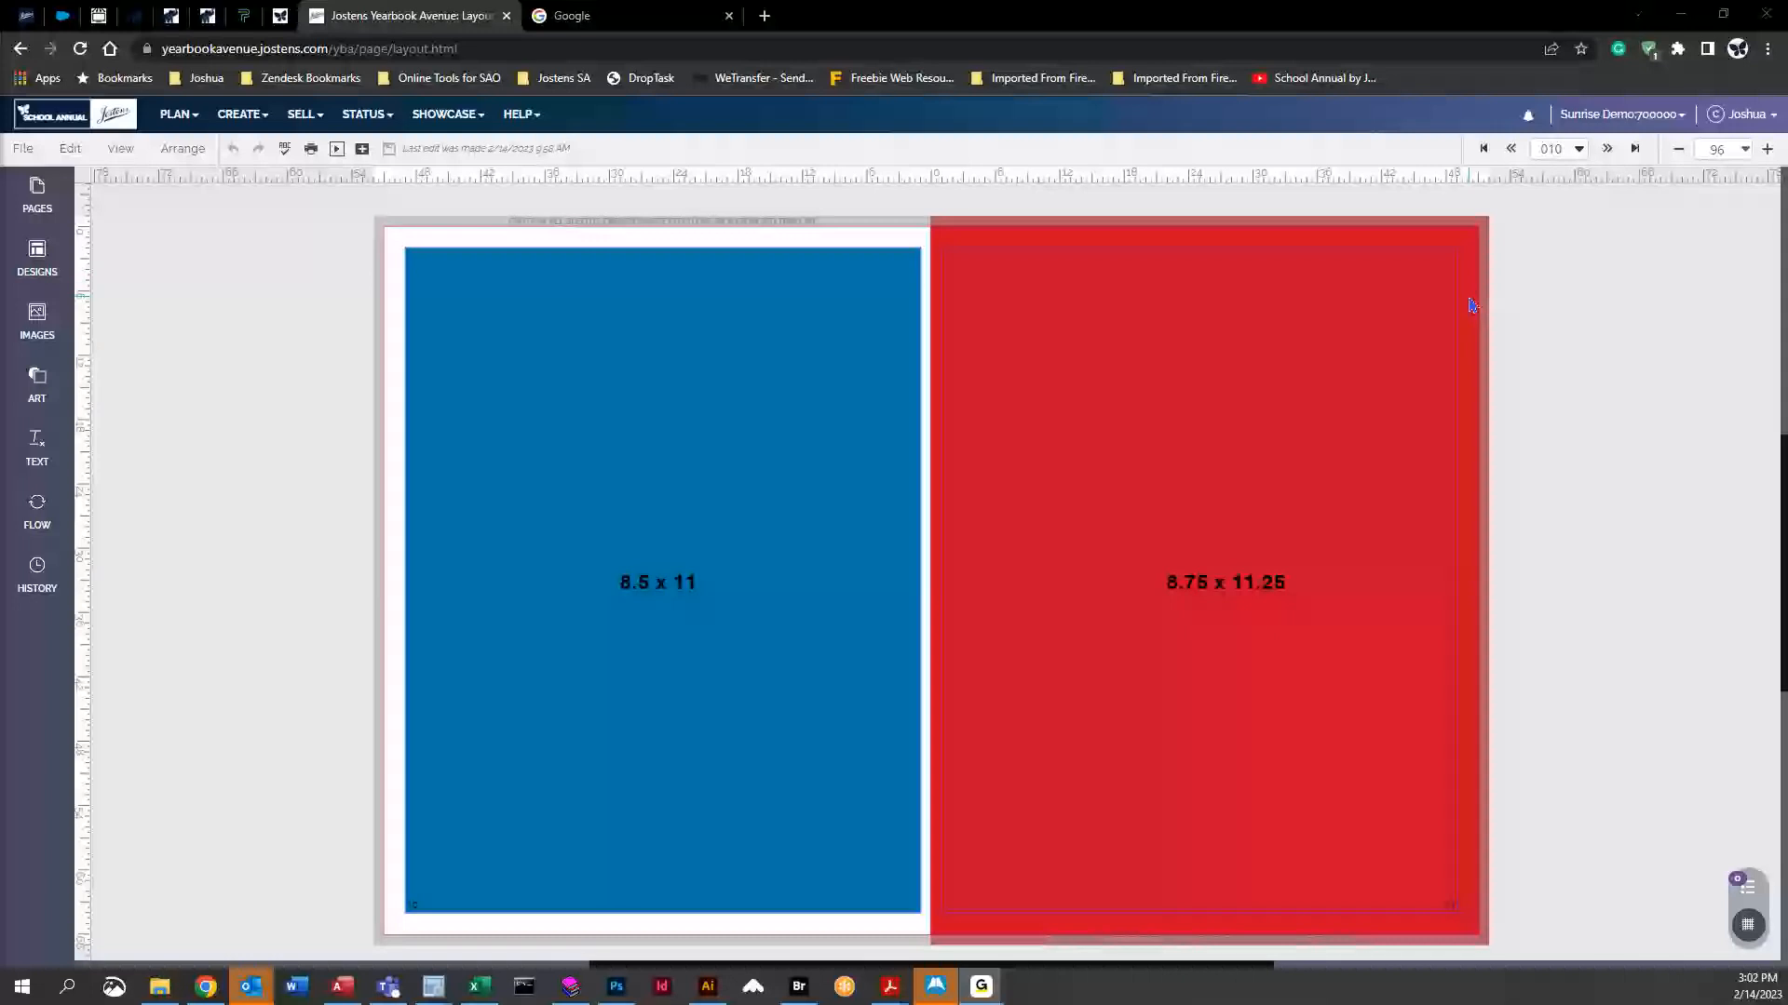
Zoom to 500% and examine the bleed area, red trim line and margins along the spread's upper edge and gutter
left_click(1744, 150)
left_click(1673, 352)
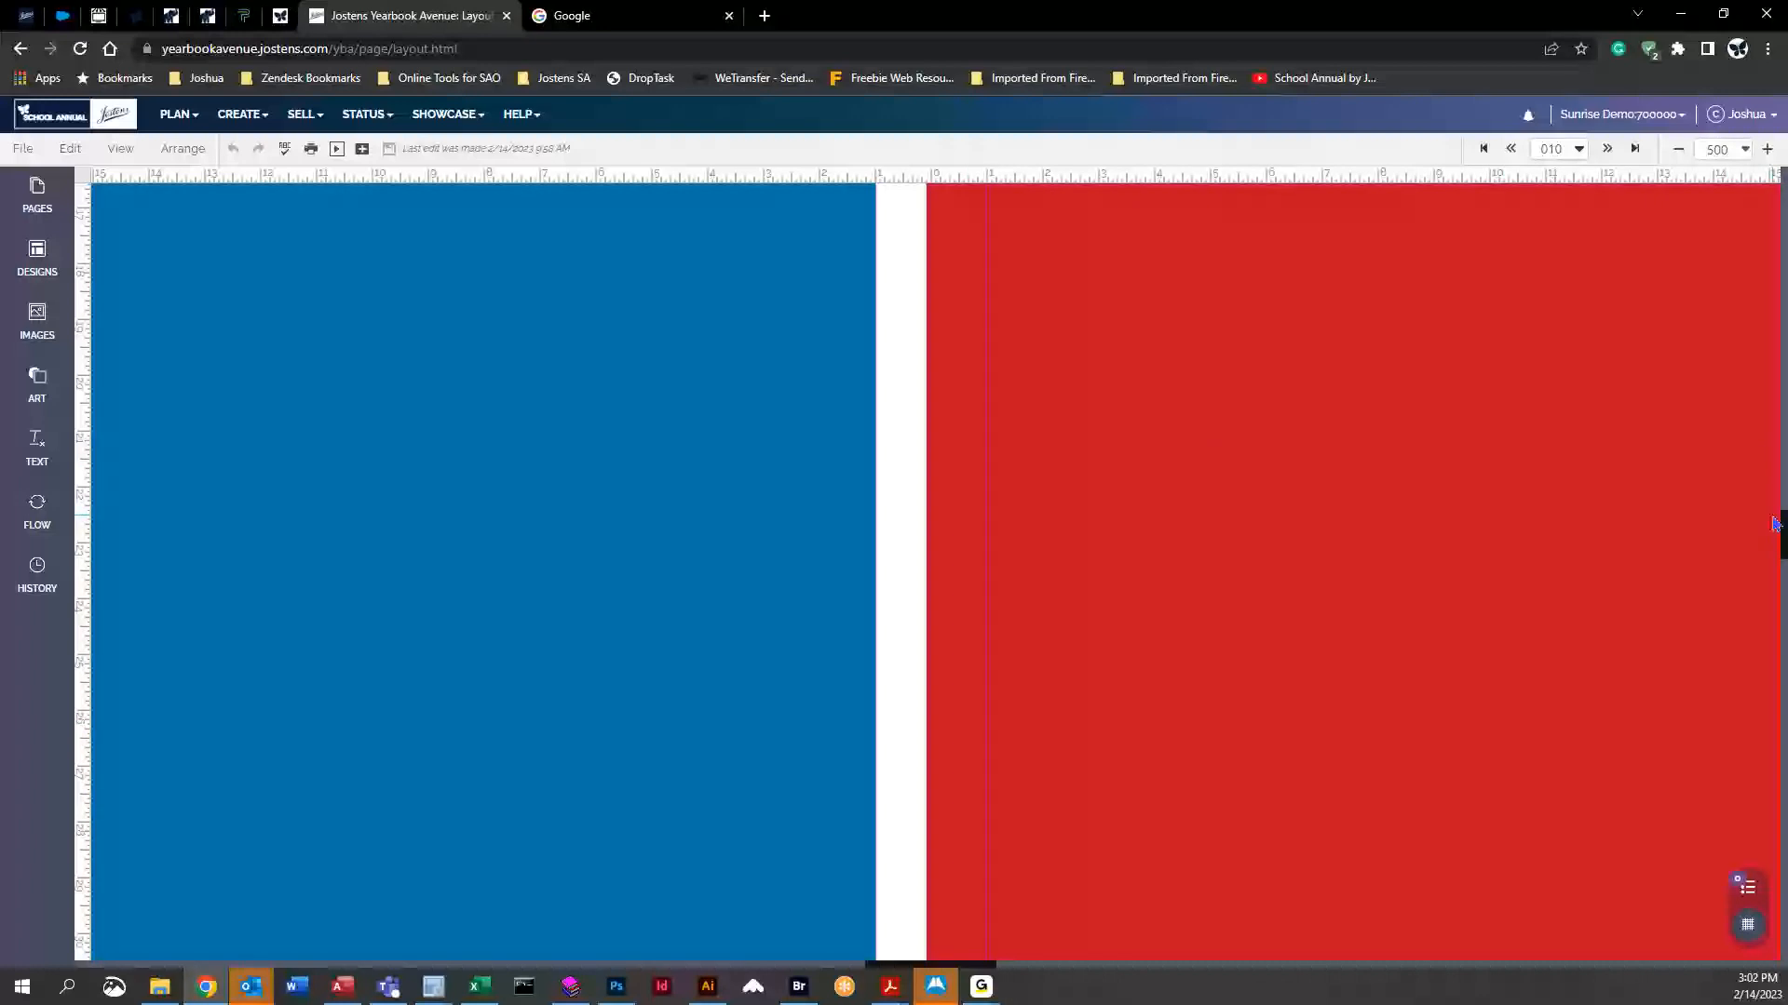
left_click_drag(1783, 526, 1770, 453)
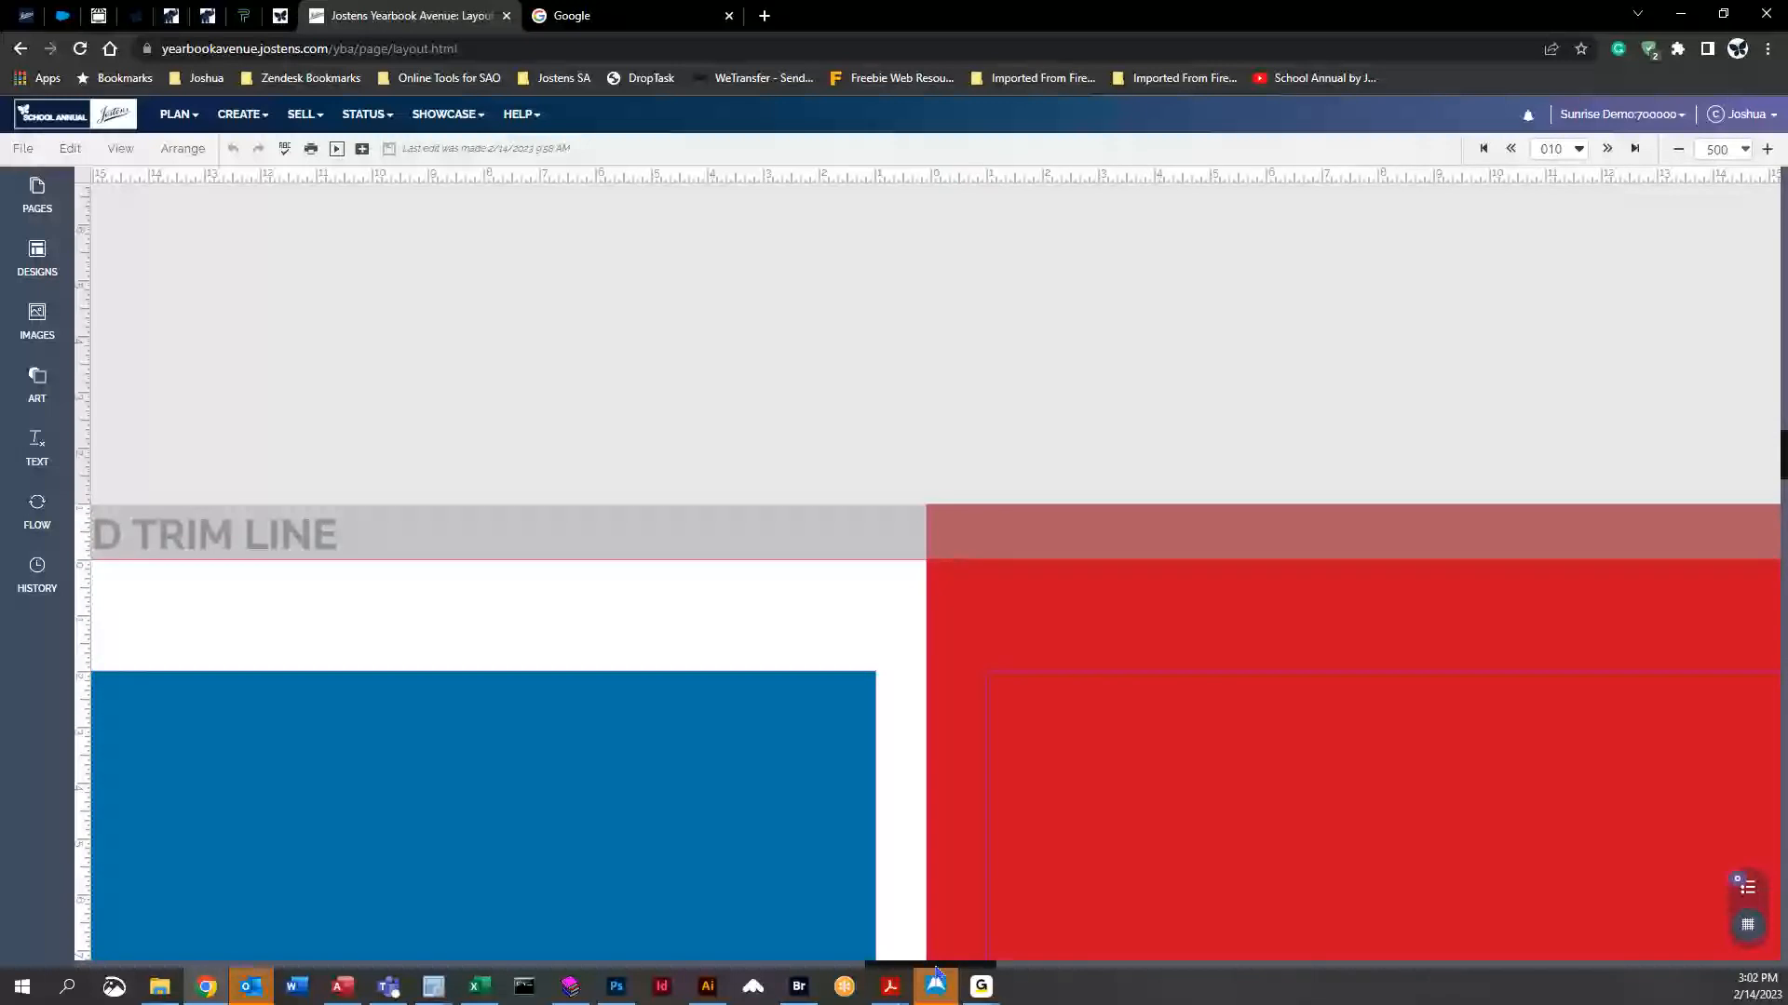
scroll(1303, 651, "left", 10)
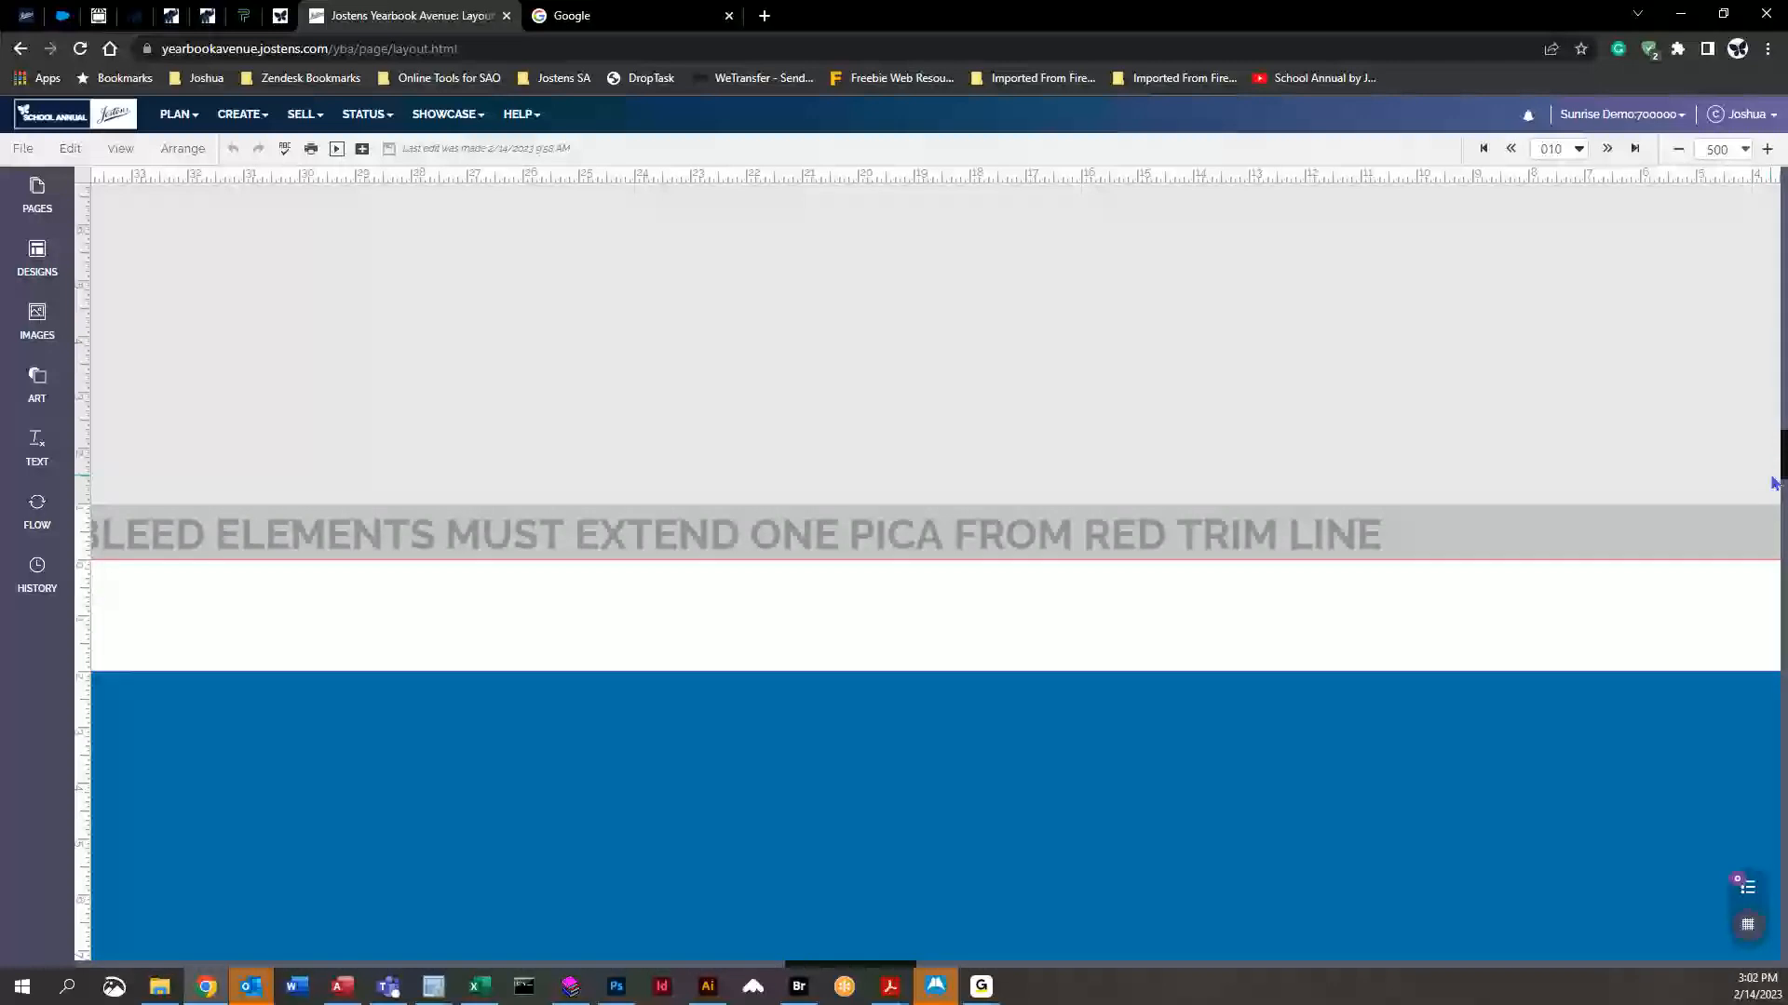
scroll(1783, 482, "down", 4)
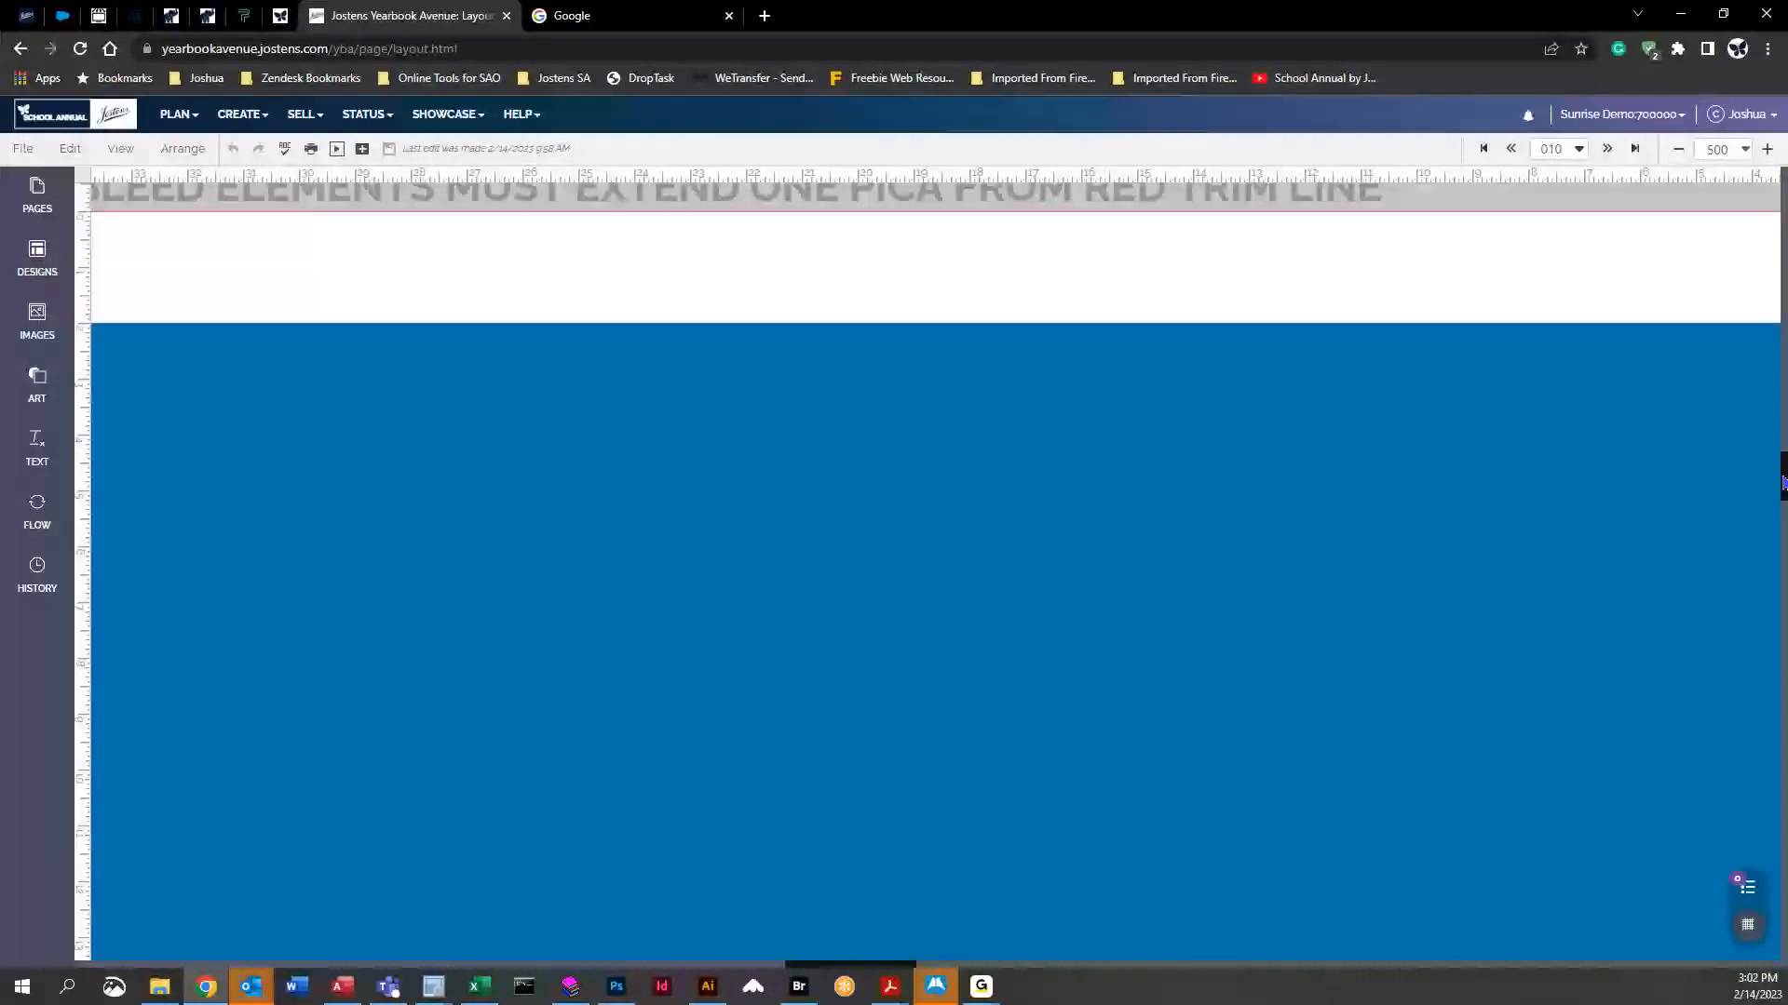
left_click_drag(1783, 483, 1783, 484)
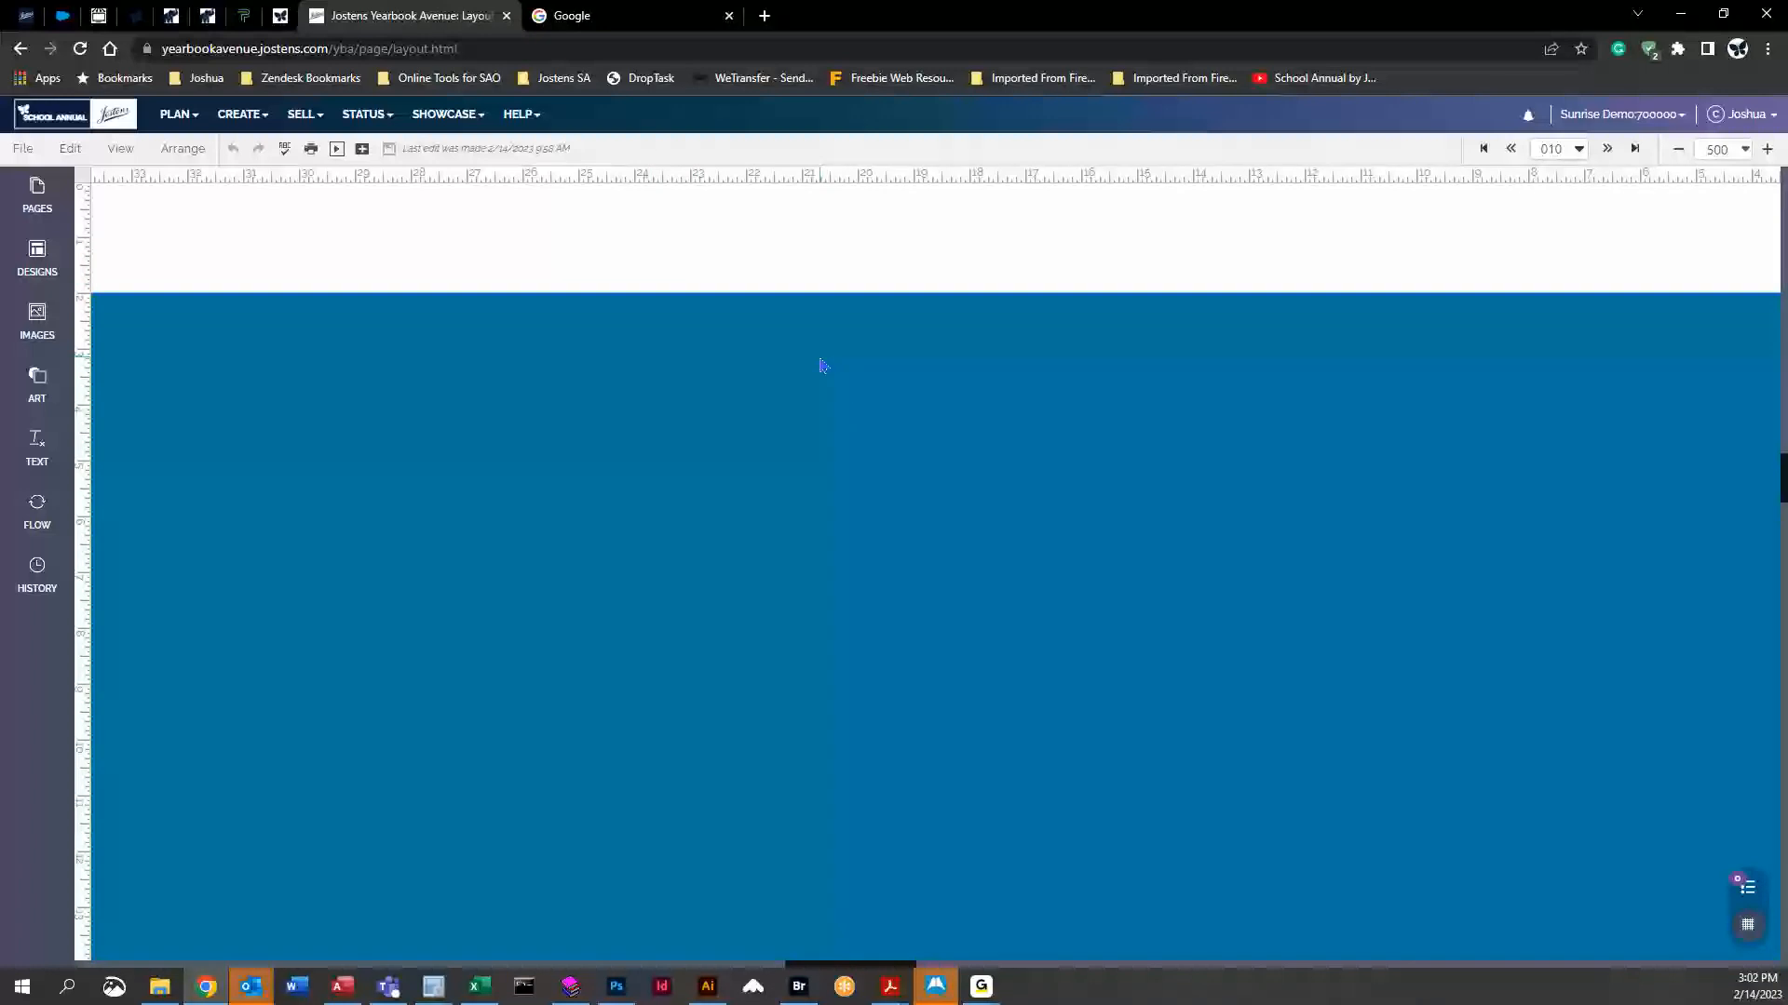
scroll(933, 384, "up", 1)
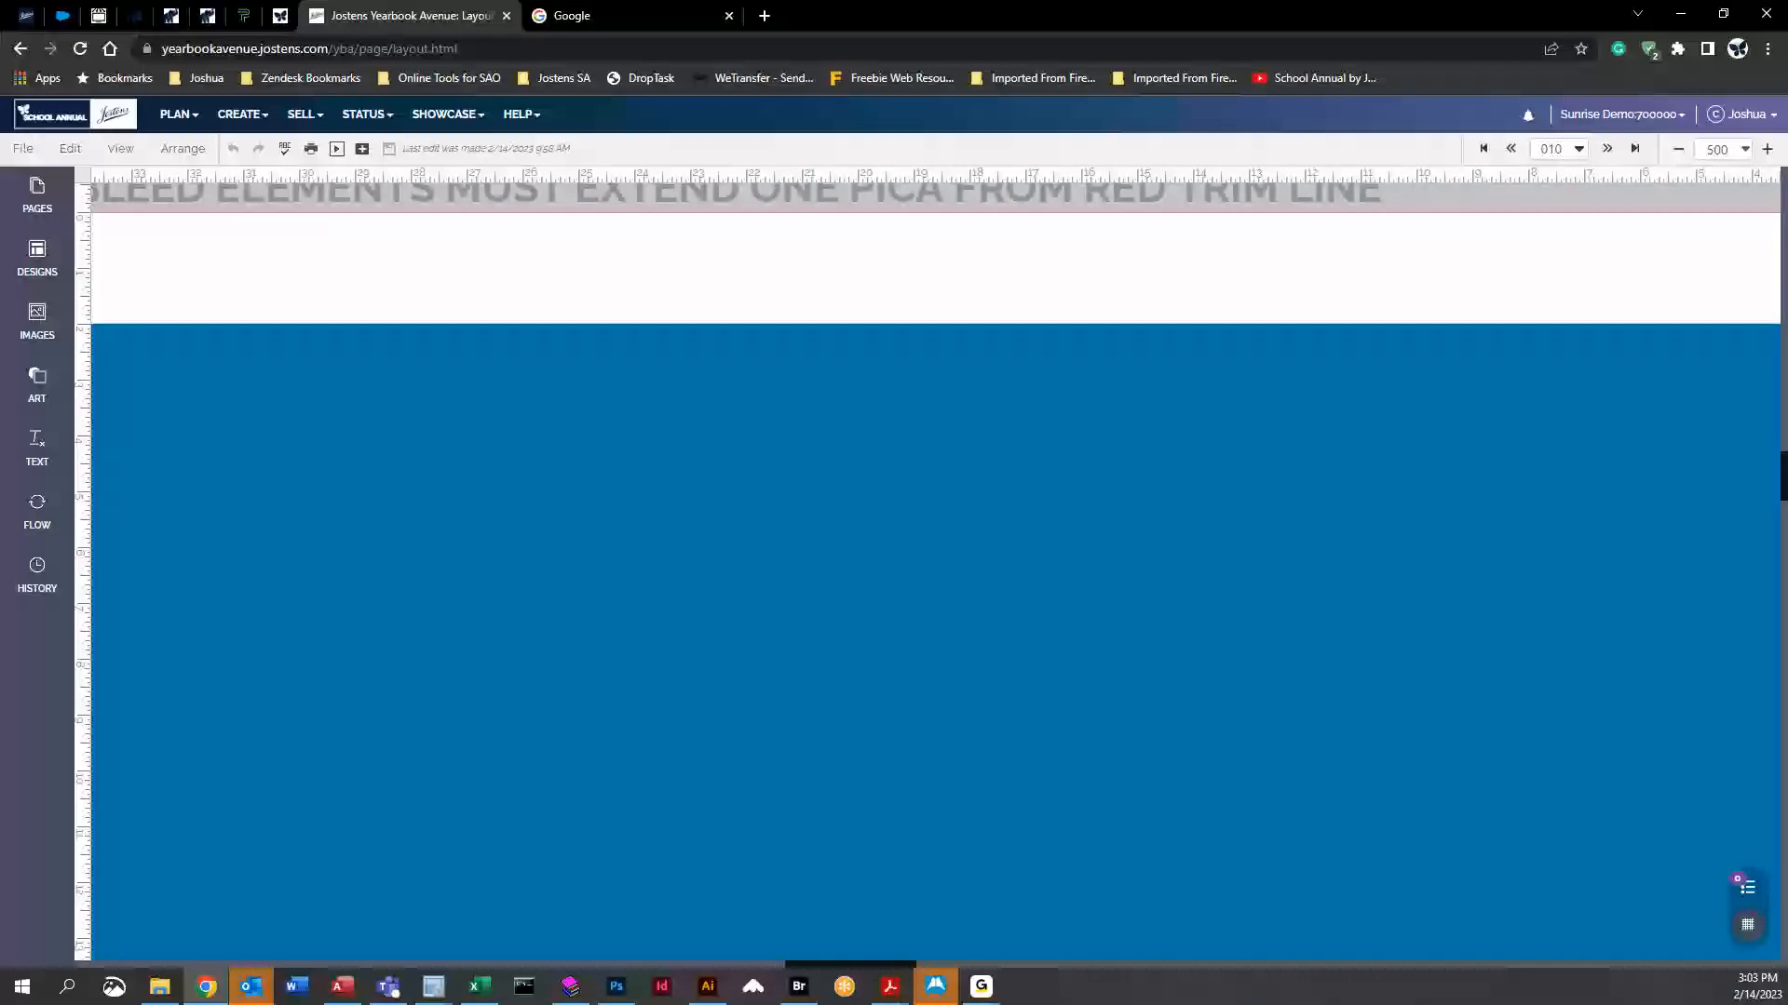
scroll(1164, 668, "up", 3)
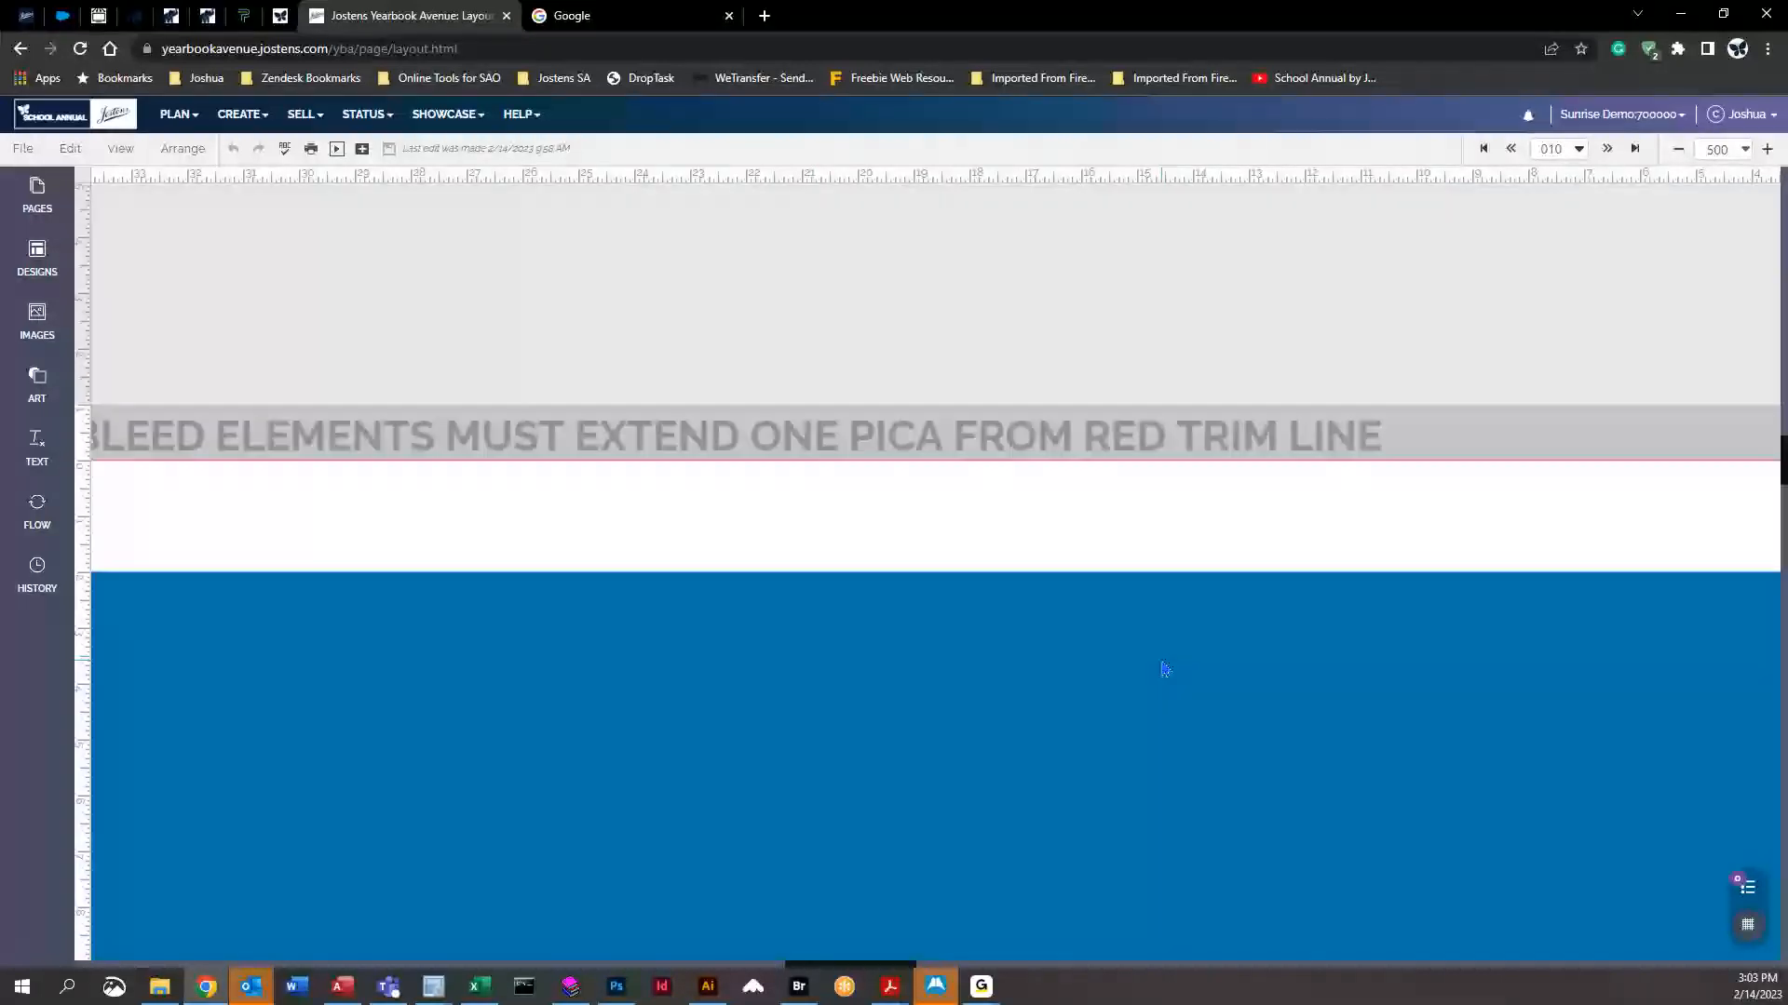
left_click(928, 963)
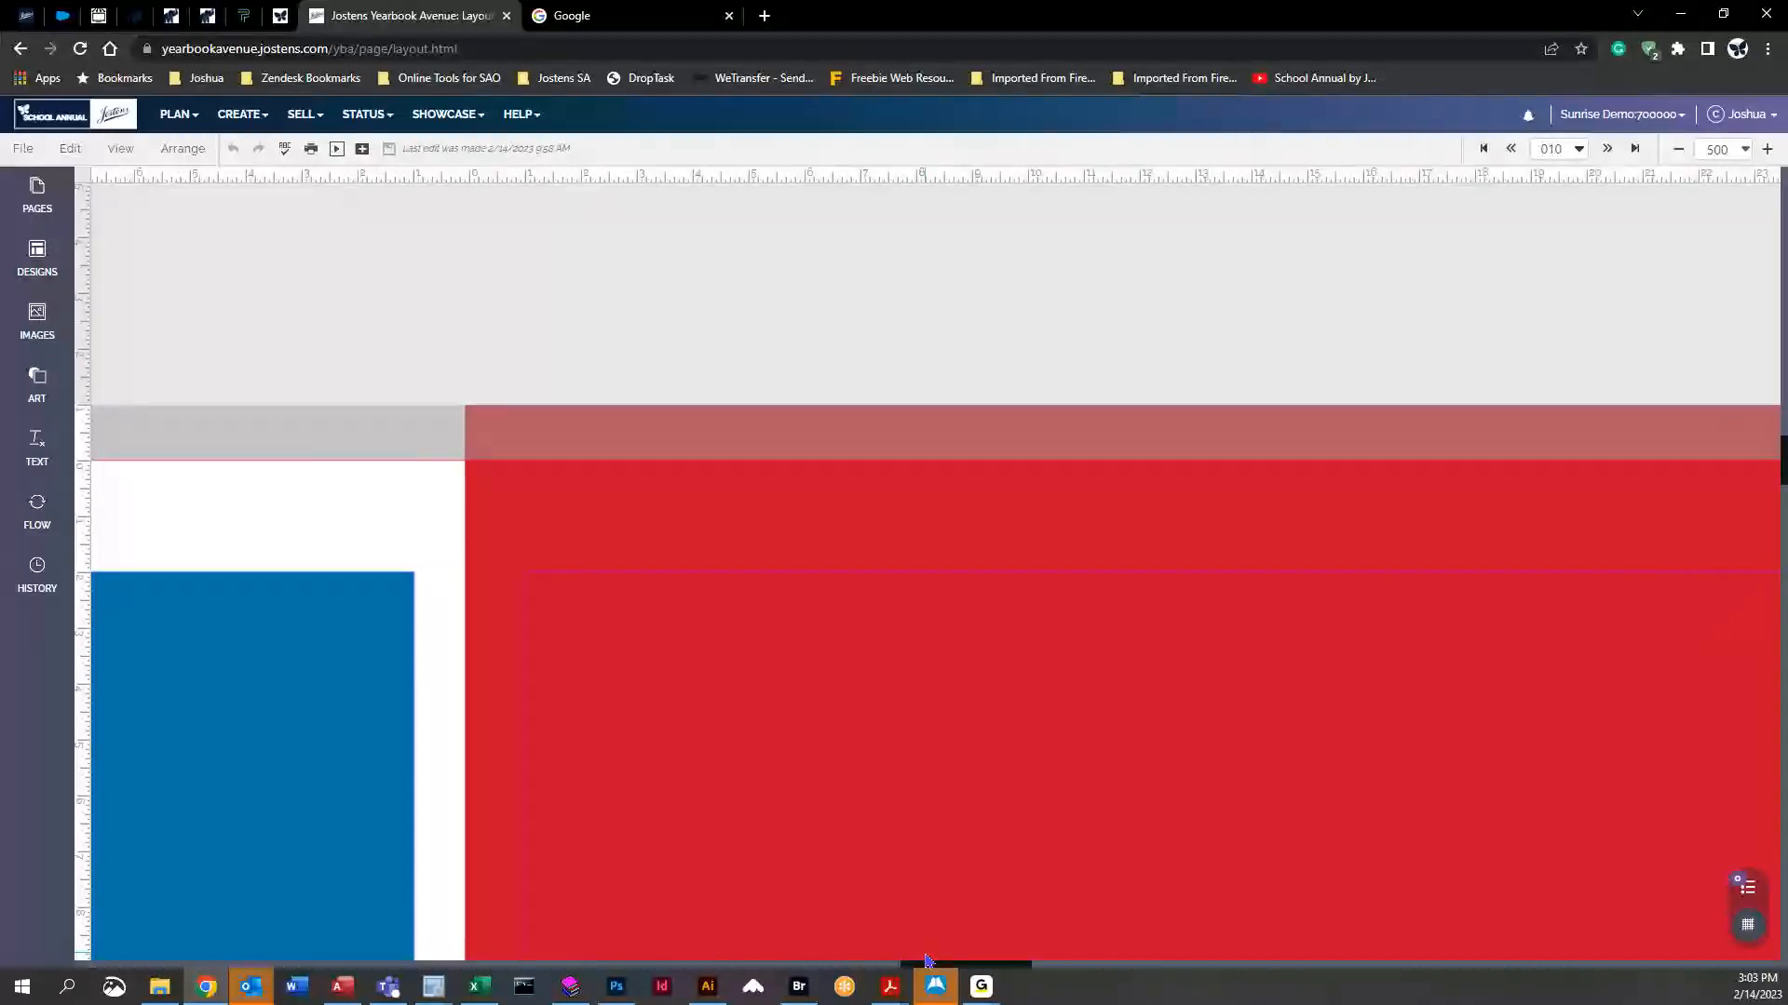
left_click_drag(926, 962, 923, 962)
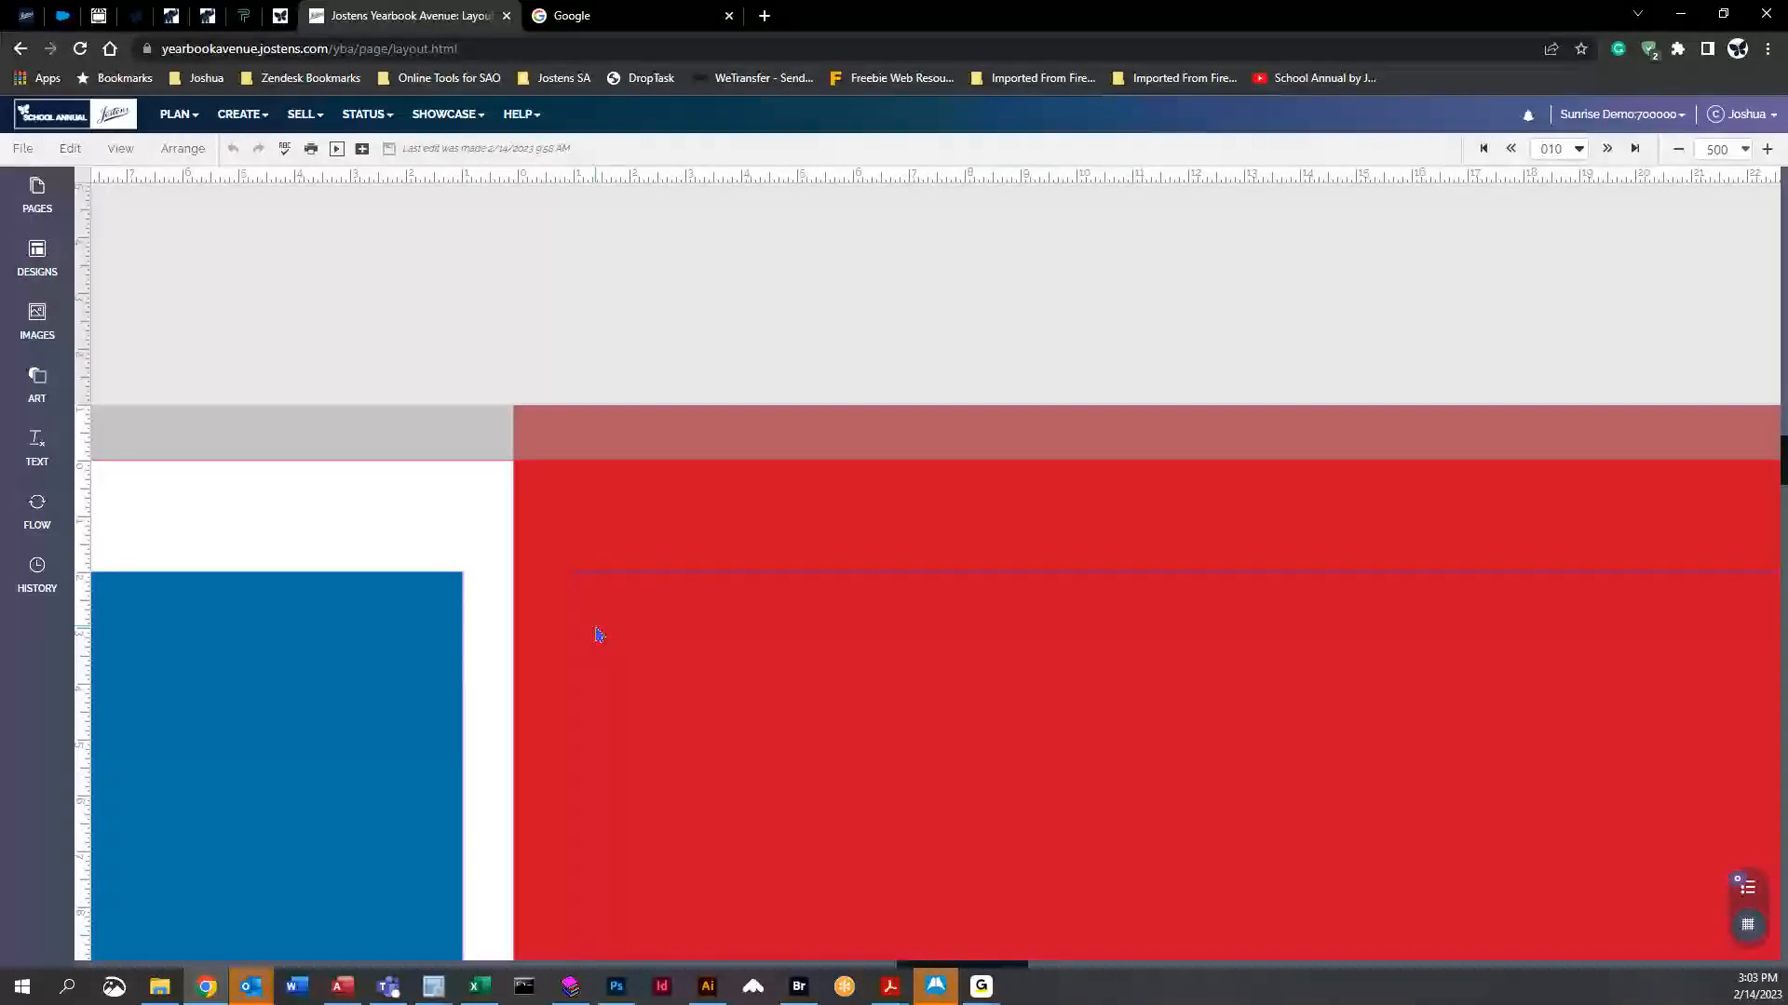
left_click(628, 469)
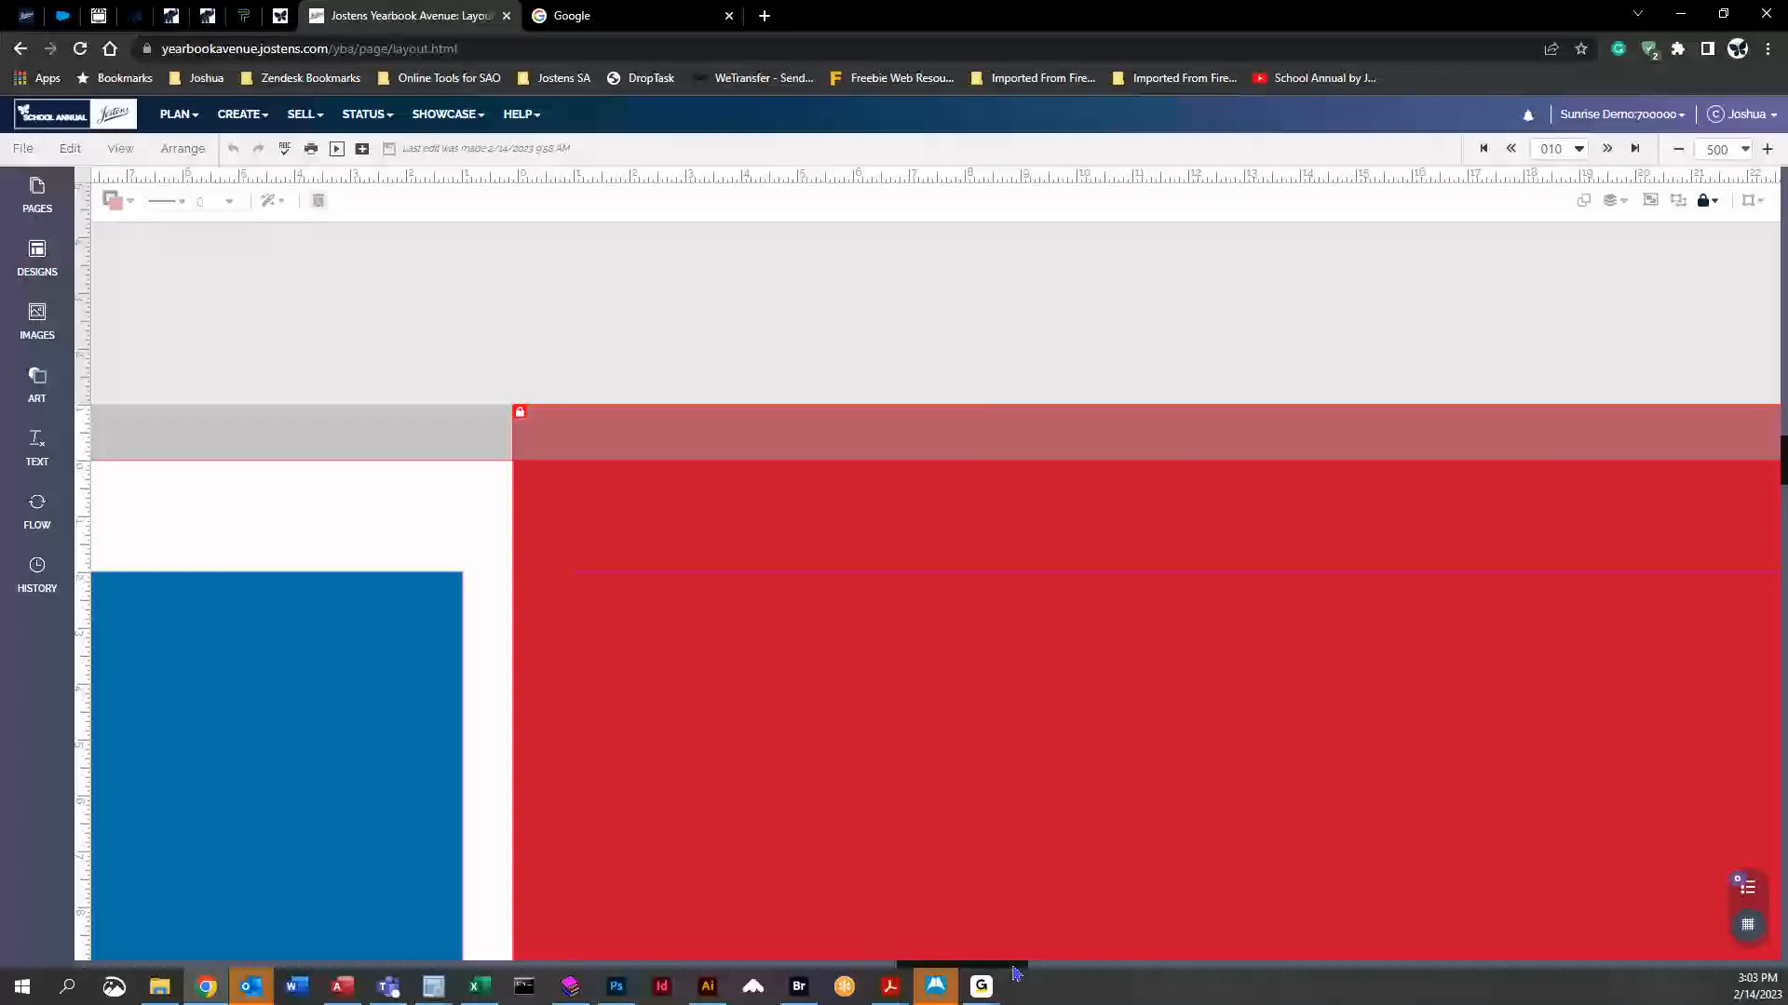
Place the photo of the girl writing from the "1 bleeds and margins" folder, aligned to the upper bleed edge at the gutter
left_click_drag(1012, 965, 954, 965)
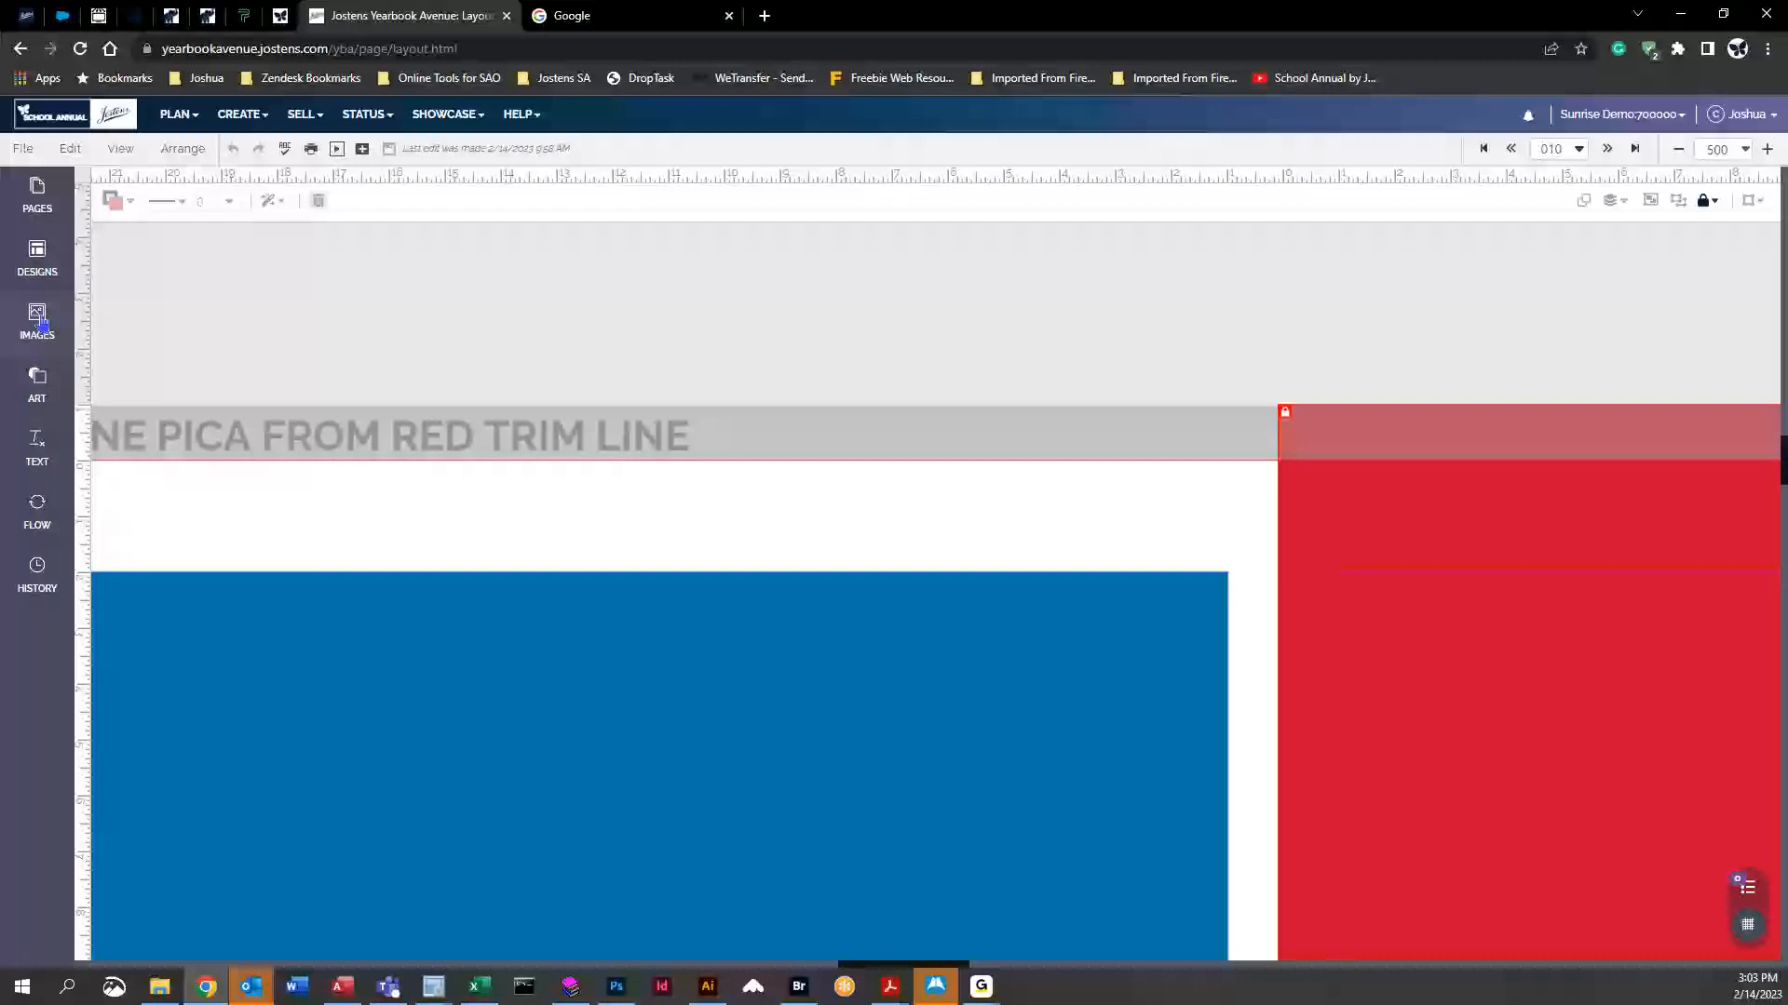
left_click(41, 322)
left_click(200, 298)
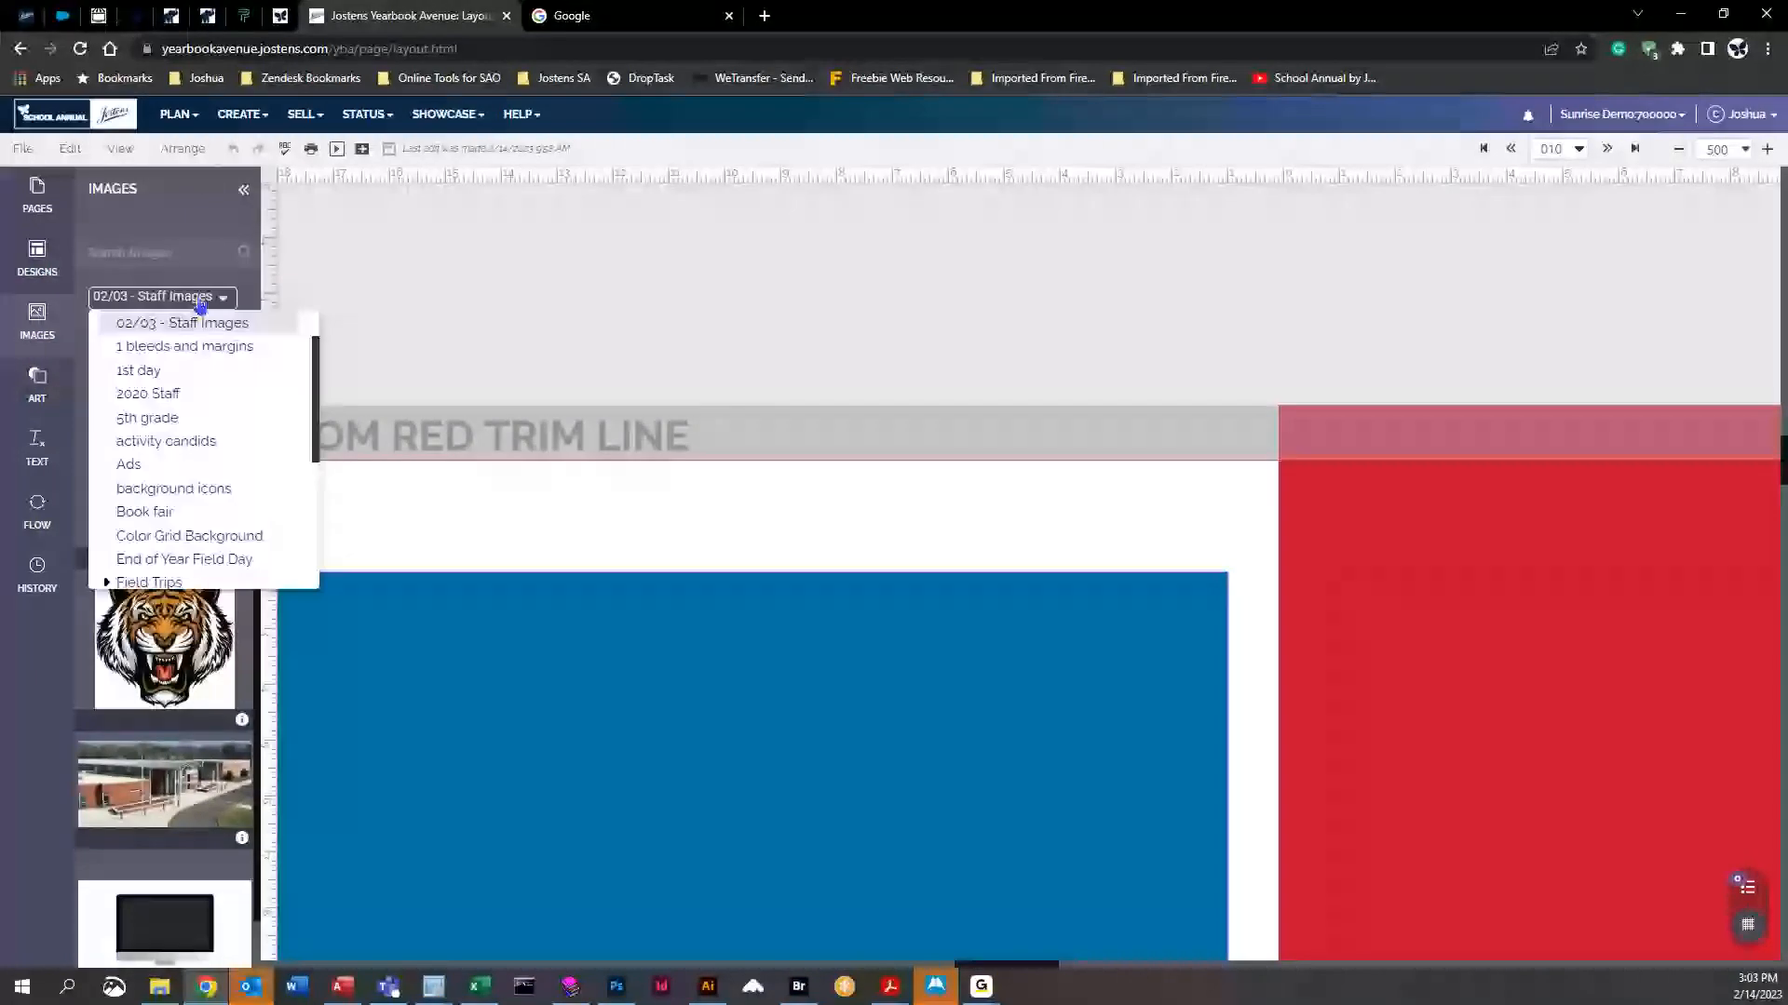
left_click(177, 343)
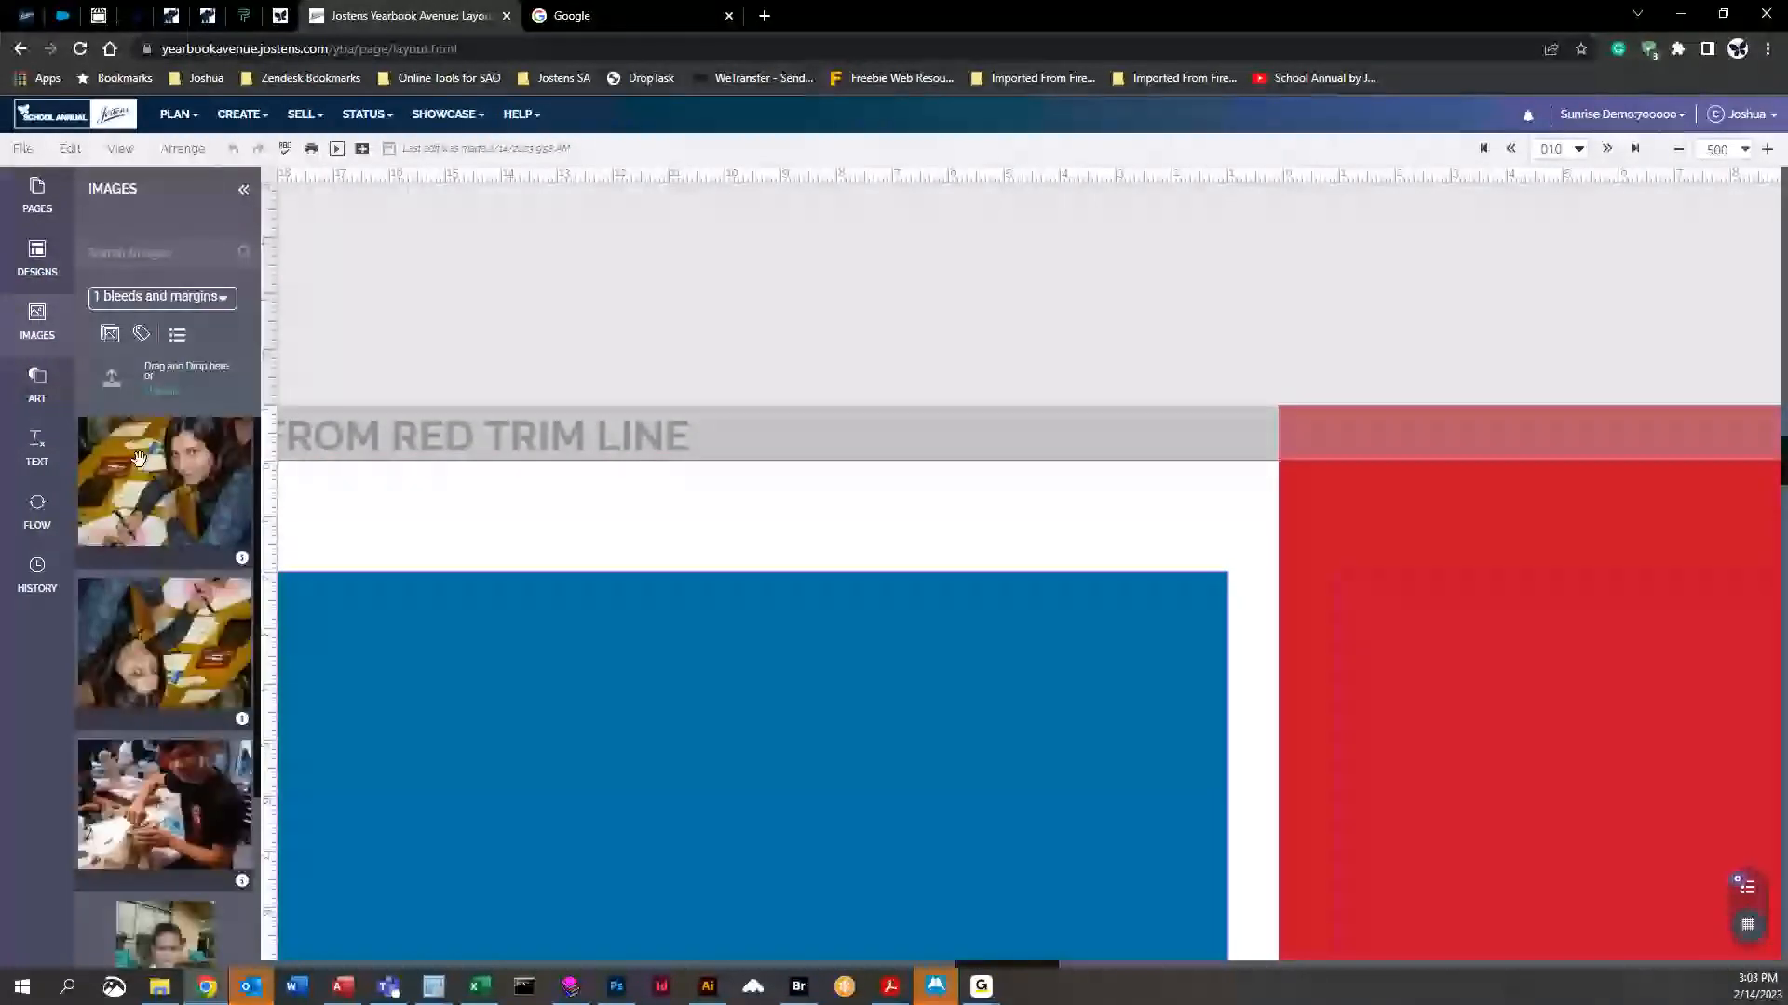
left_click_drag(168, 469, 917, 615)
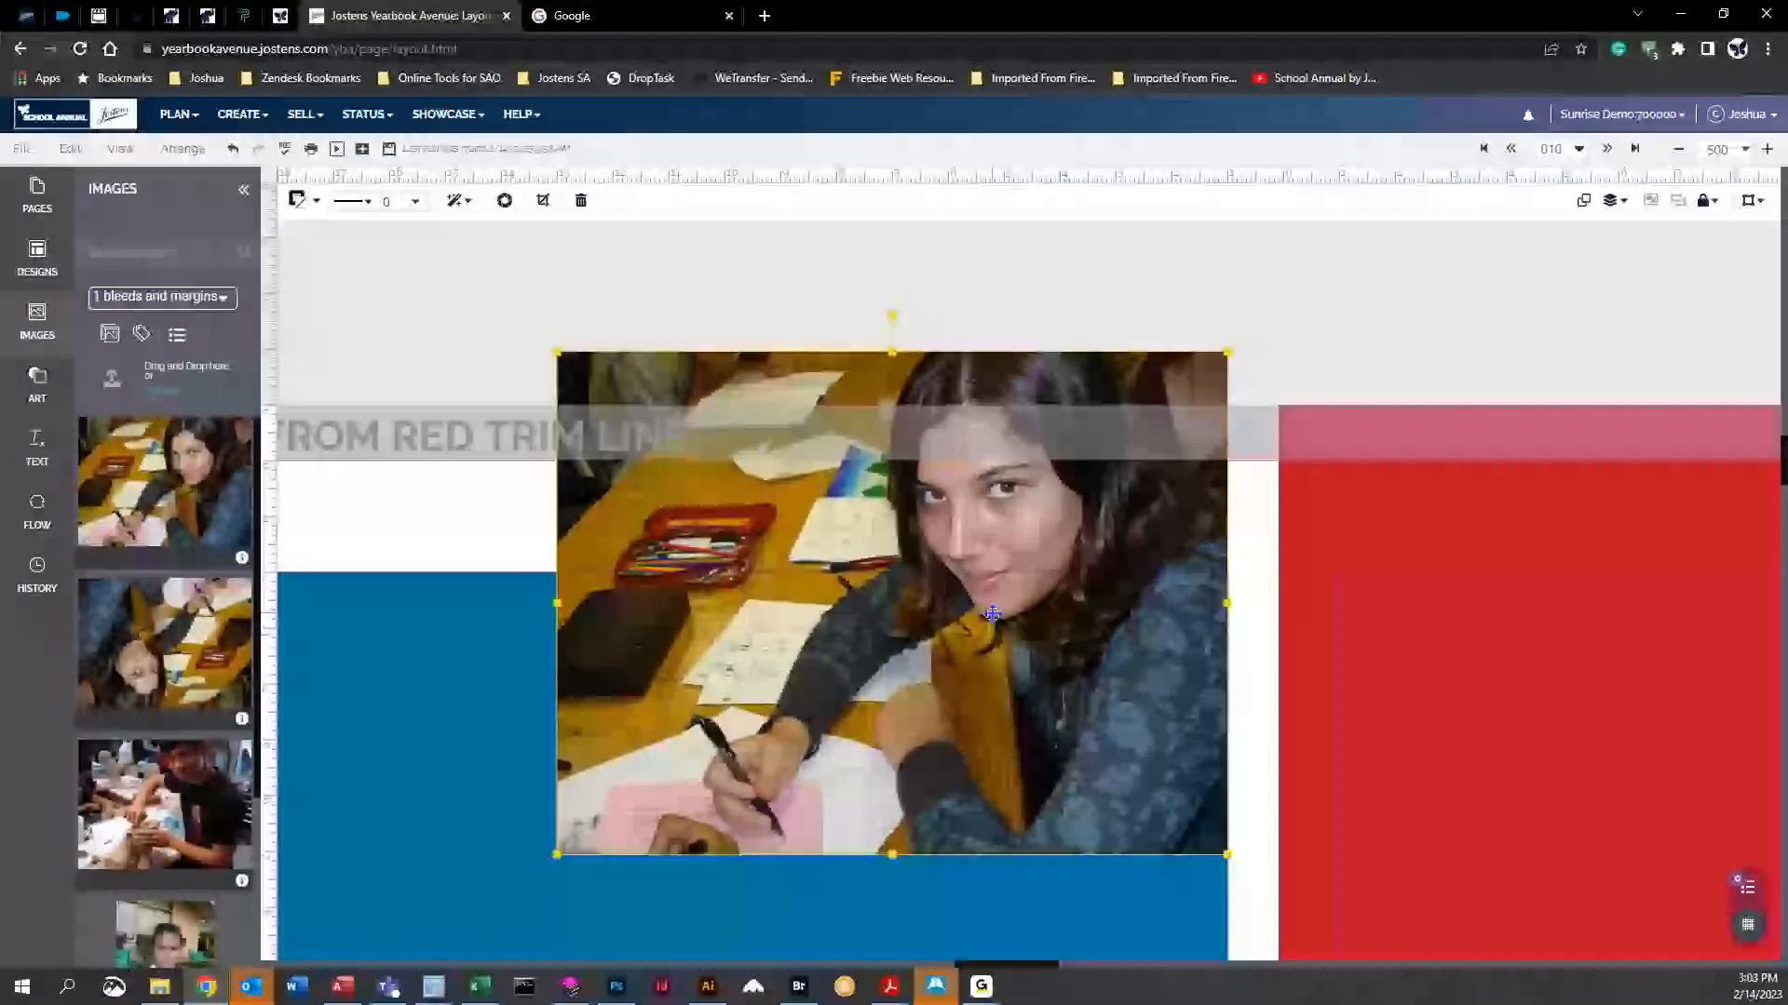
left_click_drag(999, 659, 1015, 671)
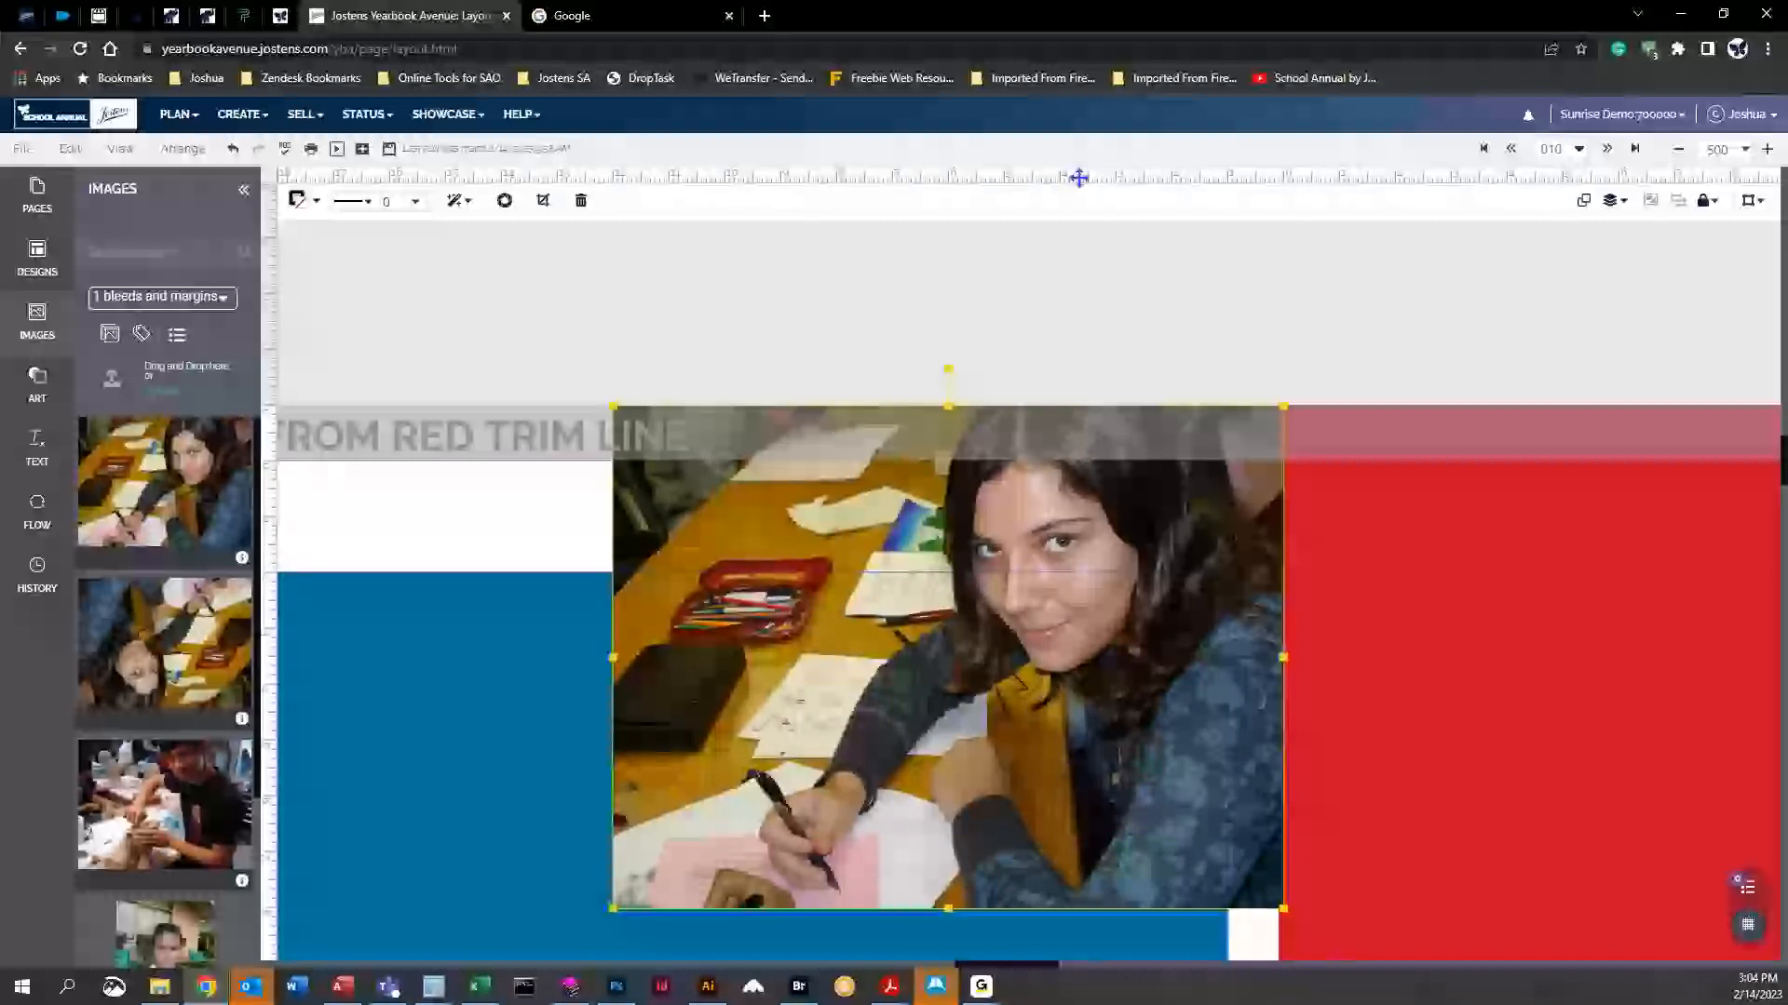
Add horizontal ruler guides along the red trim line at the upper edge of the spread
left_click_drag(1078, 177, 584, 461)
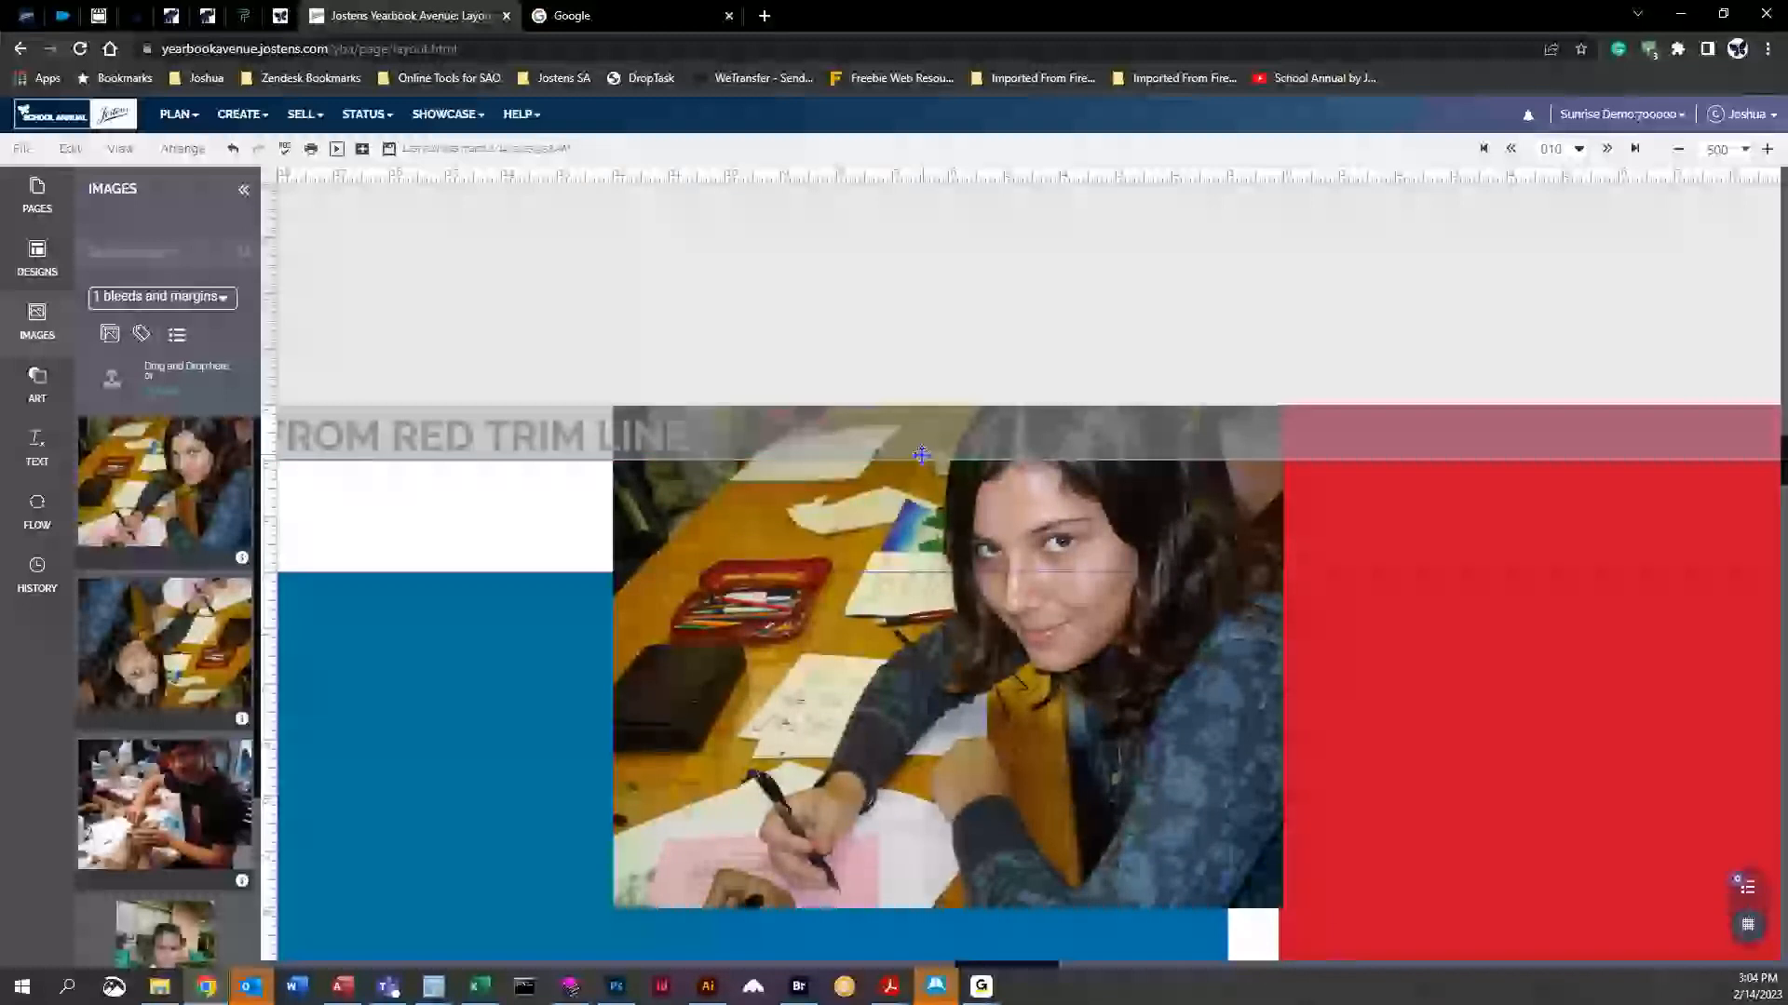
left_click_drag(584, 461, 1071, 118)
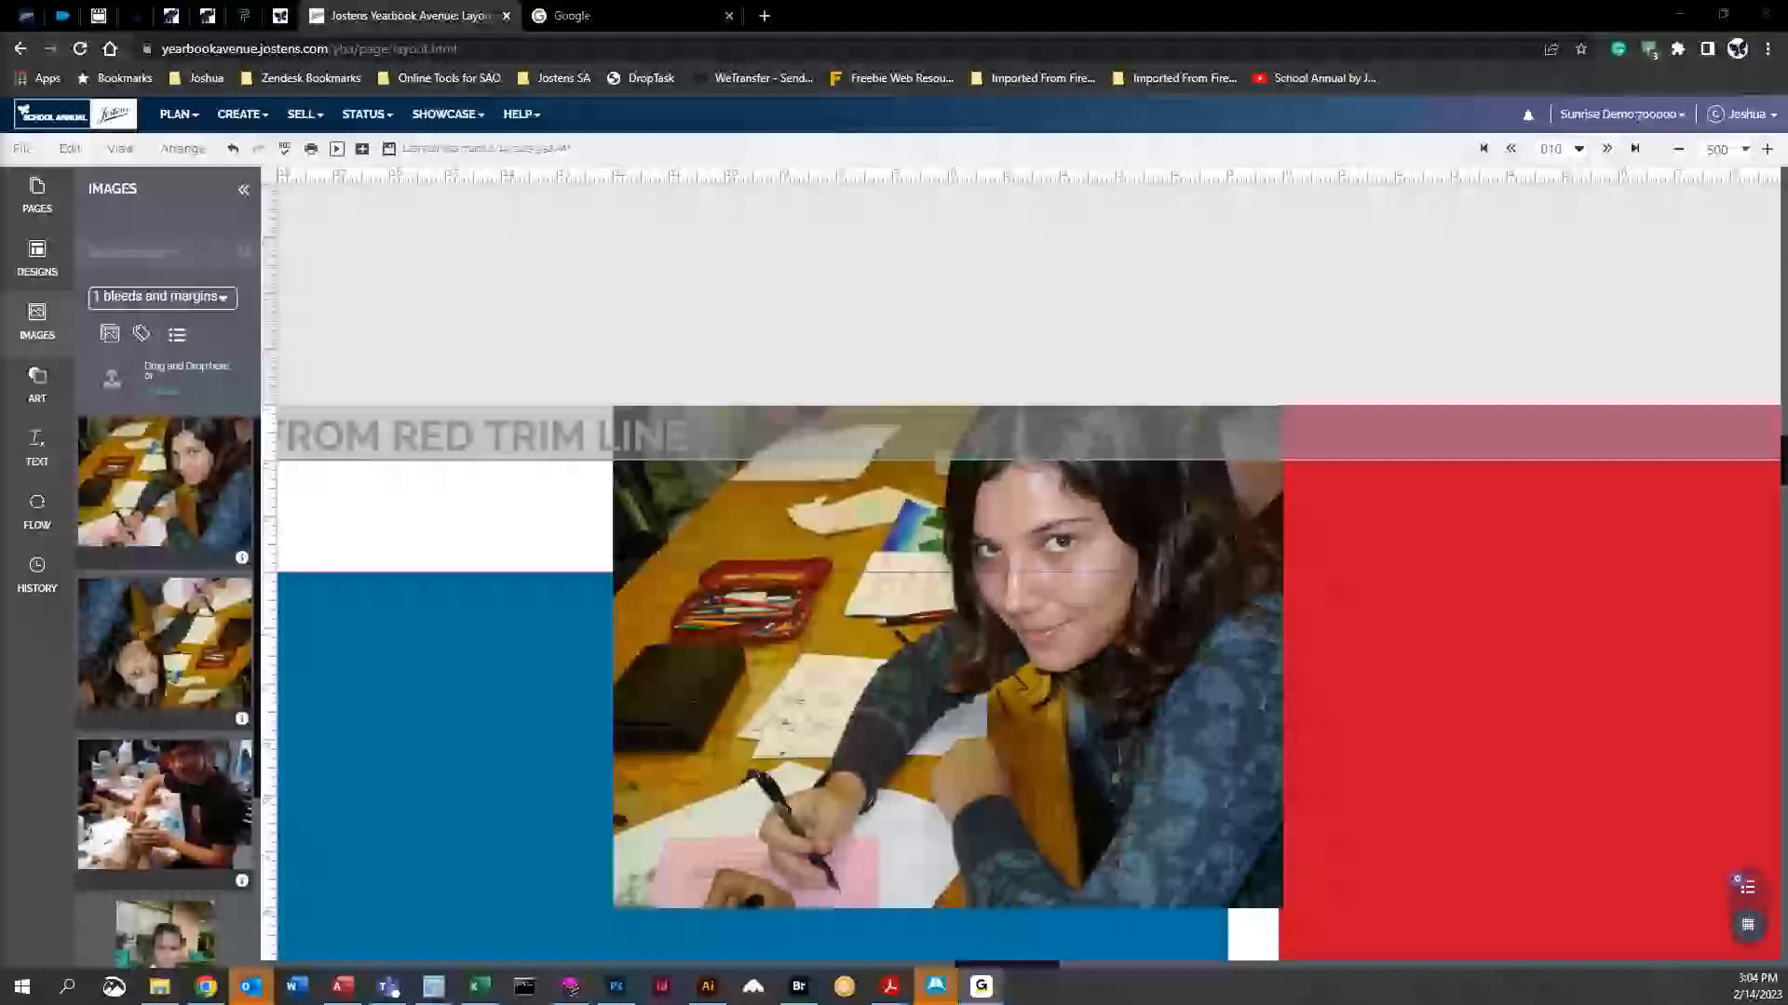
left_click_drag(1112, 173, 1143, 457)
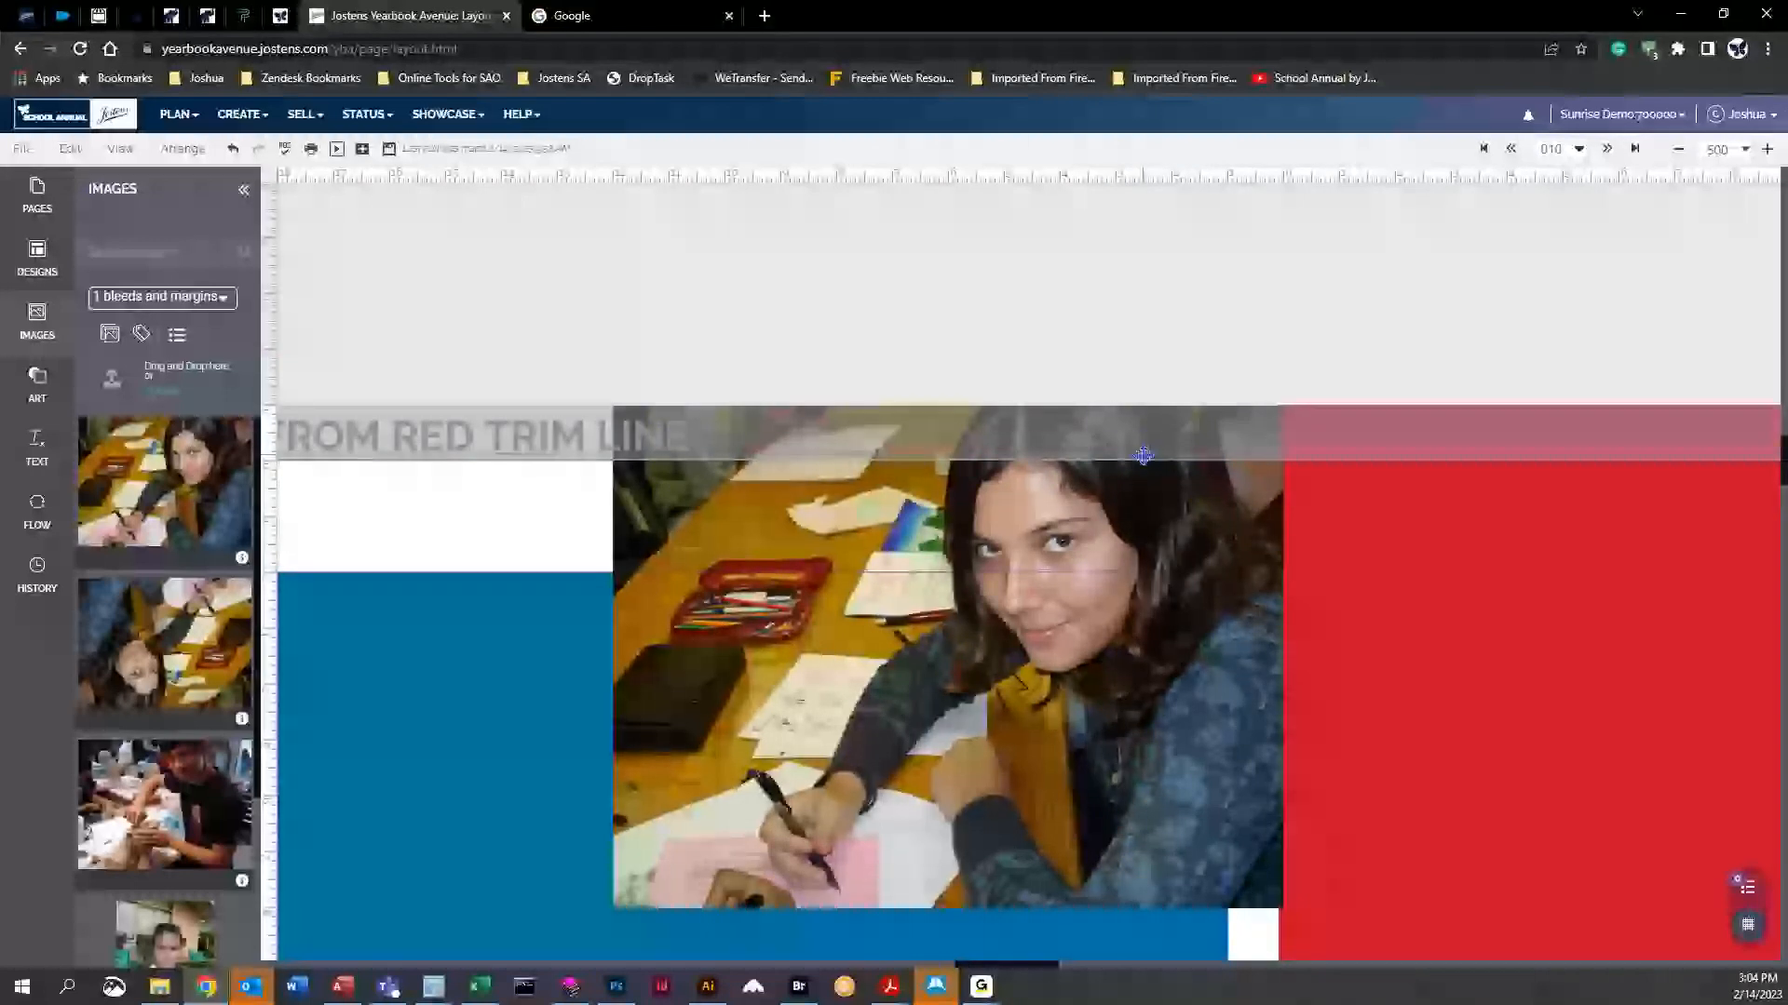
left_click_drag(1095, 175, 1150, 465)
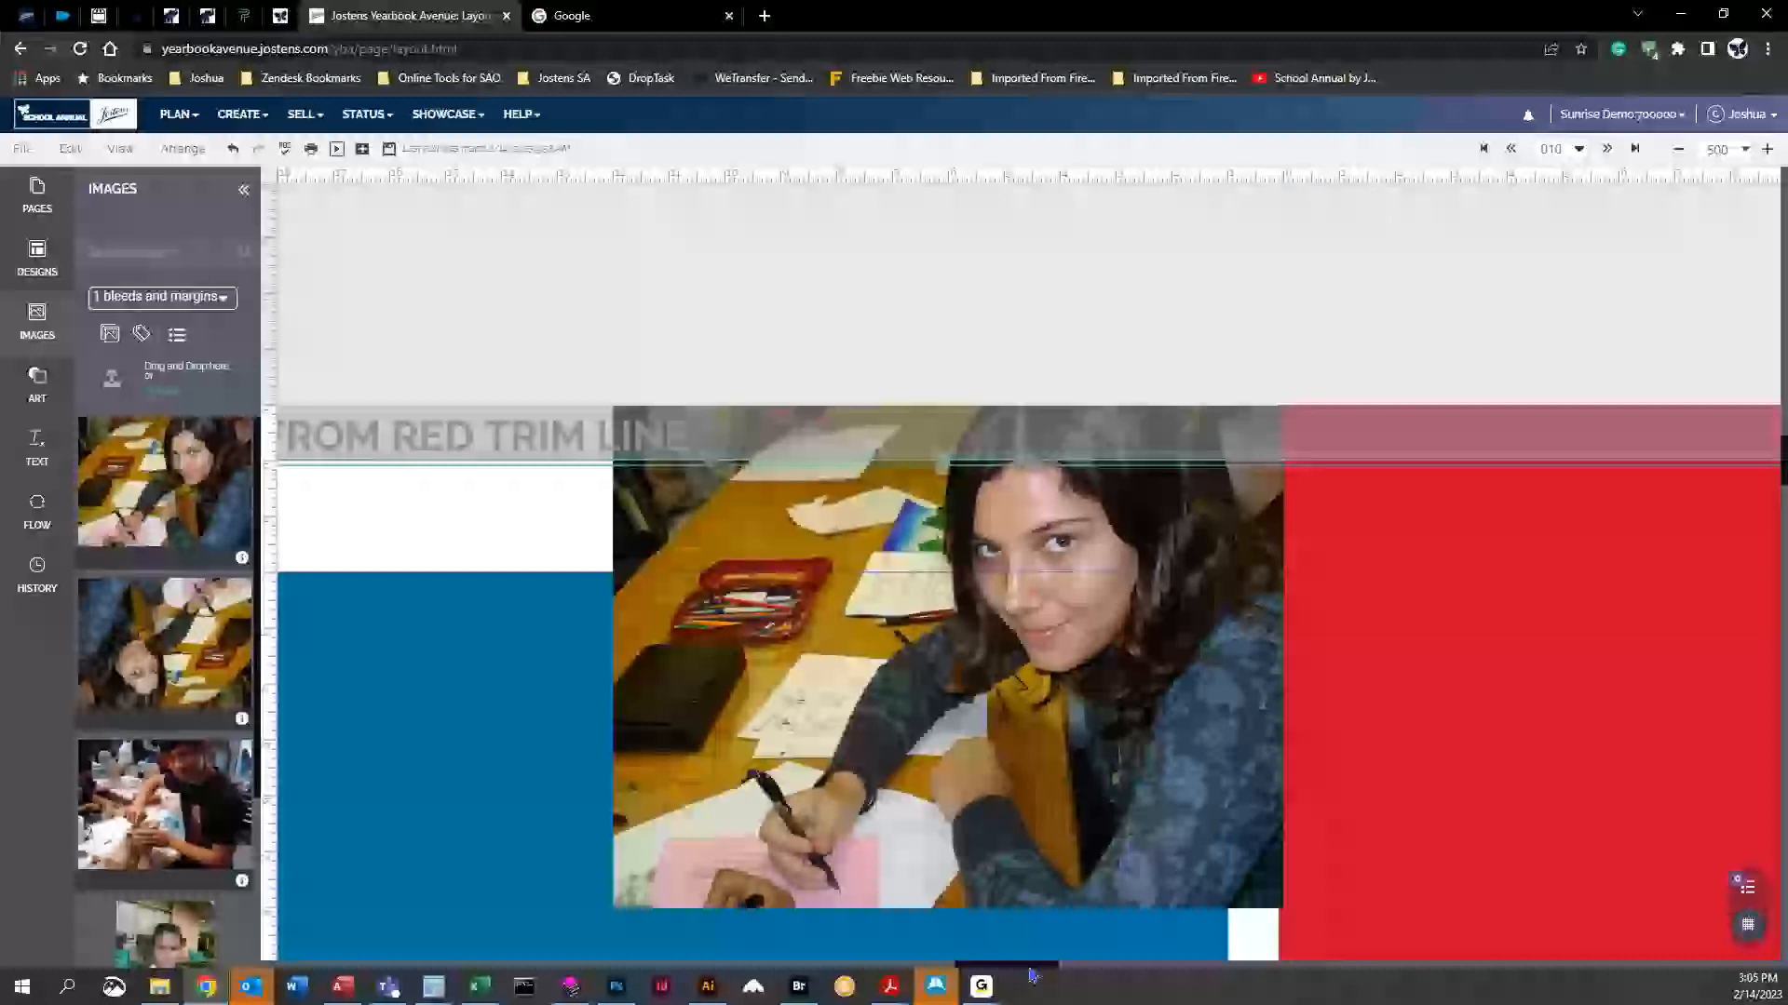
Place the clay-sculpting photo and the photo of the gloved student with glasses in a row along the upper bleed edge
left_click_drag(1030, 969, 981, 971)
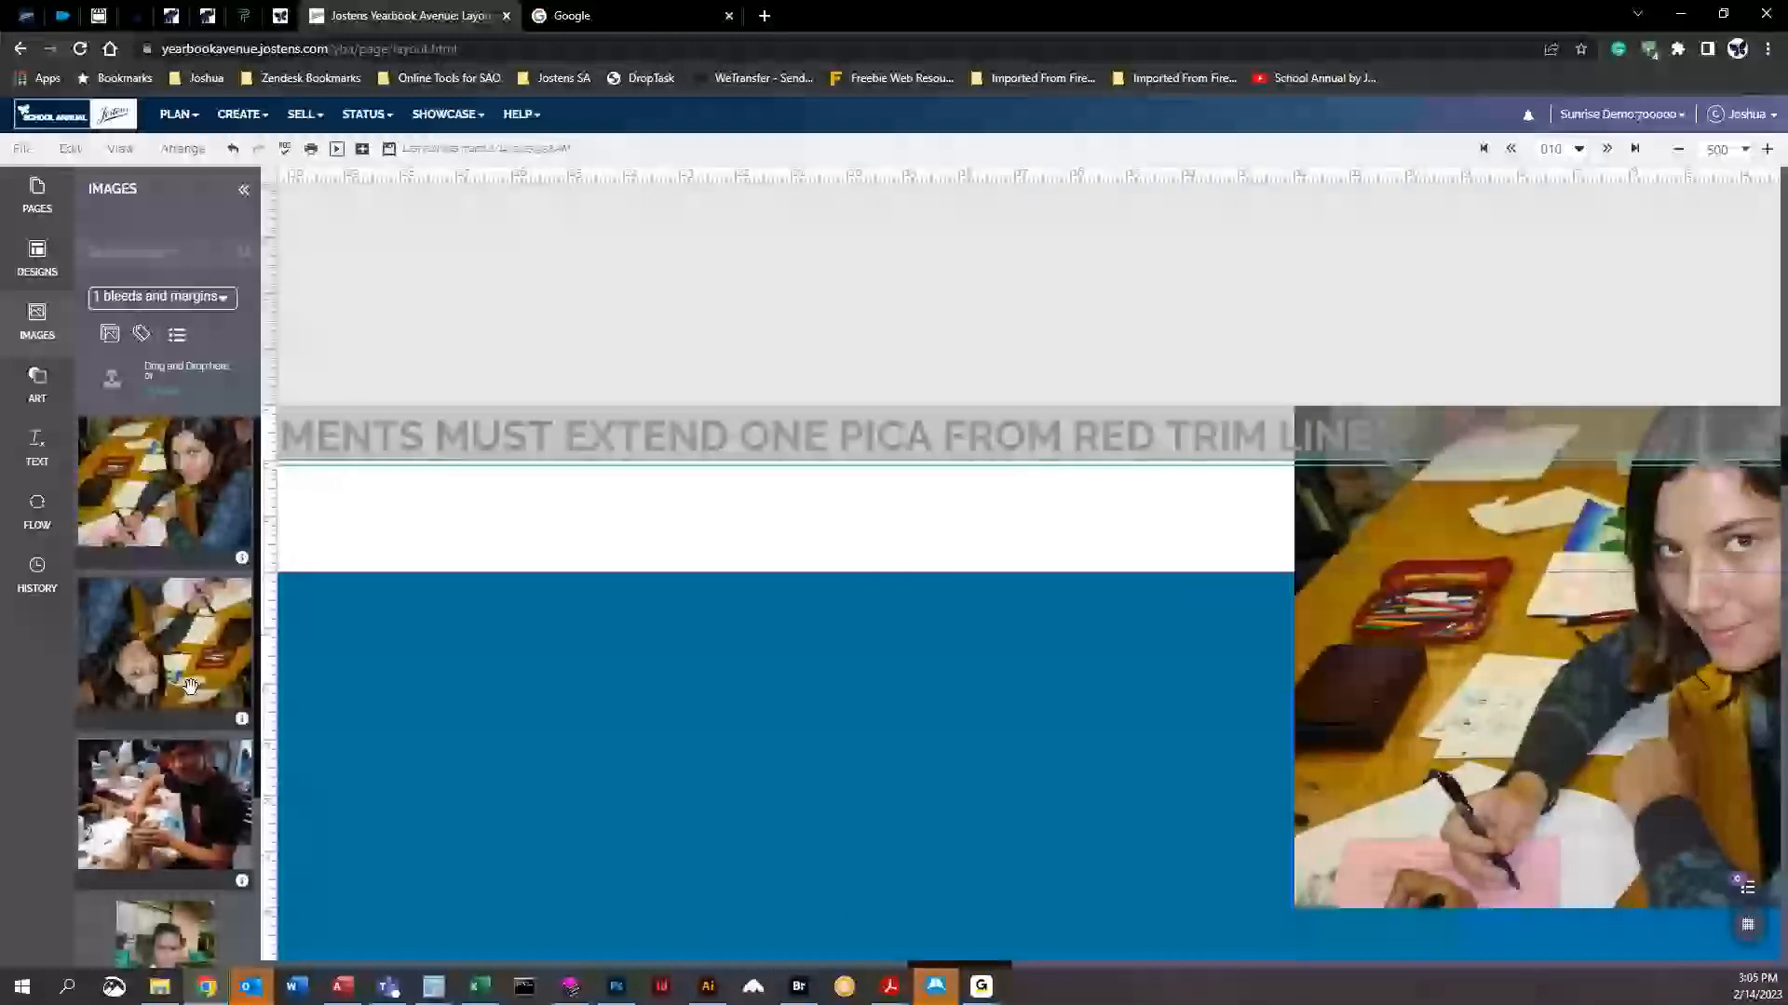
left_click_drag(149, 785, 938, 649)
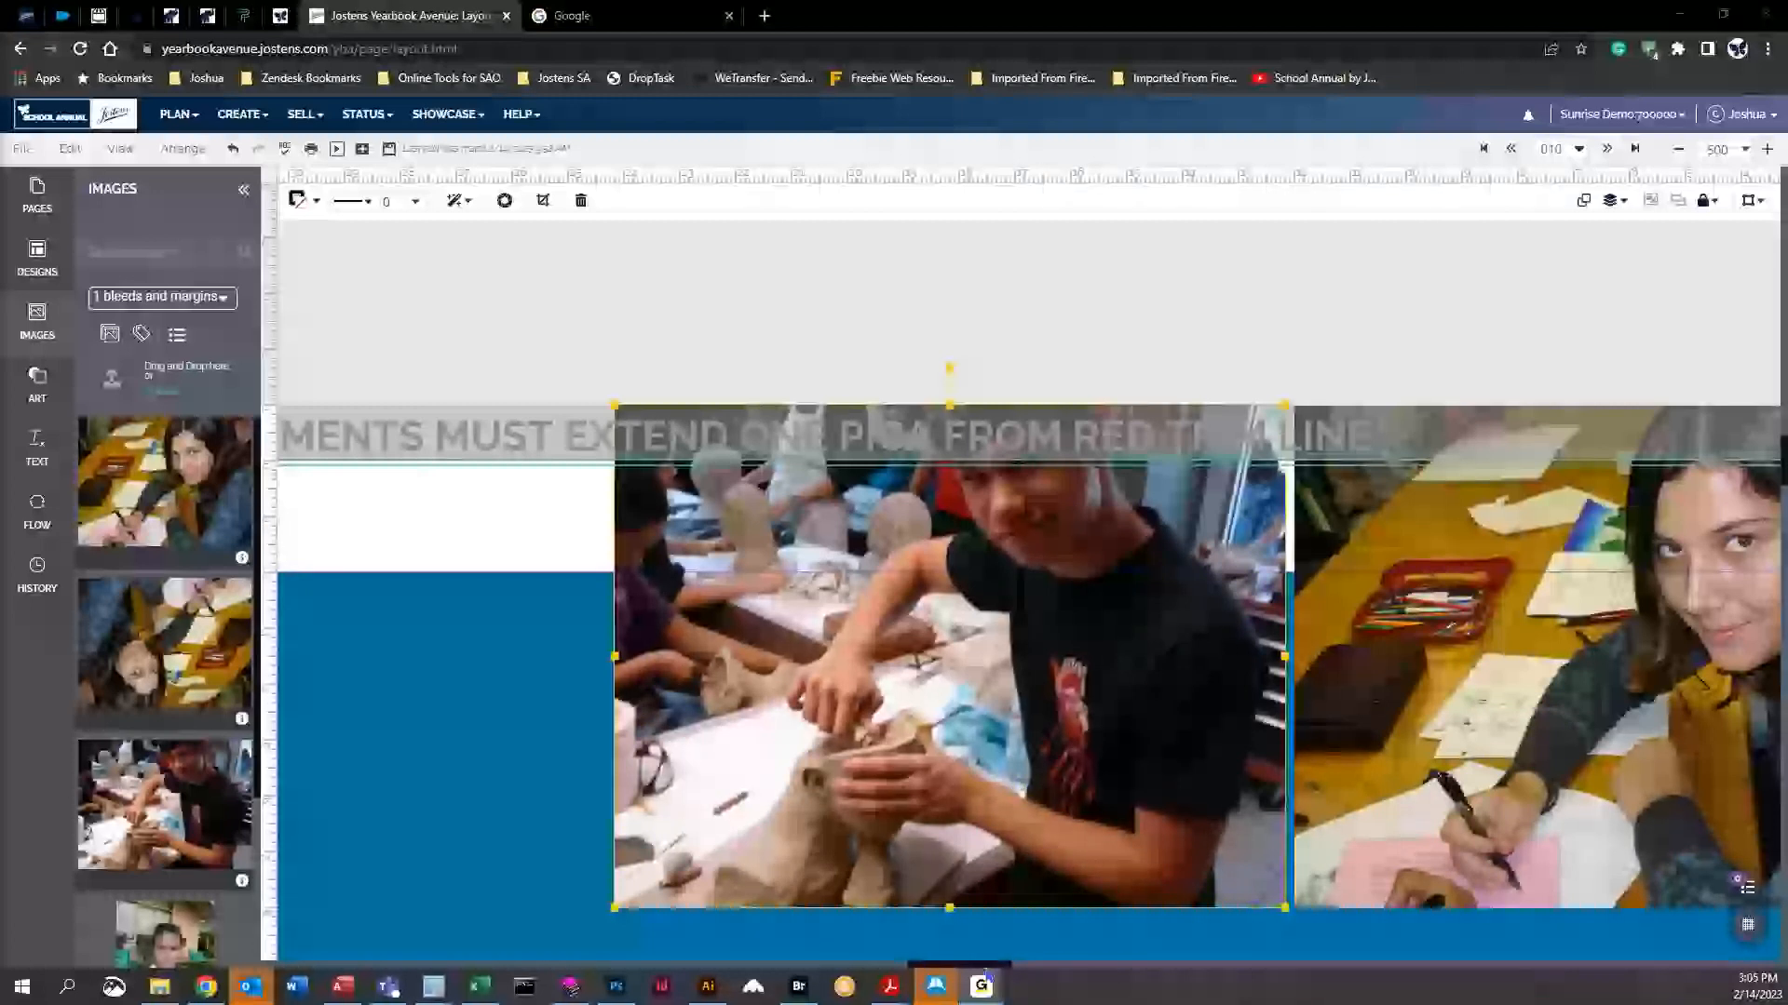
left_click_drag(989, 967, 928, 964)
scroll(196, 878, "down", 3)
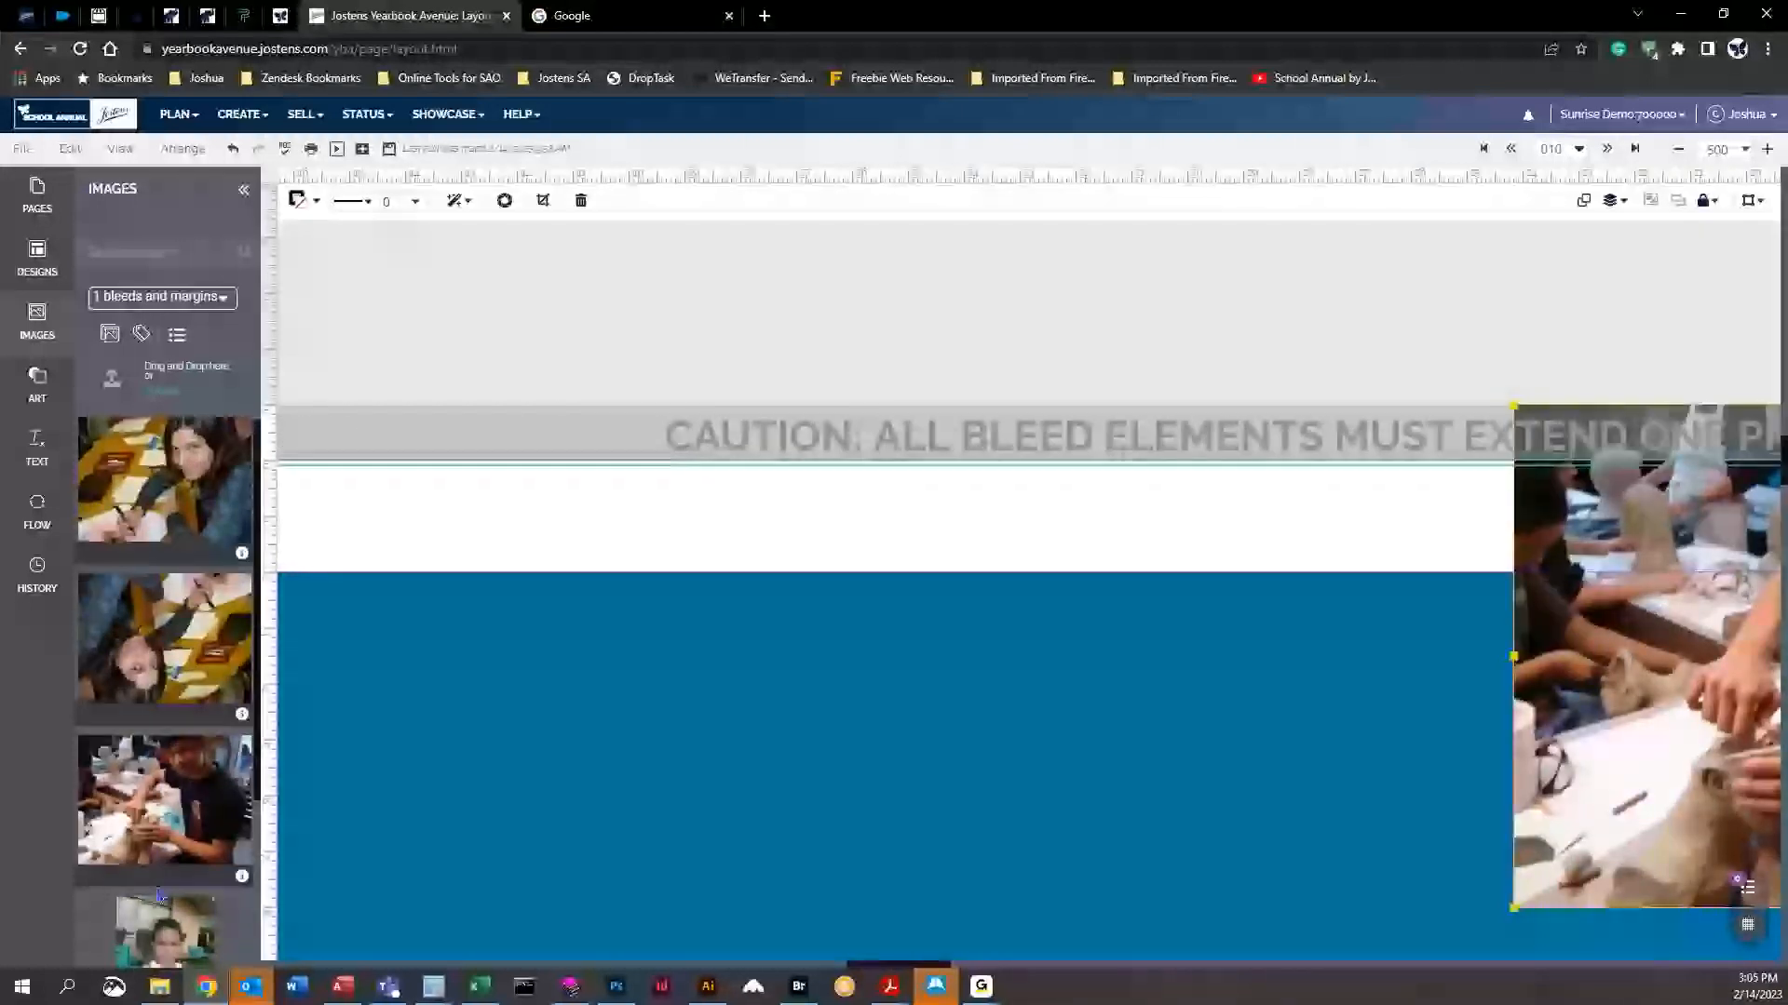
left_click_drag(196, 878, 1225, 758)
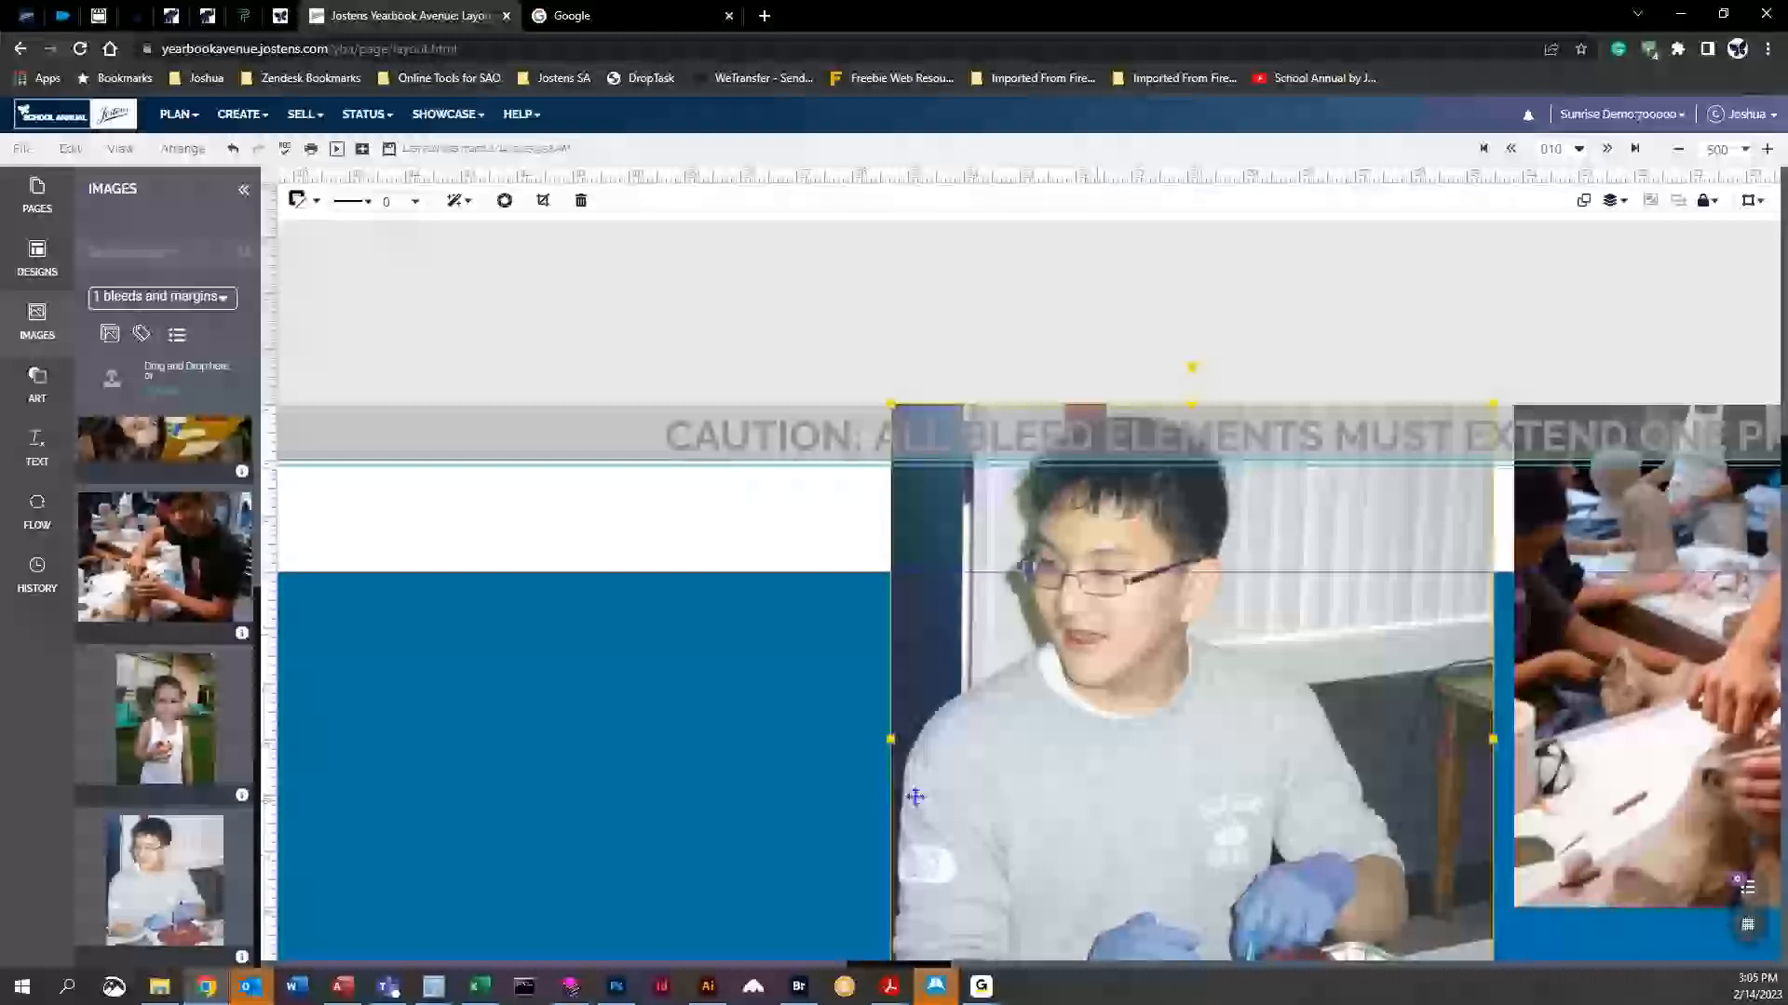
Place the photo of the child holding an apple beside the gloved student's photo, aligned to the upper bleed edge
mouse_move(880, 963)
left_mouse_down()
mouse_move(832, 964)
mouse_move(858, 972)
left_mouse_up()
left_click_drag(164, 717, 1120, 695)
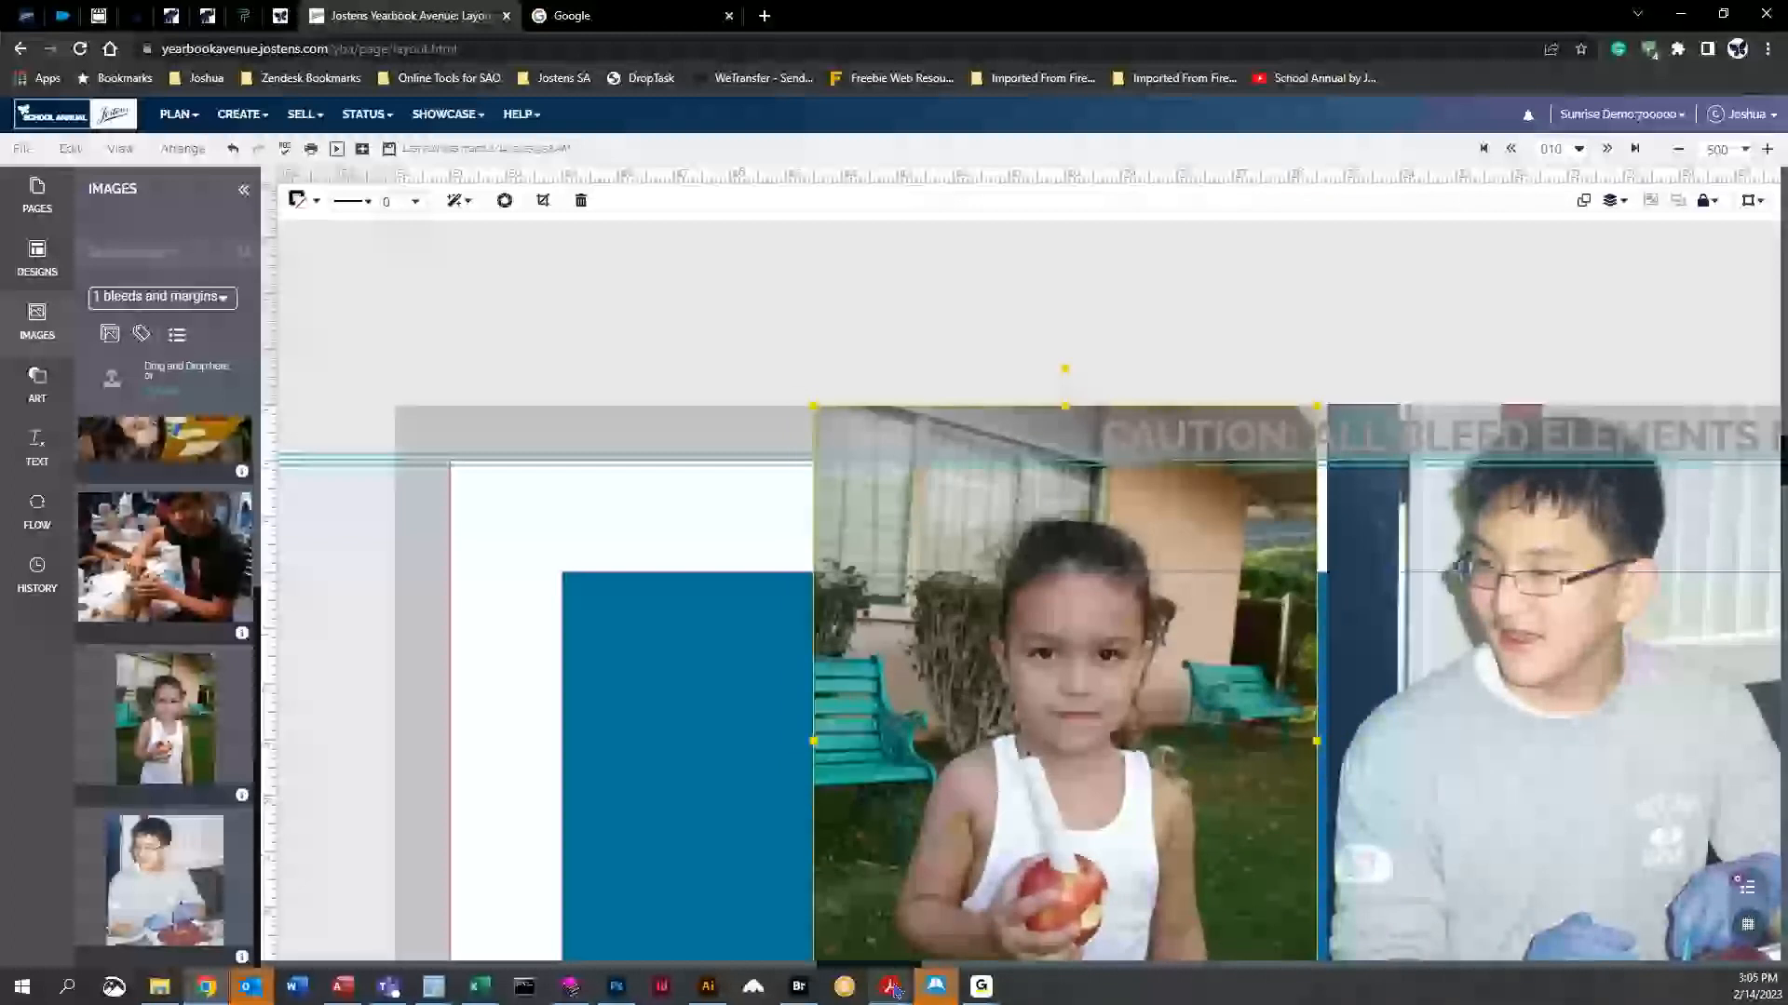
left_click_drag(859, 966, 879, 966)
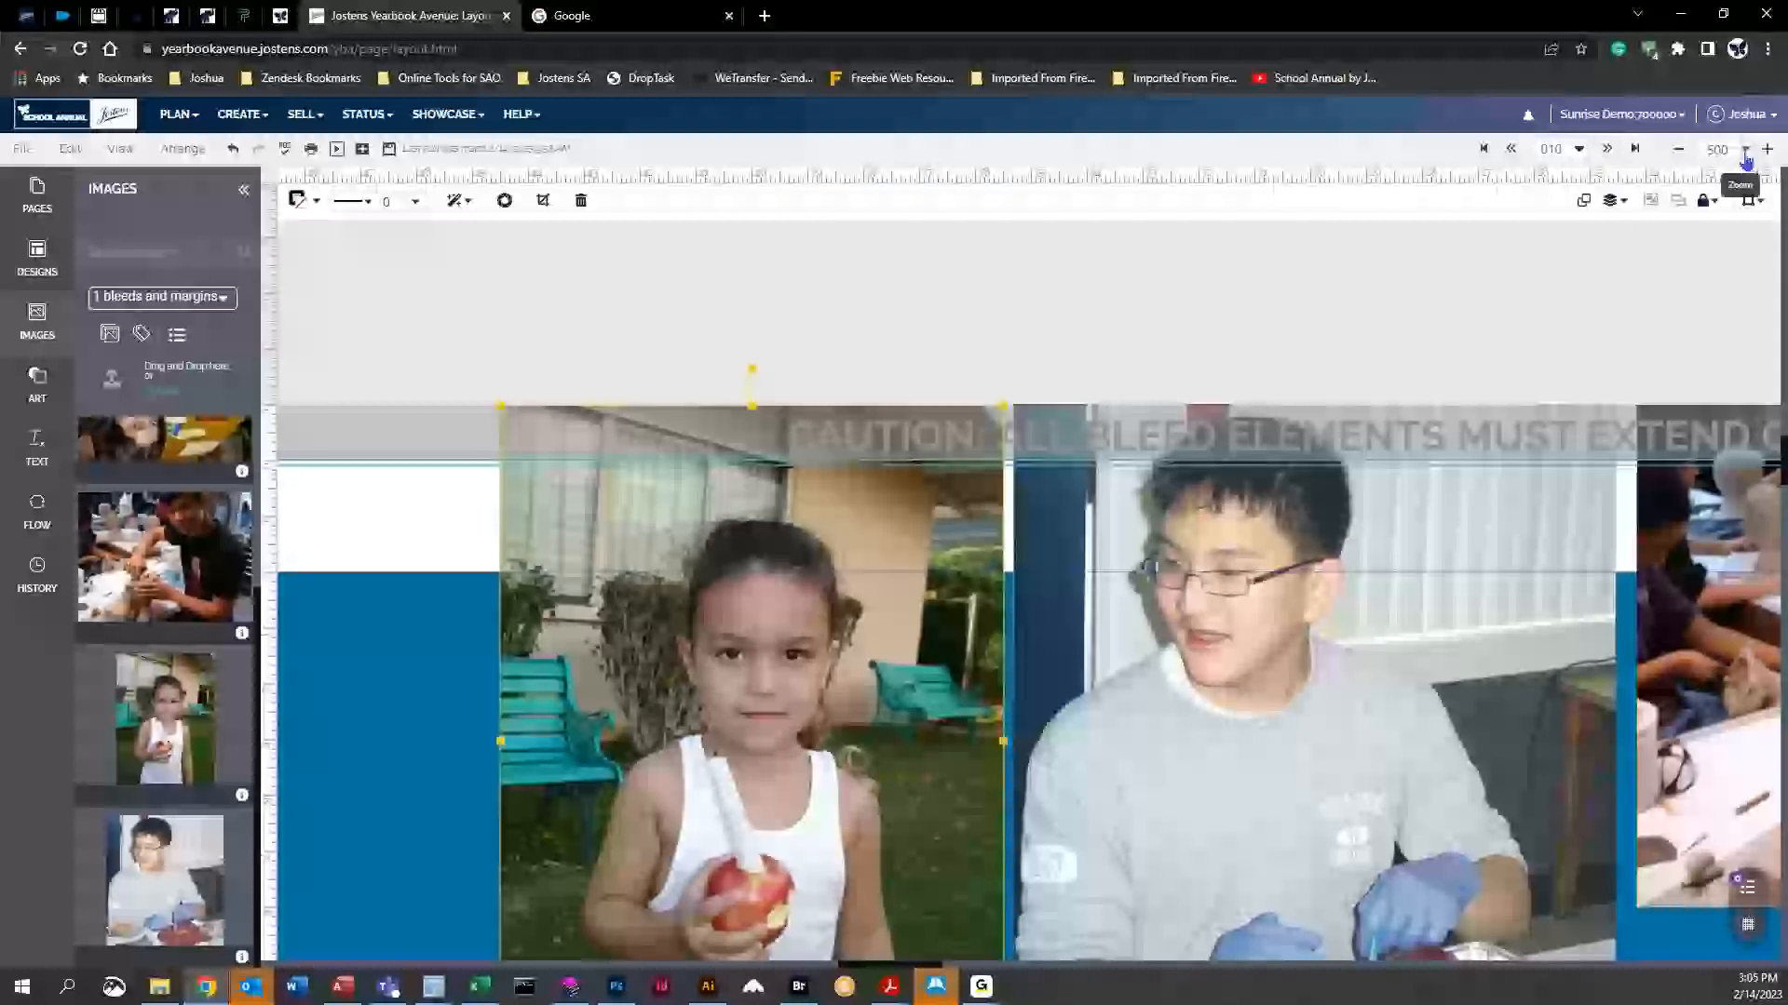
Review the row of four photos at 200% zoom, save the page changes and open the spread's PDF proof
left_click(1745, 149)
left_click(1699, 313)
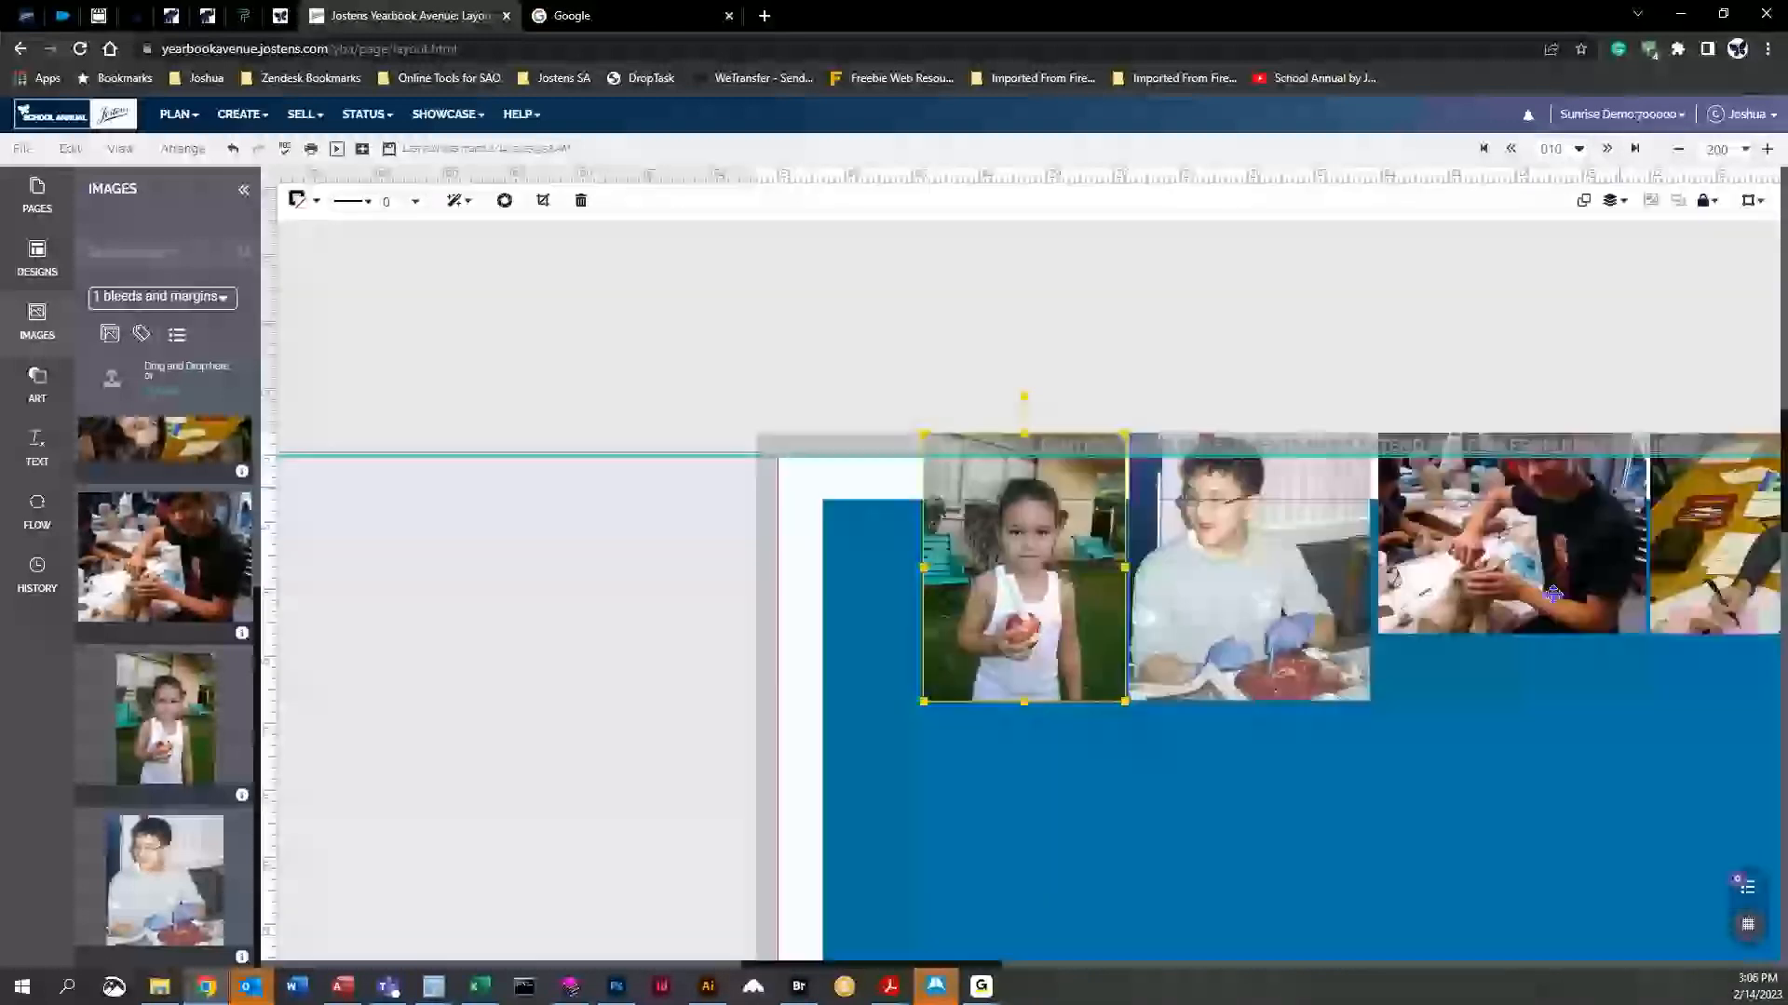
left_click_drag(875, 973, 955, 973)
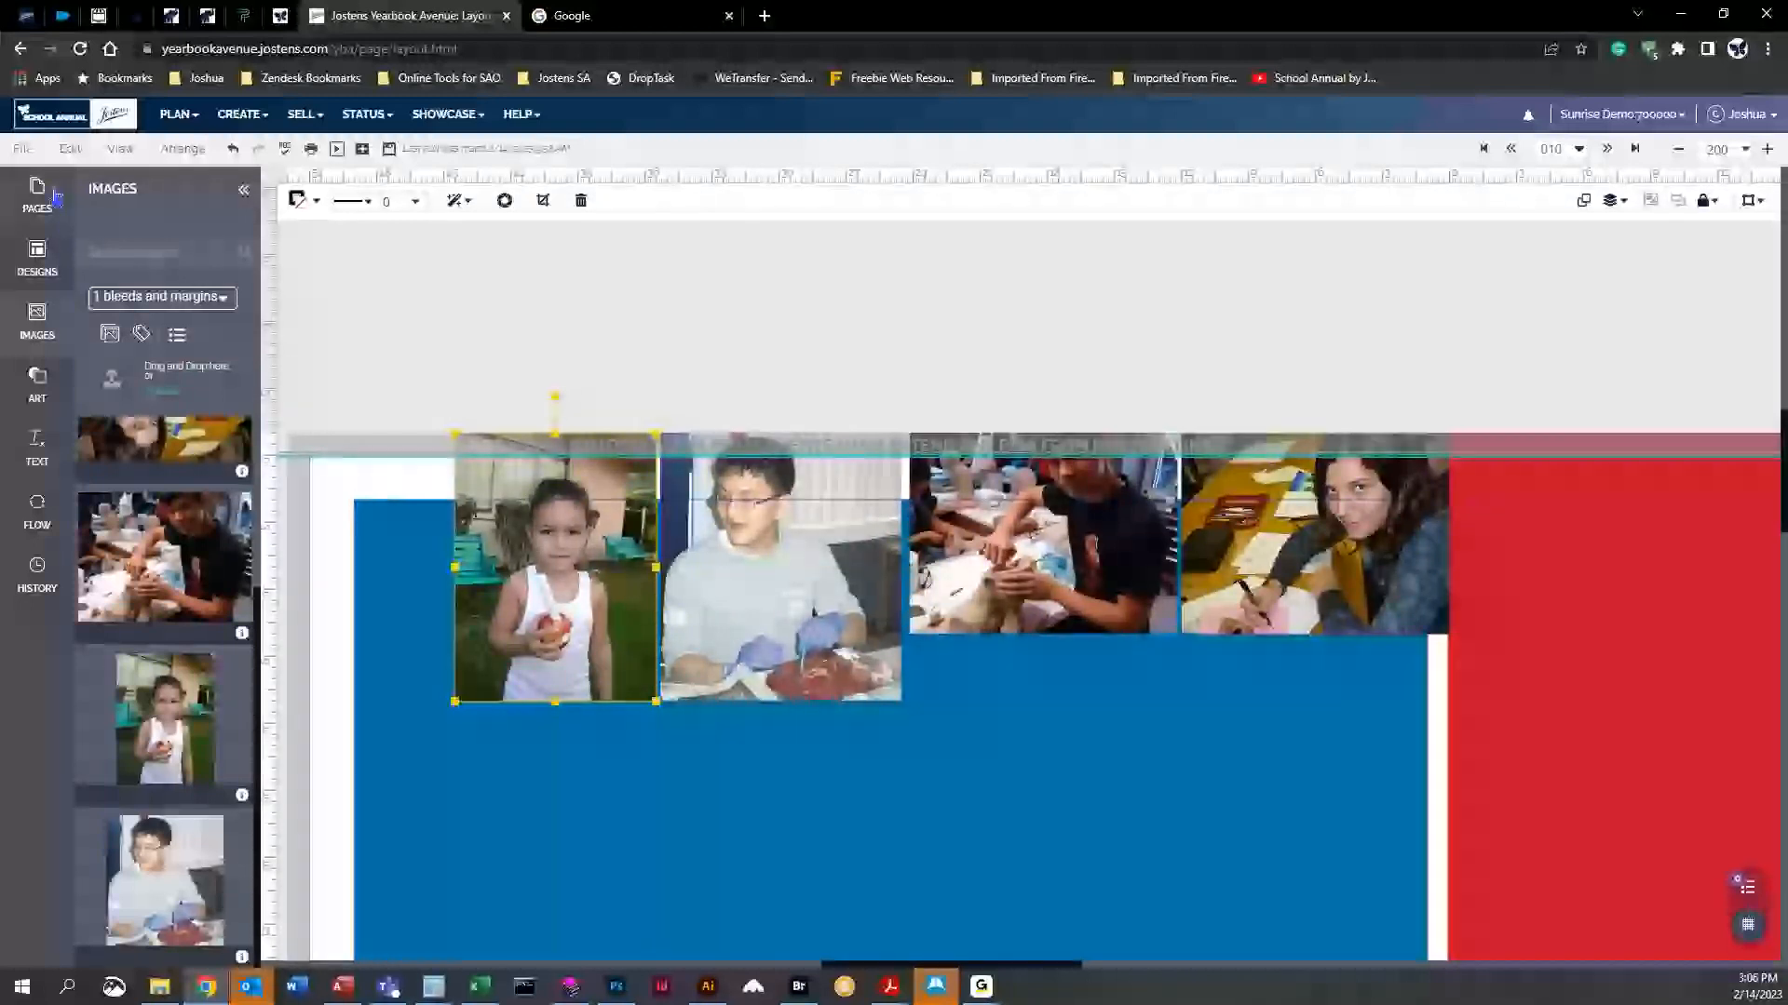
left_click(24, 151)
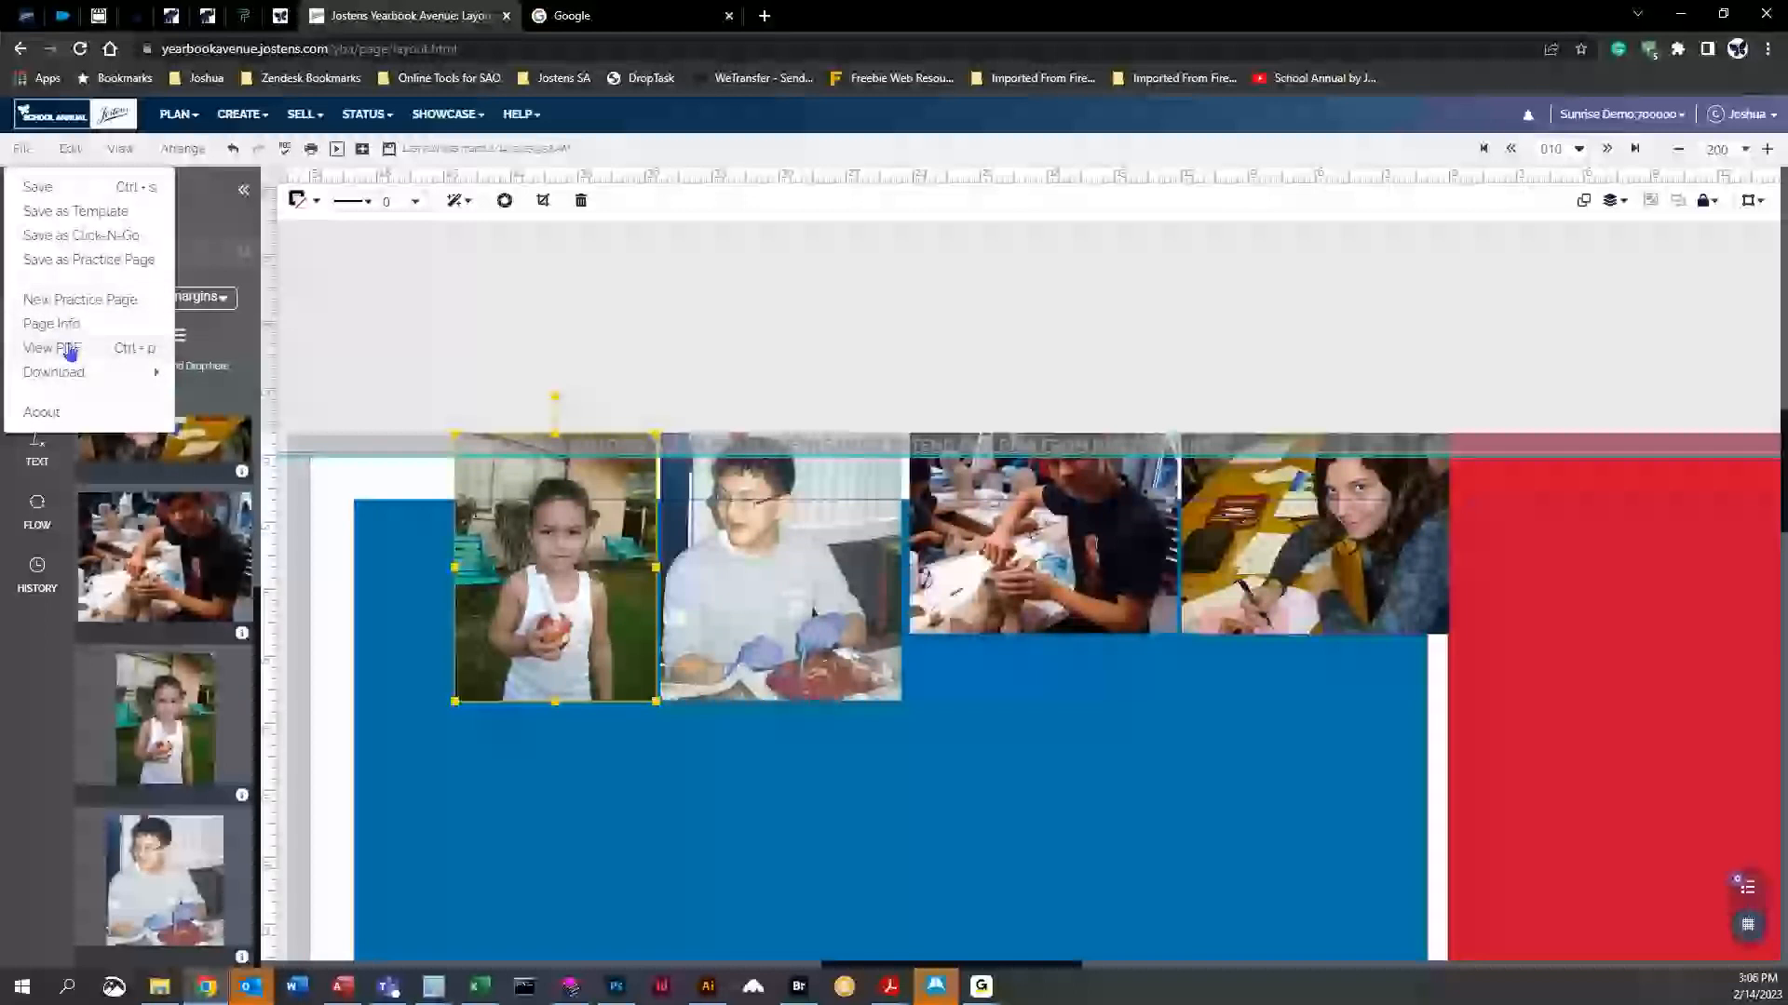
left_click(70, 350)
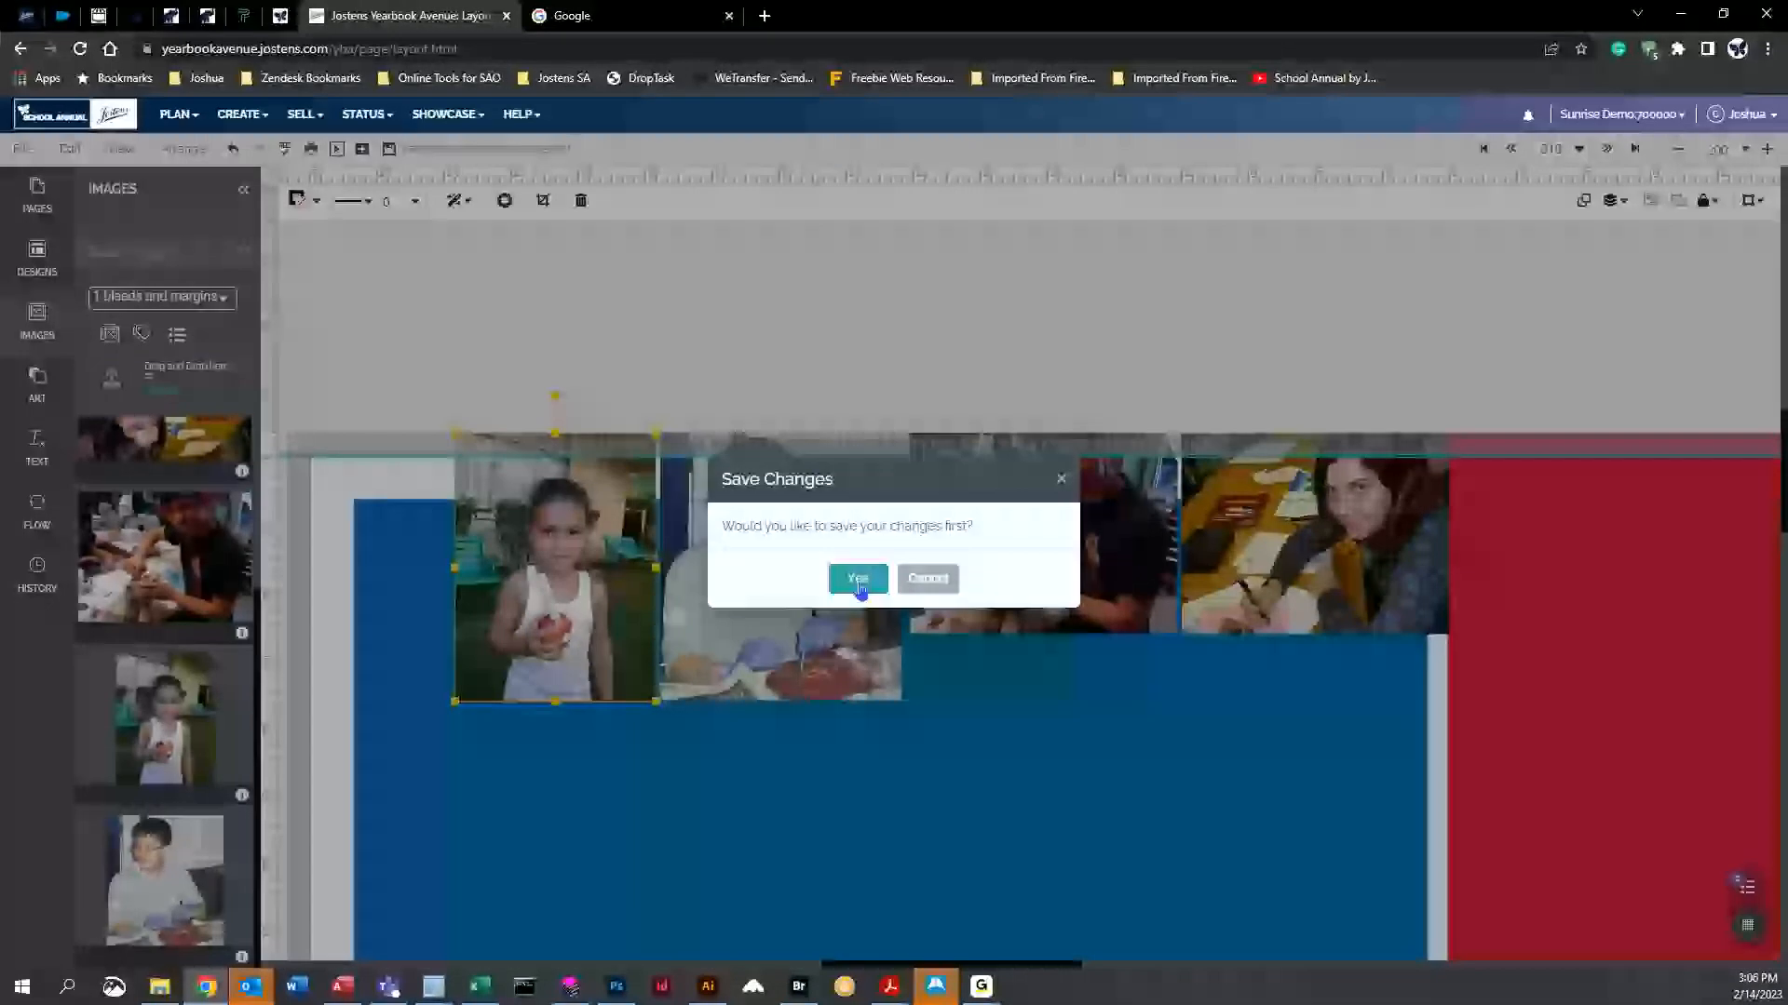
left_click(857, 579)
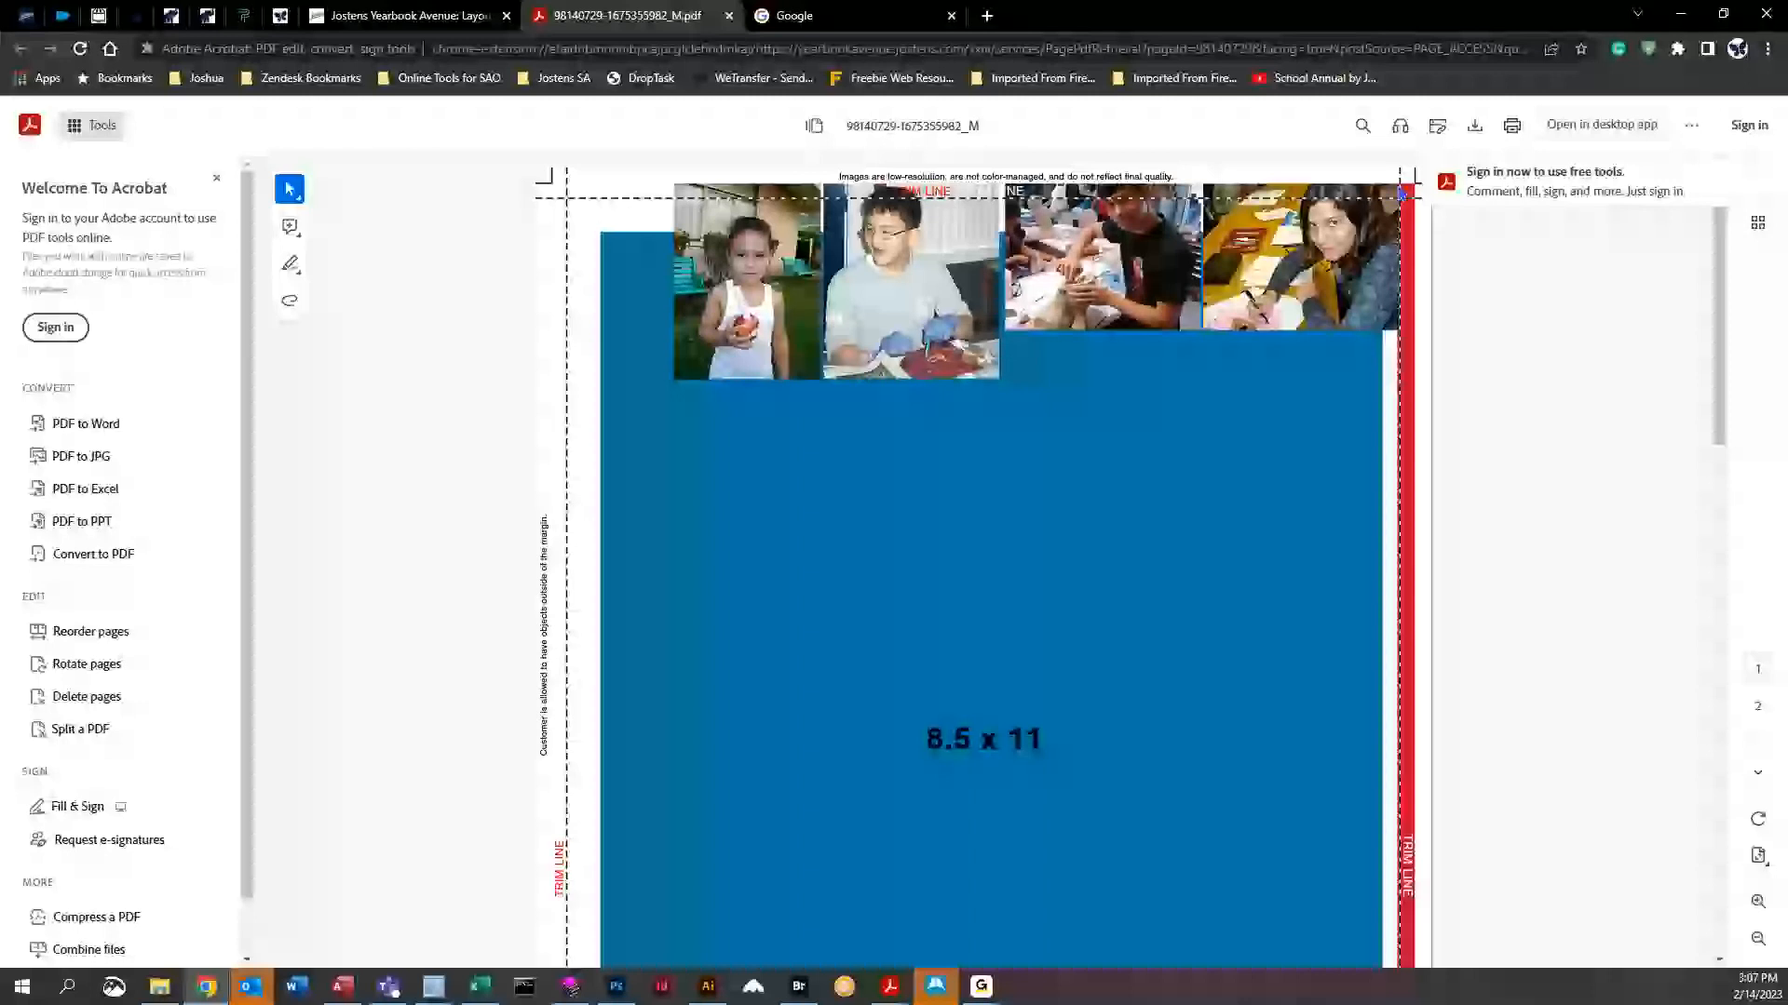
Examine the trim lines, photos and background edges on the PDF proof, dismissing the Google sign-in prompt
scroll(1387, 611, "down", 10)
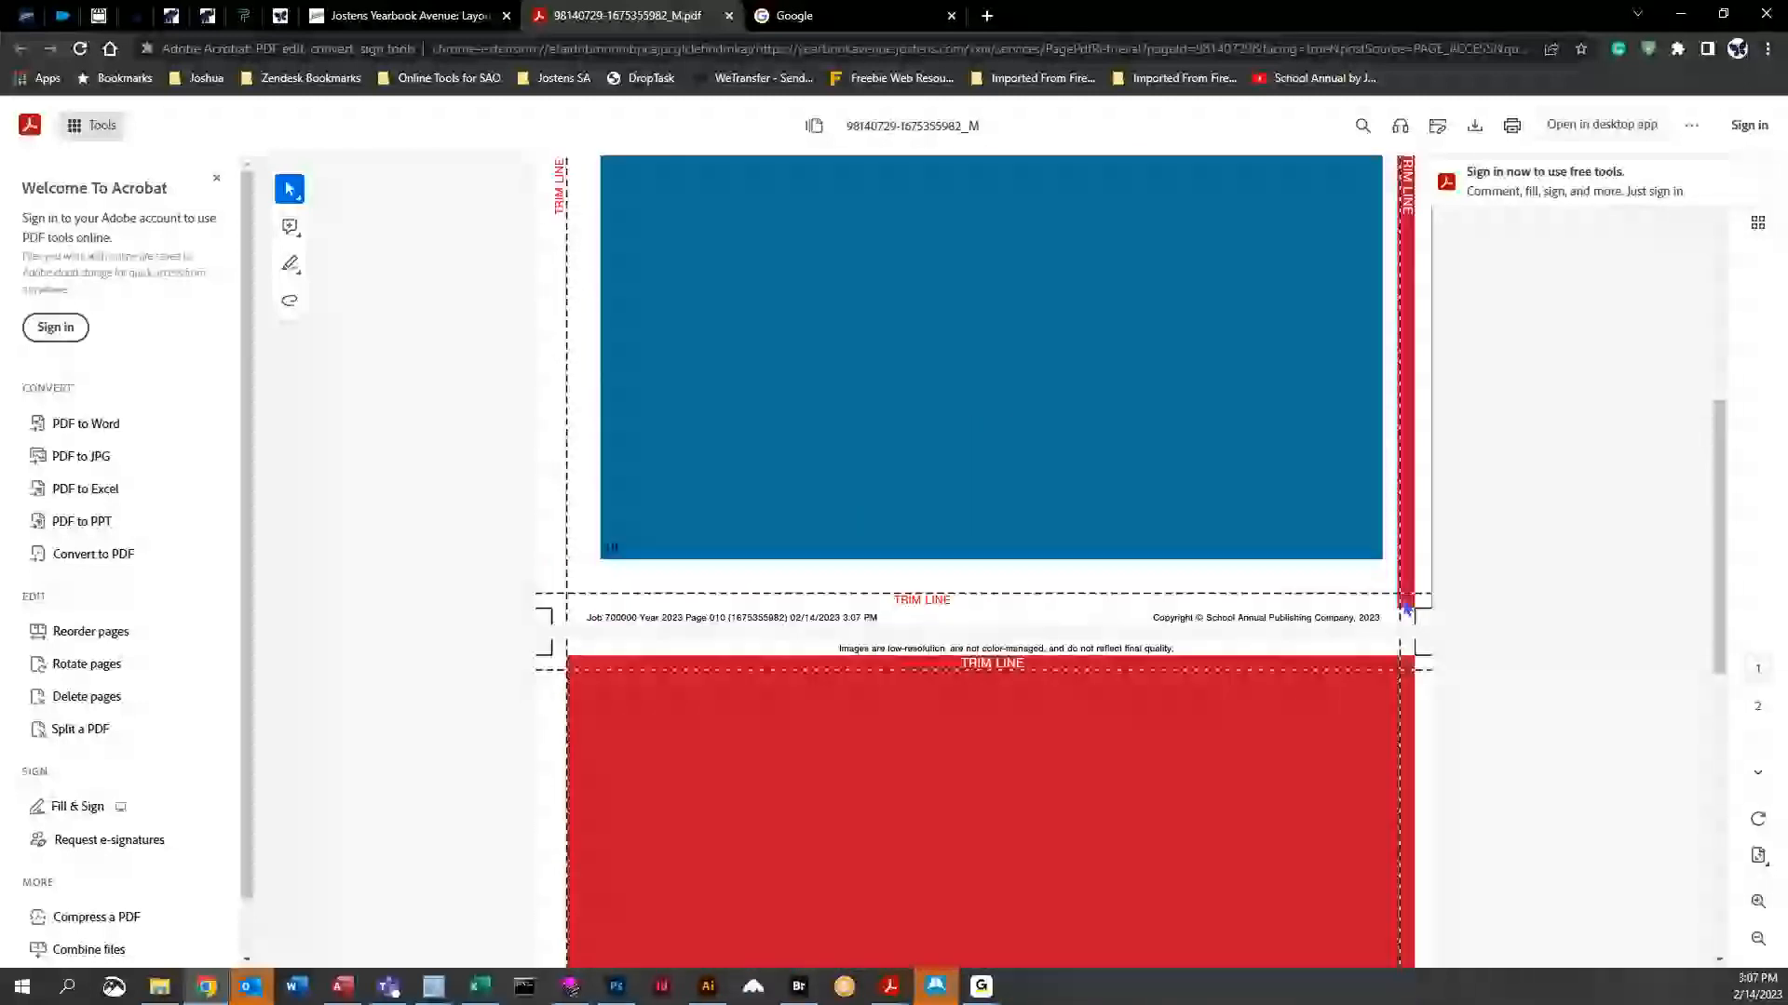
scroll(1201, 515, "up", 10)
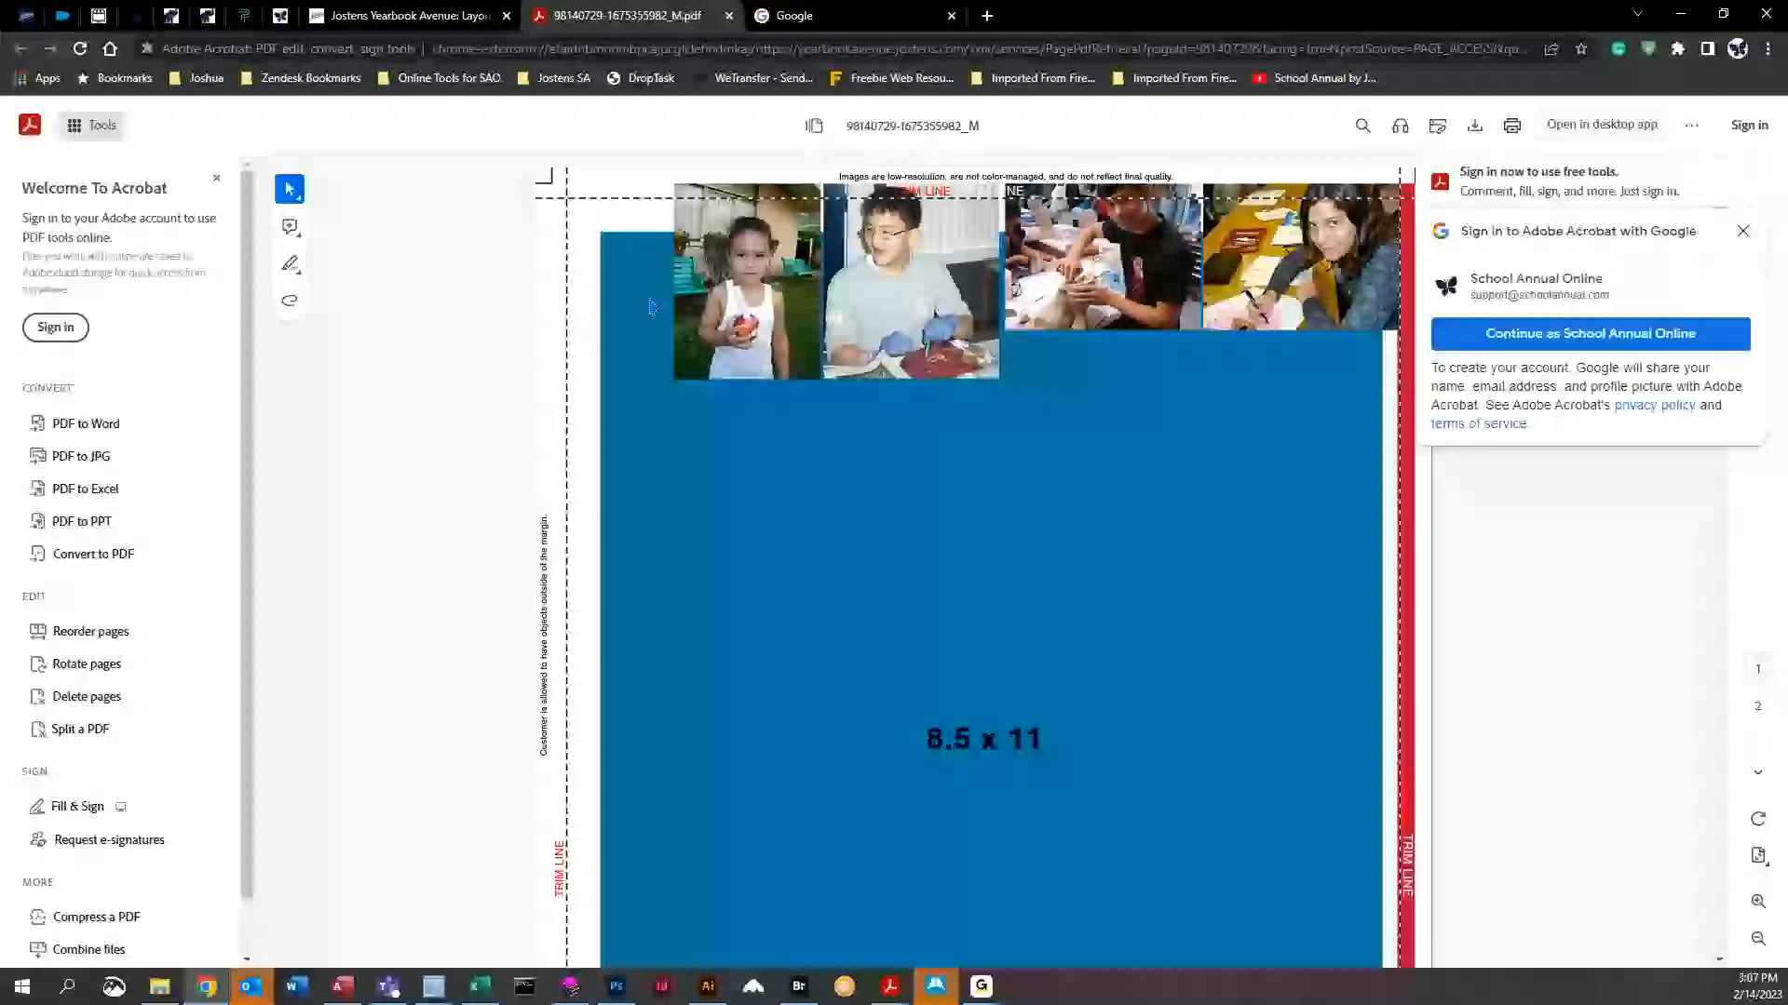
left_click(1742, 231)
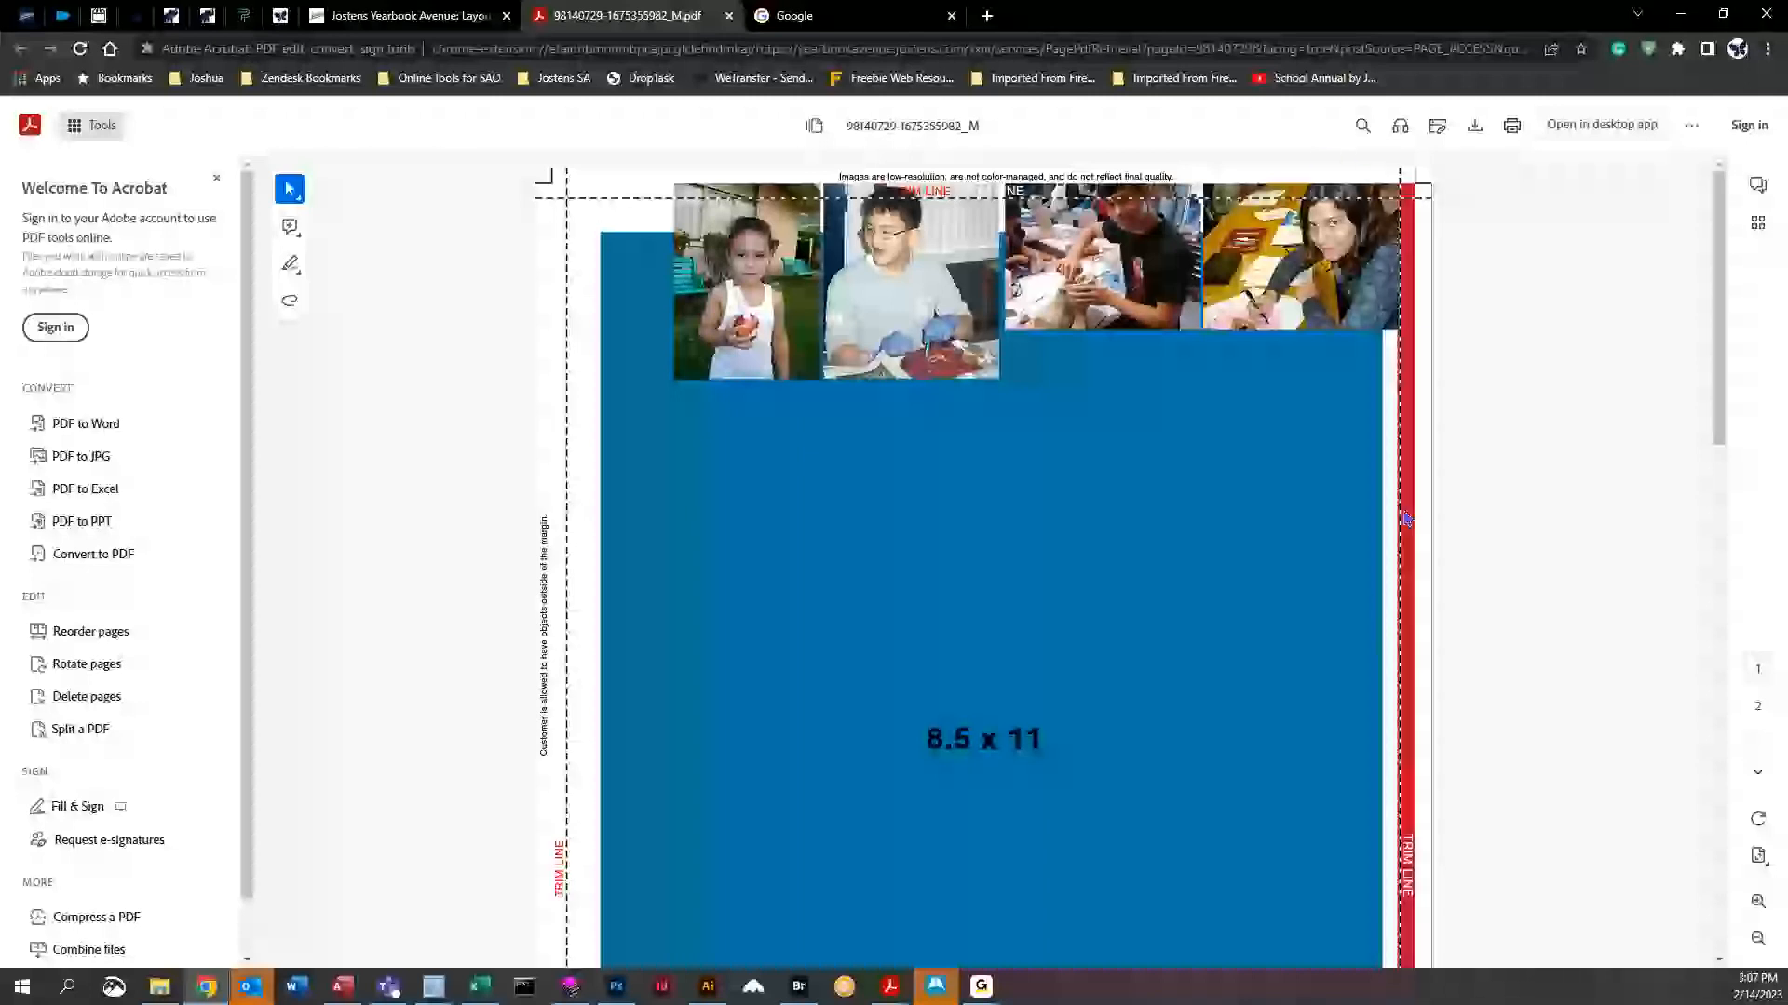
scroll(1555, 389, "down", 5)
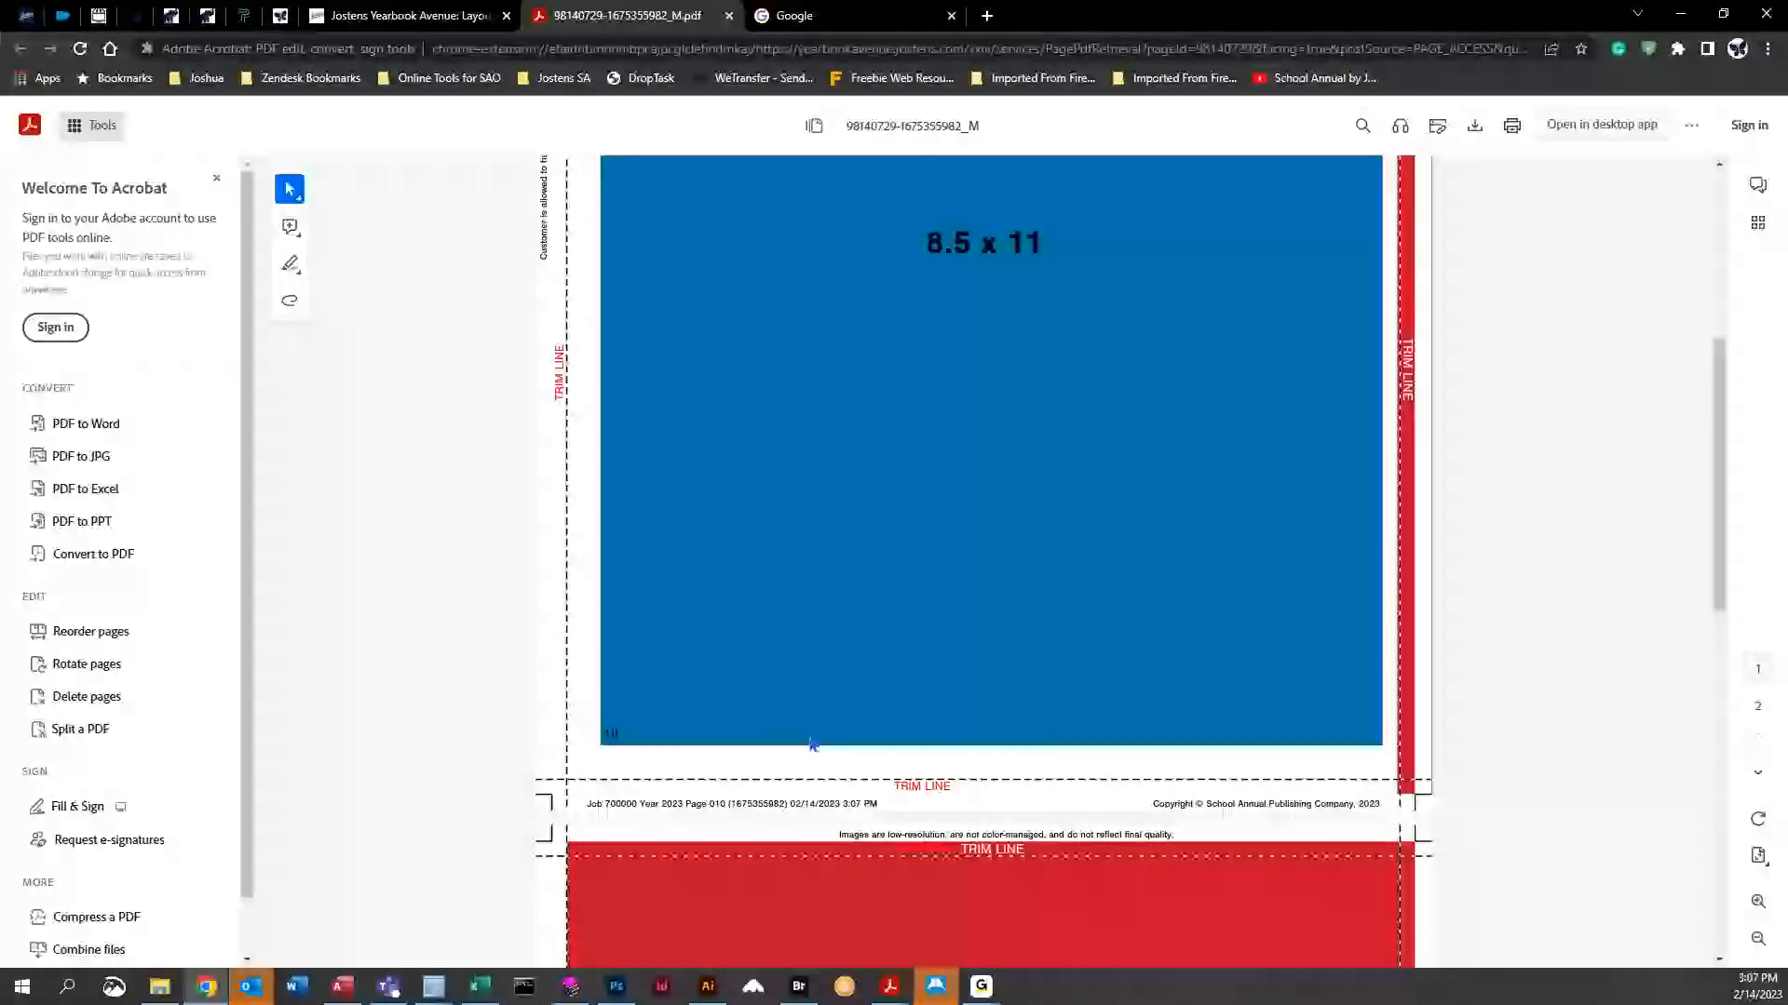
scroll(799, 733, "up", 3)
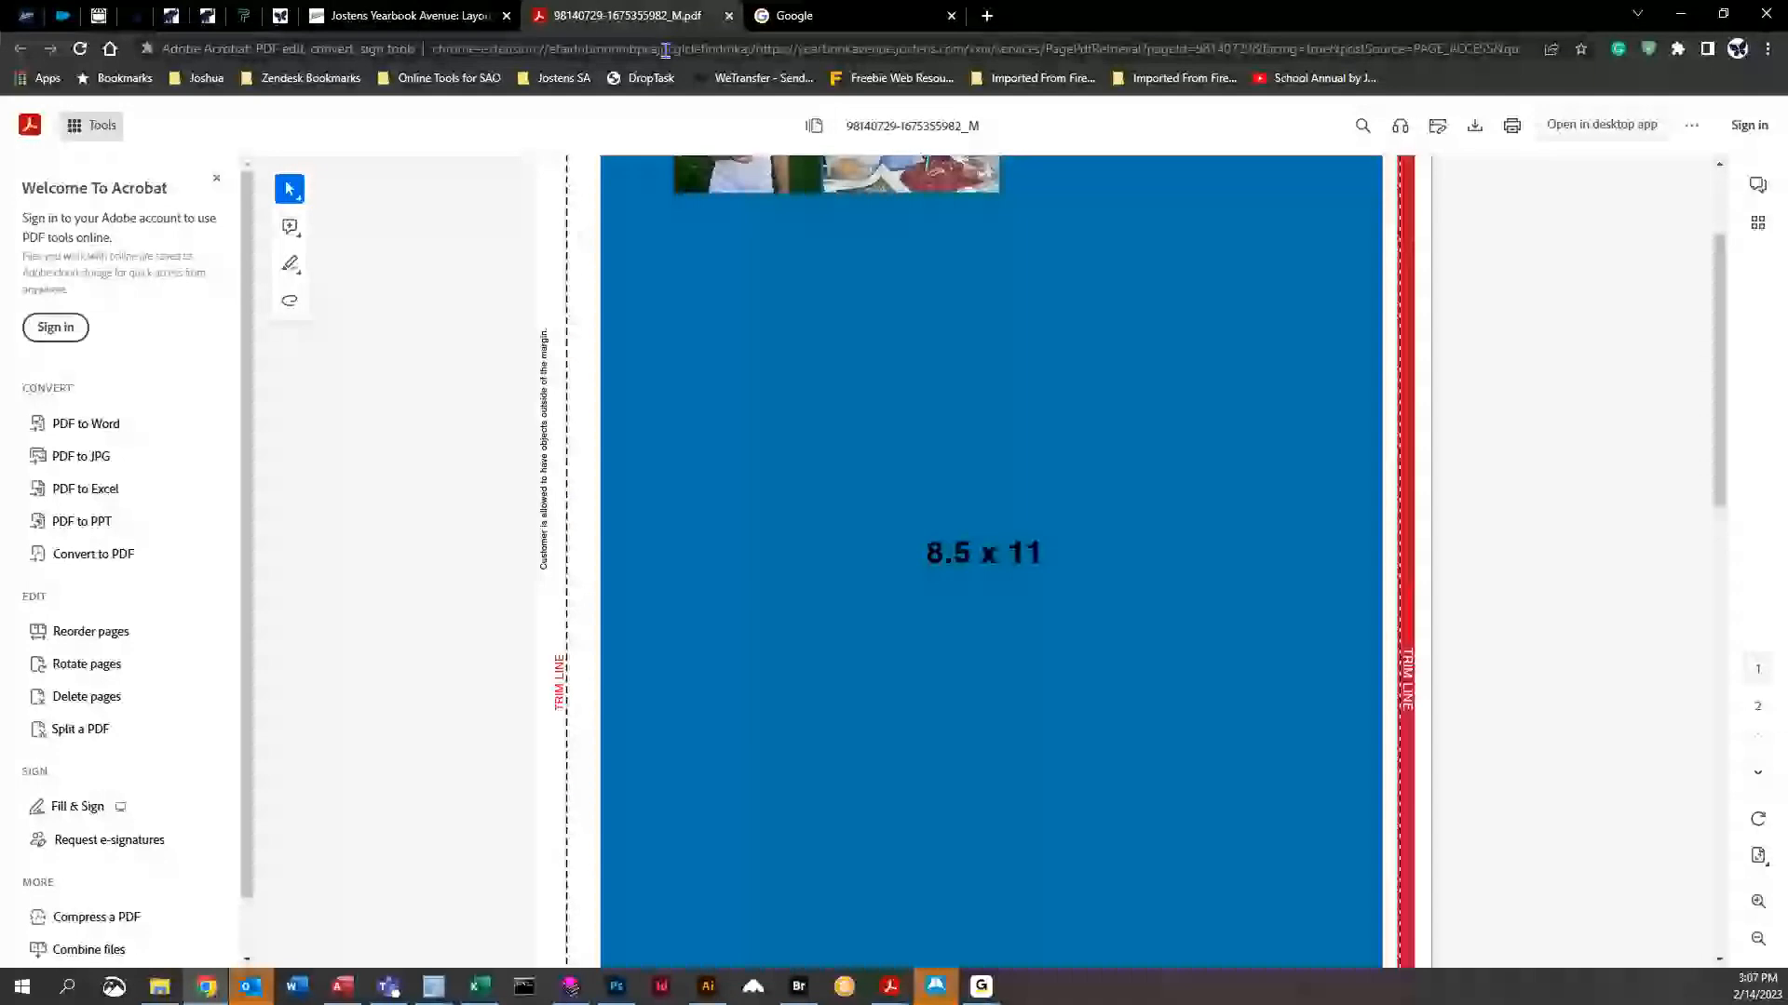
Close the spread's PDF proof and return to its page layout
left_click(484, 16)
middle_click(560, 16)
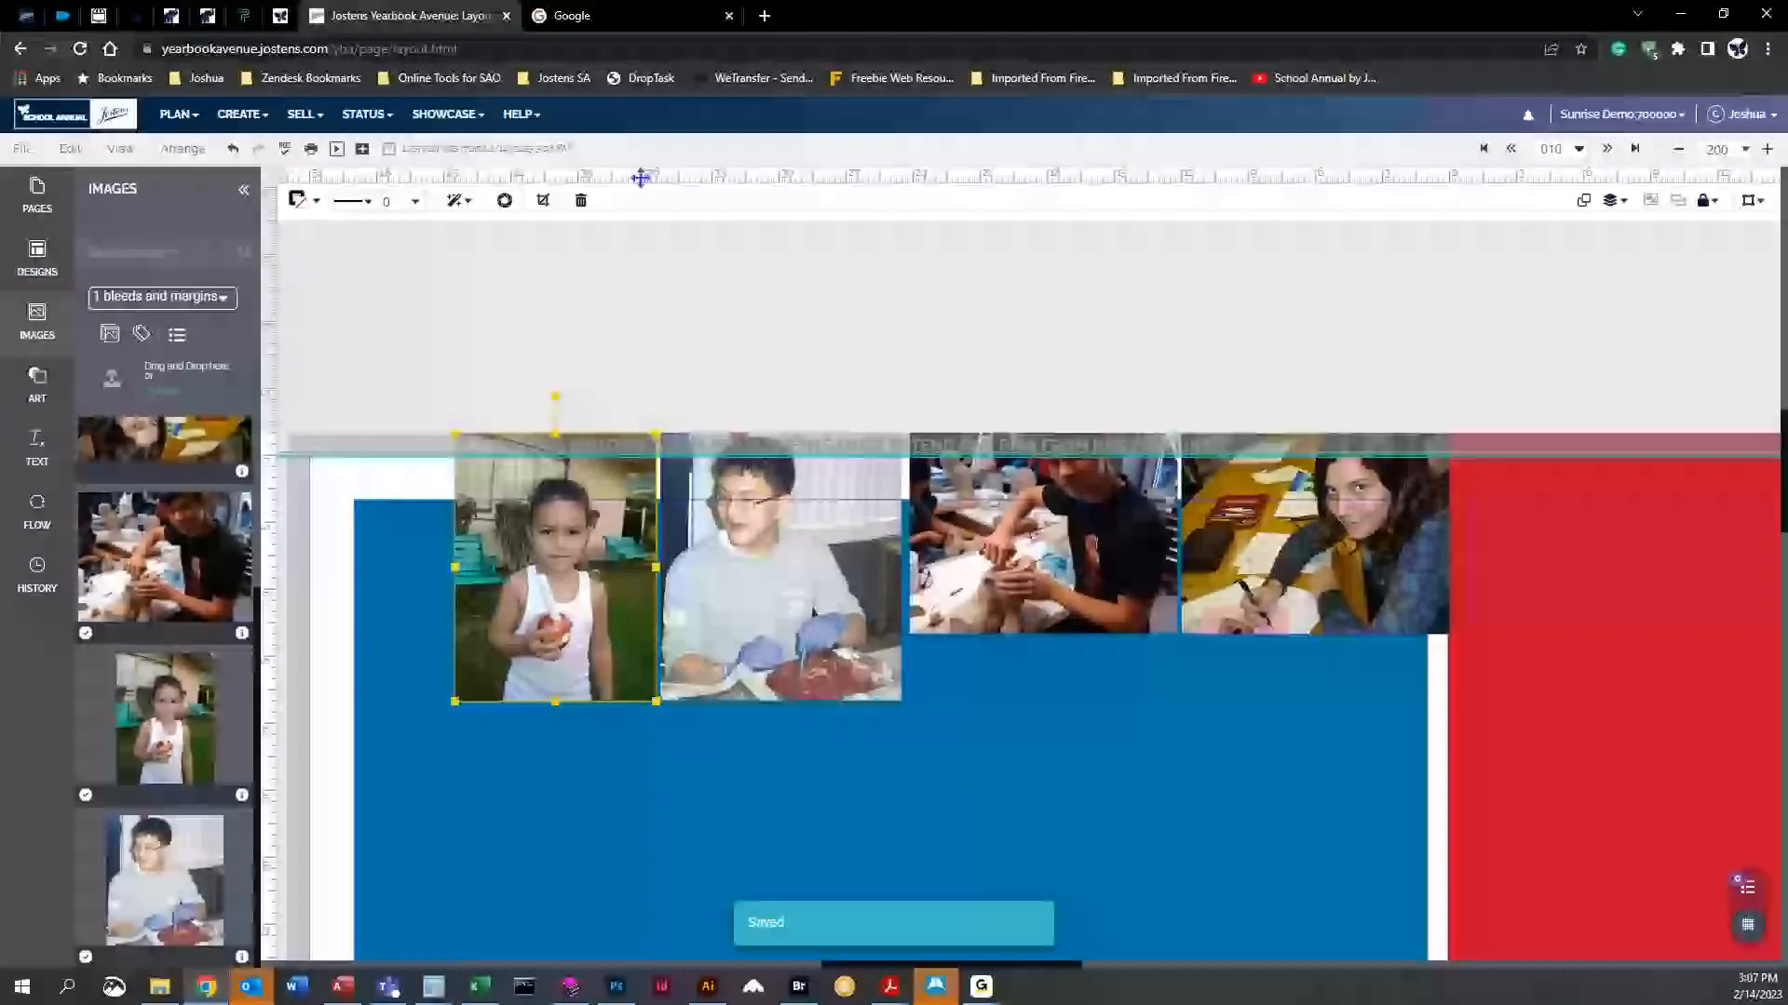
left_click(22, 149)
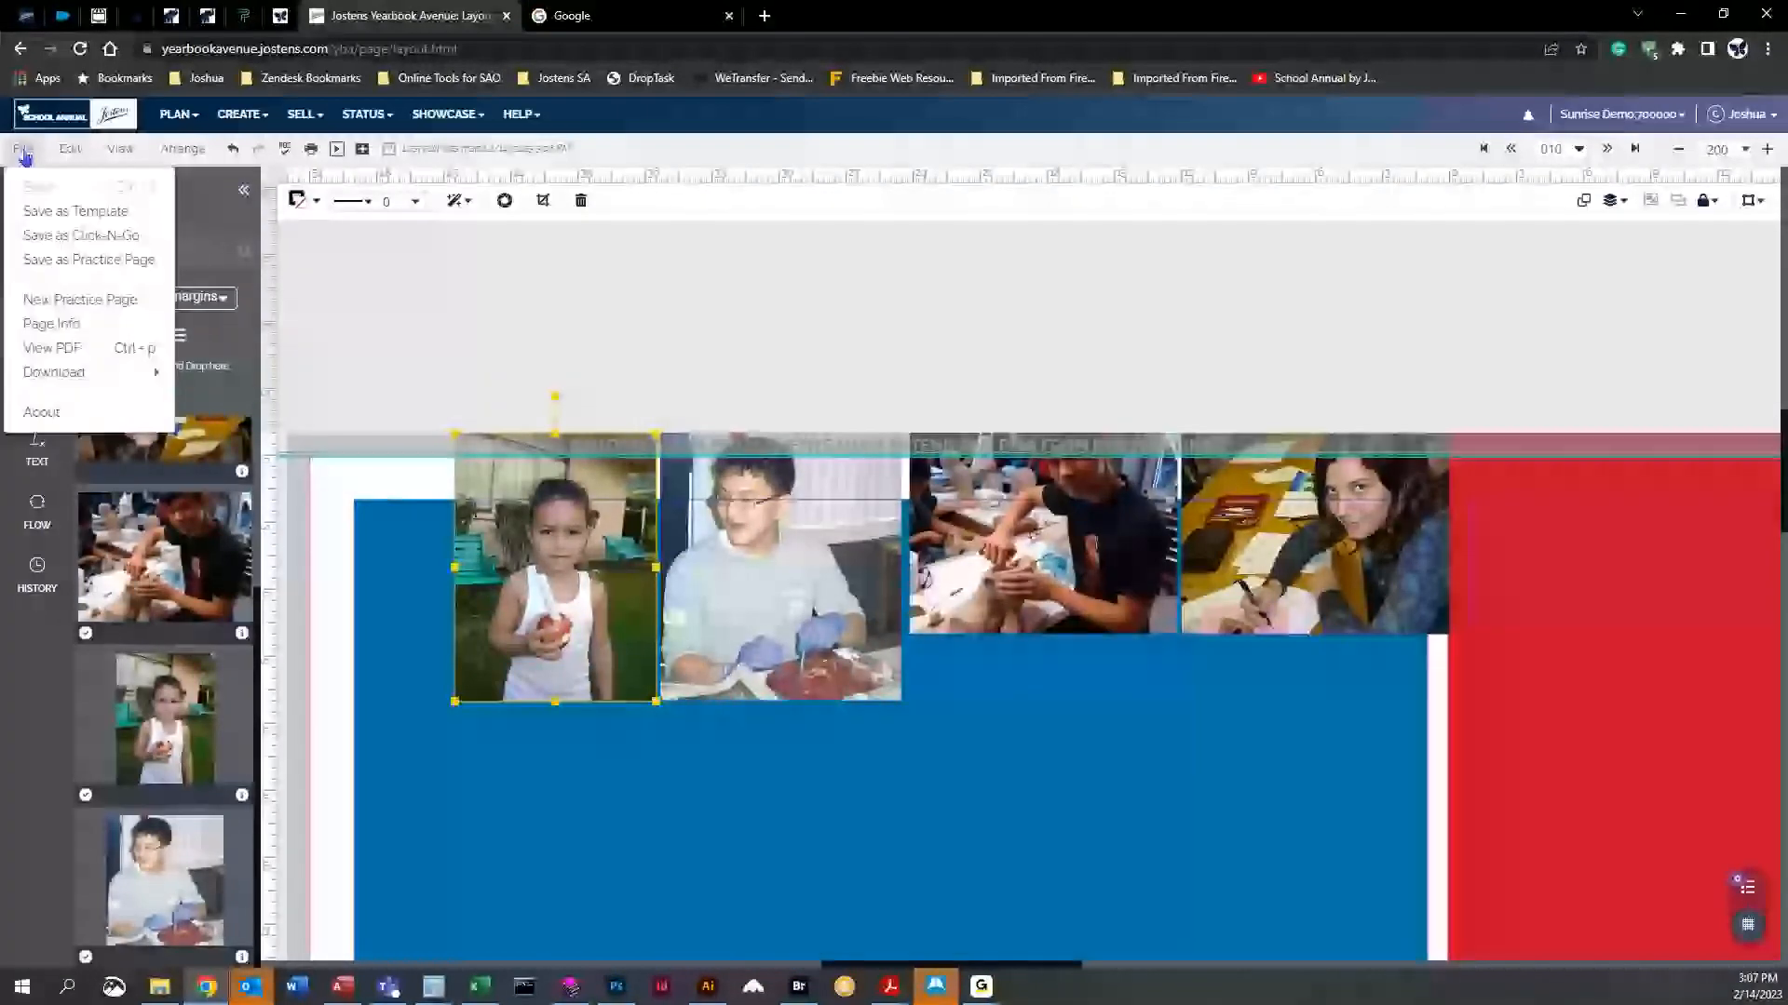
Undo and redo the last position change of the photo of the child holding an apple, twice
left_click(70, 154)
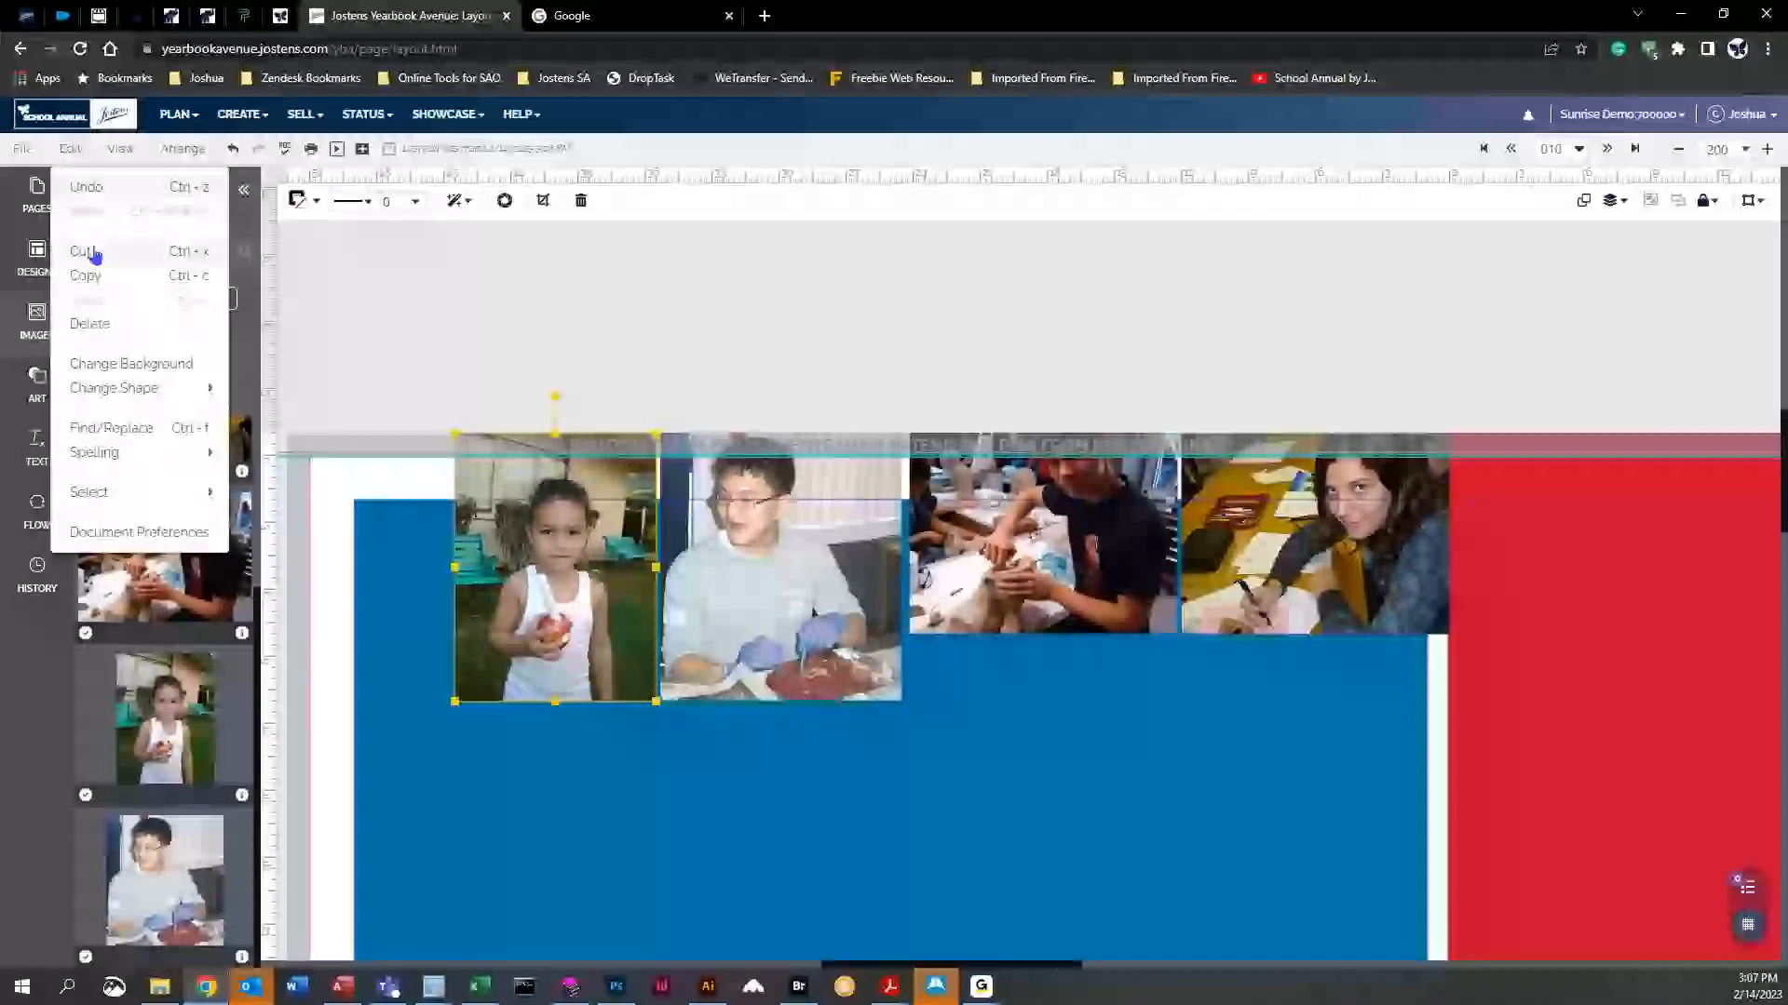
left_click(88, 189)
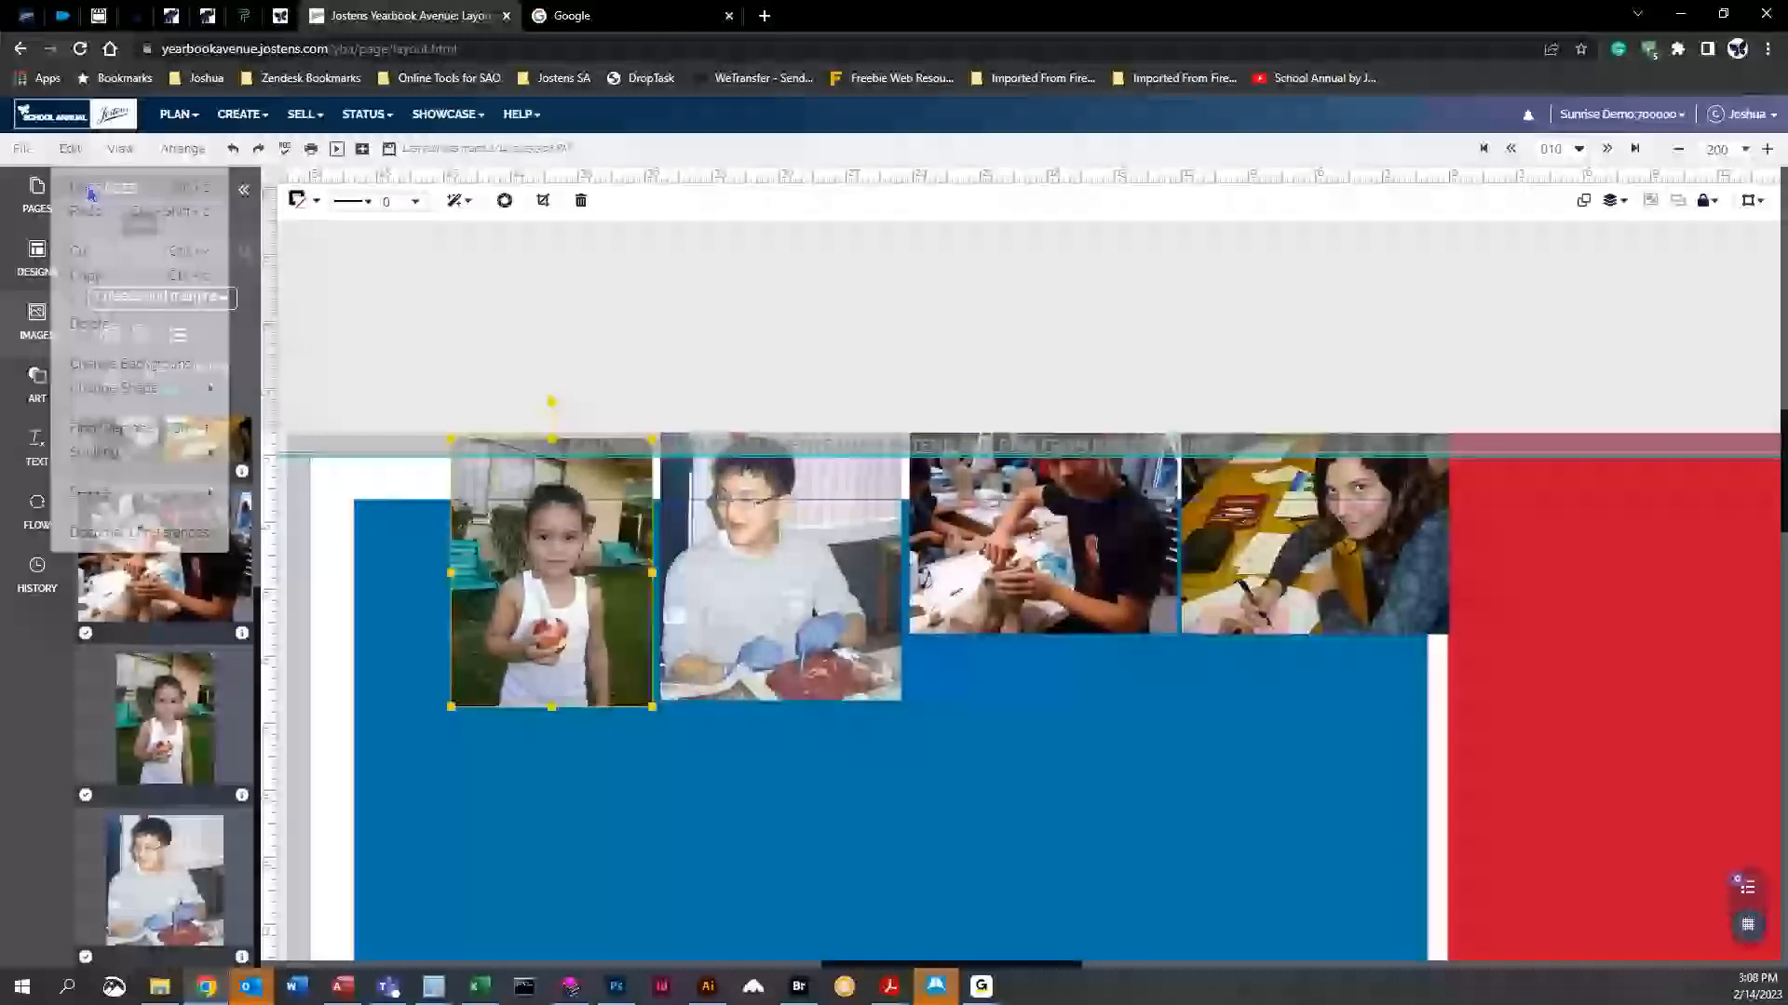
left_click(71, 149)
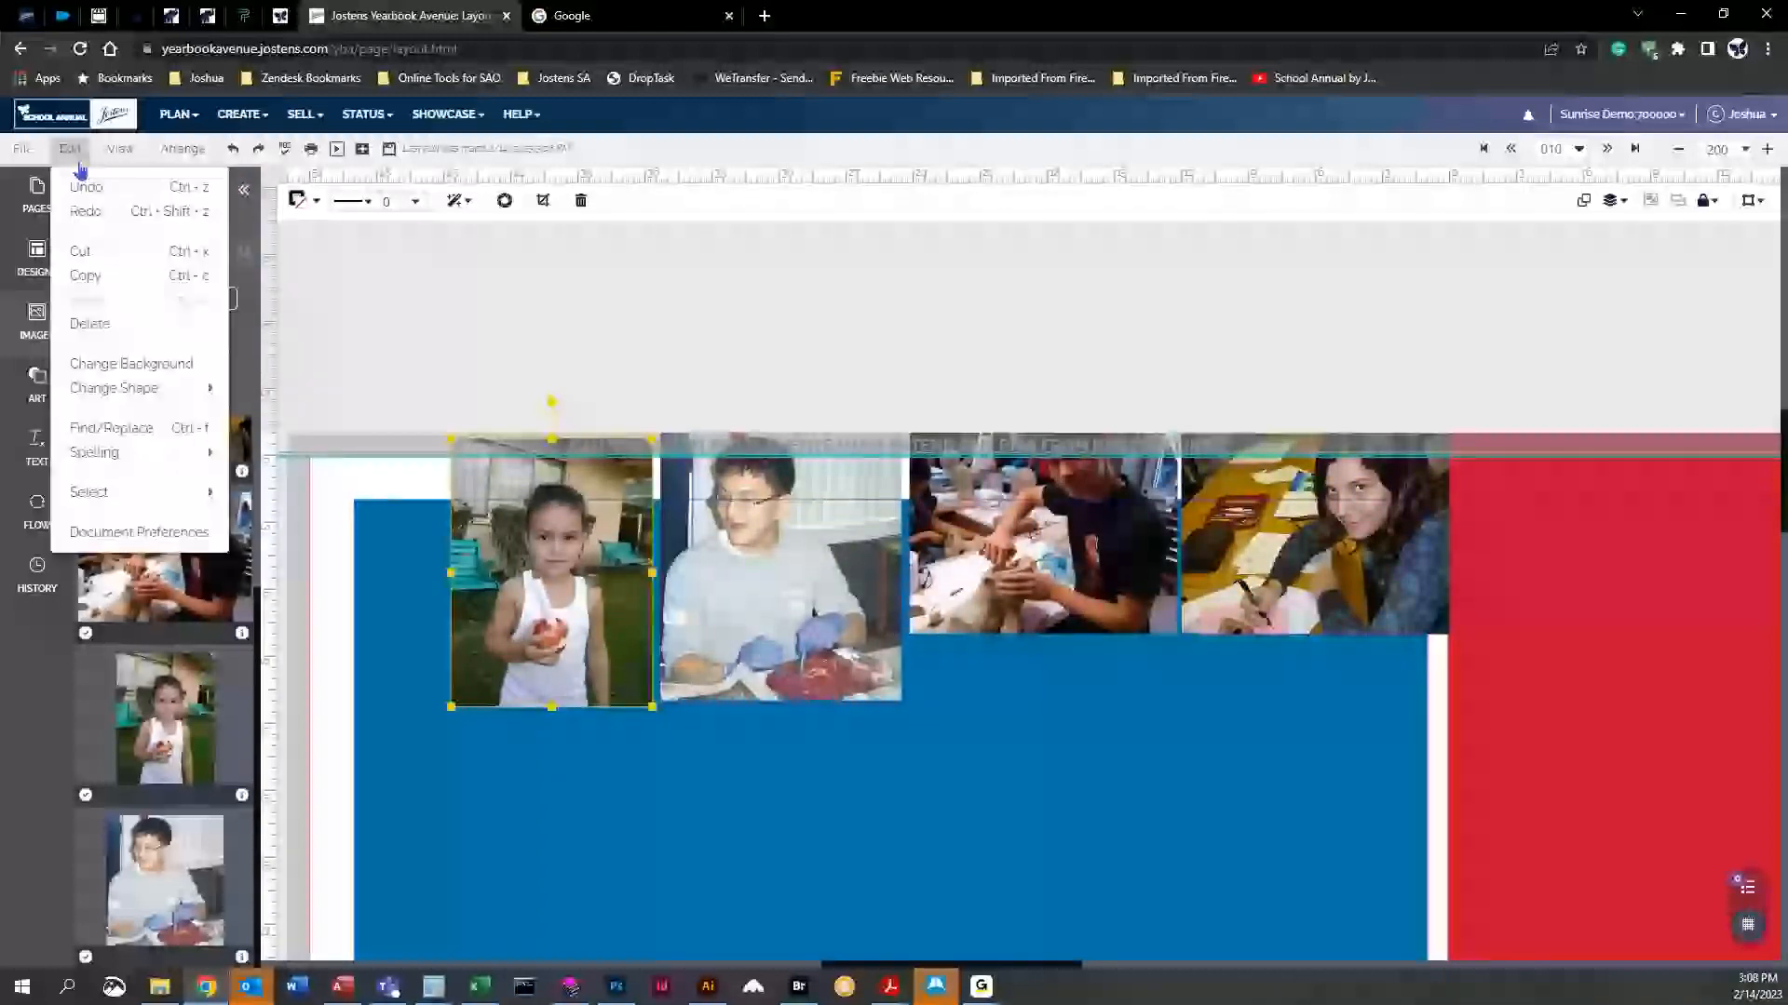
left_click(85, 212)
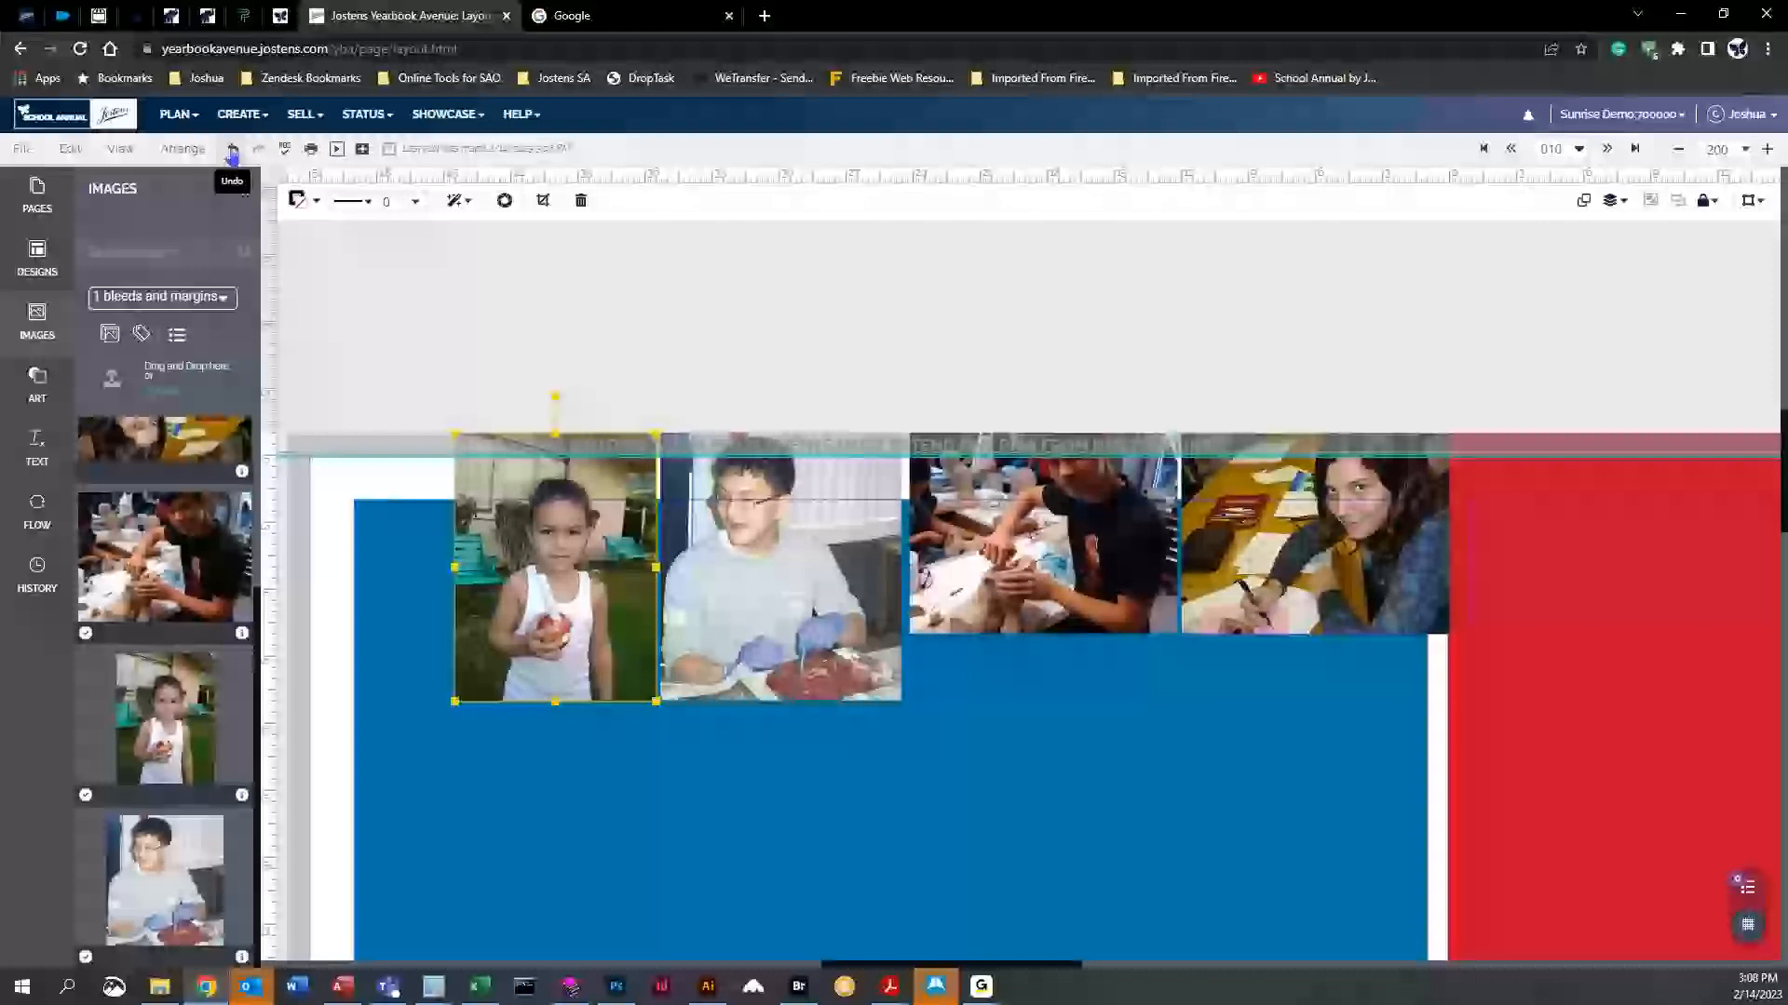
left_click(232, 151)
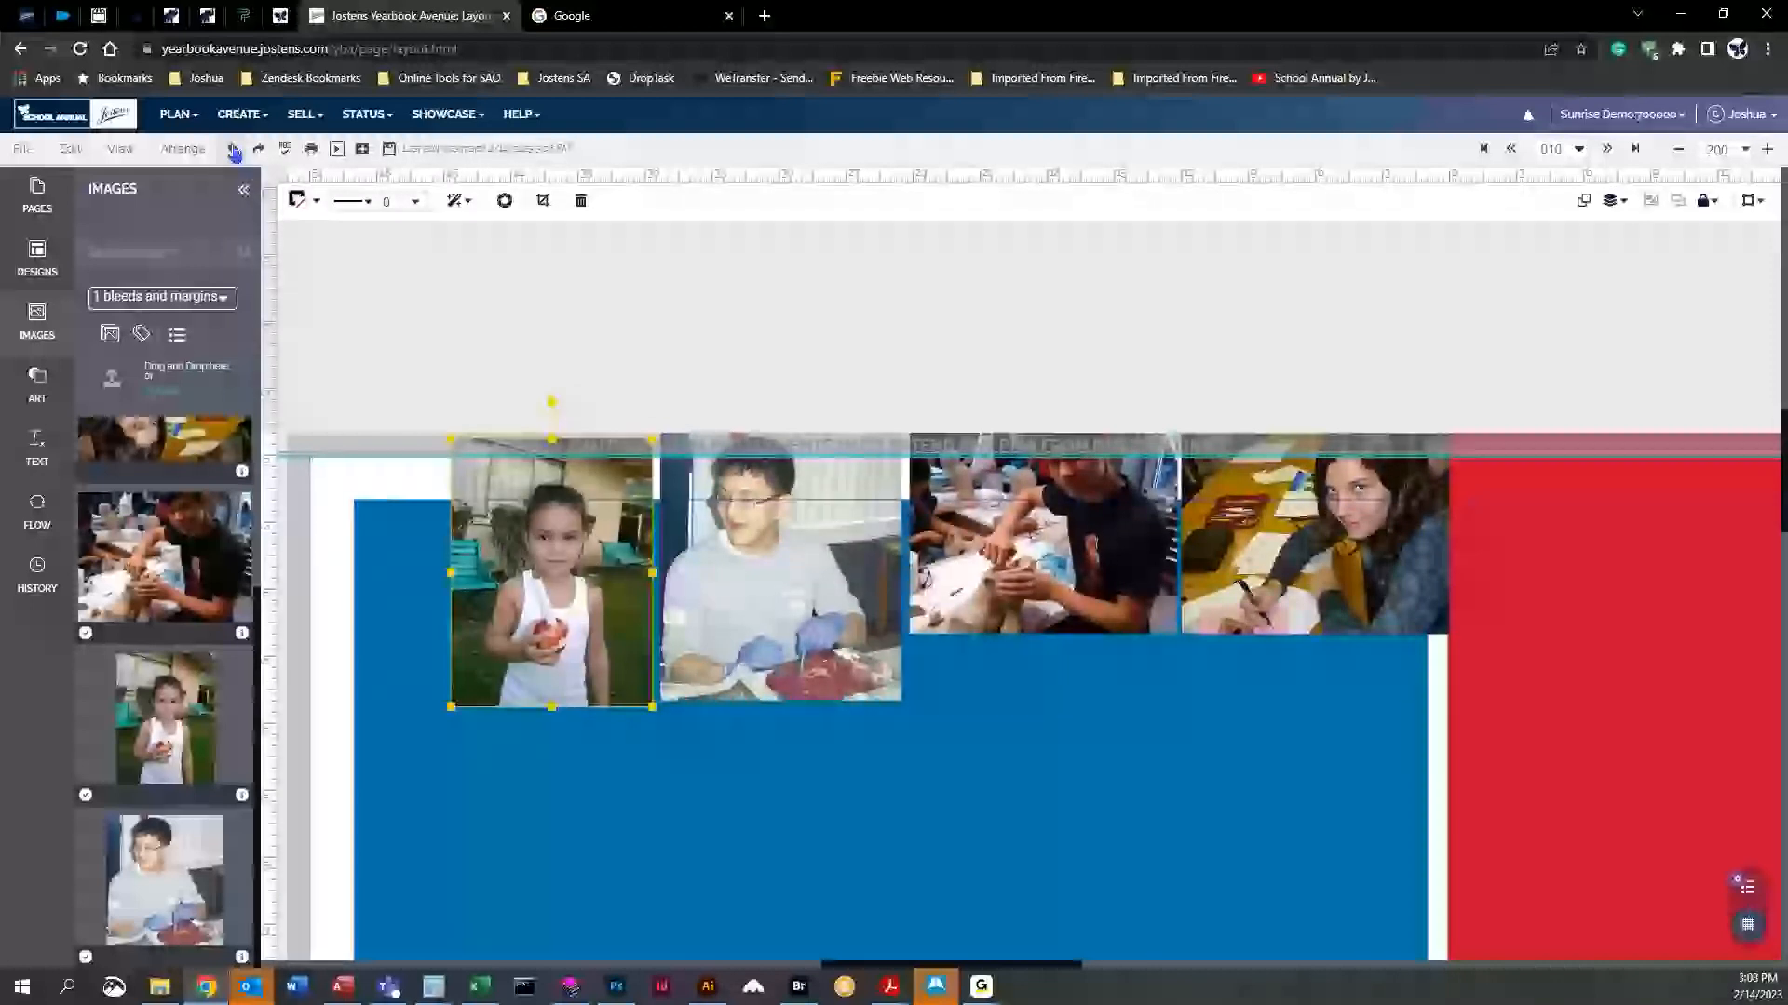
left_click(259, 152)
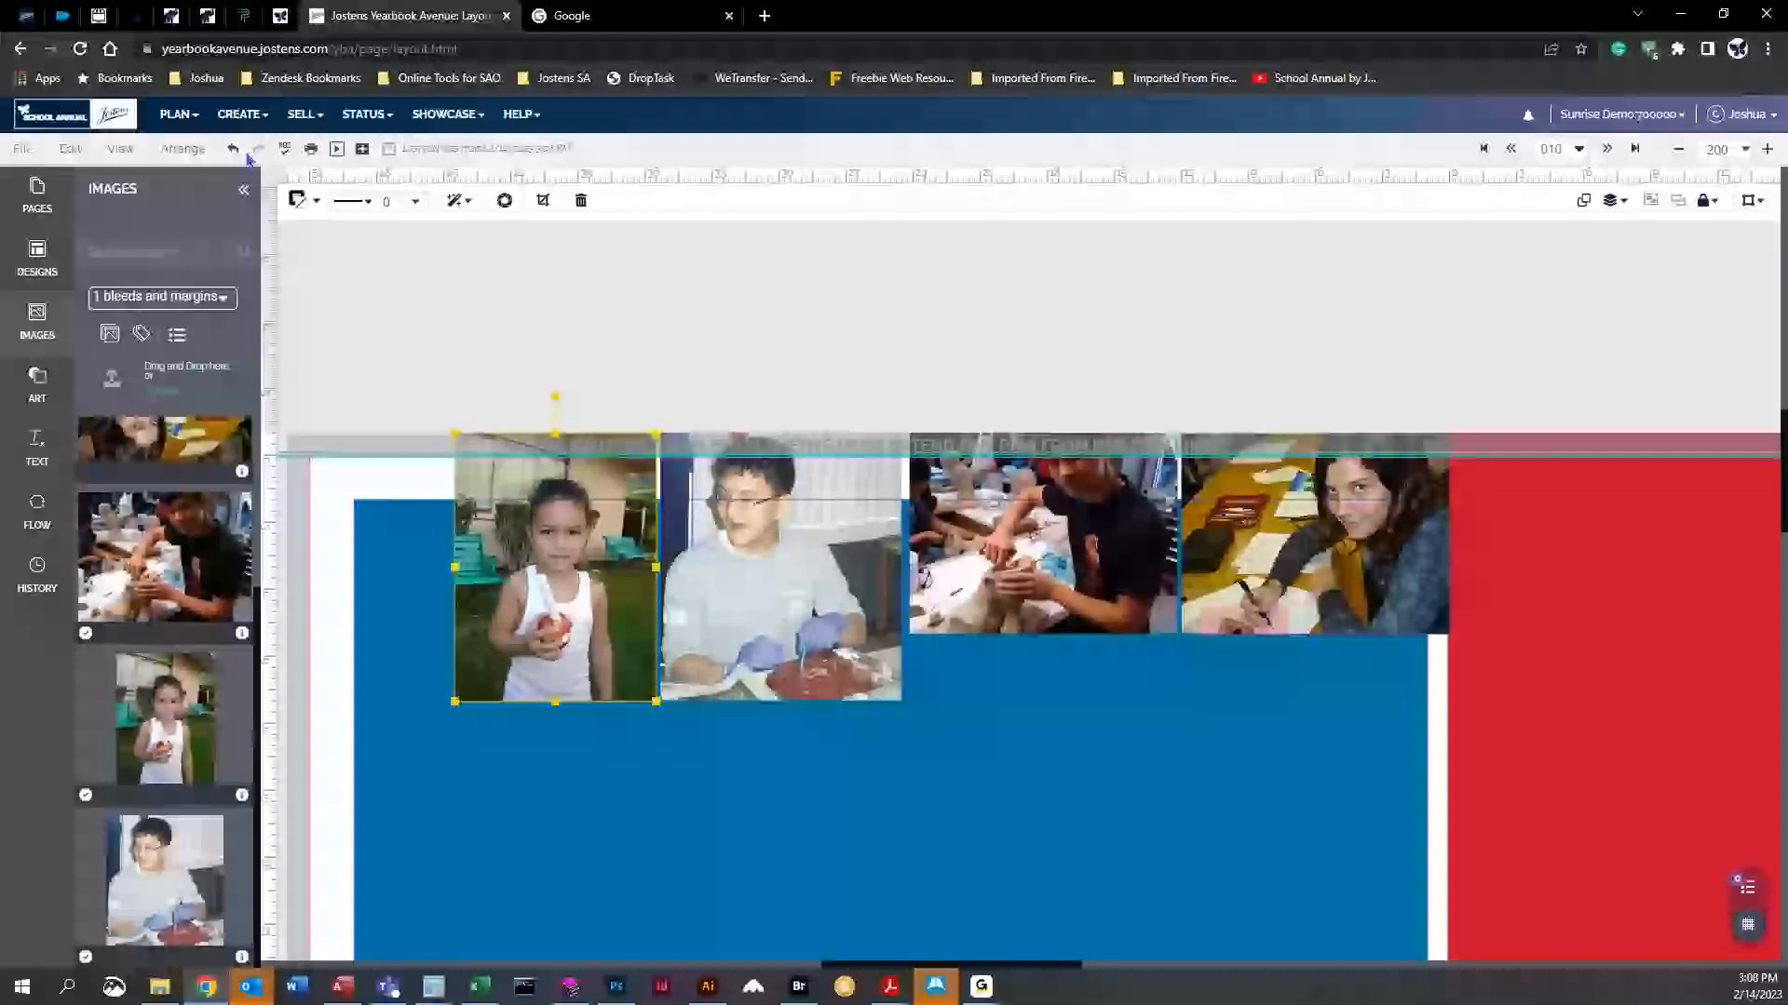
Clear the current selection and select all images on the spread at once
left_click(70, 149)
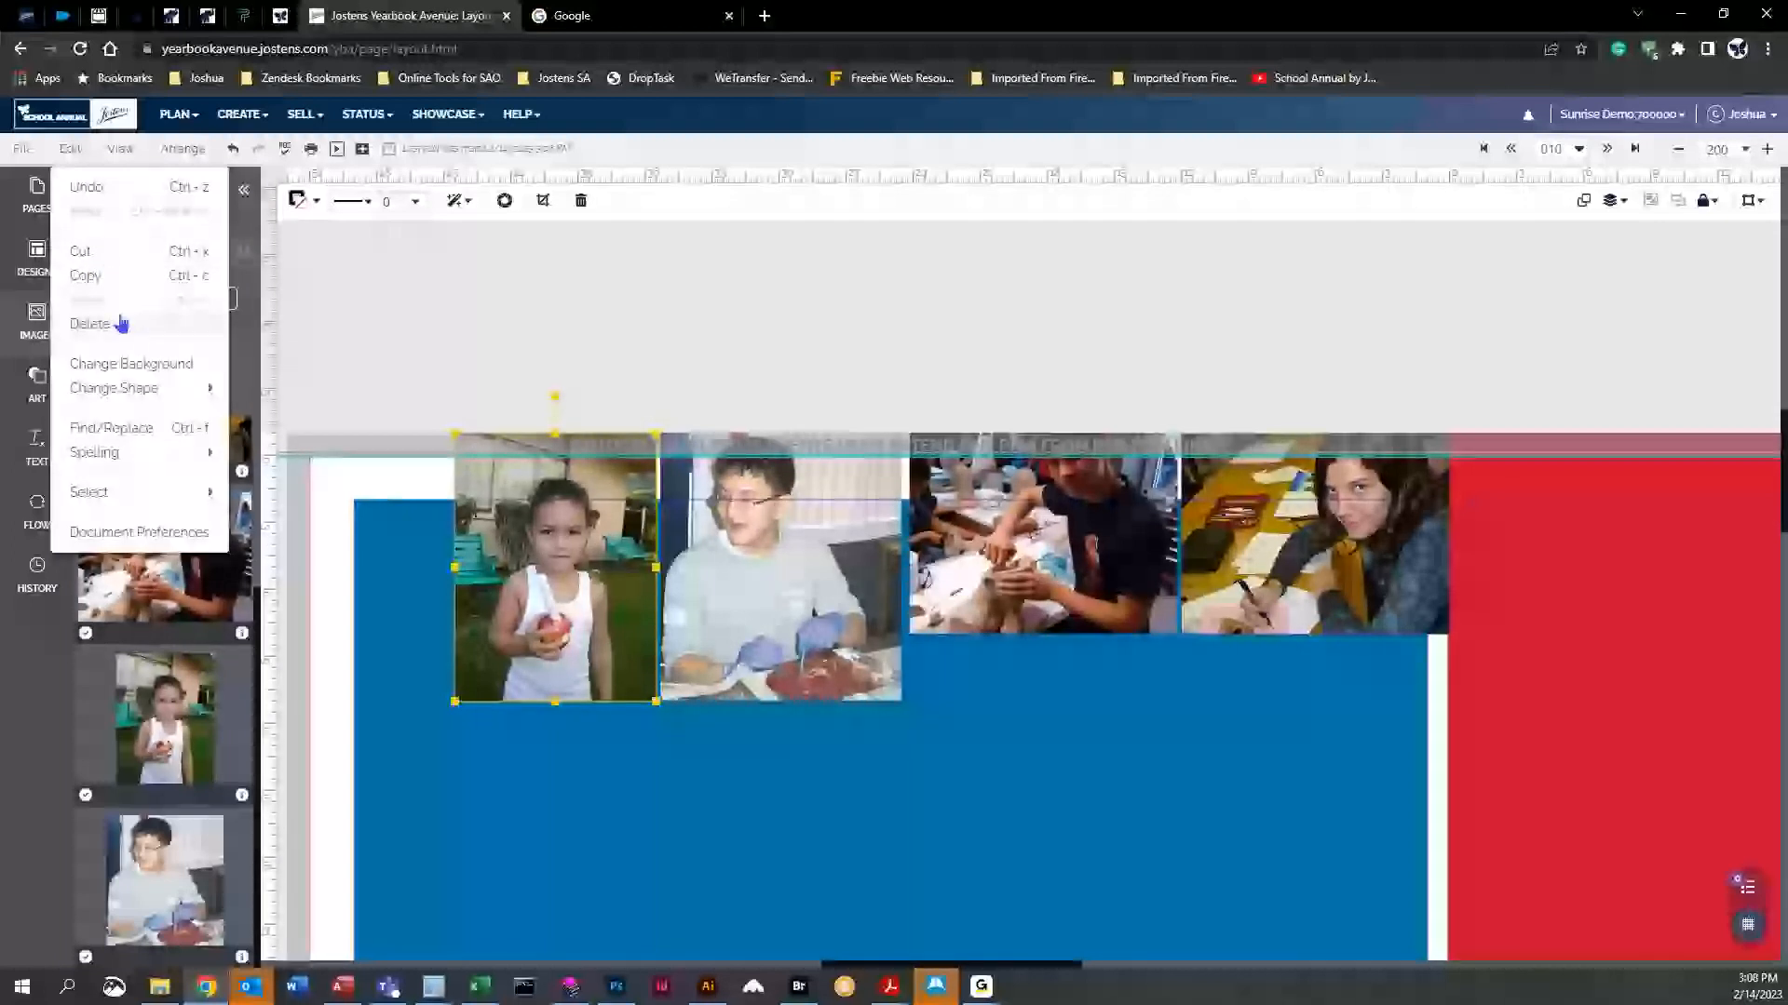
left_click(511, 325)
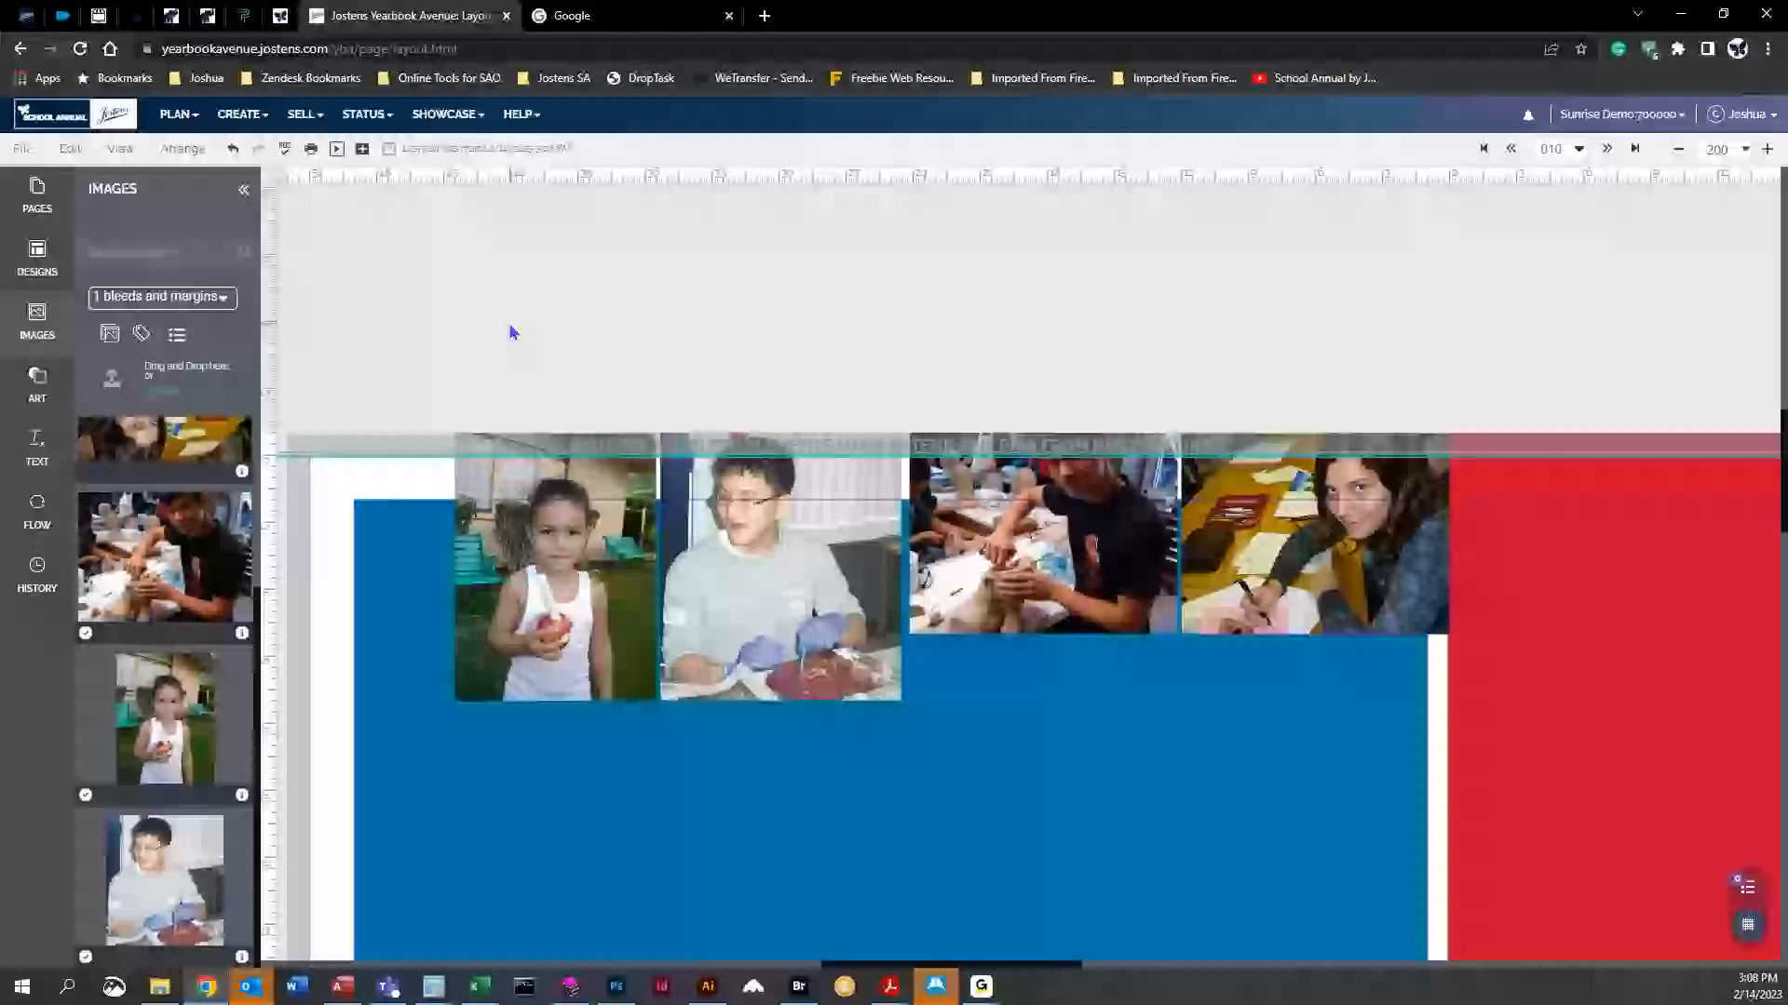
left_click(70, 148)
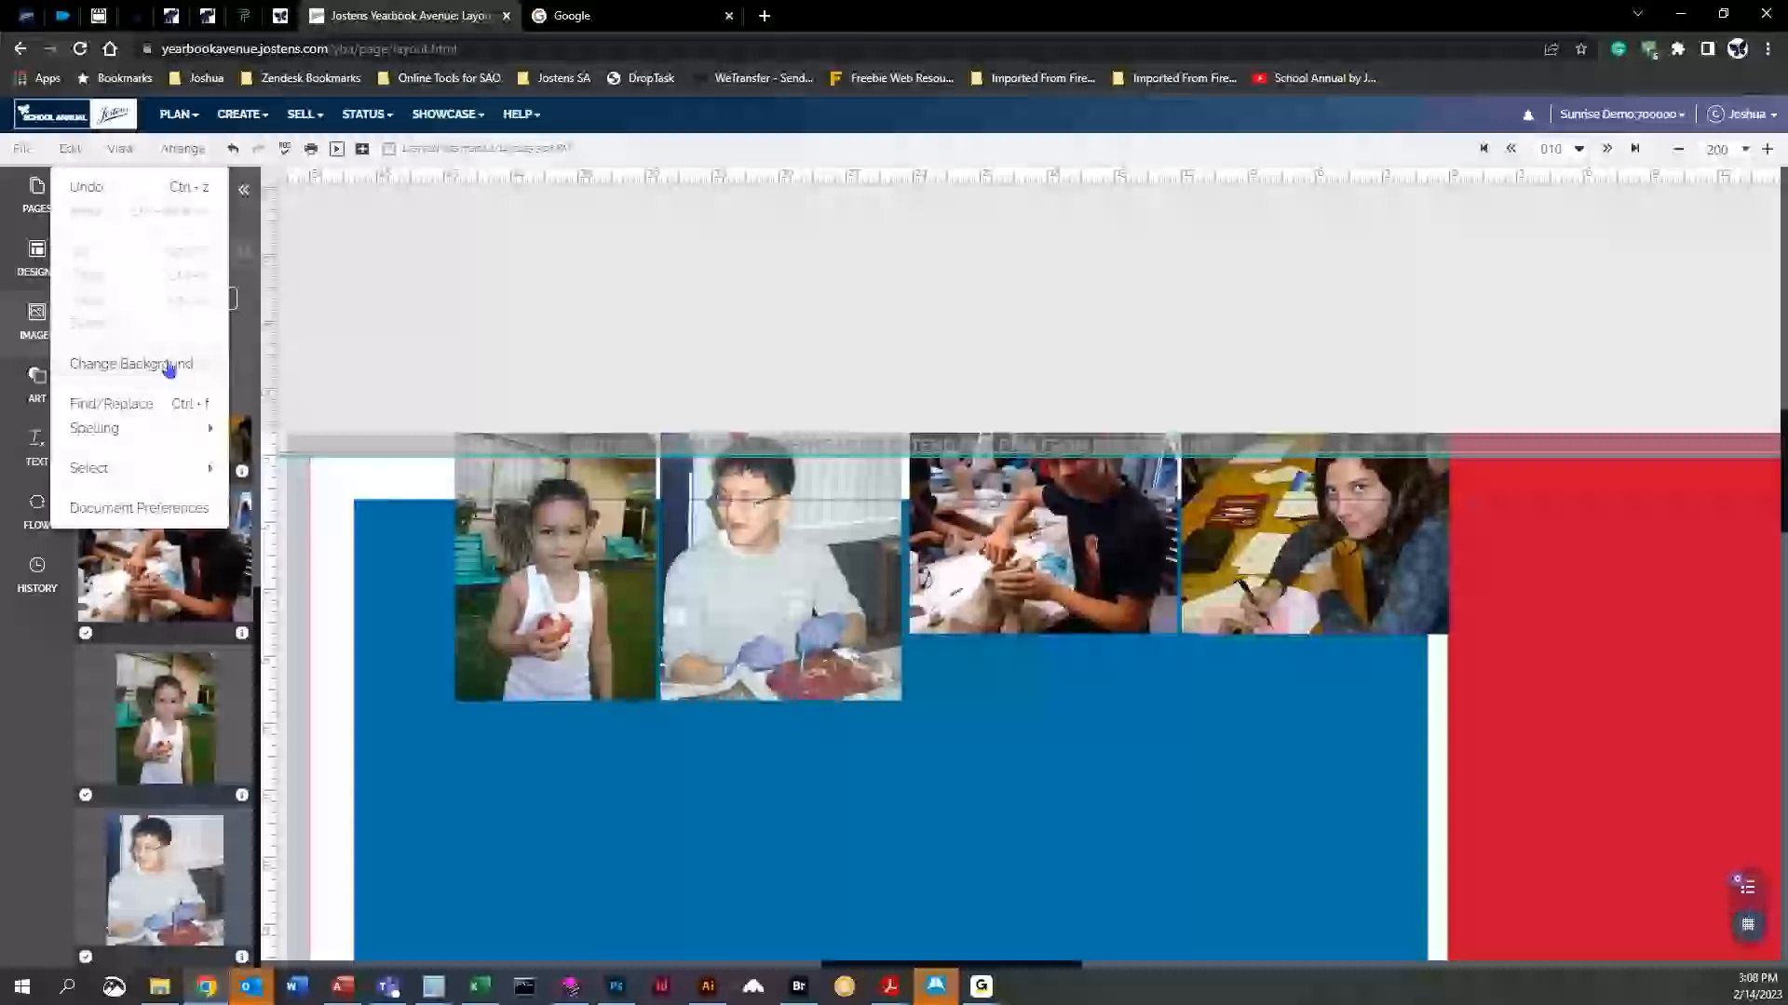
mouse_move(124, 431)
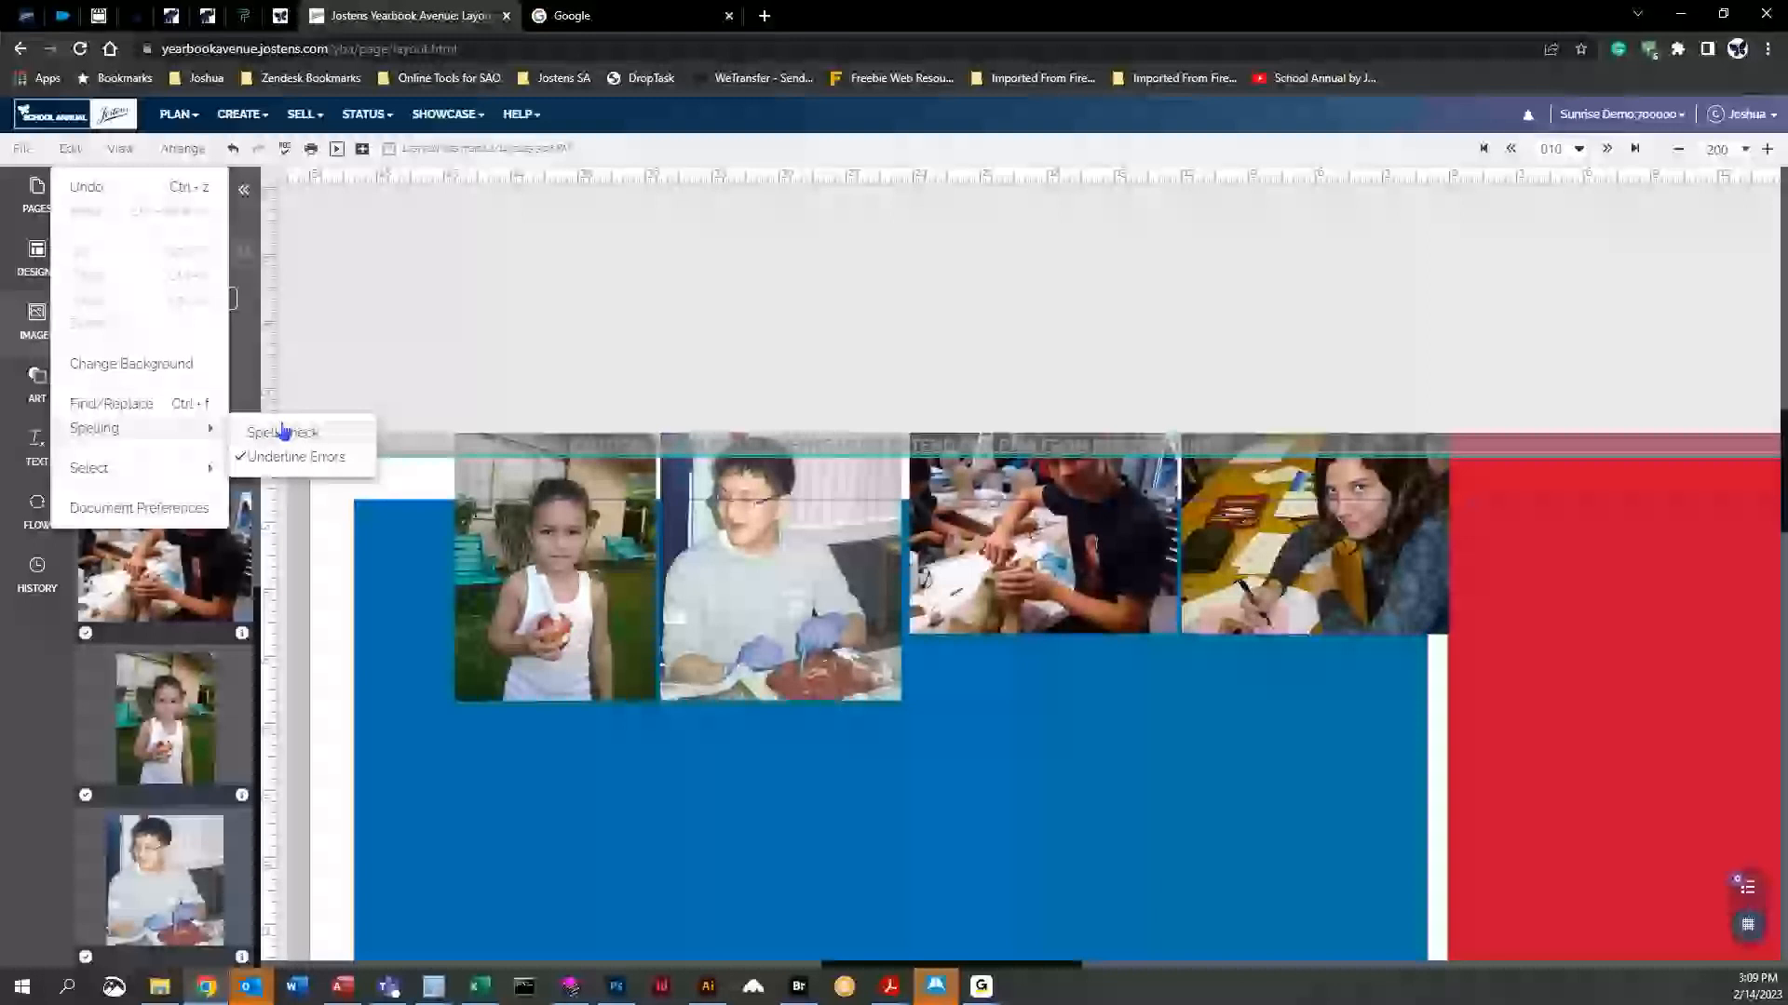
mouse_move(168, 468)
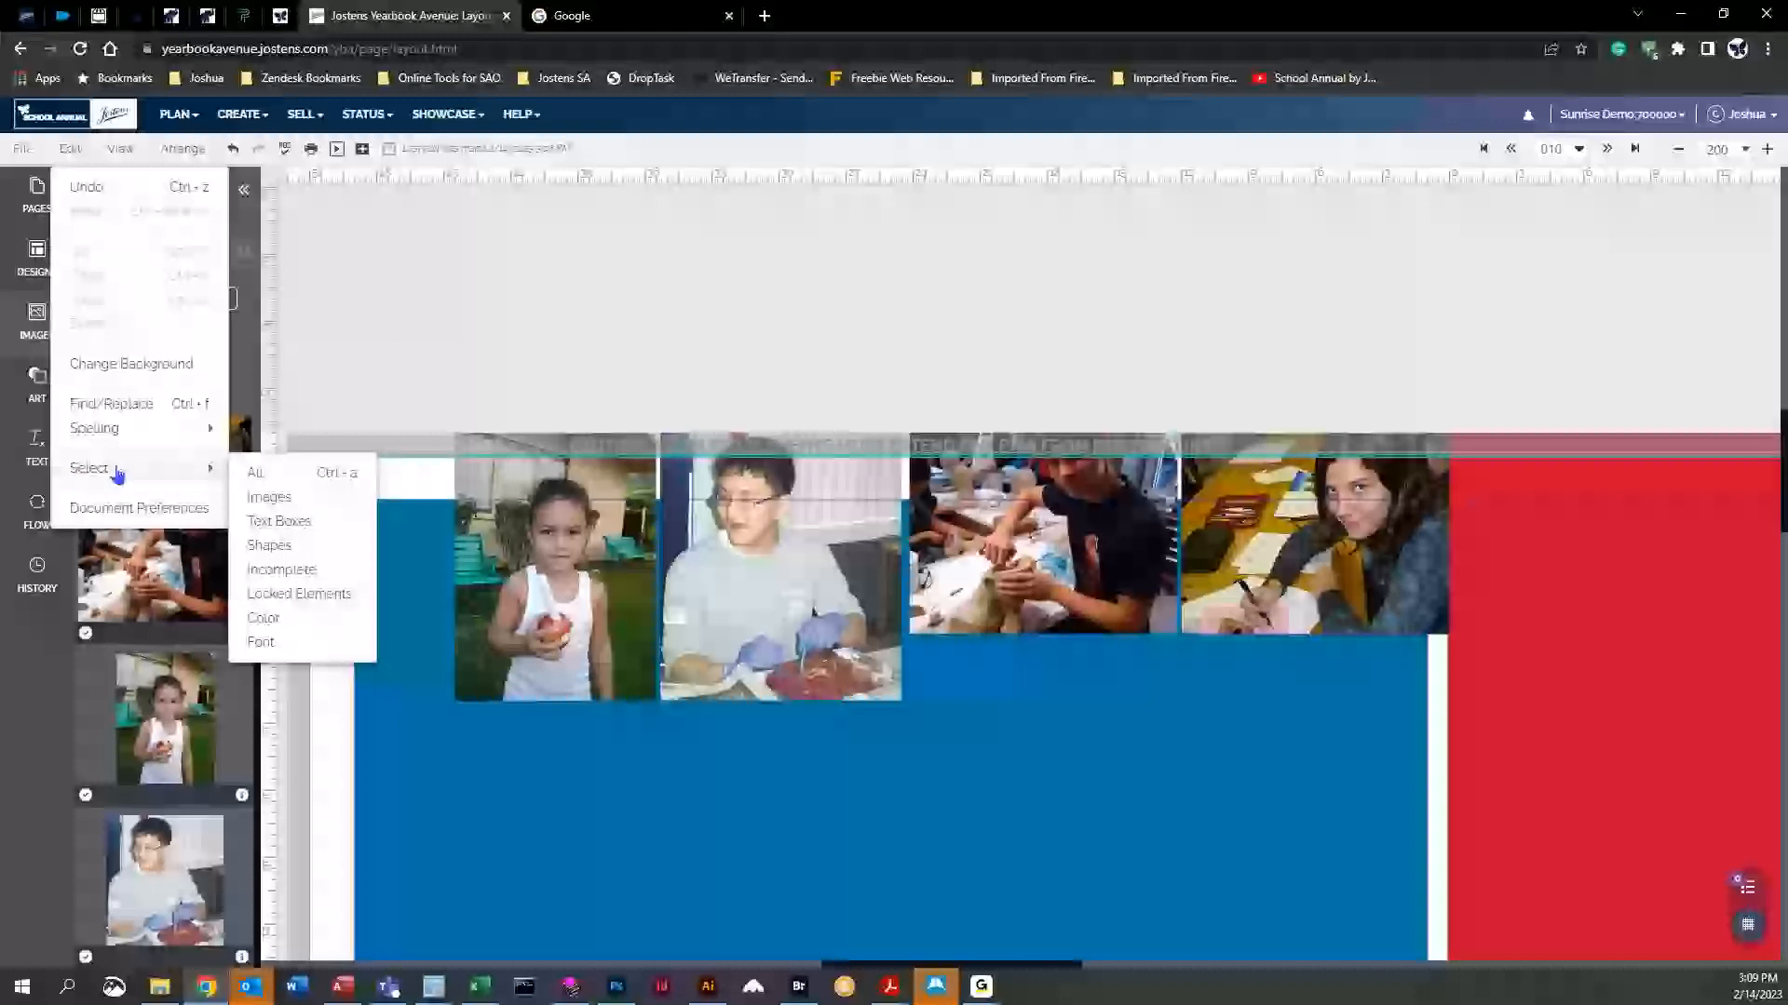
left_click(275, 499)
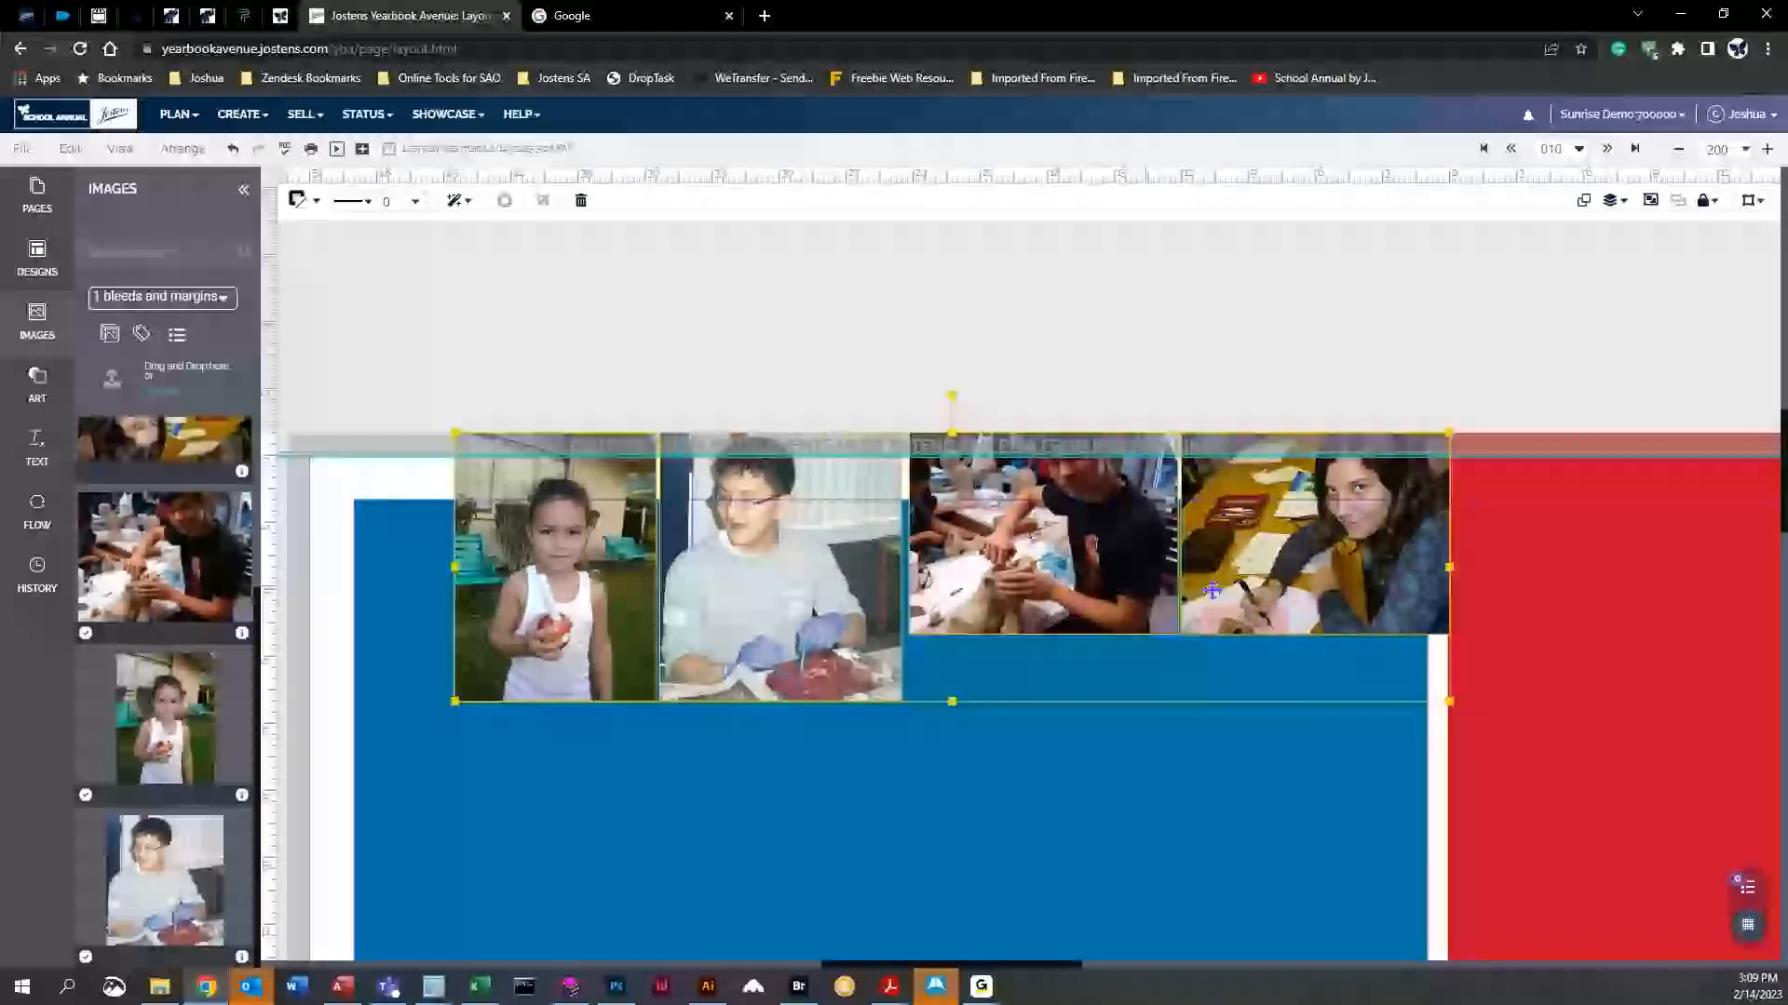
Open the Change Colors dialog for selecting by color, dismiss it and deselect the four images
left_click(70, 148)
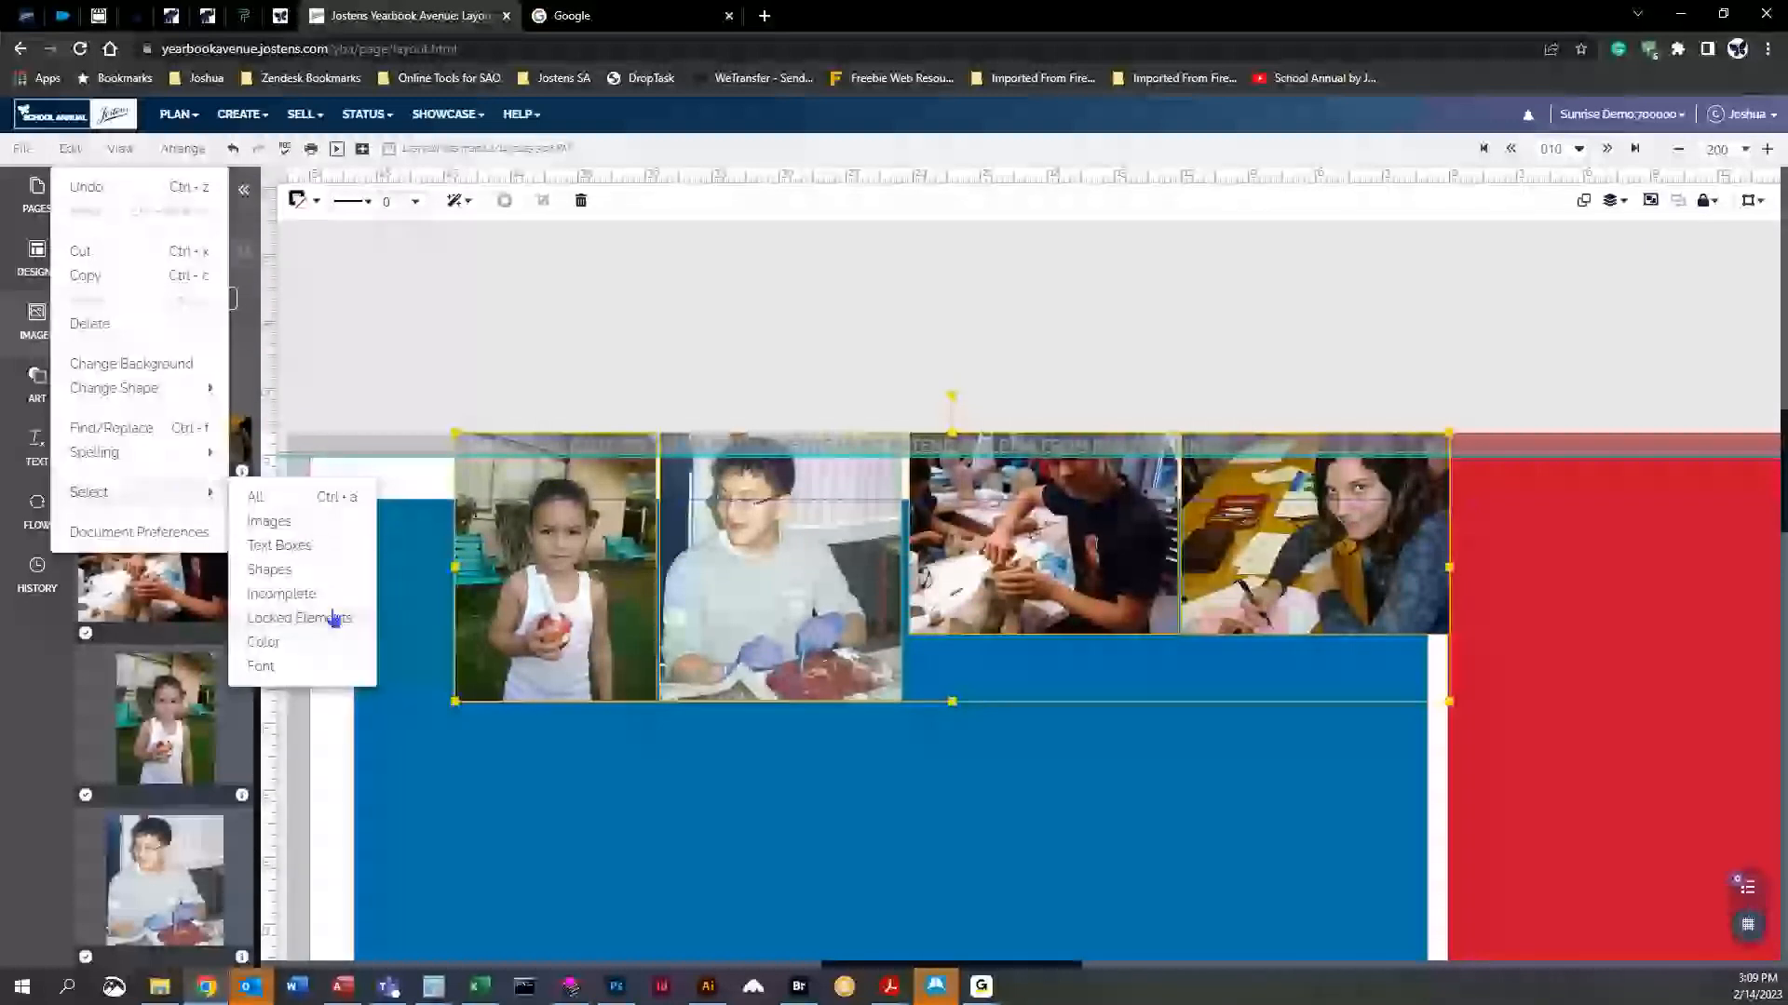
left_click(294, 645)
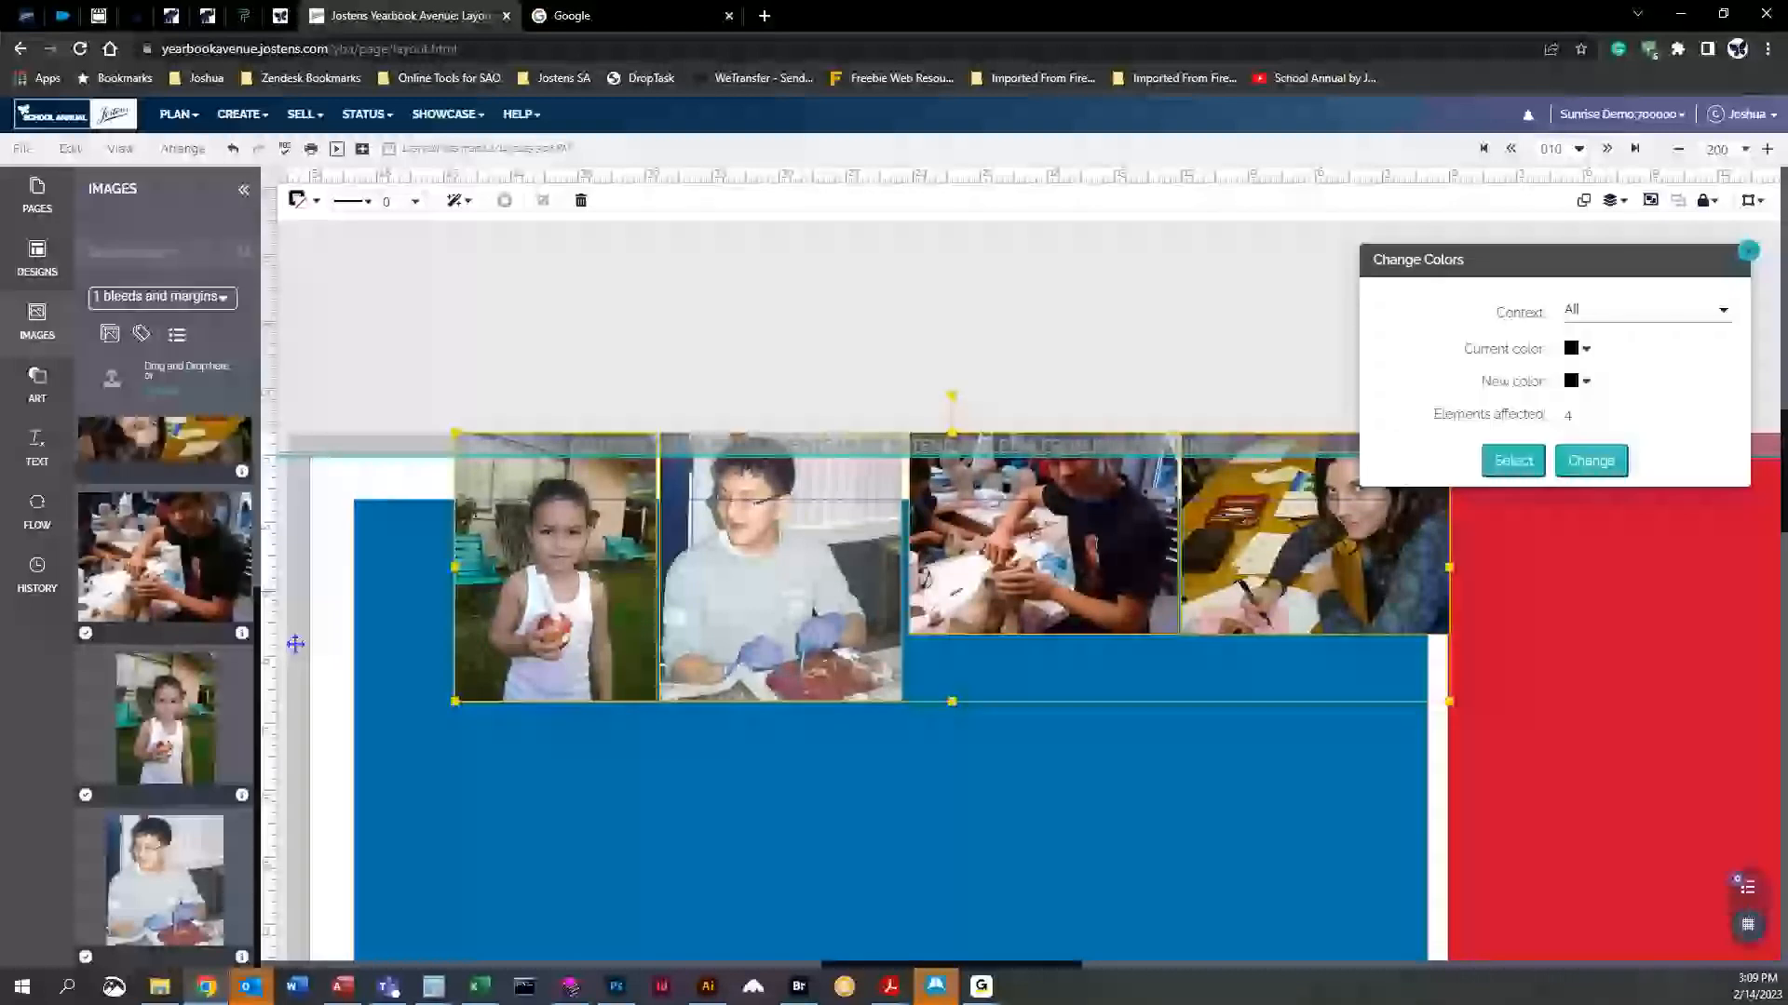
left_click(1749, 251)
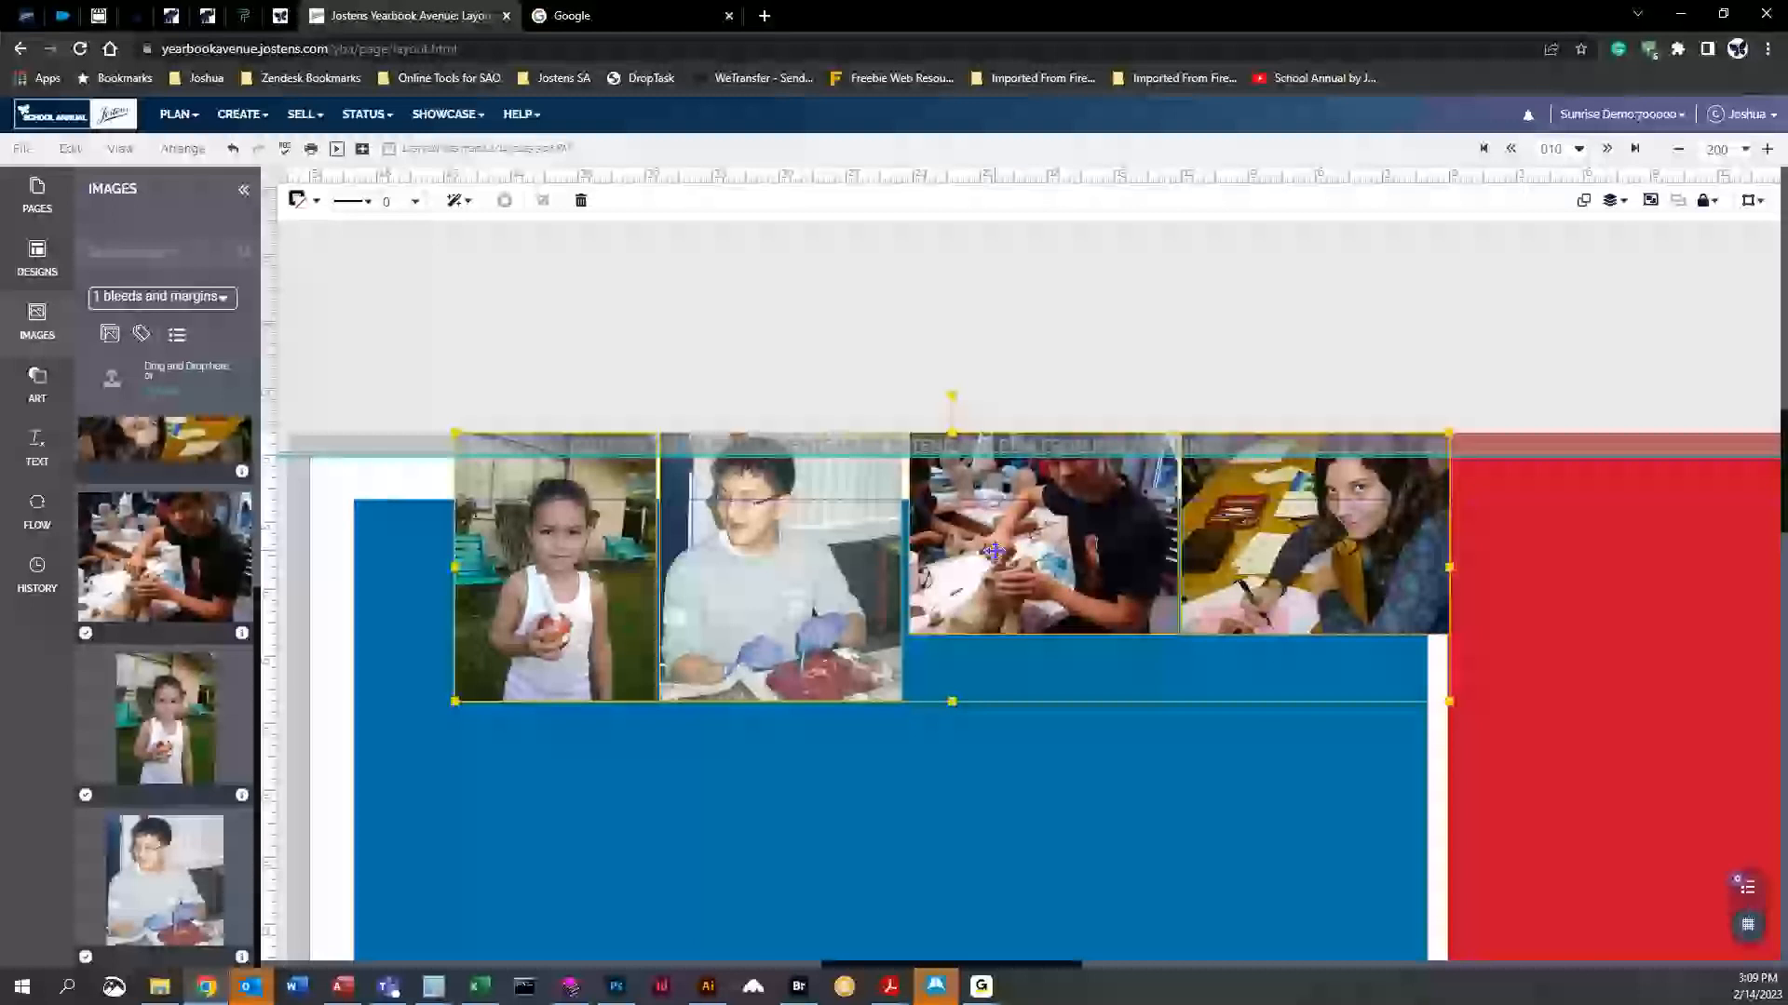
left_click(447, 359)
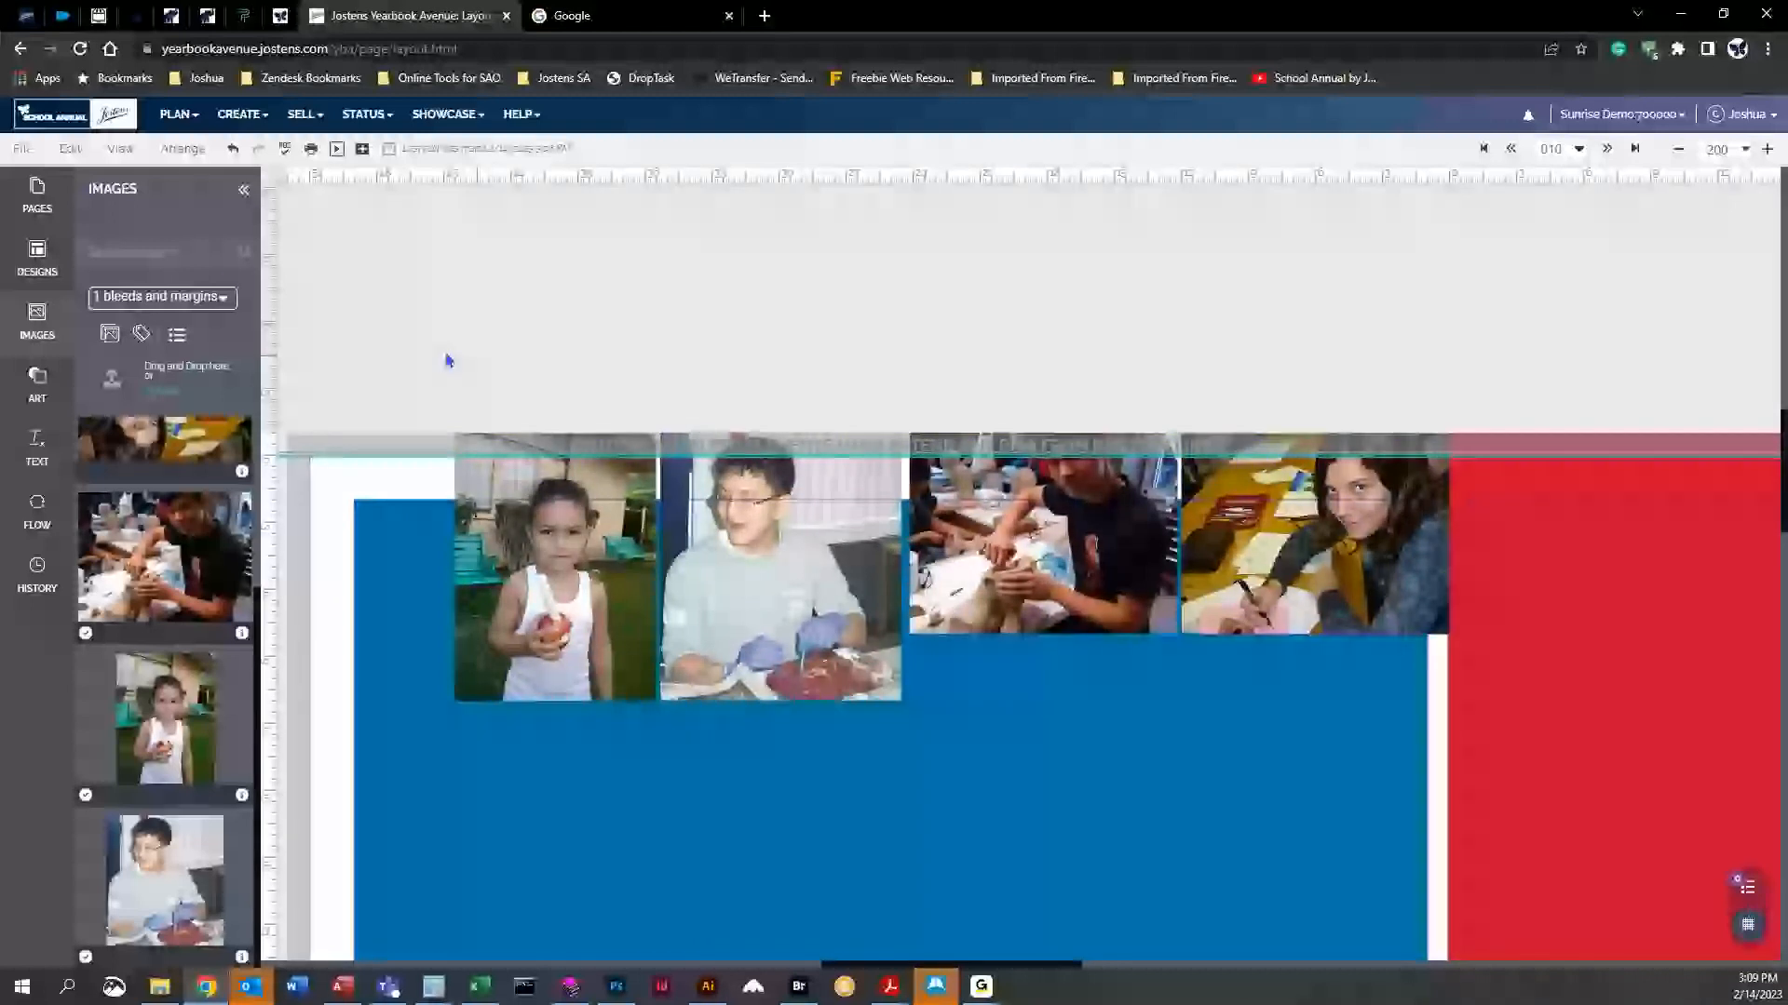
Switch the visibility of the layout's grid lines and select the locked blue 8.5 x 11 background
left_click(120, 150)
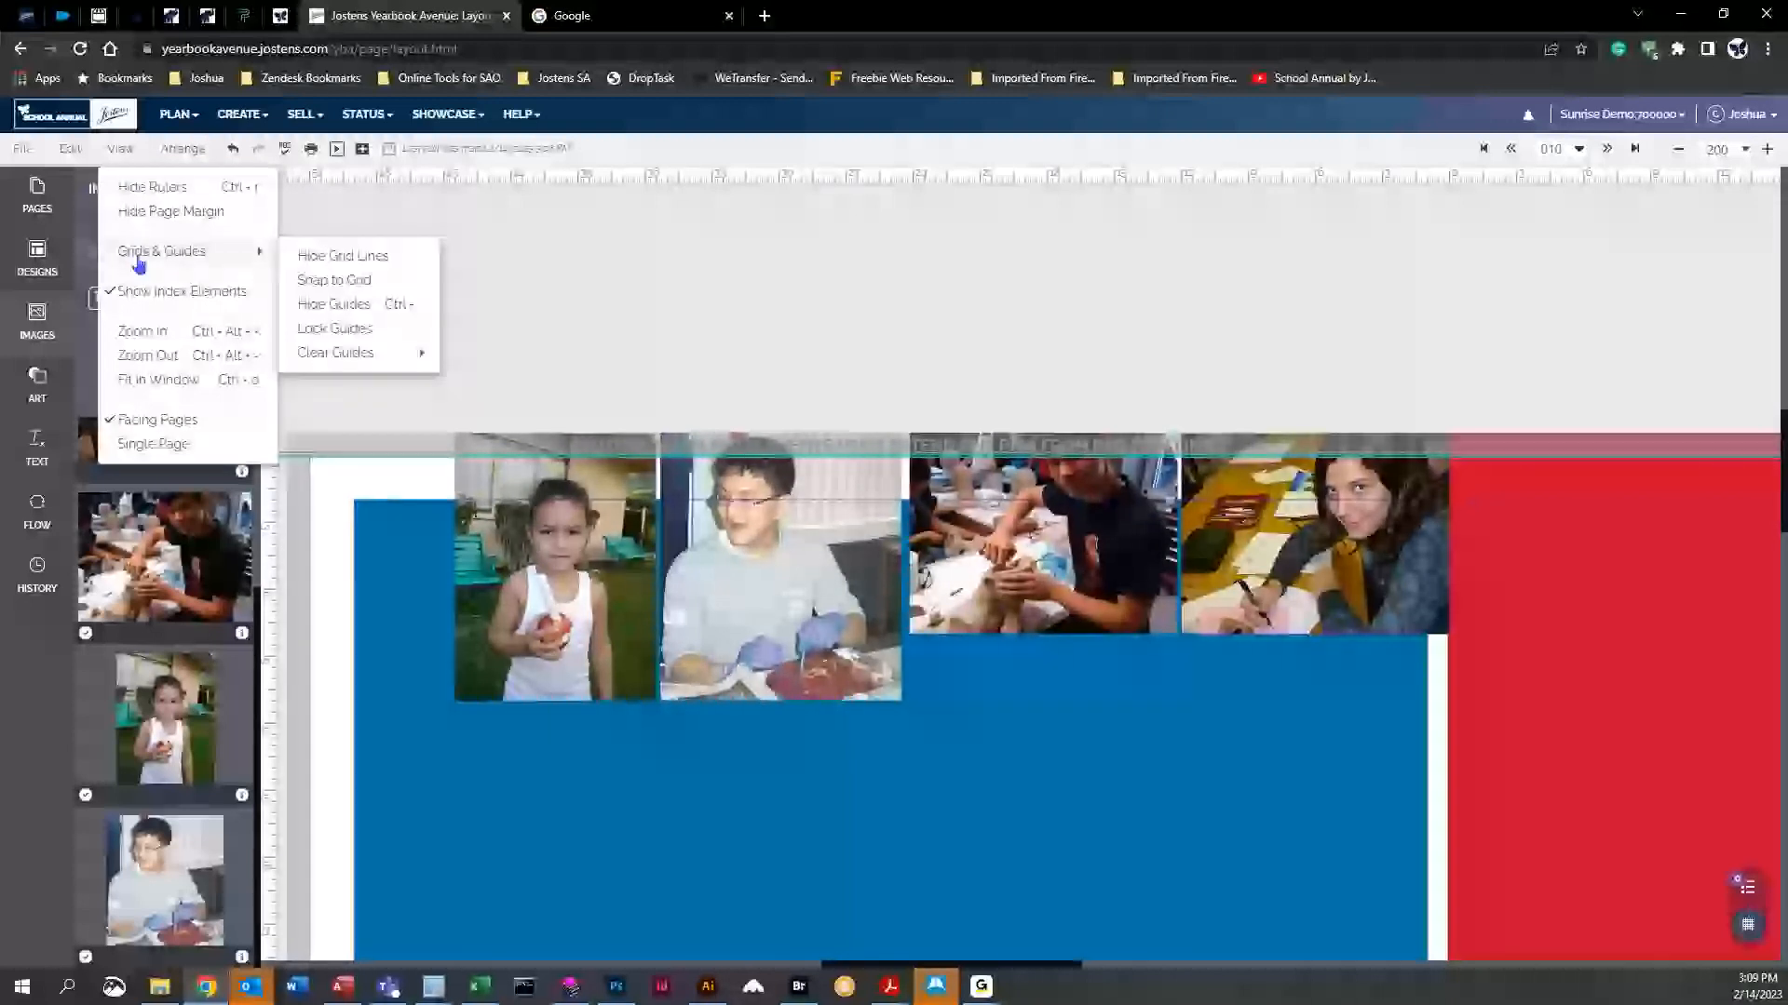
mouse_move(141, 261)
left_click(337, 257)
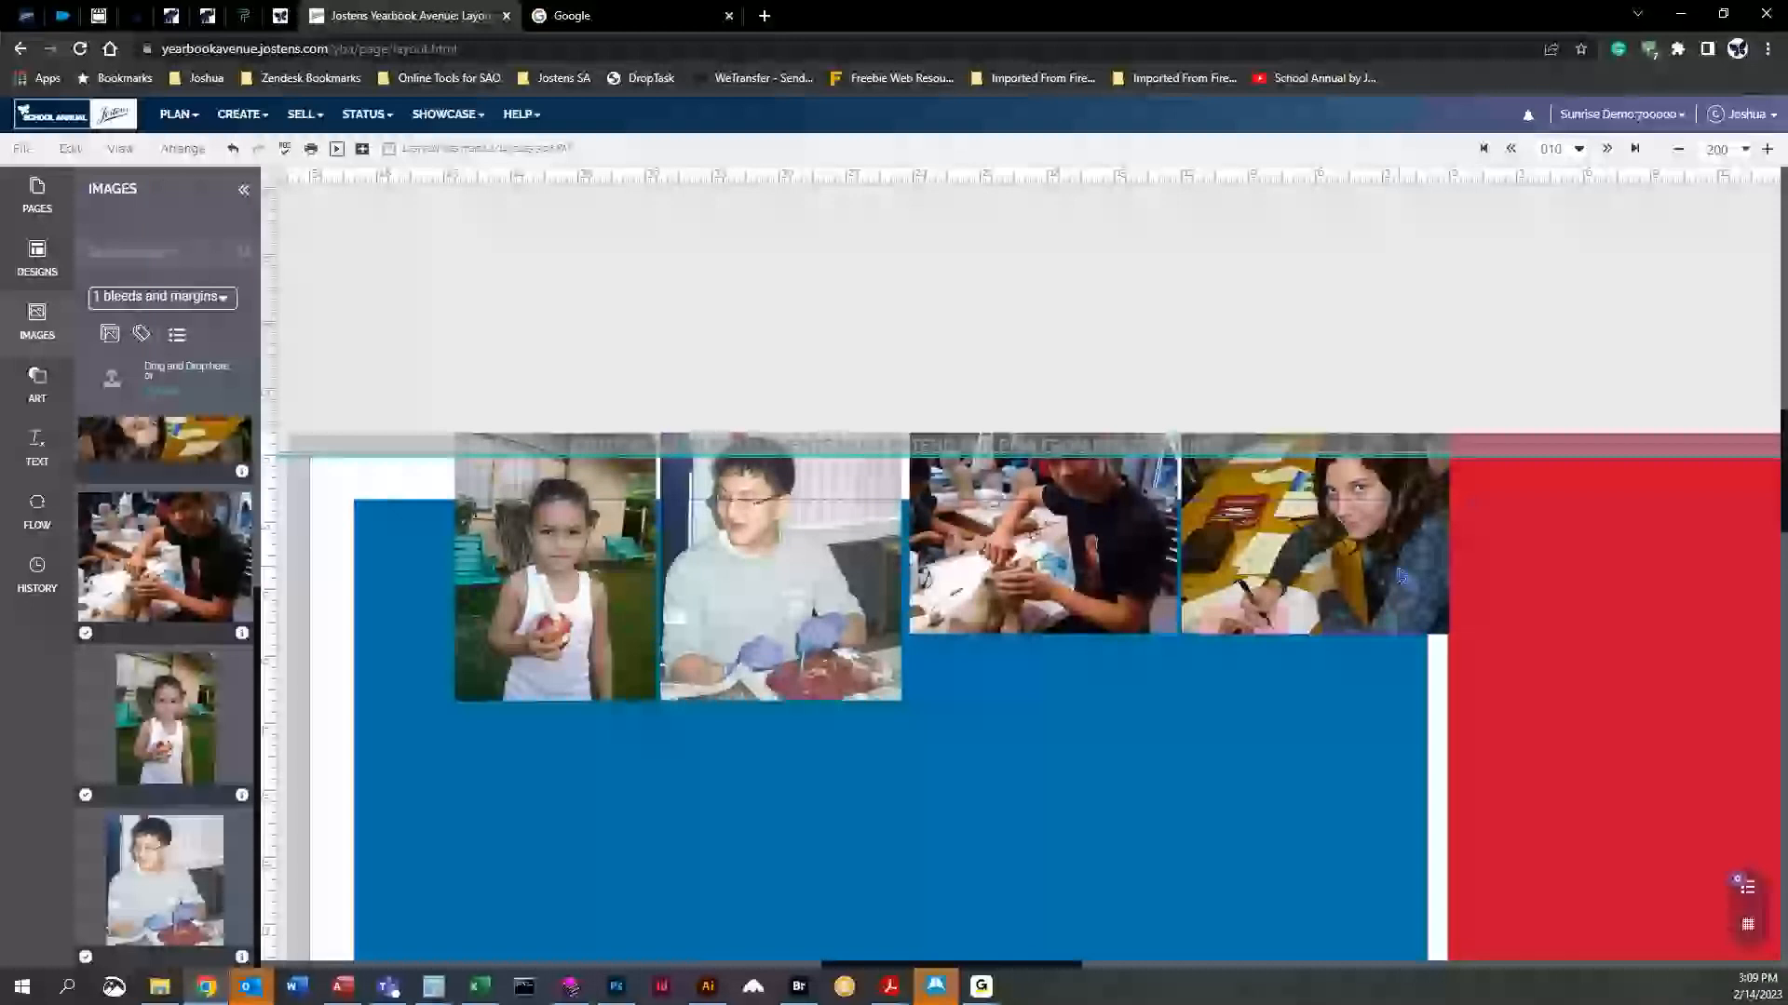
left_click(626, 729)
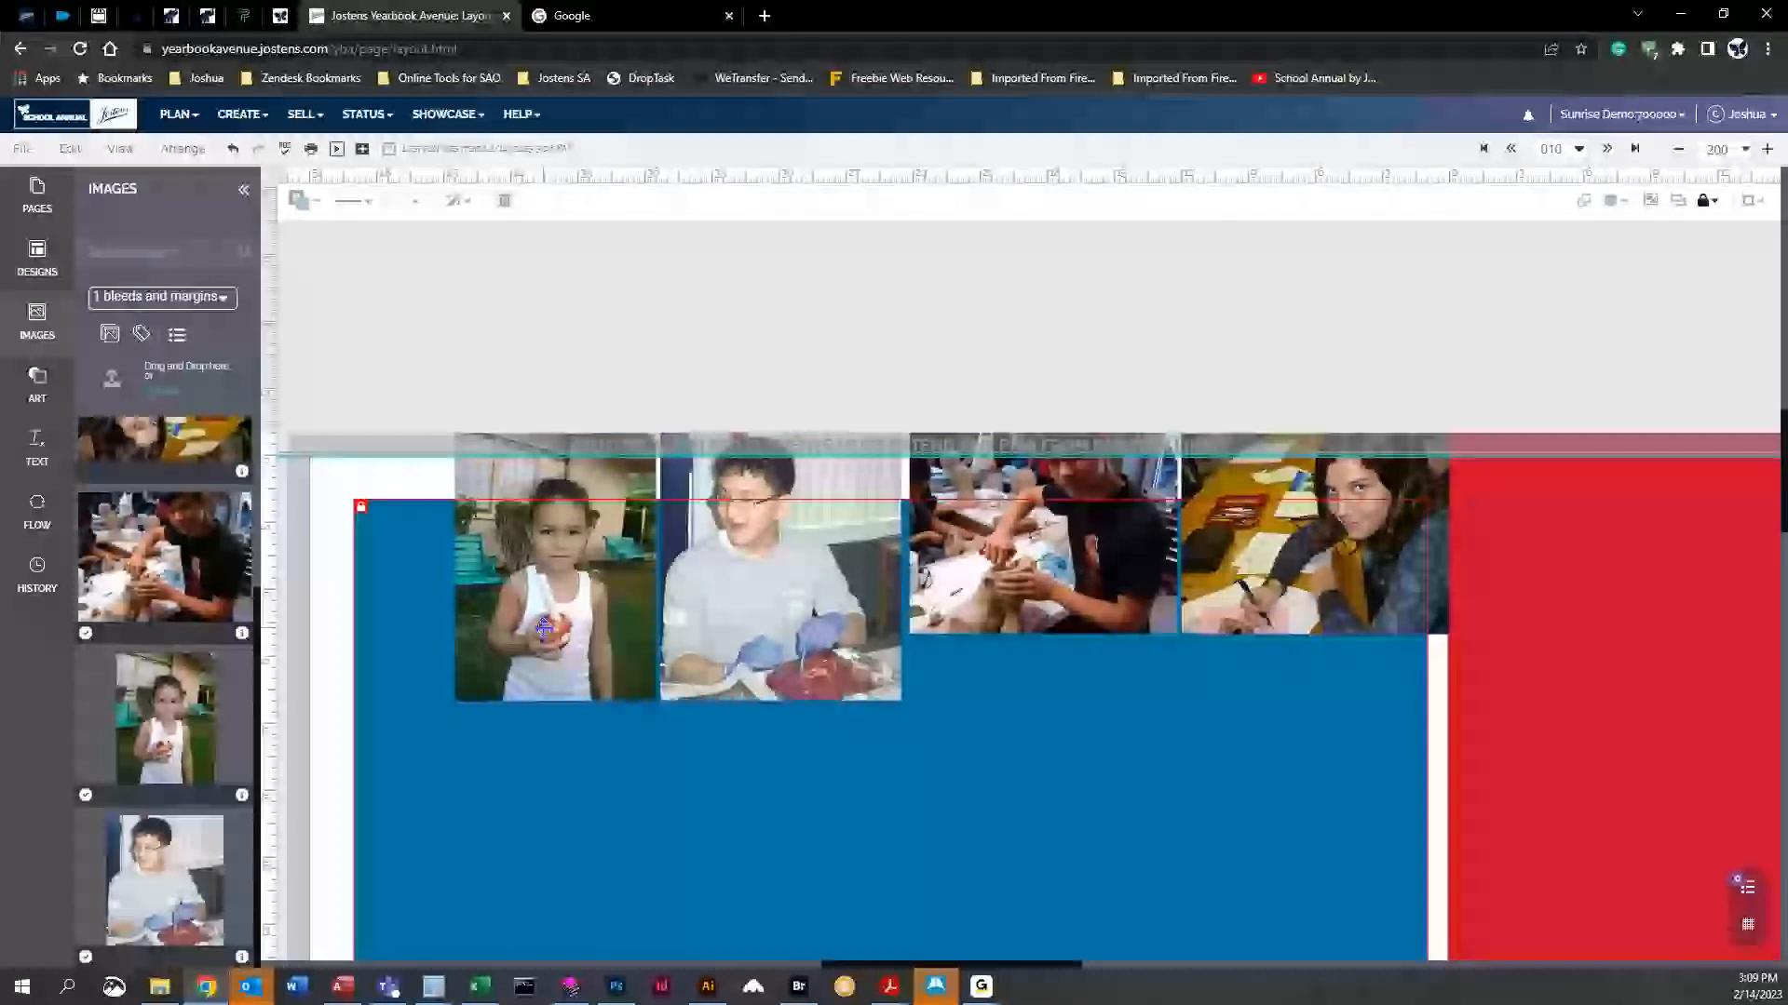
Fit the whole spread in the window and switch the grid line visibility back
left_click(1744, 149)
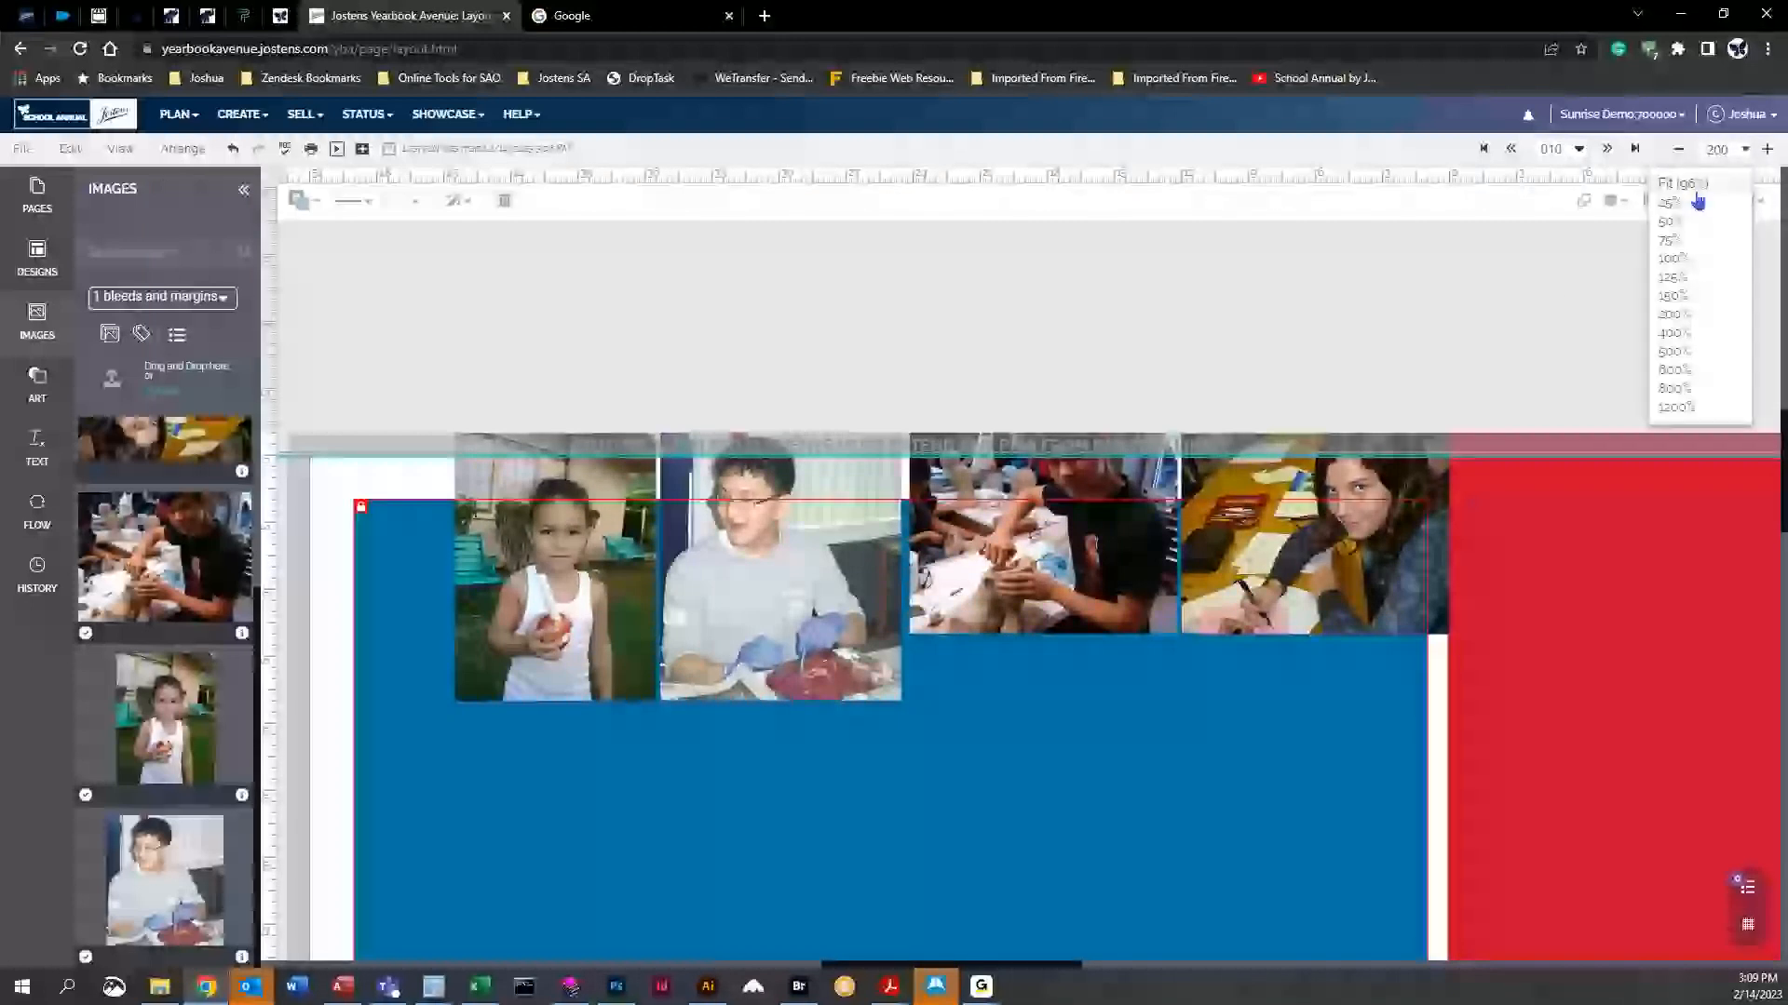
left_click(1698, 184)
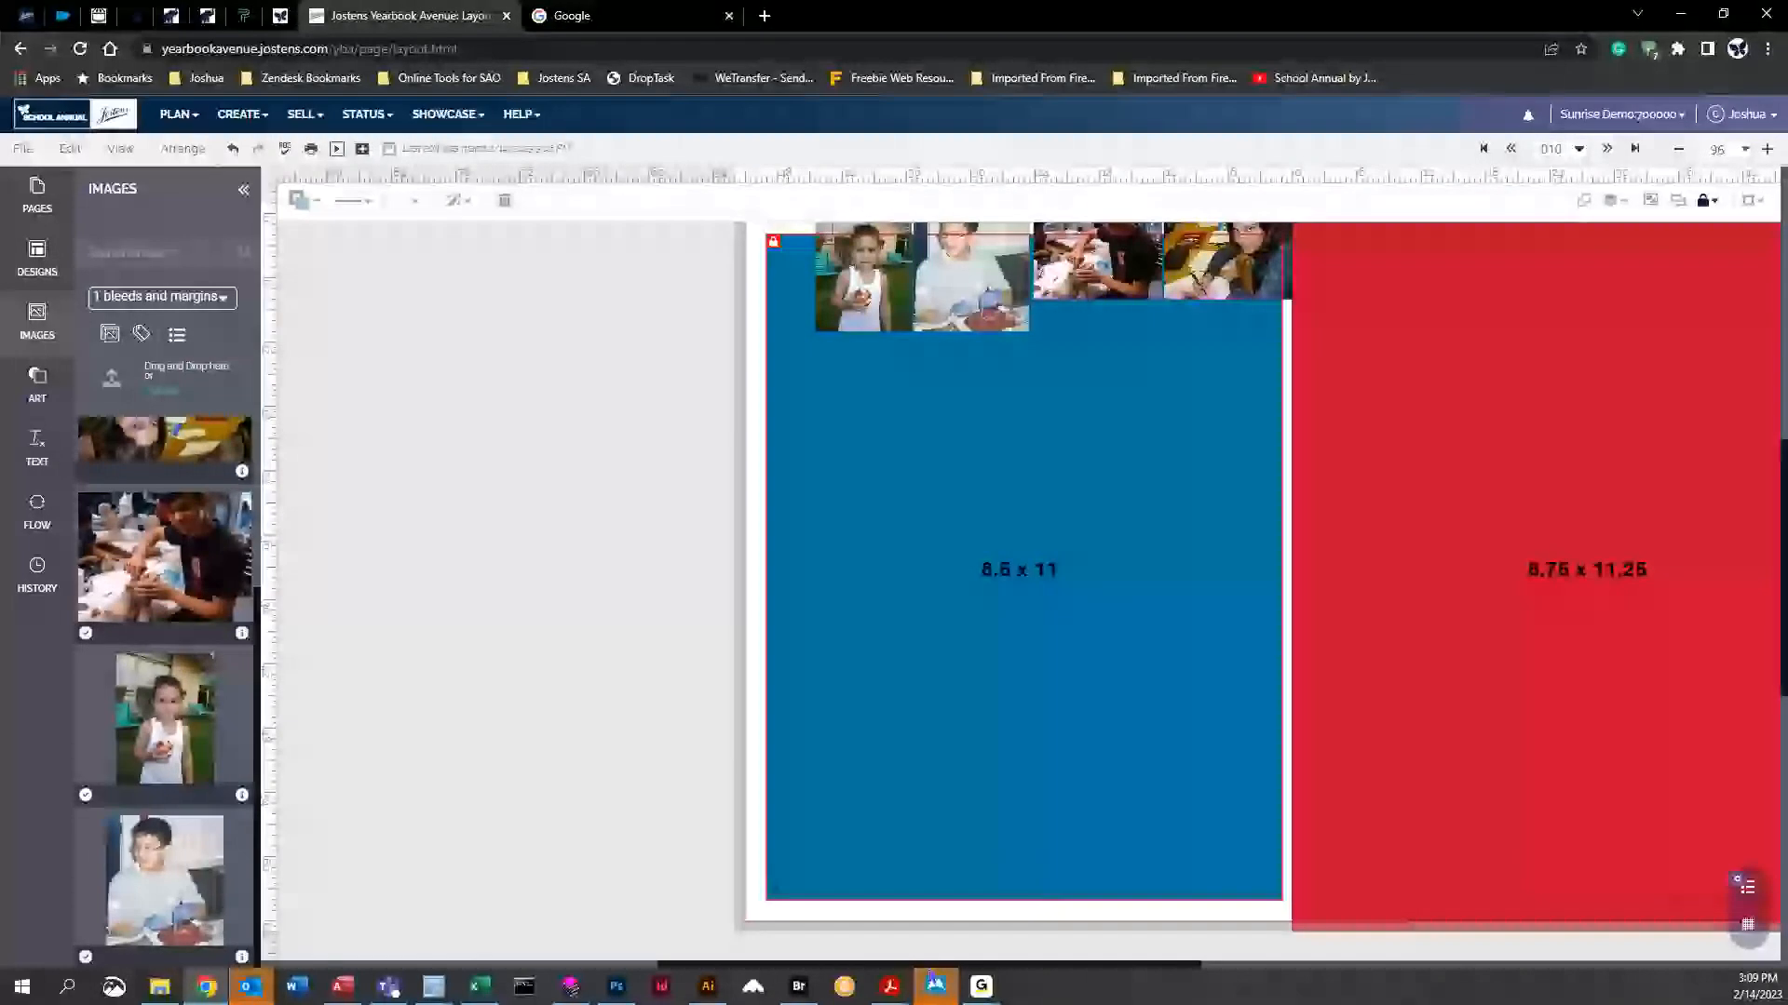
left_click_drag(931, 965, 1057, 979)
scroll(998, 786, "up", 1)
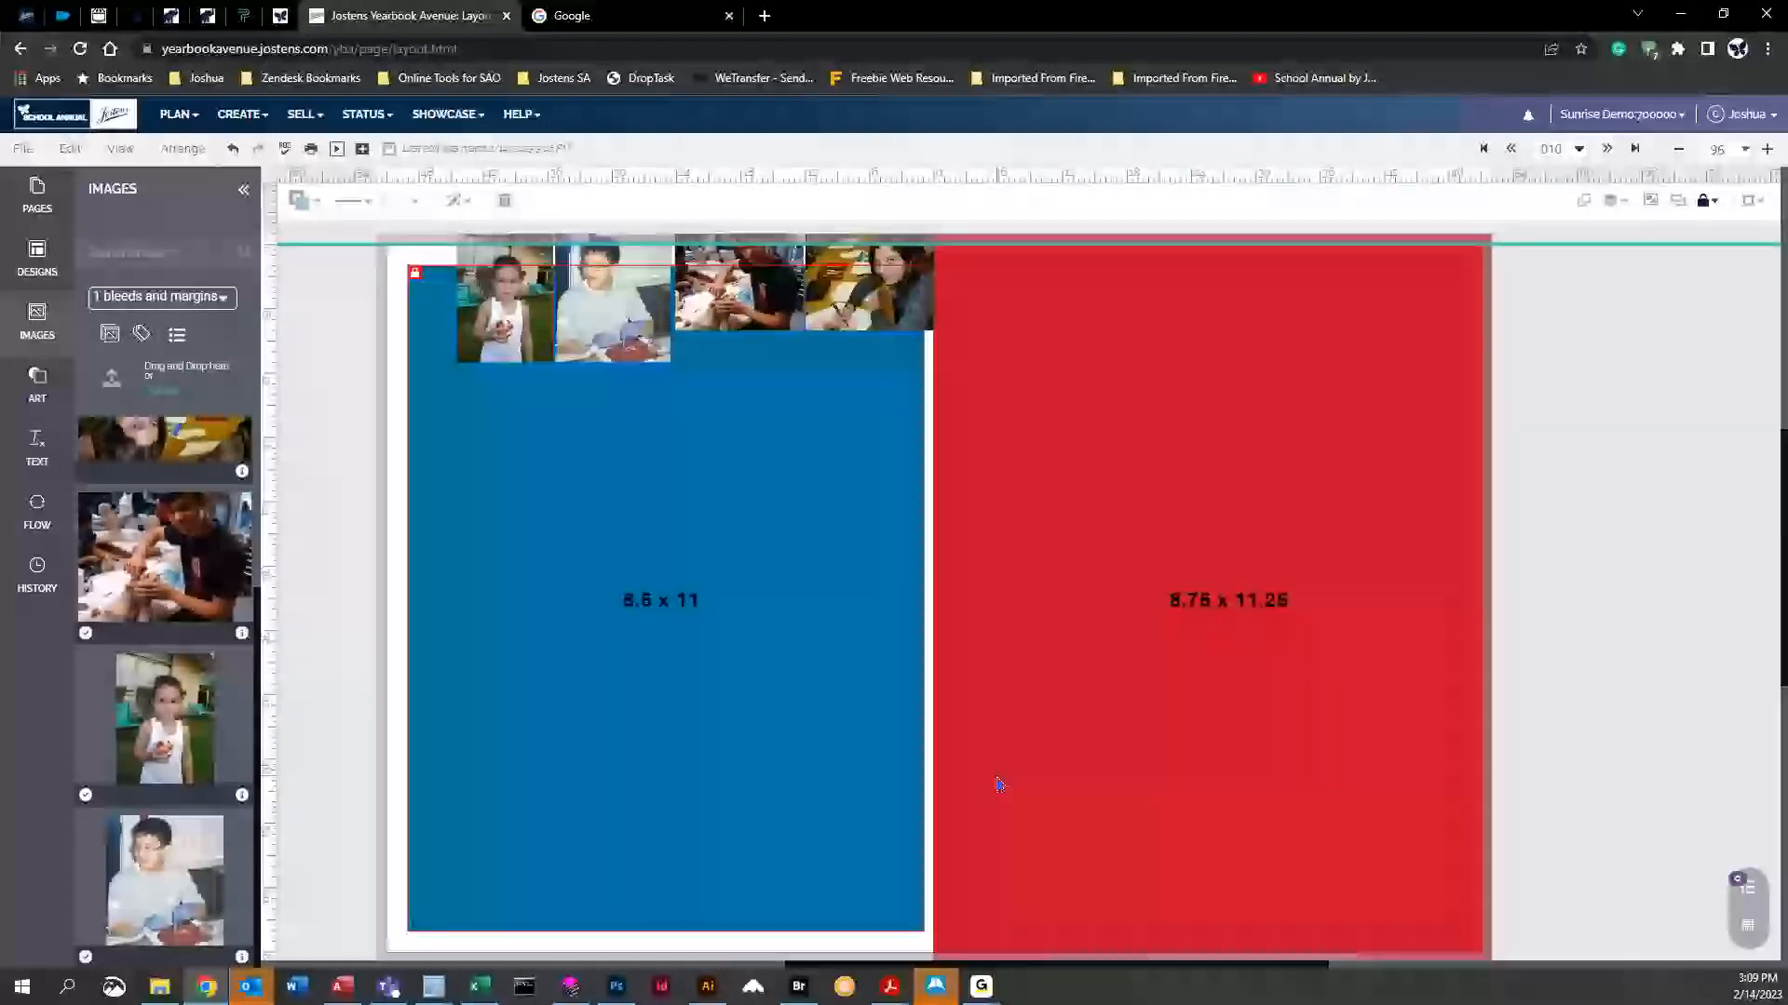
scroll(998, 786, "down", 1)
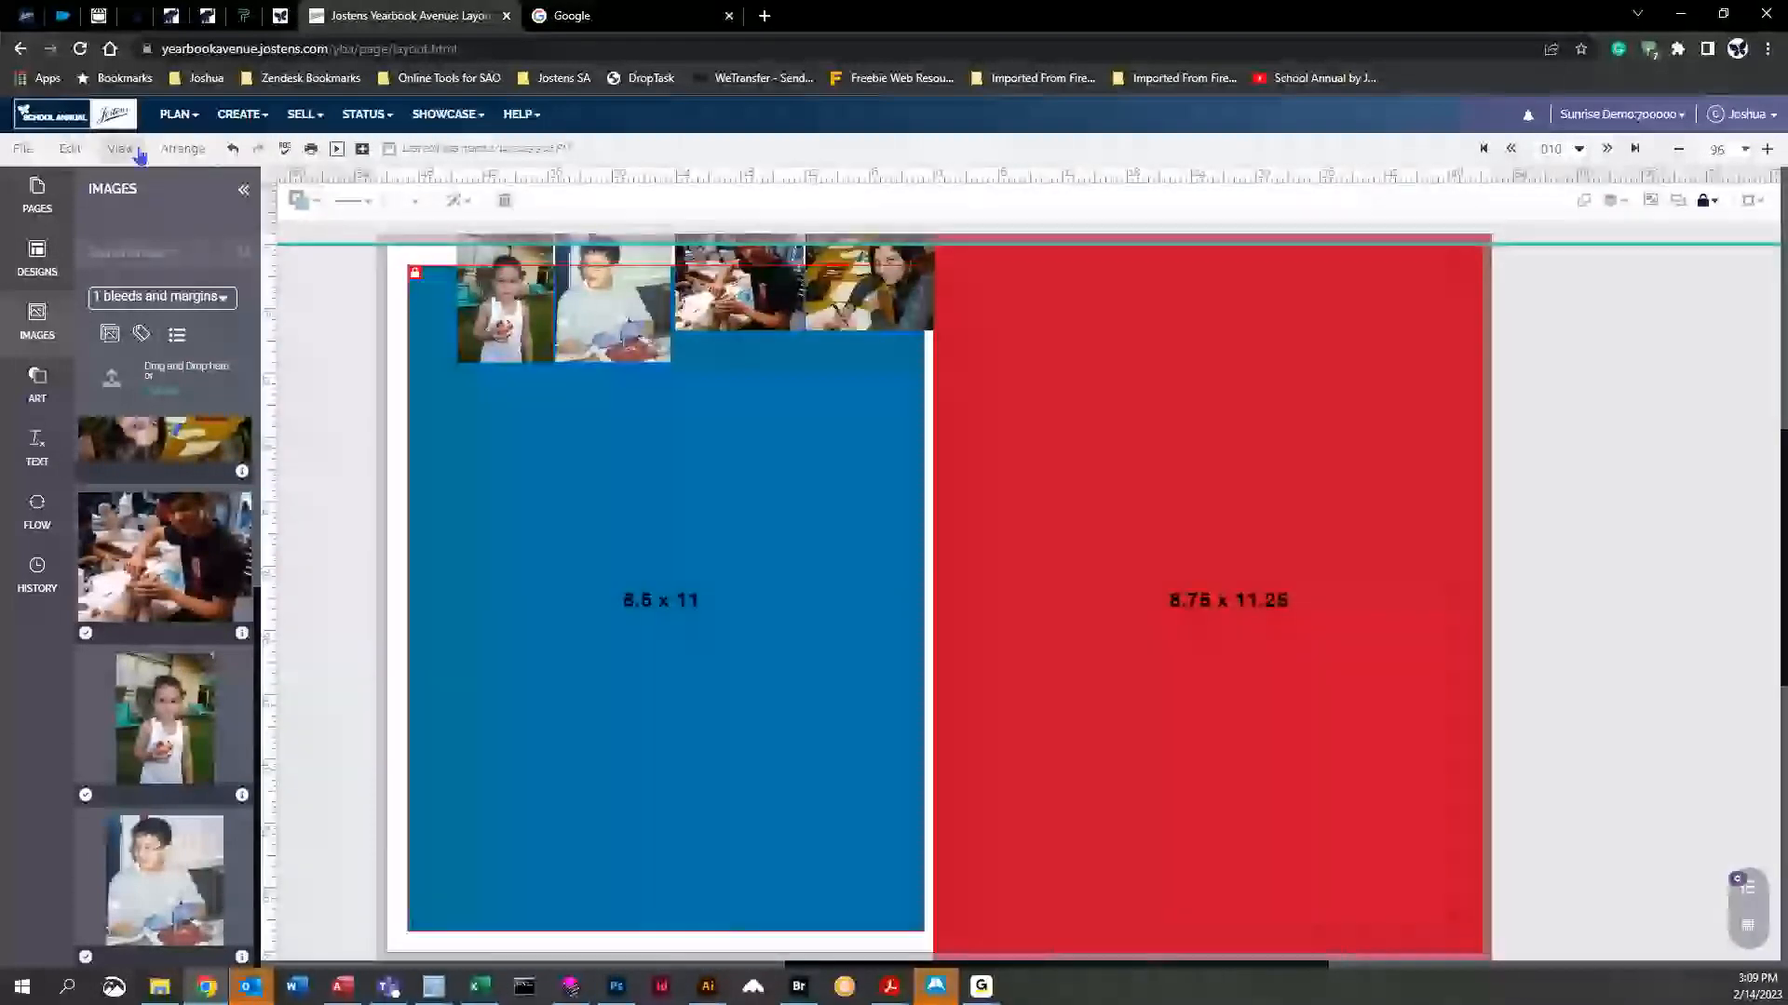
left_click(135, 153)
mouse_move(188, 261)
left_click(287, 259)
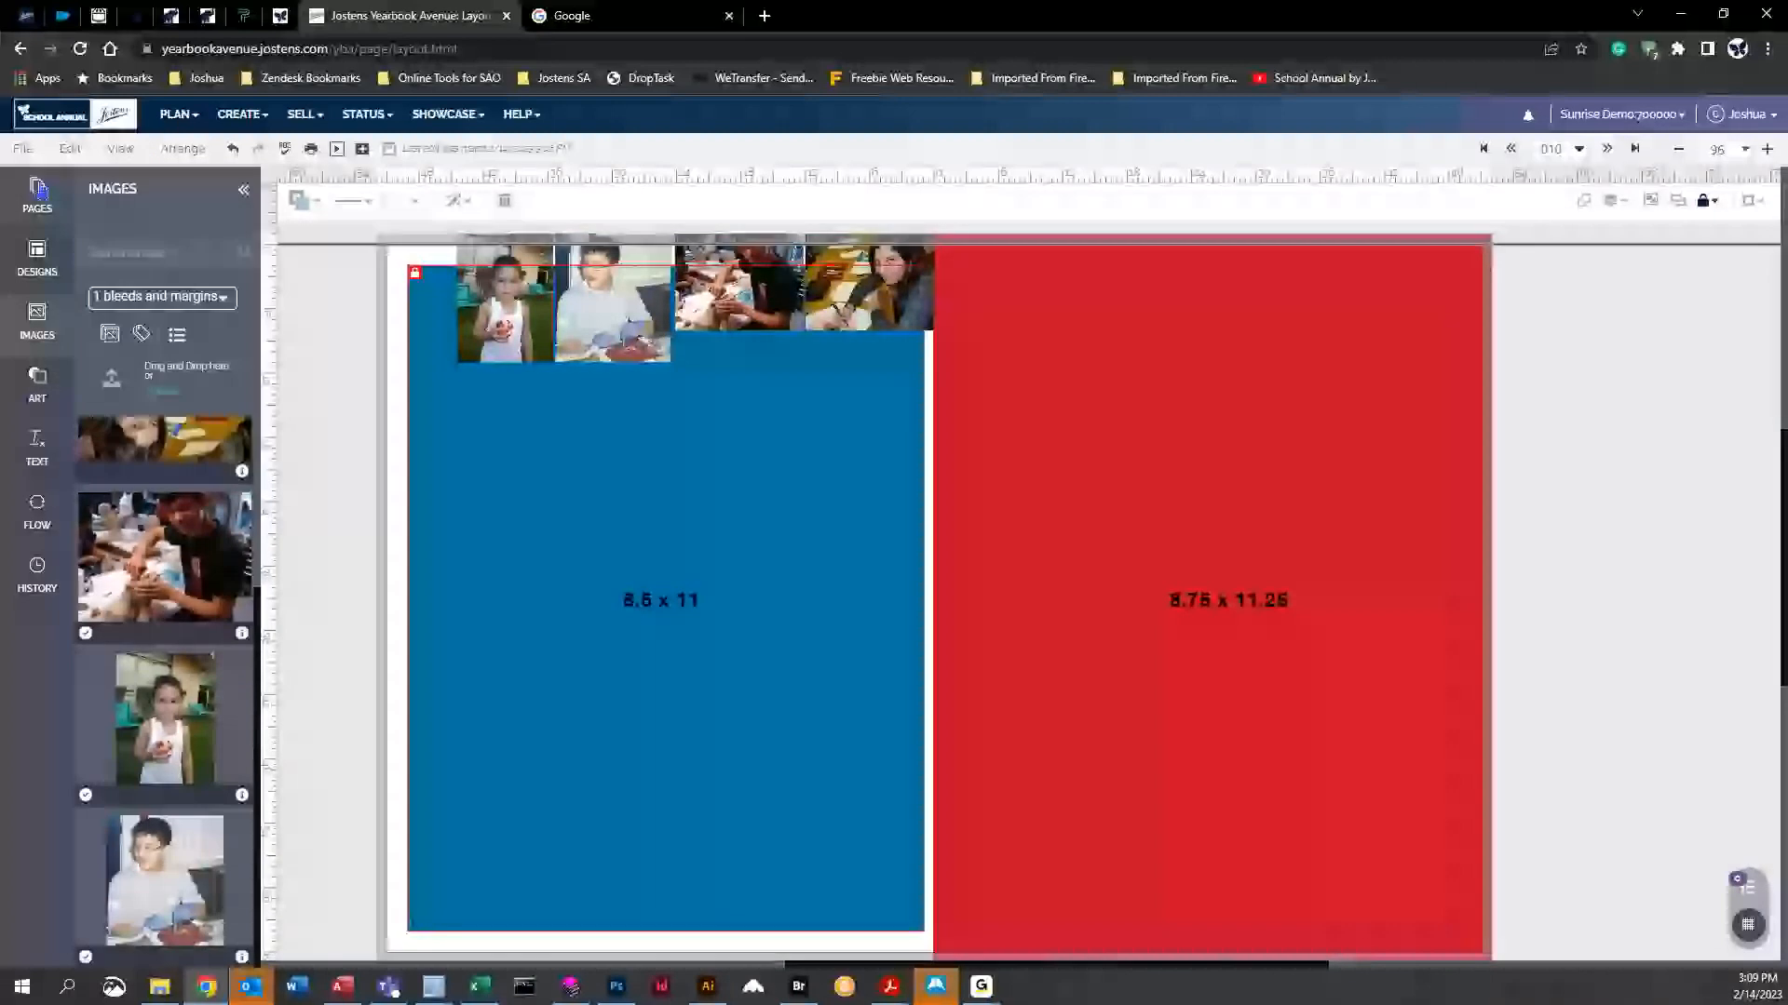
View the spread one page at a time, go on to page 011 and restore the facing-pages view
left_click(116, 150)
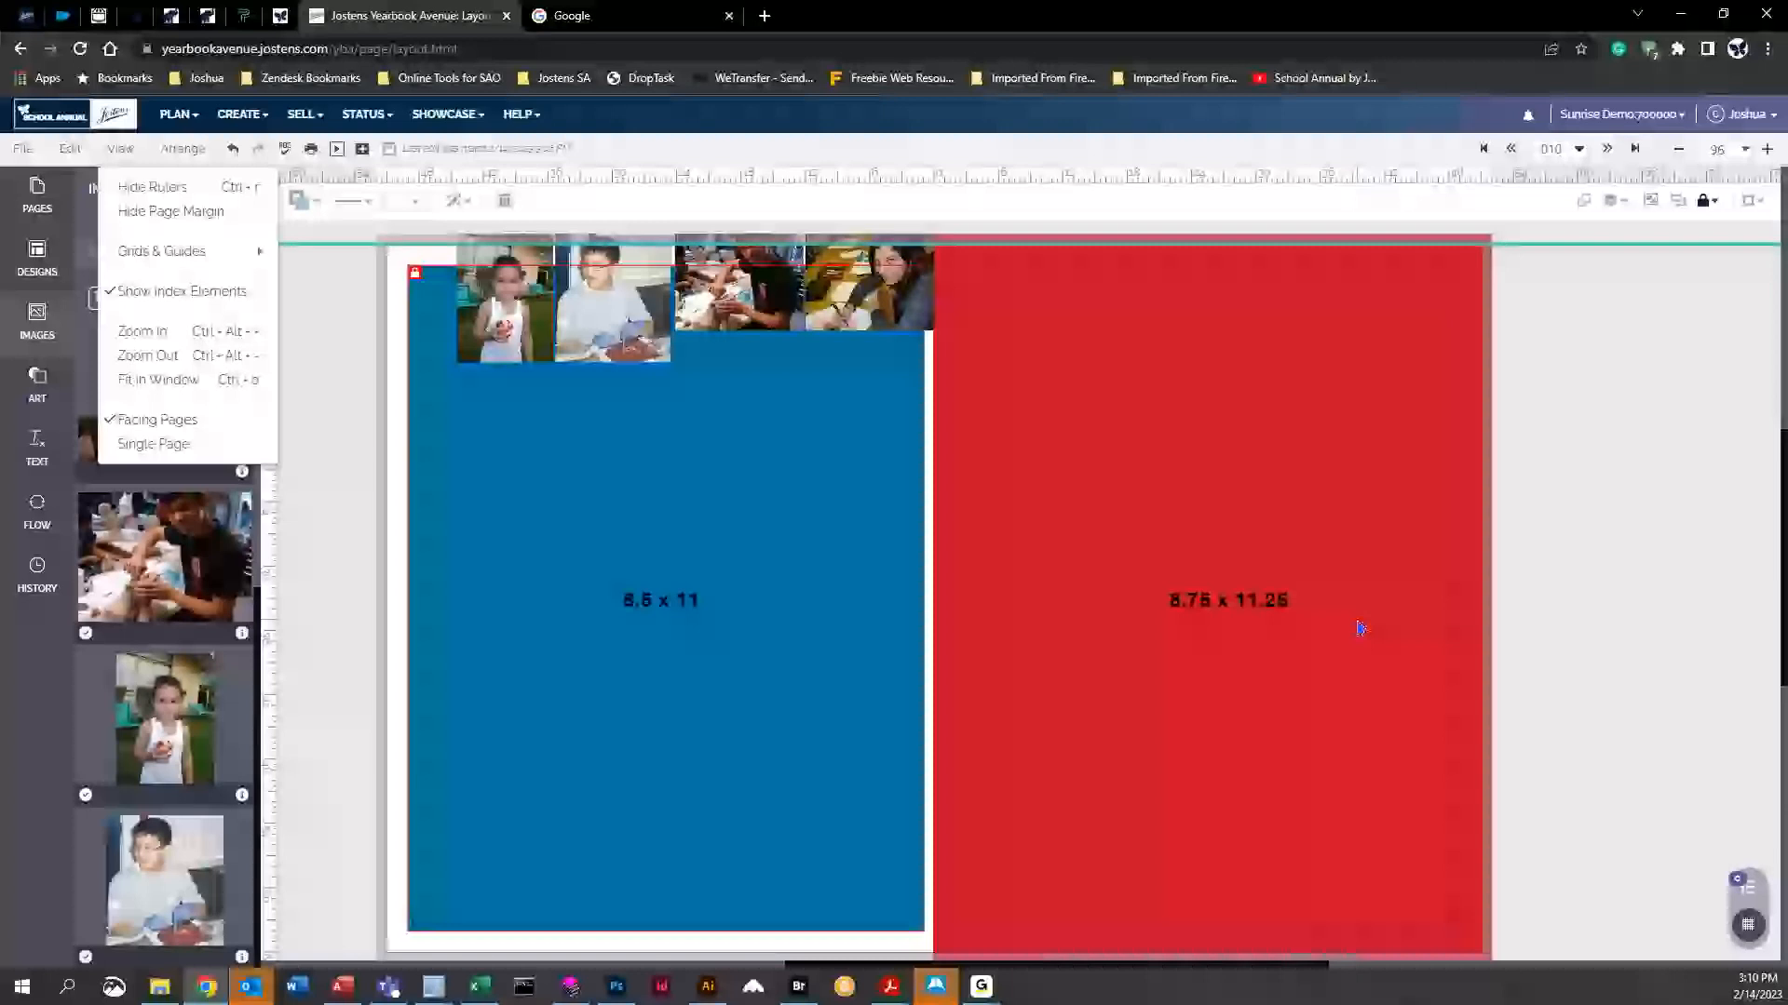
left_click(151, 447)
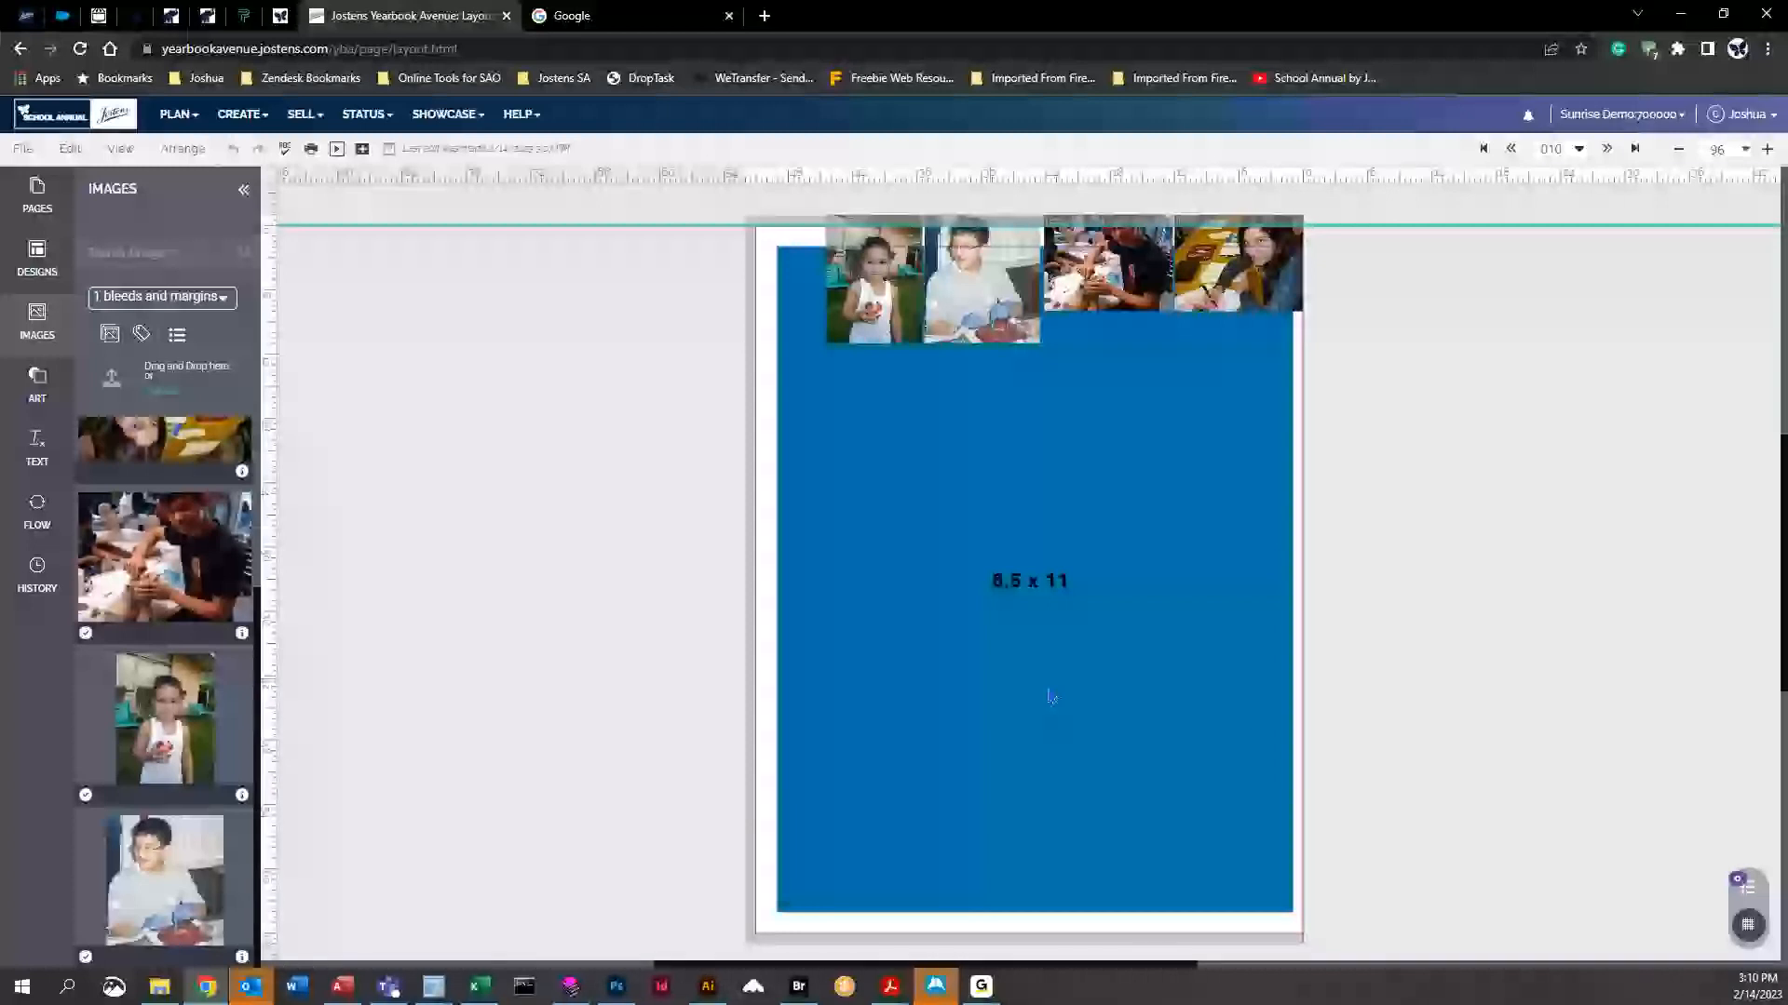
left_click(1607, 149)
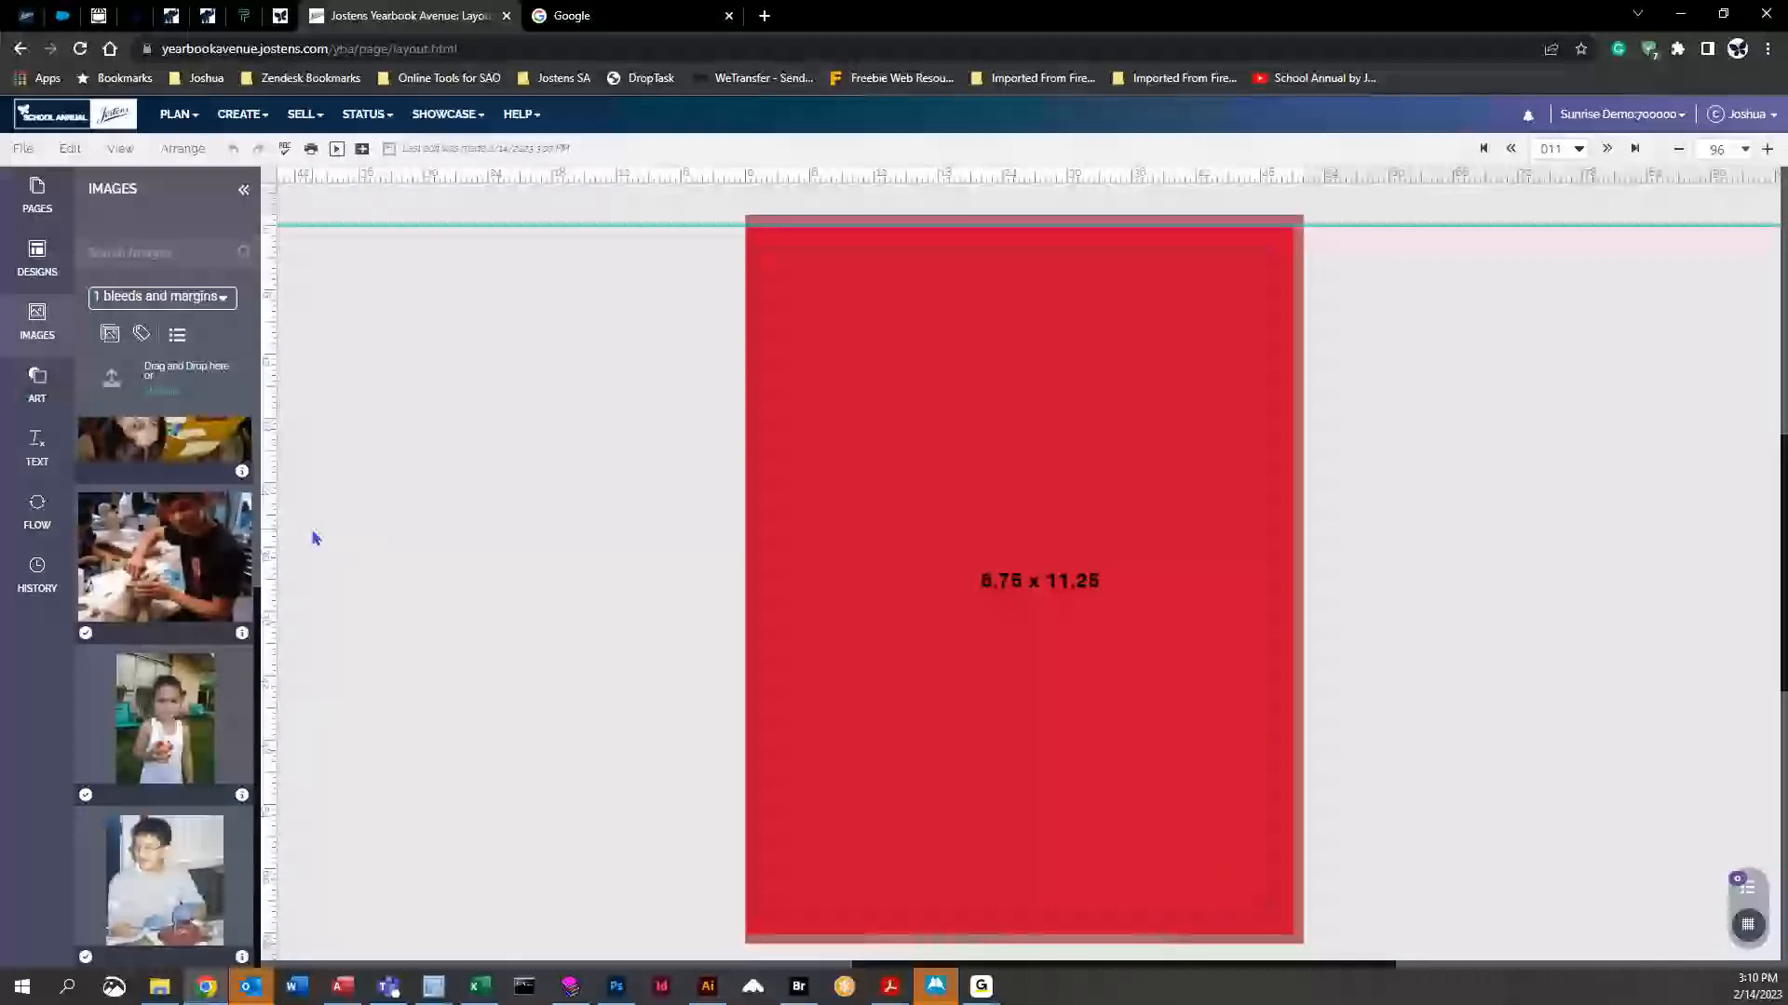
left_click(121, 149)
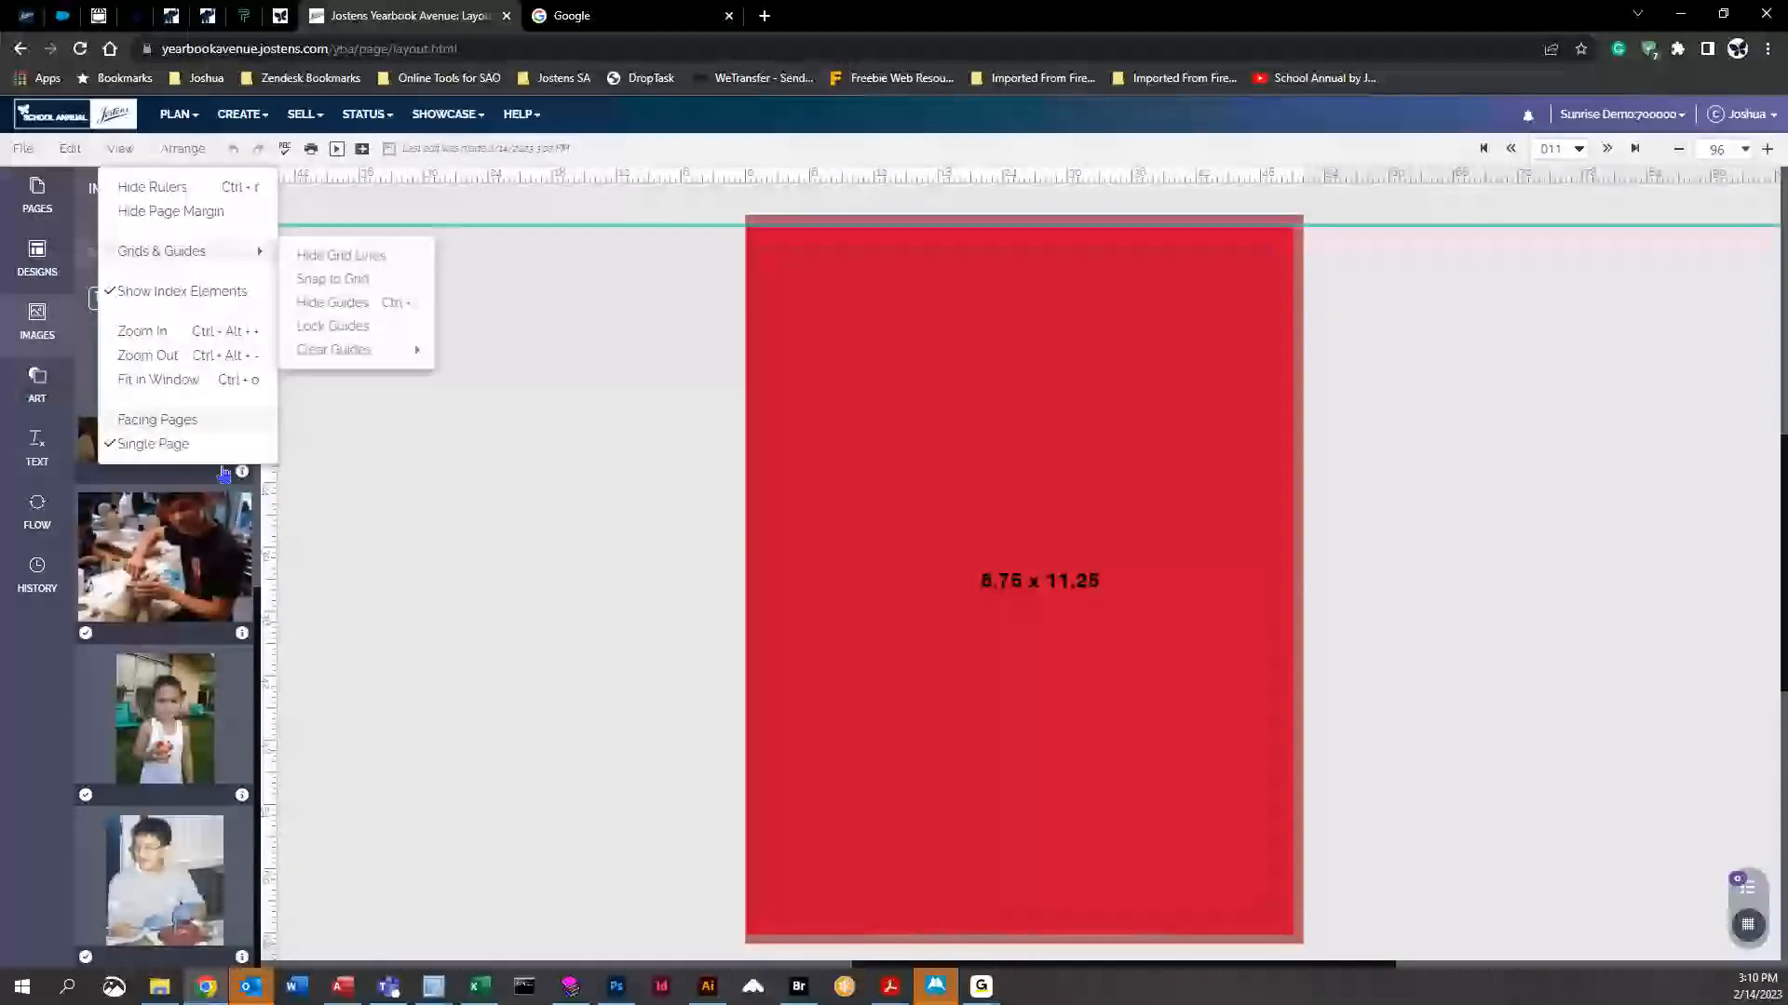
left_click(153, 420)
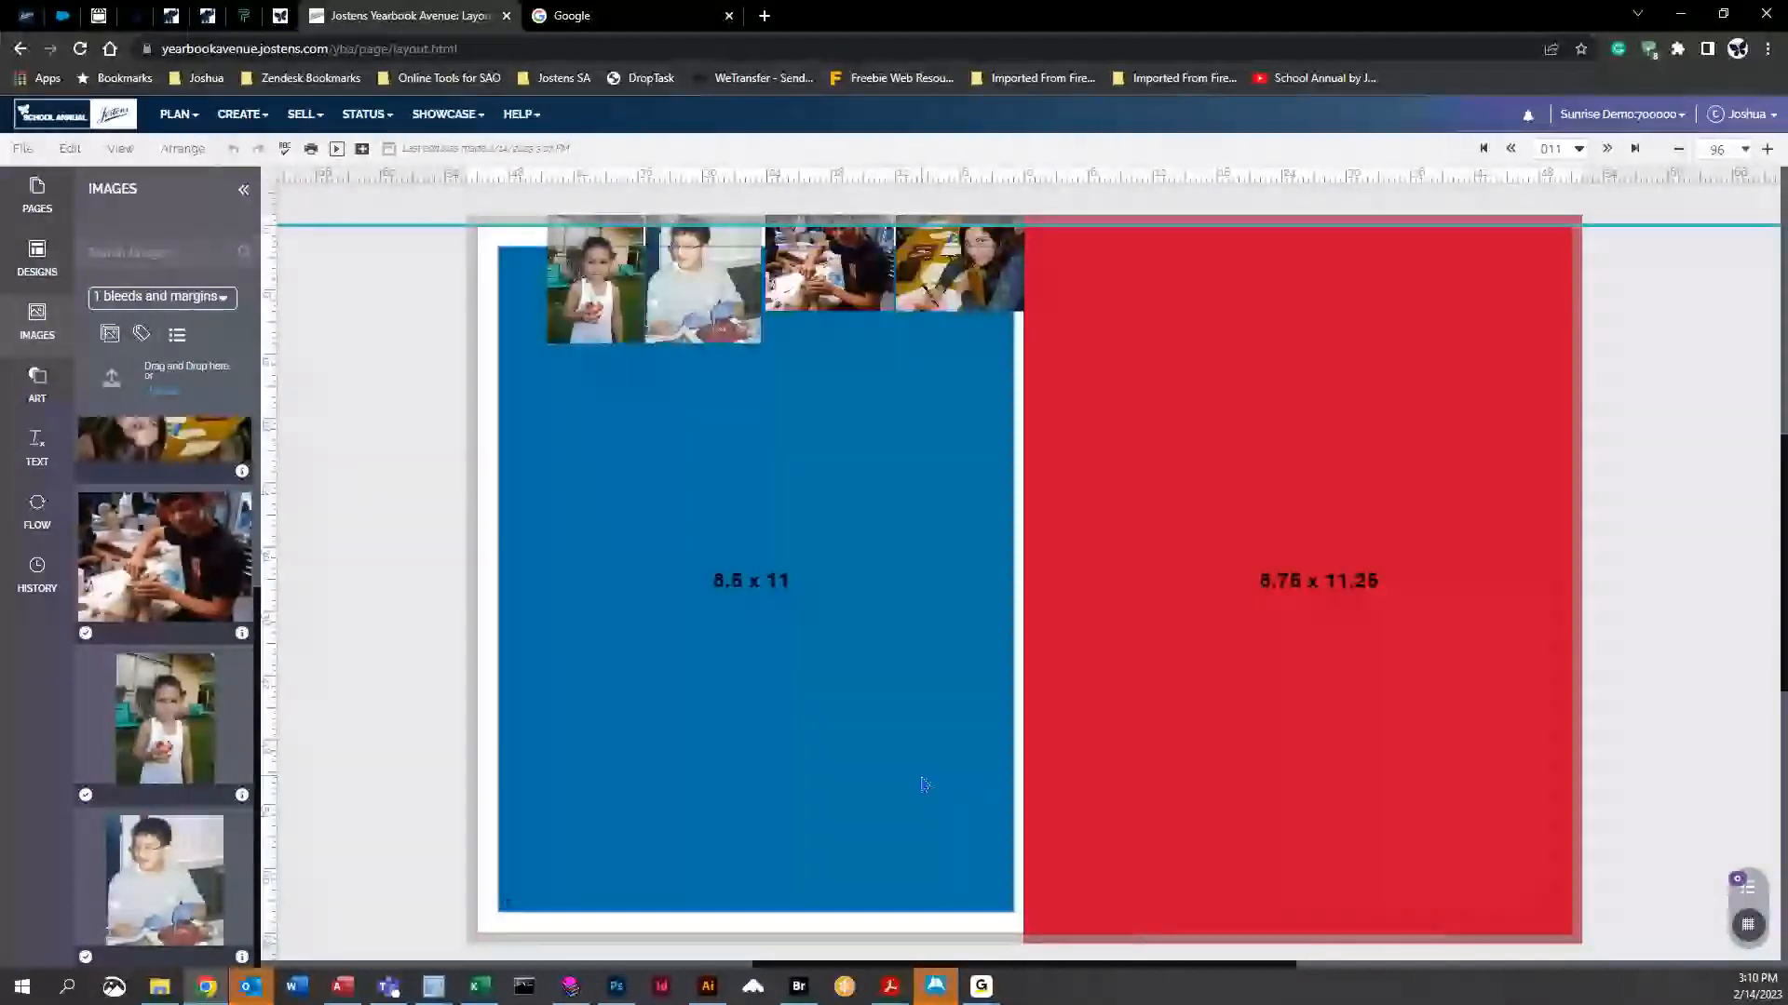
Move the photo of the child holding an apple inside the blue background's upper-left corner and lock it
left_click(182, 149)
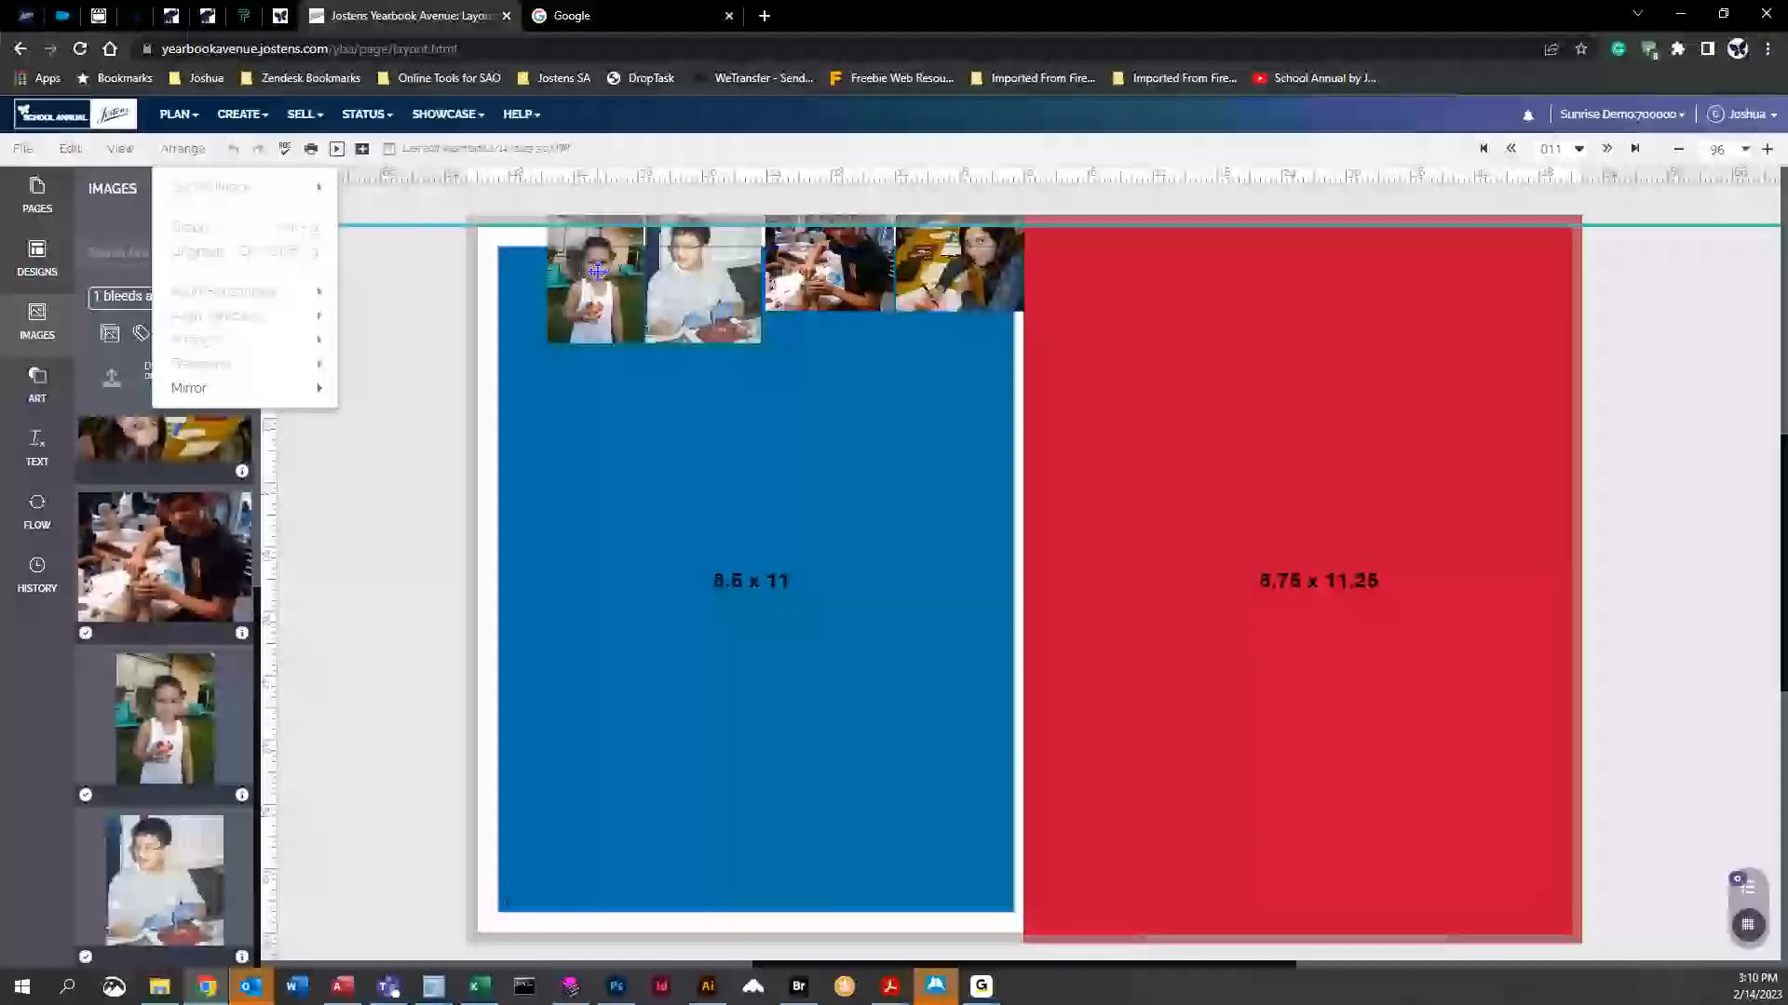
left_click(576, 300)
left_click_drag(597, 282, 558, 322)
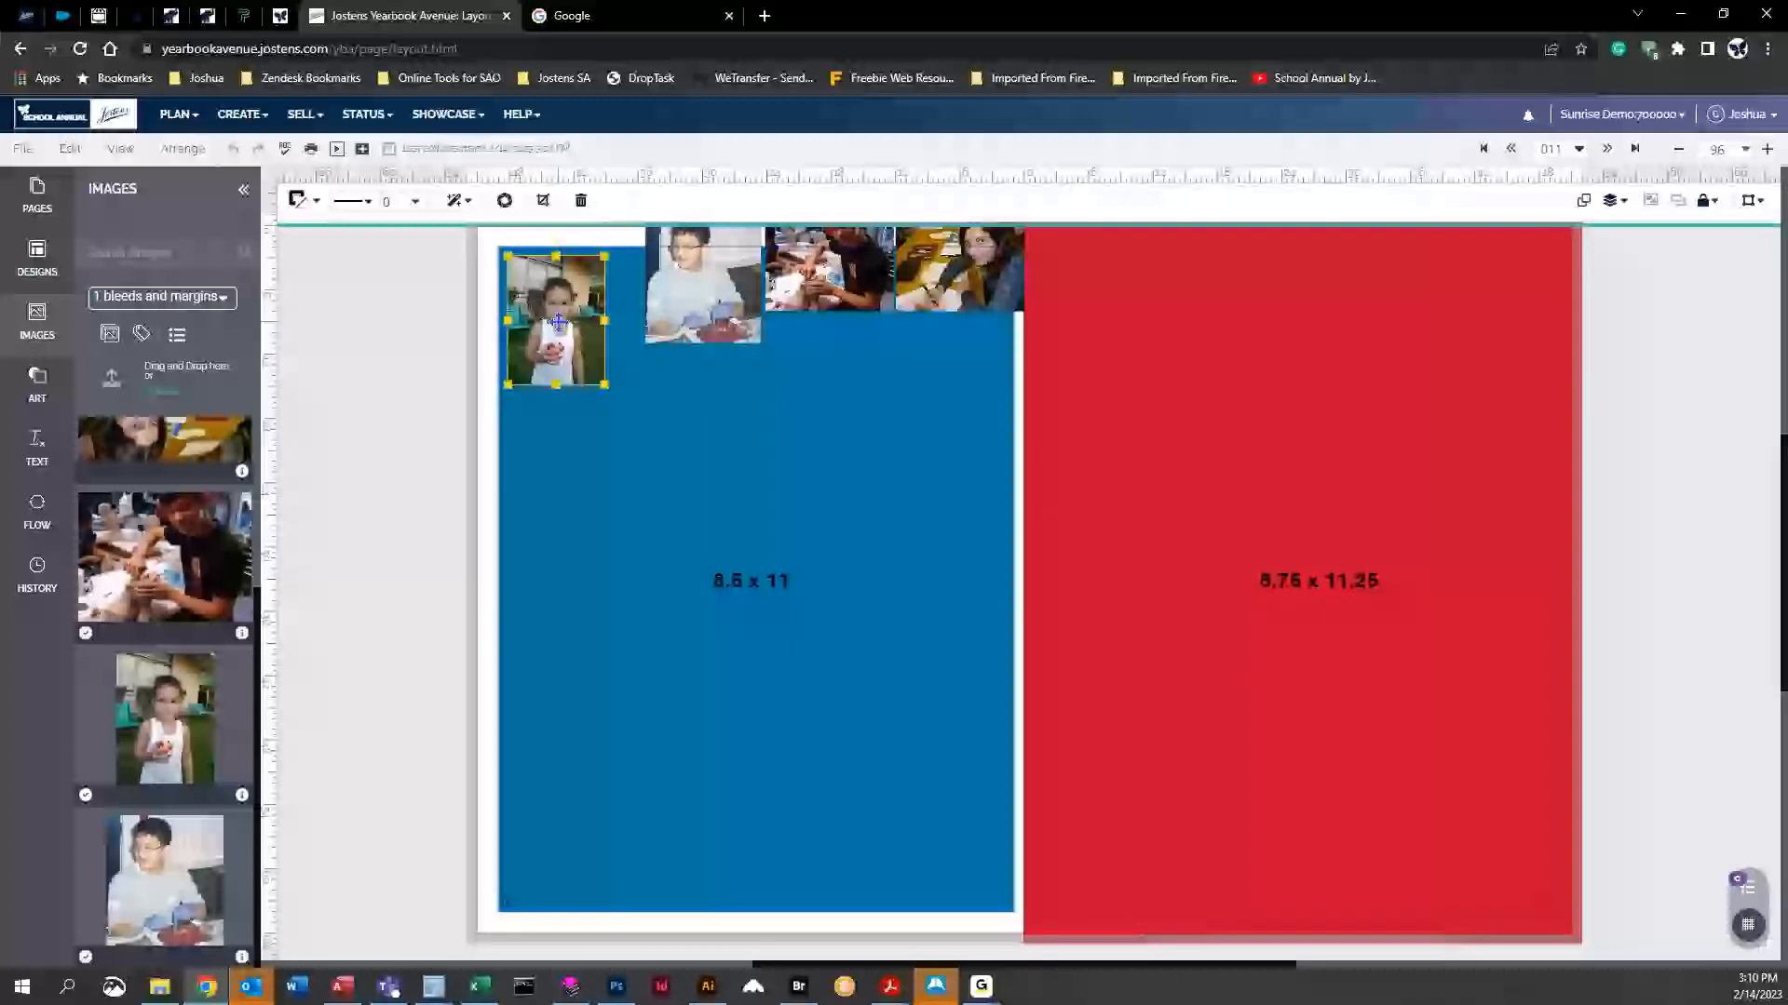
left_click(182, 149)
mouse_move(212, 190)
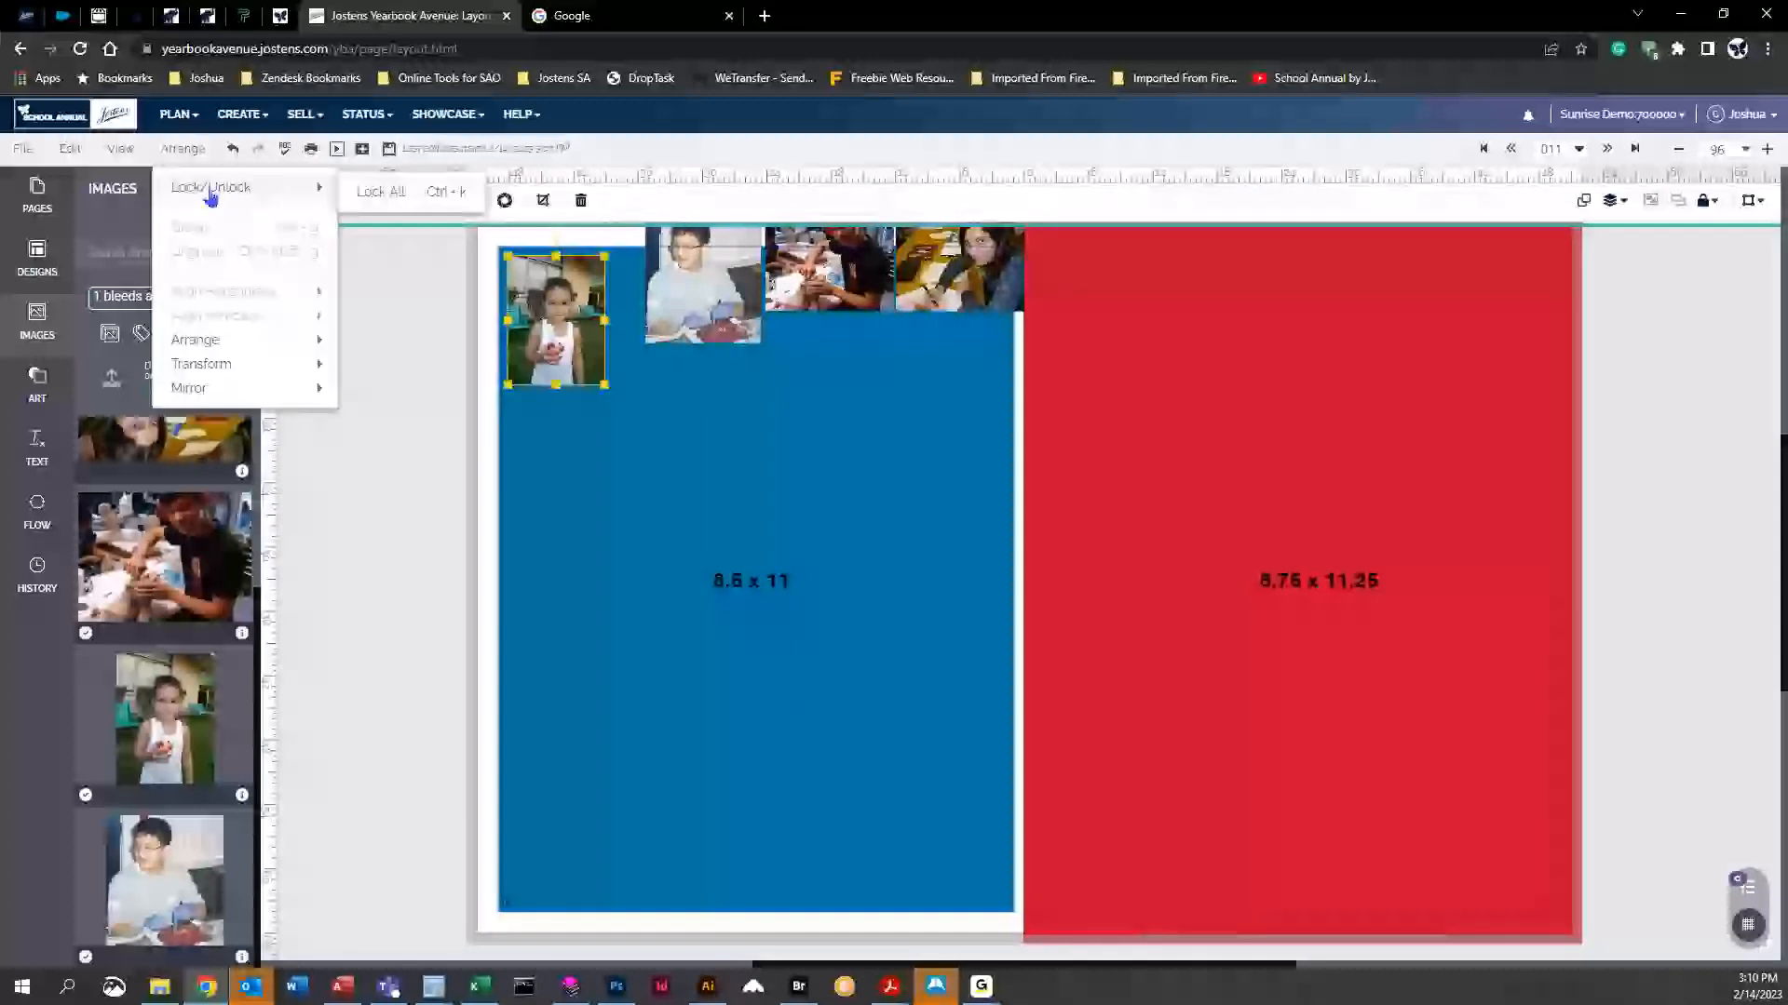
left_click(375, 192)
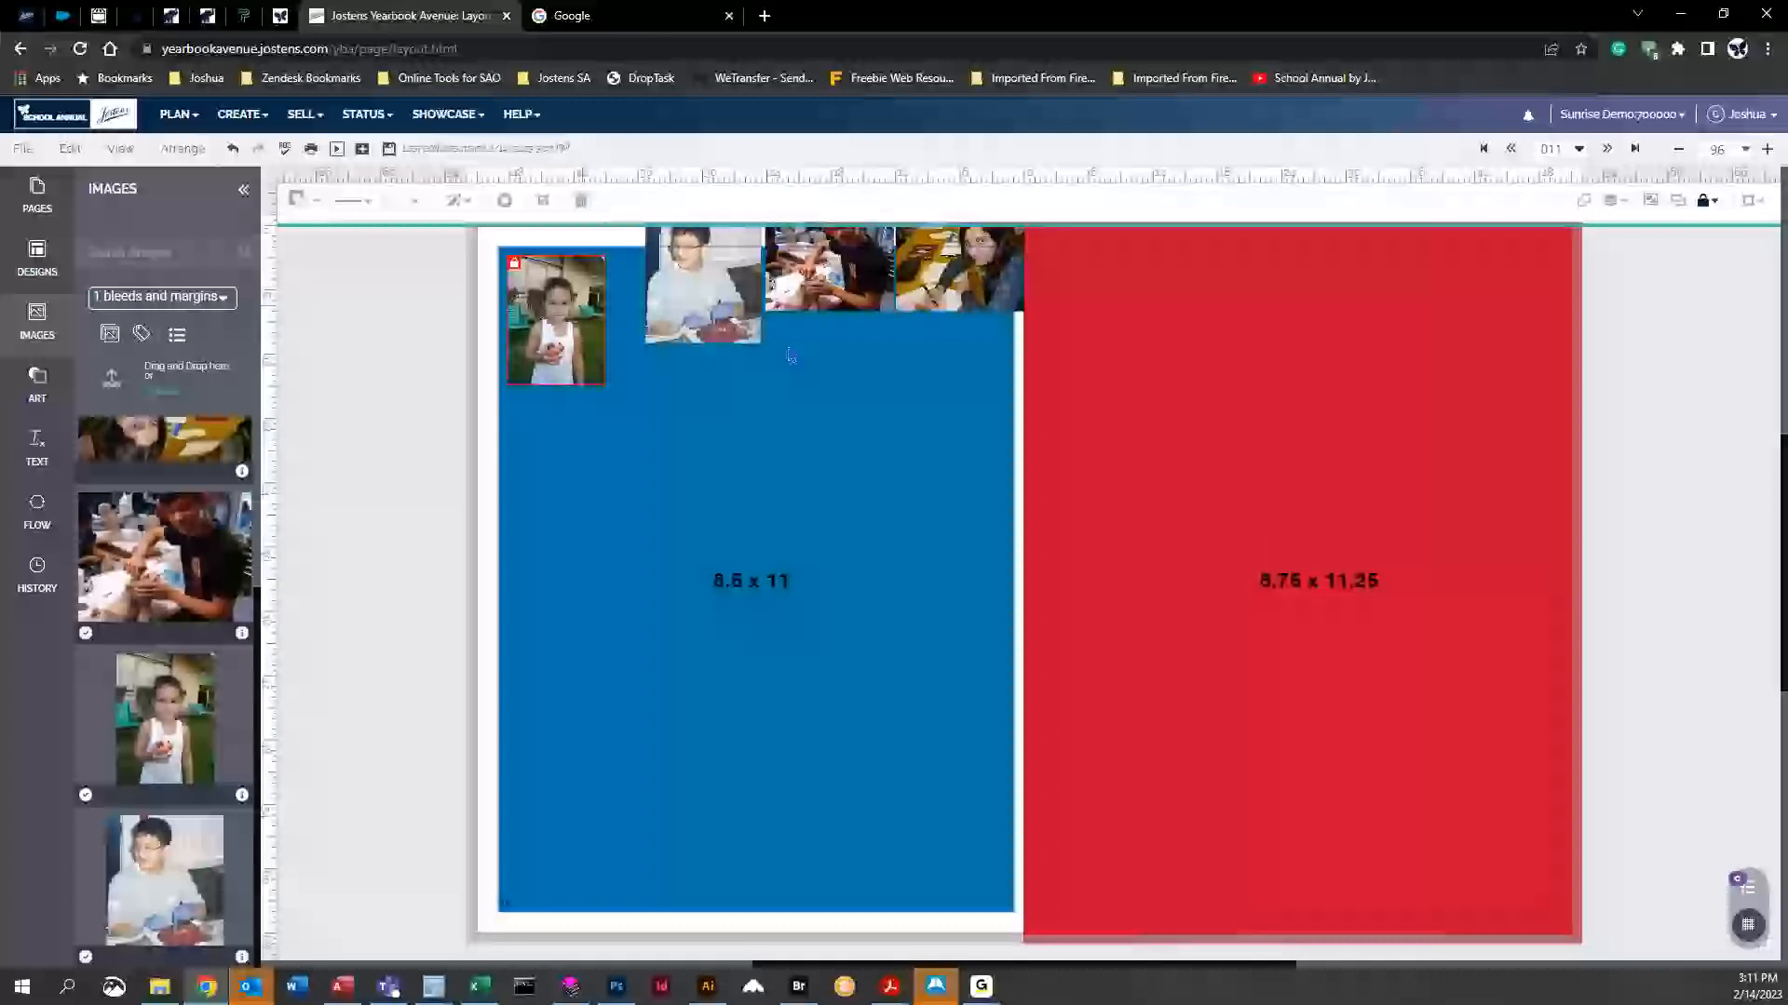
Check the locks on the red and blue backgrounds, and unlock the photo of the child holding an apple
left_click(1269, 387)
scroll(929, 598, "up", 1)
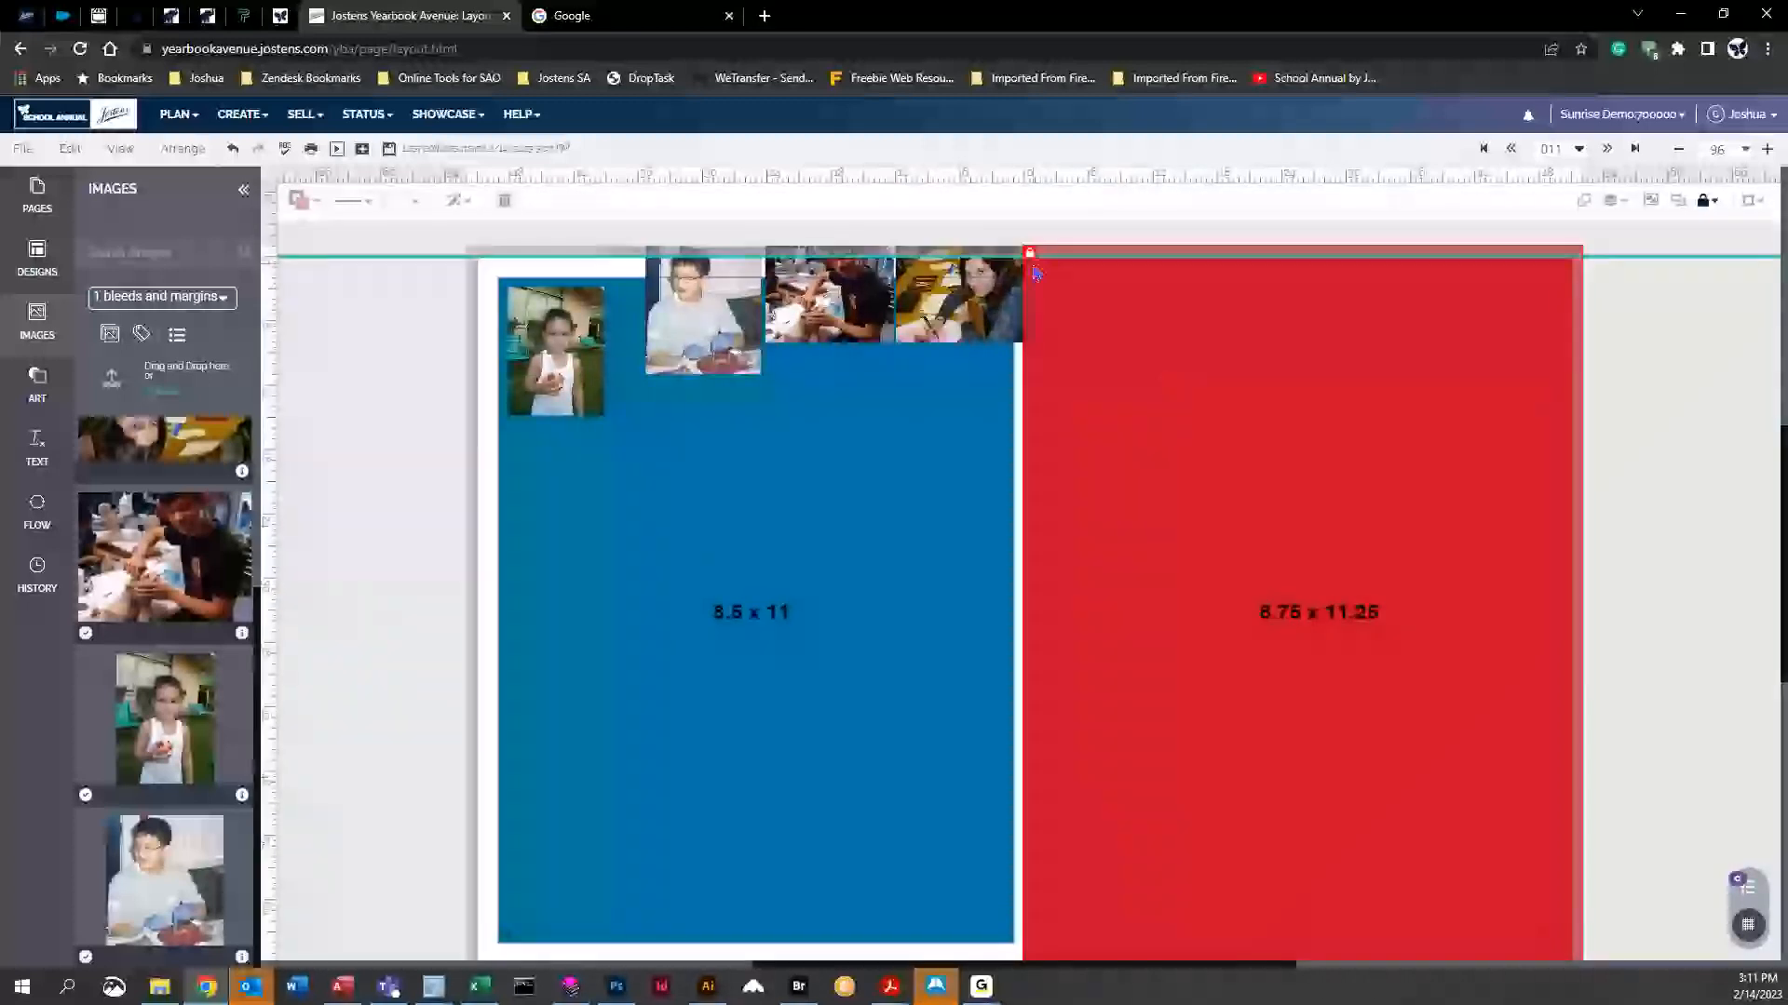
left_click(693, 454)
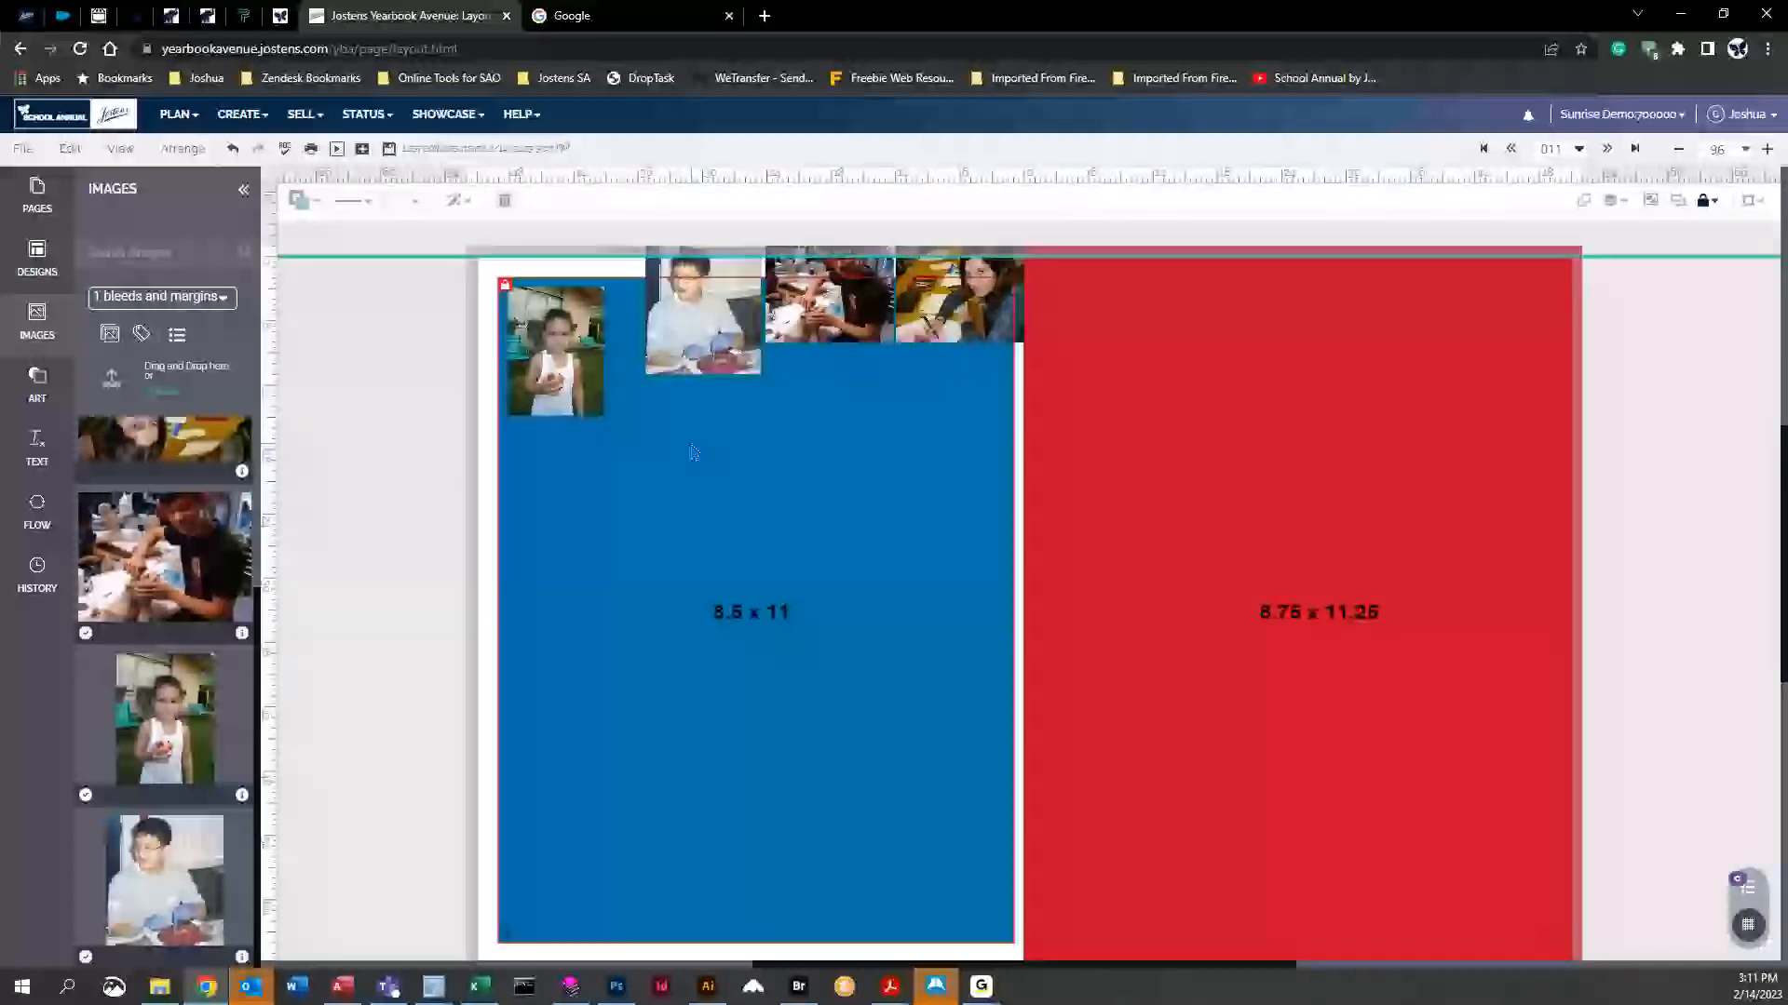
left_click(582, 368)
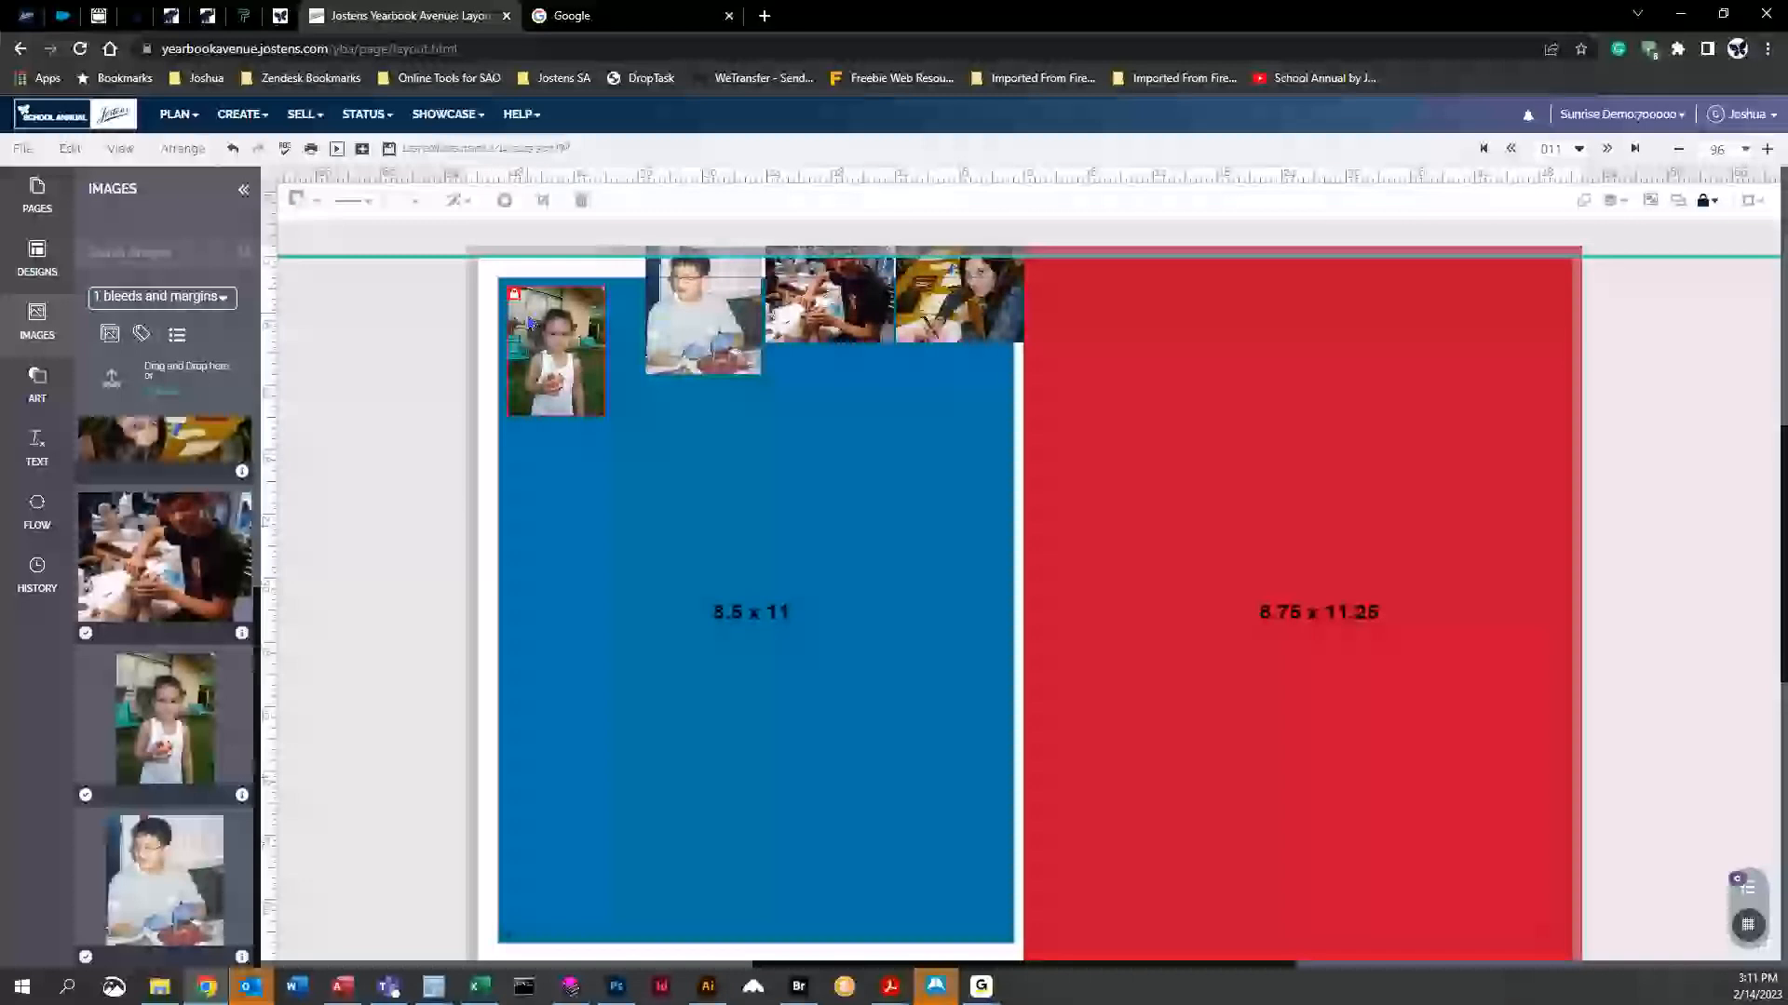
left_click(182, 148)
mouse_move(204, 187)
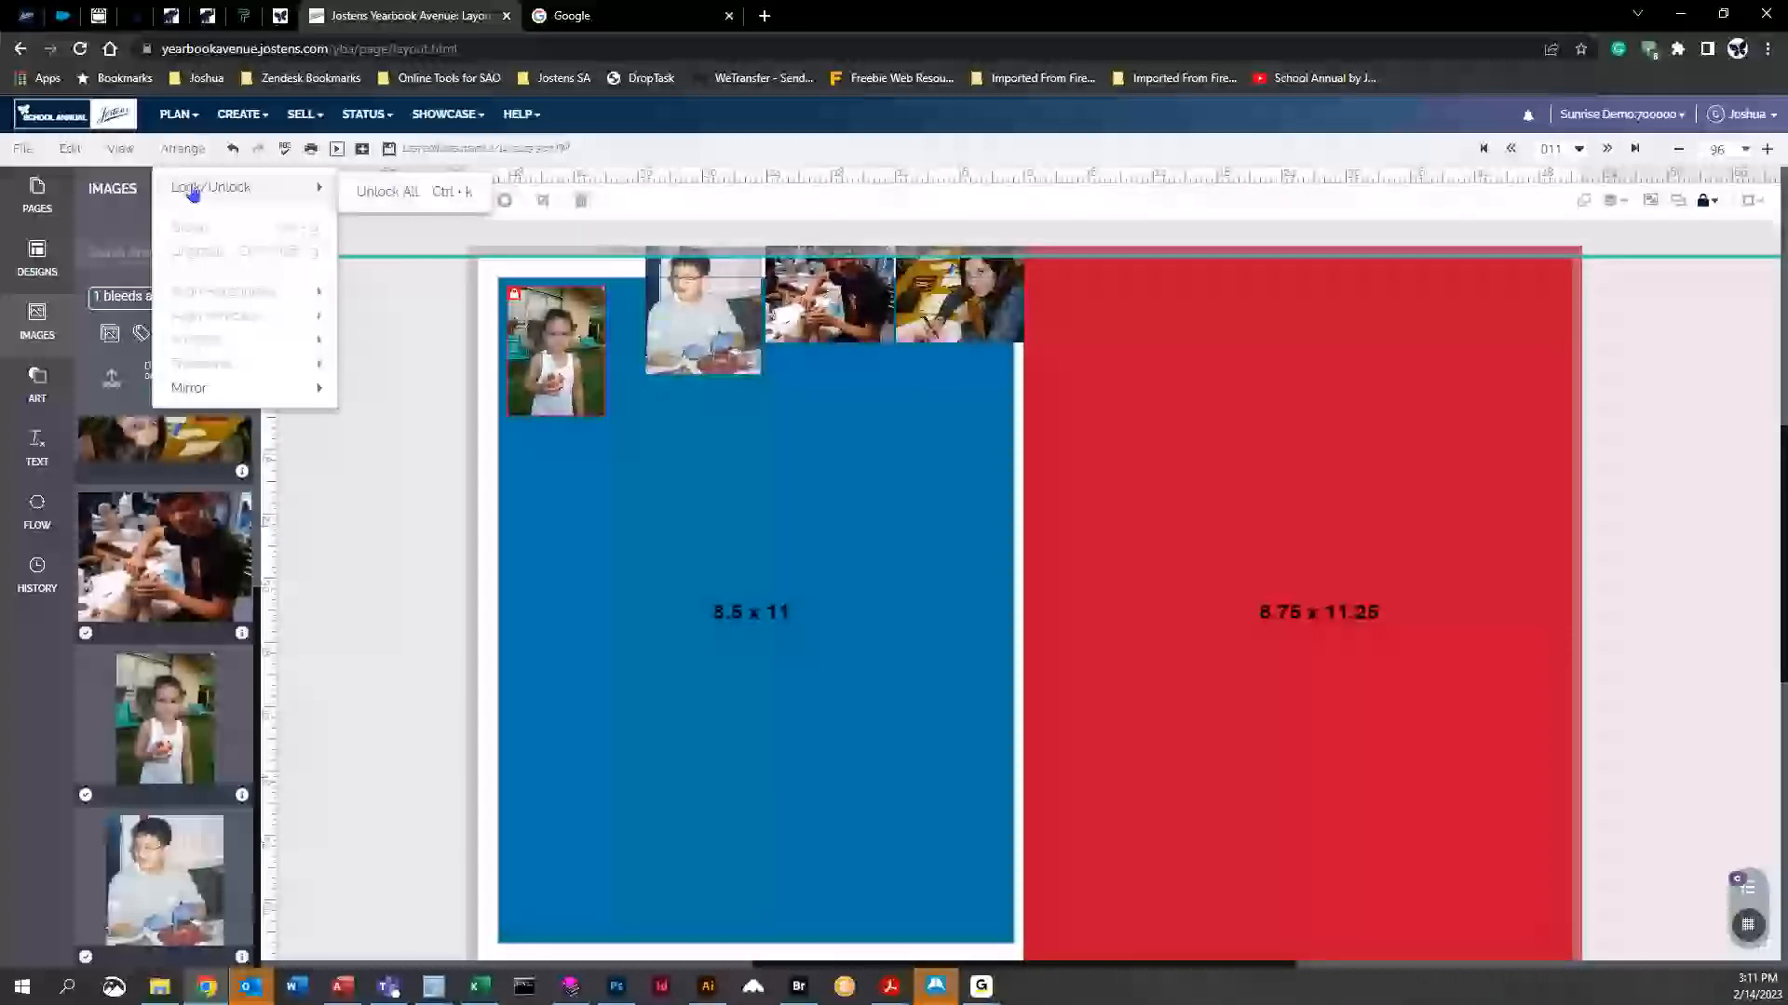
left_click(412, 194)
left_click(182, 148)
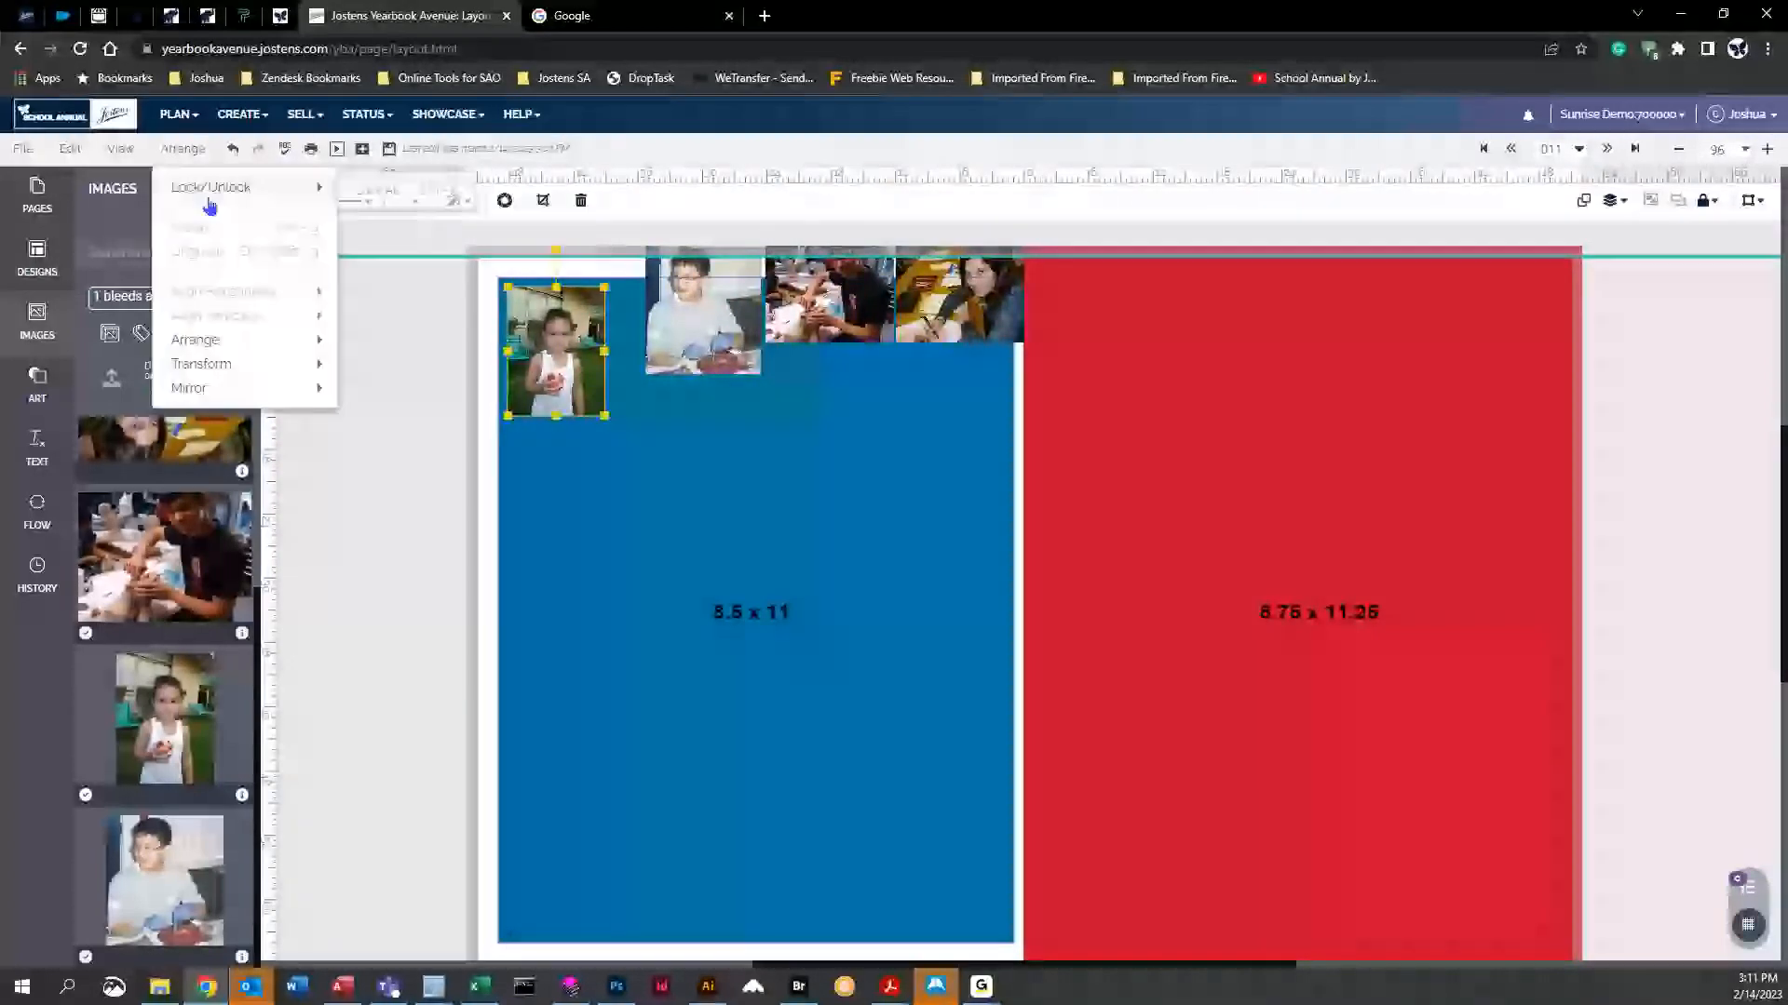
mouse_move(210, 203)
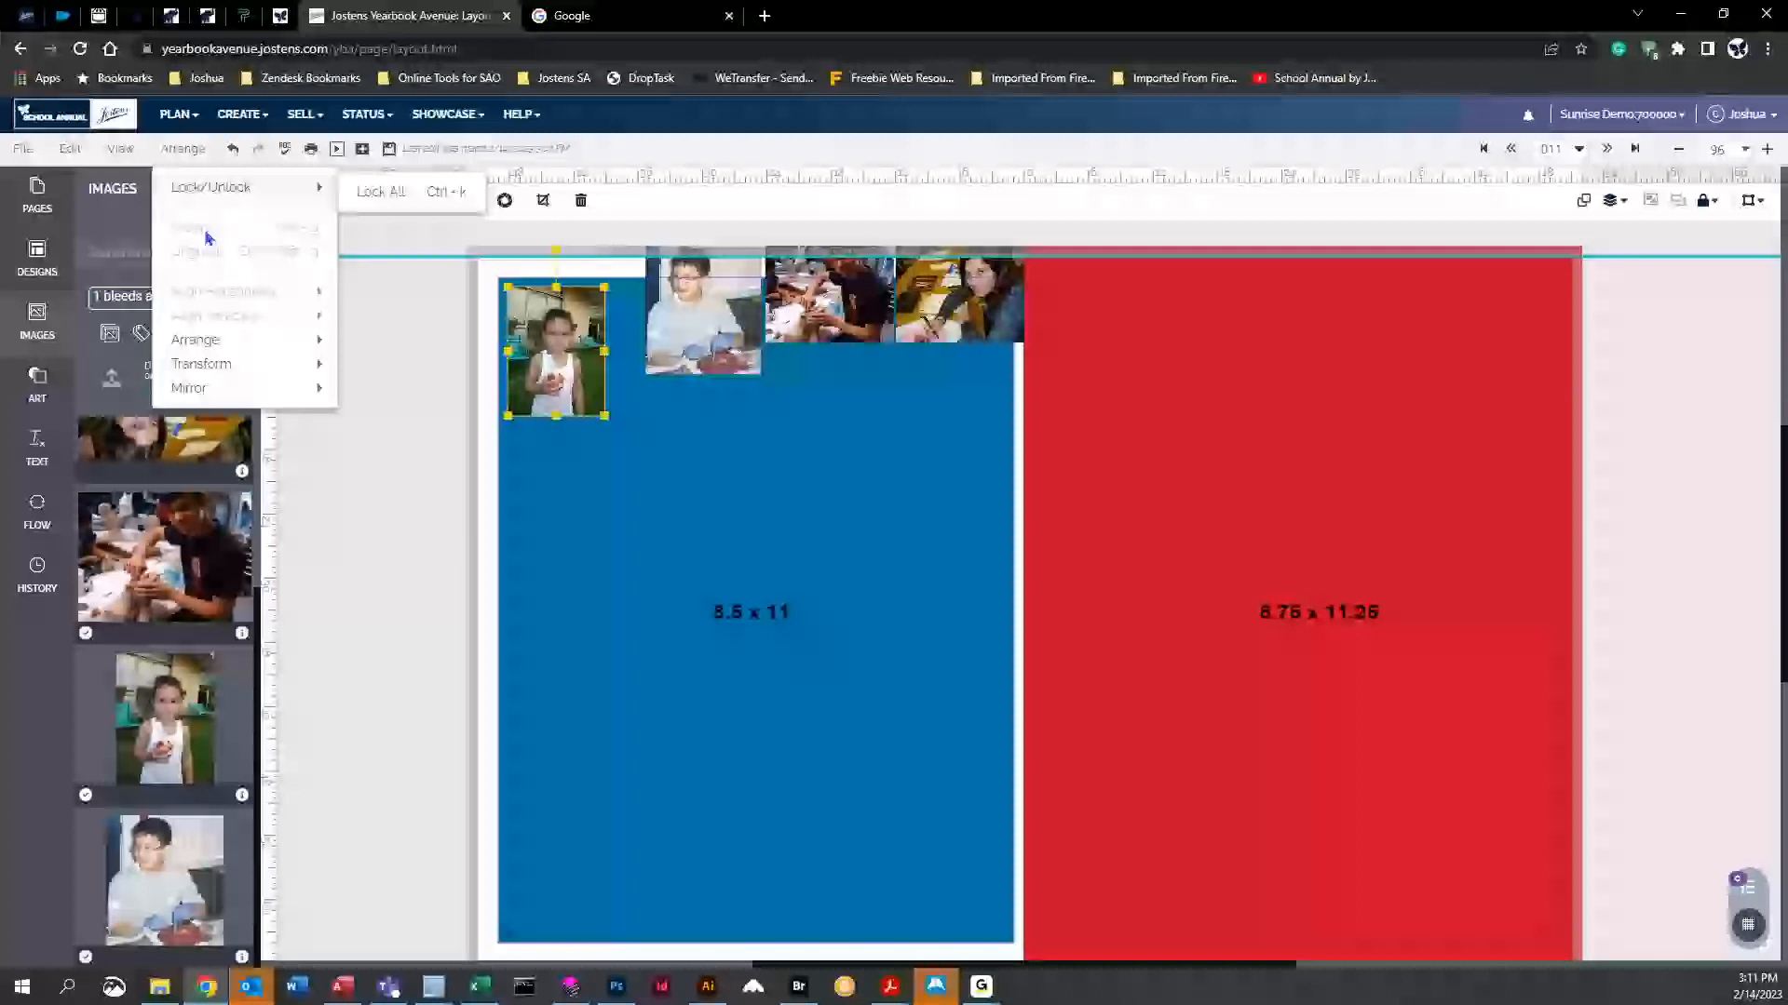
left_click(437, 324)
Group the four photos on the blue page without including the locked background
left_click_drag(418, 296, 996, 345)
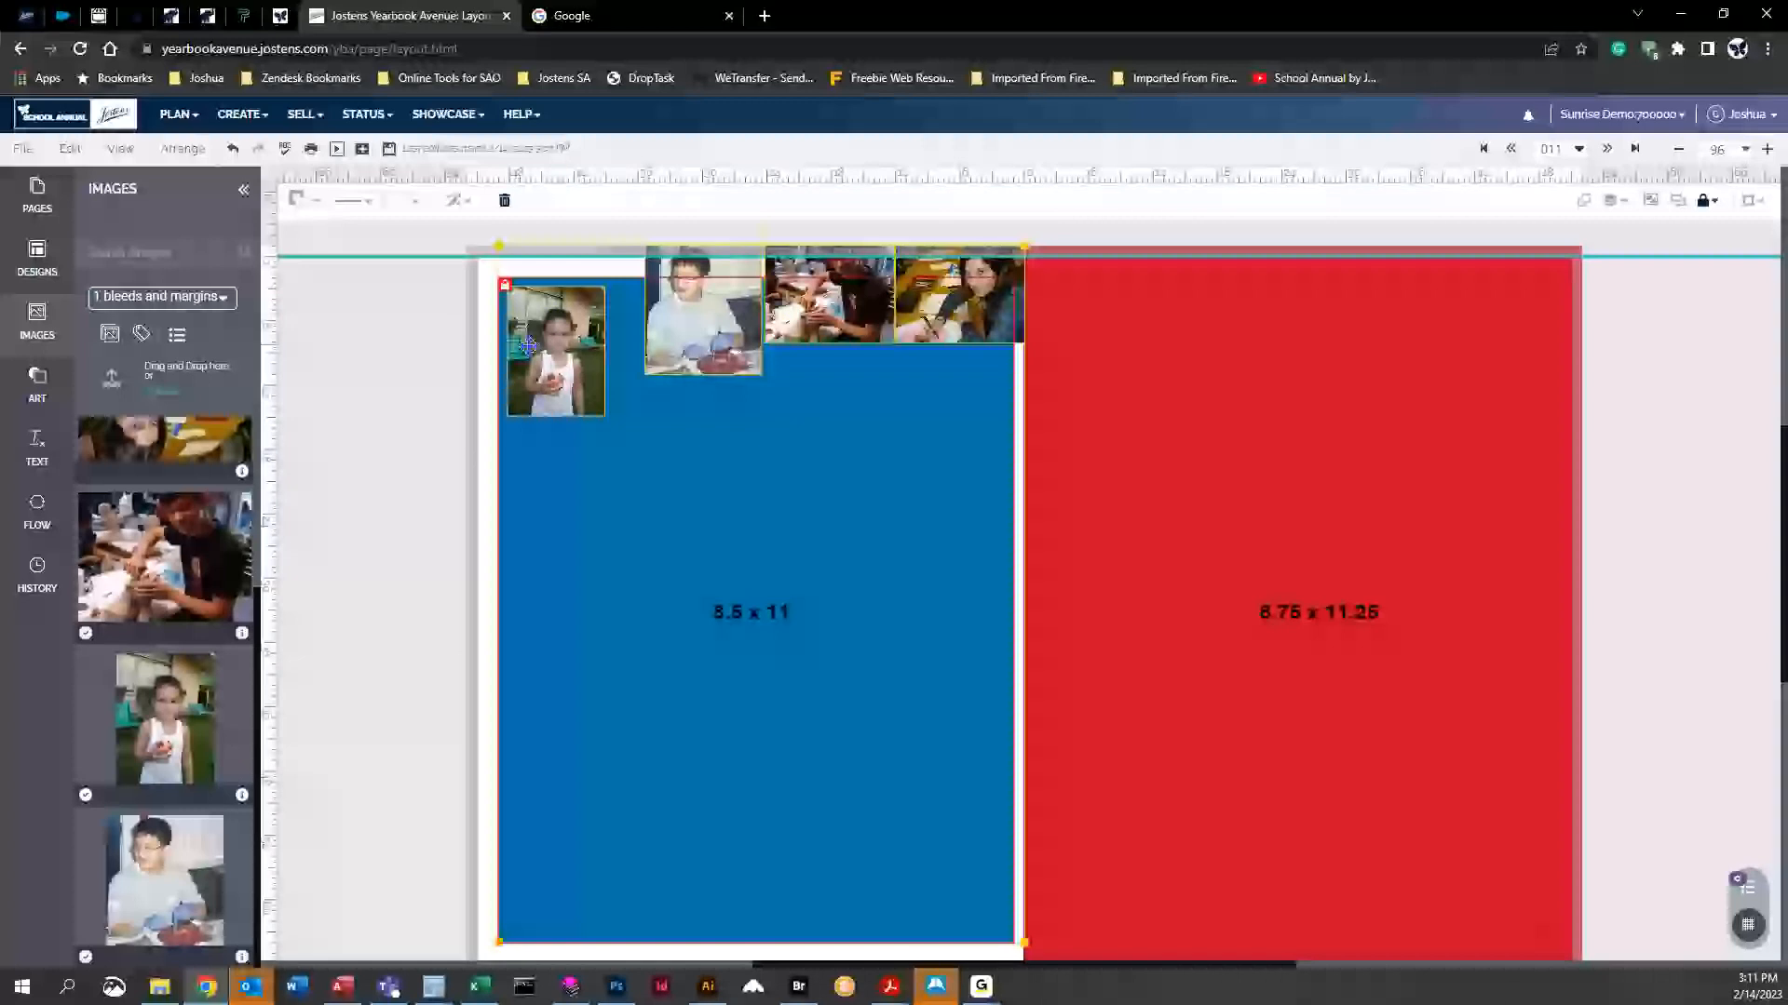
left_click(182, 148)
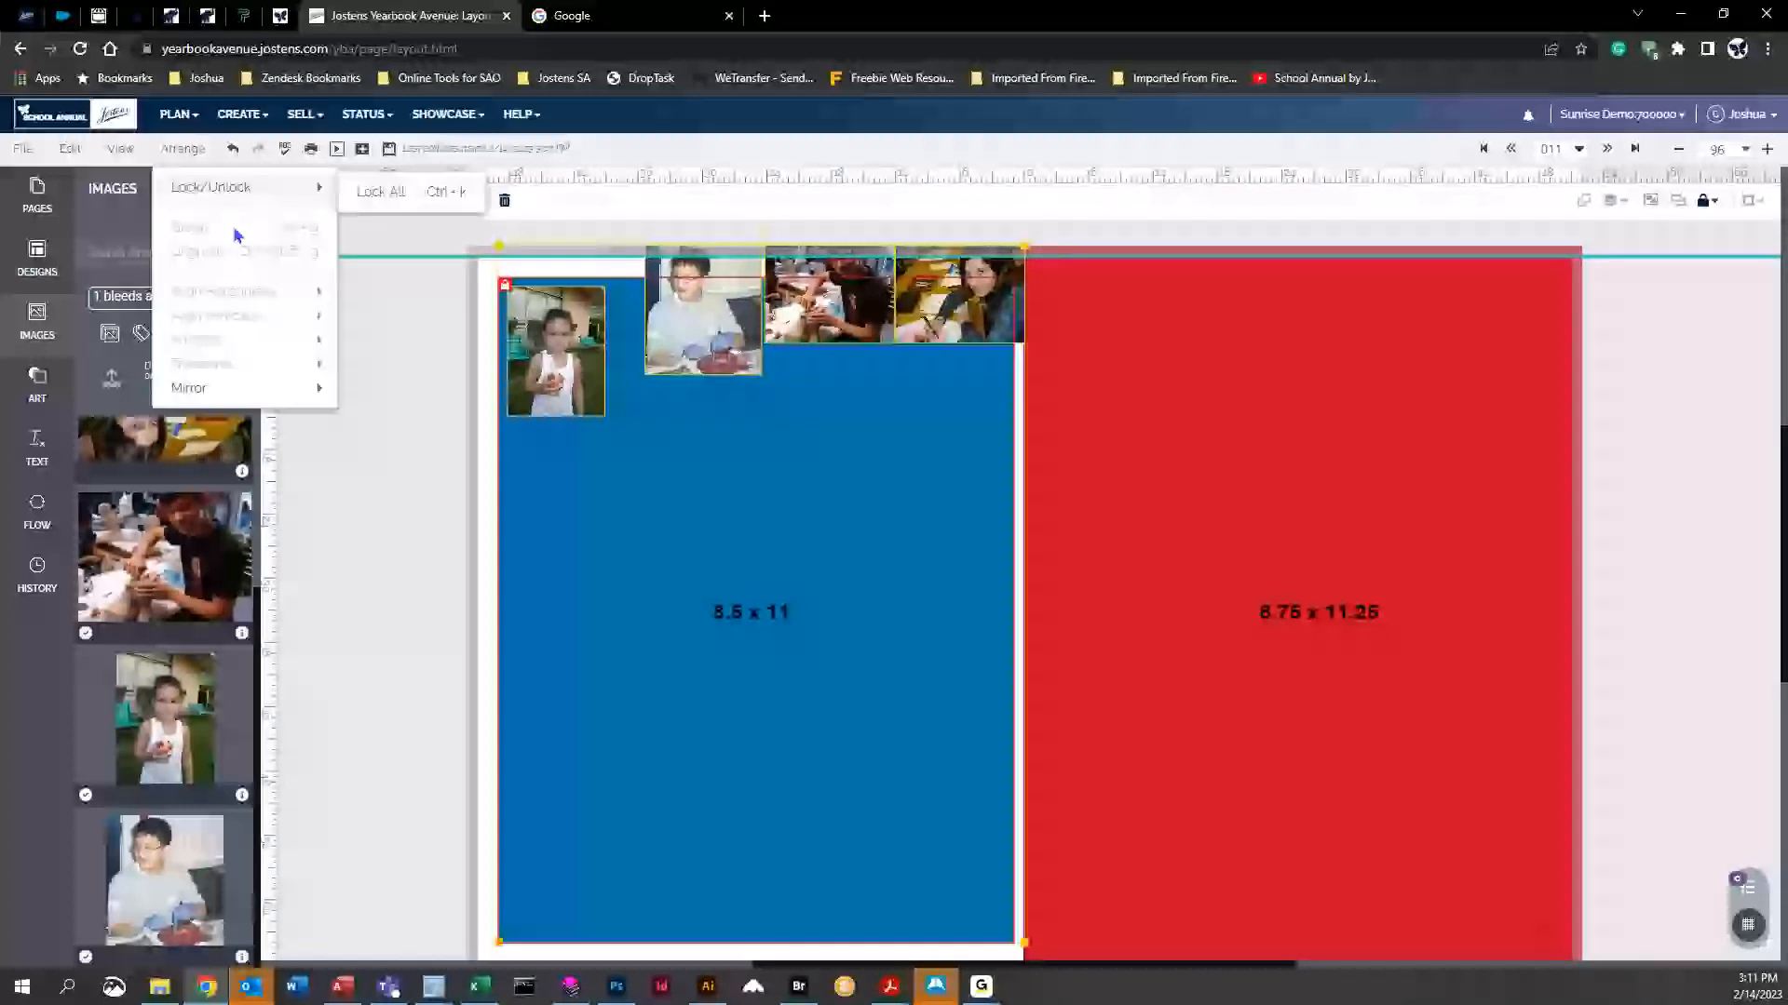
left_click(566, 337)
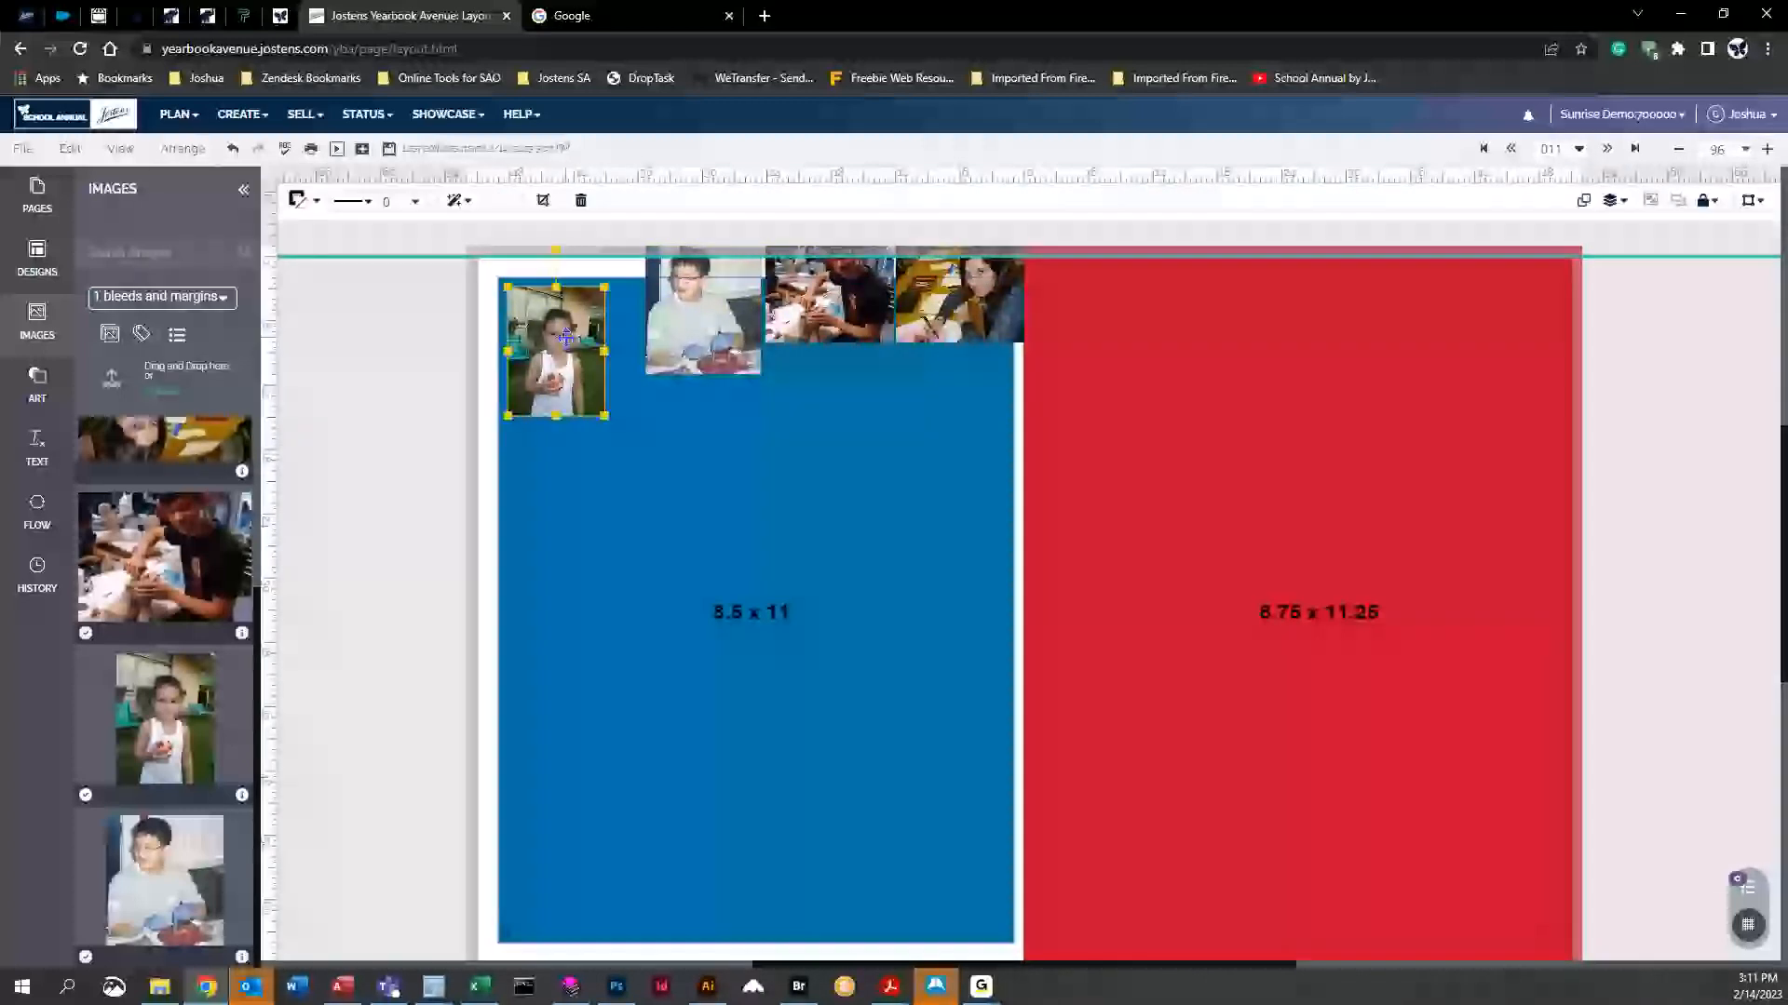
left_click(733, 325, "shift")
left_click(825, 308, "shift")
left_click(936, 300, "shift")
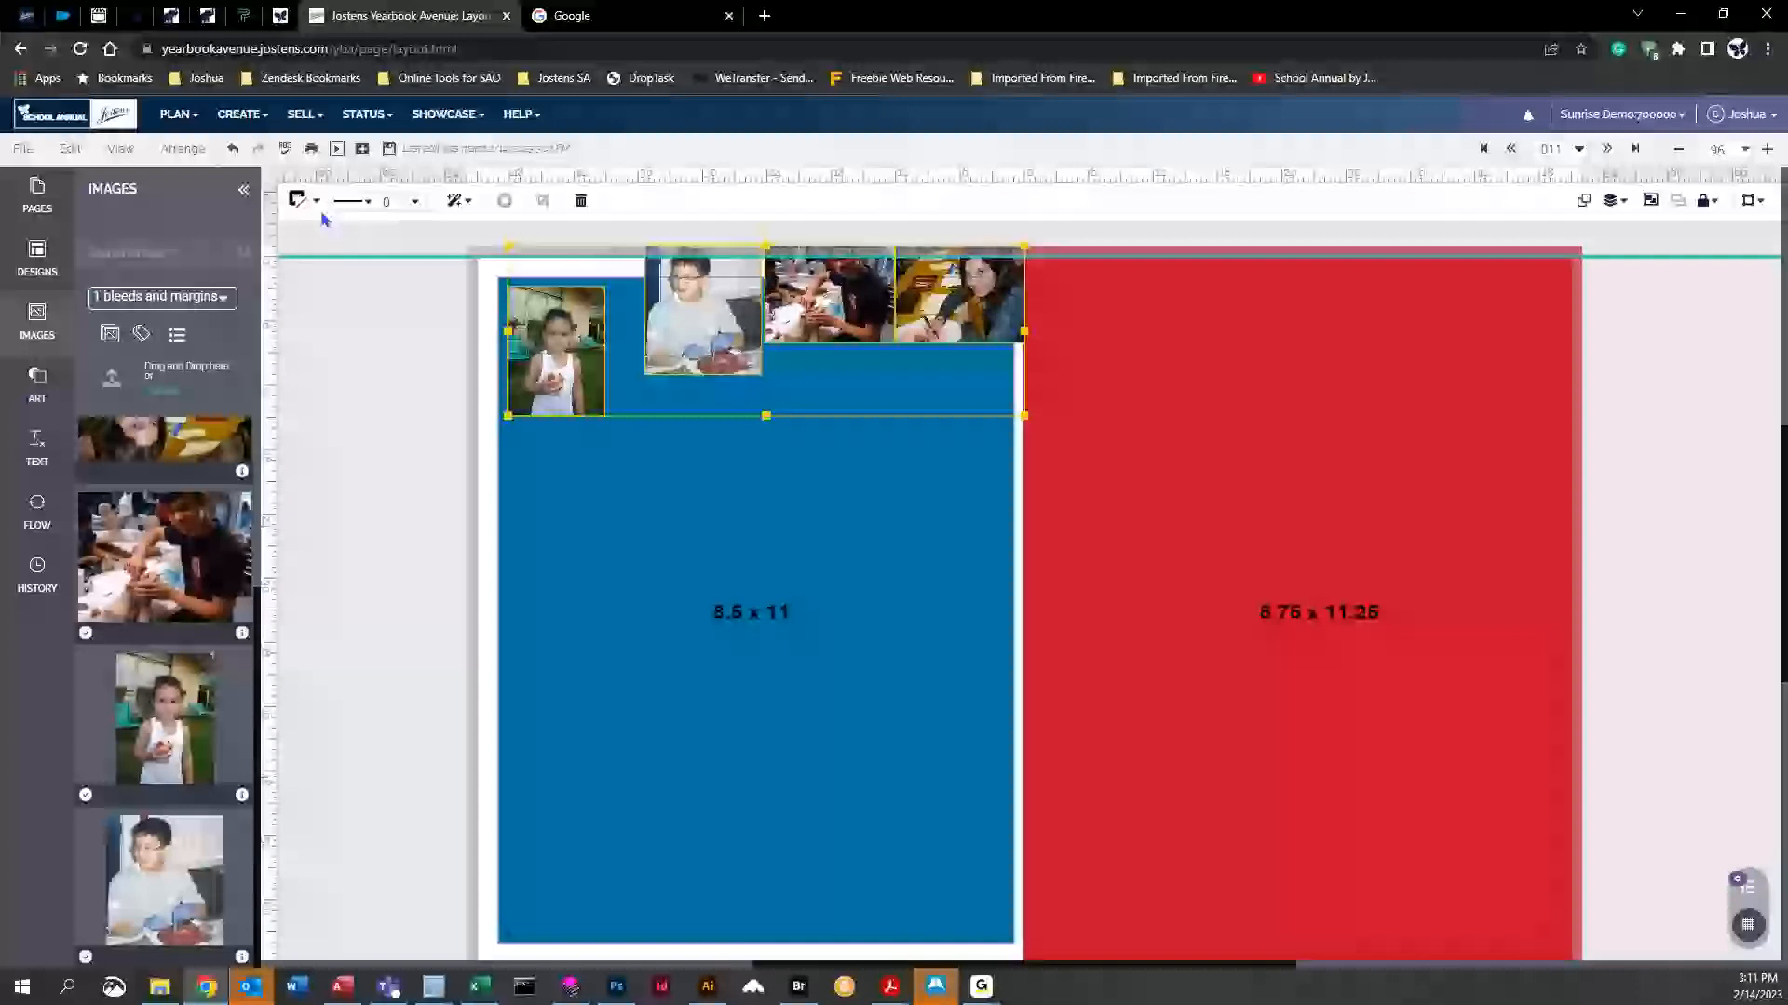
left_click(183, 148)
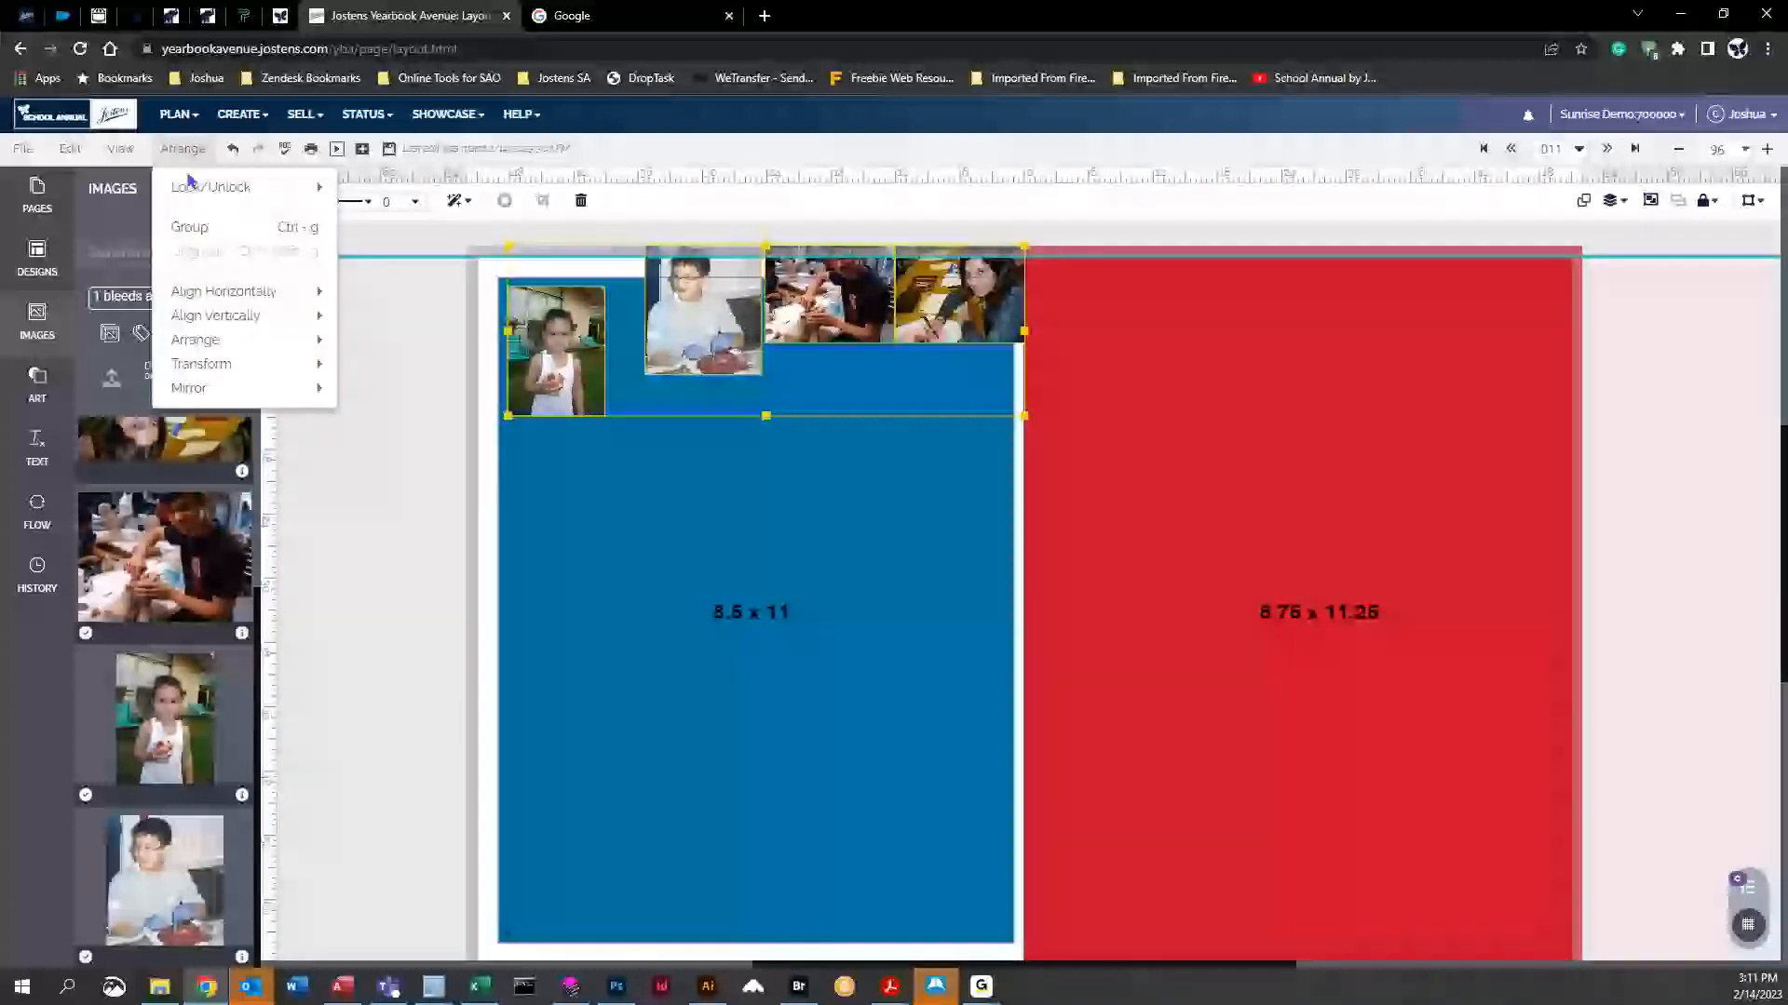
left_click(204, 230)
Move the photo group inside the blue background against its upper edge, and ungroup it
left_click_drag(717, 322, 756, 360)
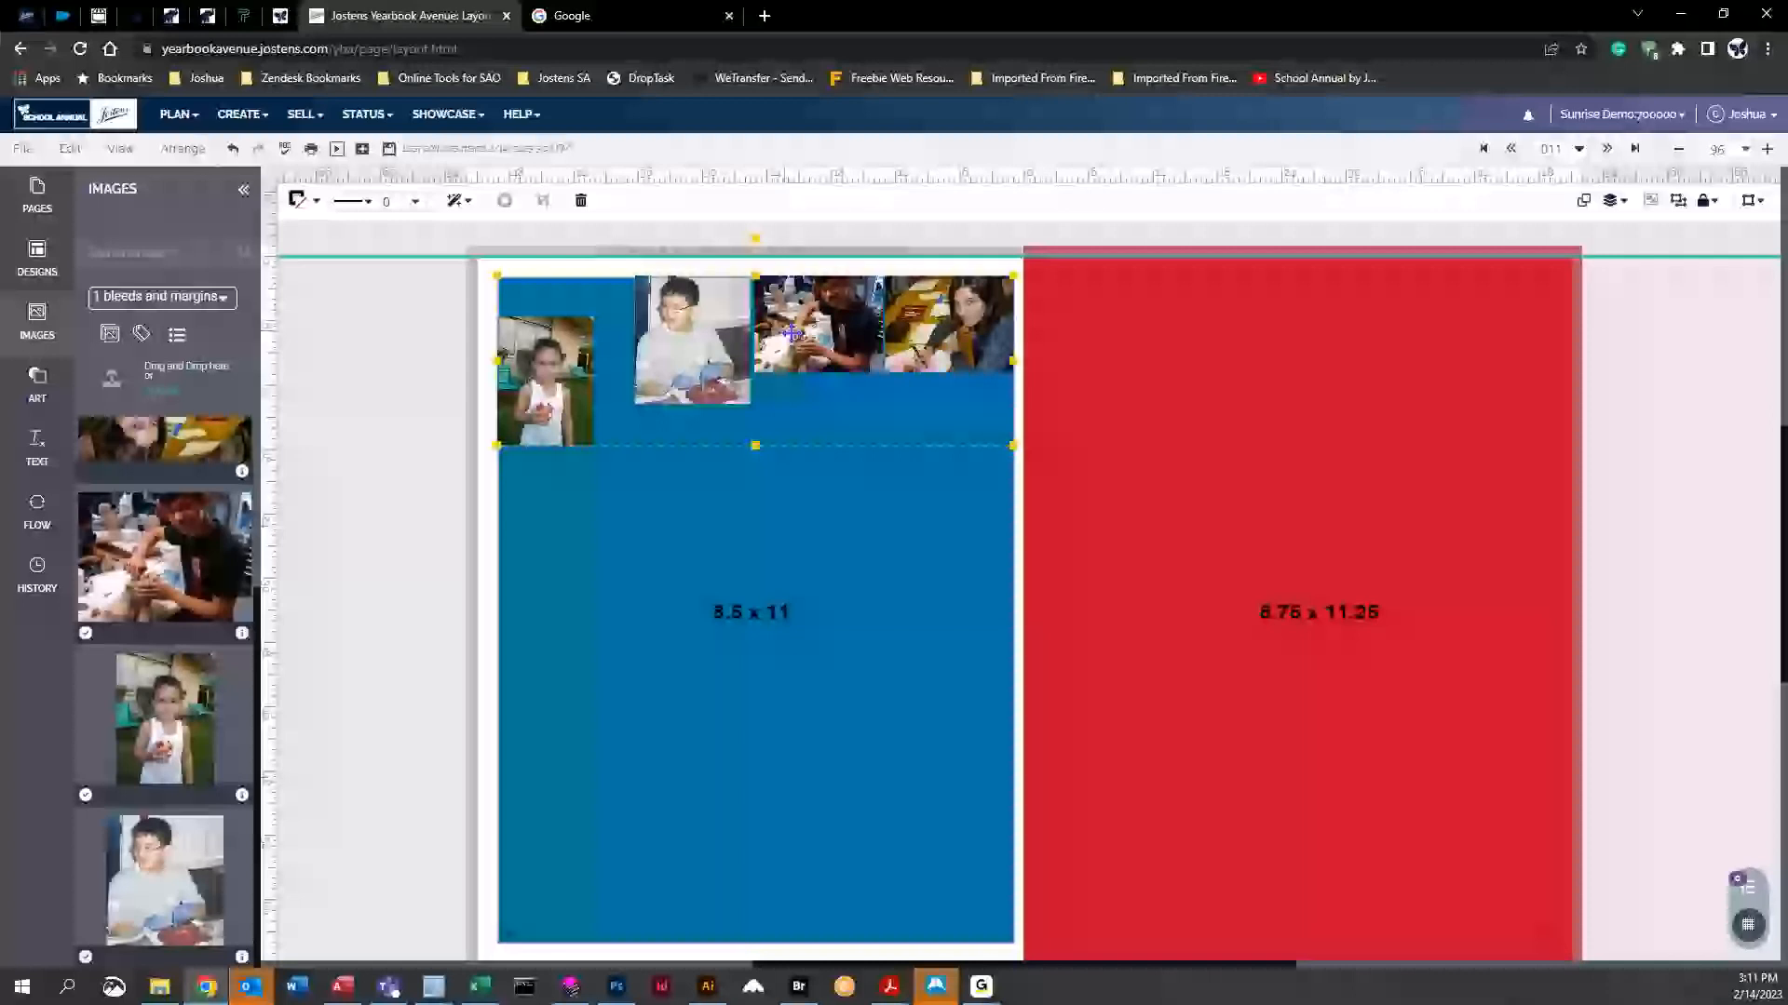
left_click(182, 148)
mouse_move(217, 198)
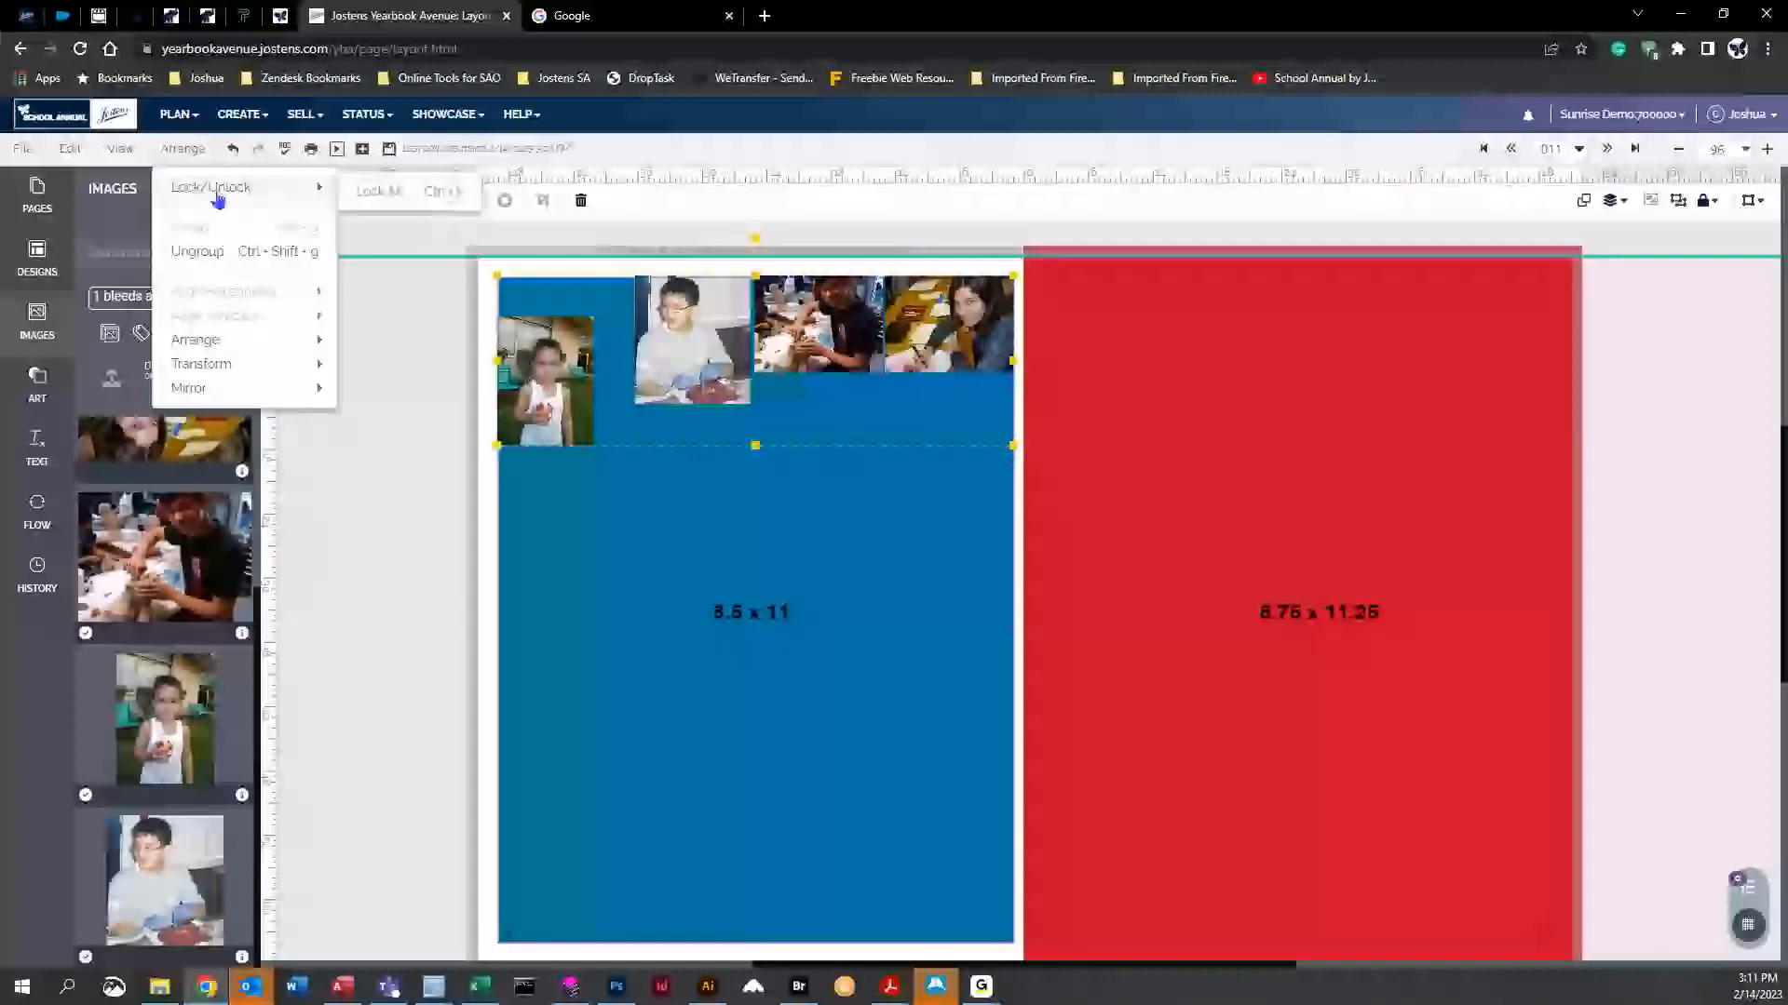
left_click(214, 251)
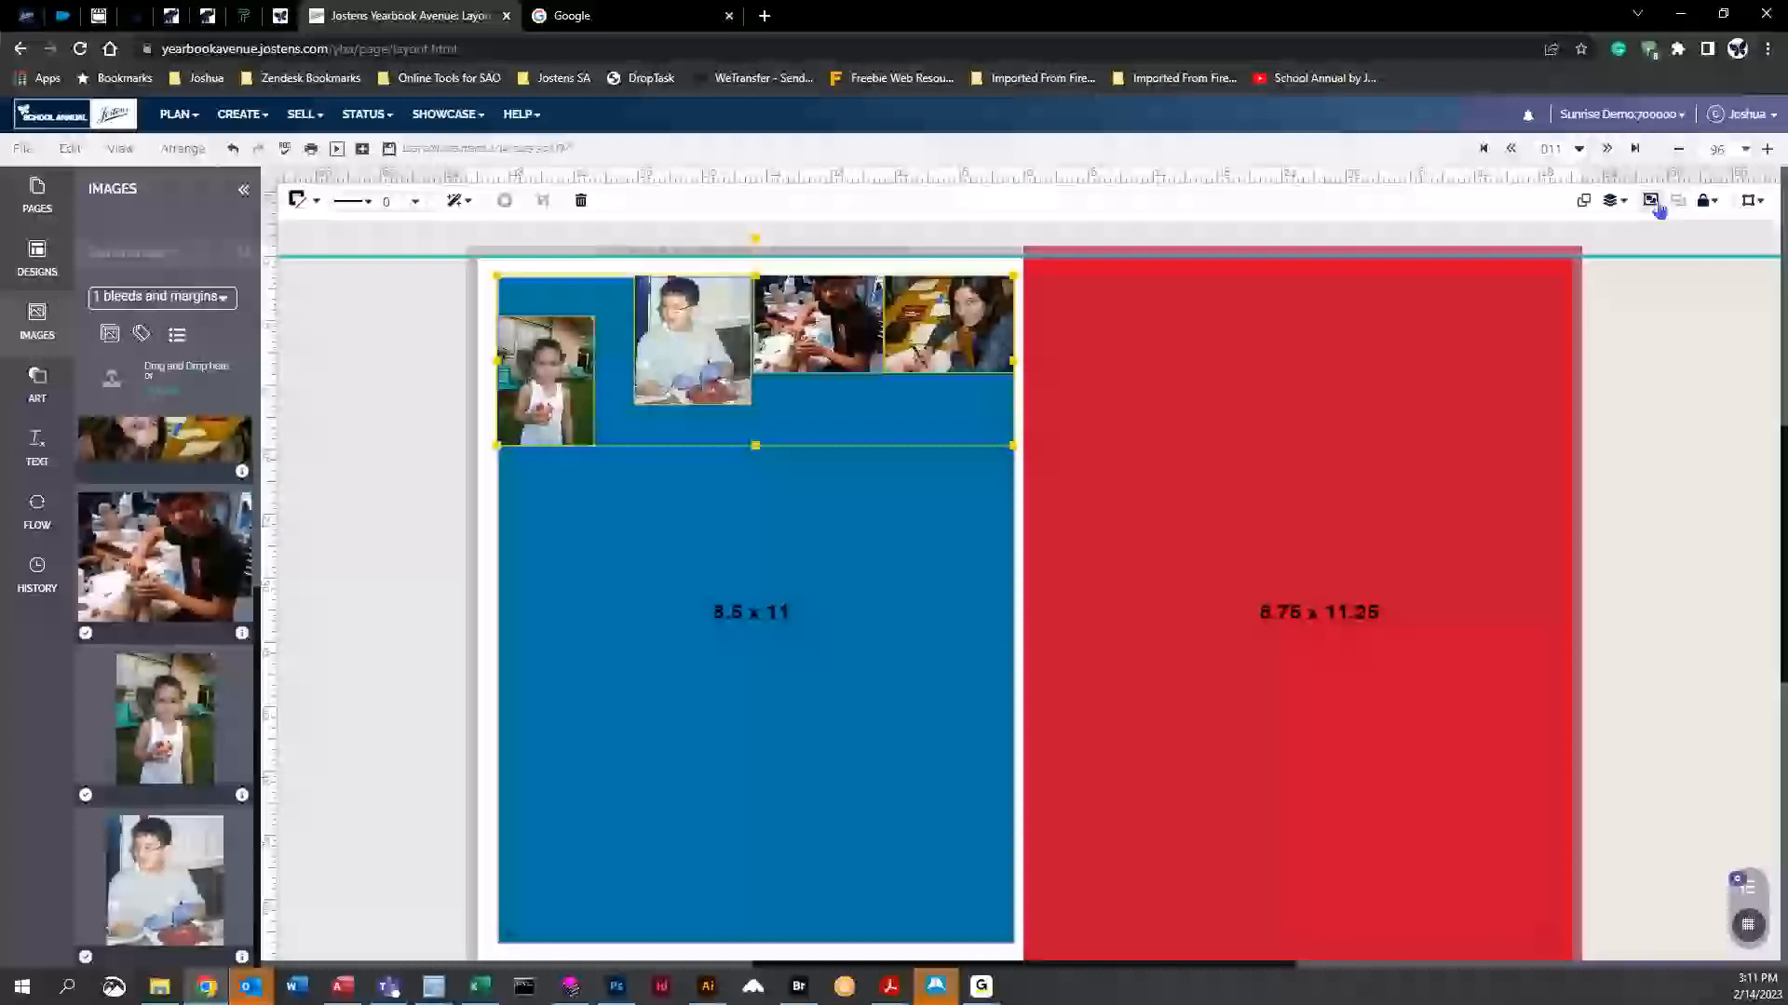
Try aligning the four photos horizontally to their center and undo the alignment
left_click(183, 148)
mouse_move(229, 316)
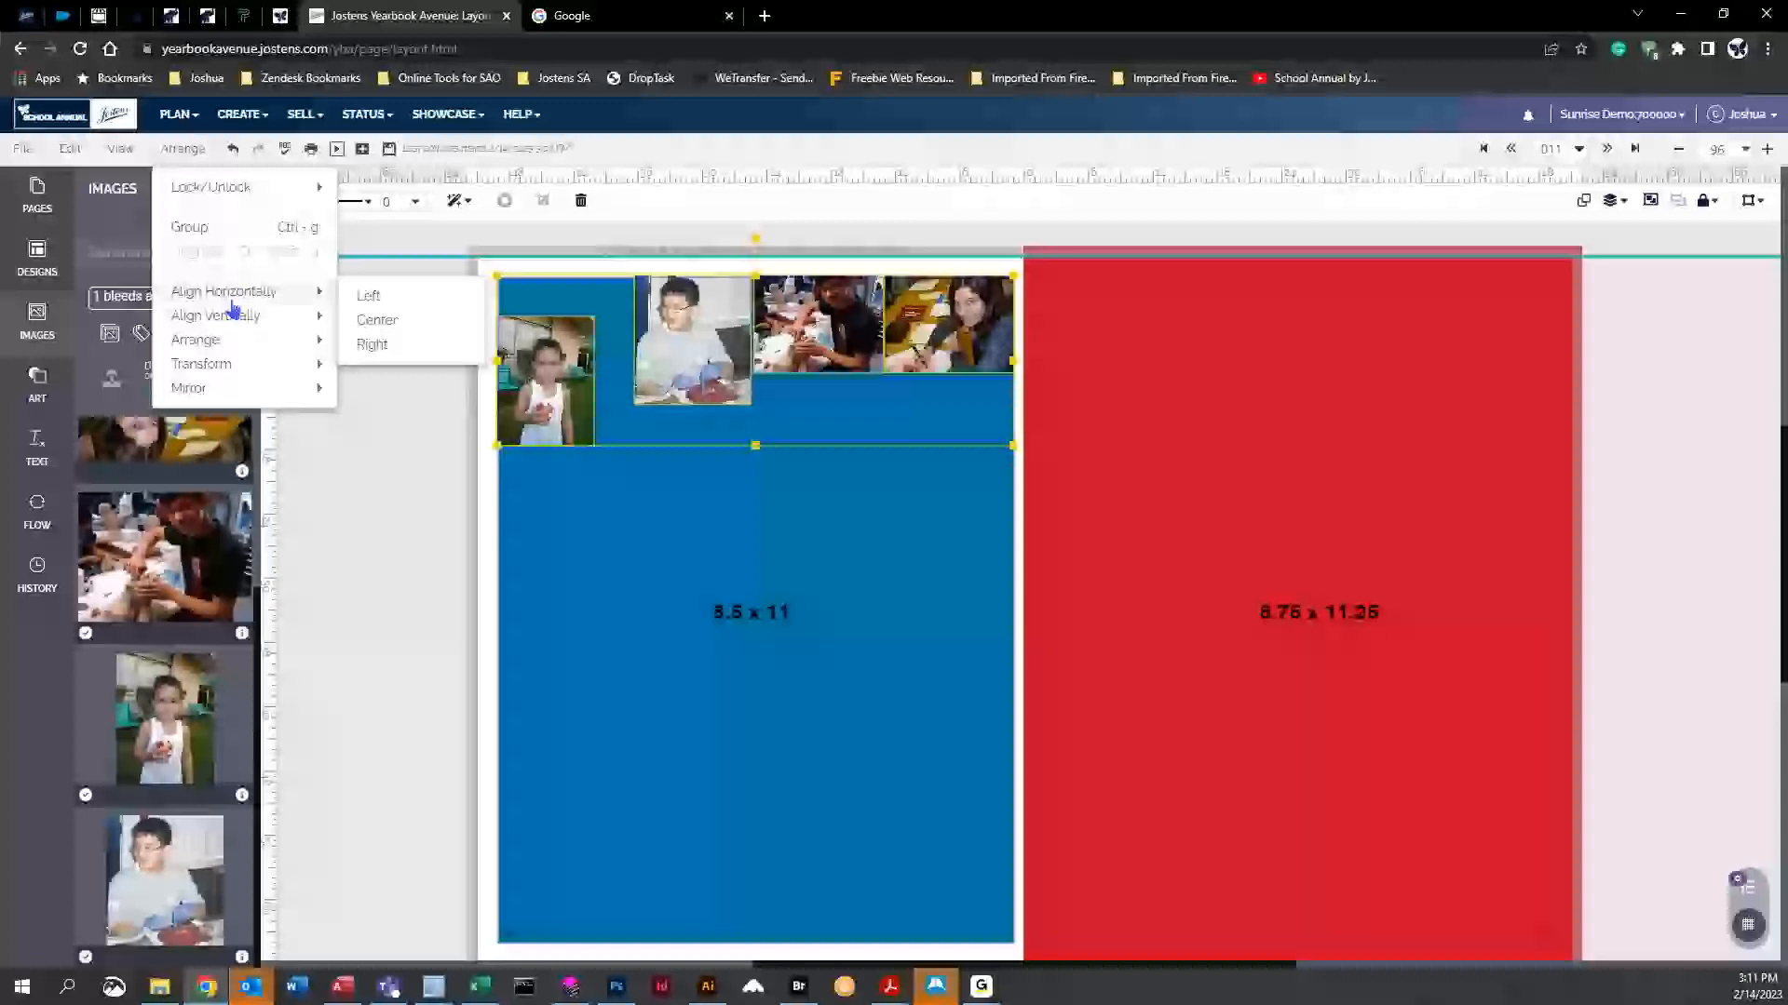
left_click(397, 326)
left_click(232, 149)
Align the four photos vertically to their center and flip them horizontally
left_click(190, 153)
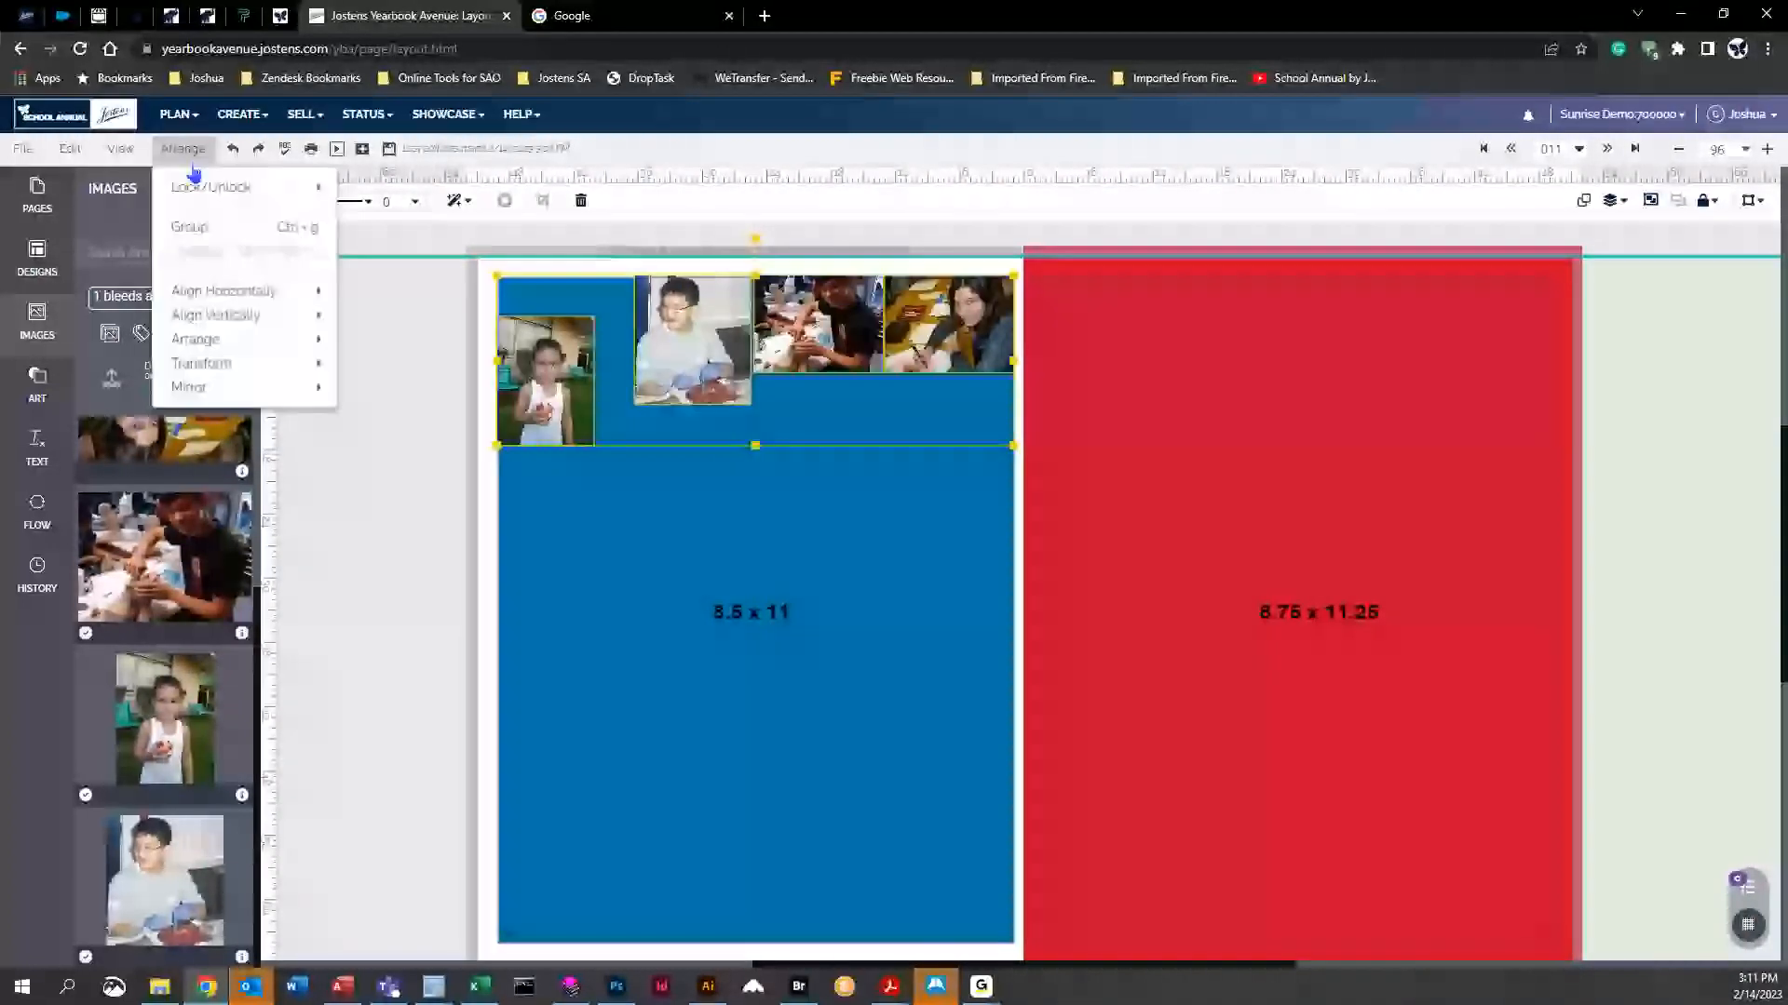
mouse_move(273, 318)
left_click(382, 345)
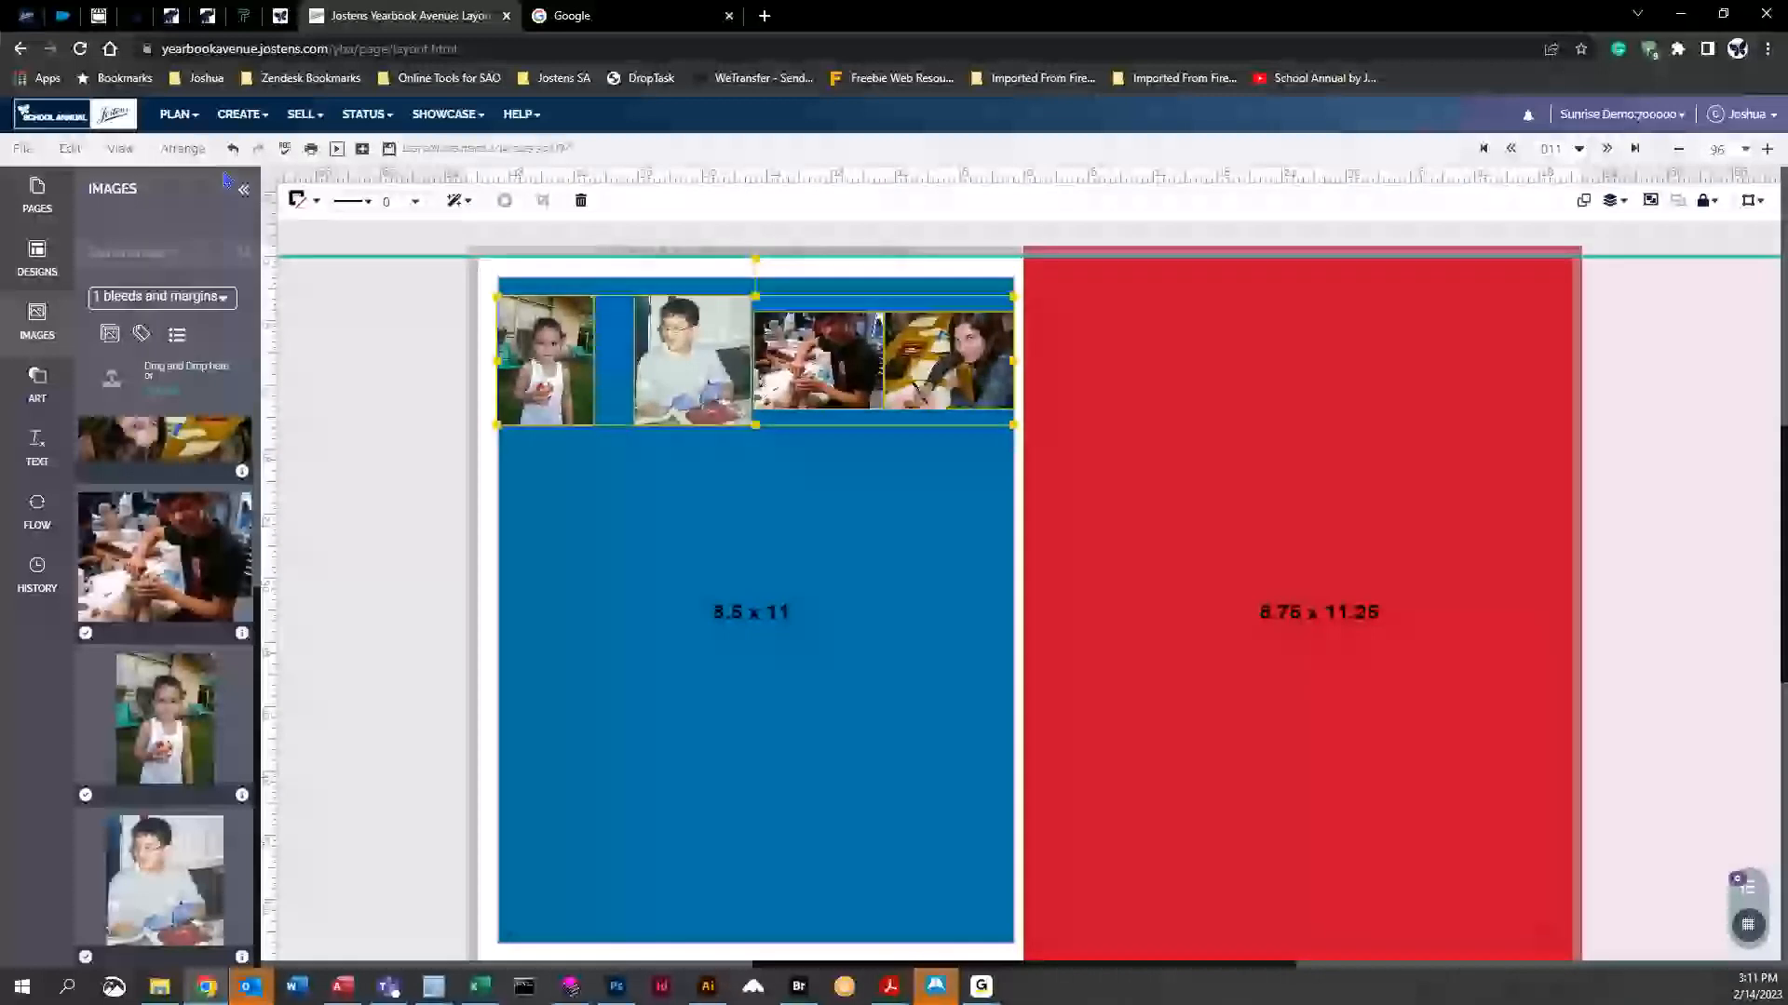
left_click(183, 149)
mouse_move(232, 341)
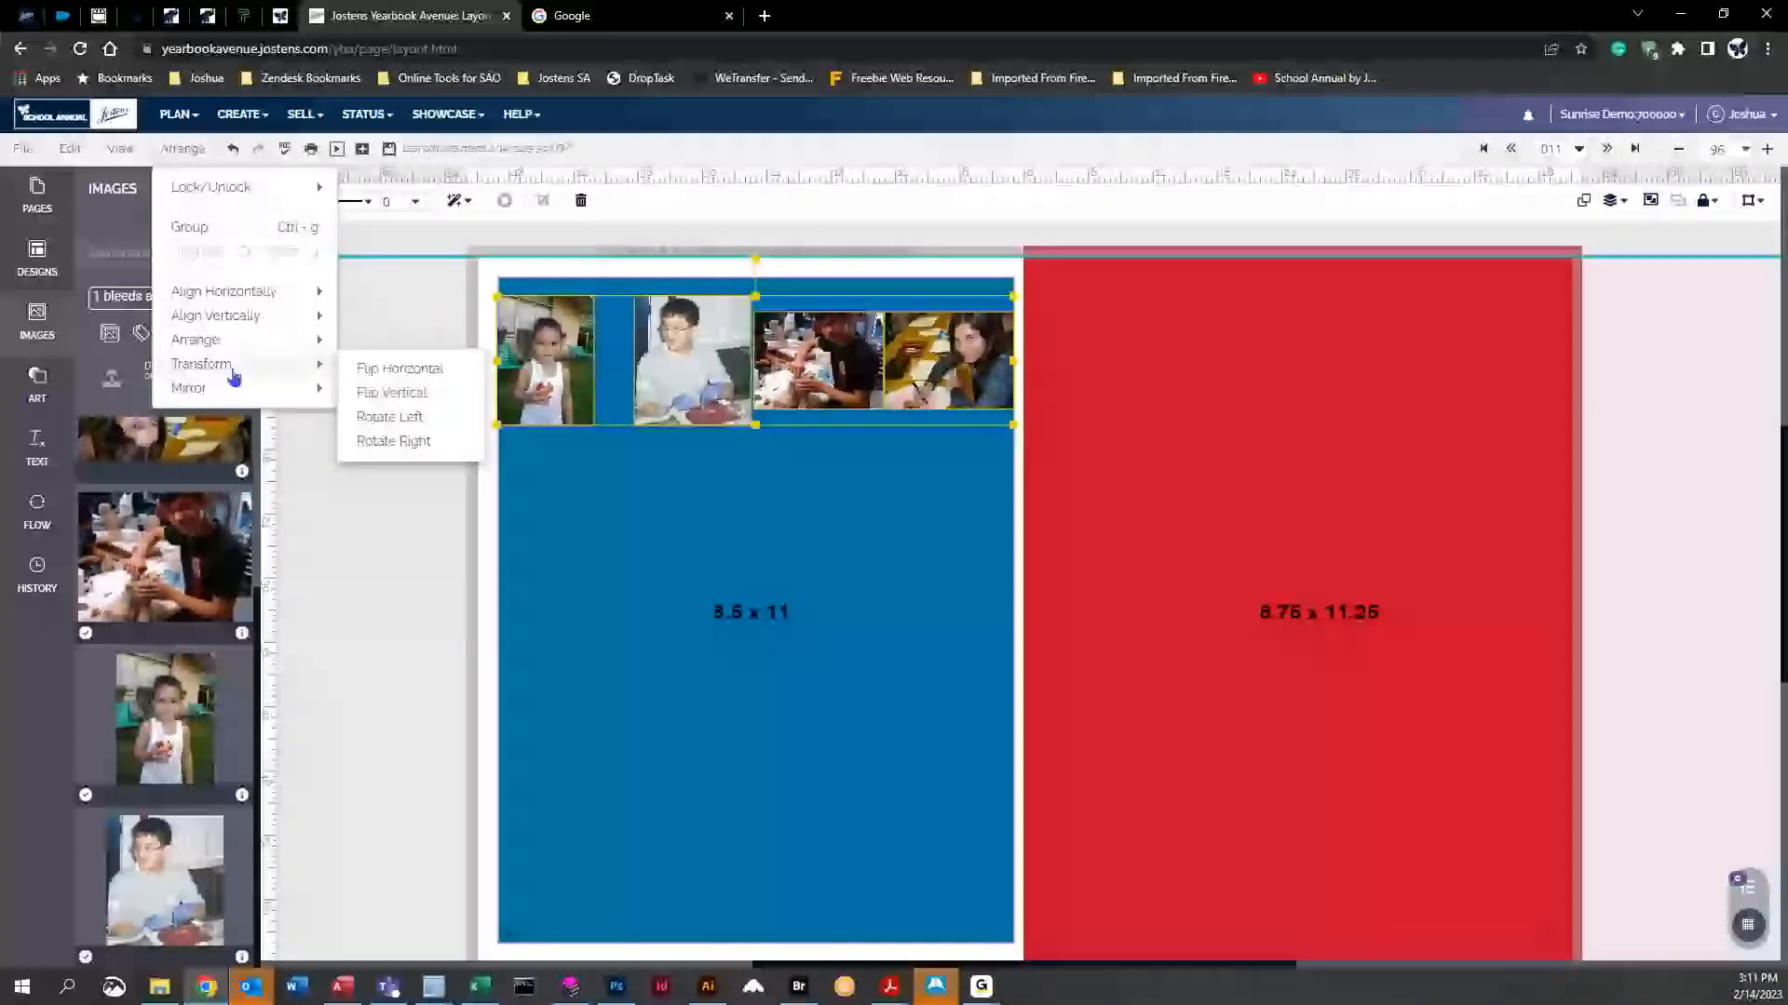
left_click(389, 372)
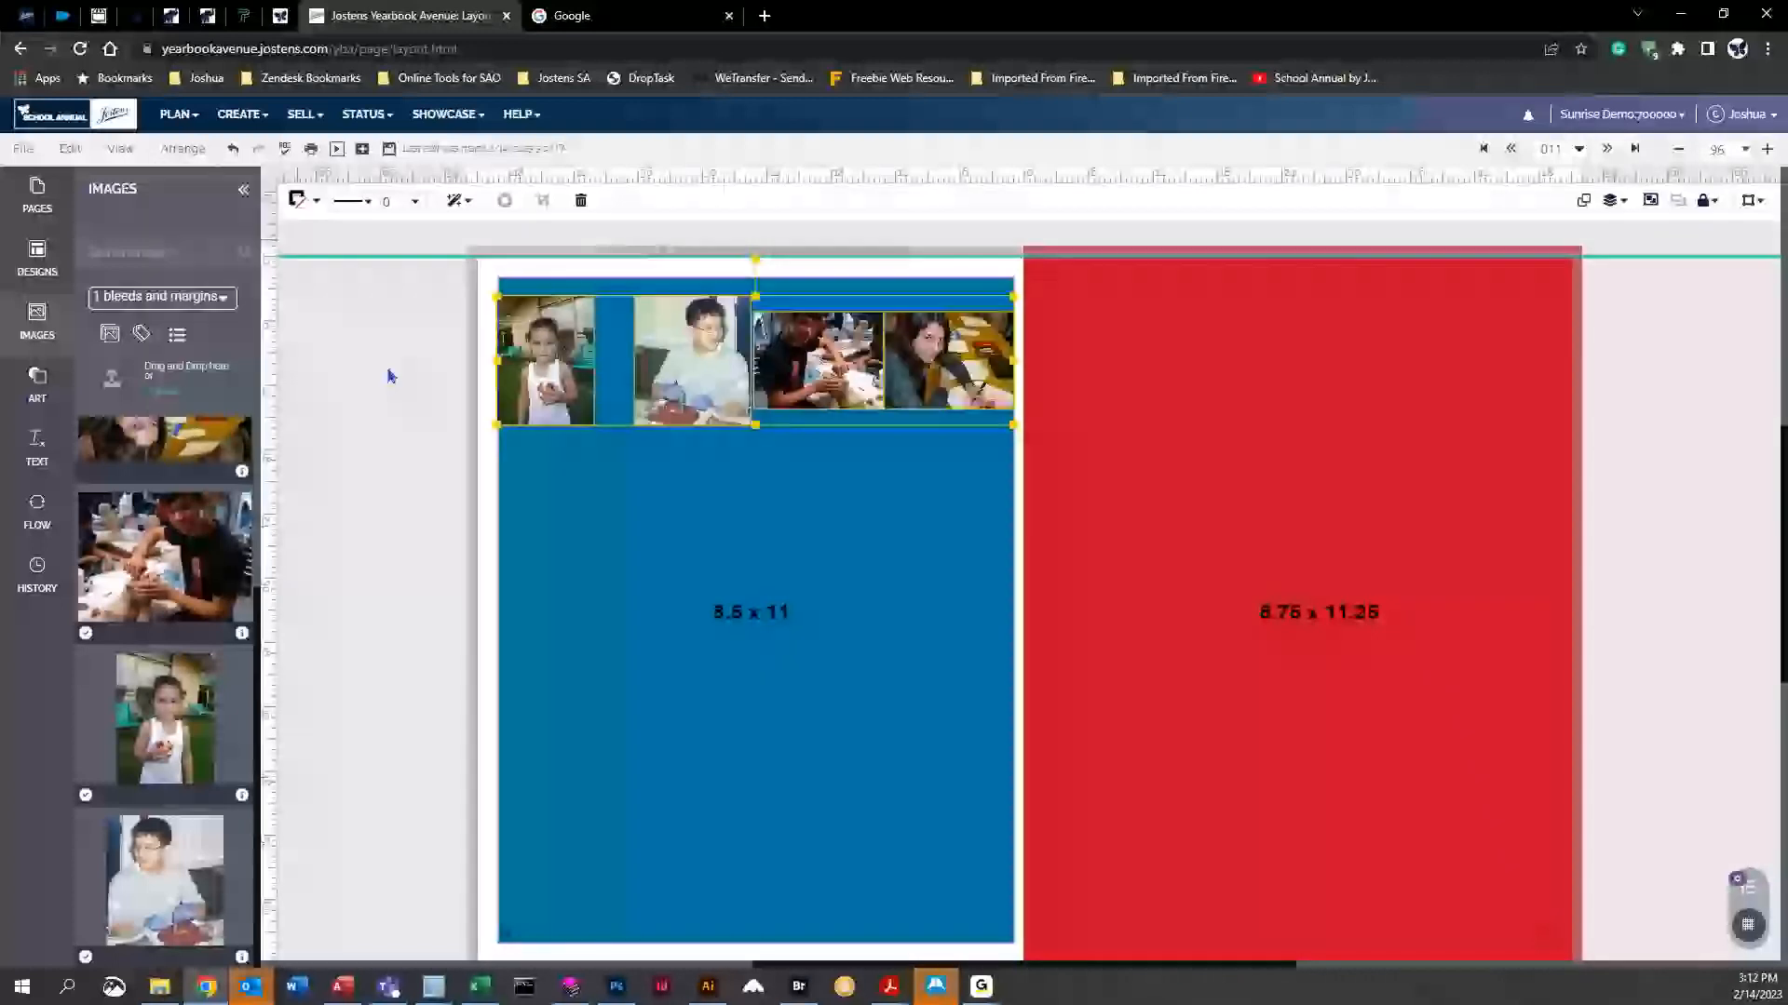
Review the mirror and locking options and the arrangement, flip/rotate and object alignment tools for the four photos
left_click(183, 149)
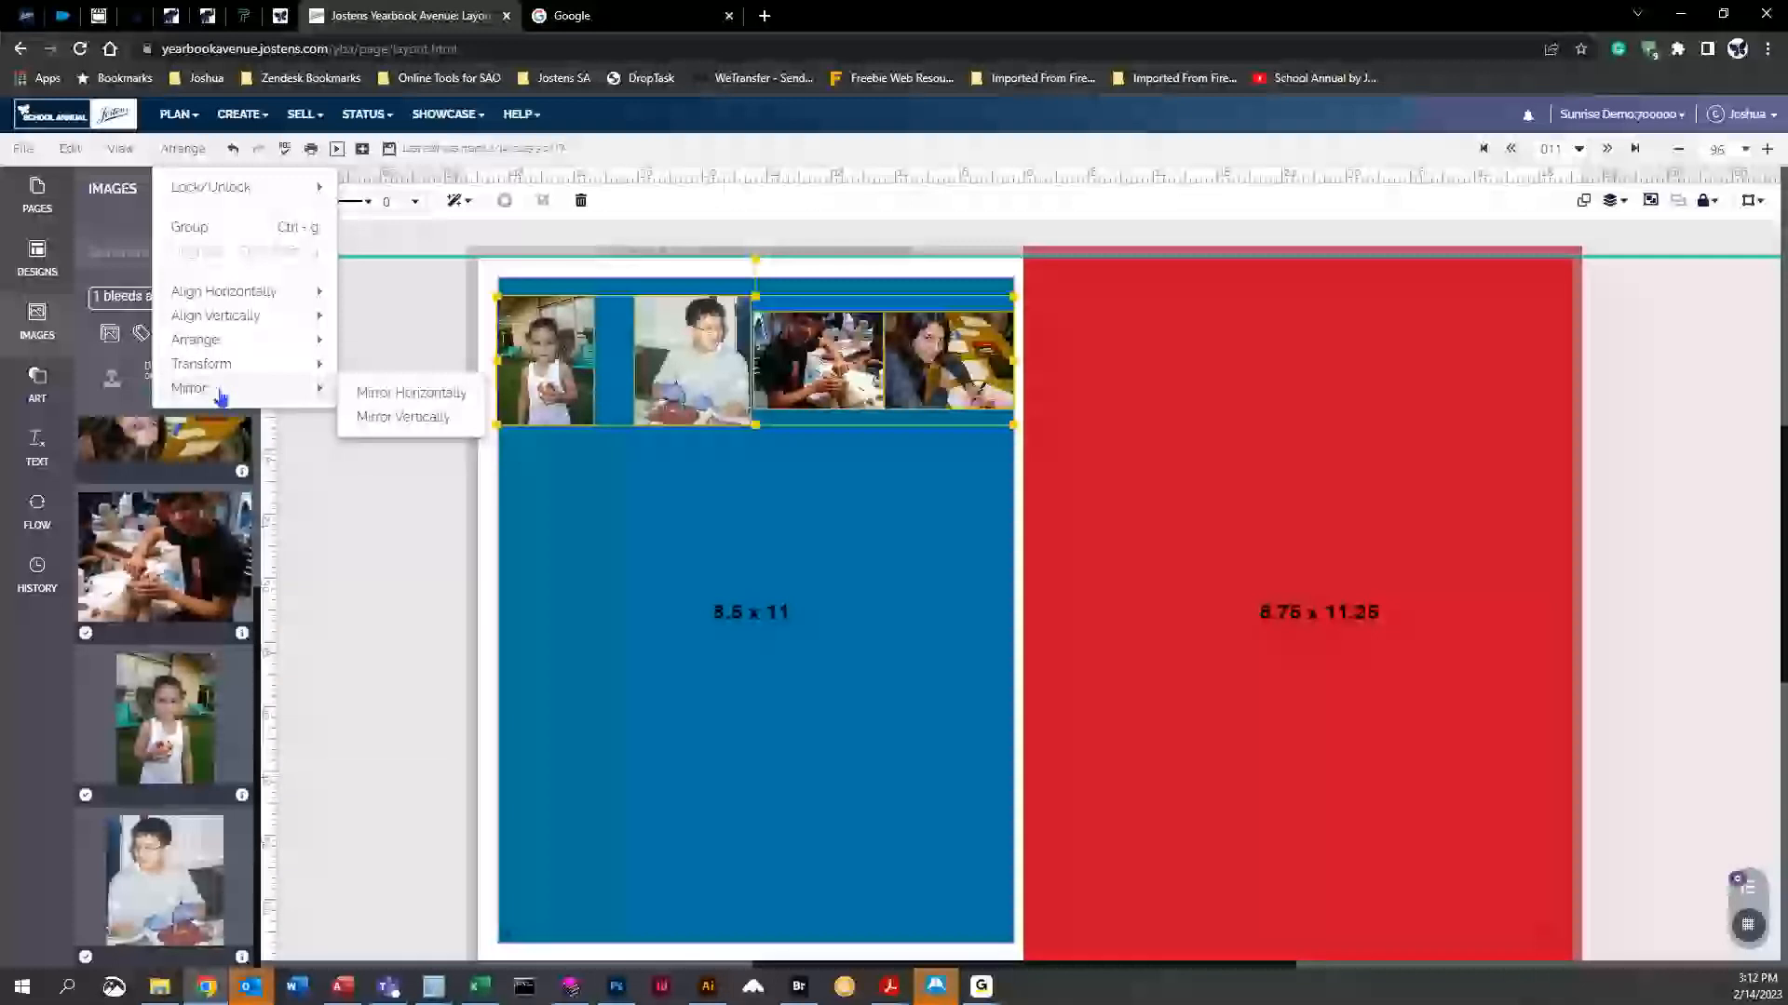
mouse_move(221, 318)
mouse_move(225, 186)
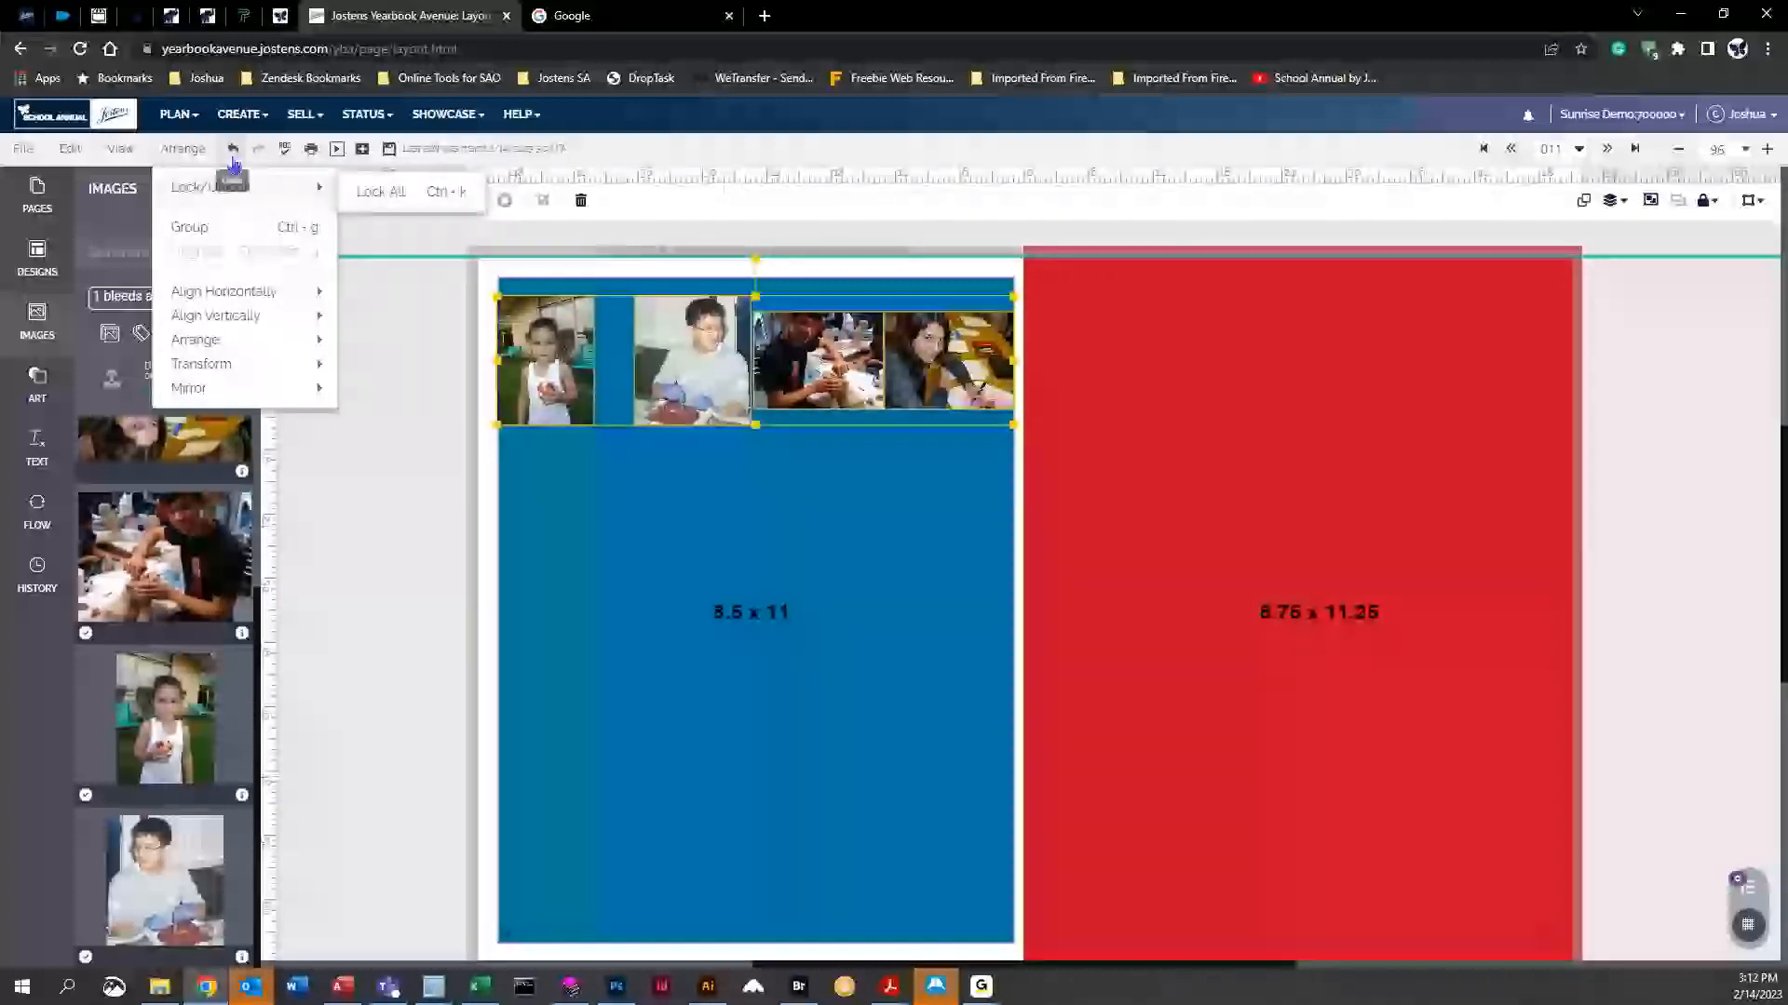
left_click(1618, 201)
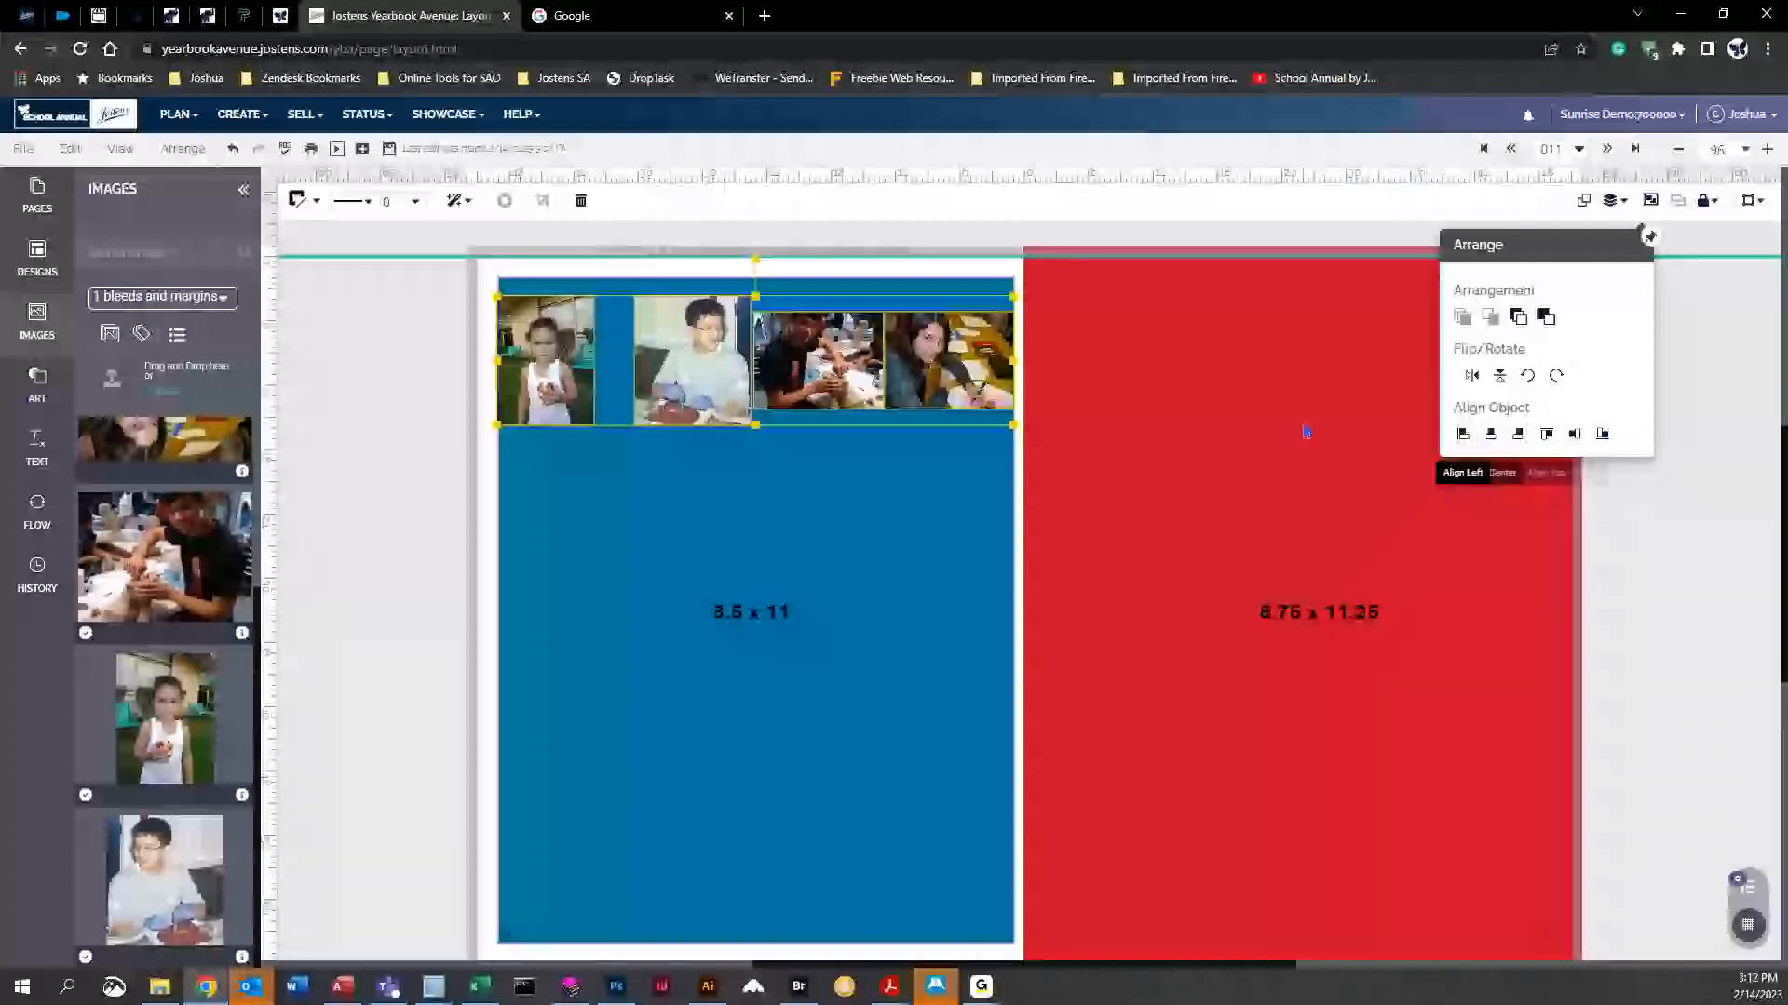
left_click(422, 347)
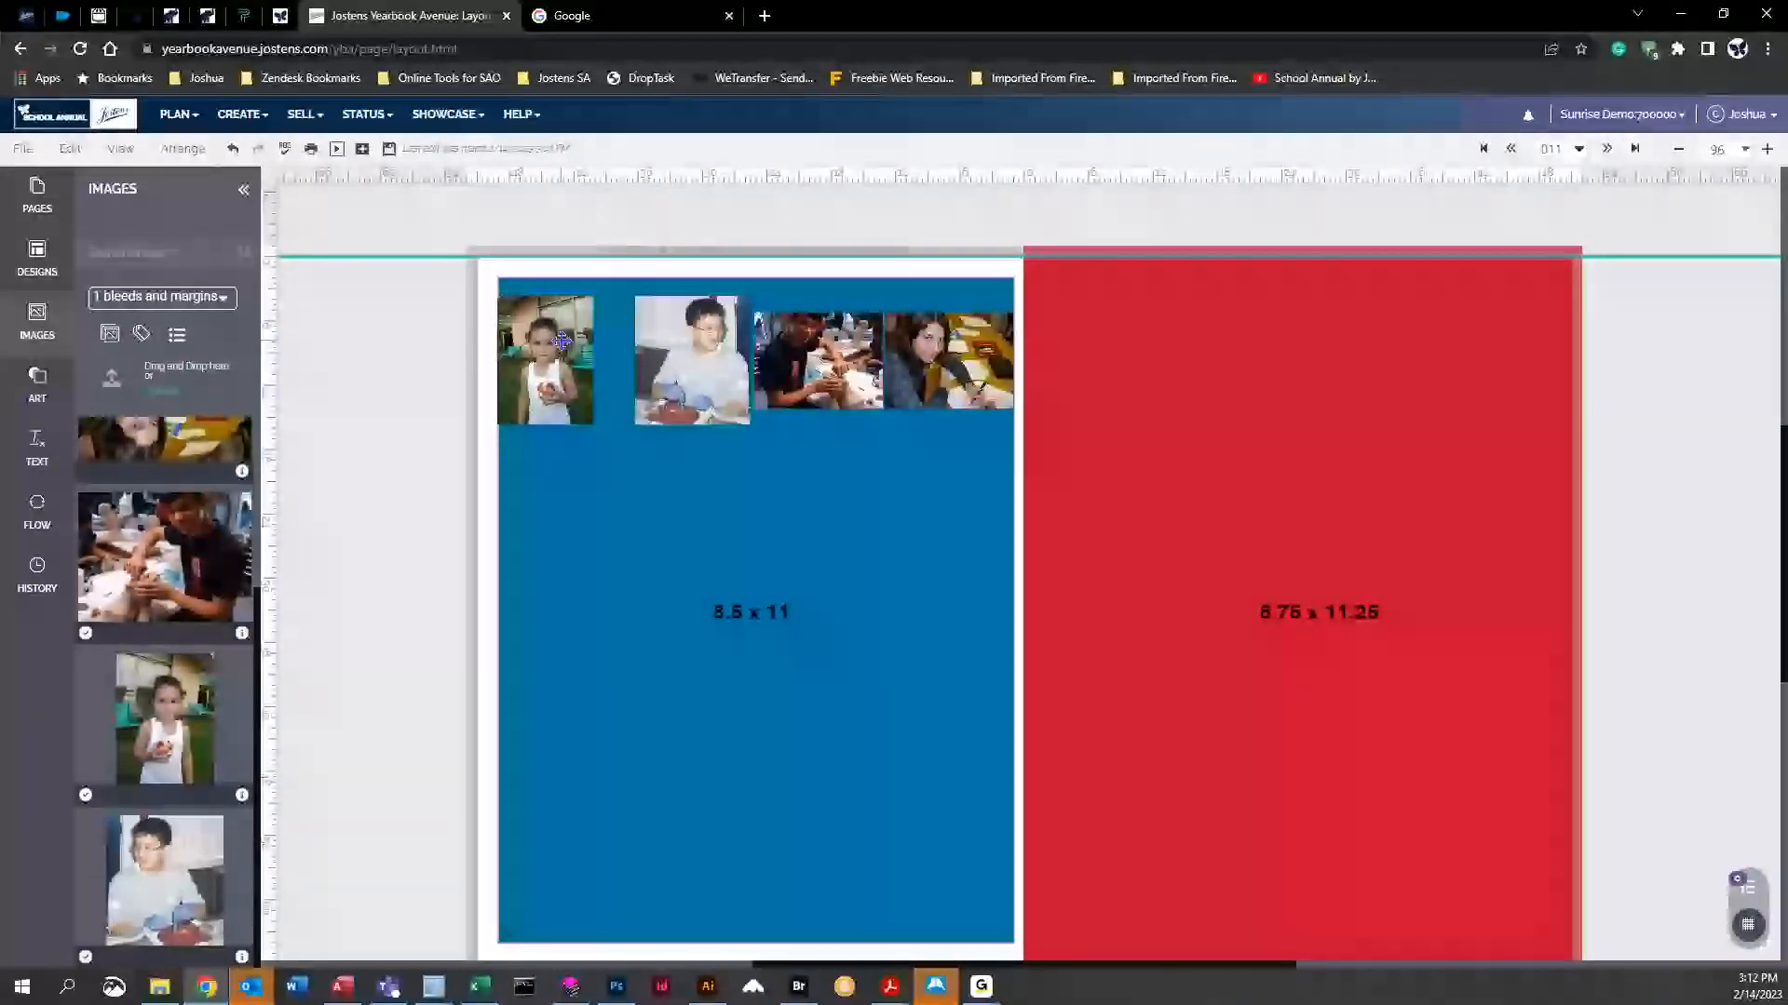
Save the layout changes, generate a PDF preview of the spread and close it
left_click(561, 341)
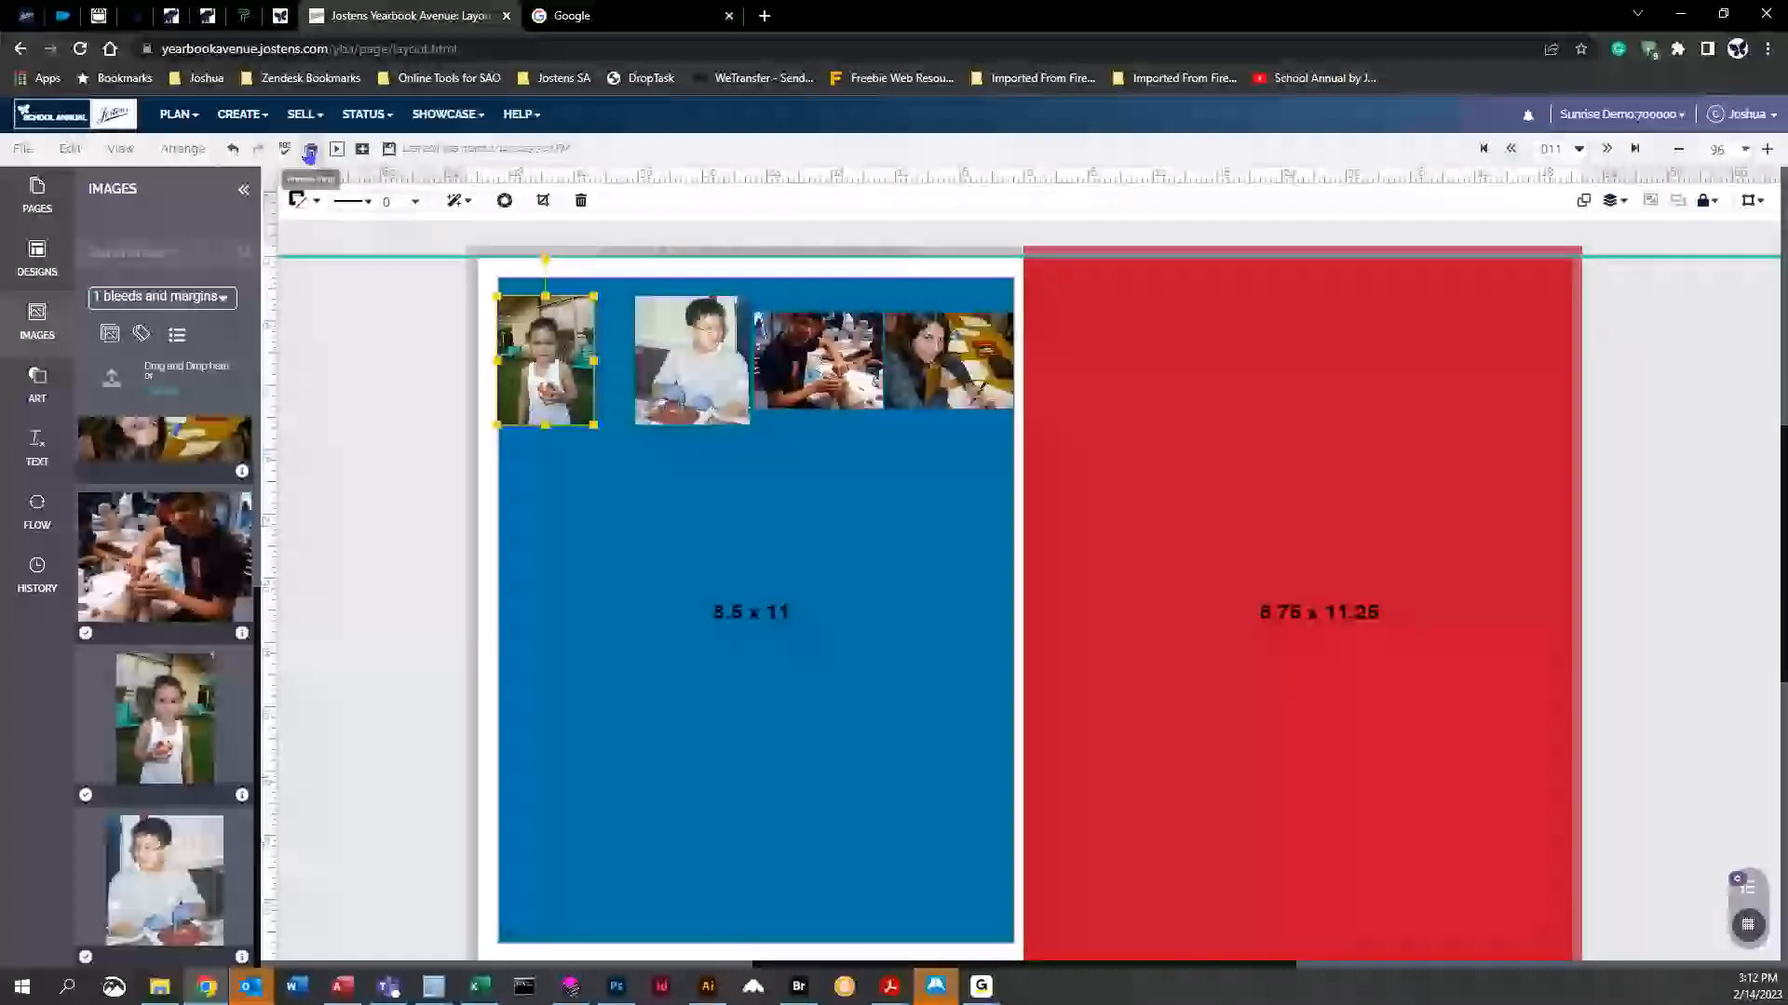
left_click(313, 151)
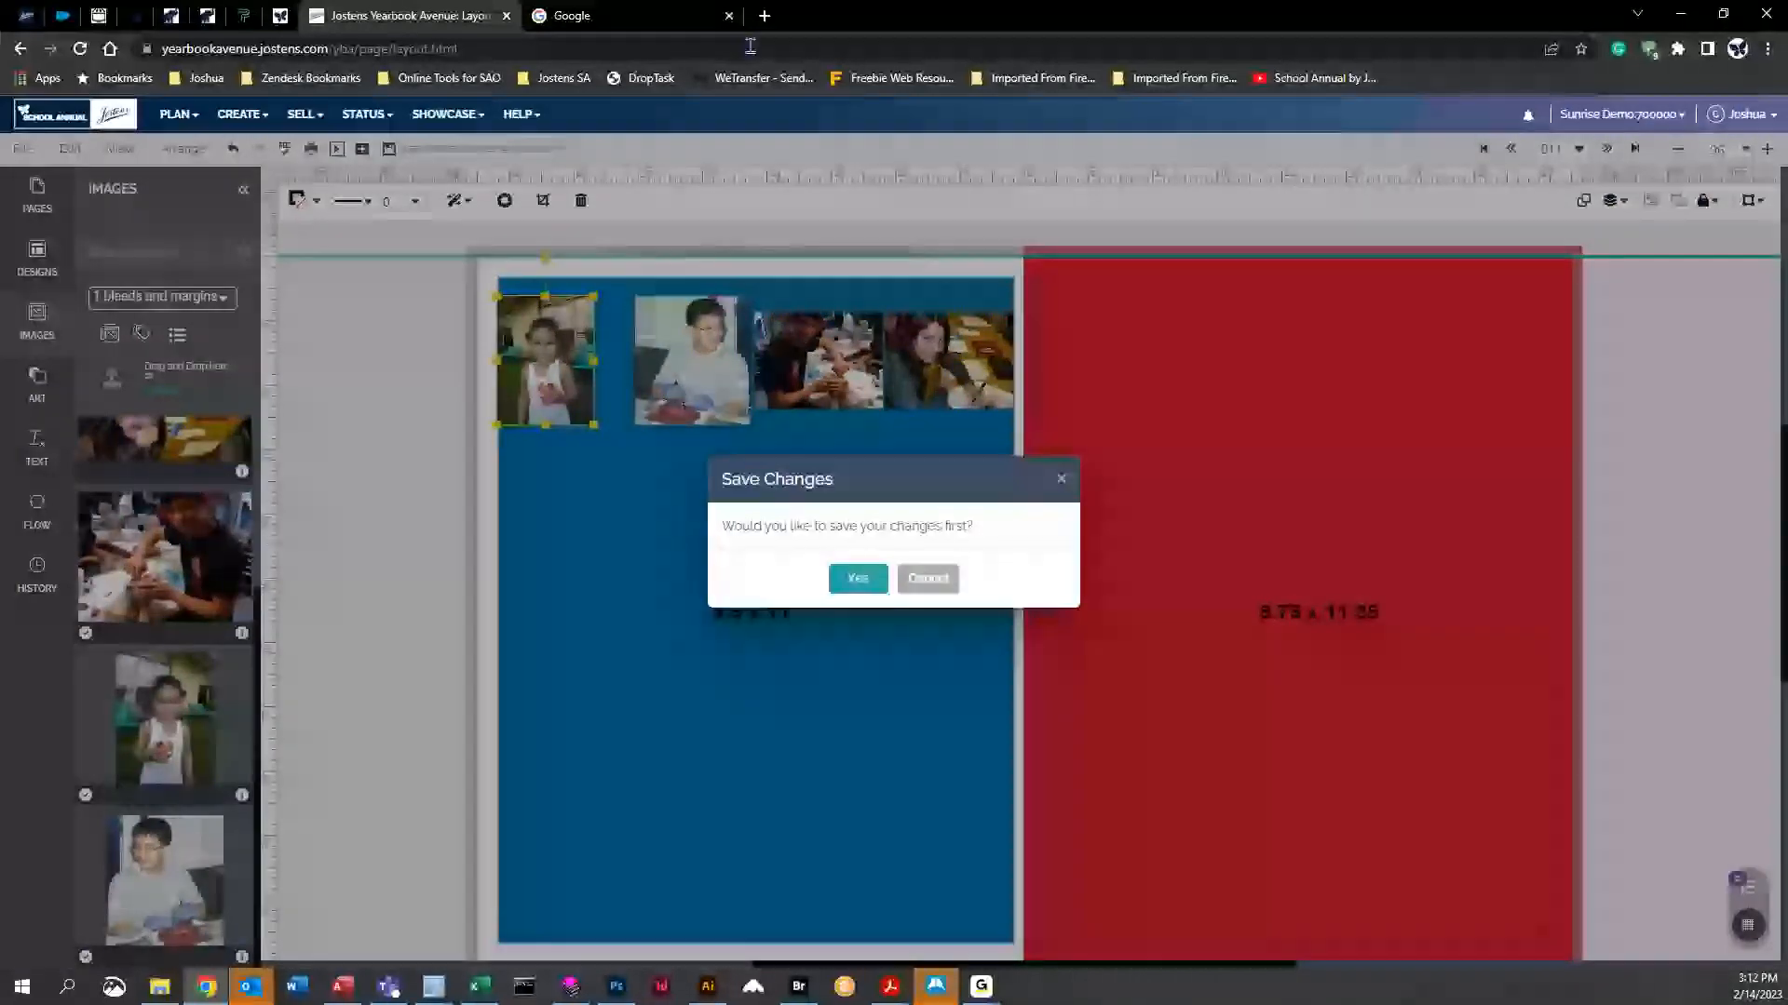
key("Return")
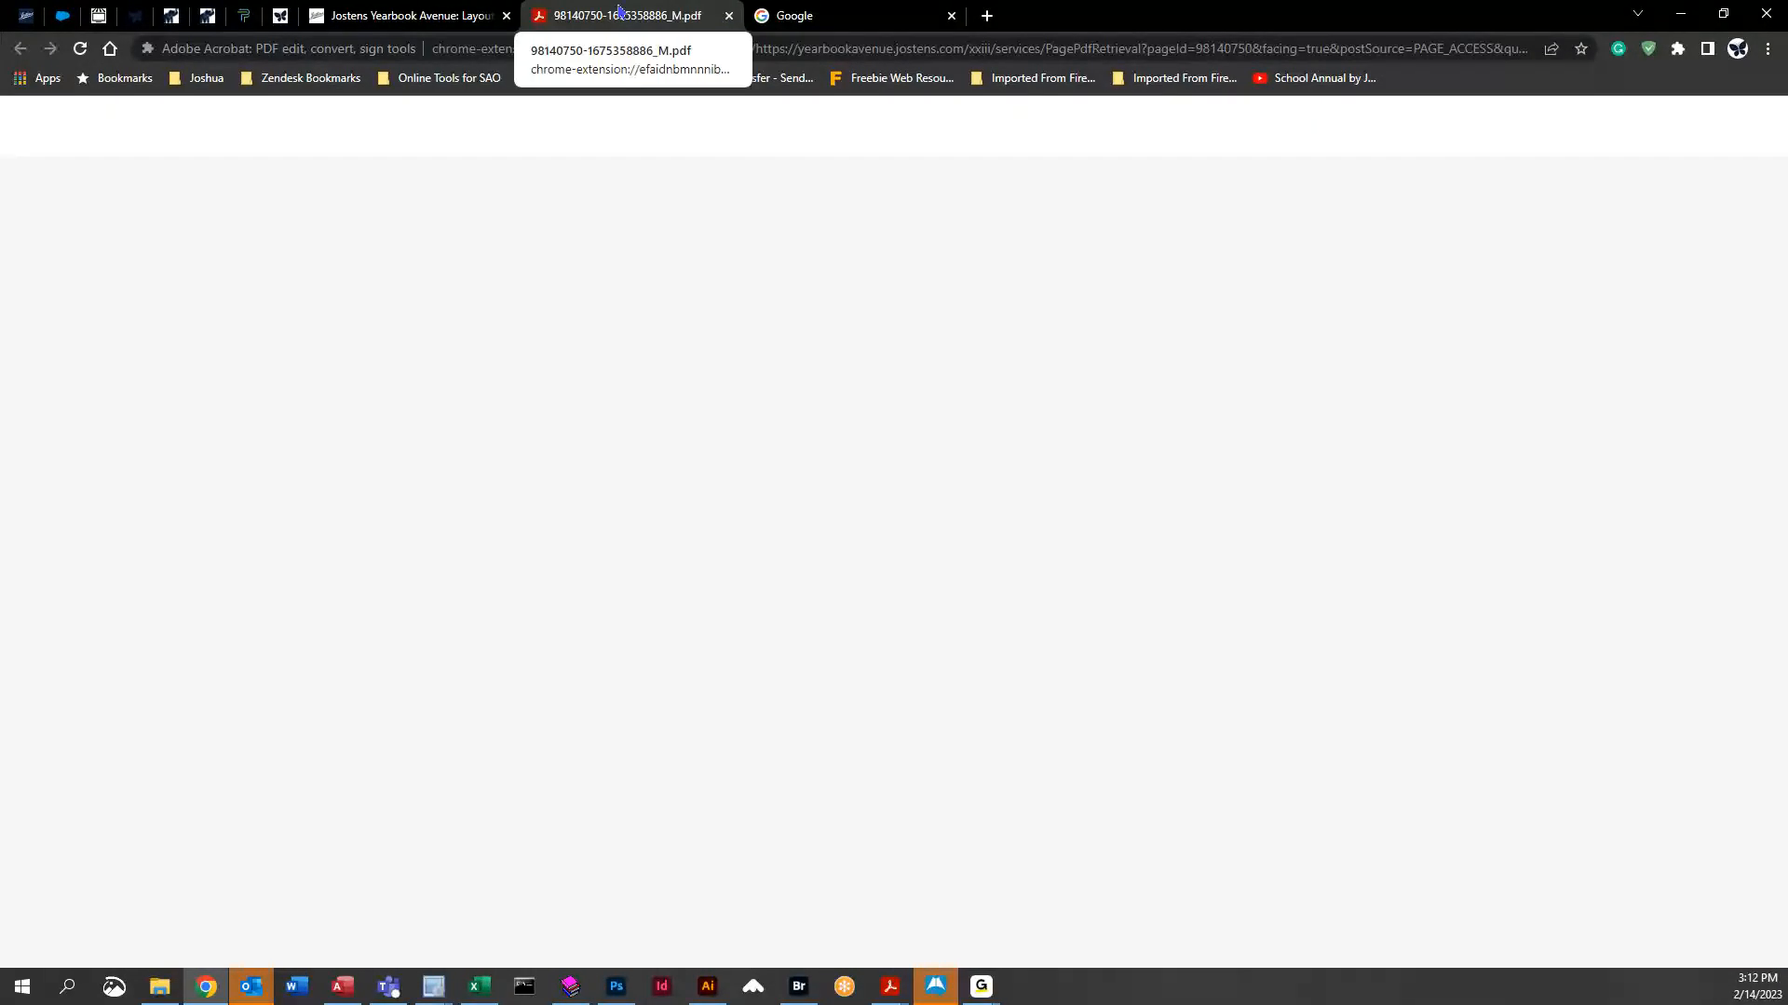
key("ctrl+w")
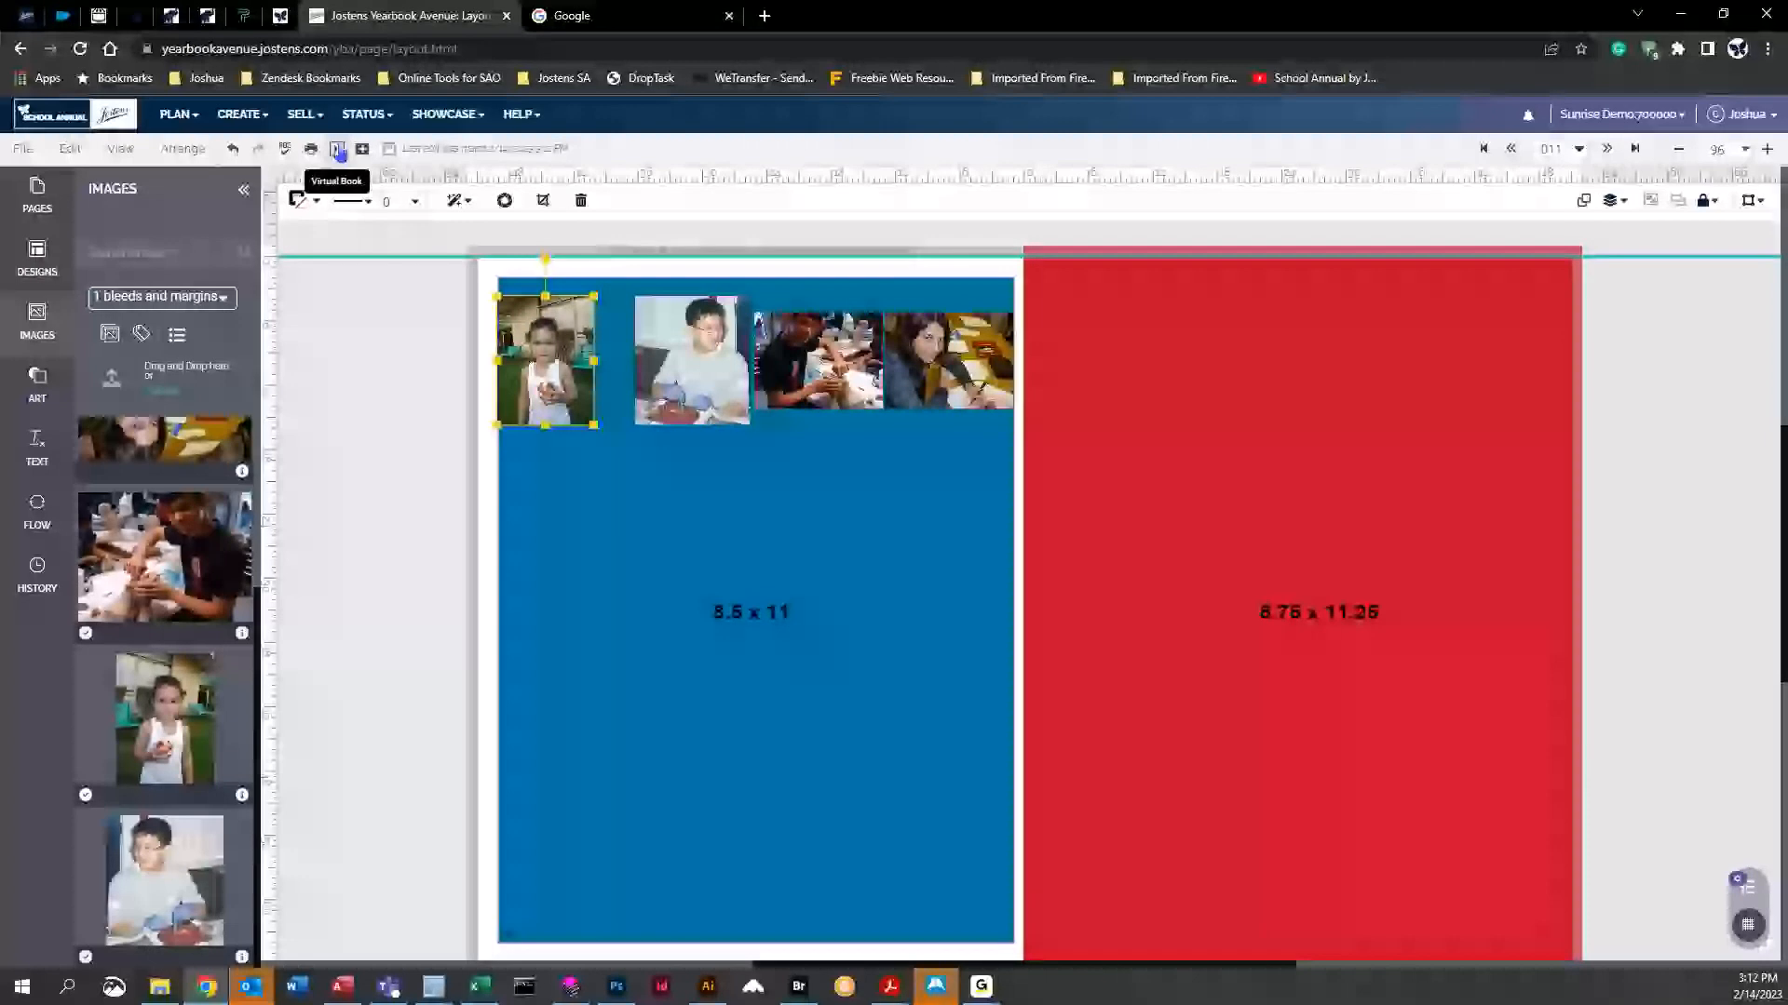
Open the virtual book, page forward to spread 004-005 and return to the page layout
left_click(446, 114)
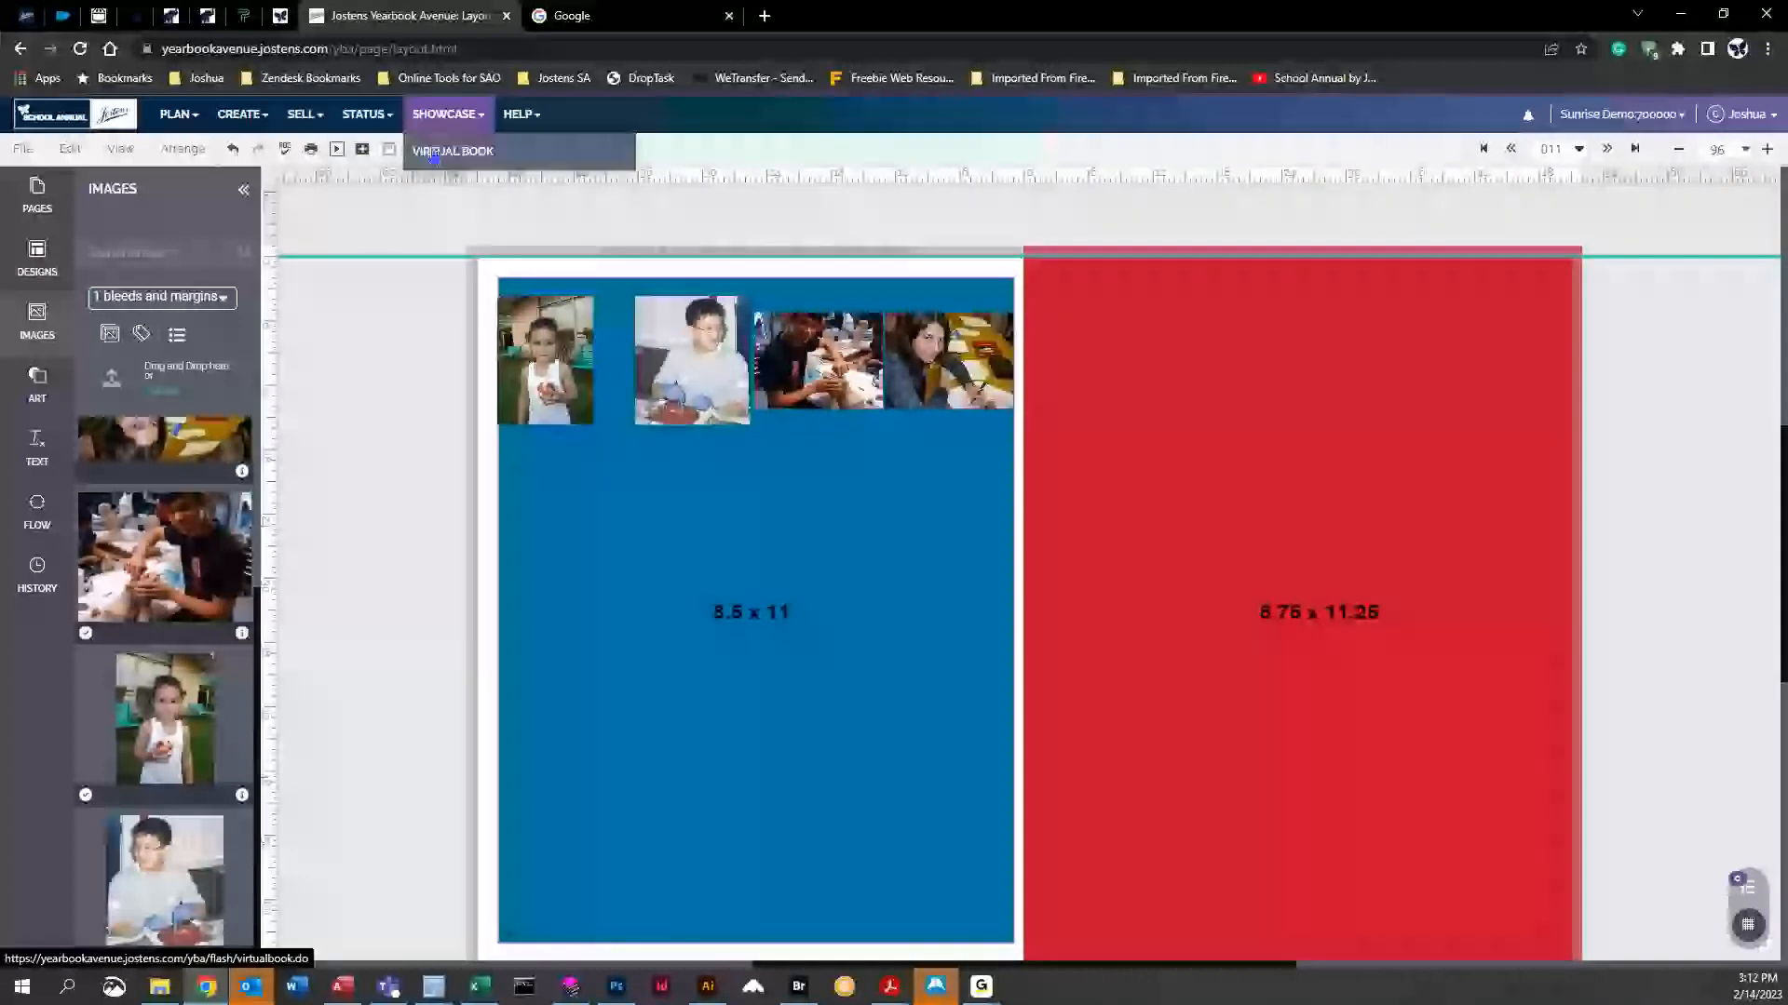
left_click(434, 152)
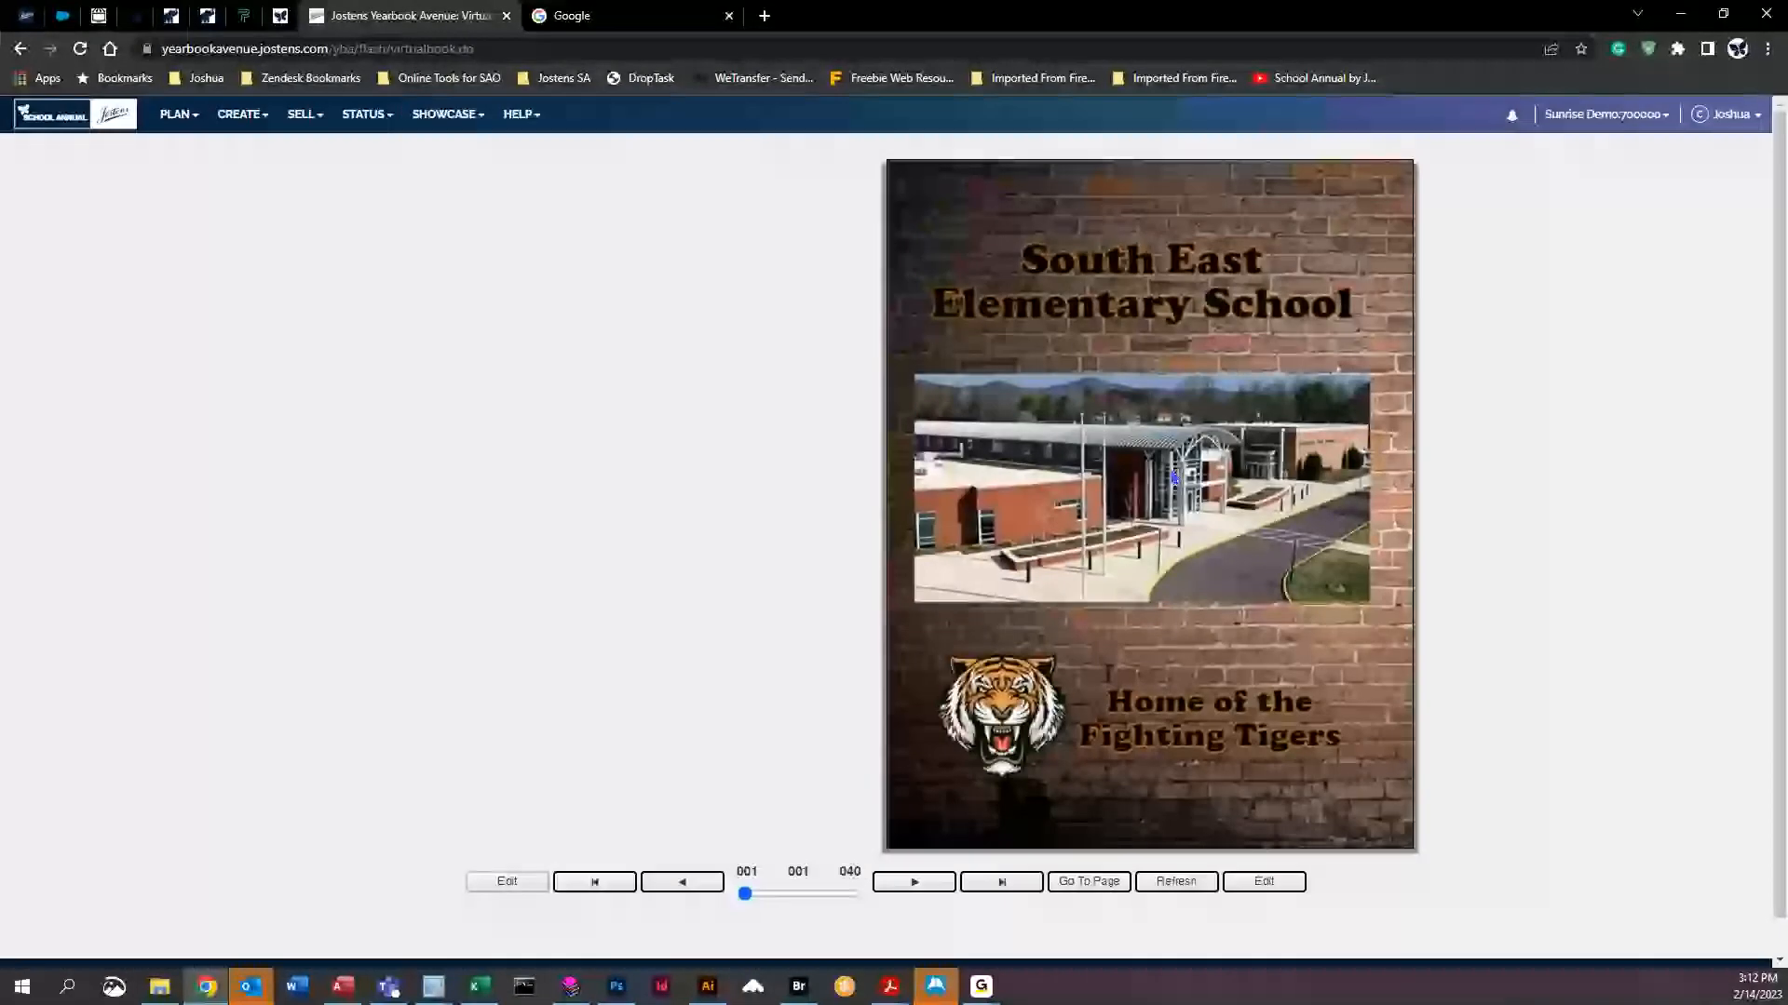
left_click(917, 884)
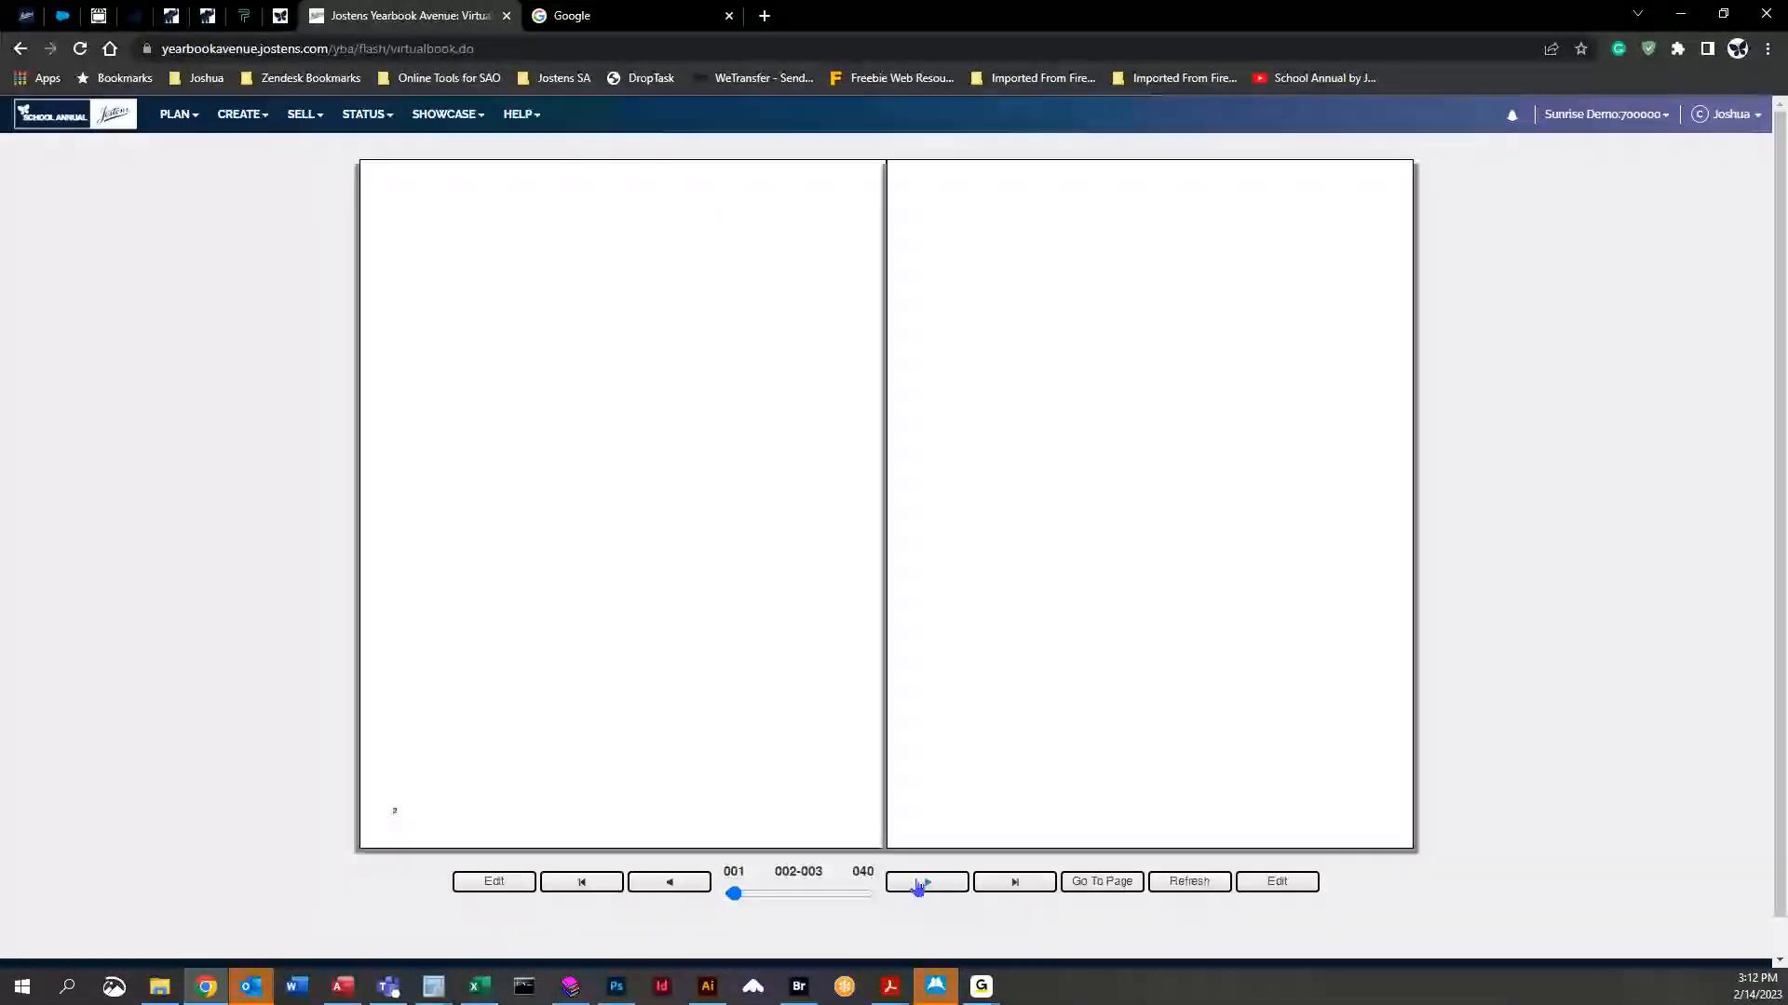
left_click(917, 885)
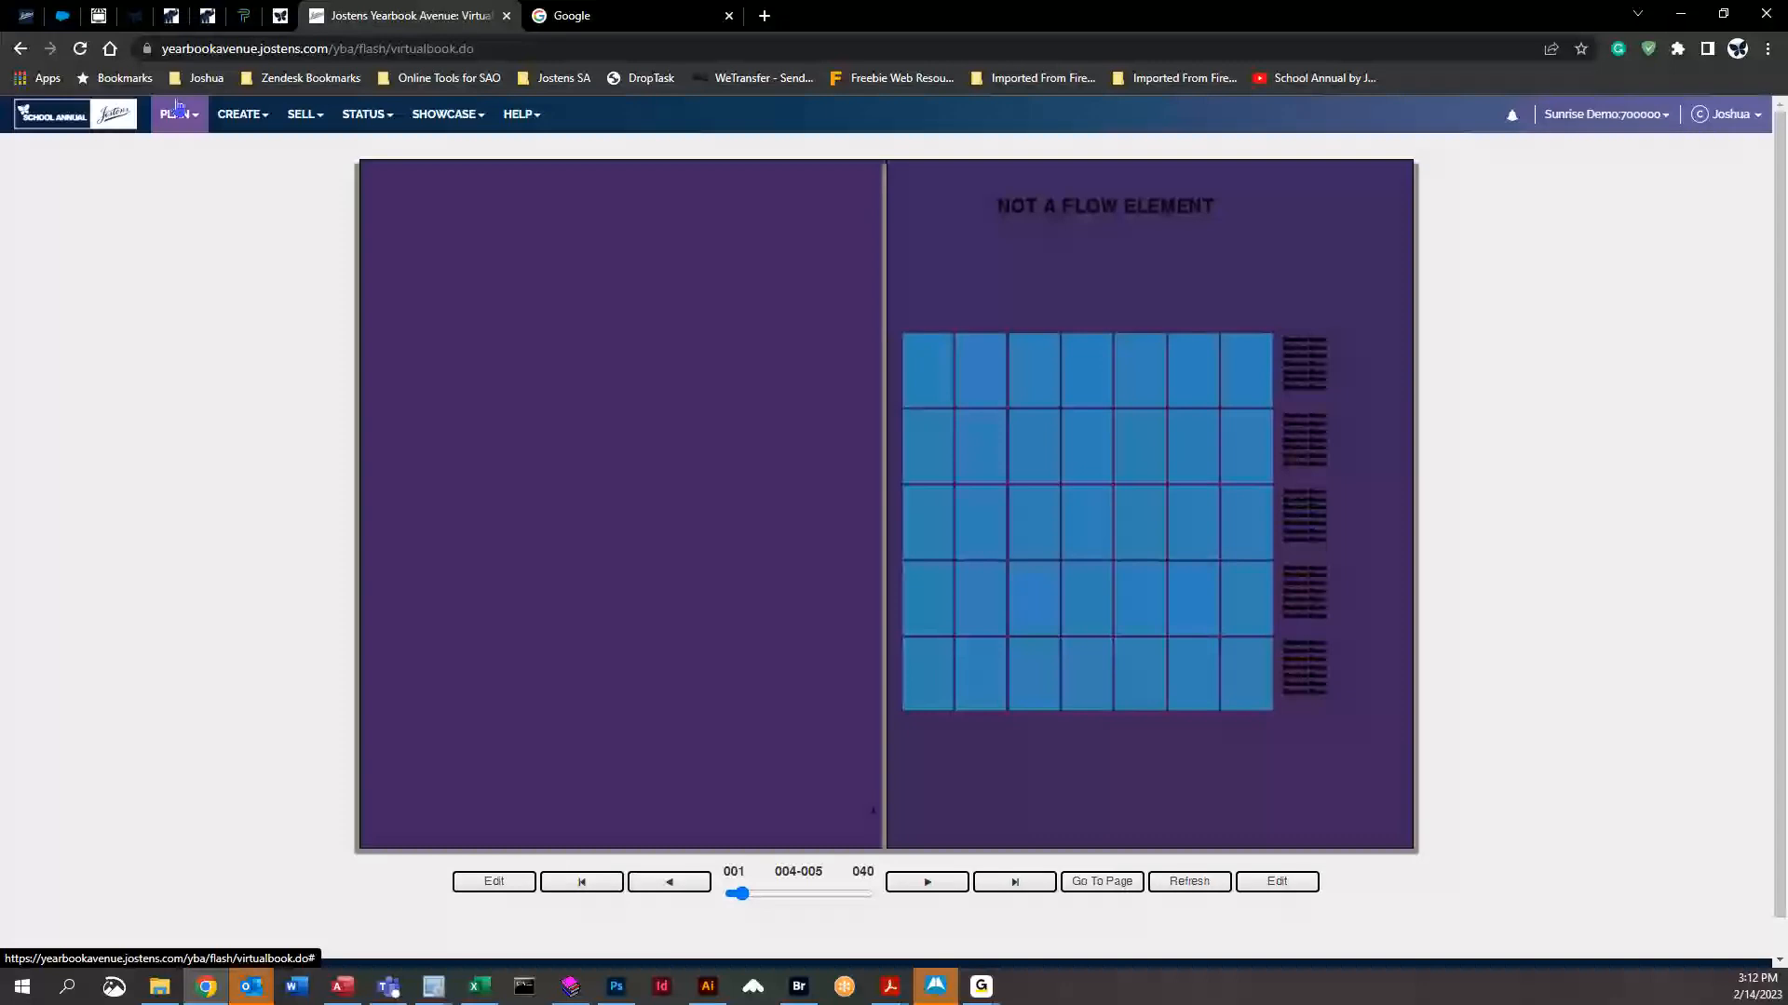
left_click(239, 114)
left_click(244, 151)
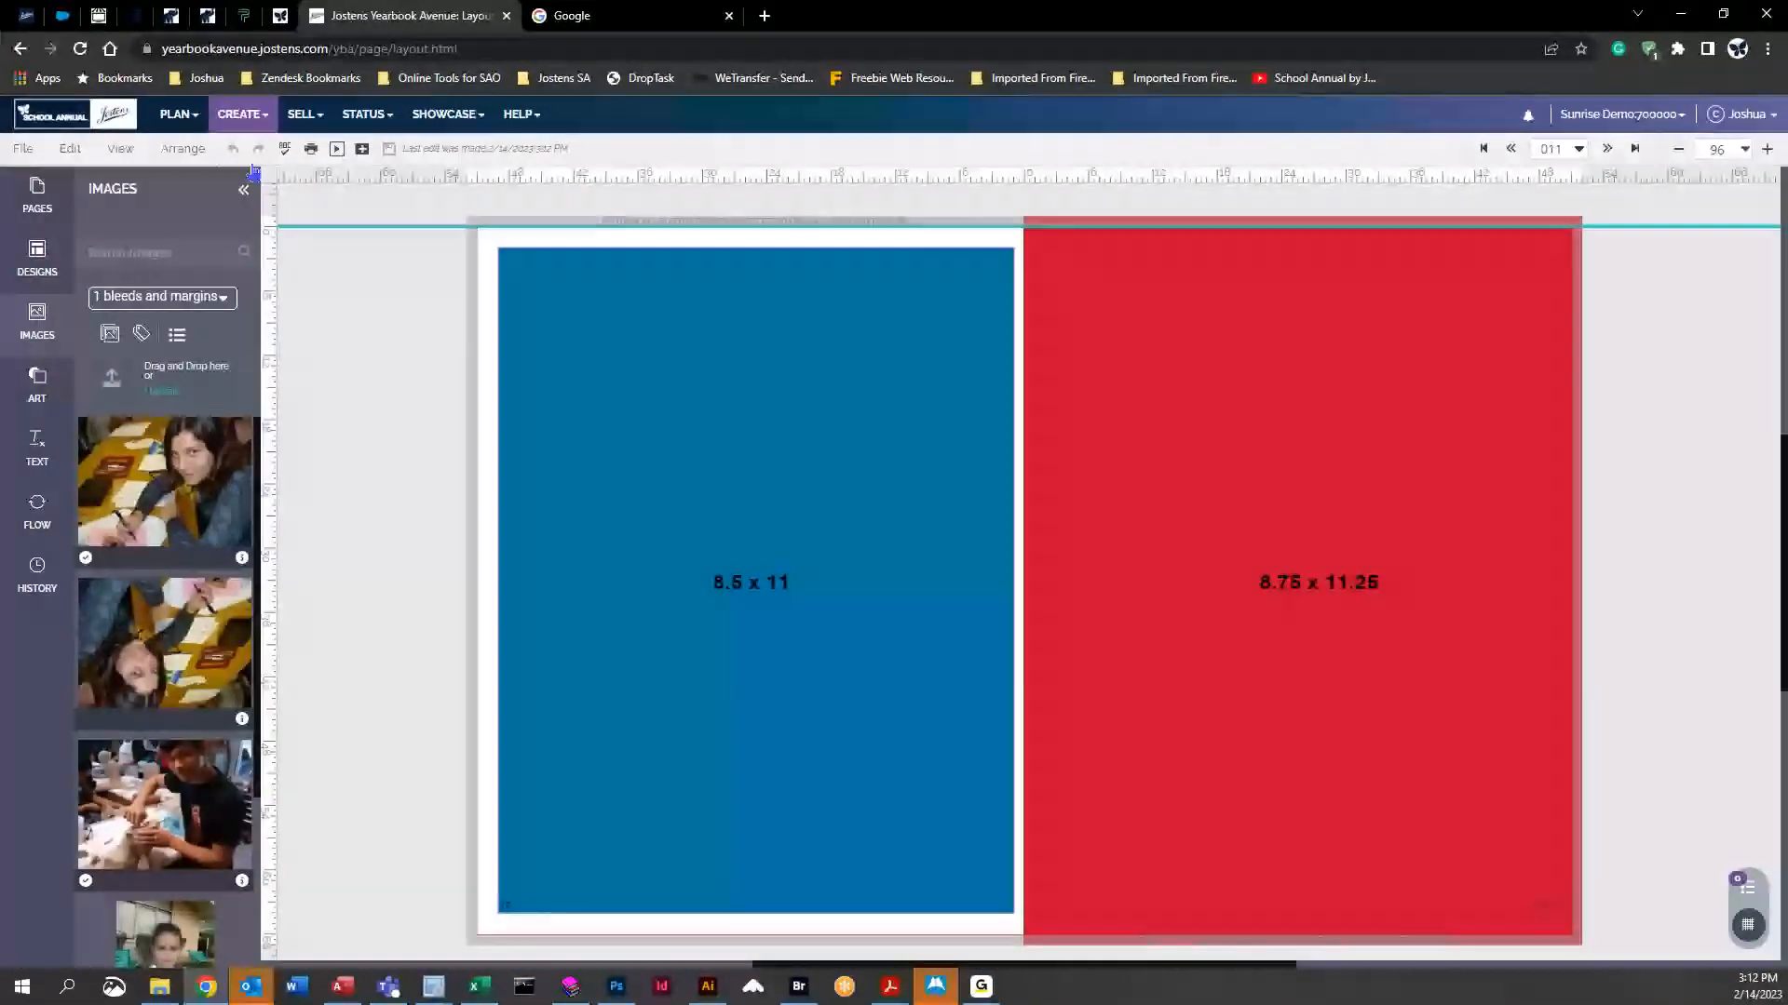
left_click(242, 121)
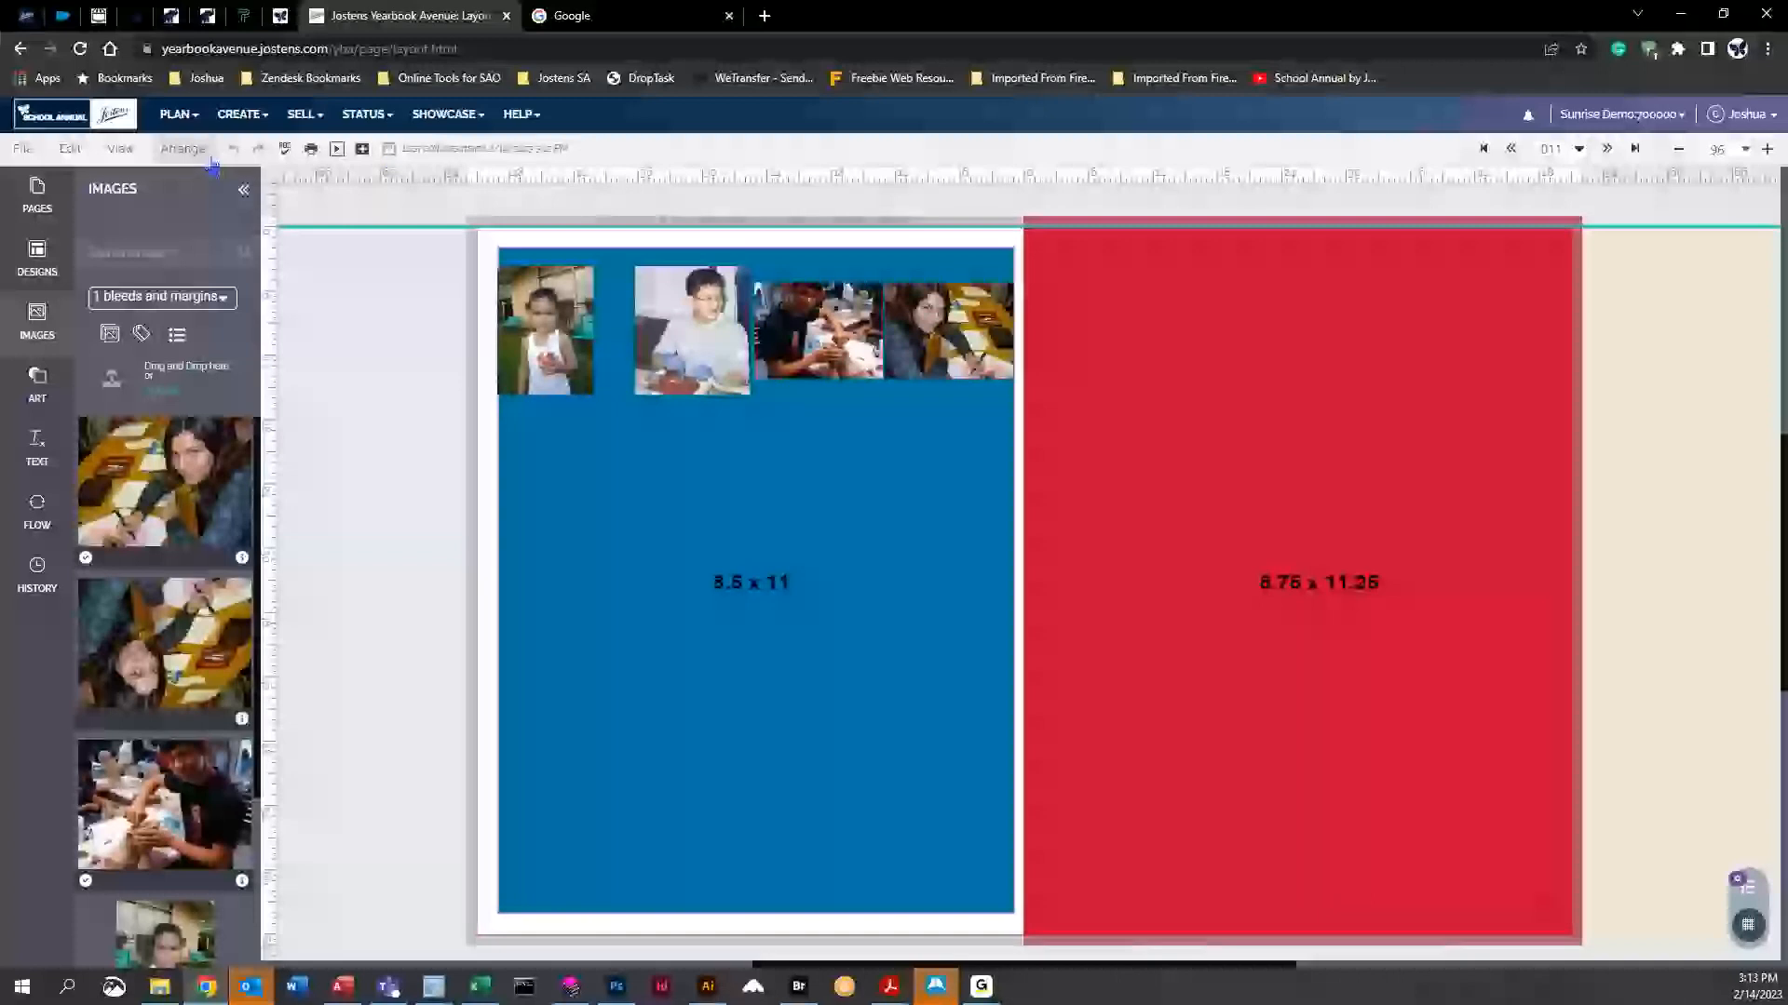
Show the yearbook's page thumbnails beside the layout and bring up the list of planning options
left_click(46, 210)
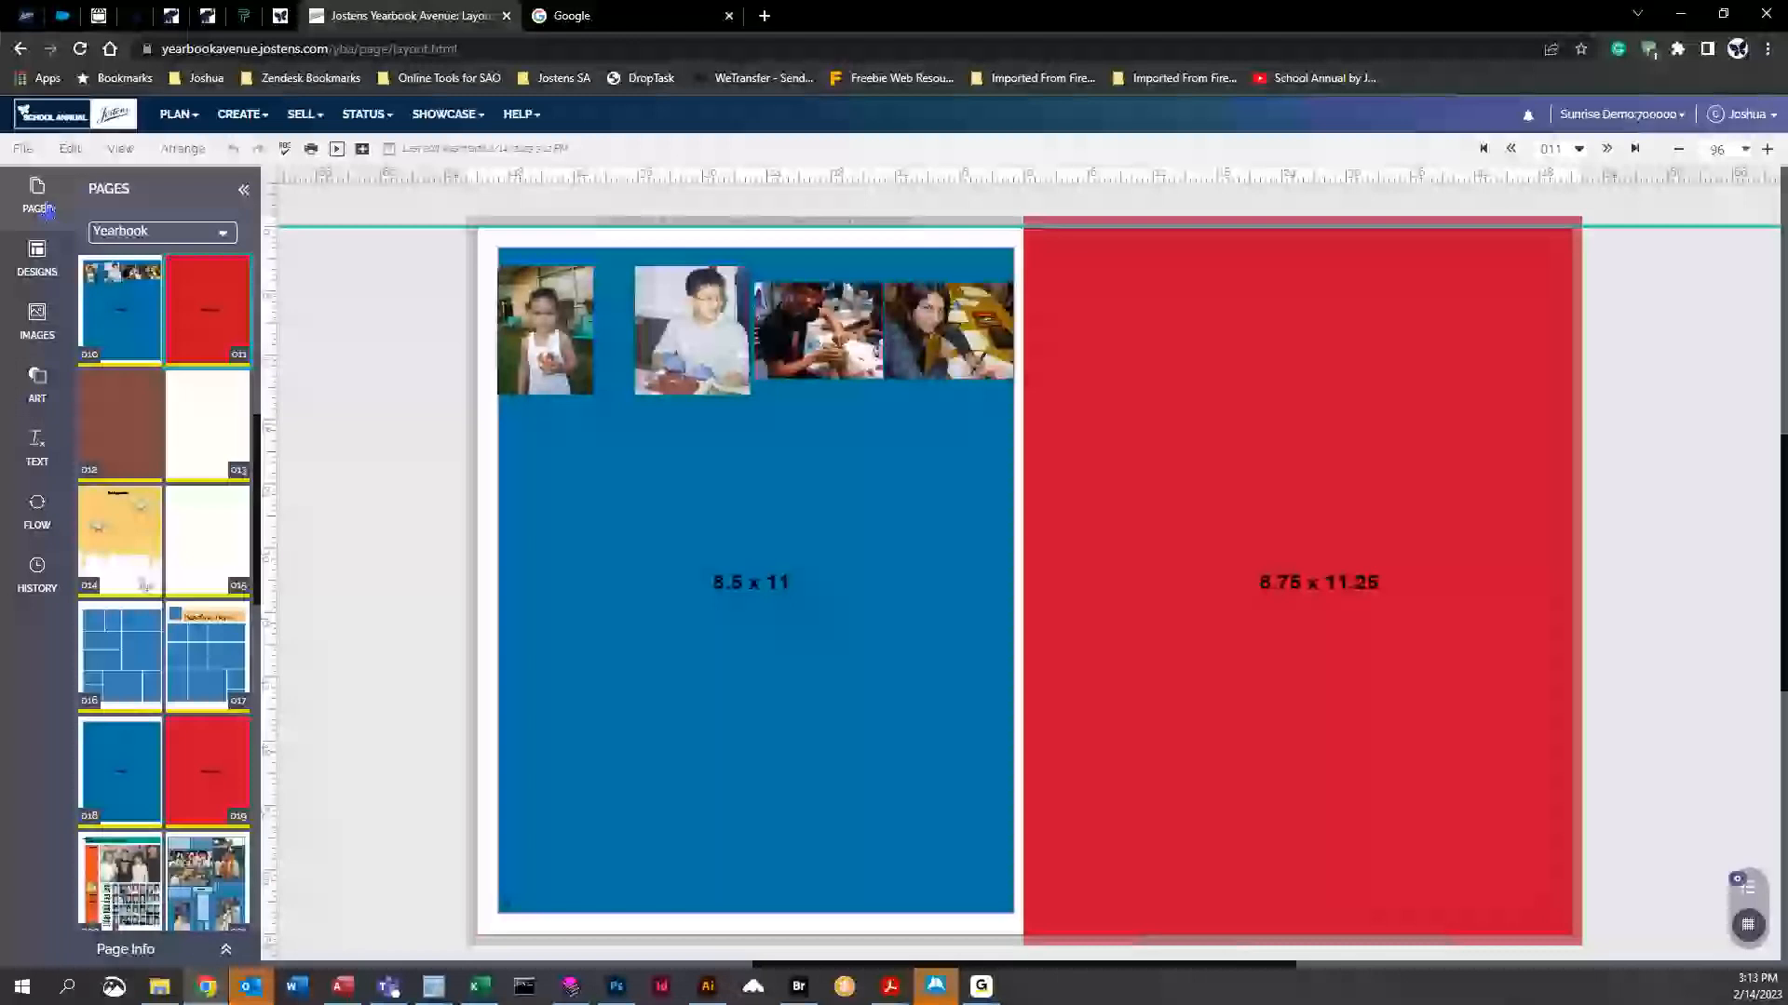
left_click(178, 116)
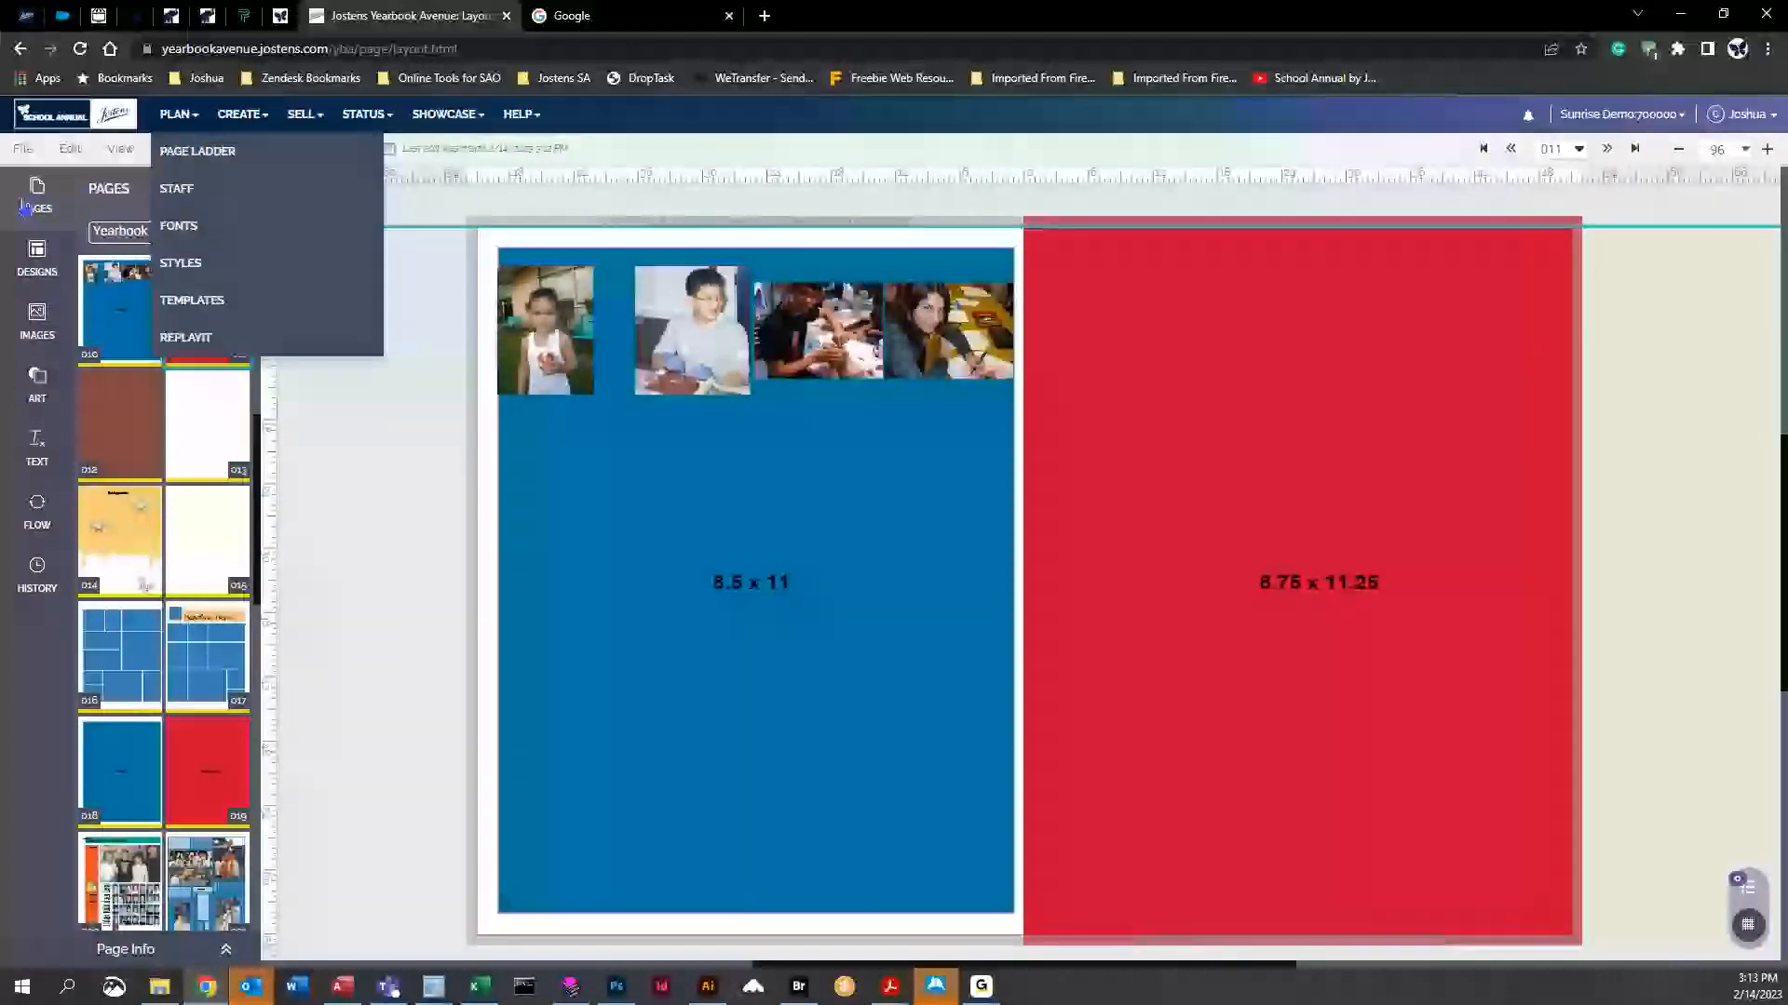
Bring back the yearbook's page thumbnails and look through the later spreads
left_click(26, 207)
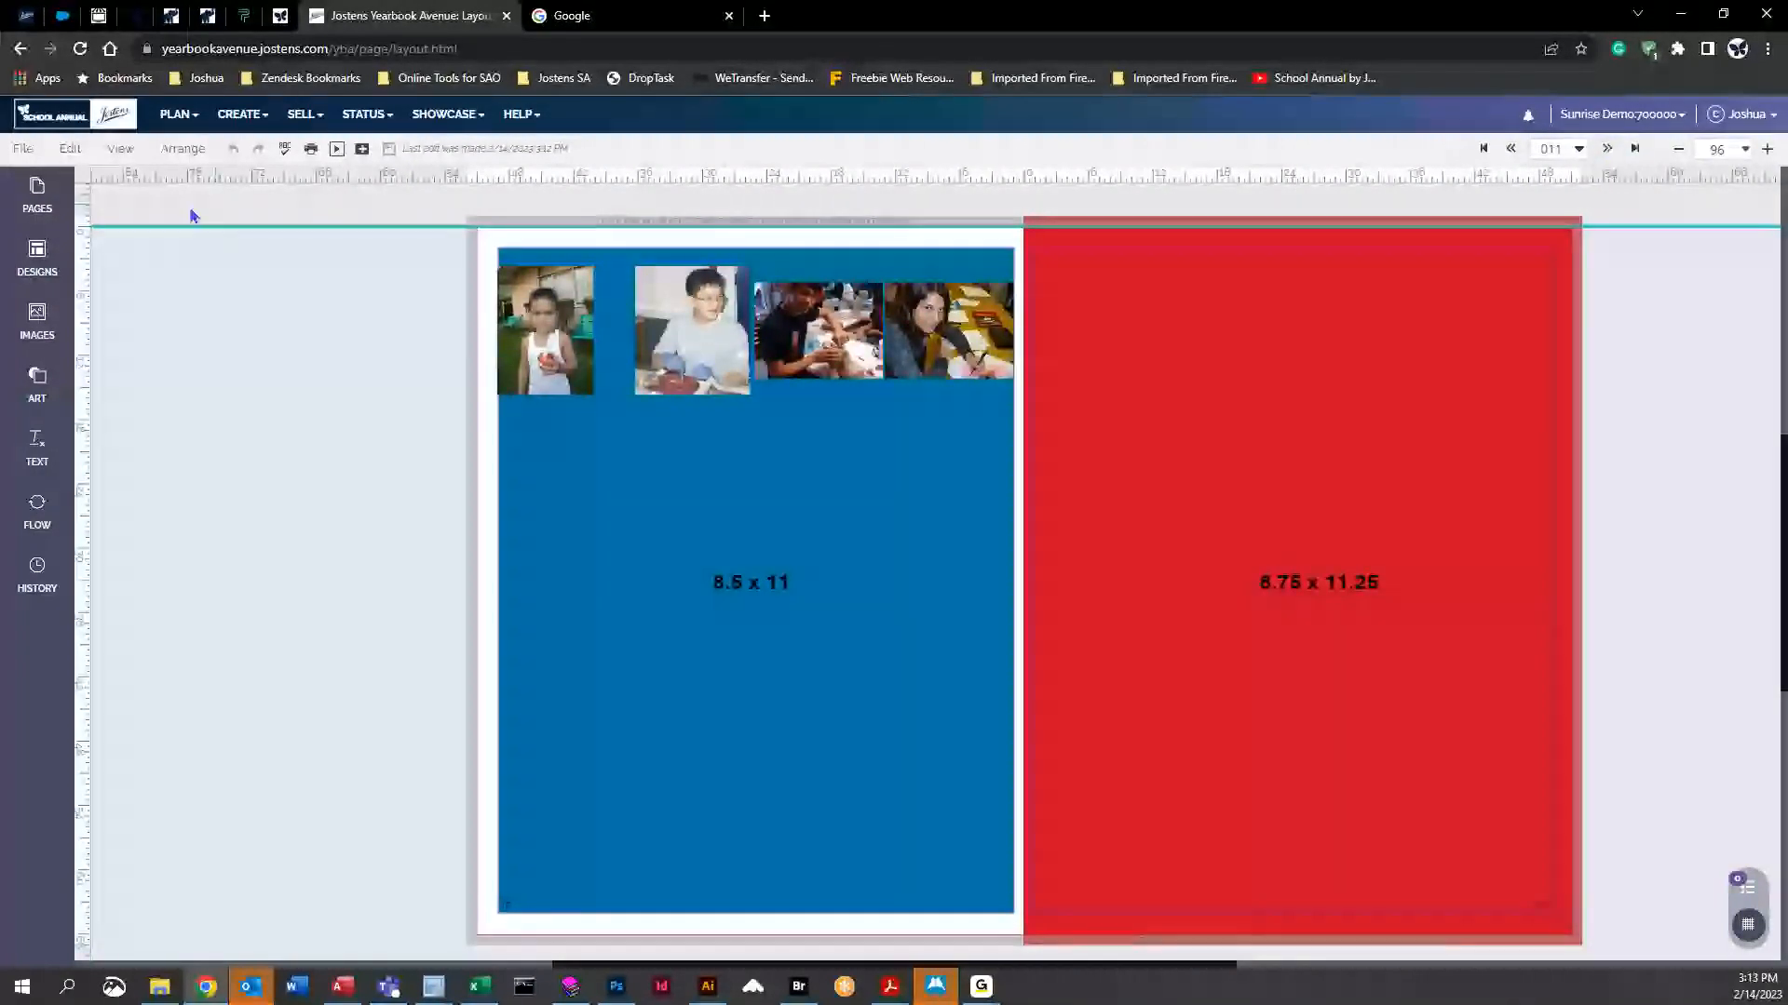
left_click(38, 198)
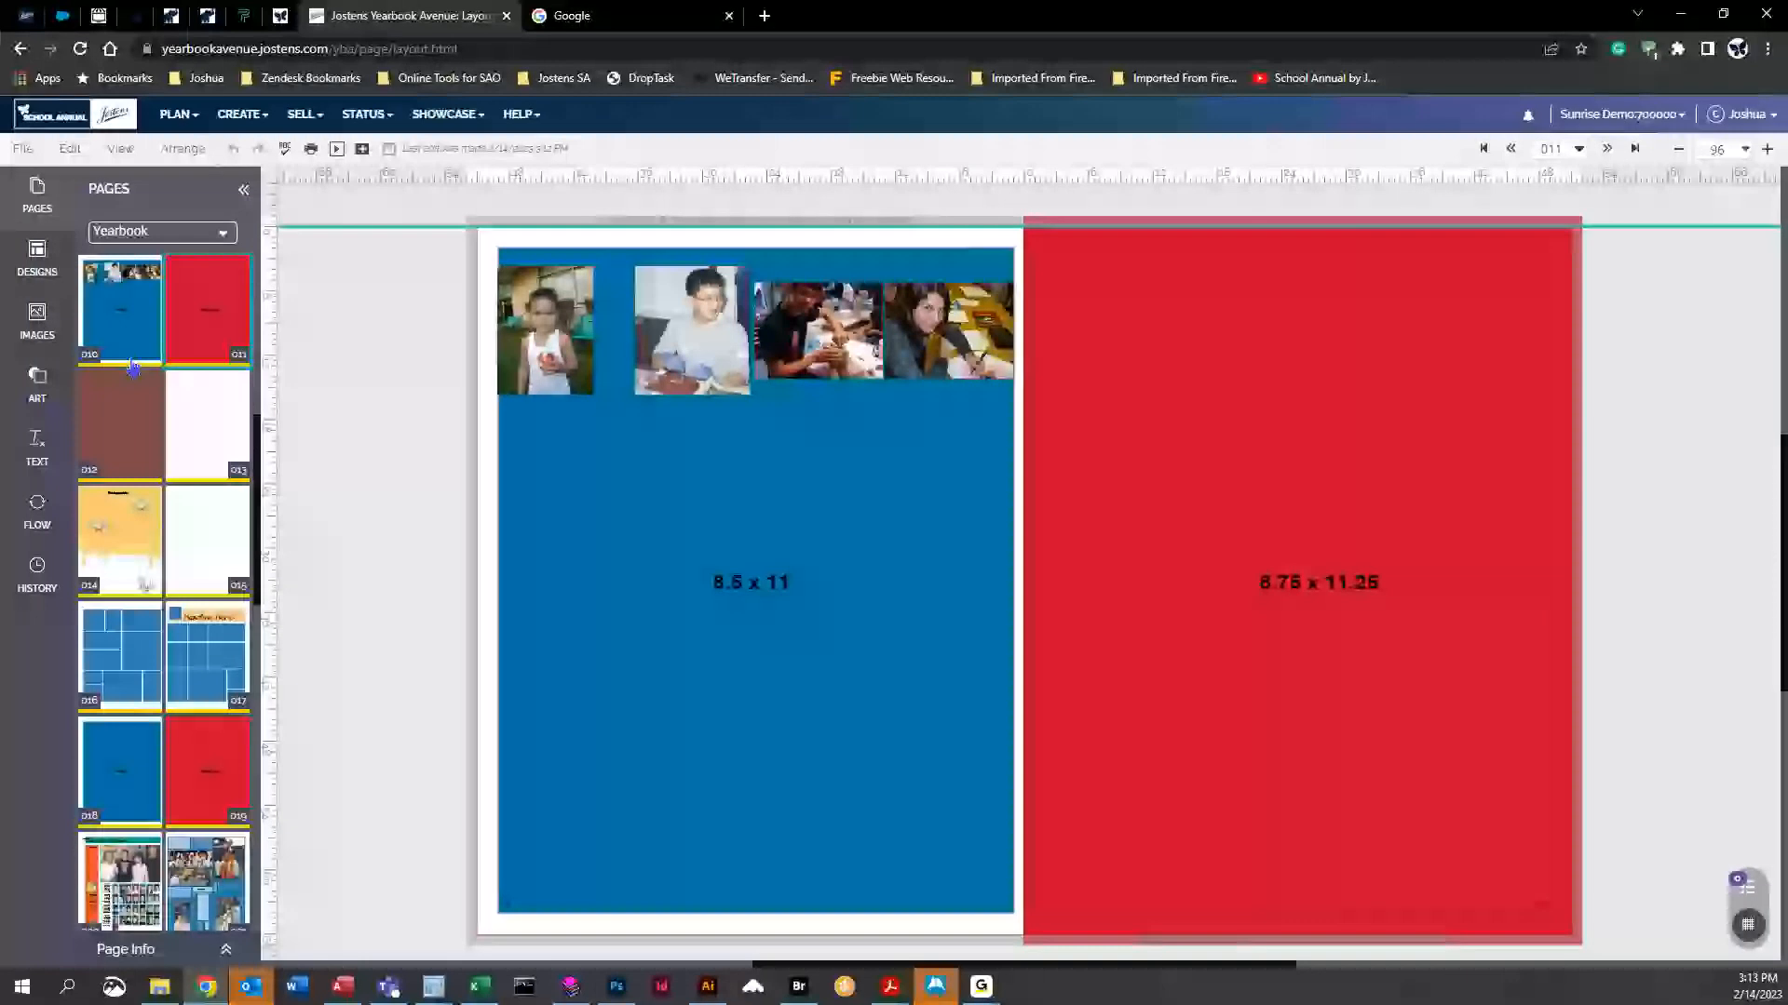
scroll(165, 538, "down", 6)
scroll(166, 538, "up", 8)
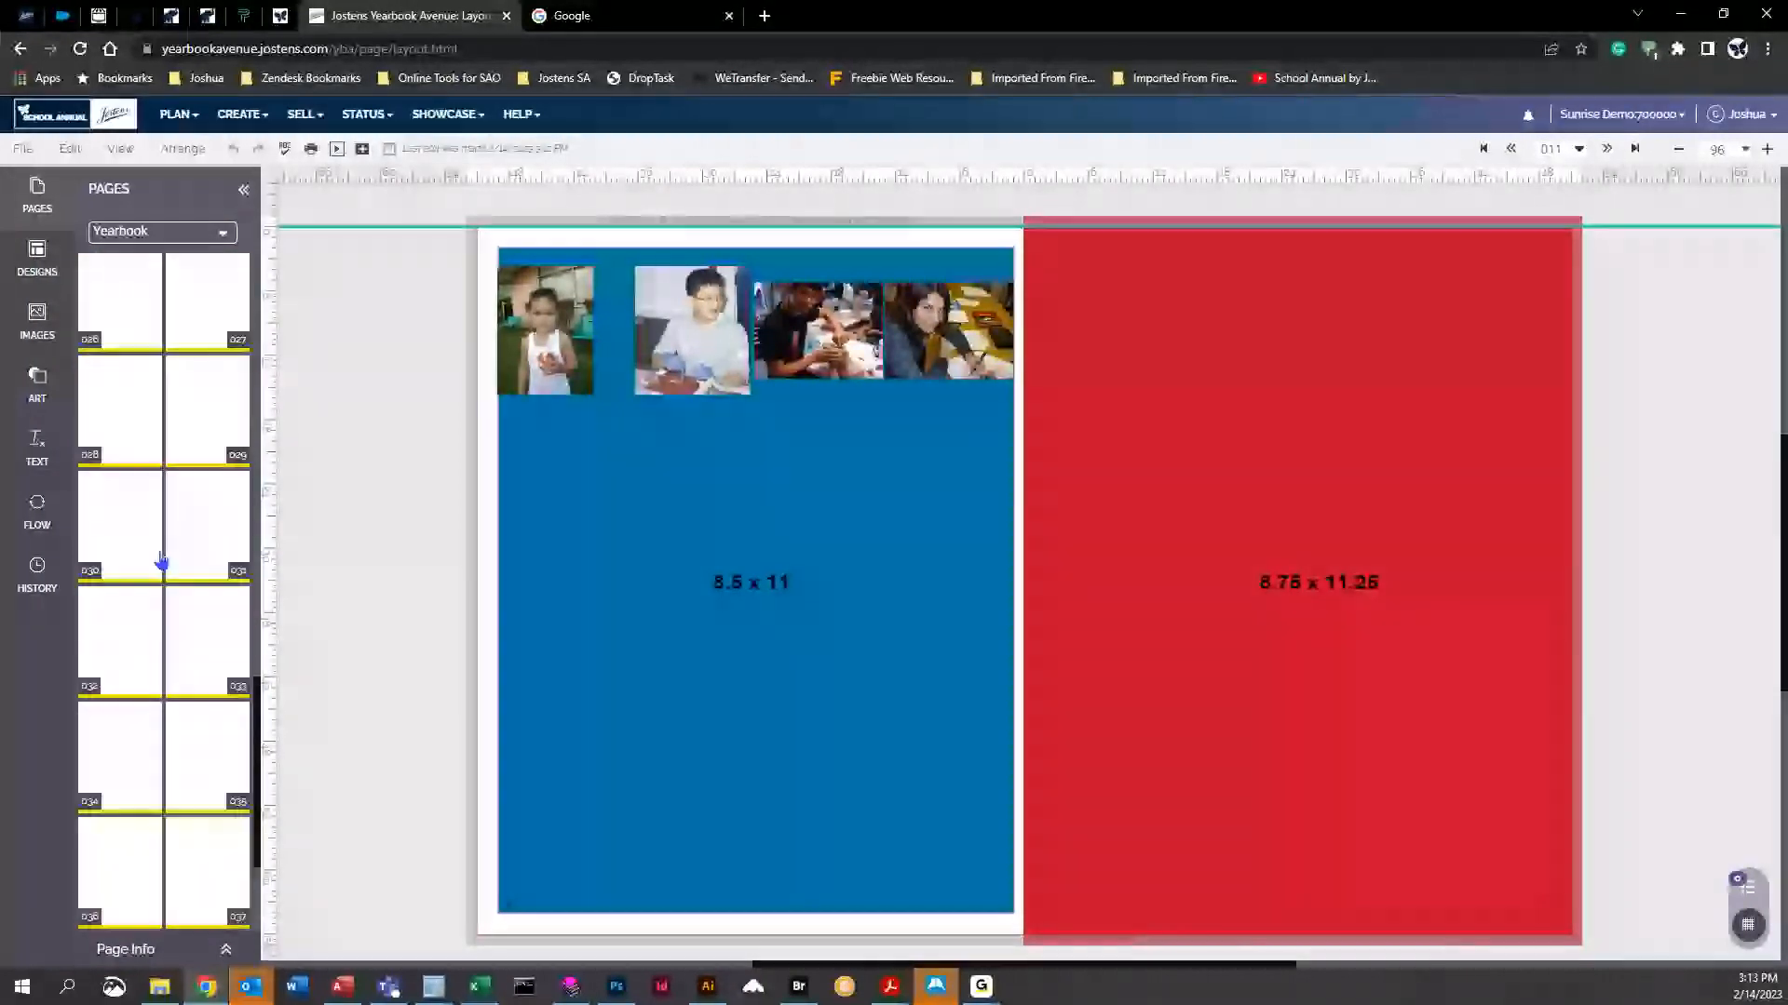
scroll(168, 590, "down", 3)
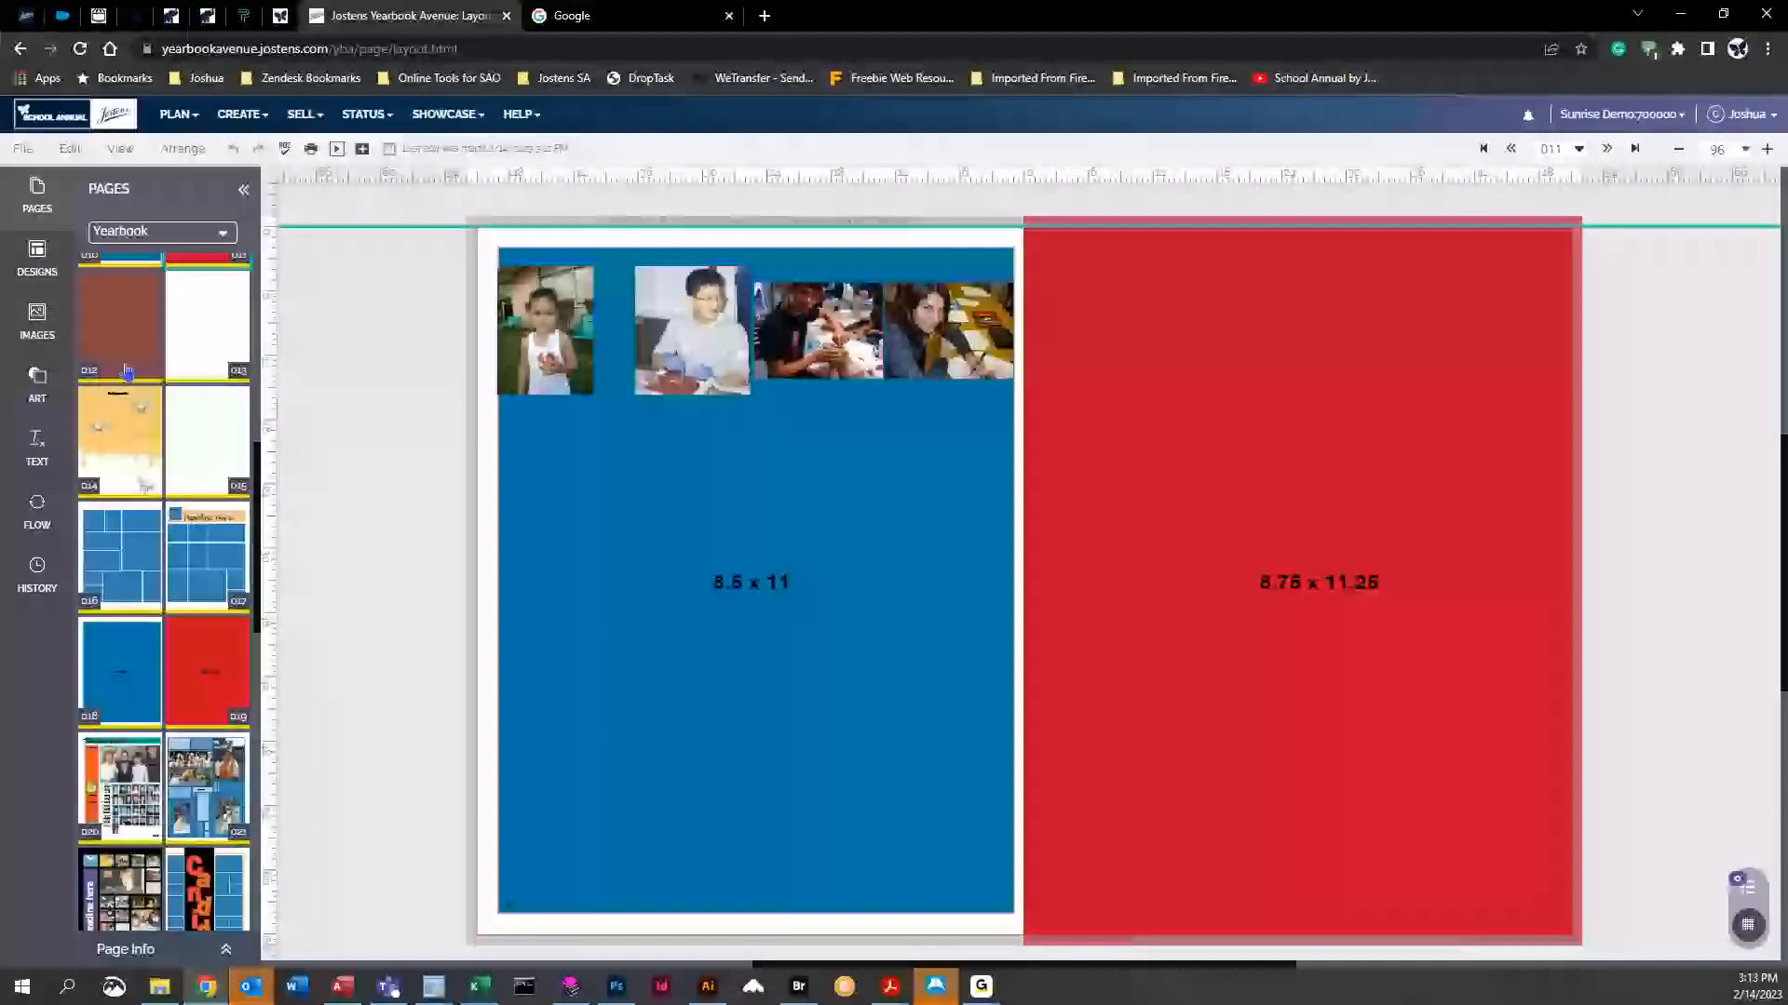
Review the available design categories, collapse the Portrait group and look inside the Custom group
left_click(38, 259)
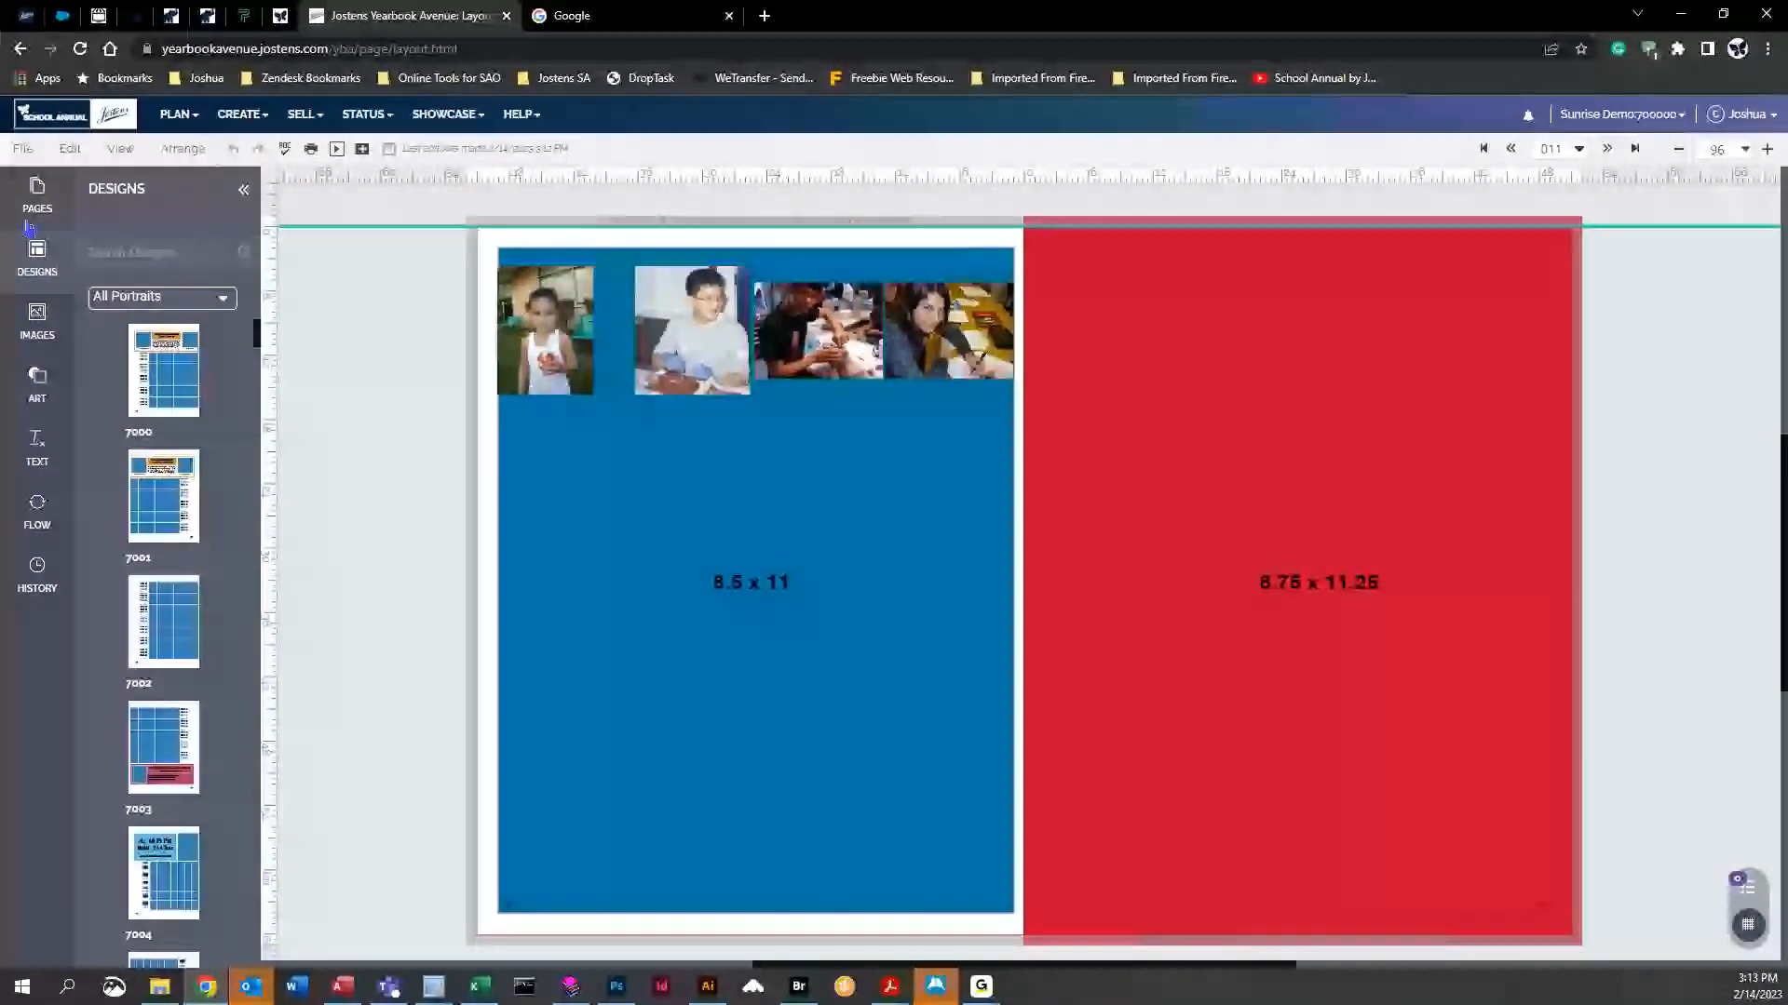
left_click(166, 298)
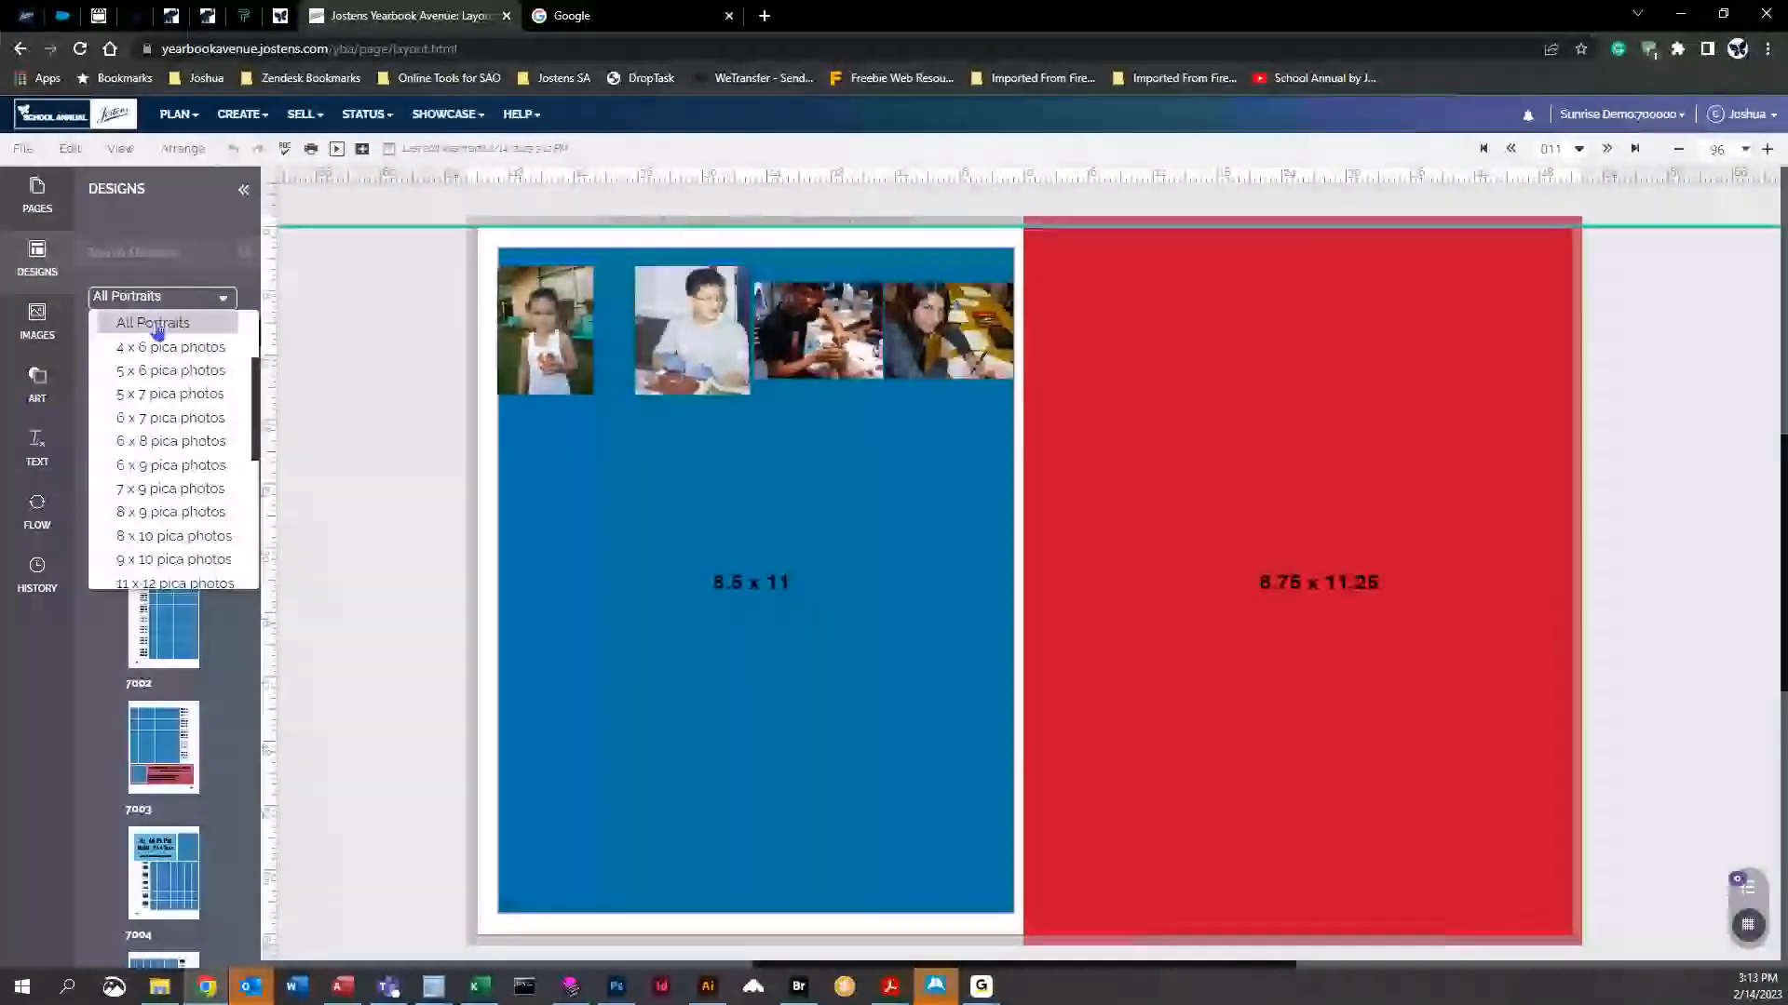
scroll(108, 419, "up", 3)
left_click(101, 432)
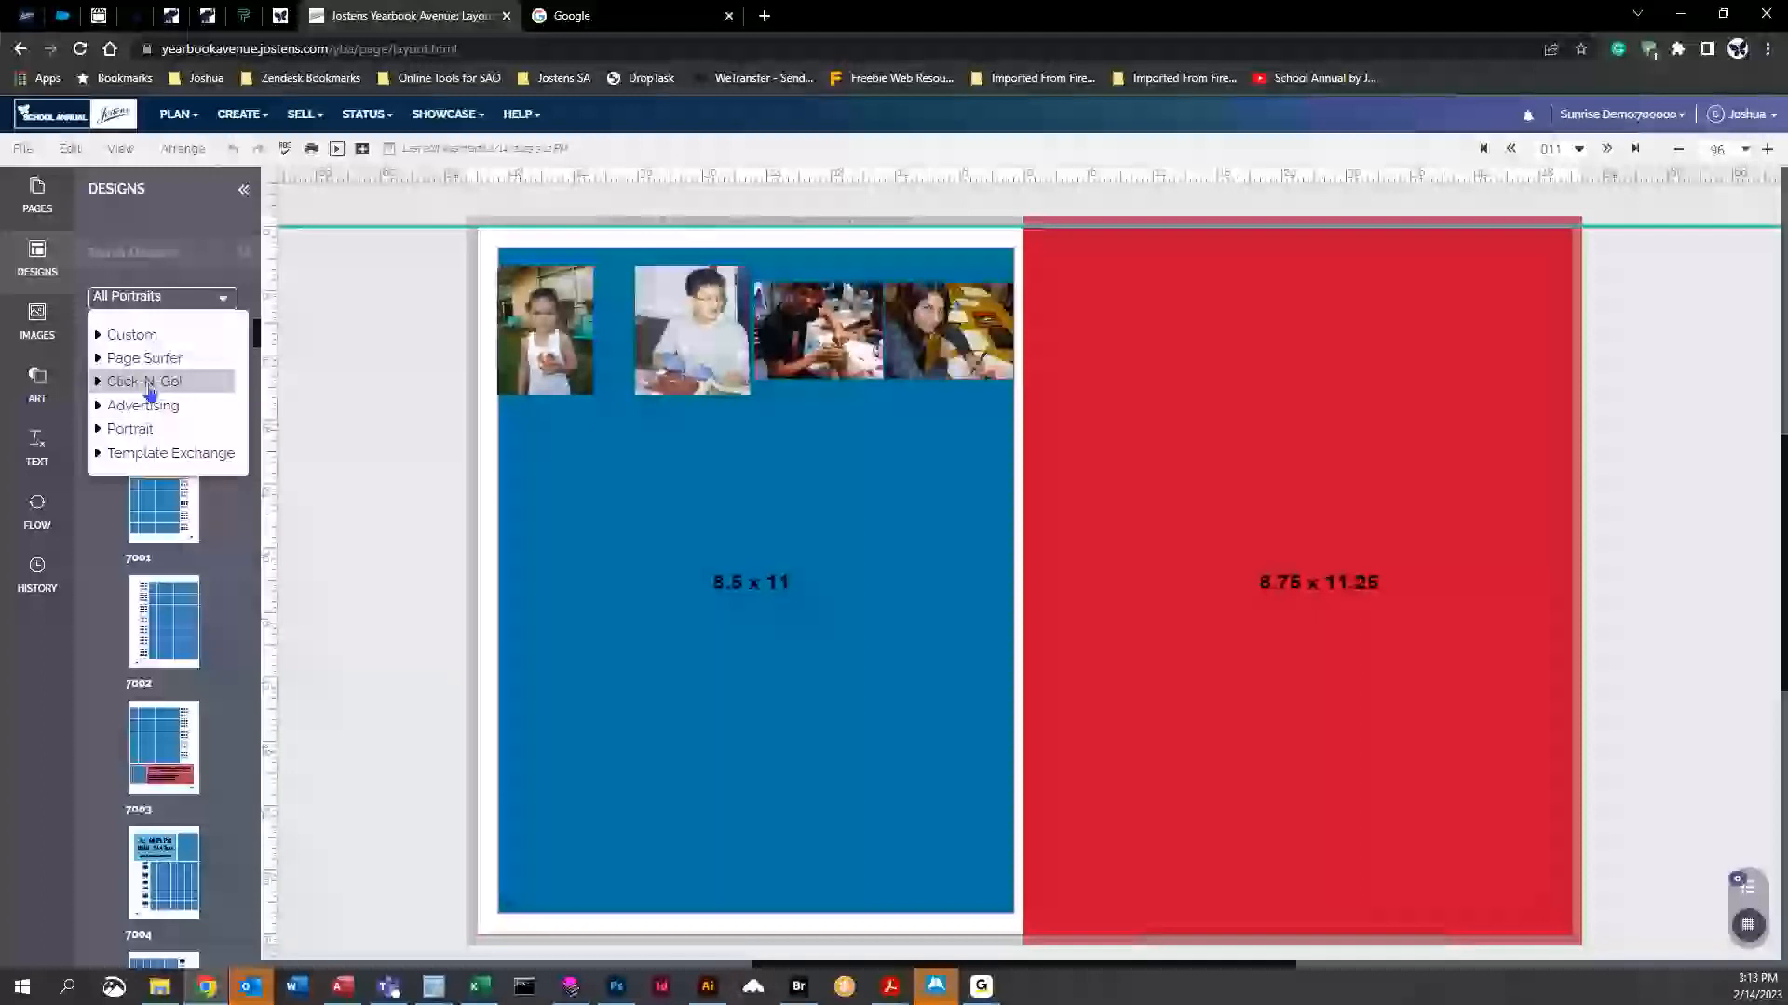
left_click(130, 337)
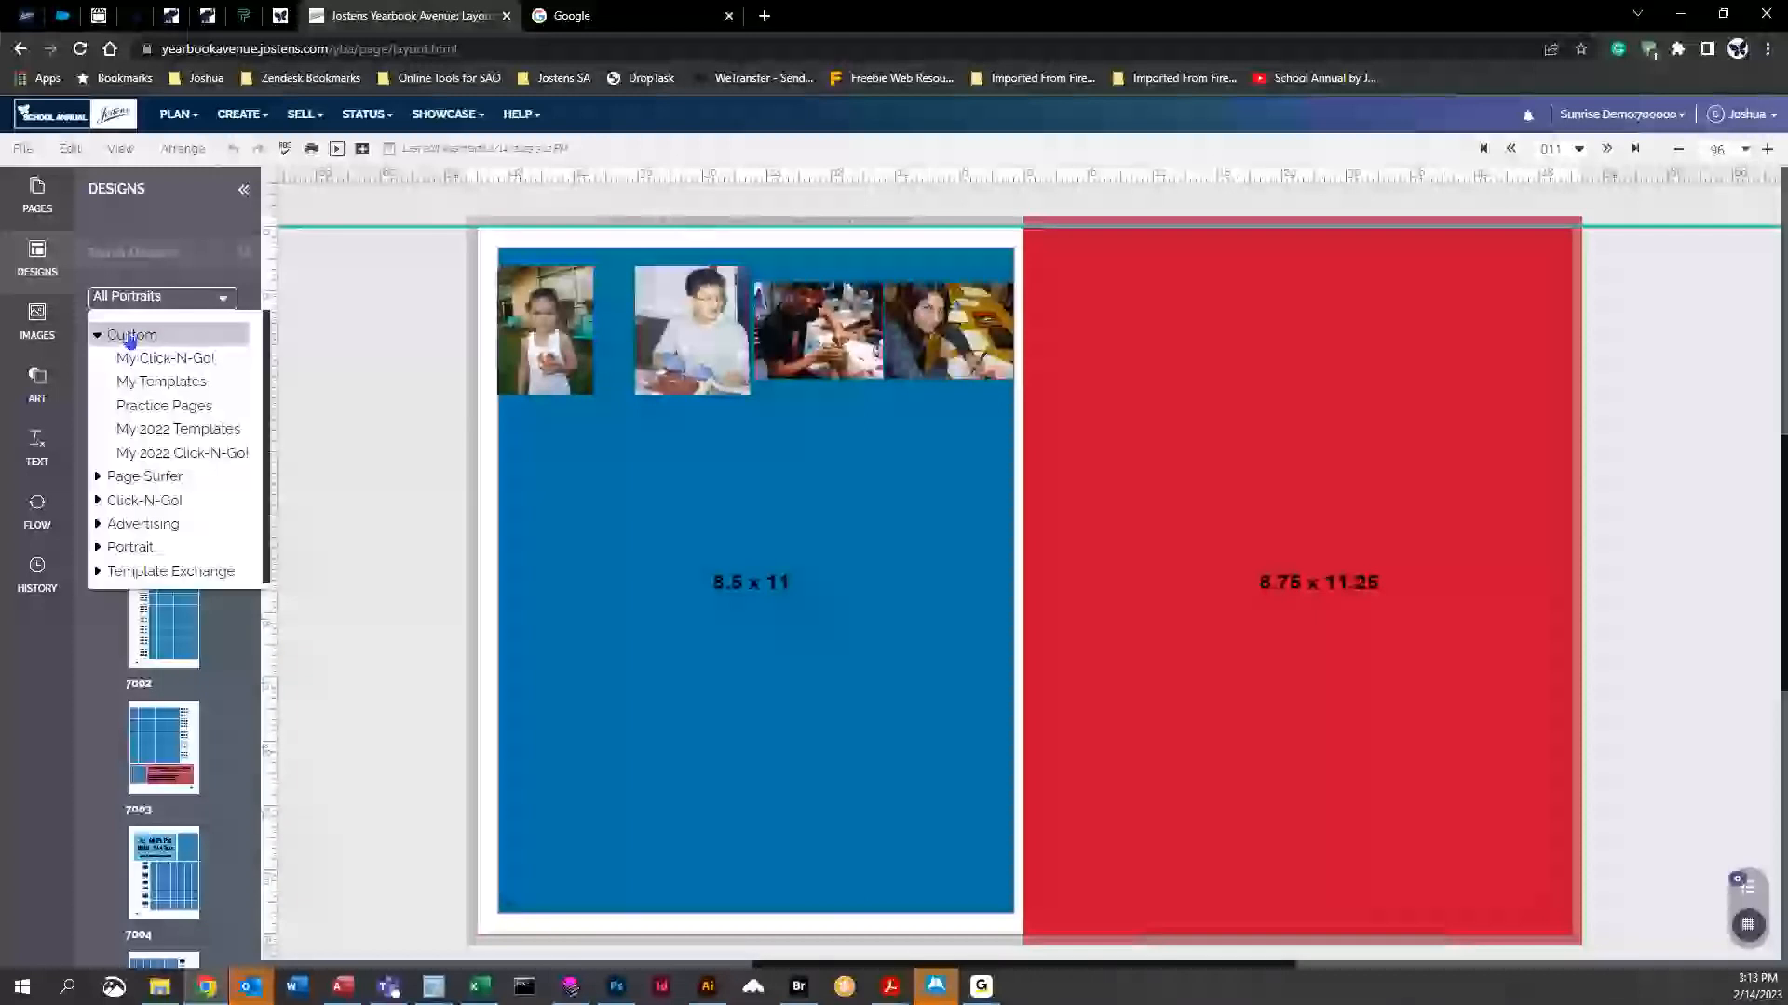
left_click(125, 341)
Show the yearbook's images and review the Portrait and Activity image folders
left_click(53, 343)
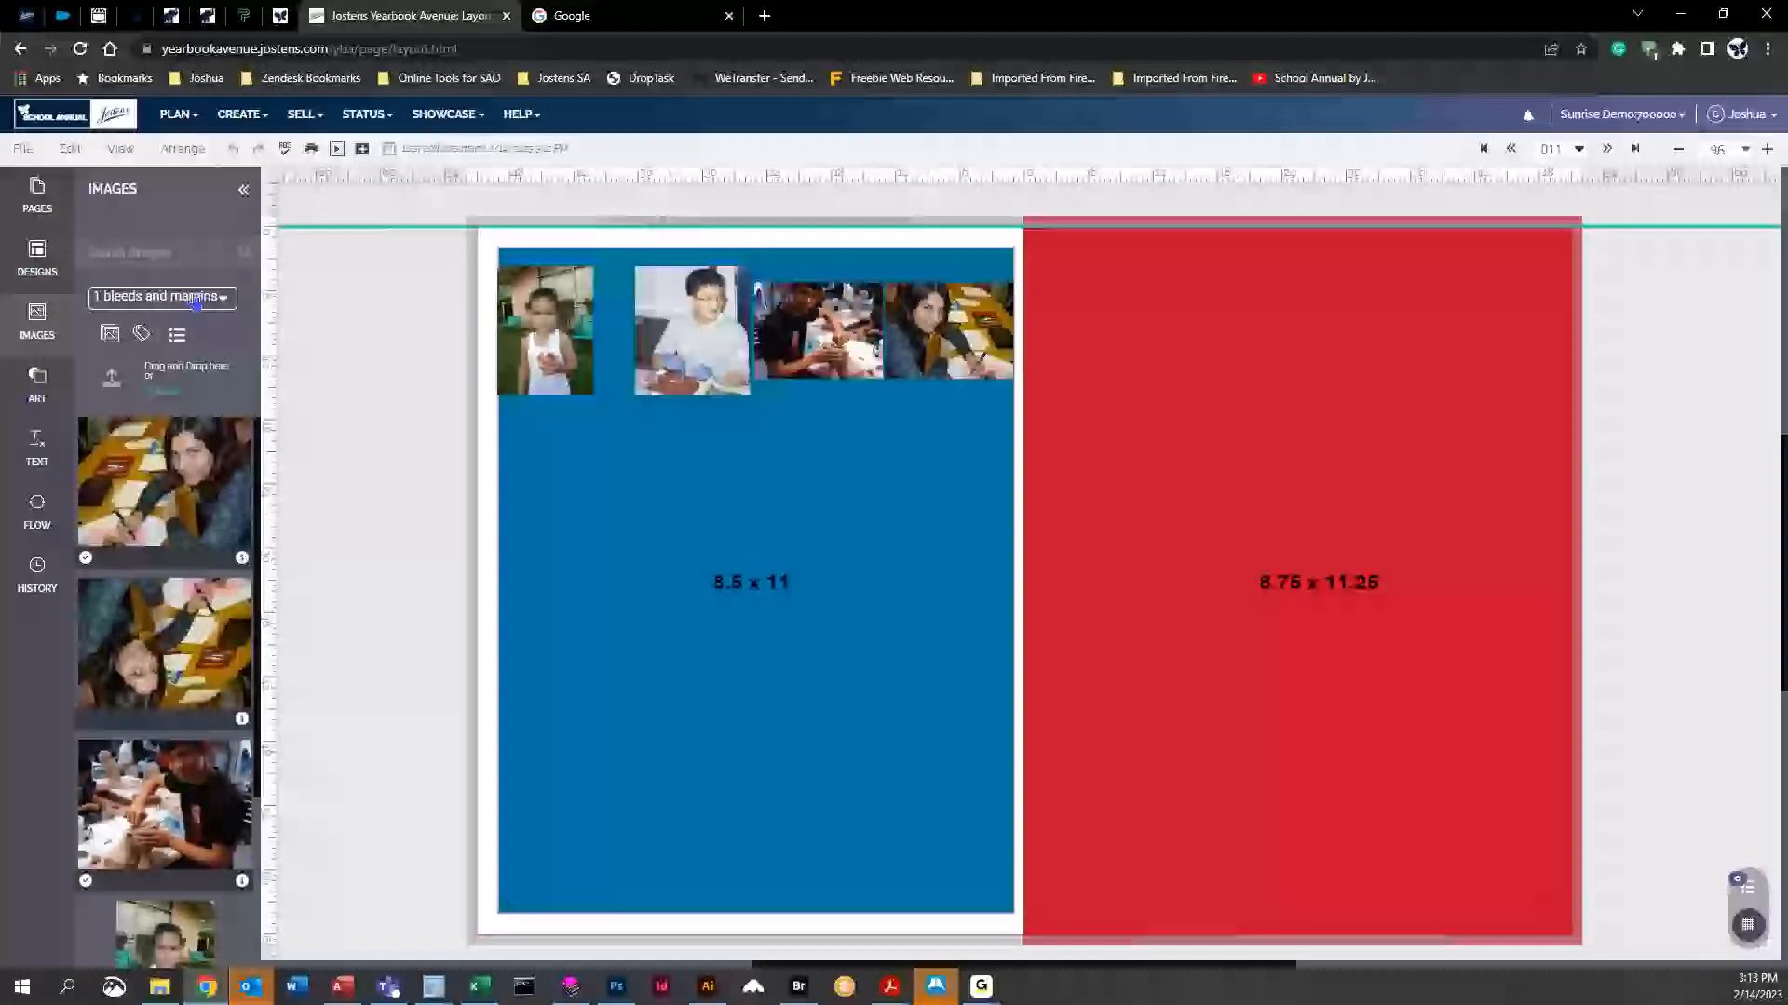
left_click(196, 299)
scroll(199, 511, "up", 3)
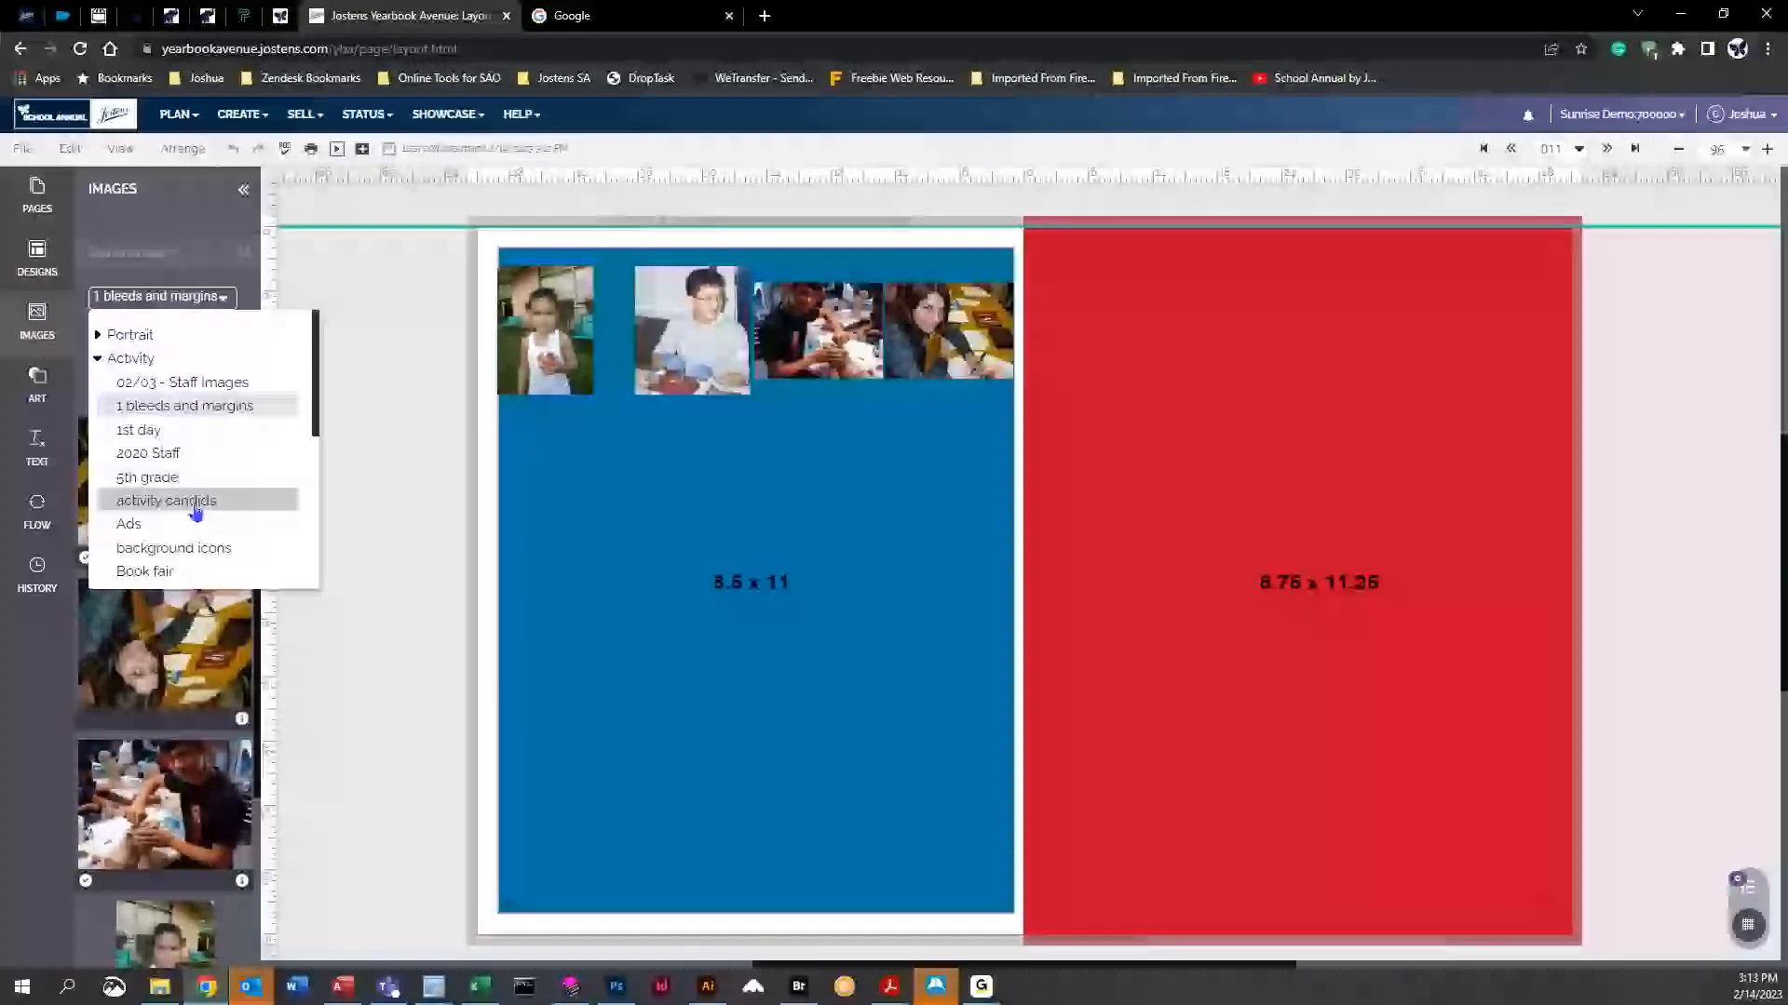
left_click(97, 359)
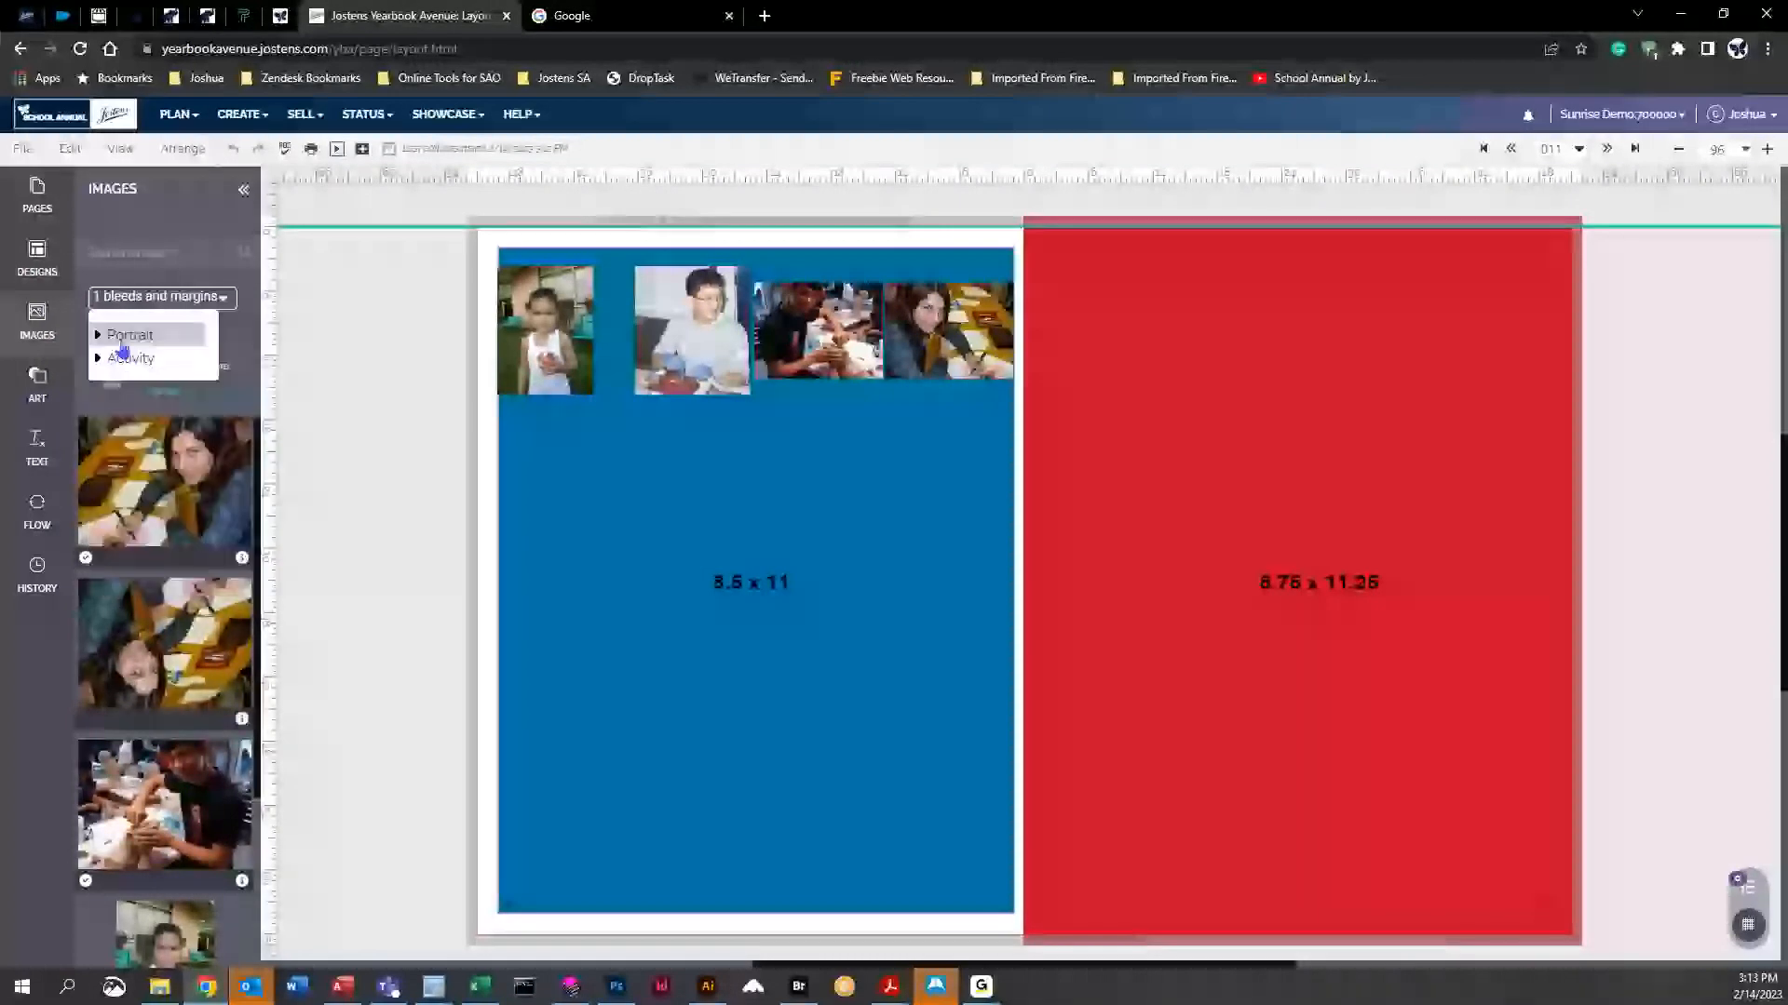
Place a square image frame on the blue page, stretch it into a tall rectangle and move it below the first photo
left_click(38, 389)
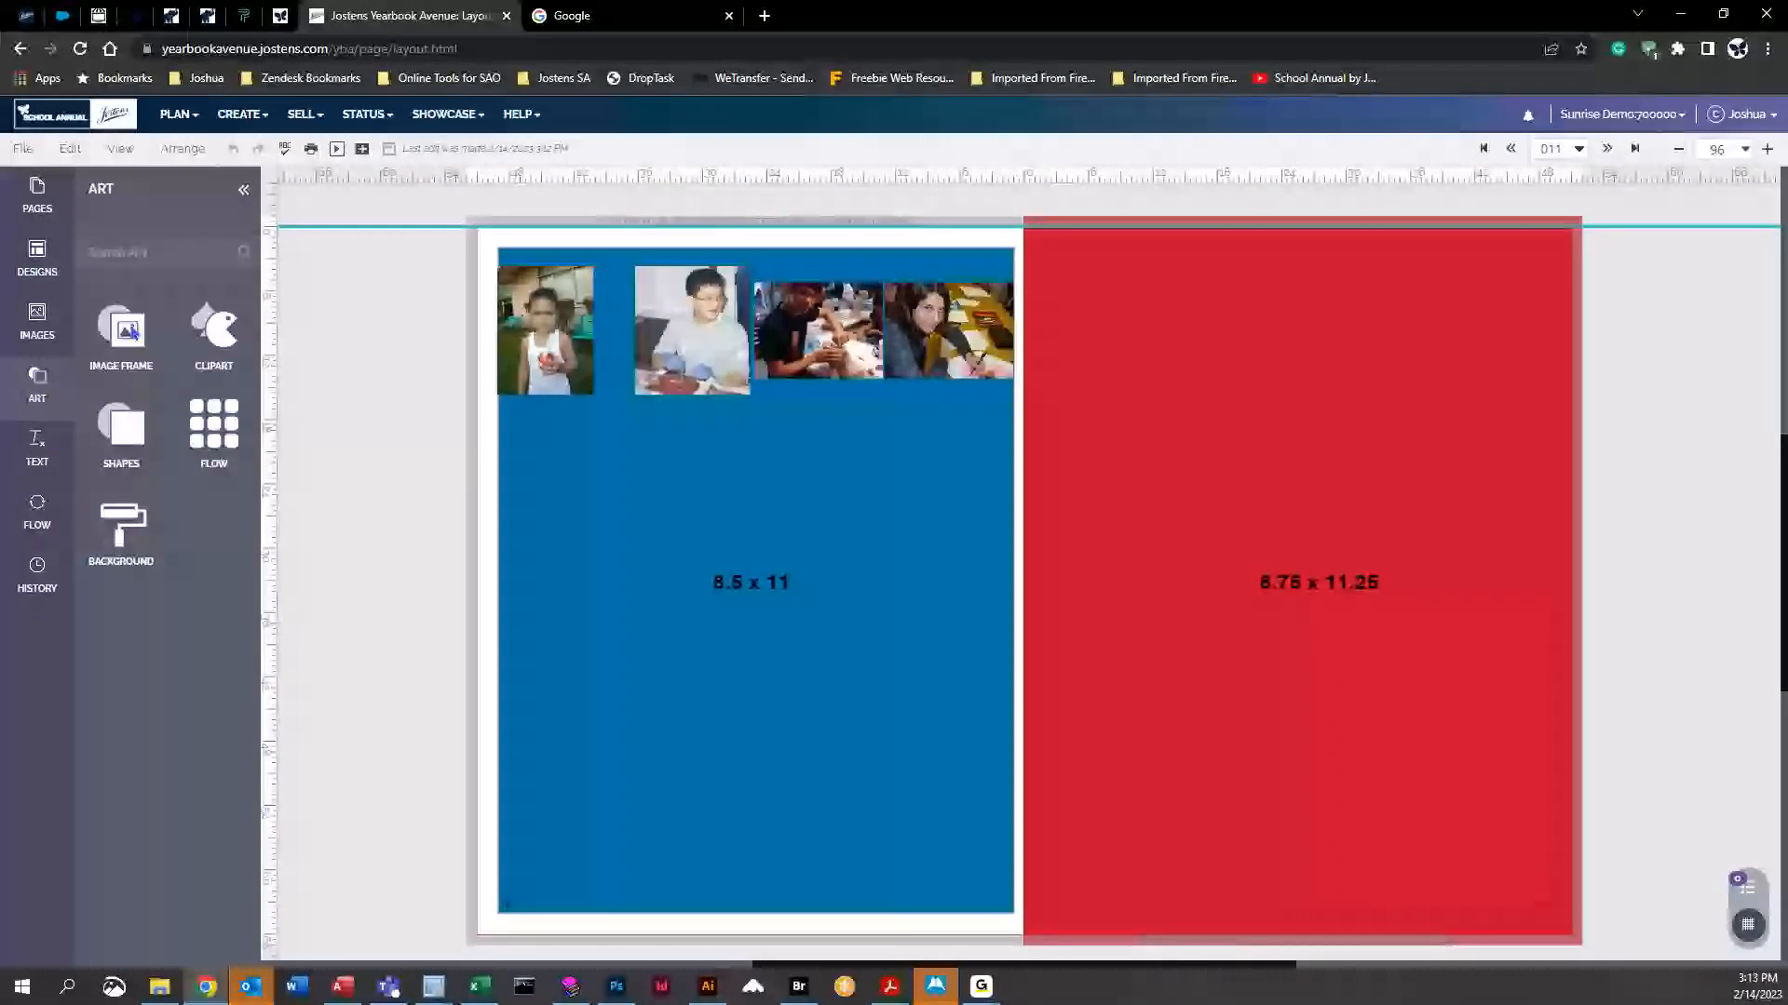
left_click(132, 332)
left_click_drag(120, 424, 725, 607)
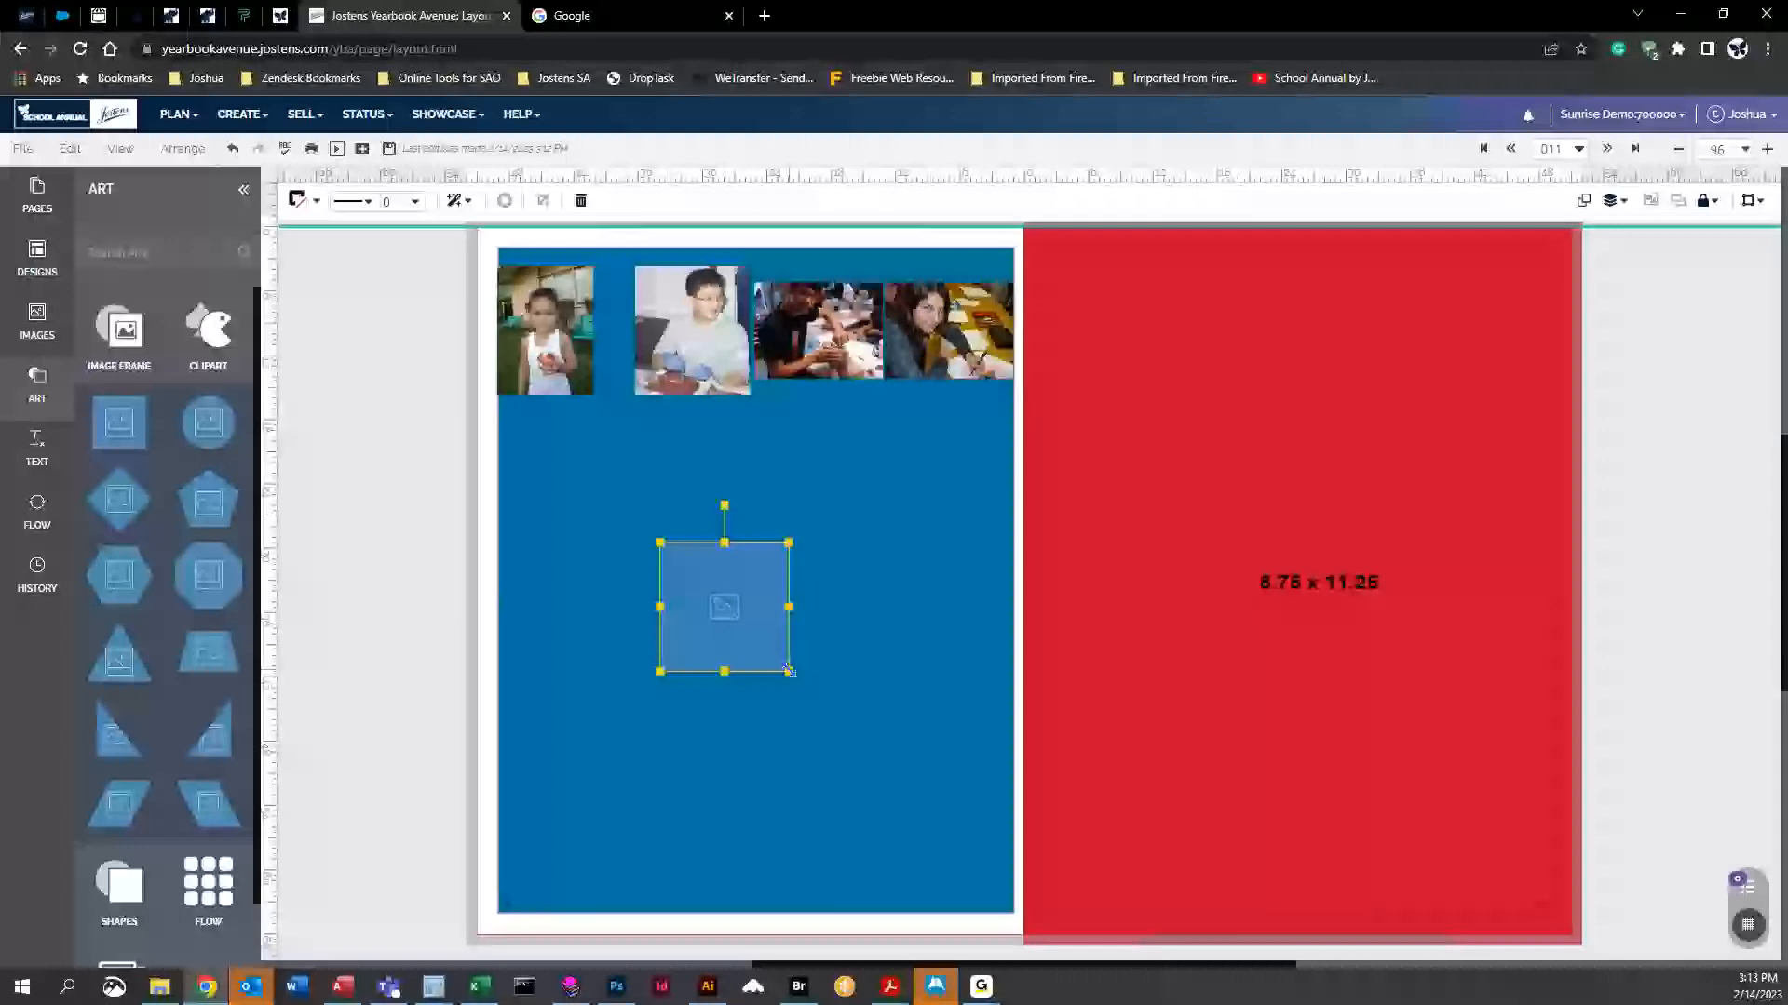
left_click_drag(788, 670, 792, 823)
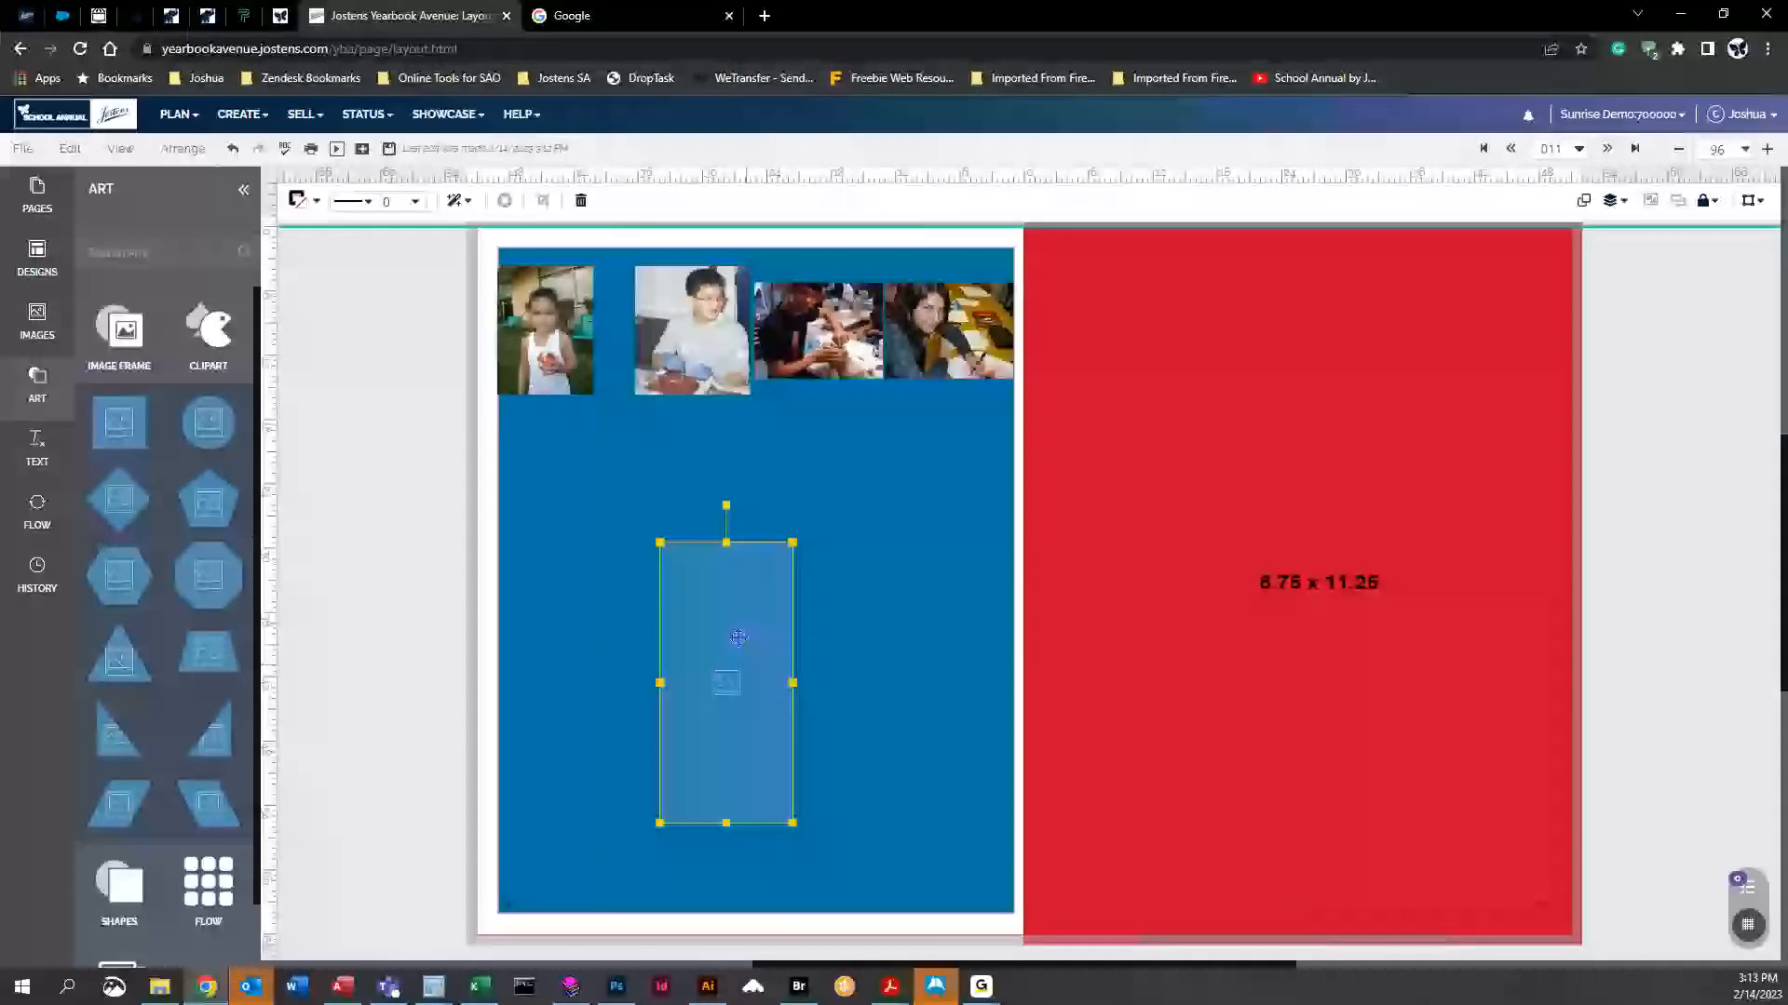
left_click_drag(738, 638, 605, 507)
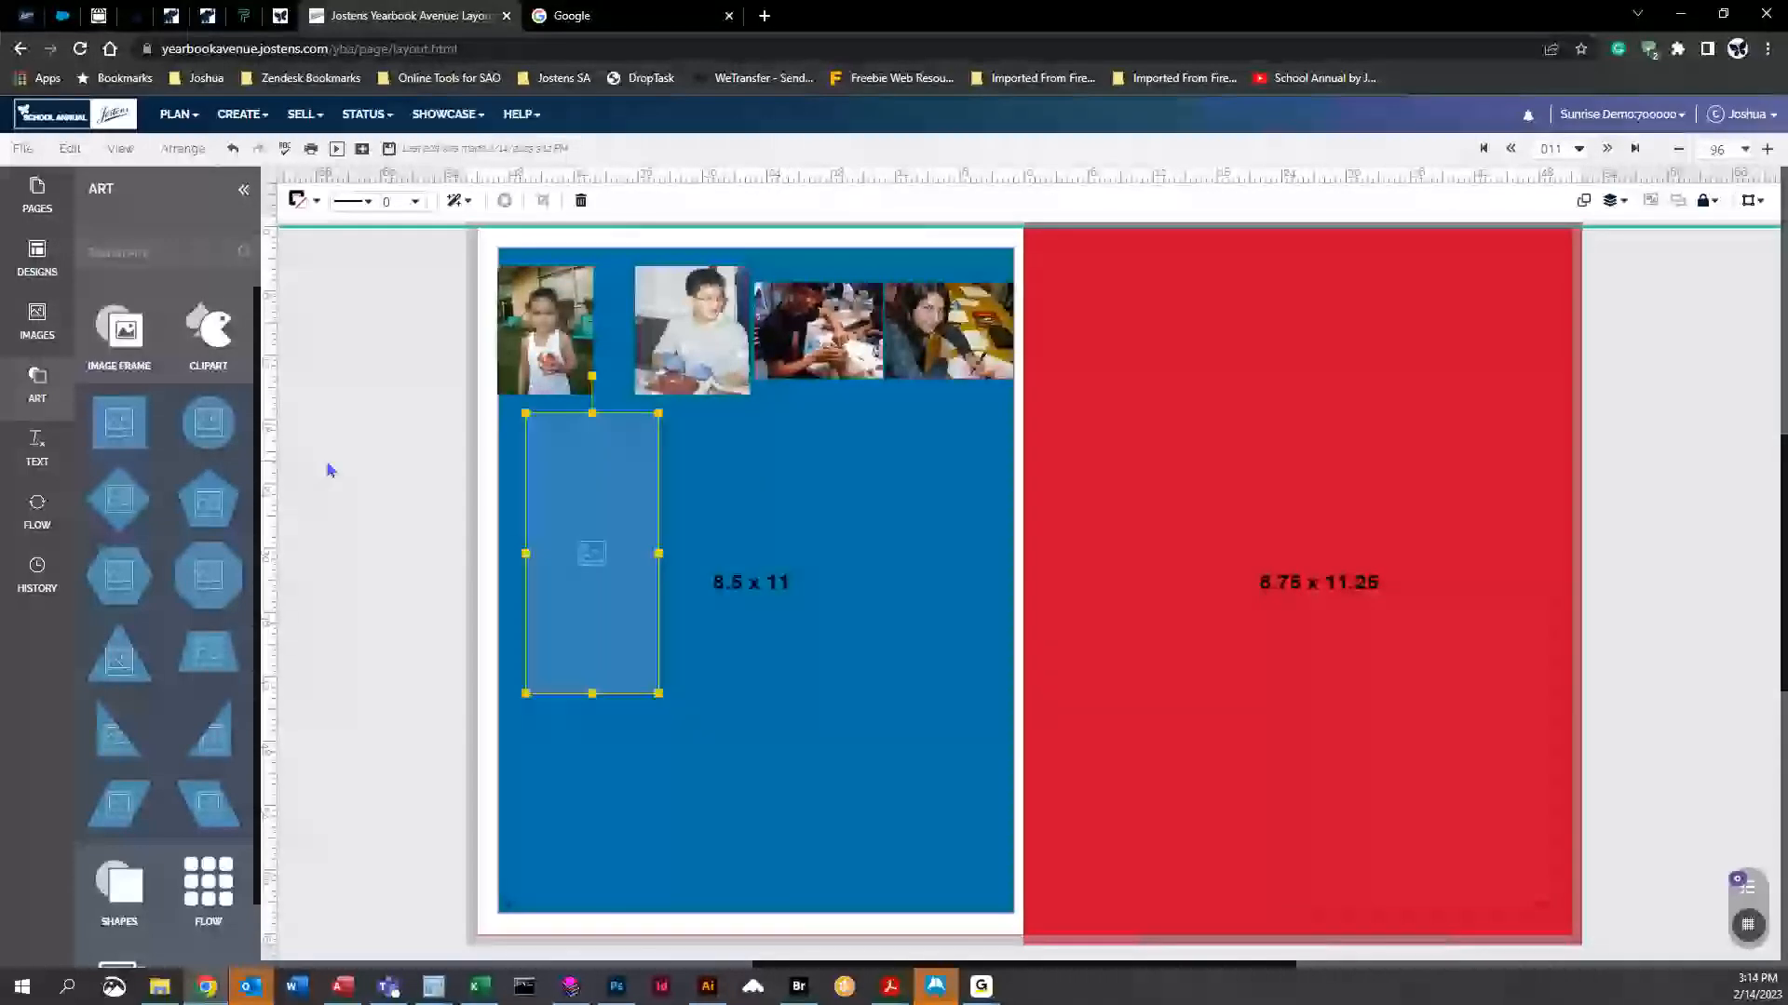
Place a square shape on the blue page, to the right of the 8.5 x 11 text
left_click(211, 333)
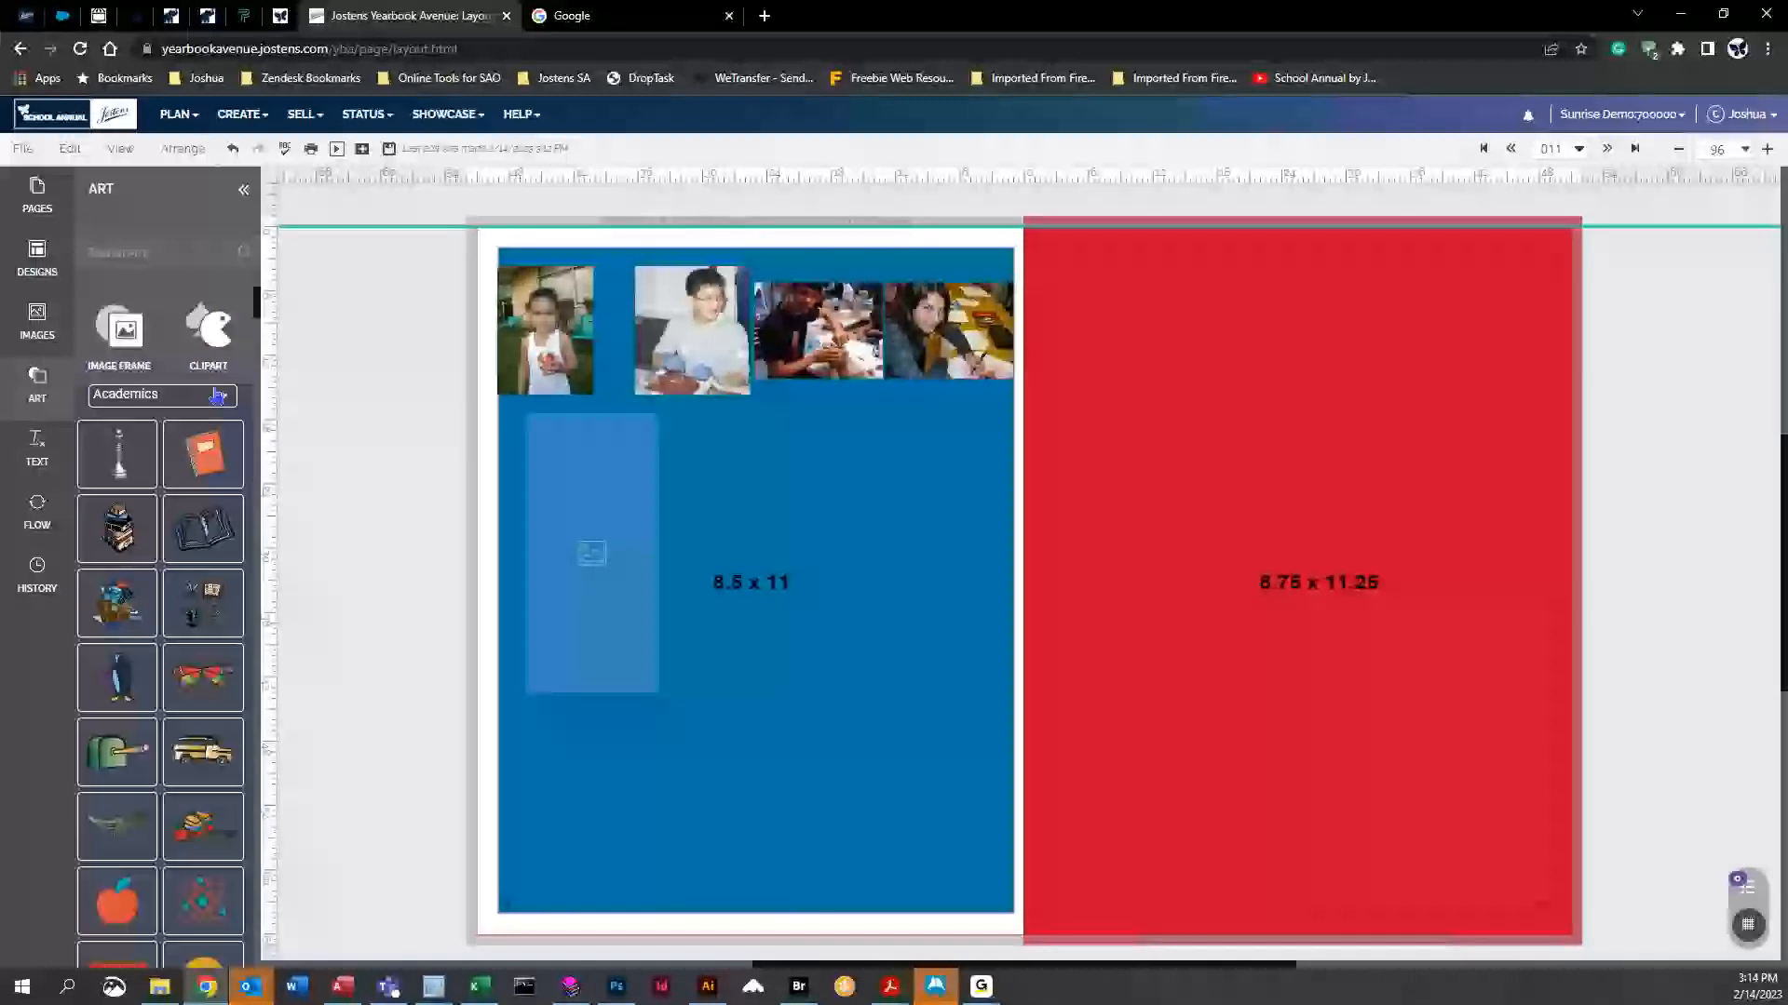
left_click(208, 328)
left_click(120, 426)
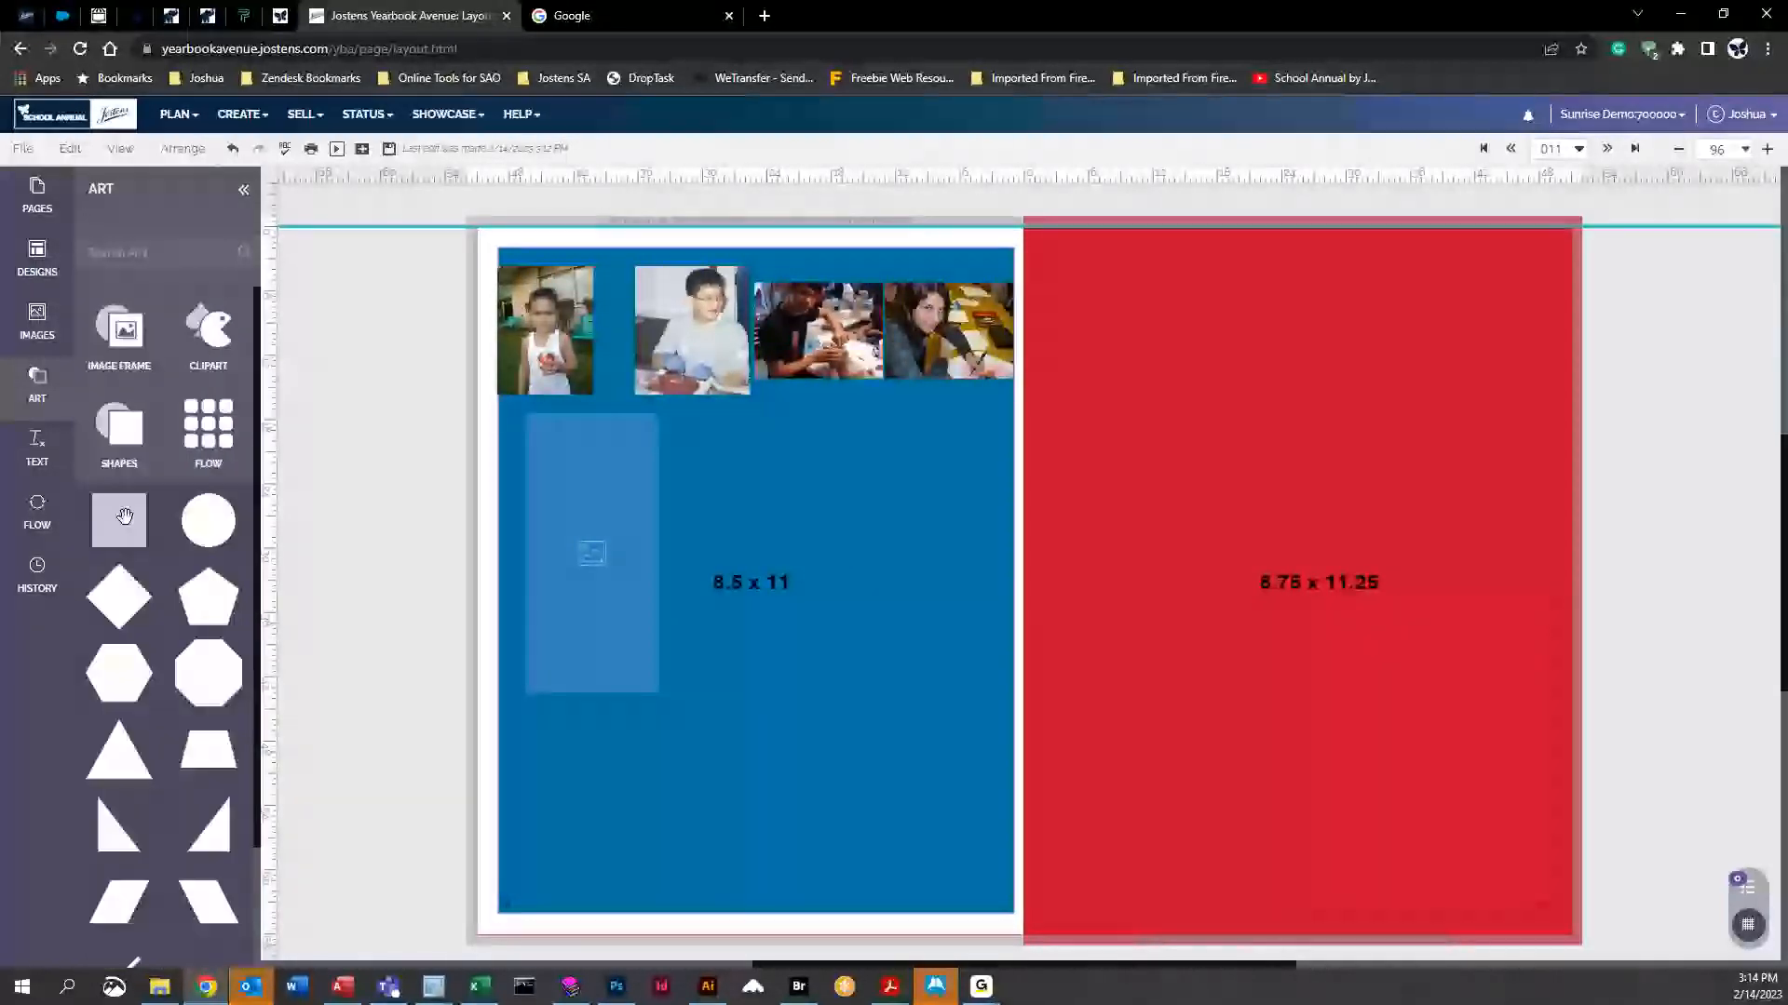
left_click_drag(124, 517, 905, 573)
Add the orange notebook clipart from Academics below the square shape and a Headline text below the image frame
left_click(209, 327)
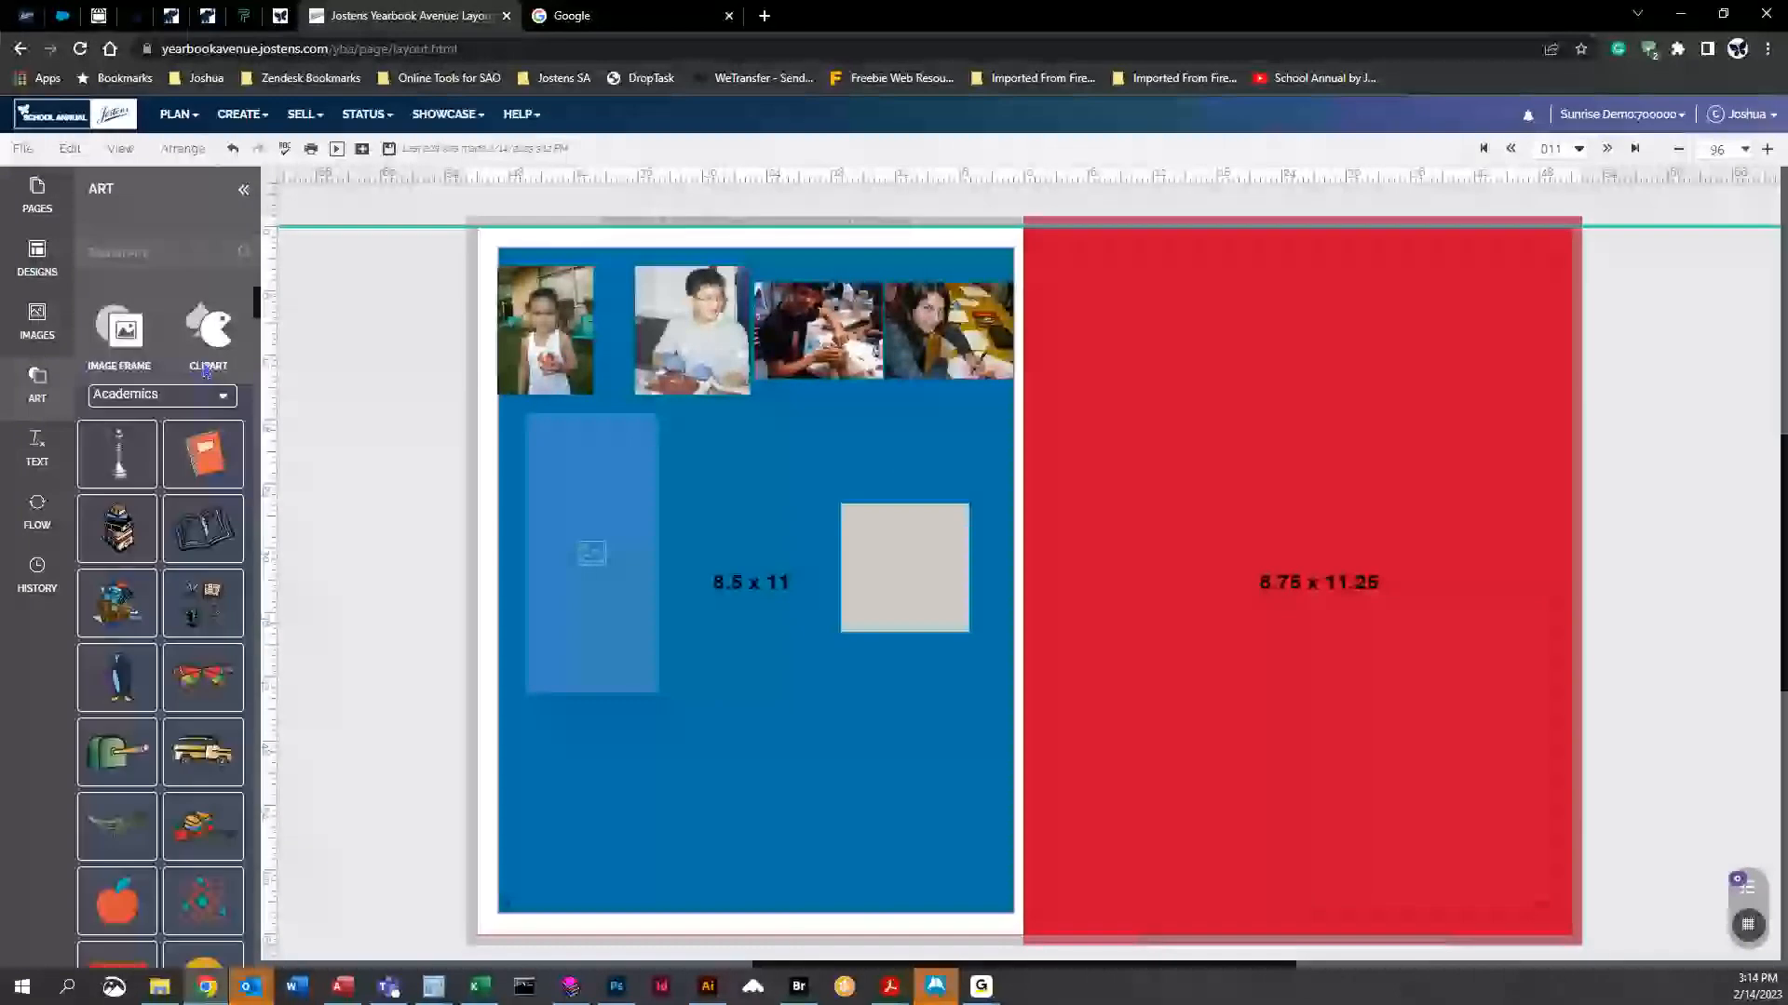
left_click_drag(203, 453, 836, 723)
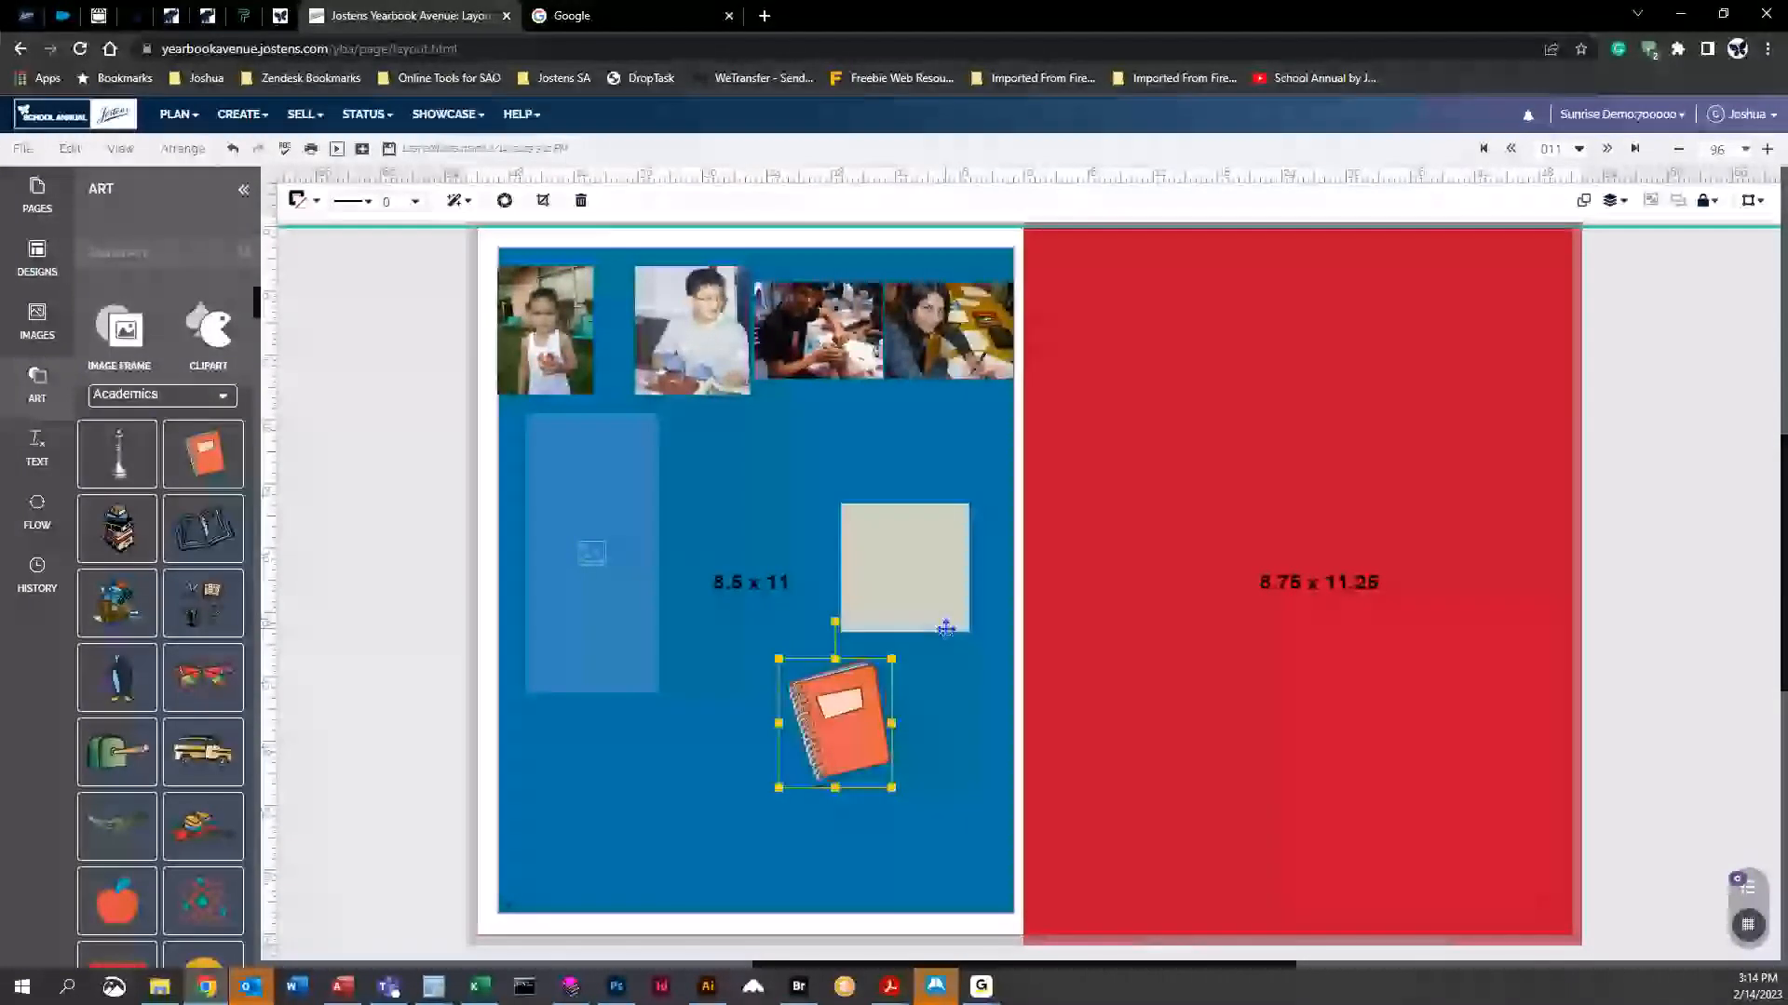
left_click(289, 376)
left_click(37, 447)
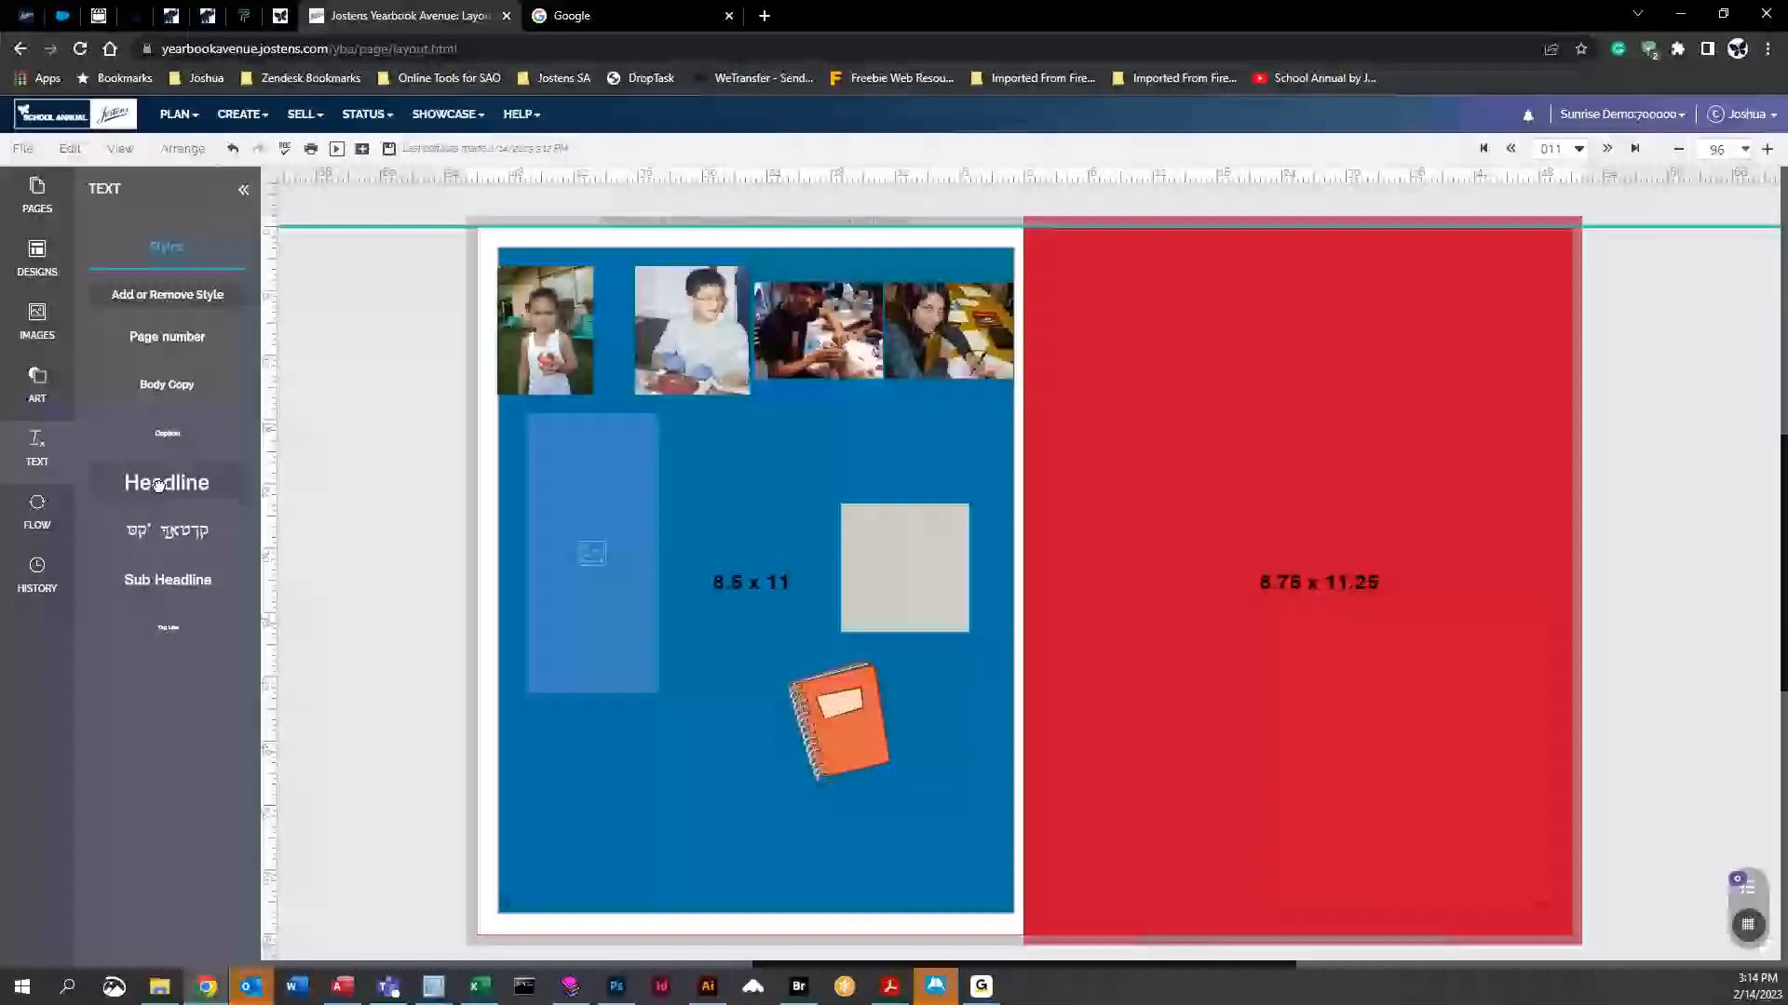
left_click_drag(158, 485, 619, 752)
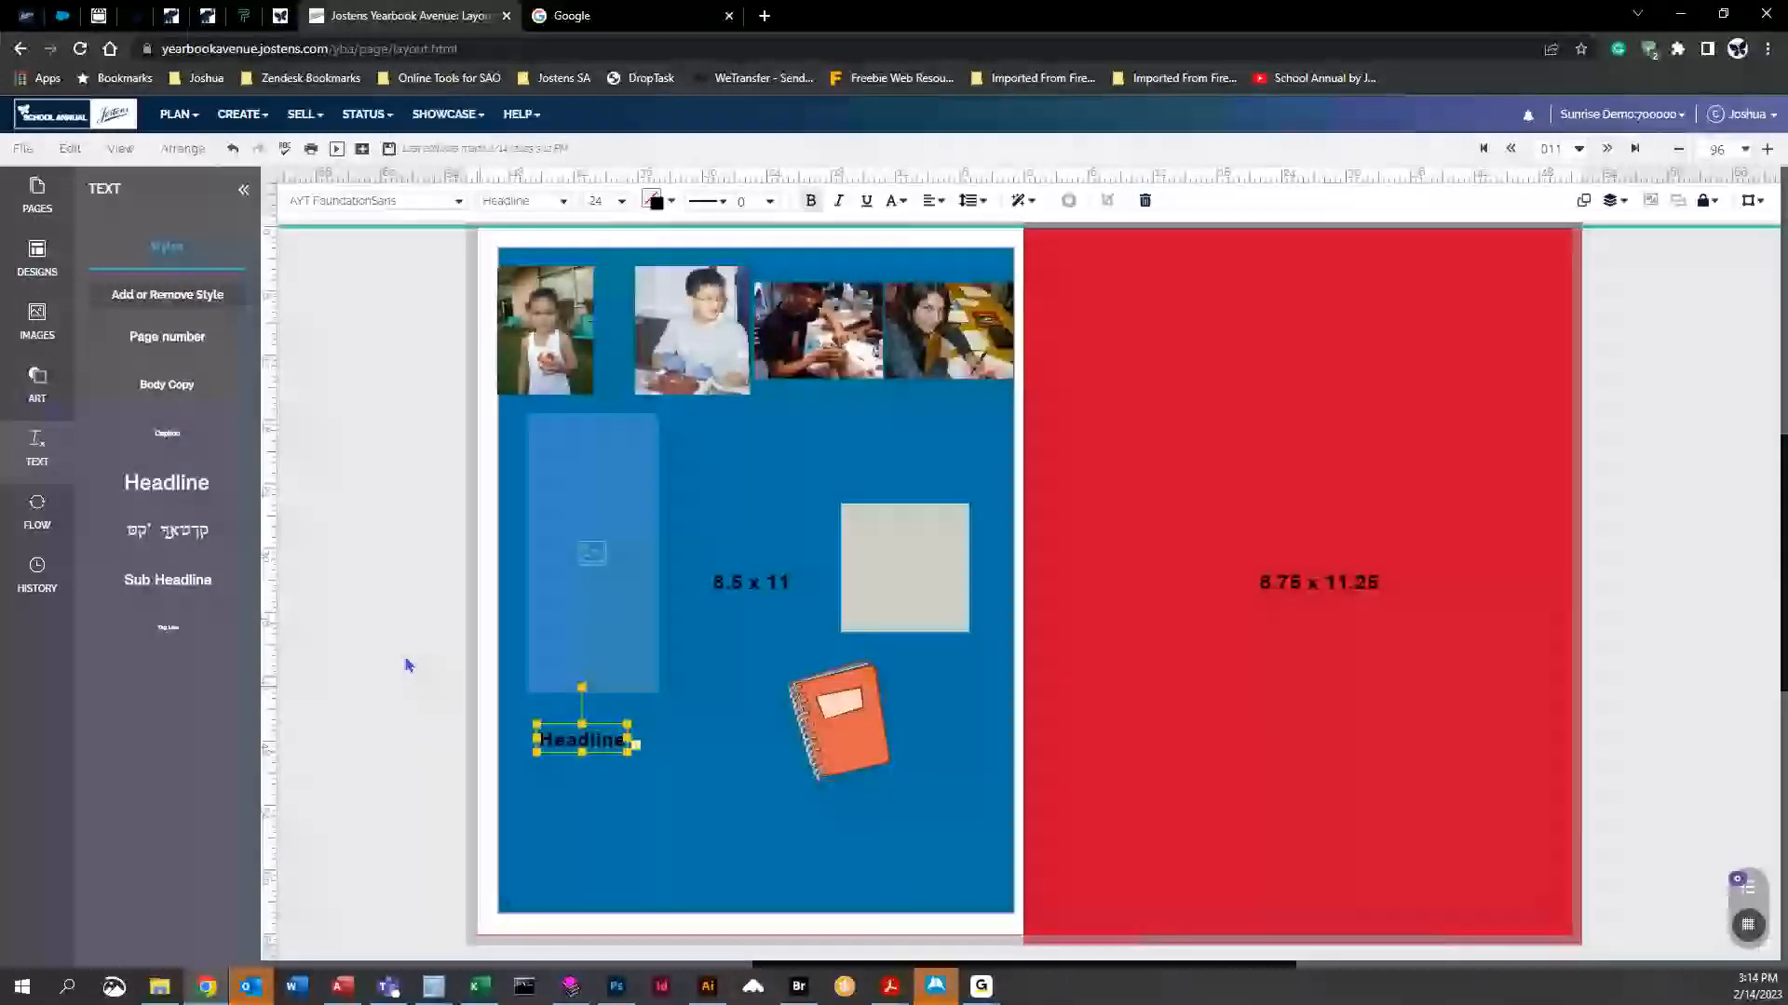
Look at the portrait flow options and the saved version history of page 011
left_click(39, 515)
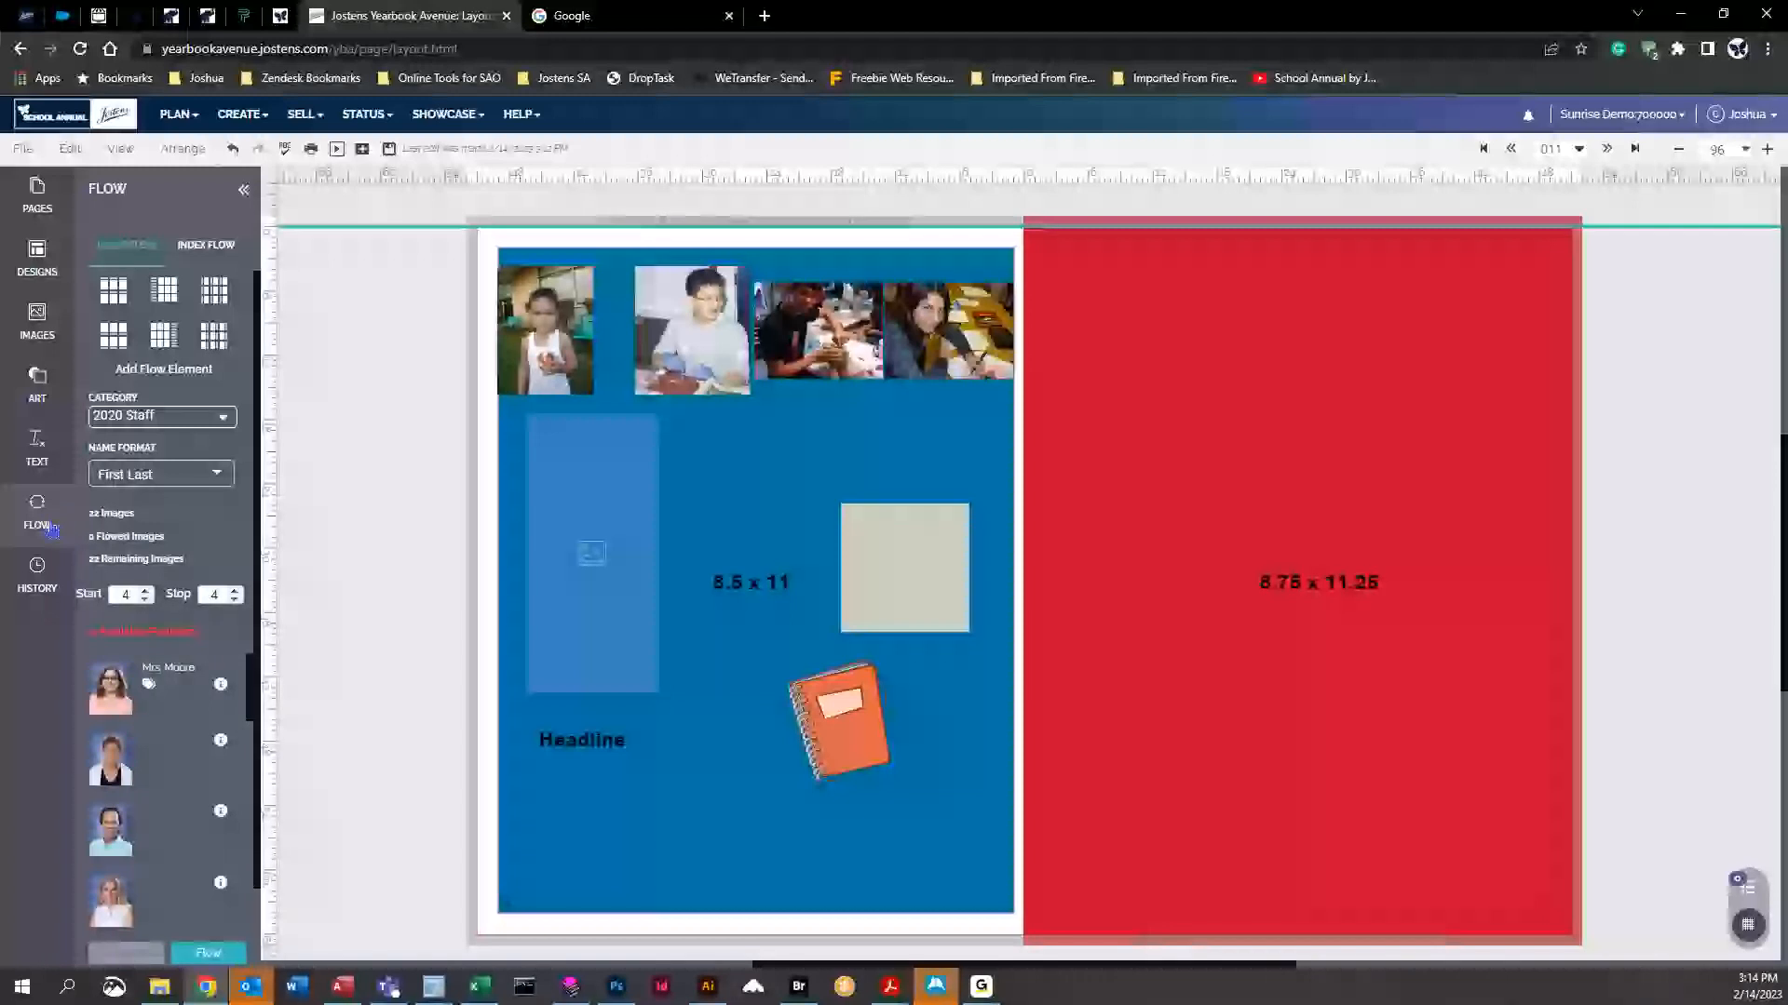
left_click(37, 574)
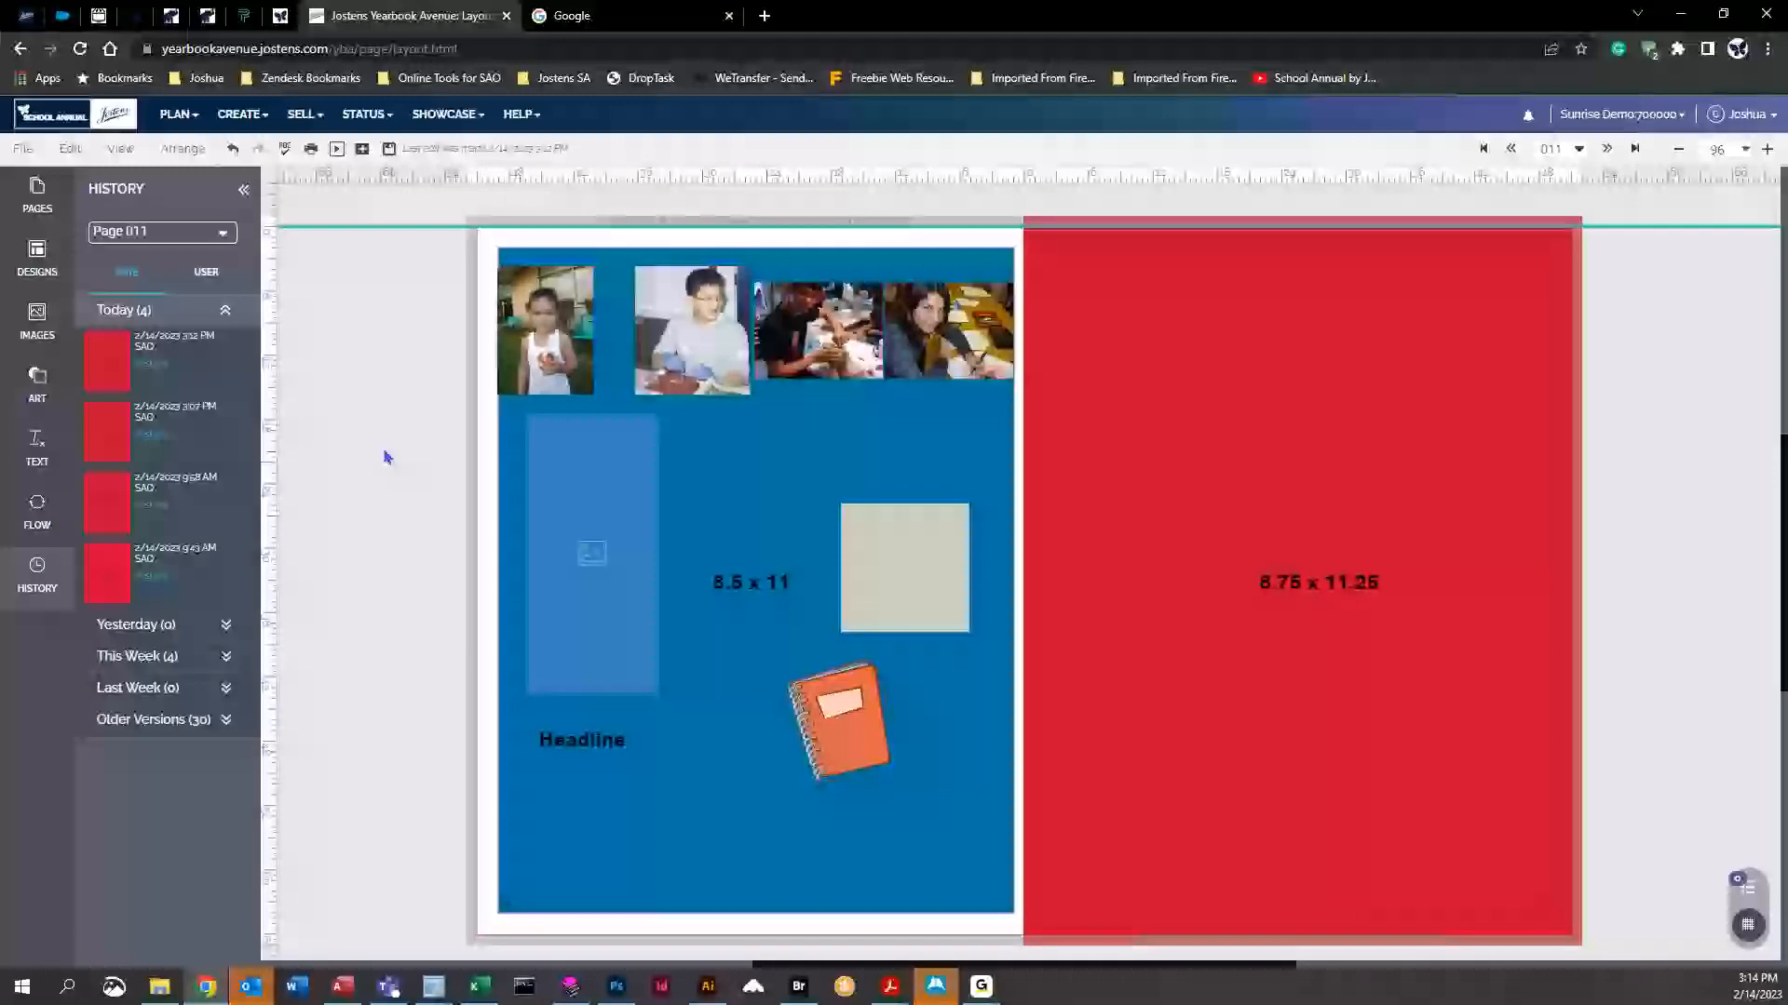
Move on to spread 012-013, saving the layout changes first
left_click(1606, 149)
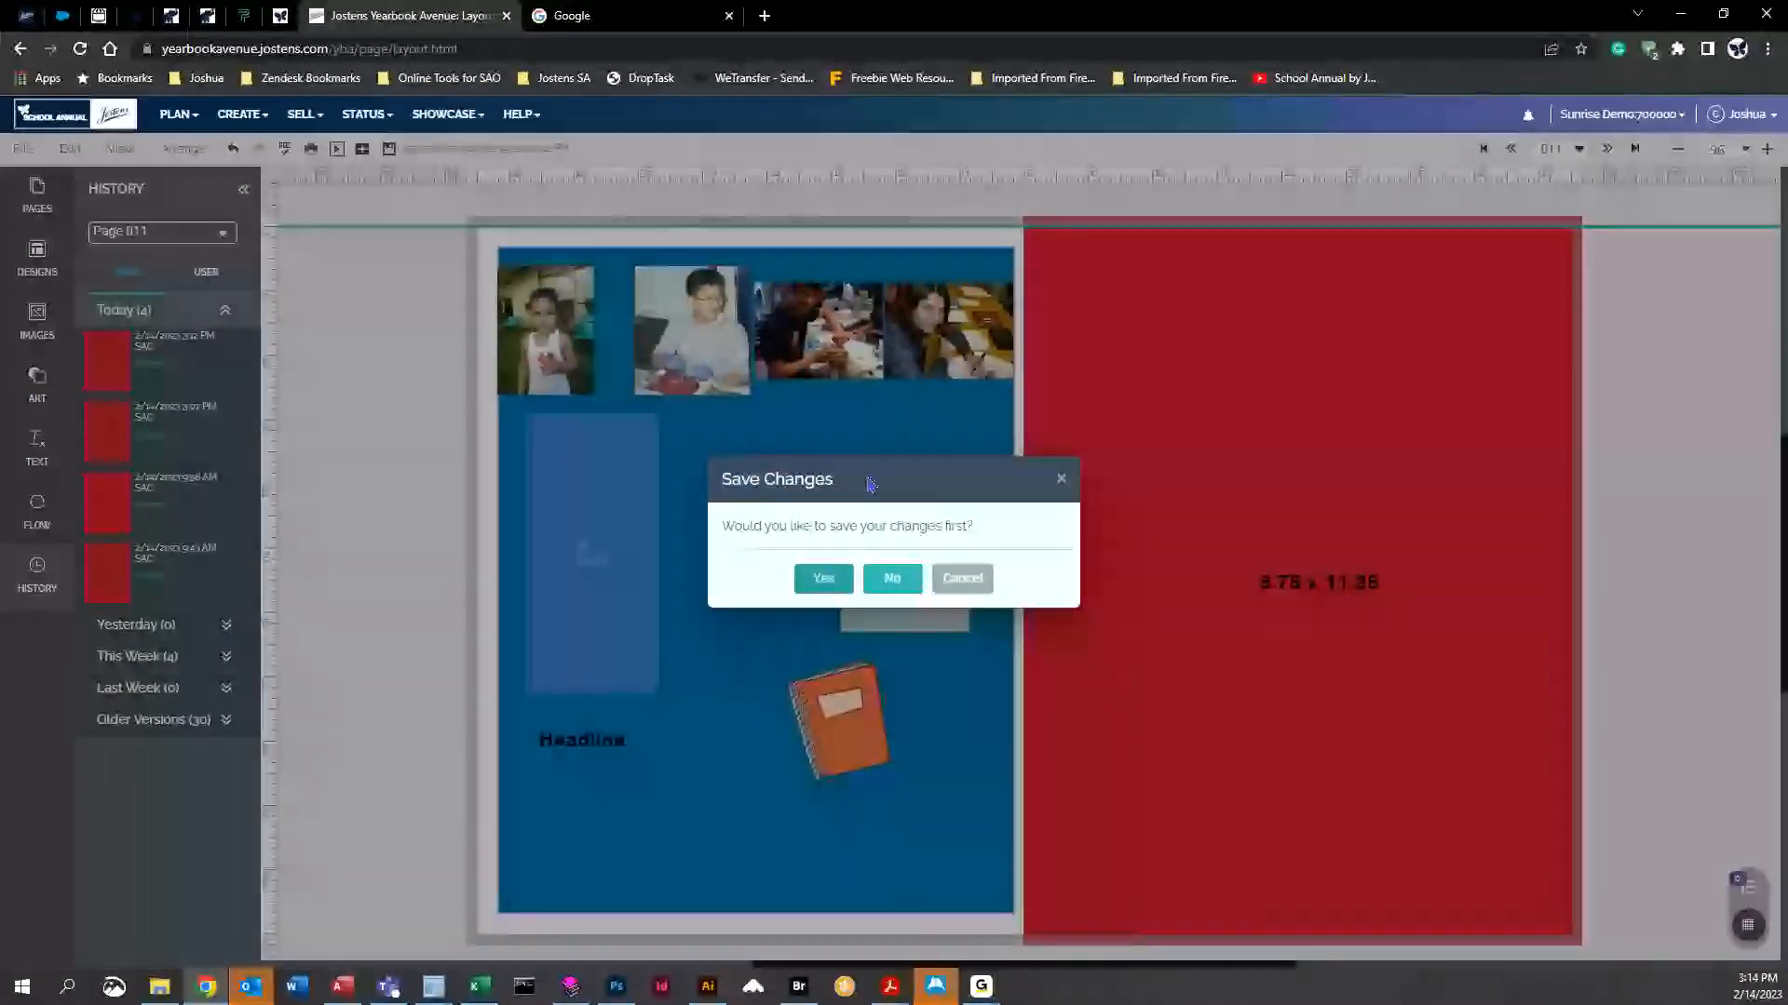
left_click(822, 579)
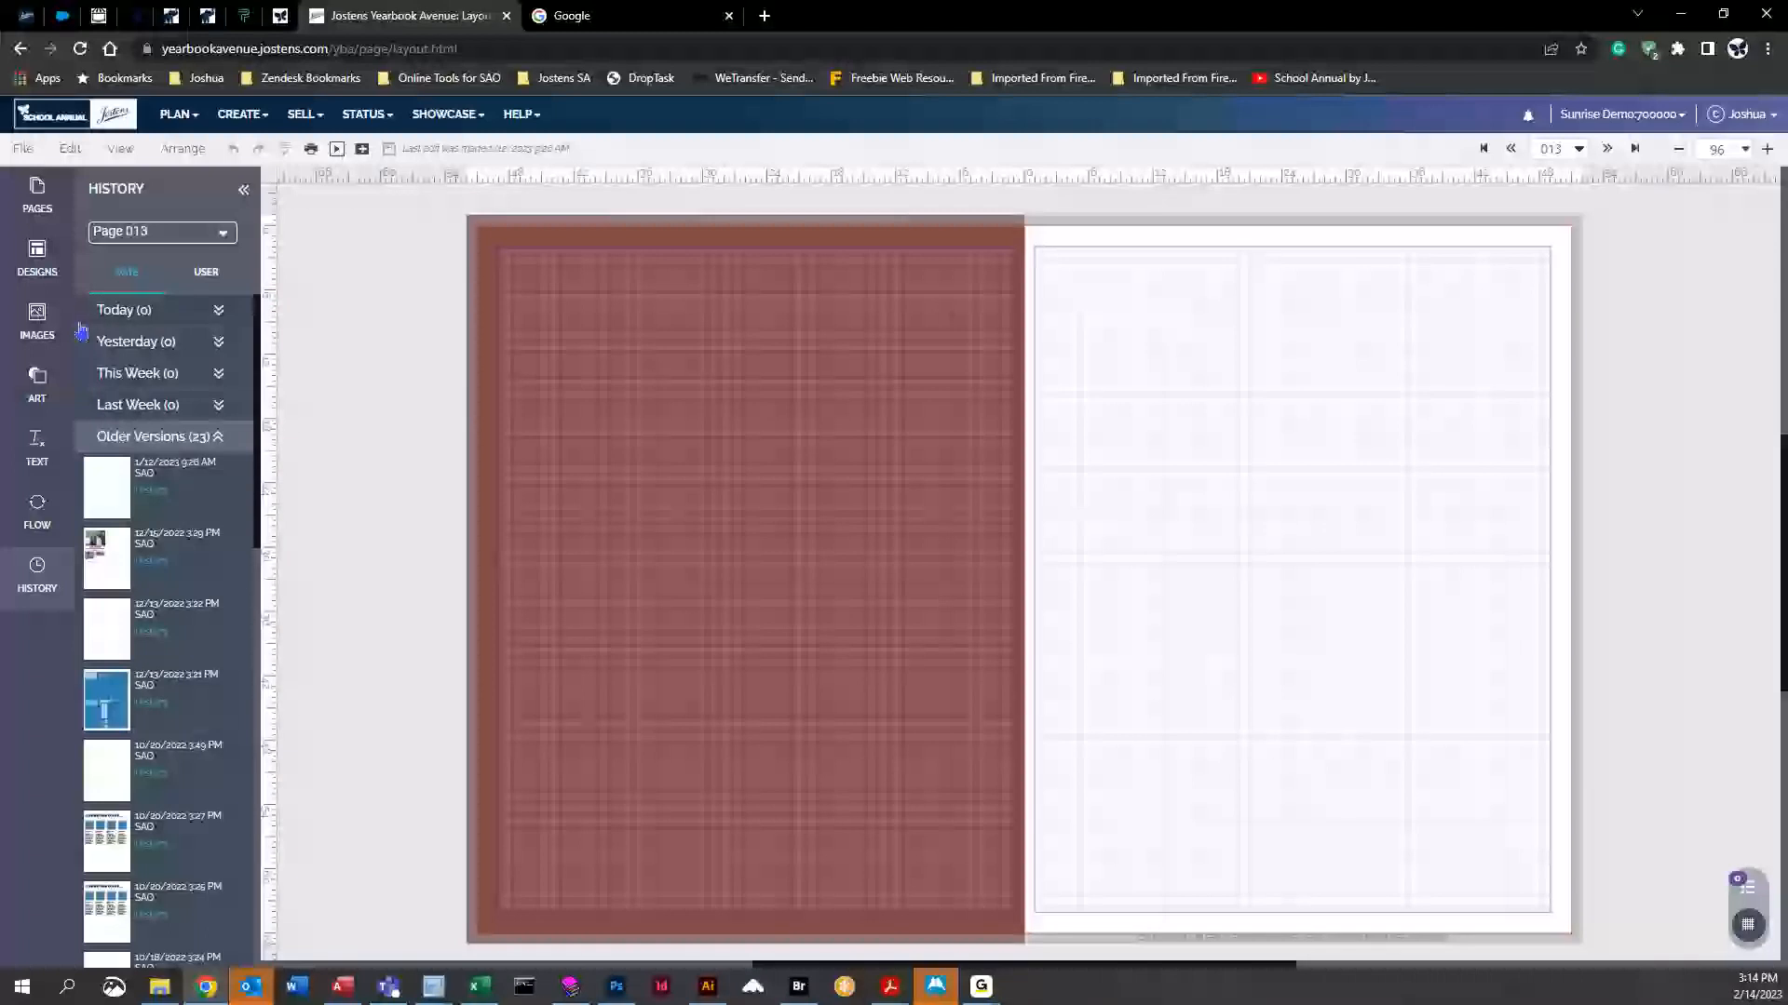
Show the Candids designs from the Page Surfer category
left_click(39, 266)
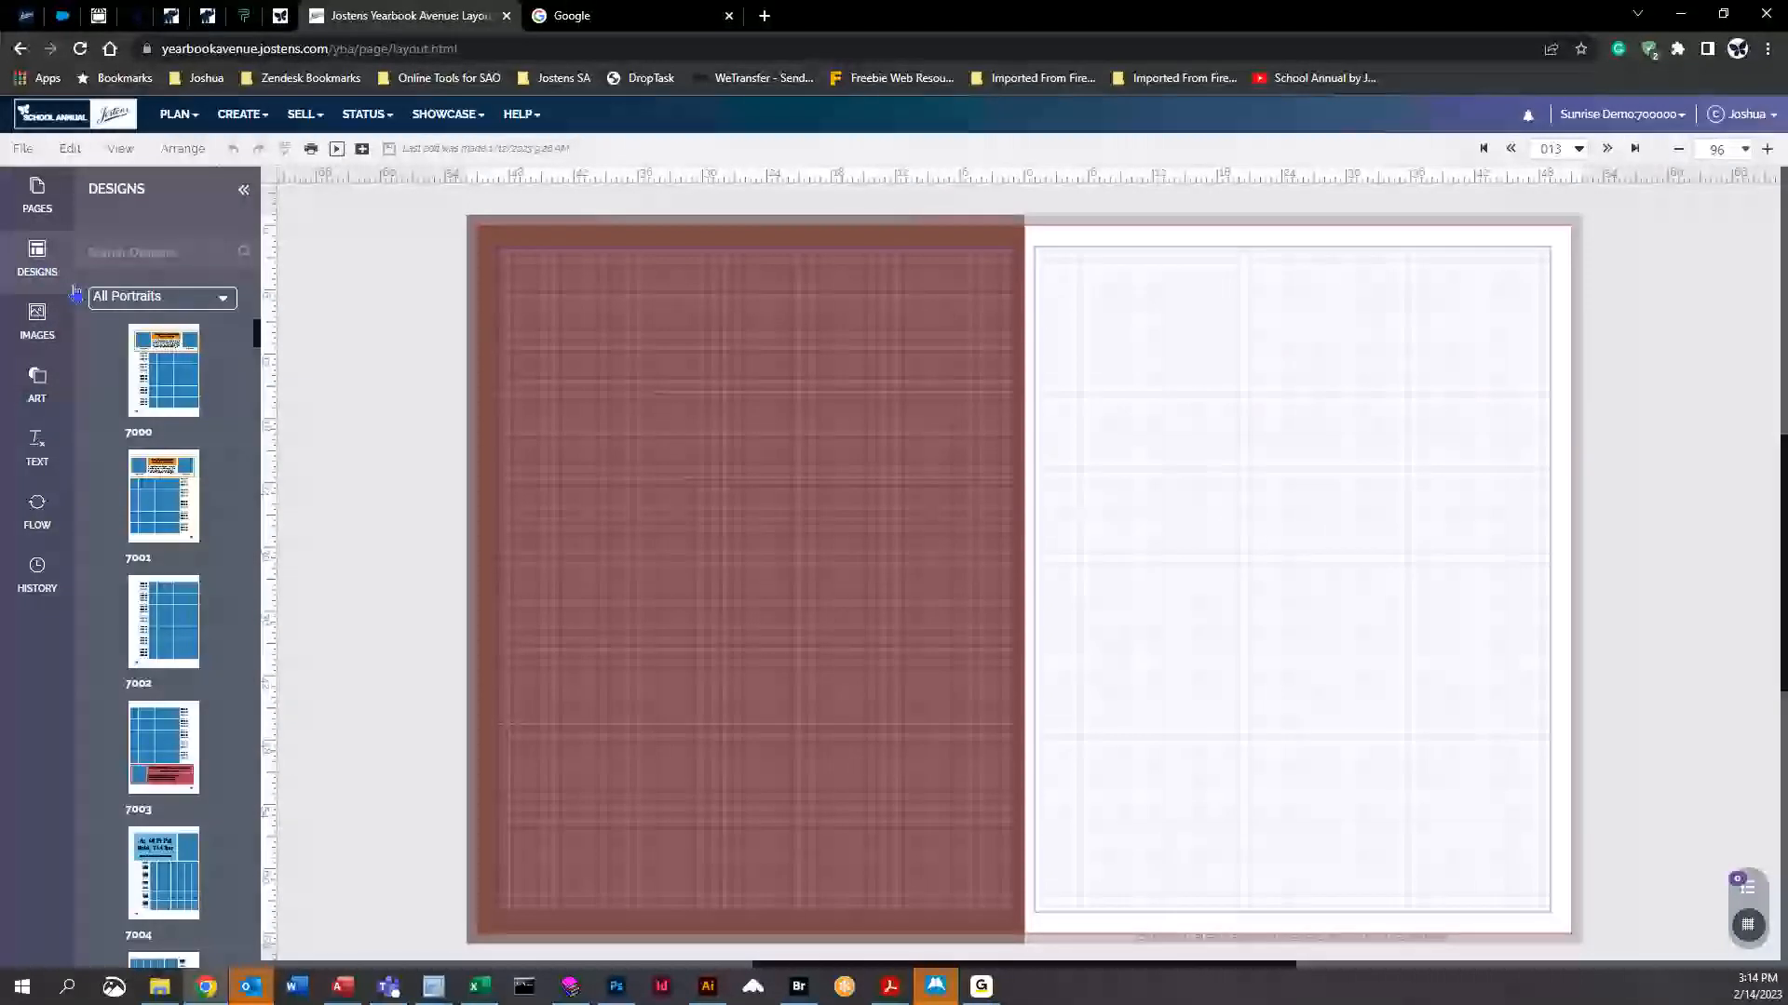
left_click(216, 298)
scroll(195, 377, "up", 3)
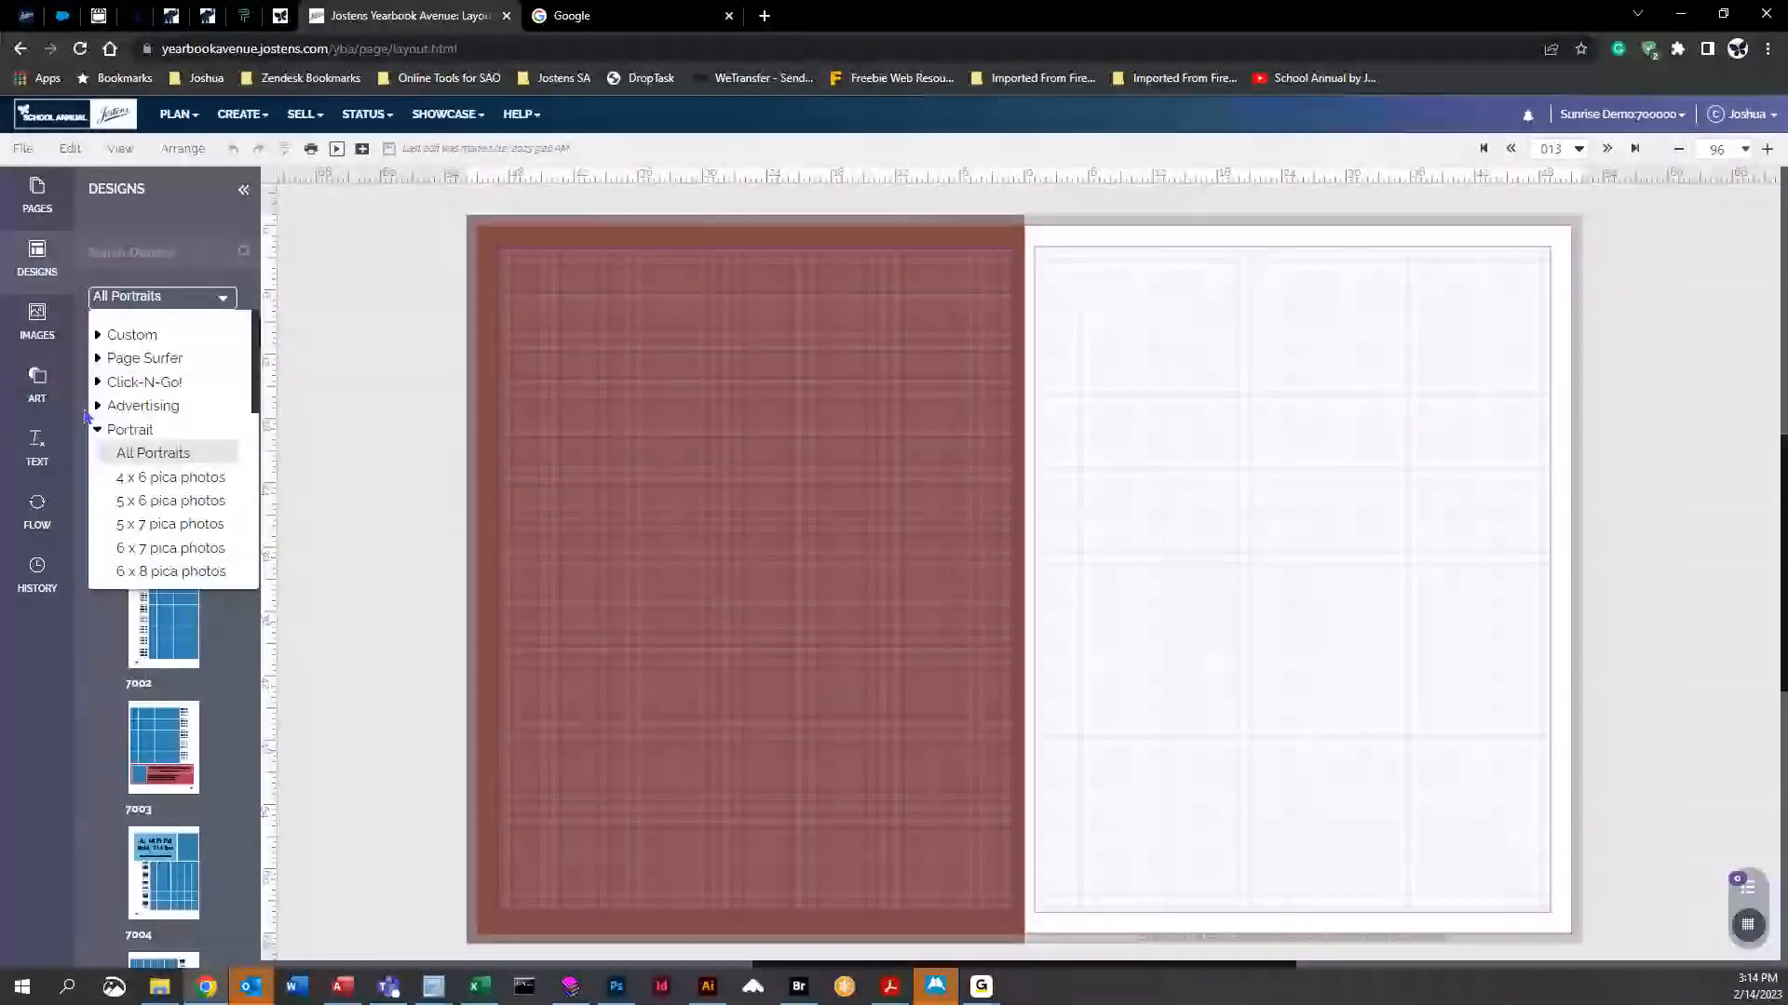
left_click(97, 430)
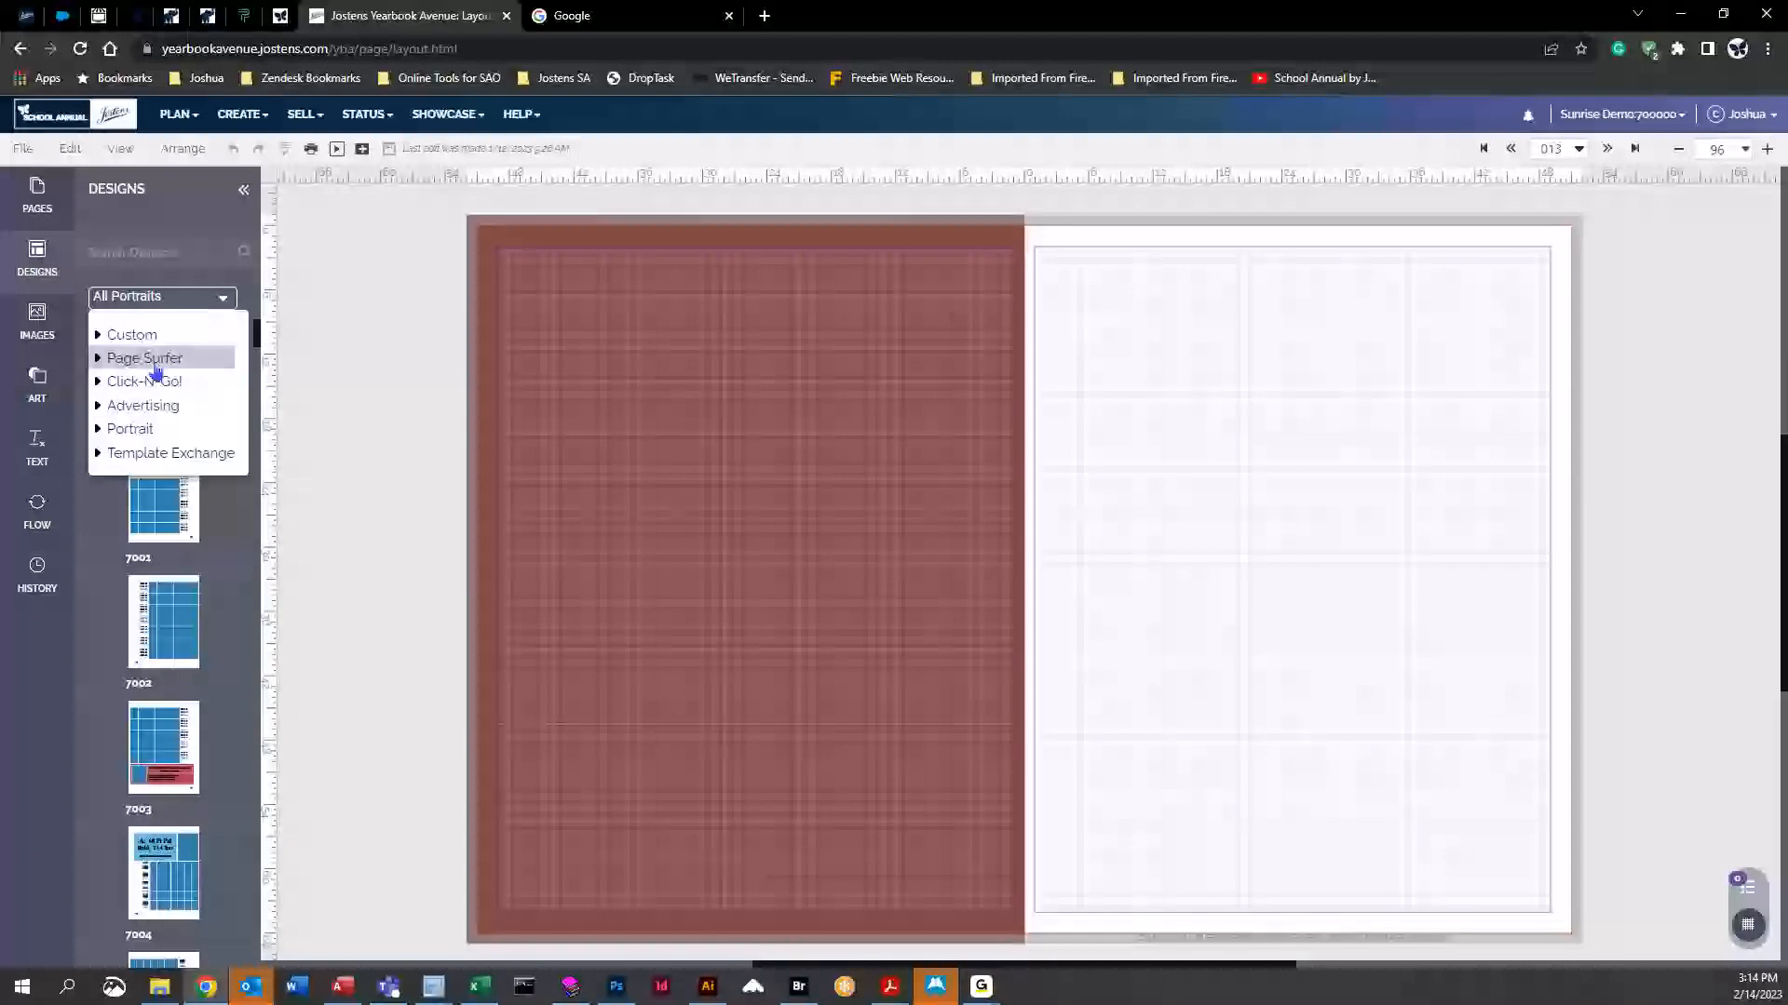
left_click(97, 360)
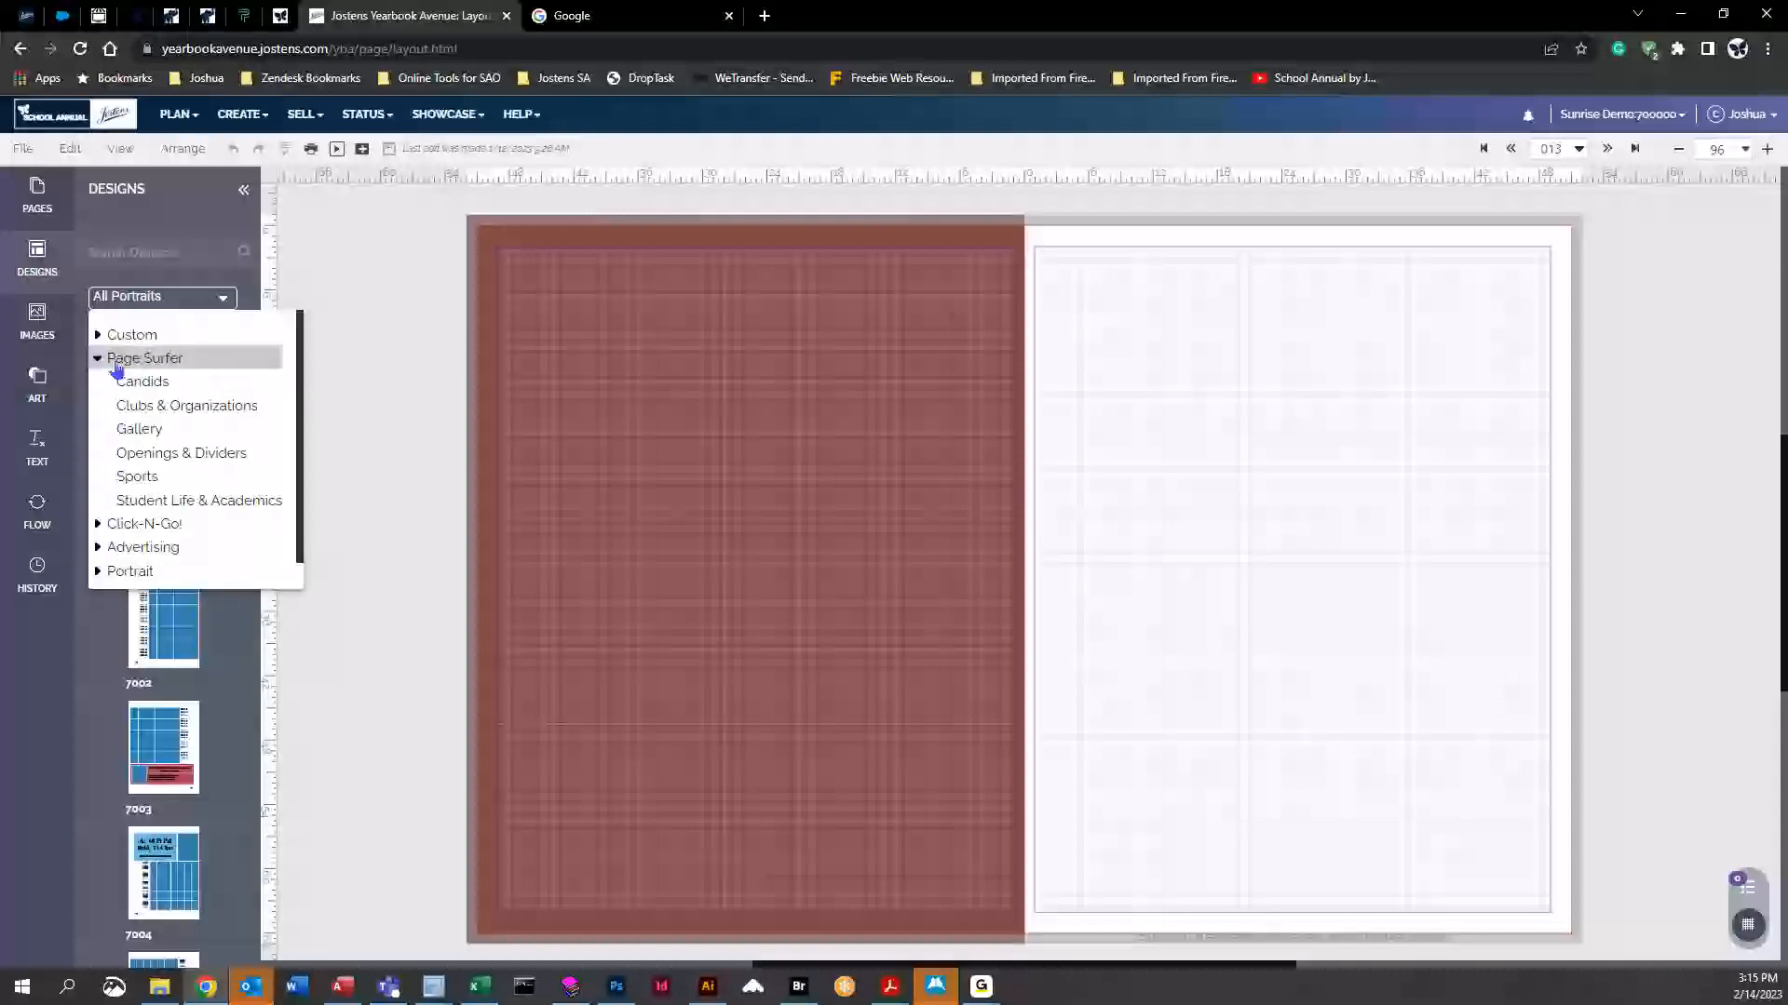
left_click(223, 299)
left_click(223, 299)
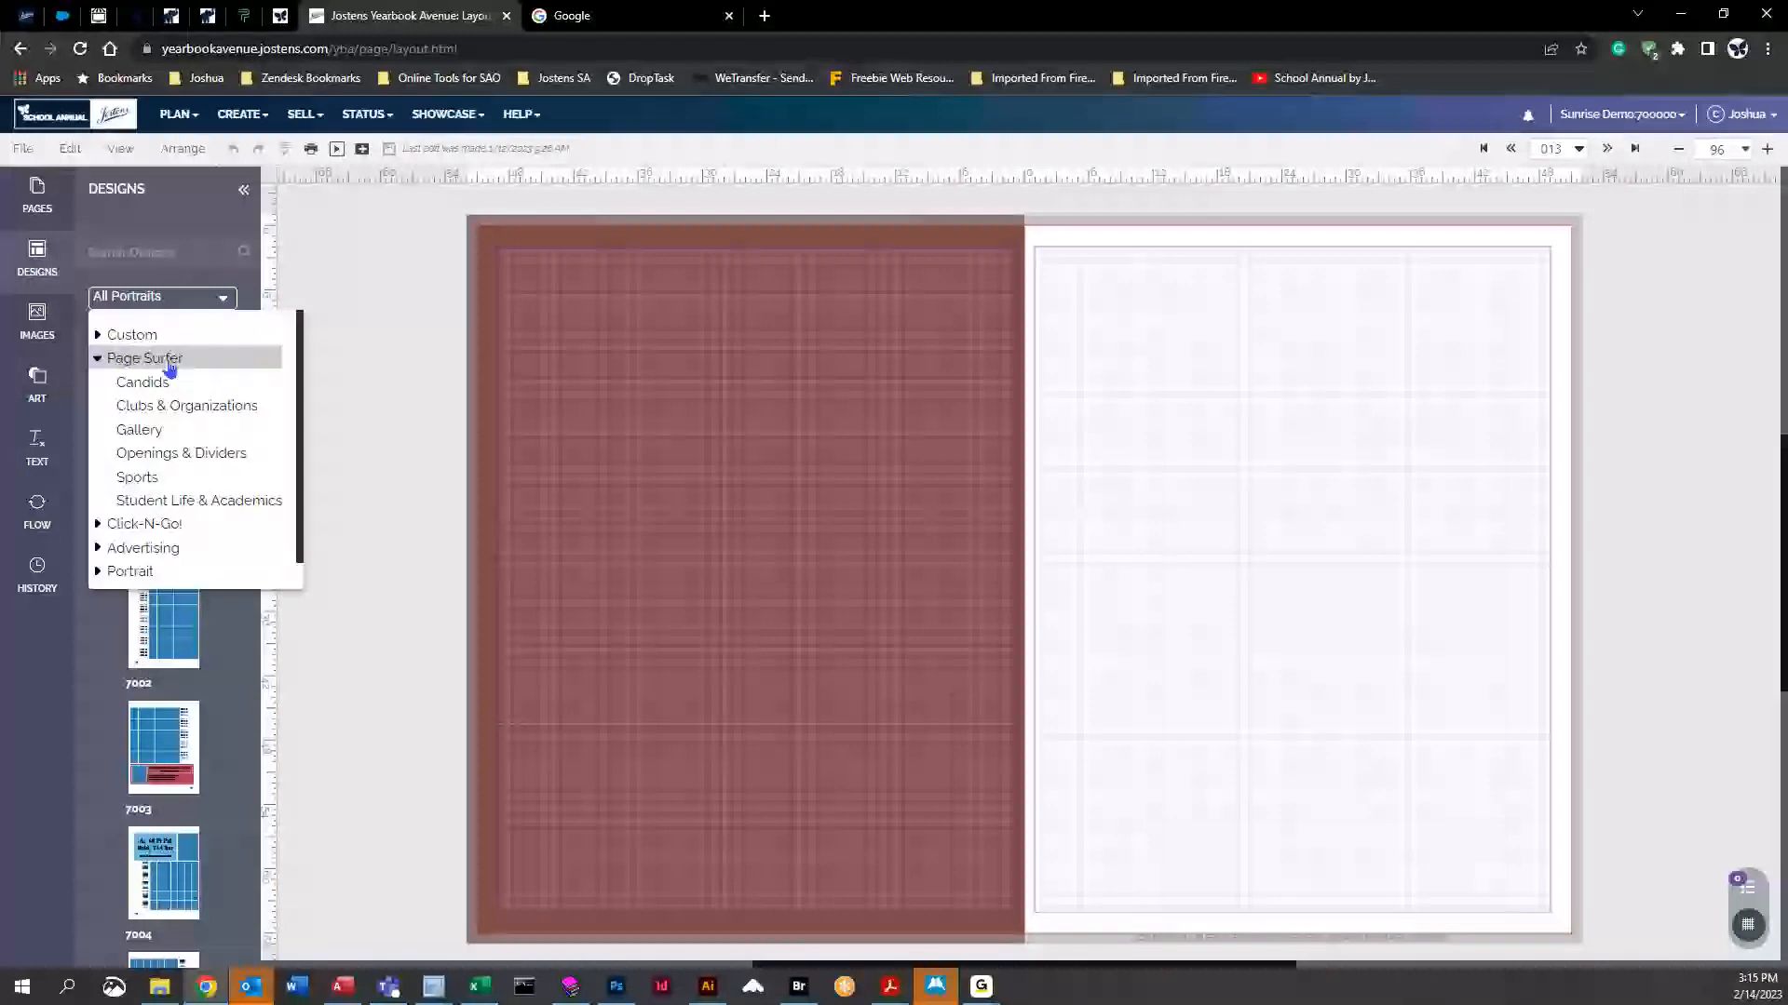
left_click(97, 363)
left_click(97, 362)
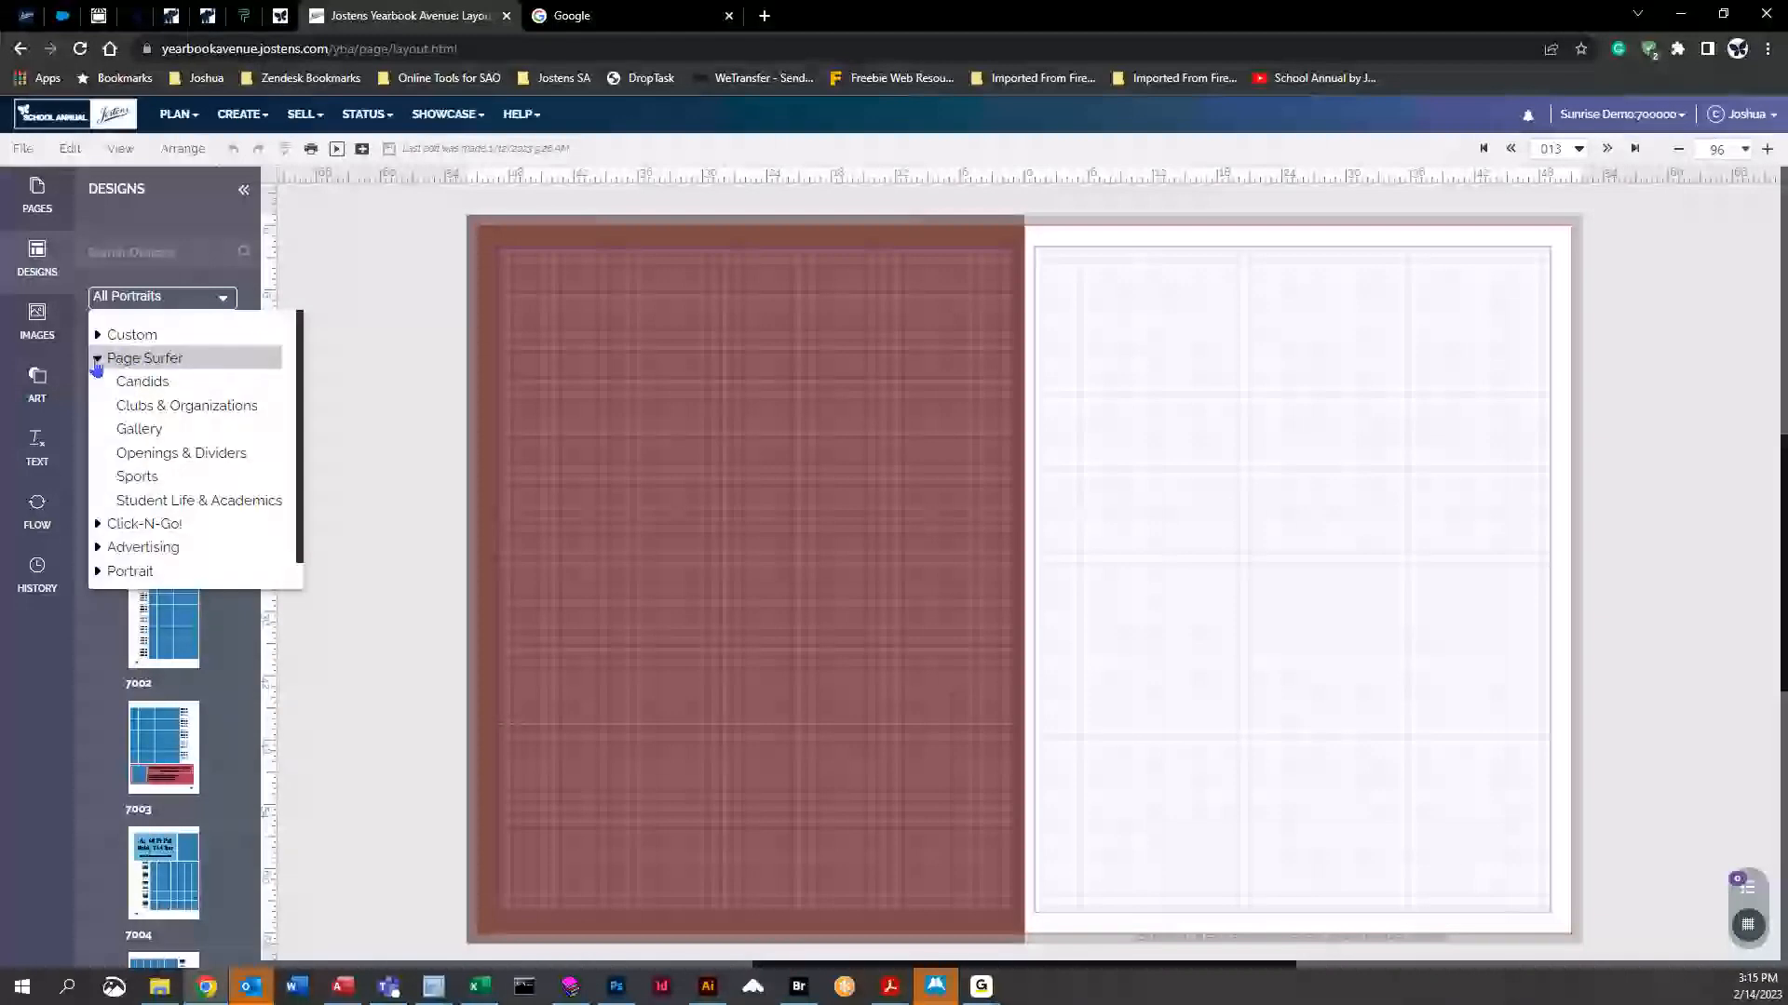
left_click(141, 384)
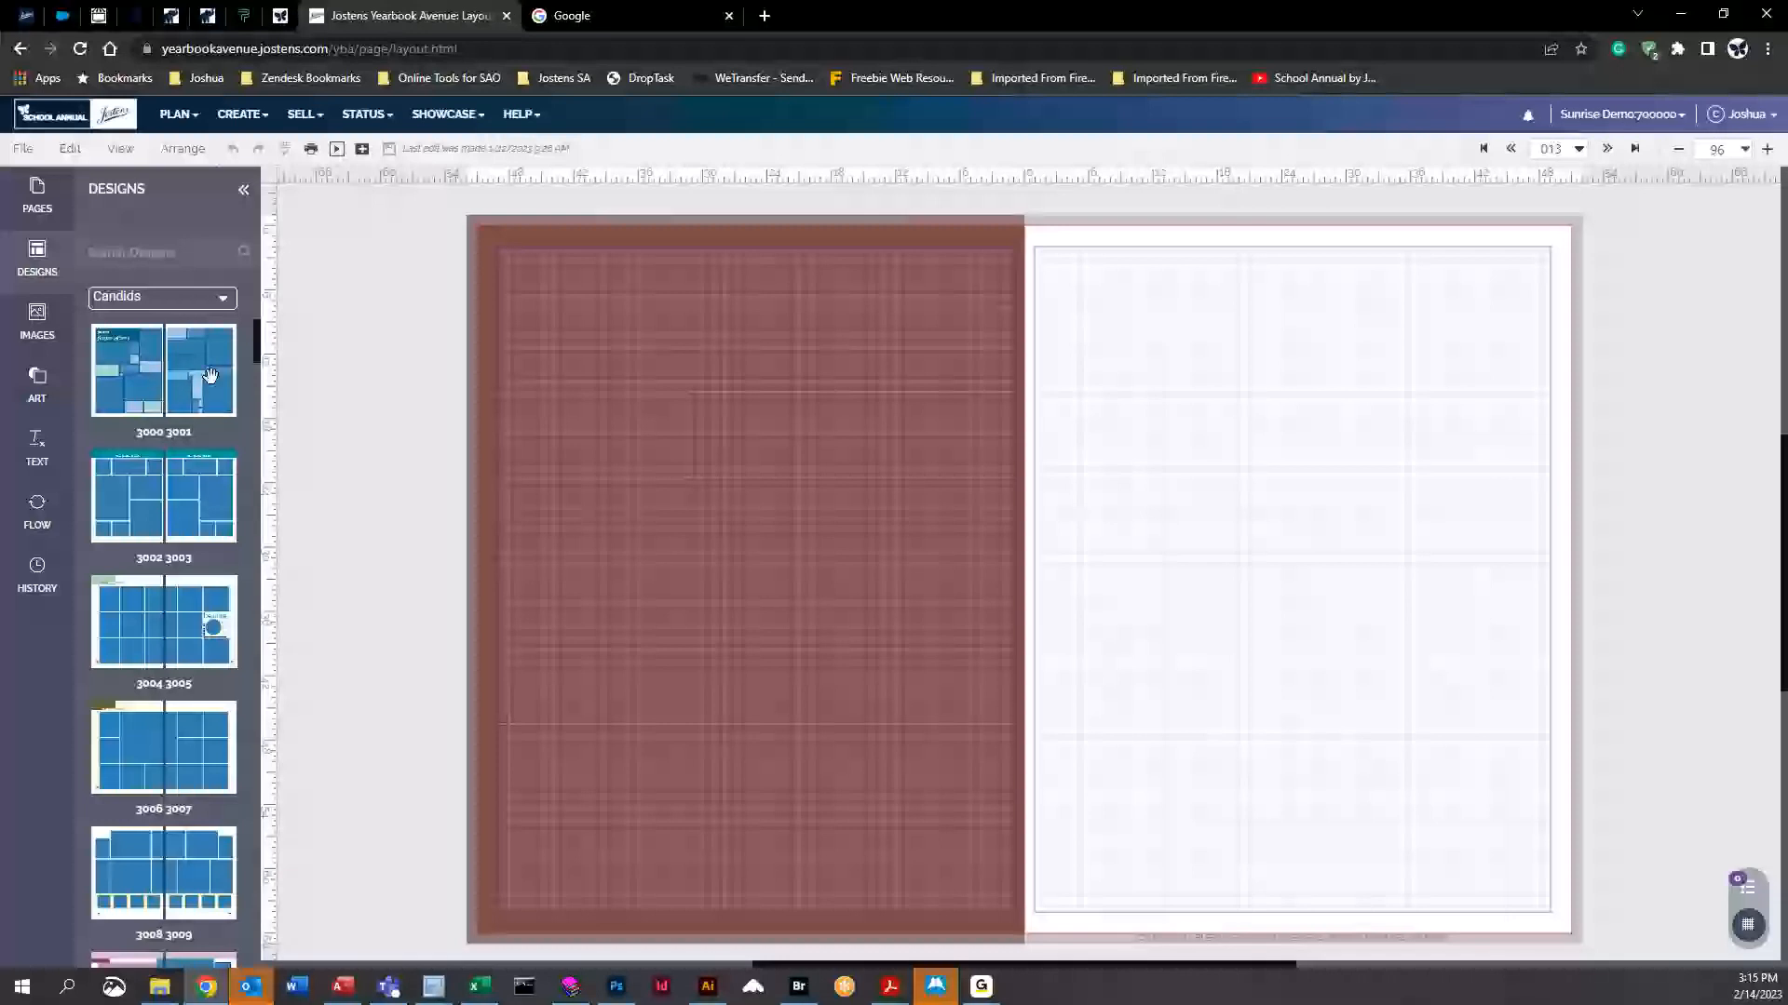
Try the left page of Candids design 3048 3049 on page 012 without retaining existing content, and undo it
mouse_move(125, 361)
left_click_drag(260, 346, 262, 358)
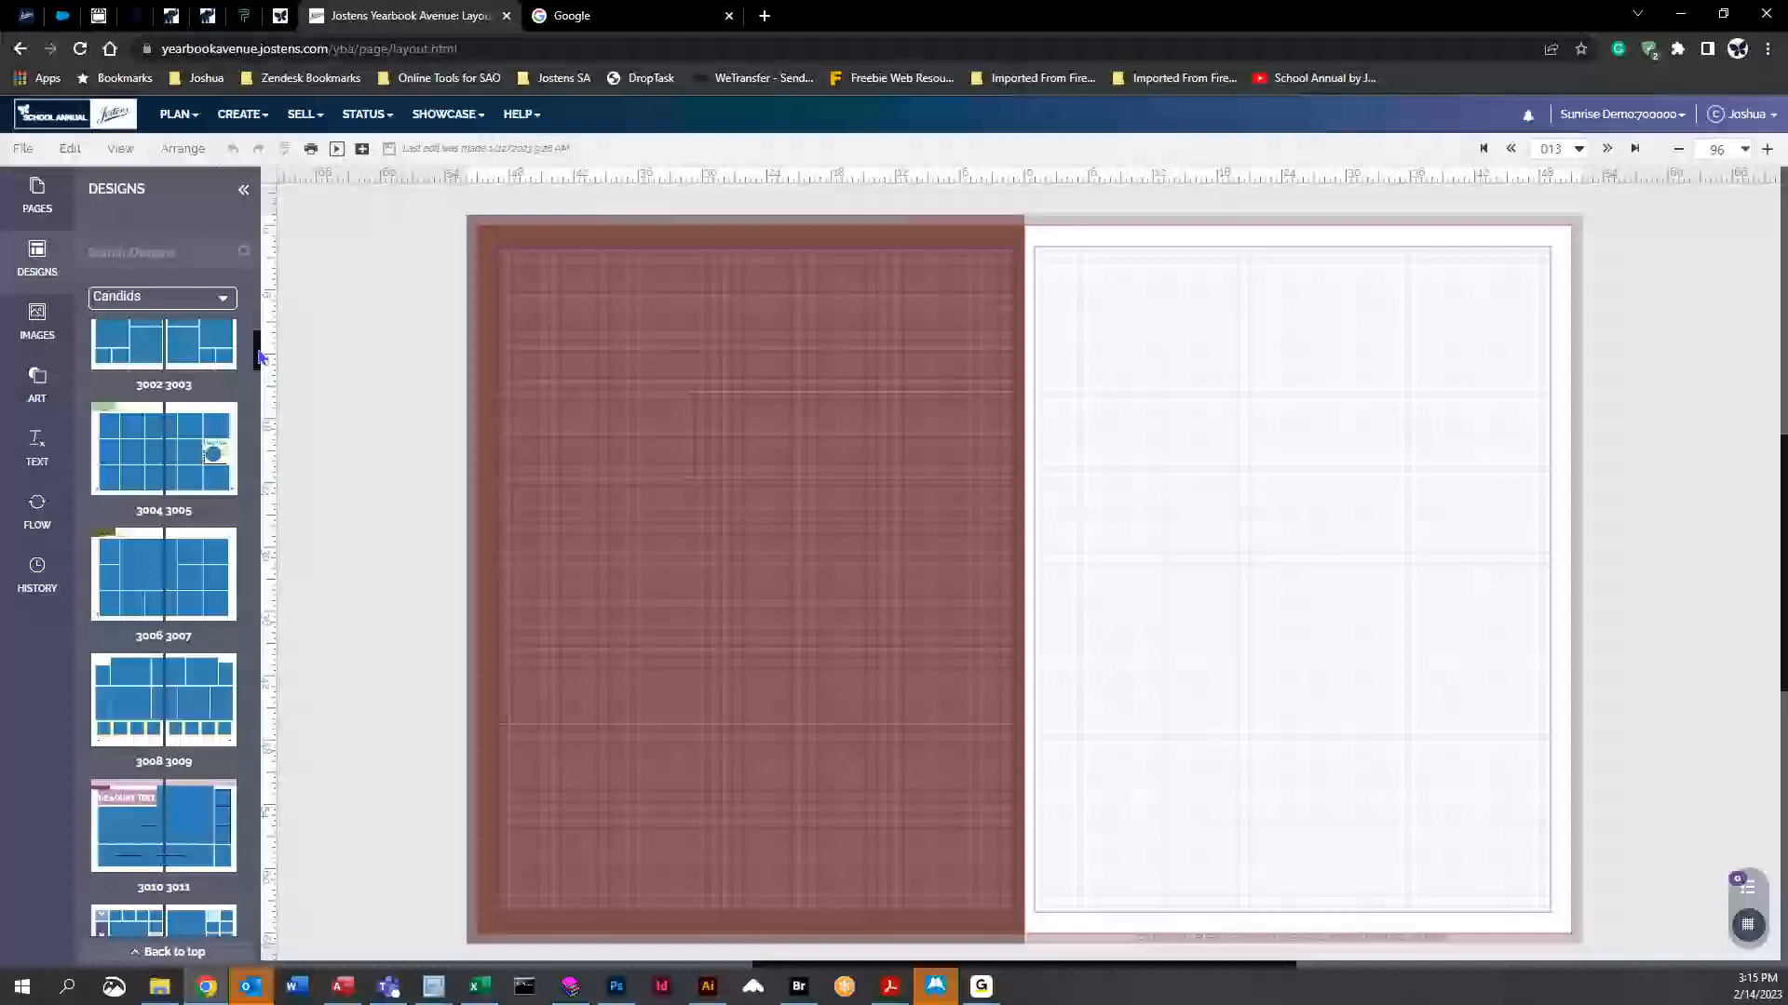
left_click_drag(260, 357, 260, 537)
mouse_move(109, 466)
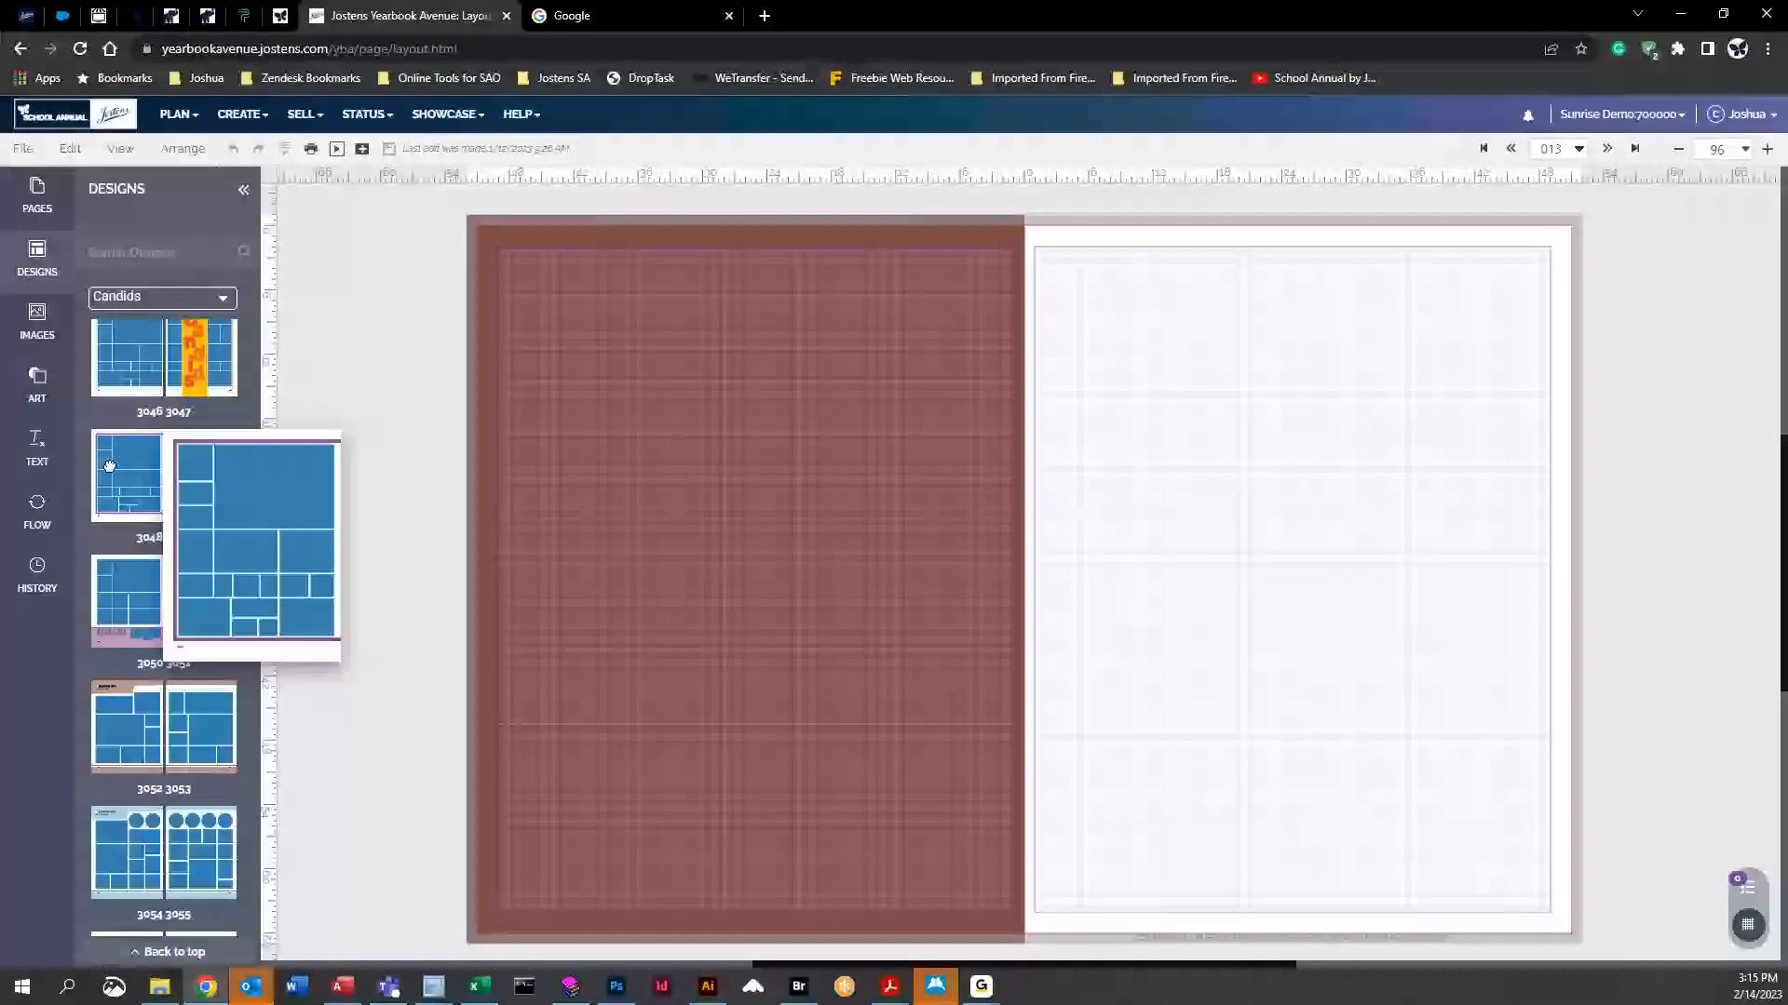
left_click_drag(109, 466, 706, 486)
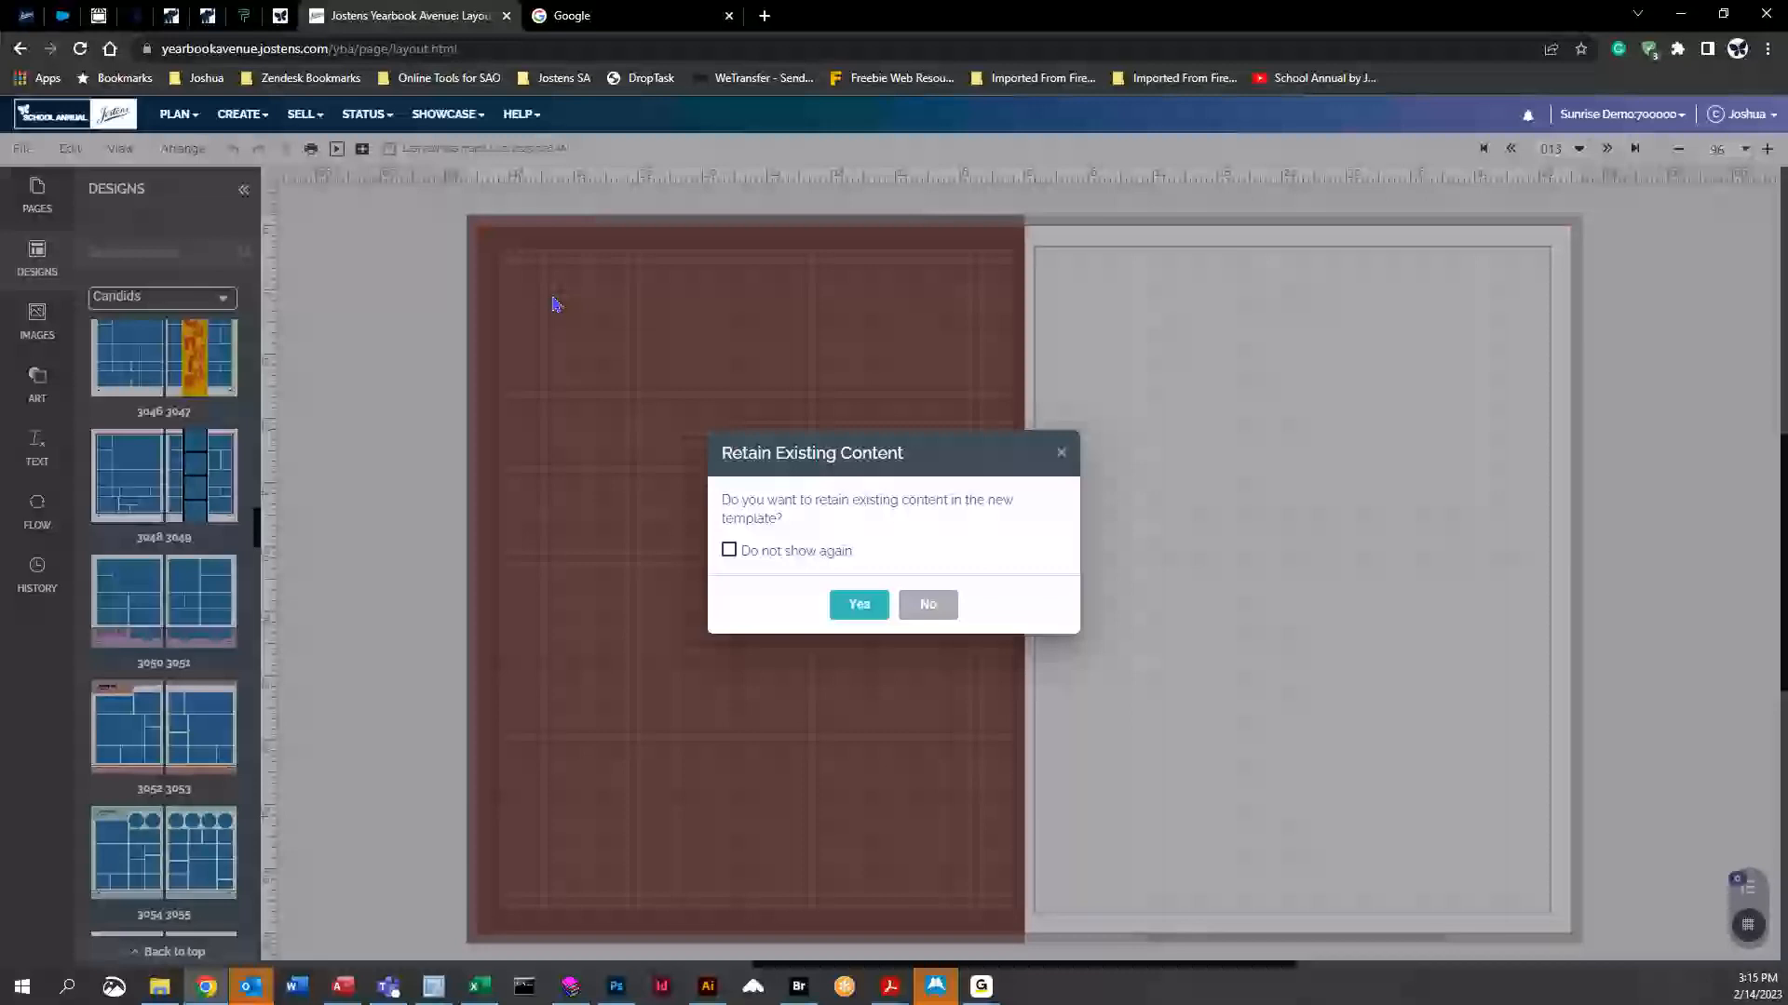
left_click(931, 605)
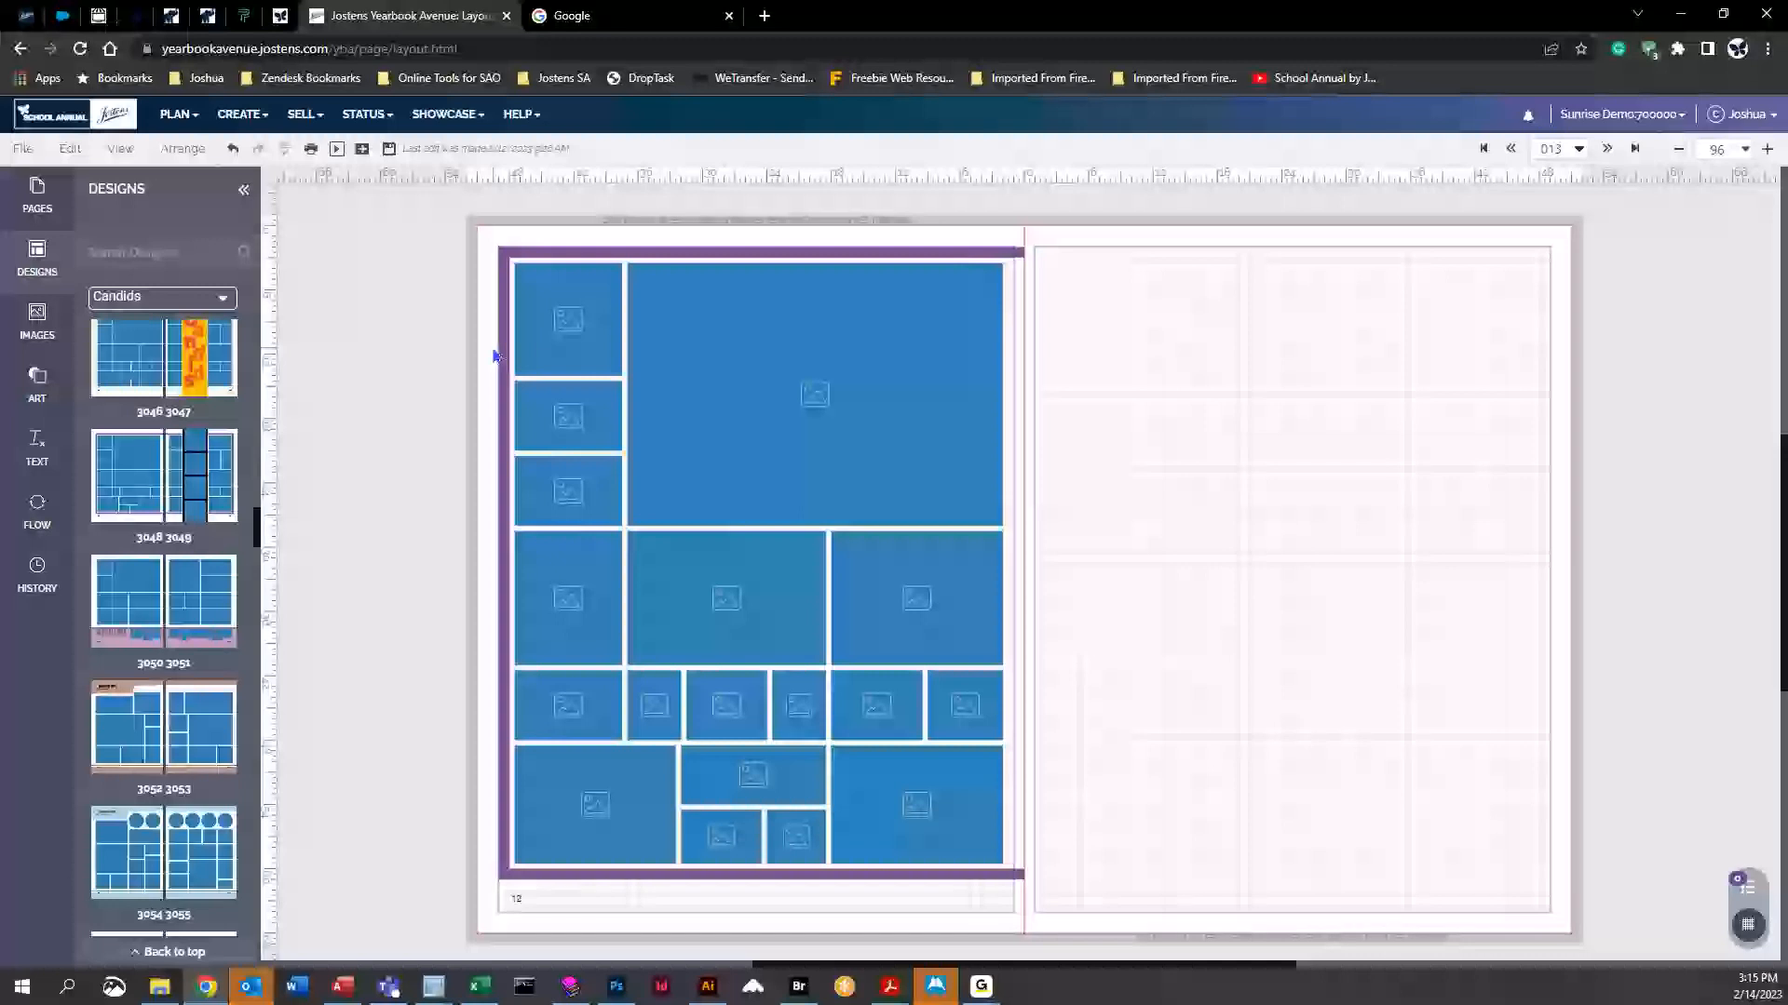
left_click(233, 148)
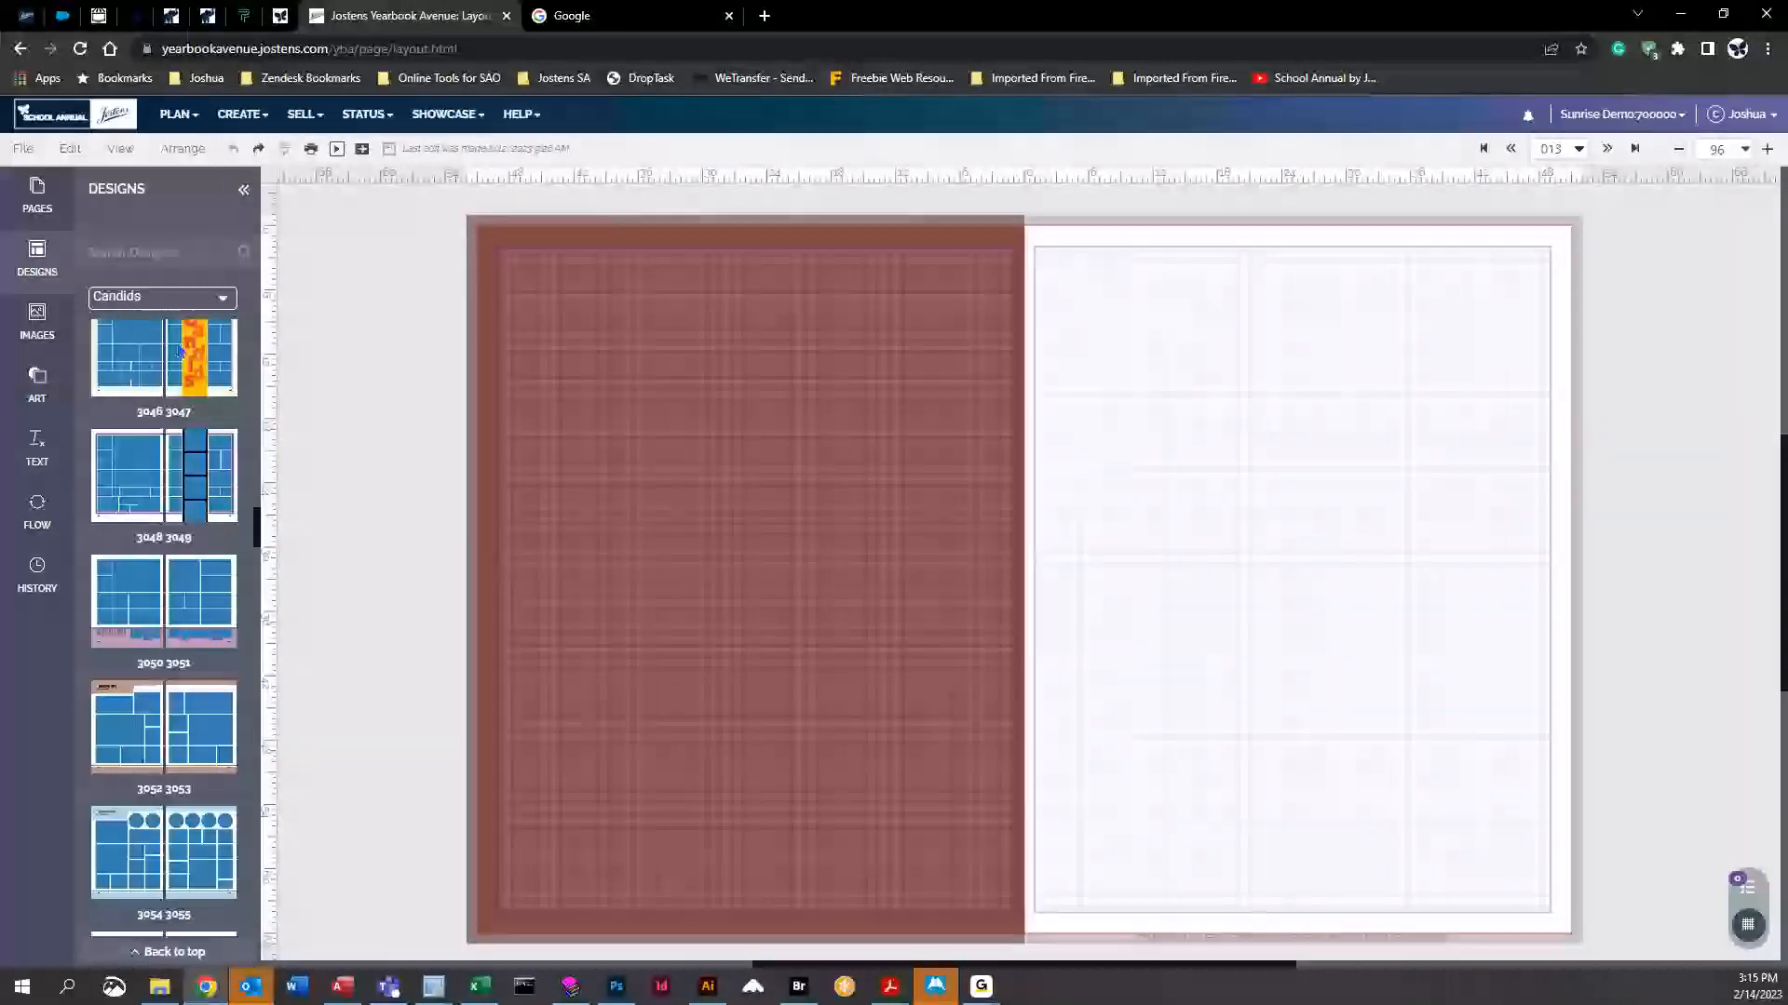
Apply the left page of design 3048 3049 to page 012, retaining existing content, and delete four of its small image frames
left_click_drag(139, 461, 824, 454)
left_click(844, 603)
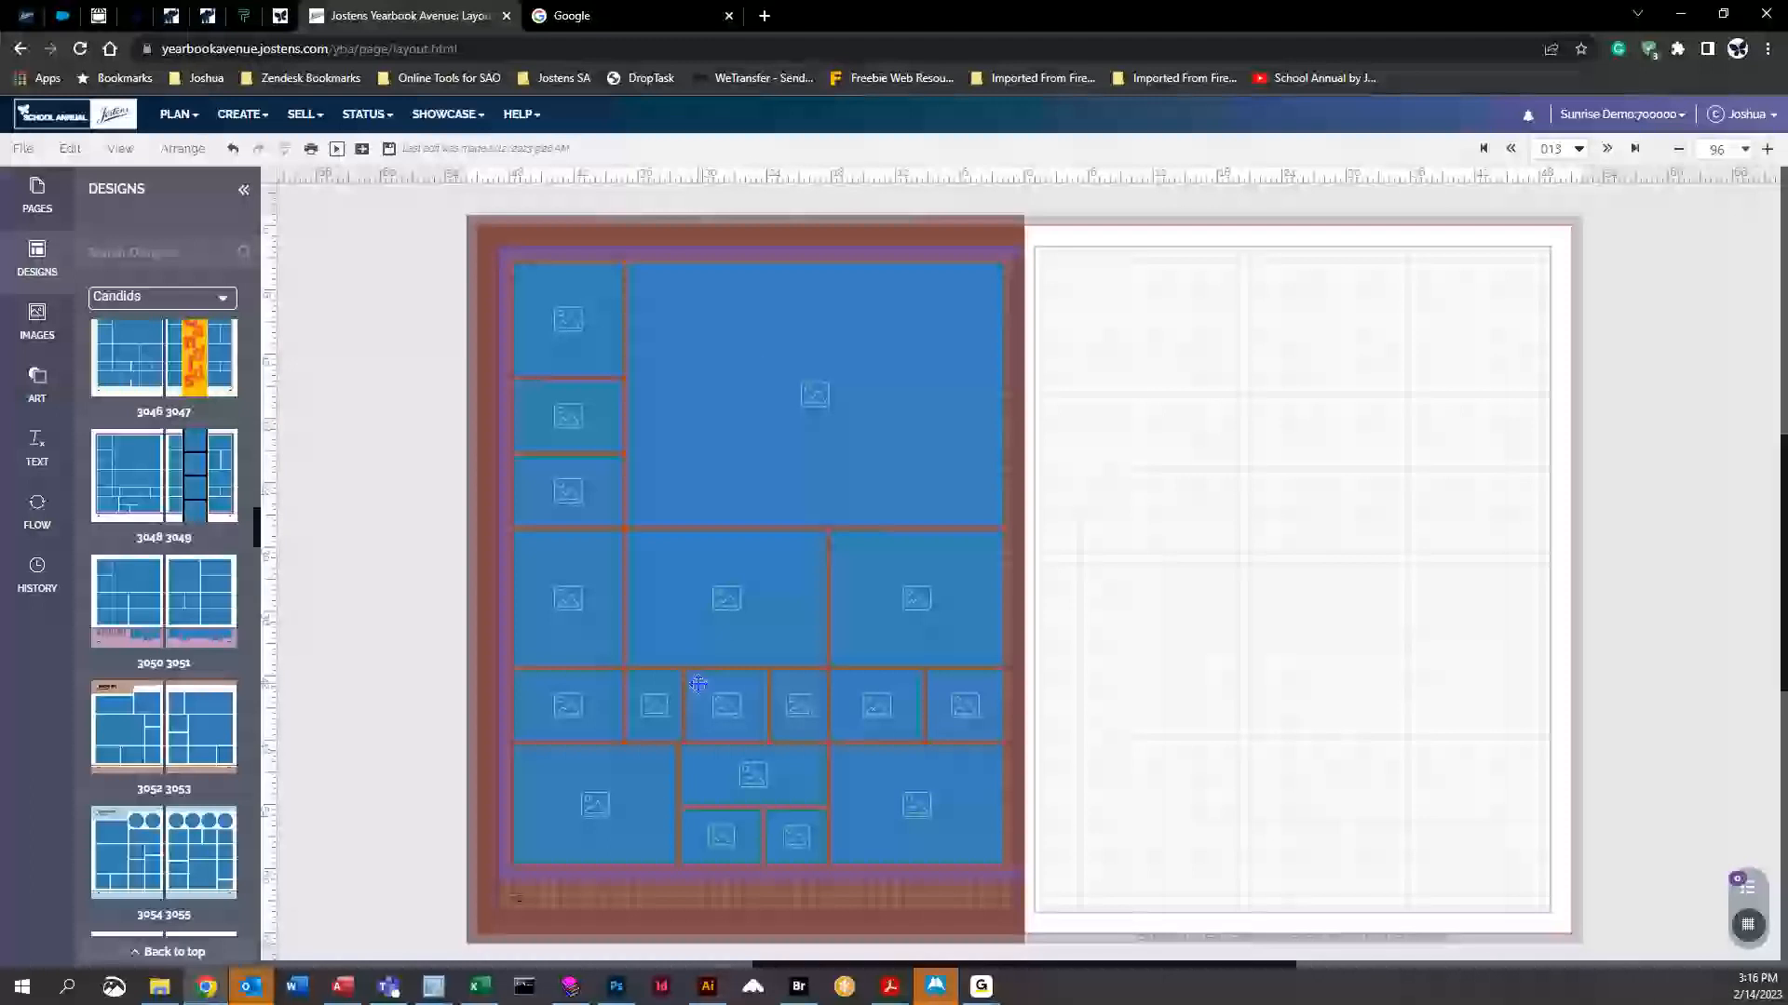
left_click(658, 700)
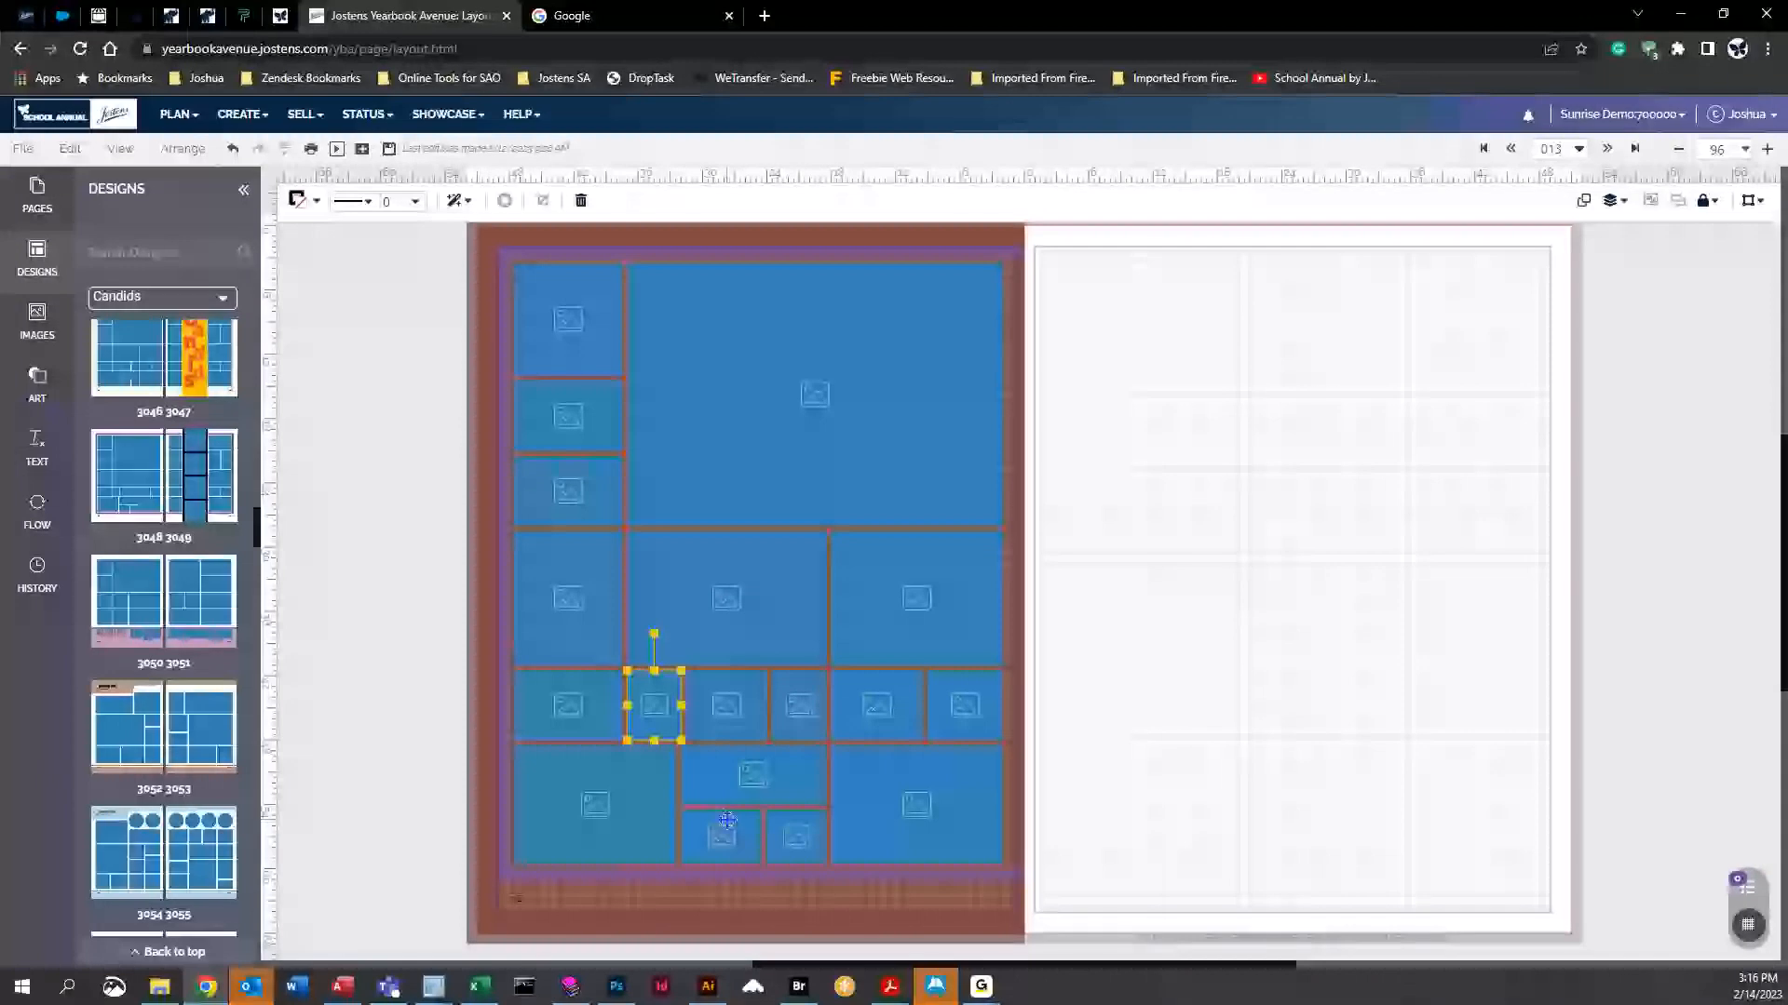
key("Delete")
left_click(799, 707)
key("Delete")
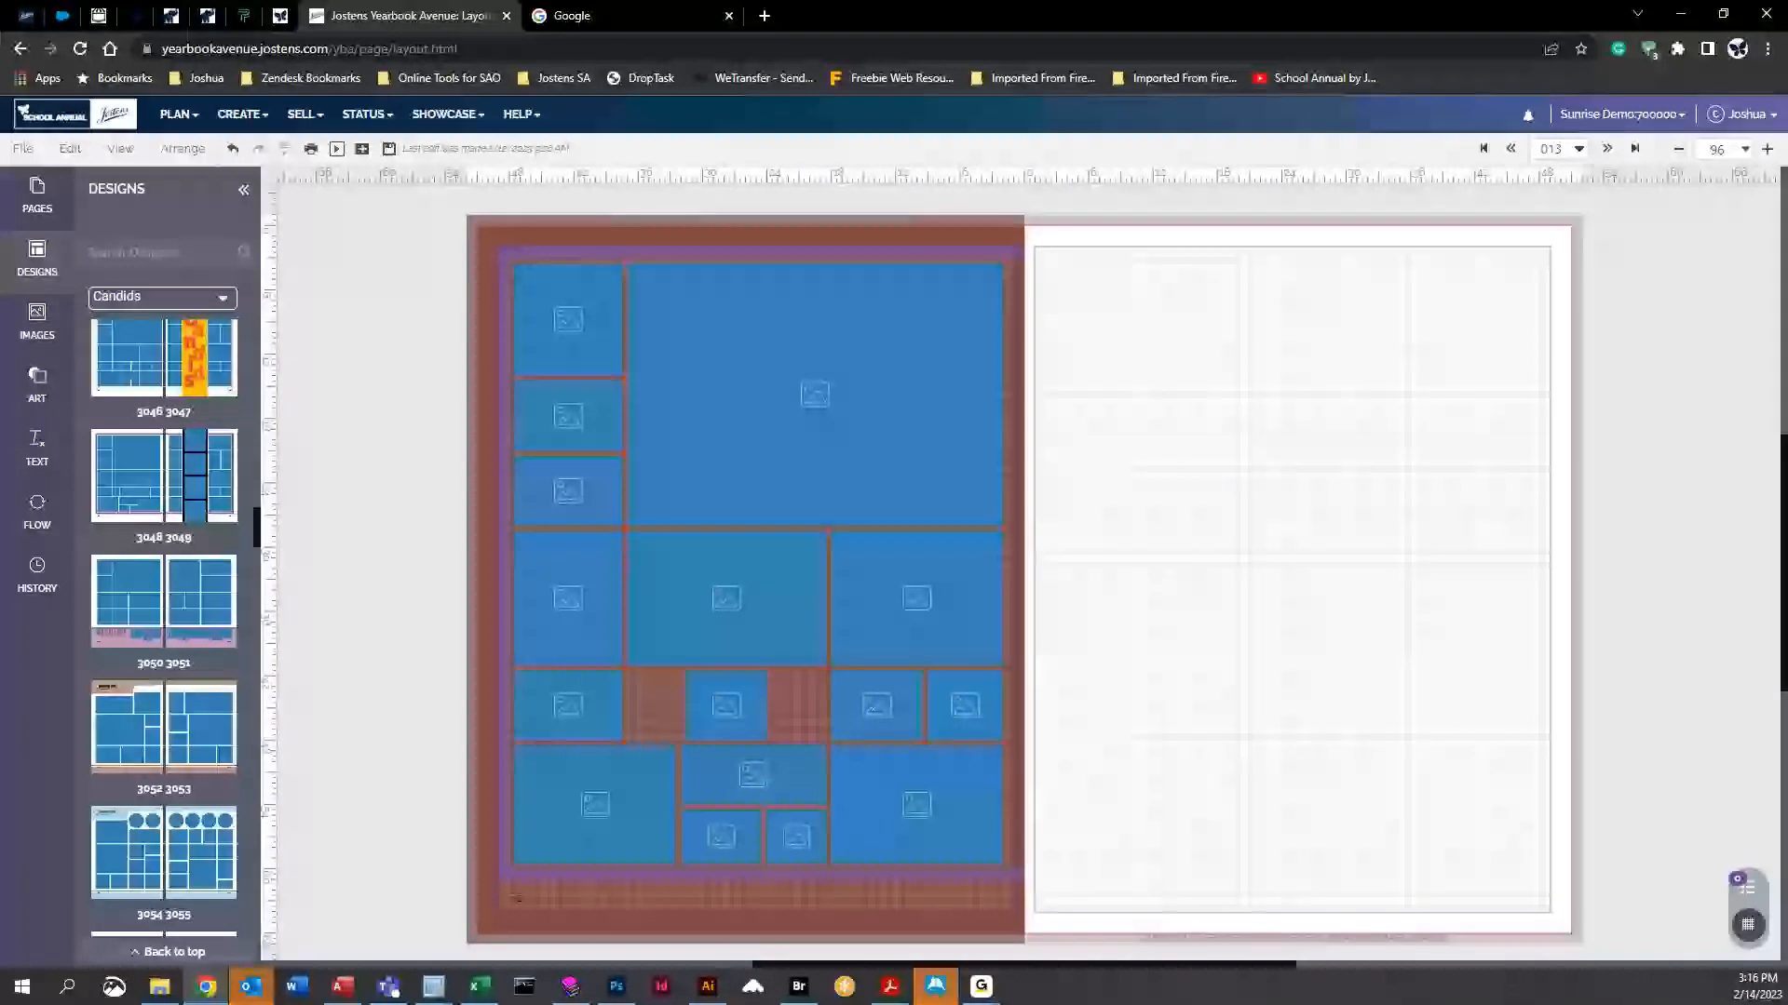
left_click(796, 836)
key("Delete")
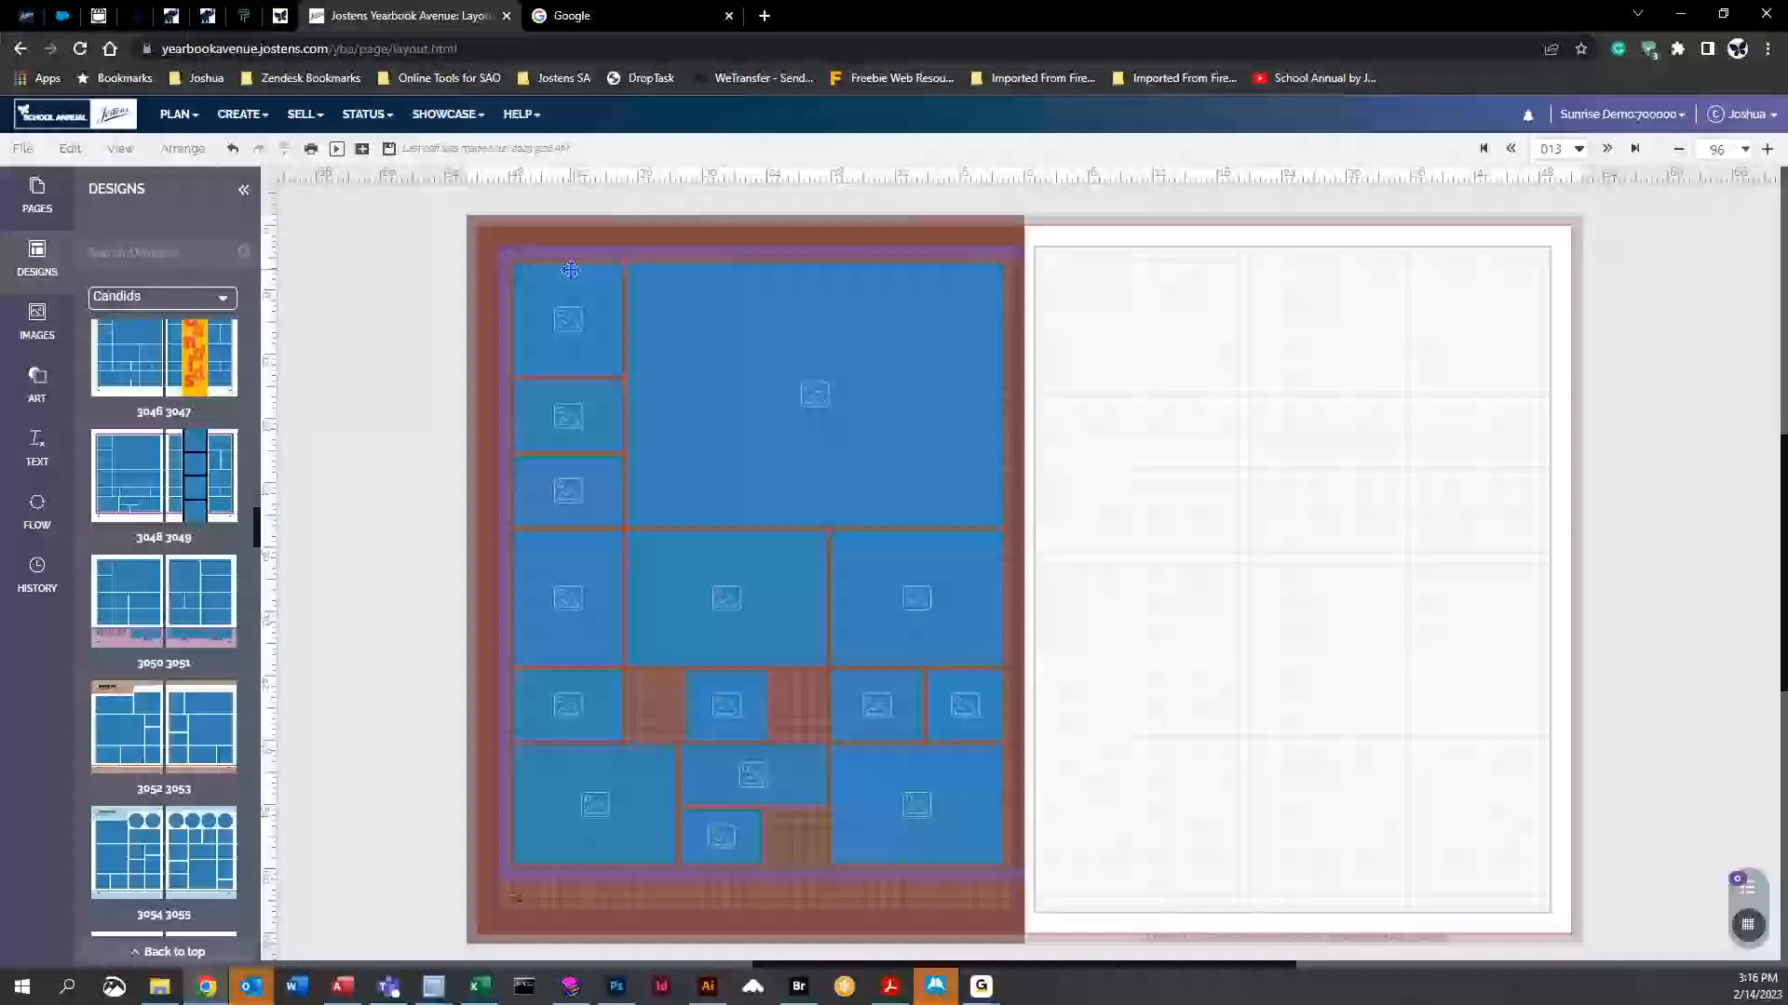
left_click(568, 435)
key("Delete")
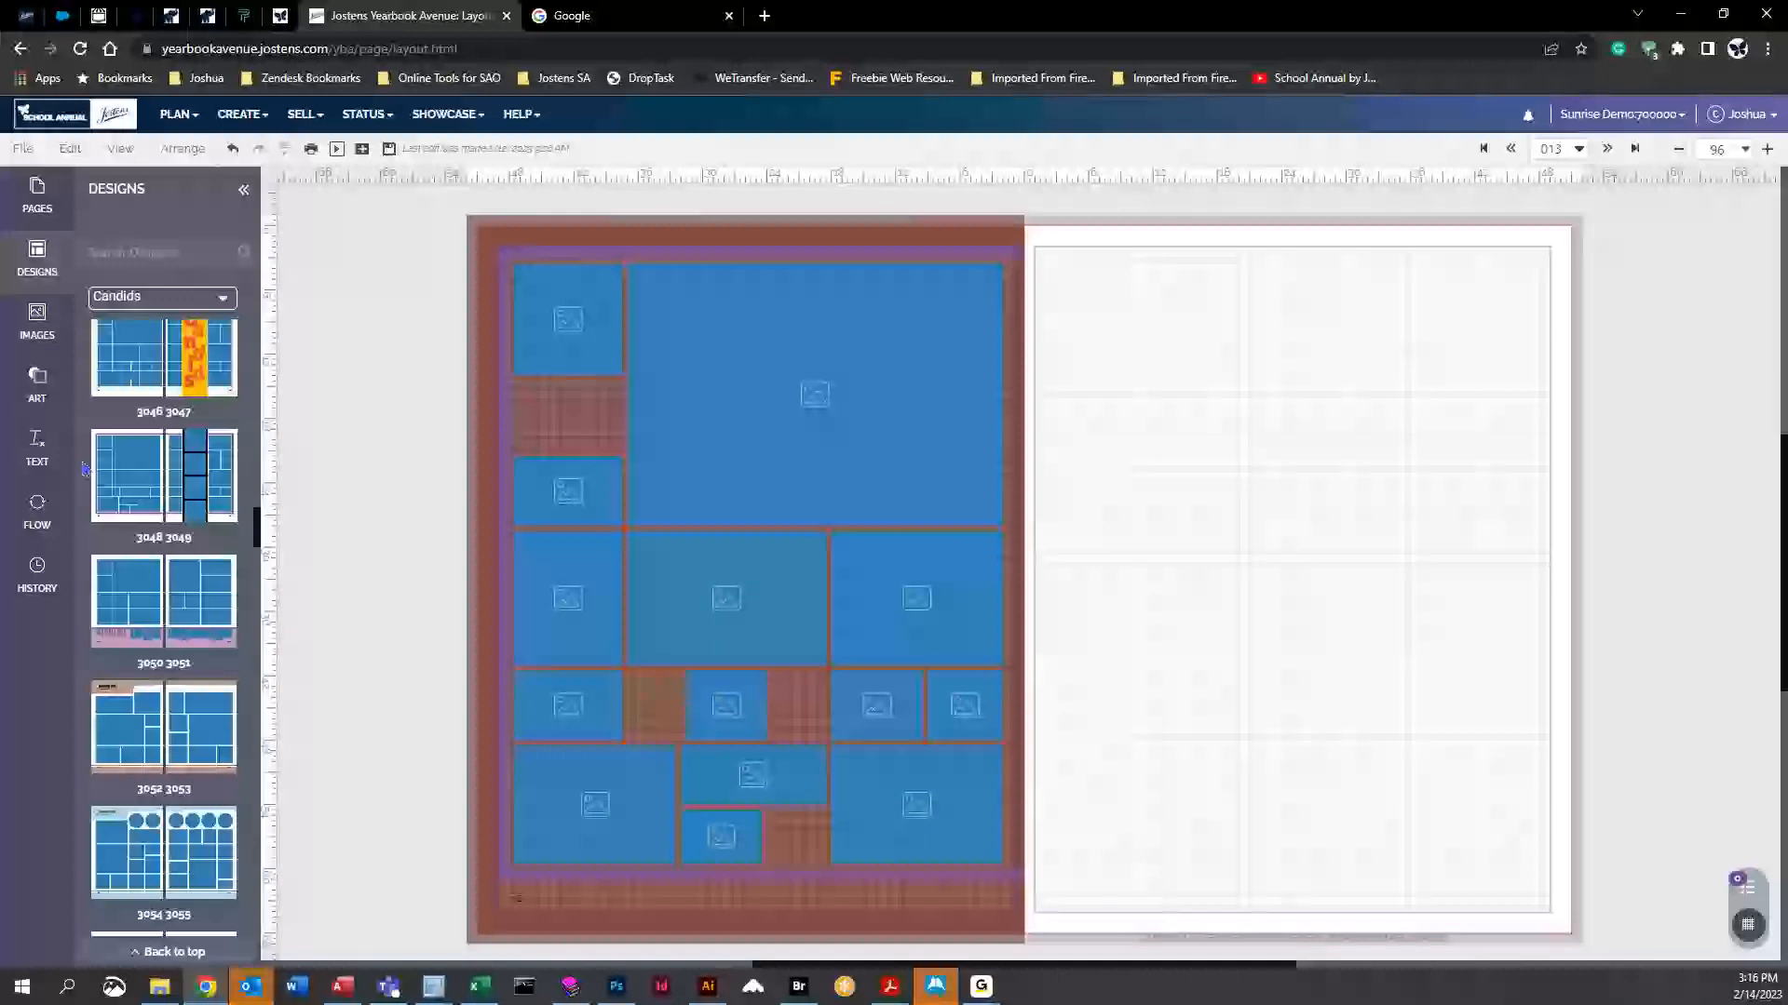
Place the Academics school bus, dinosaur and stacked books clipart in three of the gaps left by the deleted frames
left_click(37, 382)
left_click(209, 328)
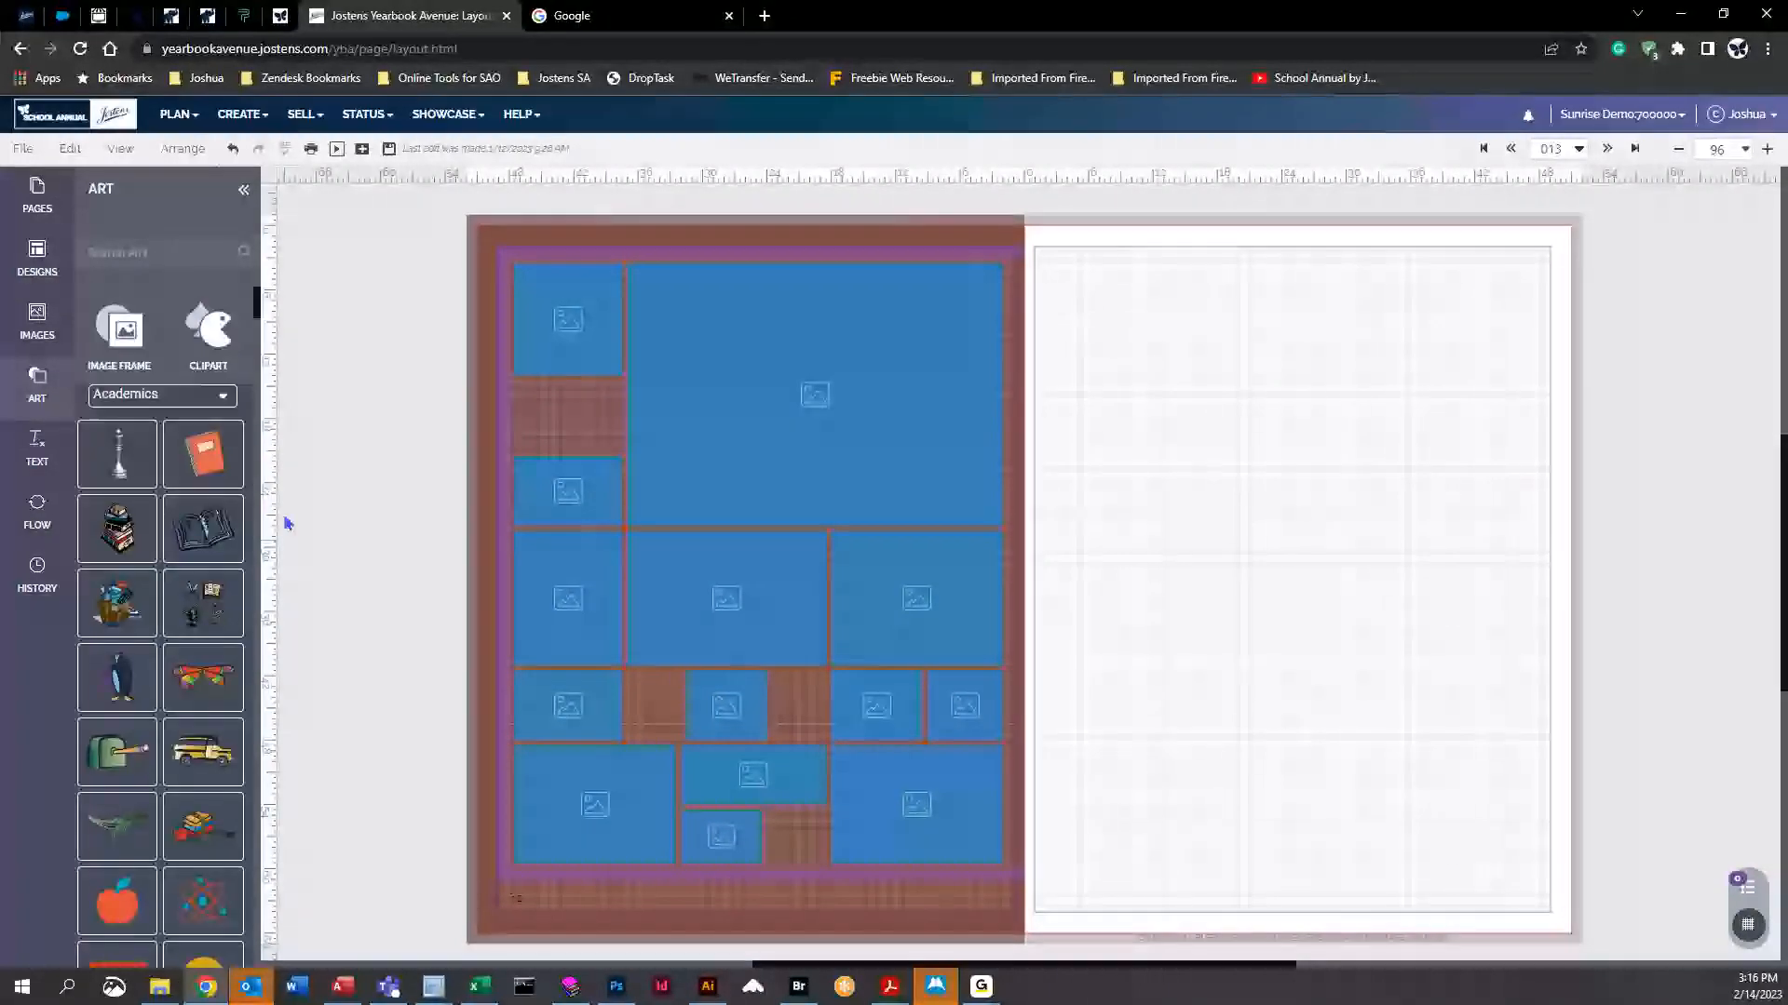
left_click_drag(200, 749, 578, 429)
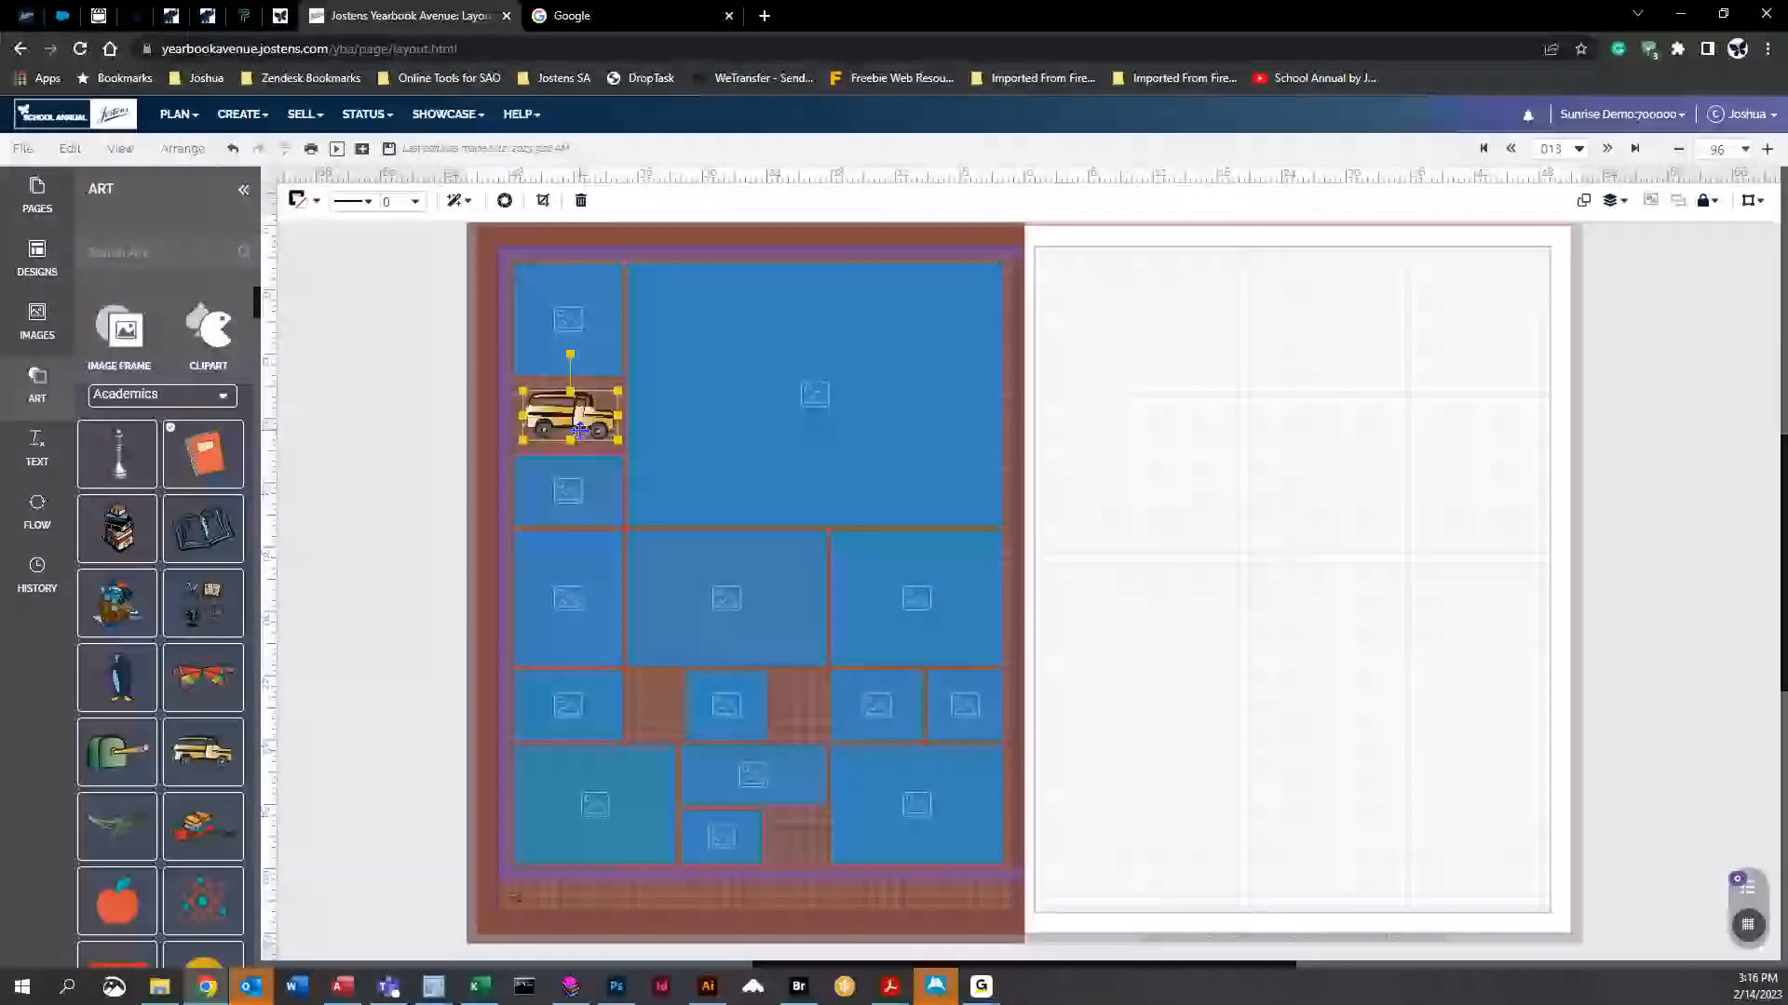
left_click_drag(116, 824, 806, 842)
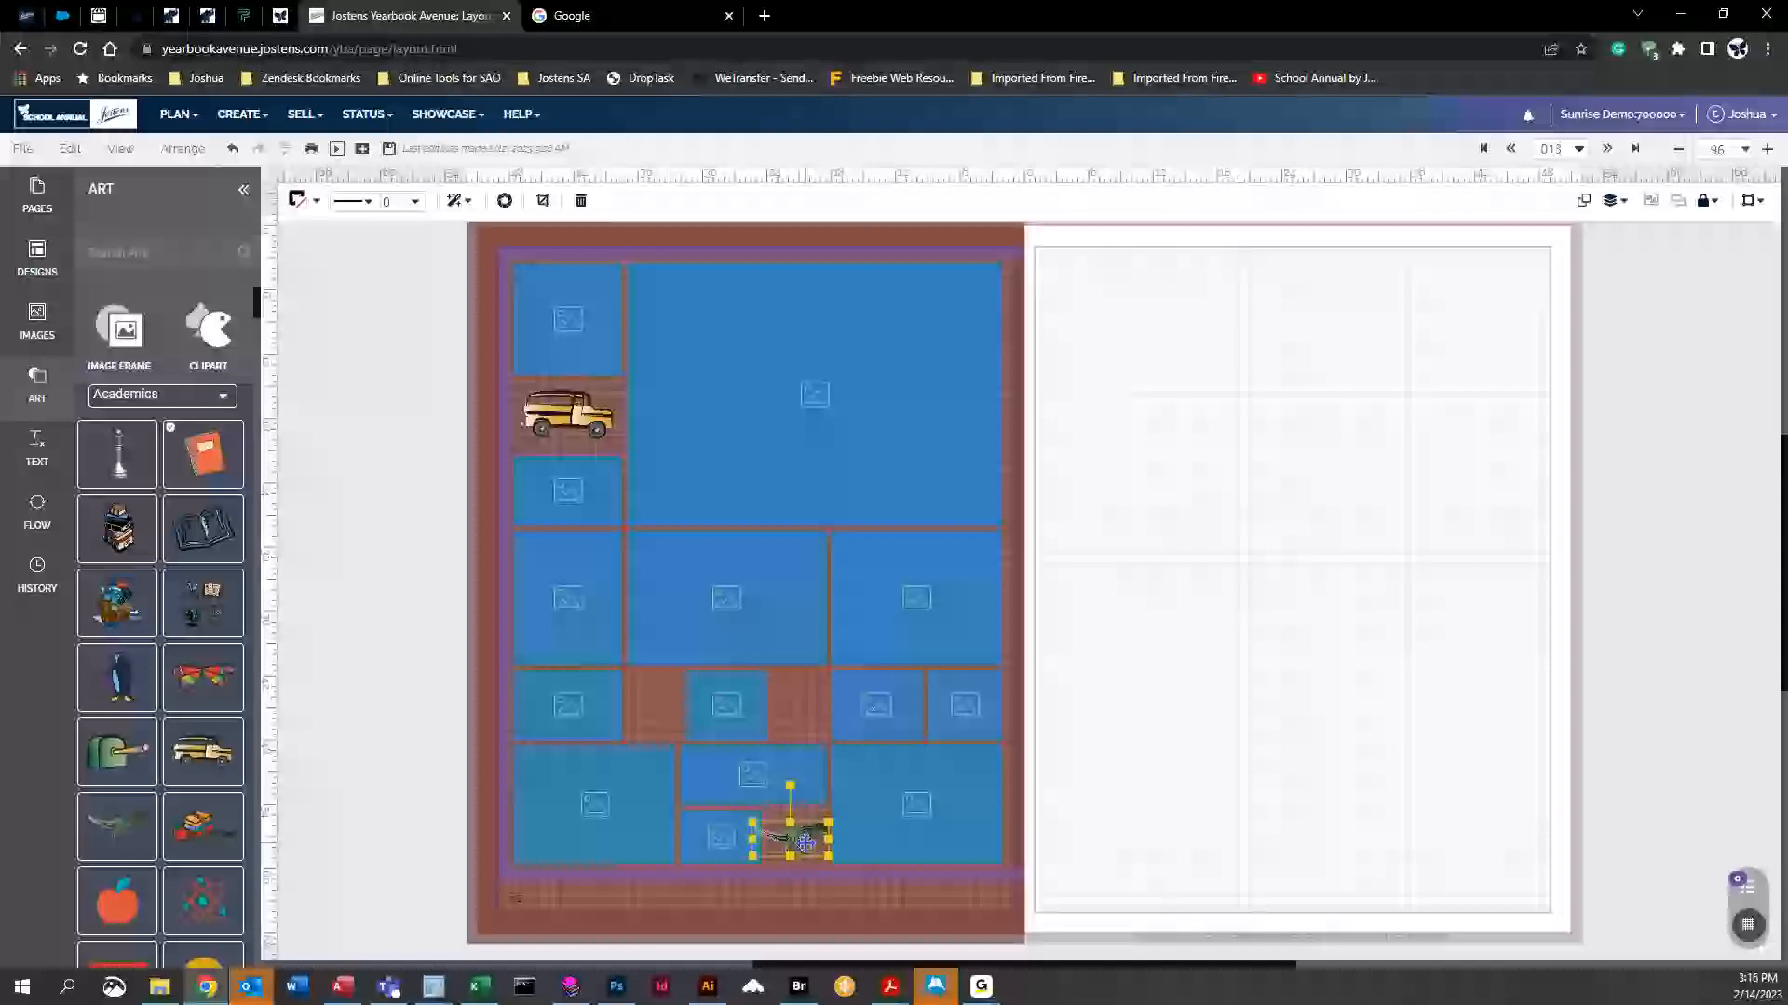
left_click(206, 840)
left_click_drag(1333, 600, 660, 718)
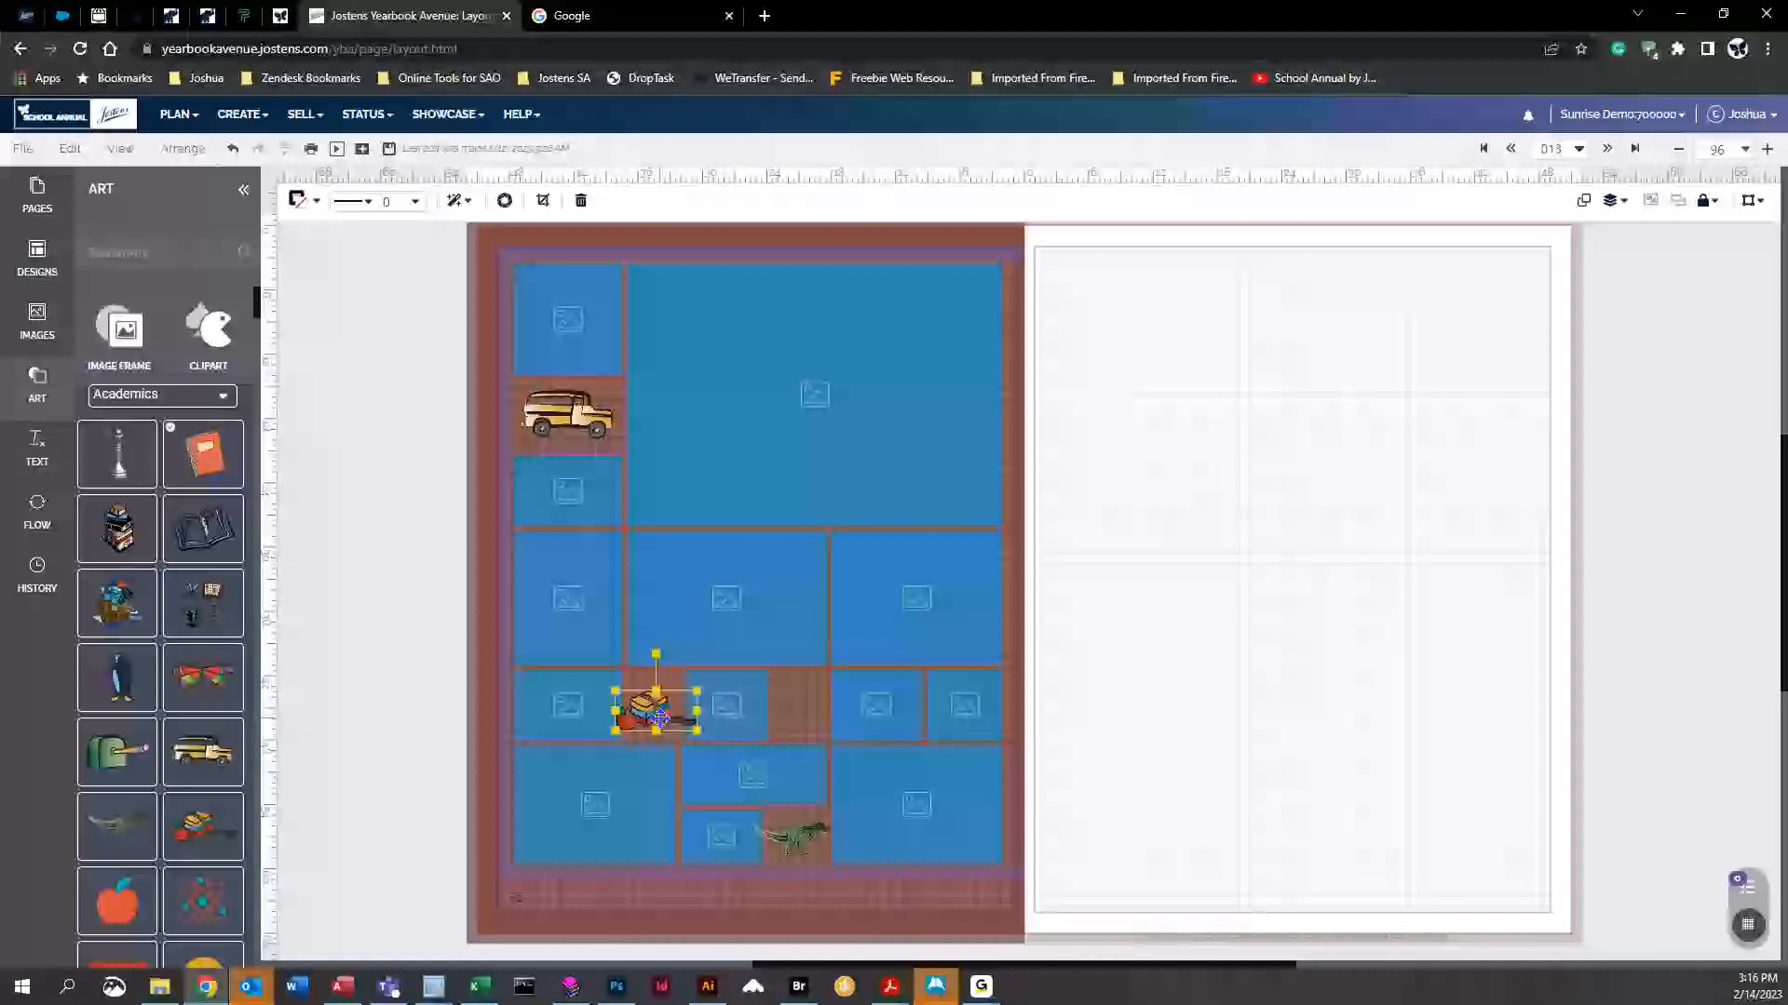
Try the red apple clipart over the large image frame on page 012, and delete it from there
left_click_drag(116, 901, 864, 714)
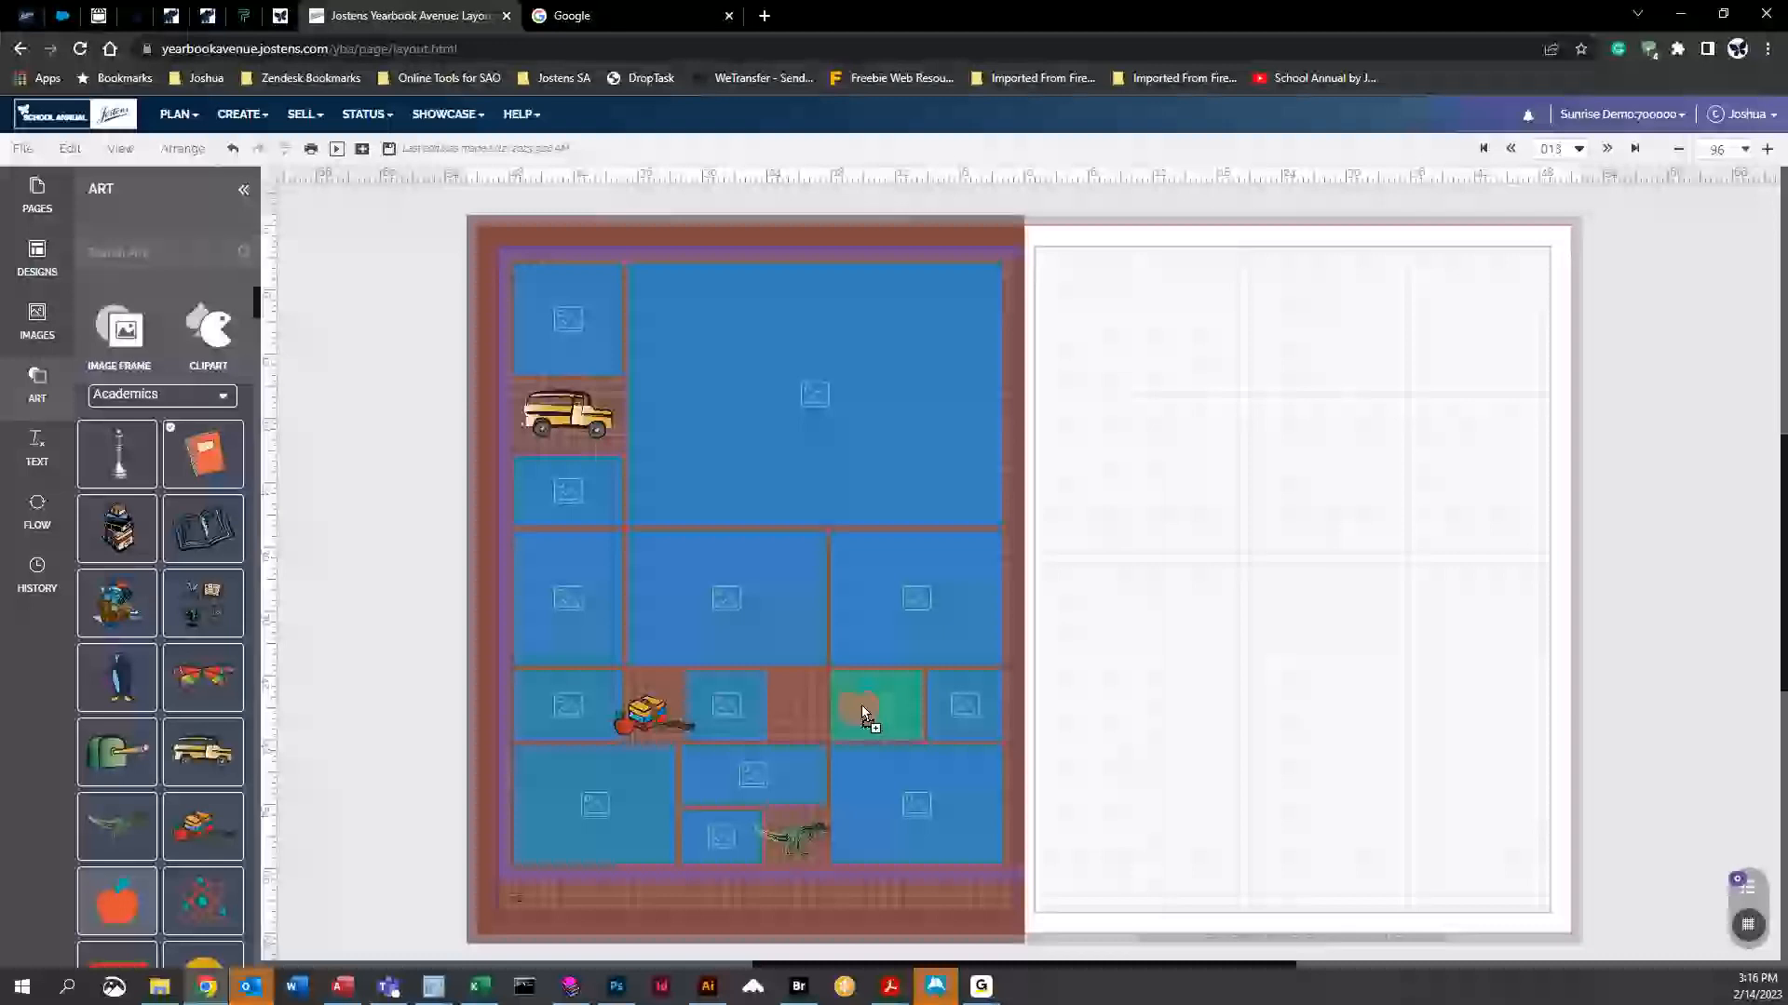
left_click_drag(864, 714, 831, 416)
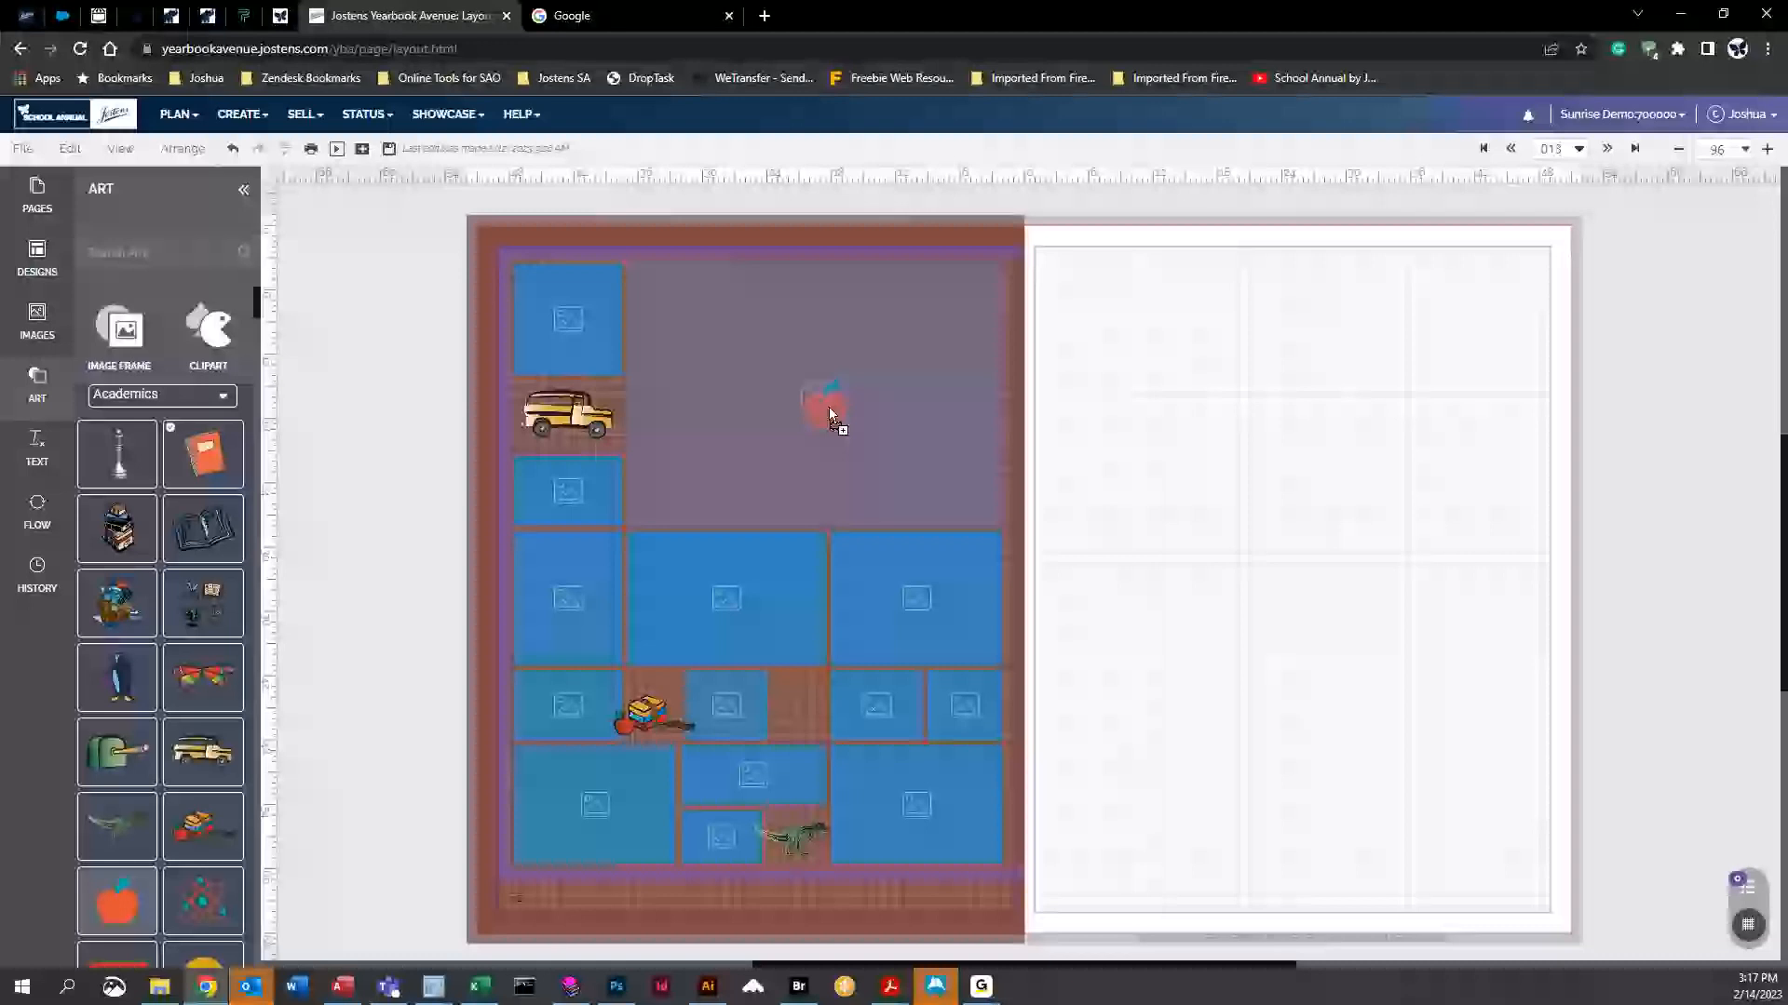
left_click_drag(831, 416, 784, 411)
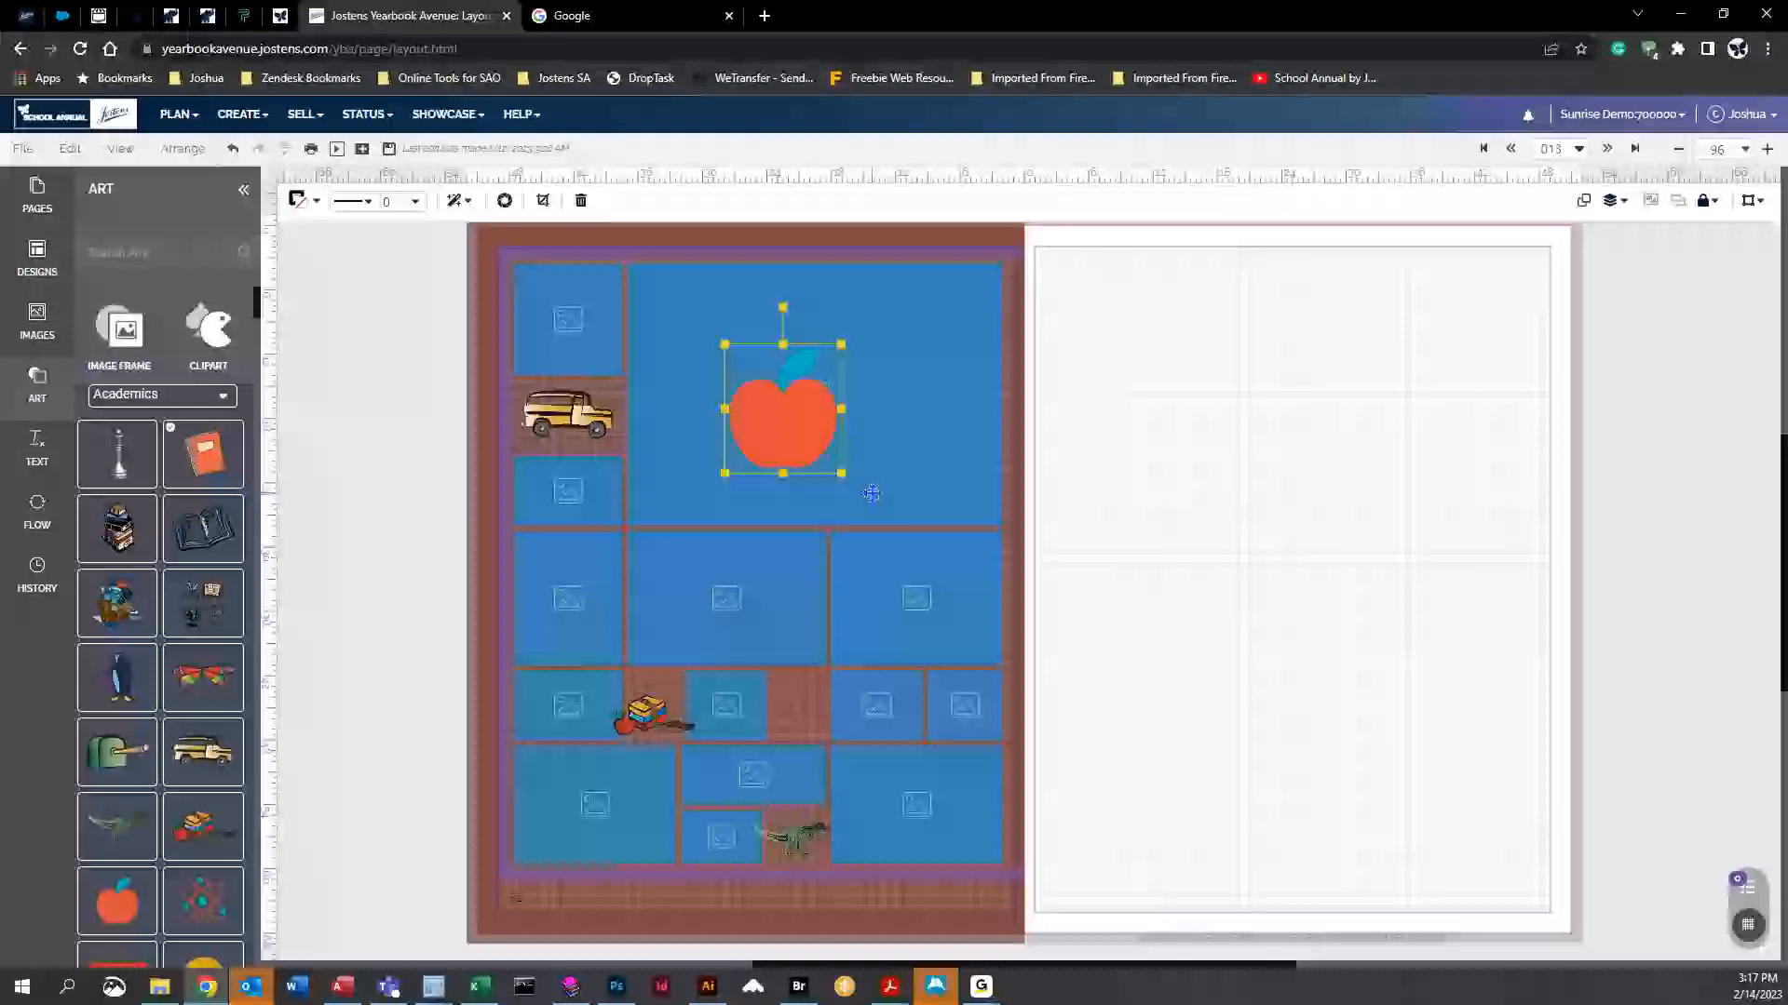
key("Delete")
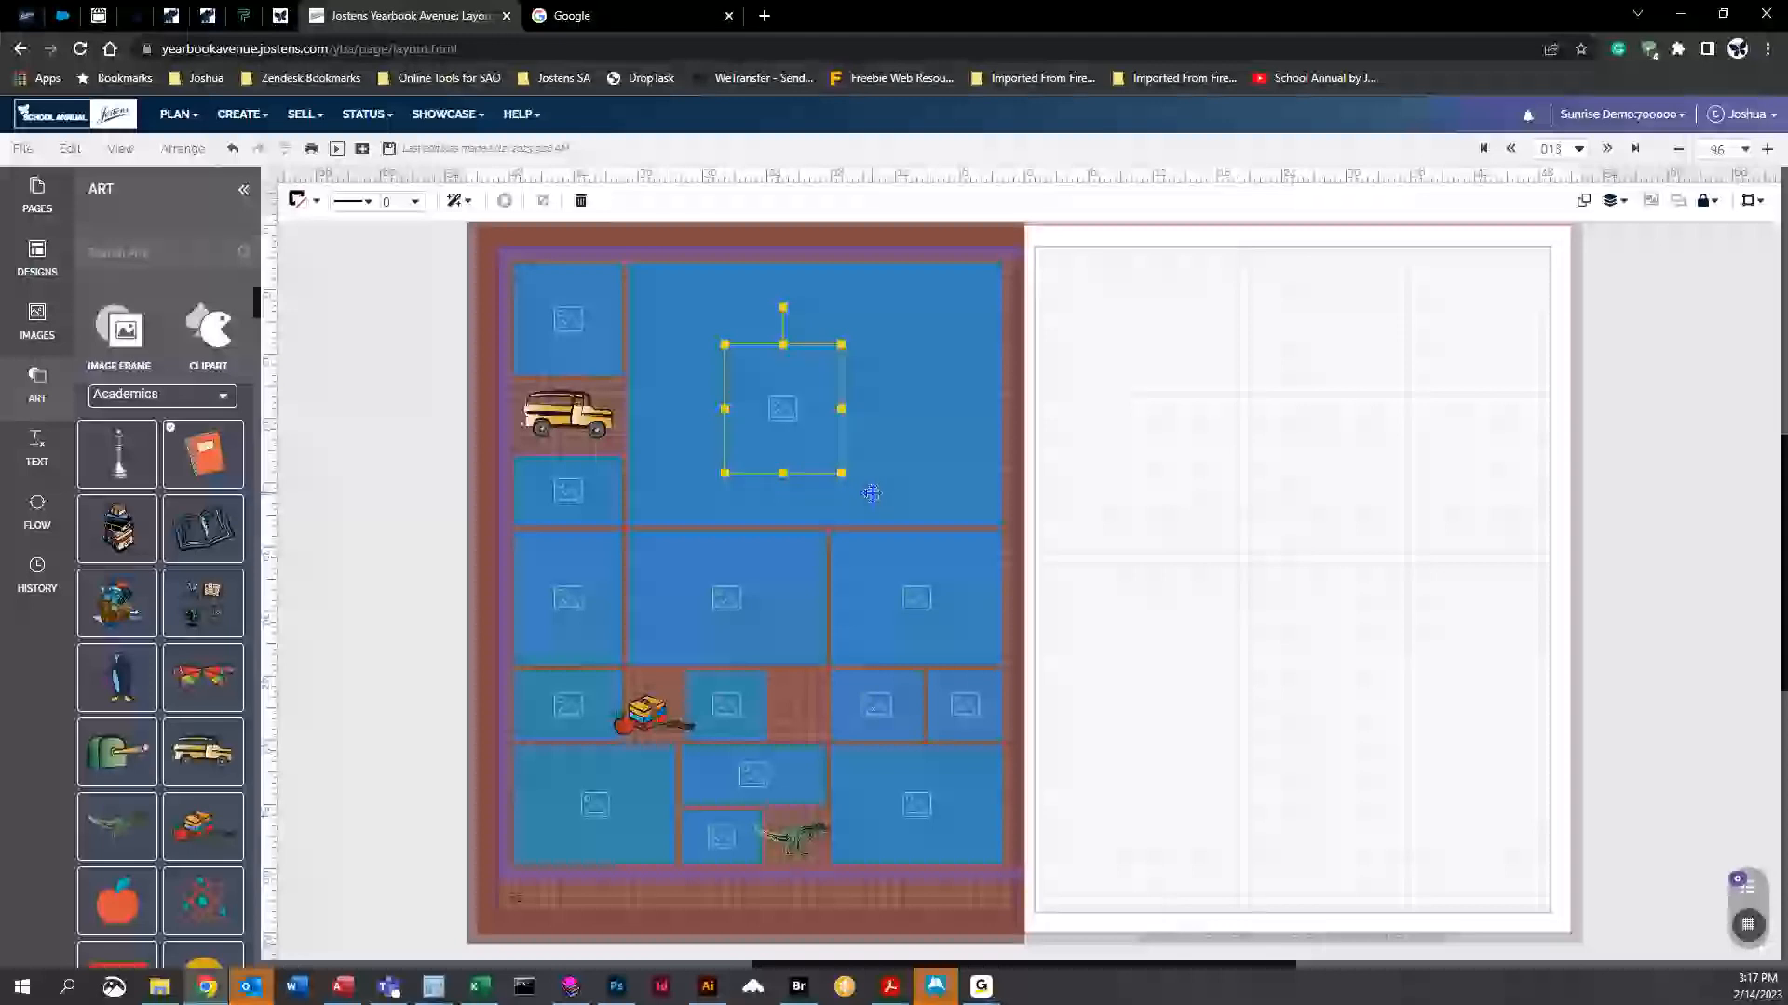
Fill the tall image frame in page 012's outer column, two places below the bus, with the red apple clipart
left_click_drag(107, 905, 560, 593)
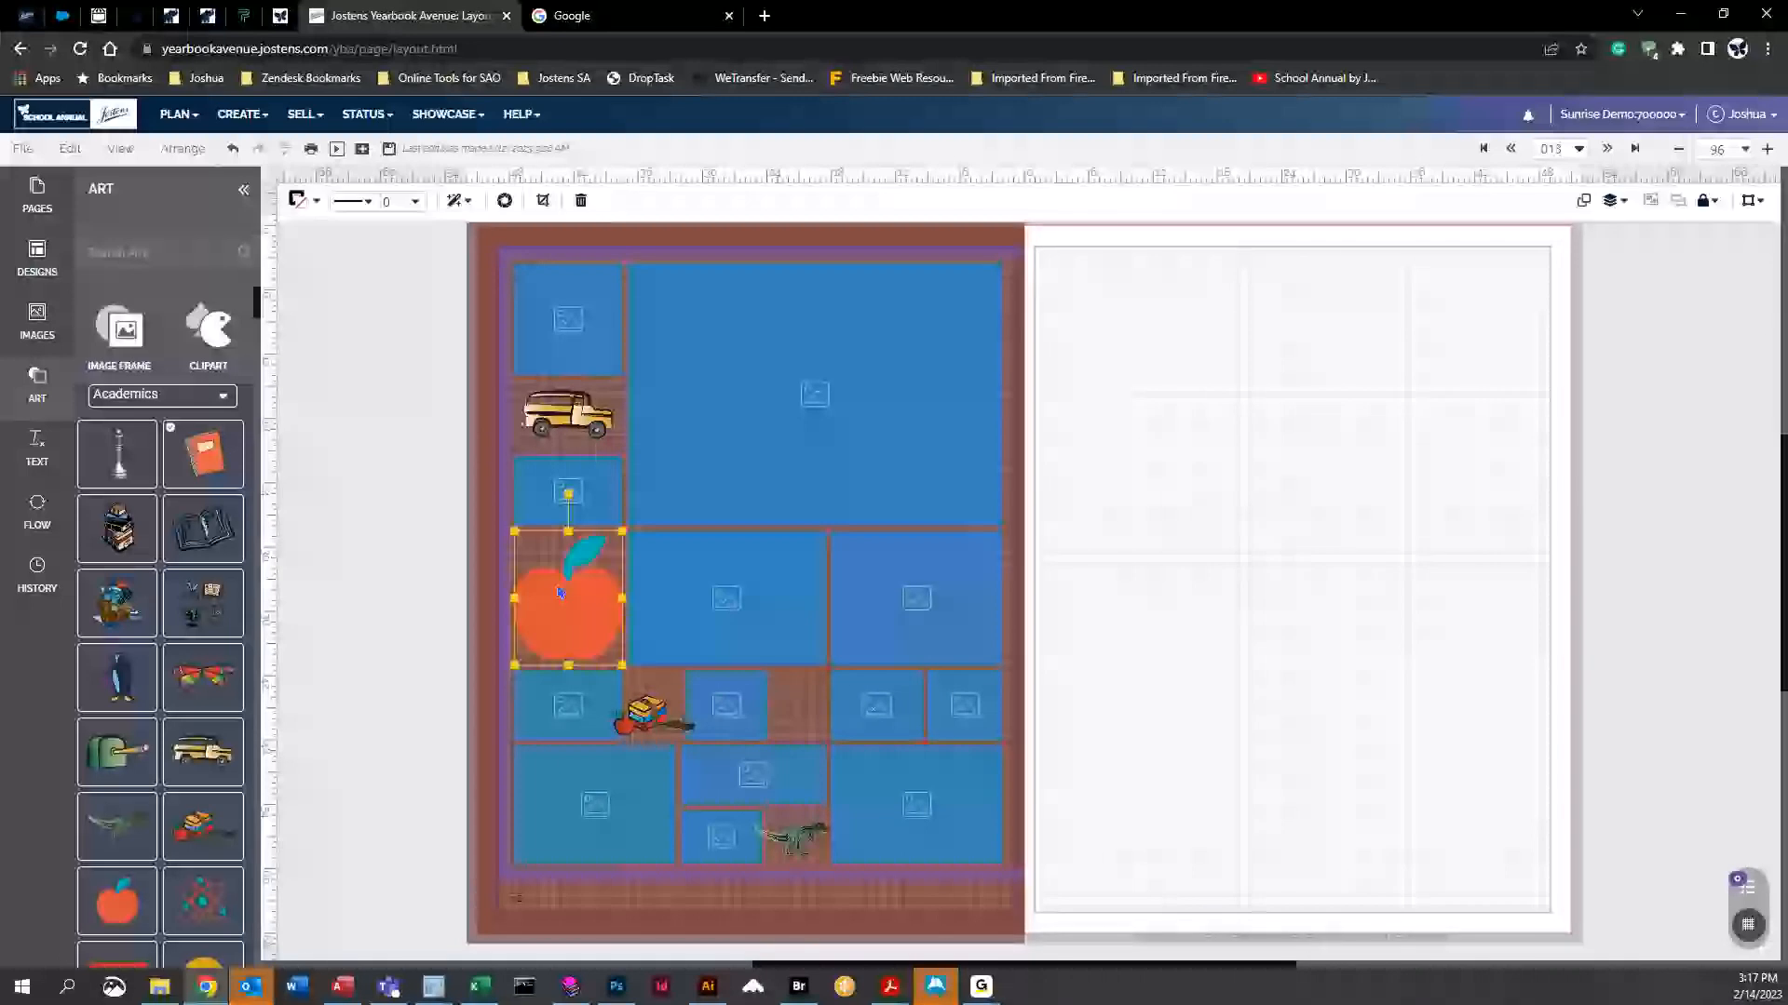
left_click(1408, 555)
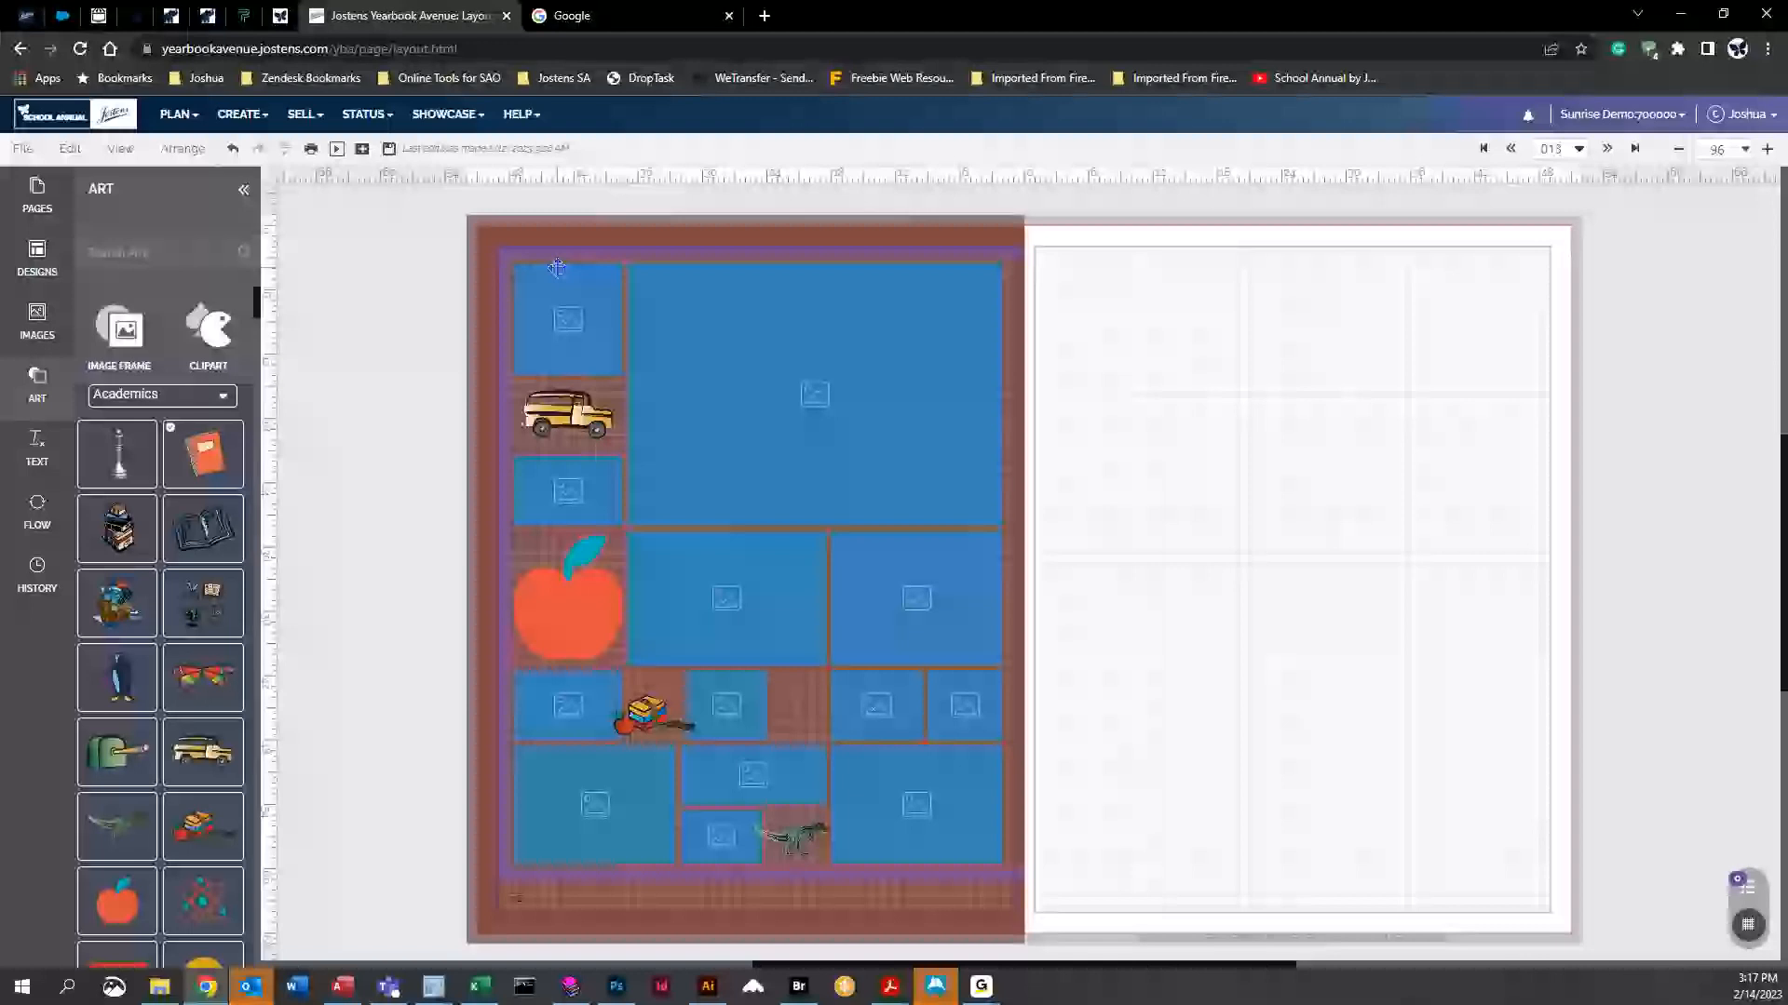
Apply the right page of Candids design 3002 3003 to page 013, retaining existing content
left_click(28, 152)
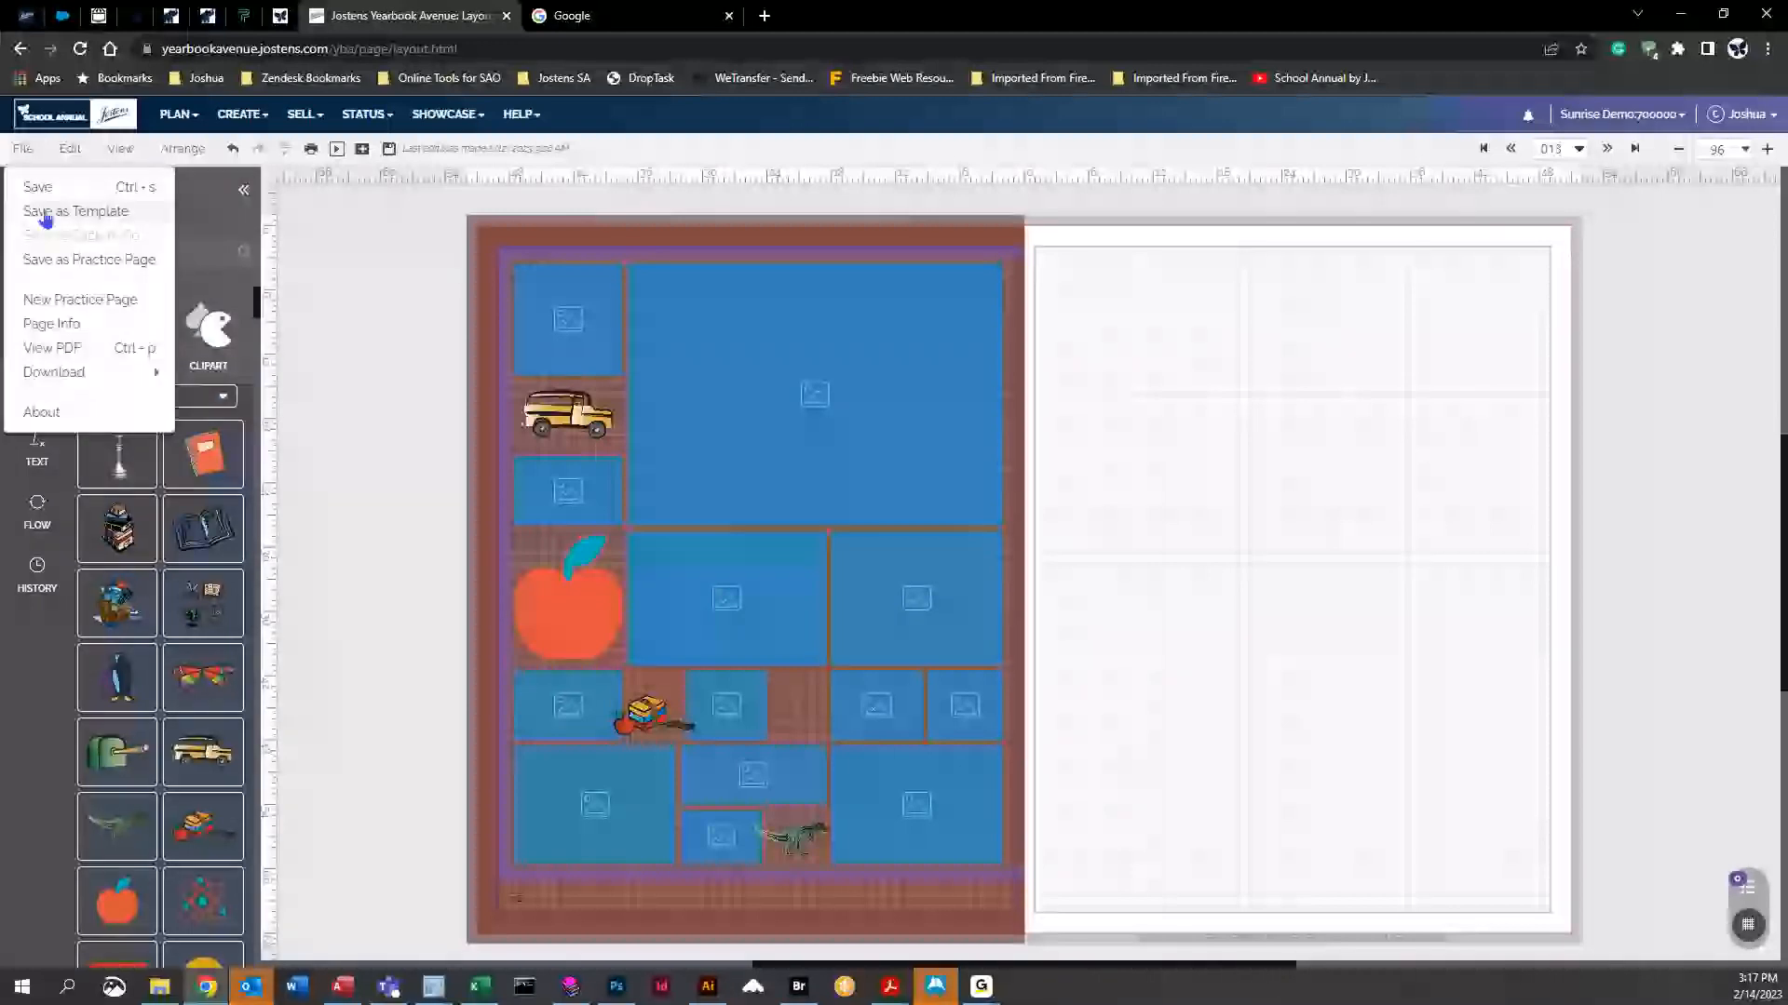
left_click(37, 317)
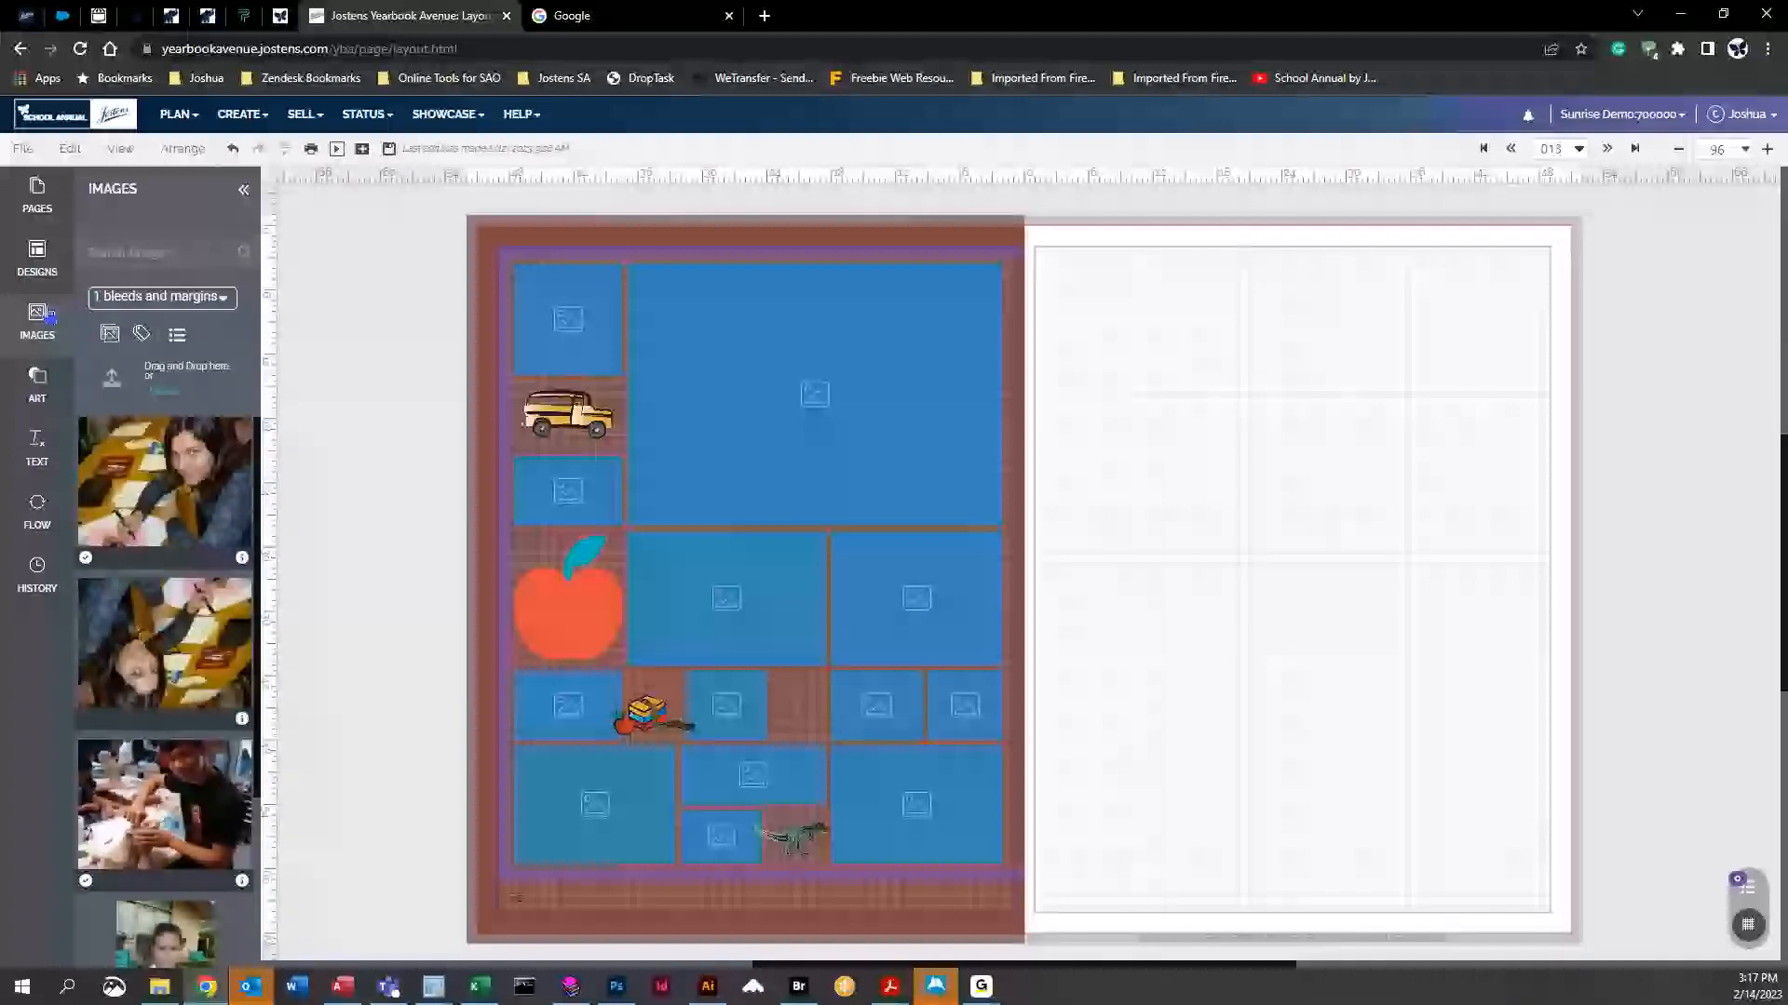
left_click(37, 256)
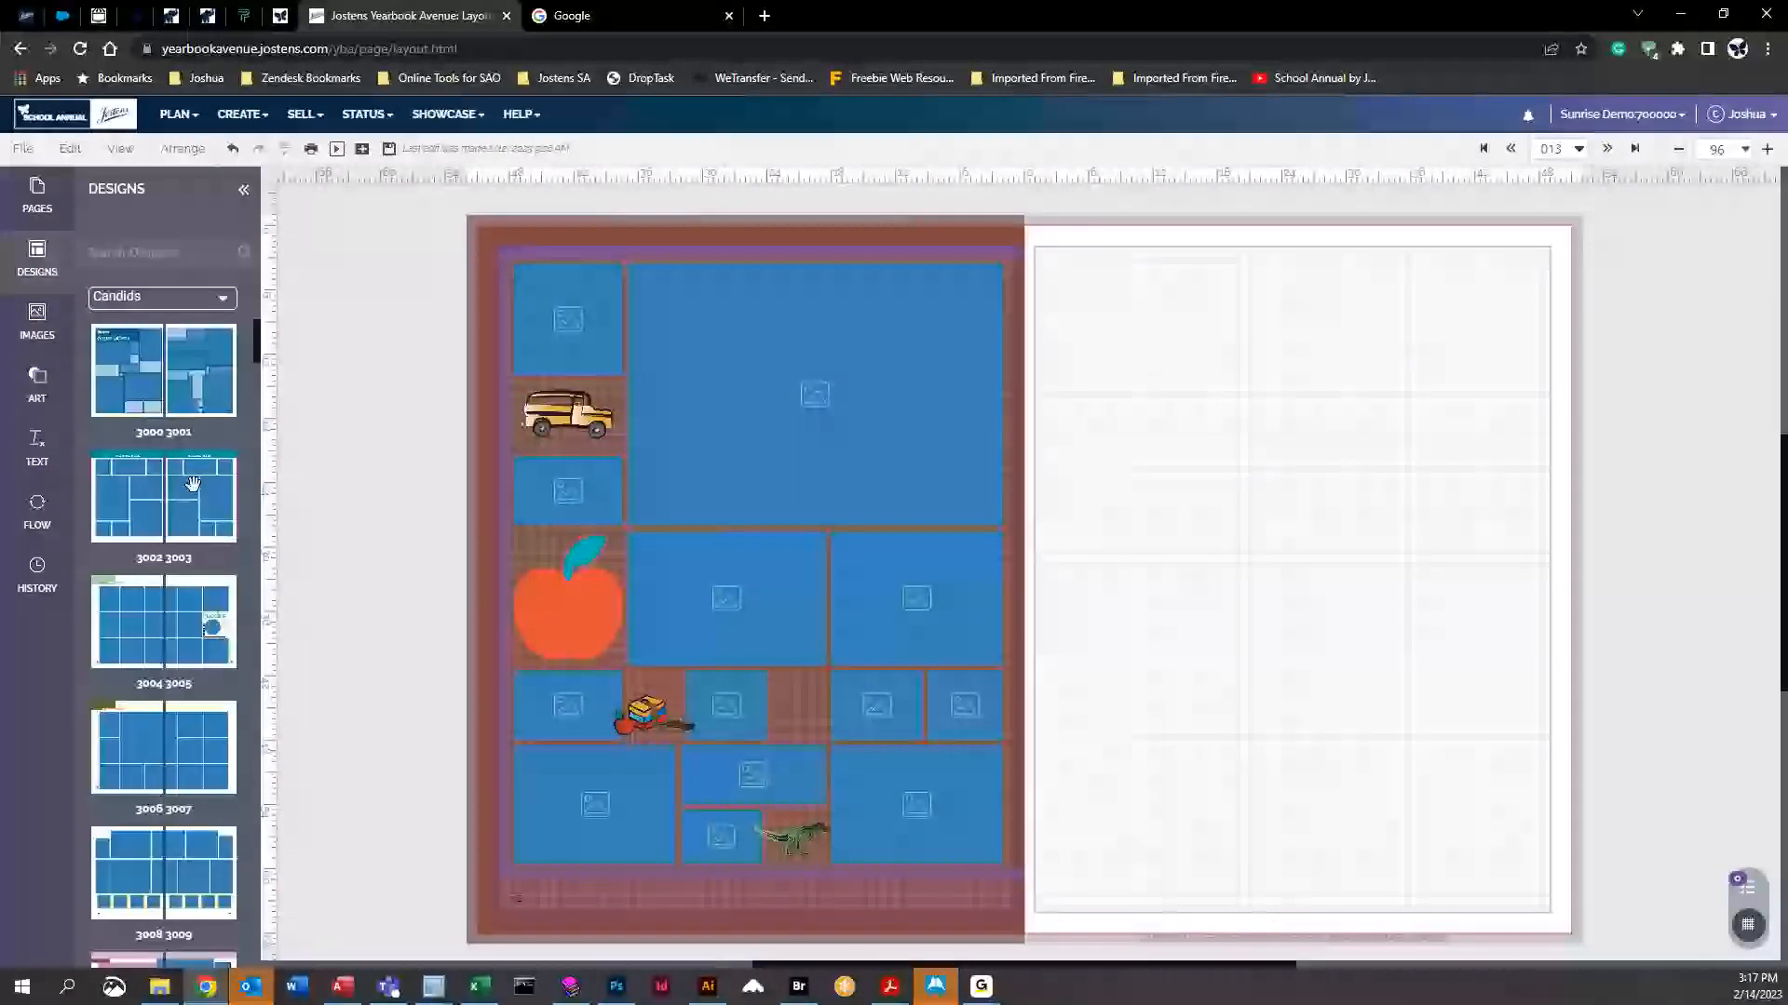
left_click_drag(199, 742, 1374, 539)
left_click(854, 609)
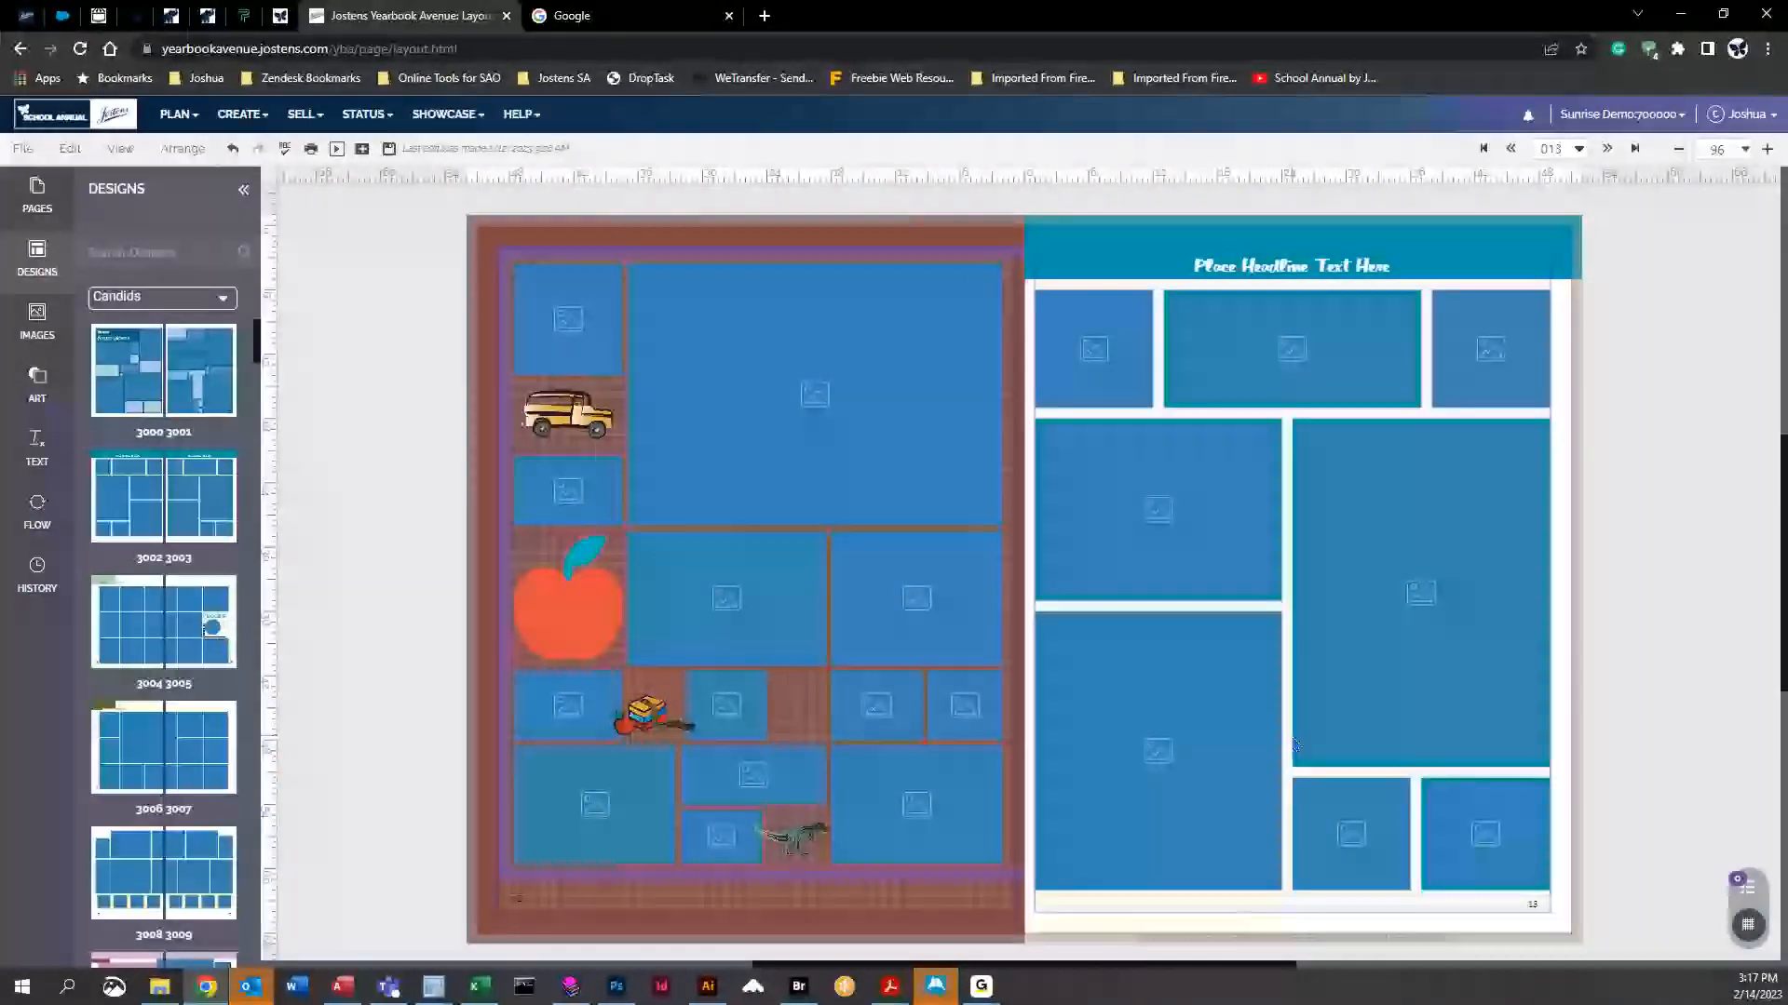
Save the right page as a template named temp, overwriting the existing template of that name
left_click(22, 148)
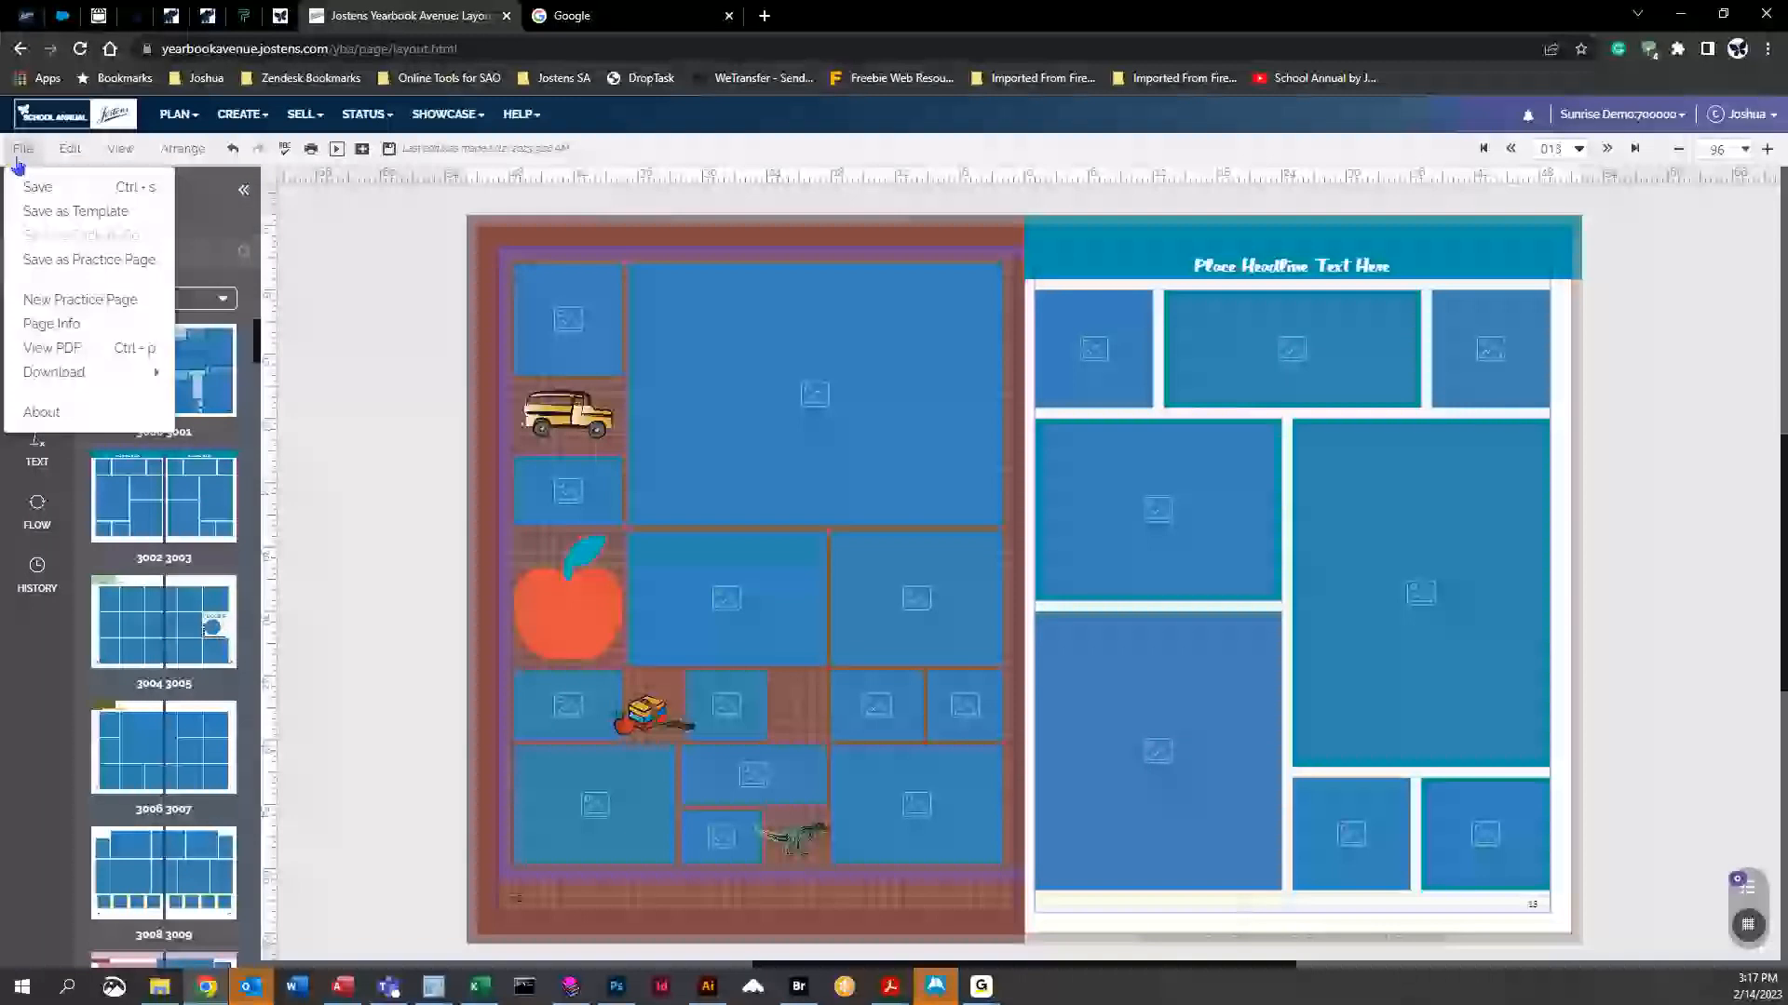
left_click(65, 212)
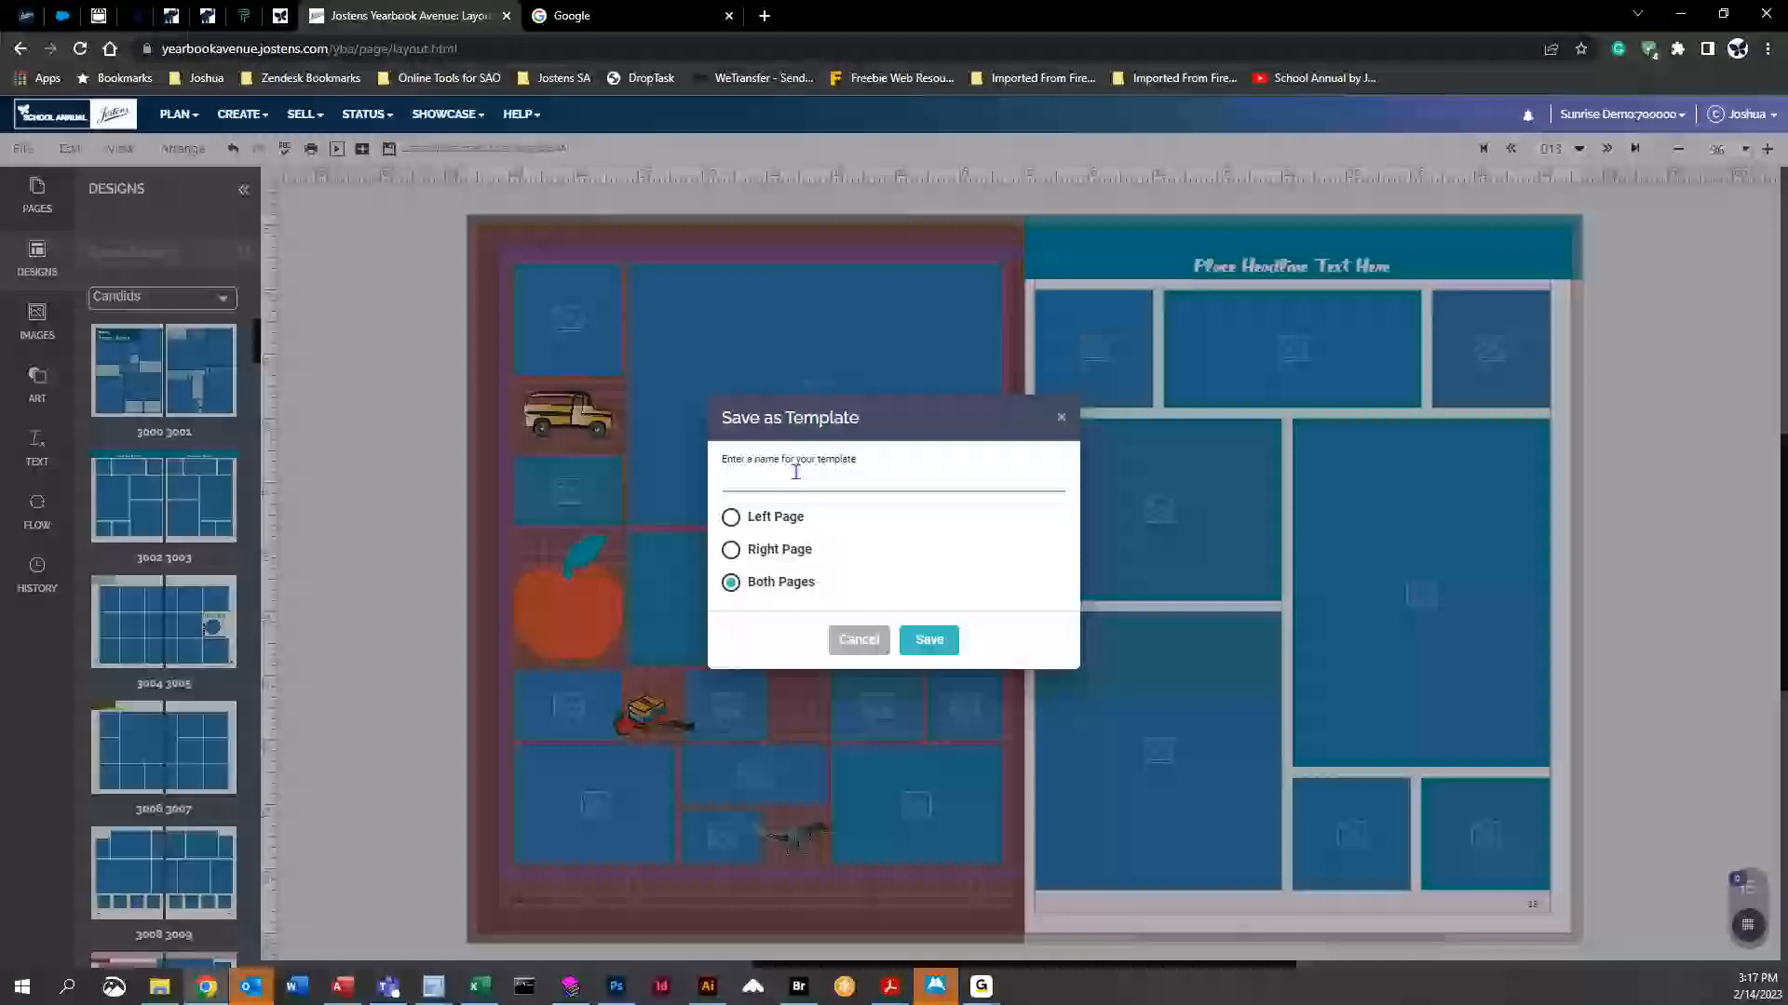
left_click(795, 472)
type("temp")
left_click(731, 517)
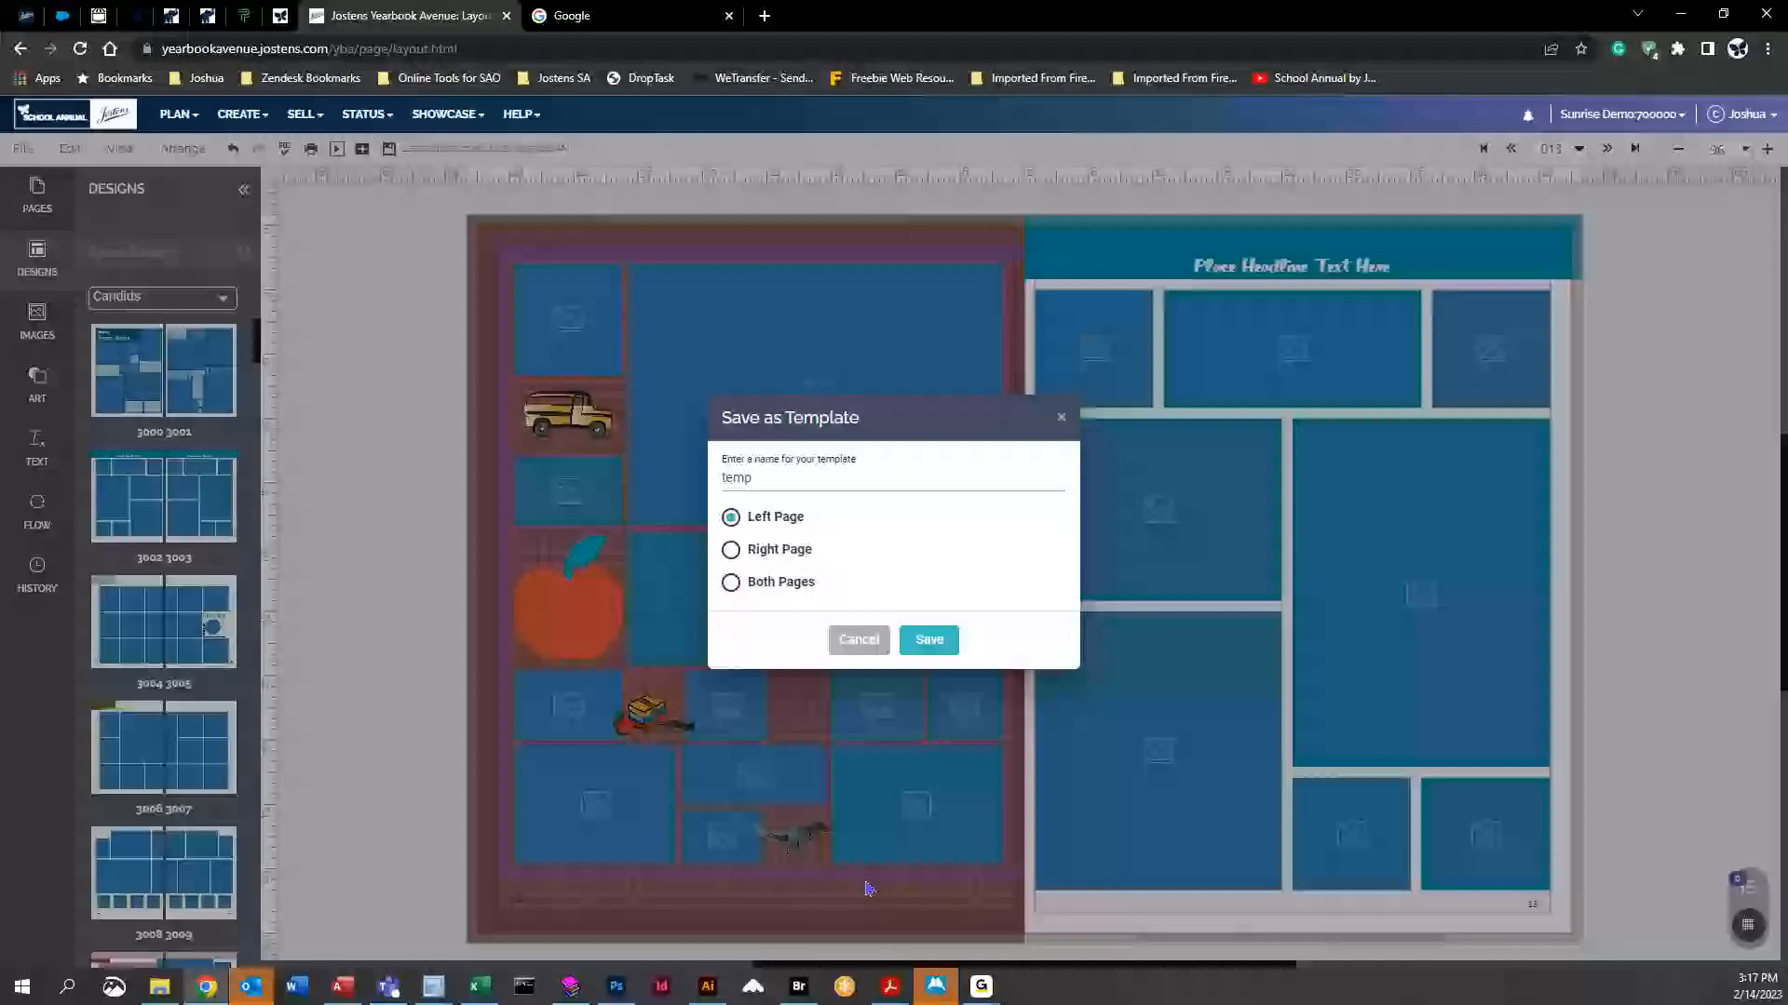
left_click(730, 550)
left_click(927, 643)
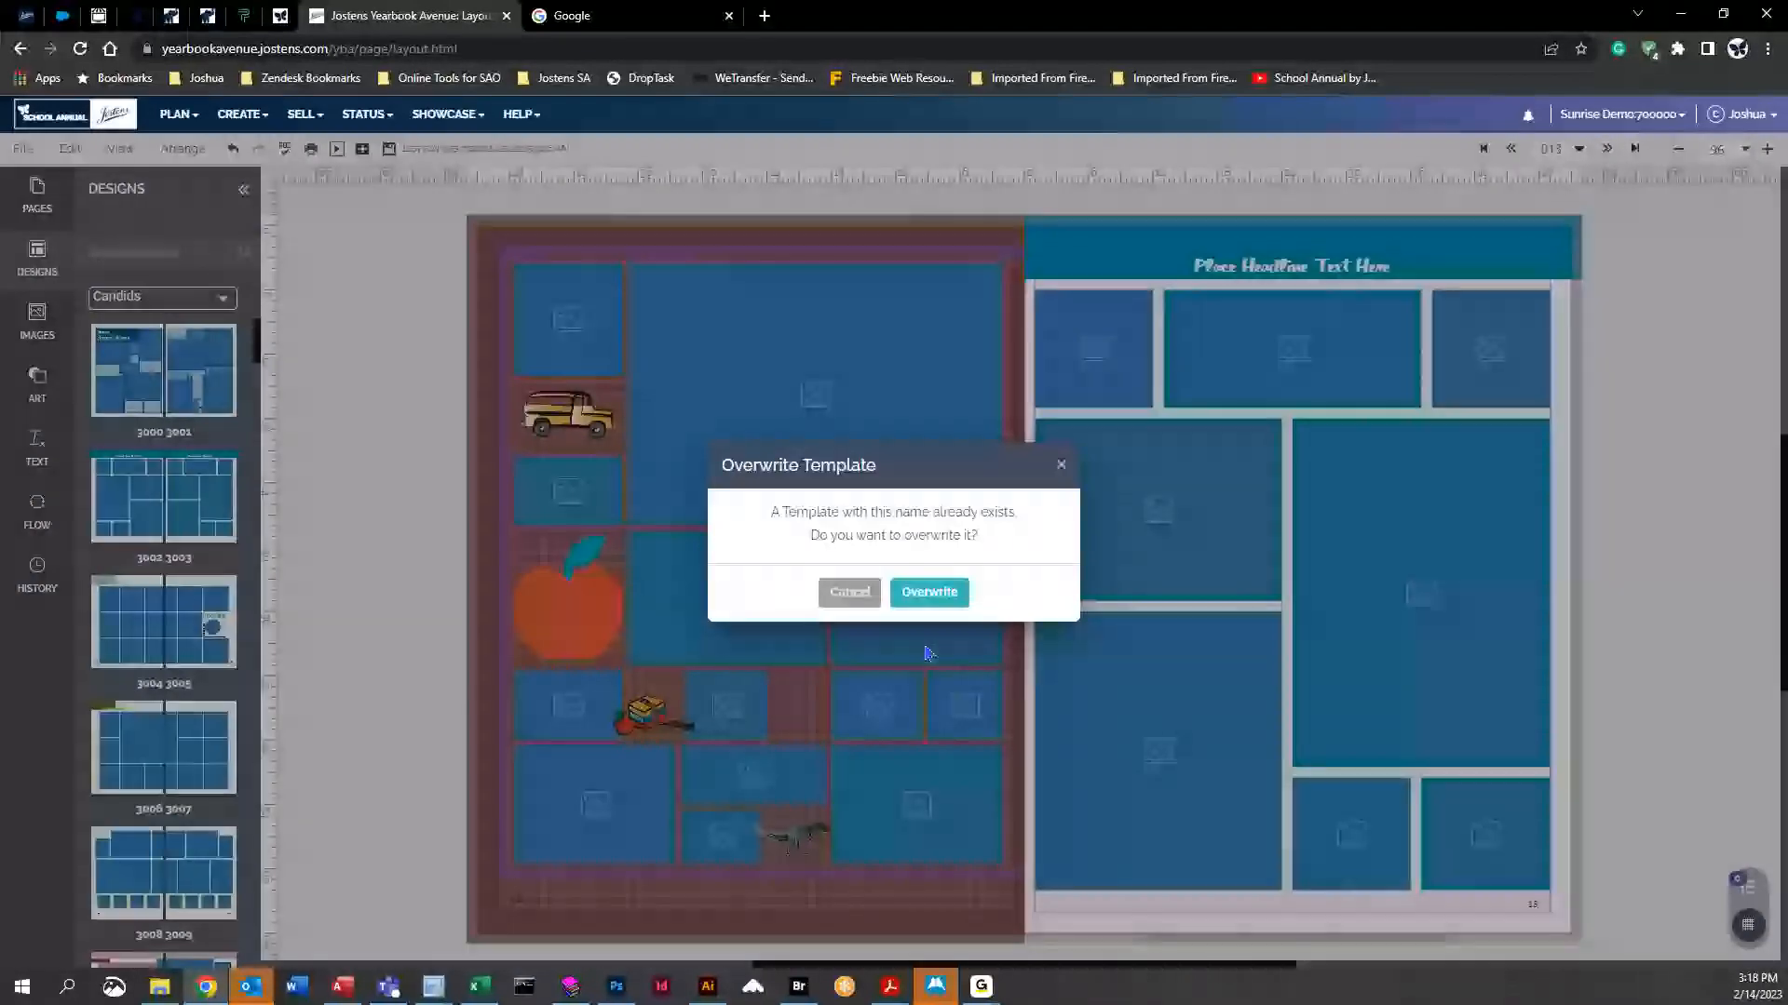
left_click(924, 601)
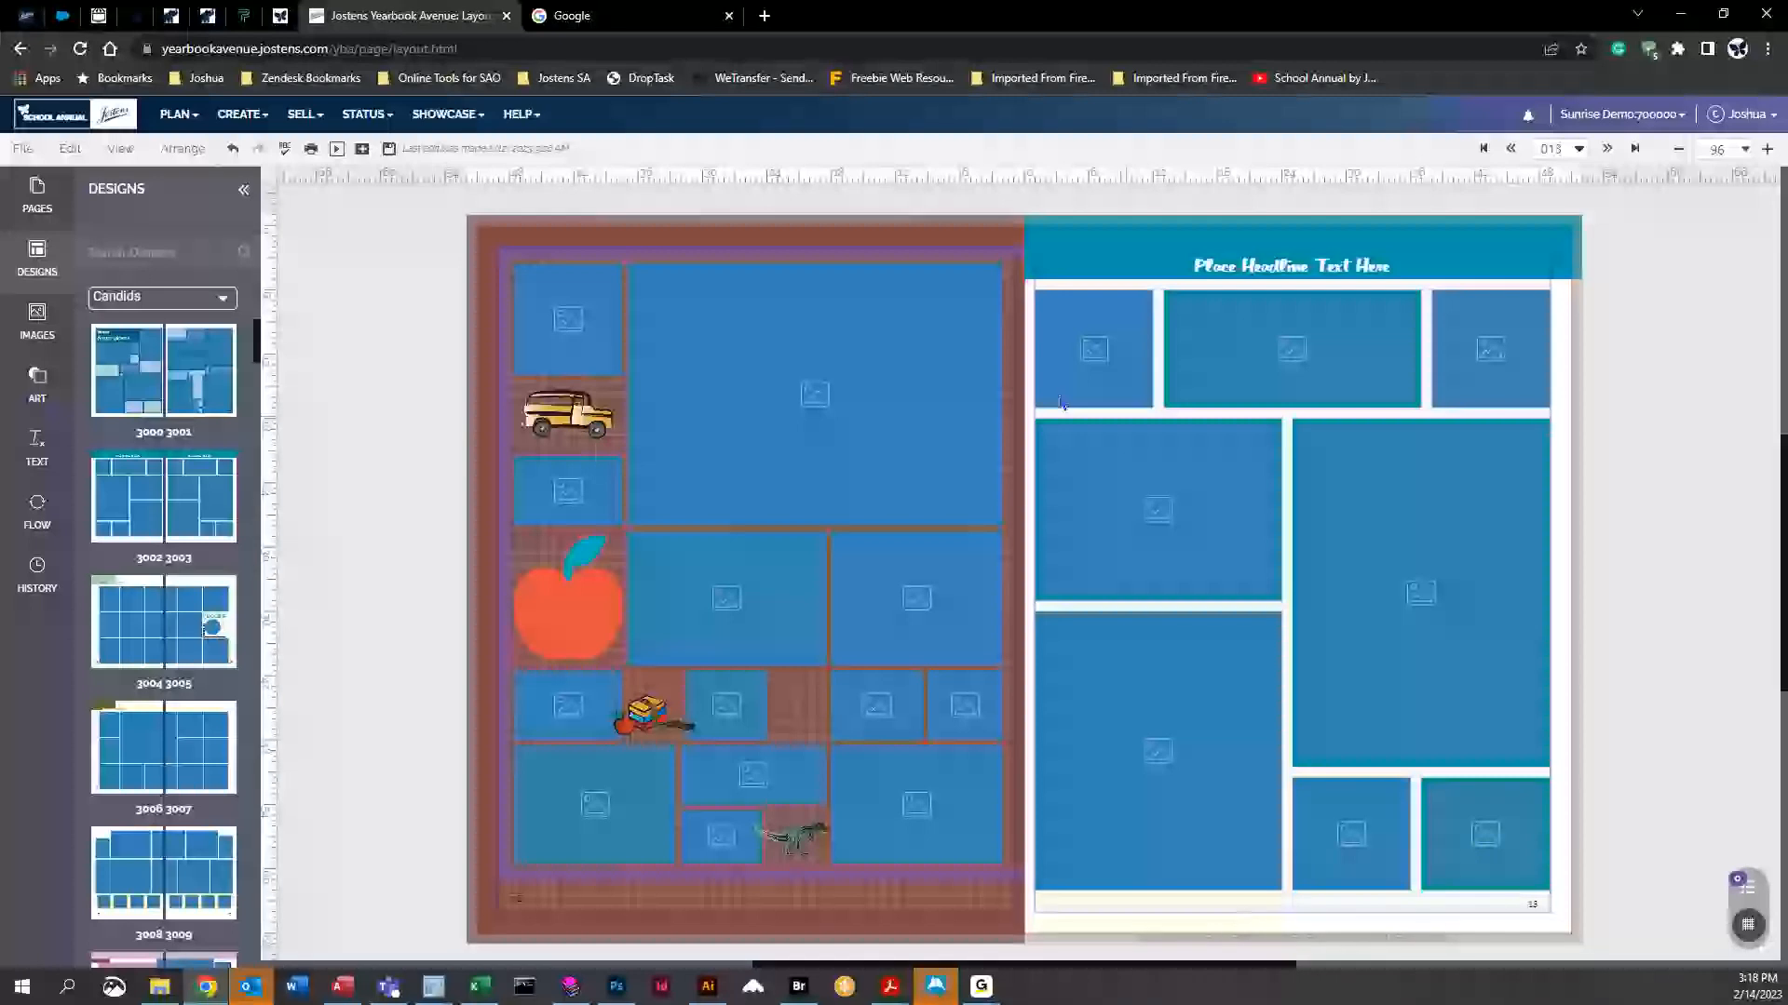
Select all the objects across spread 012-013 and delete them
left_click_drag(404, 228, 1601, 895)
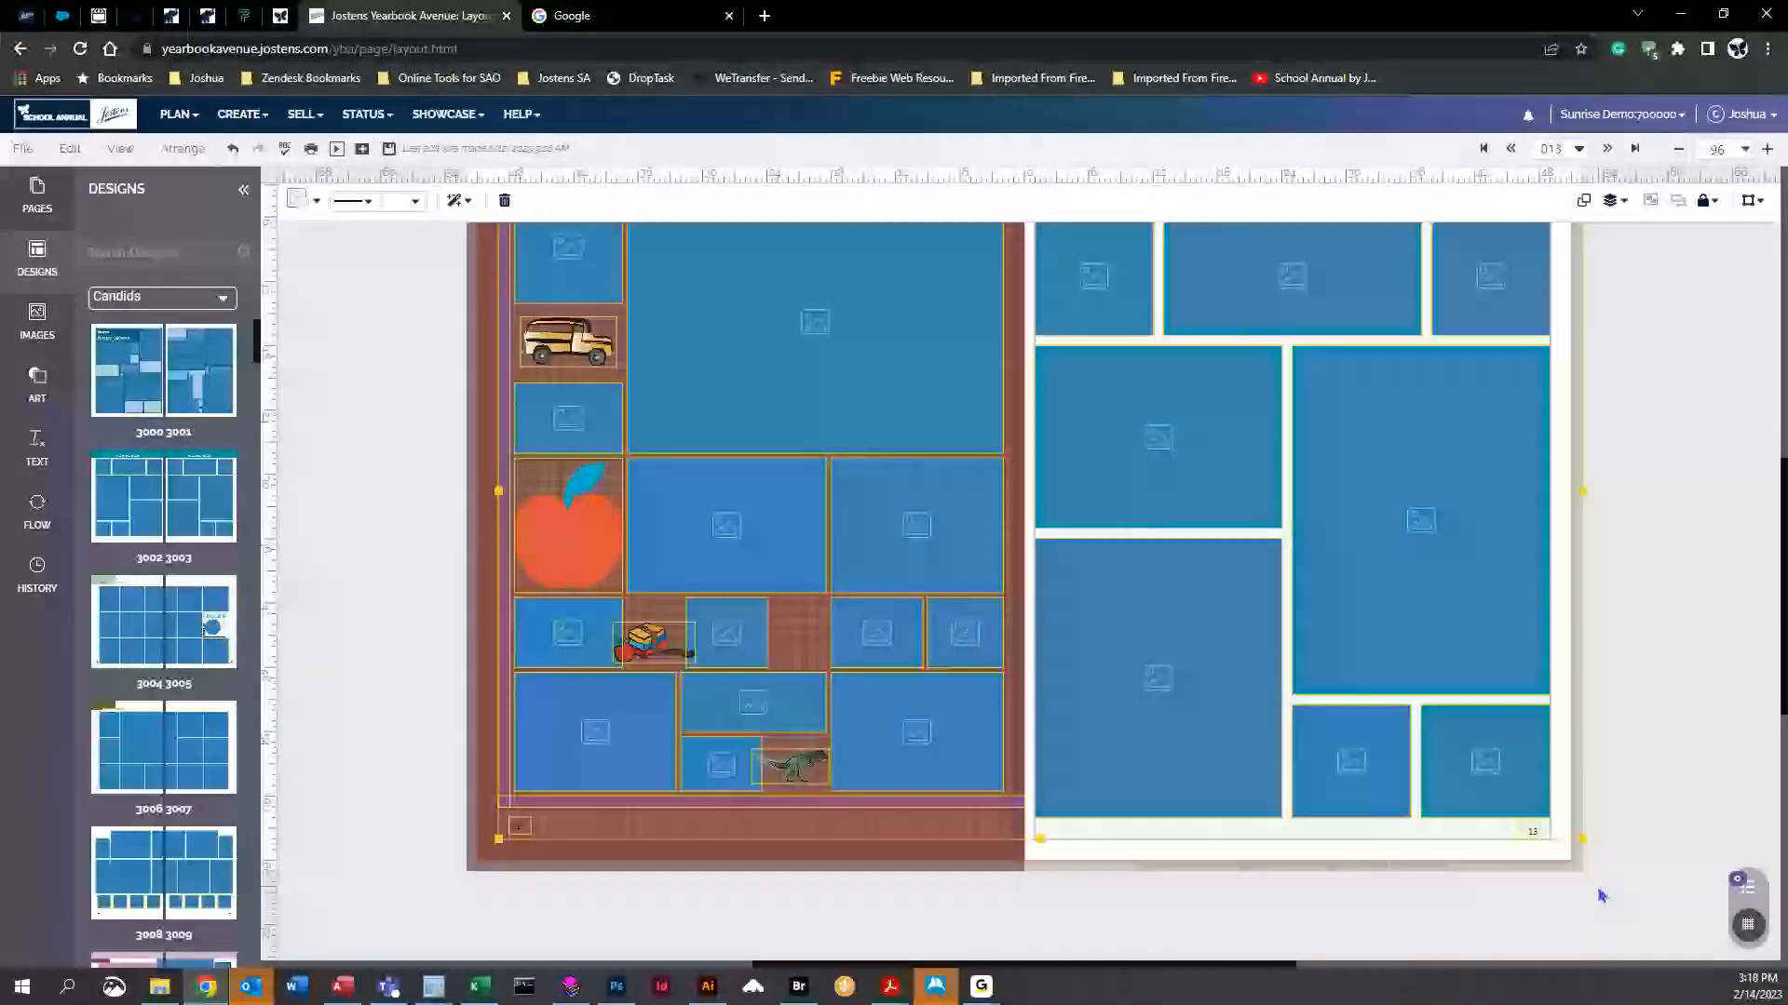
key("Delete")
scroll(1408, 841, "up", 2)
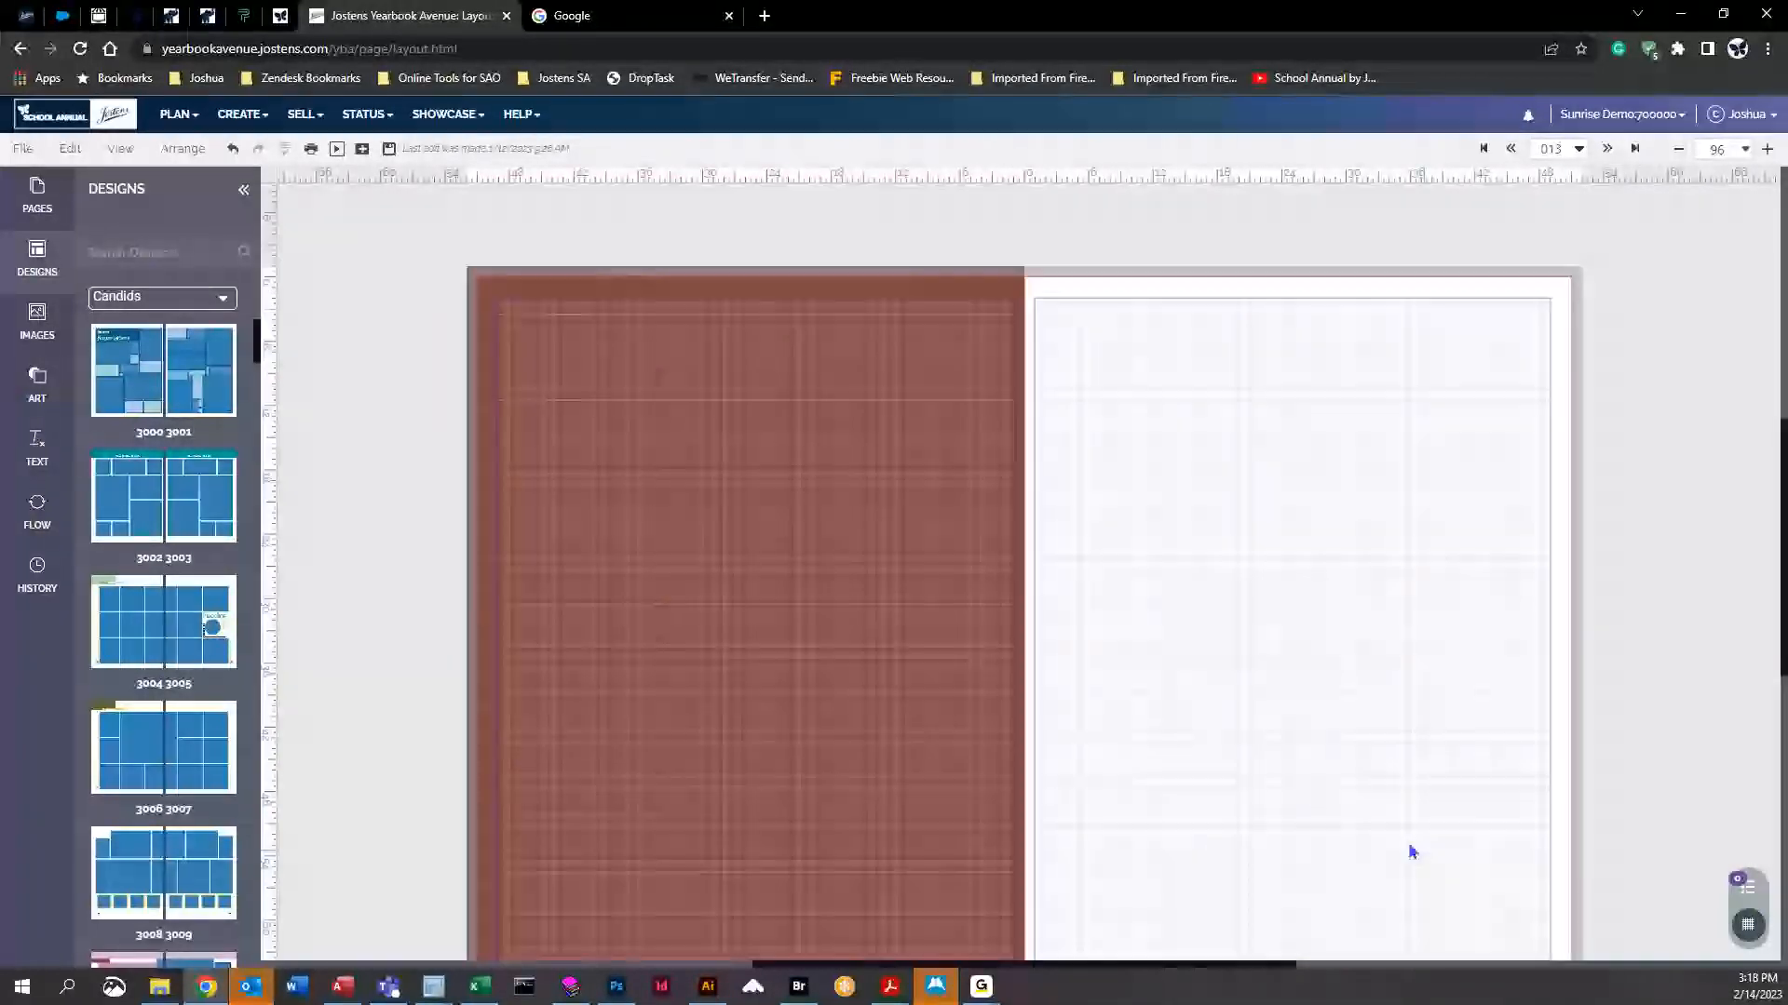
scroll(1409, 845, "down", 1)
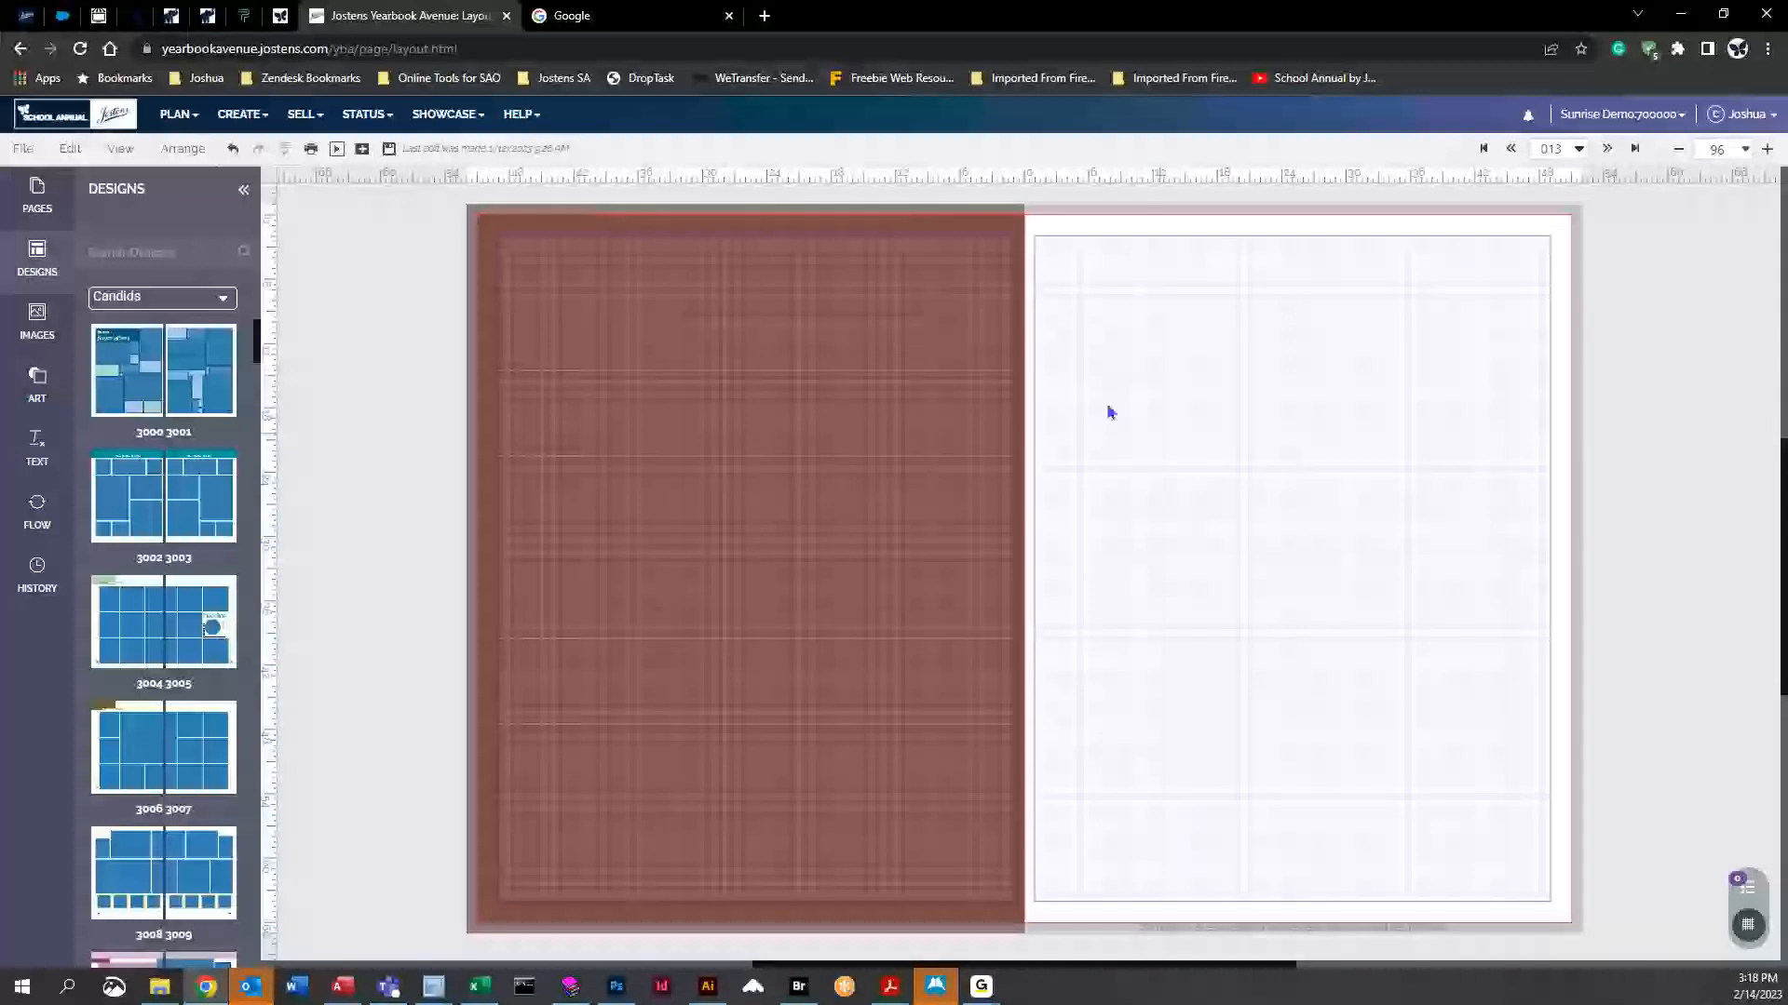
Apply the custom temp template from My Templates to spread 012-013
left_click(39, 265)
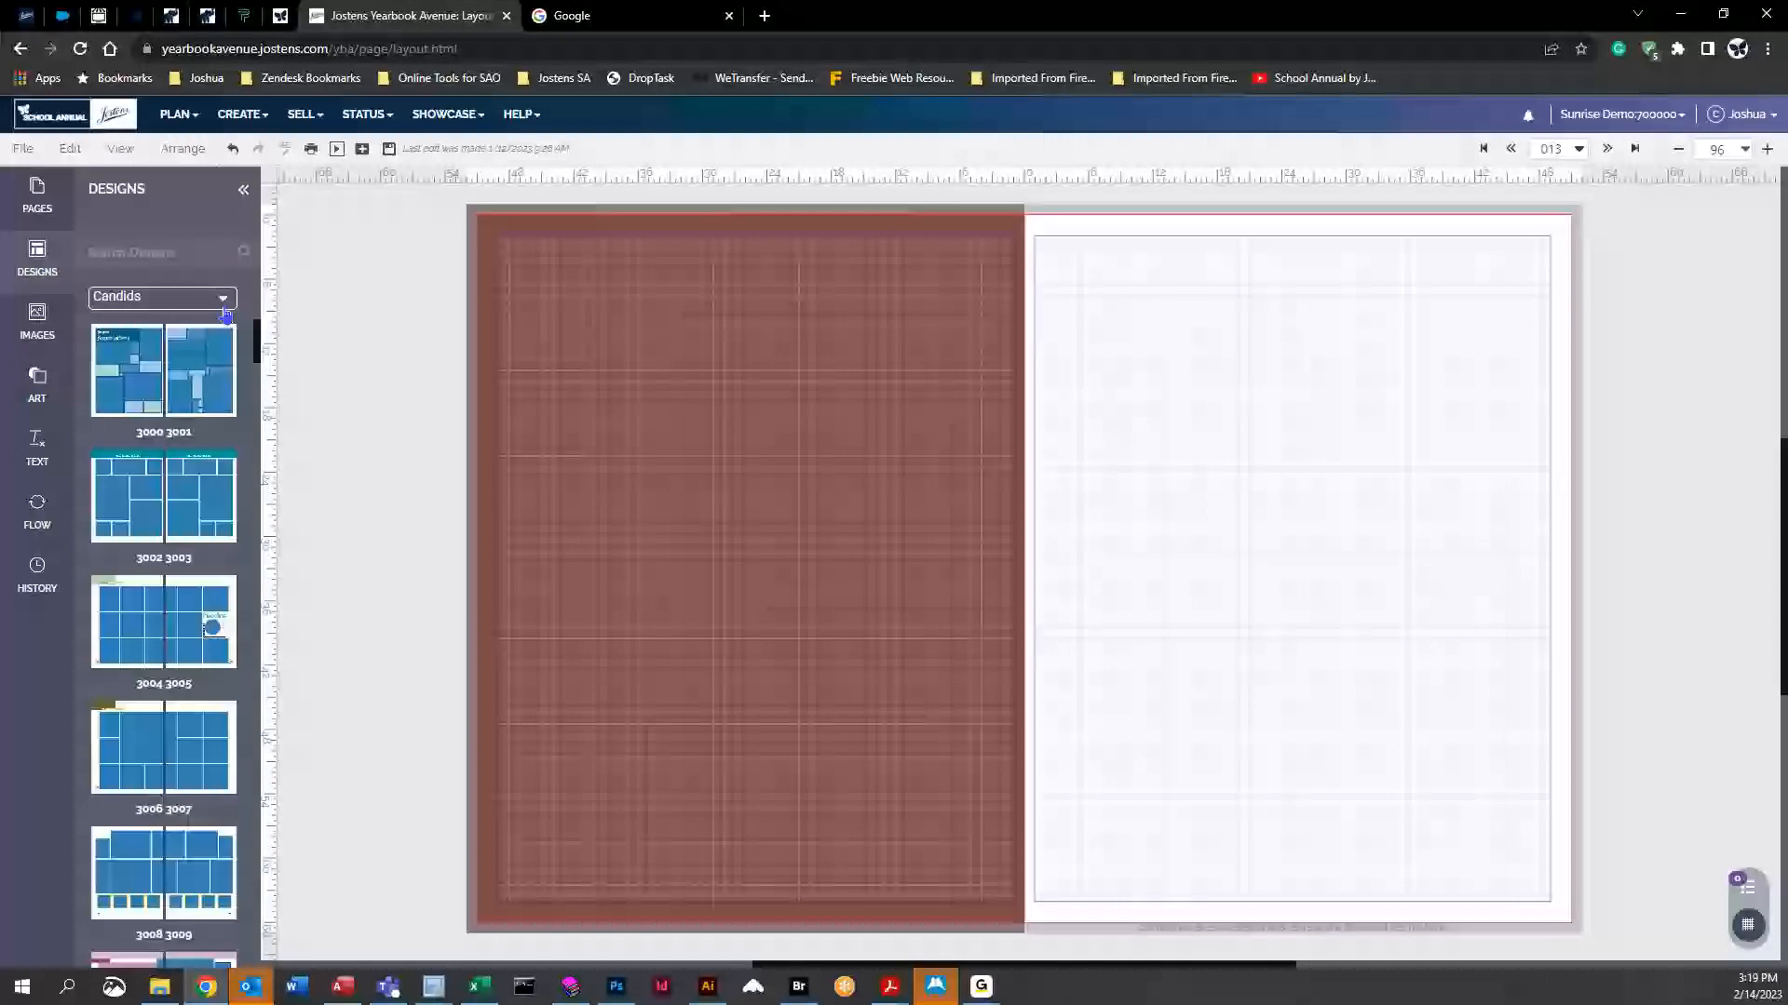
left_click(226, 302)
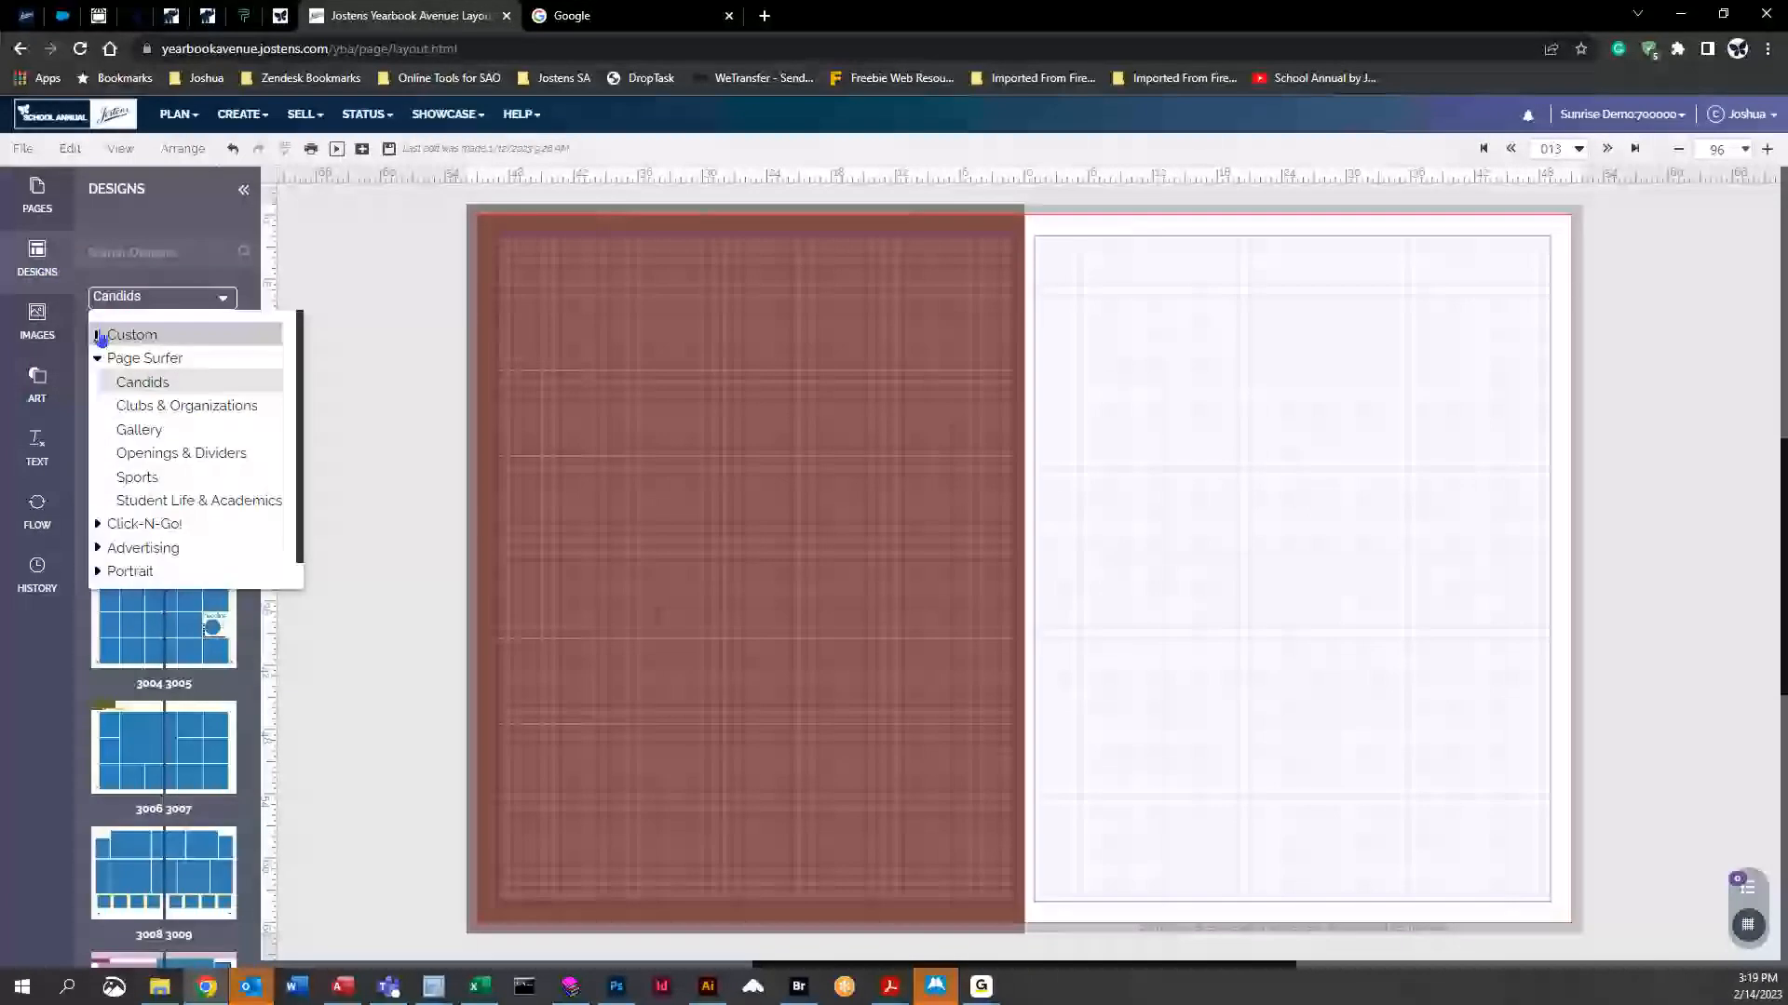
left_click(99, 336)
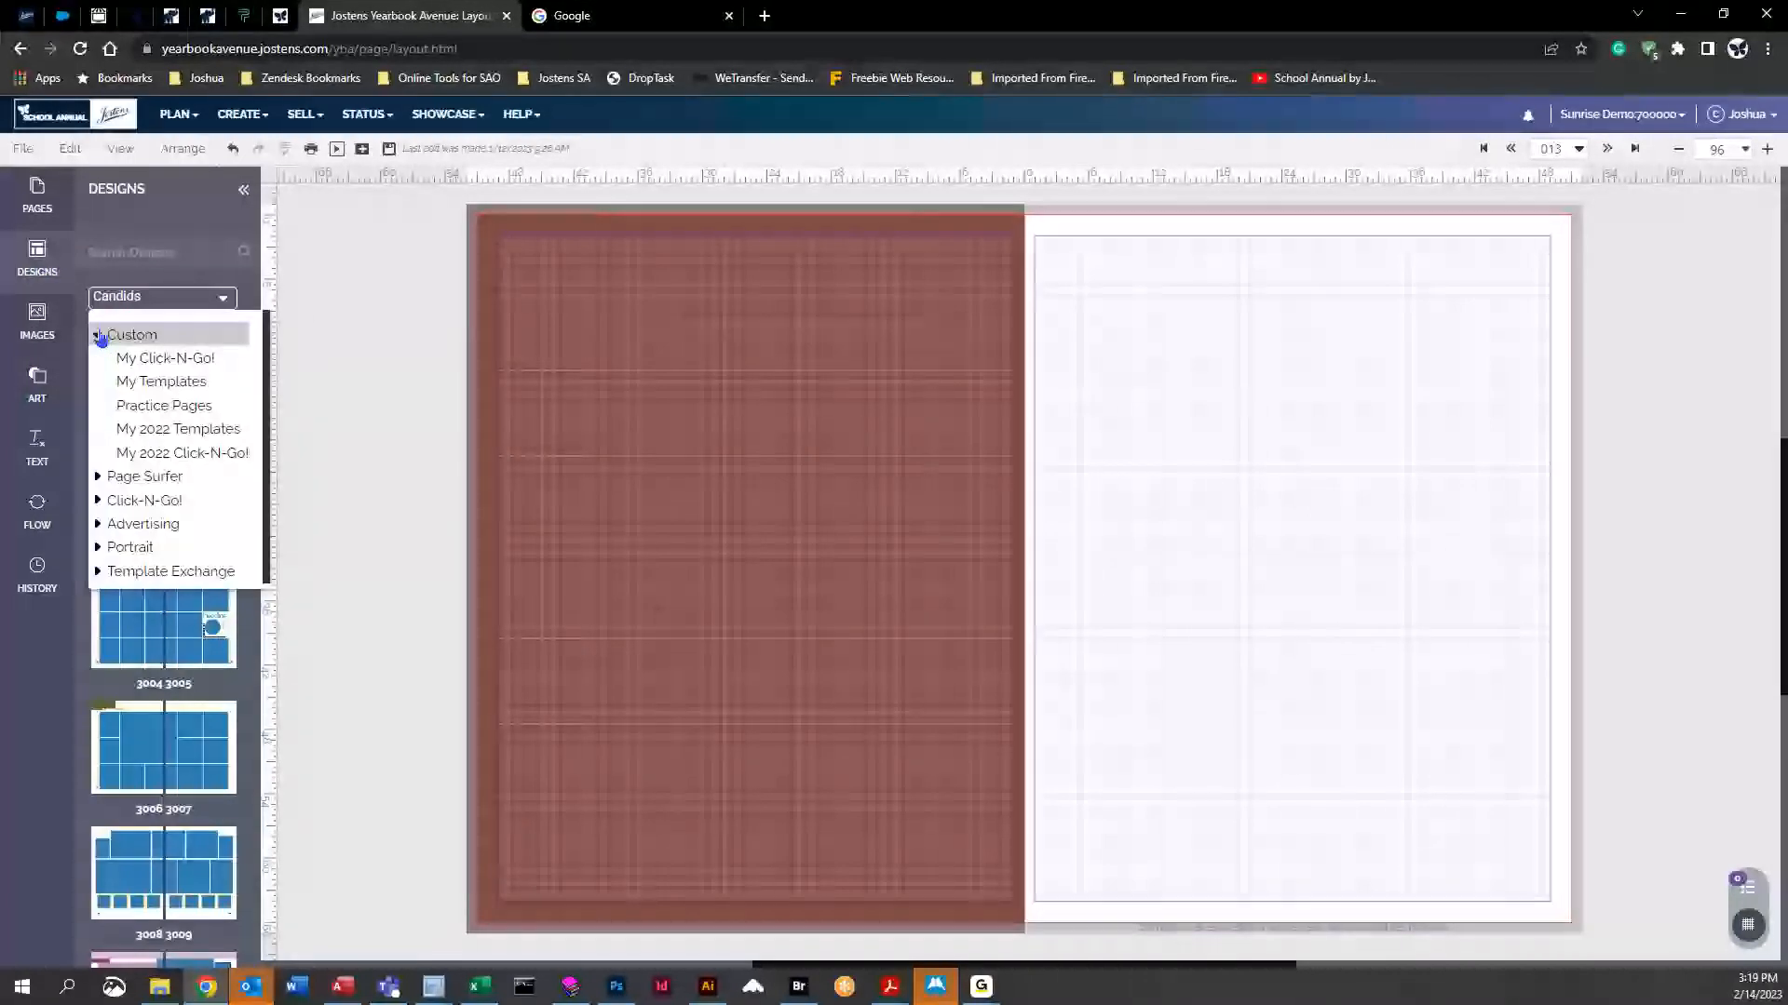
left_click(171, 383)
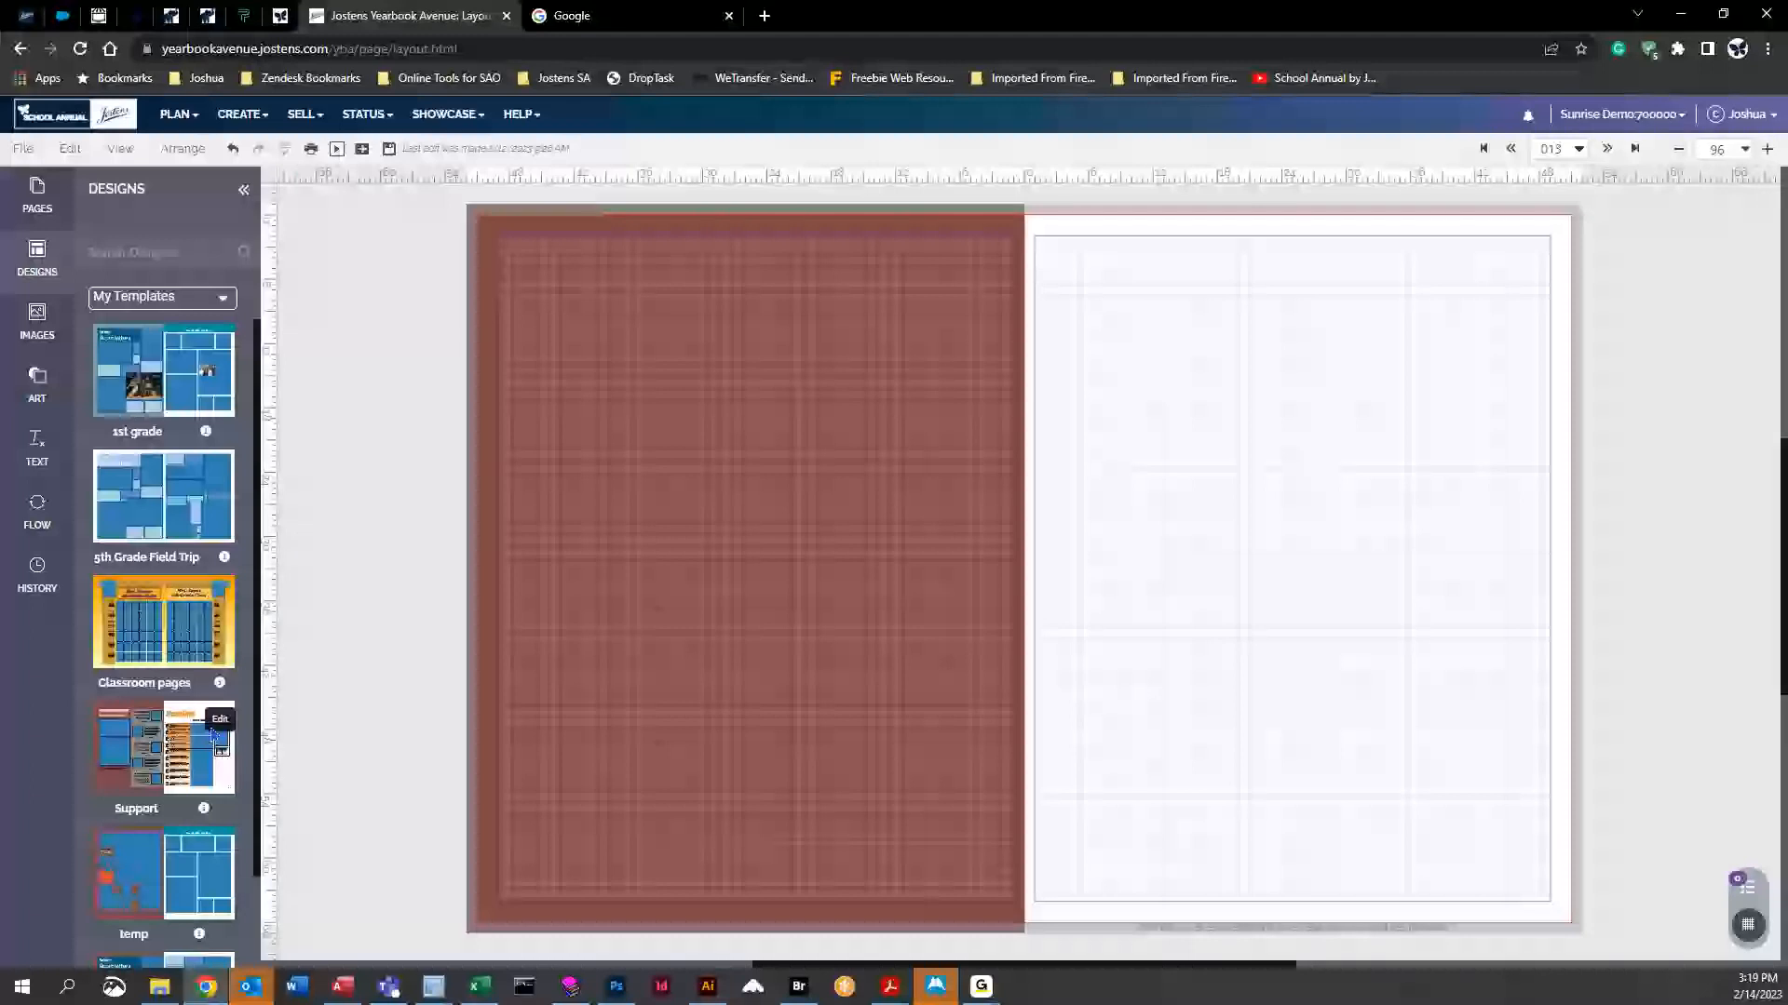
scroll(149, 750, "down", 2)
mouse_move(152, 735)
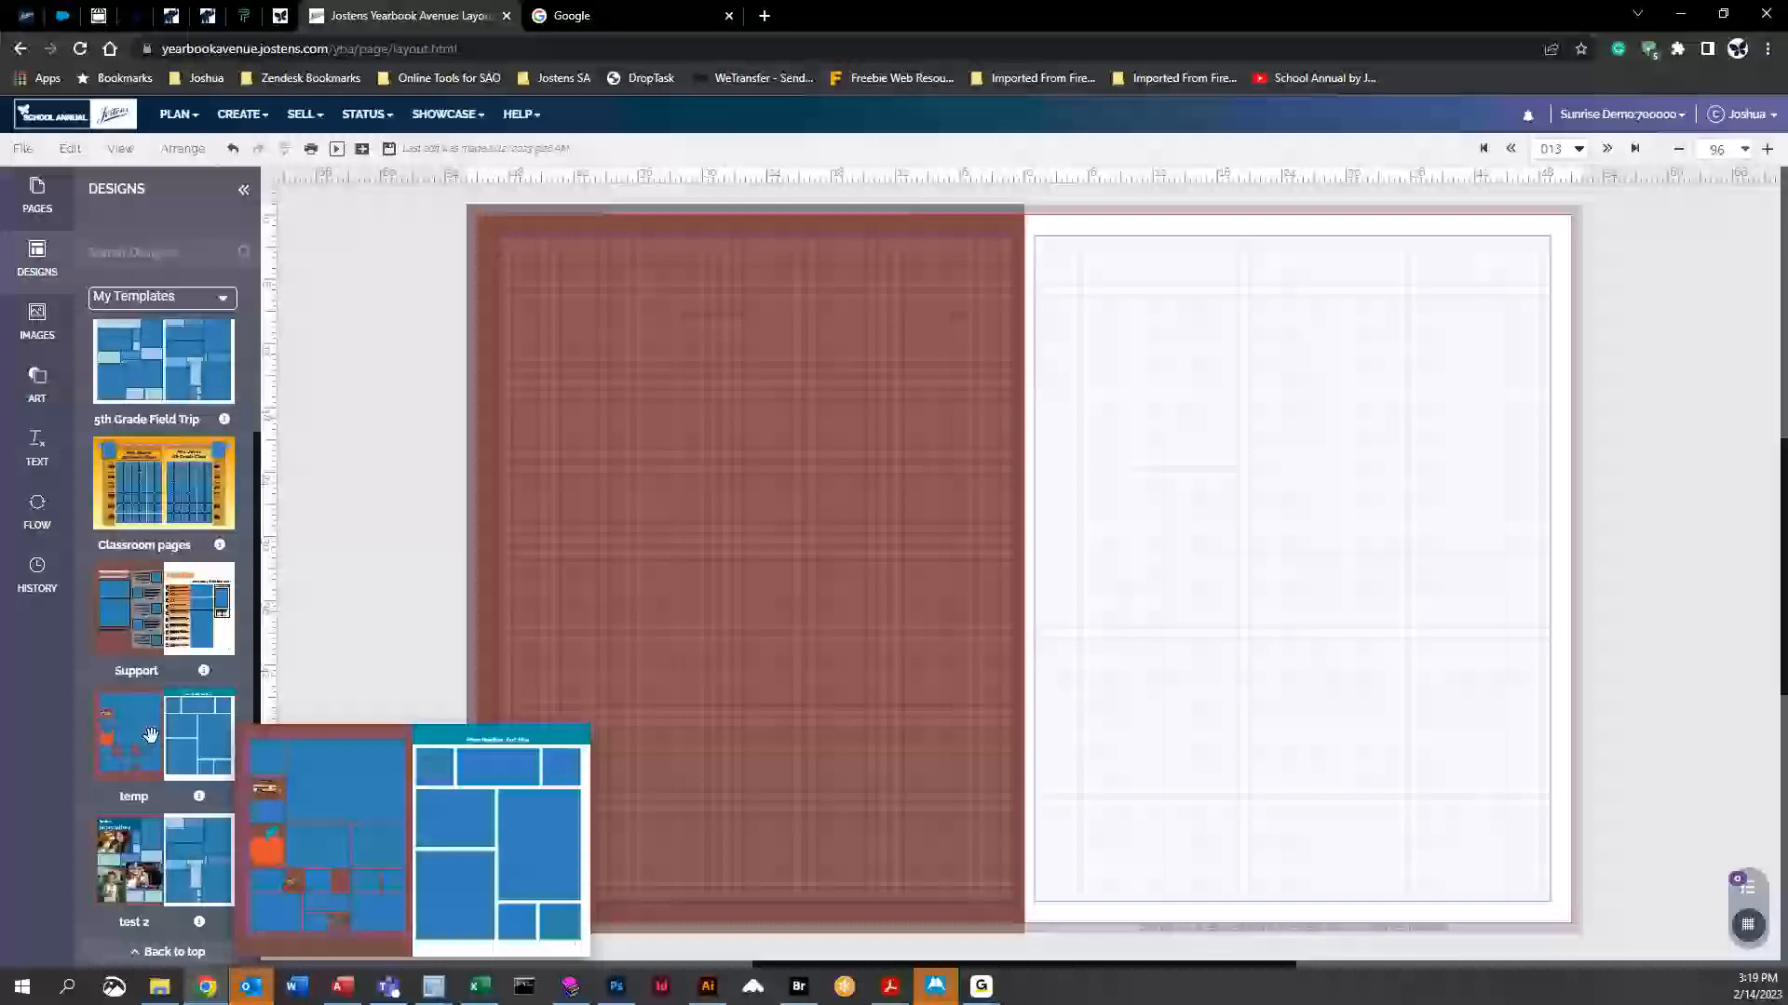
left_click_drag(151, 736, 1109, 530)
left_click(868, 607)
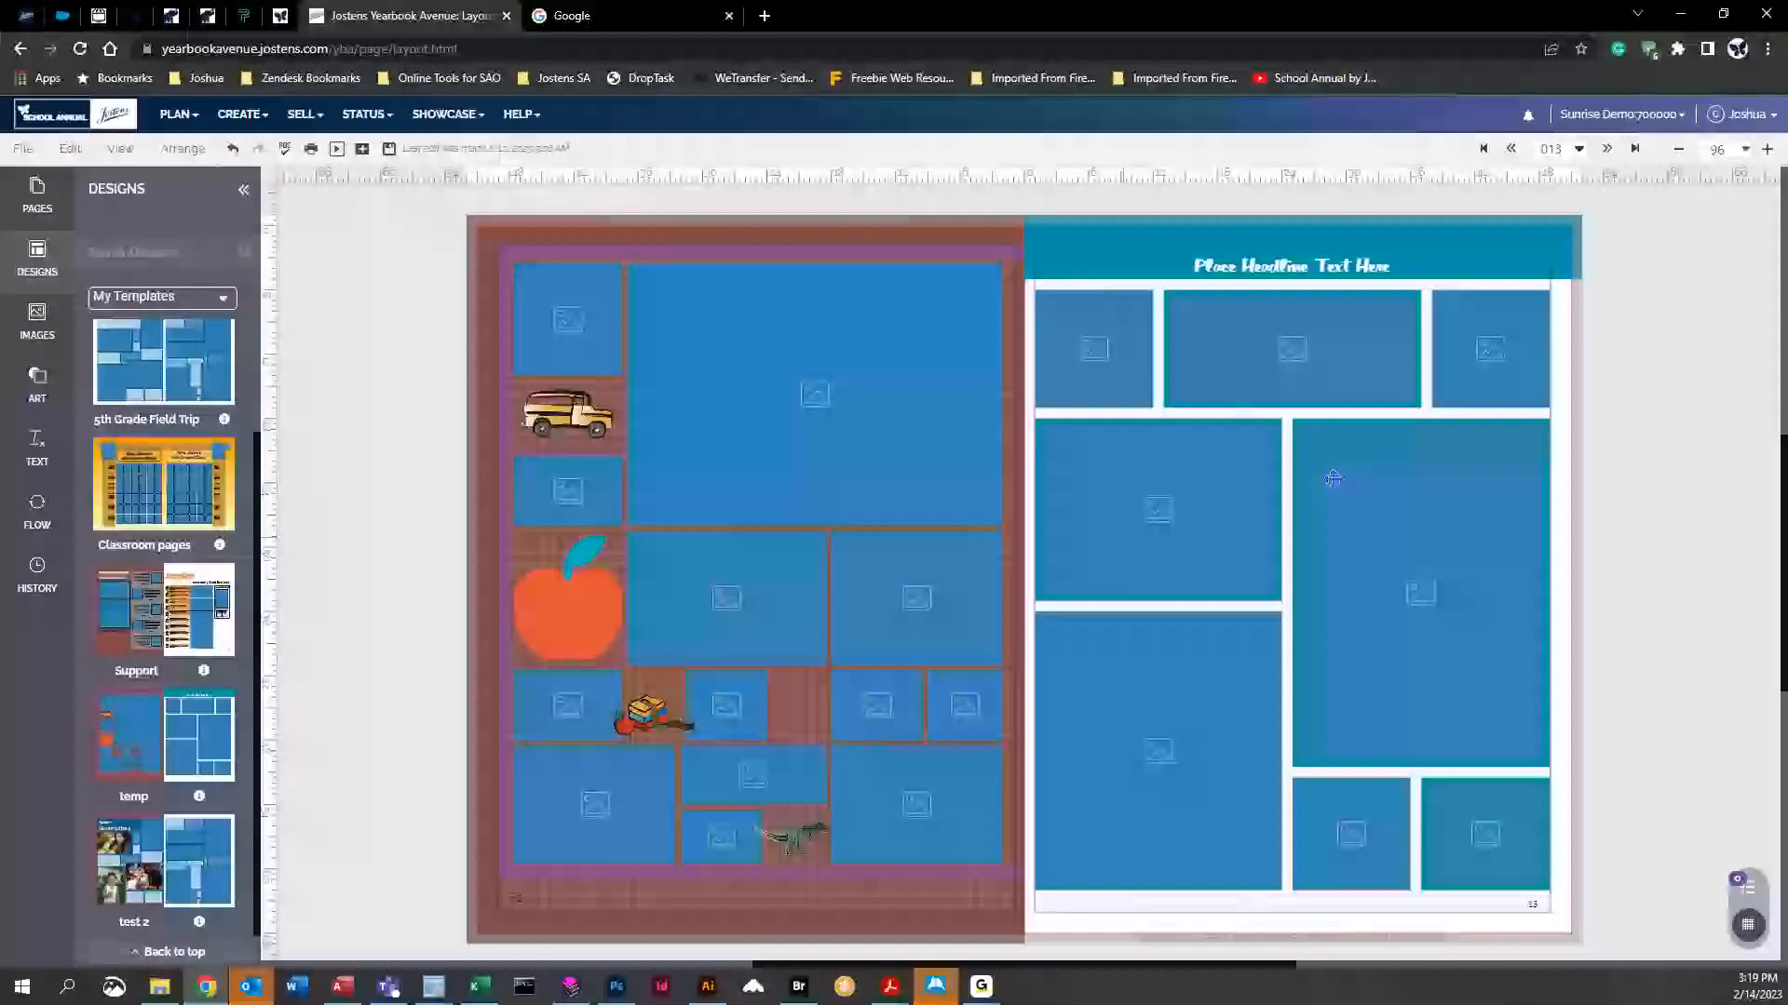
Save the changes to spread 012-013 and try the temp template on spread 014-015
left_click(1606, 150)
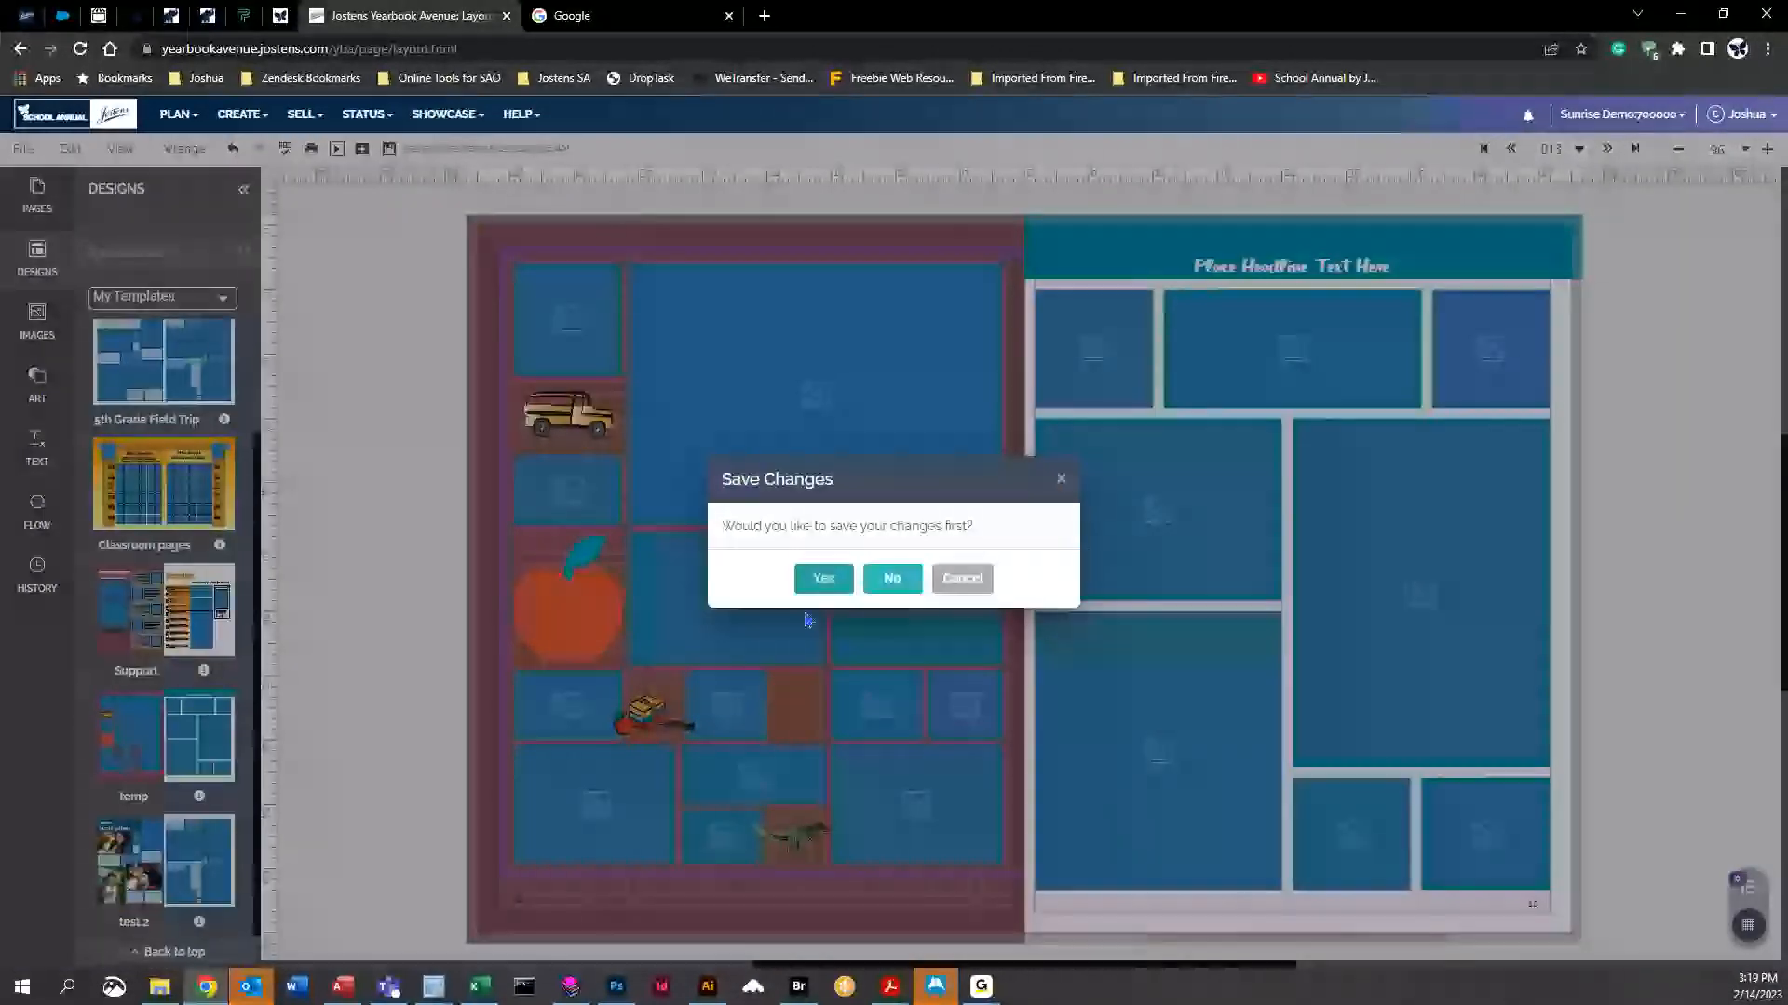
left_click(821, 581)
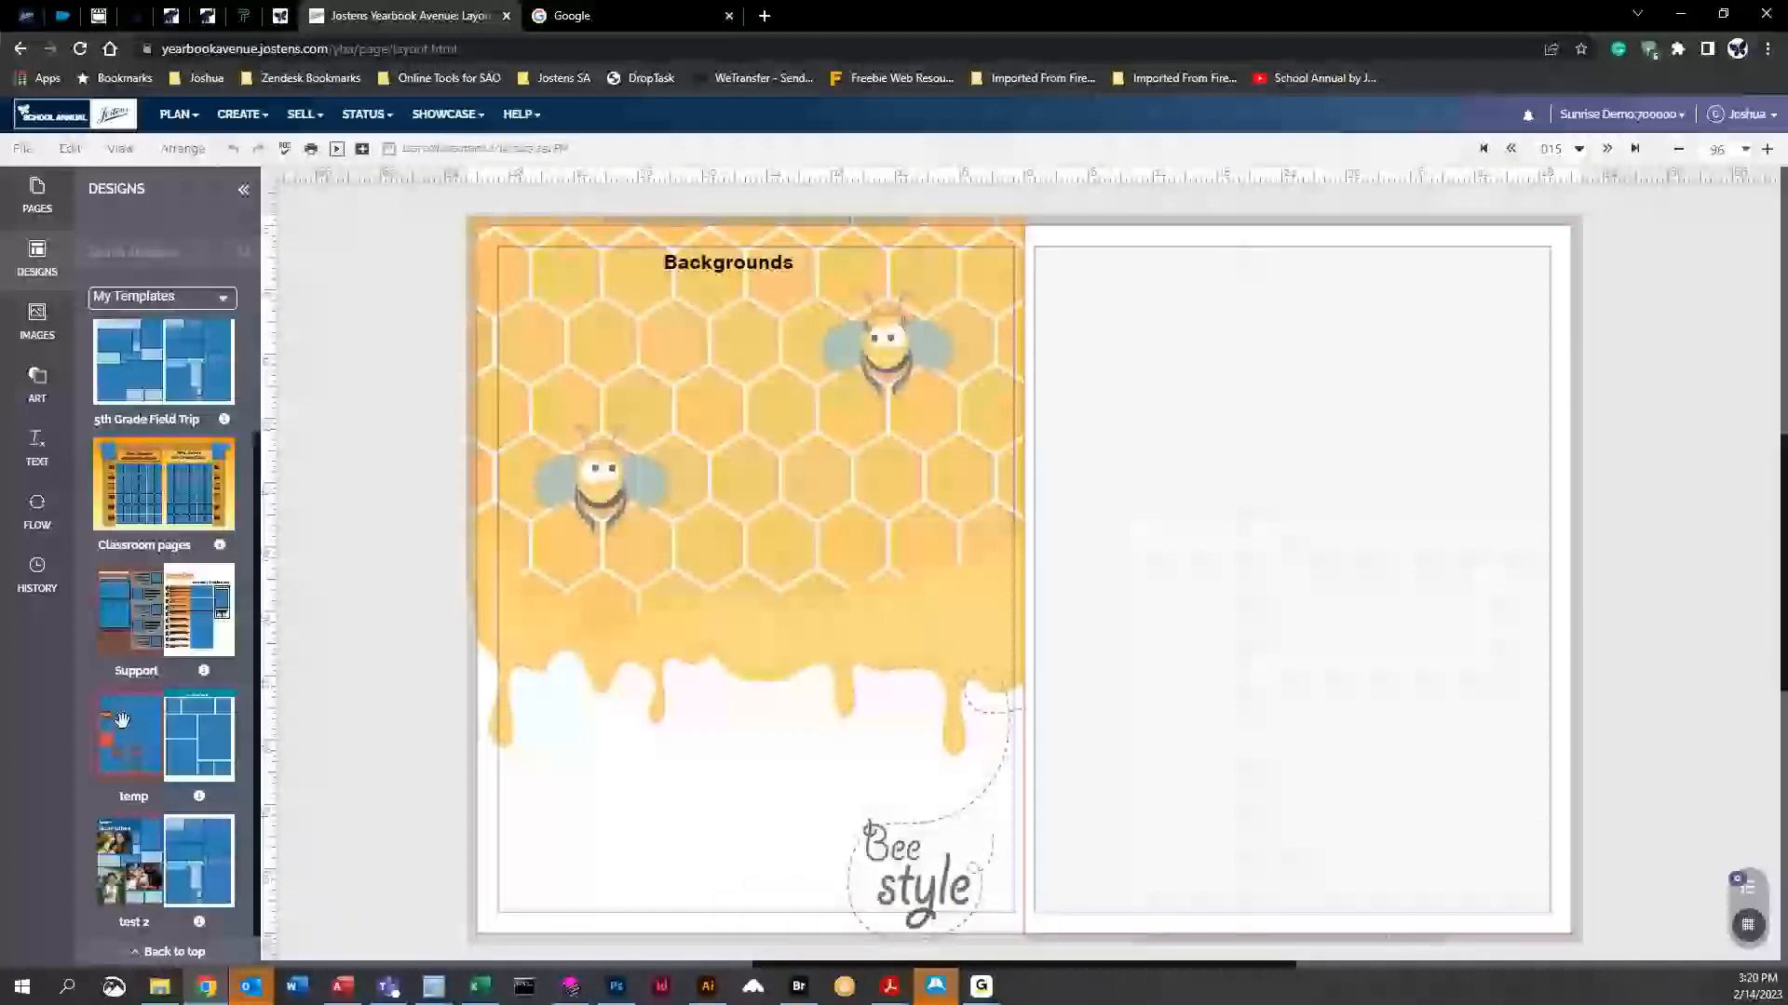
left_click_drag(116, 760, 1095, 578)
left_click(871, 605)
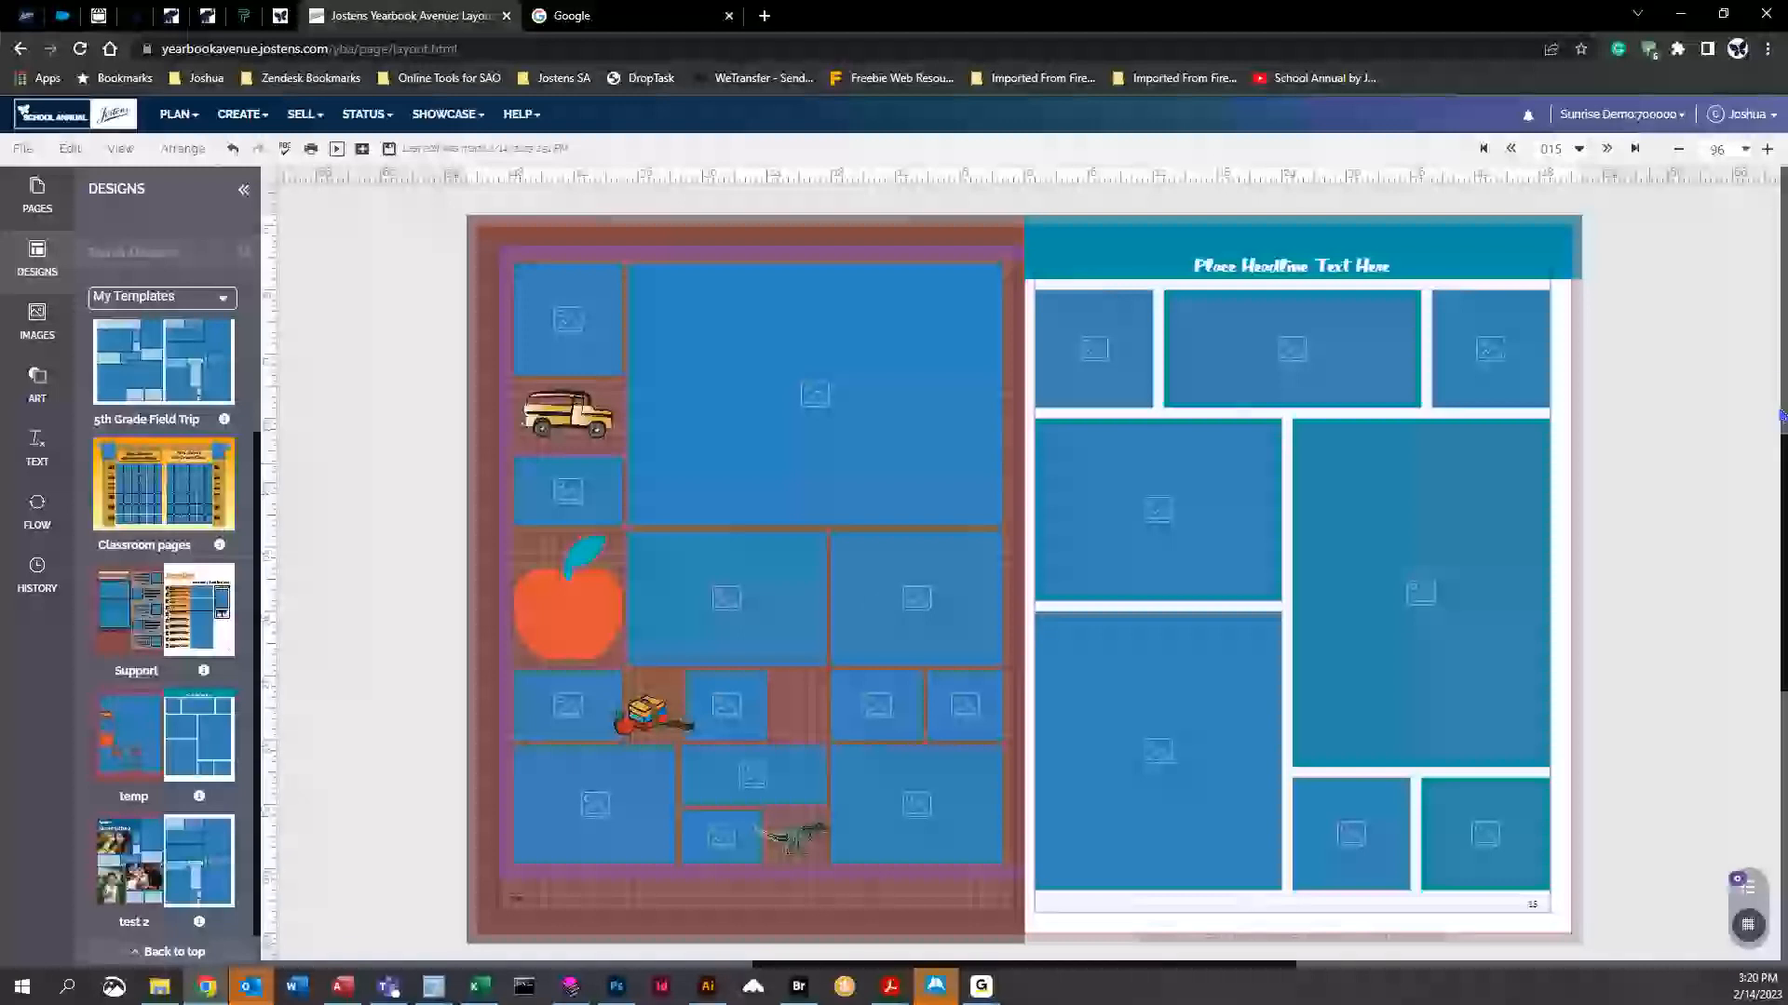
left_click(237, 150)
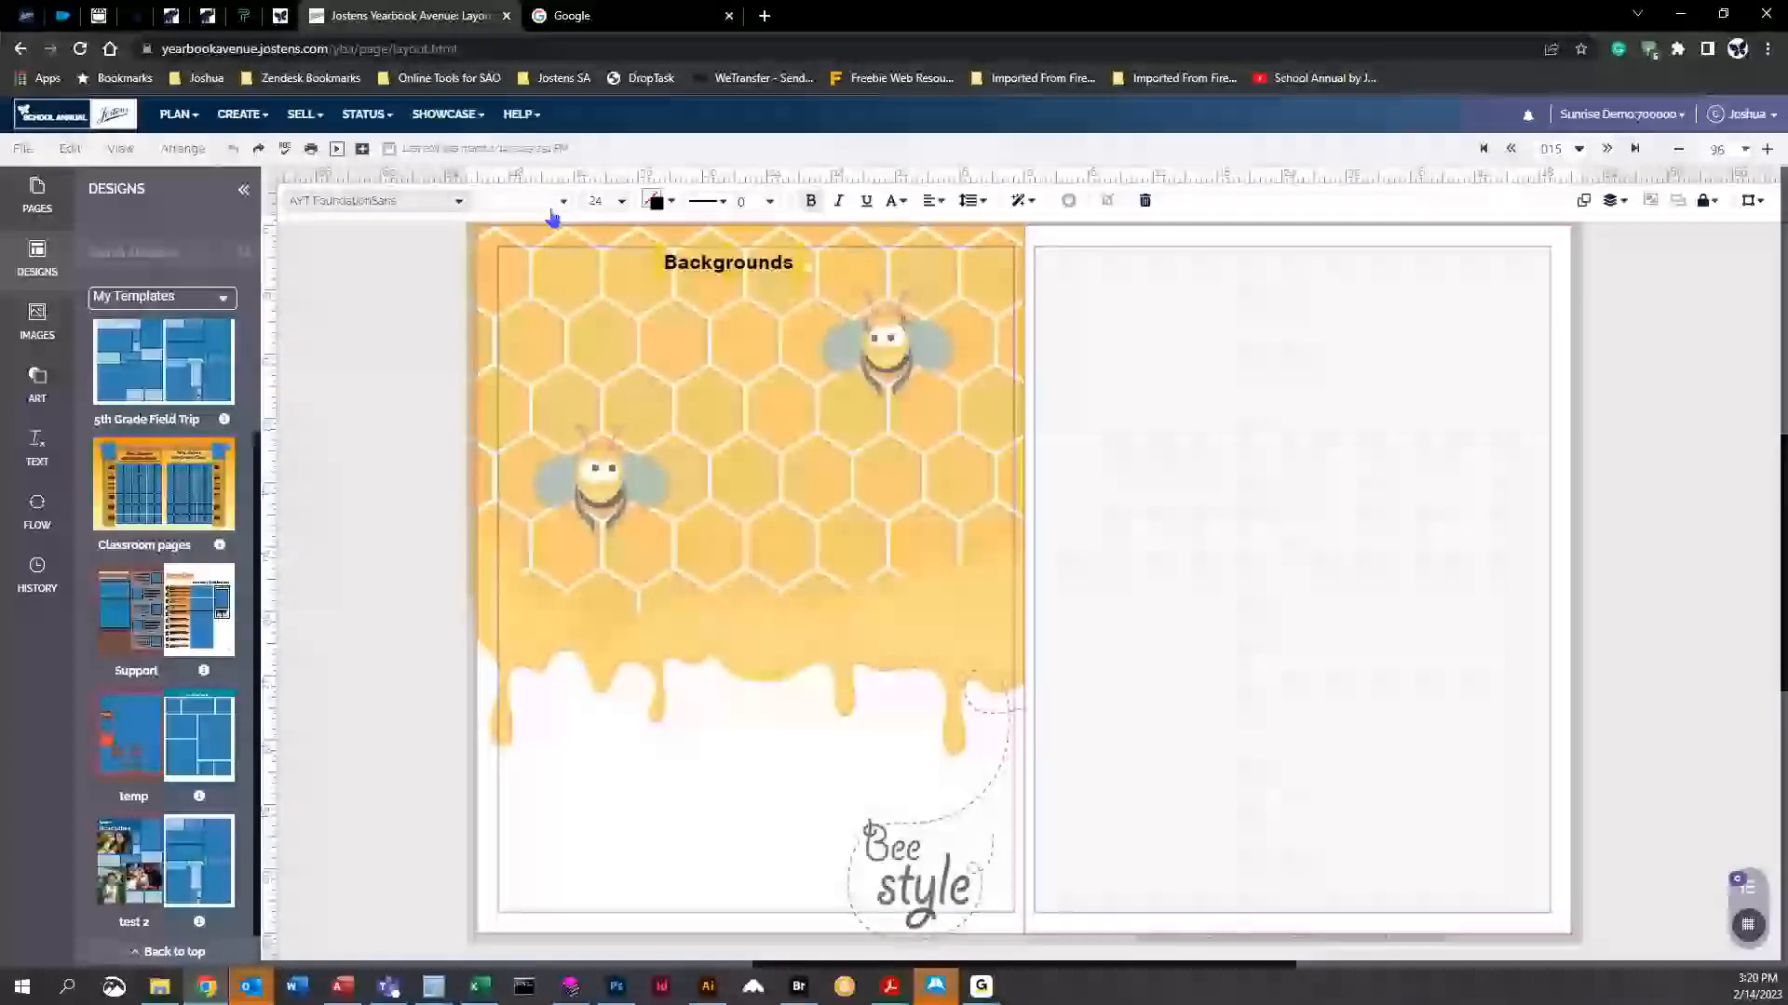
Return to spread 012-013 and delete all the objects on both of its pages
left_click(1512, 150)
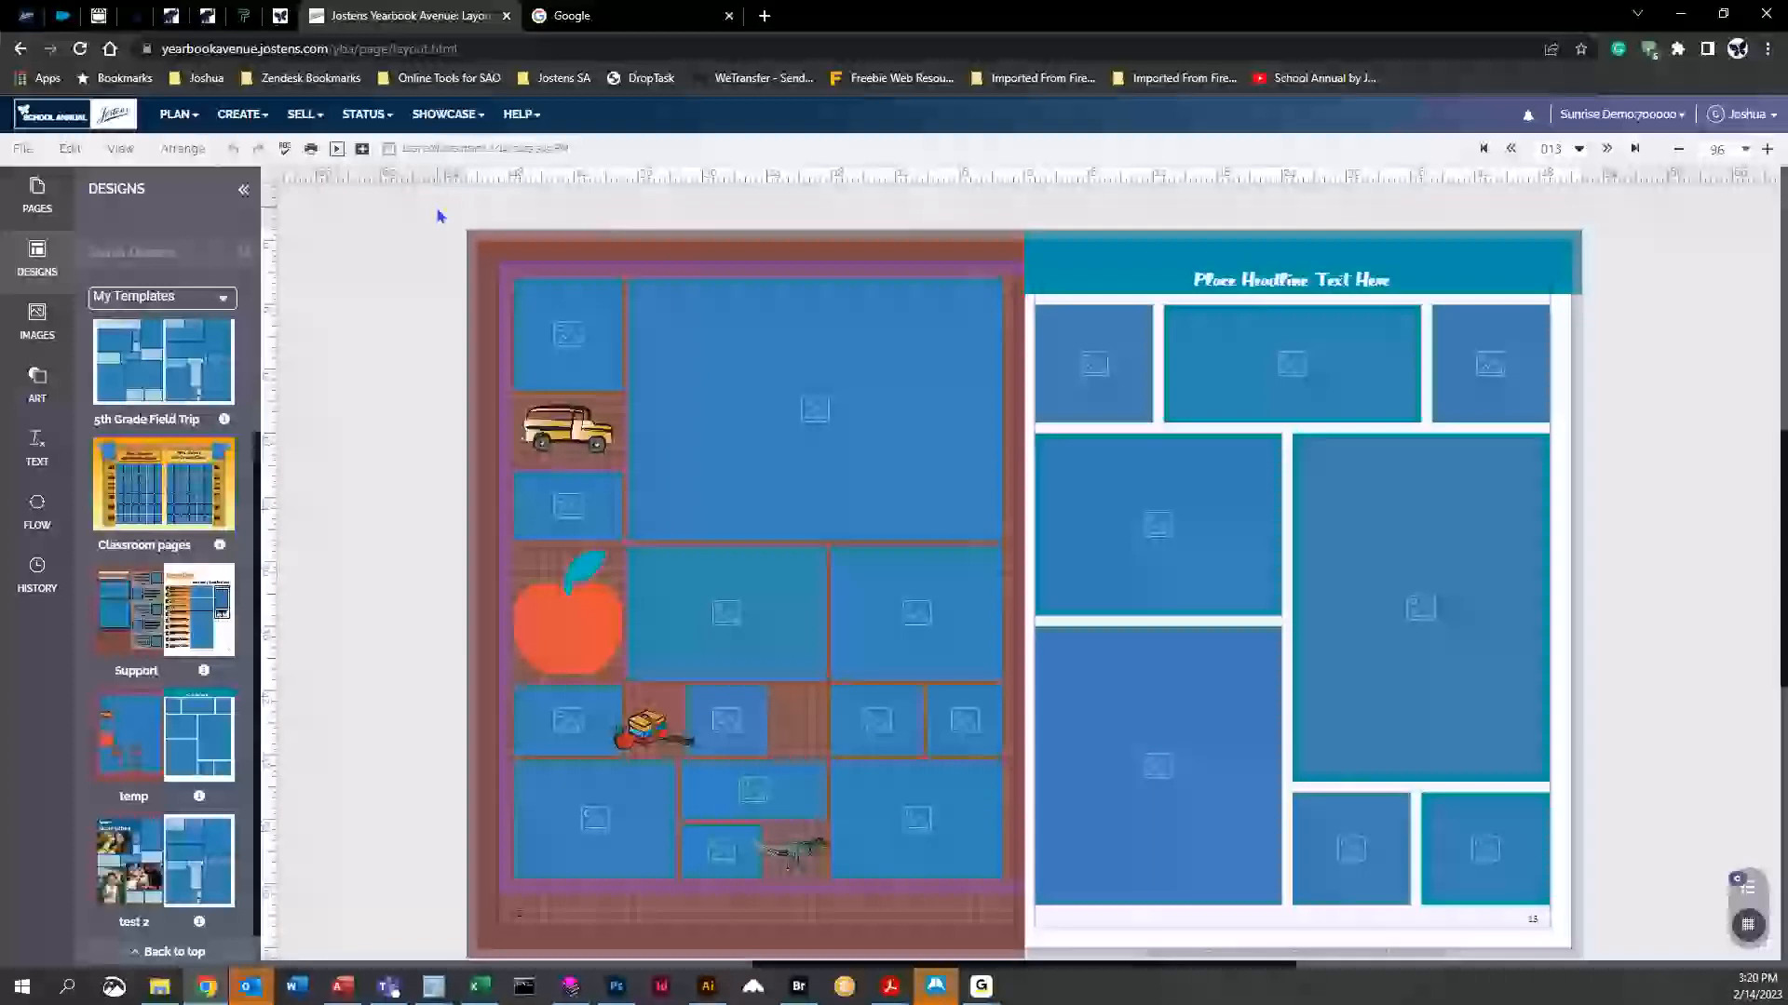
left_click_drag(439, 220, 1616, 928)
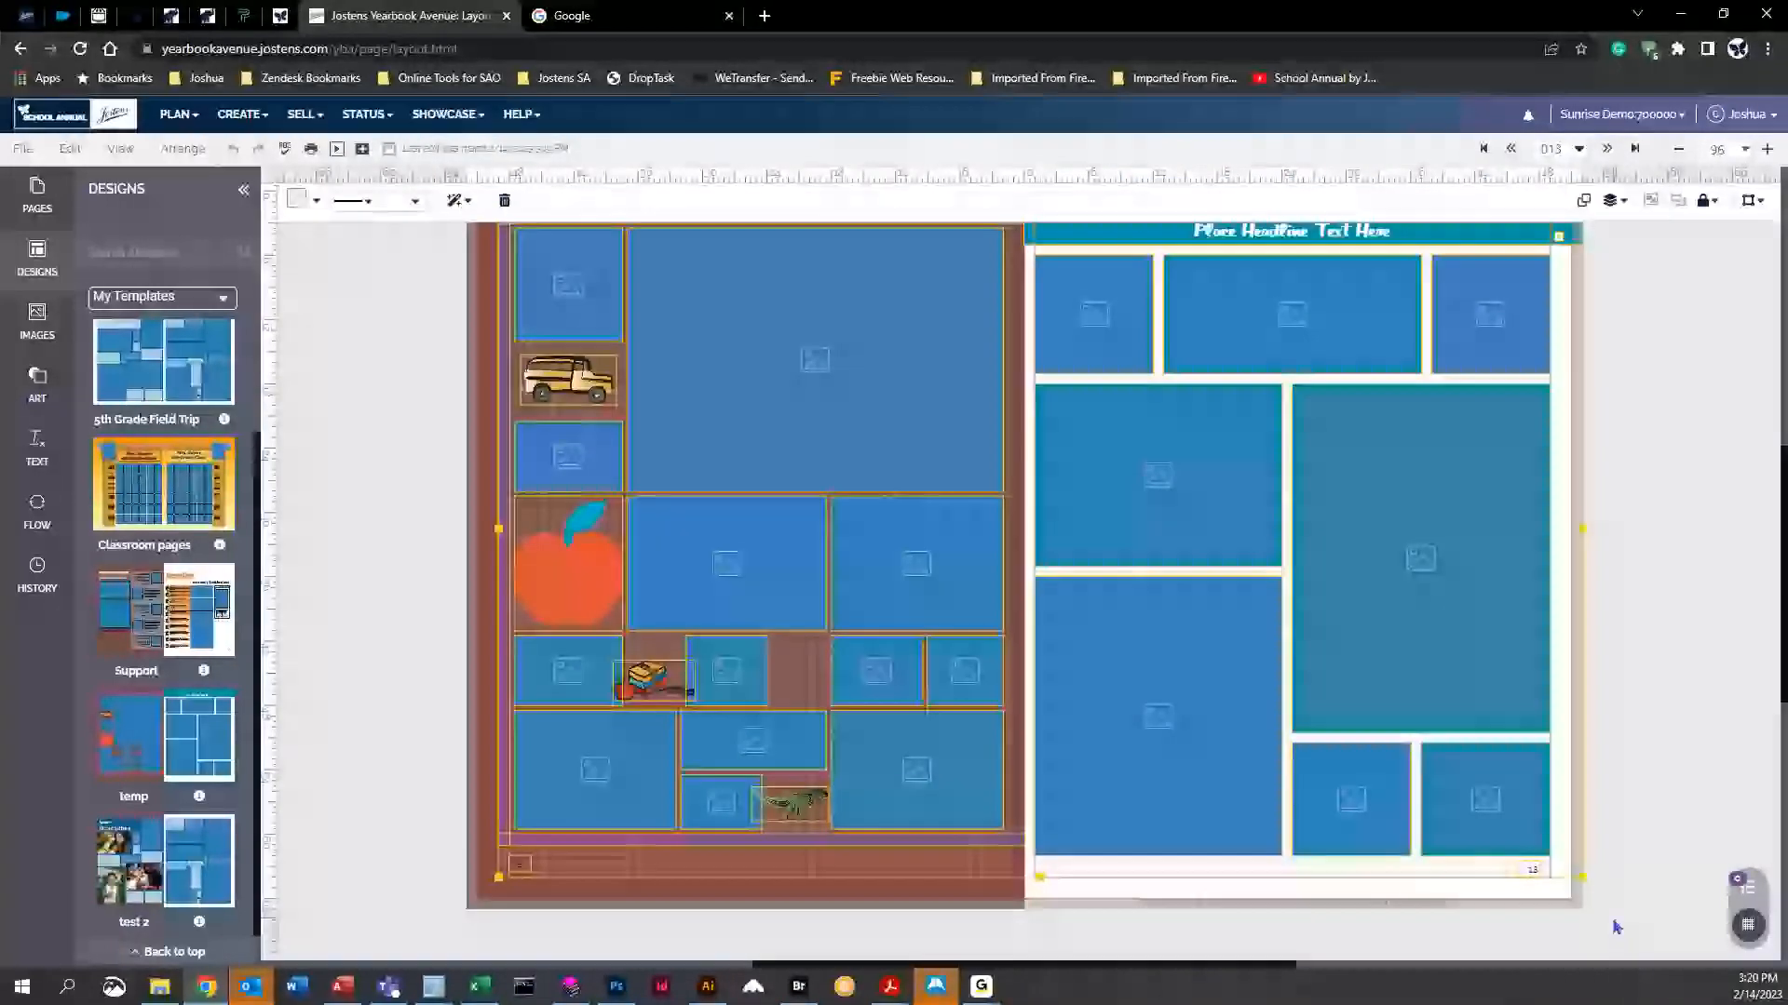
key("Delete")
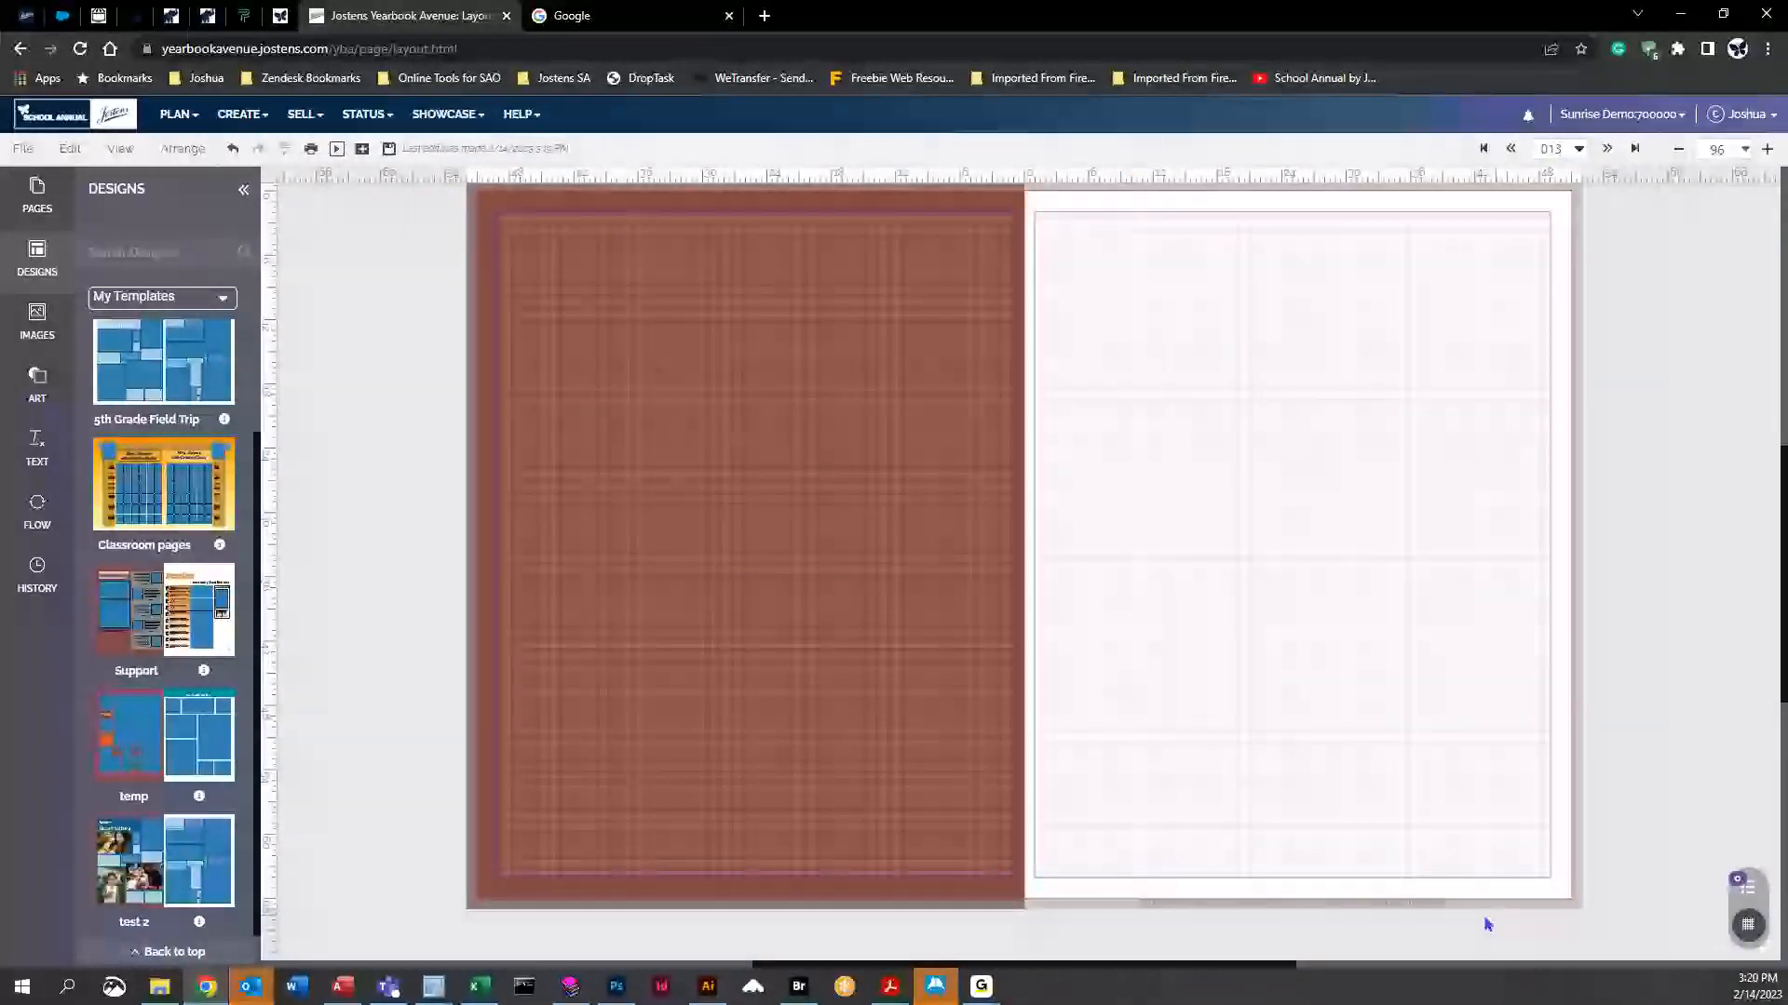
Browse the Click-N-Go! designs in the Cover-to-Cover category
scroll(1482, 924, "up", 1)
left_click(34, 274)
left_click(35, 275)
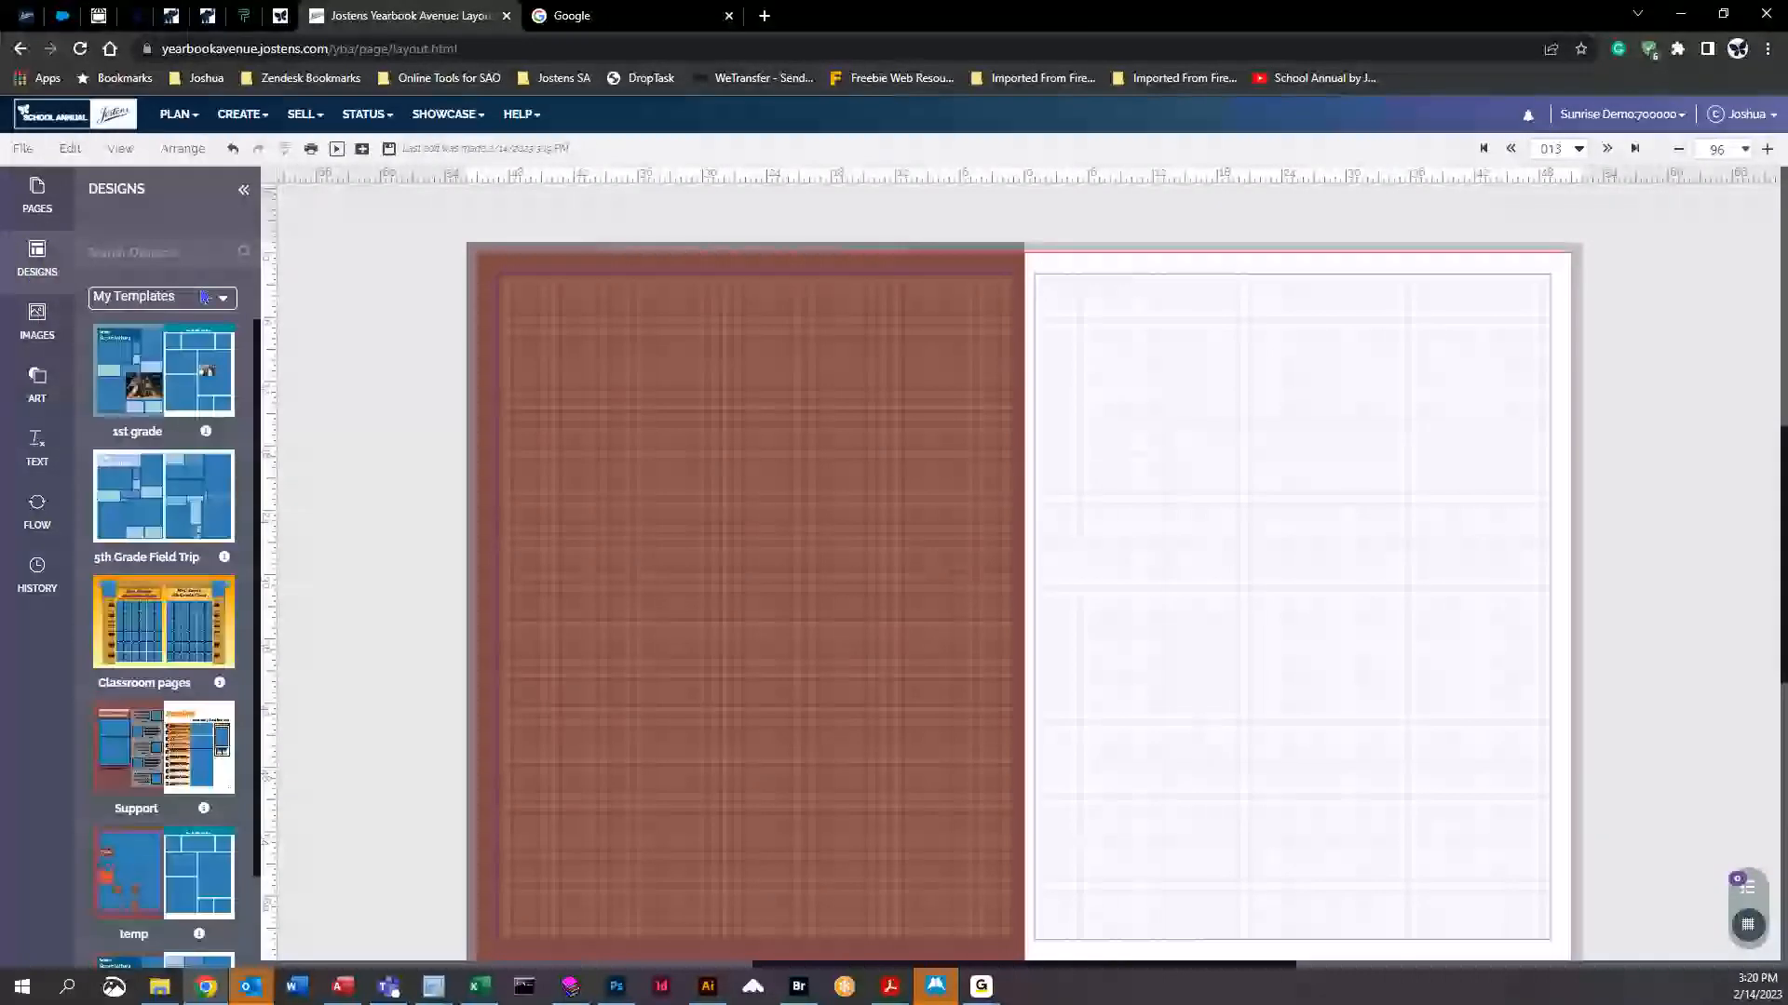
left_click(158, 296)
left_click(102, 476)
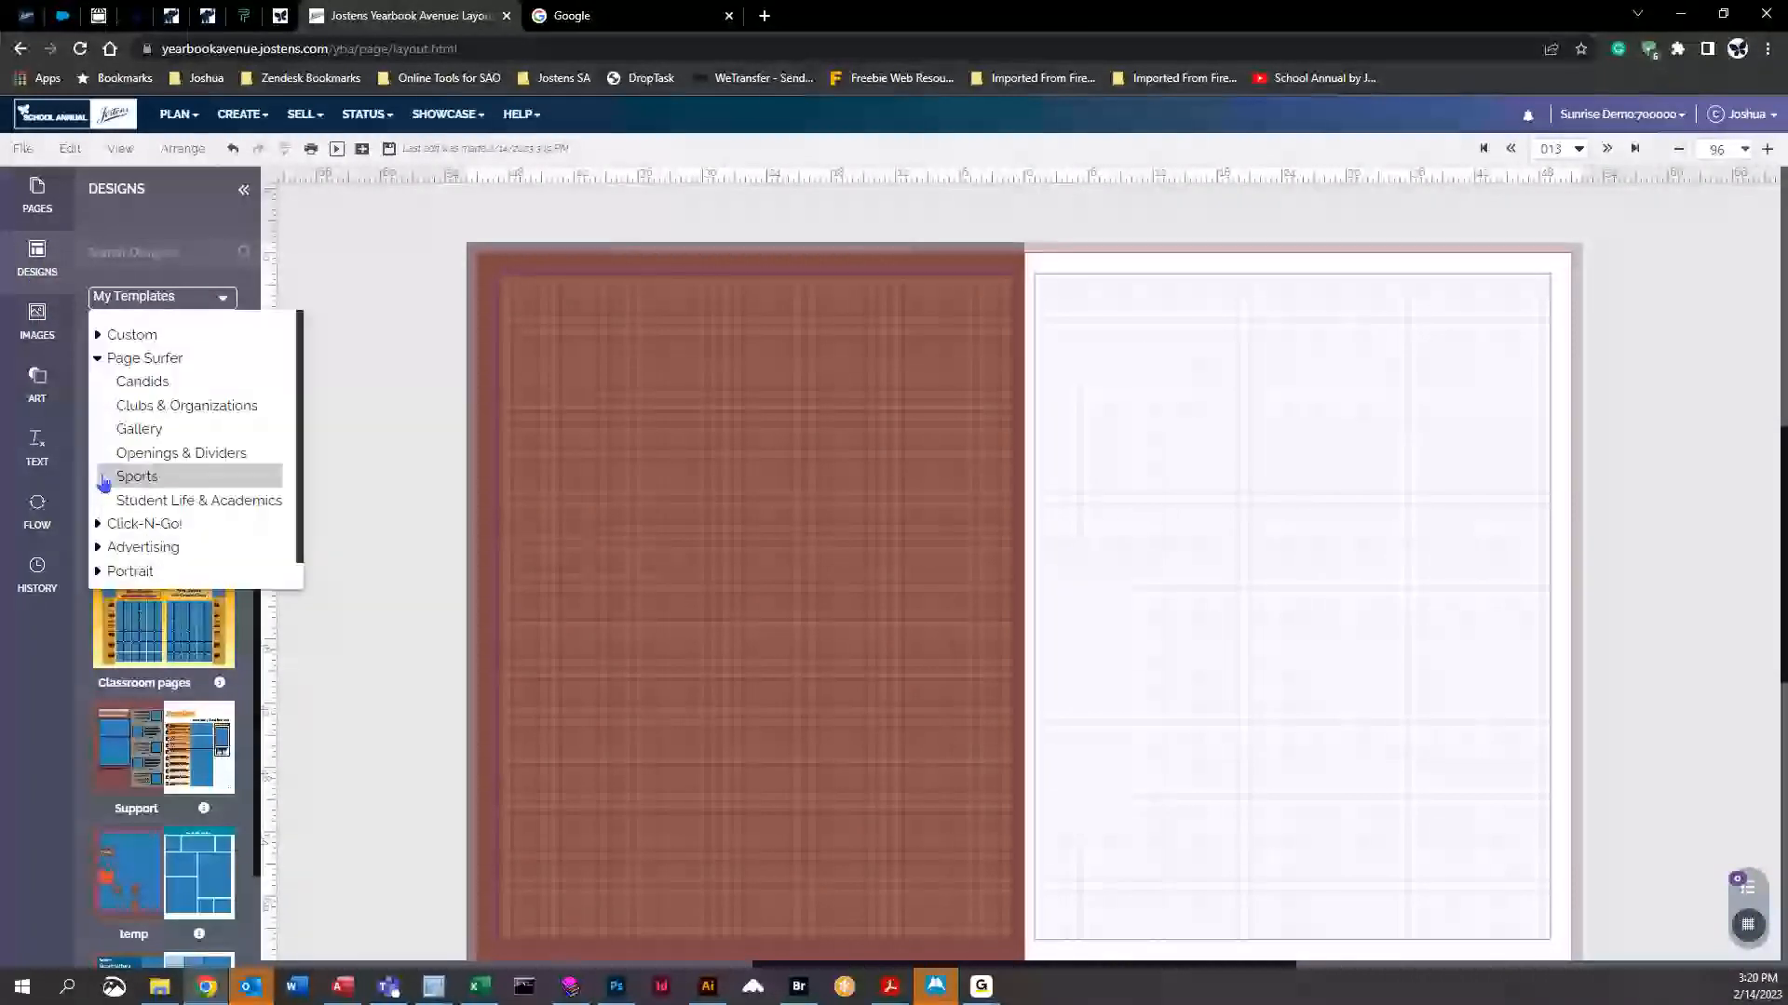
left_click(100, 525)
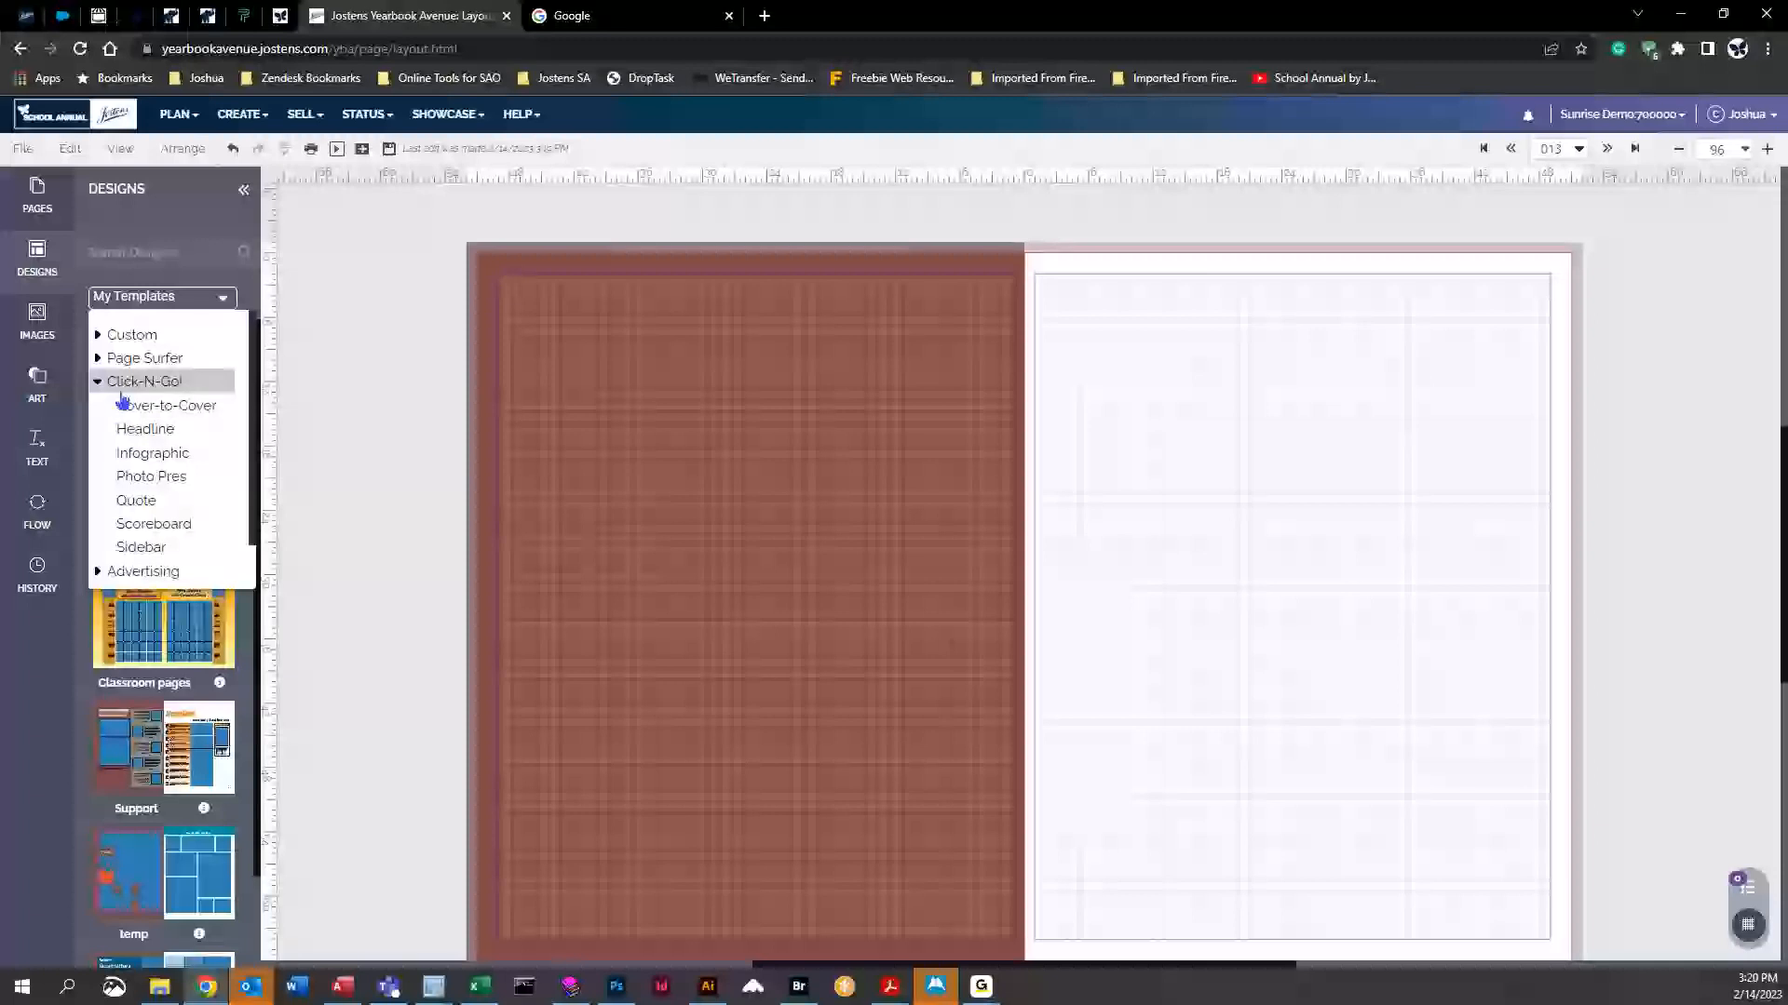
left_click(188, 409)
scroll(212, 596, "down", 7)
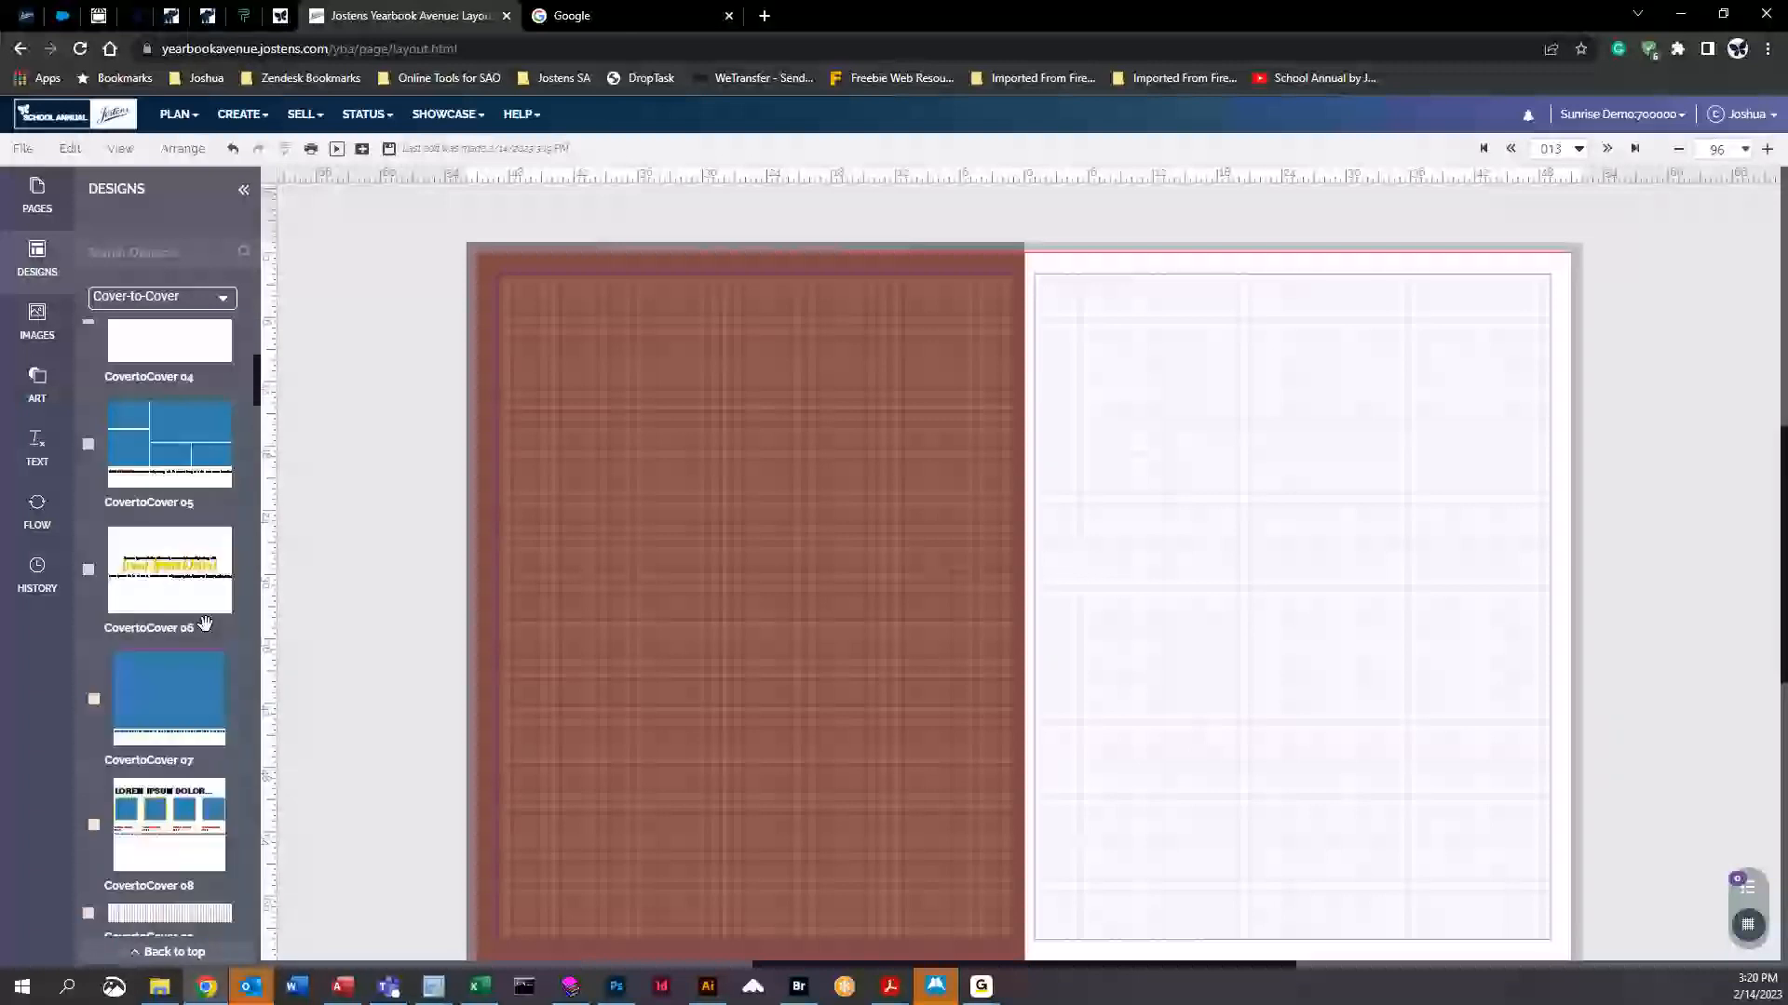
Place the Click-N-Go! Headline 01 element along the top of page 012, aligned within the margins
left_click(163, 296)
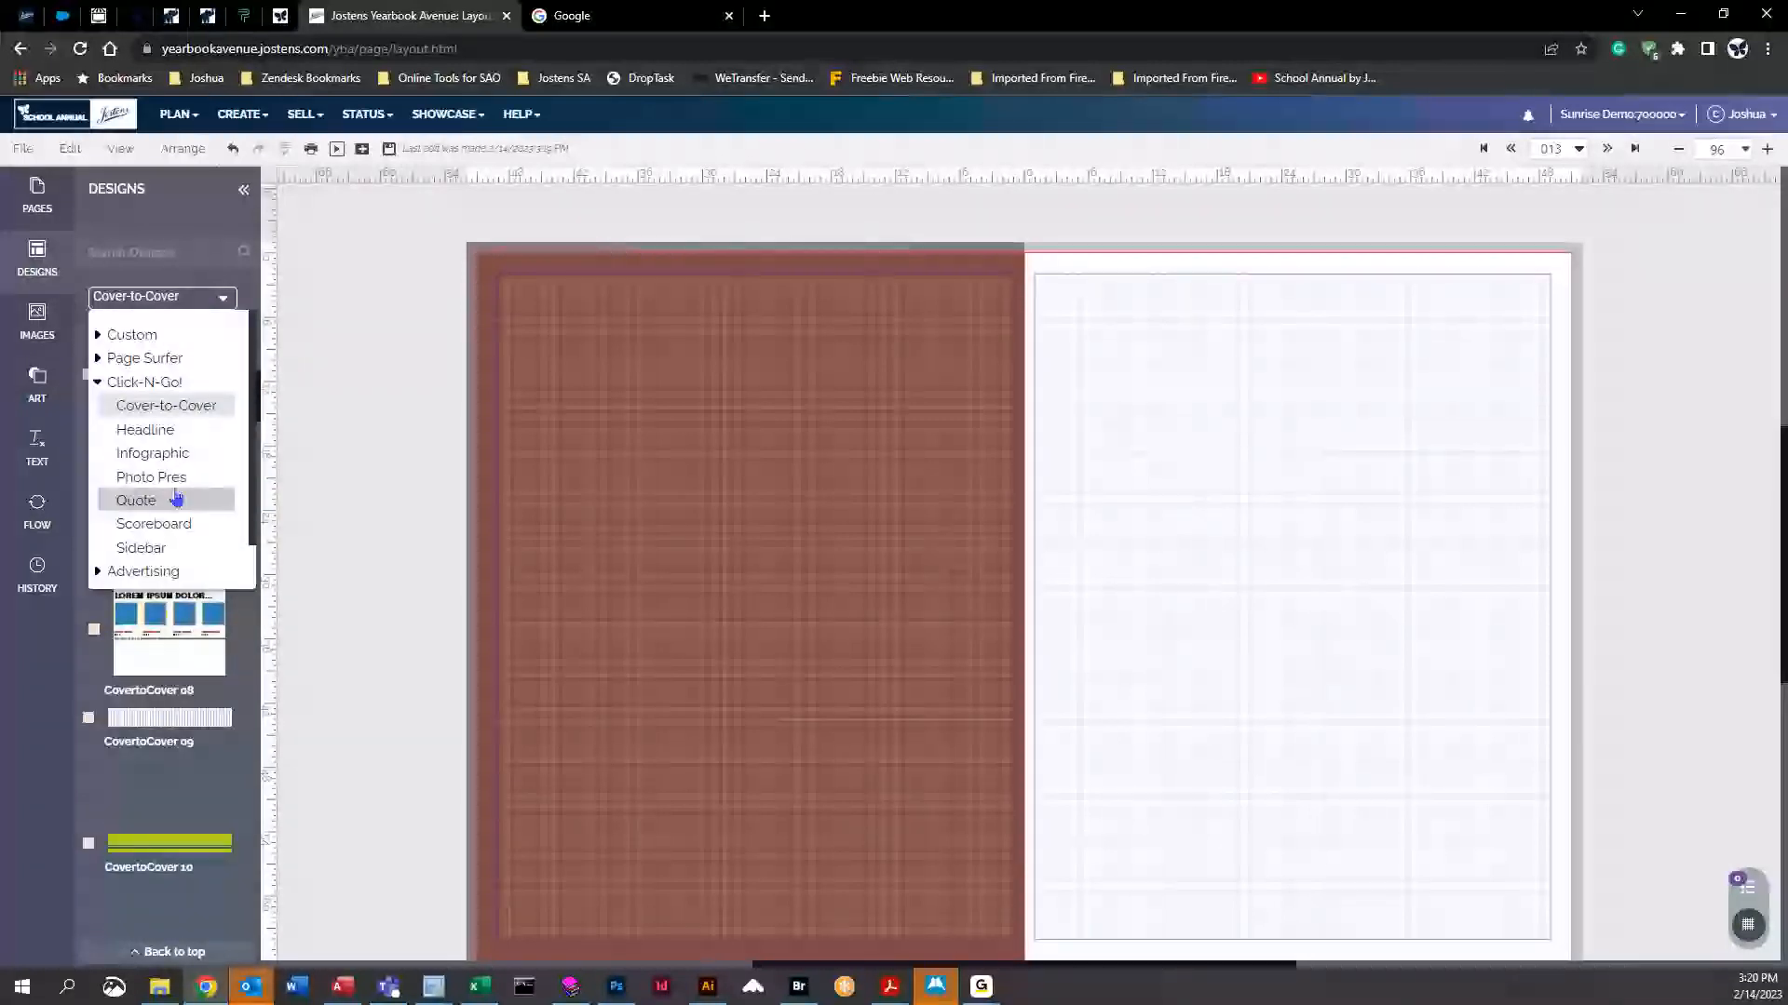
left_click(177, 435)
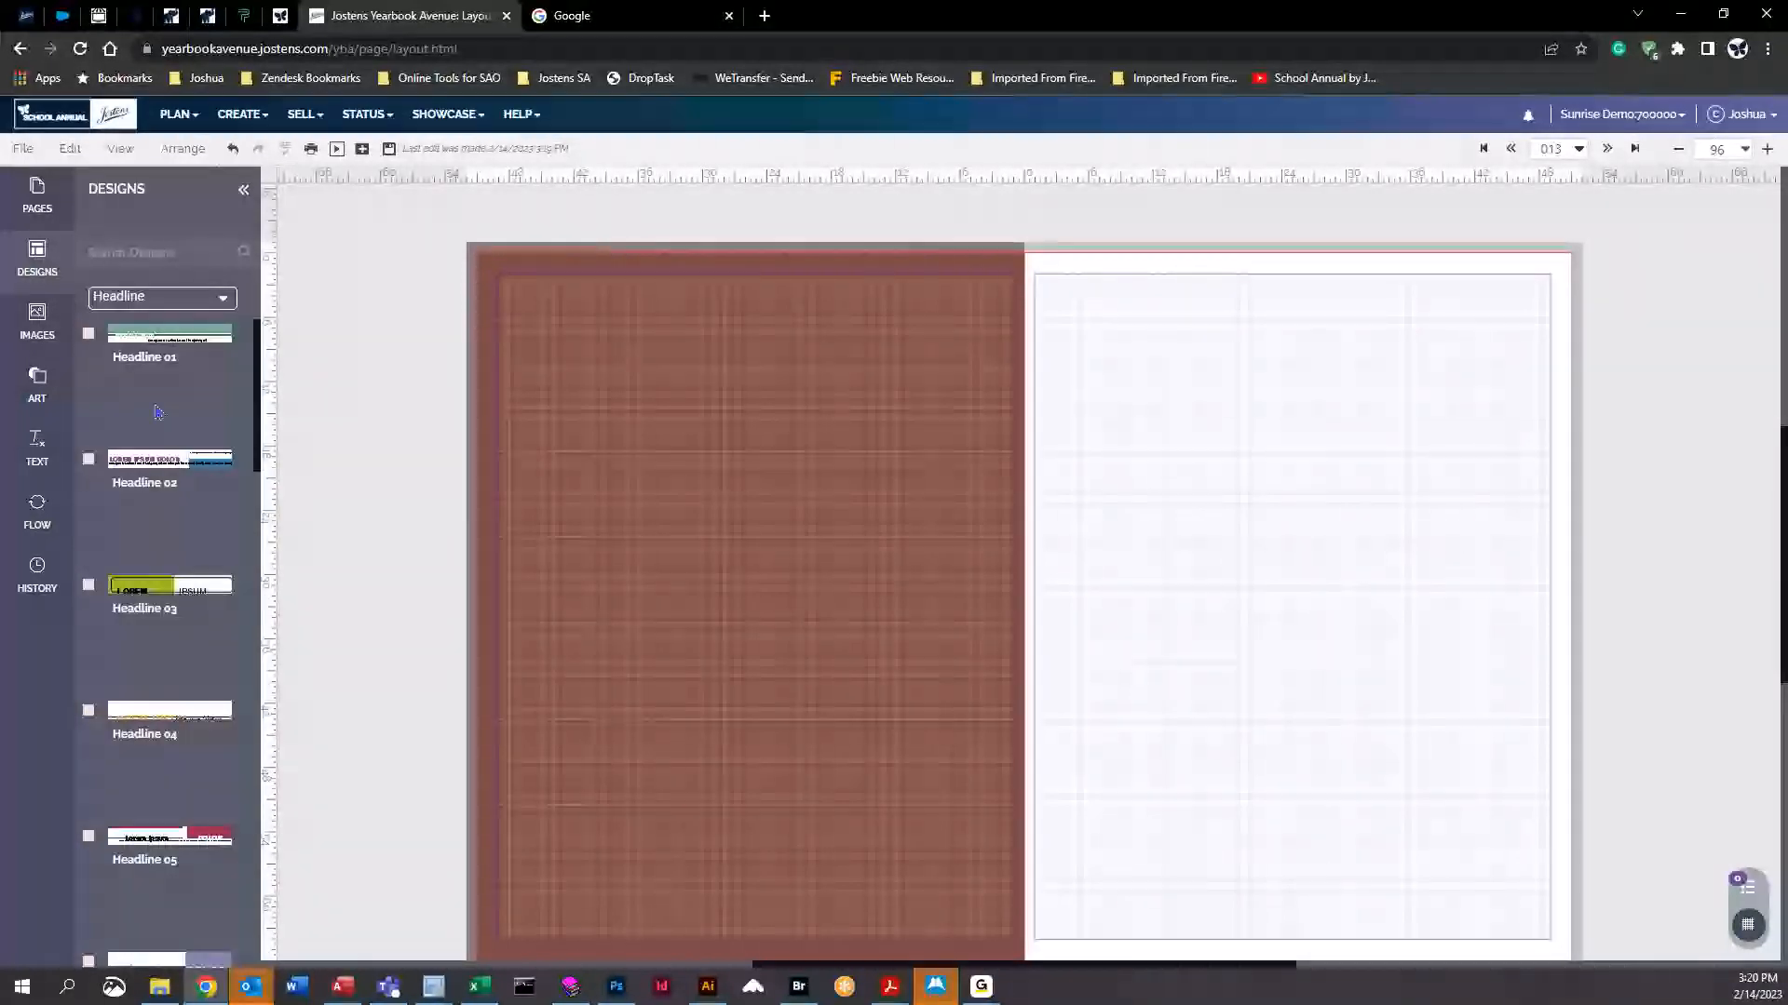
mouse_move(159, 334)
left_click_drag(159, 334, 733, 322)
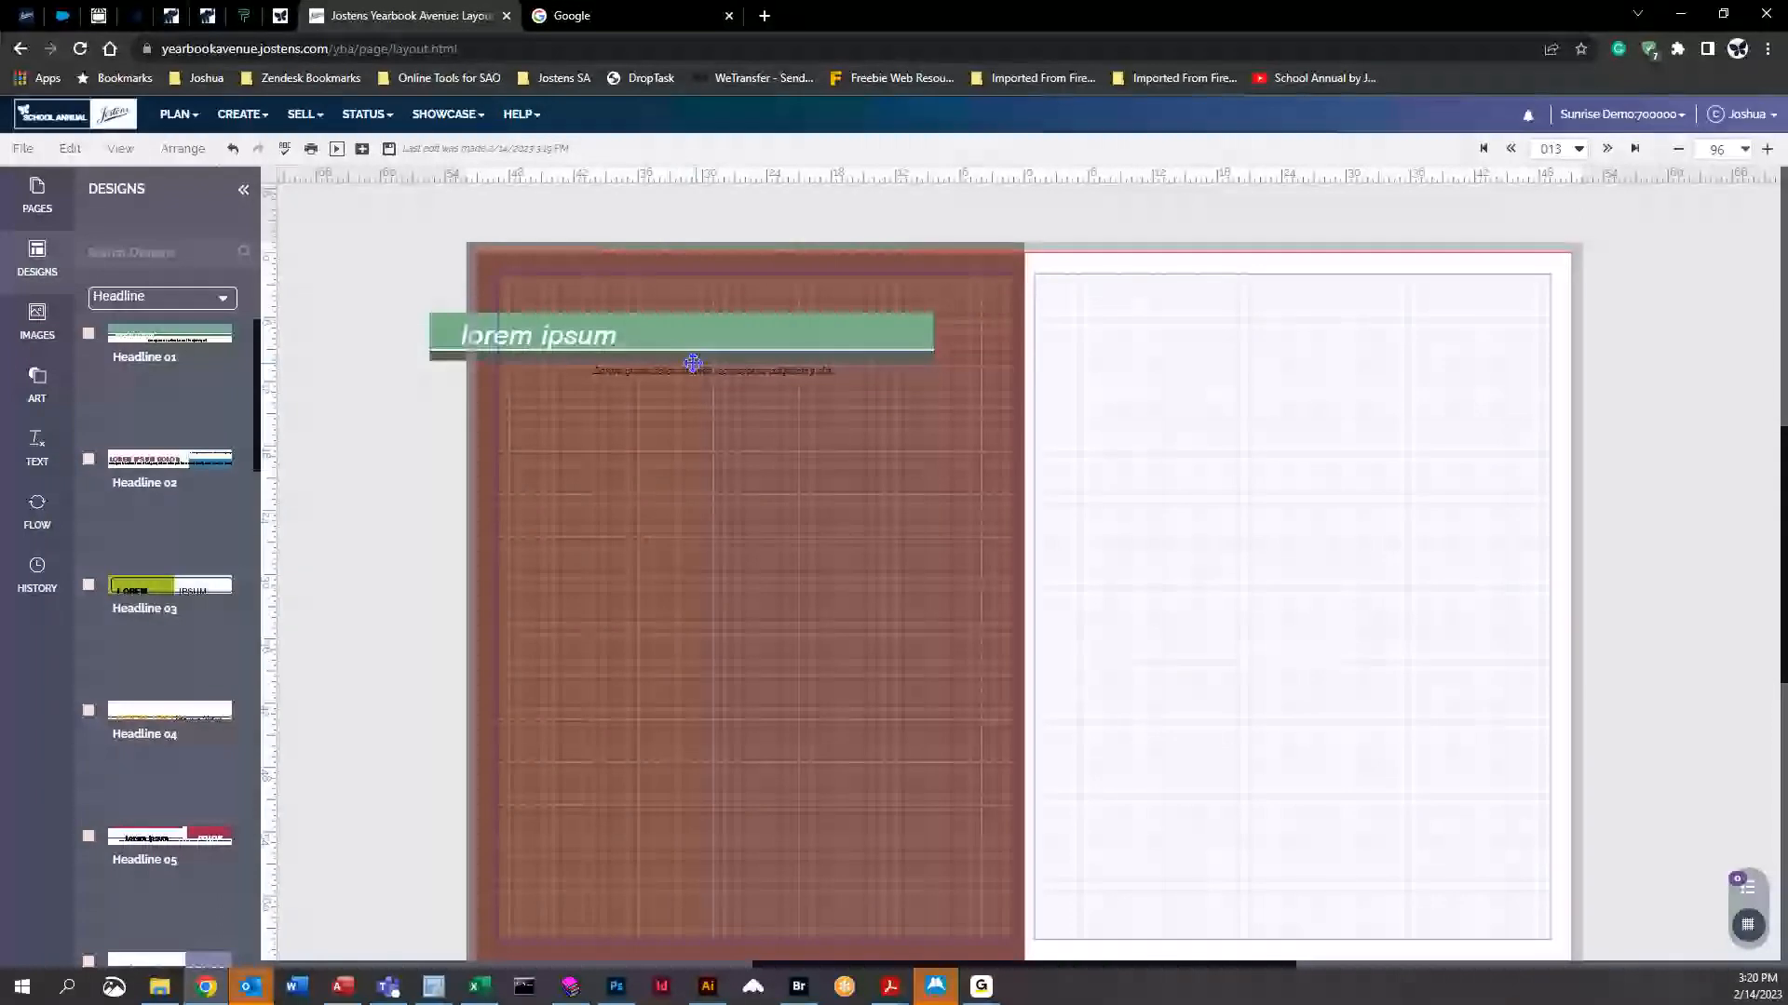
left_click_drag(680, 351, 754, 311)
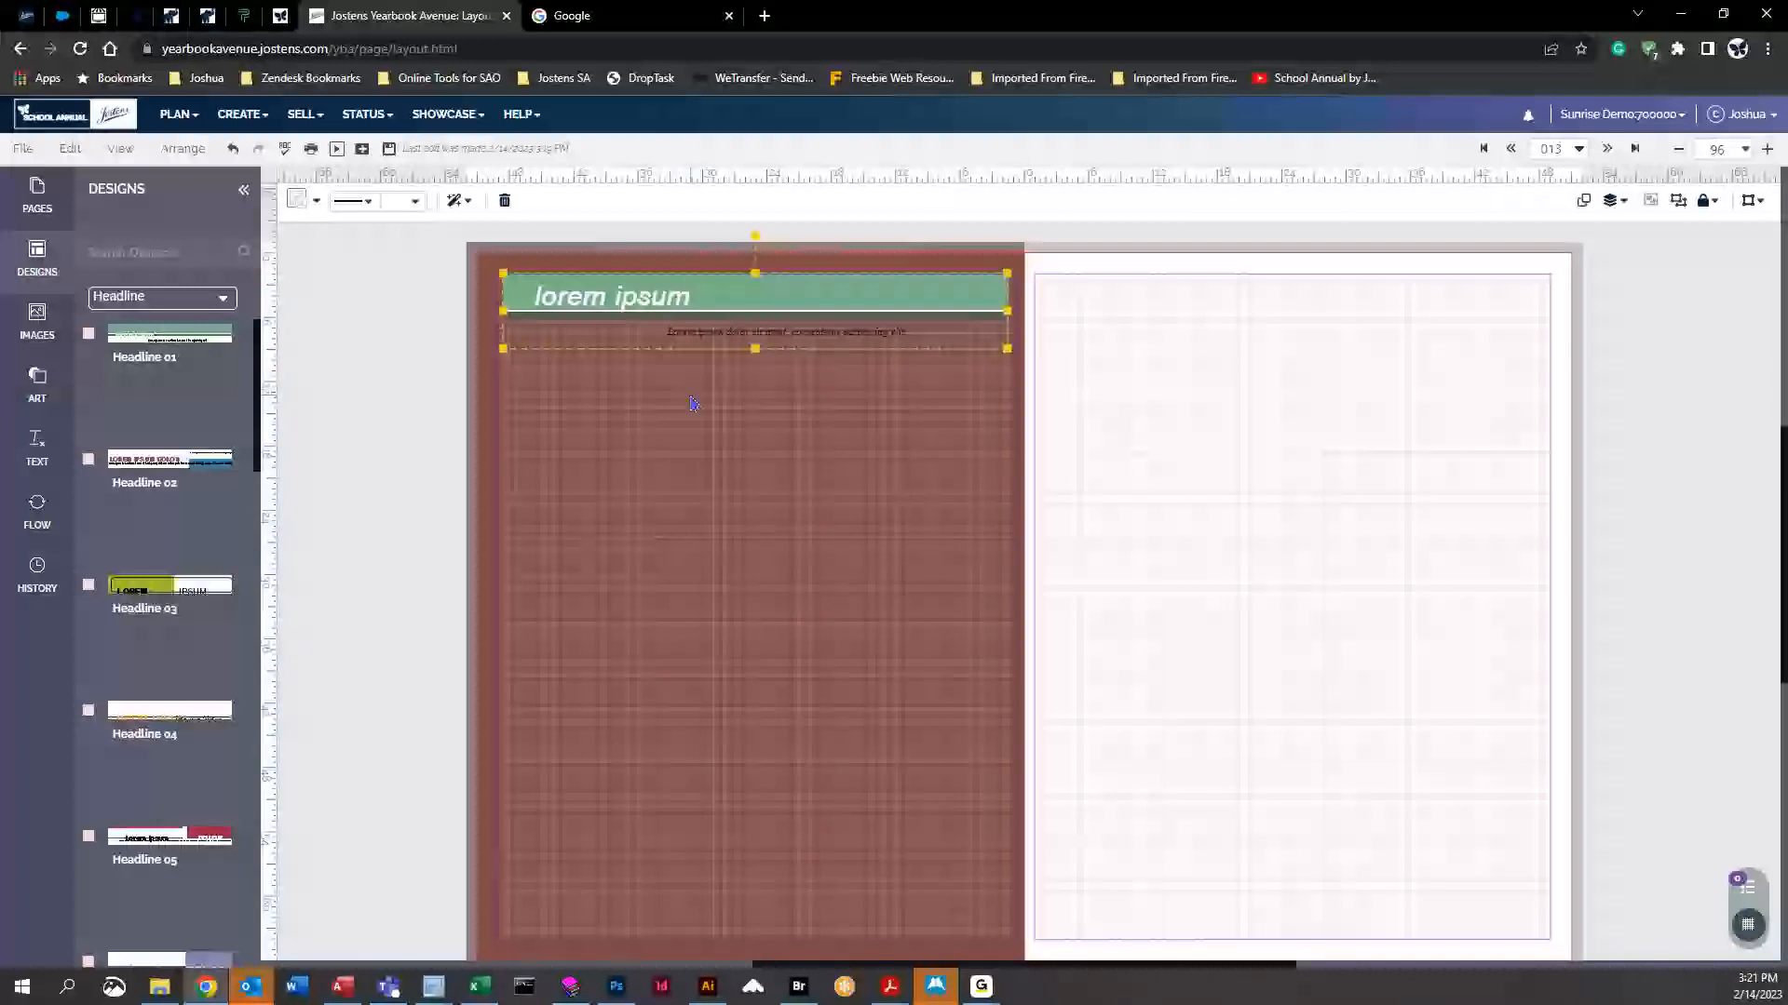
Add a square image frame to page 012 below the headline, and return to the Headline designs
left_click(37, 321)
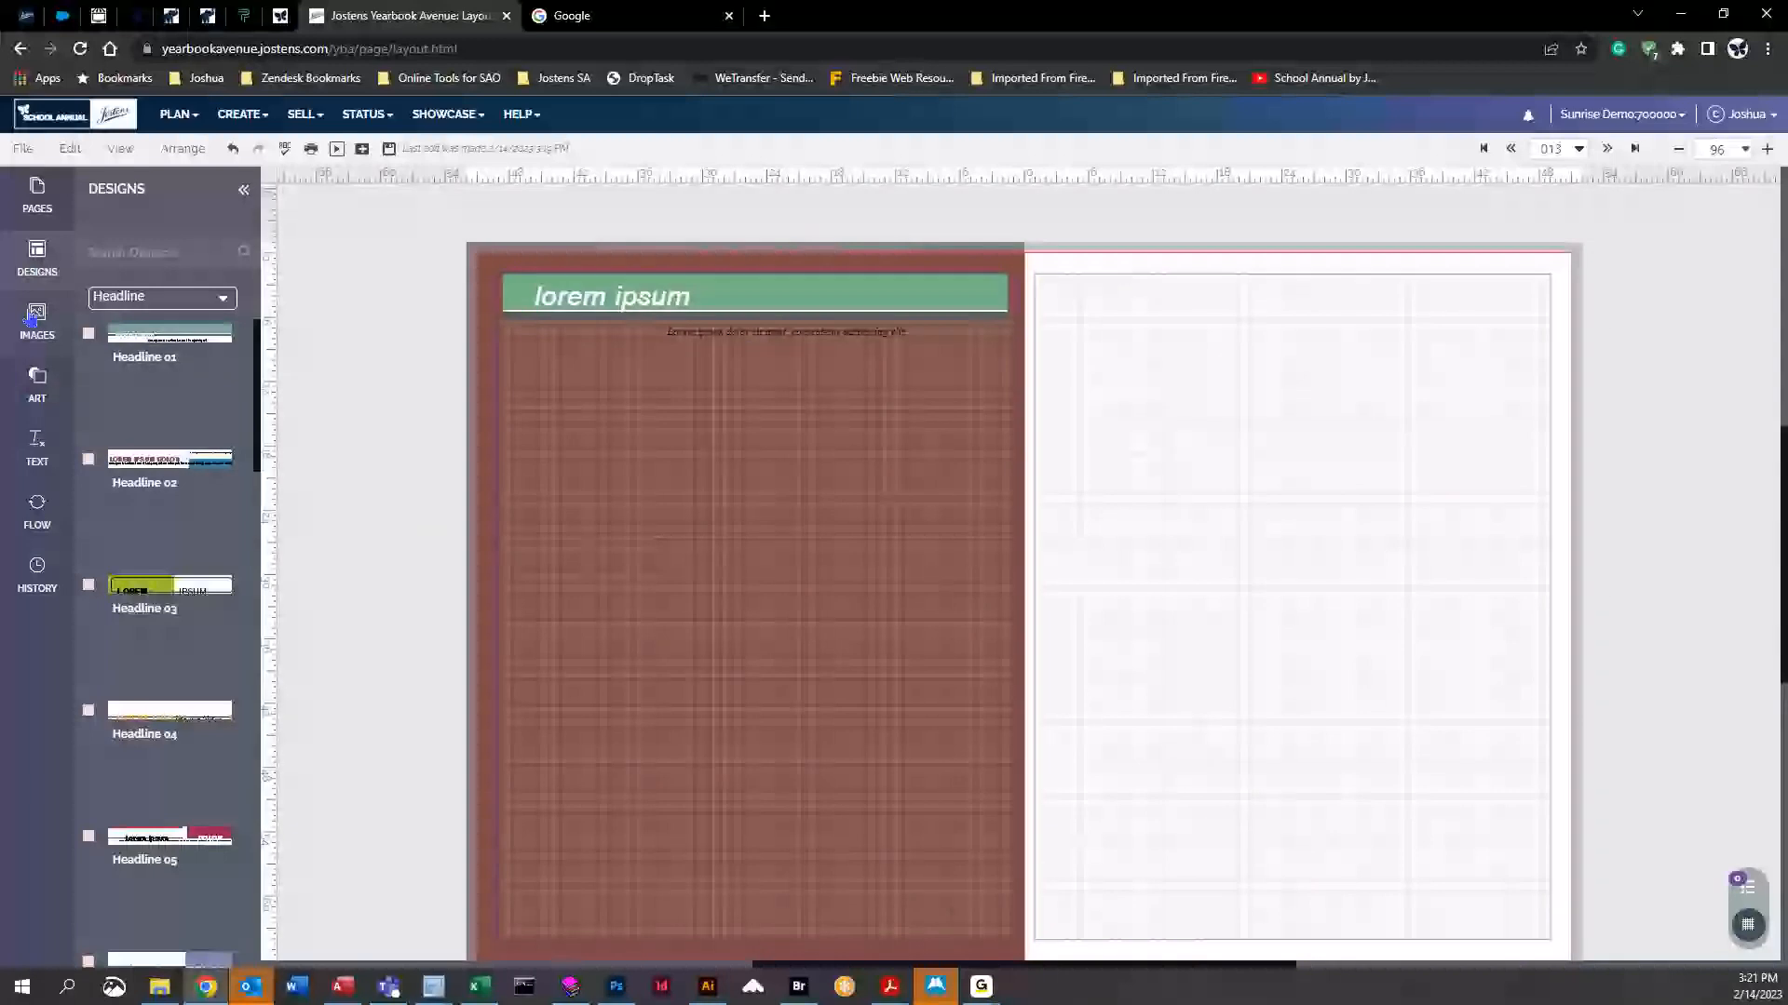
left_click(38, 256)
left_click(37, 383)
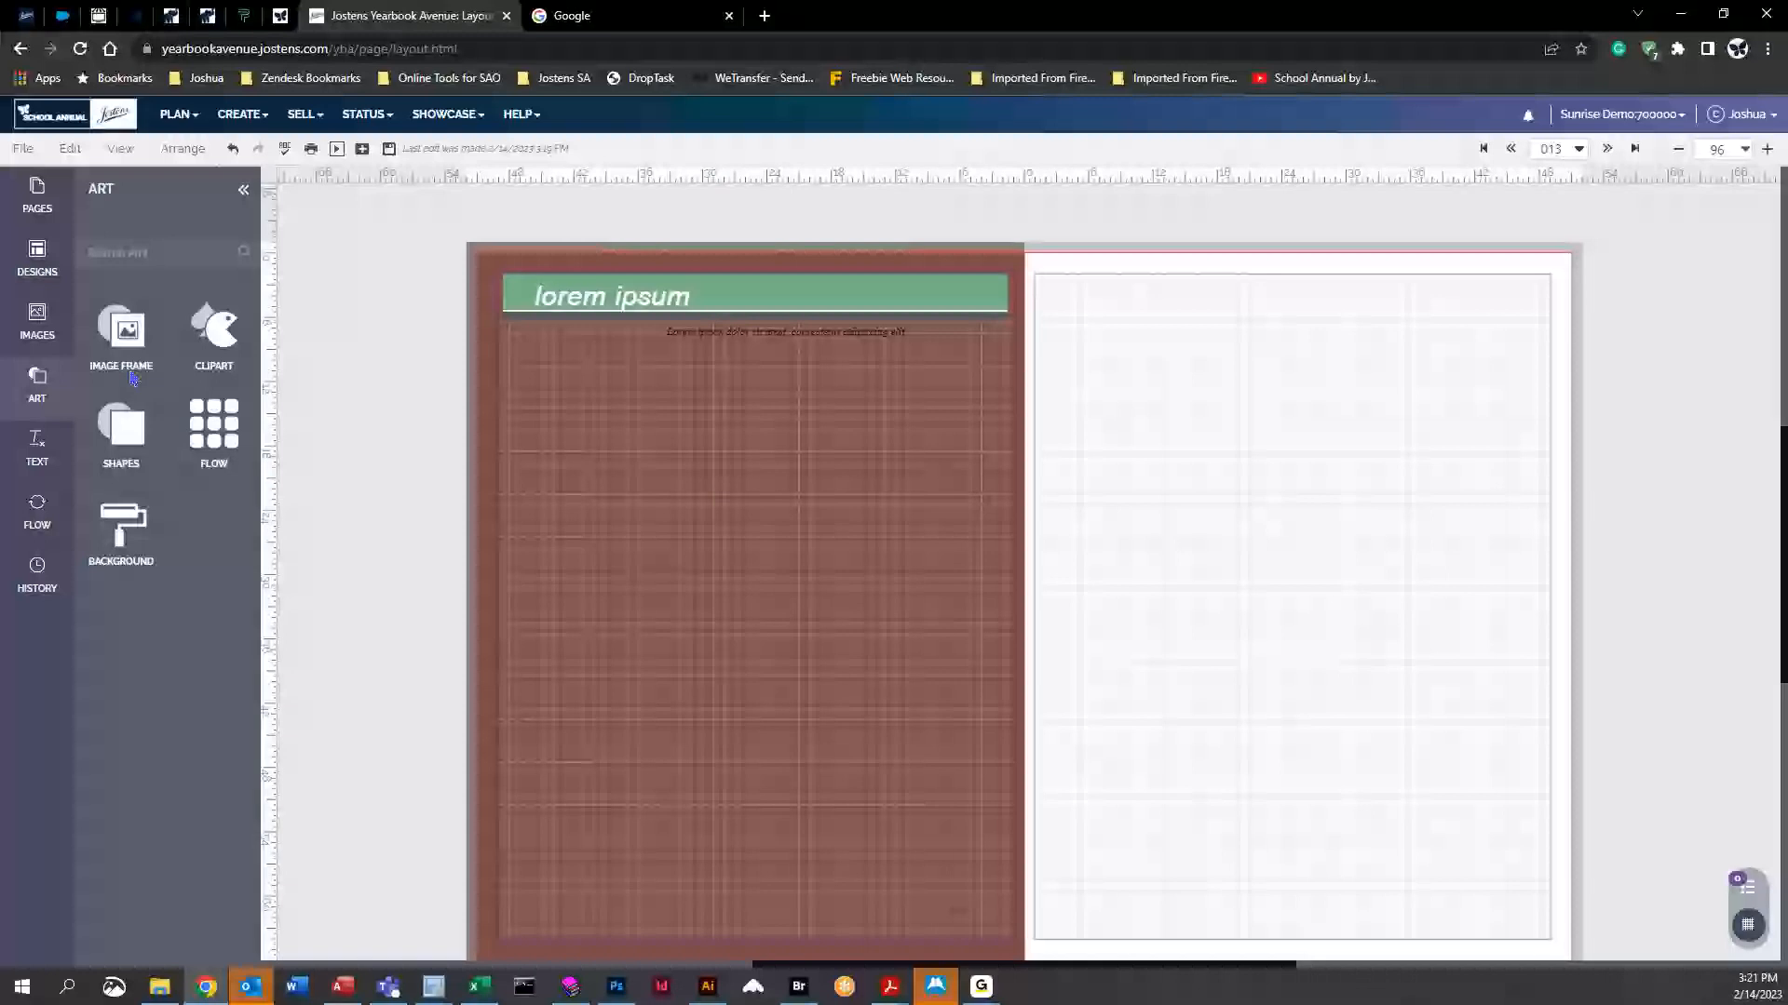
left_click(121, 335)
left_click(120, 424)
left_click(38, 258)
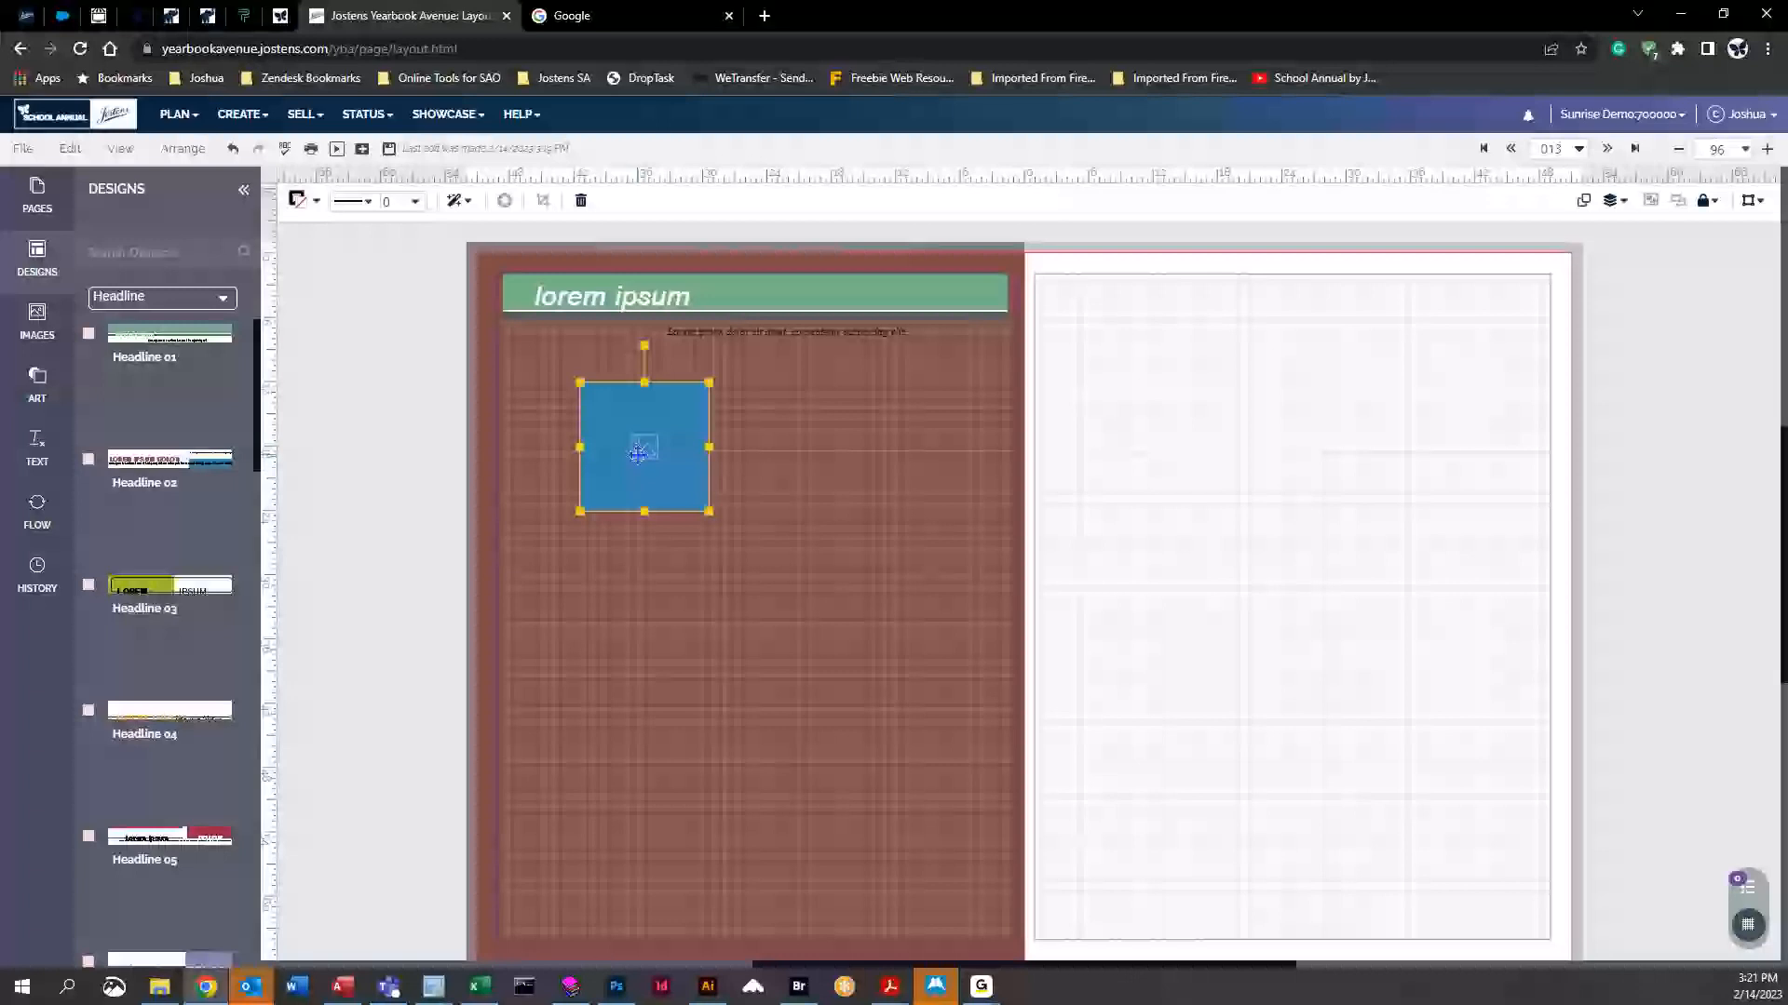
Ungroup the headline element at the top of page 012 into its separate parts
left_click(702, 332)
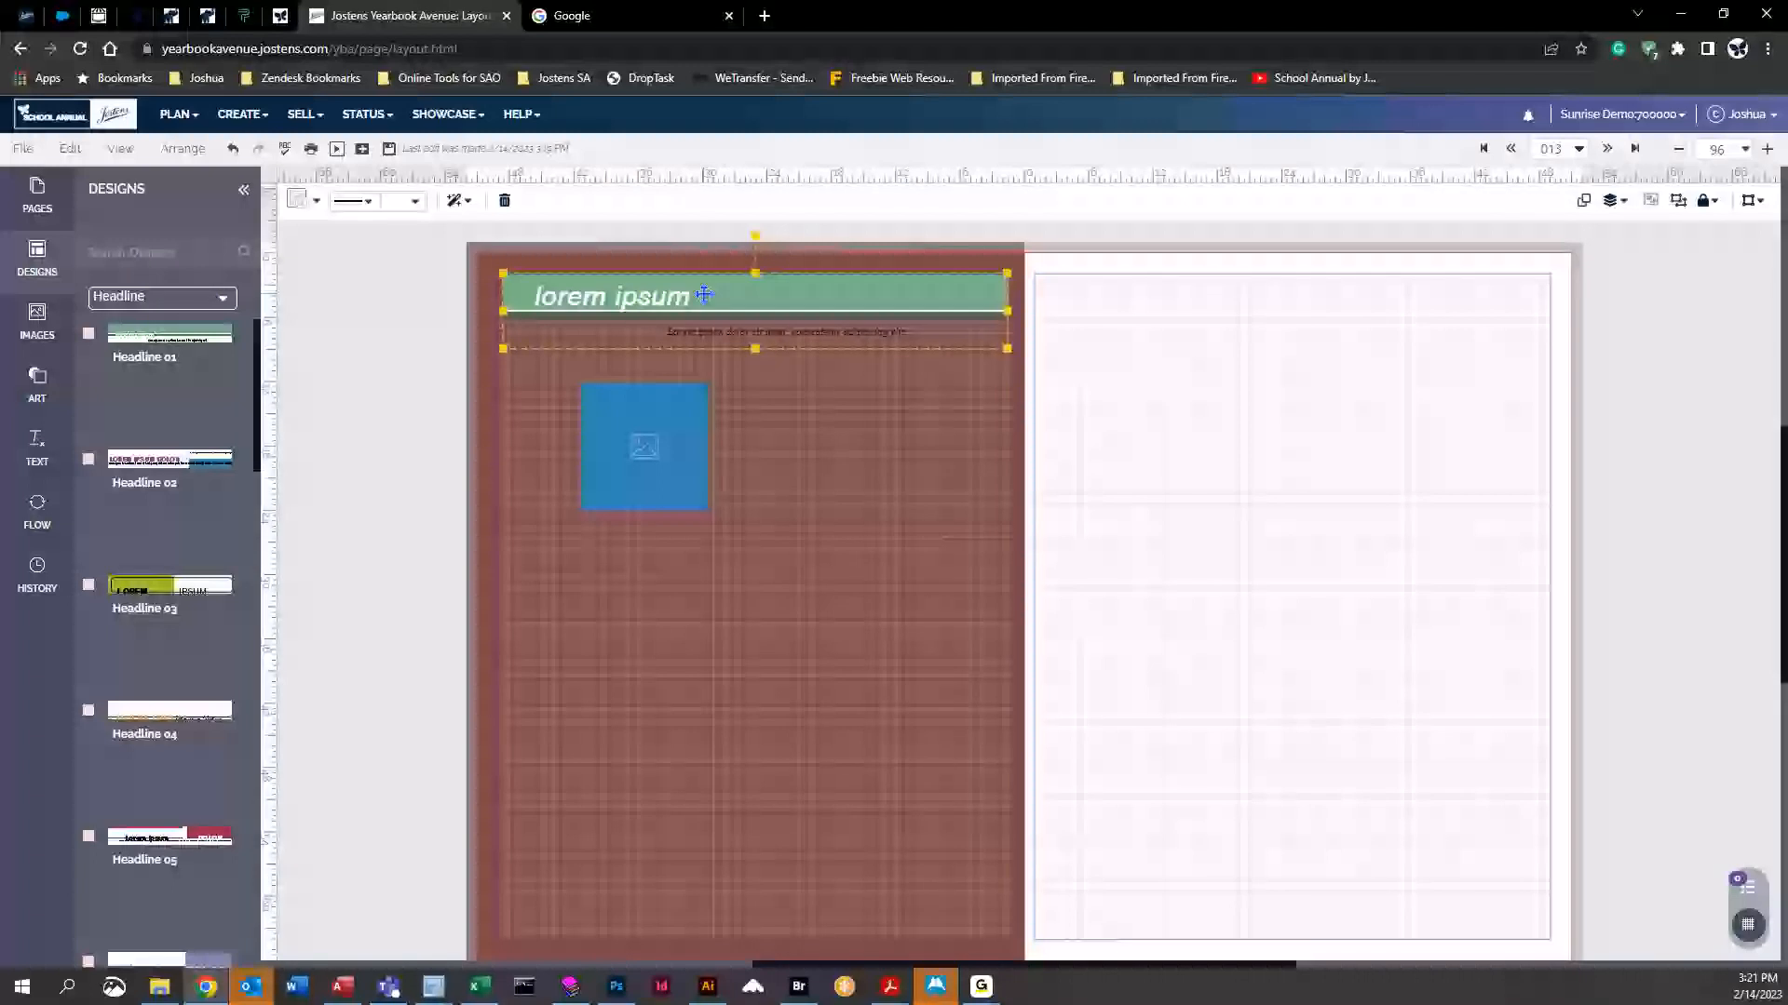
left_click(183, 149)
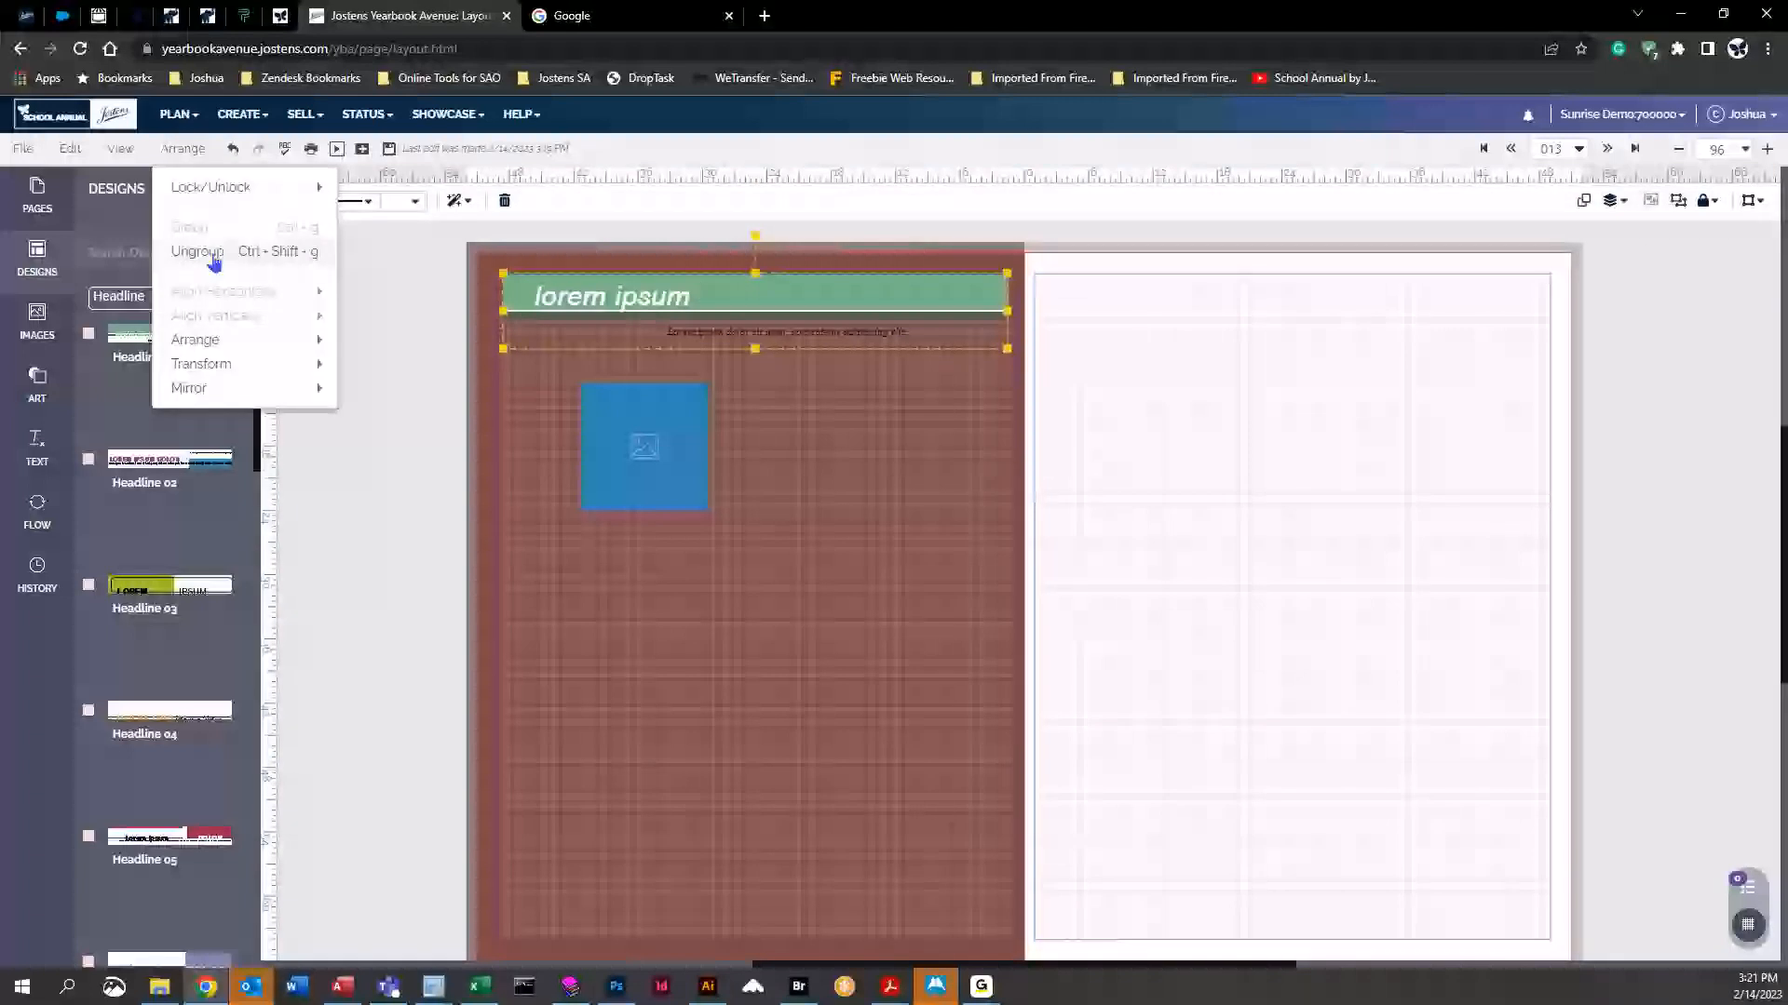
left_click(1610, 261)
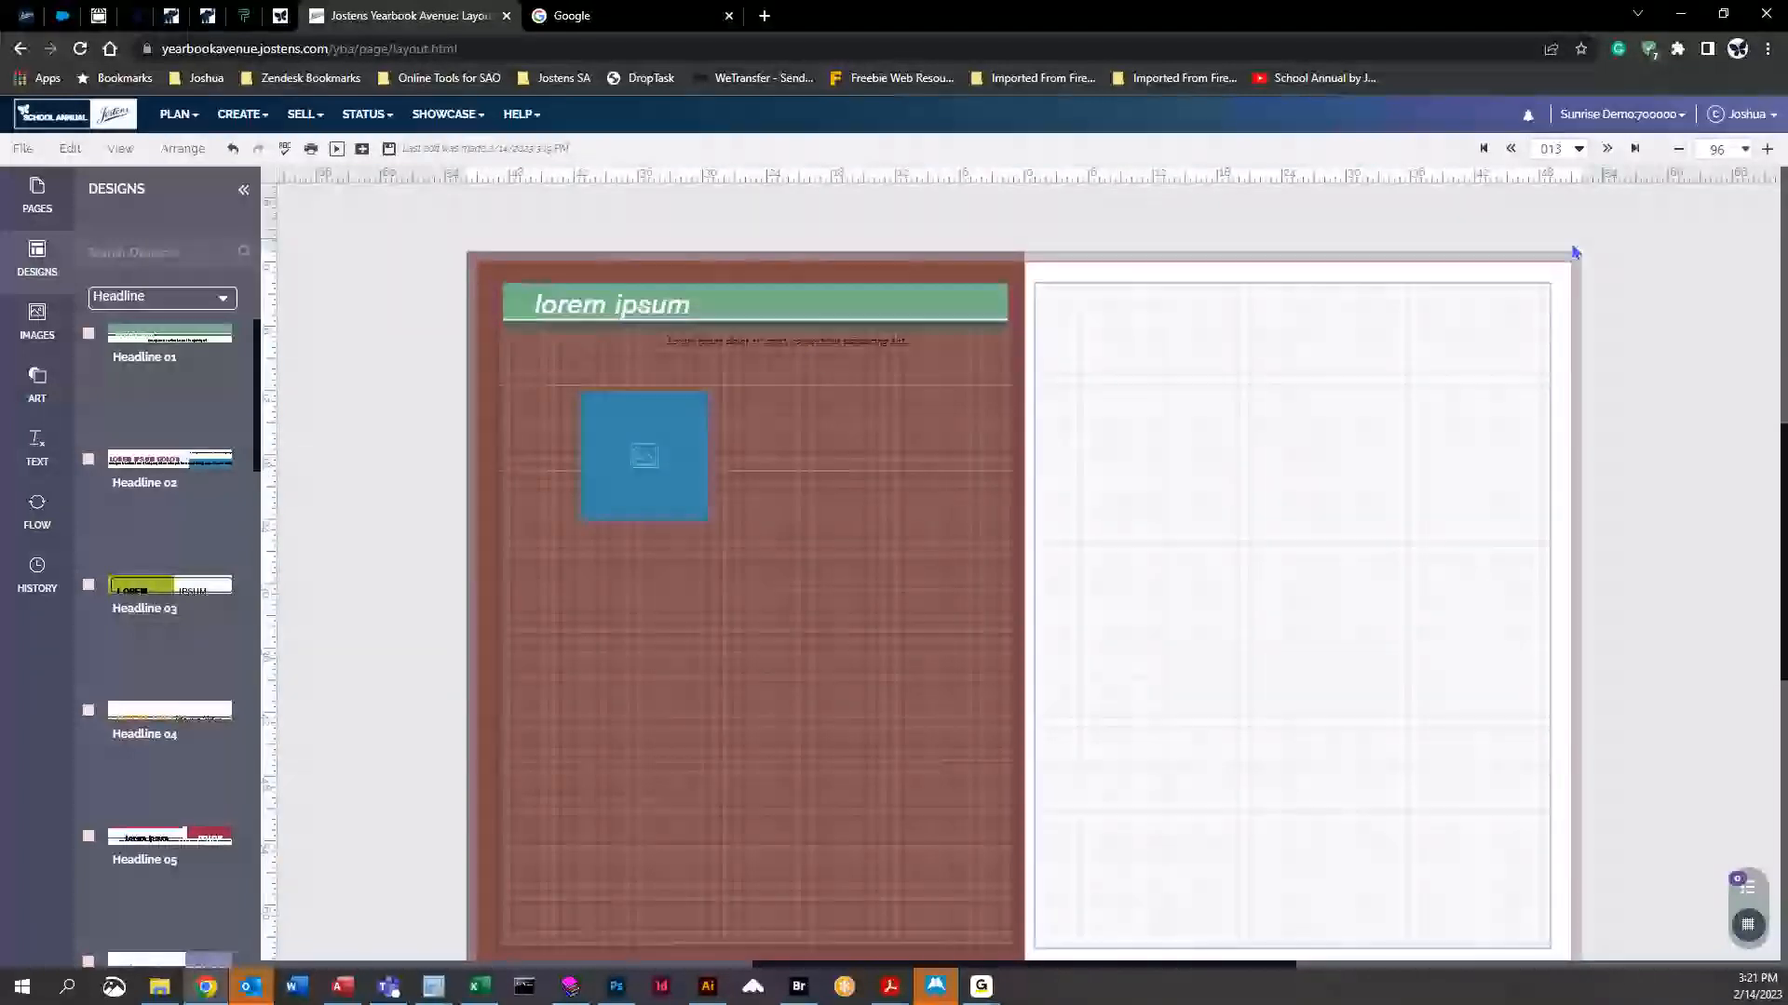
left_click(758, 332)
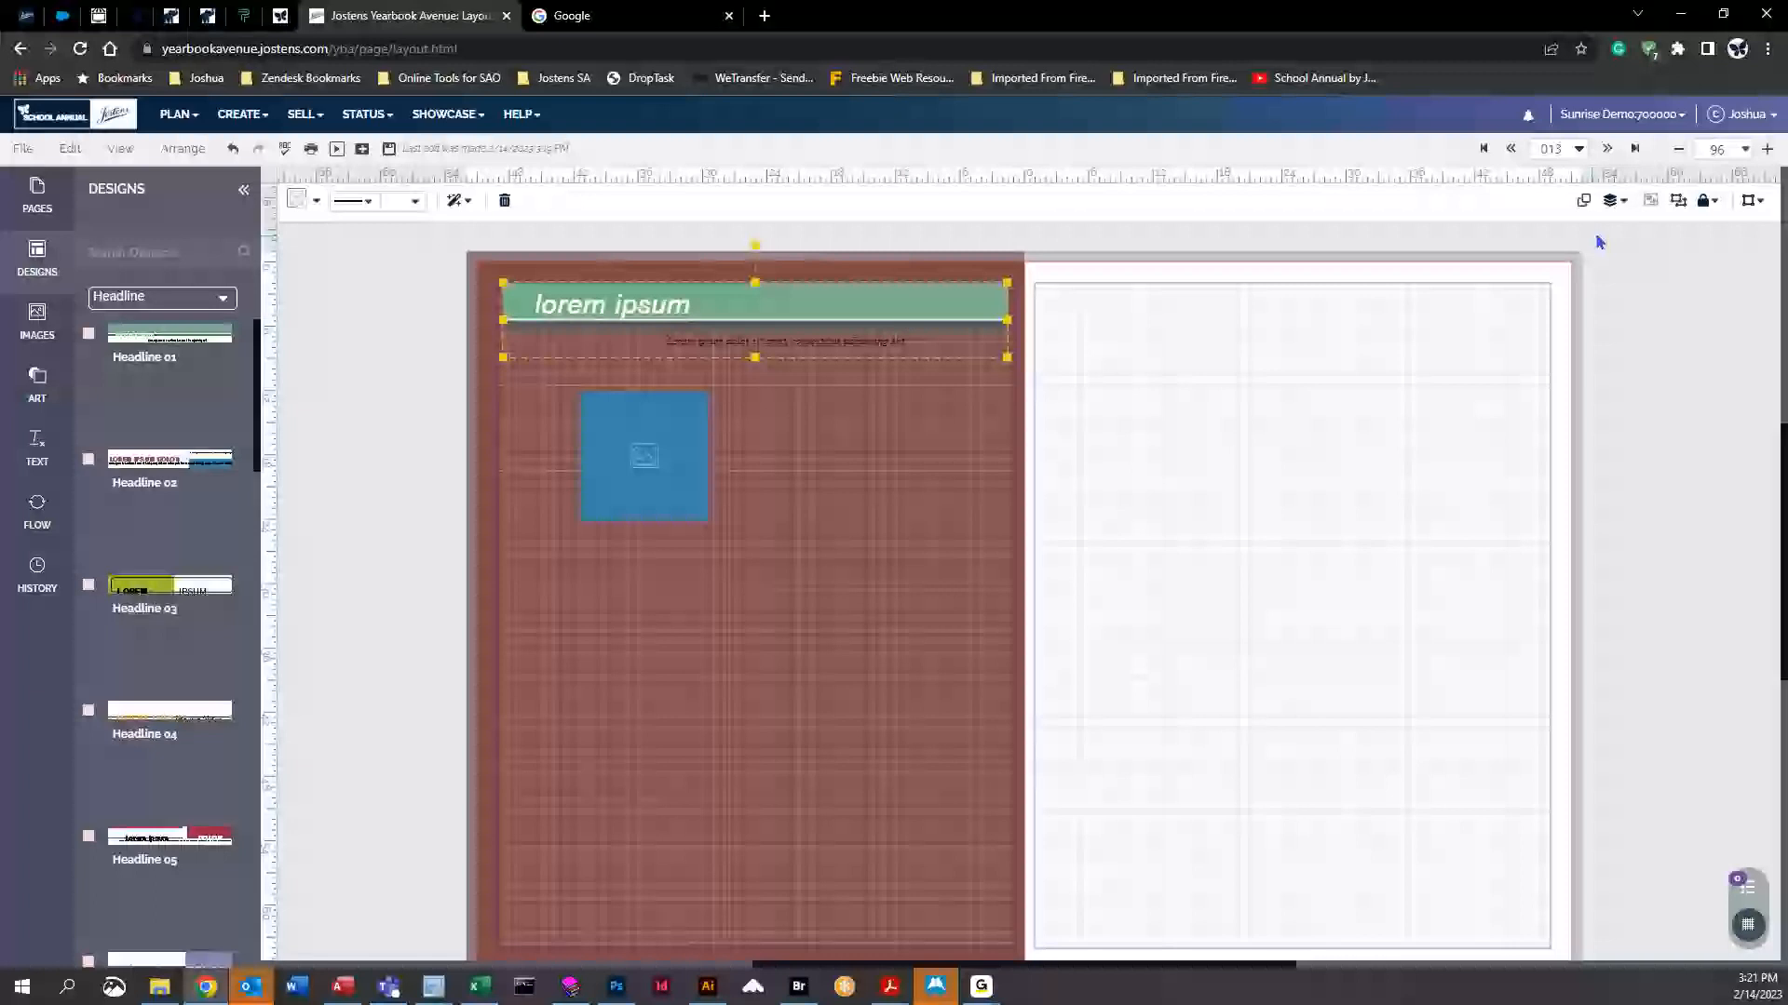
left_click(1680, 204)
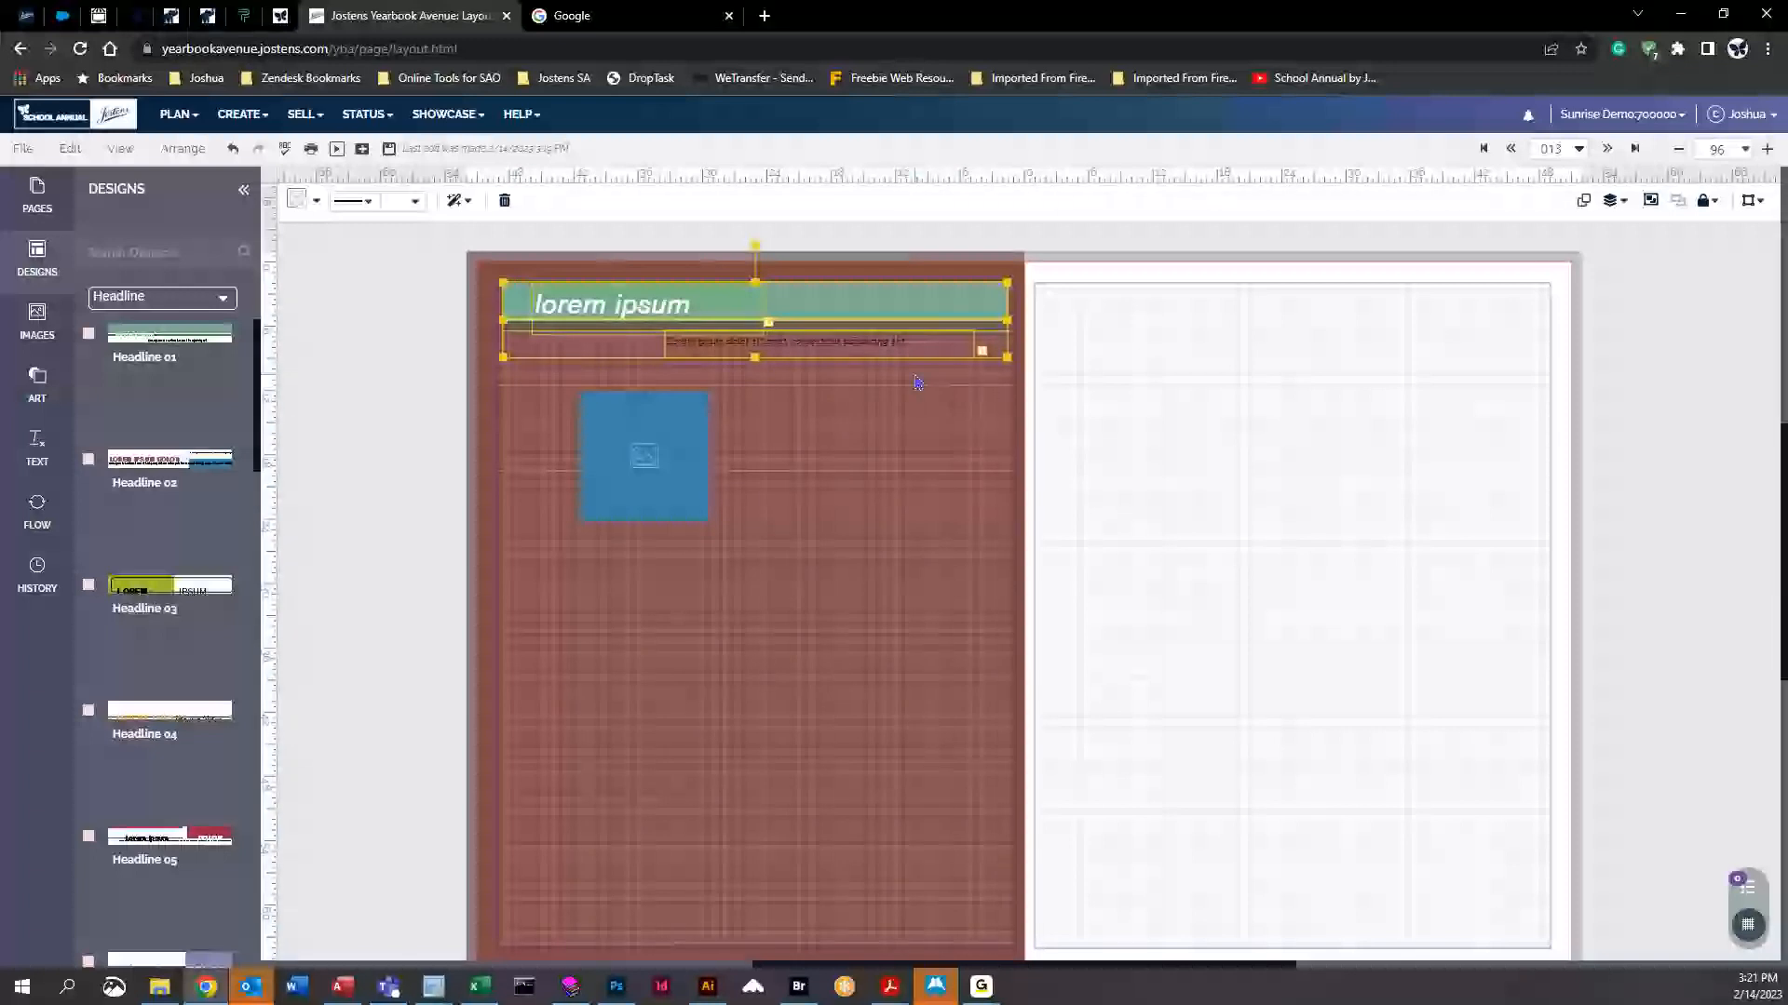
left_click(810, 409)
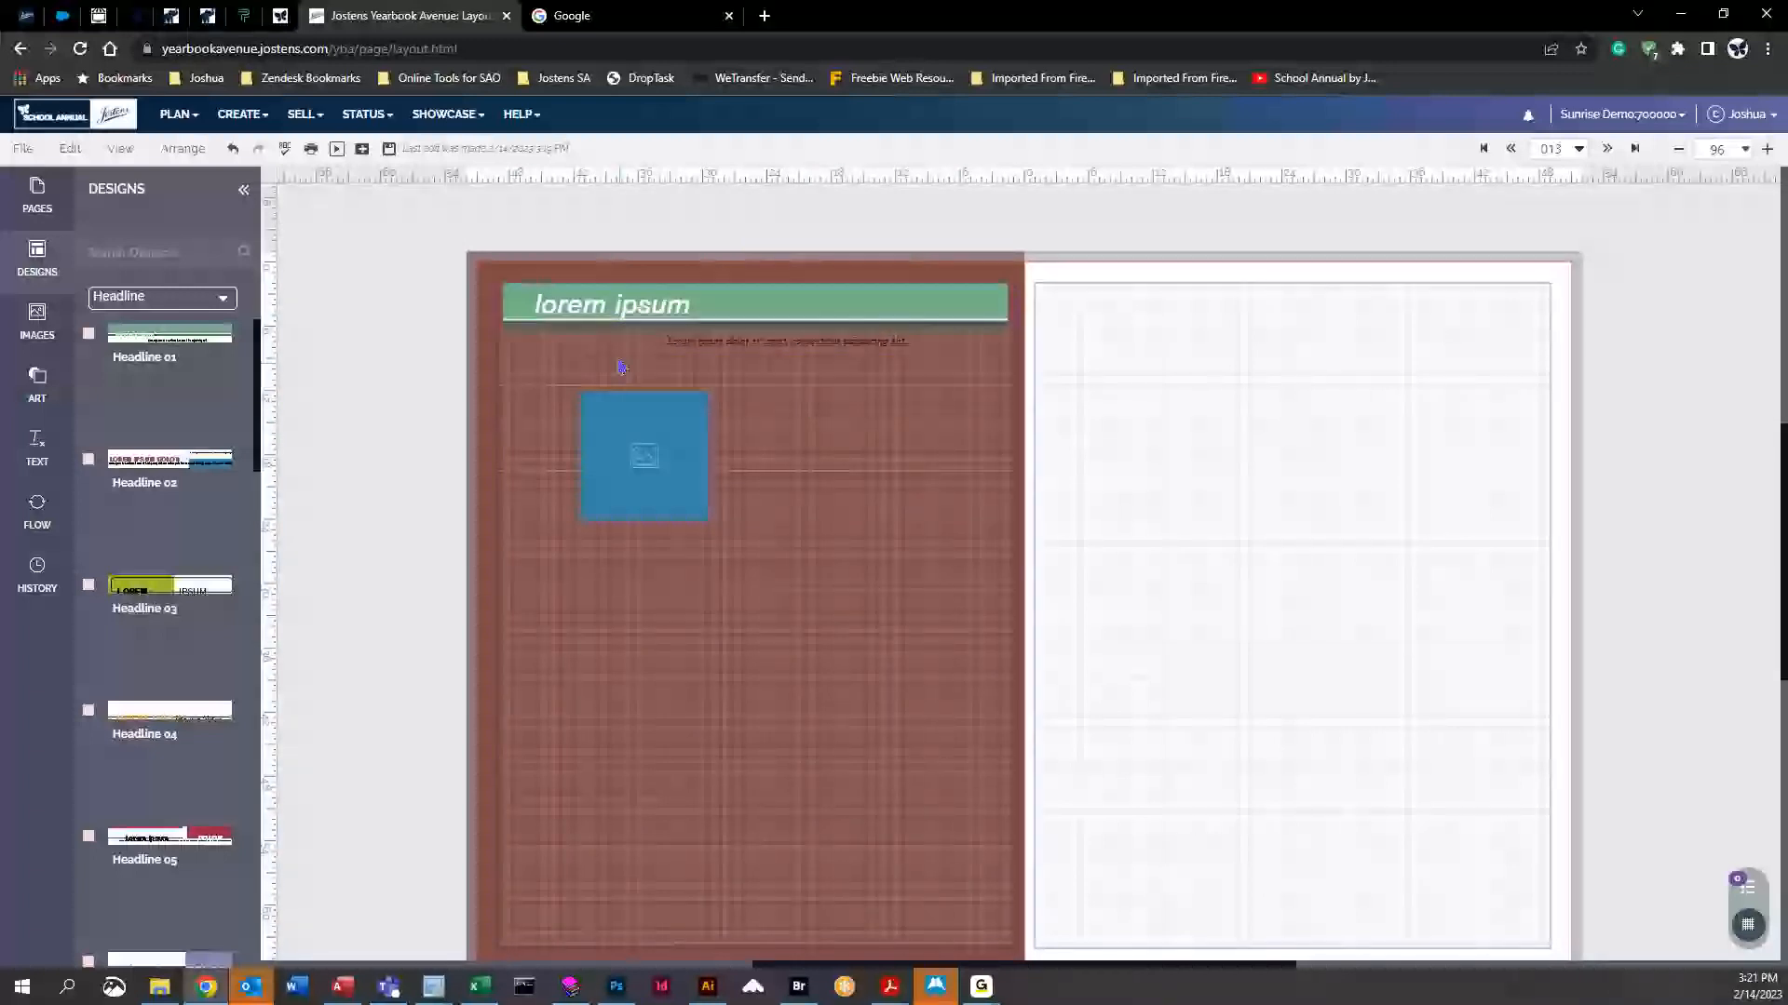
Replace the "lorem ipsum" headline text on page 012 with "agaregargaerg"
left_click(628, 307)
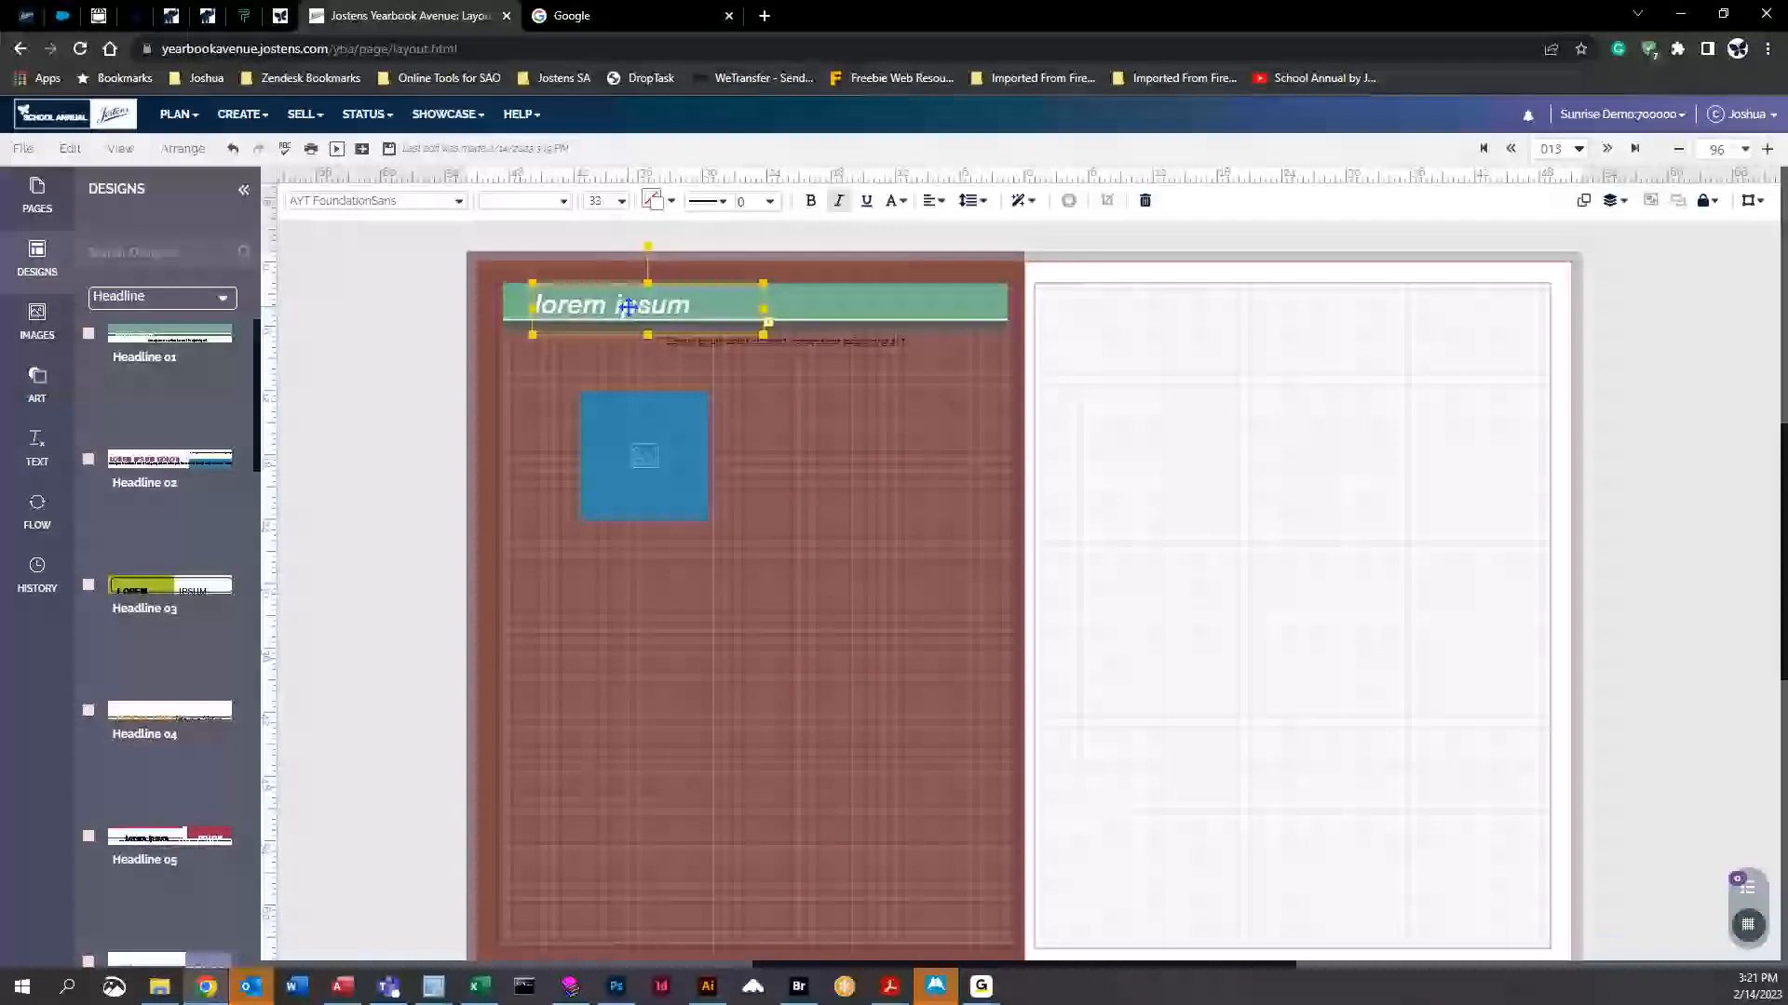
double_click(629, 308)
key("ctrl+a")
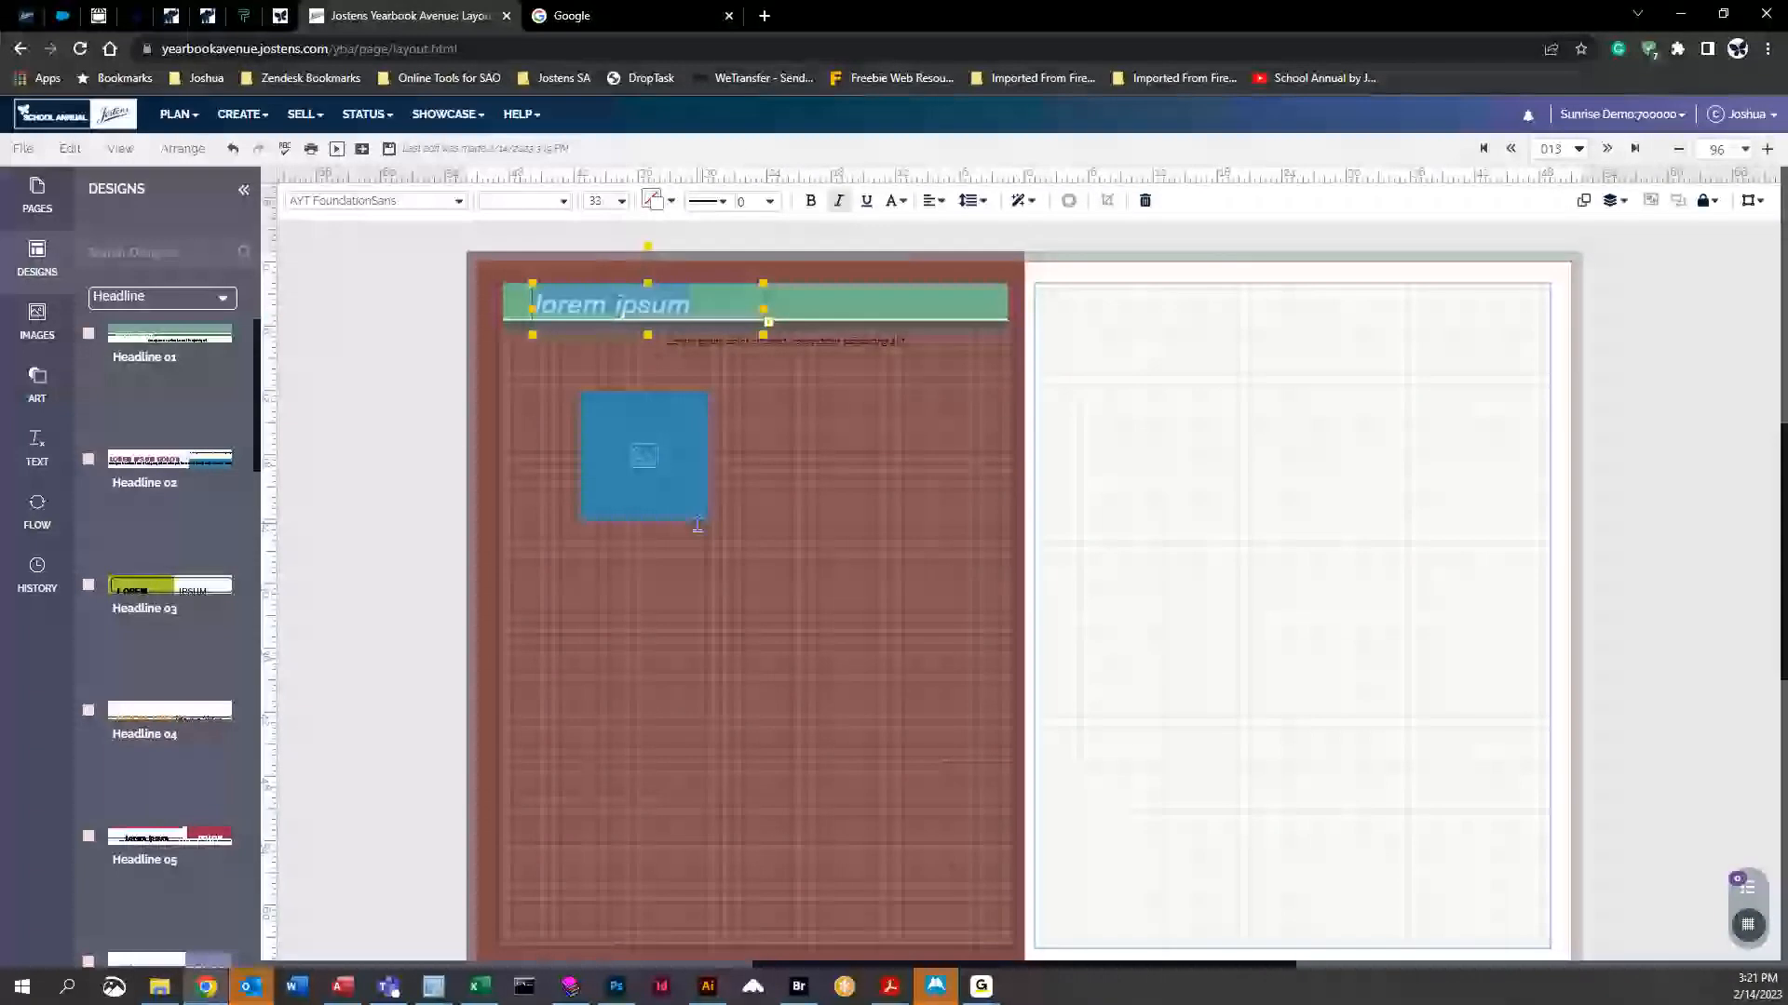
type("agaregargaerg")
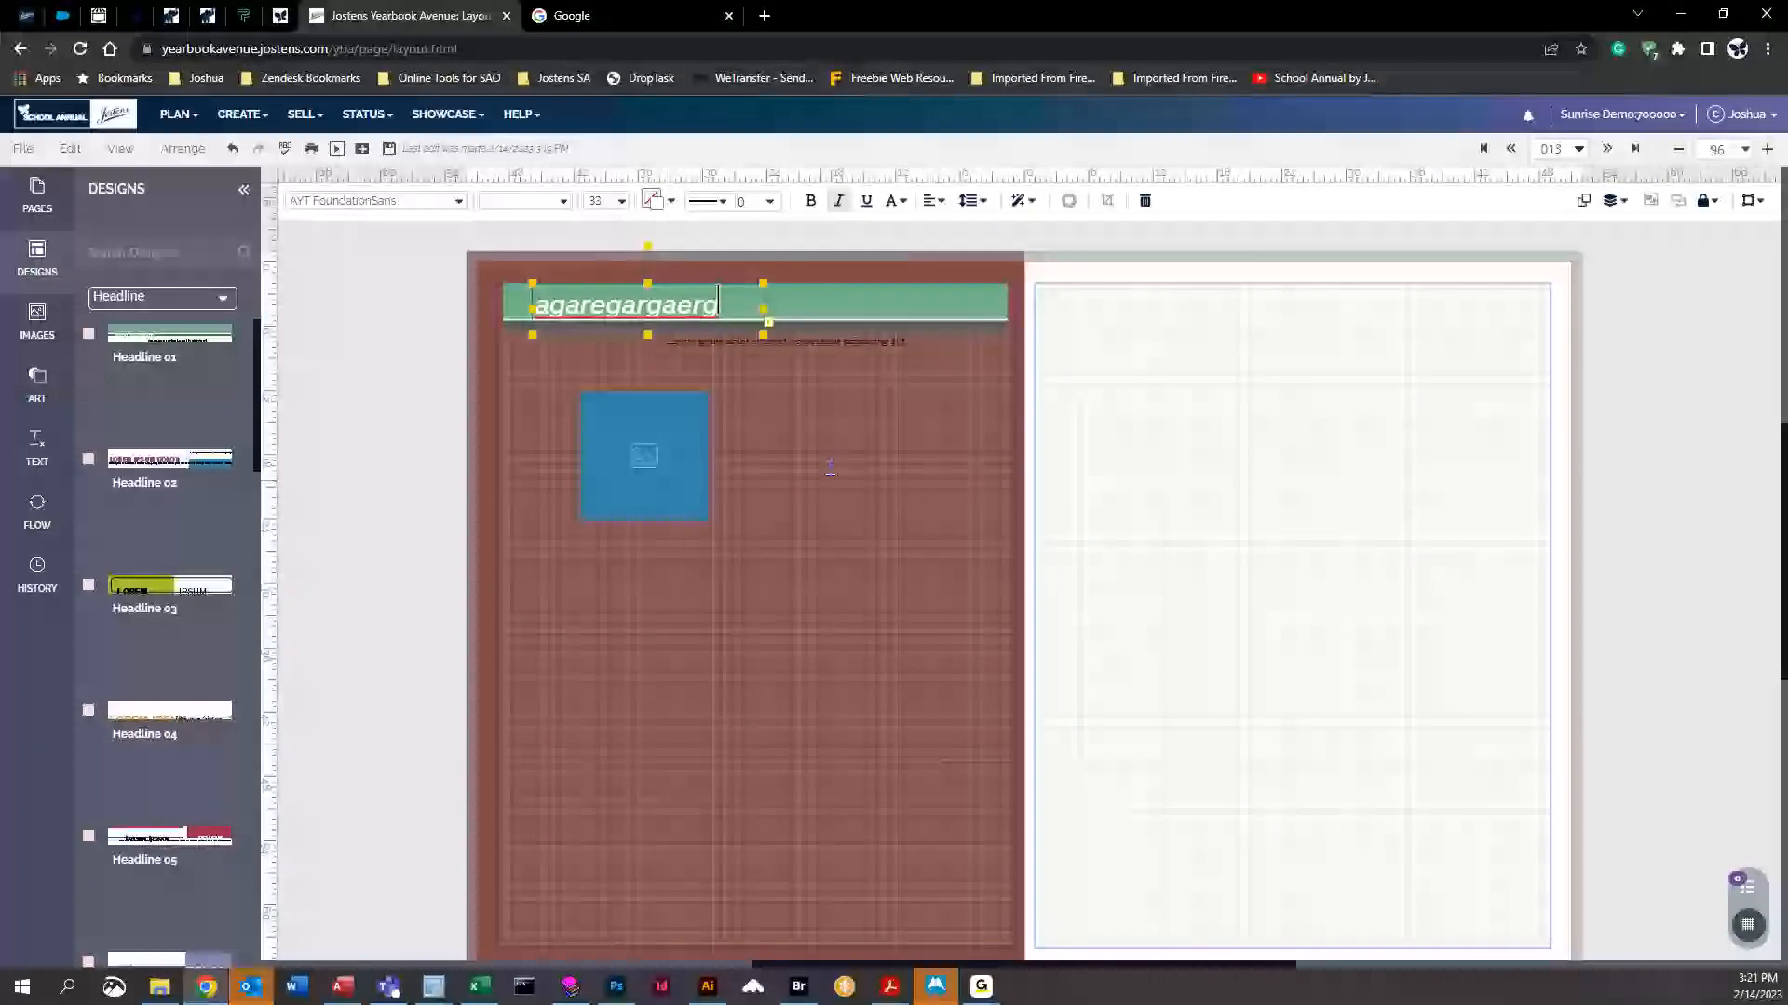
left_click(855, 437)
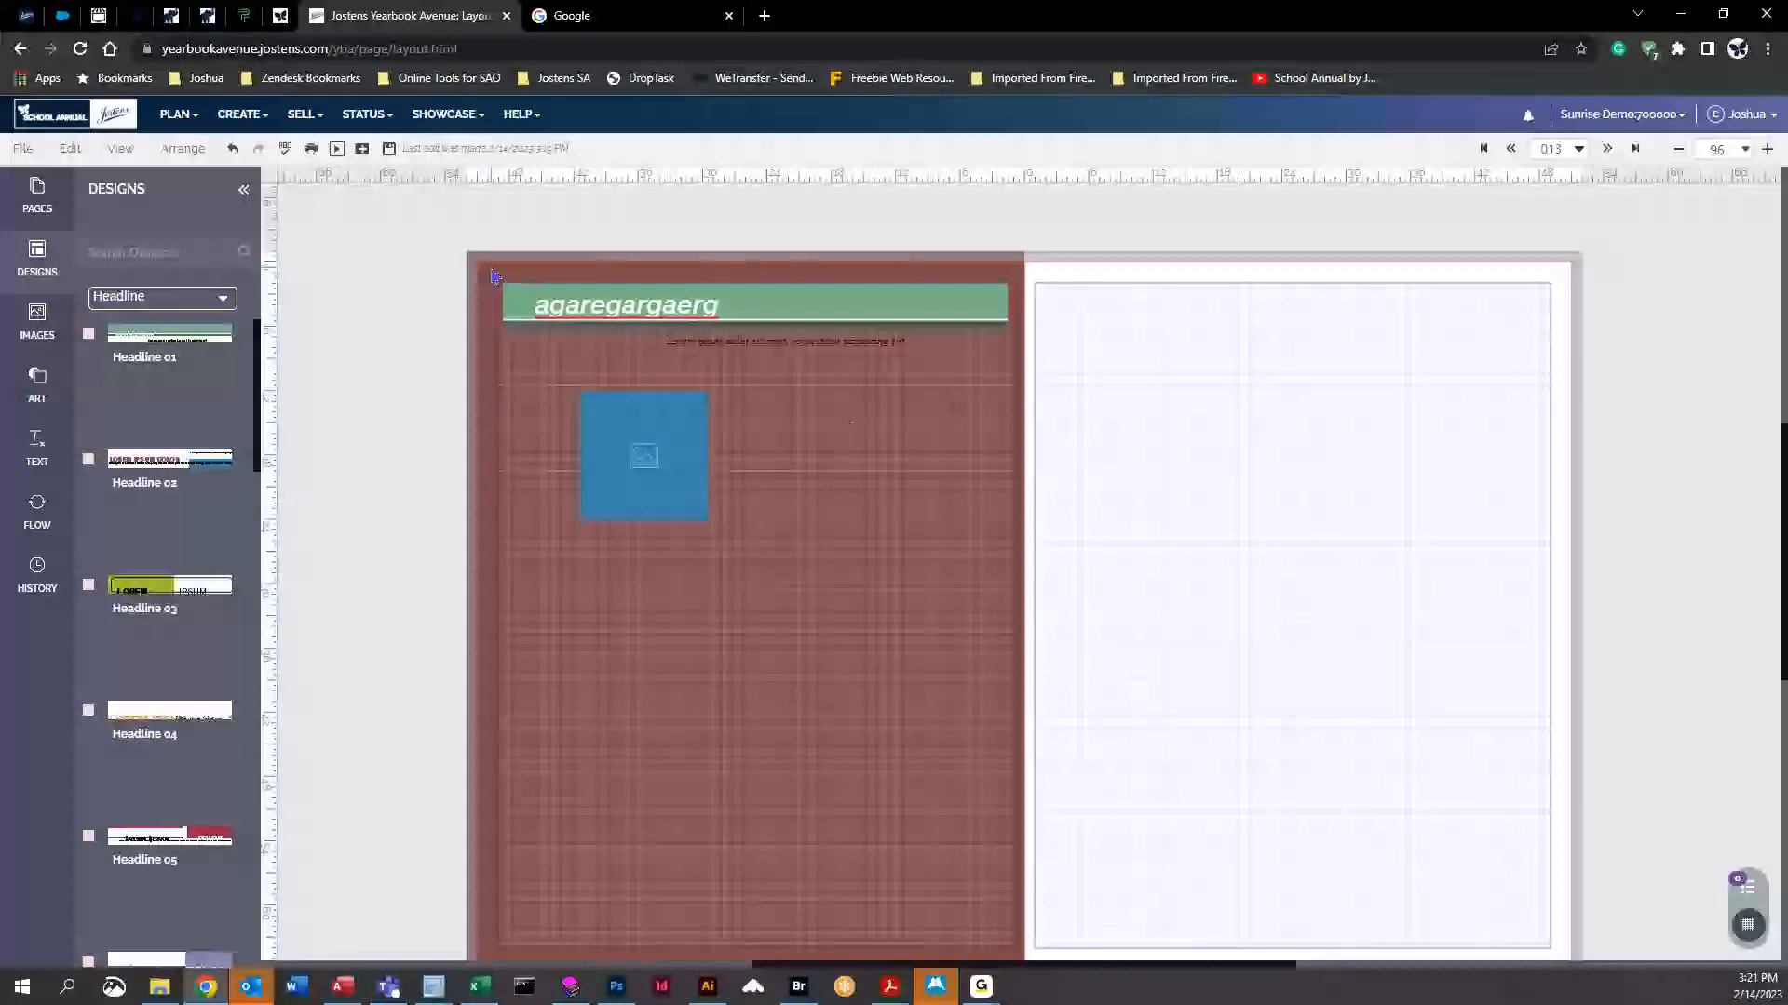
Group the headline parts at the top of page 012 and save the group as a Click-N-Go named "temp"
left_click_drag(494, 276, 1025, 391)
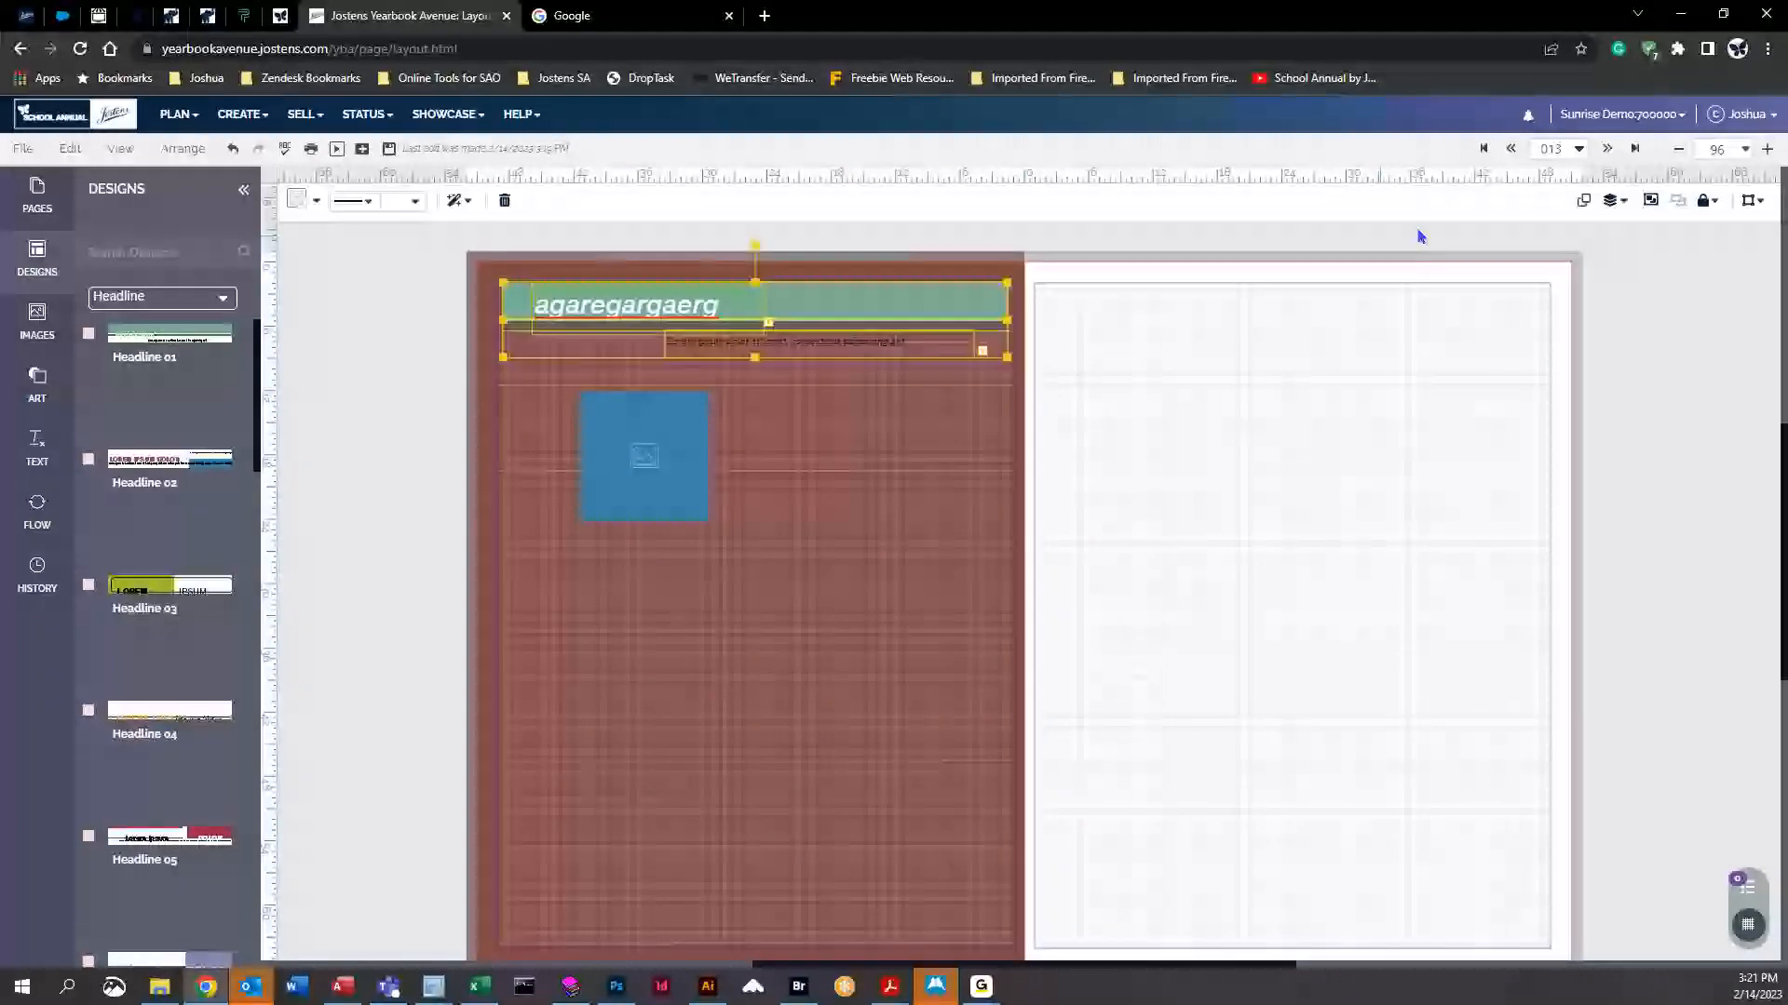
left_click(1650, 201)
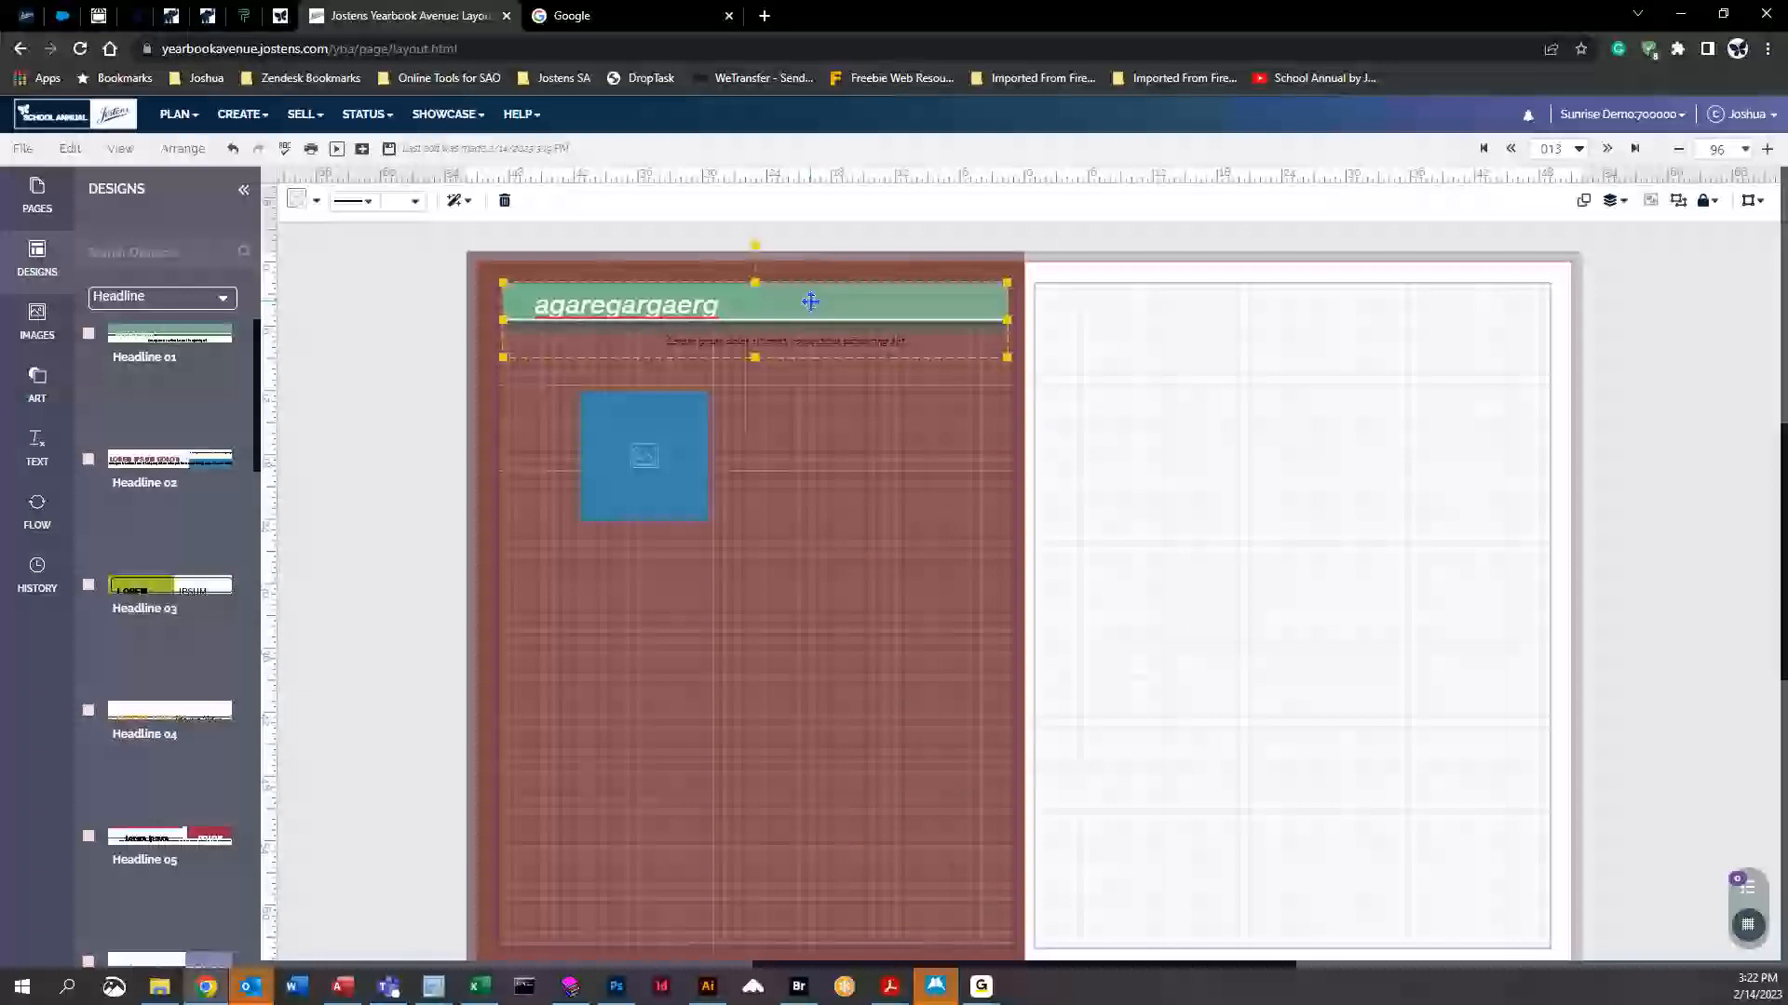
left_click(22, 151)
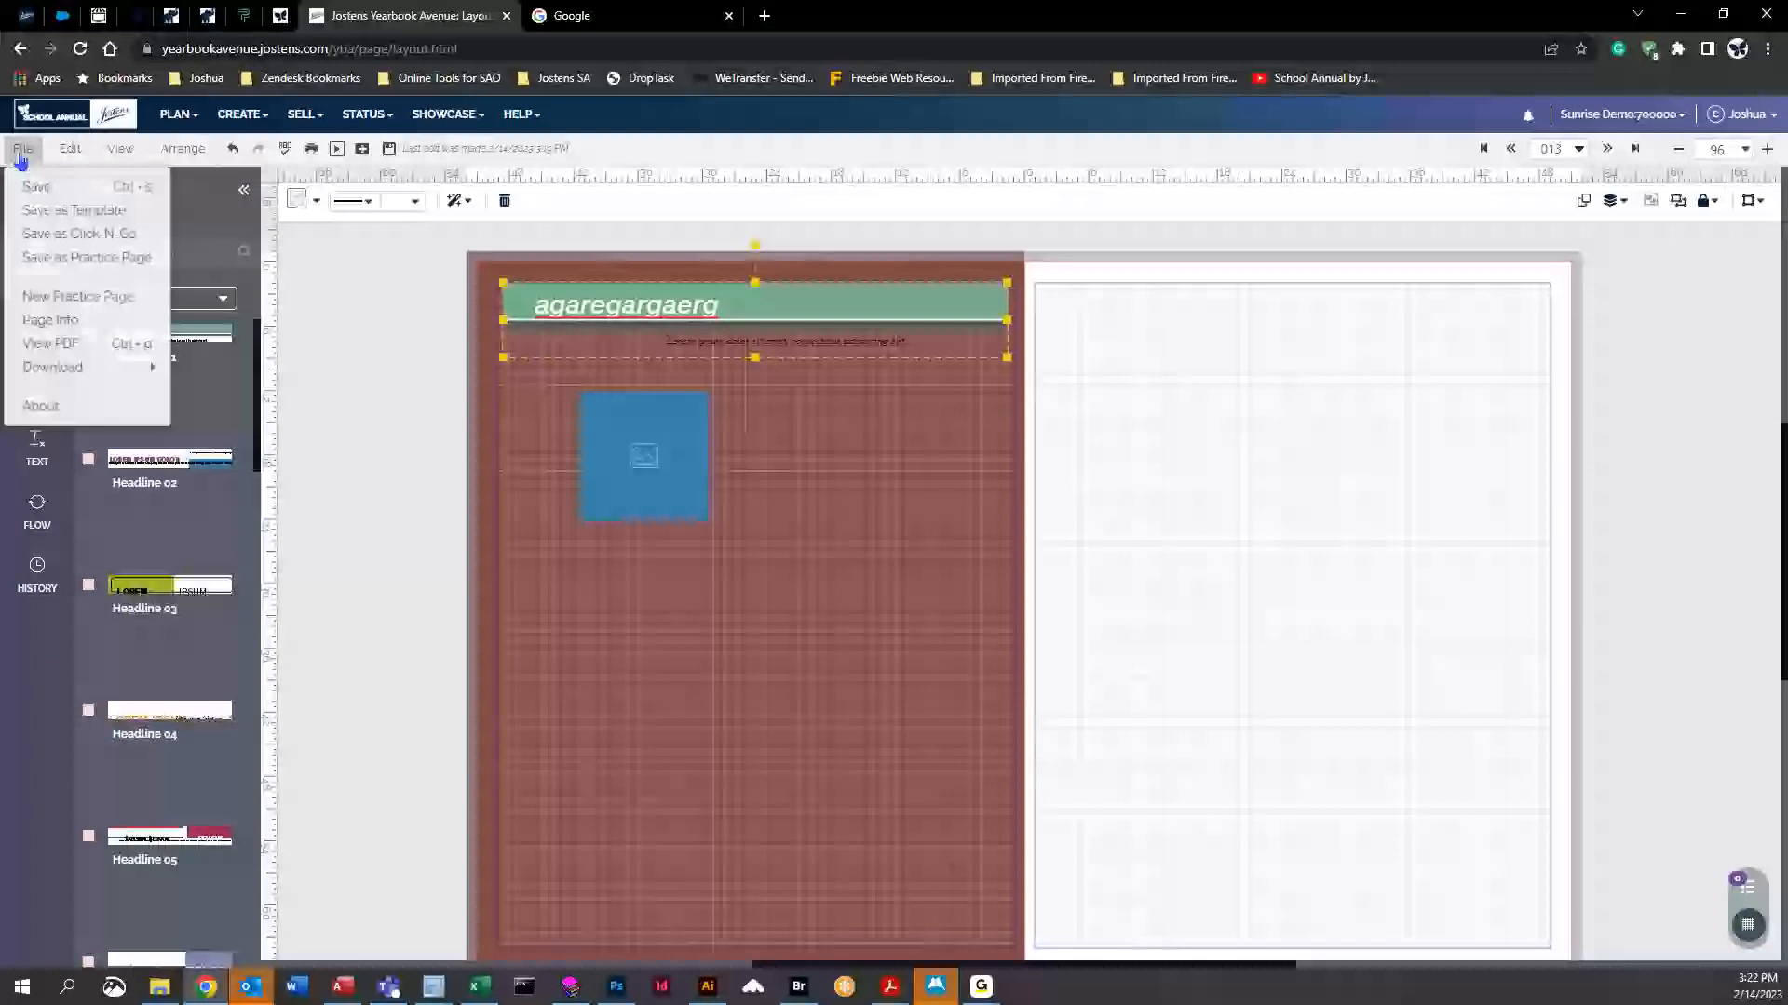
left_click(46, 240)
left_click(812, 529)
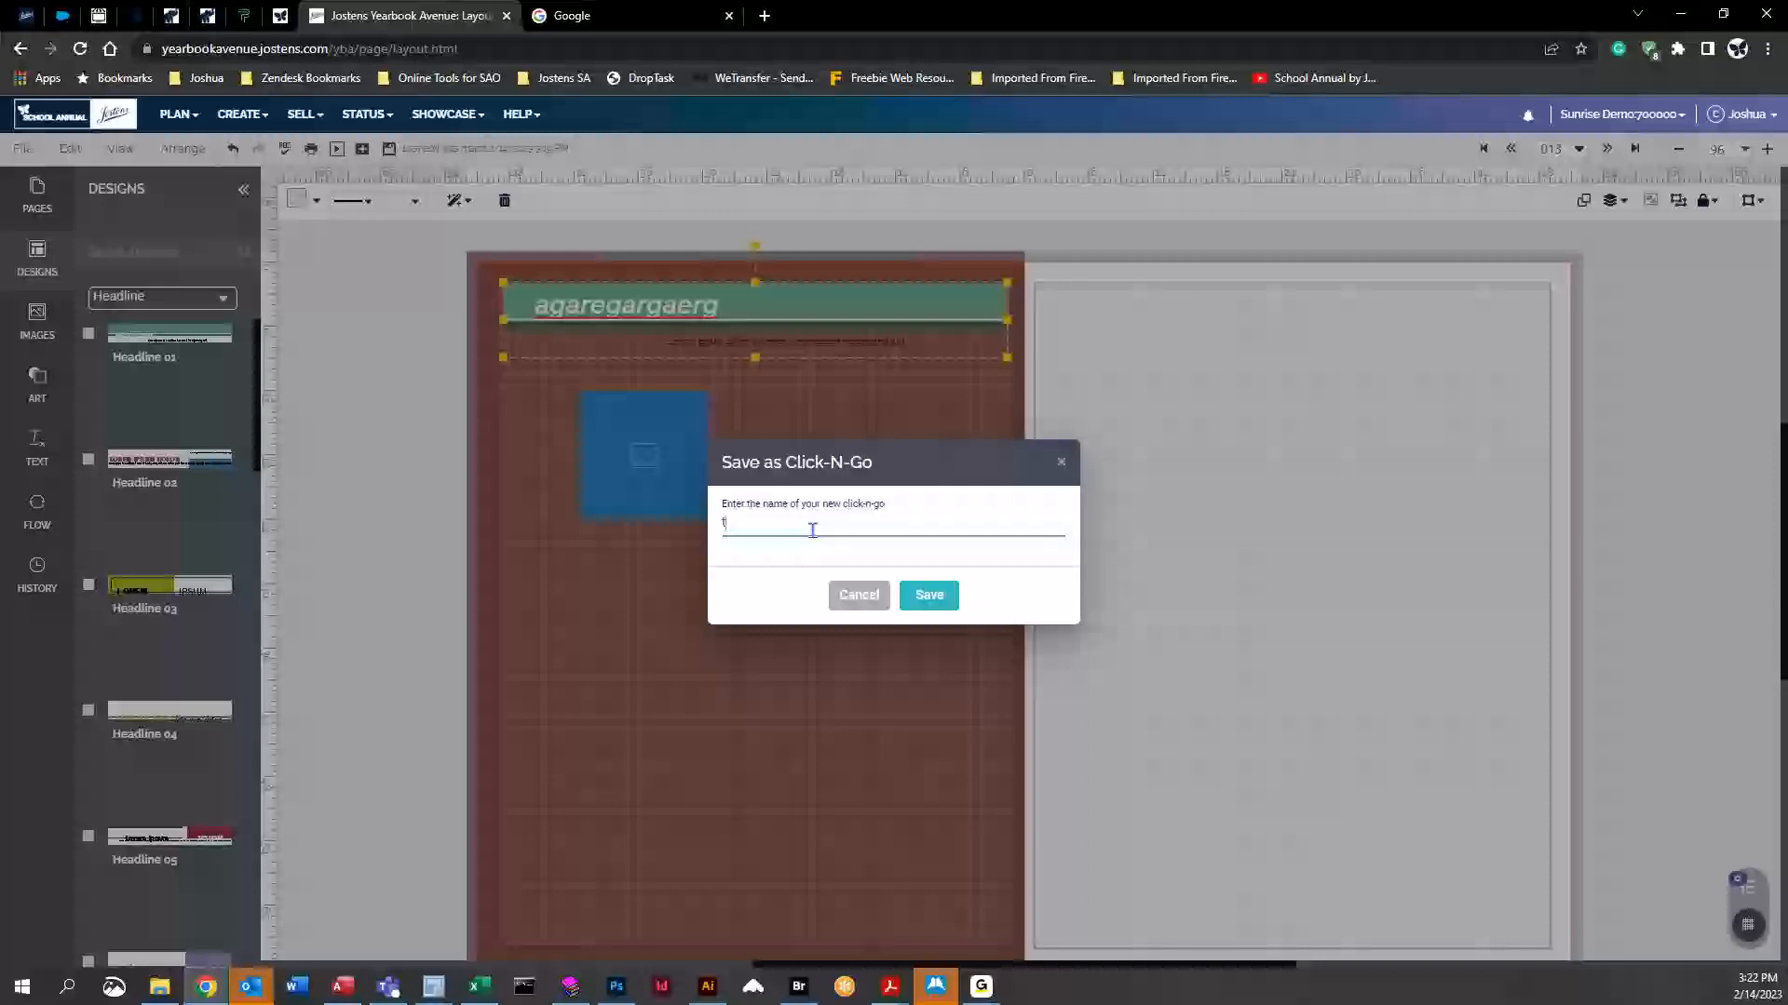
type("temp")
left_click(932, 595)
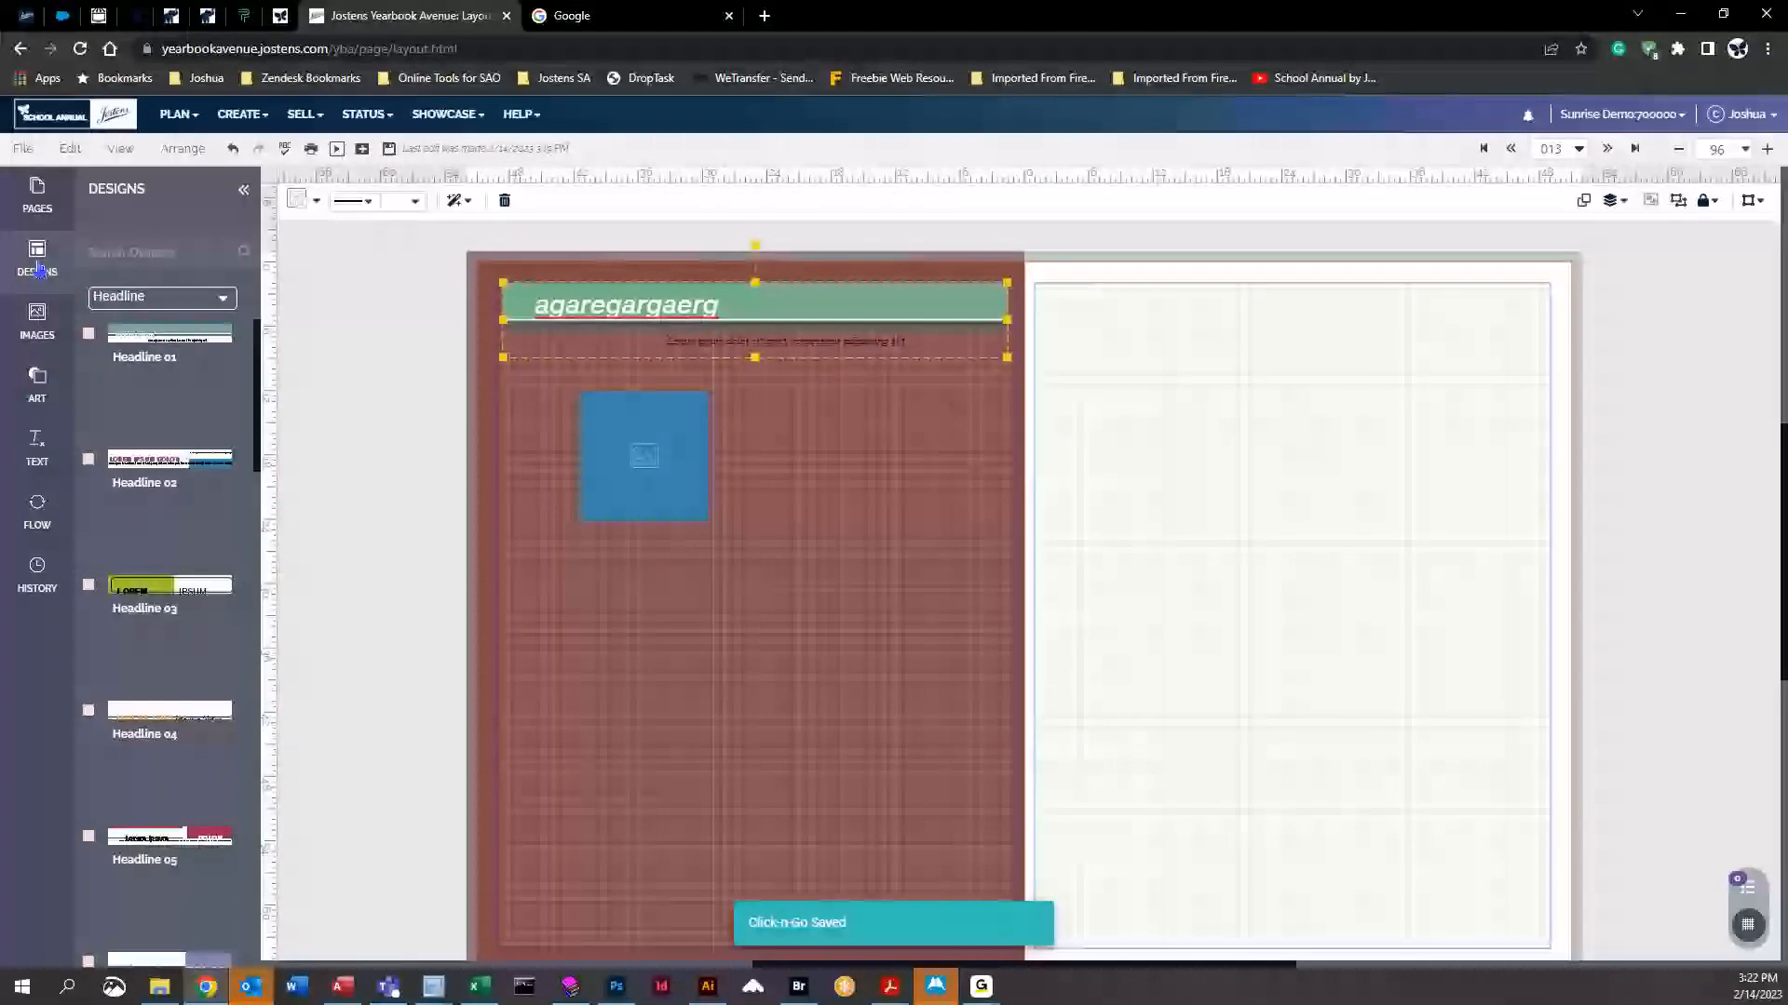
Place the custom "temp" Click-N-Go along the top of page 013 and ungroup it into its separate parts
left_click(158, 297)
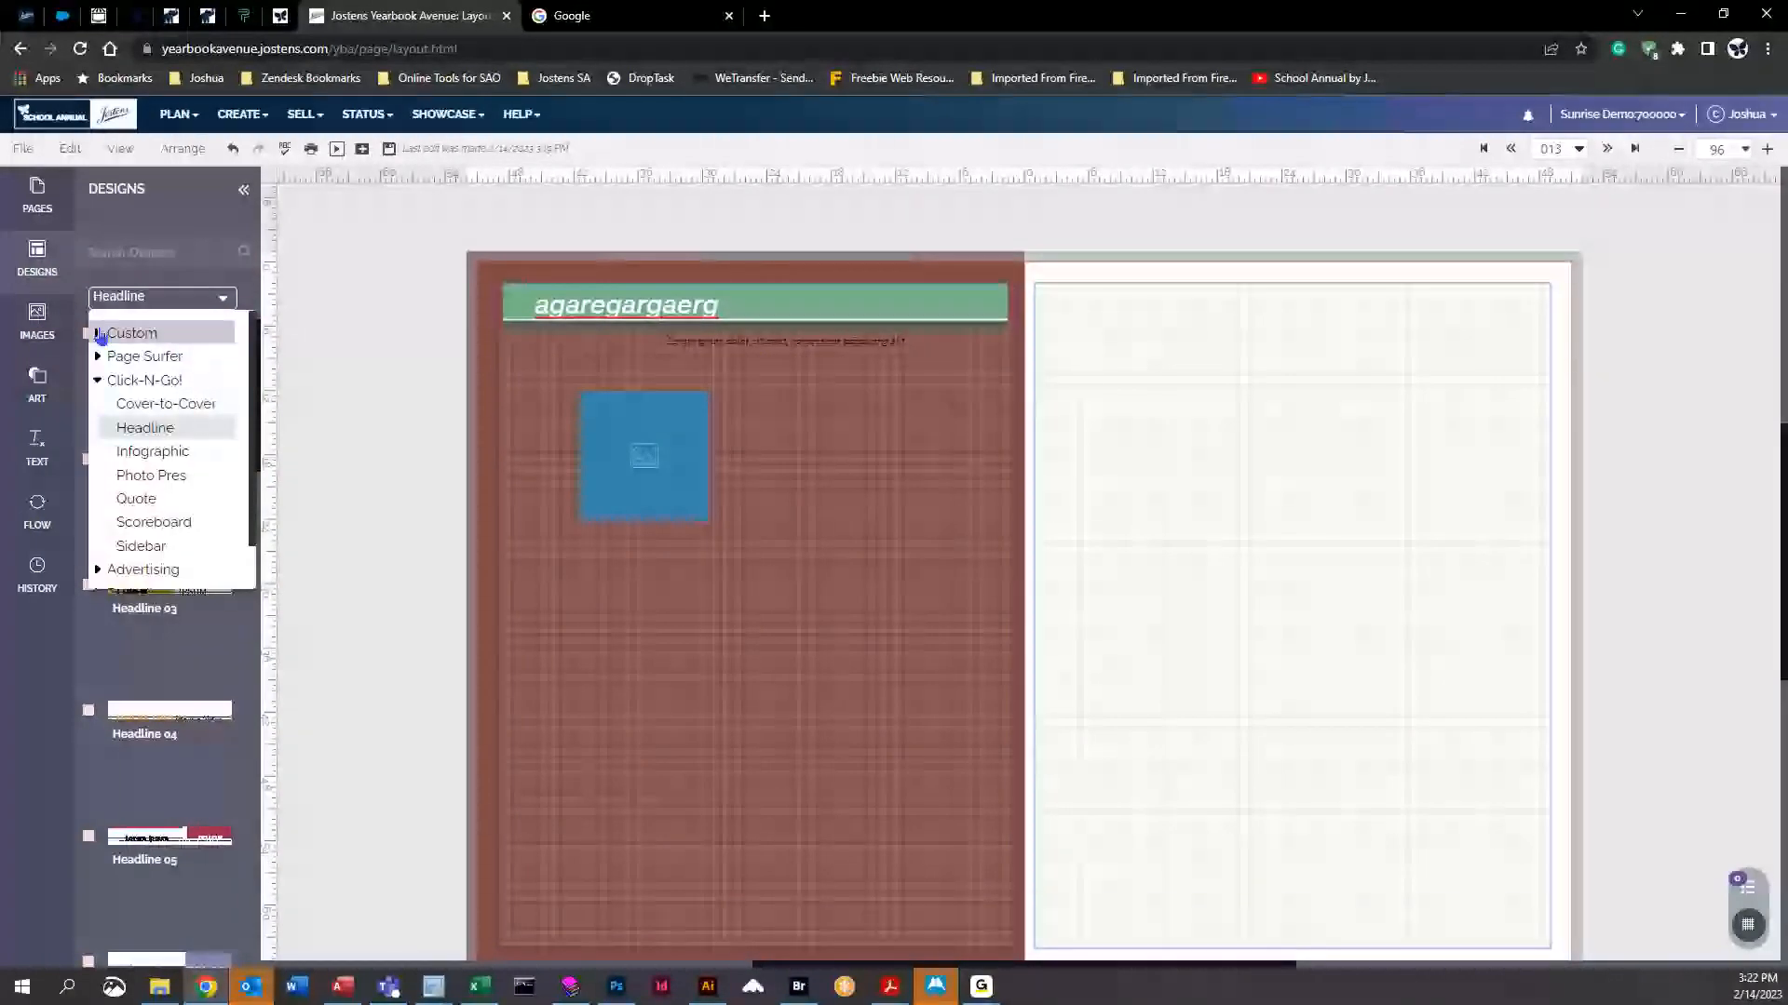
left_click(99, 333)
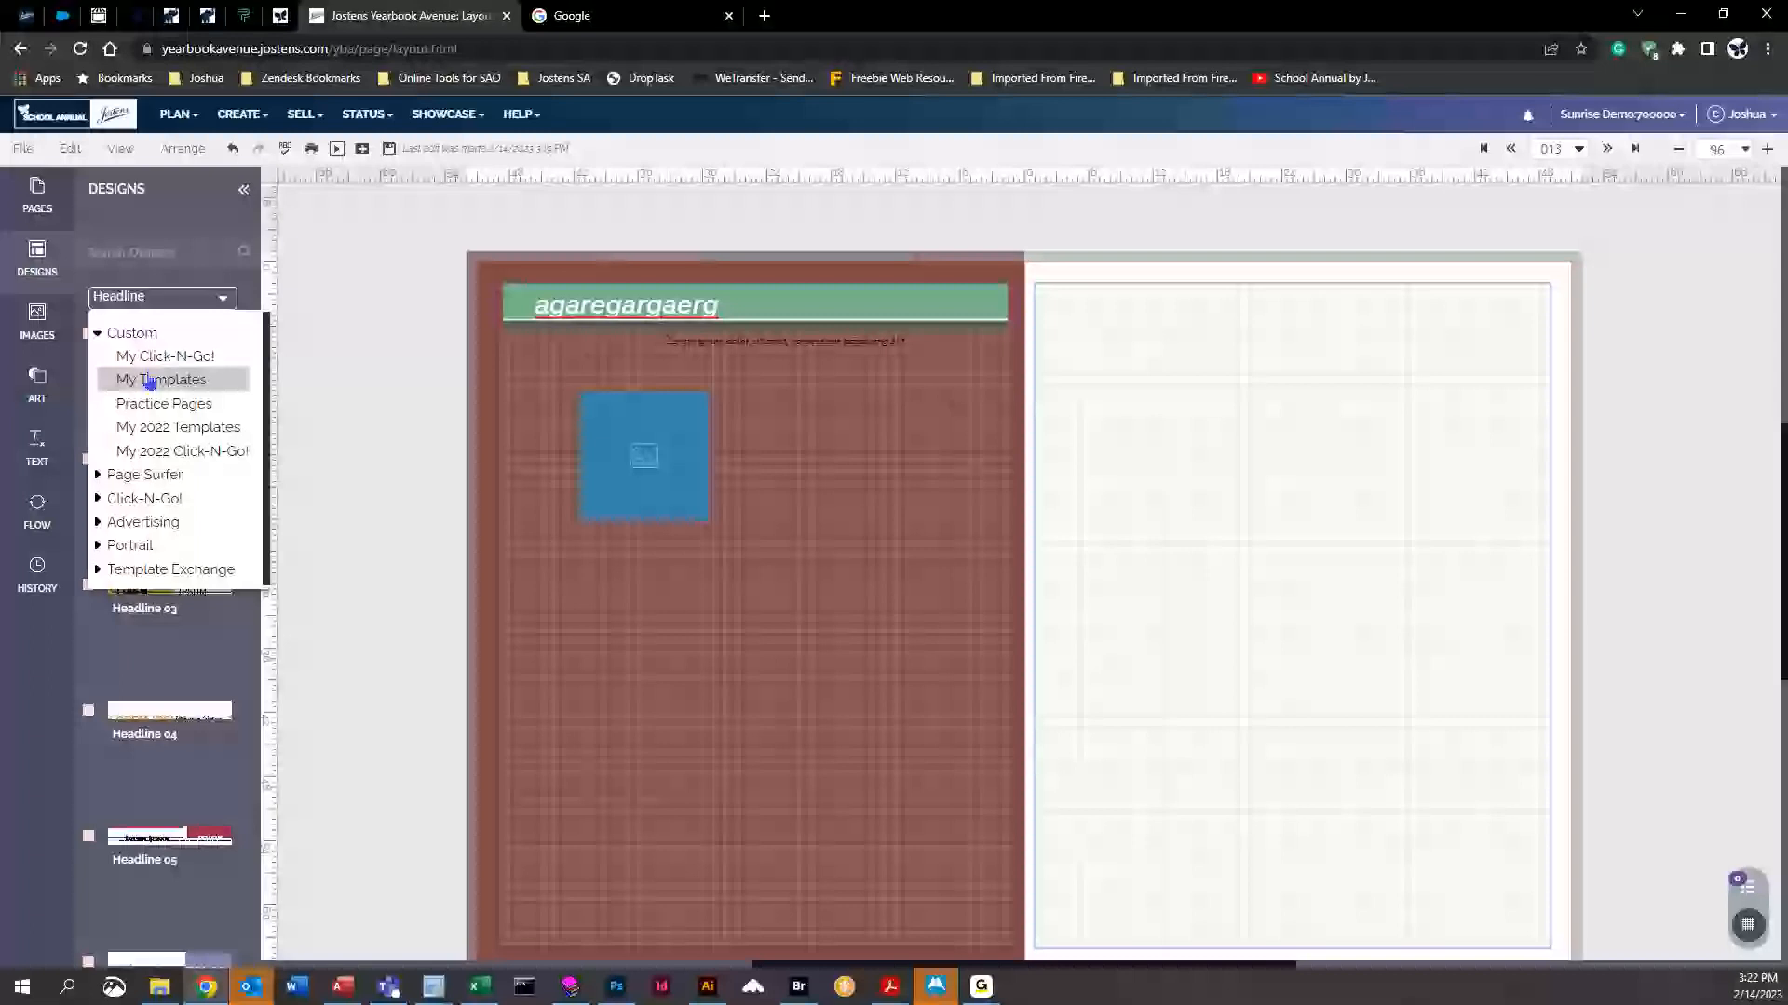
left_click(154, 357)
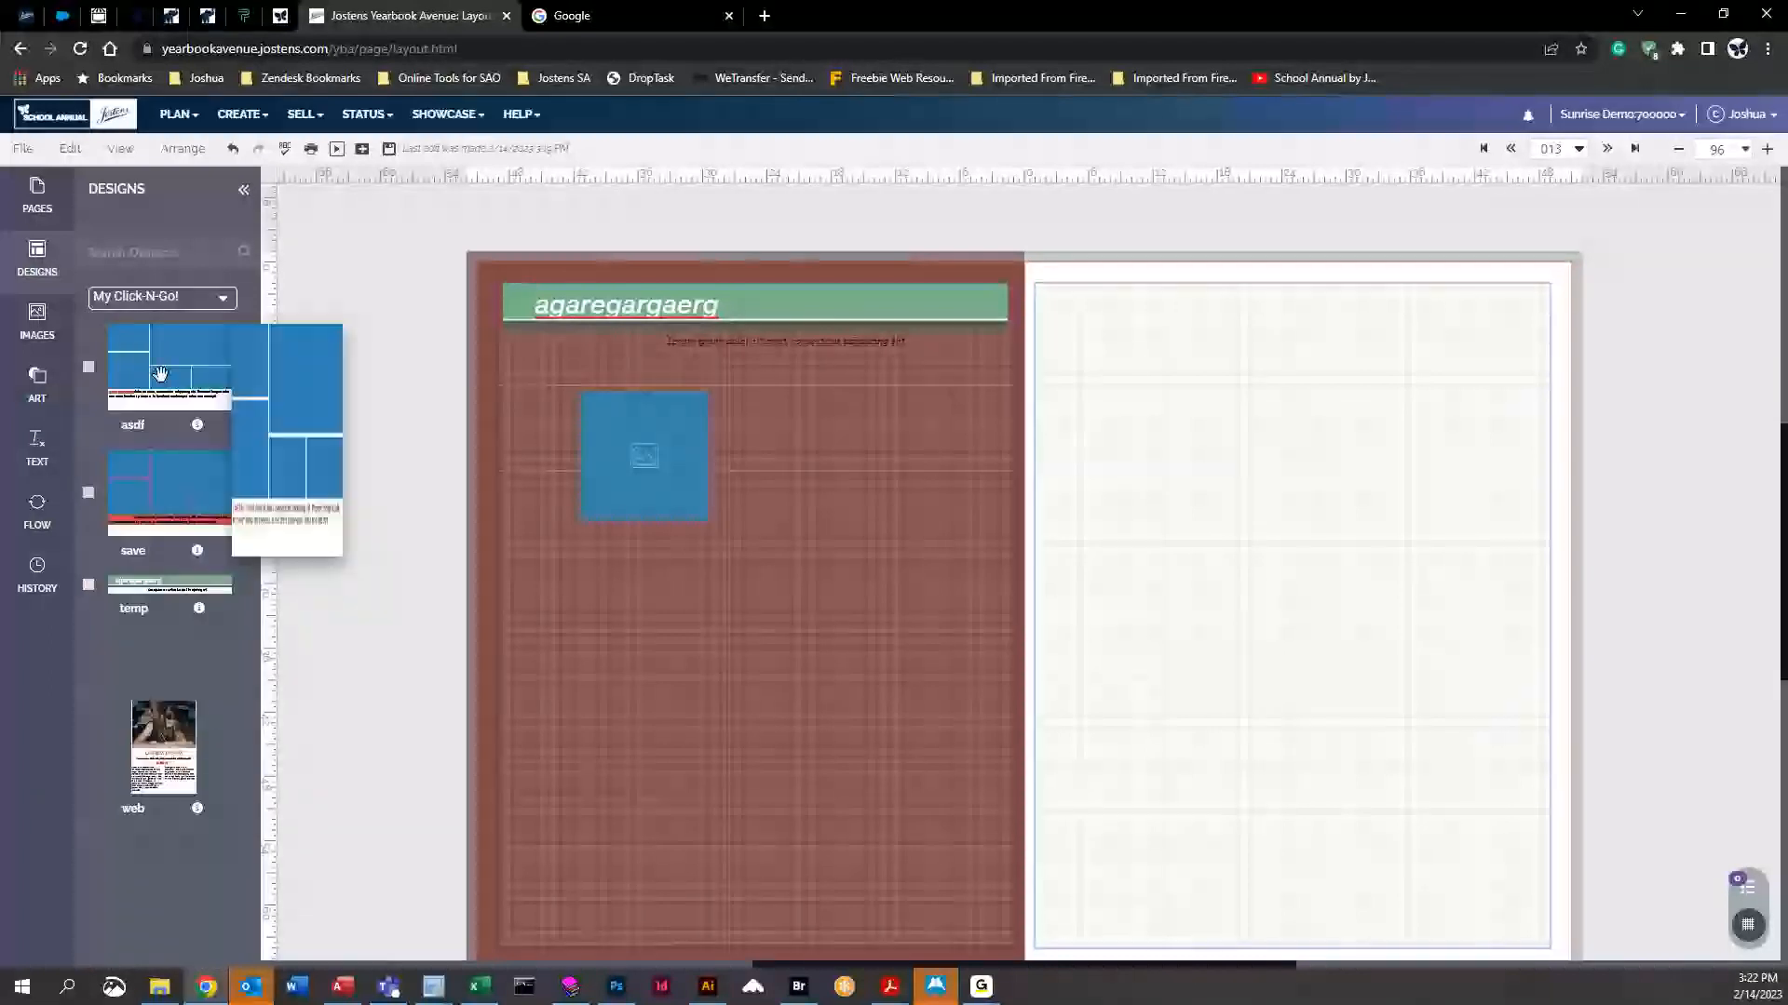
left_click_drag(156, 586, 1287, 321)
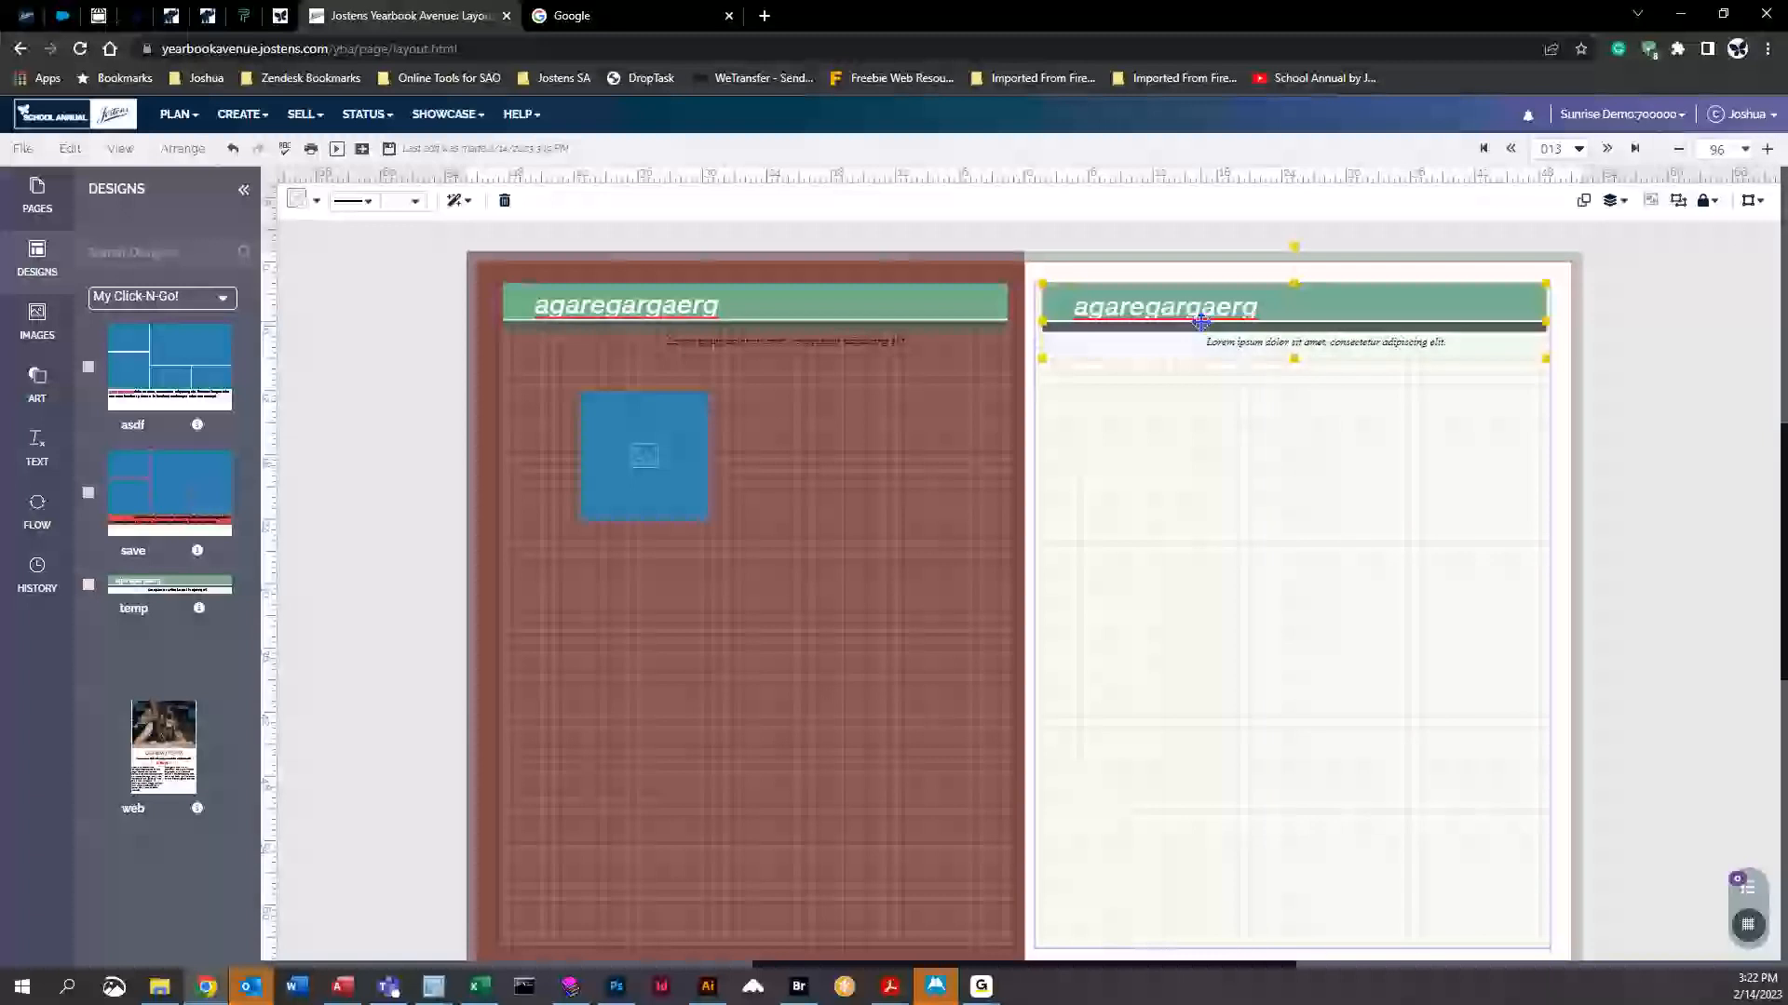
left_click(1677, 201)
left_click(1178, 312)
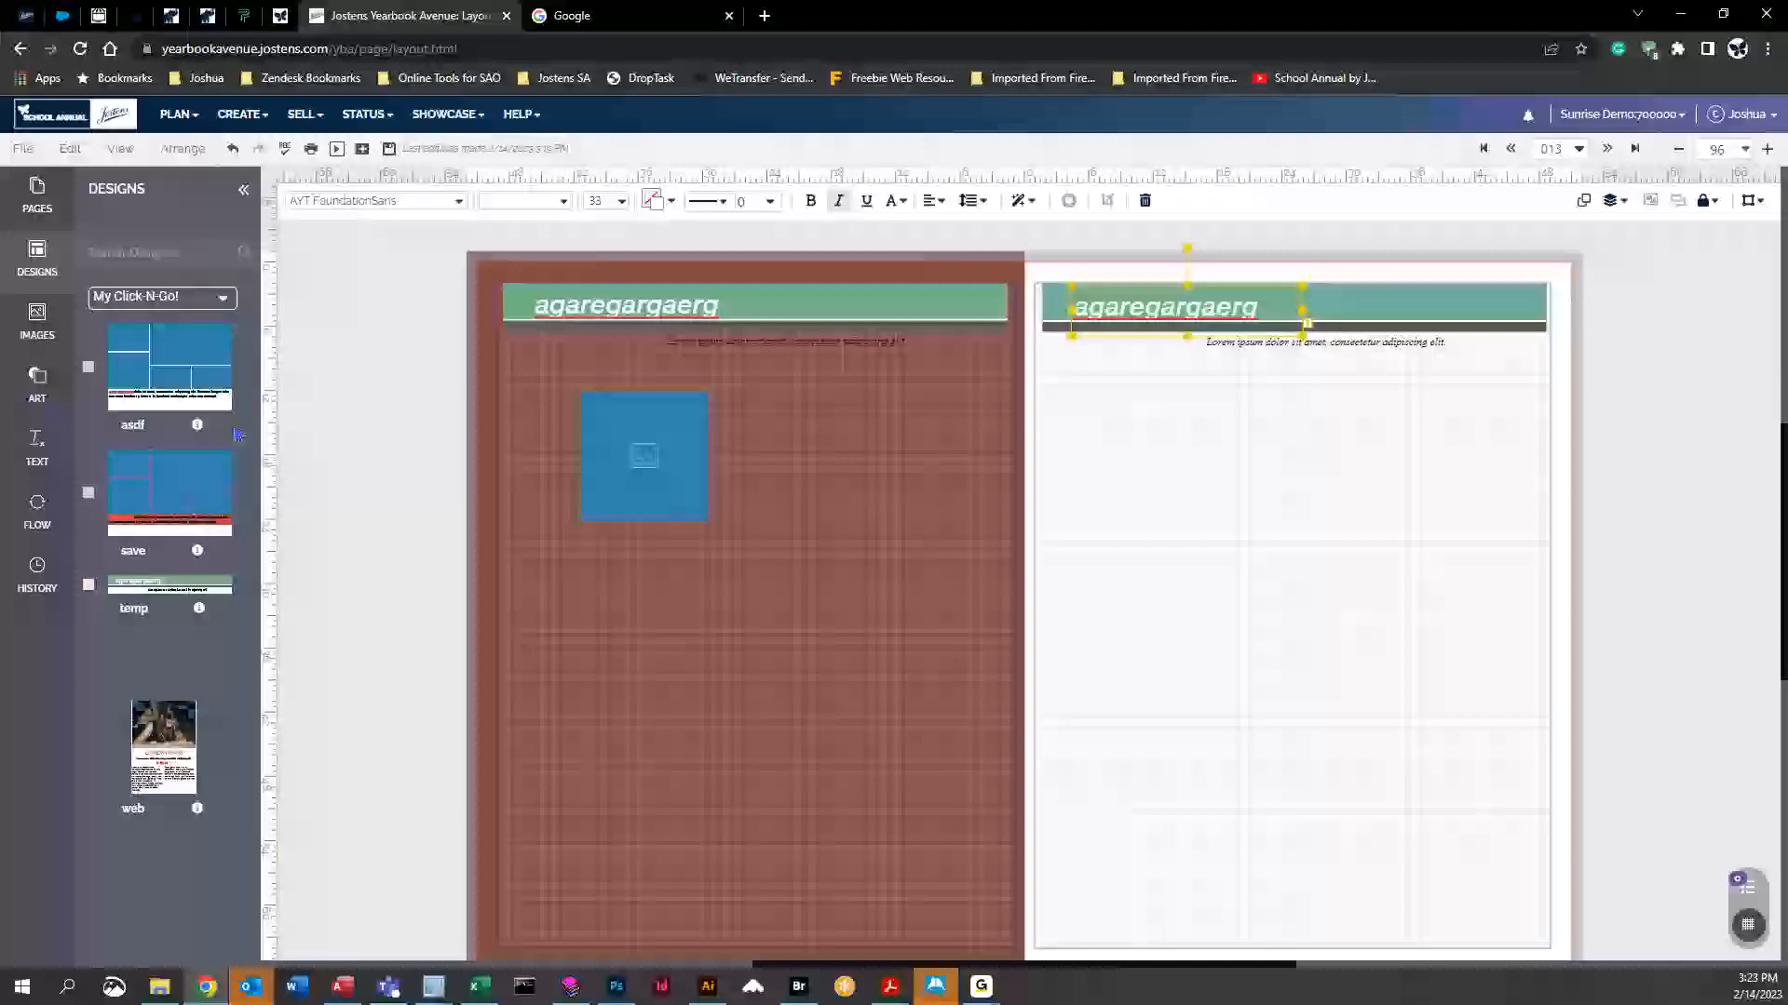
Browse the clipart by cover and look through the Go with the Flow artwork
left_click(45, 395)
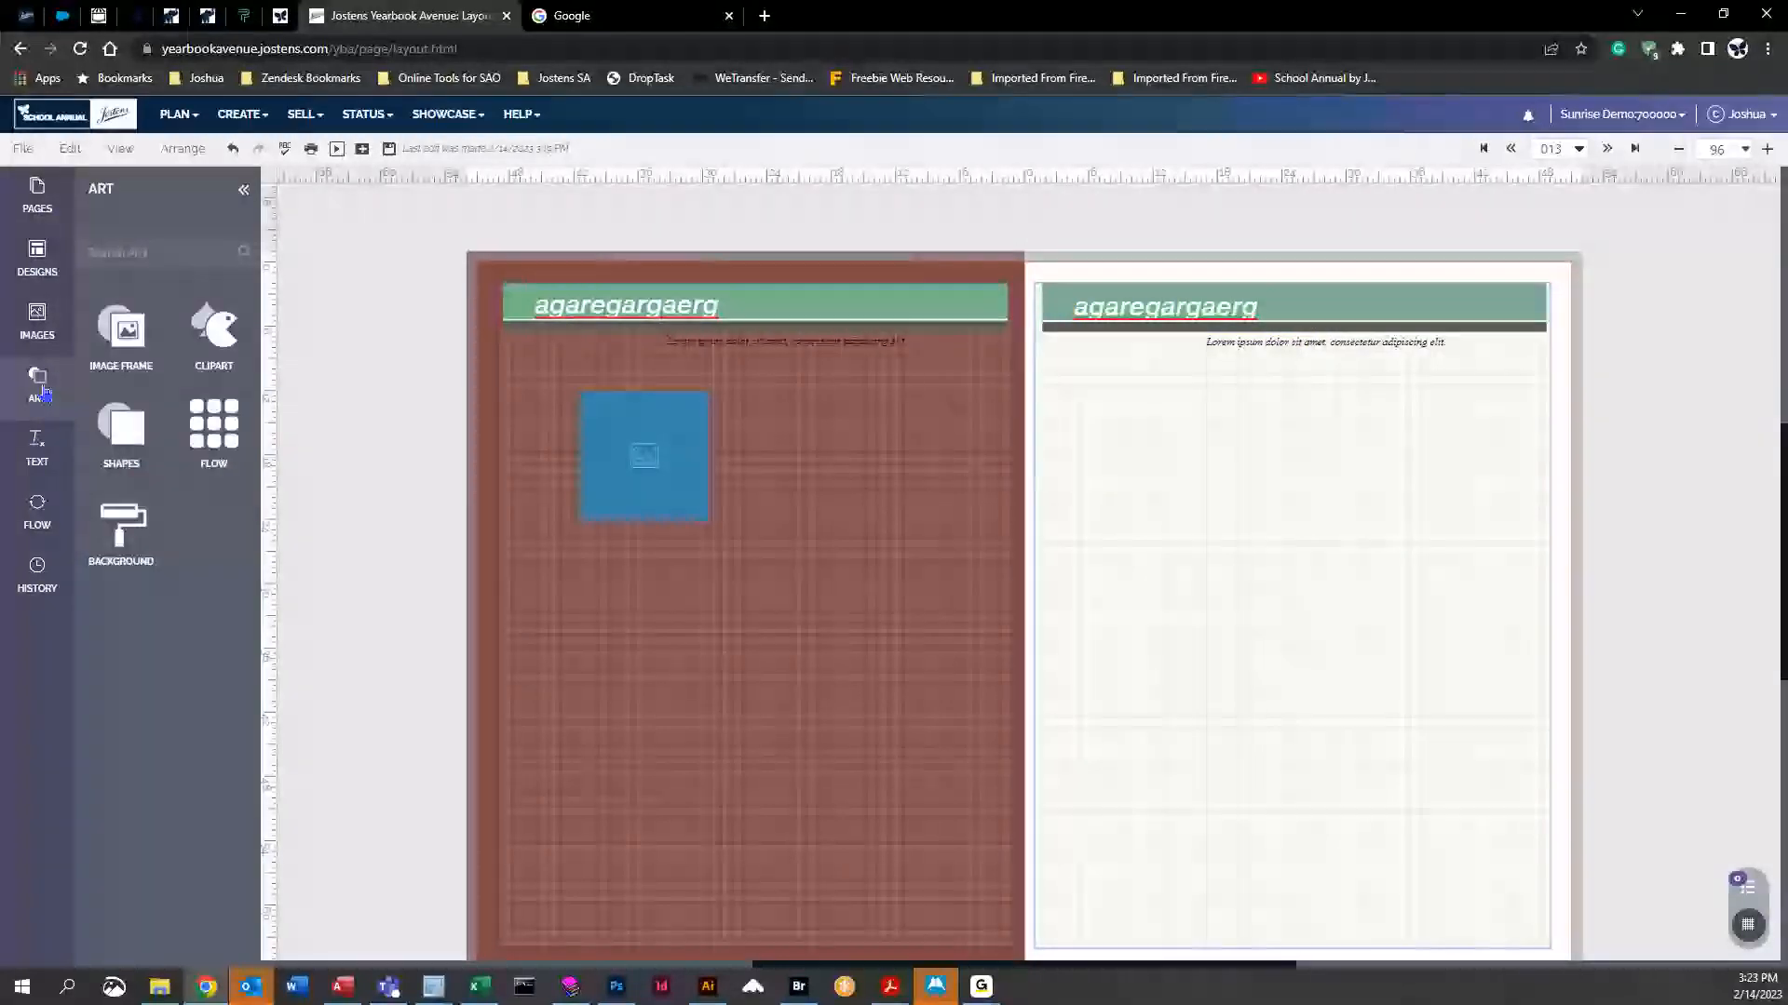
left_click(218, 331)
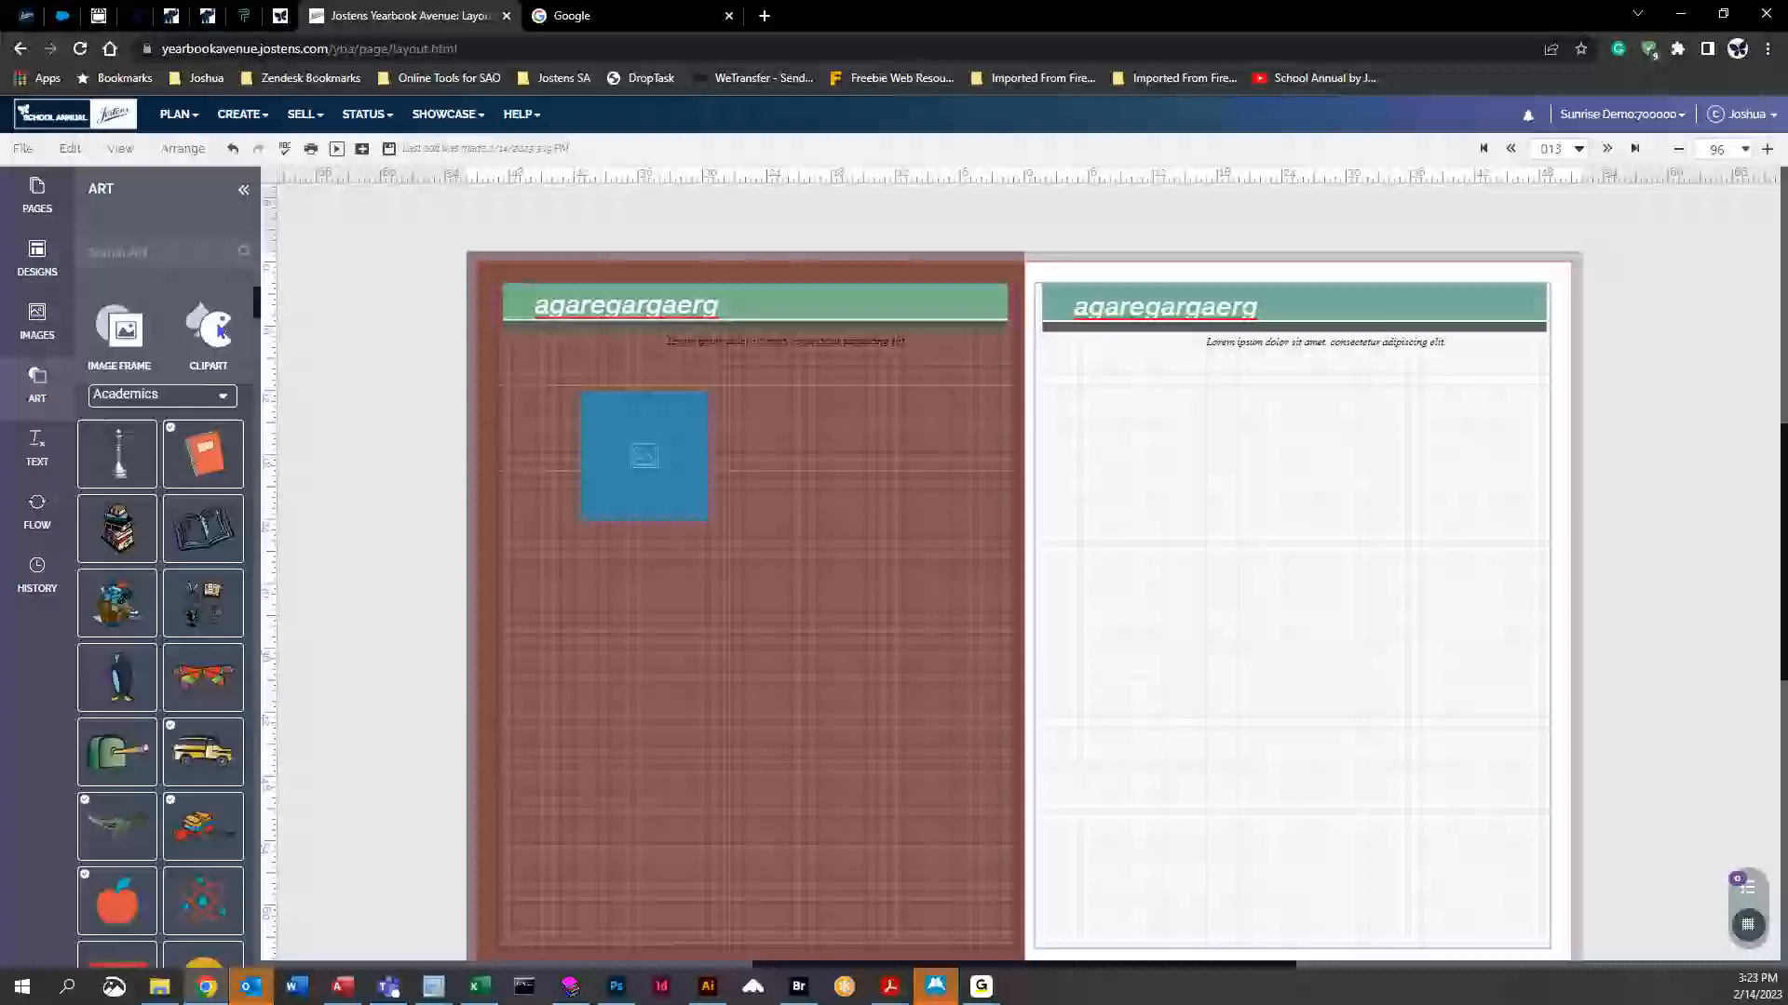
left_click(226, 403)
scroll(140, 465, "up", 1)
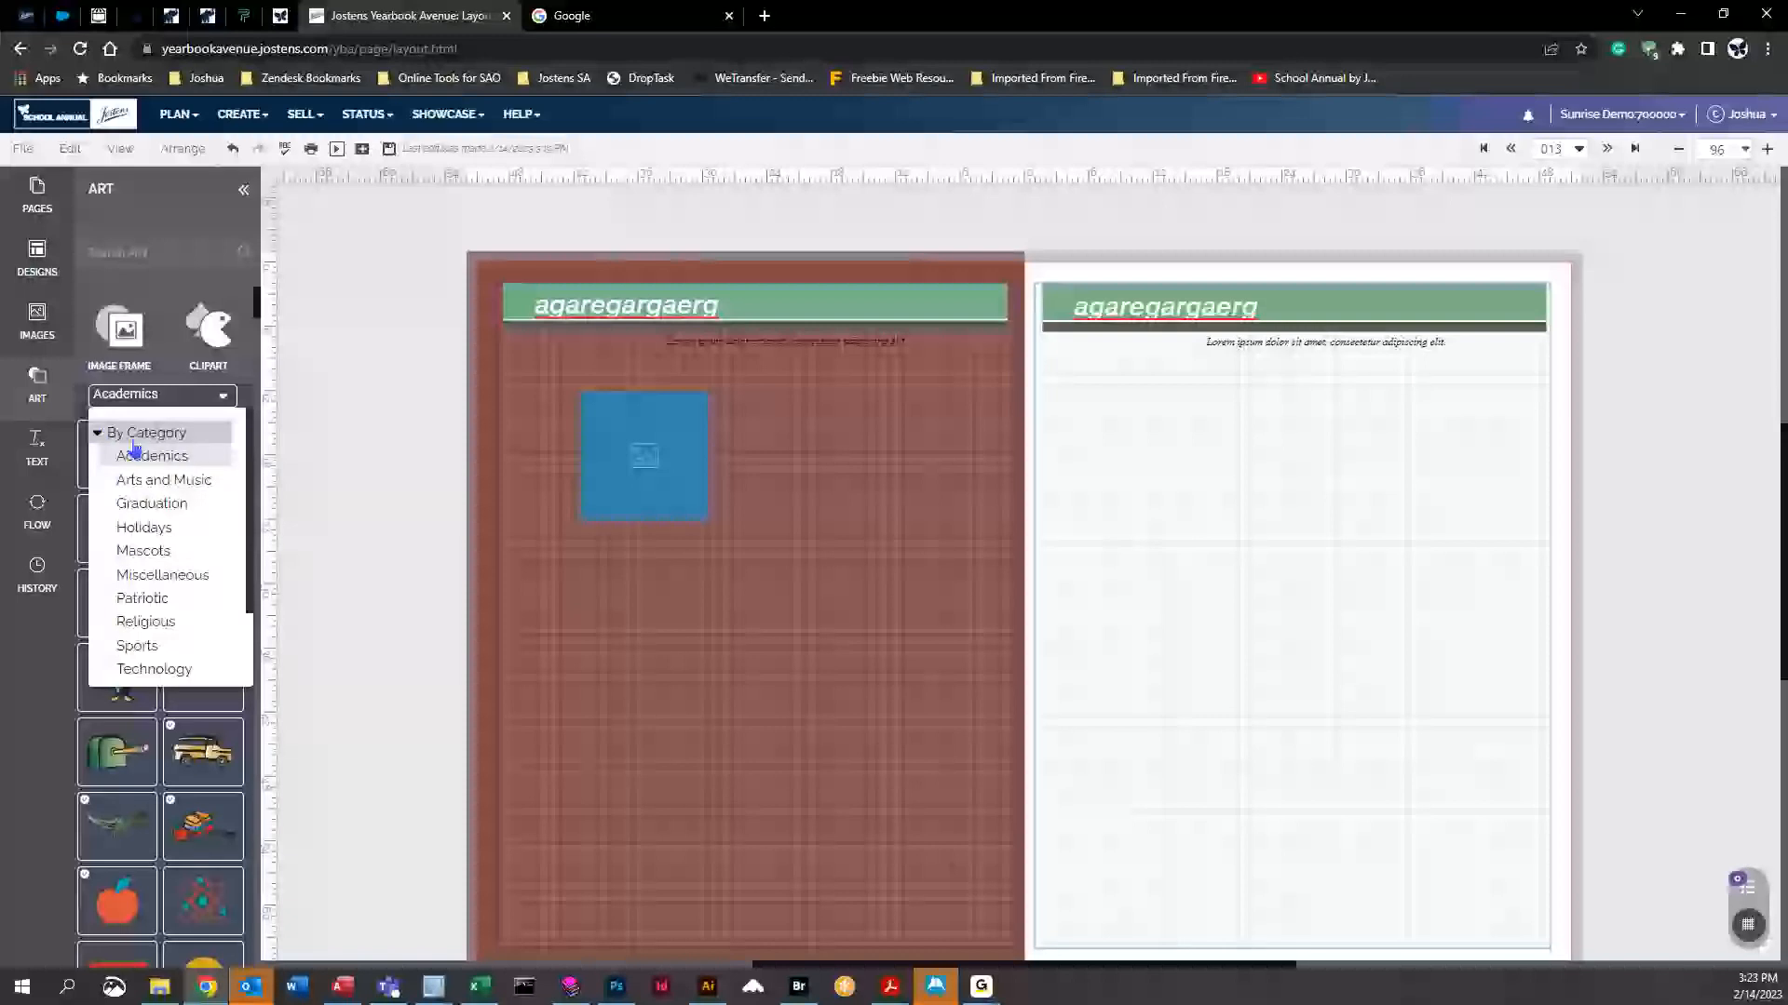
left_click(134, 435)
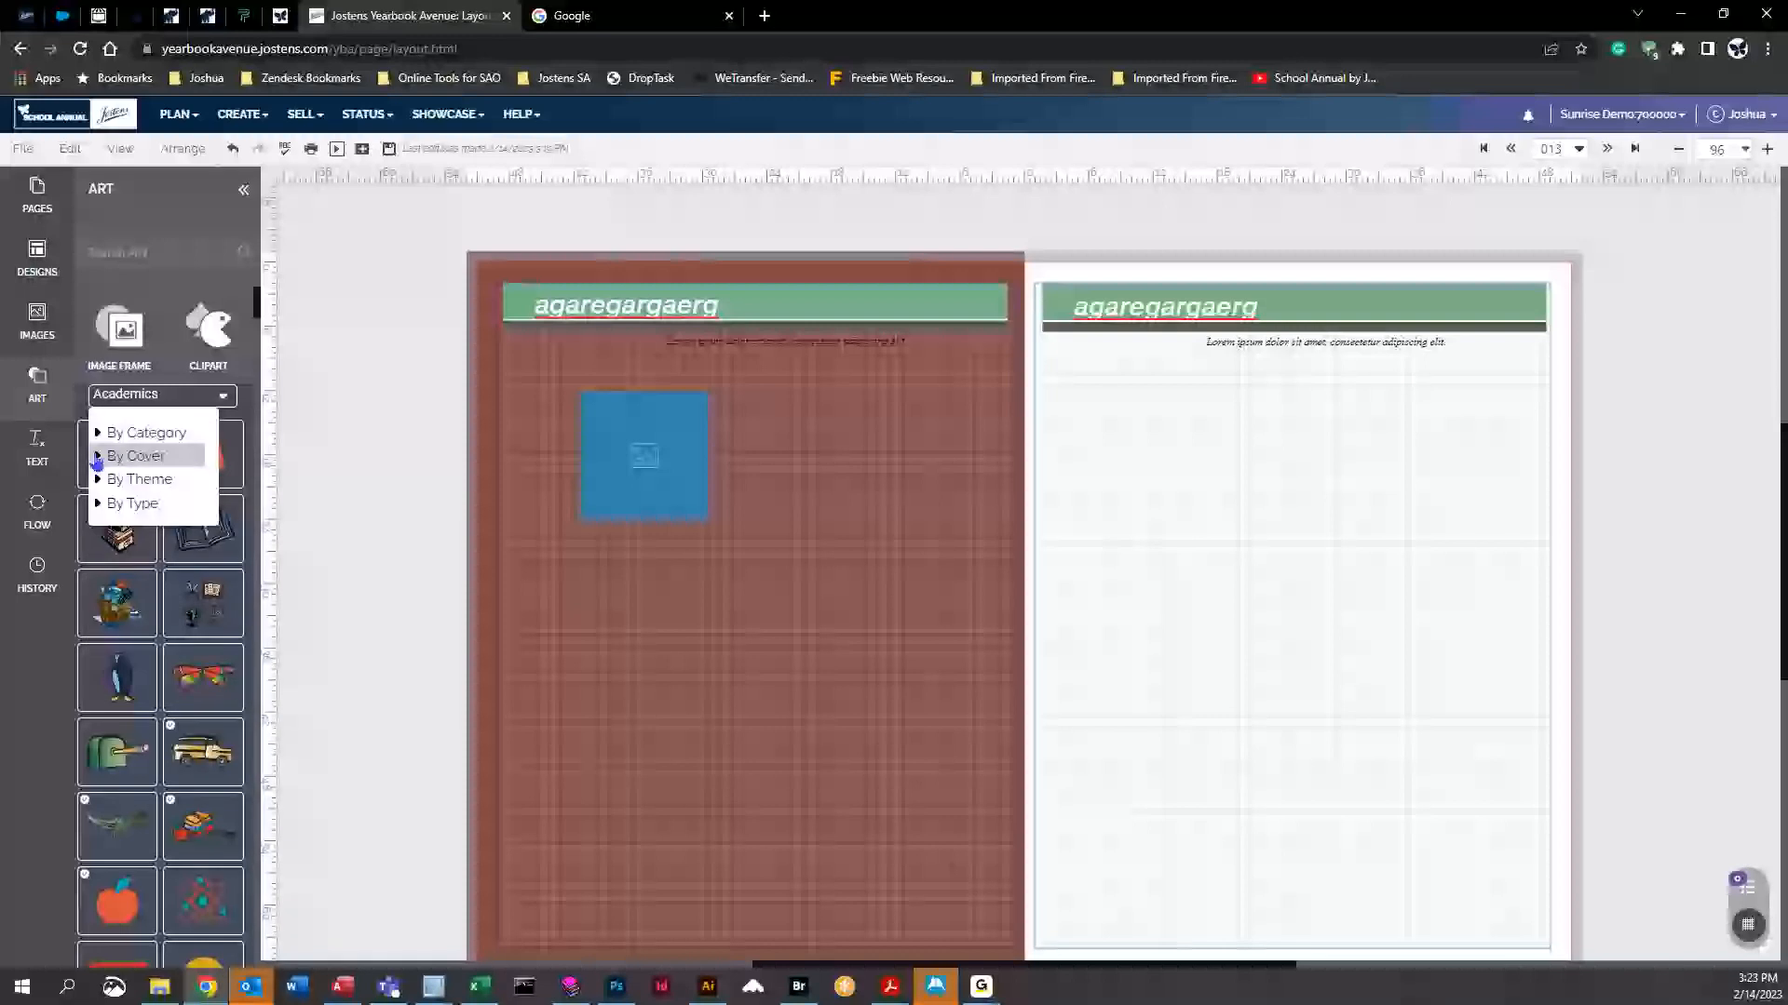
left_click(97, 458)
scroll(205, 607, "down", 2)
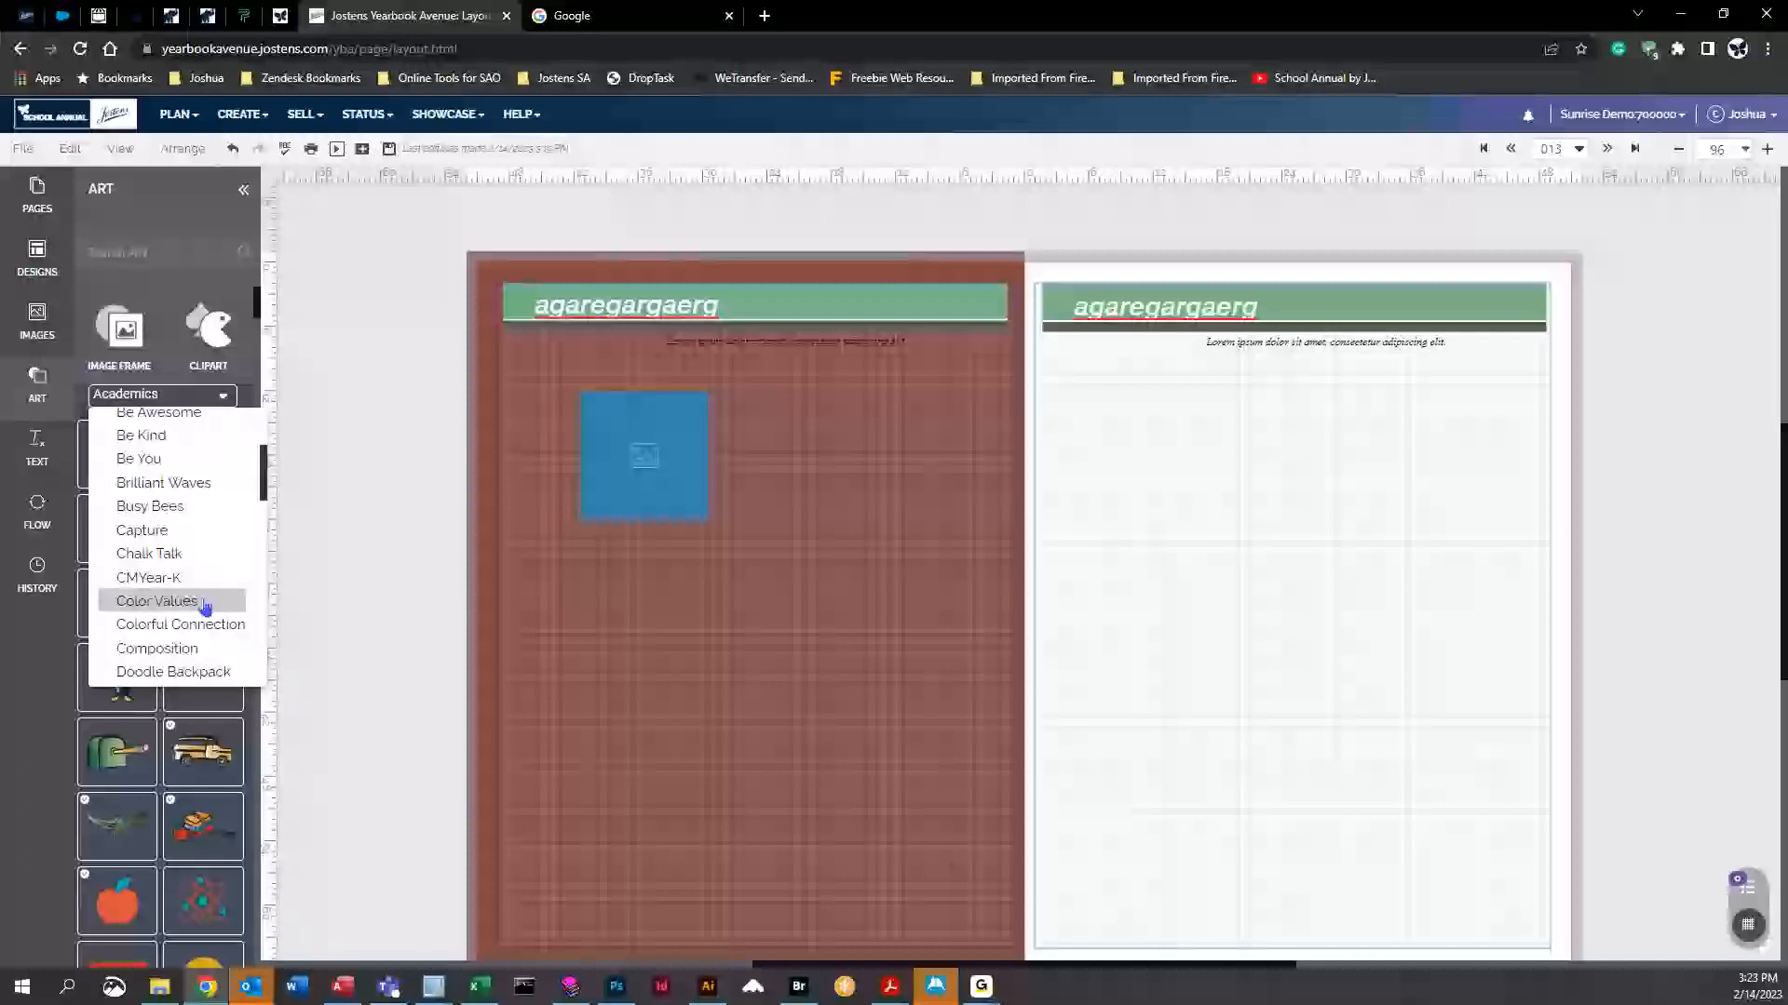
scroll(206, 614, "down", 3)
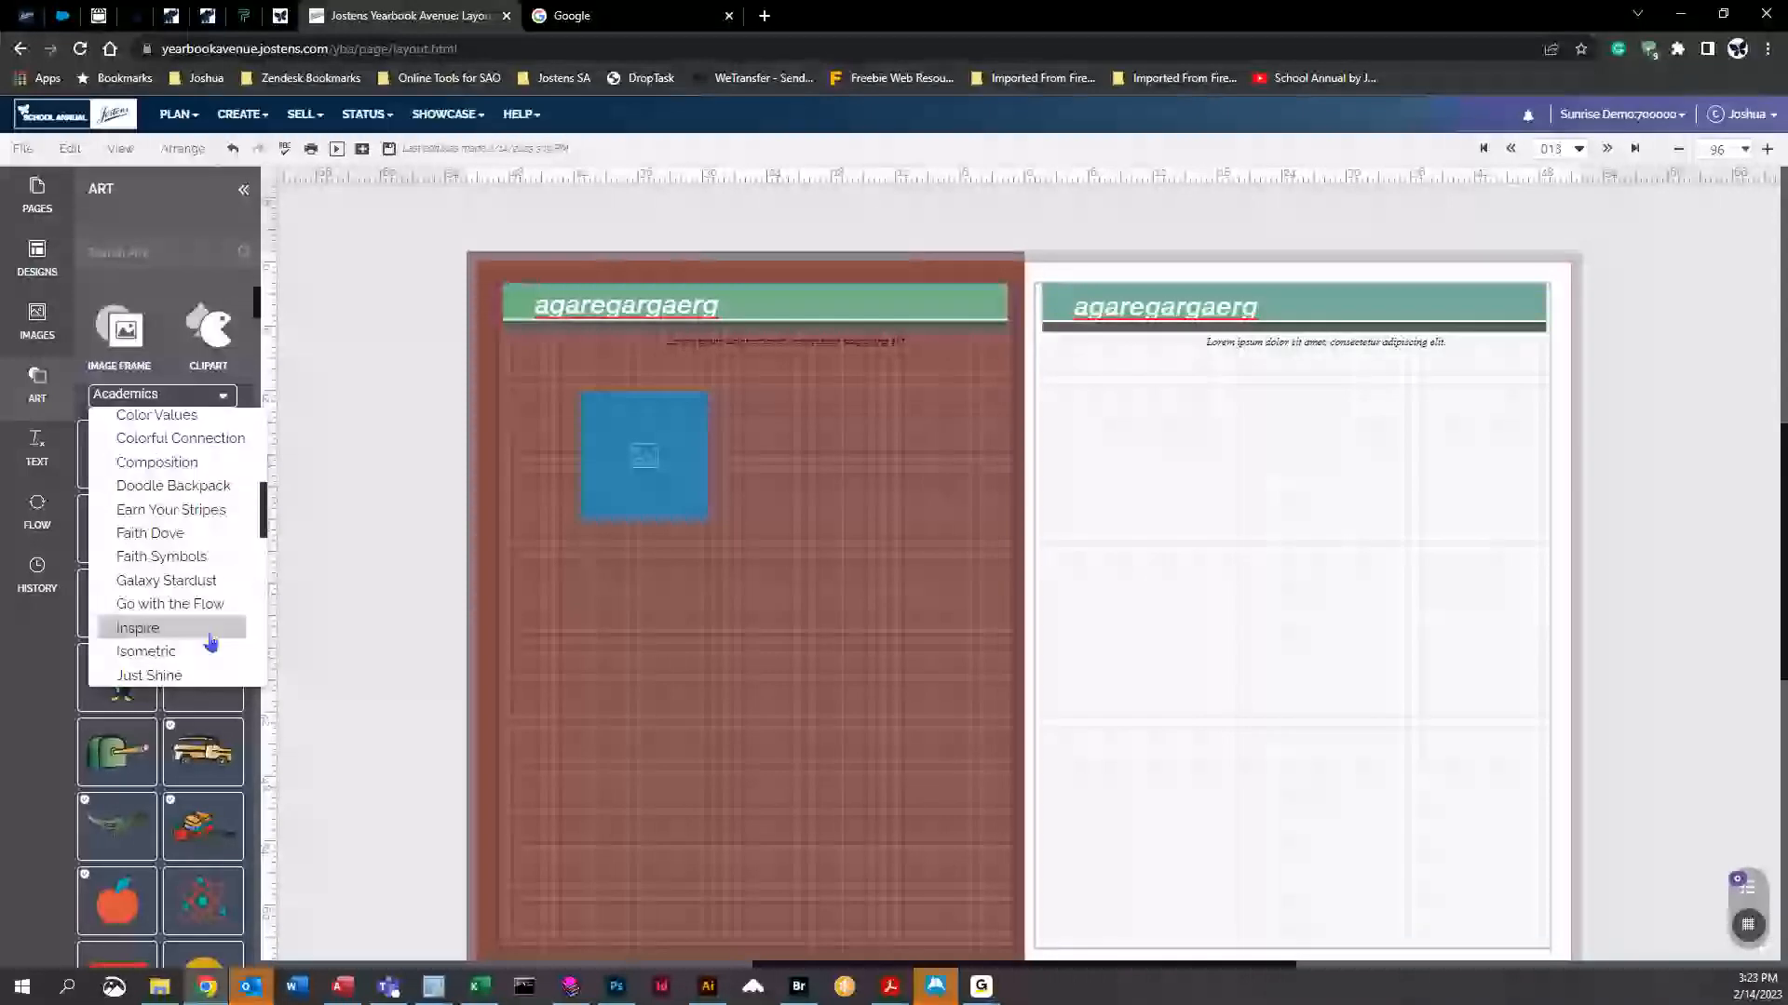
left_click(165, 603)
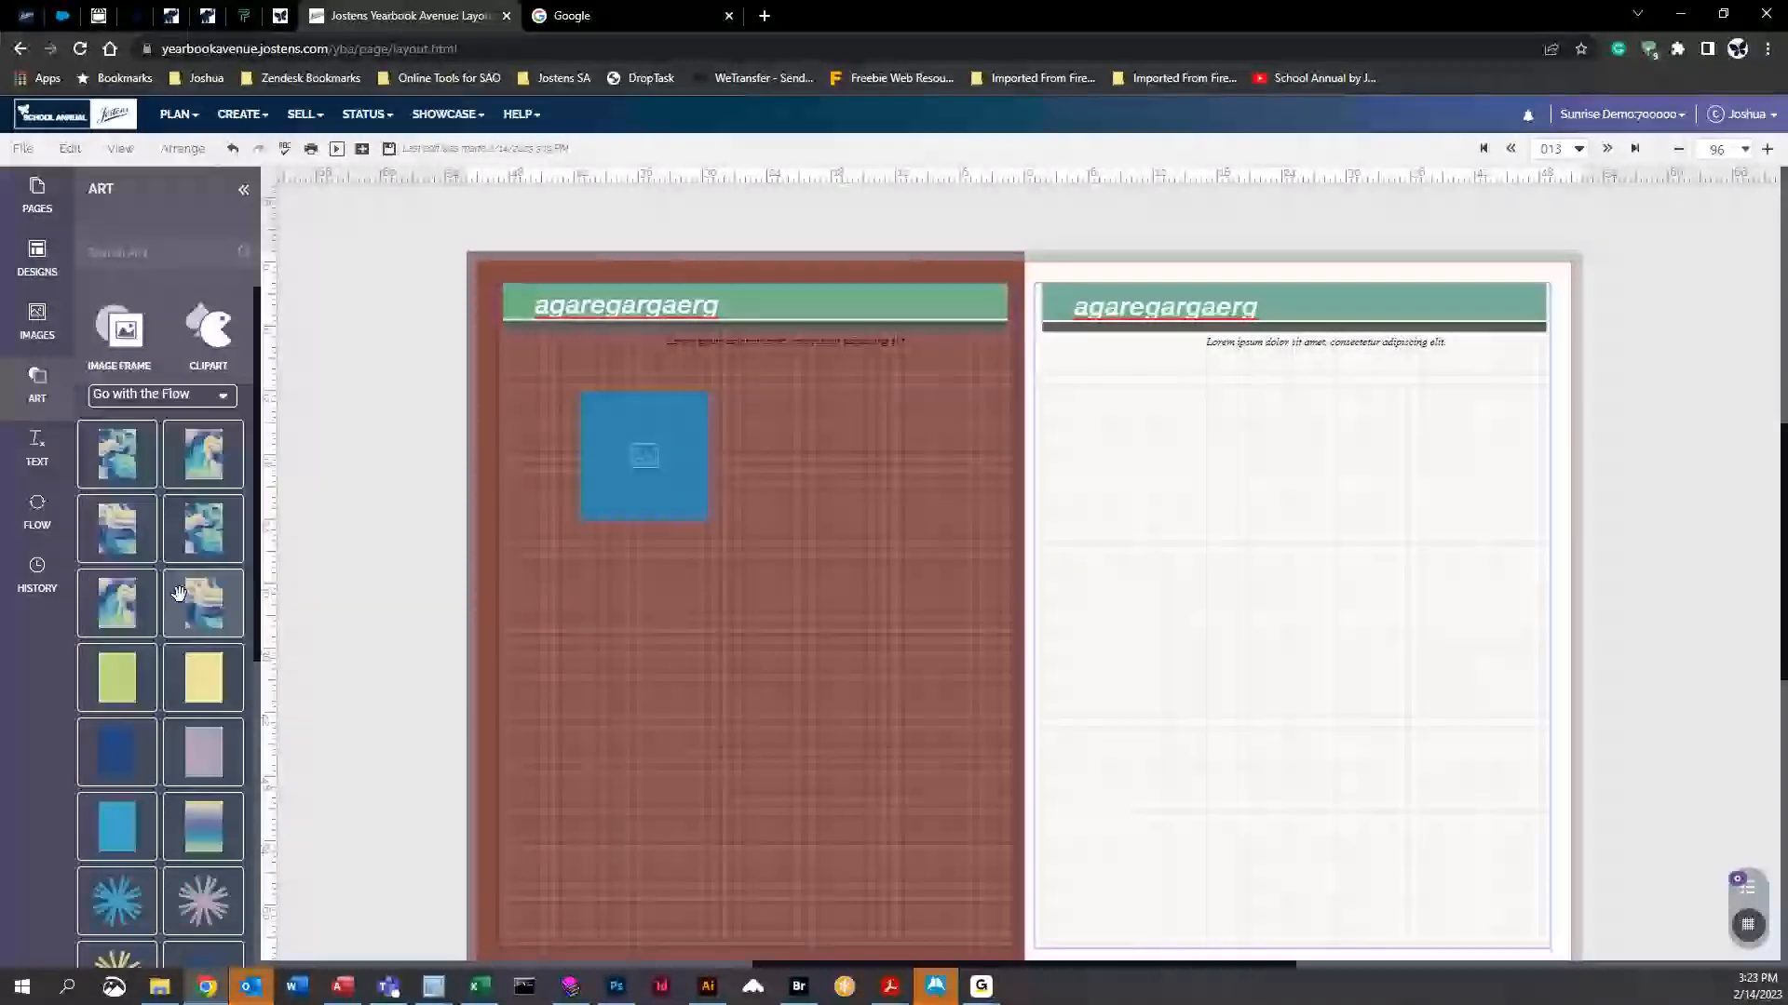
scroll(179, 593, "down", 3)
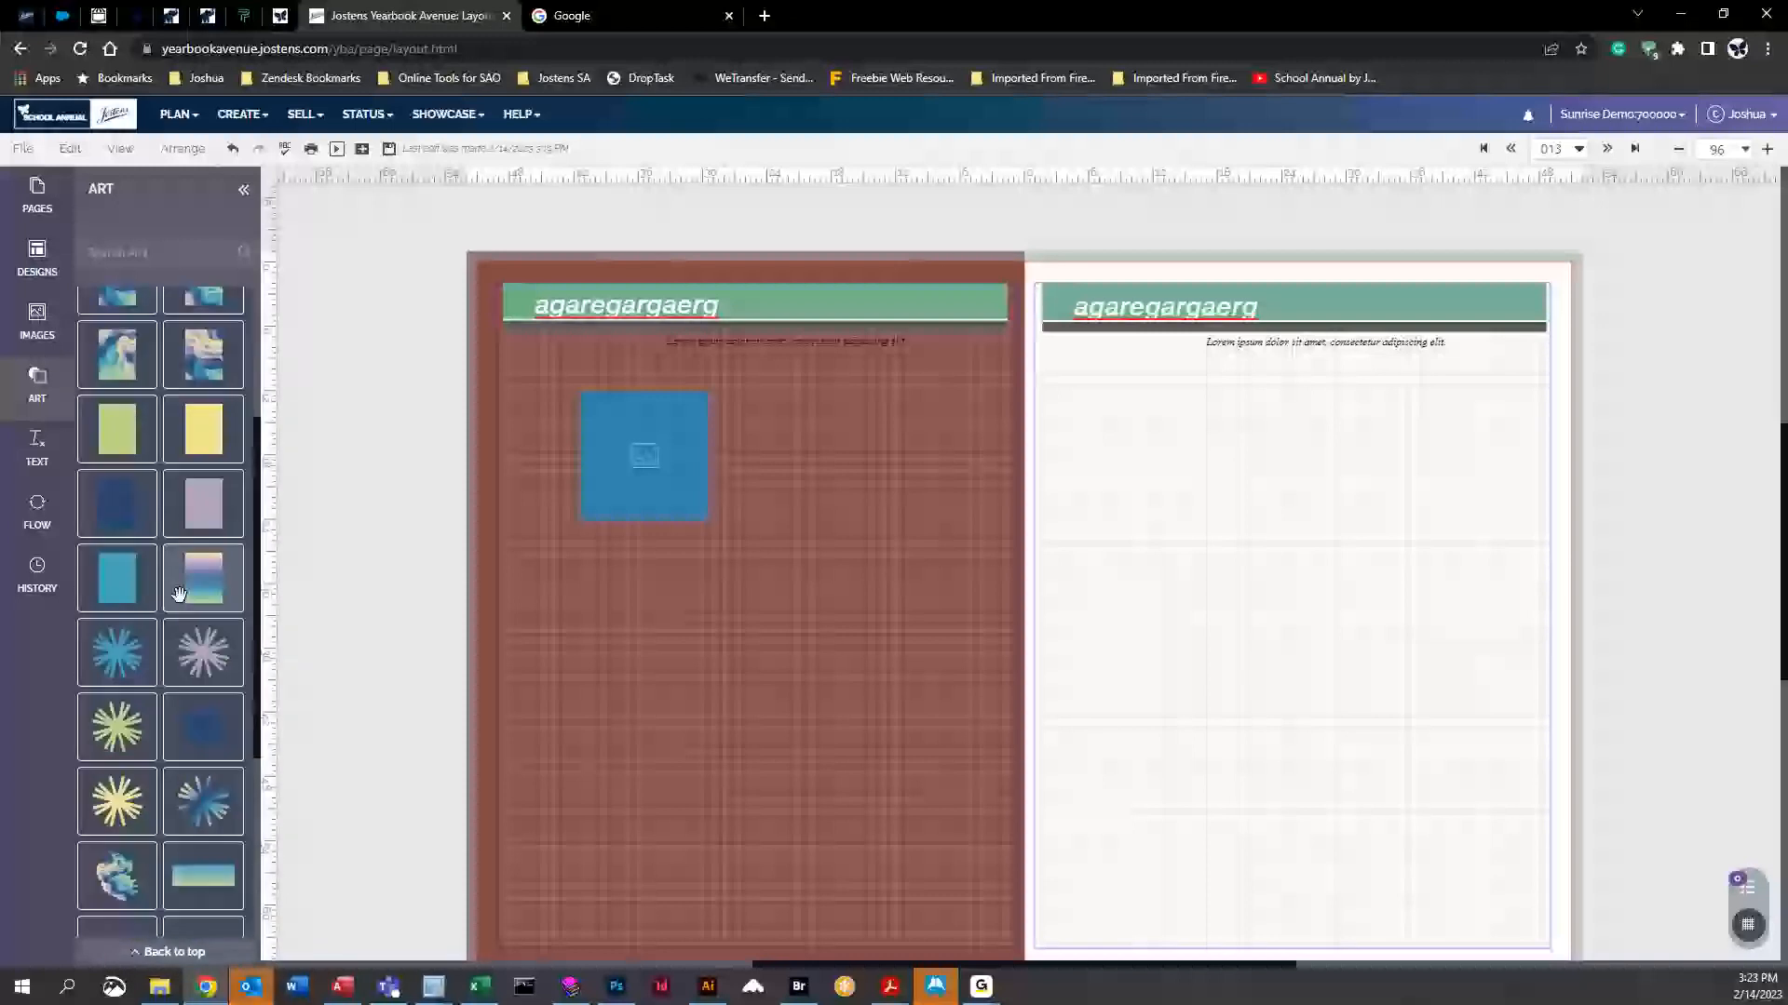
scroll(179, 593, "down", 4)
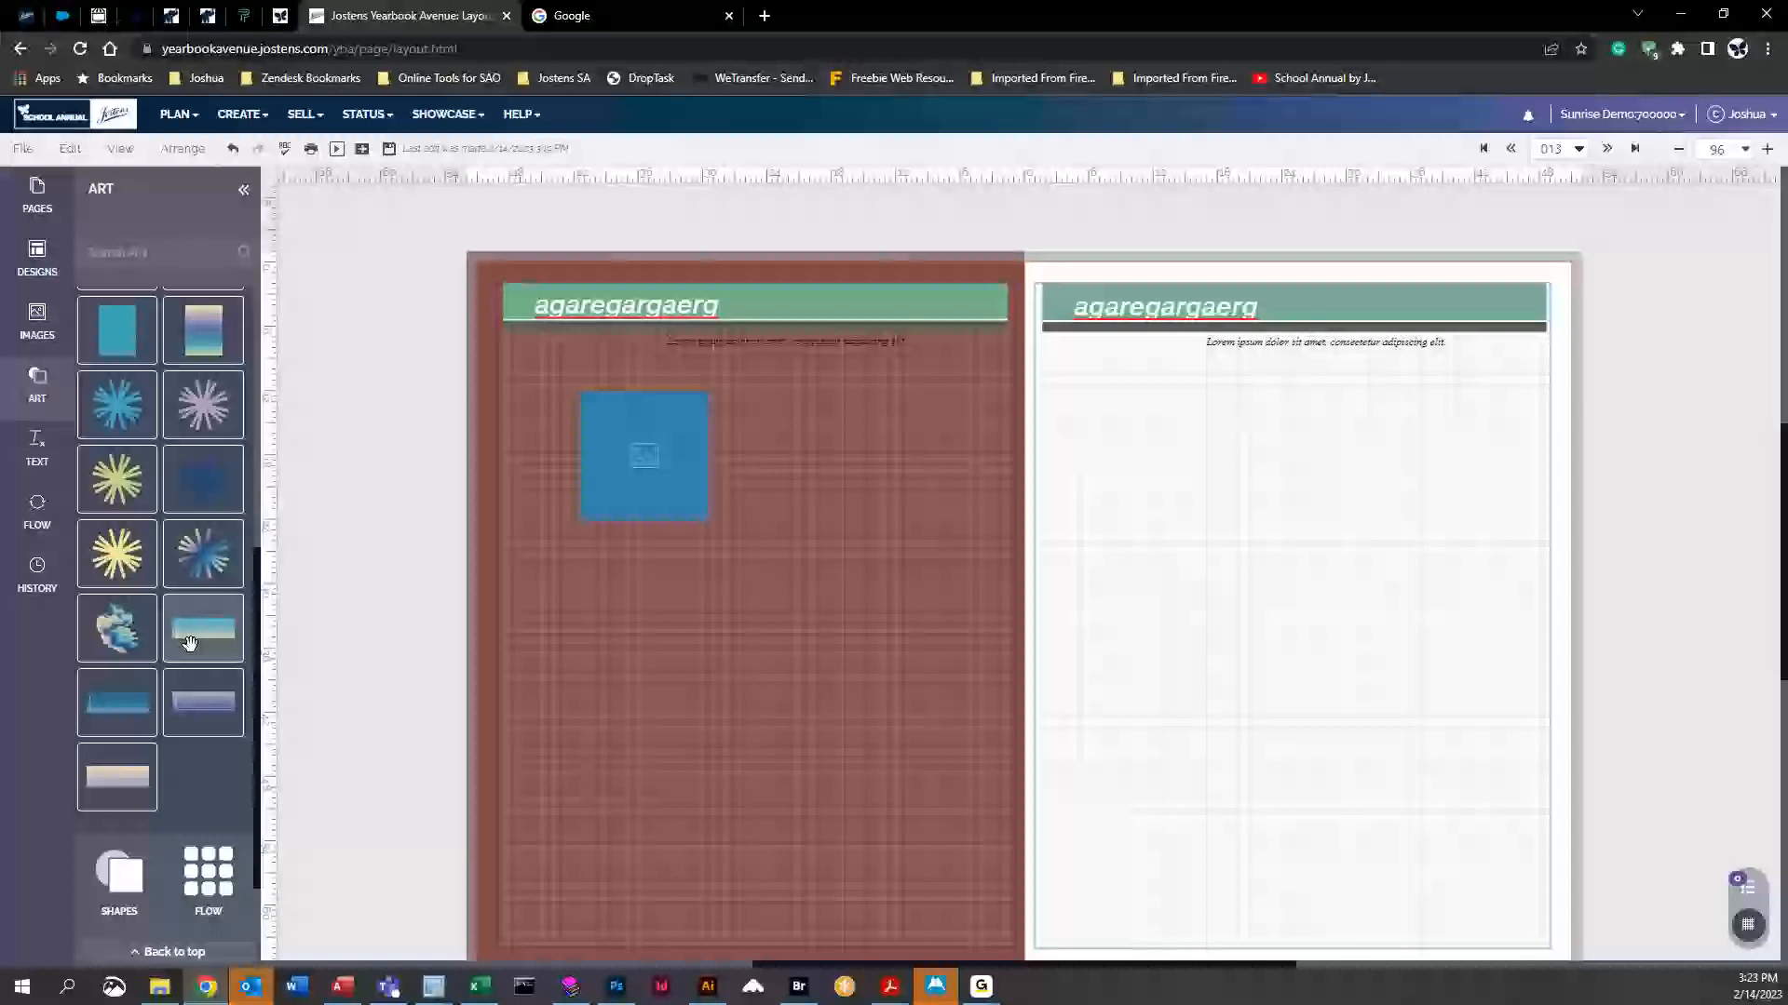
scroll(189, 643, "up", 7)
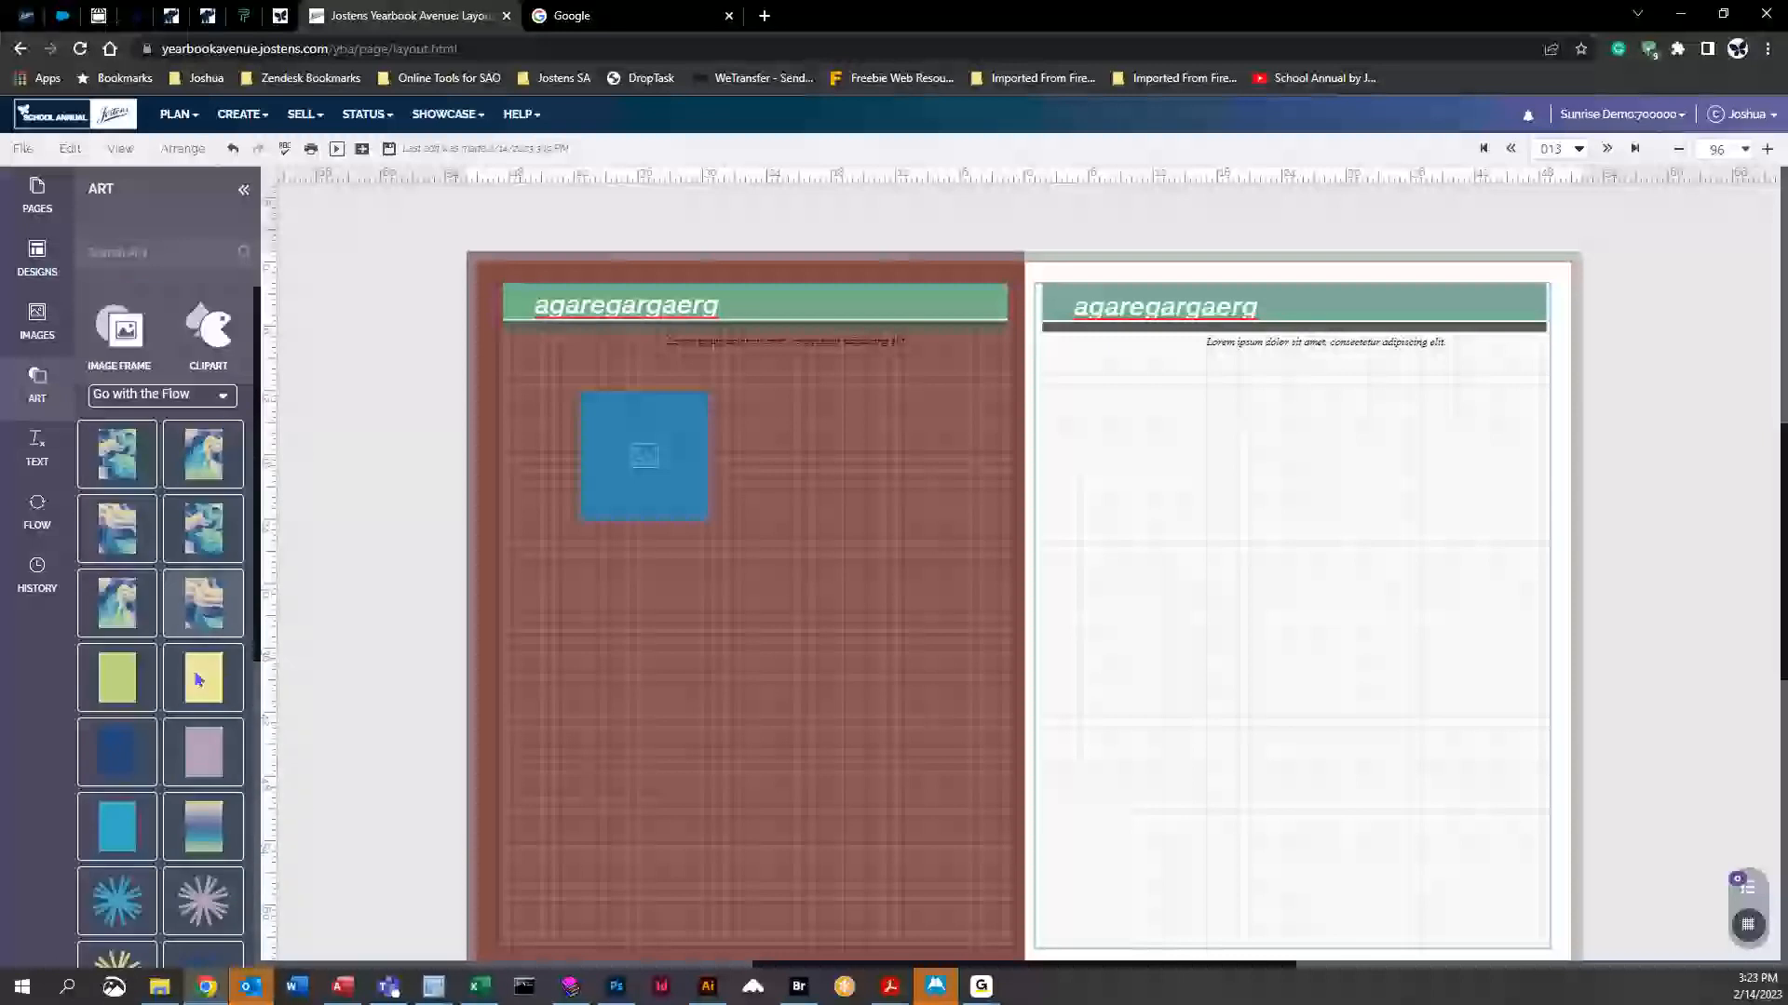
Browse the clipart by theme and look through the Chalked artwork
left_click(224, 397)
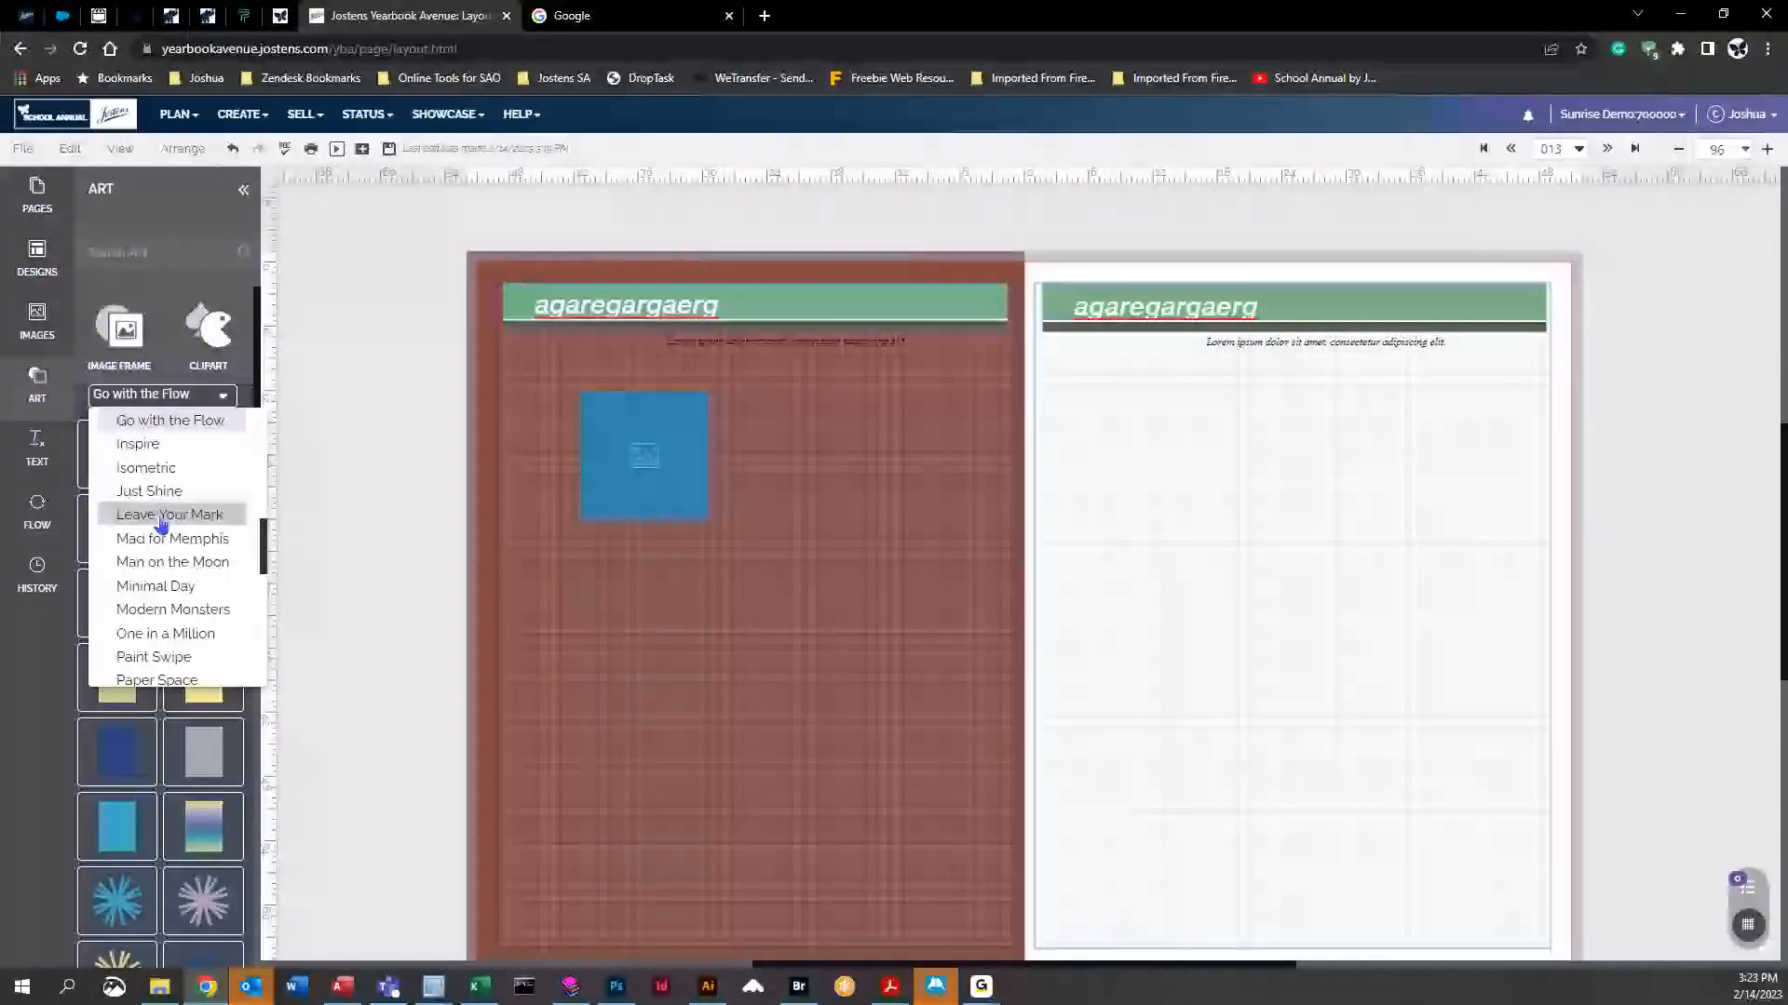
scroll(168, 531, "up", 8)
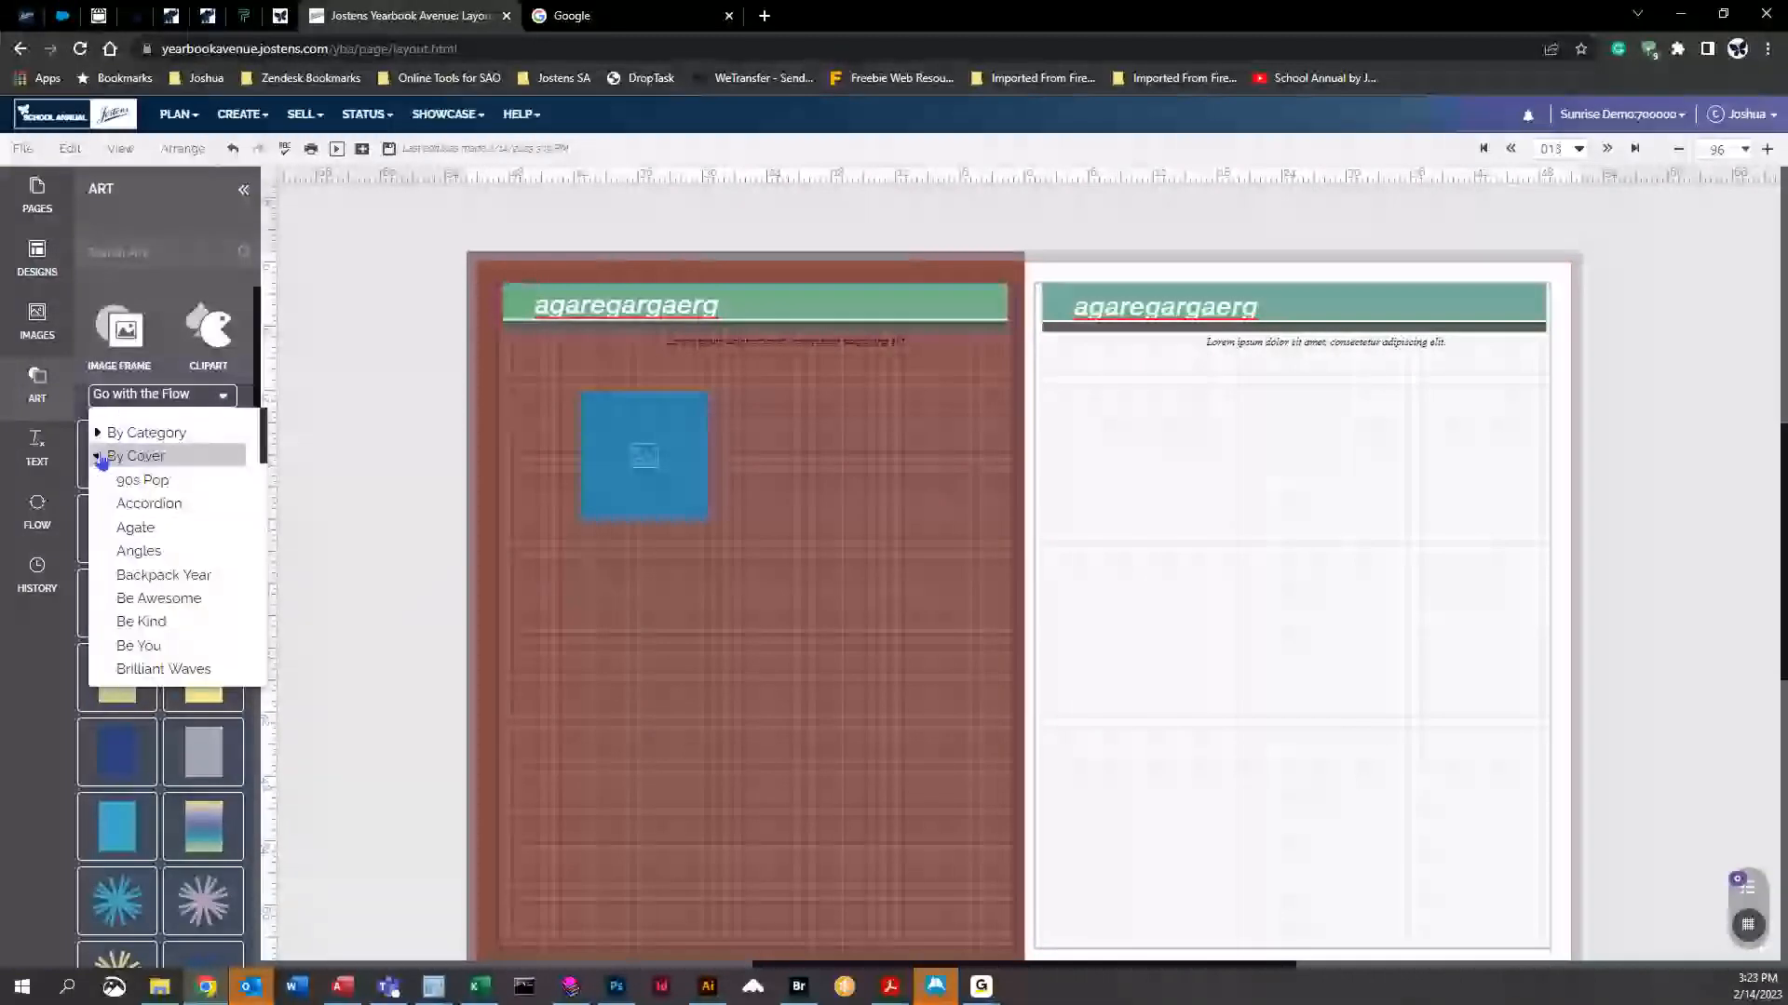
left_click(99, 457)
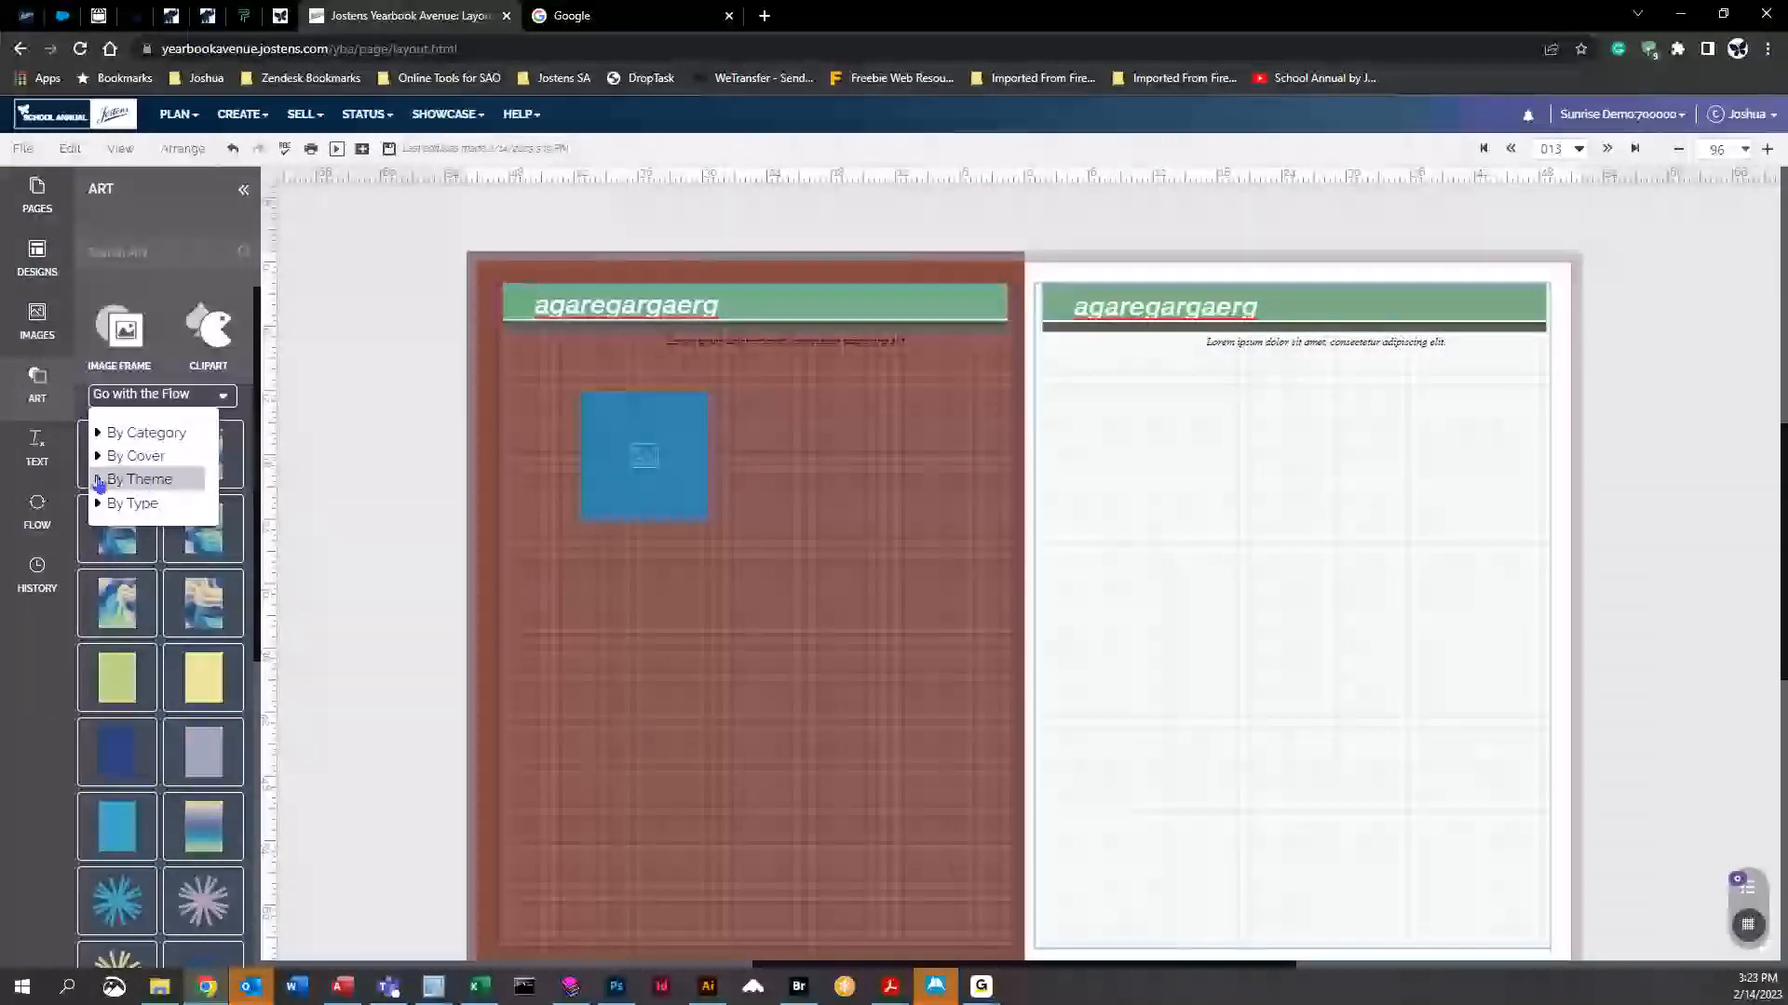
left_click(98, 481)
scroll(191, 634, "down", 2)
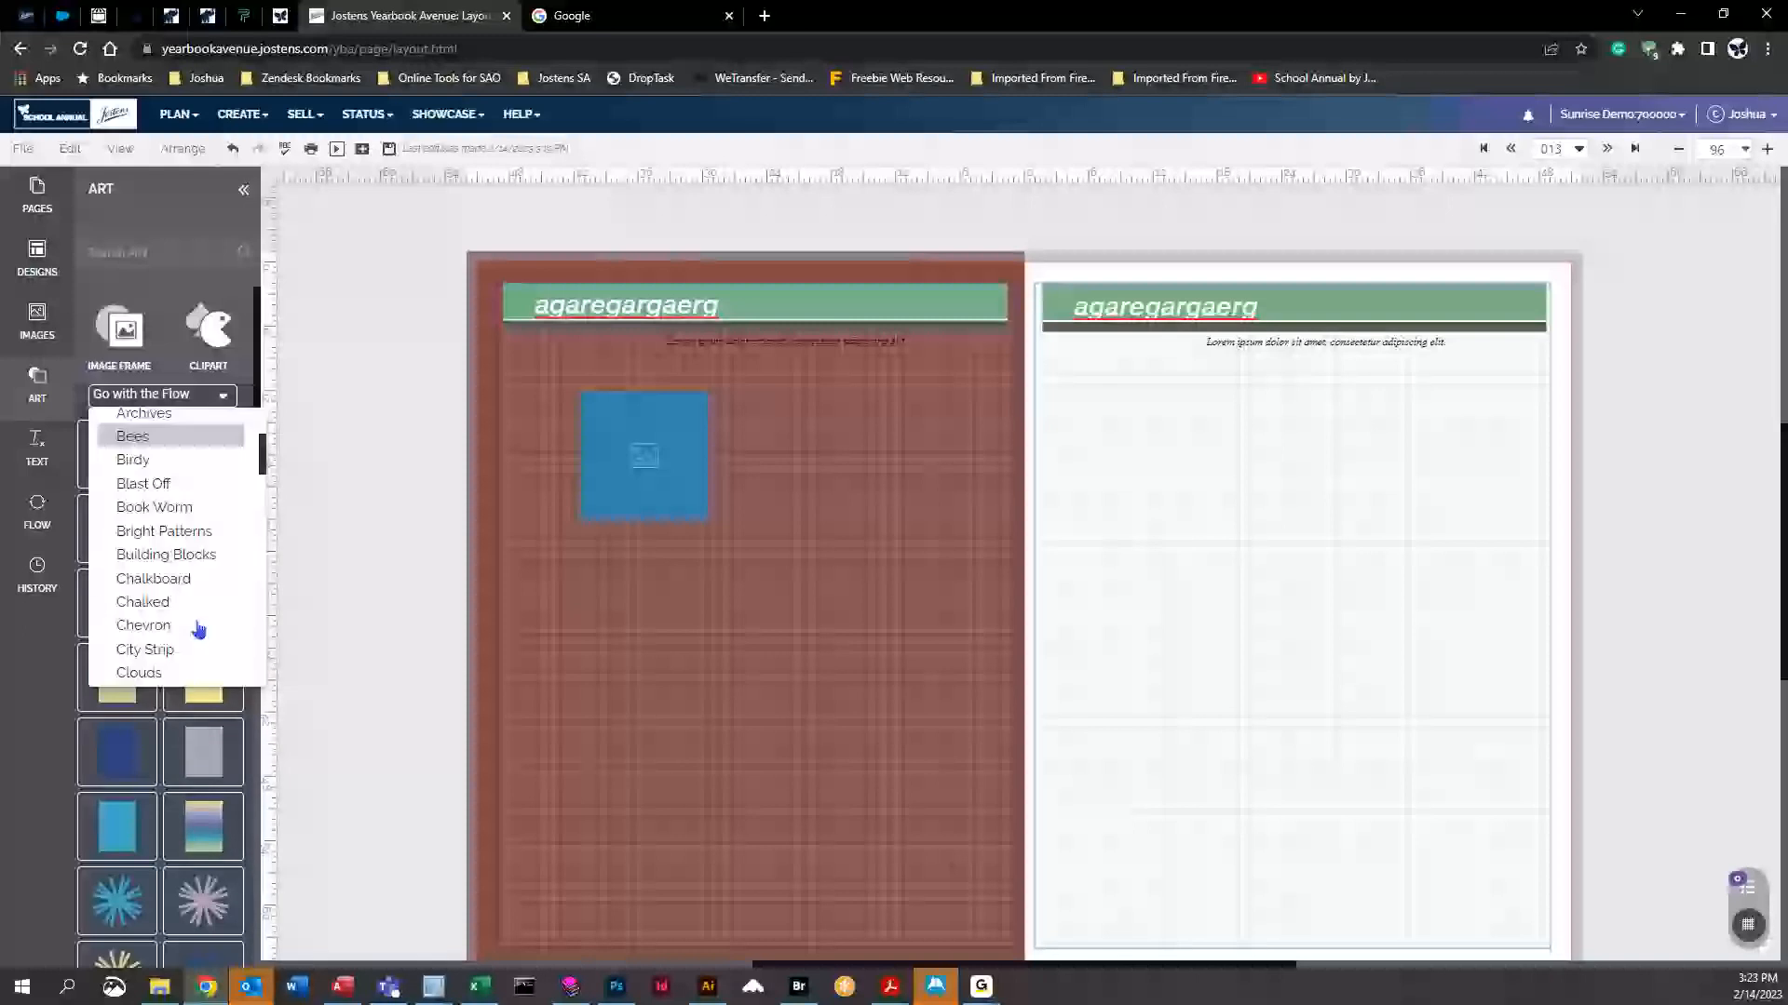
scroll(199, 631, "down", 2)
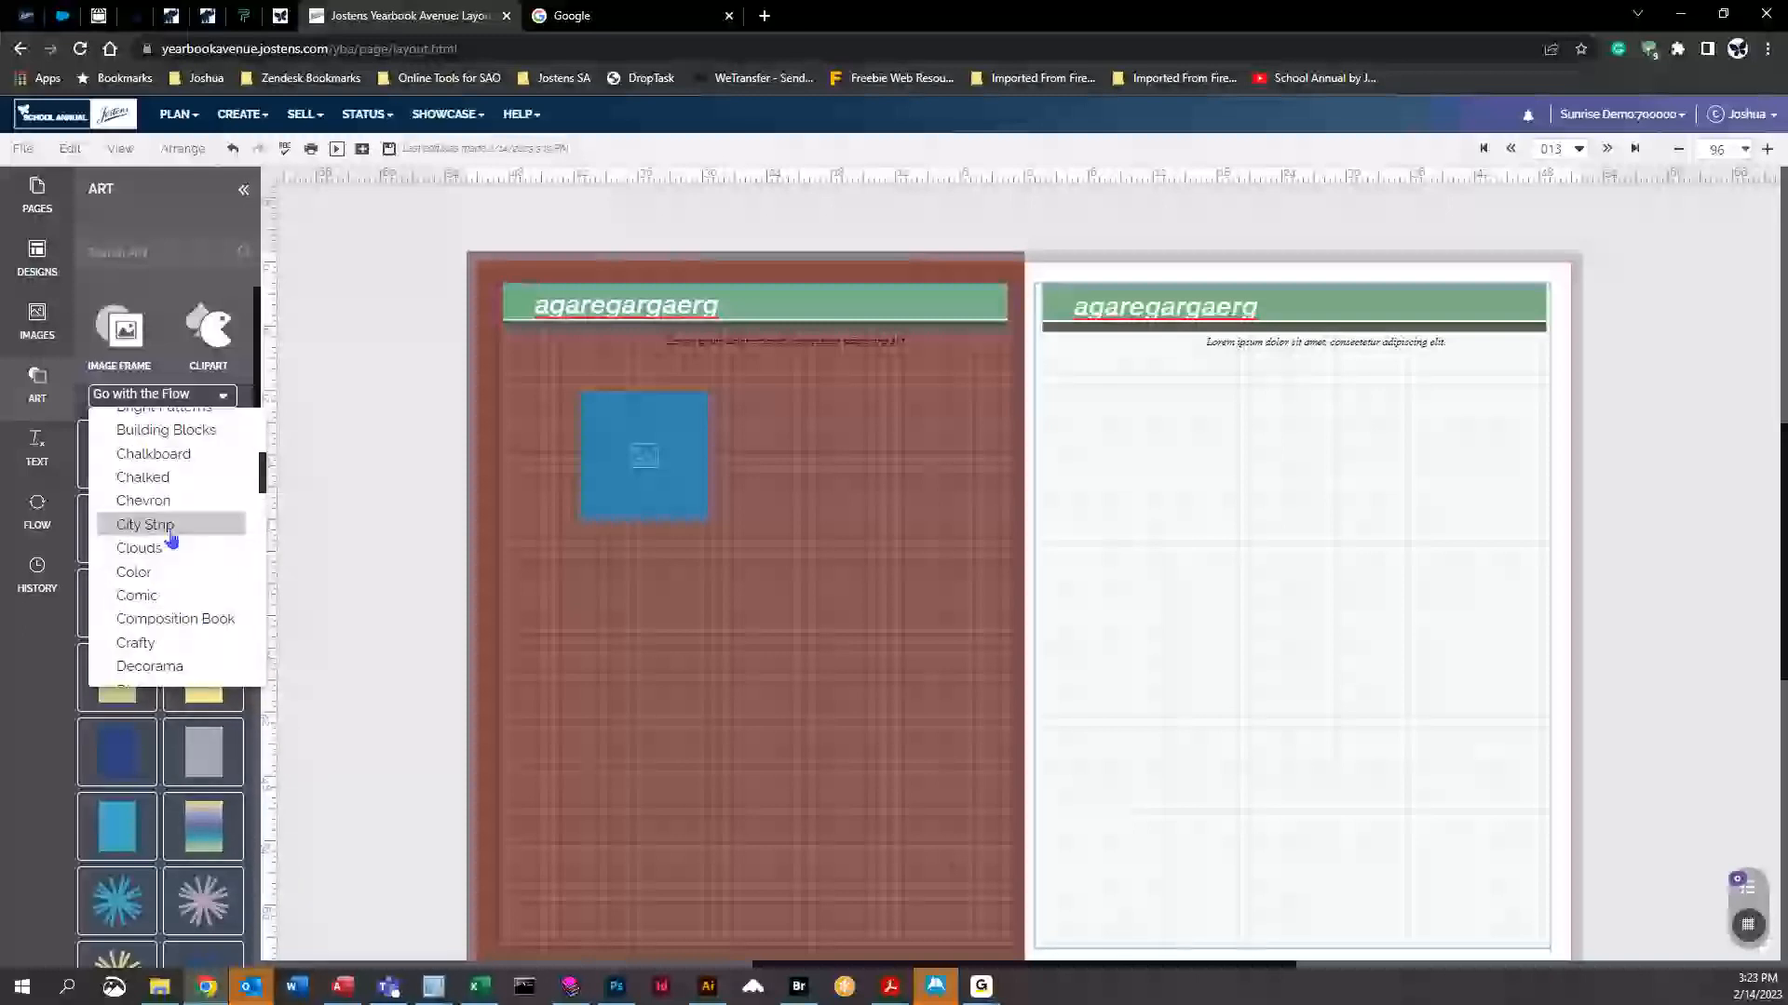
left_click(172, 479)
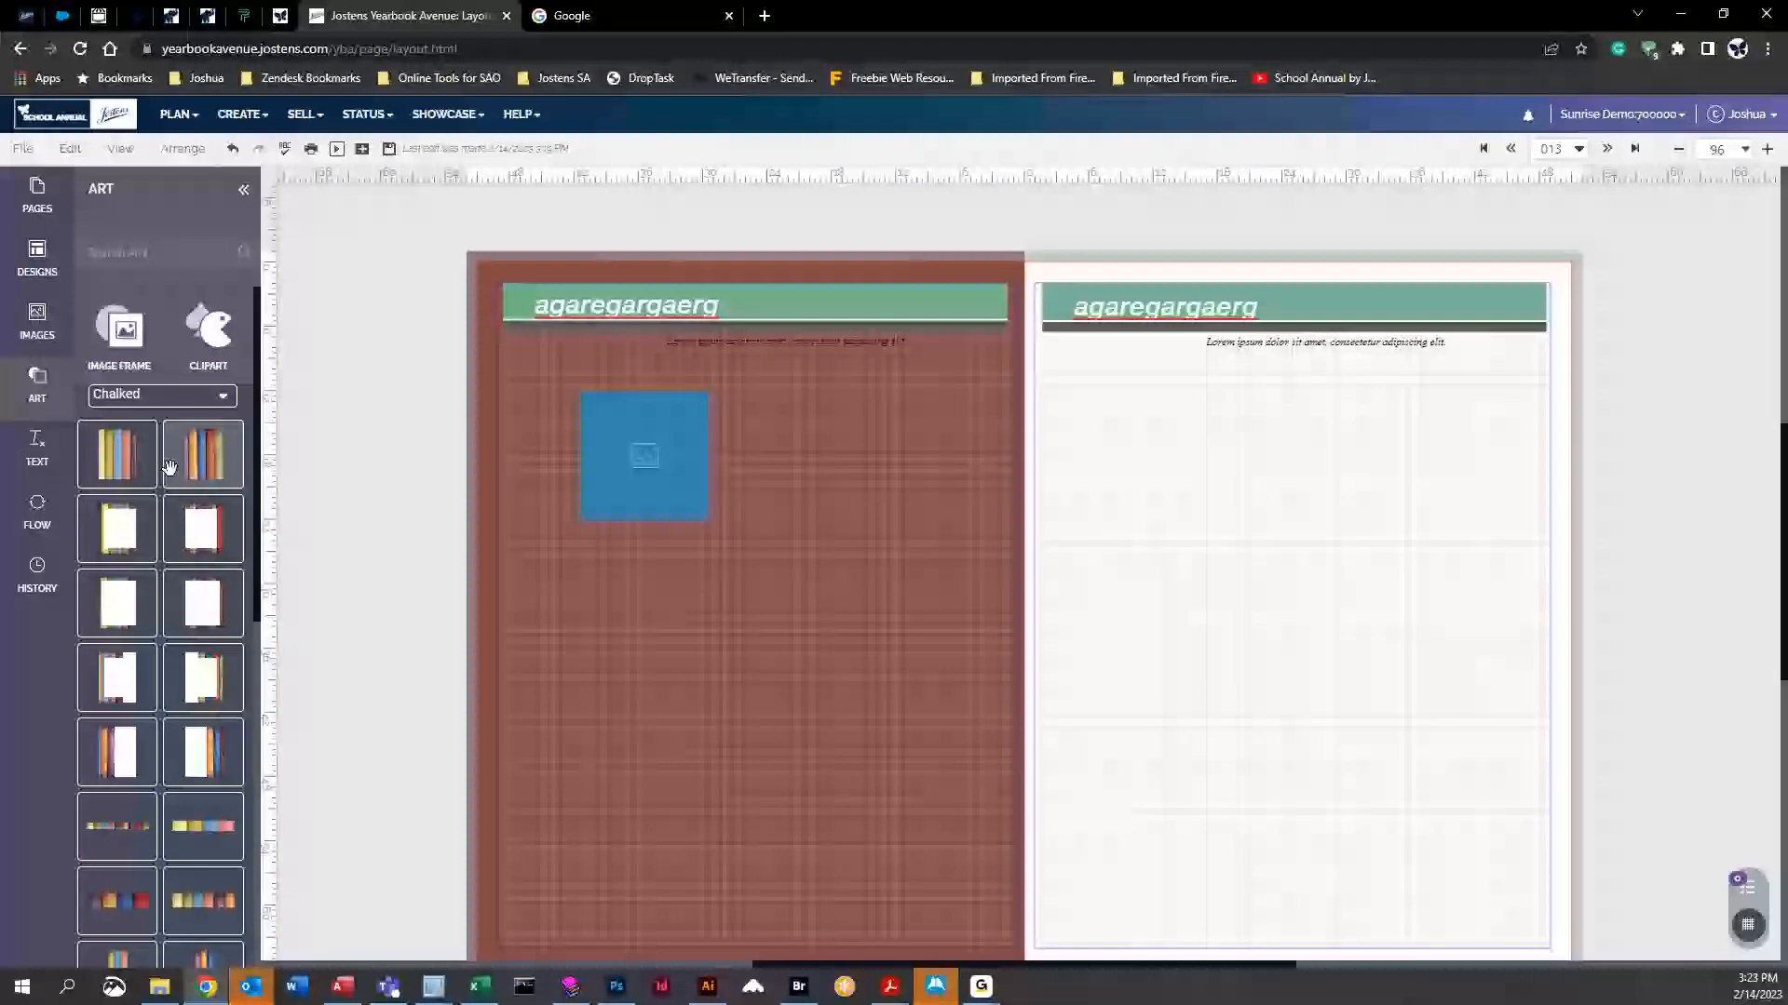
scroll(166, 838, "down", 5)
scroll(166, 838, "up", 5)
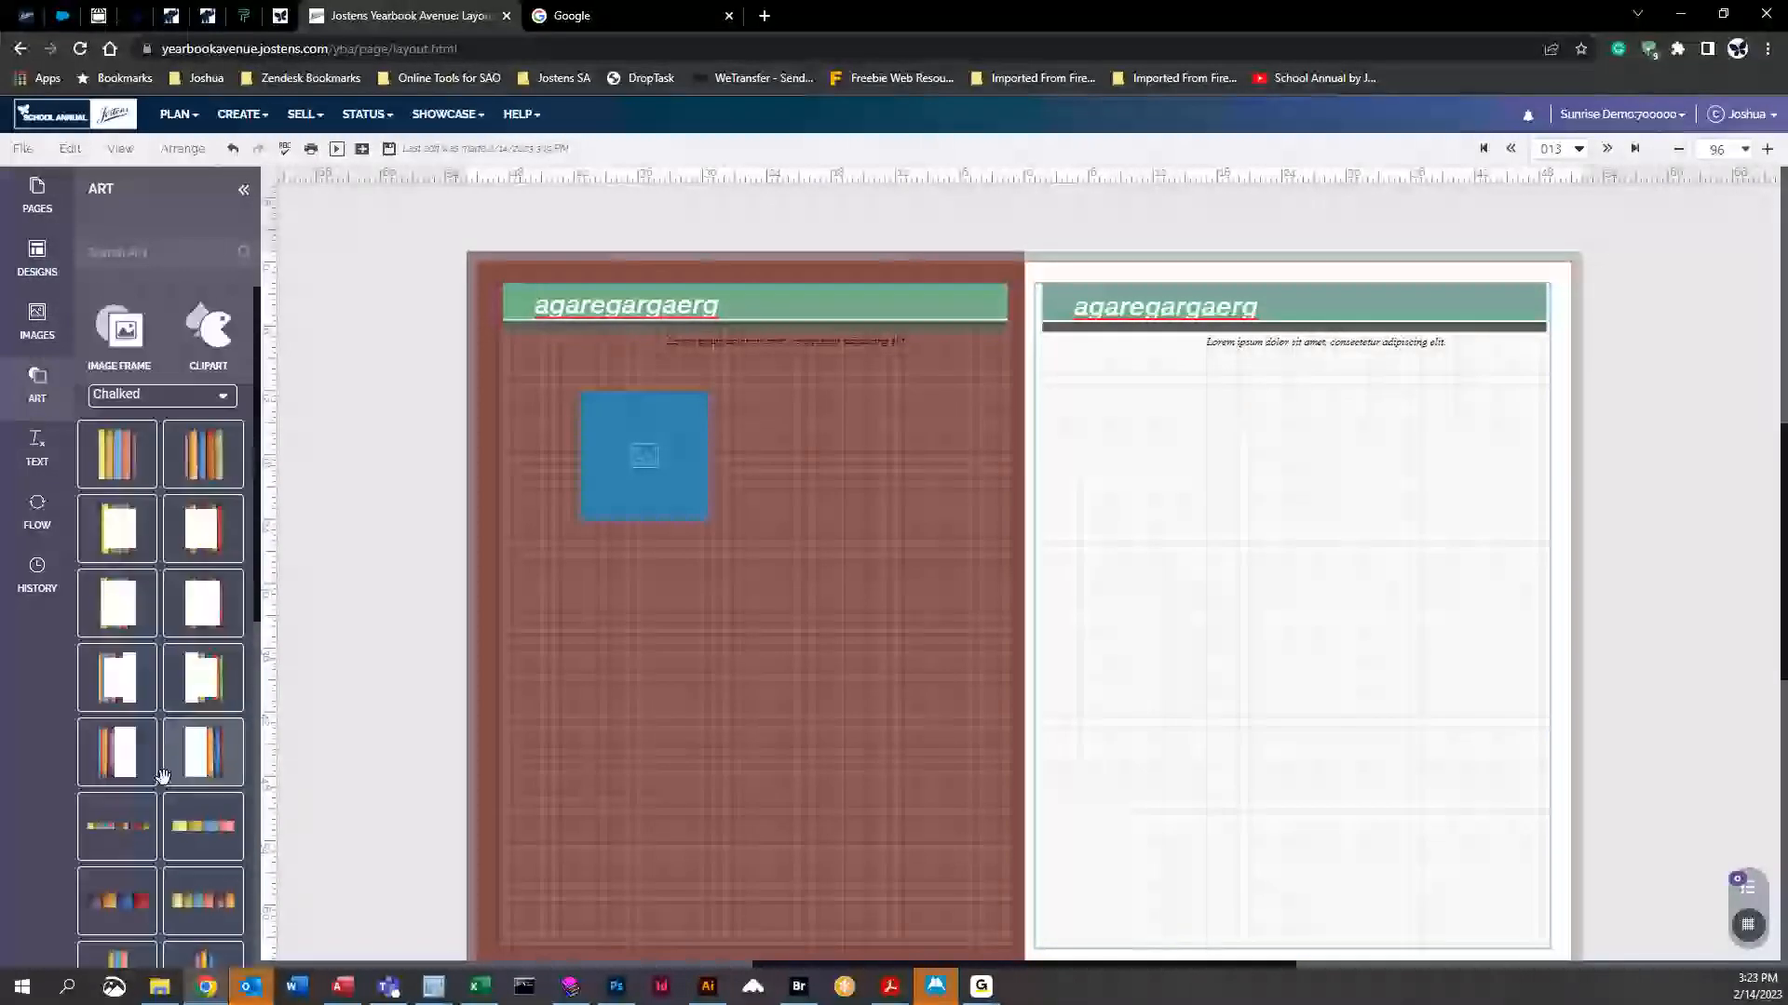
scroll(166, 650, "down", 10)
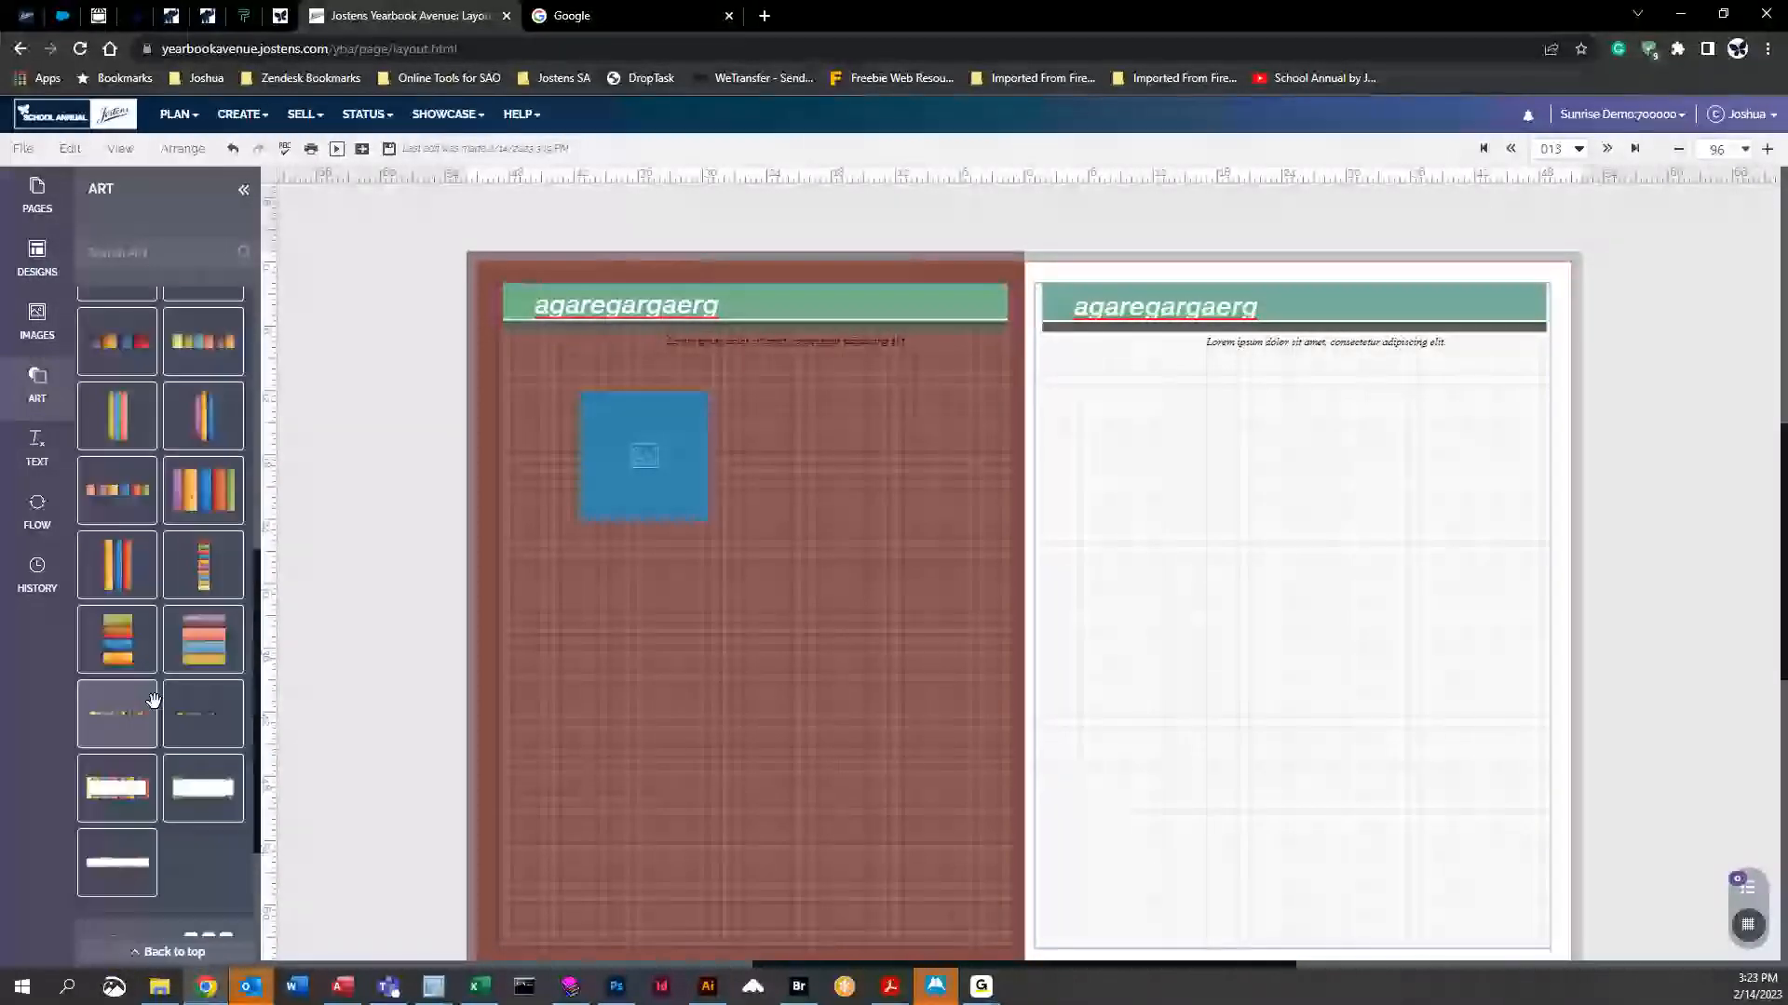
scroll(170, 717, "up", 9)
scroll(168, 697, "up", 1)
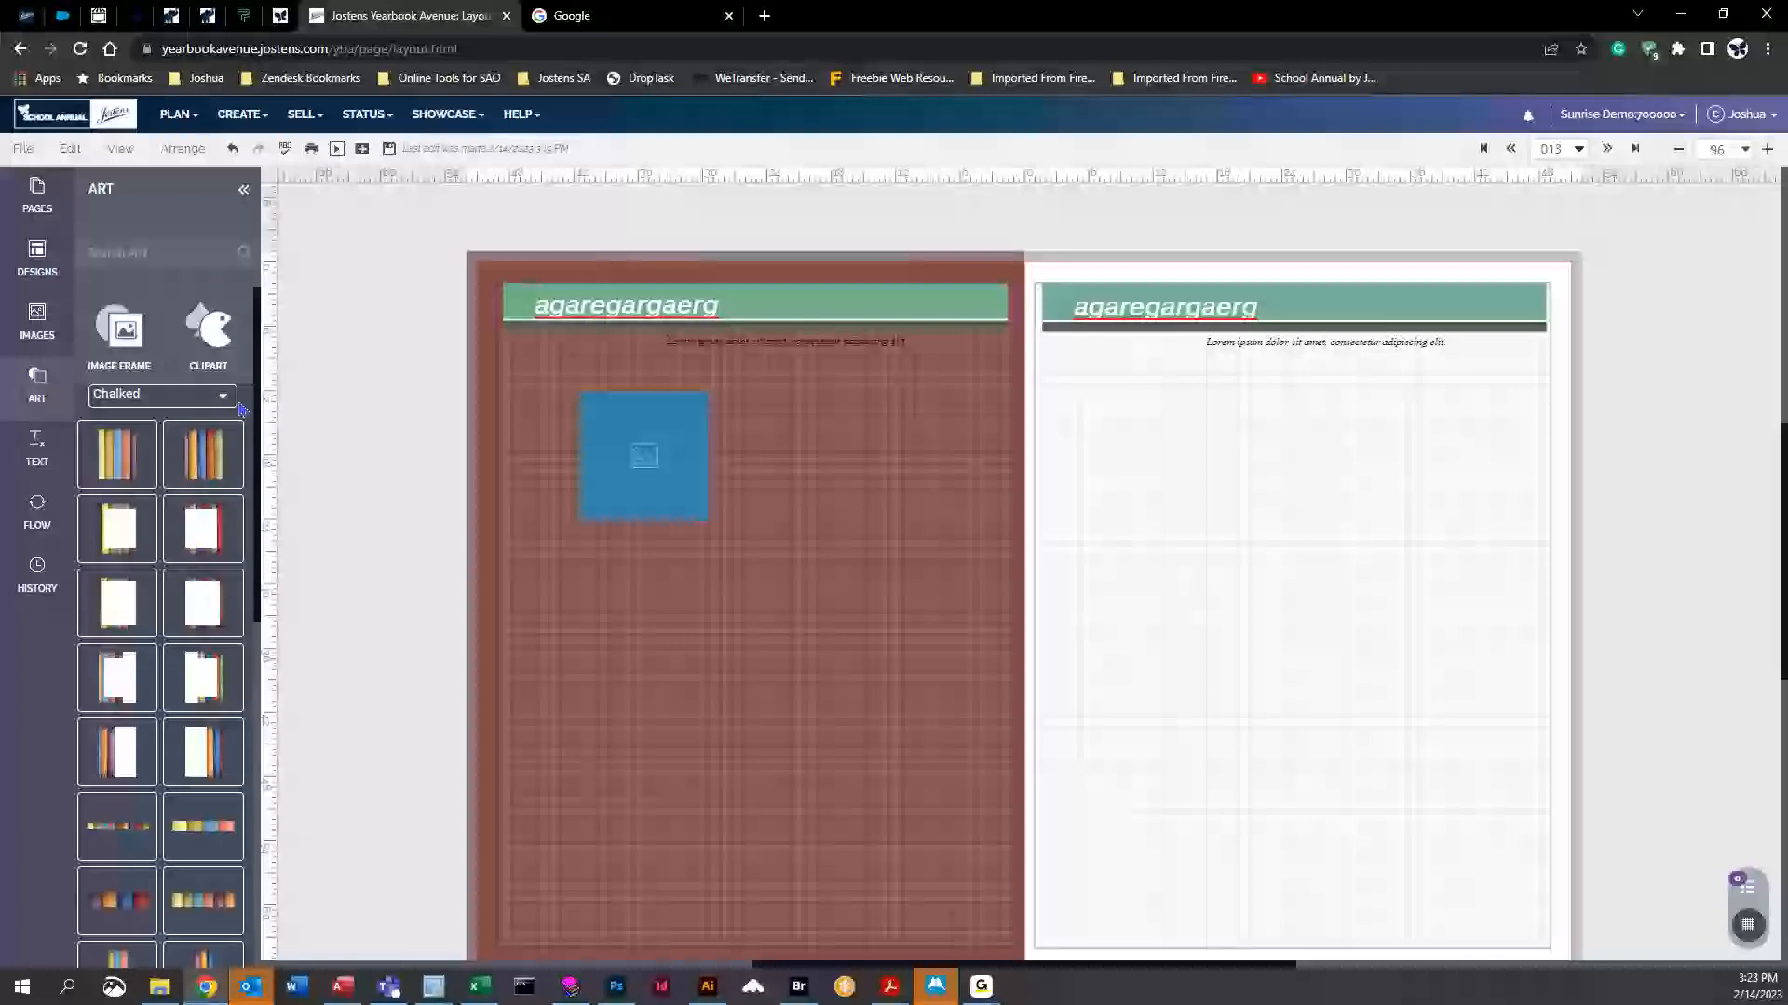
Switch the clipart back to browsing by cover and look through the Agate artwork
left_click(163, 393)
scroll(165, 503, "up", 5)
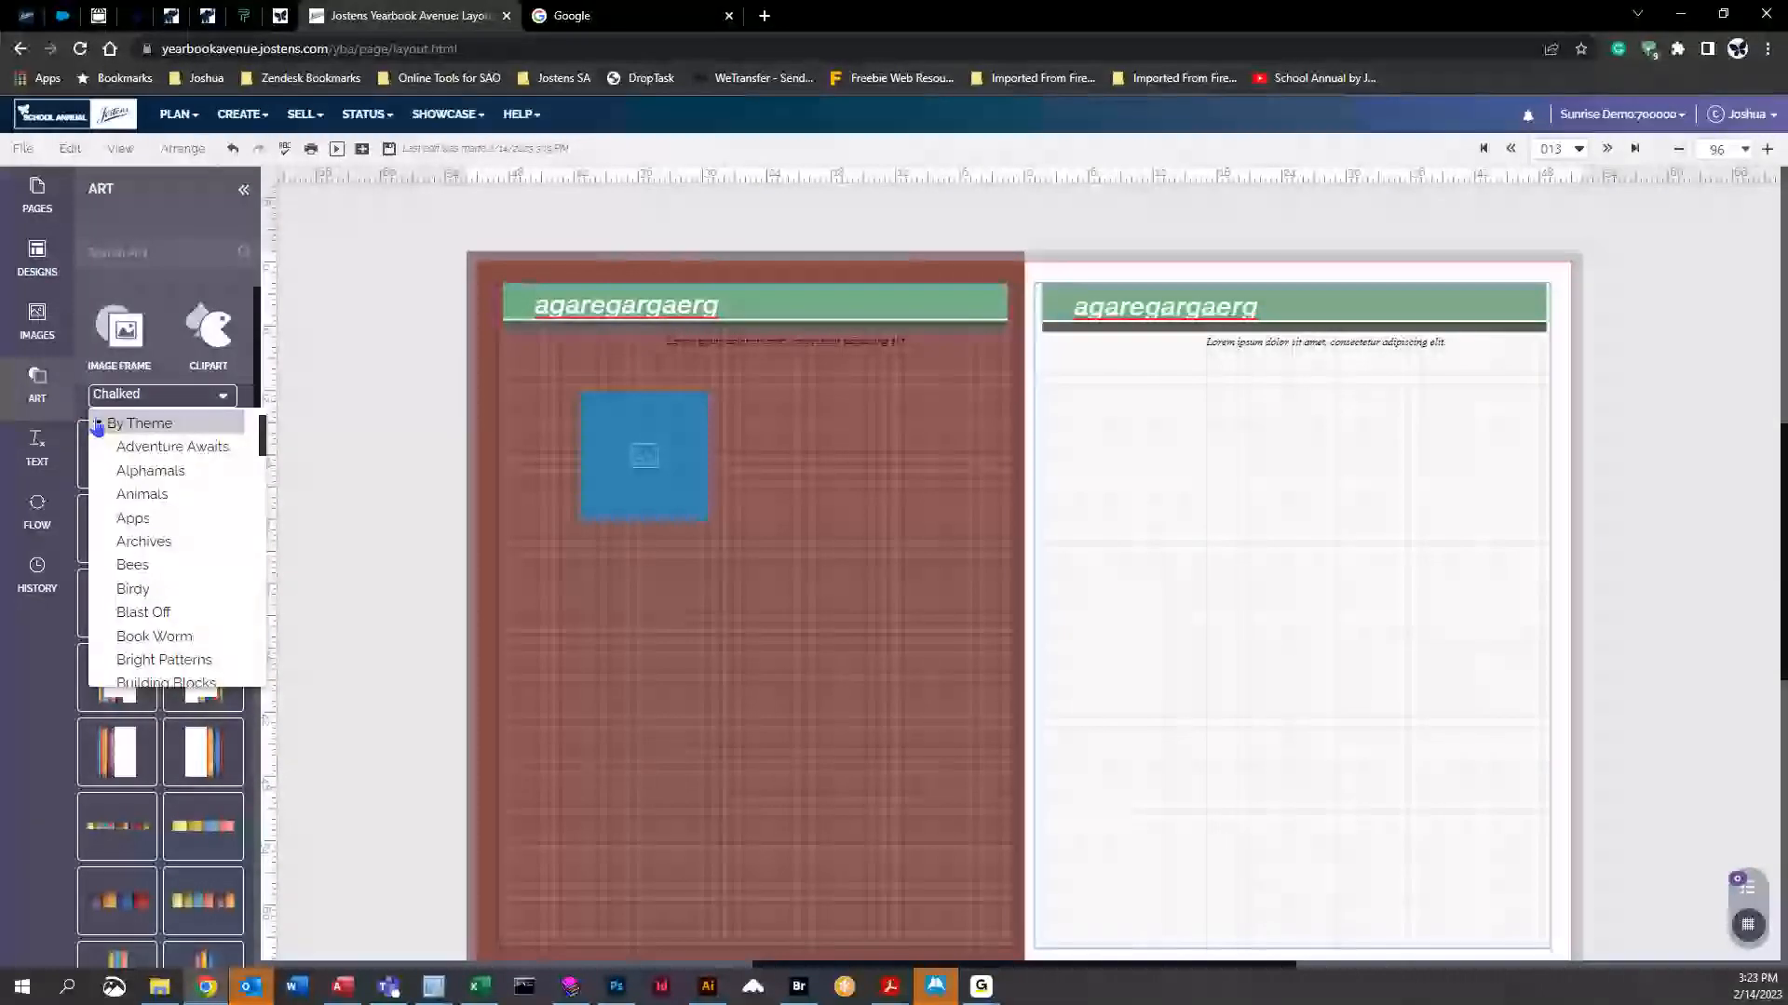
left_click(139, 416)
left_click(86, 450)
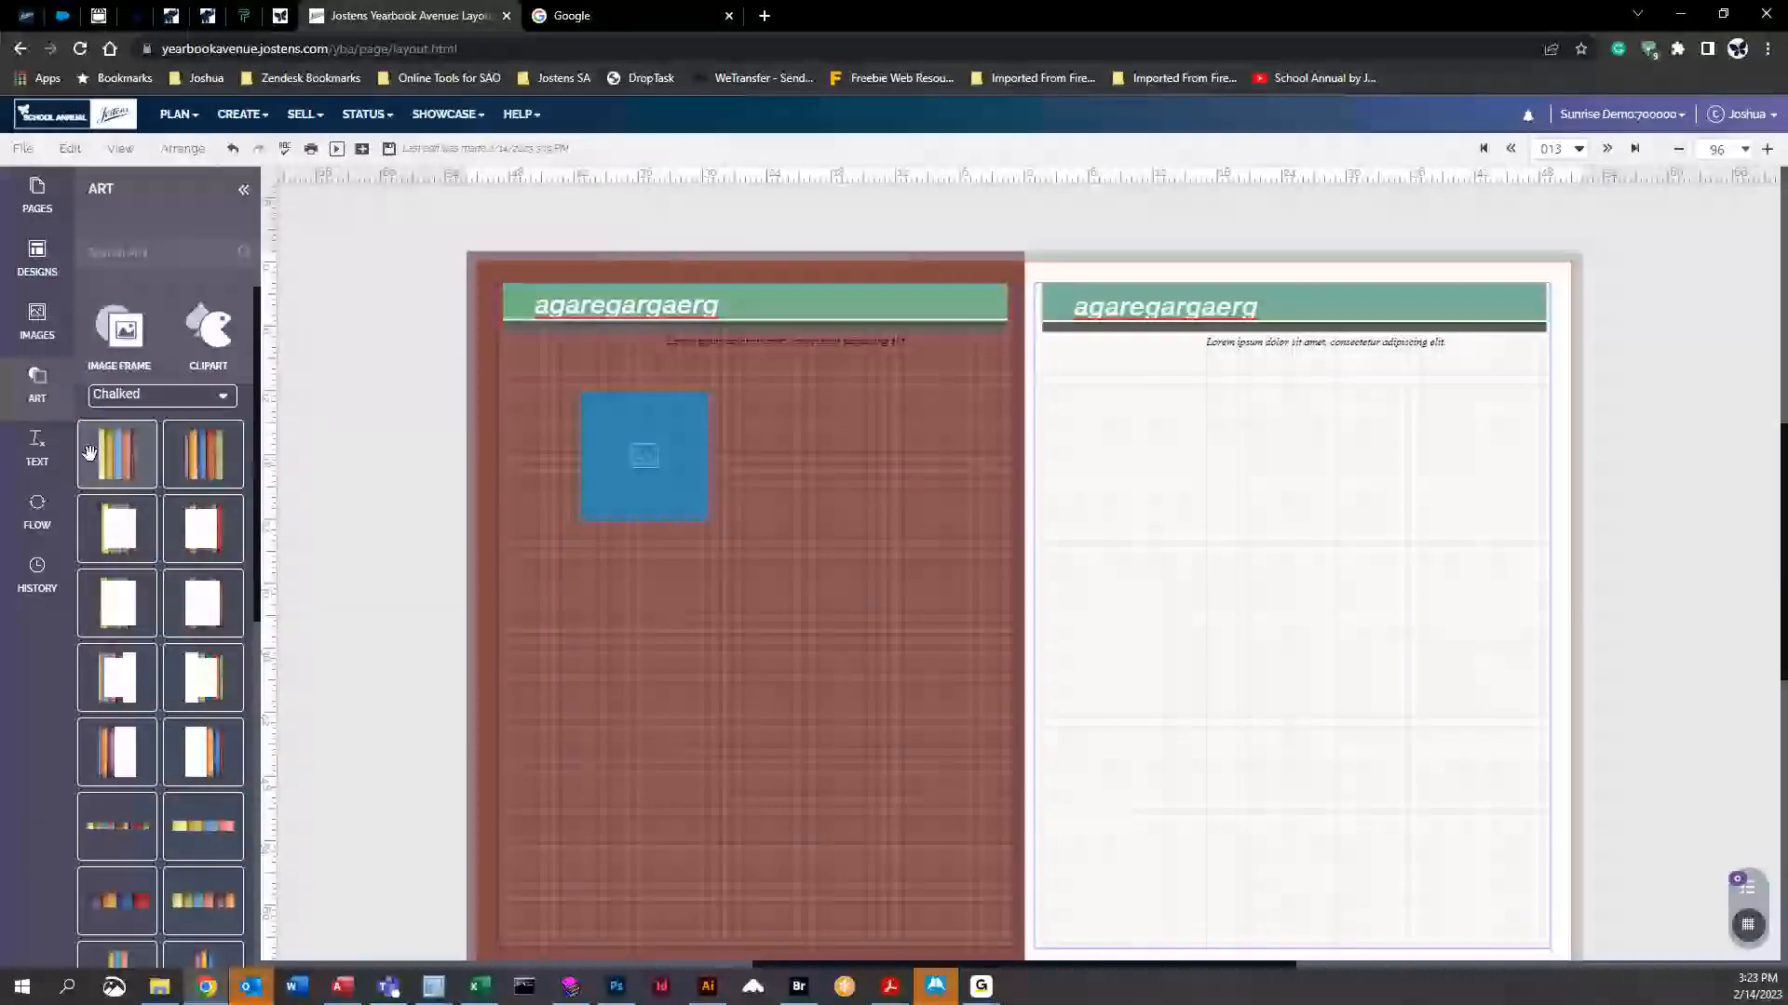
left_click(116, 400)
left_click(100, 456)
left_click(125, 519)
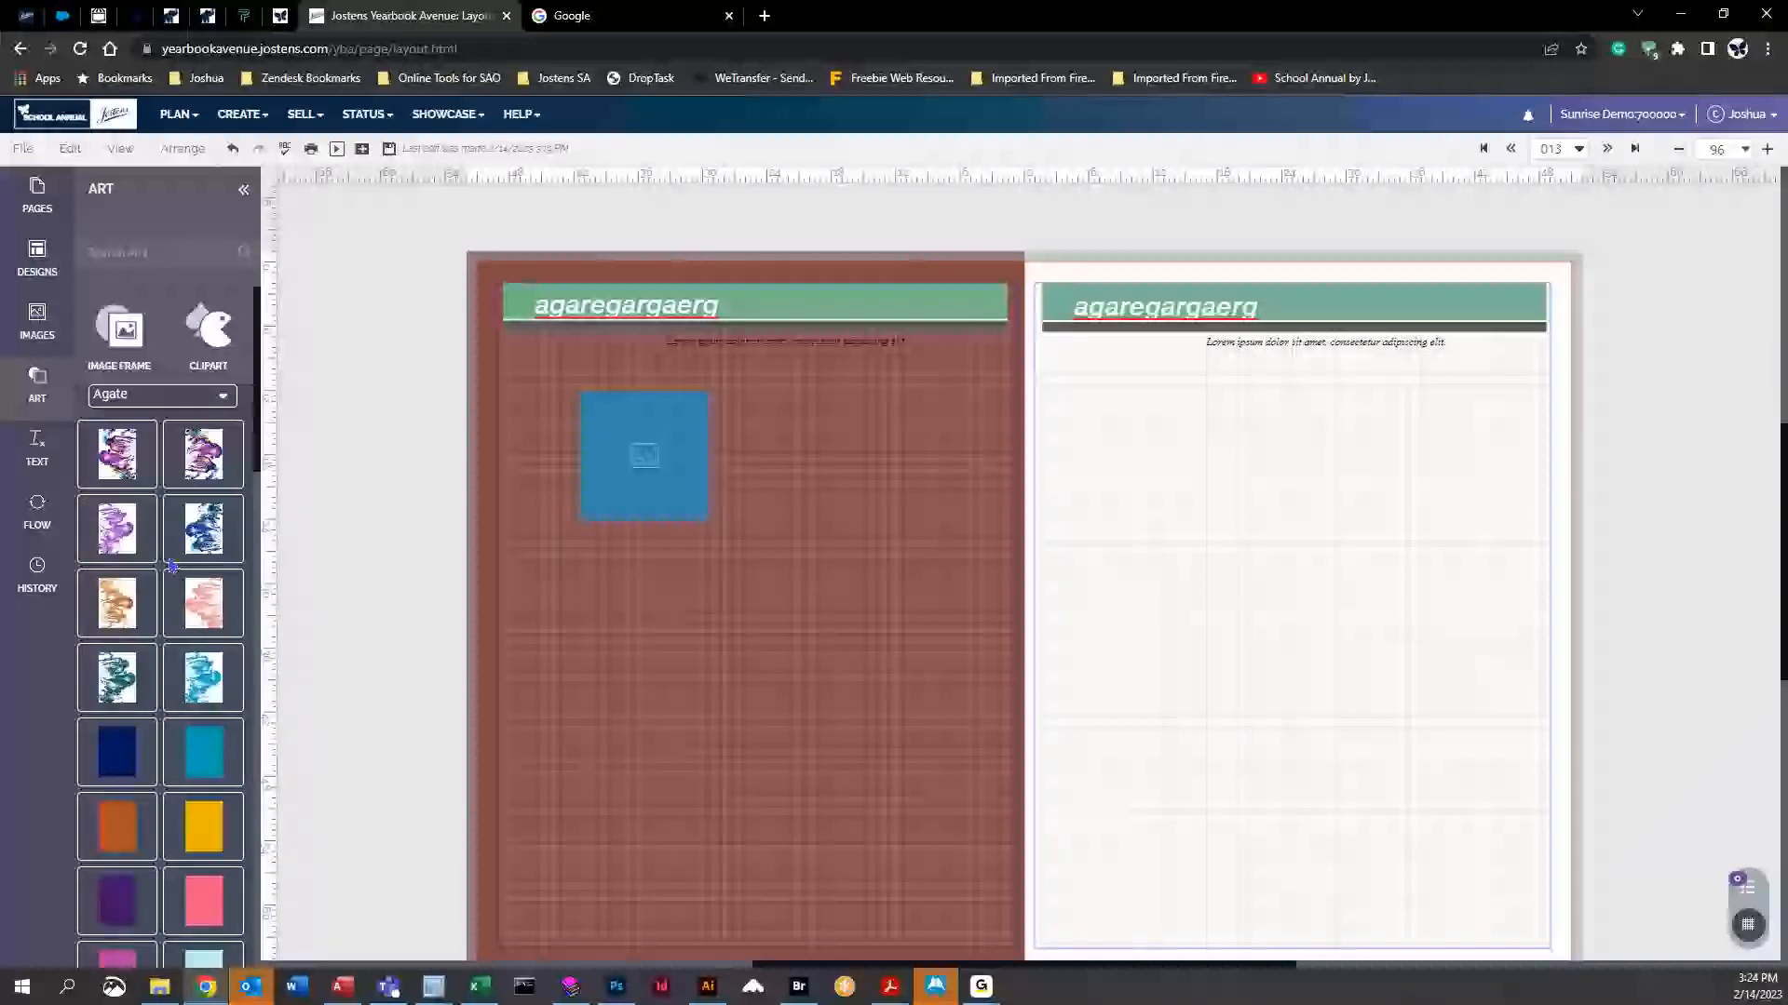
scroll(196, 540, "down", 3)
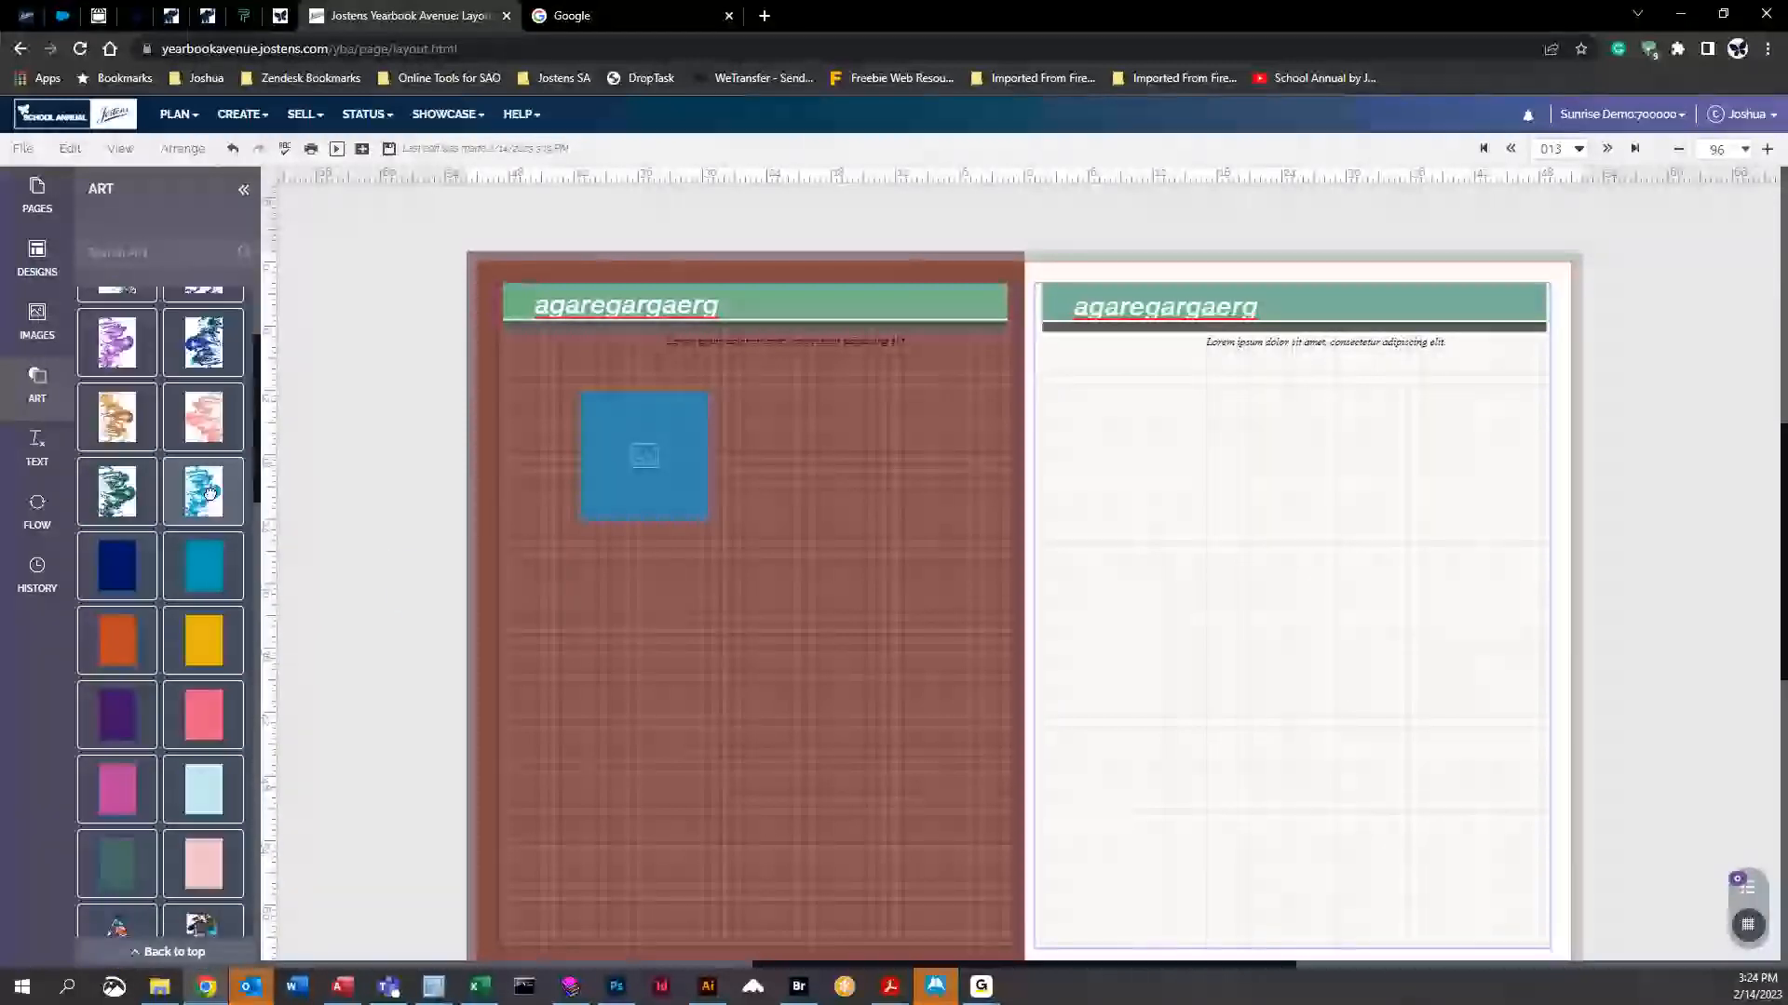
Try out the light blue Agate artwork on the spread, enlarged and moved onto page 012, and delete it
mouse_move(209, 493)
left_mouse_down()
mouse_move(499, 586)
mouse_move(1024, 593)
left_mouse_up()
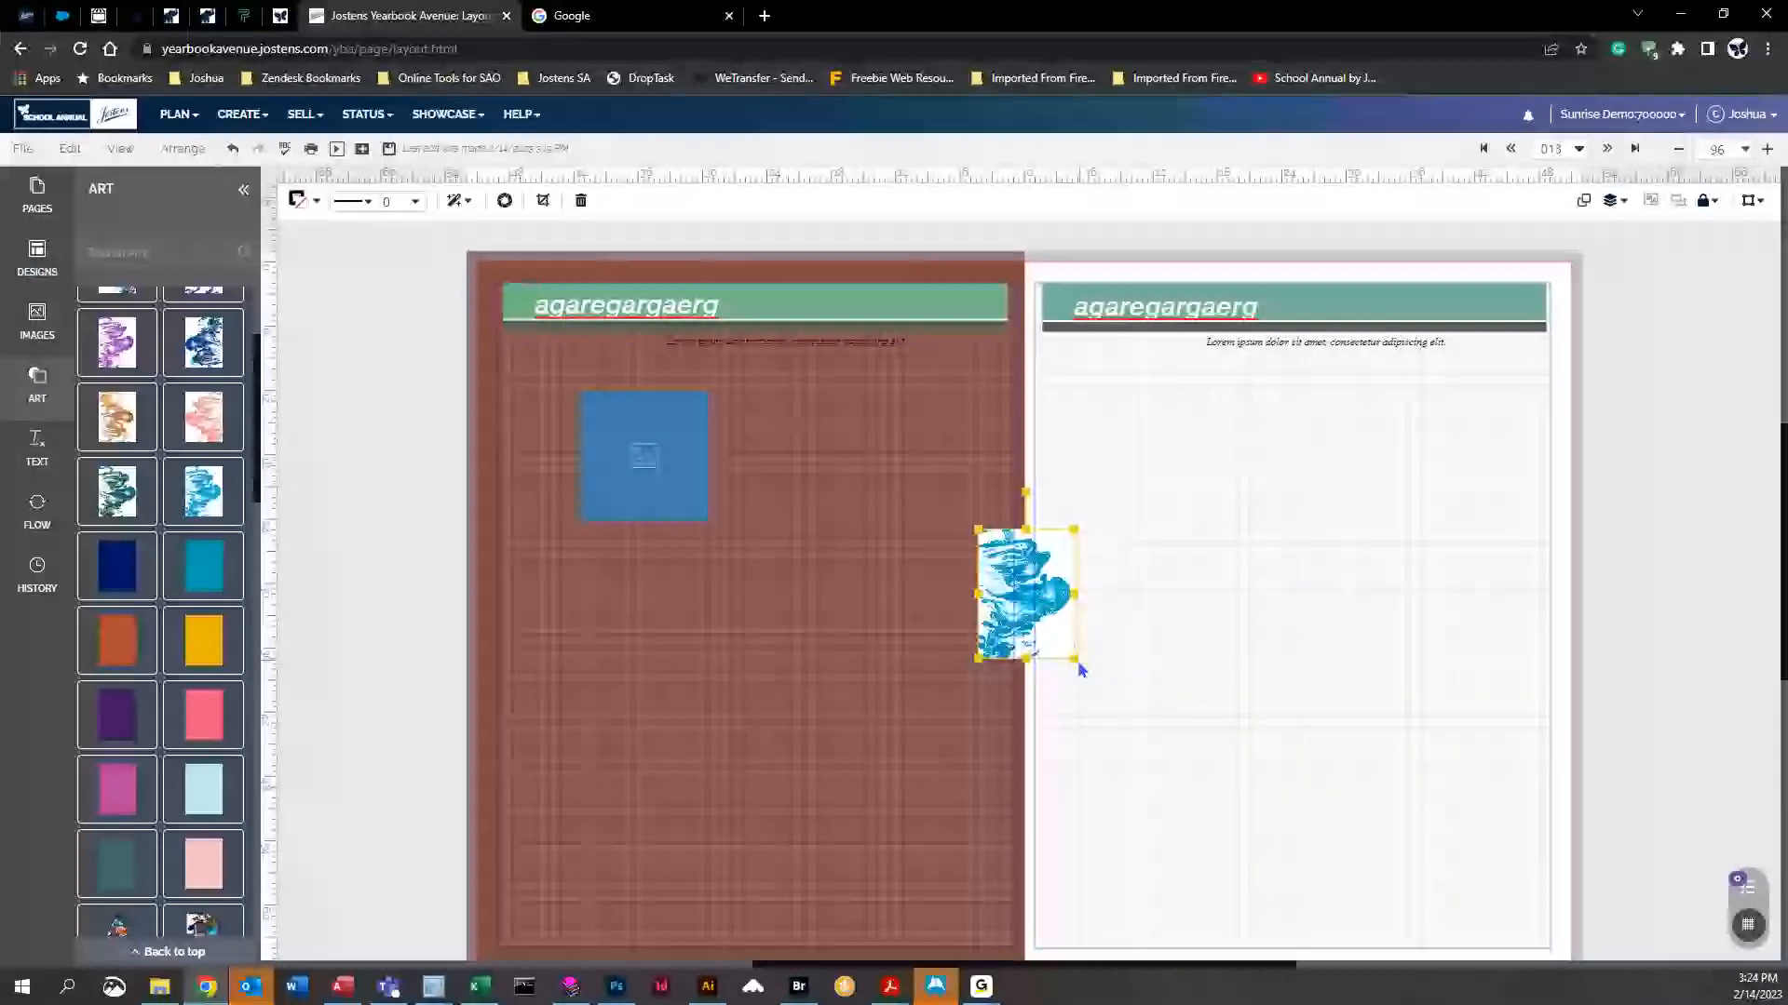
mouse_move(1080, 670)
left_mouse_down()
mouse_move(1201, 762)
mouse_move(1299, 963)
left_mouse_up()
mouse_move(1121, 733)
left_mouse_down()
mouse_move(650, 472)
mouse_move(674, 577)
left_mouse_up()
key("Delete")
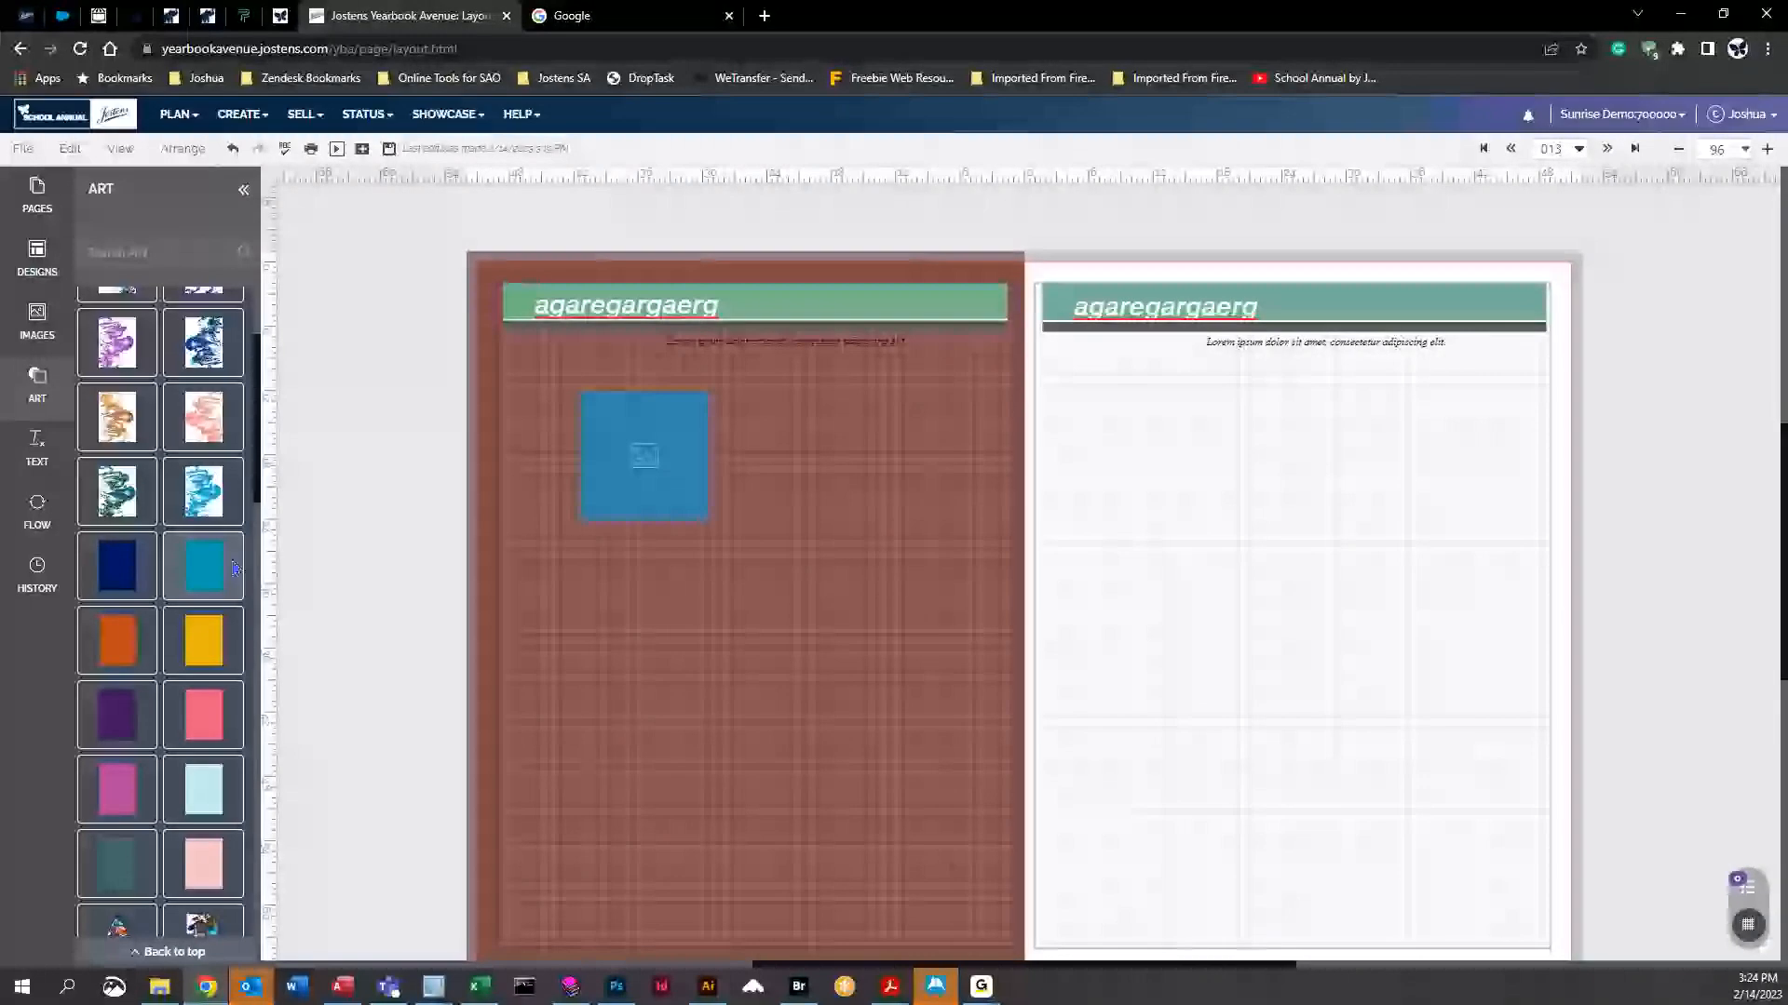
Try out the Agate letter A artwork on page 012, and delete it together with the other blue artwork on that page
scroll(117, 531, "down", 5)
left_click_drag(116, 531, 554, 613)
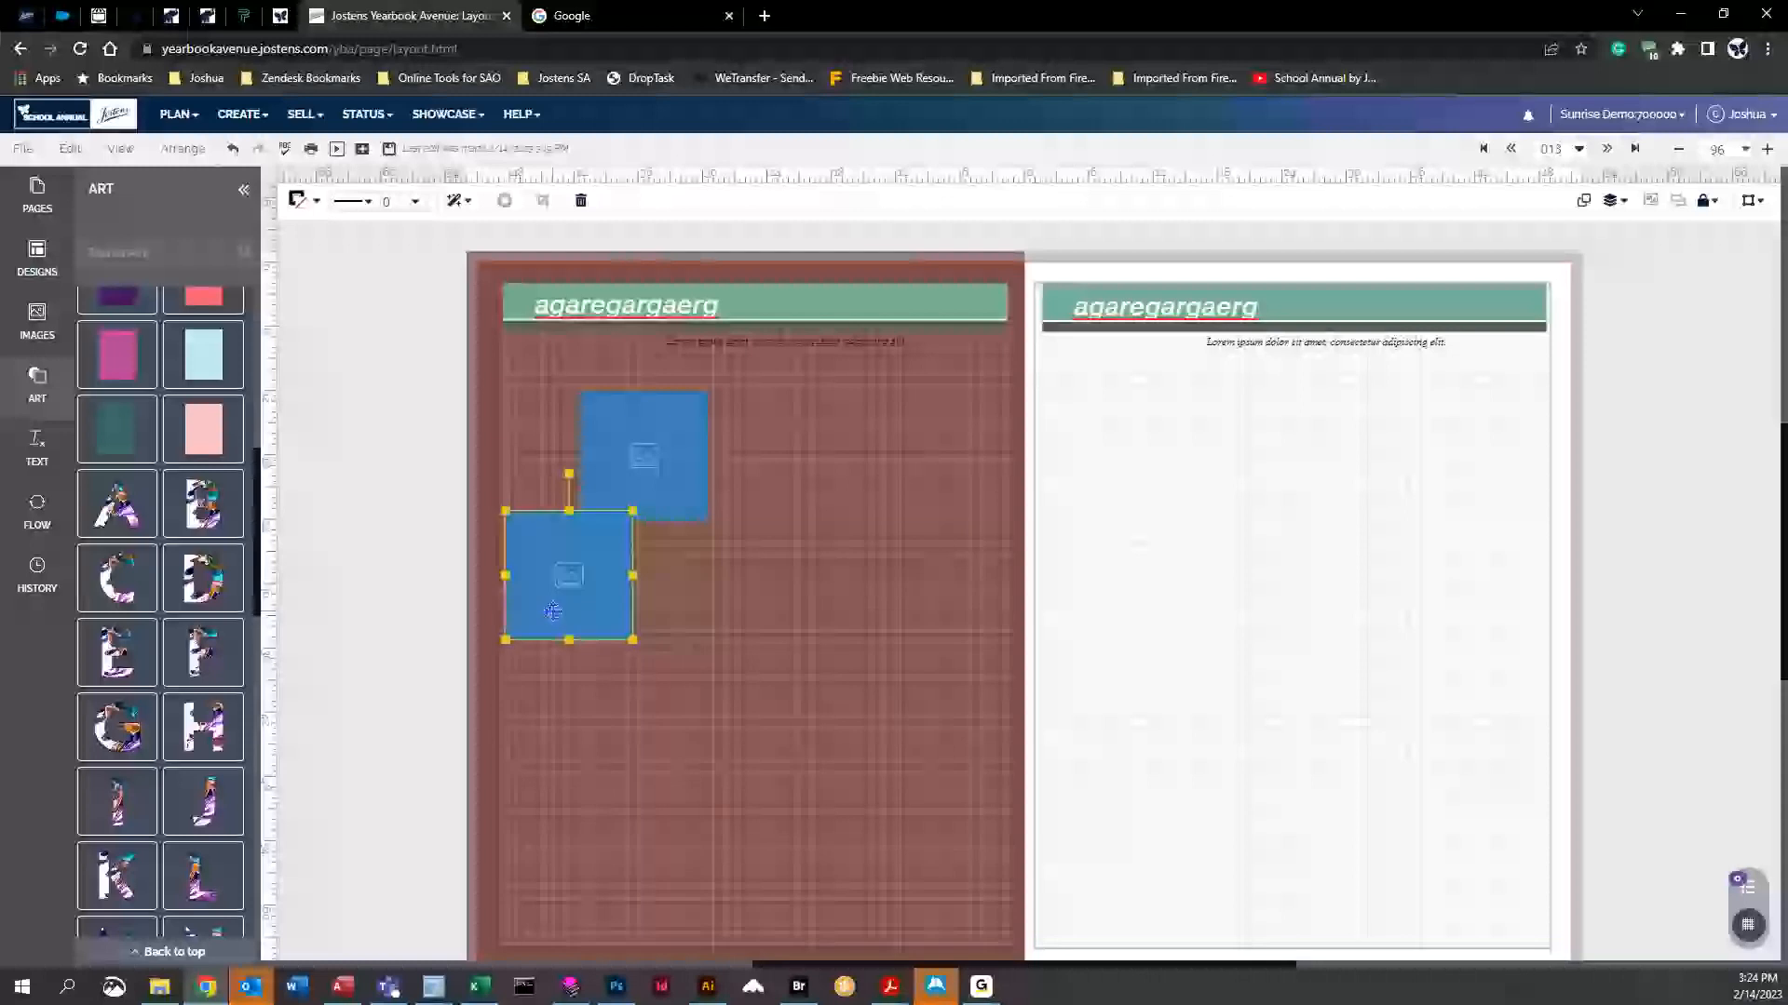
key("Delete")
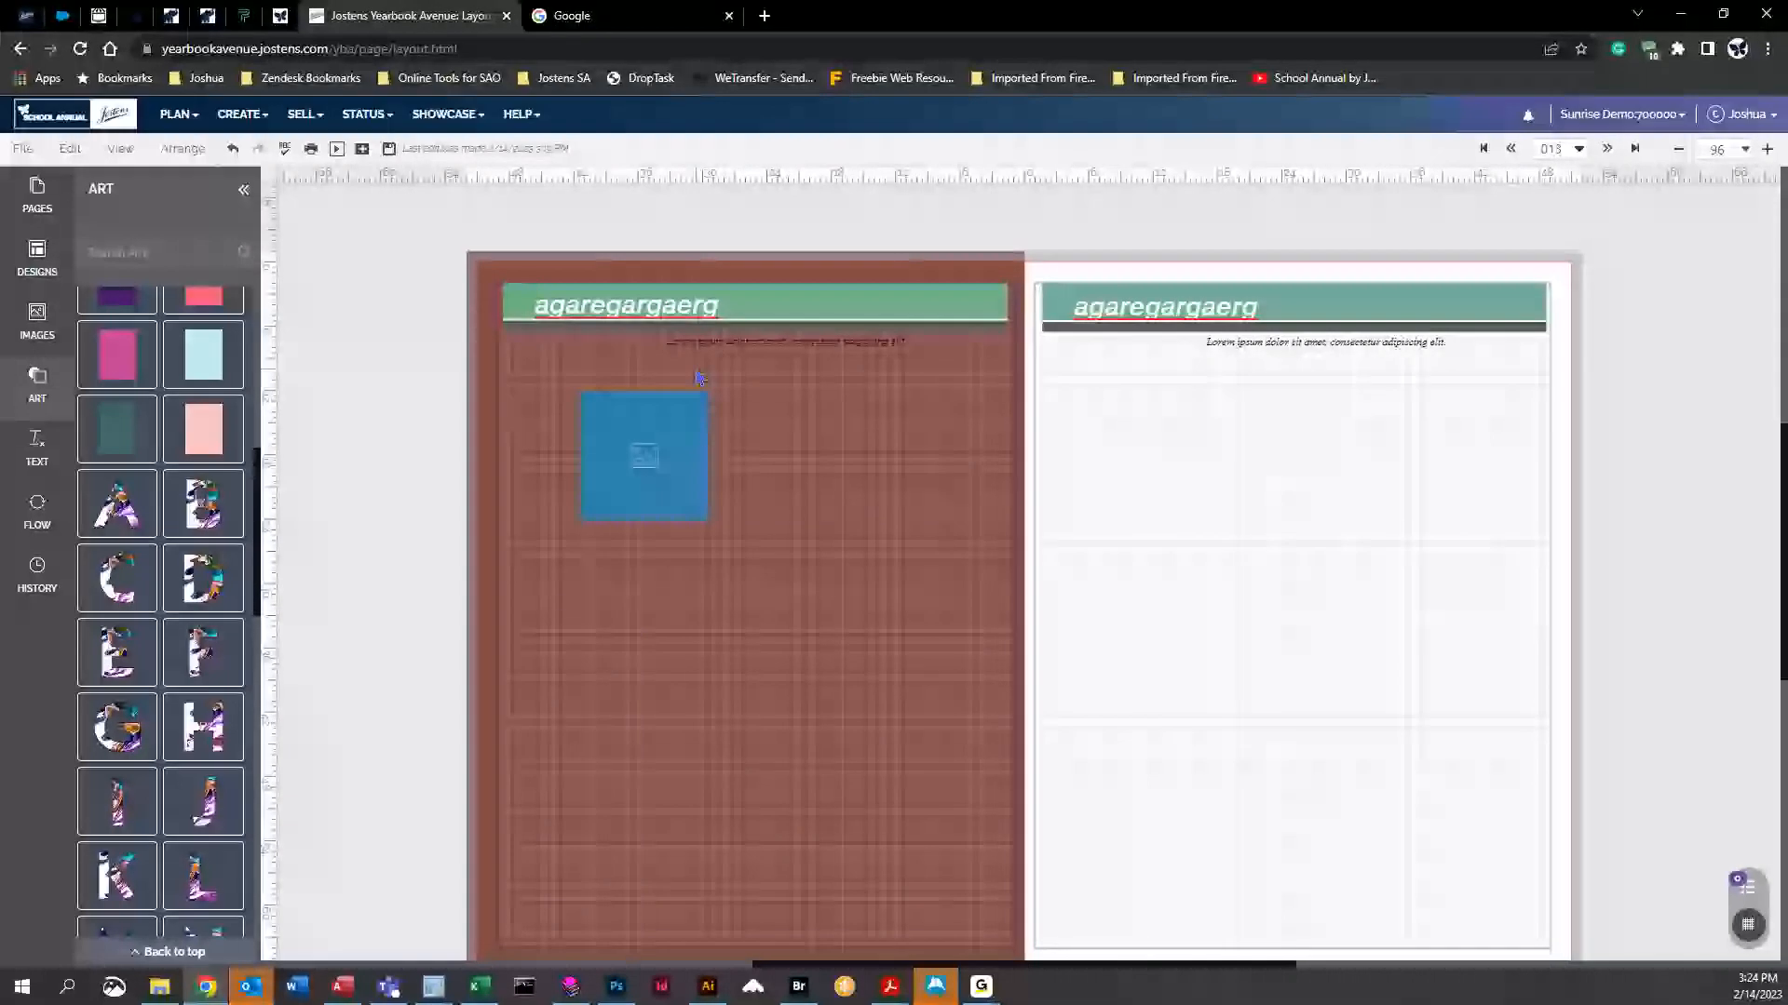
left_click(681, 427)
key("Delete")
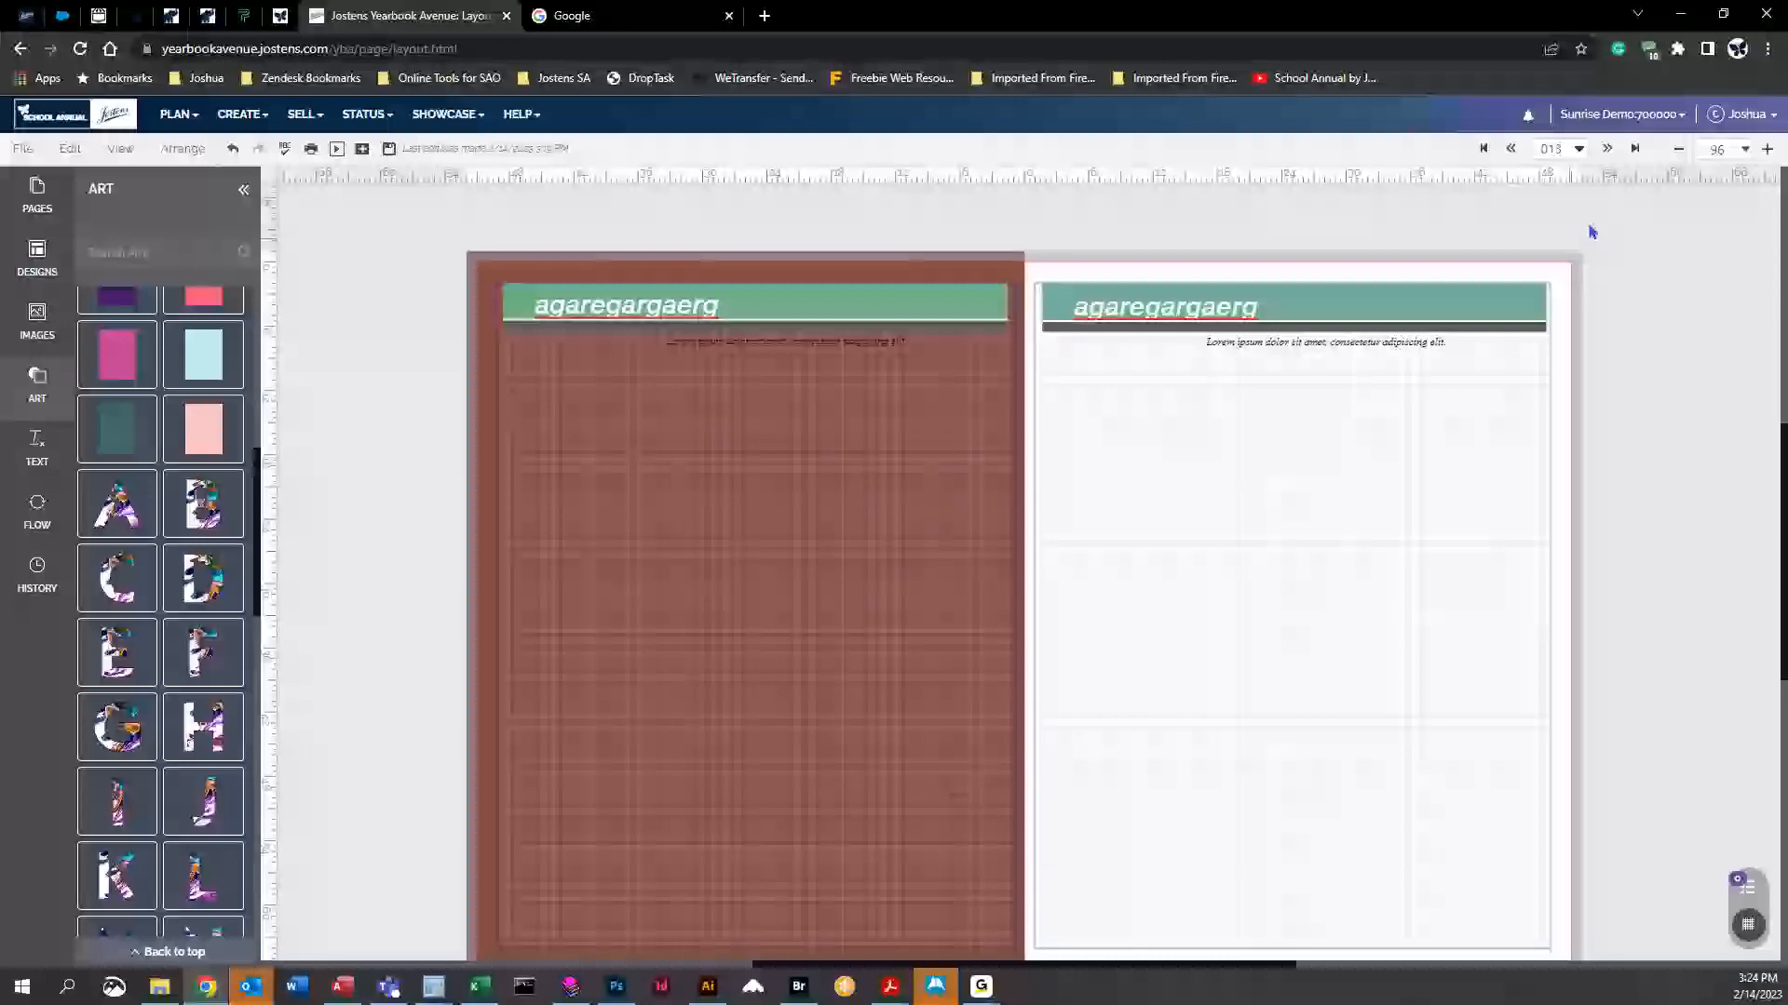
Go to the spread with pages 014 and 015, and open and close its Change Background settings
left_click(1608, 151)
left_click(823, 579)
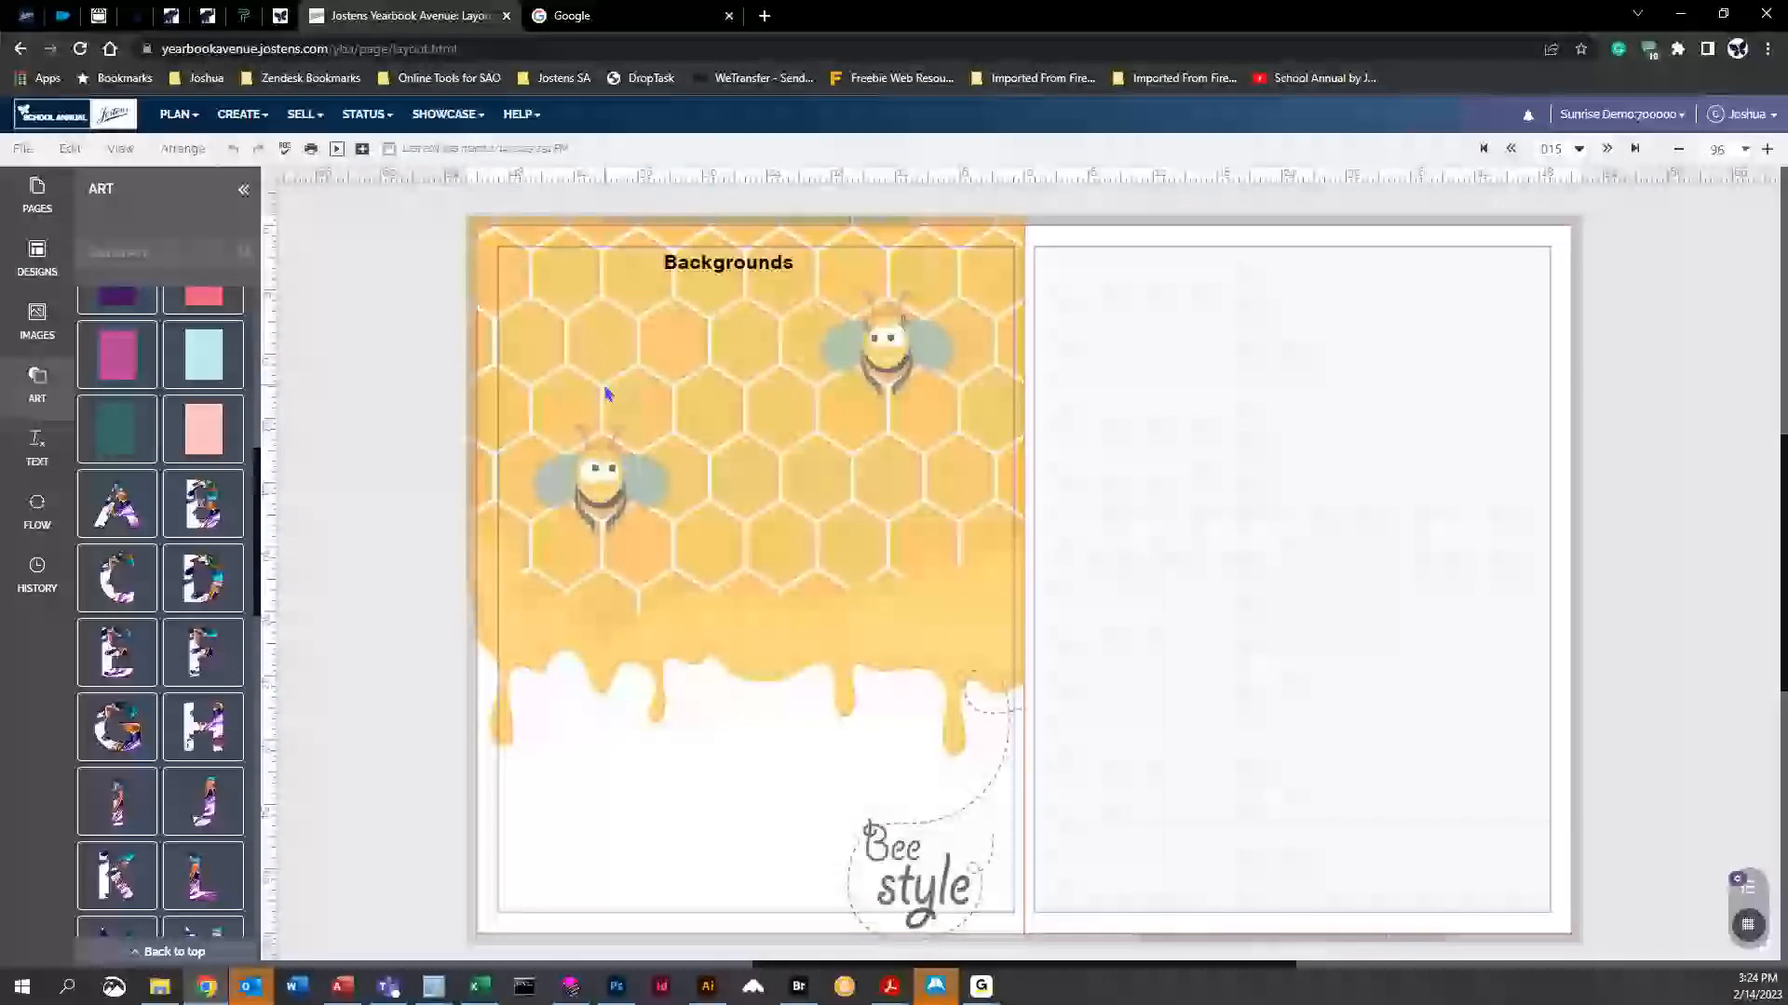
left_click(70, 152)
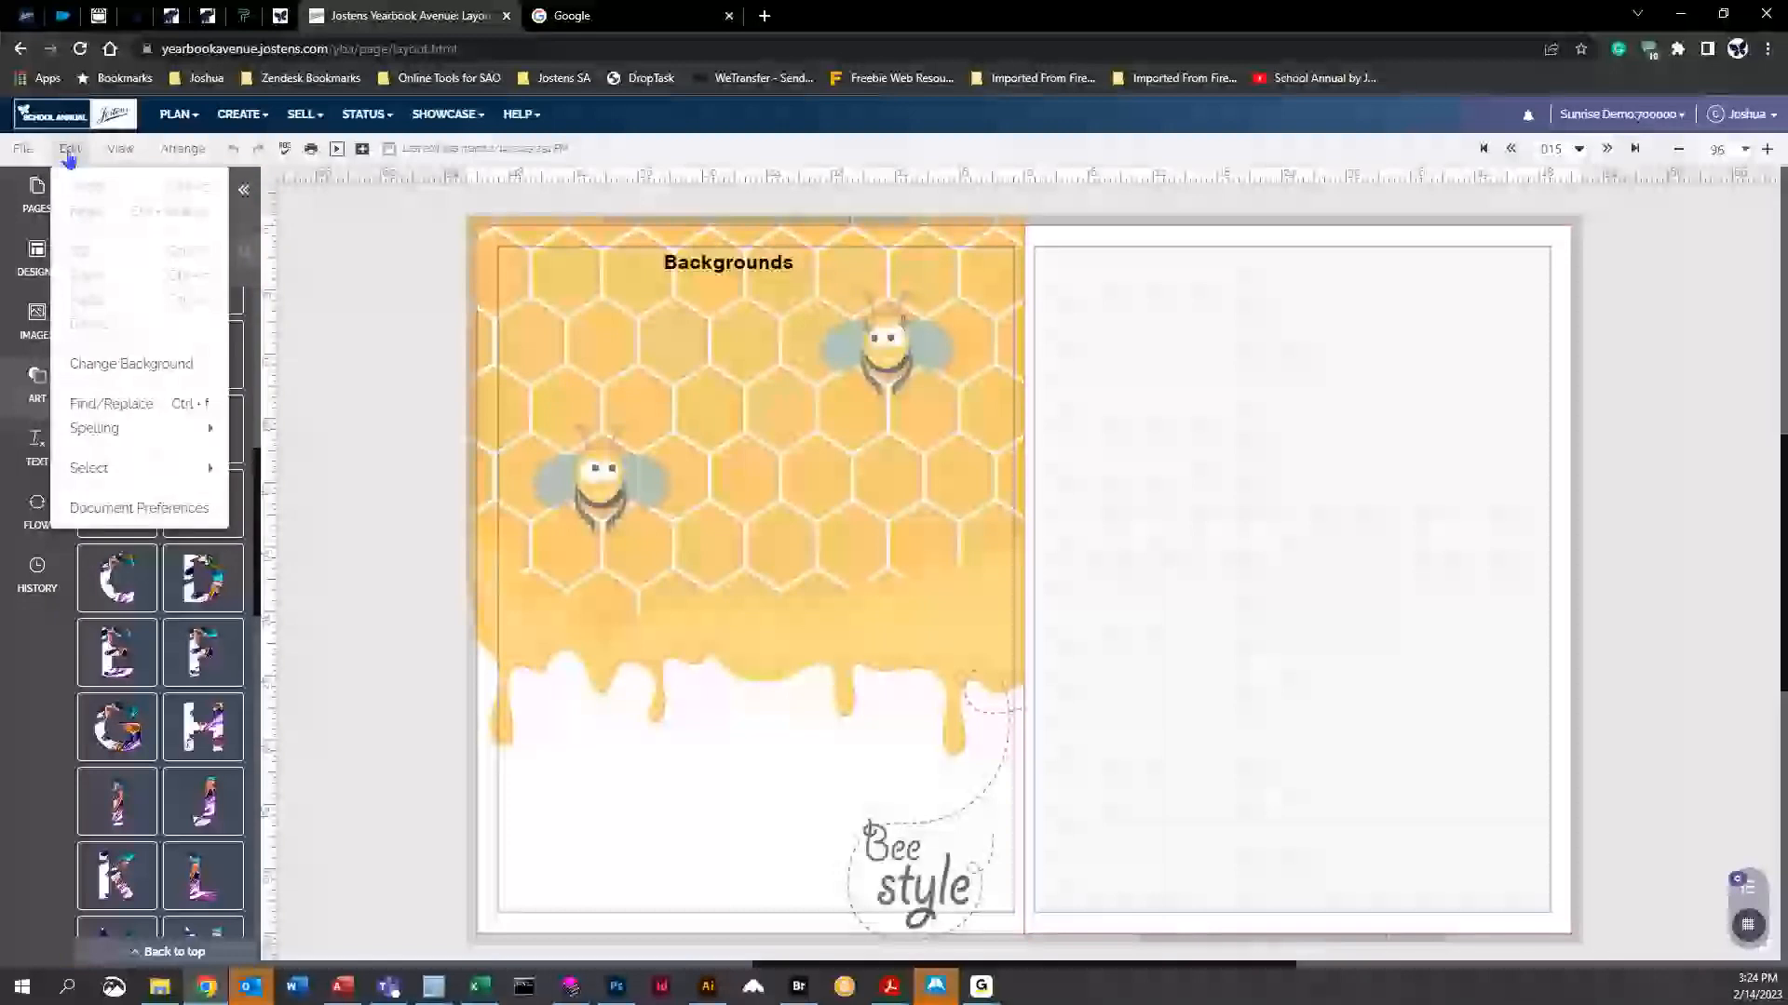
left_click(105, 368)
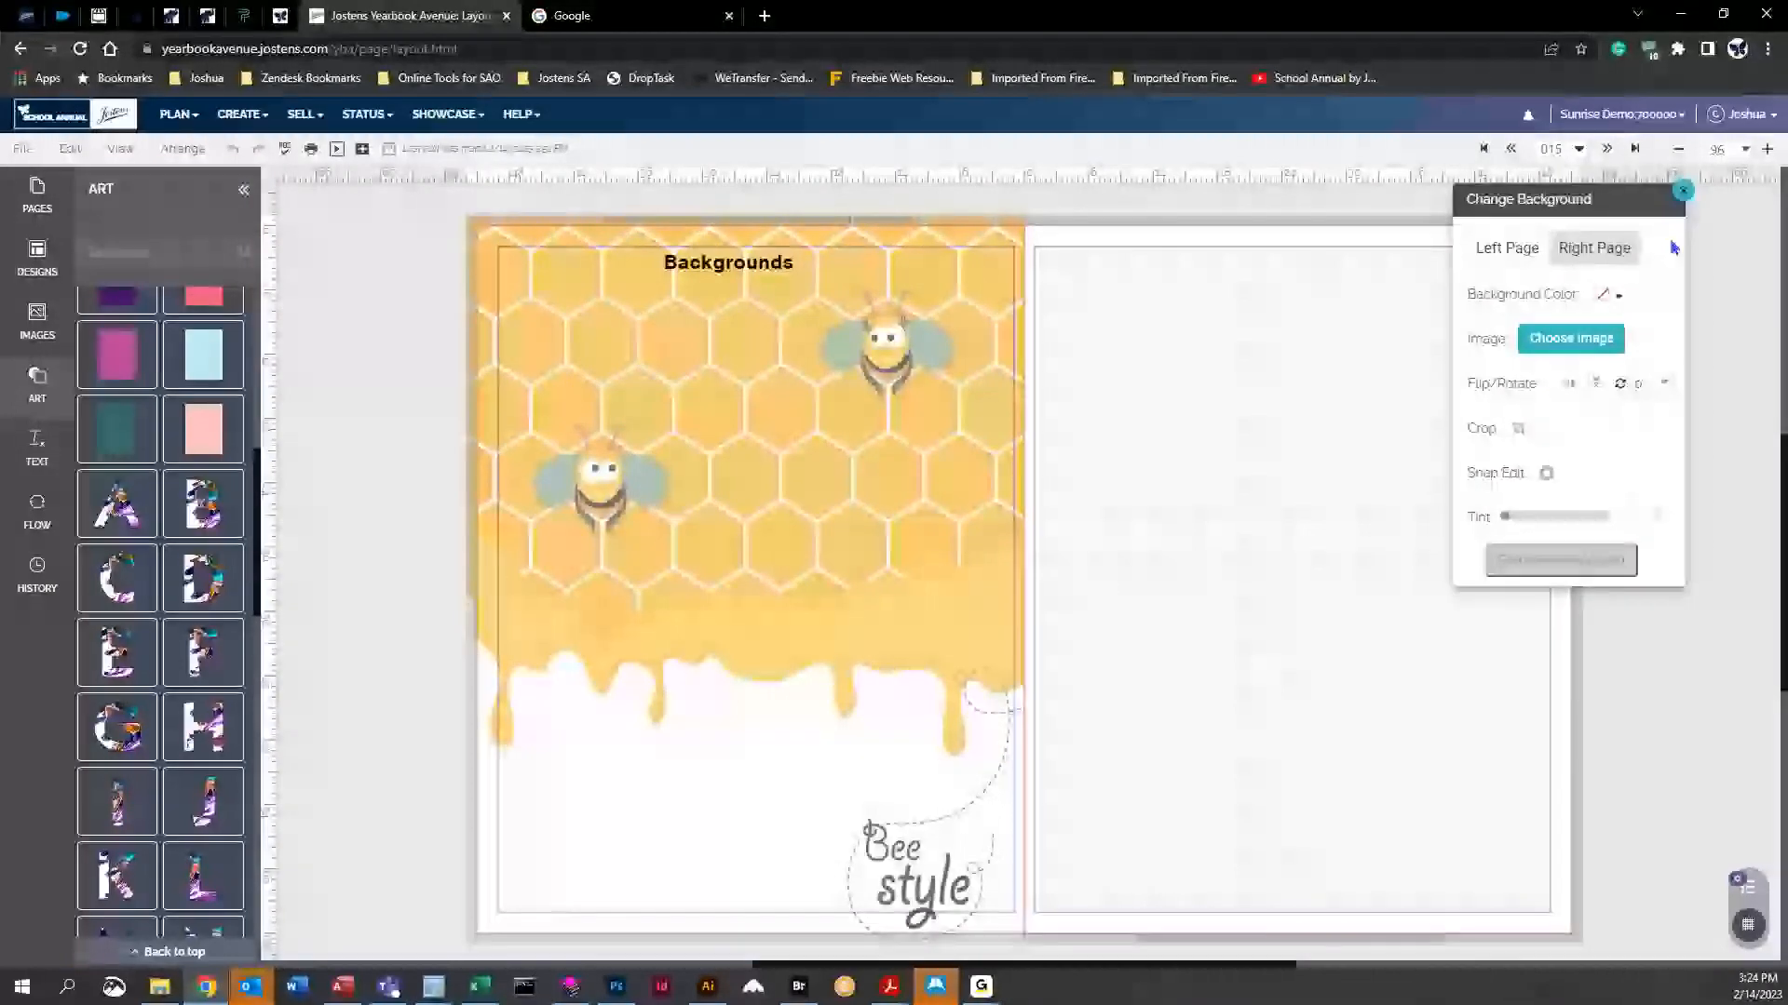
left_click_drag(1622, 205, 465, 227)
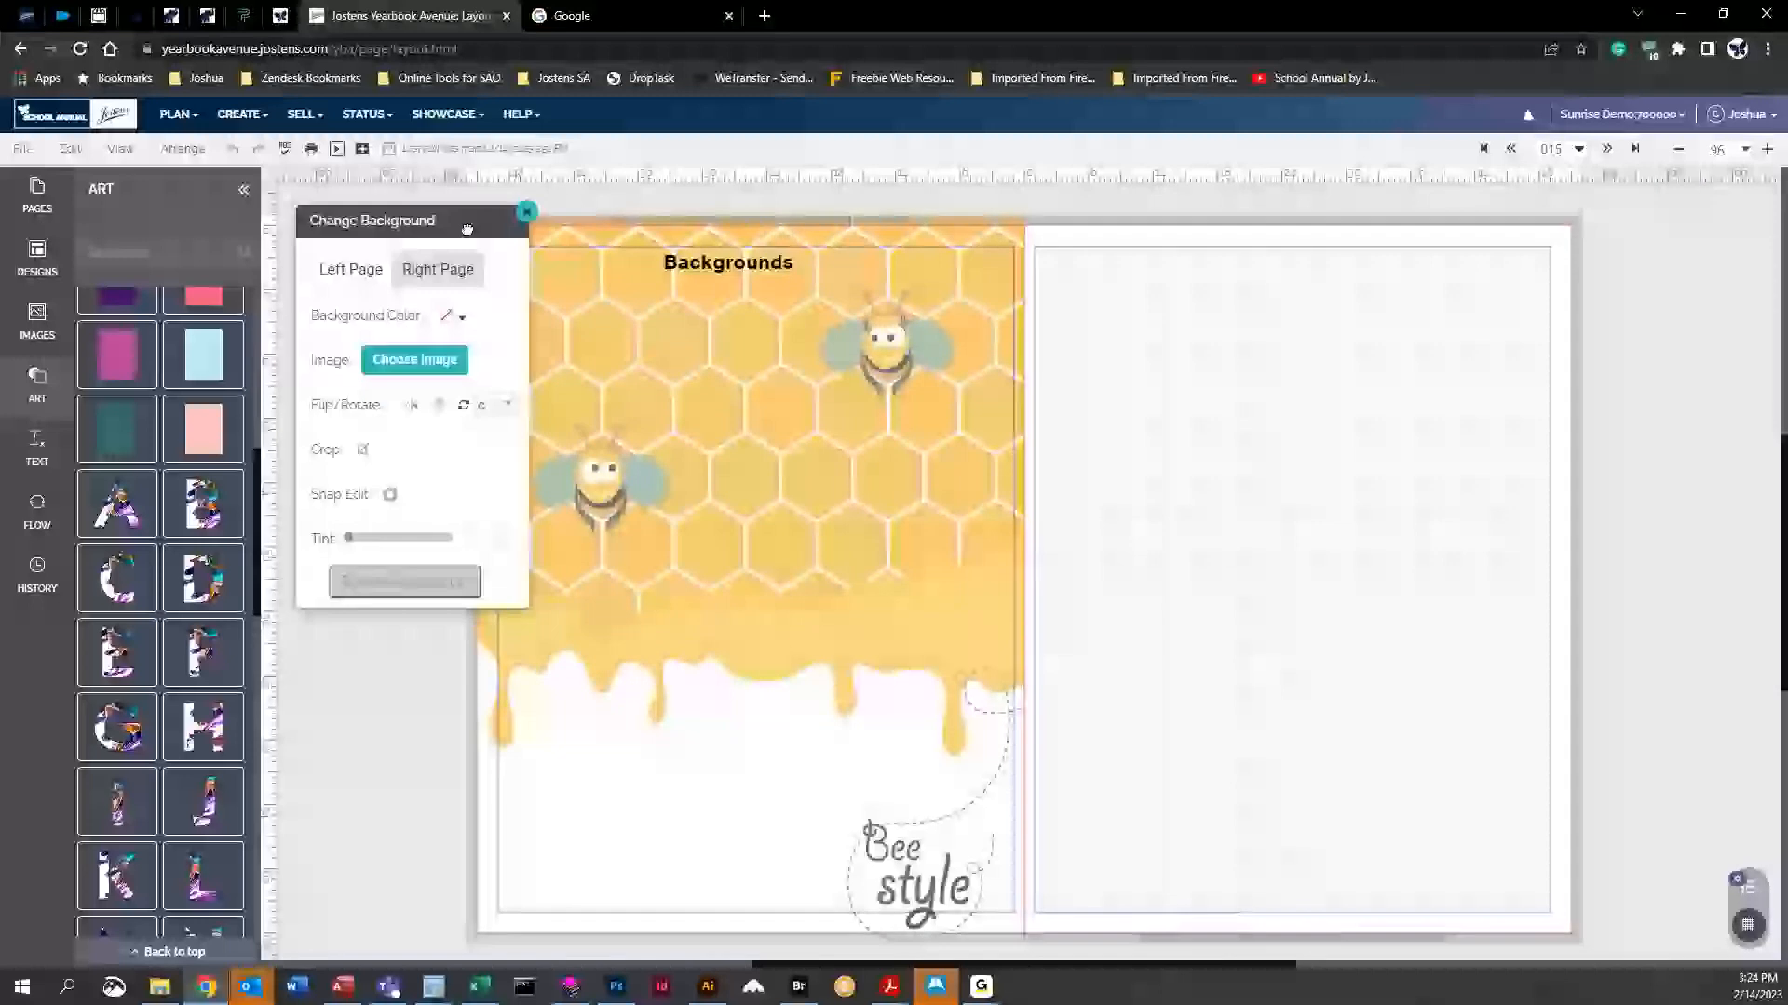
left_click(527, 212)
Reopen Change Background beside the spread and compare the left and right page settings, ending on the right page
right_click(366, 320)
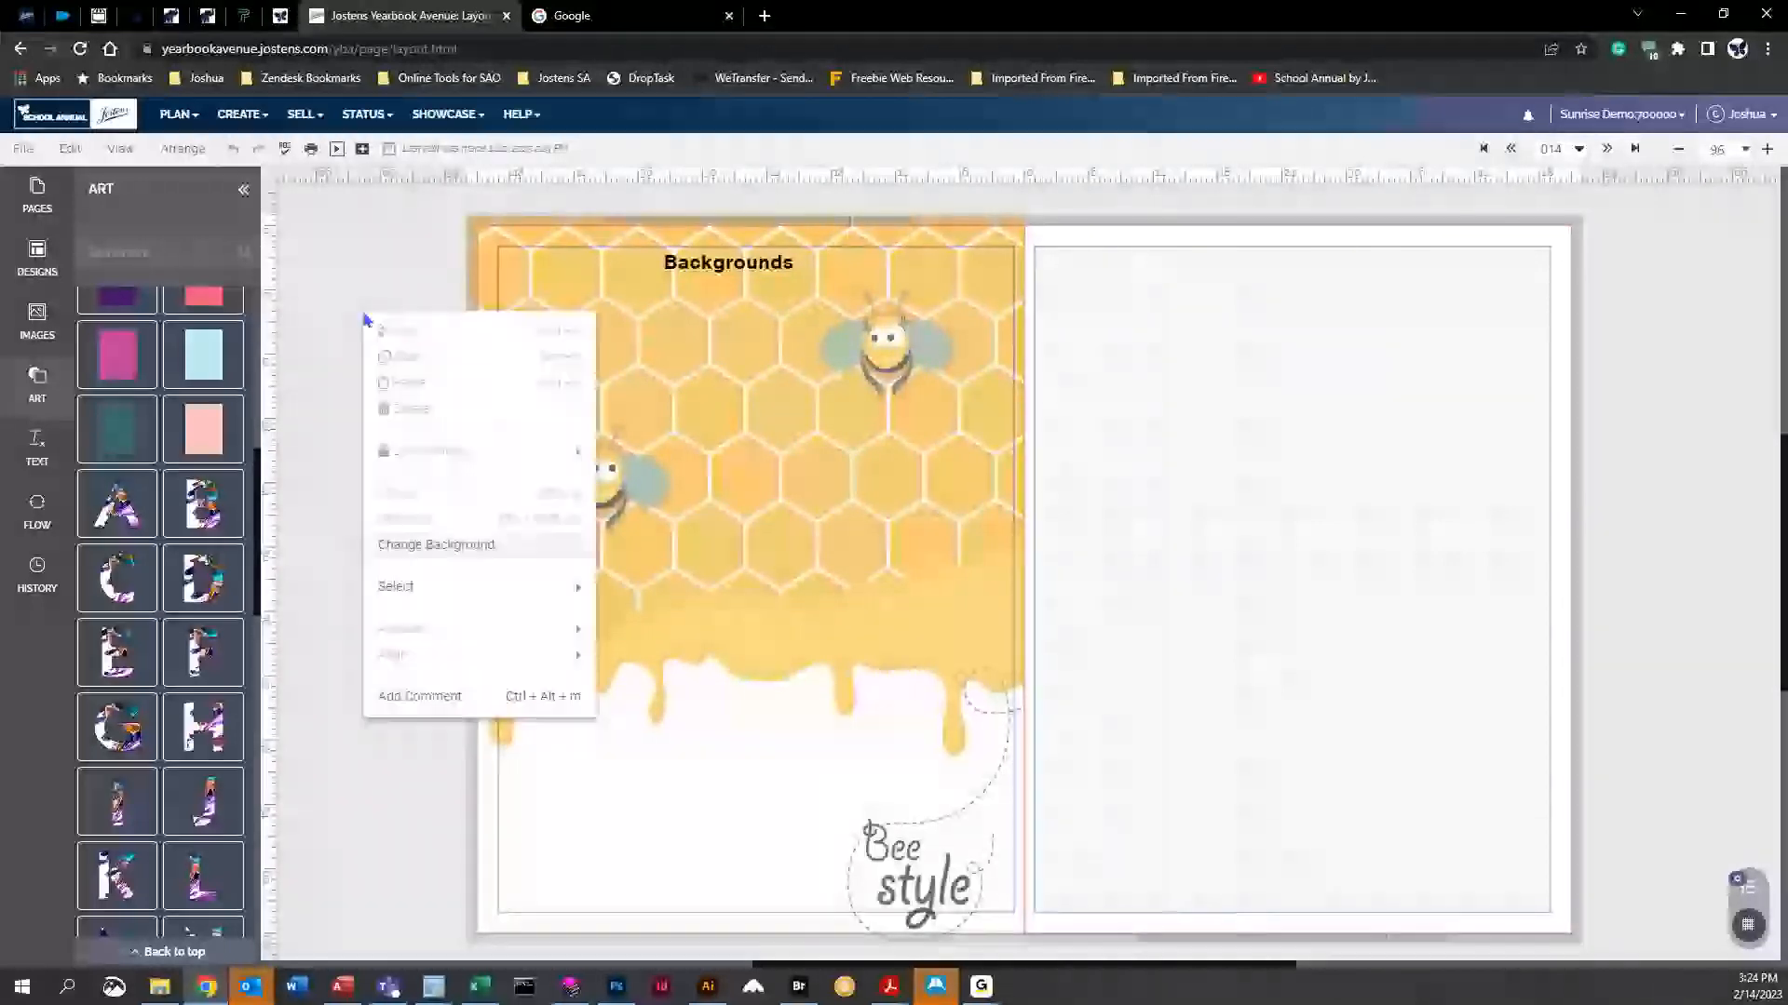
left_click(418, 553)
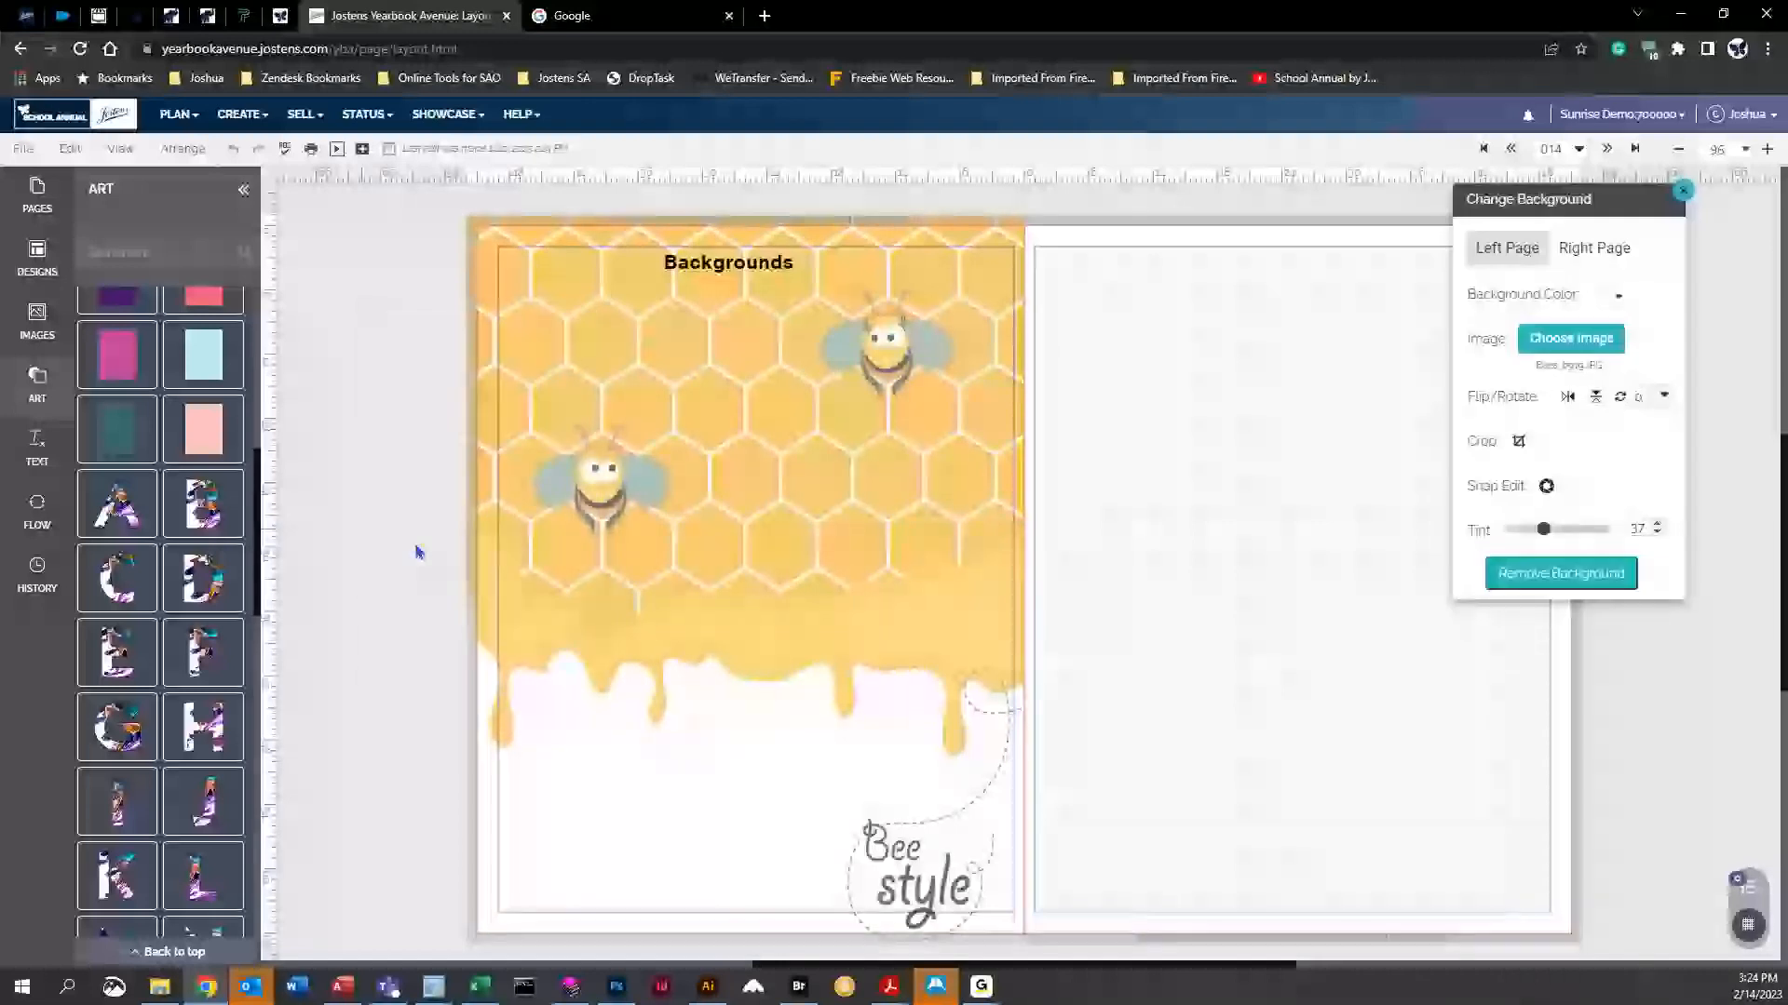
left_click_drag(1532, 207, 378, 224)
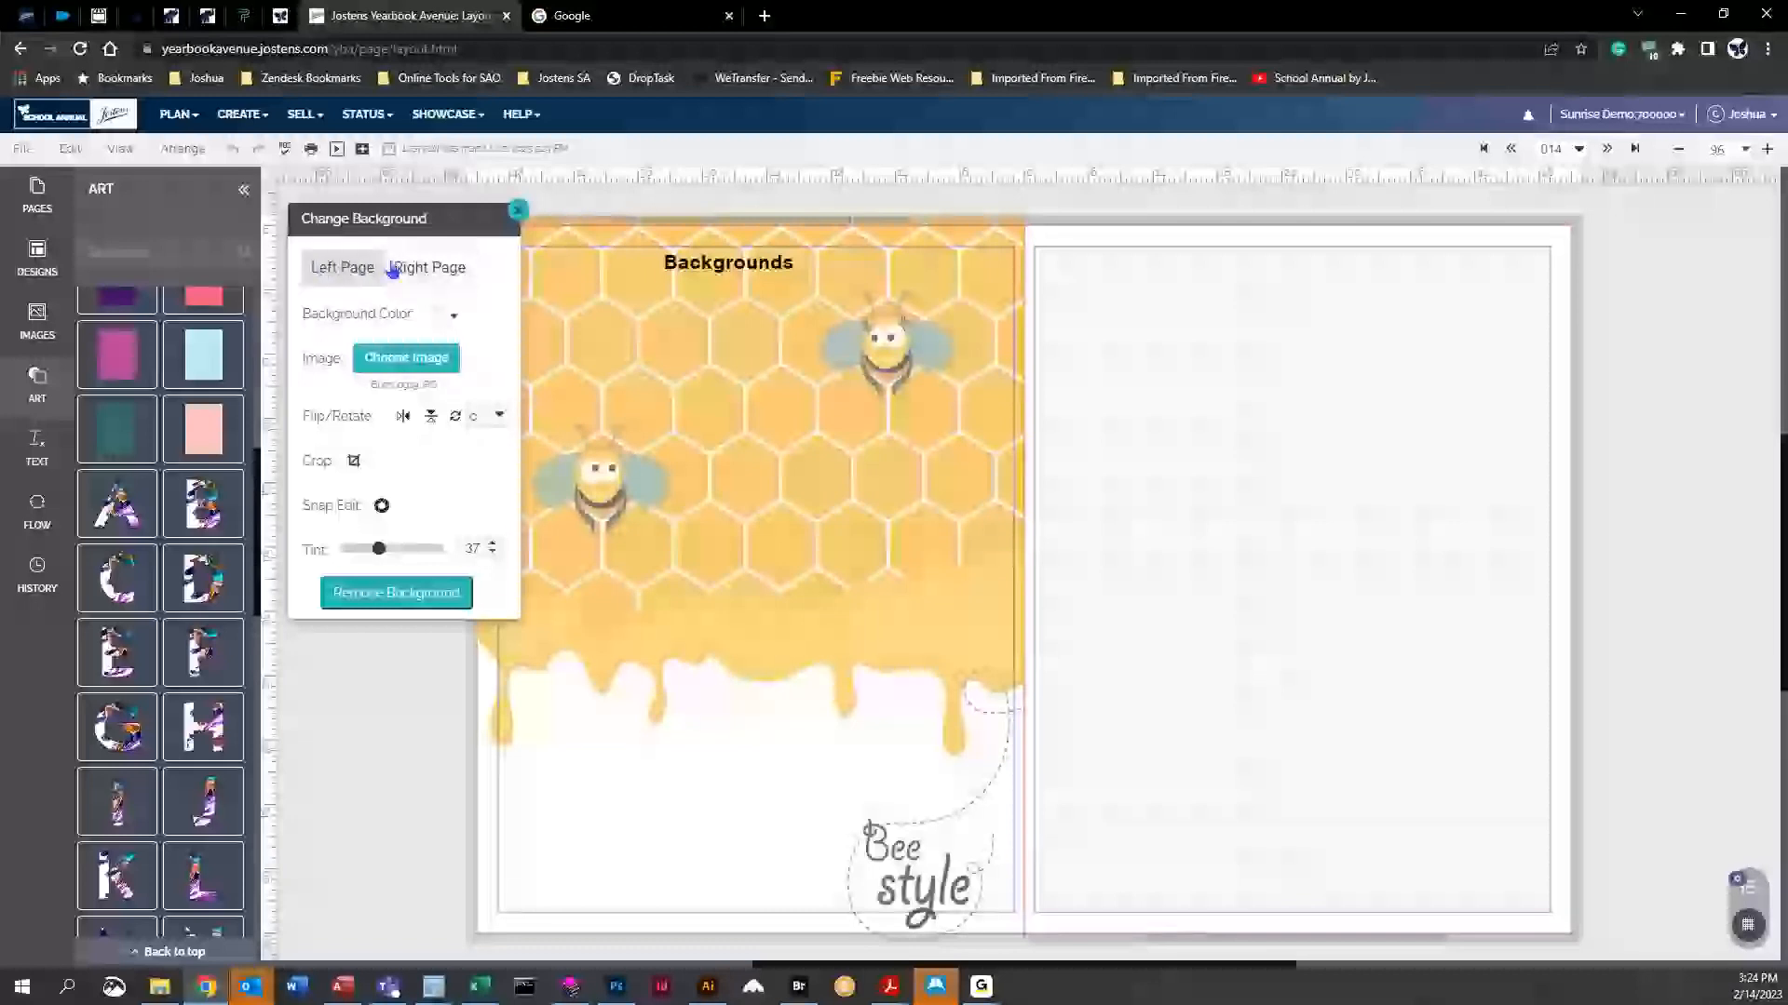
left_click(430, 269)
left_click(339, 268)
left_click(439, 270)
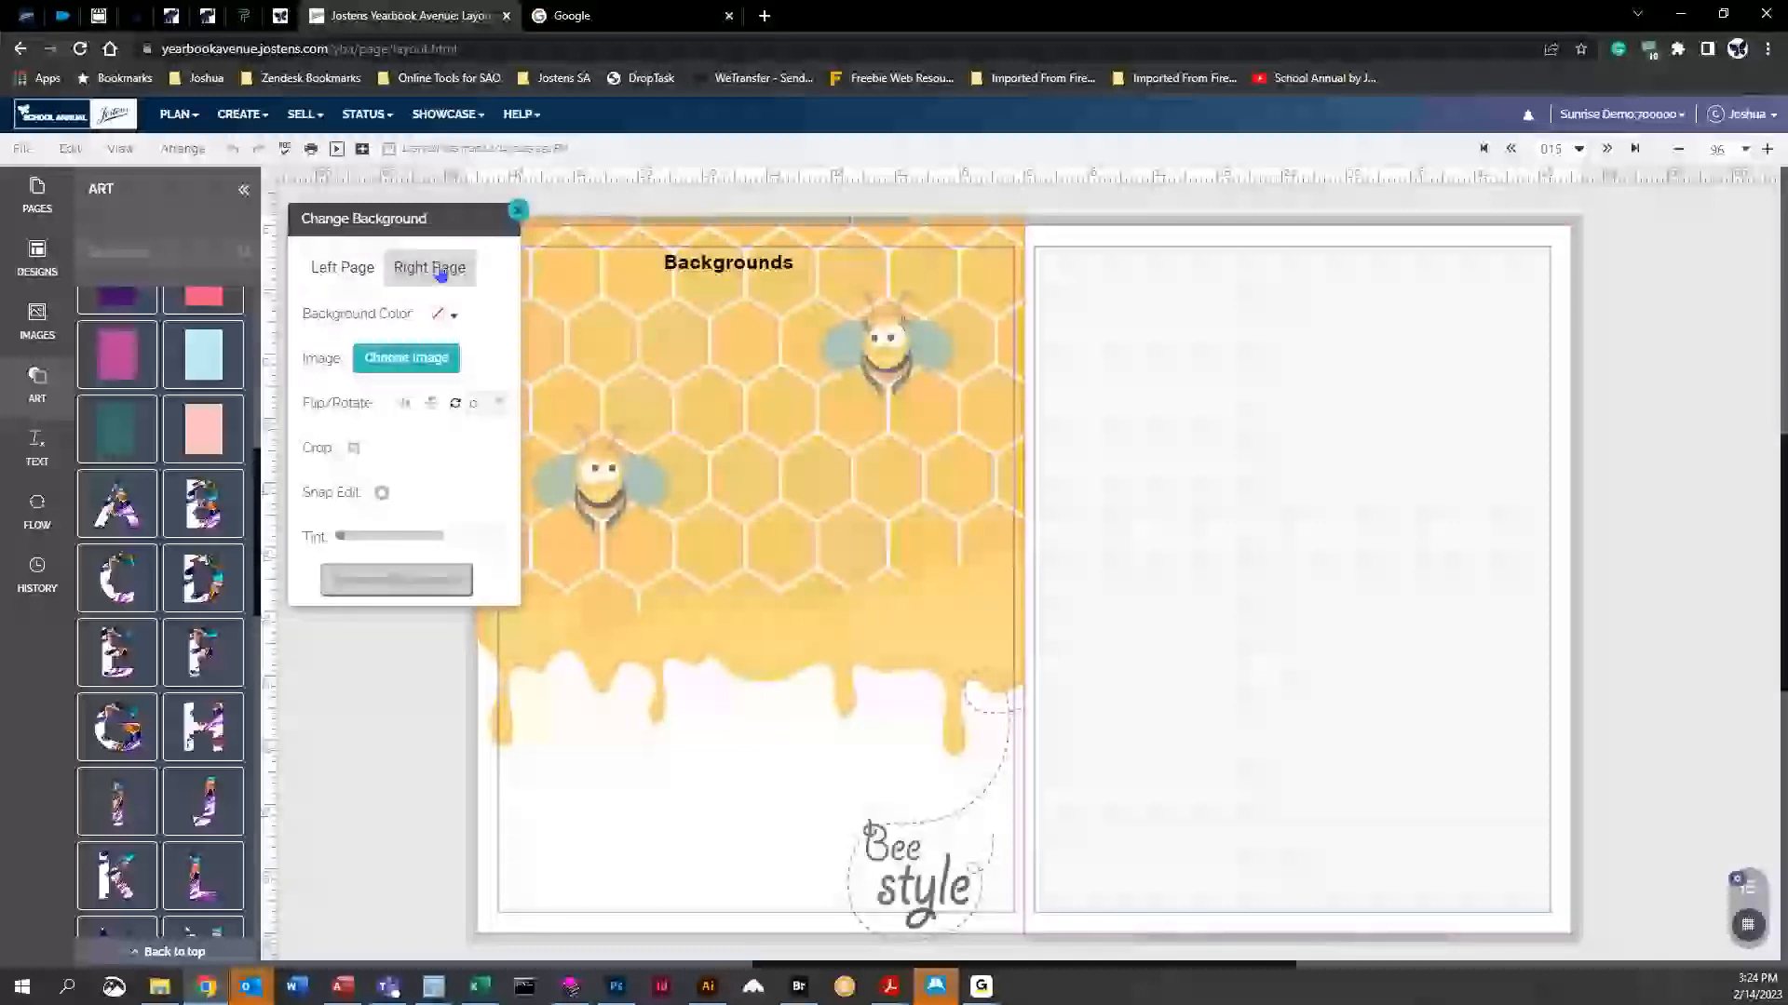
left_click(346, 269)
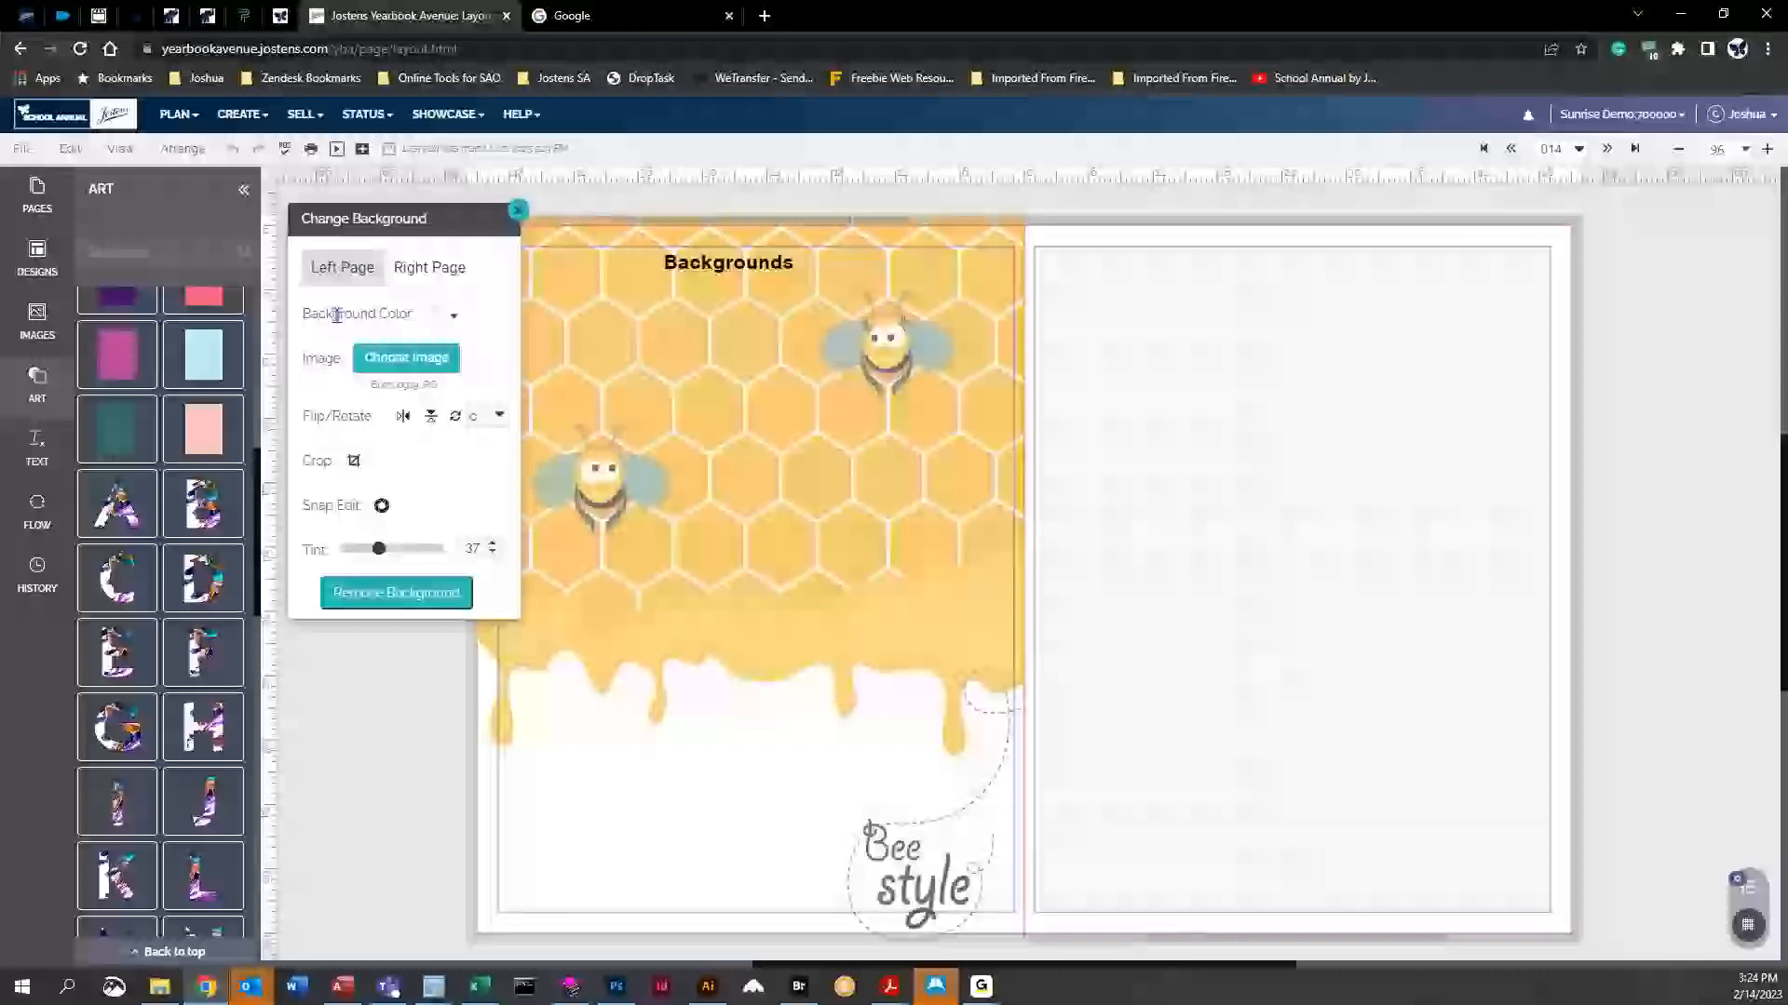
left_click(434, 274)
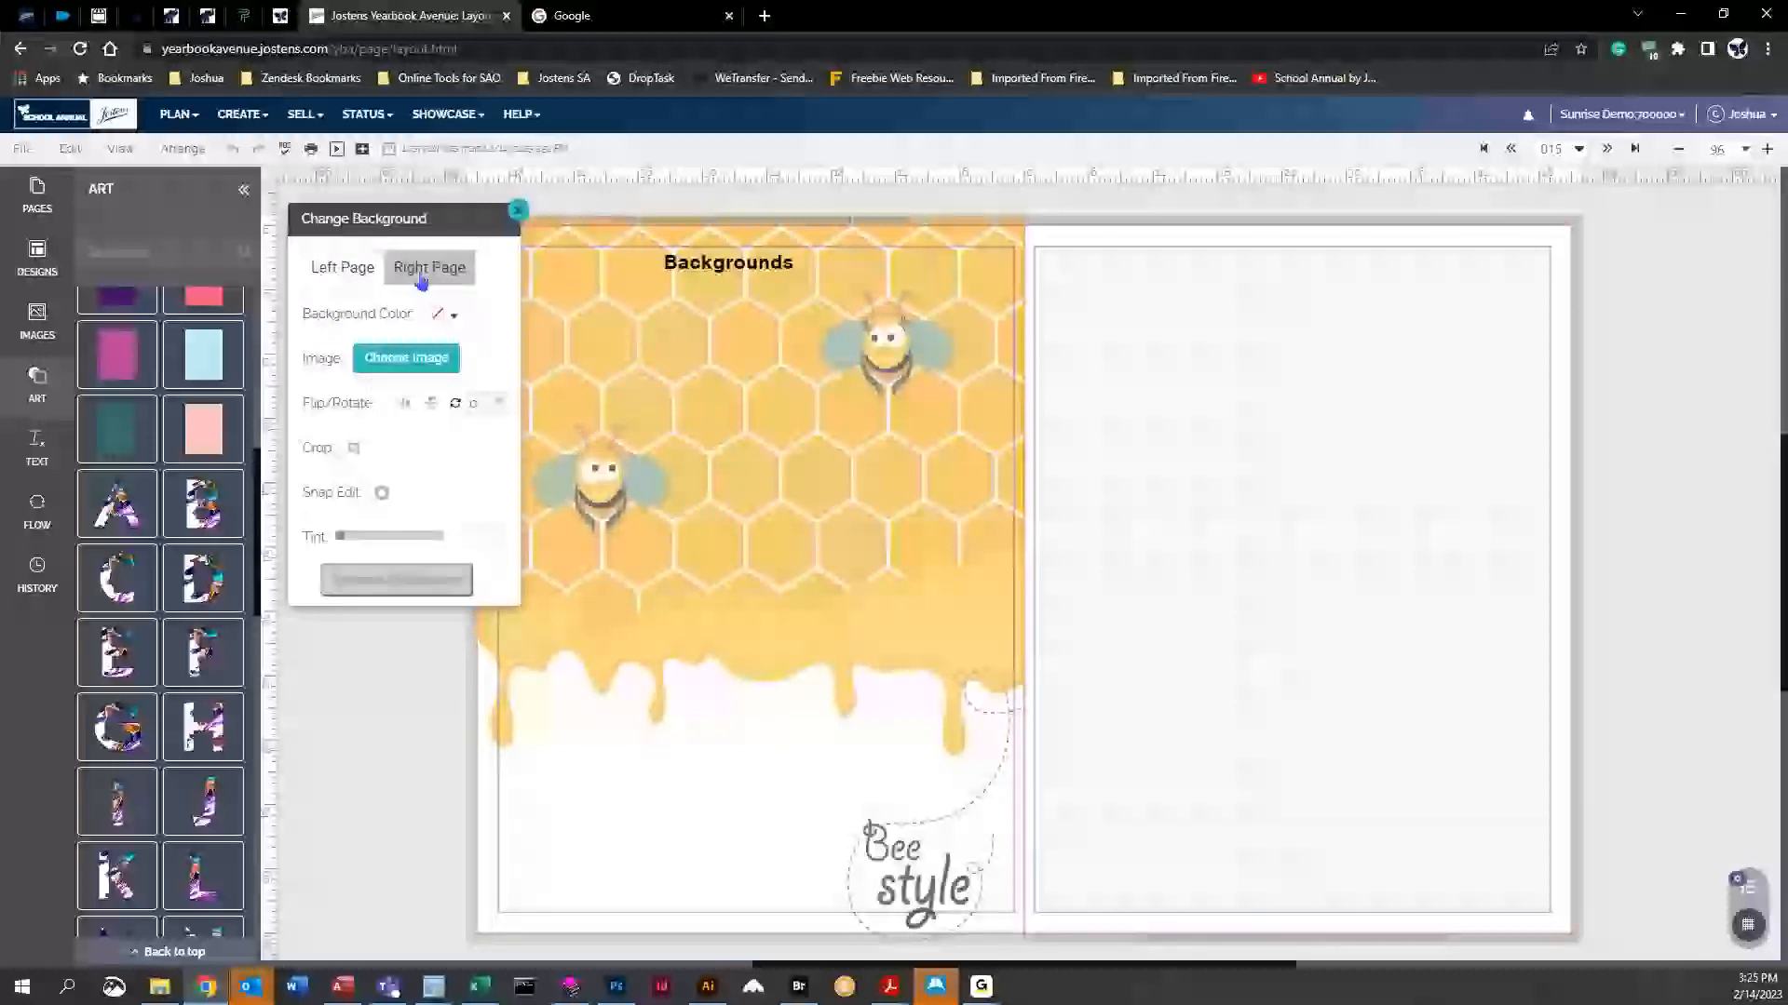
Set the background color of page 015 to a maroon swatch and try a selection across the page
left_click(455, 319)
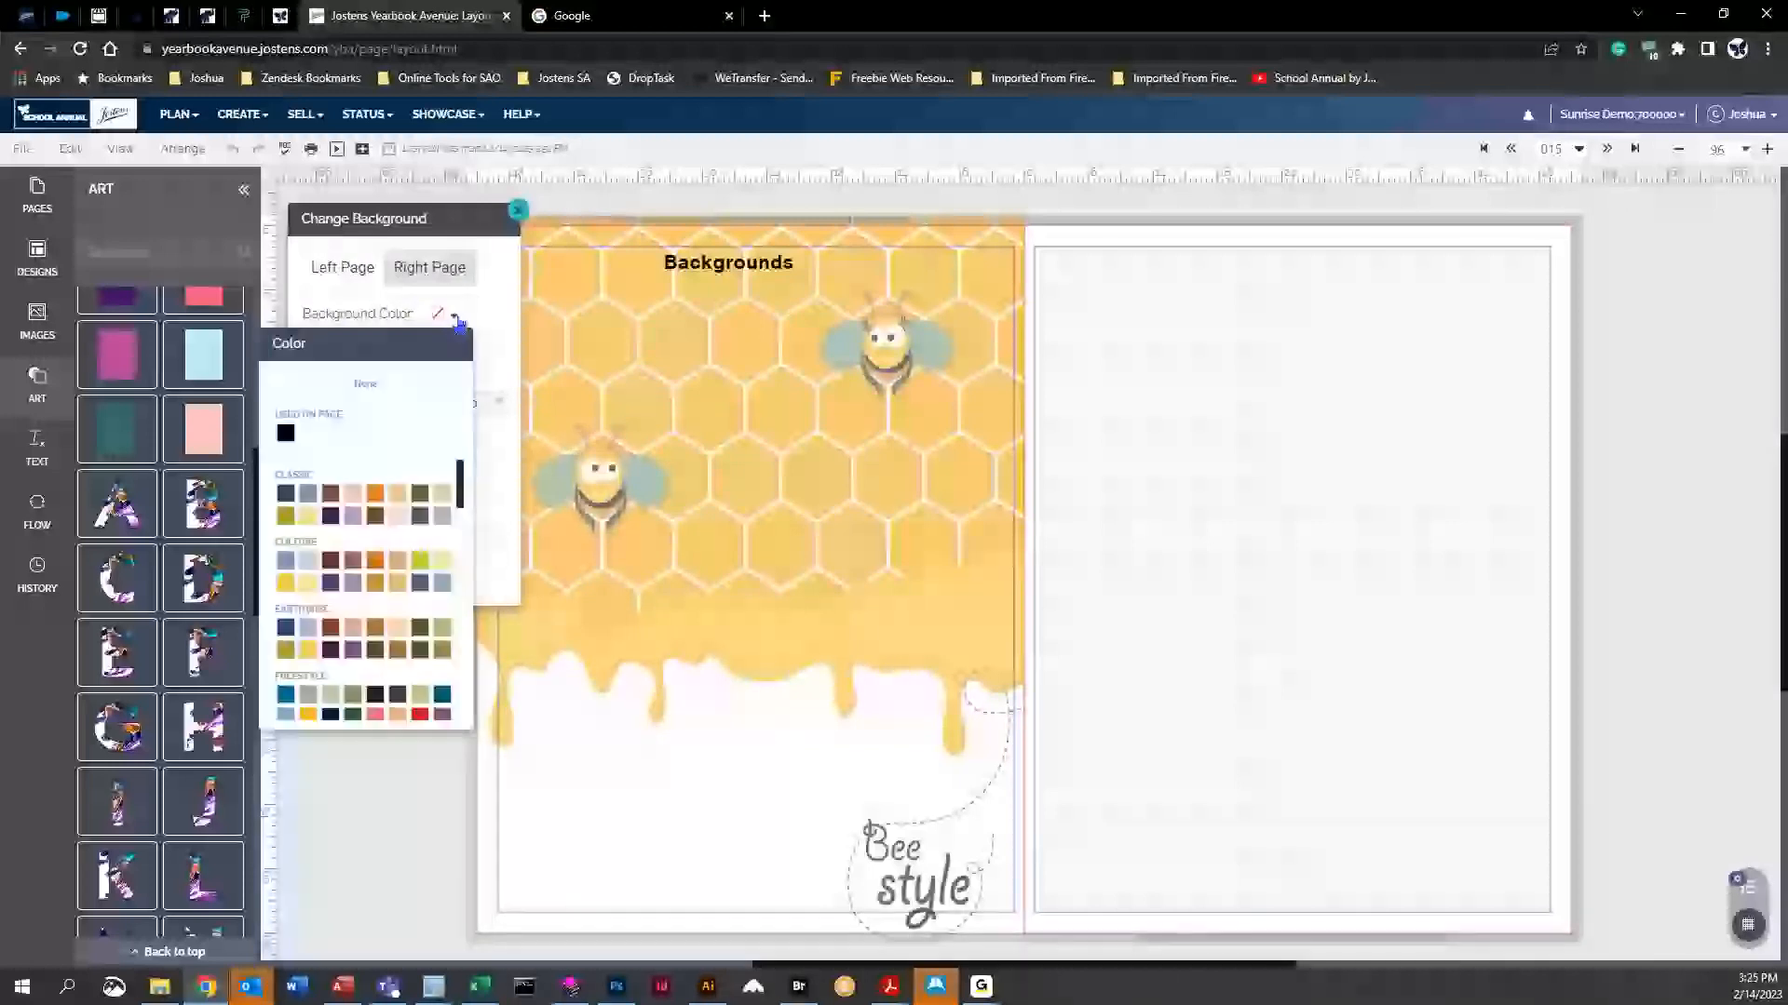
scroll(468, 512, "down", 3)
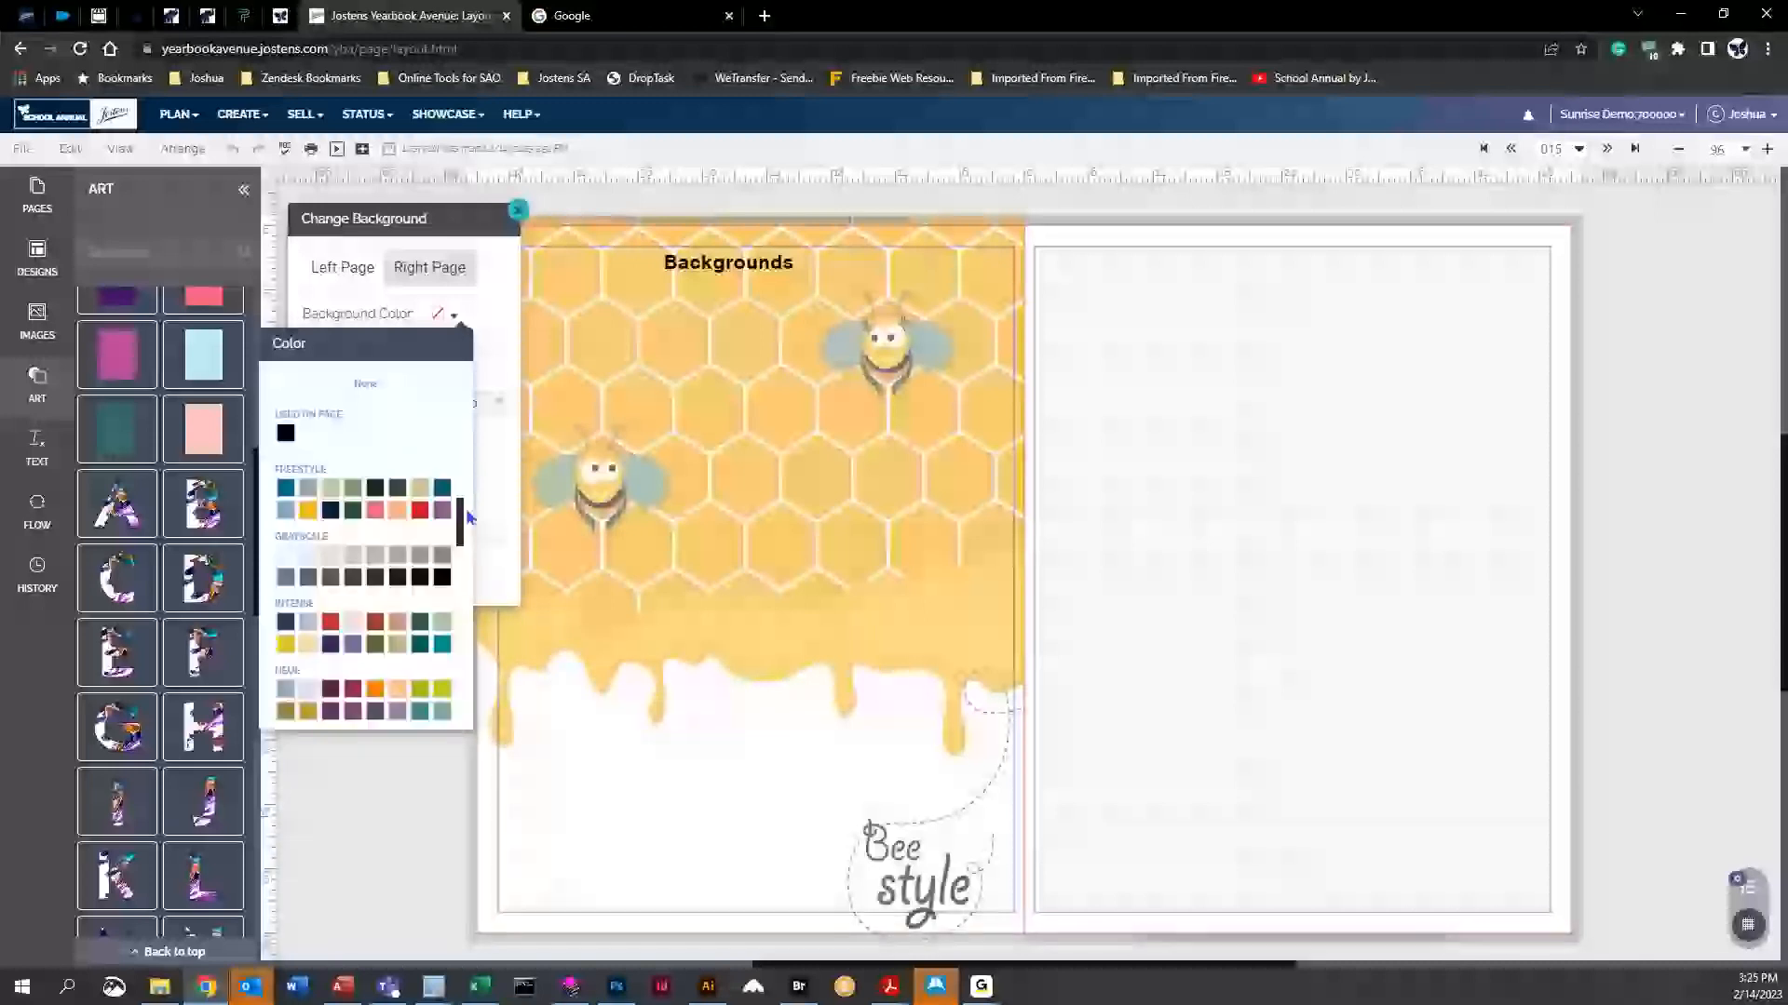
scroll(468, 517, "down", 5)
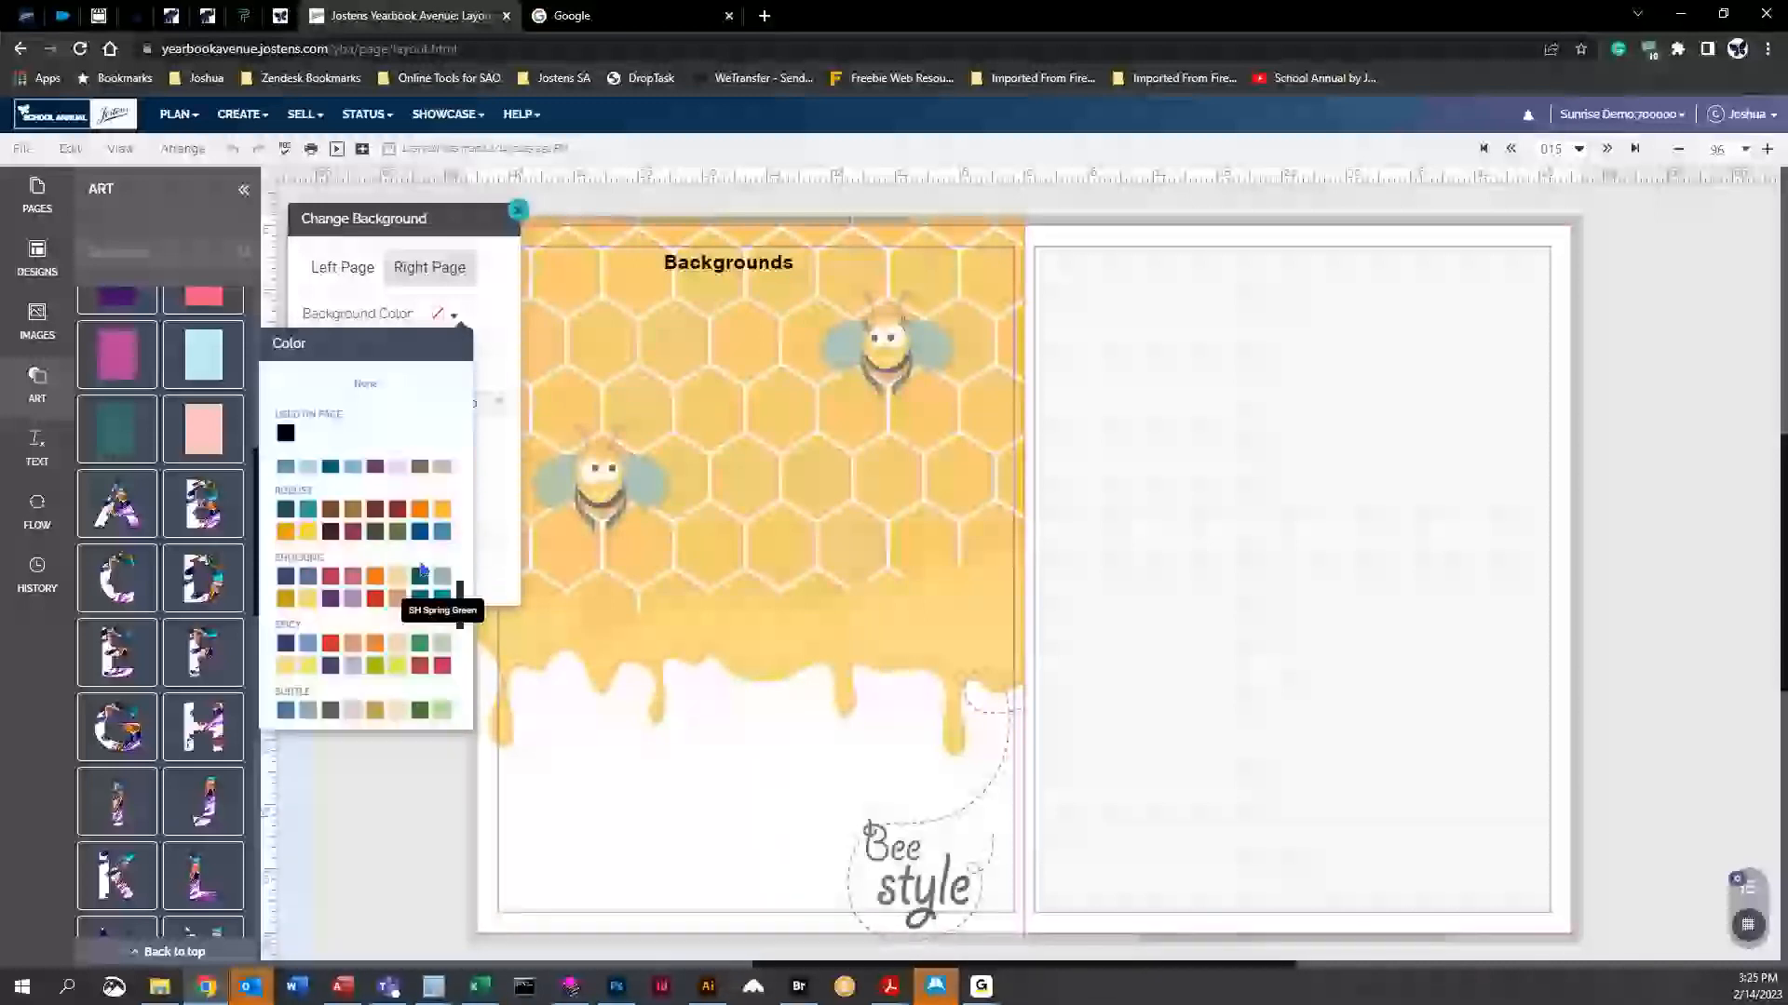
left_click(354, 534)
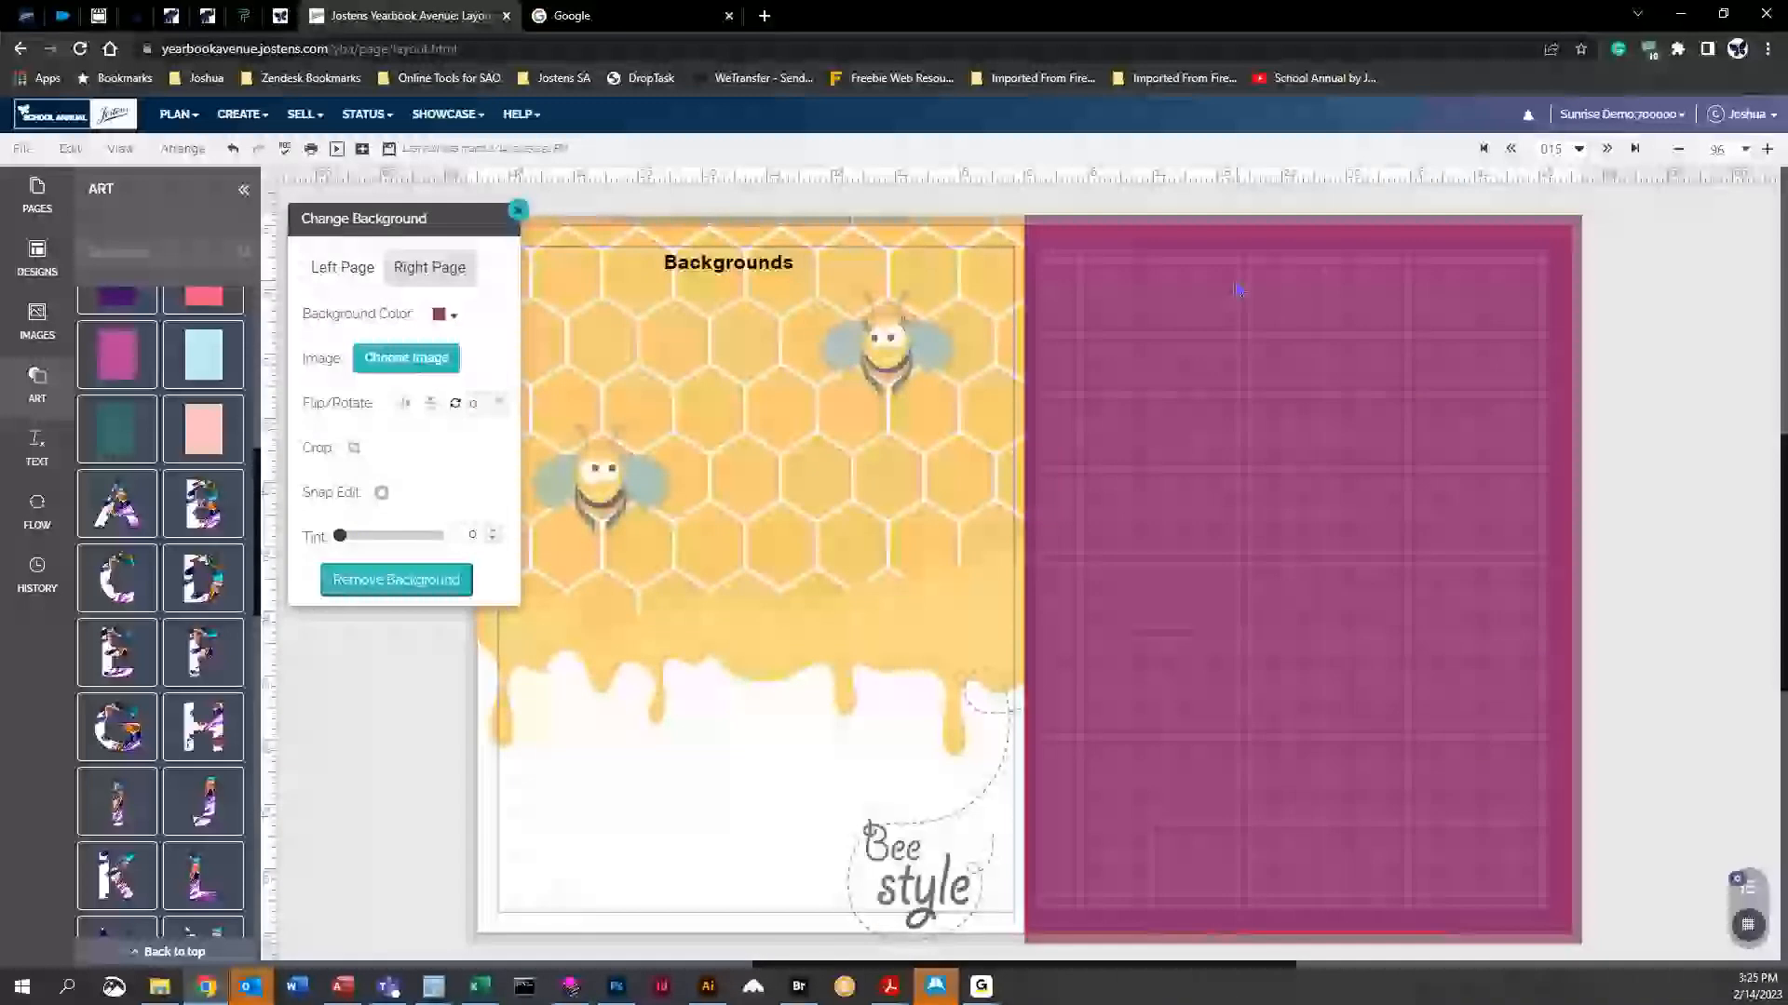
left_click_drag(1502, 466, 1428, 523)
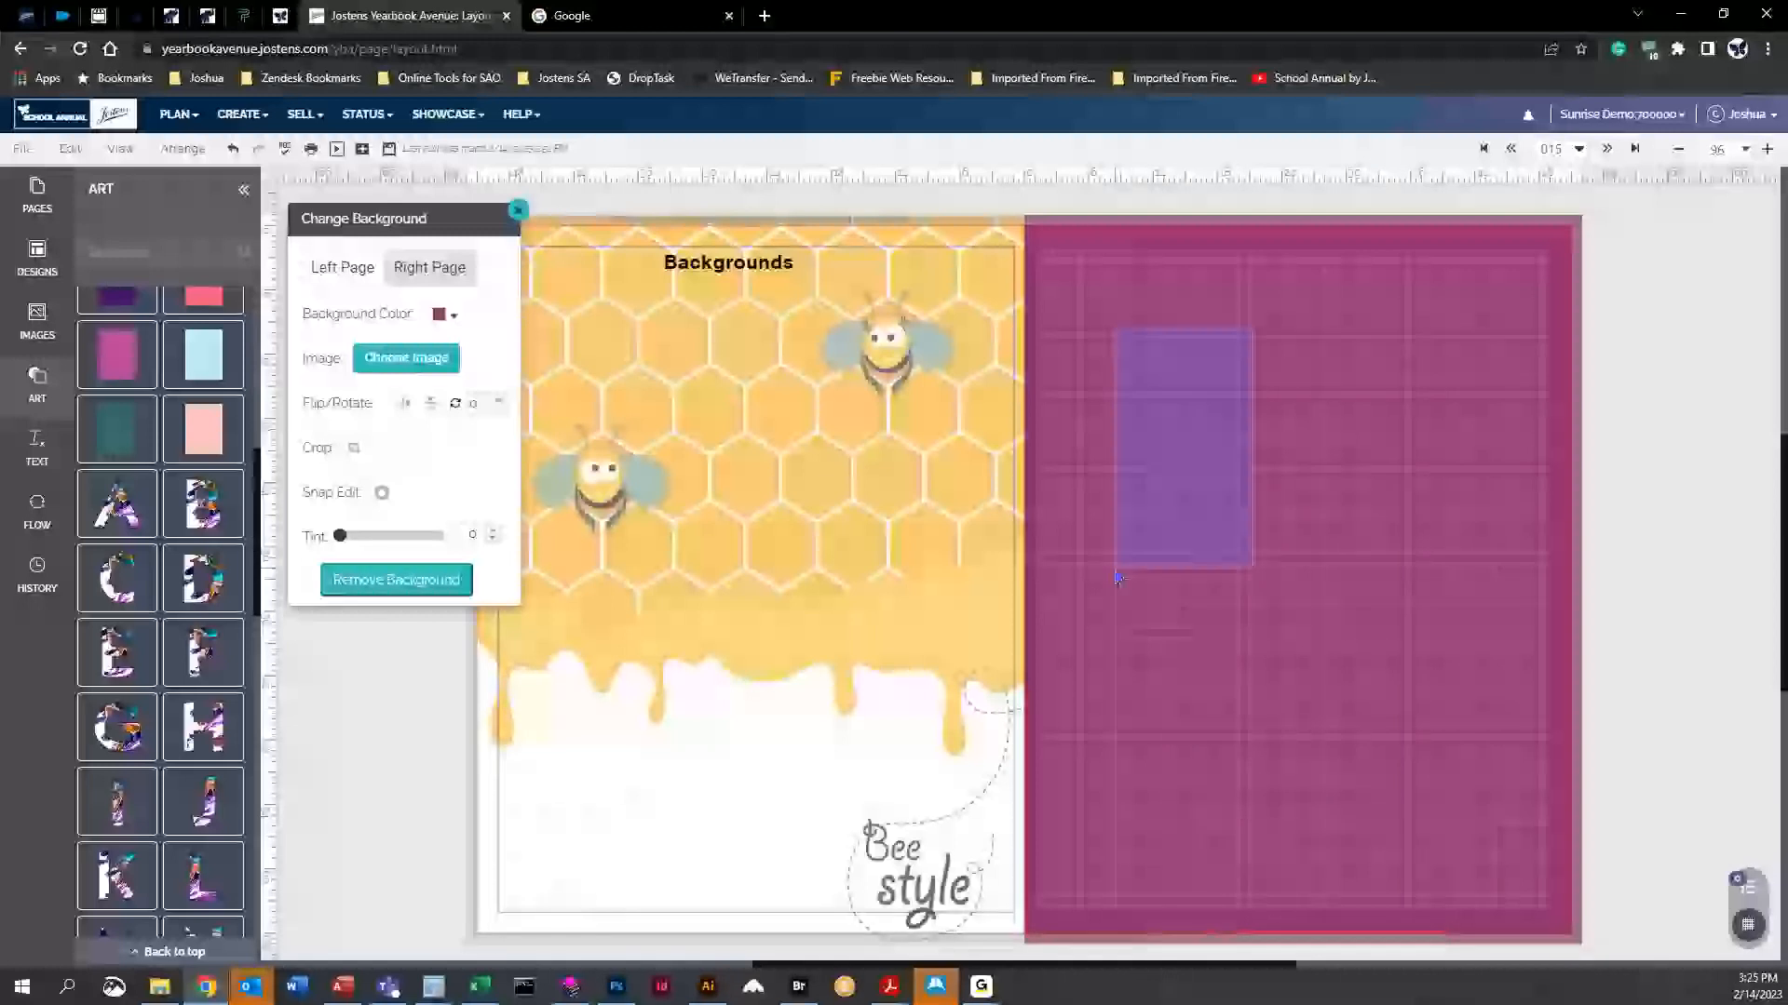
Try out a teal background with a tint of 42 on page 015, and remove that background
left_click(455, 317)
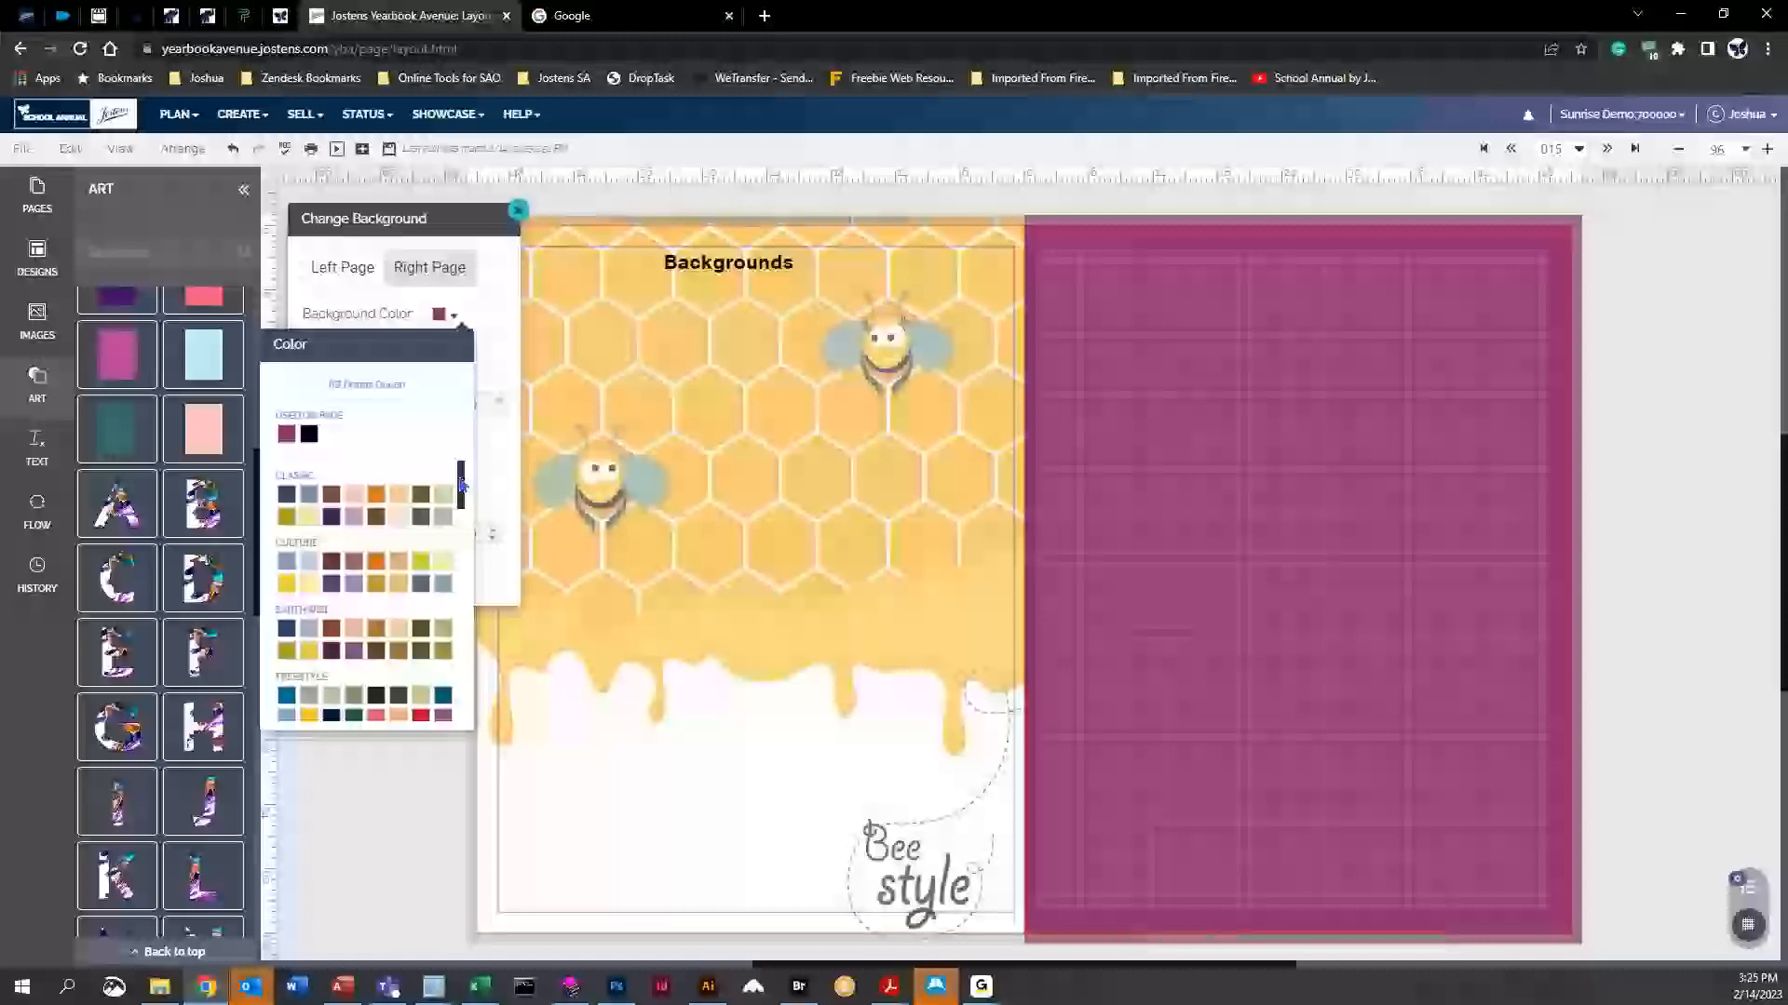
left_click_drag(460, 485, 460, 558)
left_click(447, 656)
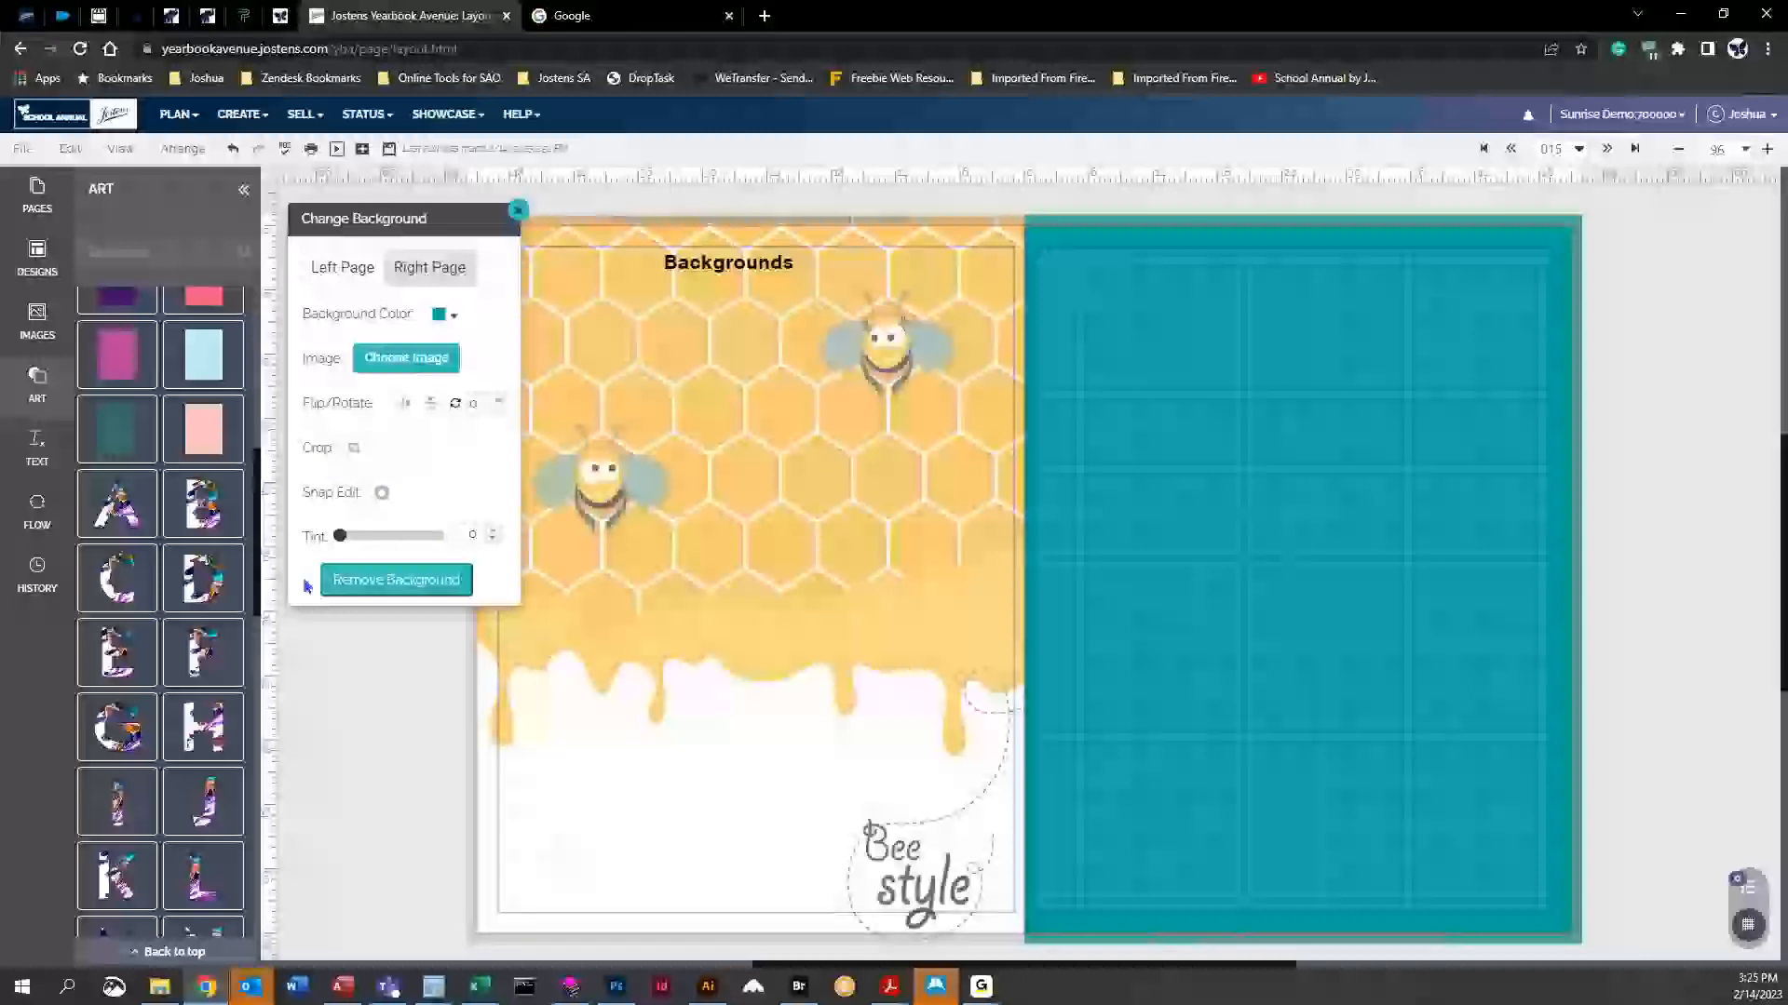
left_click_drag(338, 536, 383, 540)
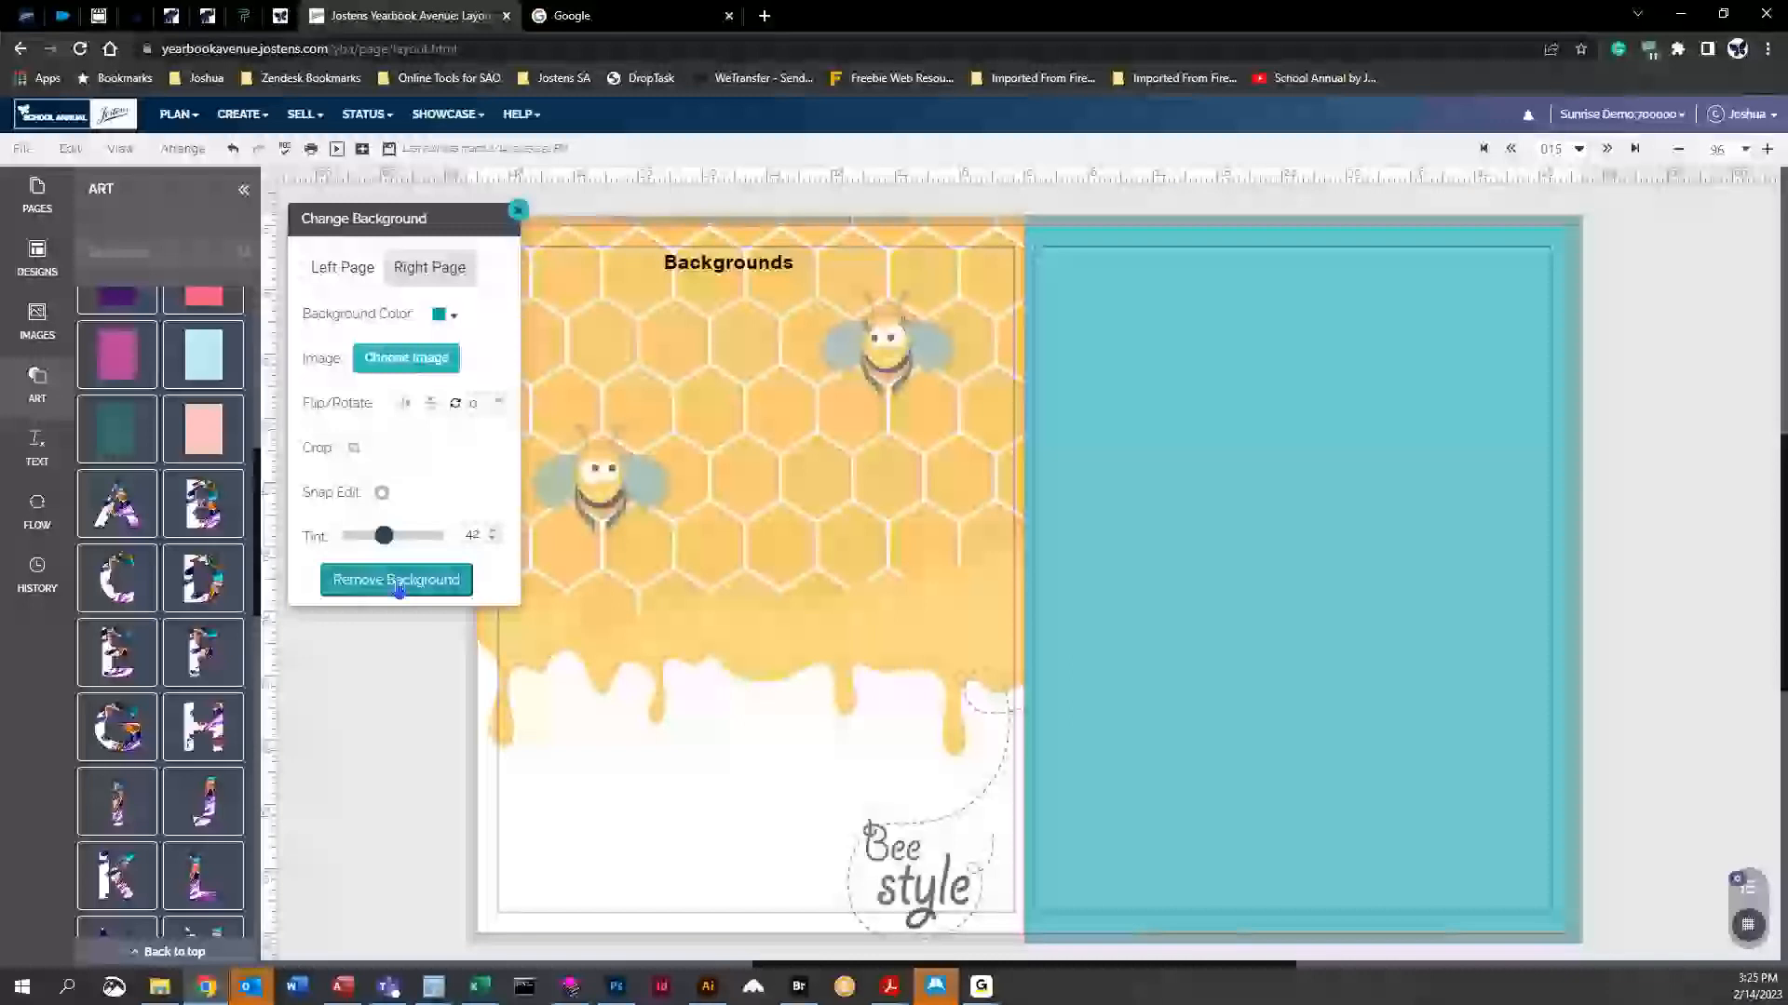
left_click(399, 585)
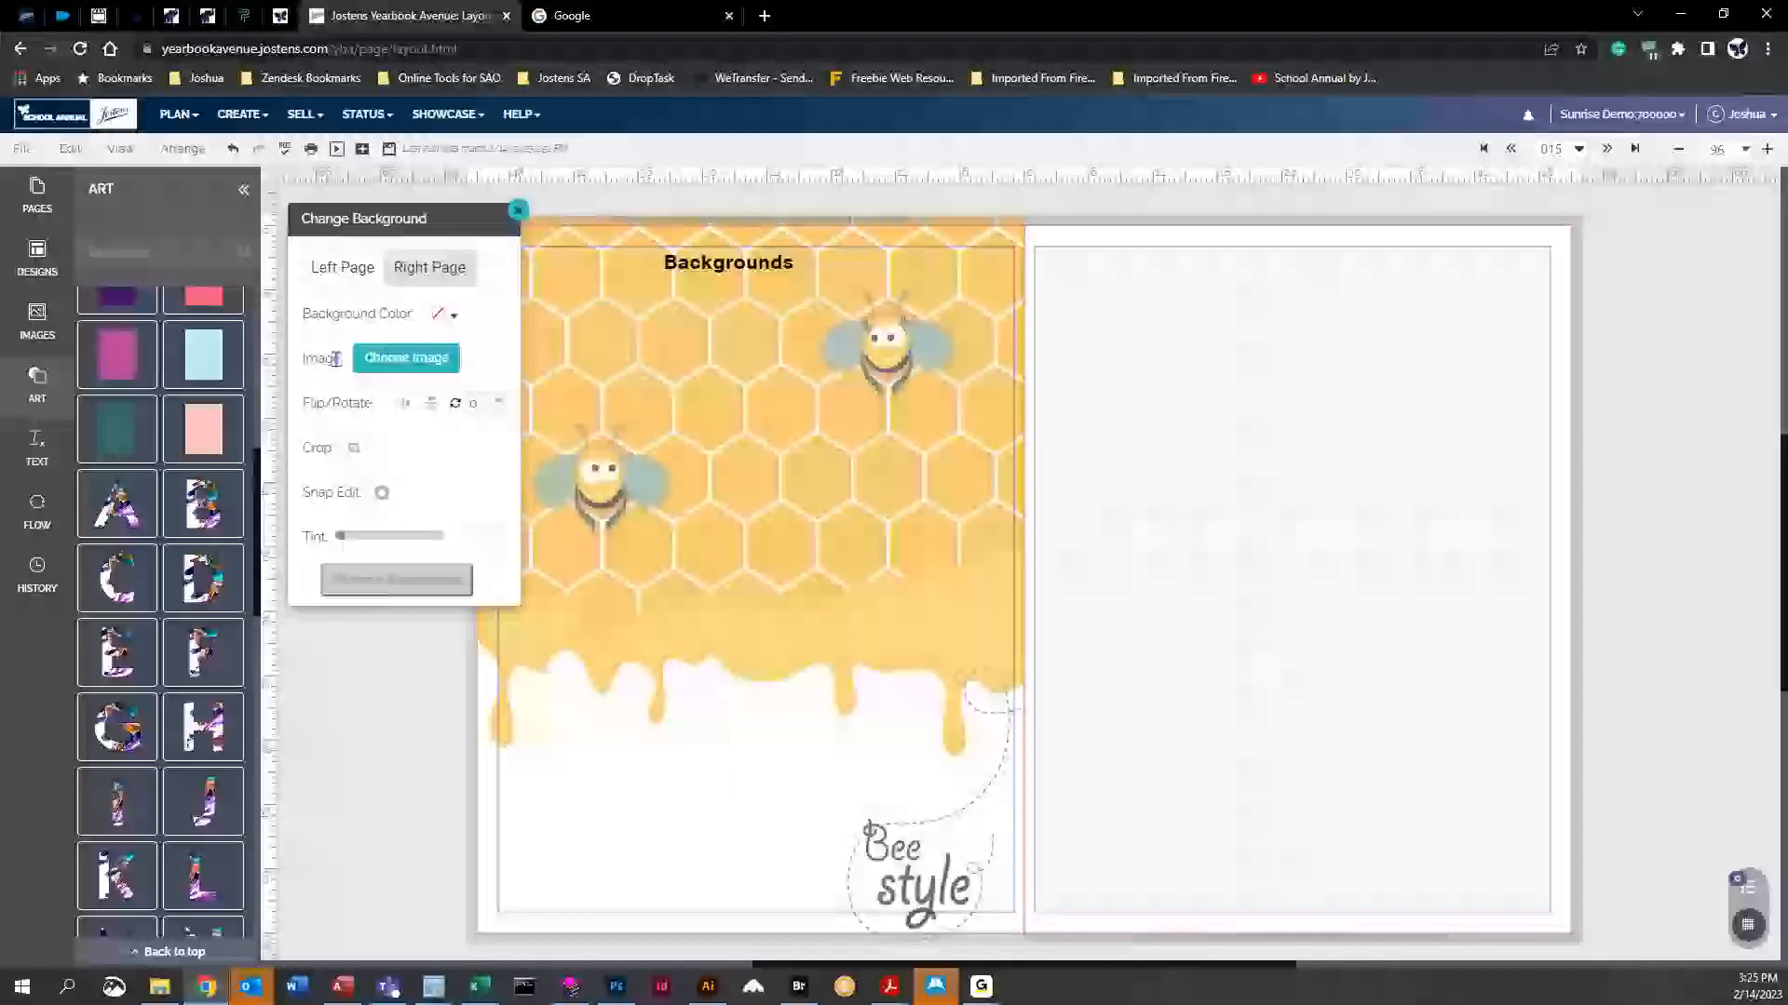
Try out BK00055.jpg from All Backgrounds as the background image of page 015, and remove it
left_click(390, 365)
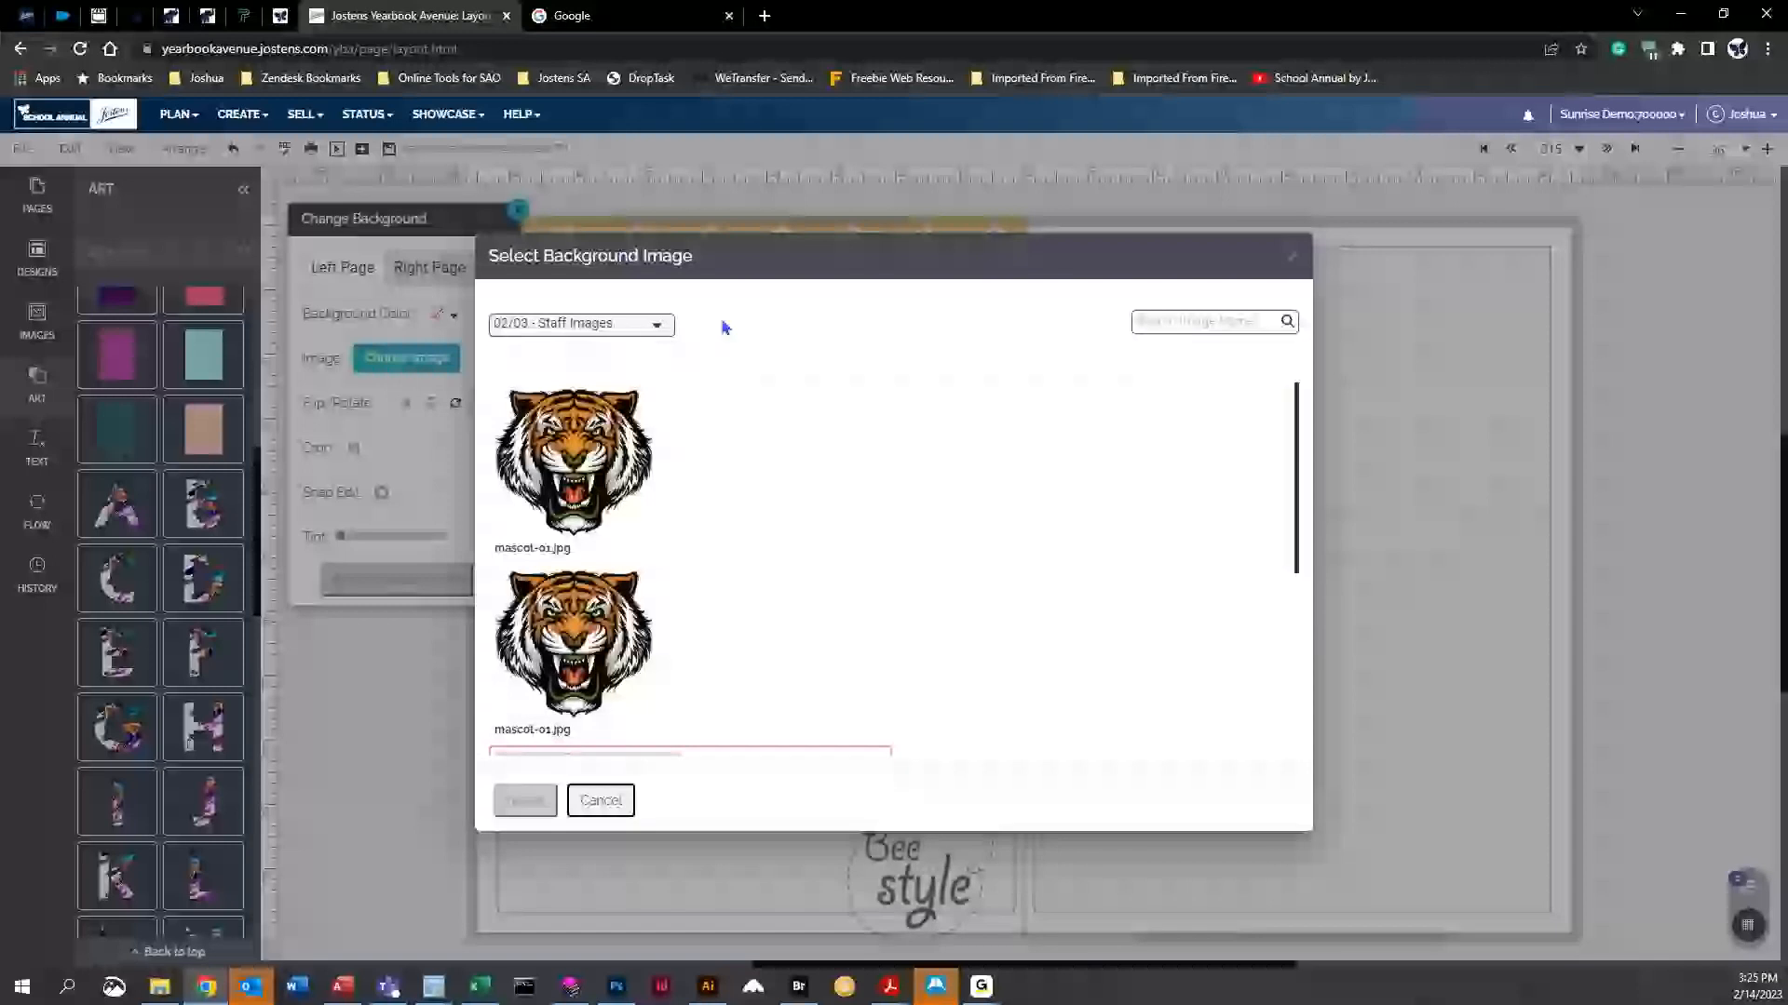
left_click(659, 328)
left_click(500, 357)
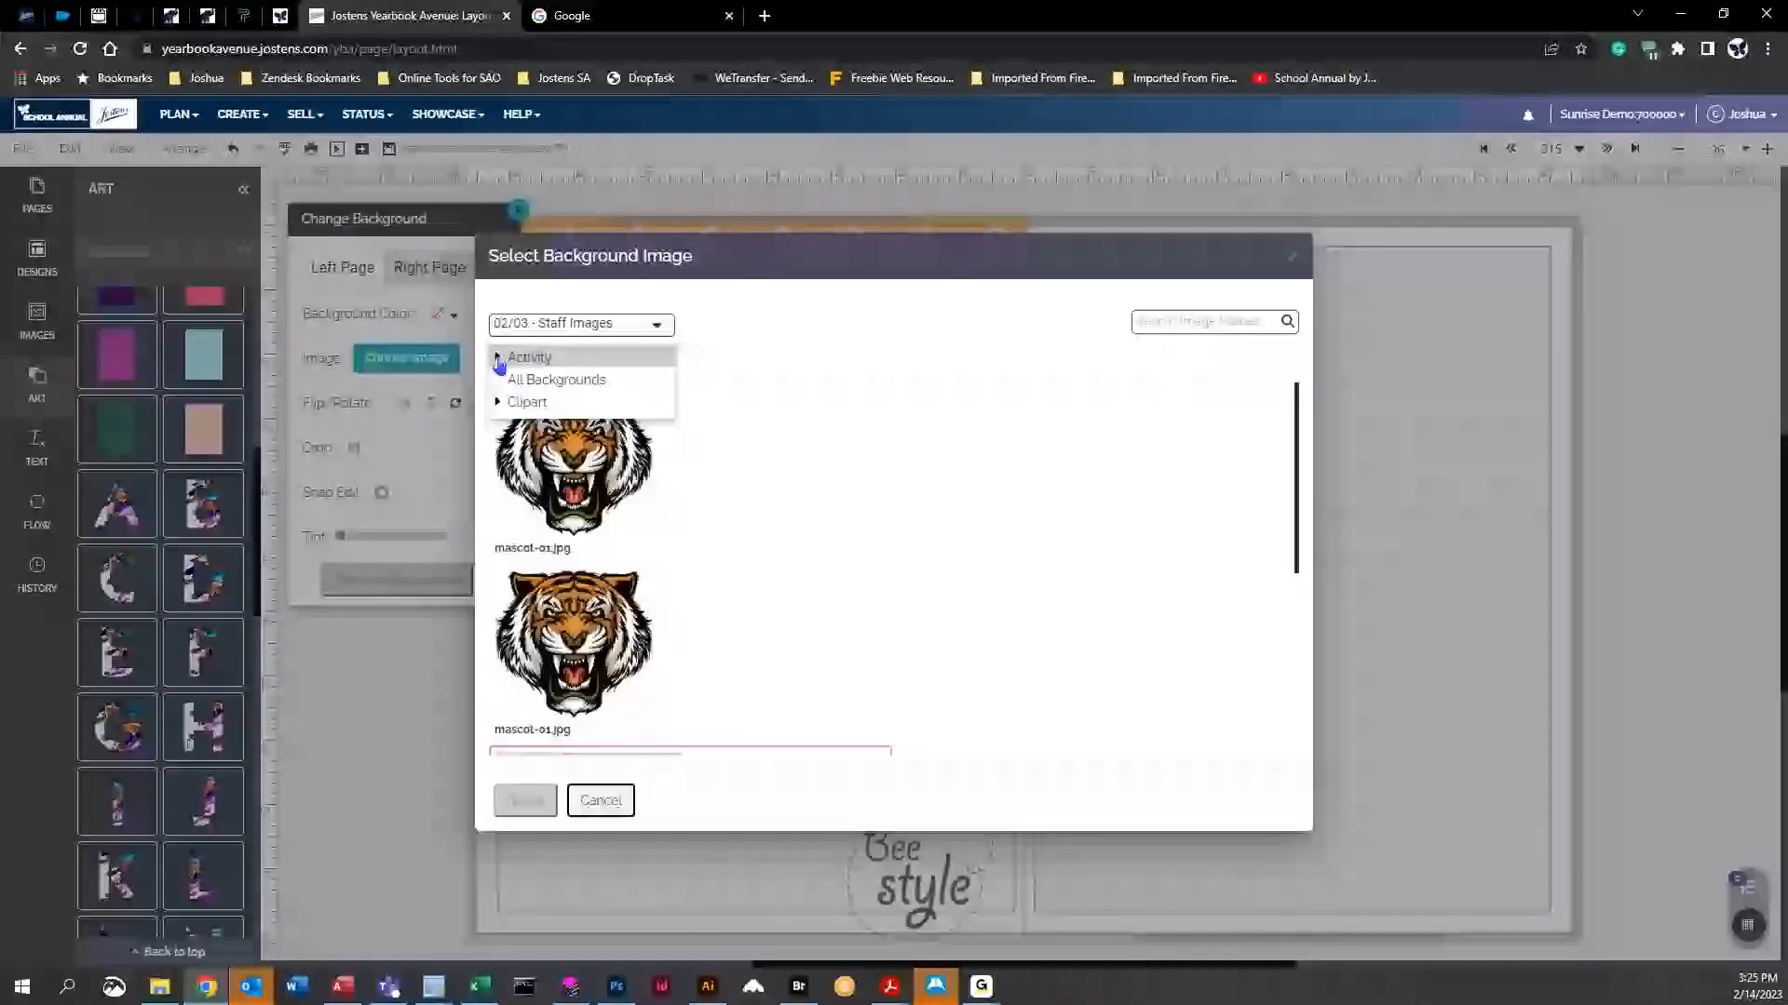
left_click(561, 380)
left_click(518, 331)
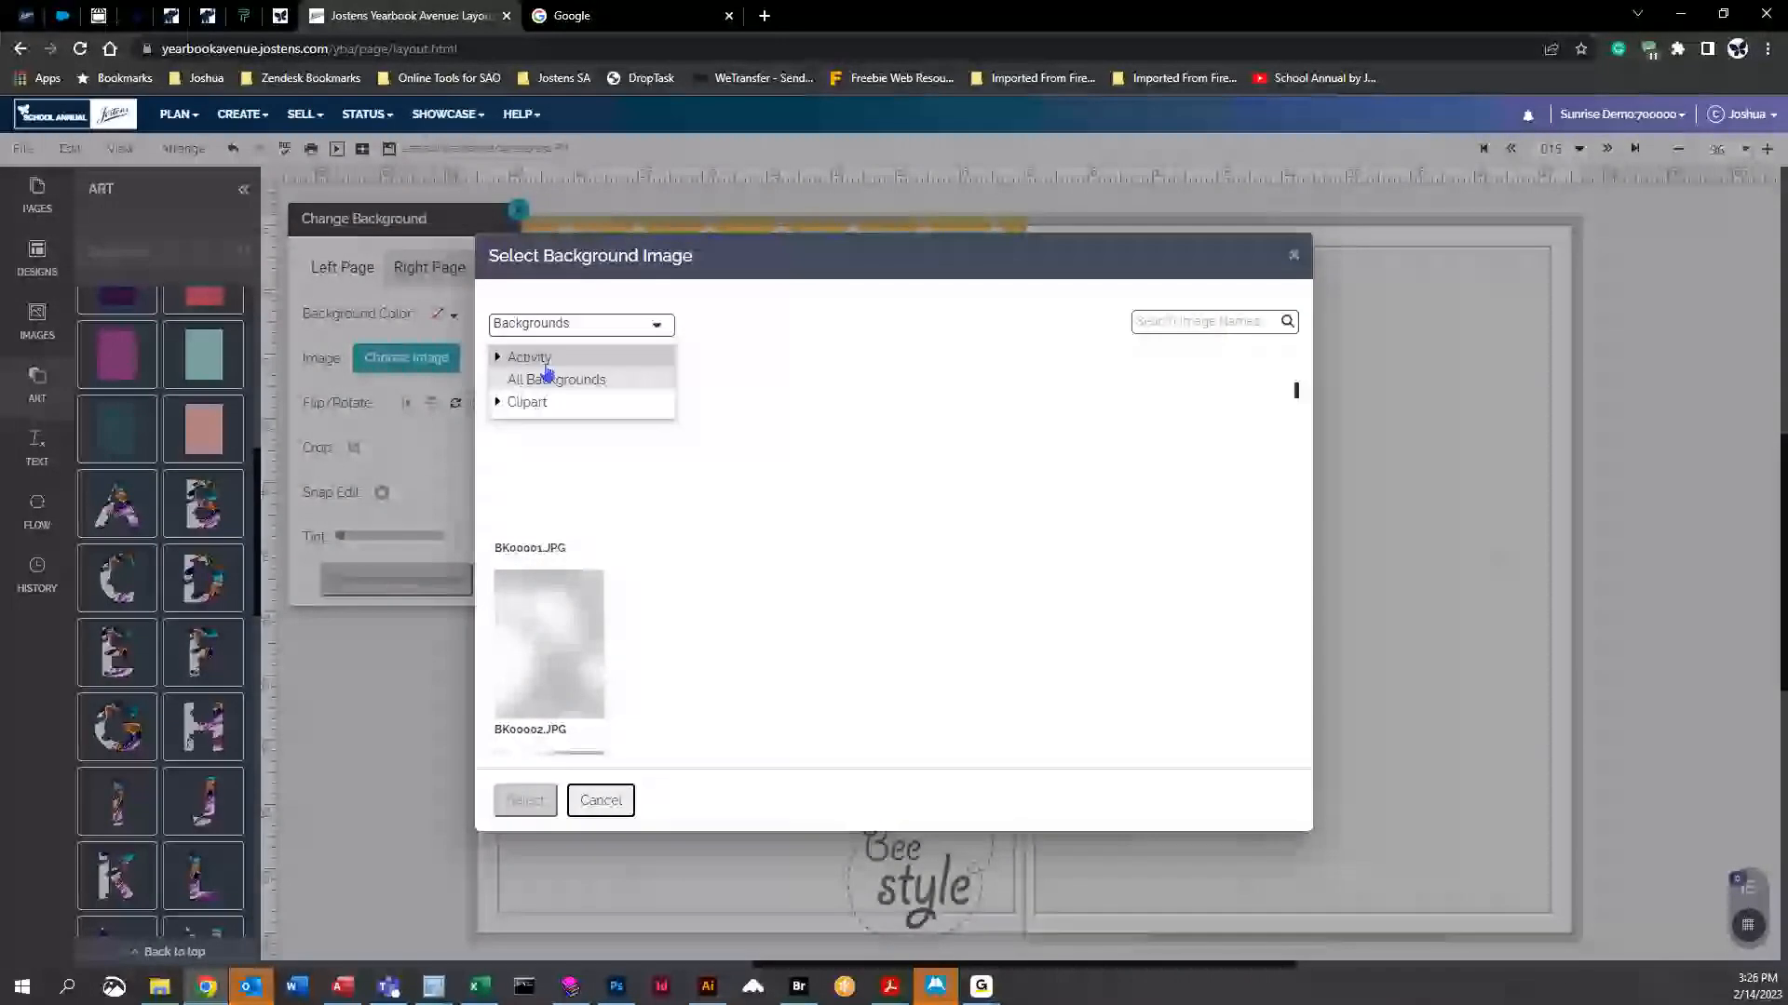
left_click(607, 381)
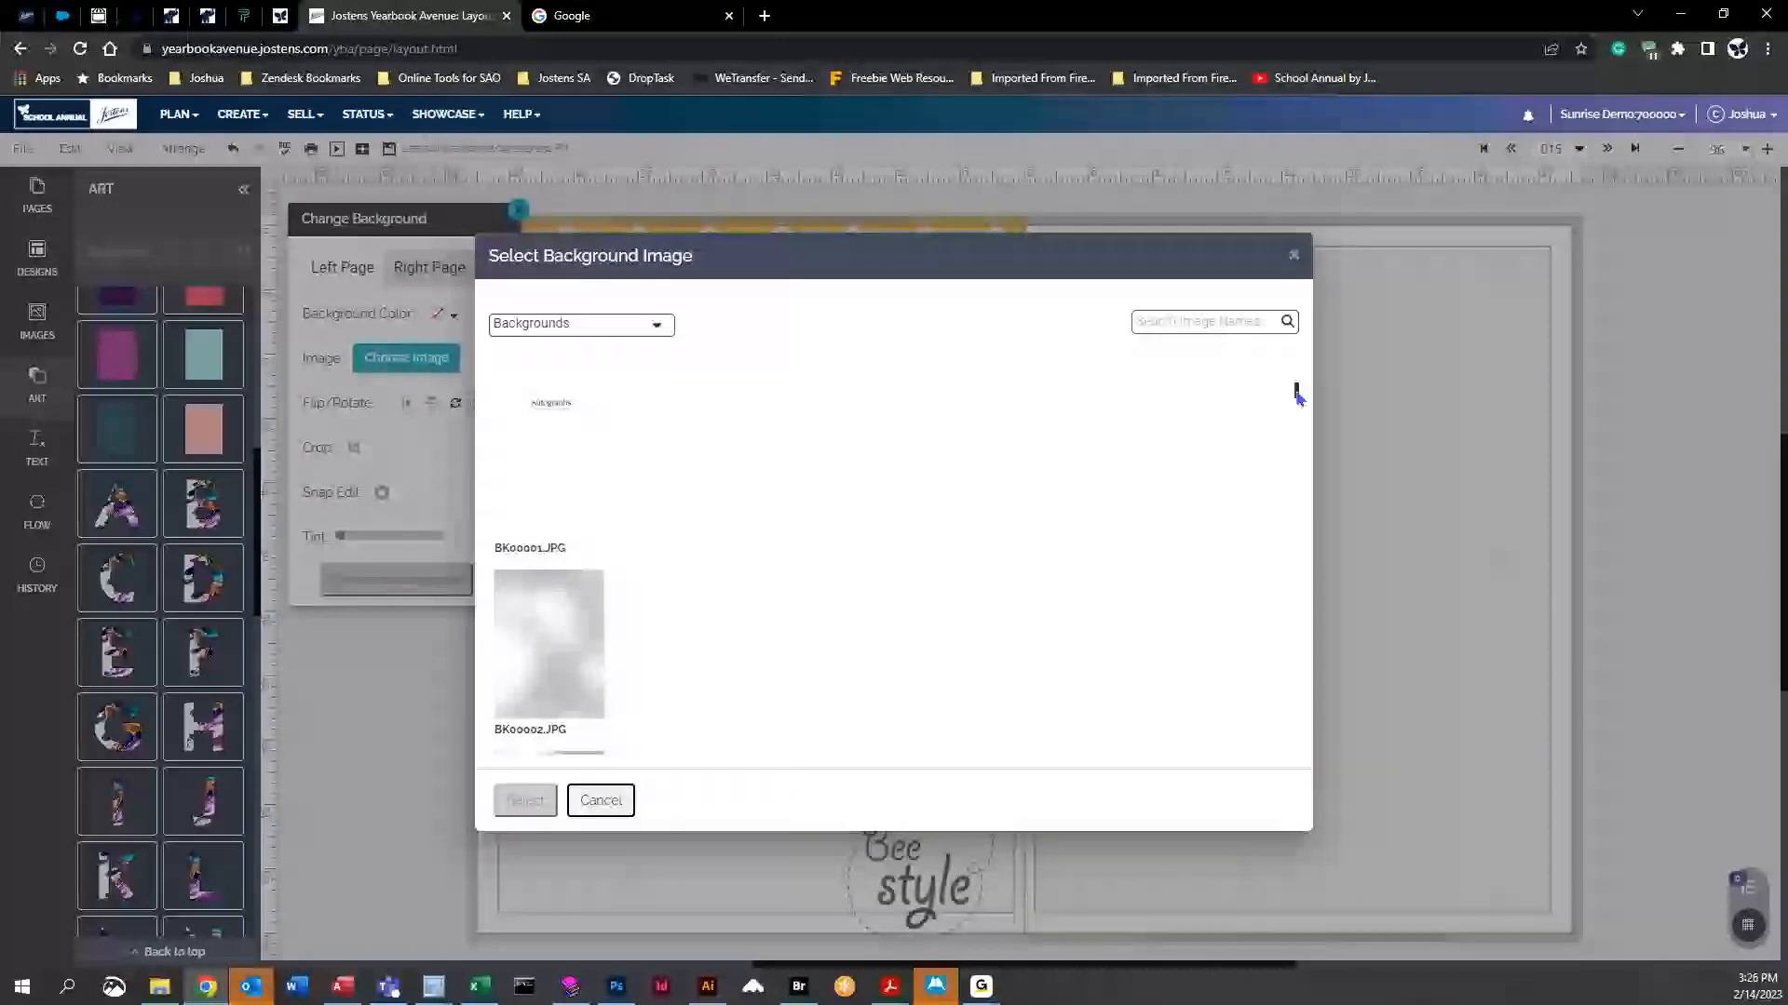
left_click_drag(1296, 391, 1301, 426)
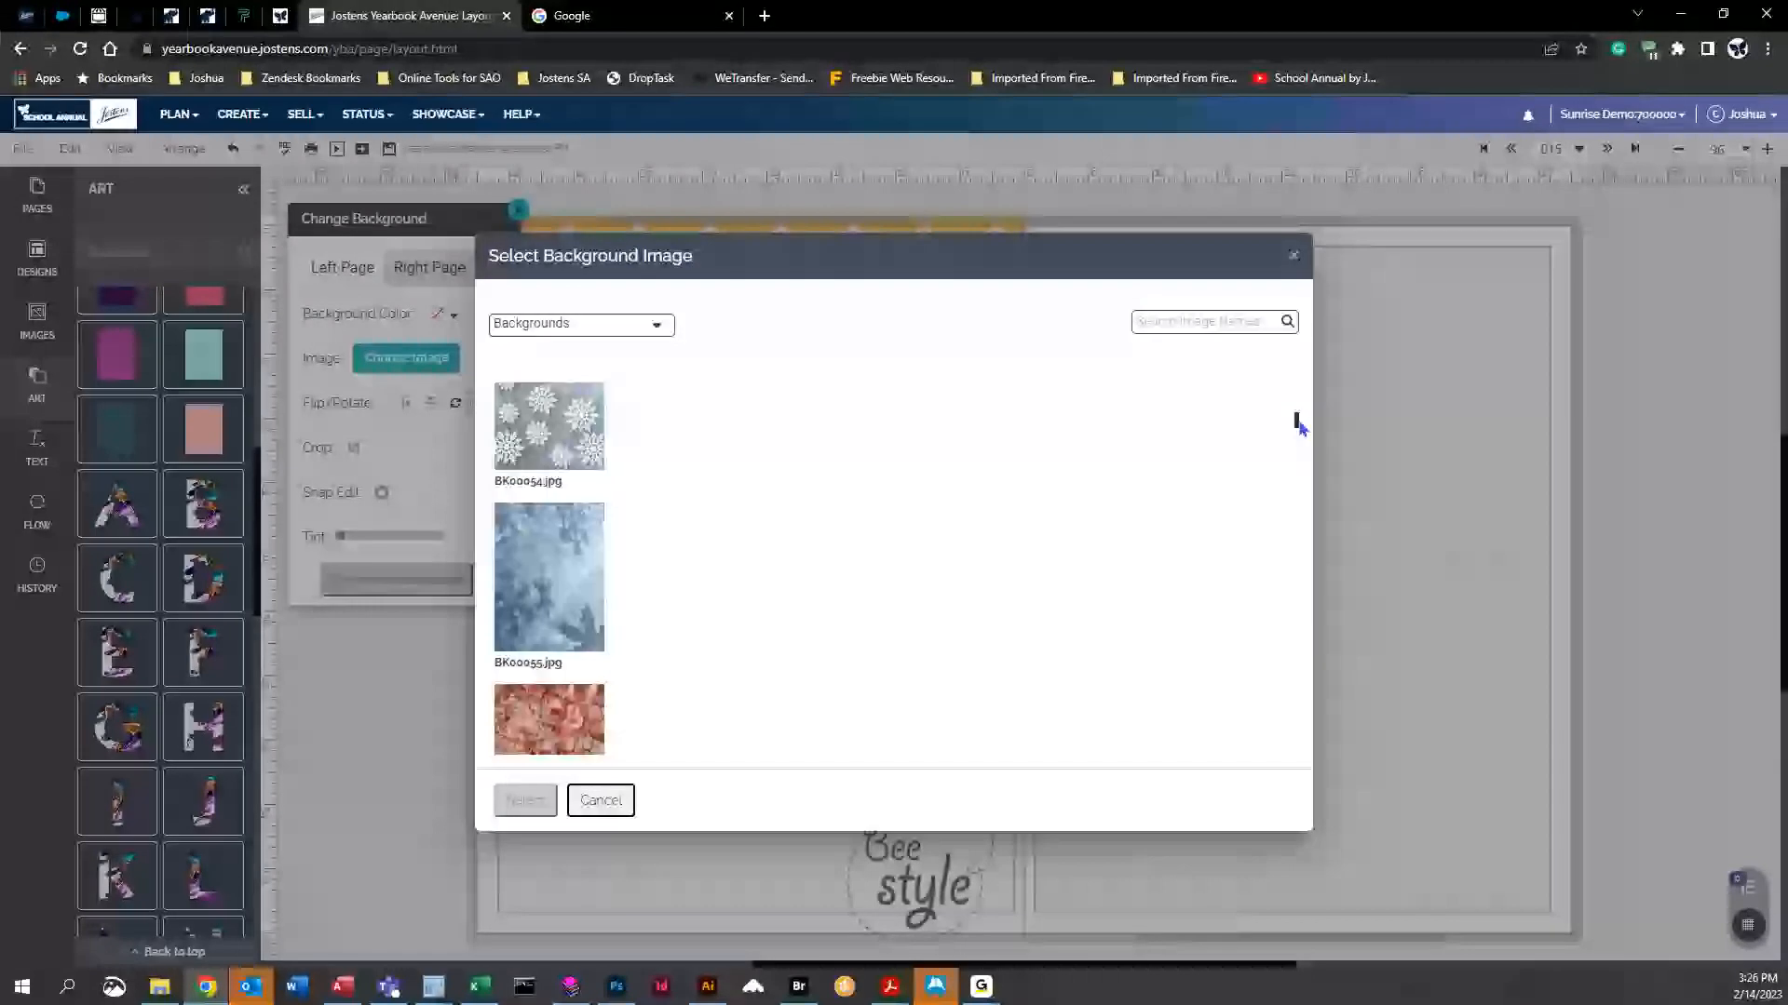
left_click(556, 545)
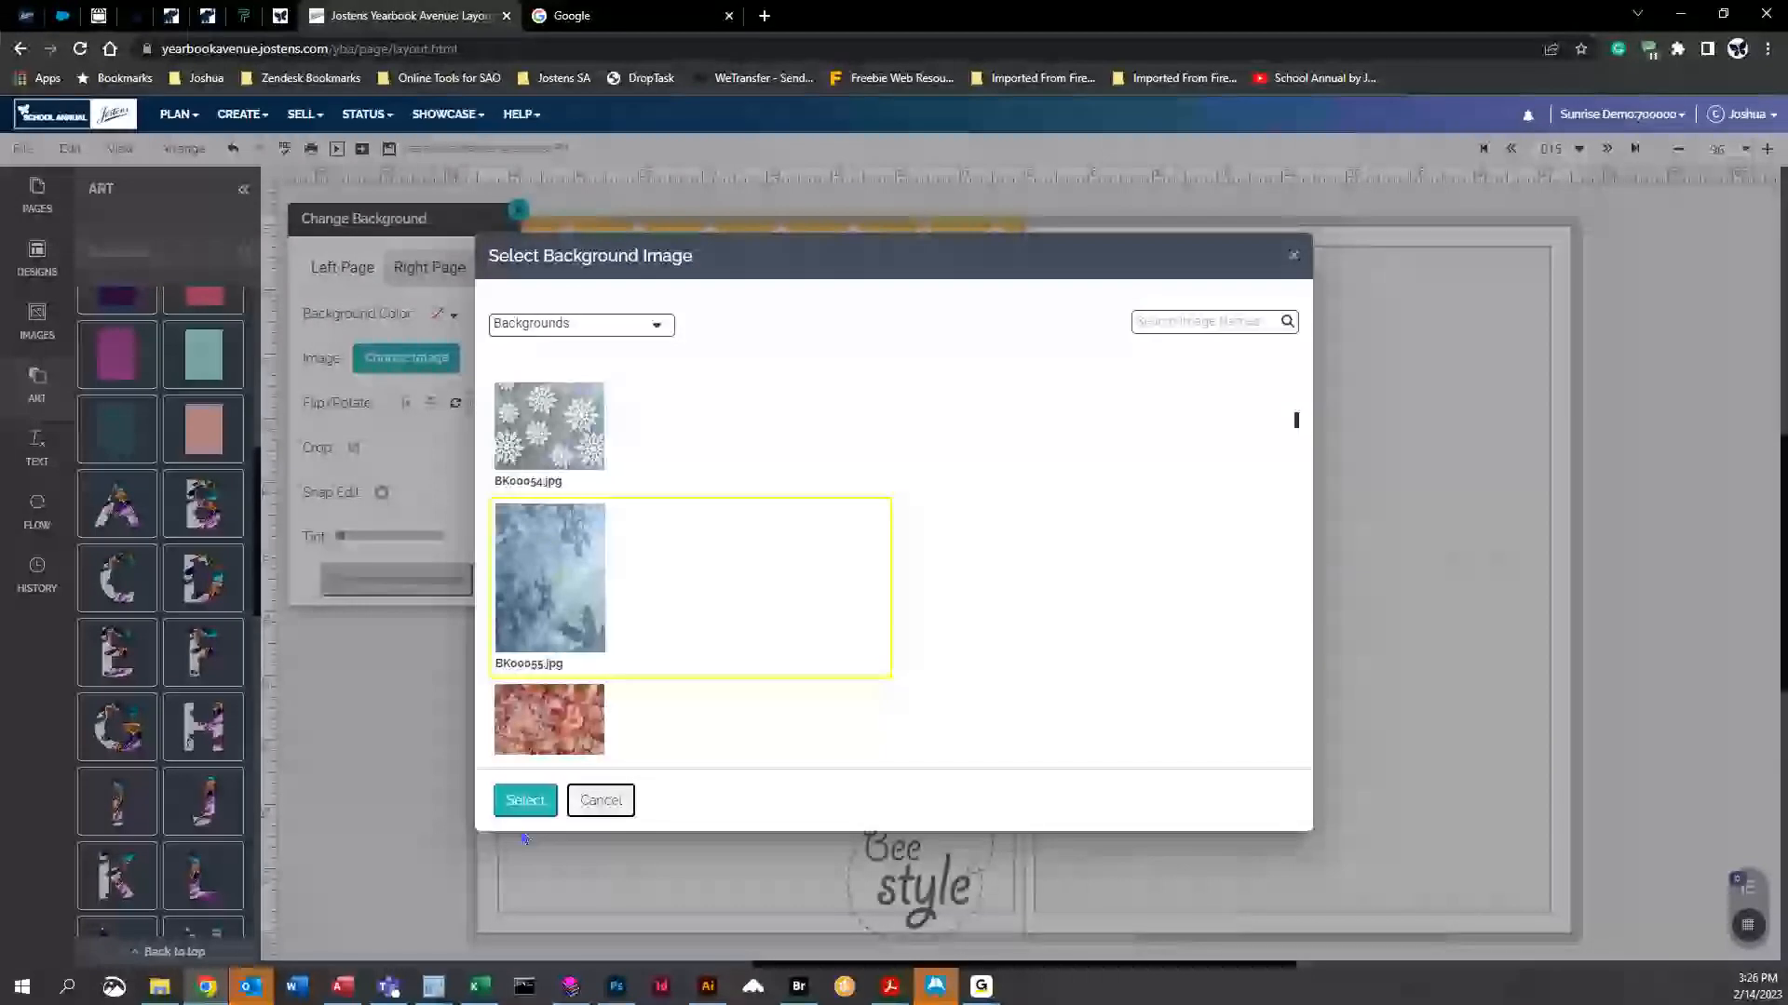
left_click(524, 801)
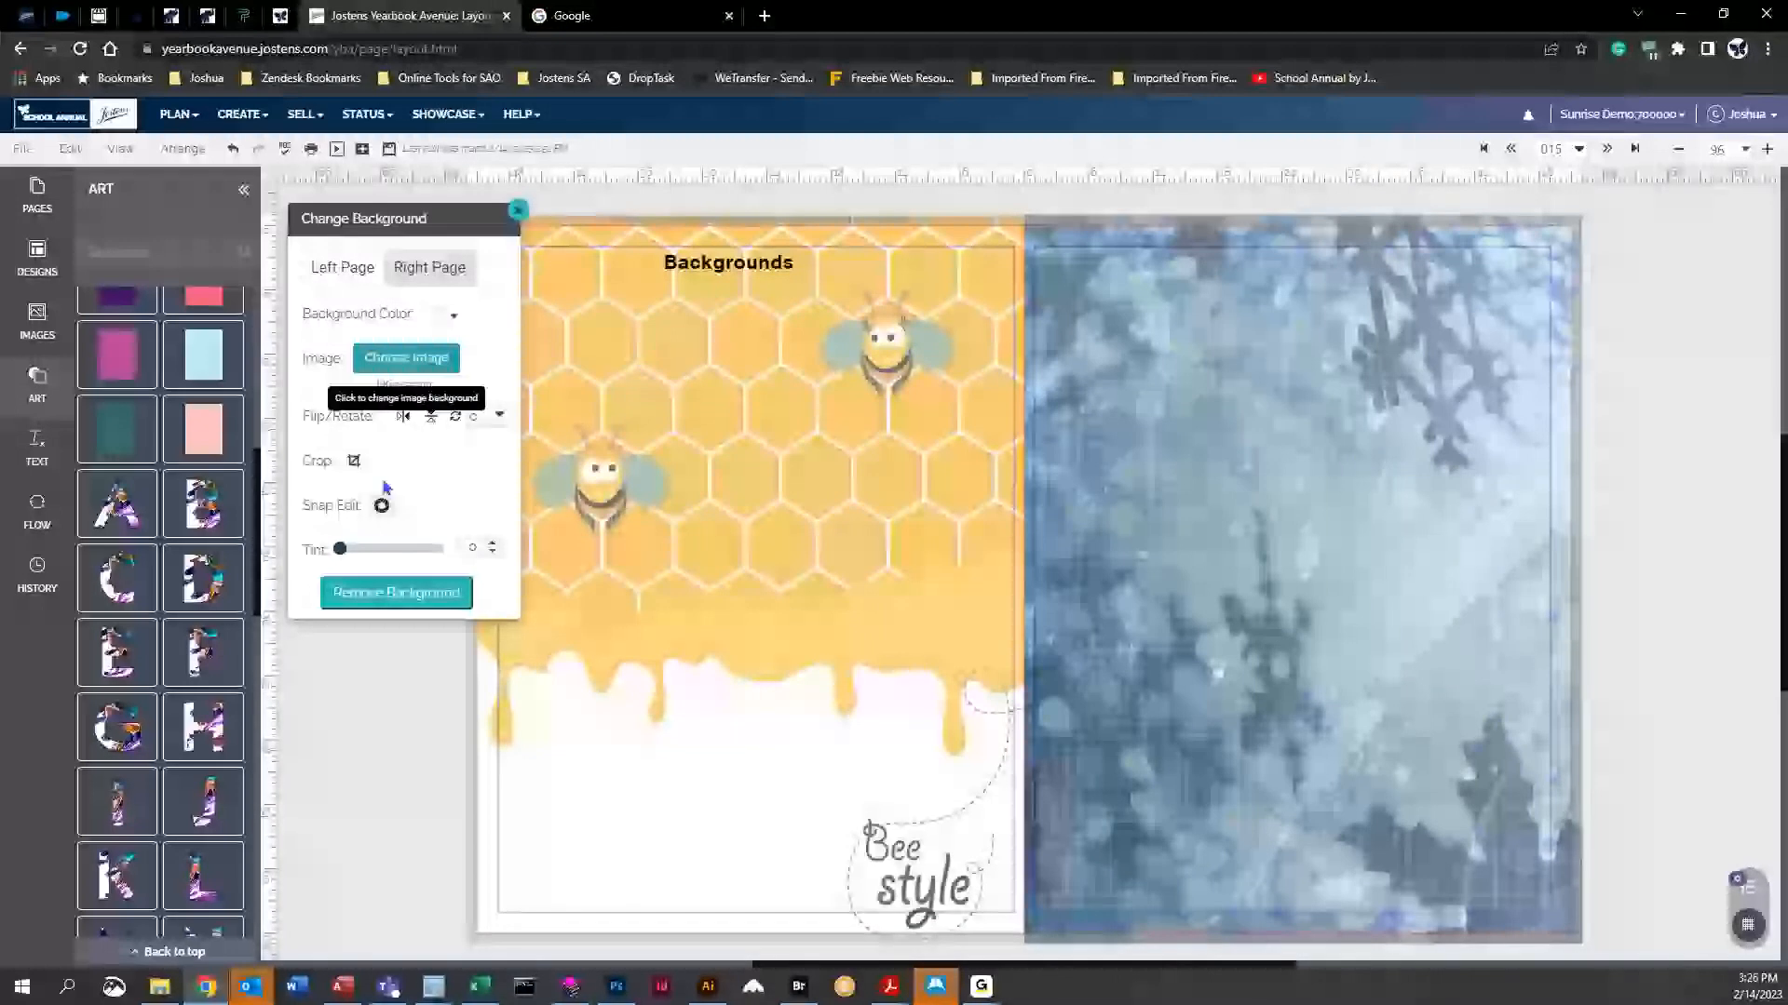
left_click(395, 593)
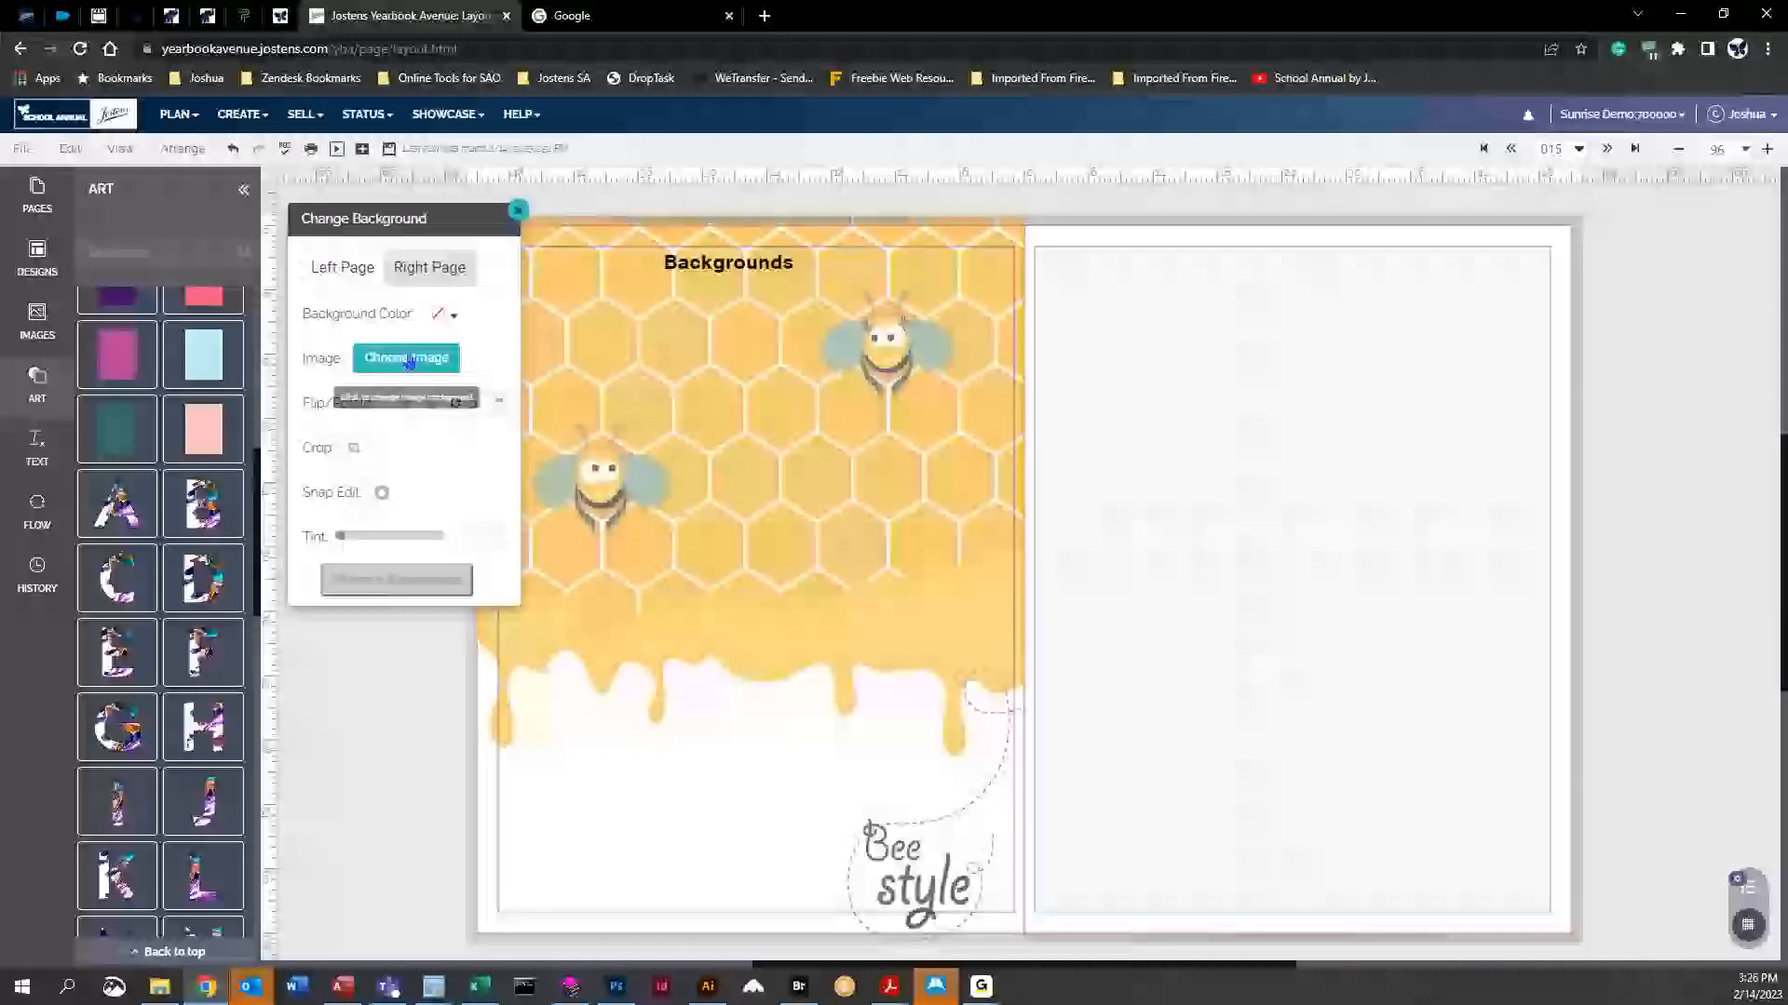
Try out ChalkTalk_BG-04.jpg from the Chalk Talk cover clipart as the background image of page 015, and remove it
left_click(406, 357)
left_click(657, 325)
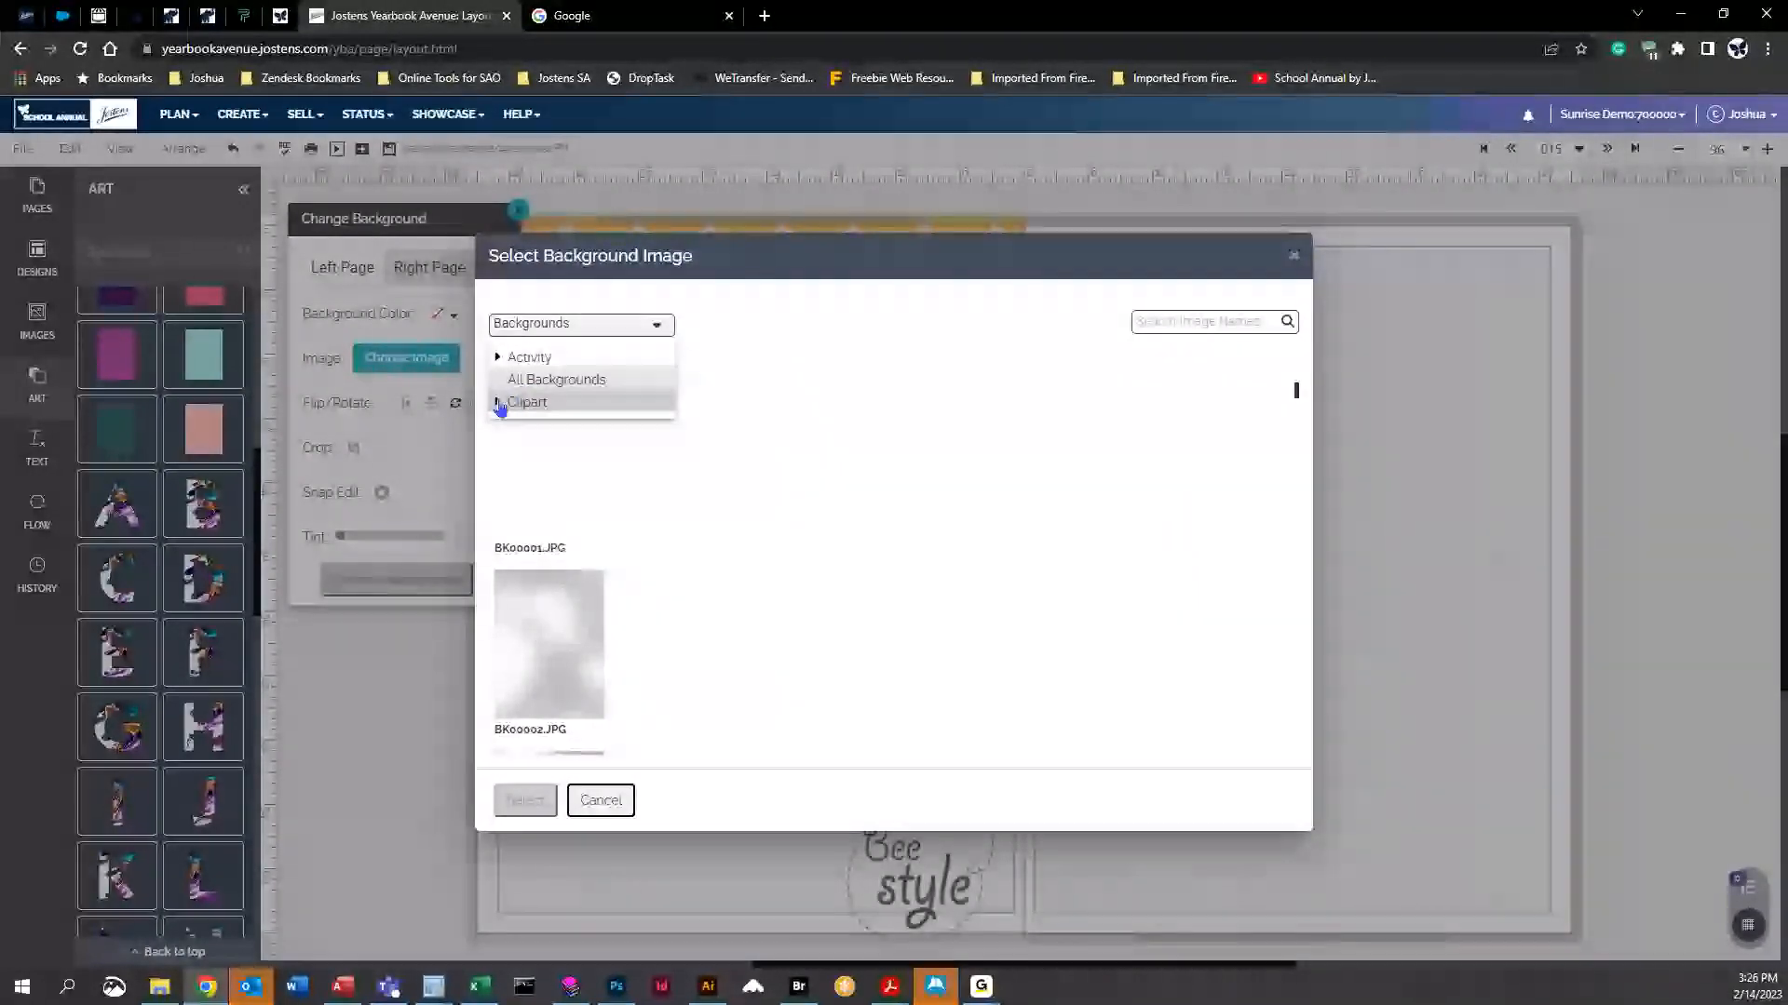
left_click(498, 401)
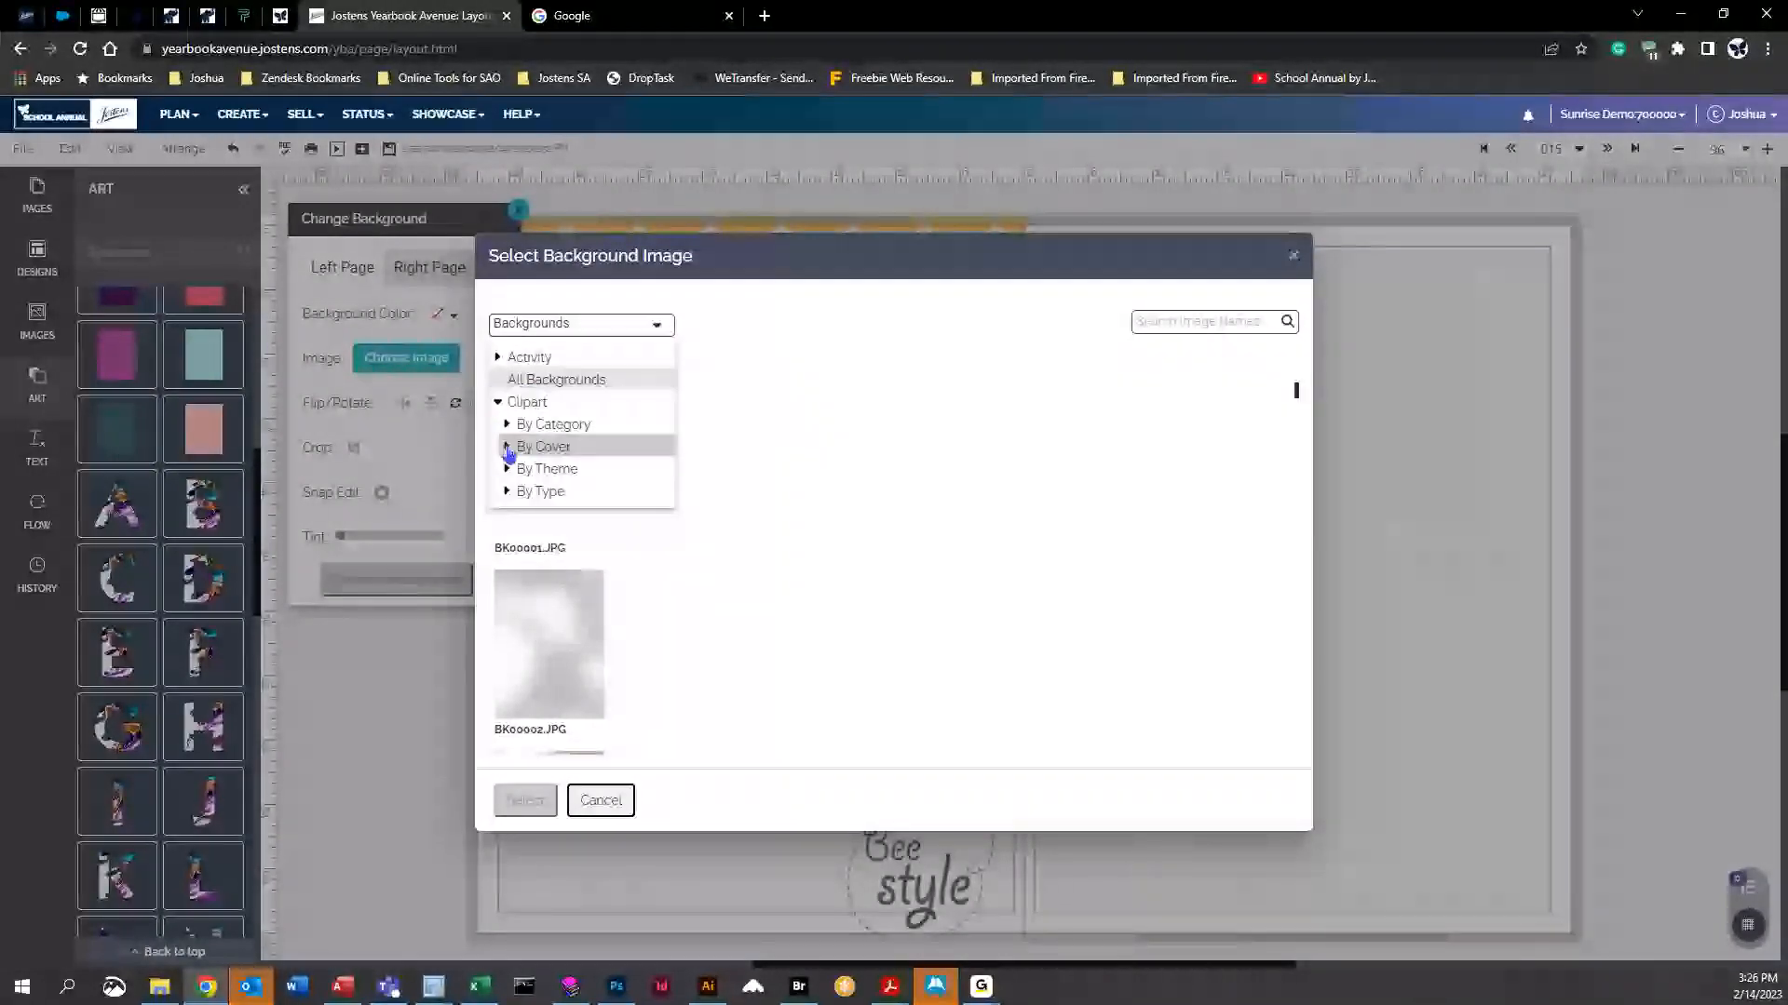
left_click(507, 448)
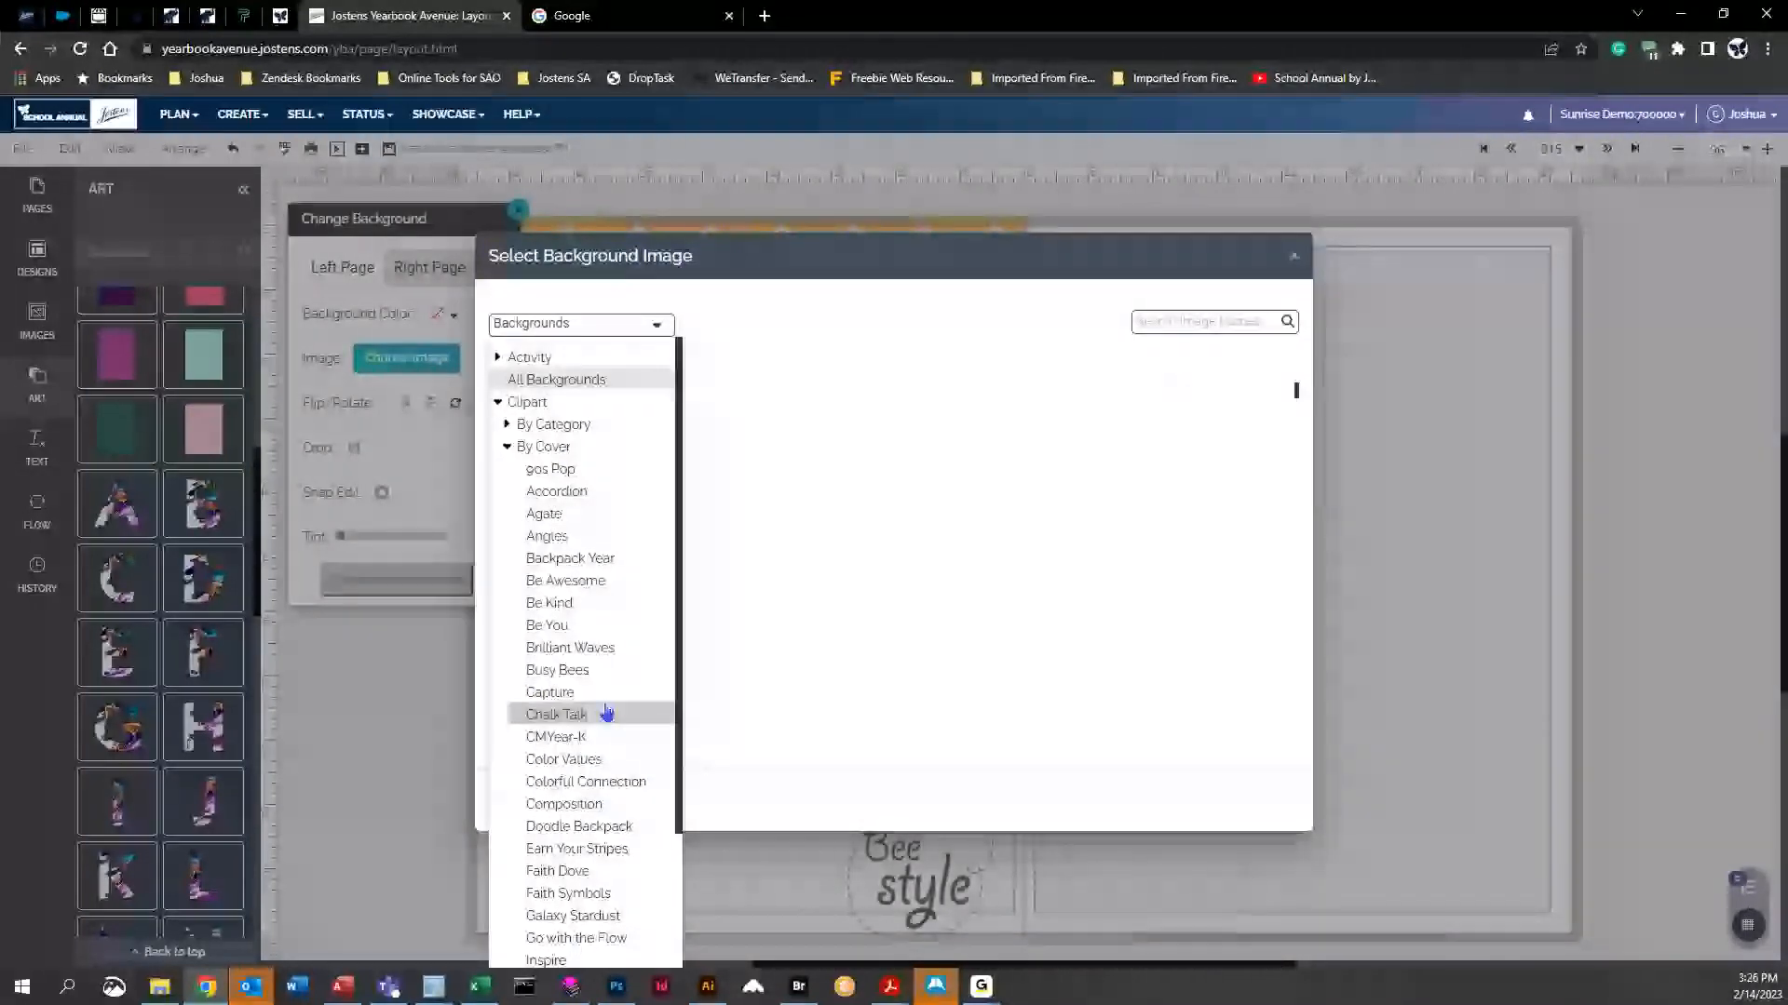
left_click(603, 714)
scroll(602, 508, "down", 4)
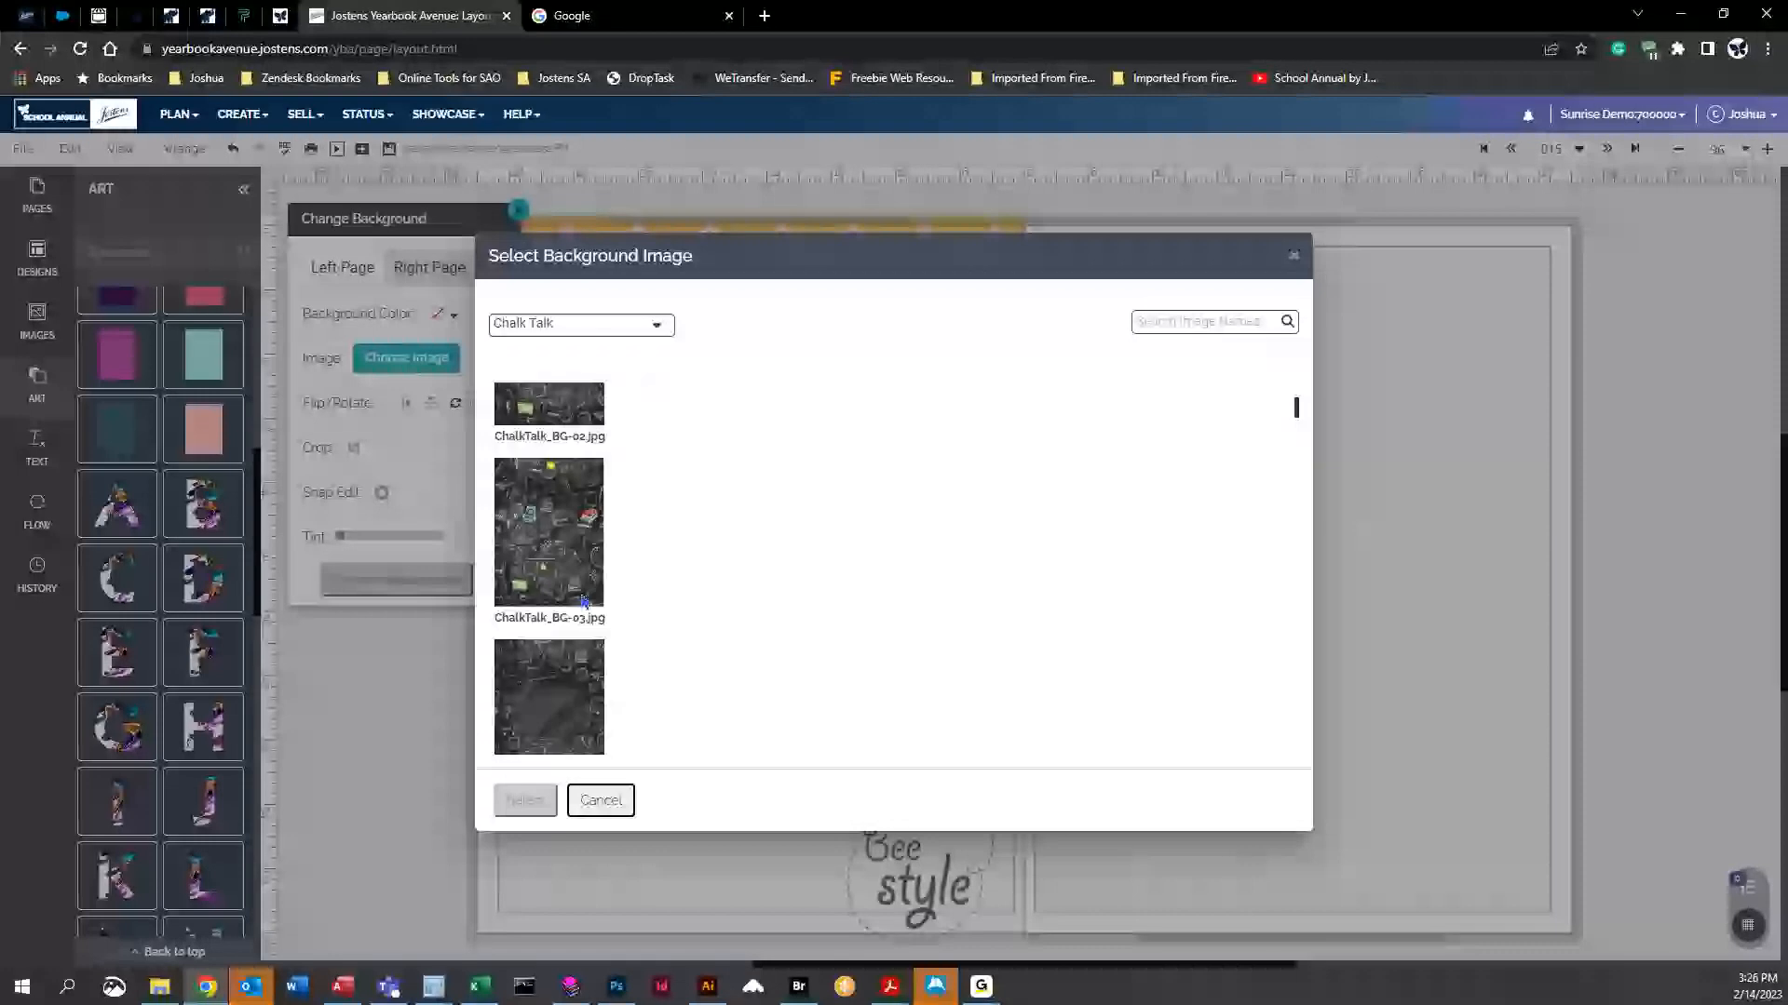
left_click(543, 564)
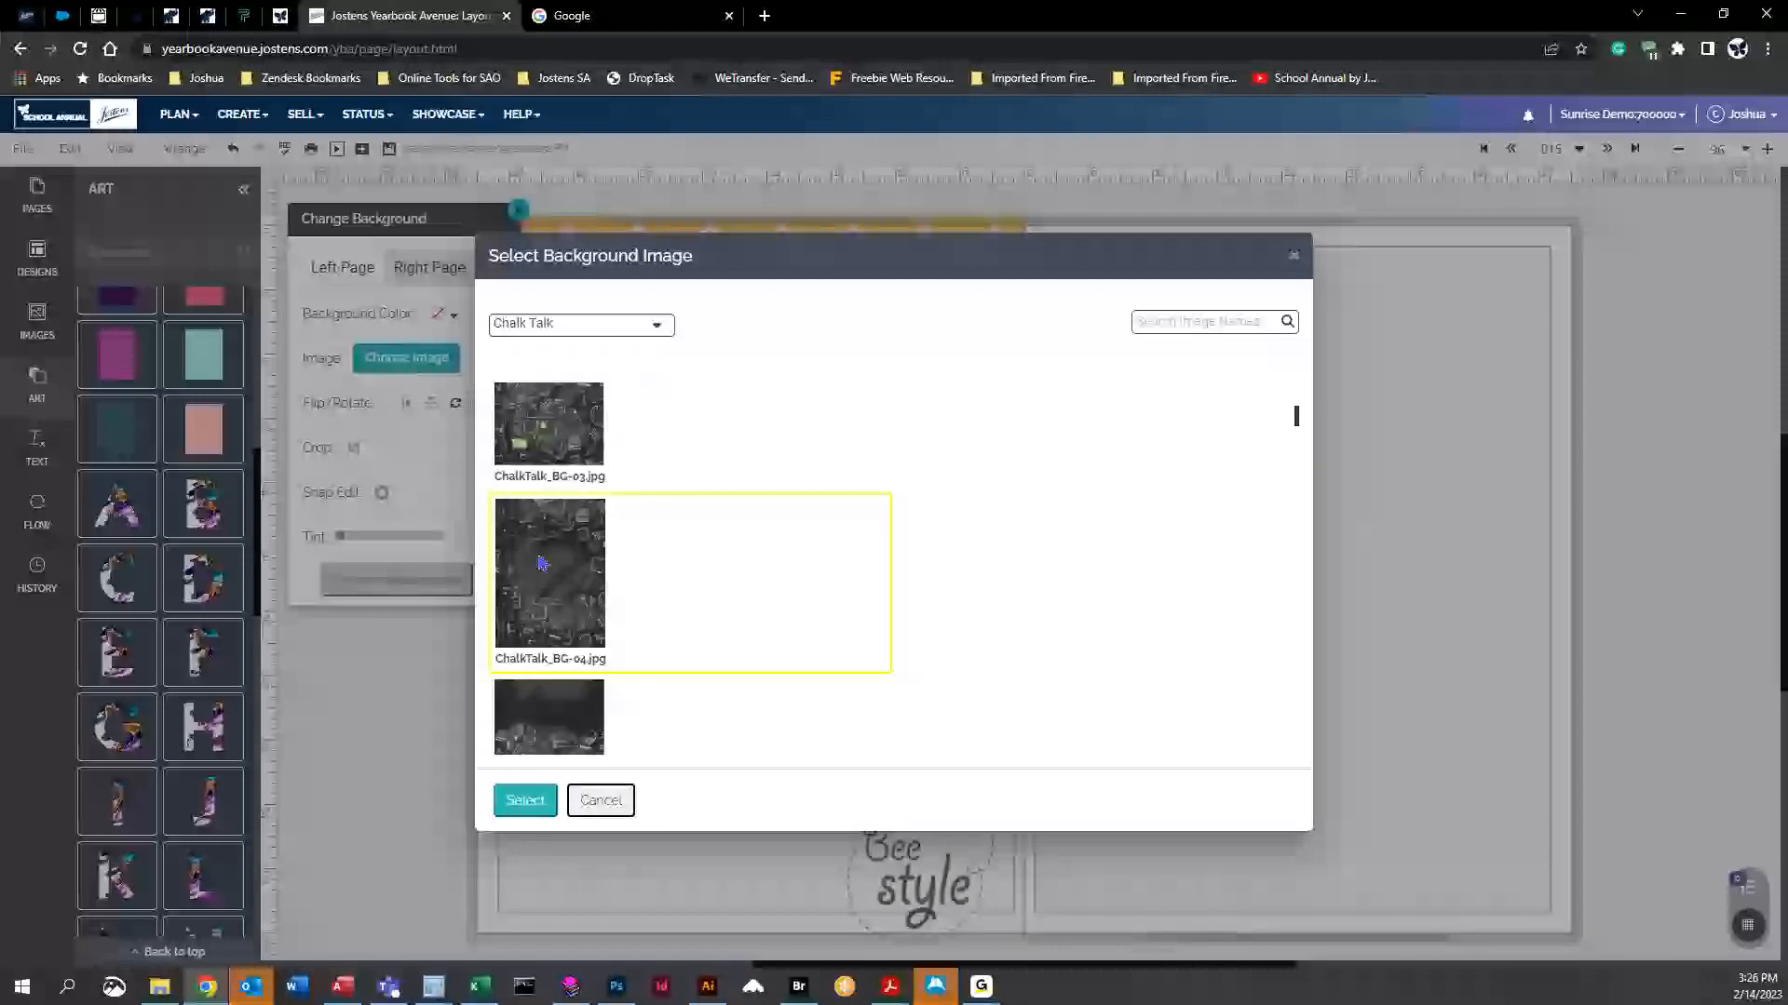
left_click(526, 802)
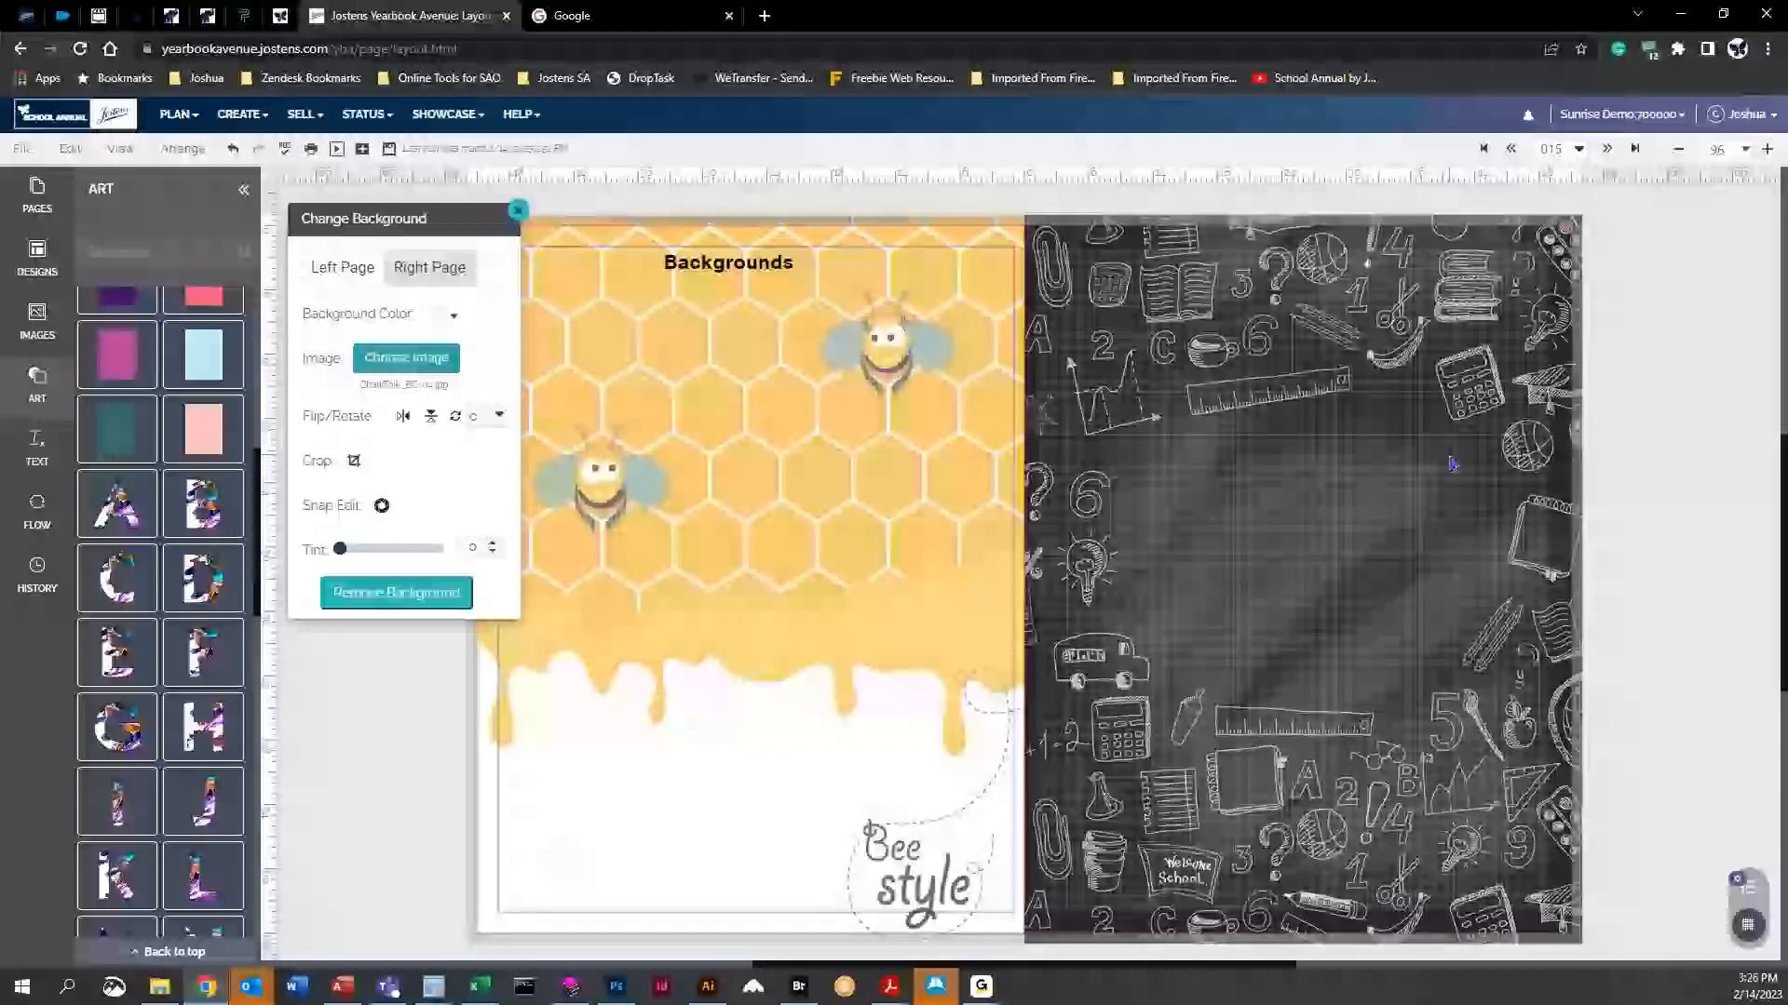
left_click(396, 593)
Reopen the background image selection for page 015 and switch its source from Chalk Talk to All Backgrounds
left_click(406, 359)
left_click(596, 325)
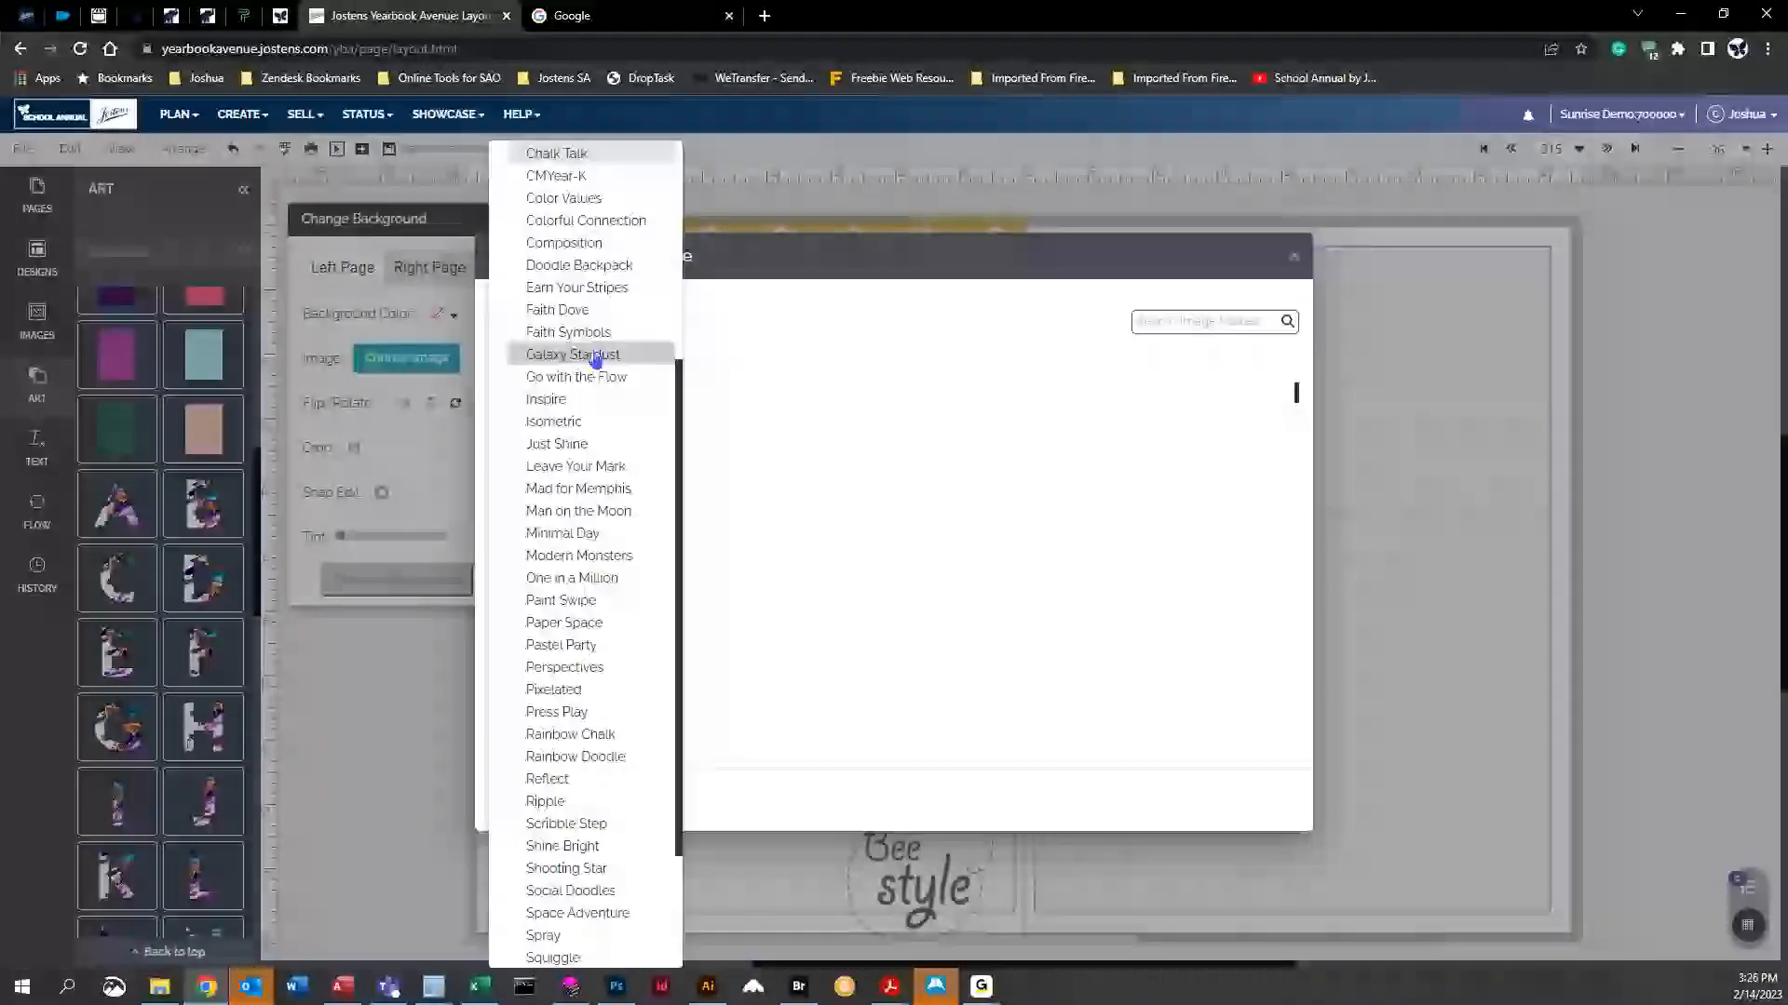
scroll(609, 412, "up", 5)
left_click(510, 249)
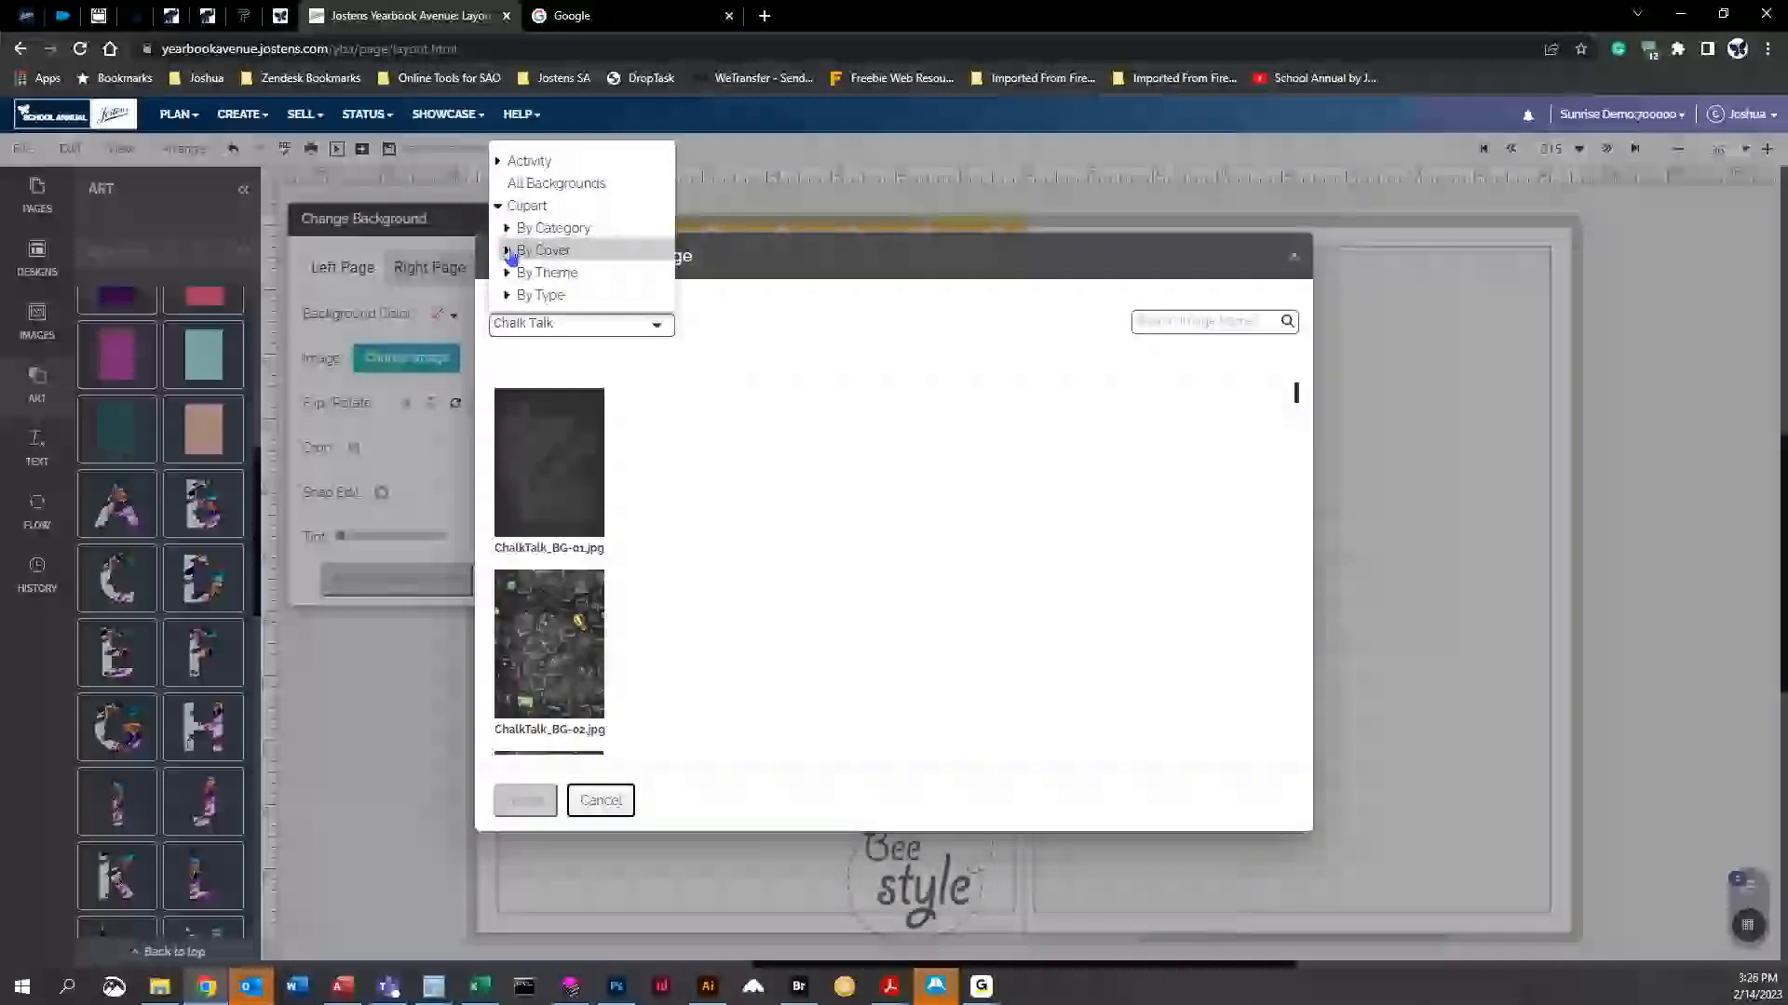
left_click(518, 206)
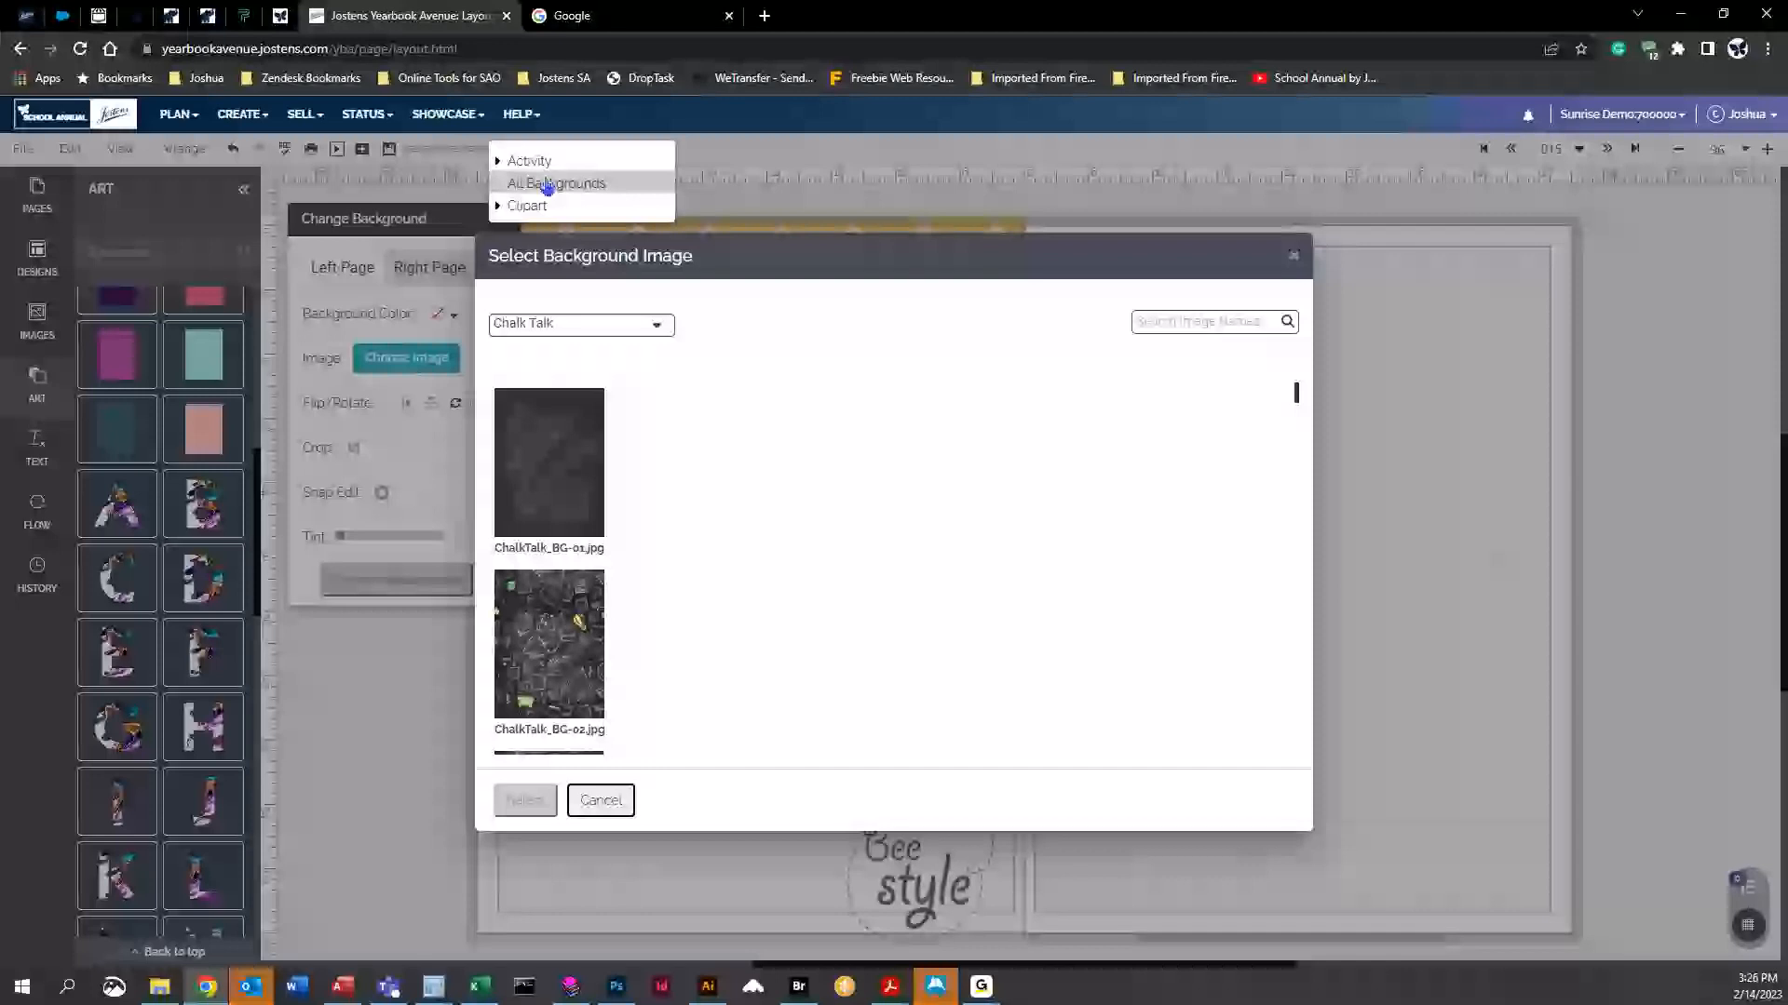
left_click(556, 185)
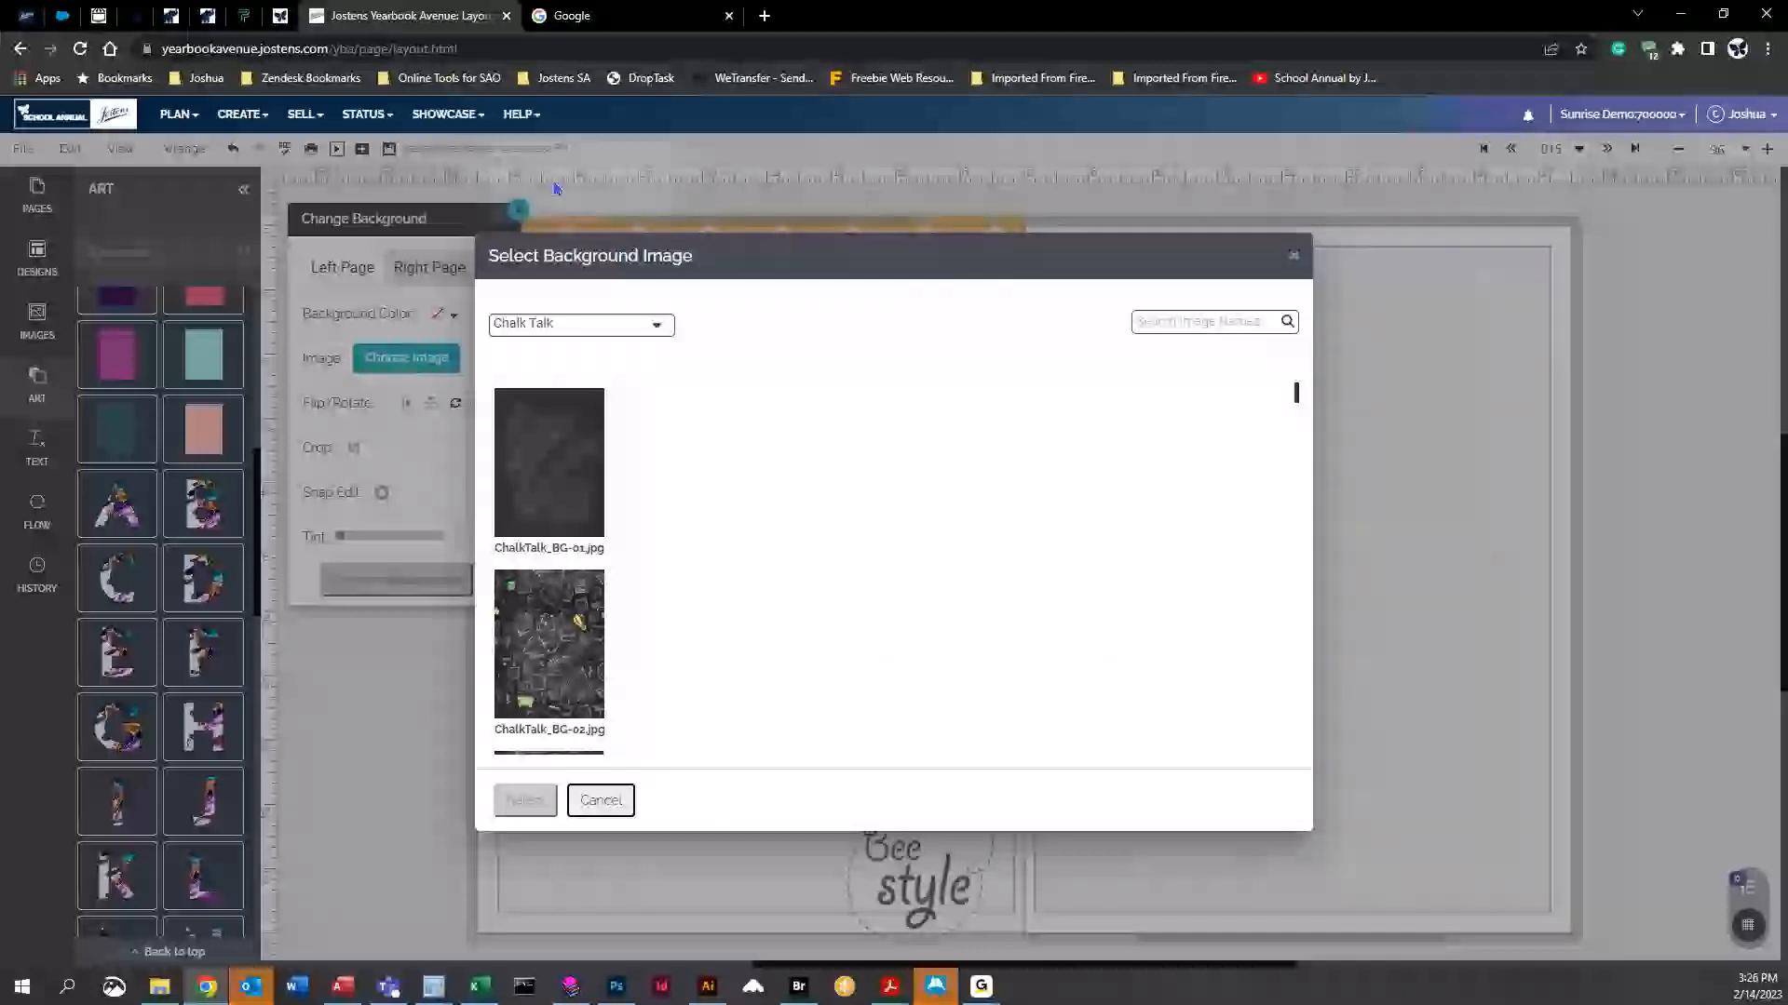
Browse the 1st day and 2020 Staff activity folders and apply RainbowChalk_BG-01-01.jpg from 2020 Staff as page 015's background
left_click(657, 324)
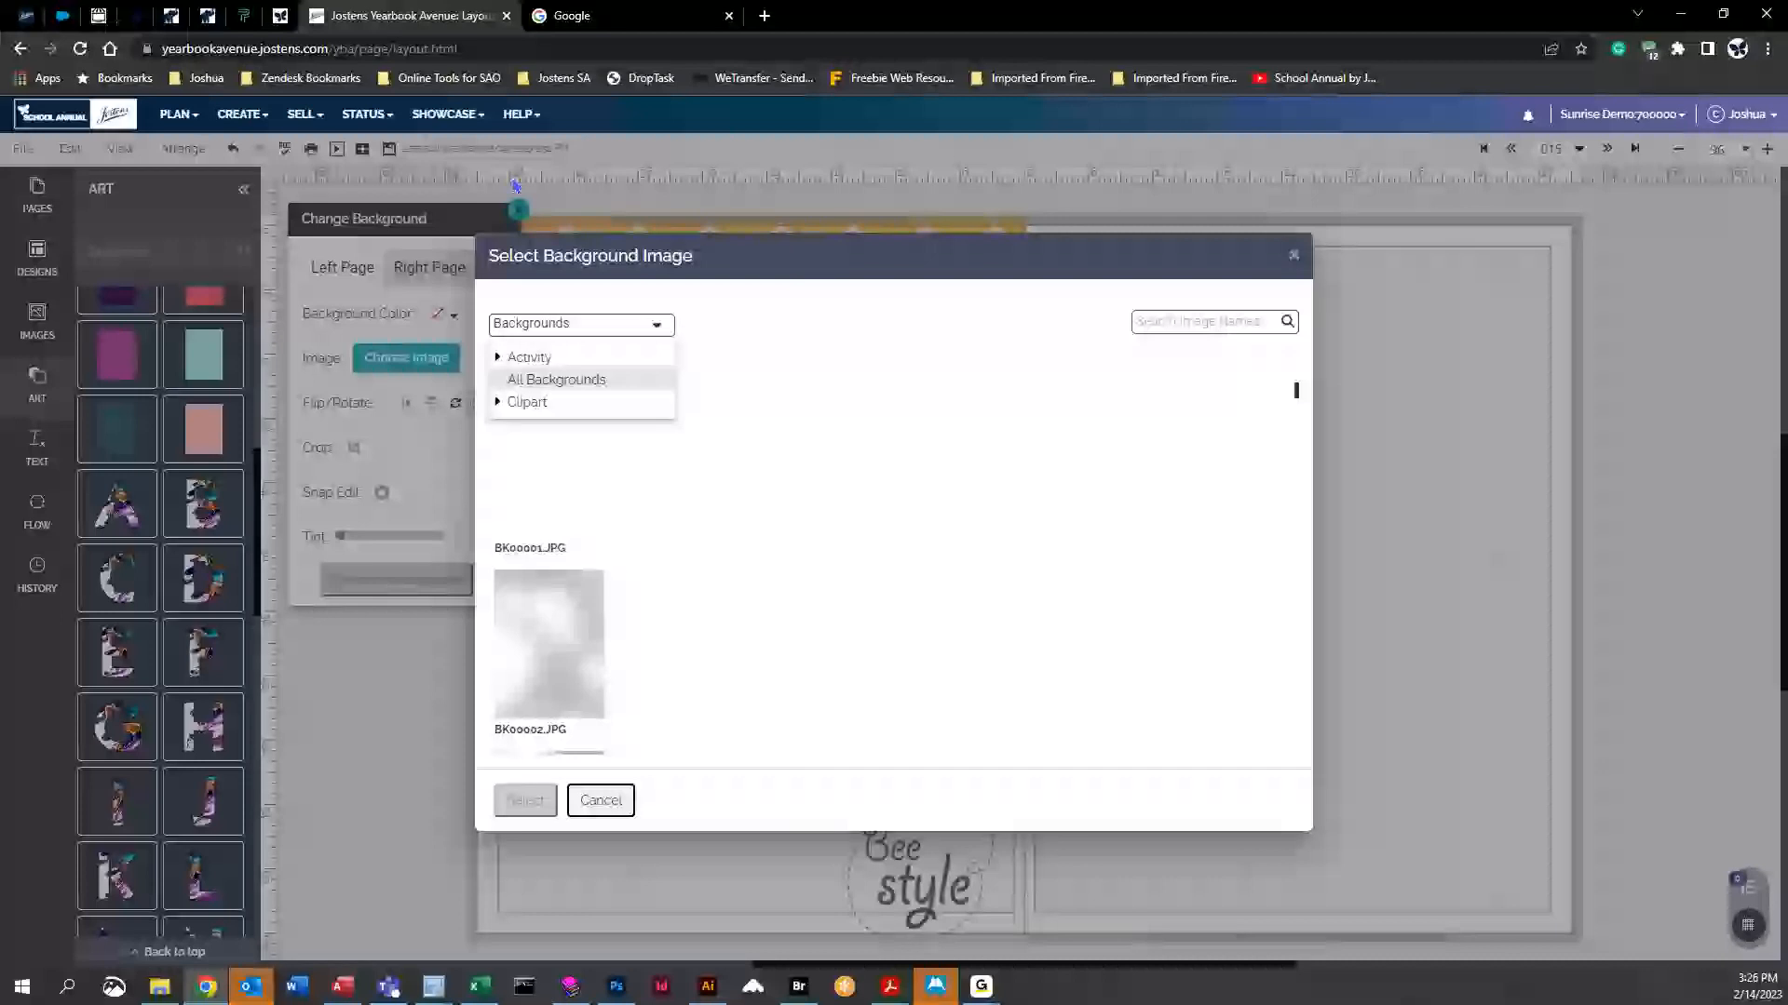
left_click(498, 357)
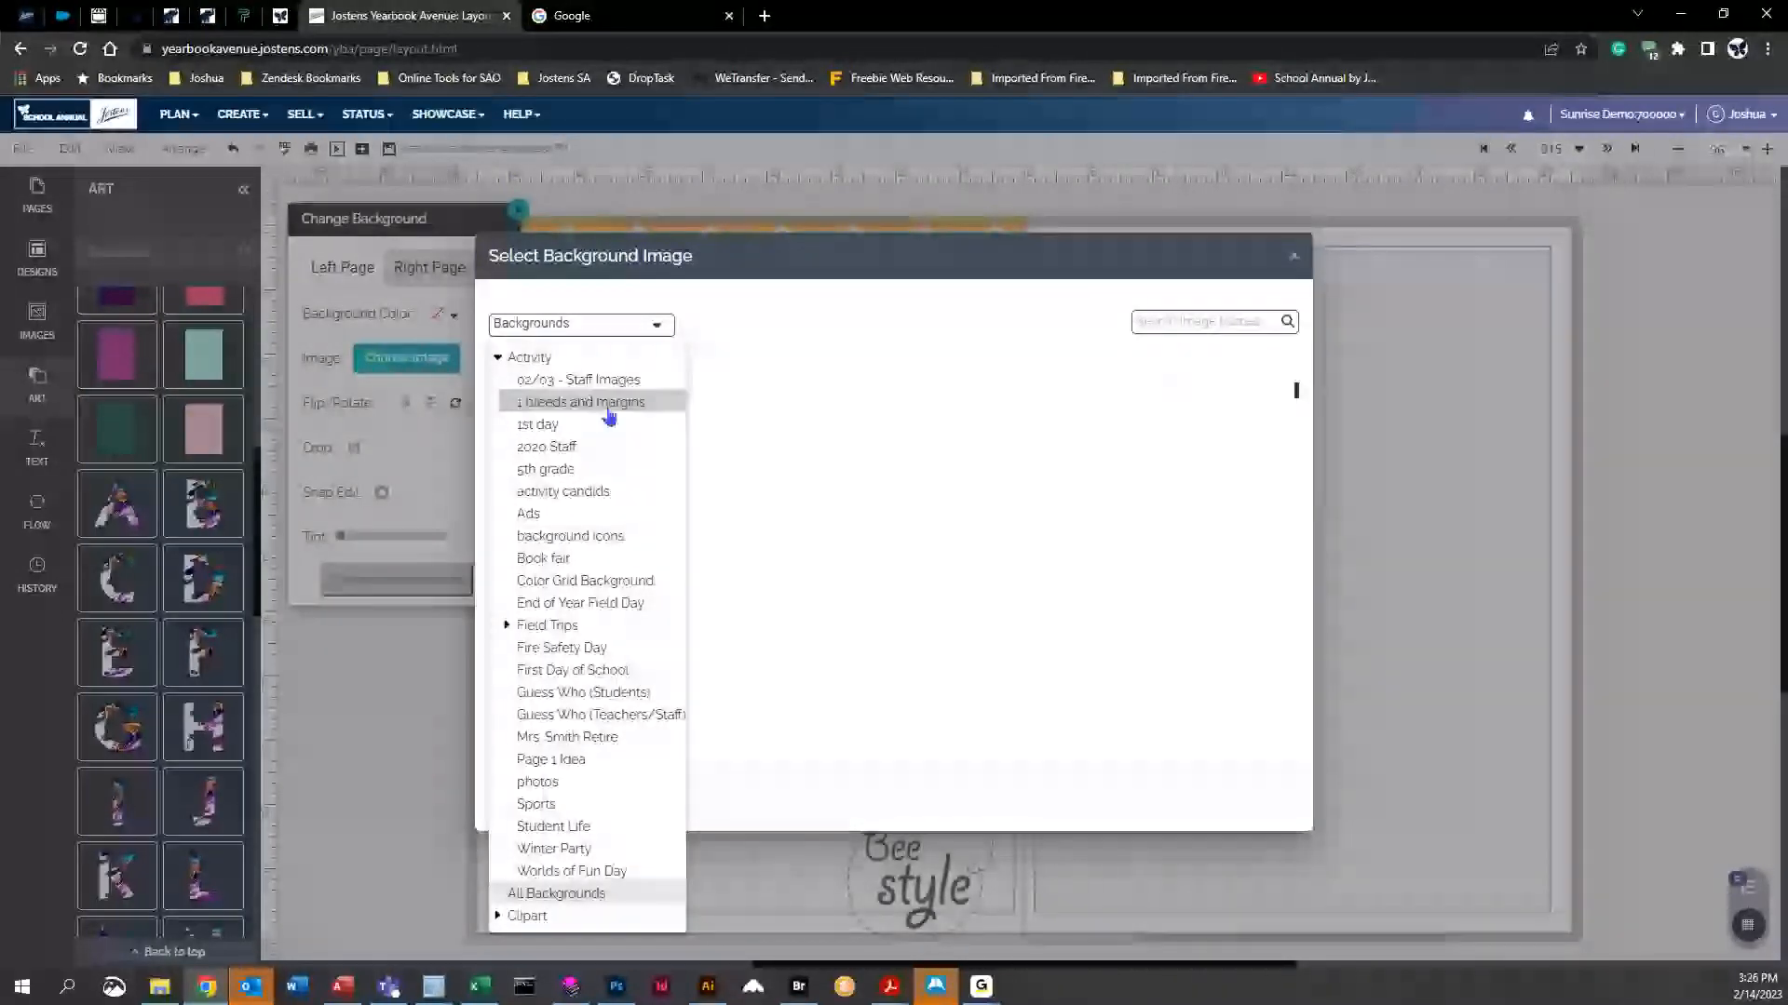
left_click(538, 425)
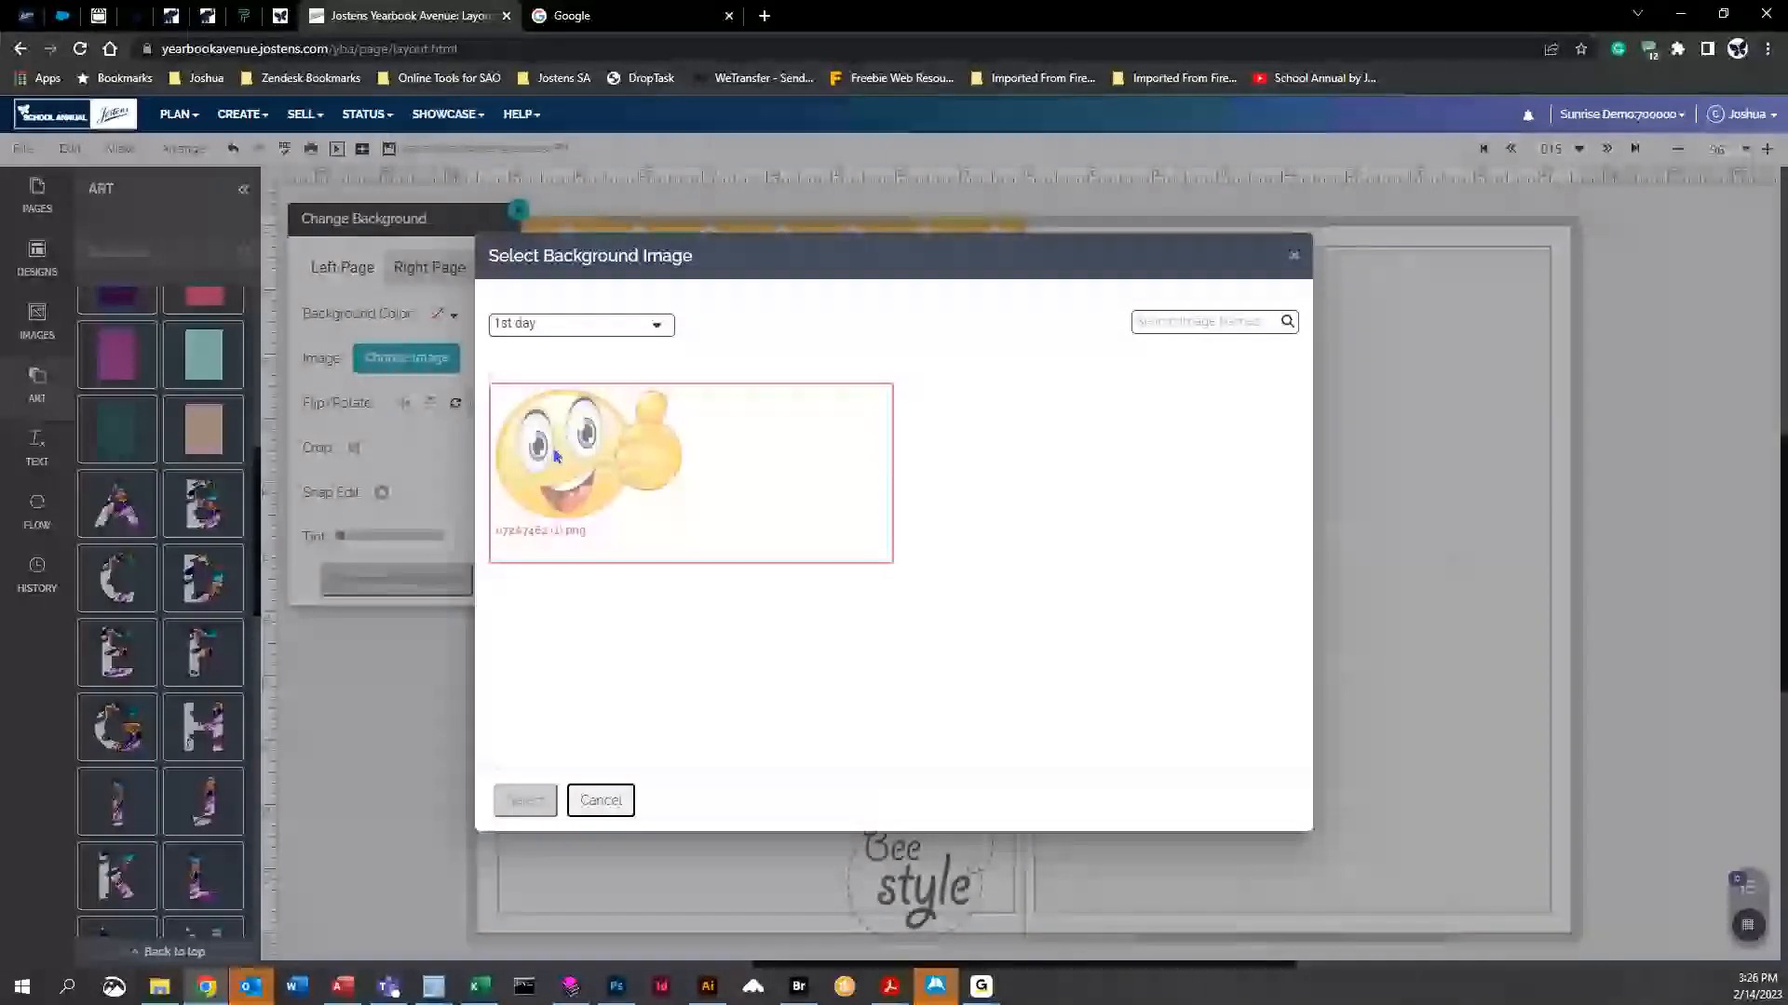
left_click(564, 325)
left_click(574, 447)
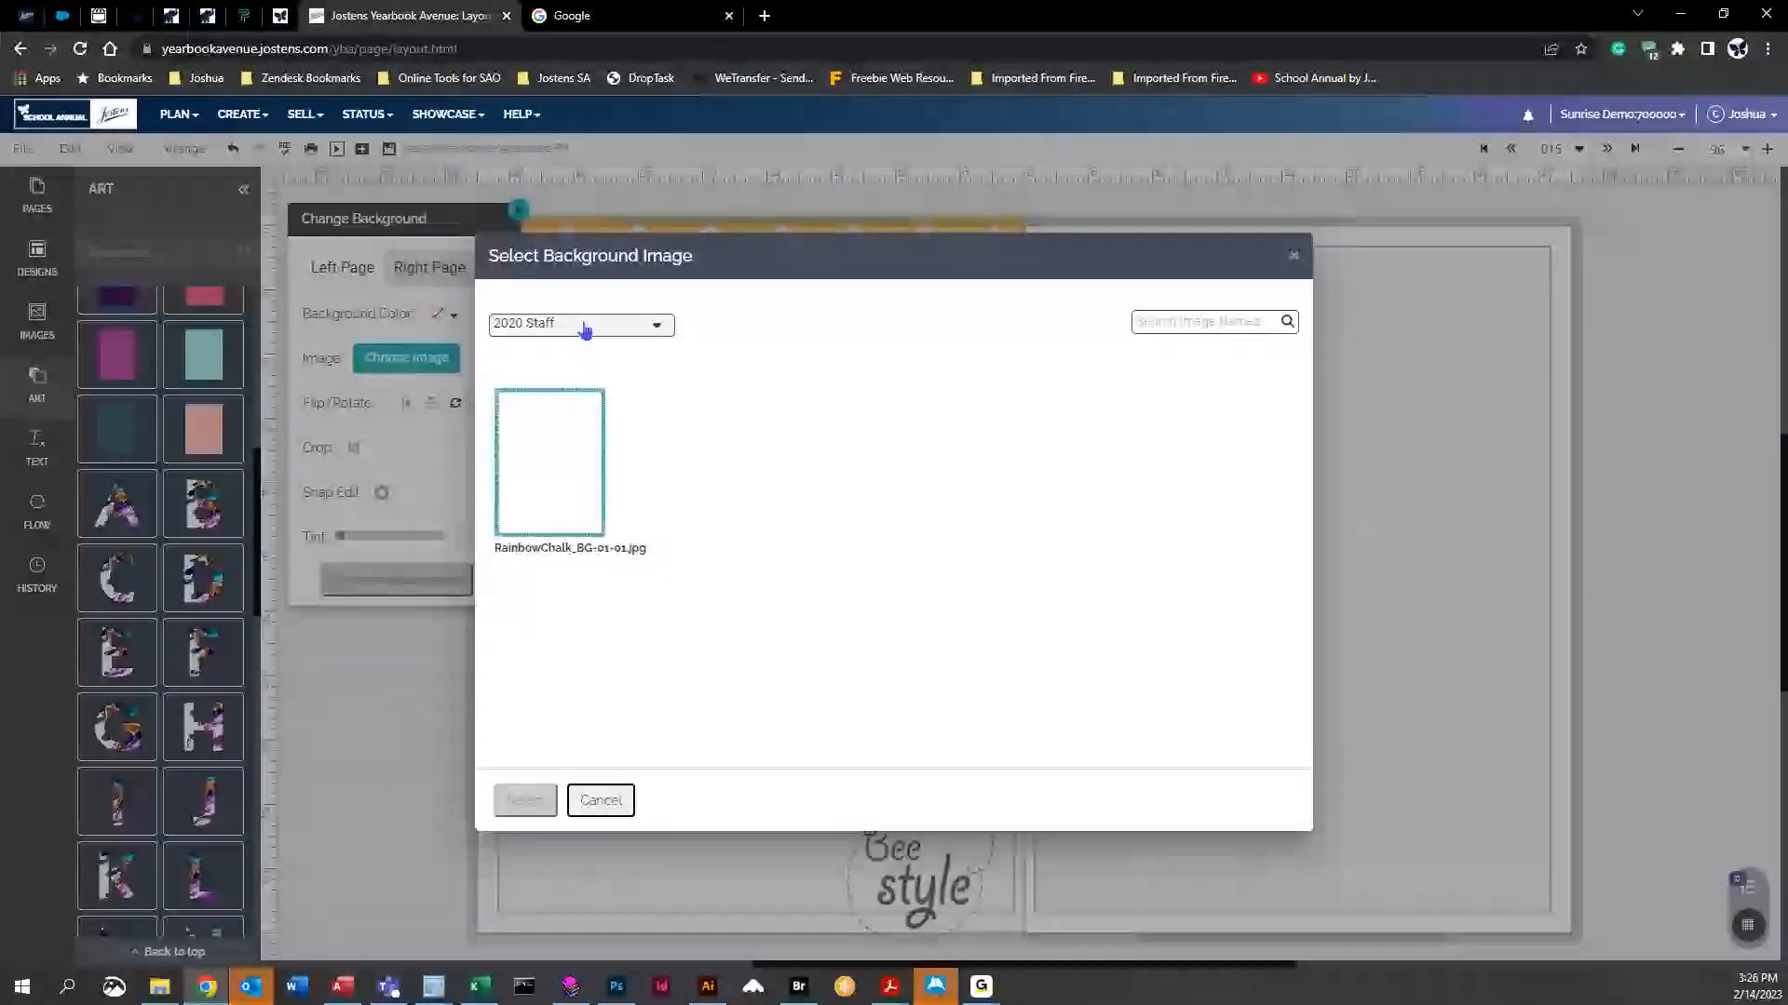
left_click(545, 463)
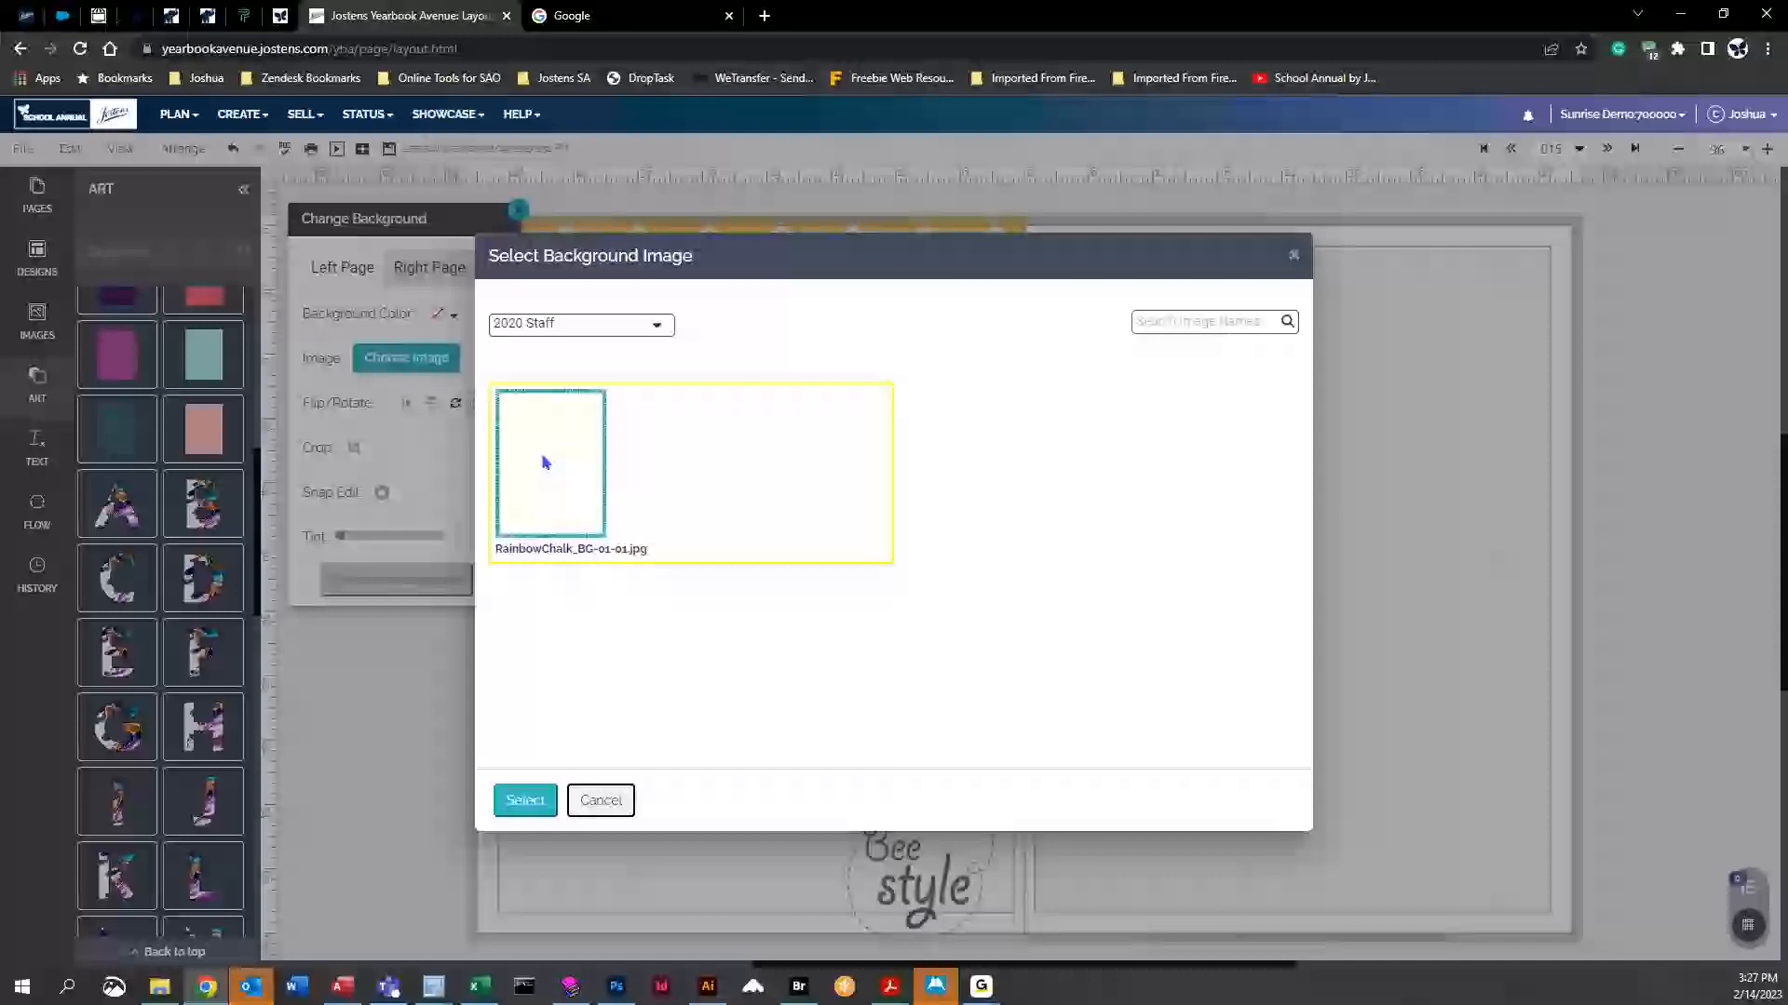
left_click(524, 800)
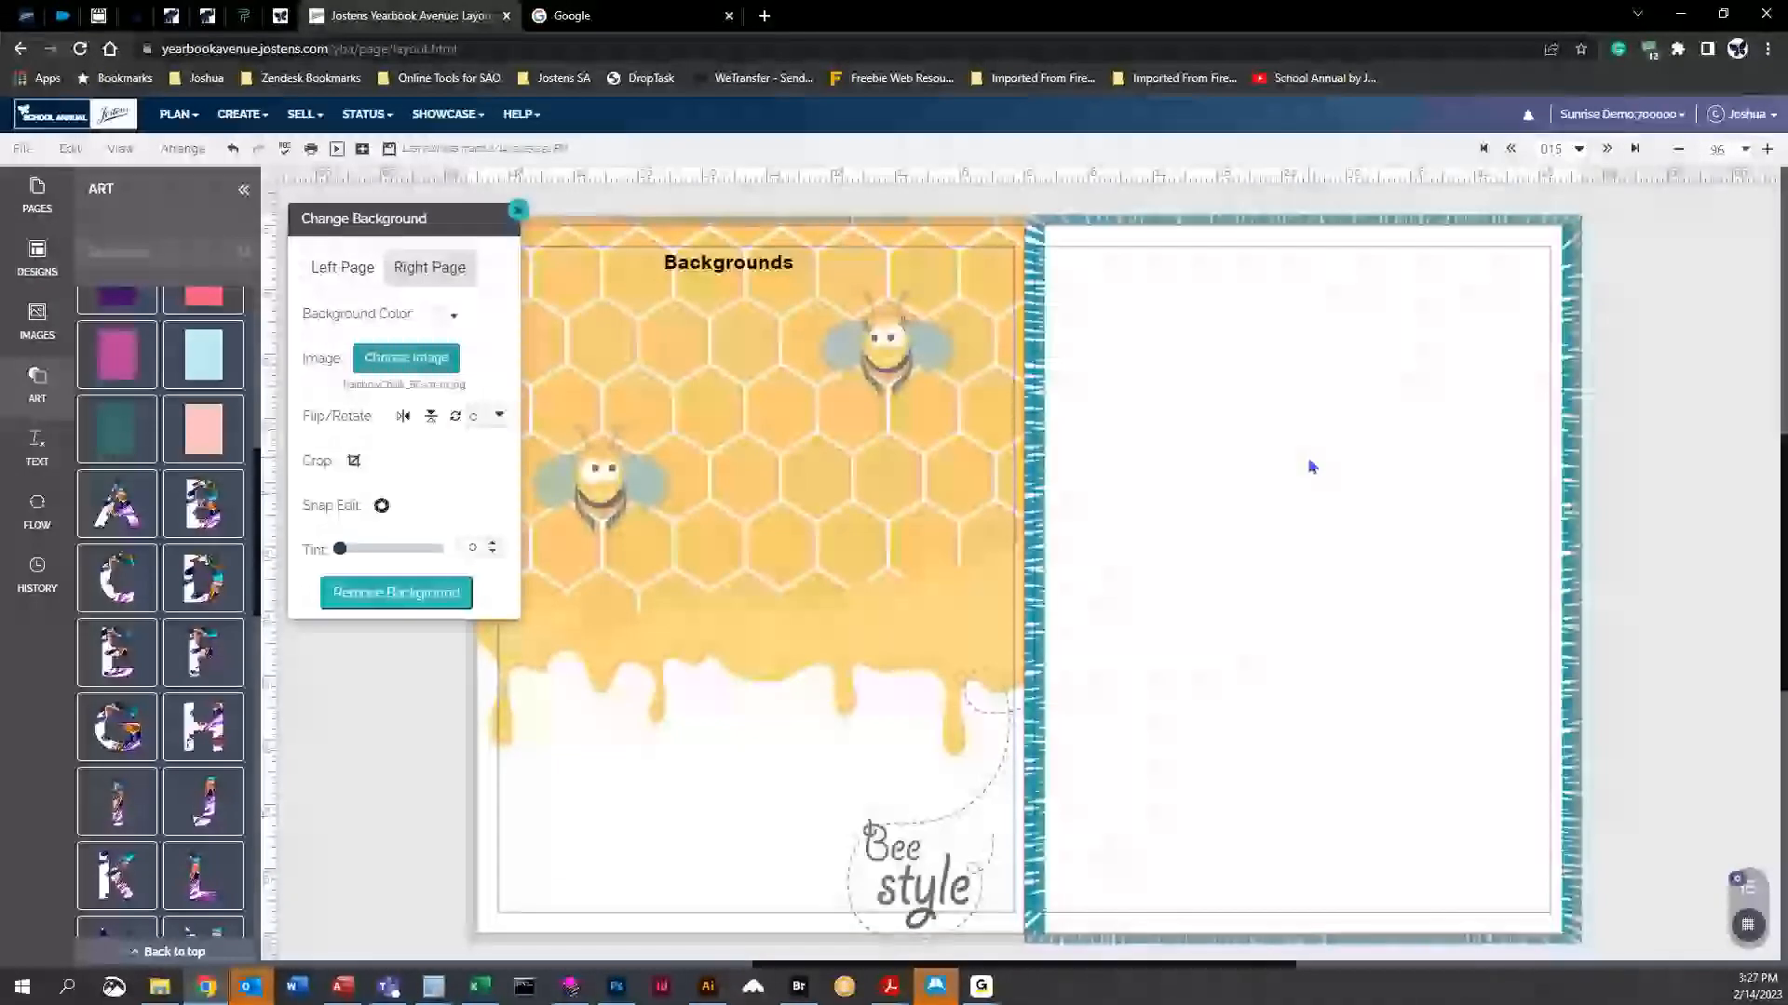
Replace the background of page 015 with the first mascot-01.jpg from the 02/03 - Staff Images activity folder
left_click(406, 358)
left_click(535, 326)
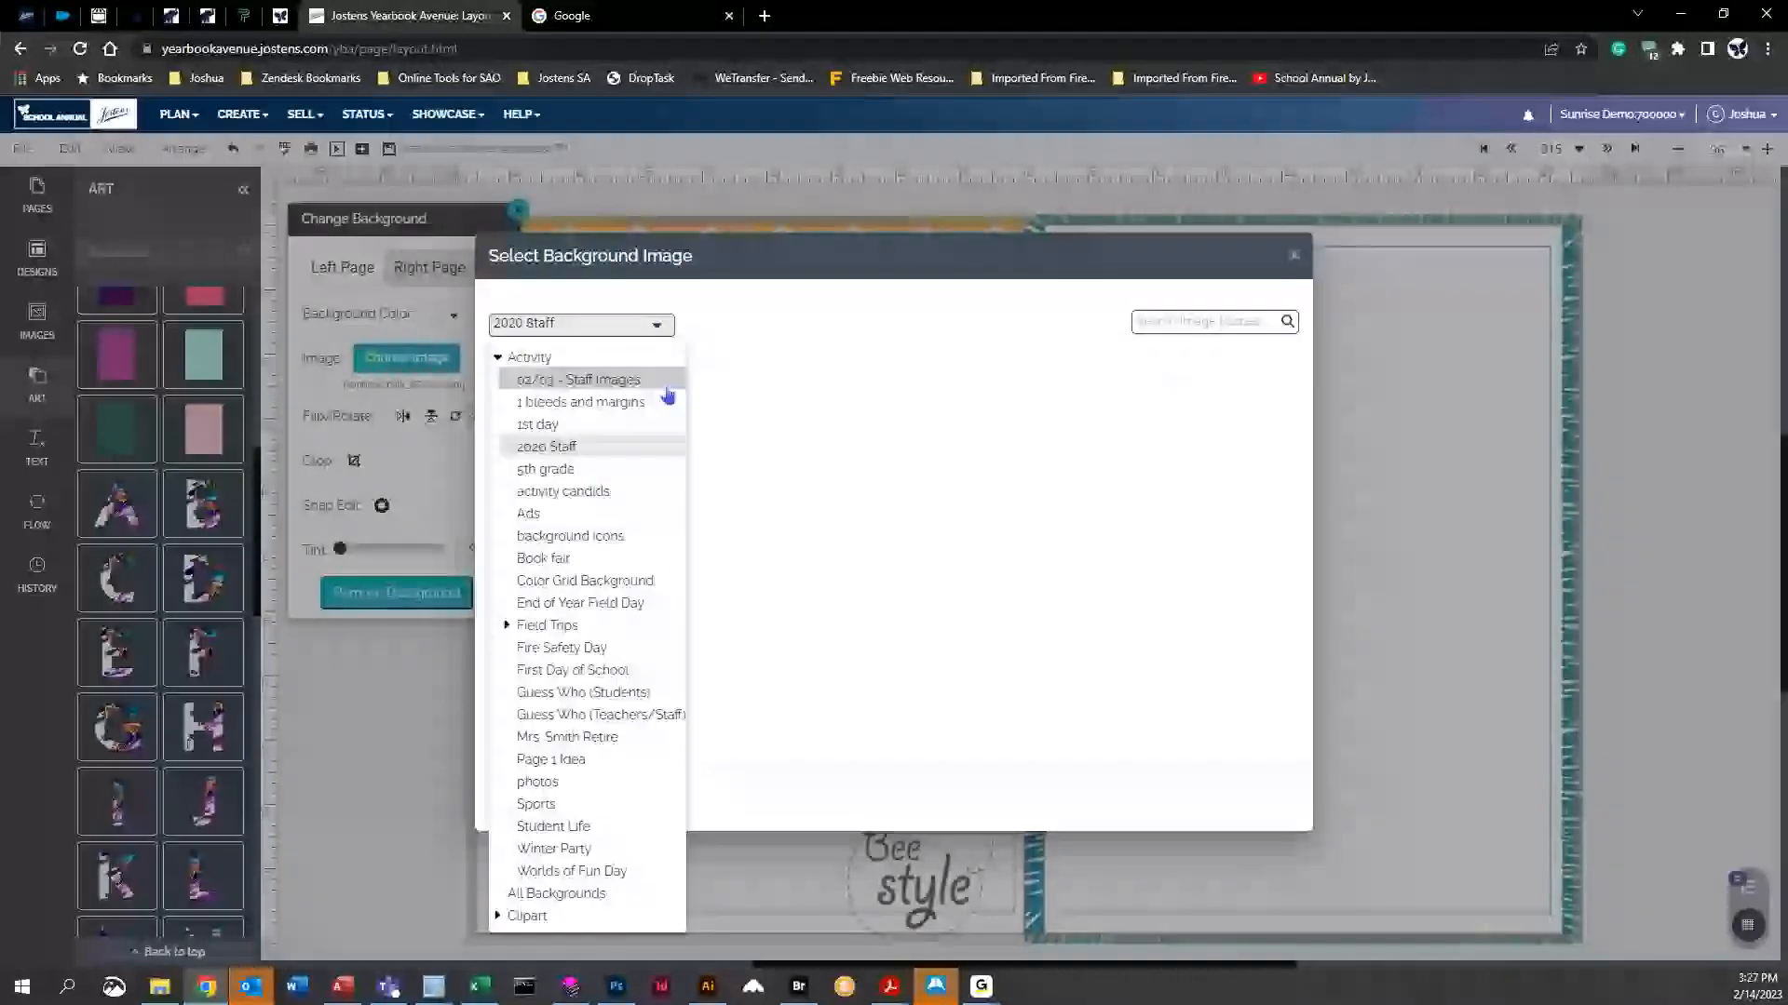
left_click(579, 381)
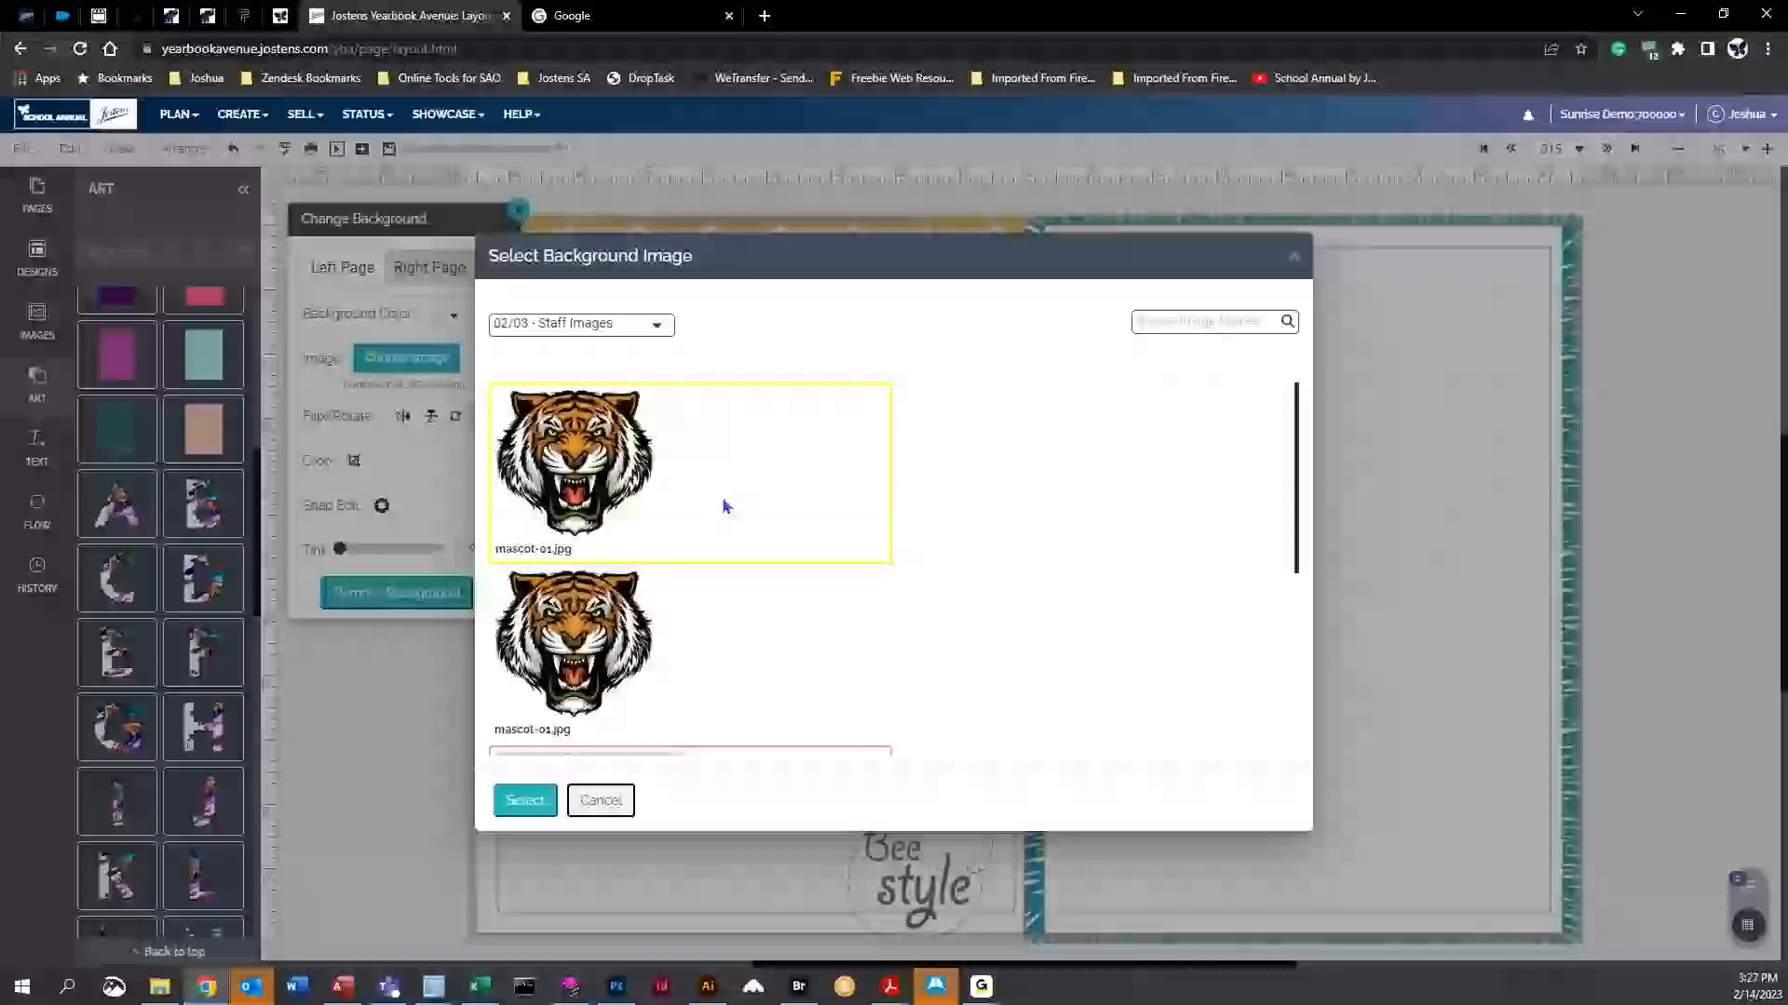
scroll(684, 503, "down", 3)
scroll(693, 535, "up", 3)
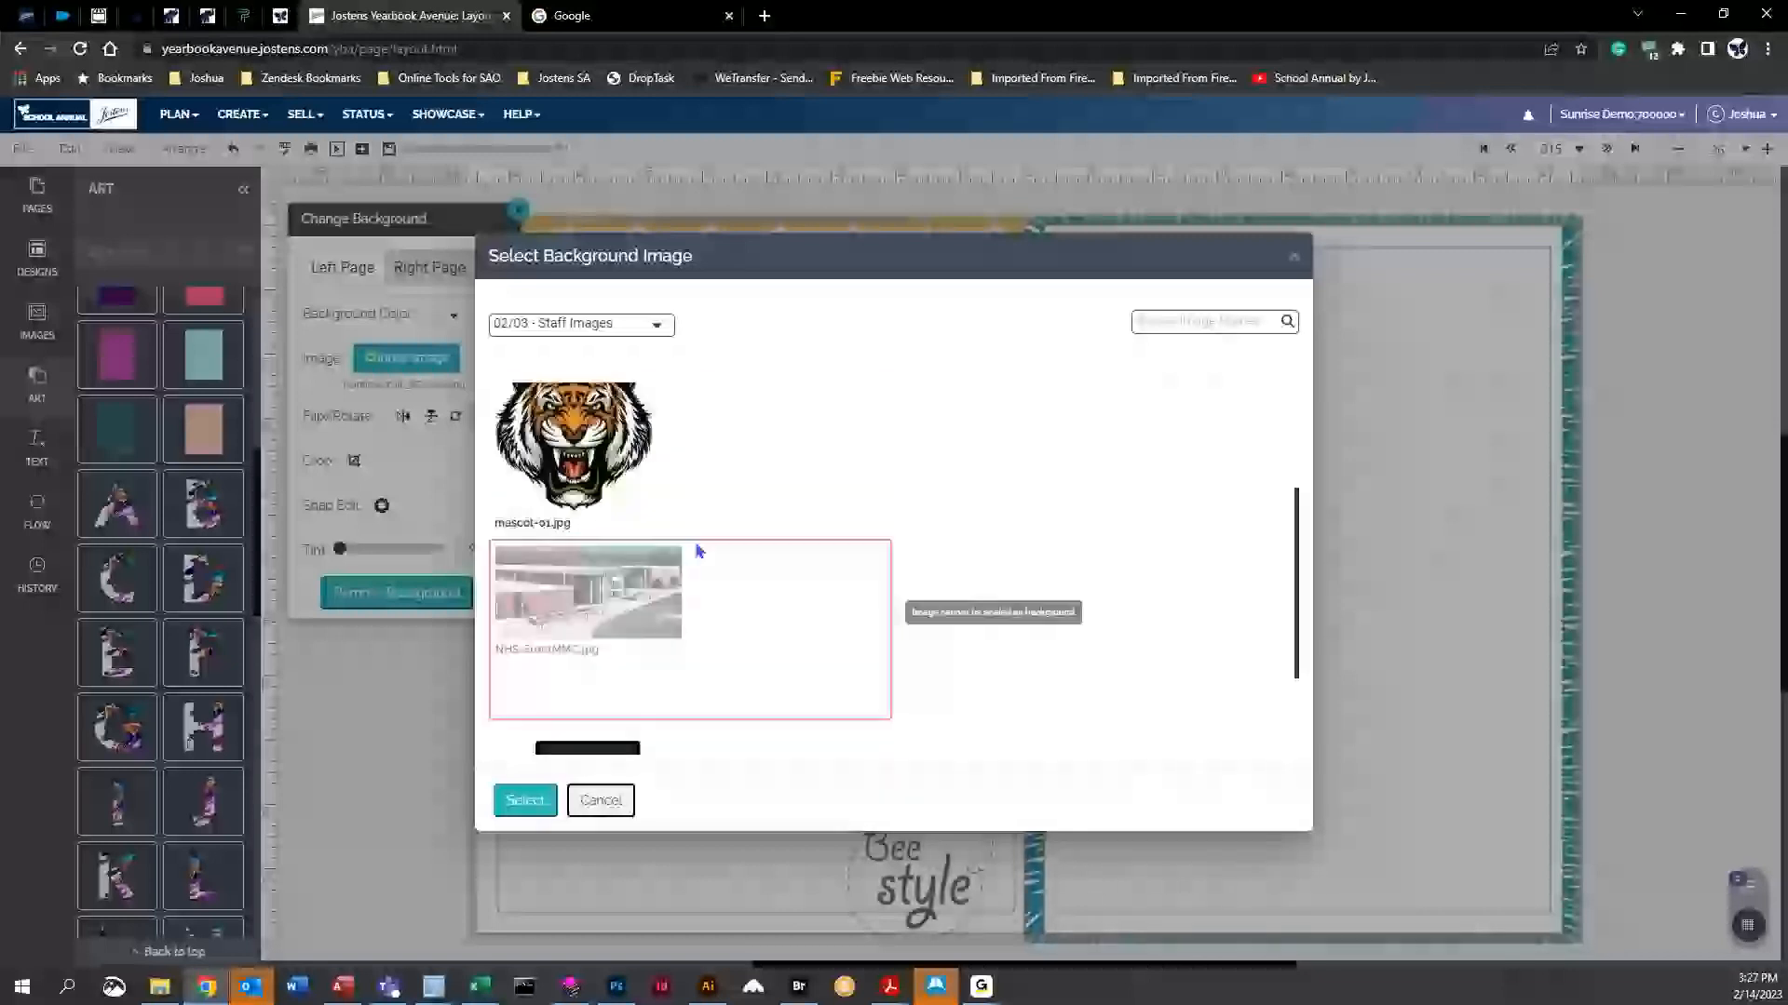
scroll(619, 482, "down", 2)
scroll(619, 482, "down", 2)
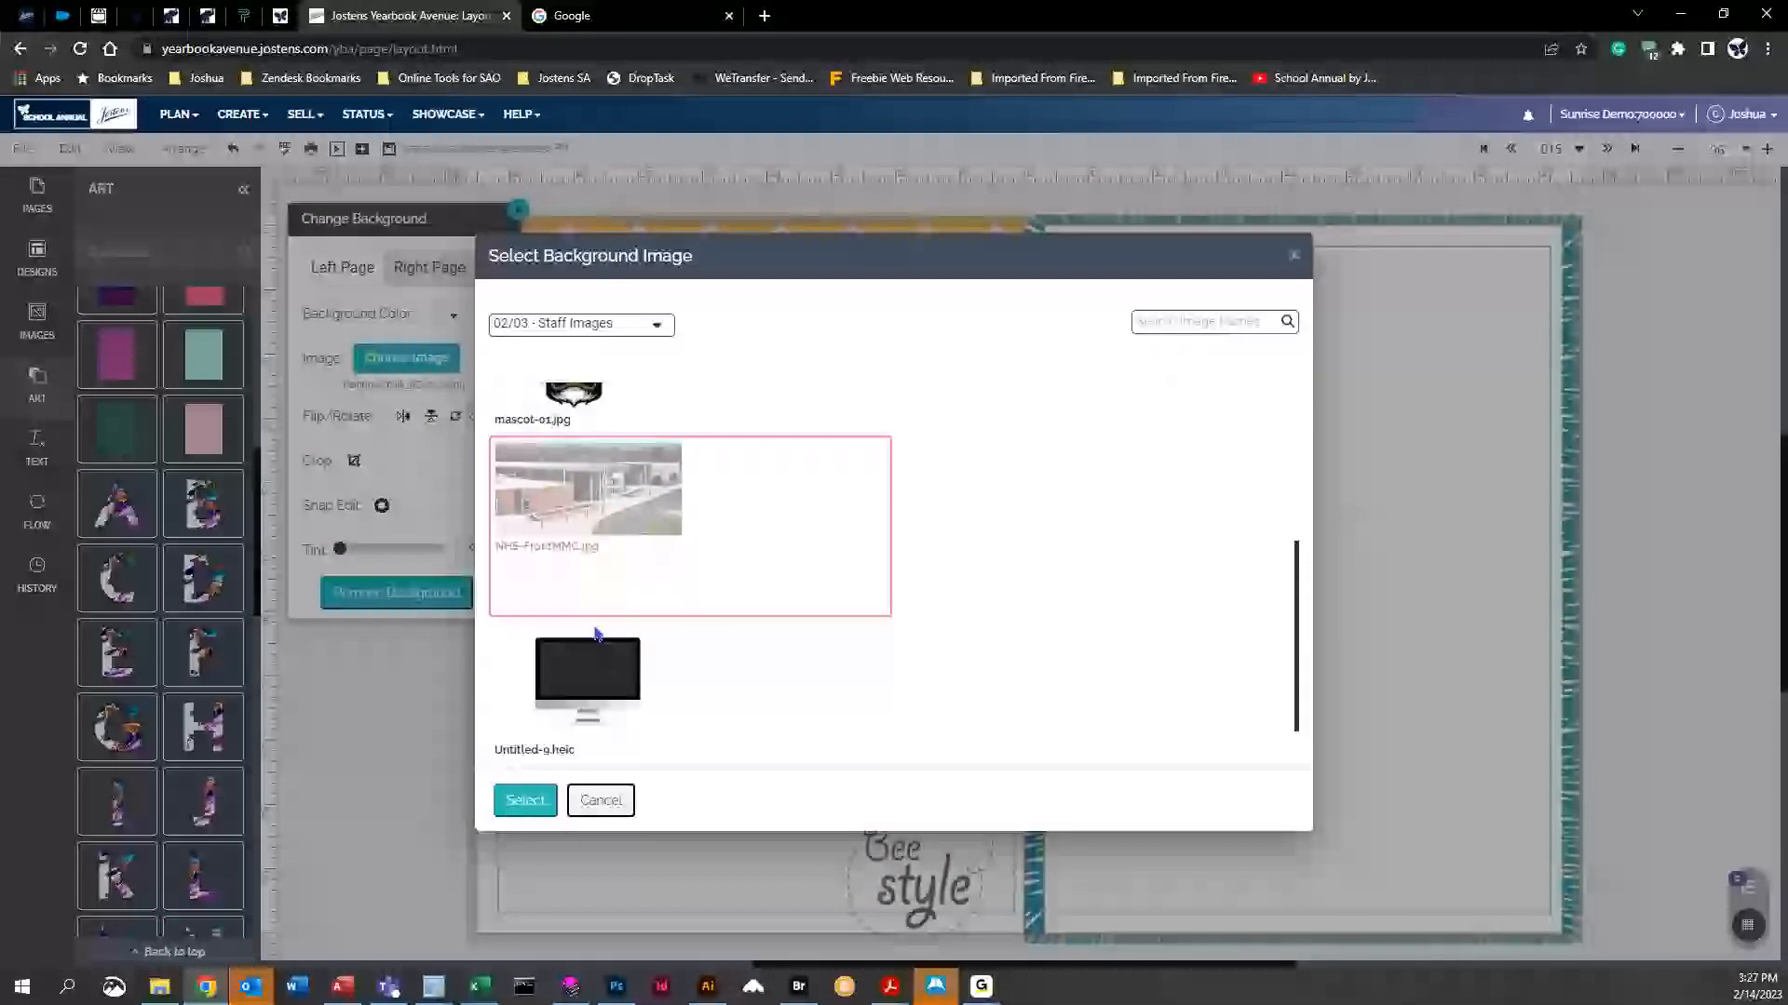
scroll(607, 562, "up", 3)
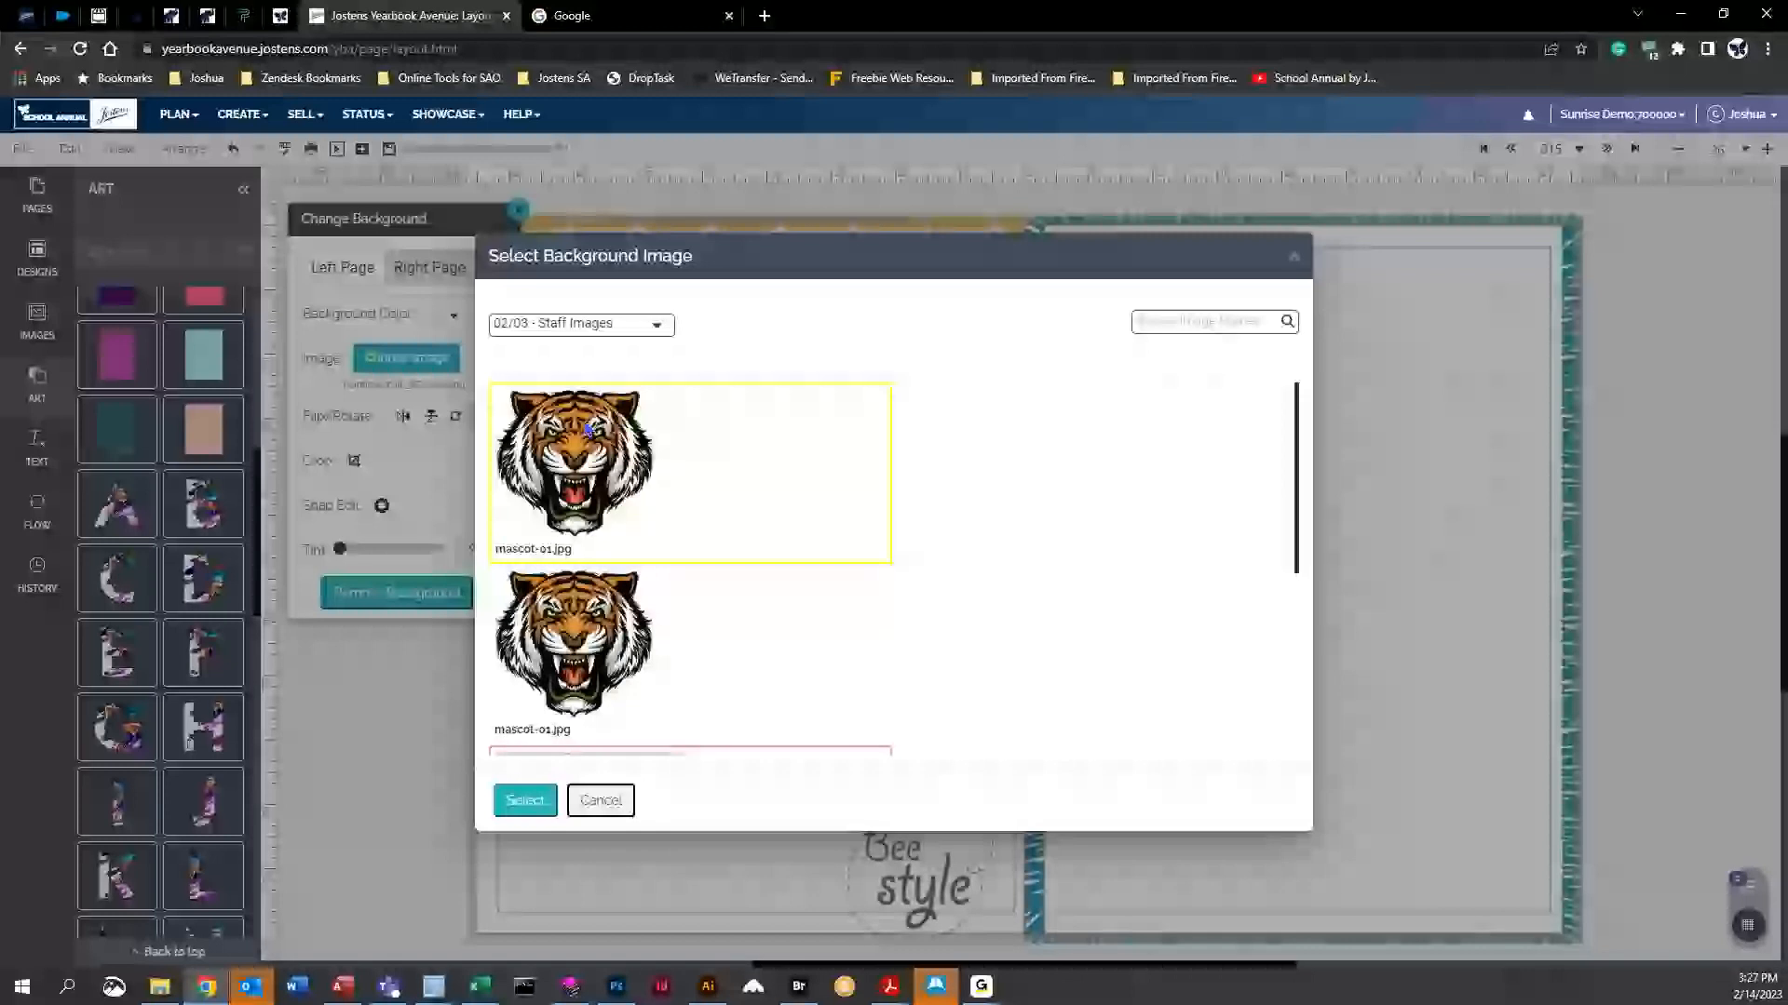
left_click(538, 803)
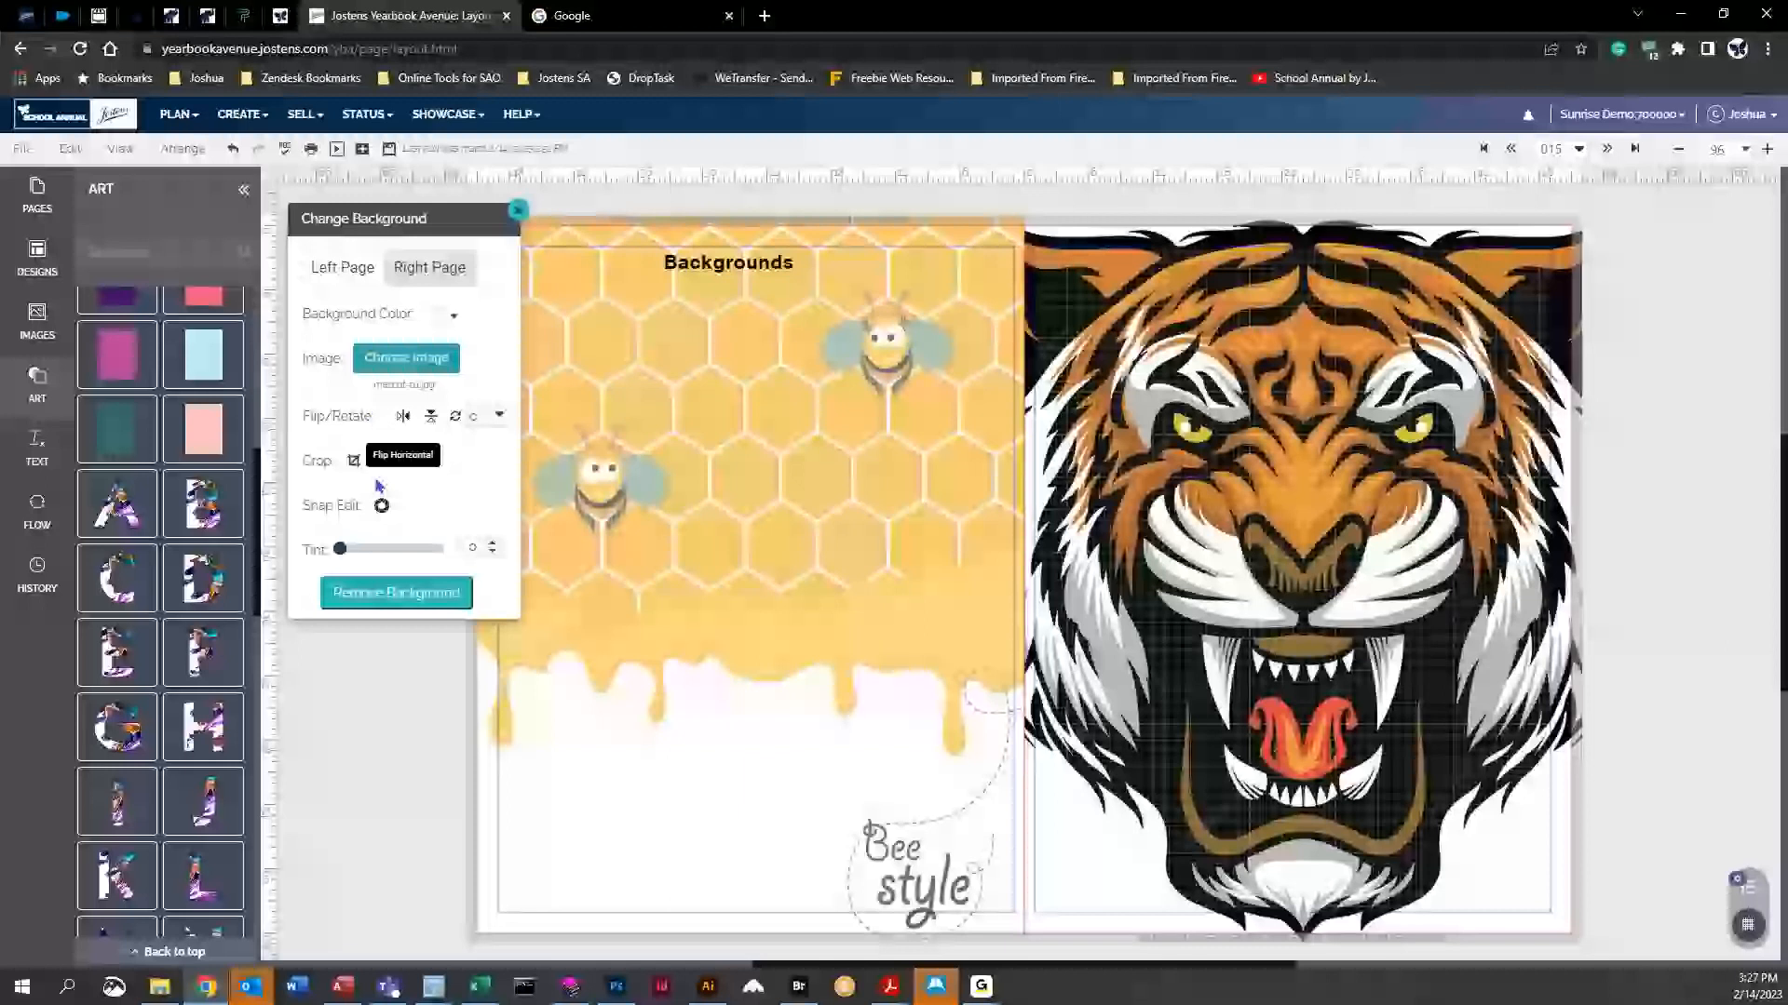
Examine the Snap Edit options for the tiger background on page 015 and open the image for cropping
mouse_move(344, 550)
left_mouse_down()
mouse_move(389, 549)
mouse_move(332, 566)
left_mouse_up()
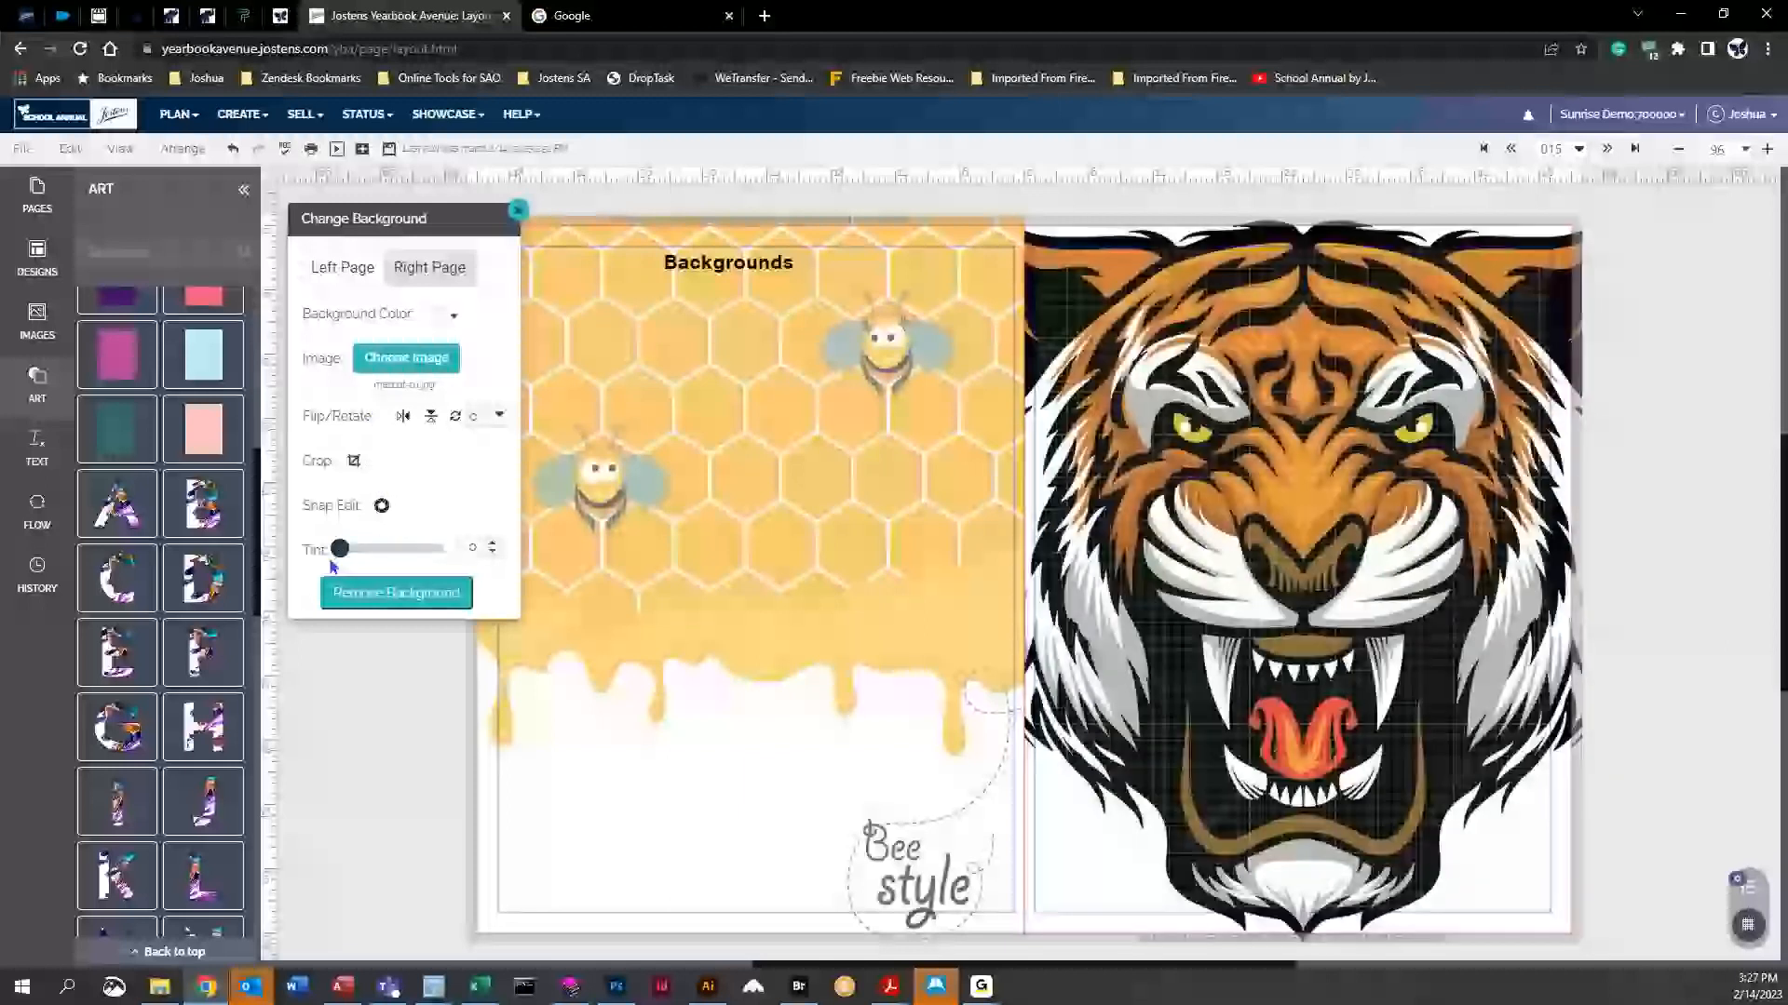
left_click(381, 505)
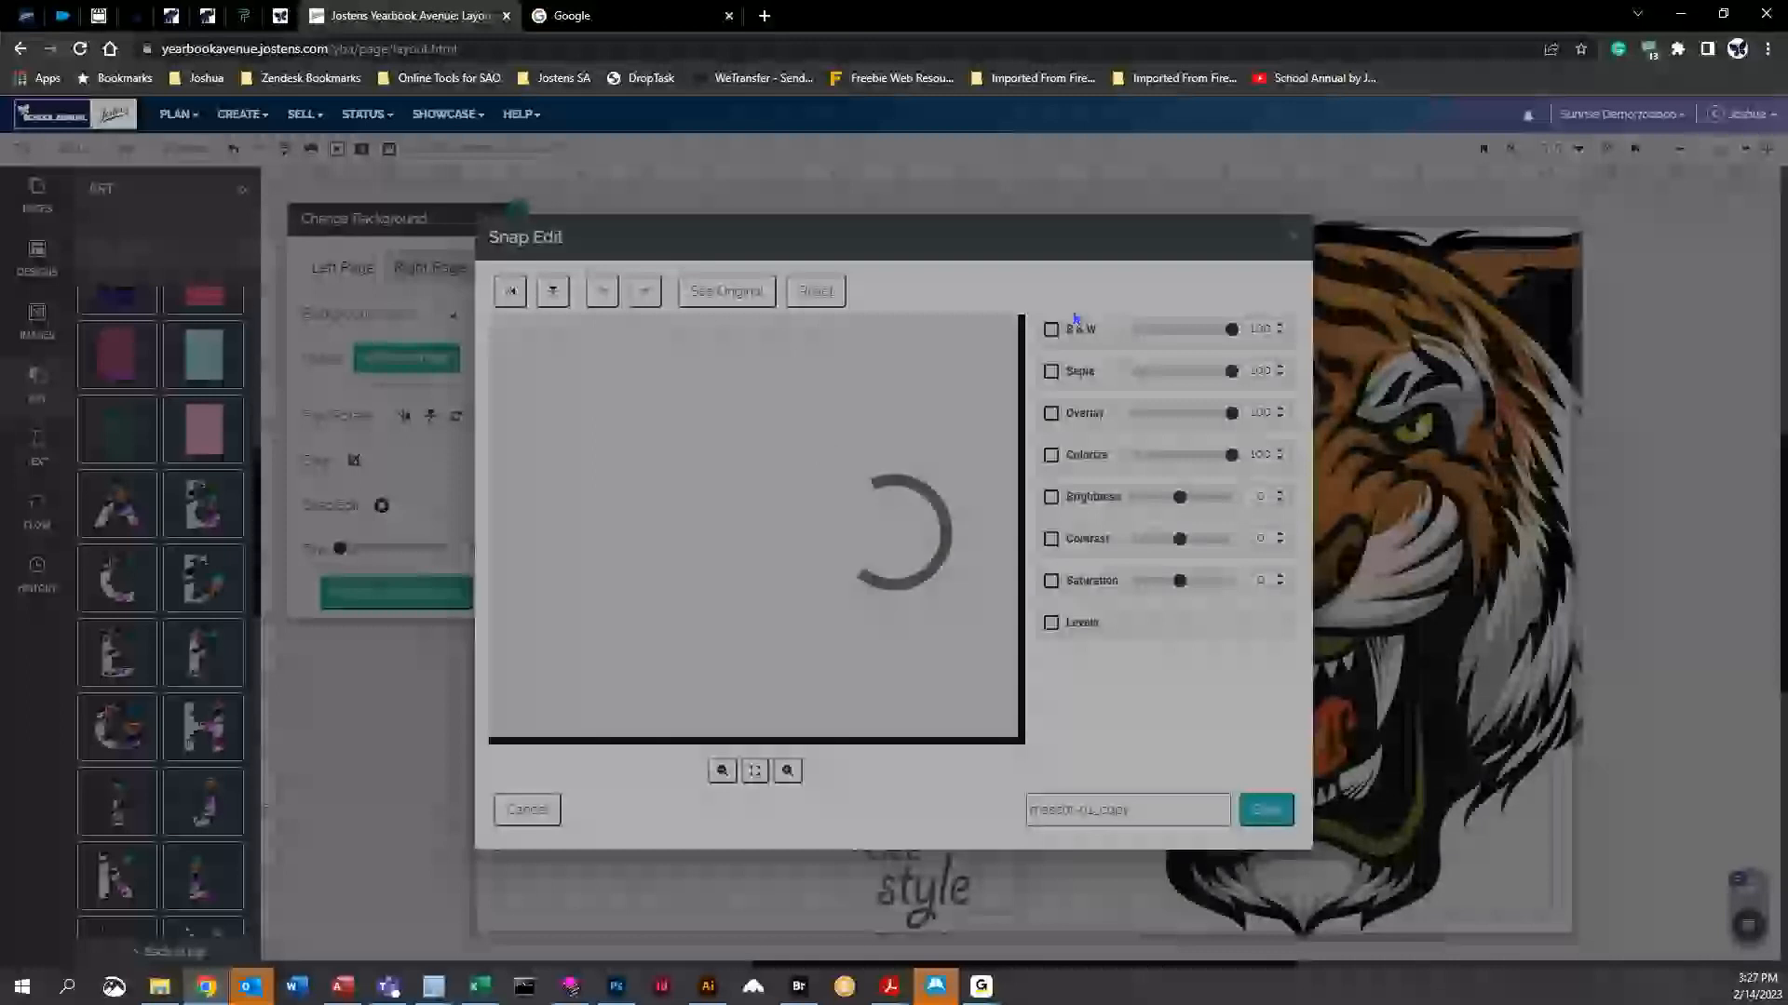
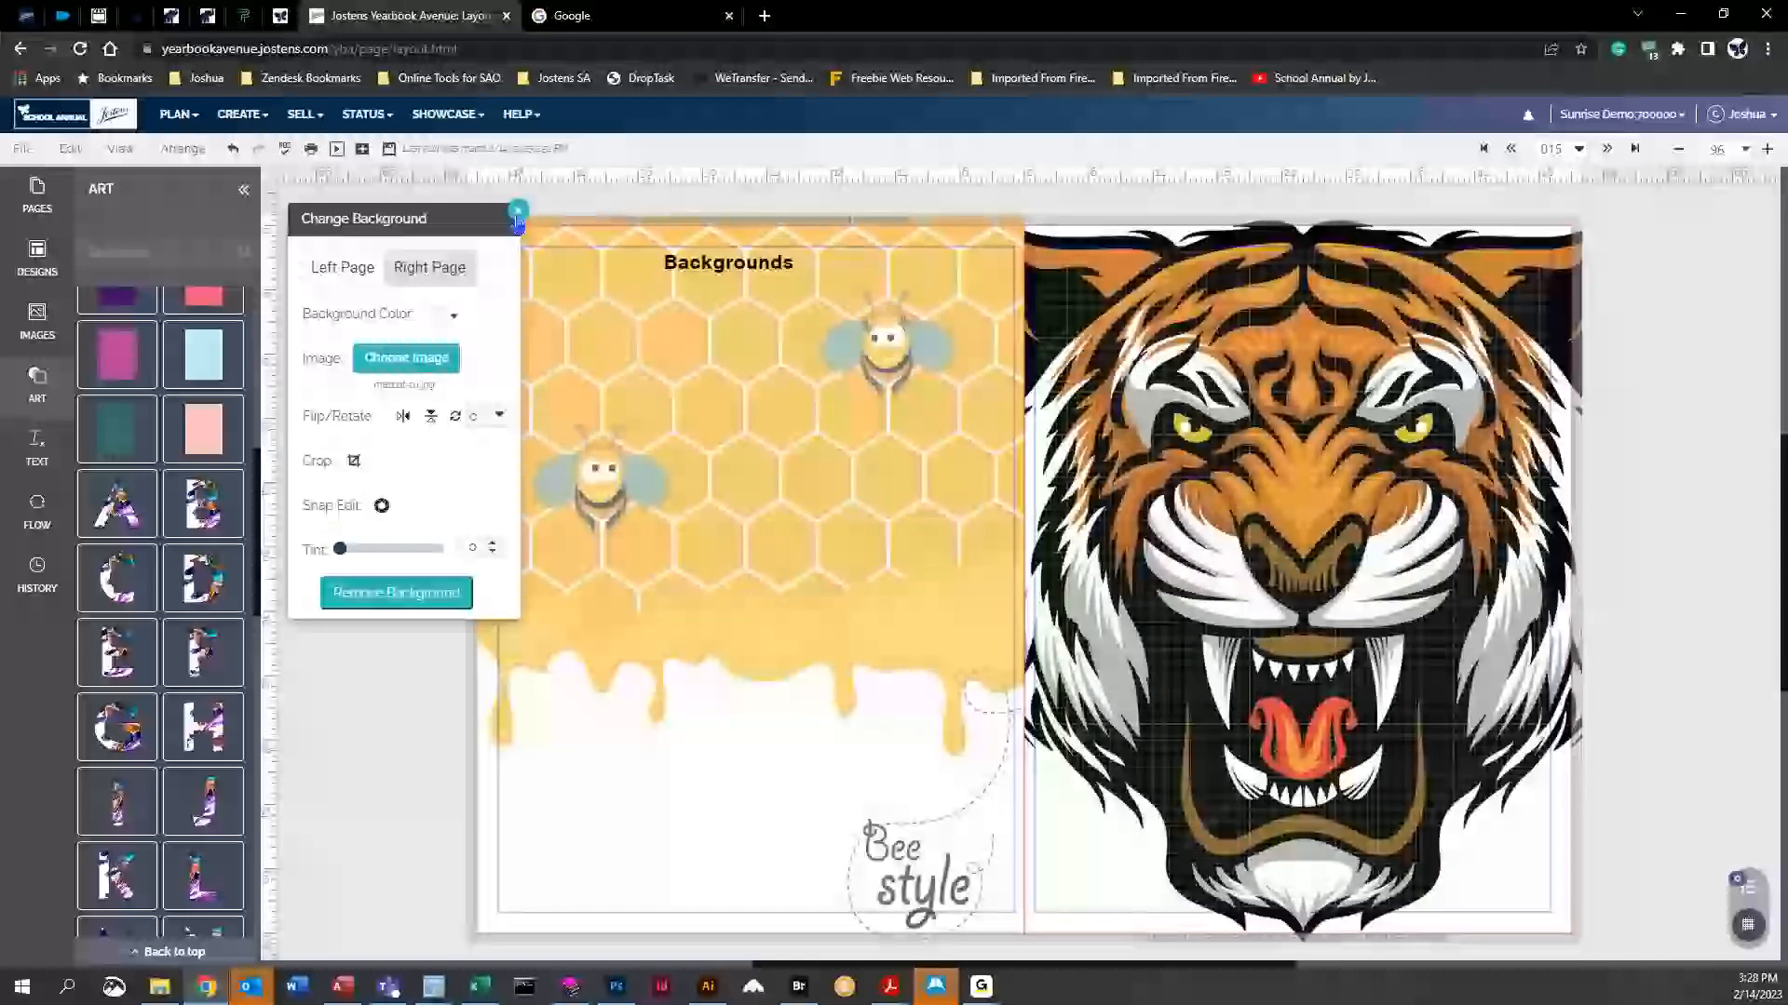
left_click(355, 462)
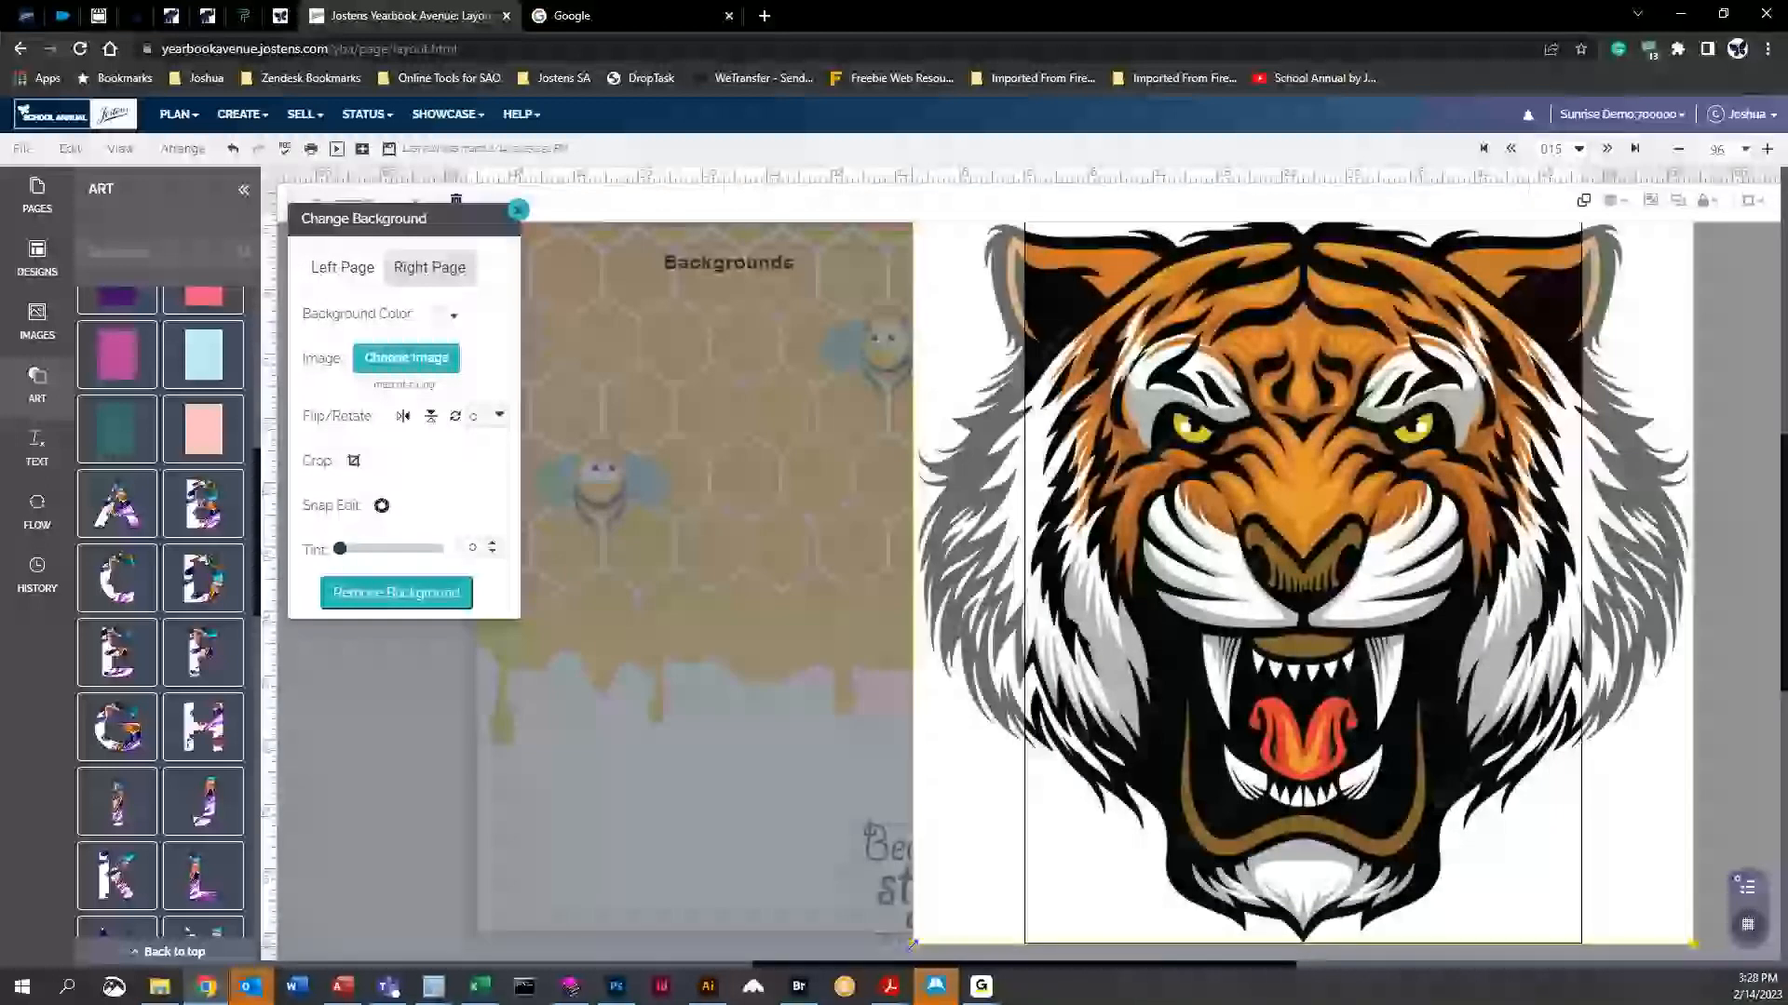
Enlarge the tiger background image and reposition it so the face fills the right page, then close the background settings
left_click_drag(913, 945, 723, 780)
left_click_drag(1422, 379, 1511, 385)
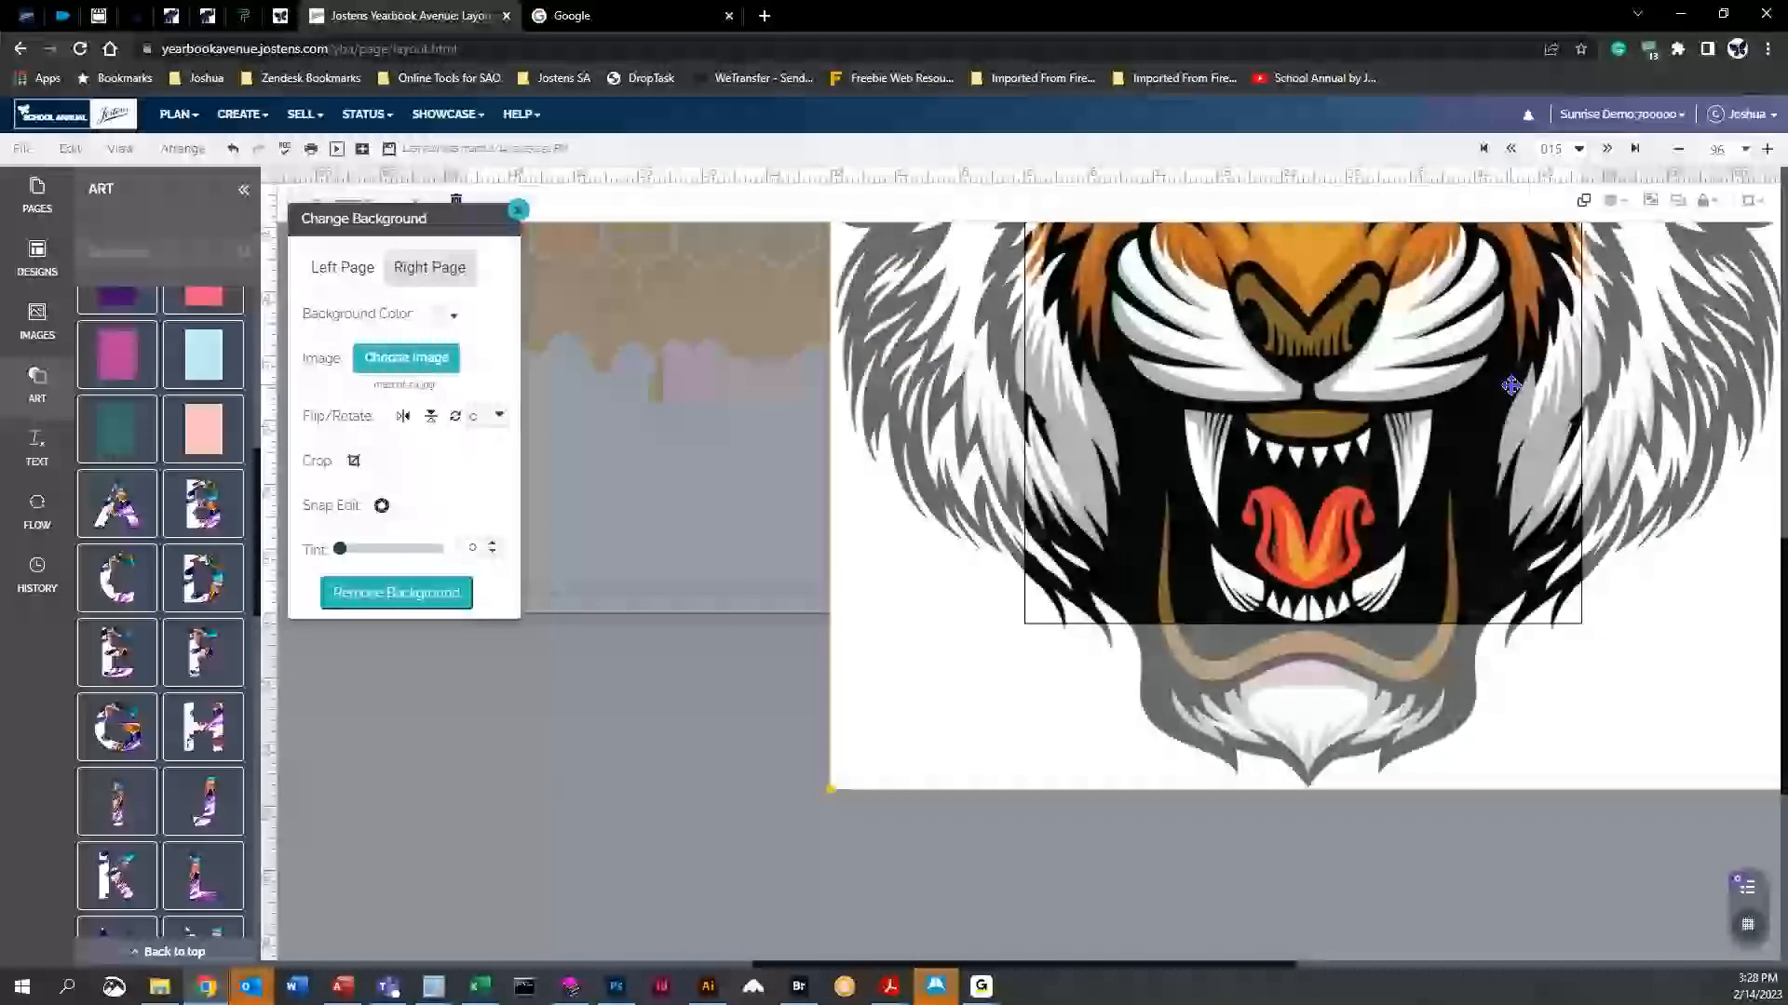
scroll(794, 630, "up", 3)
left_click(390, 784)
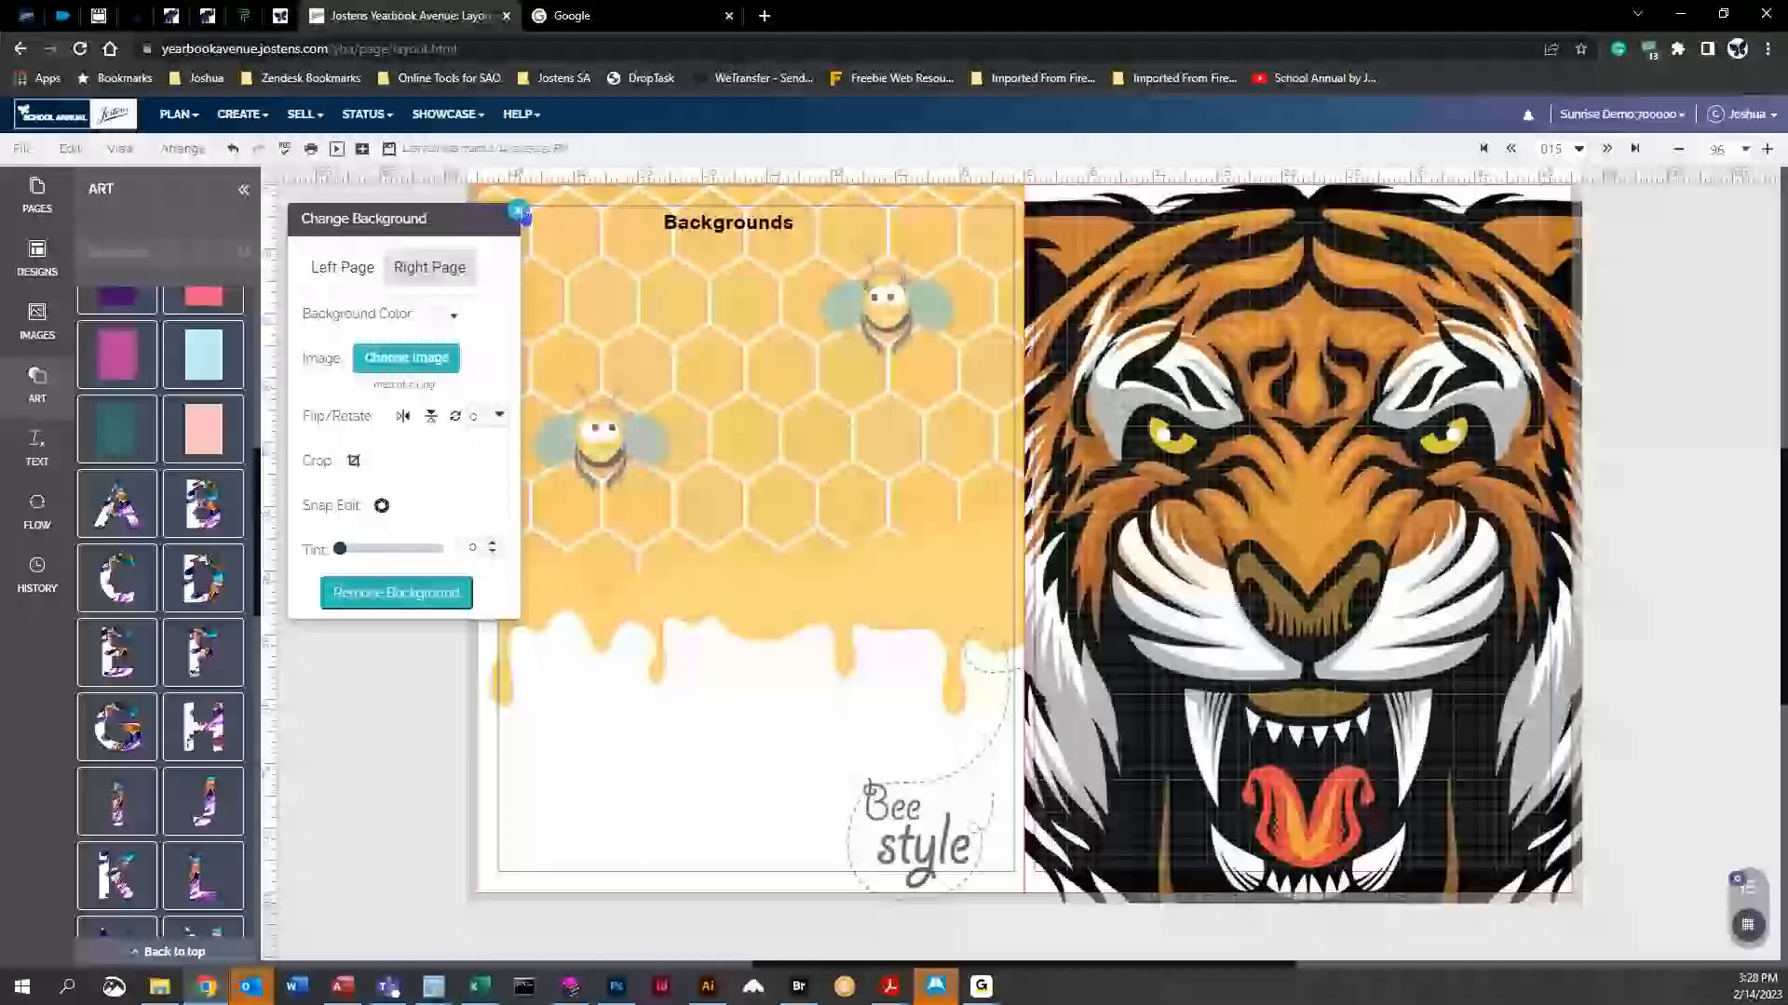
left_click(519, 213)
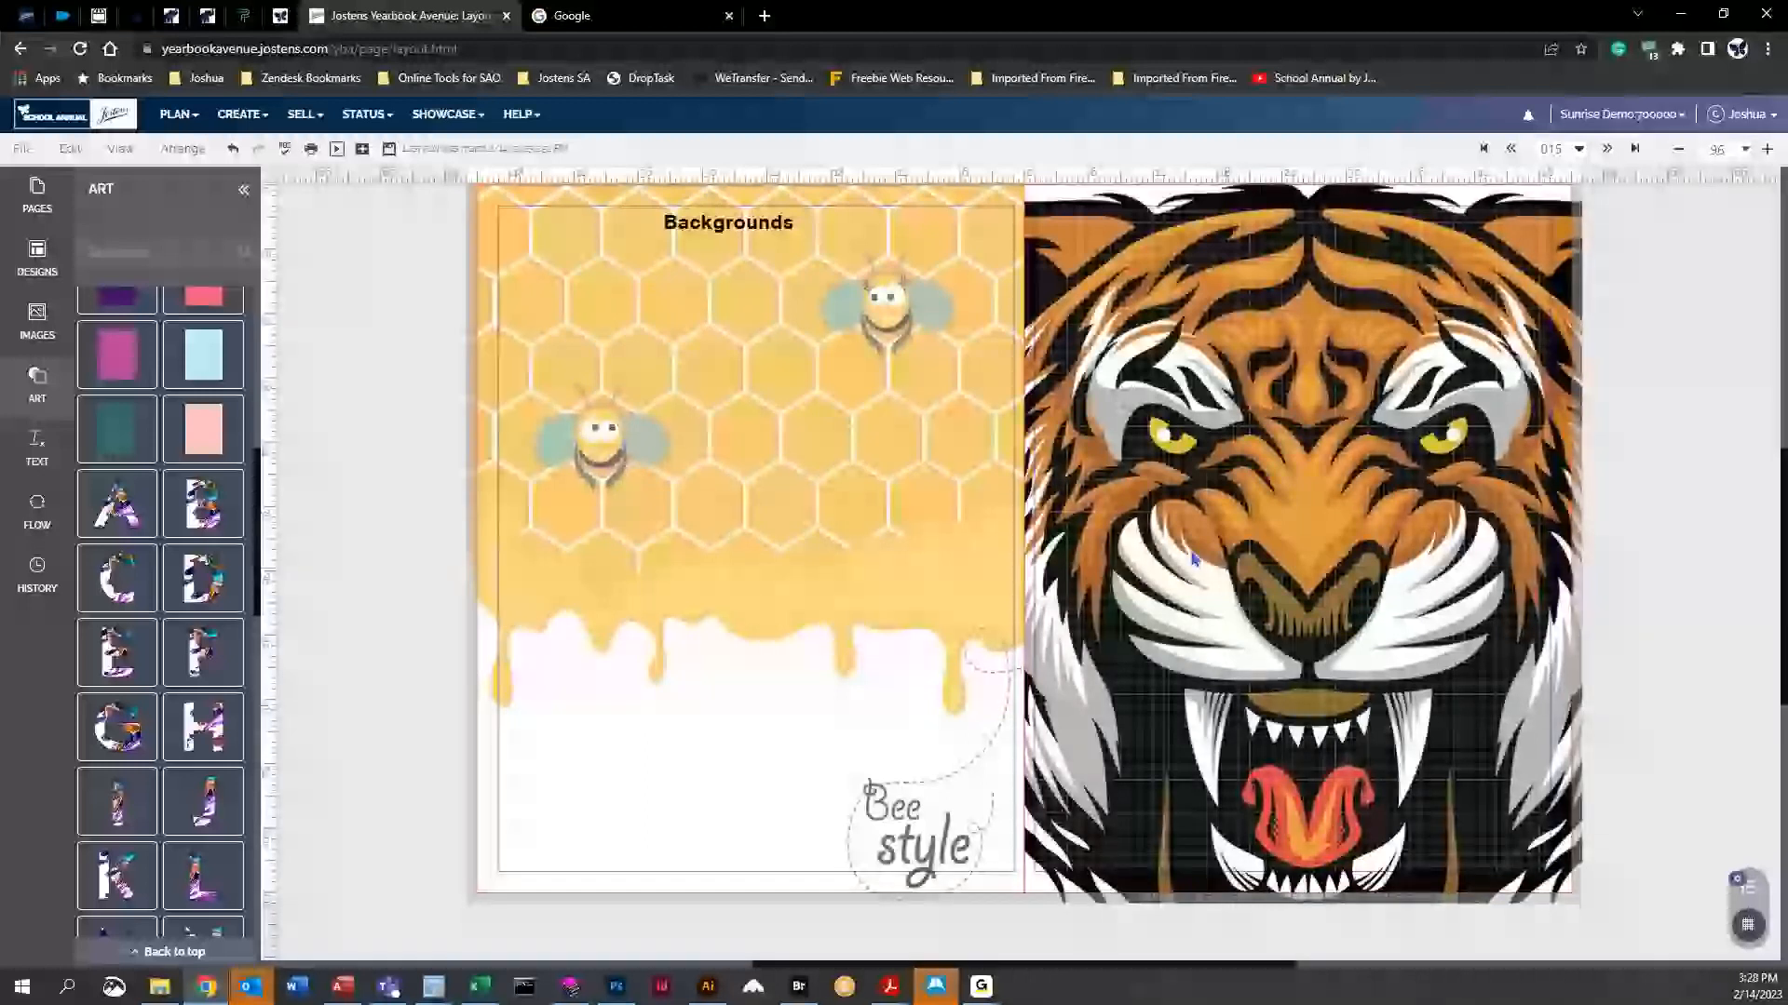
Save the current spread's changes and clear all the image boxes from the left page of the next spread, pages 16–17
left_click(1606, 149)
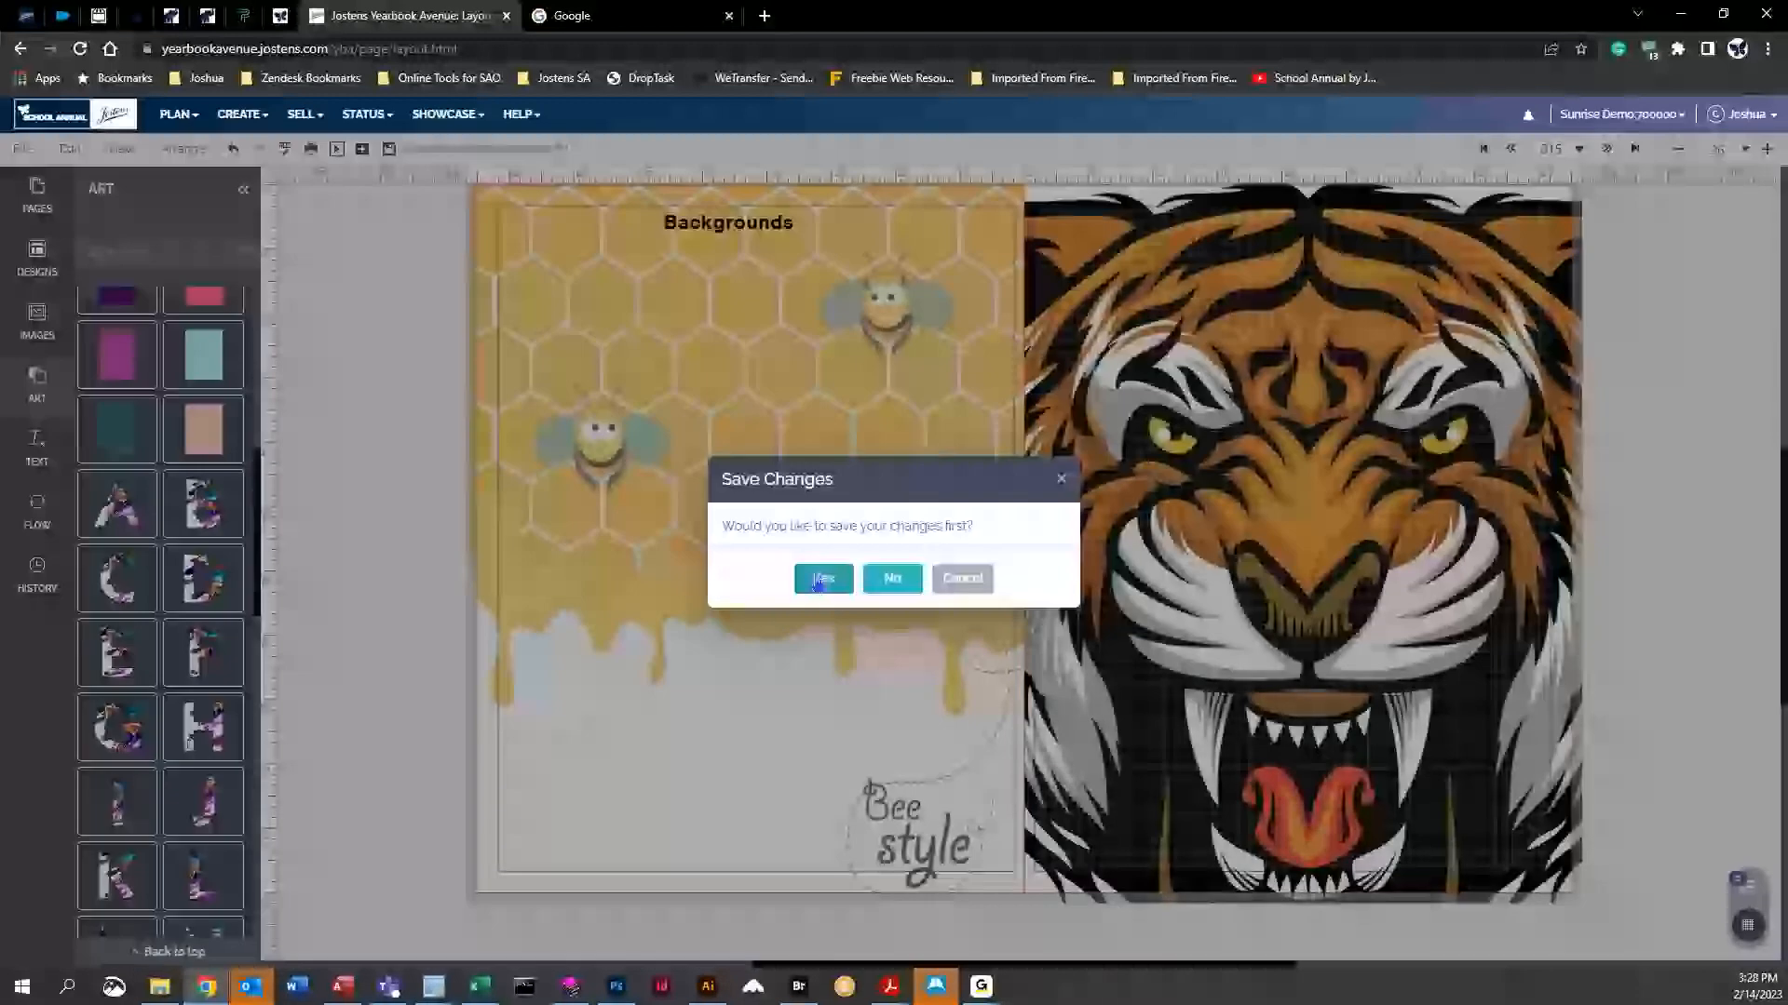
left_click(800, 586)
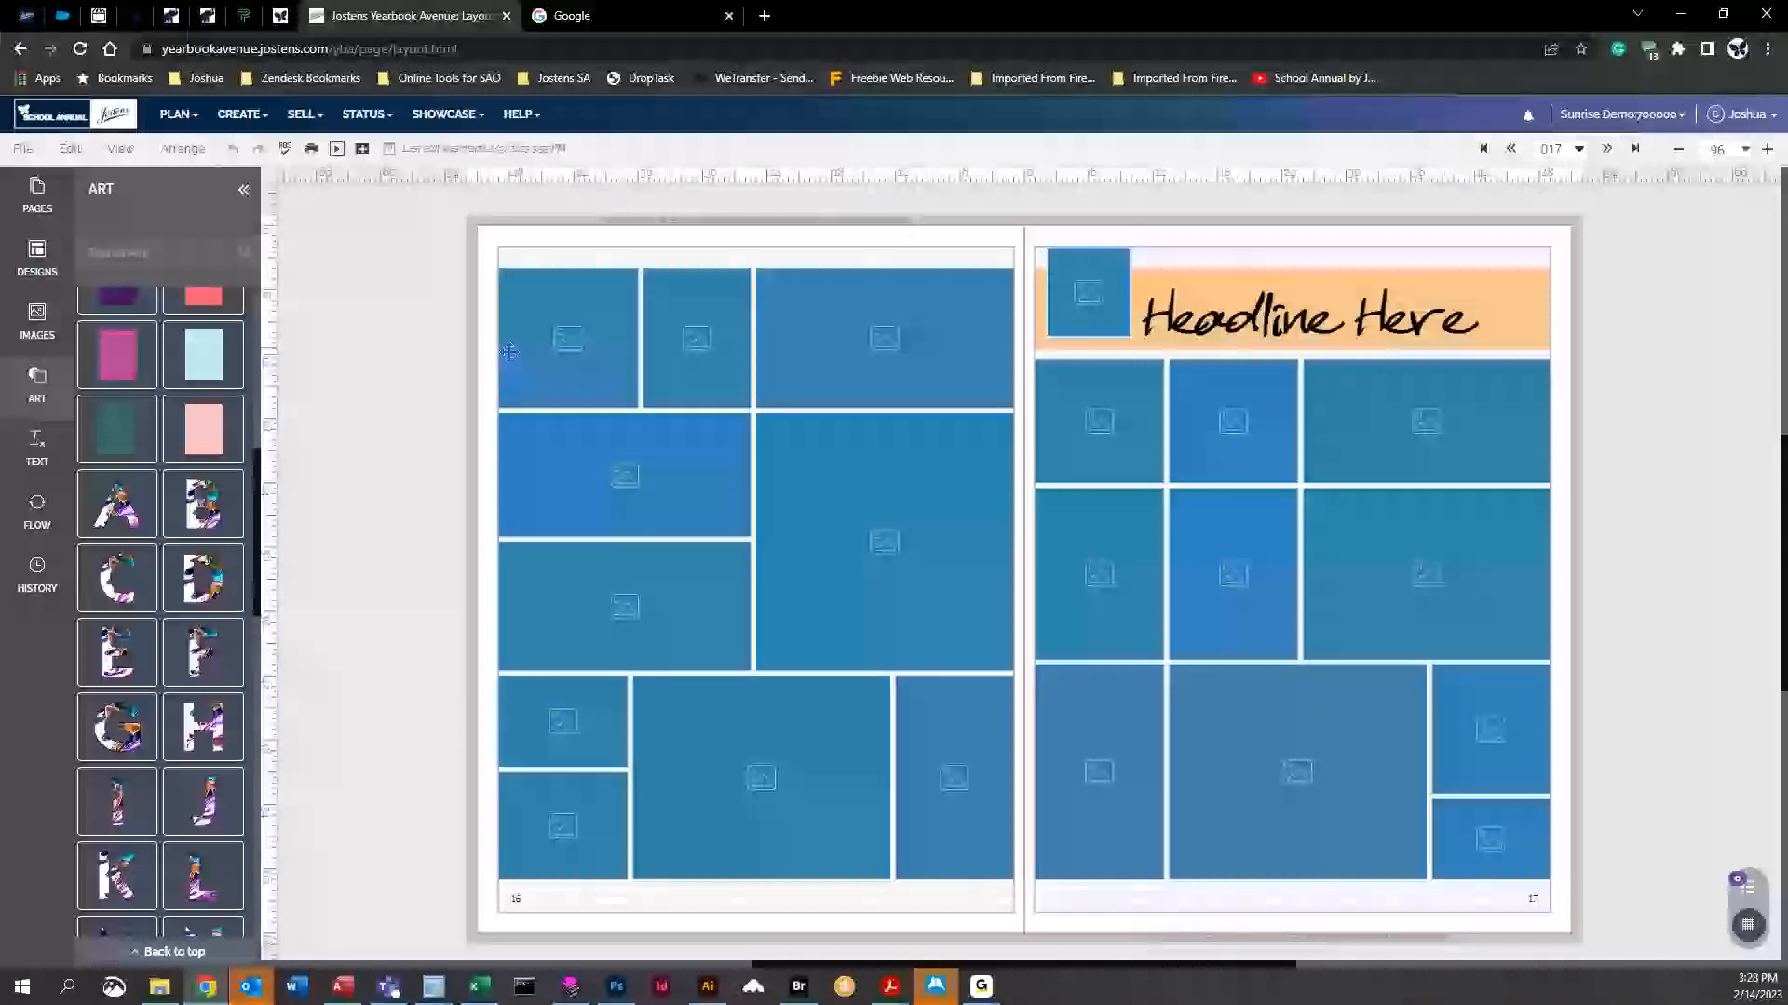
left_click_drag(429, 259, 969, 924)
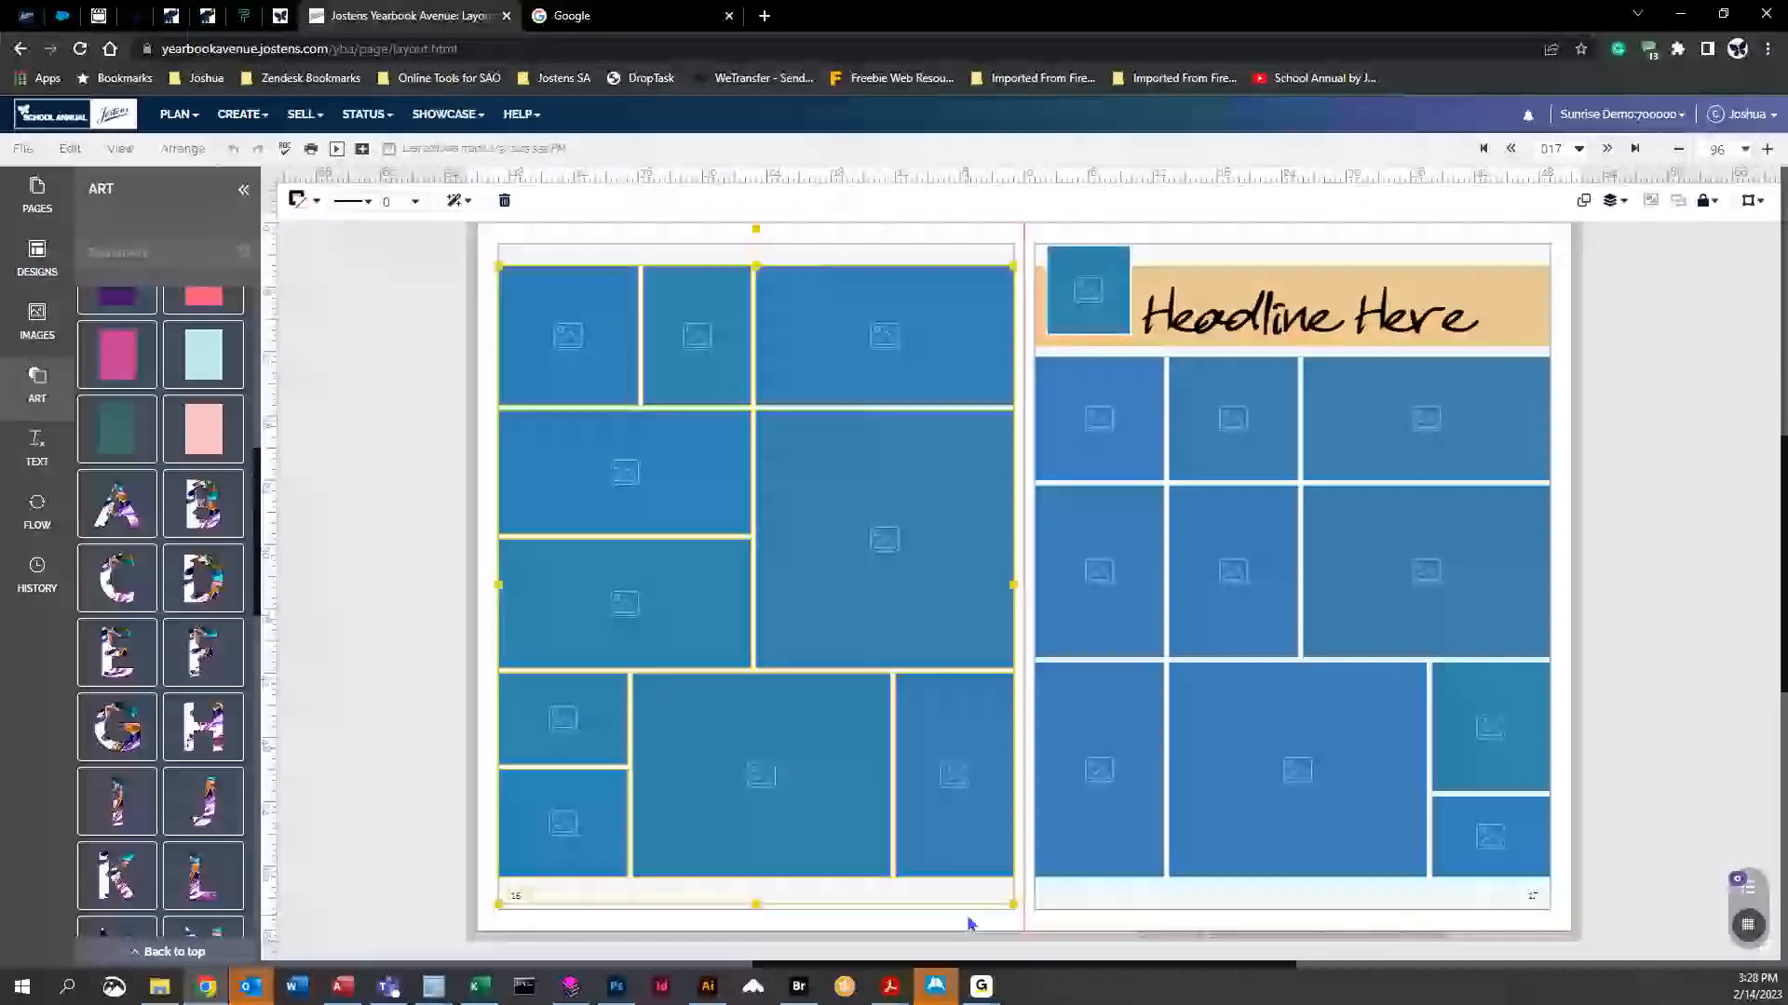
key("Delete")
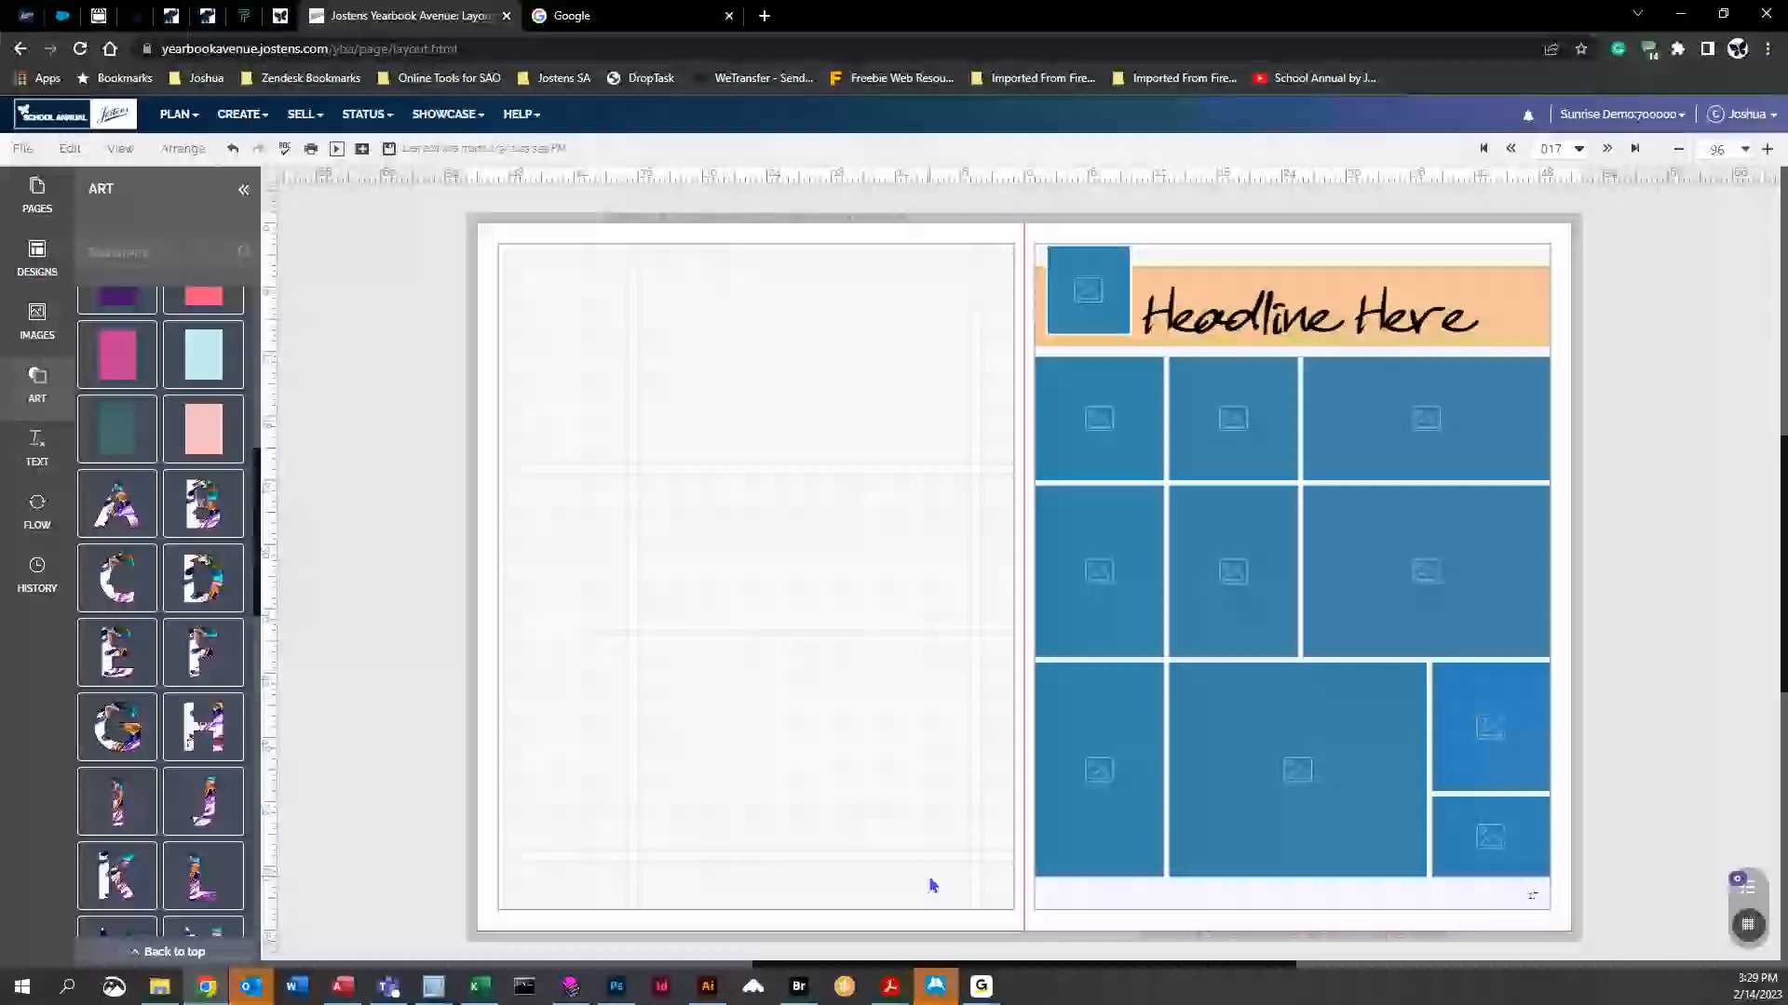
Place the photo of the girl writing from the activity candids image folder in the upper-left corner of the empty left page
scroll(203, 578, "up", 7)
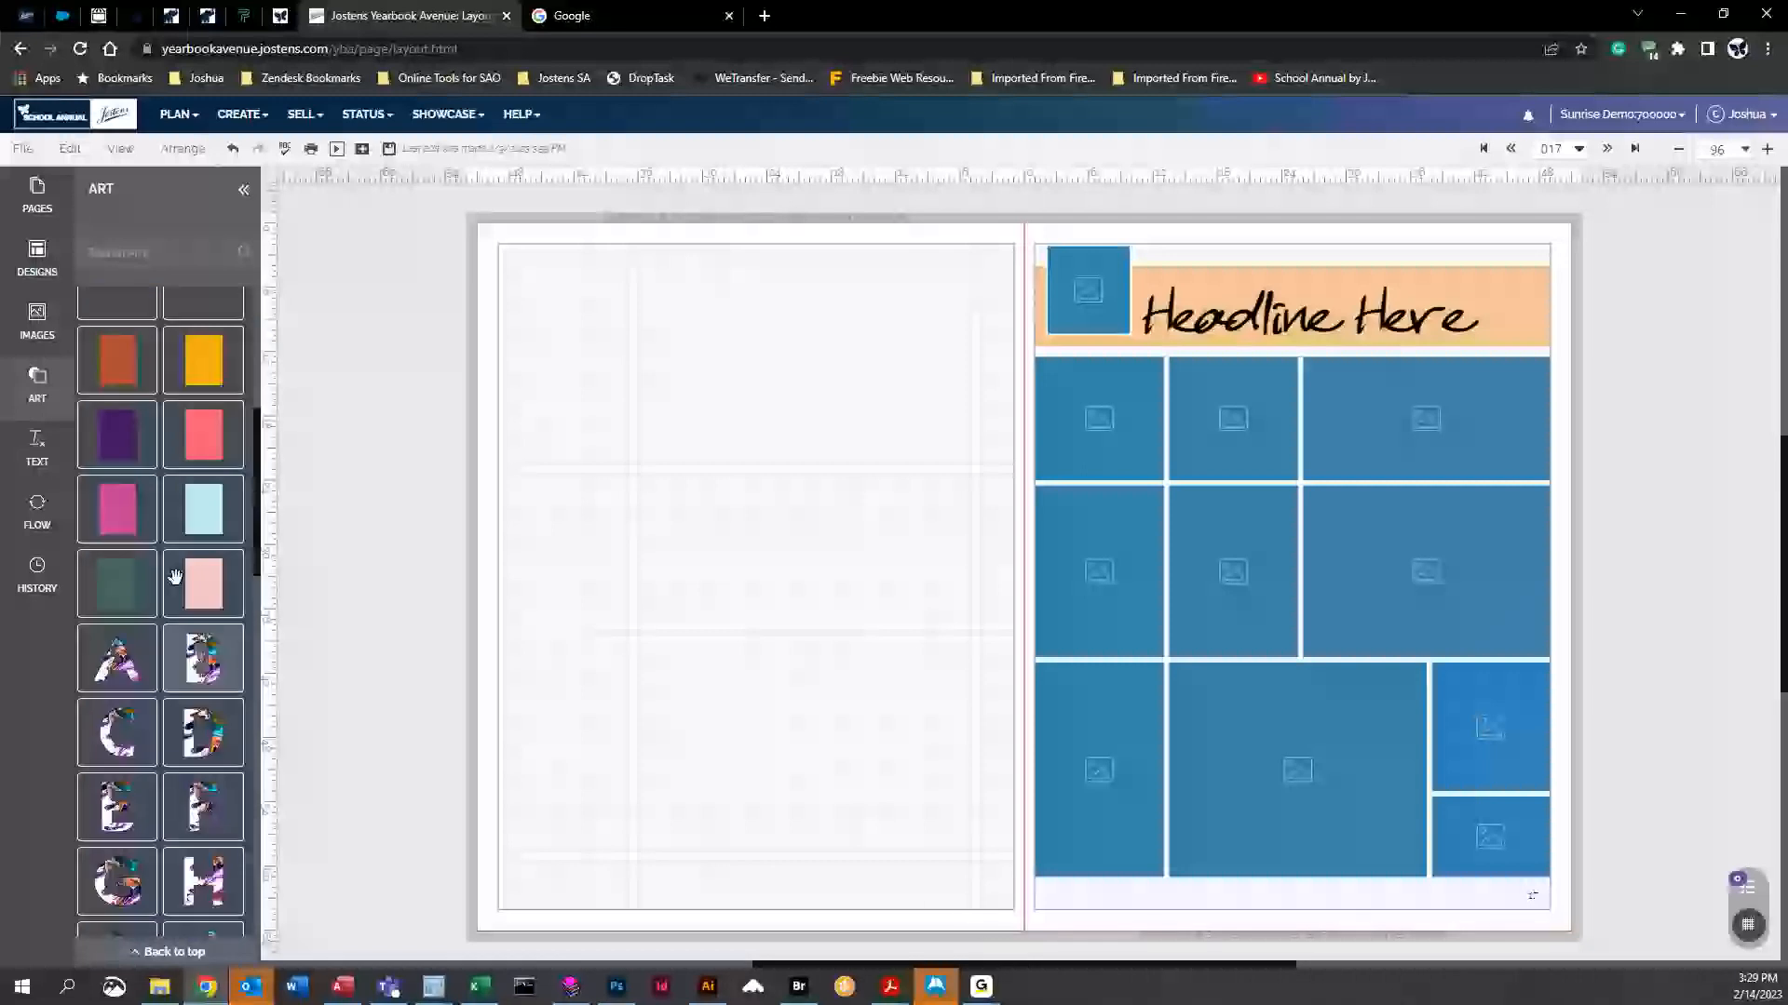
left_click(46, 331)
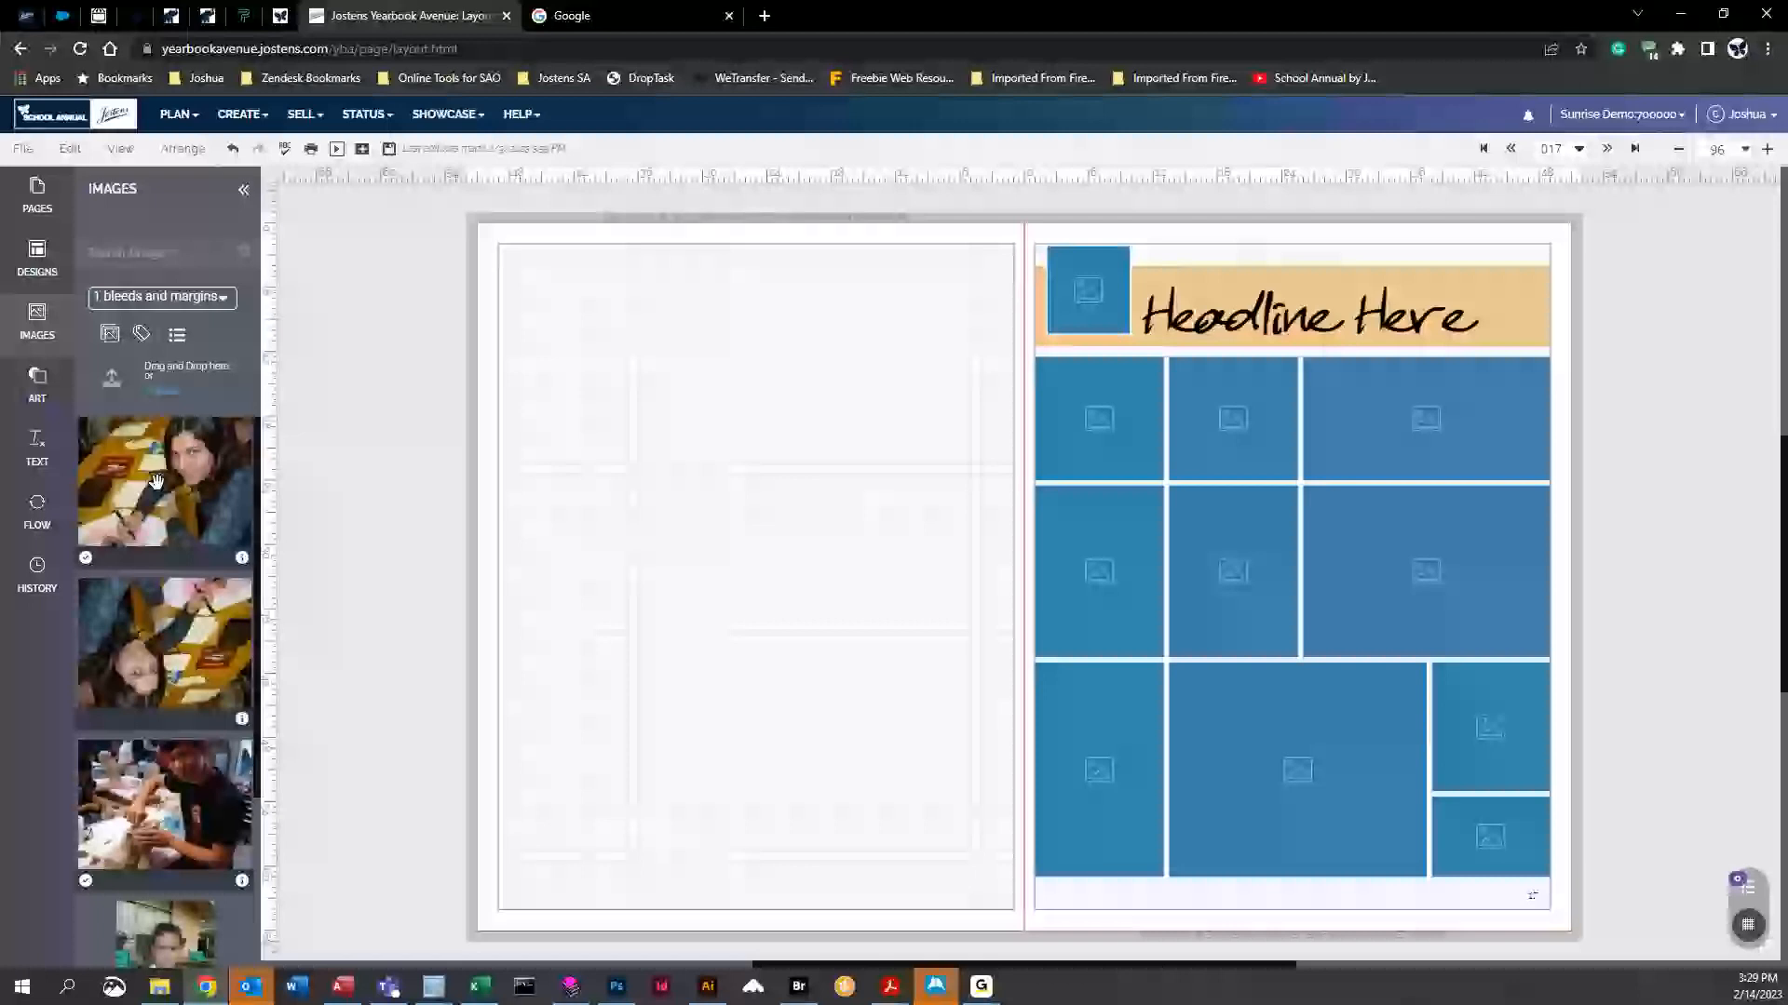
left_click(176, 298)
left_click(168, 399)
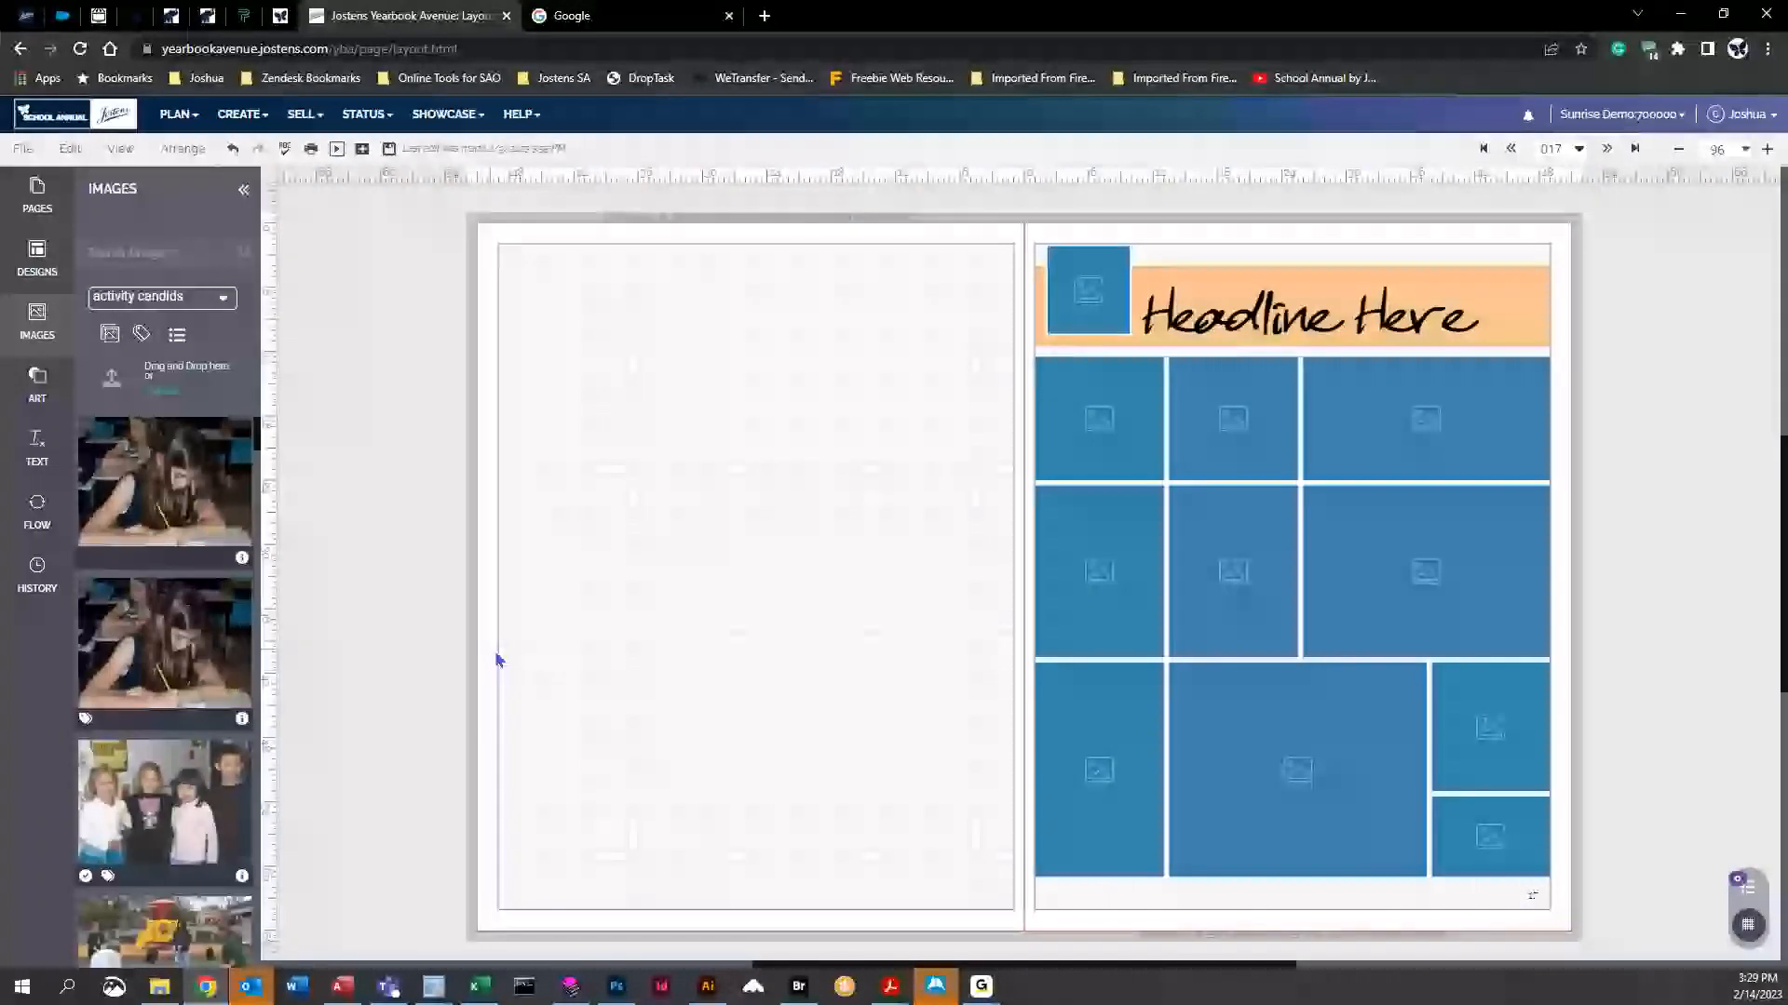
left_click_drag(129, 476, 744, 429)
left_click_drag(684, 358, 684, 362)
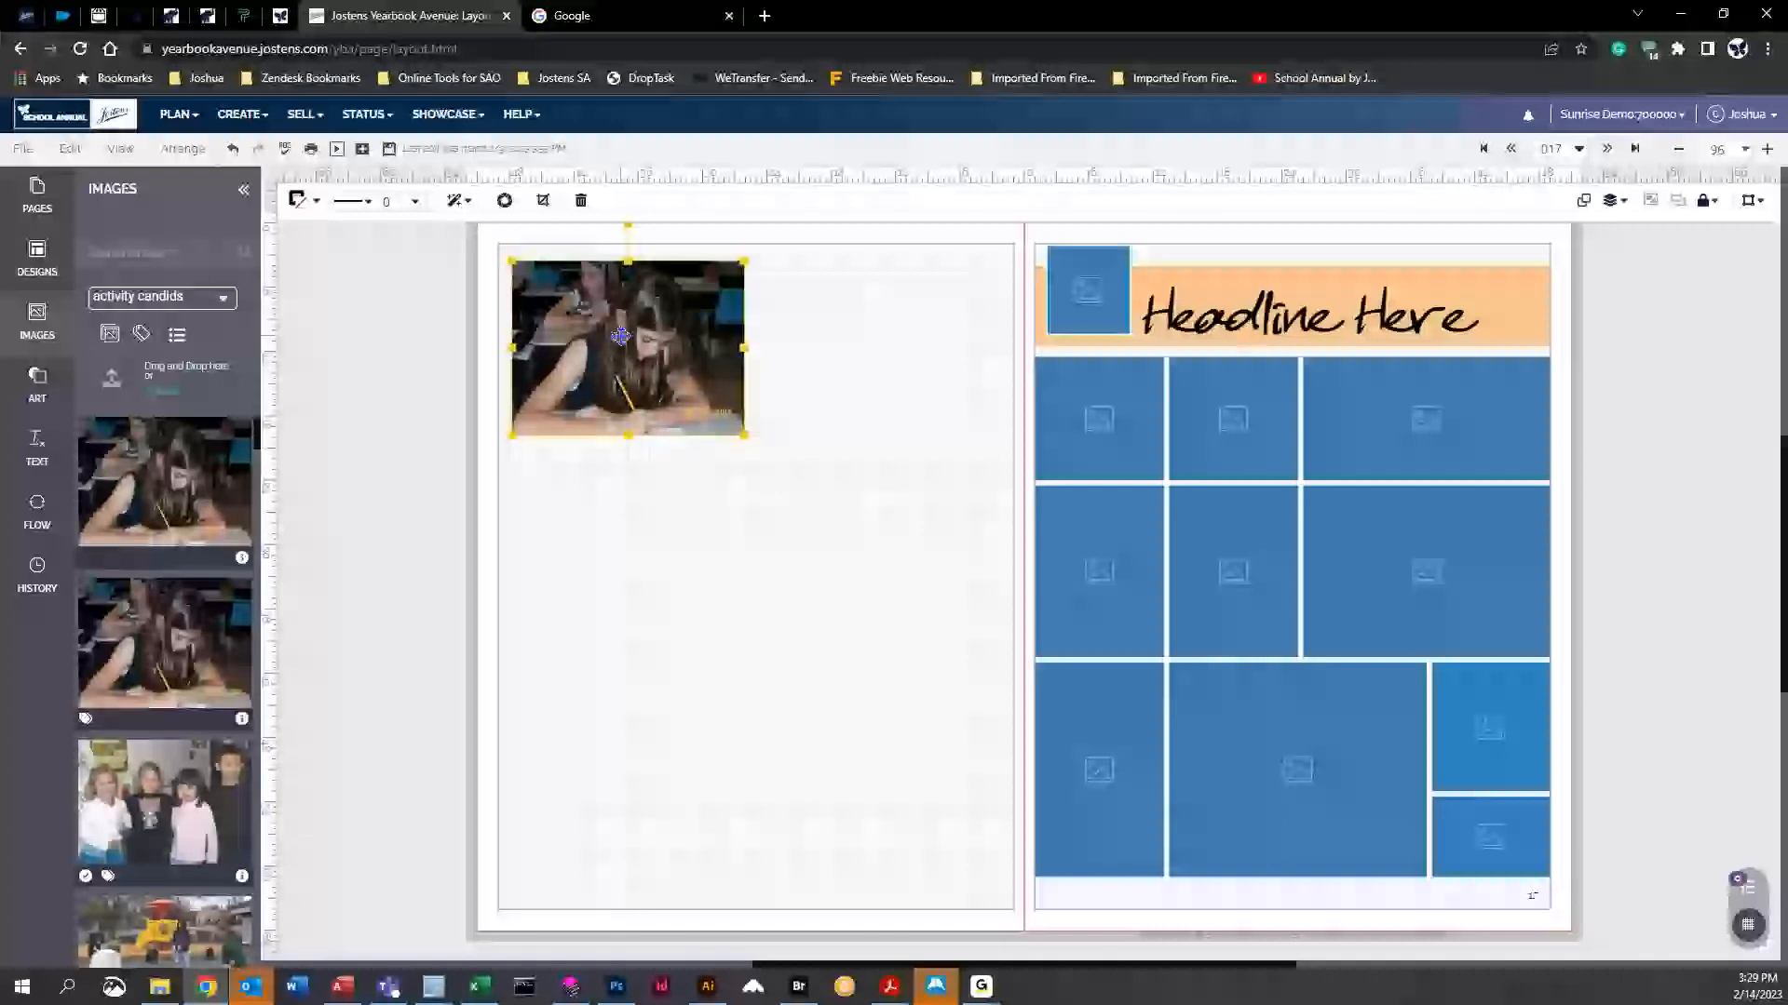
Give the photo of the girl writing a solid line border and set its thickness to 5 pt
left_click(311, 350)
left_click(600, 349)
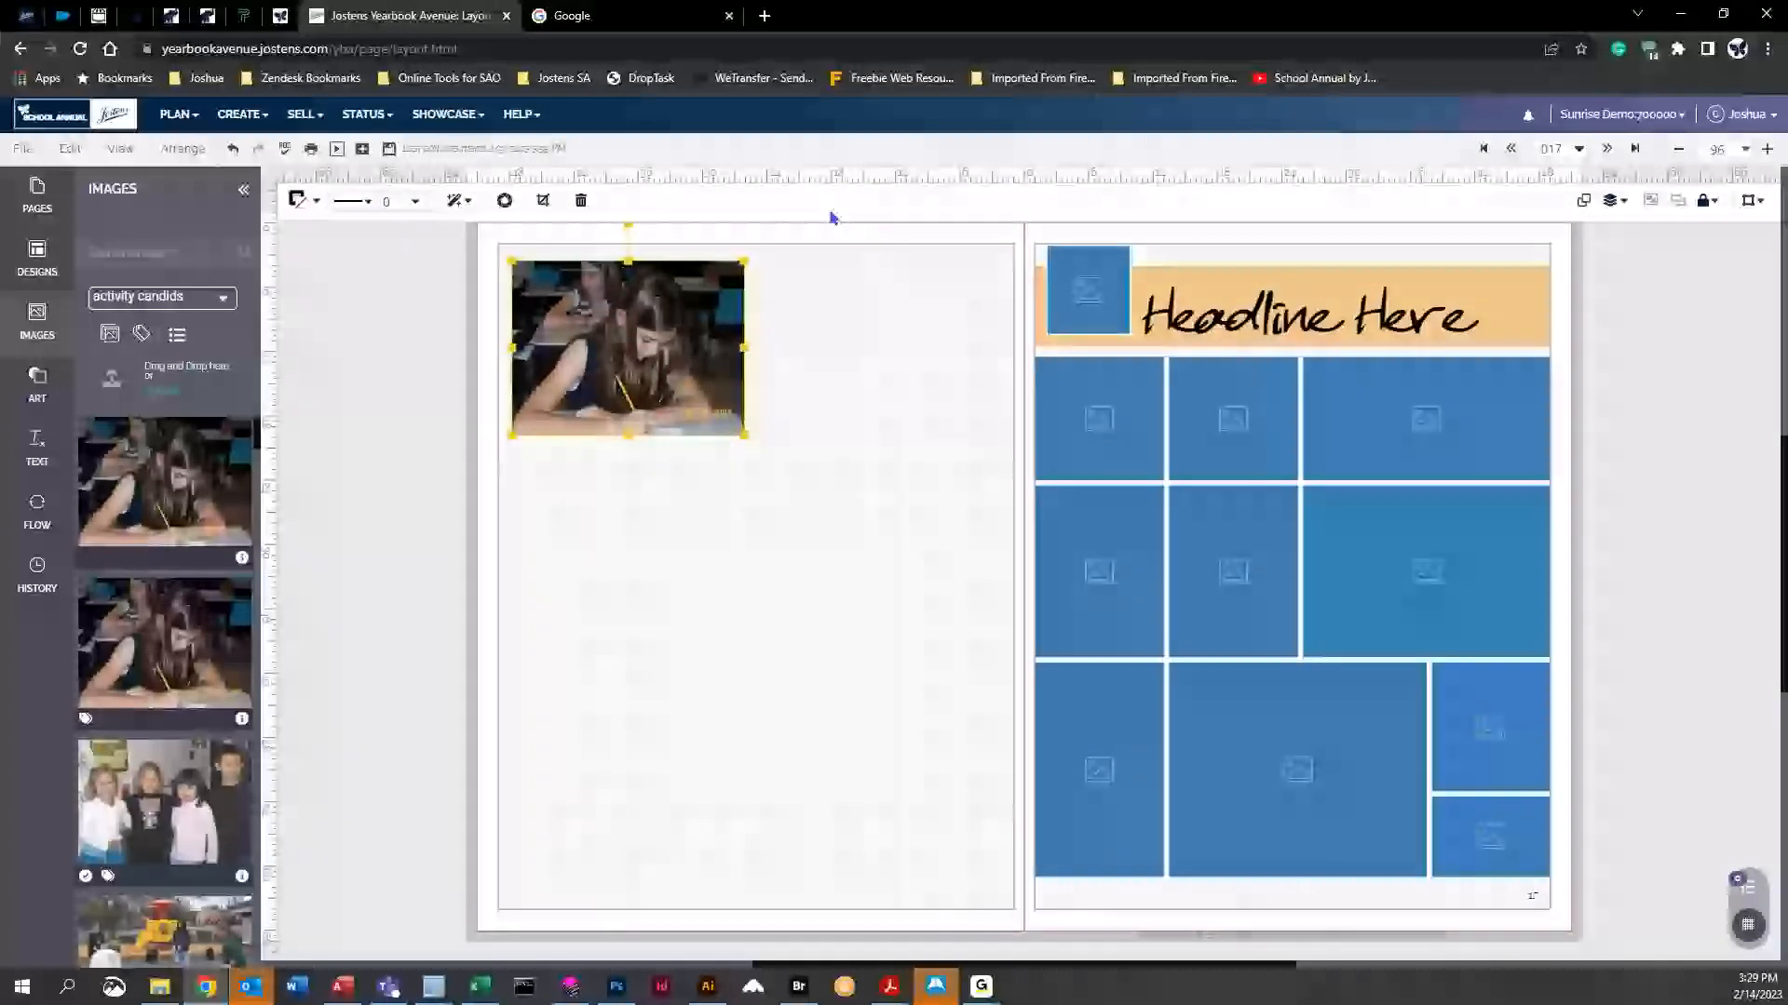
left_click(369, 204)
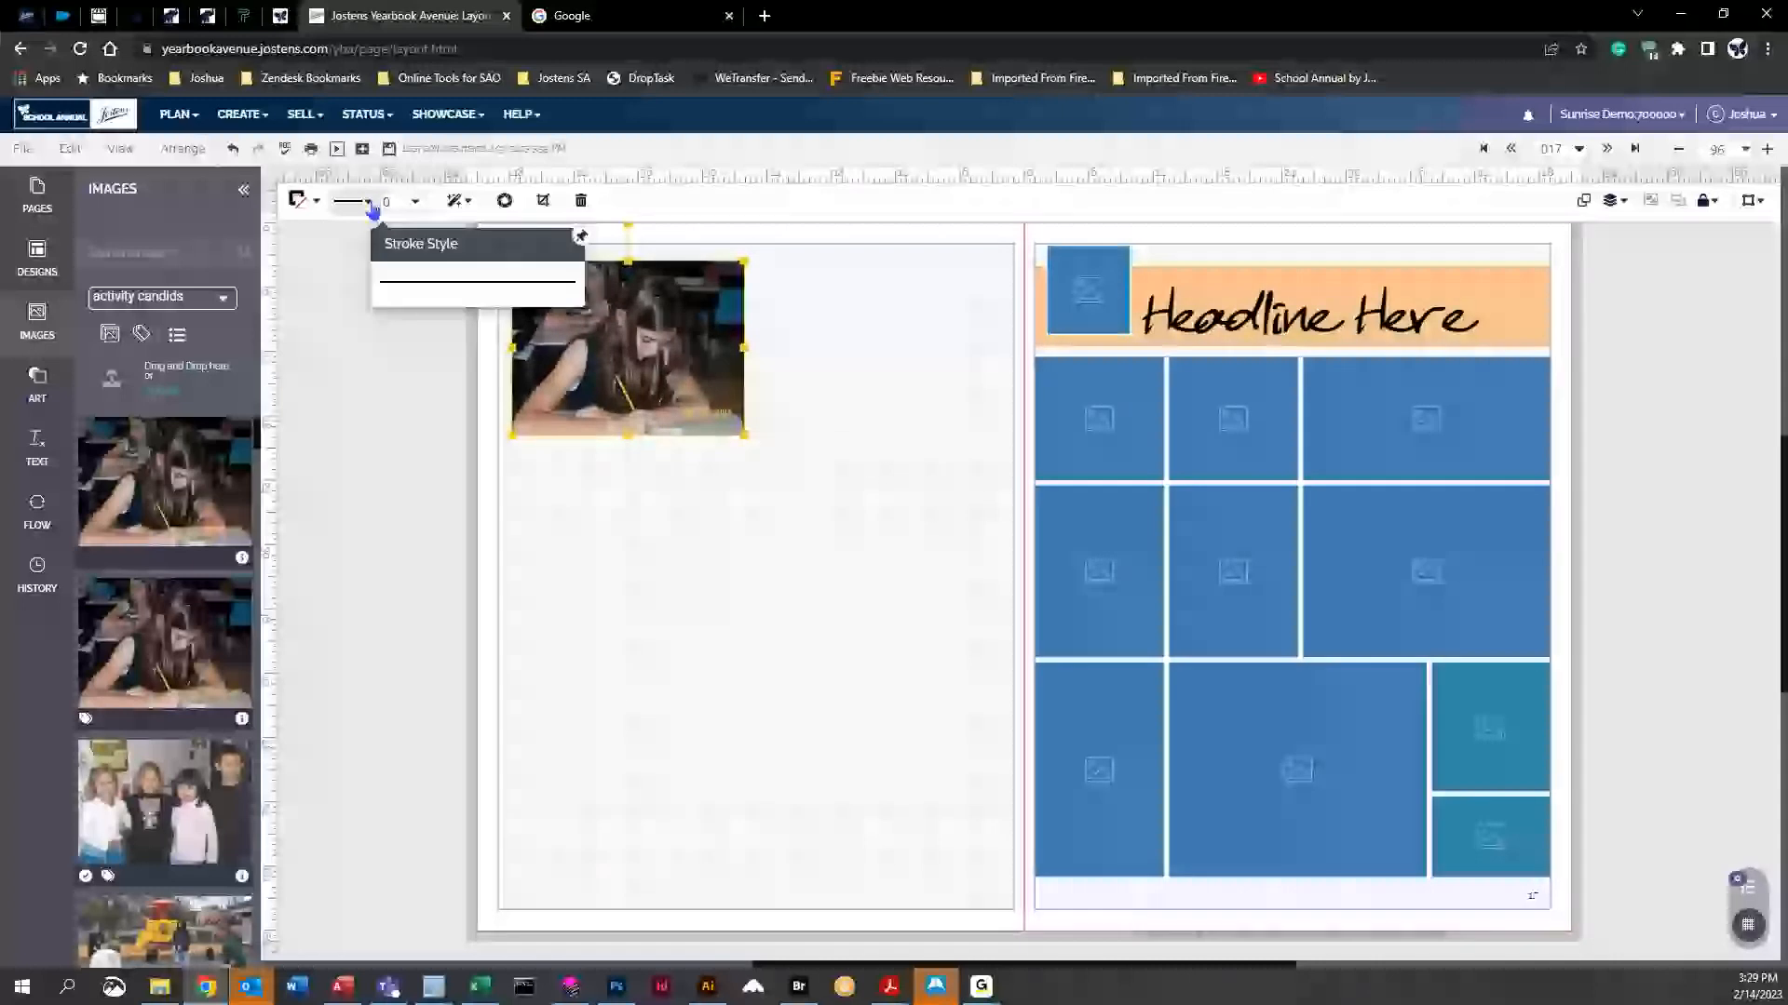
left_click(421, 294)
left_click(885, 407)
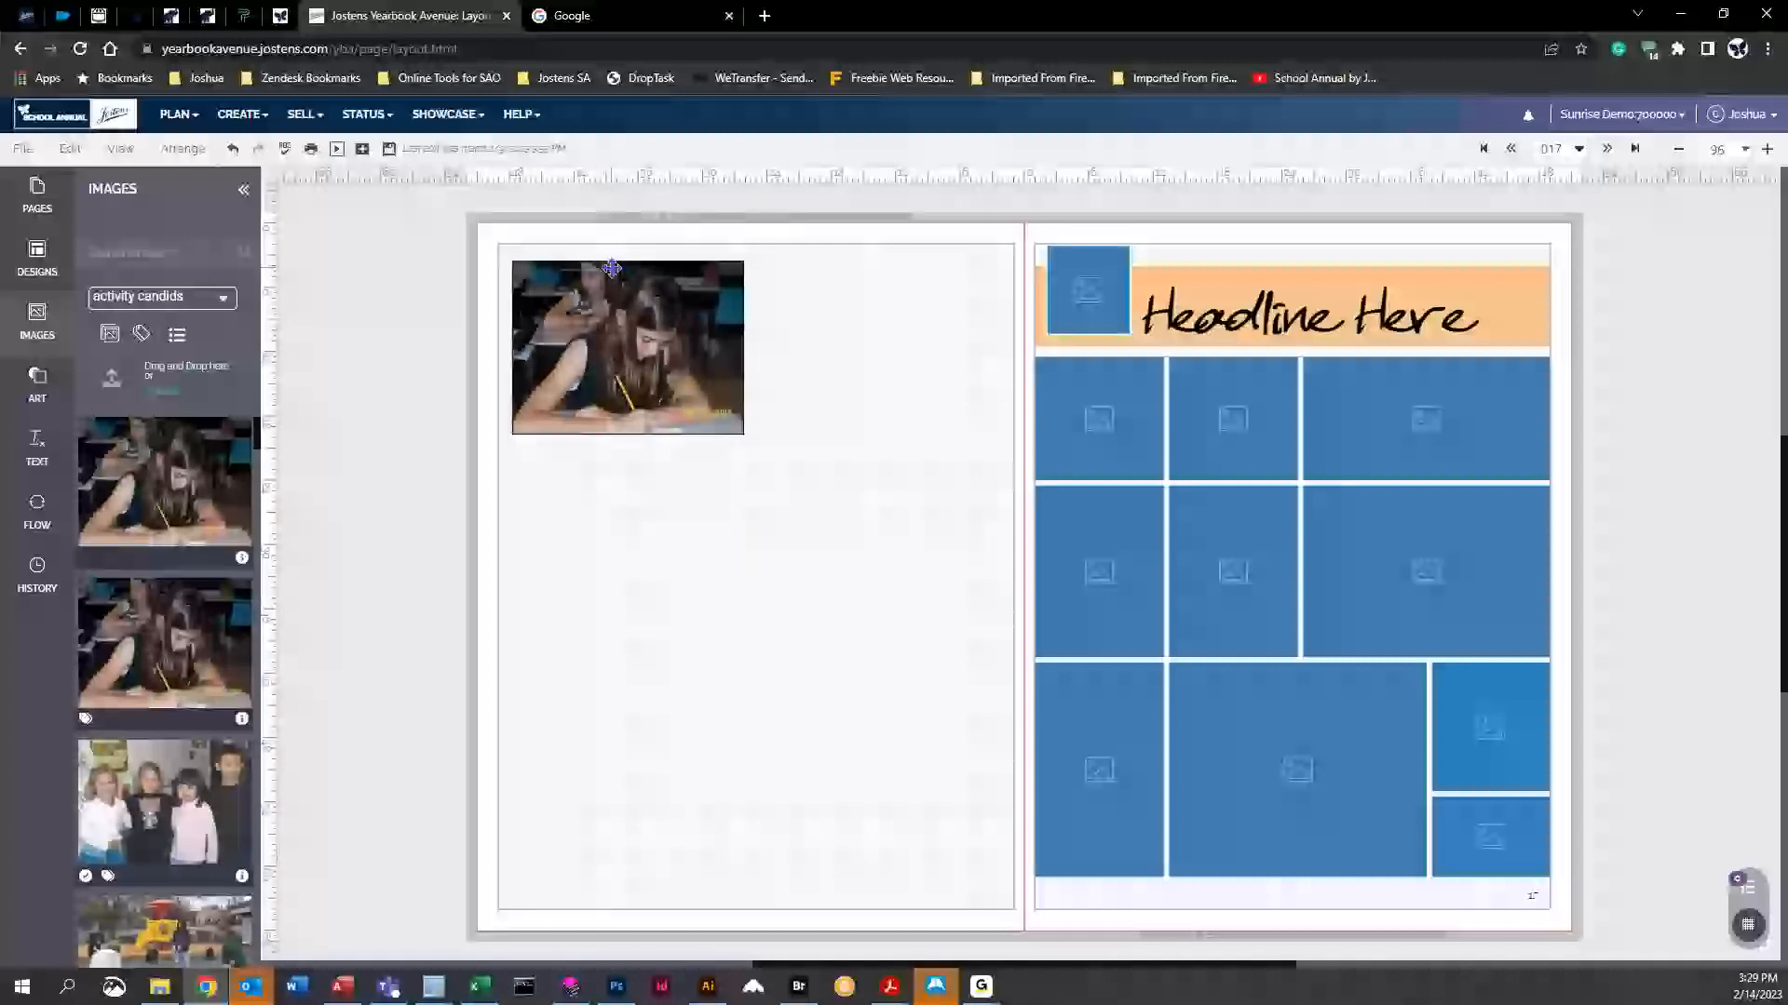
left_click(626, 343)
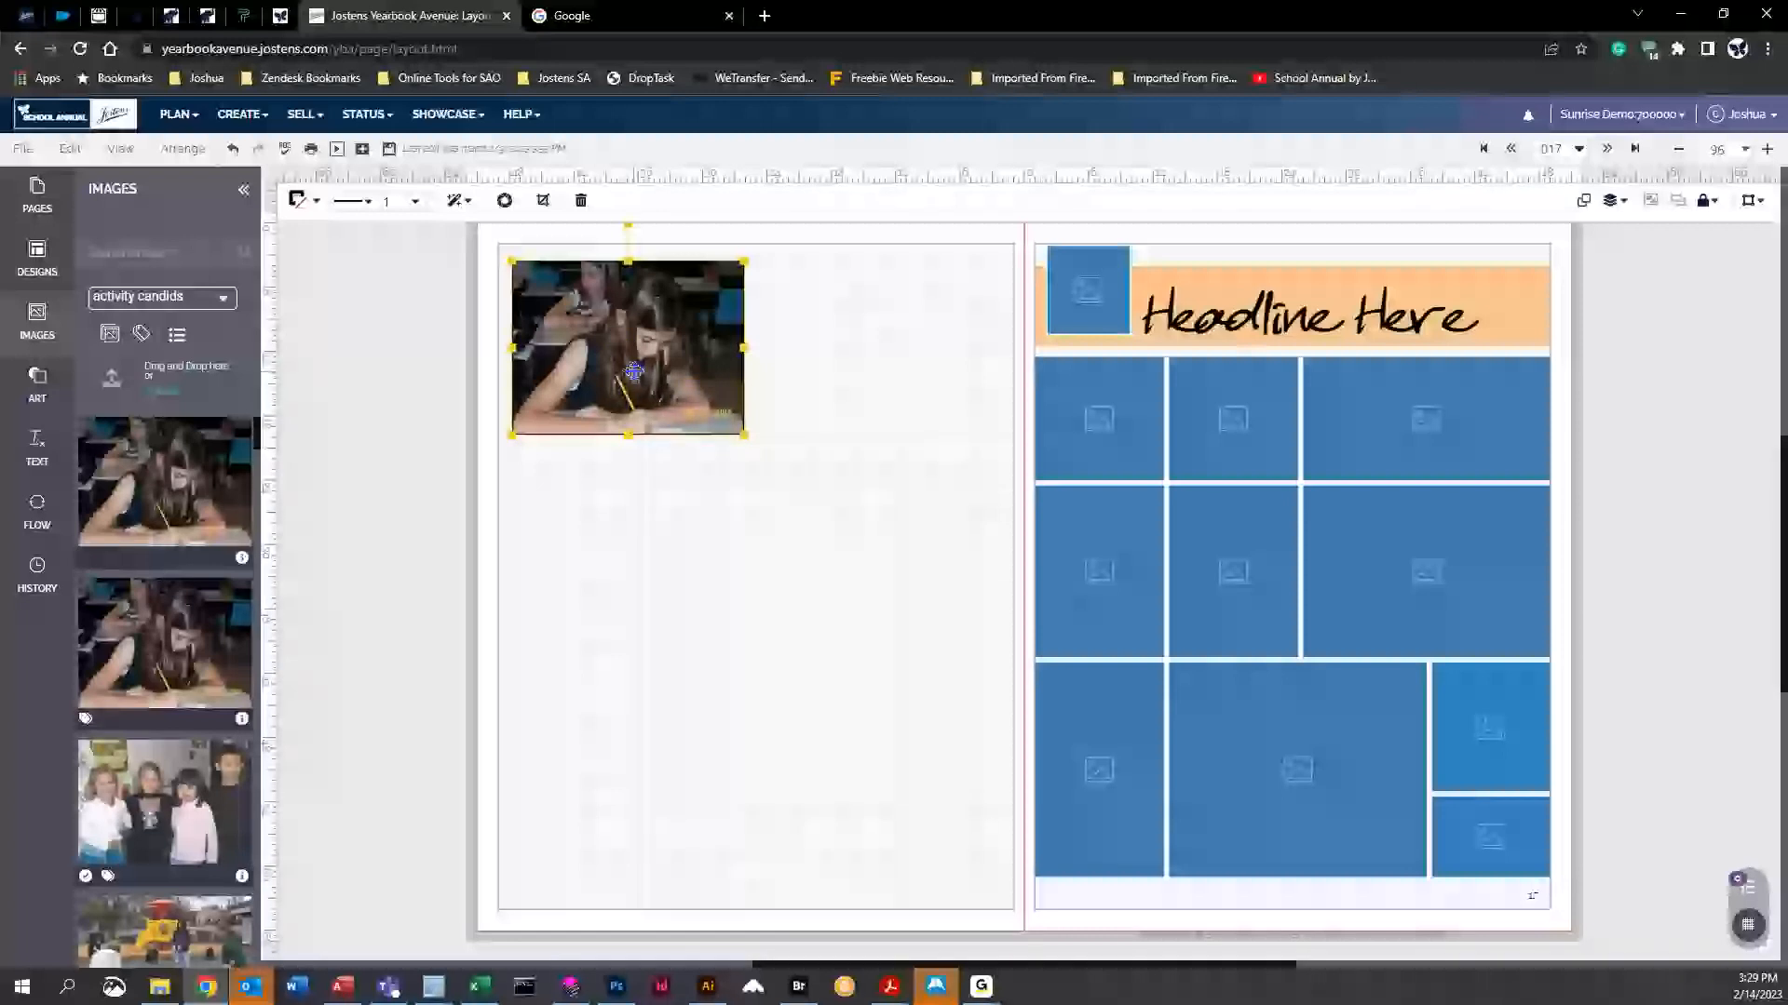
left_click(416, 203)
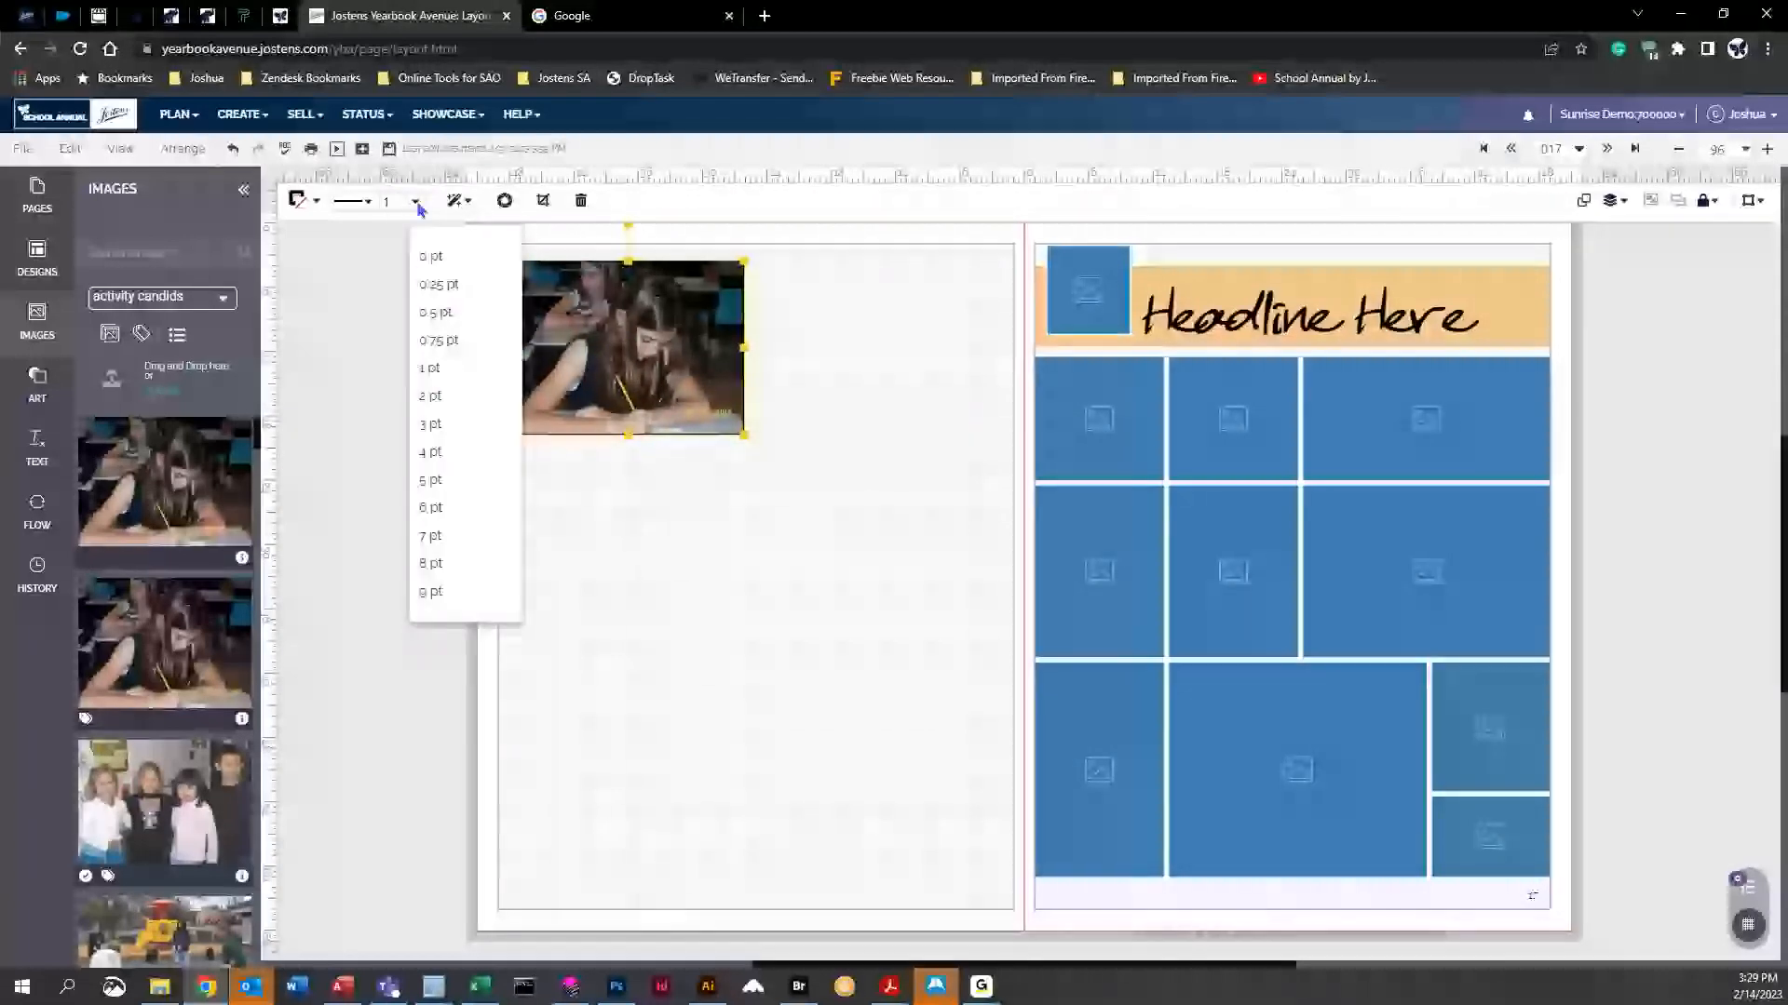
left_click(451, 484)
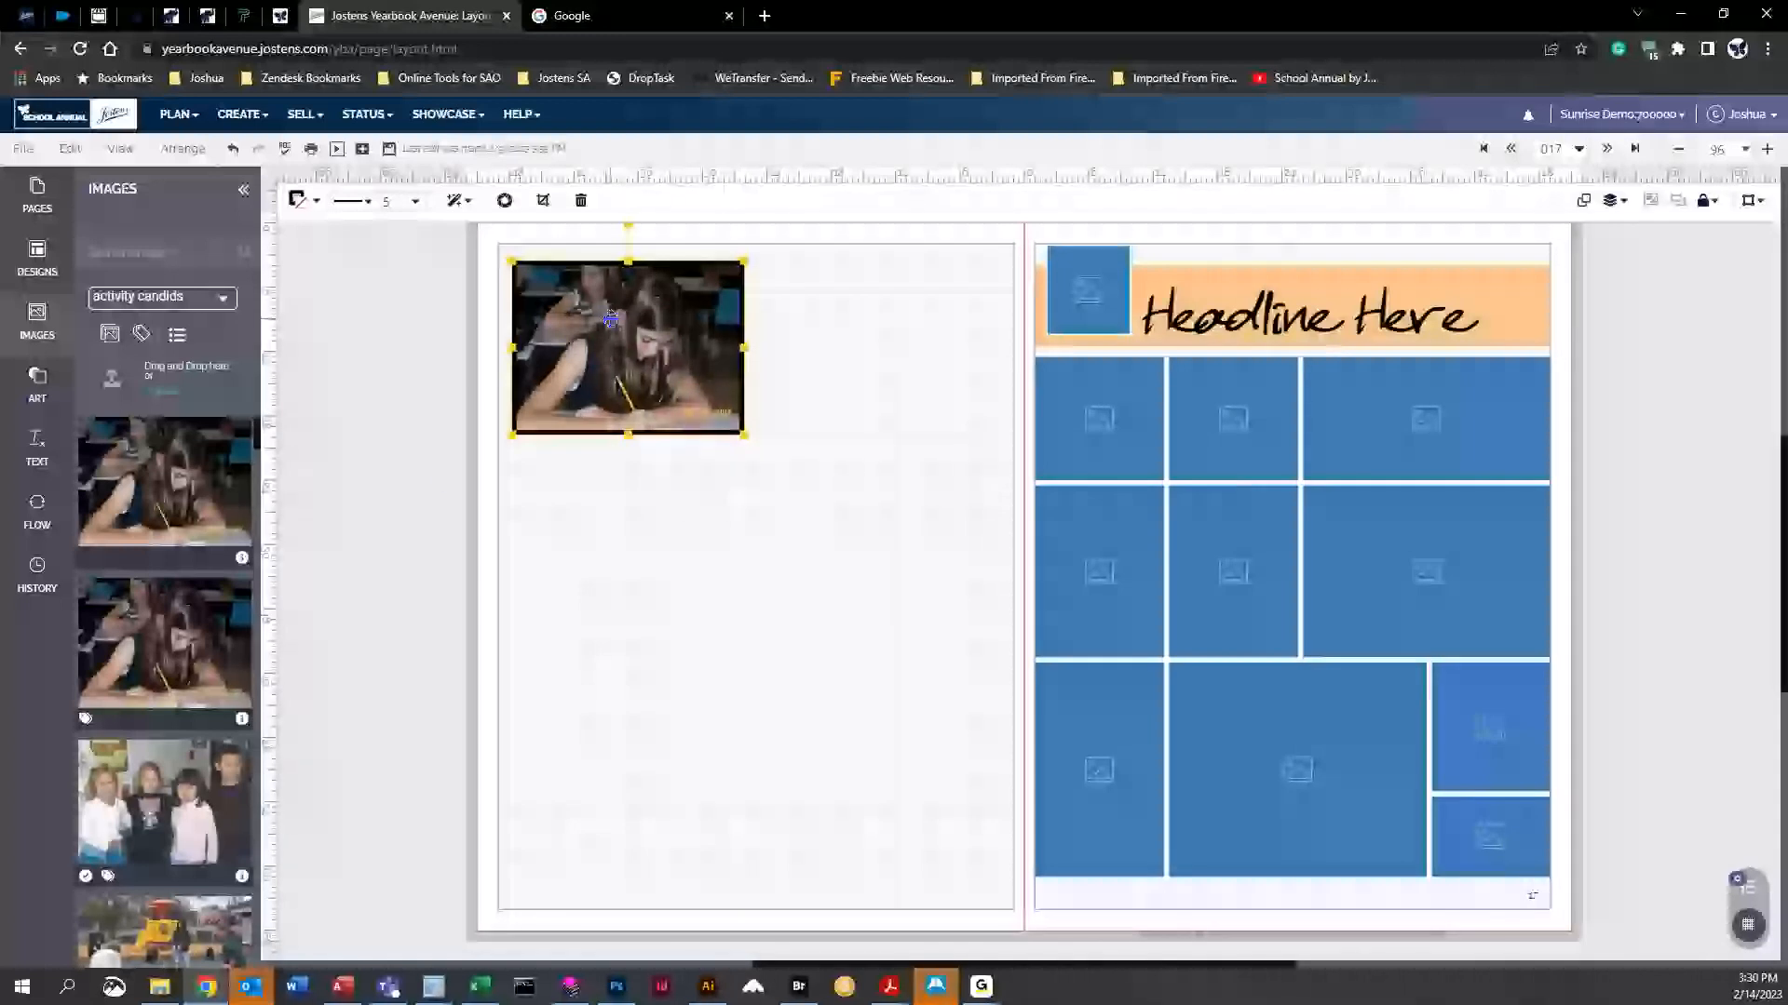
Change the photo's border colour to a muted mauve-pink swatch
left_click(319, 203)
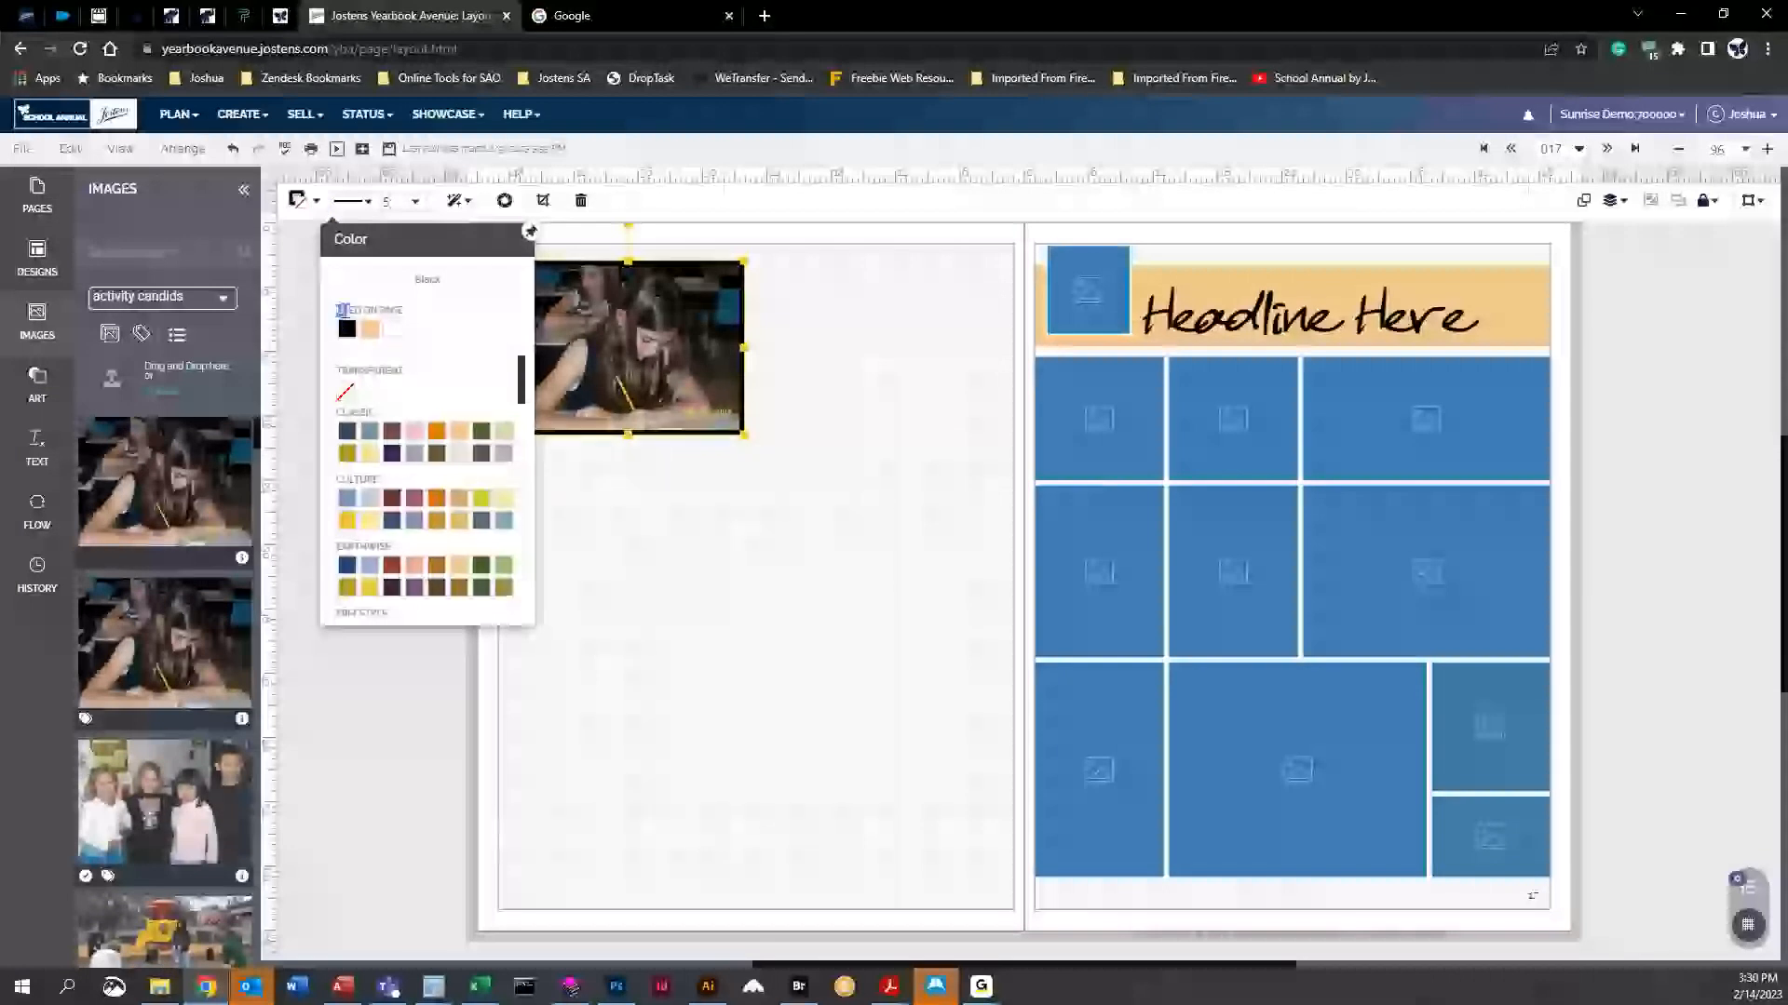
left_click_drag(342, 310, 416, 317)
left_click_drag(522, 374, 526, 457)
left_click(414, 475)
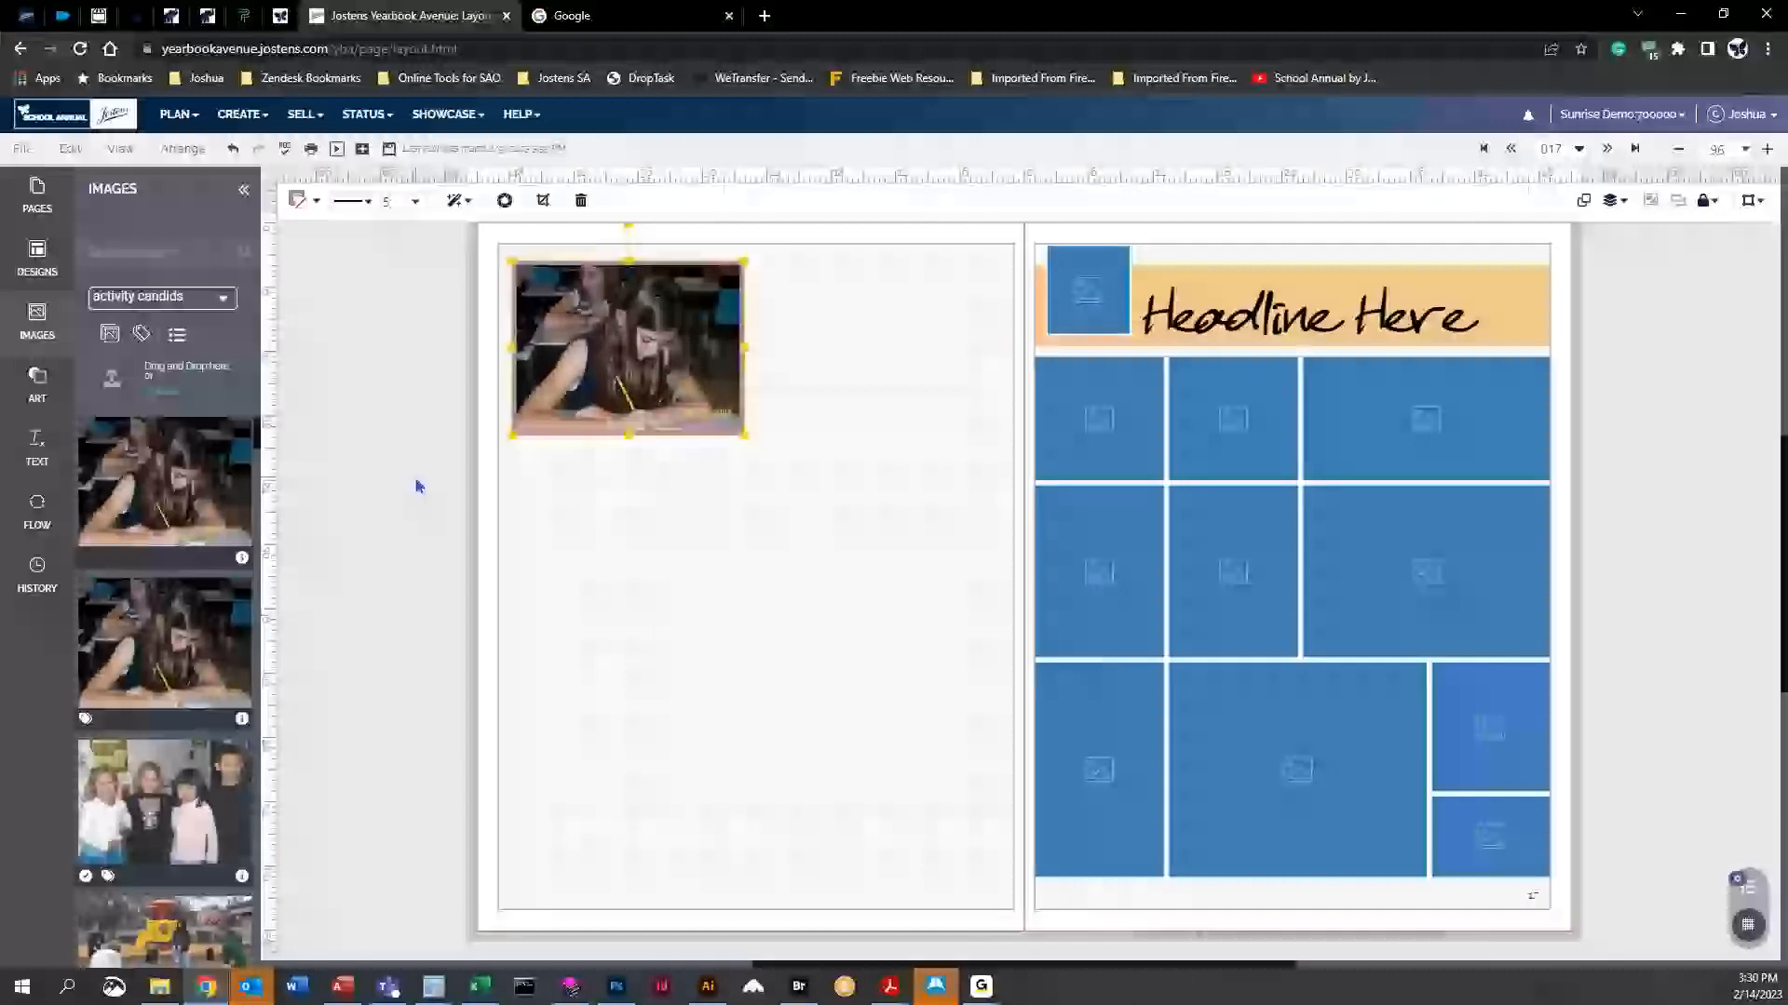
left_click(416, 486)
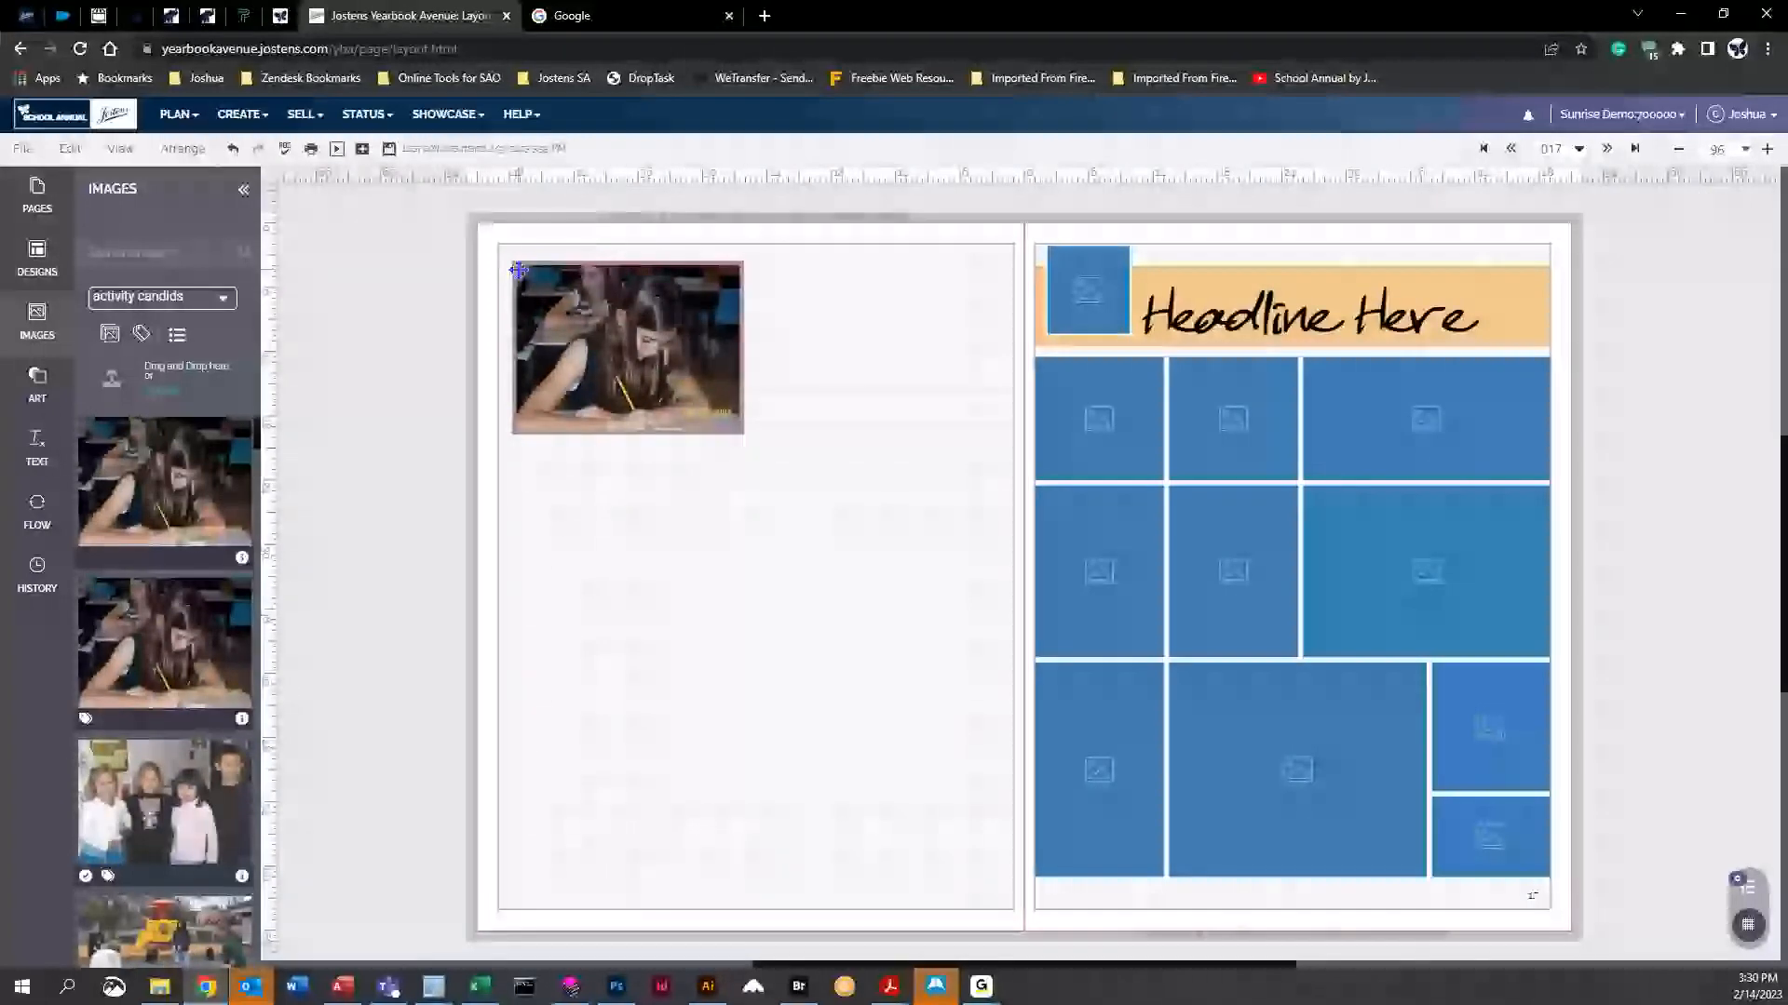
Set the border thickness of the photo of the girl writing to 7 pt
left_click(617, 433)
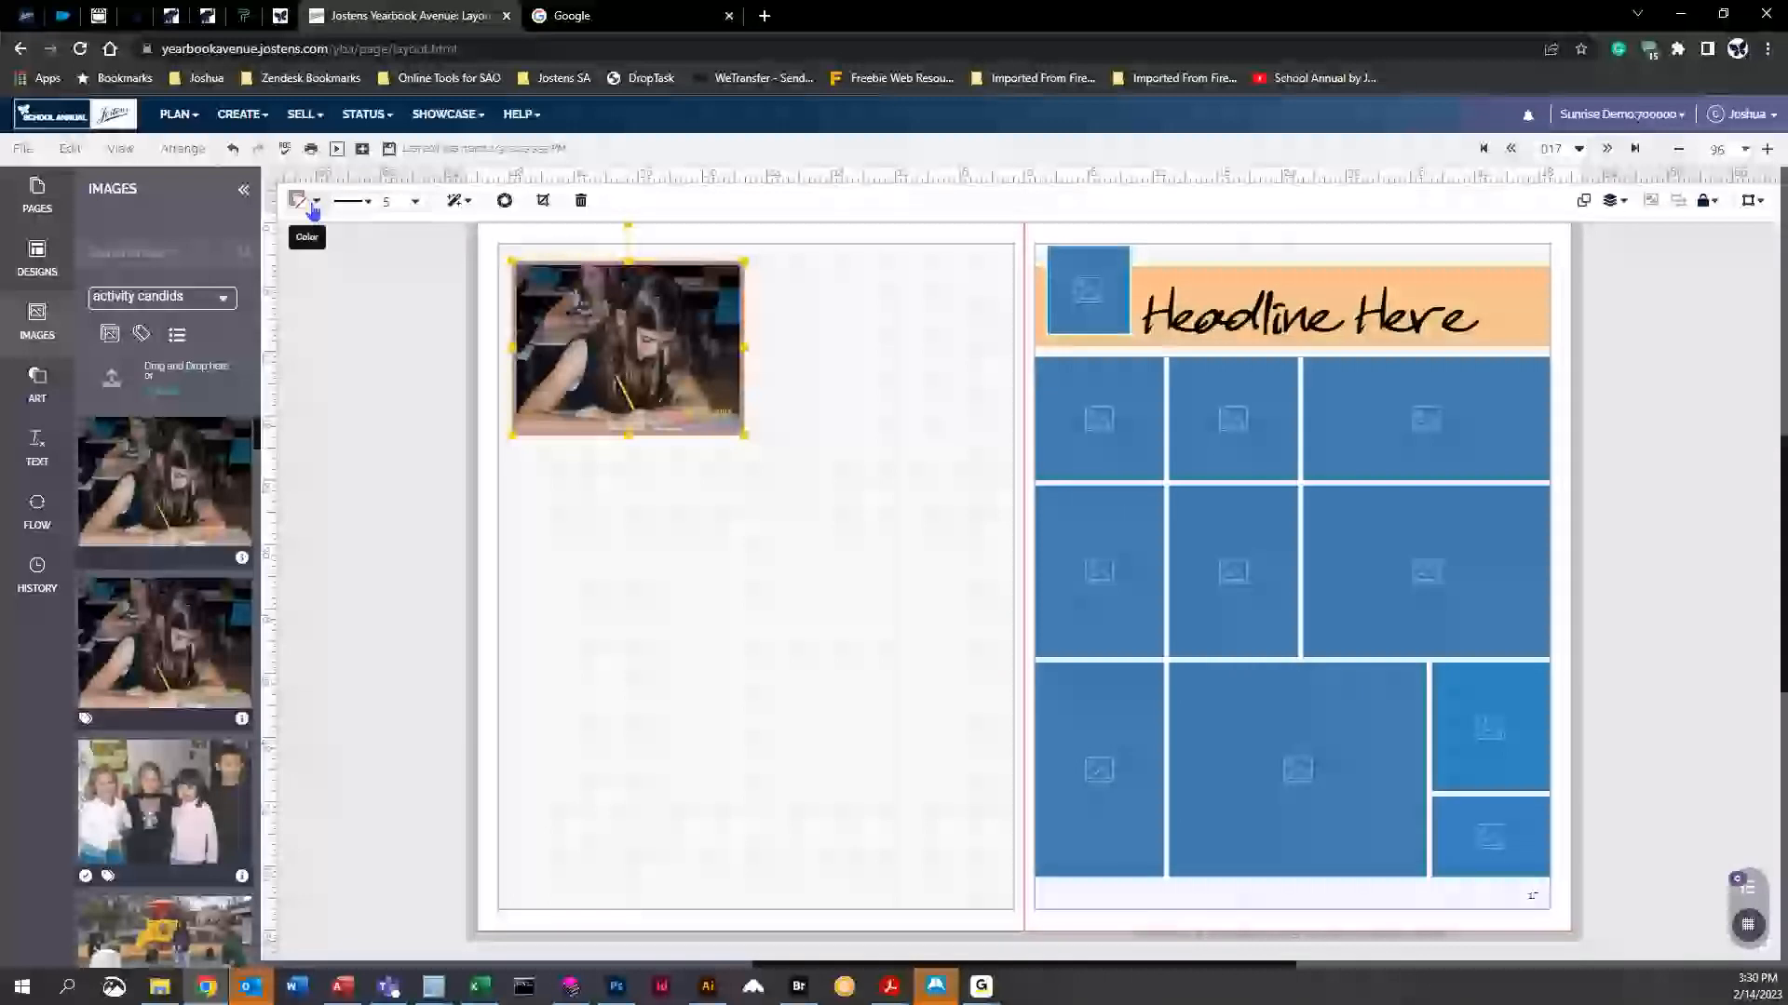
left_click(415, 202)
left_click(453, 522)
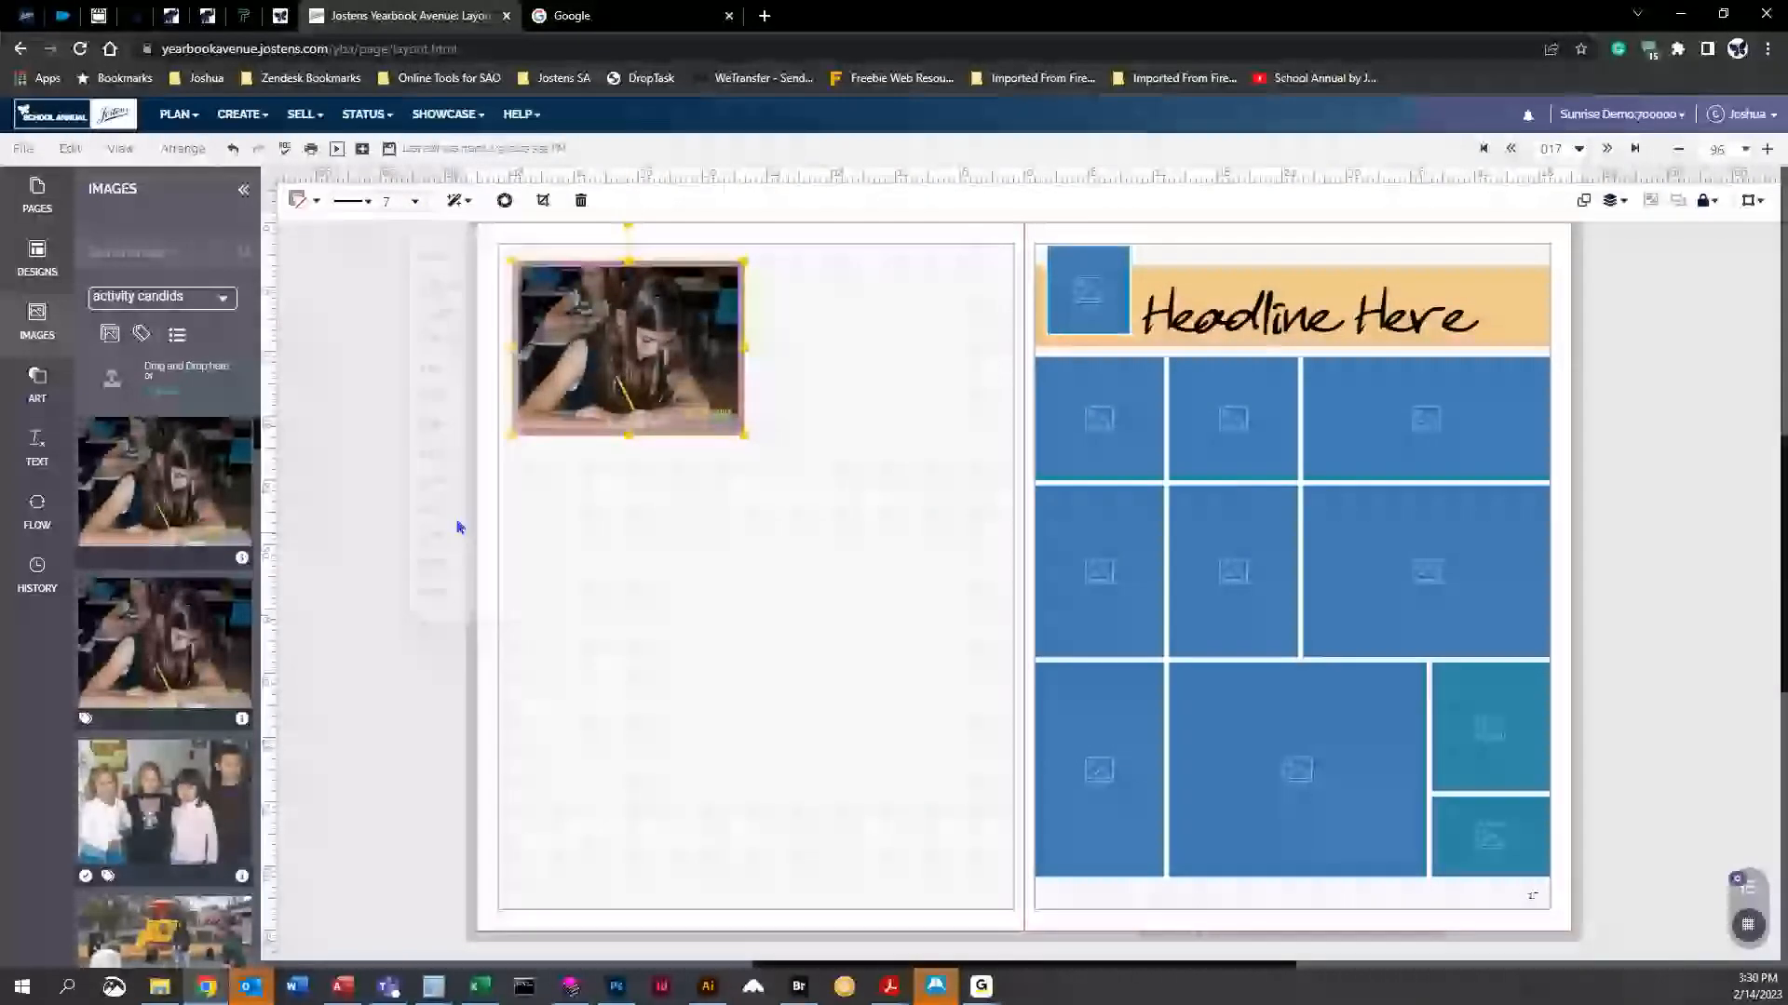
left_click(759, 376)
left_click(682, 359)
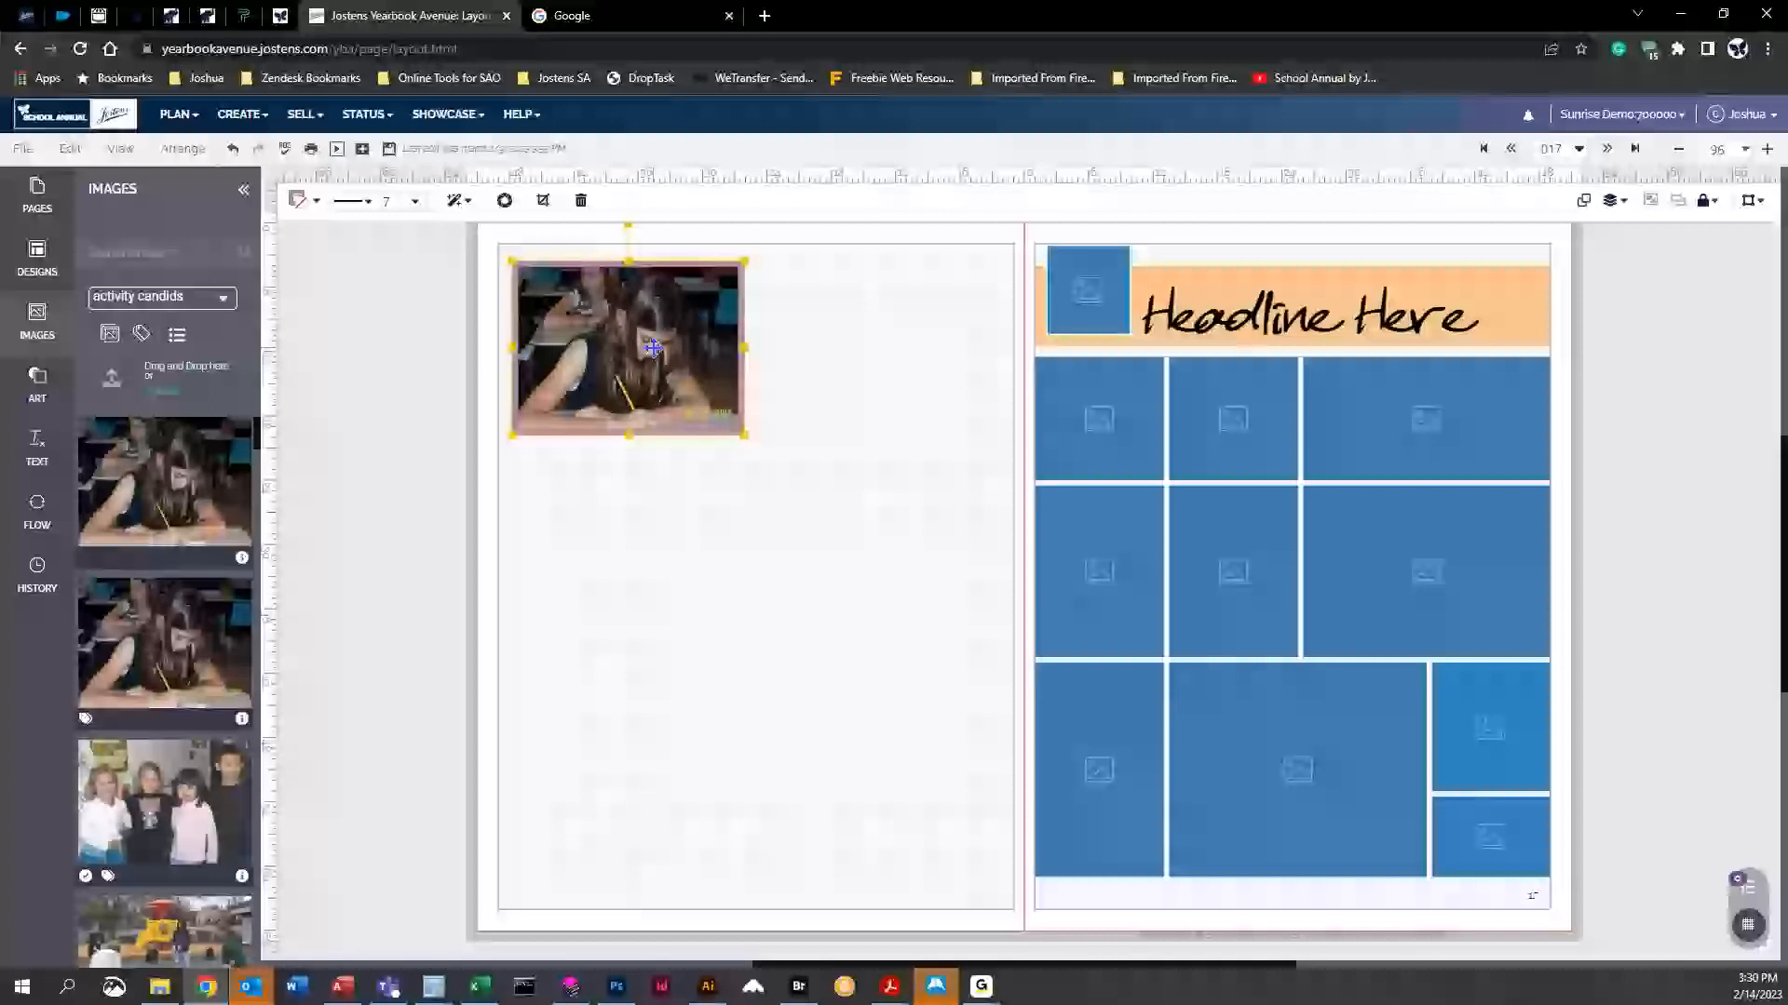
Place the activity candids photo of five people seated at a table below the first photo on the left page
scroll(189, 804, "down", 4)
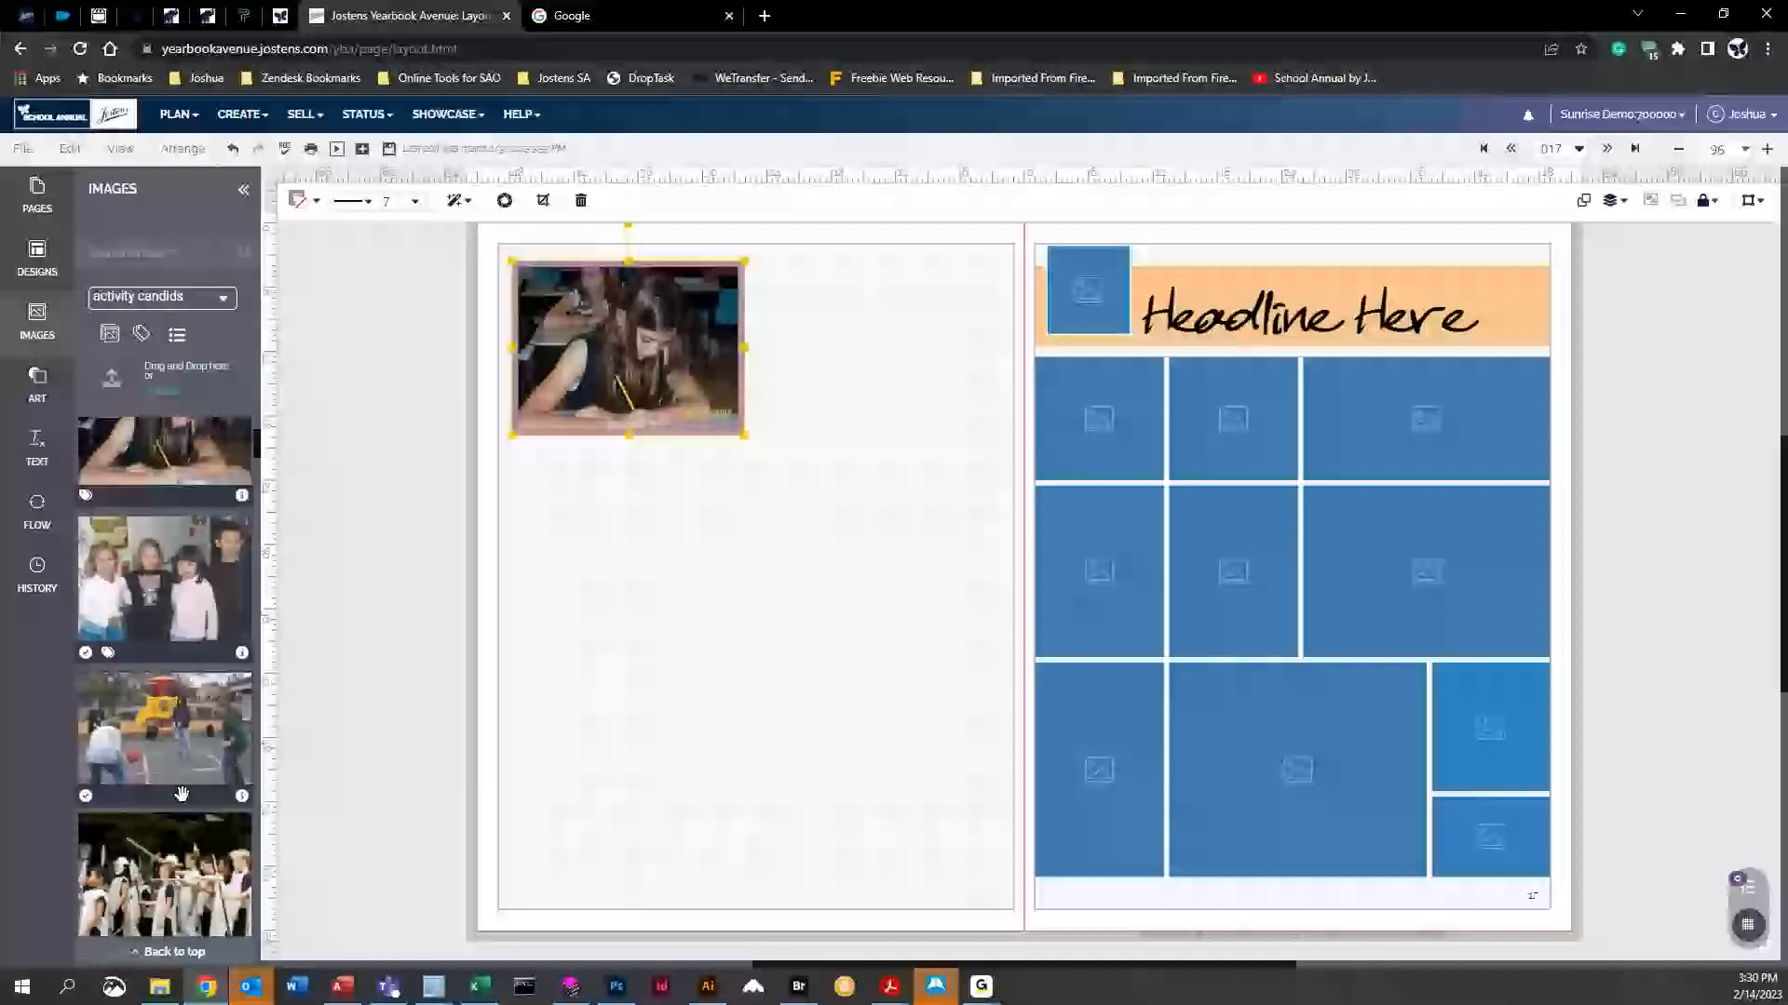
scroll(189, 805, "down", 5)
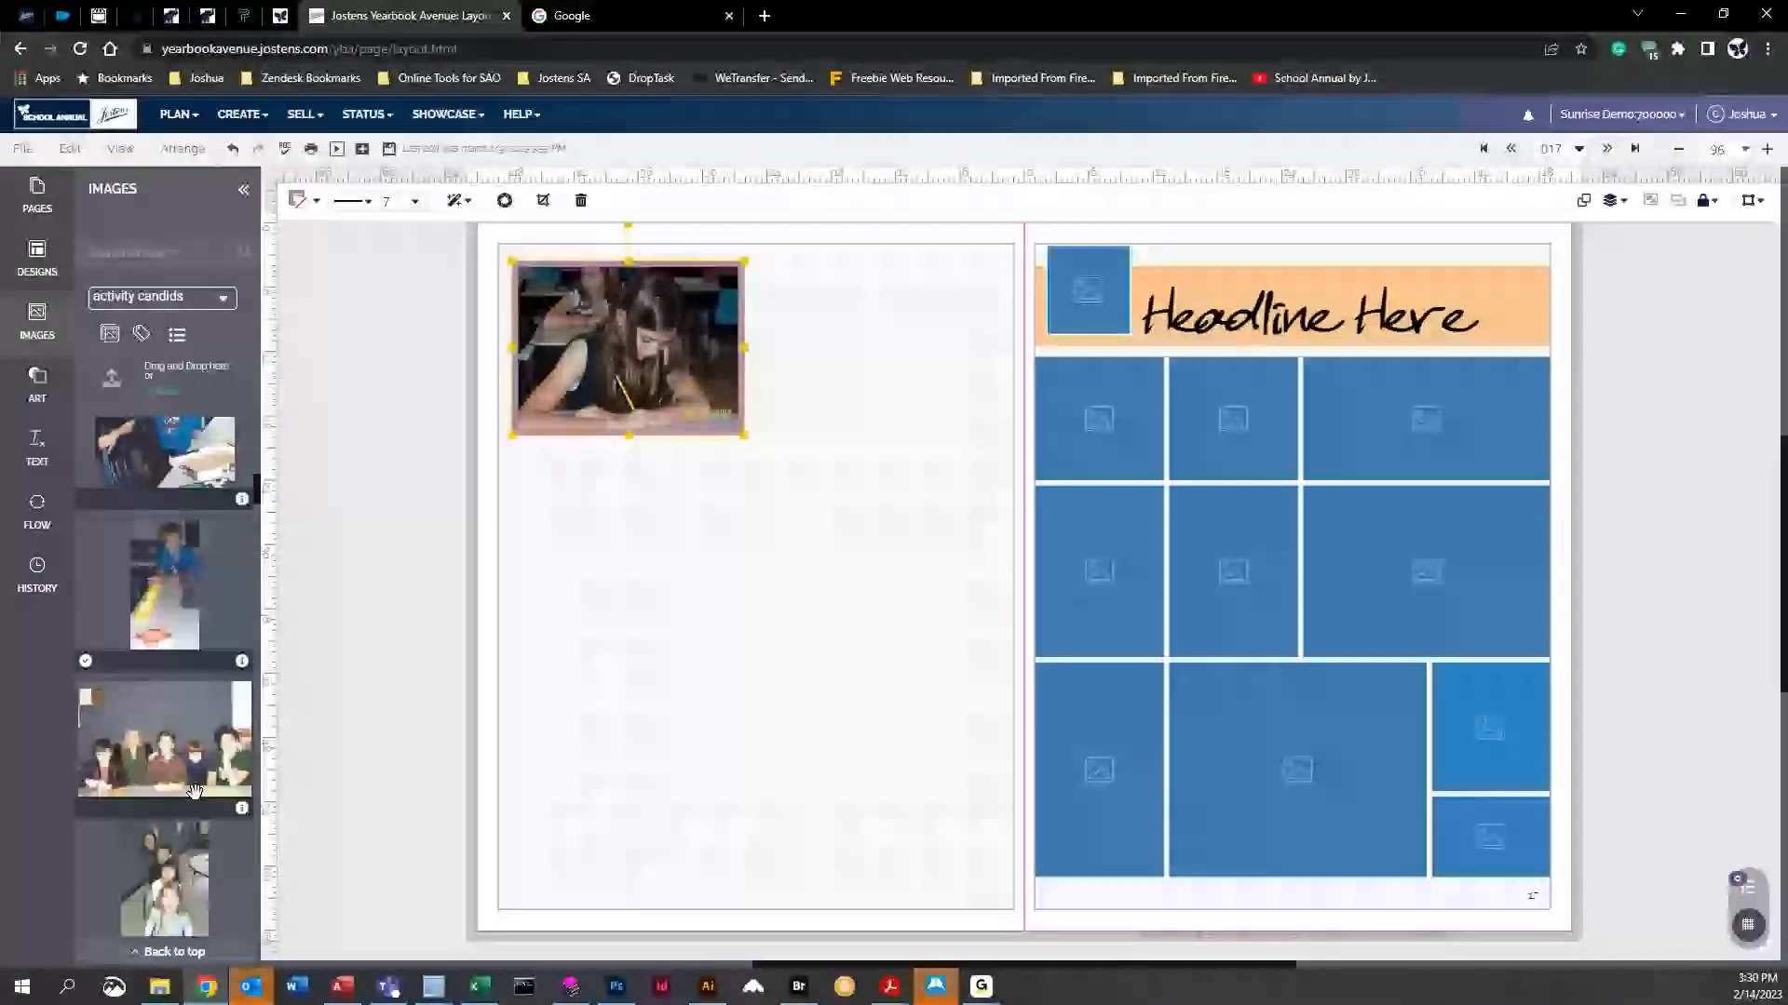
scroll(193, 791, "down", 2)
left_click_drag(167, 558, 957, 733)
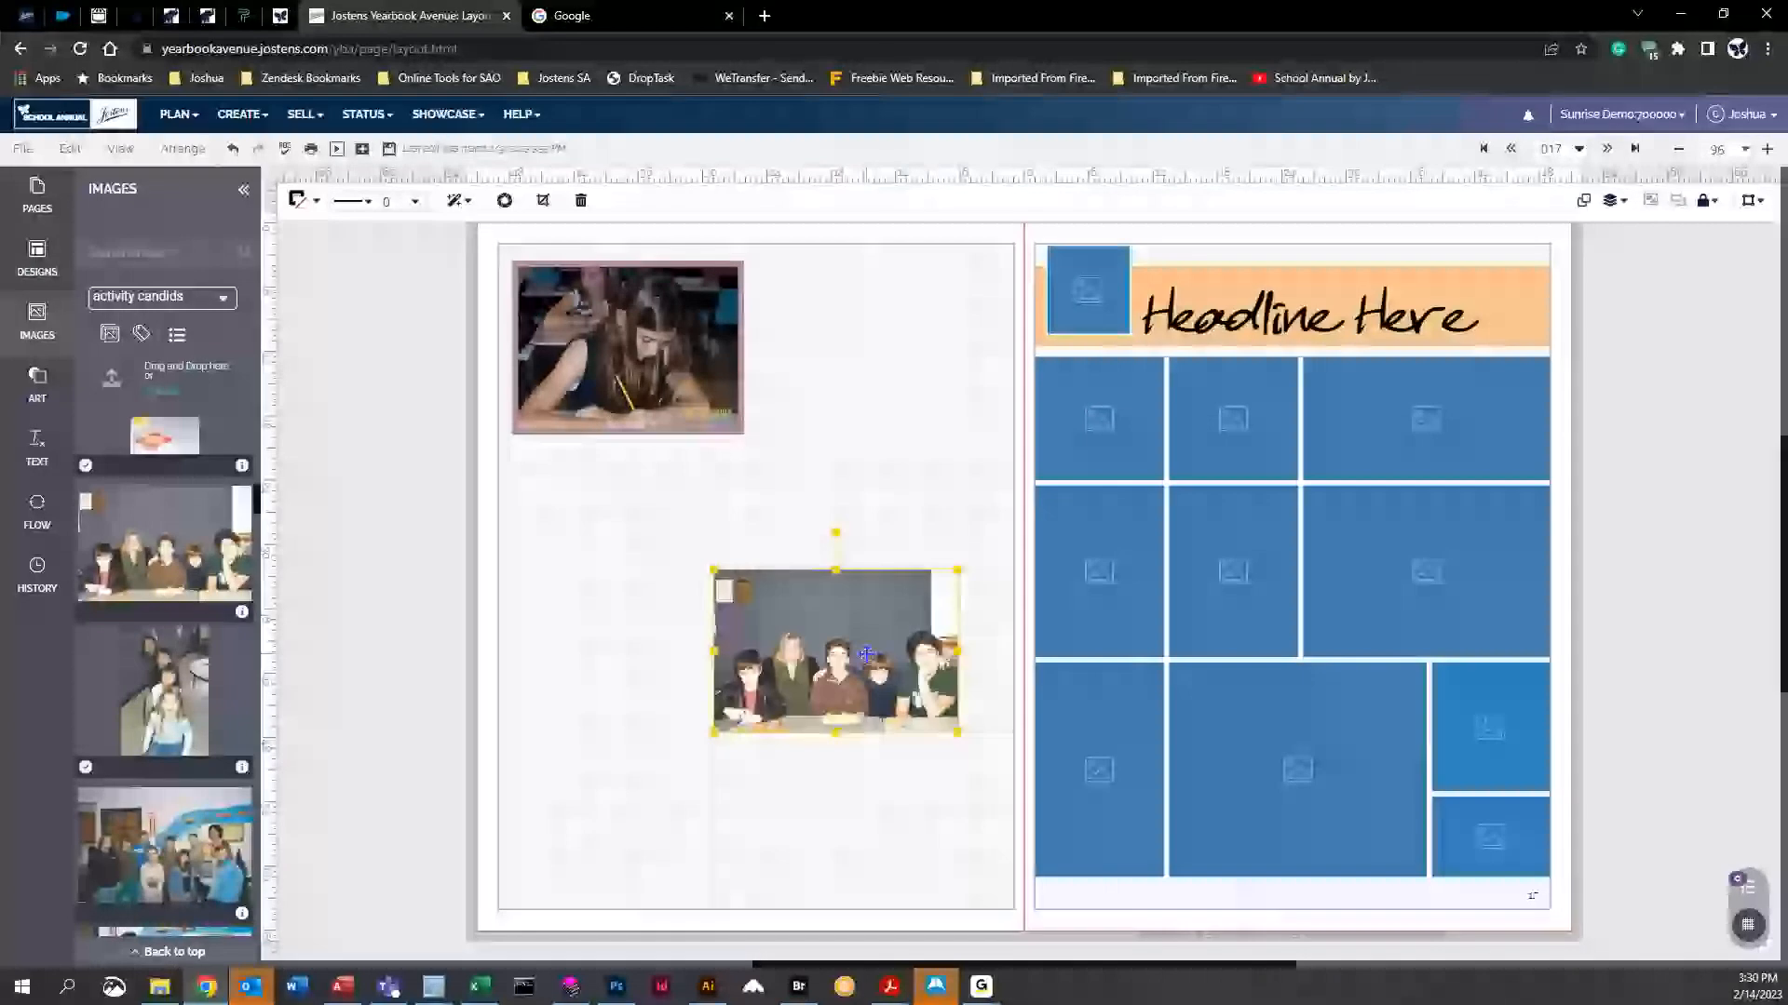
left_click_drag(866, 654, 682, 570)
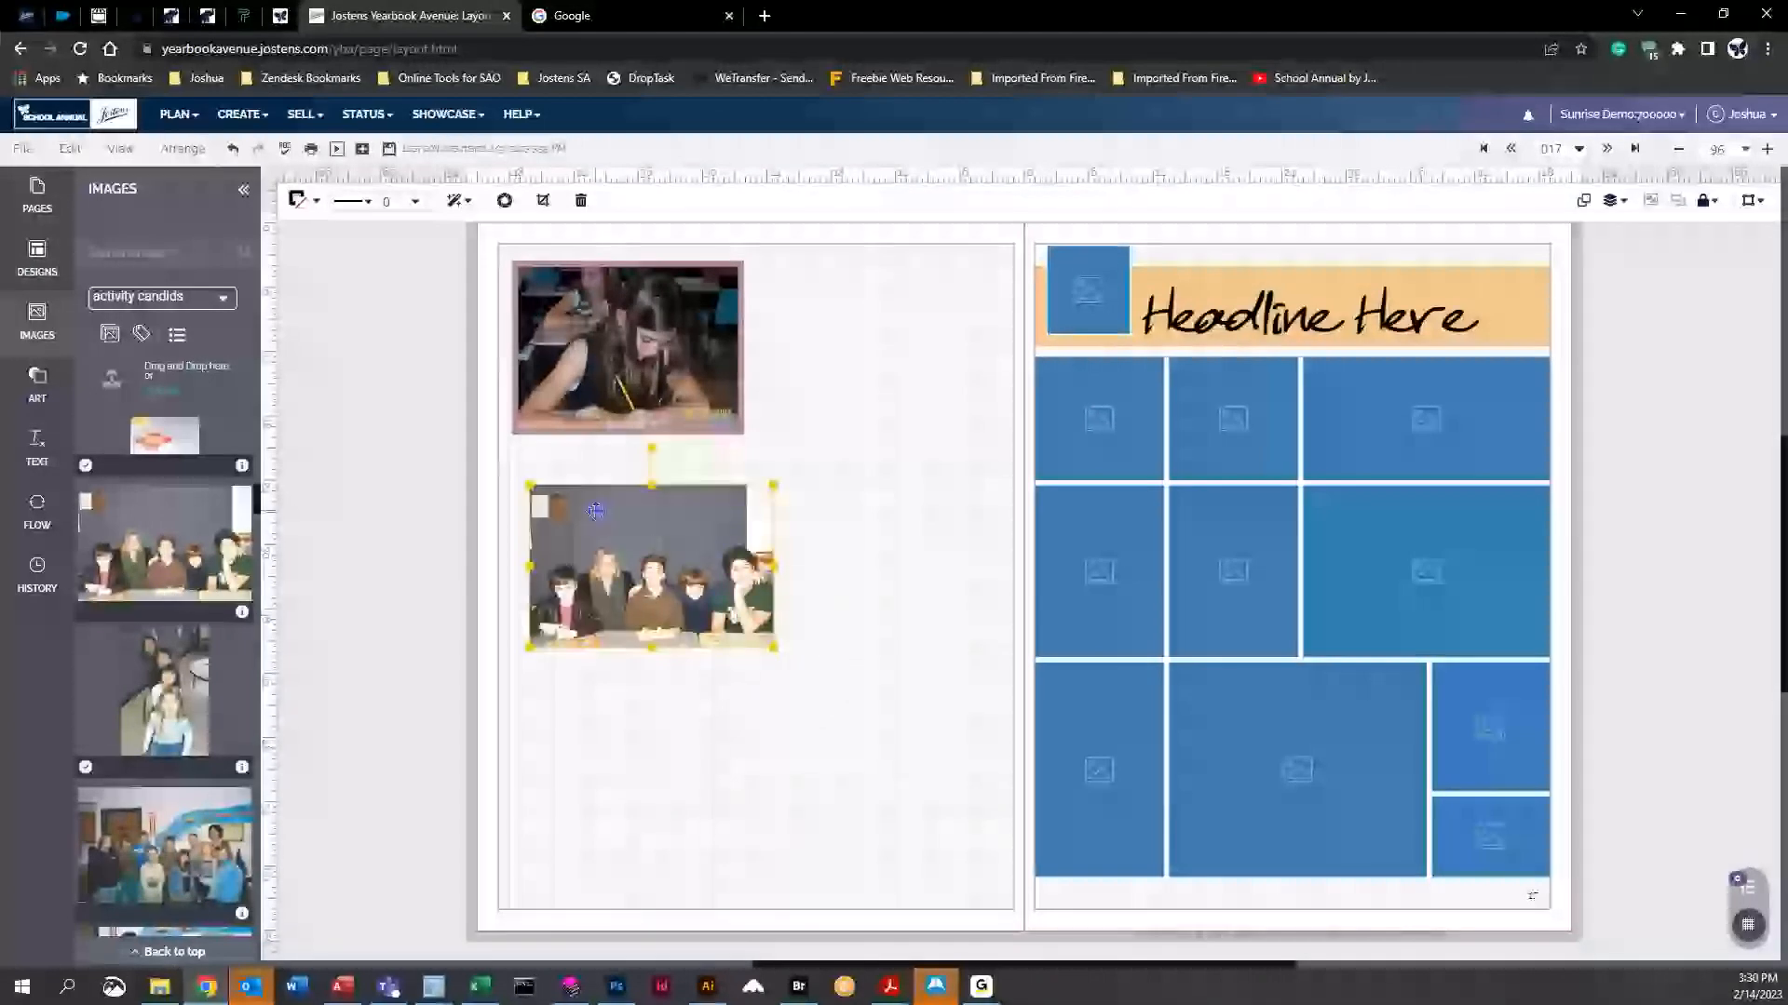
Enlarge and reposition the group photo within its frame so it crops to the three people in the middle
double_click(691, 594)
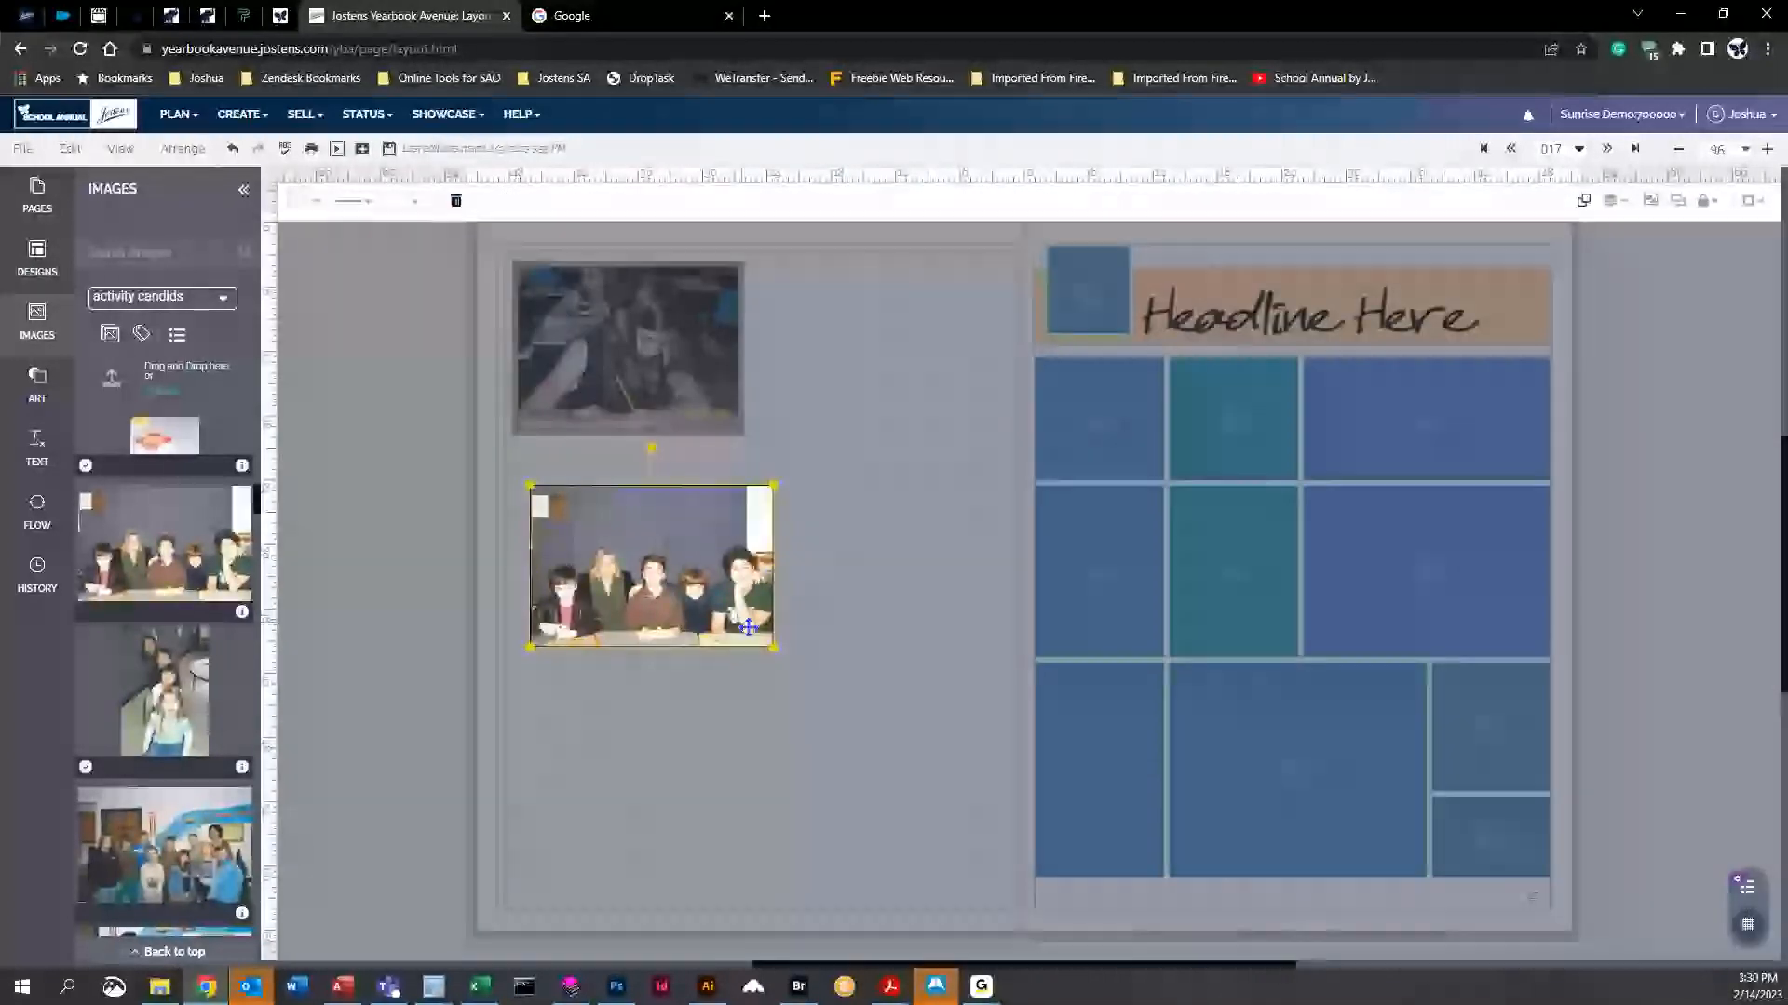
left_click(814, 562)
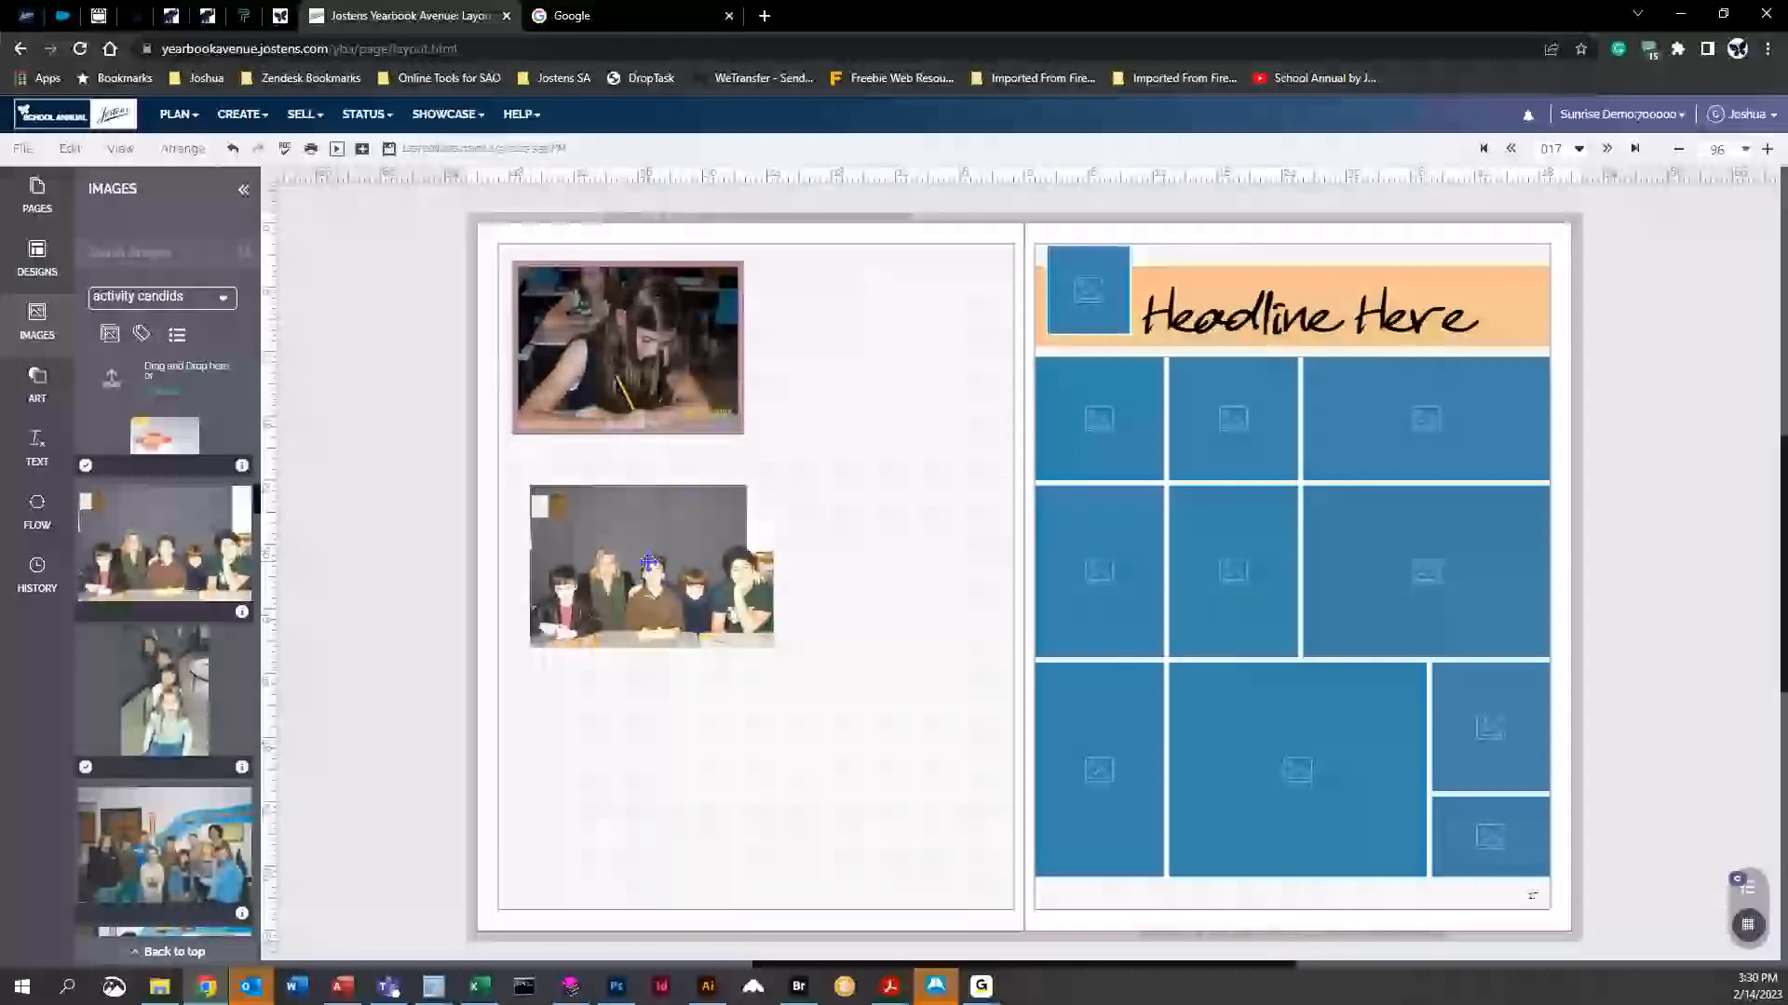
double_click(651, 563)
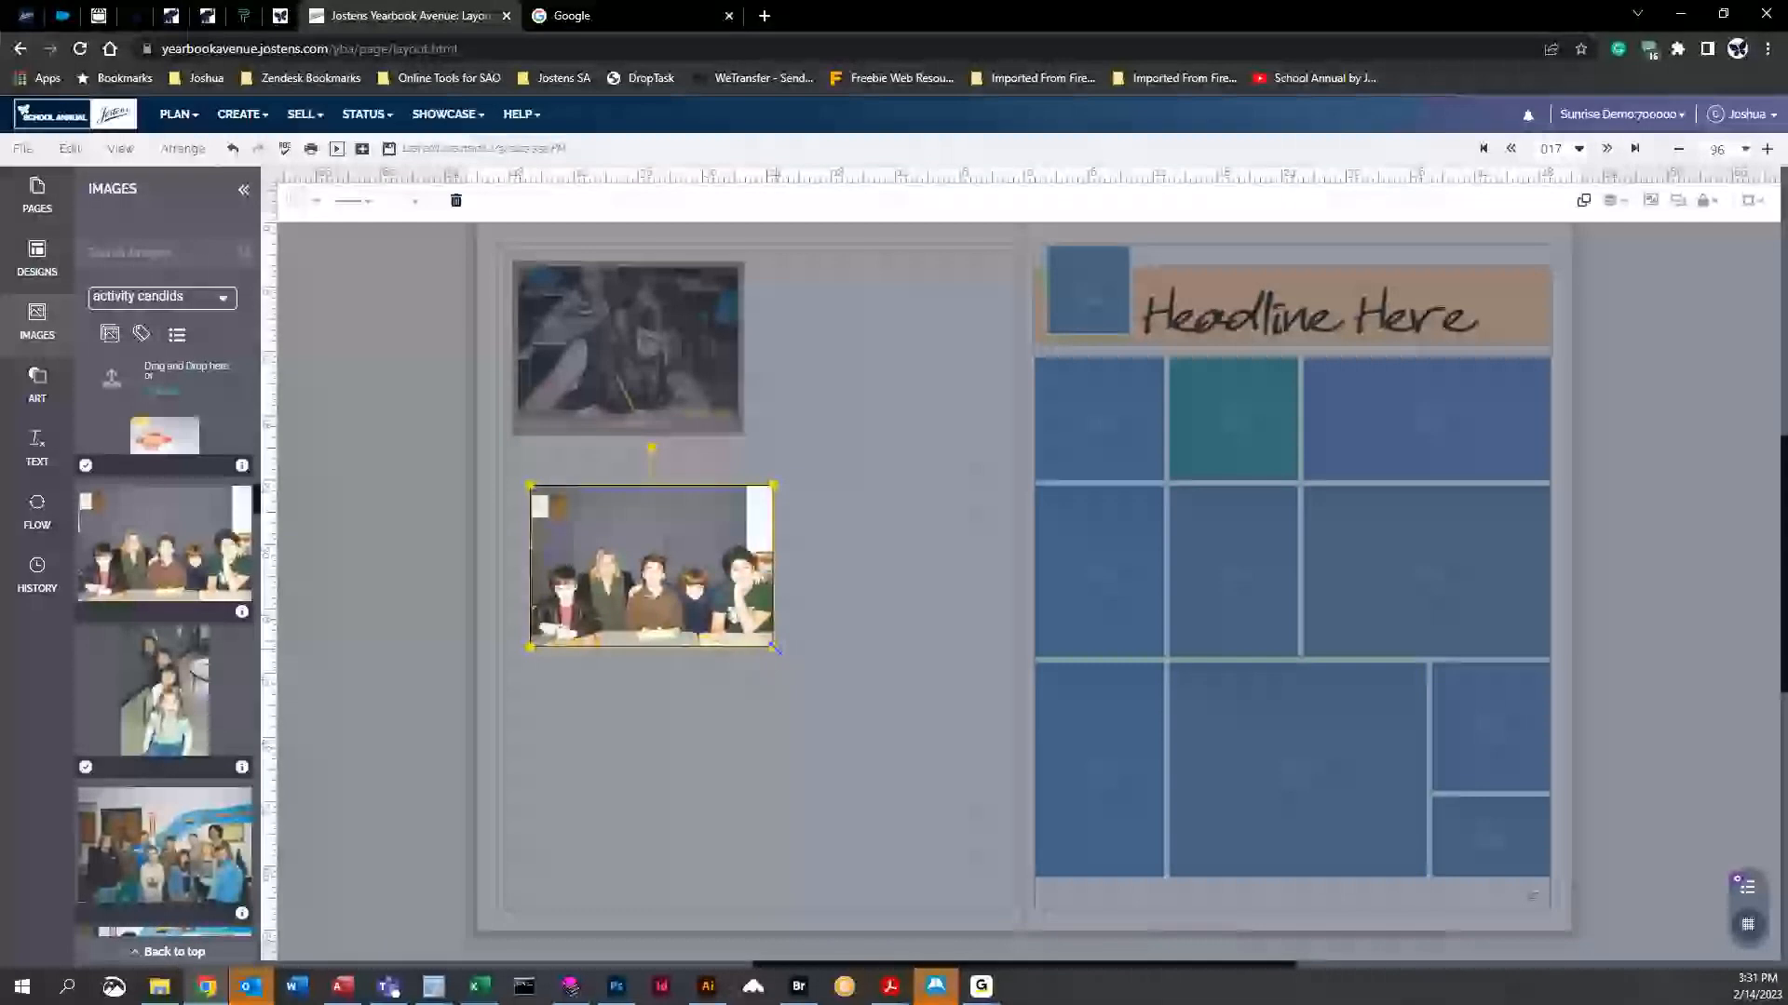
left_click_drag(775, 647, 837, 647)
left_click(954, 499)
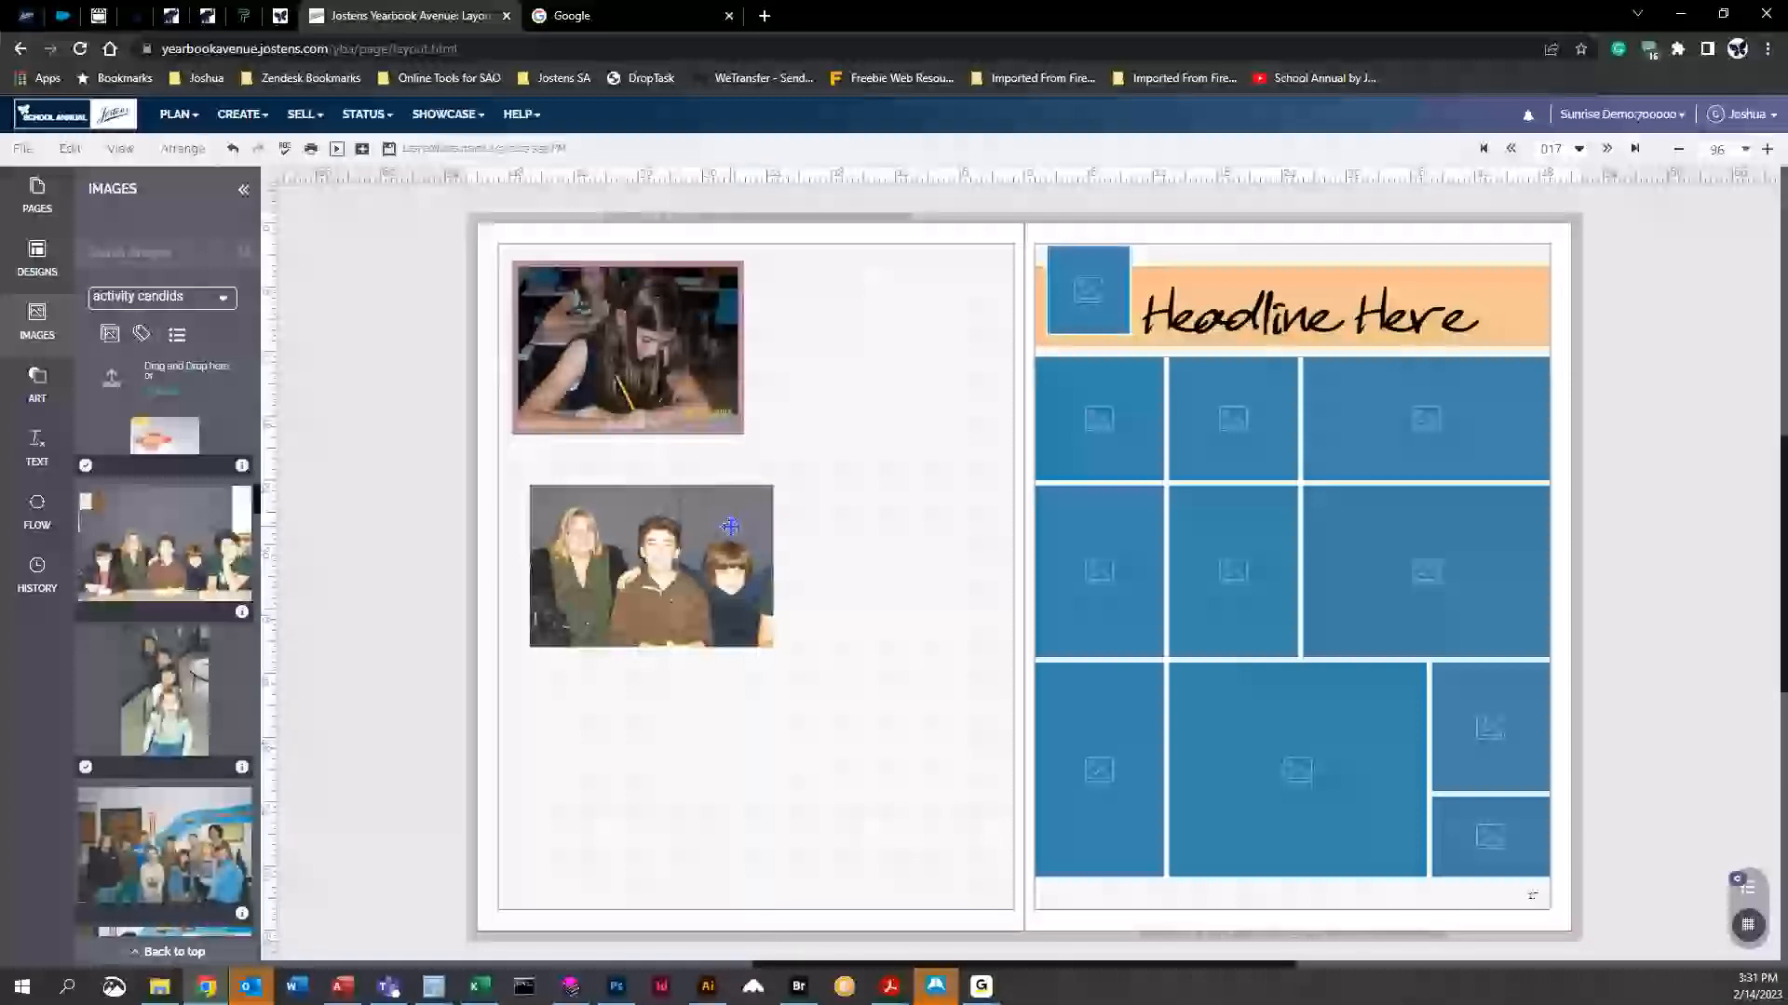
Round the corners of the photo of the girl writing to about a quarter of the available range using Format and Effects
left_click(612, 341)
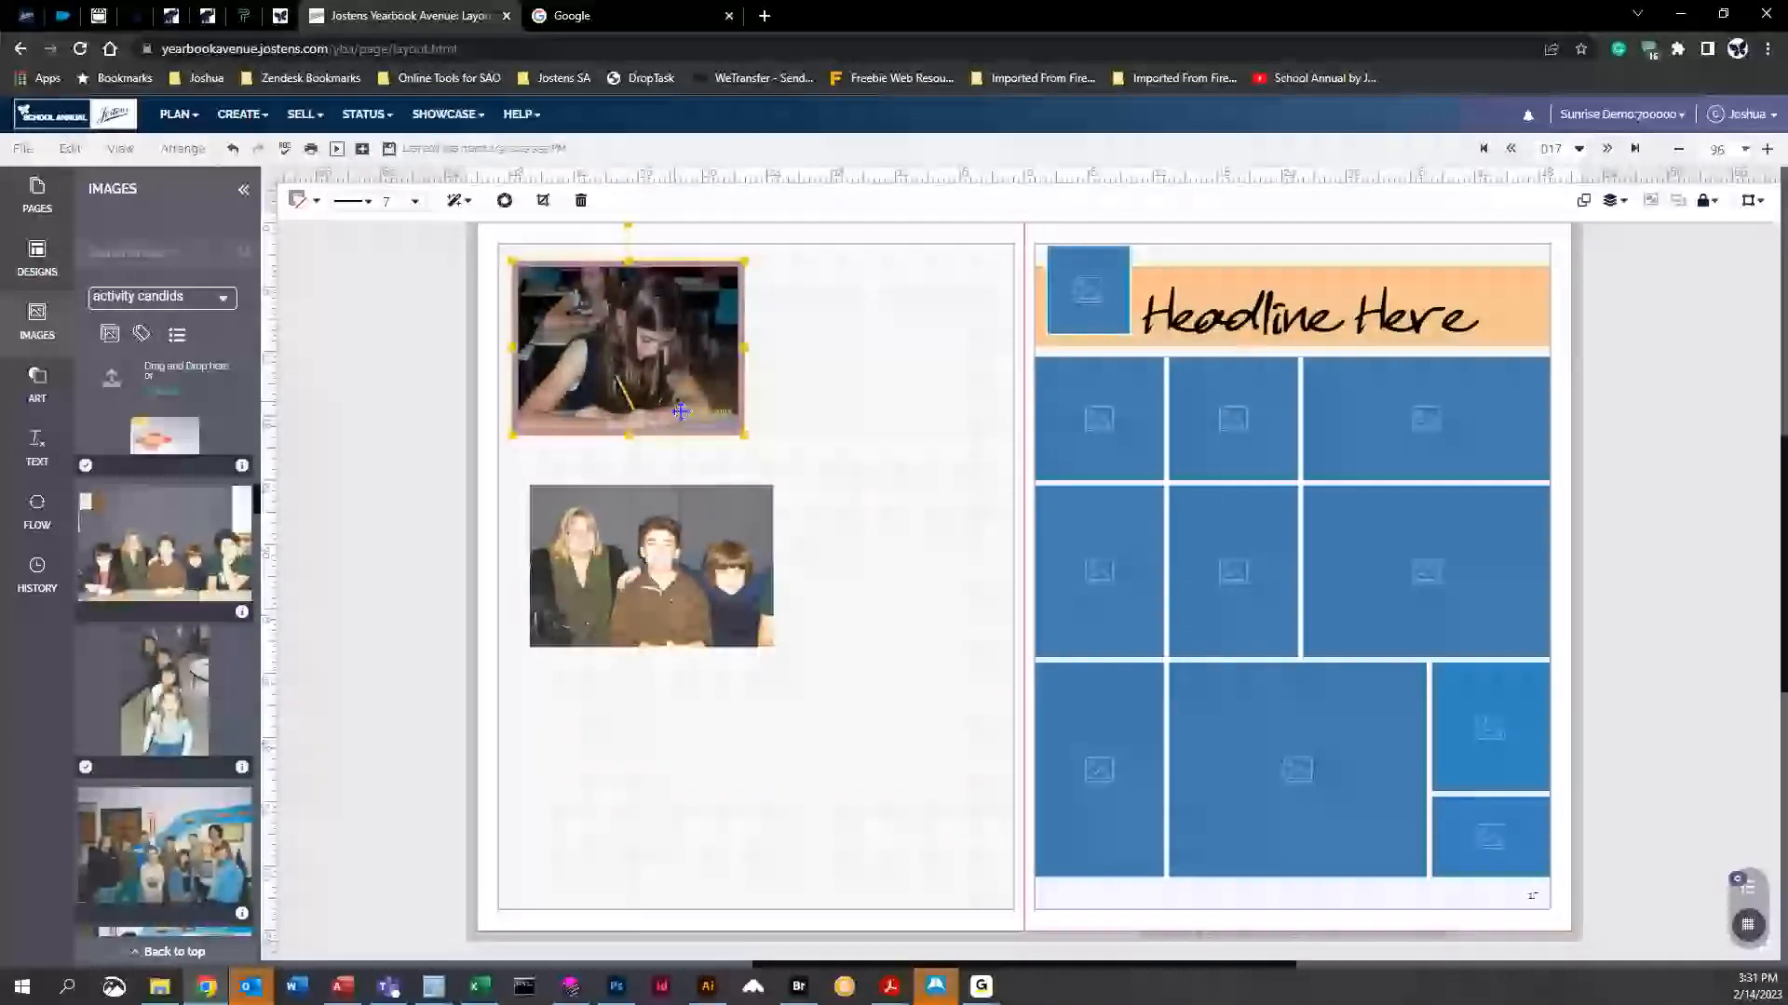
left_click(468, 201)
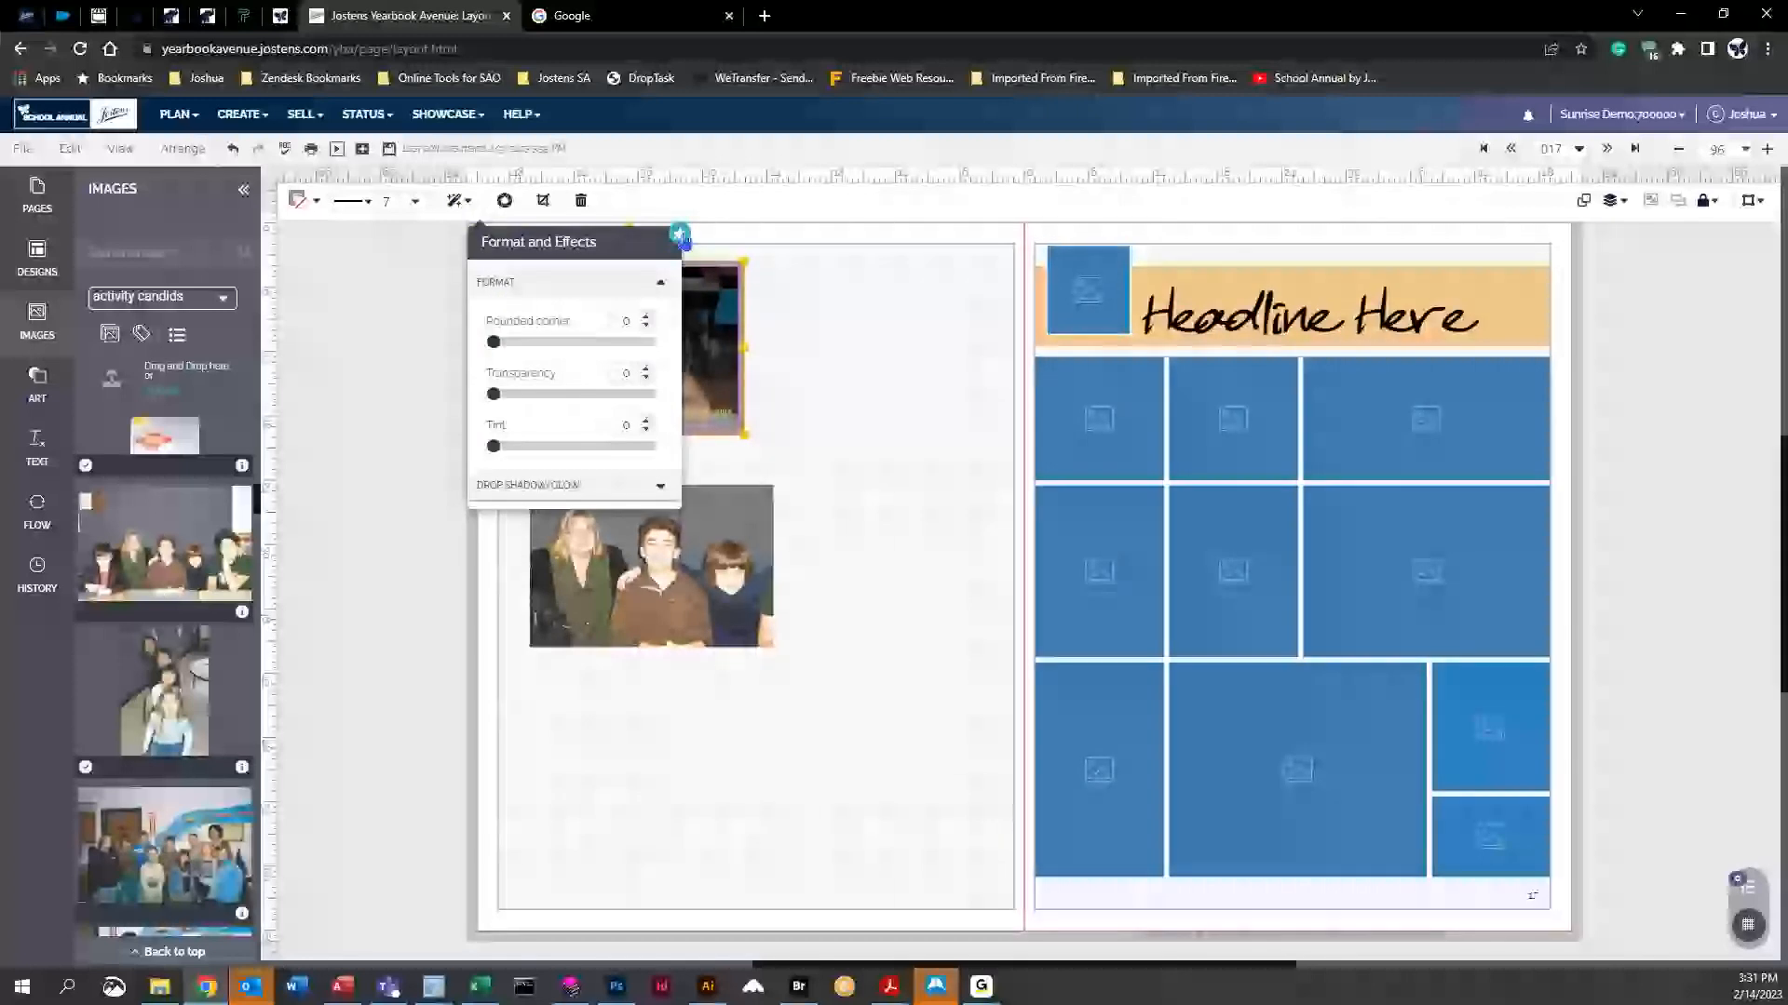
left_click_drag(574, 242, 915, 262)
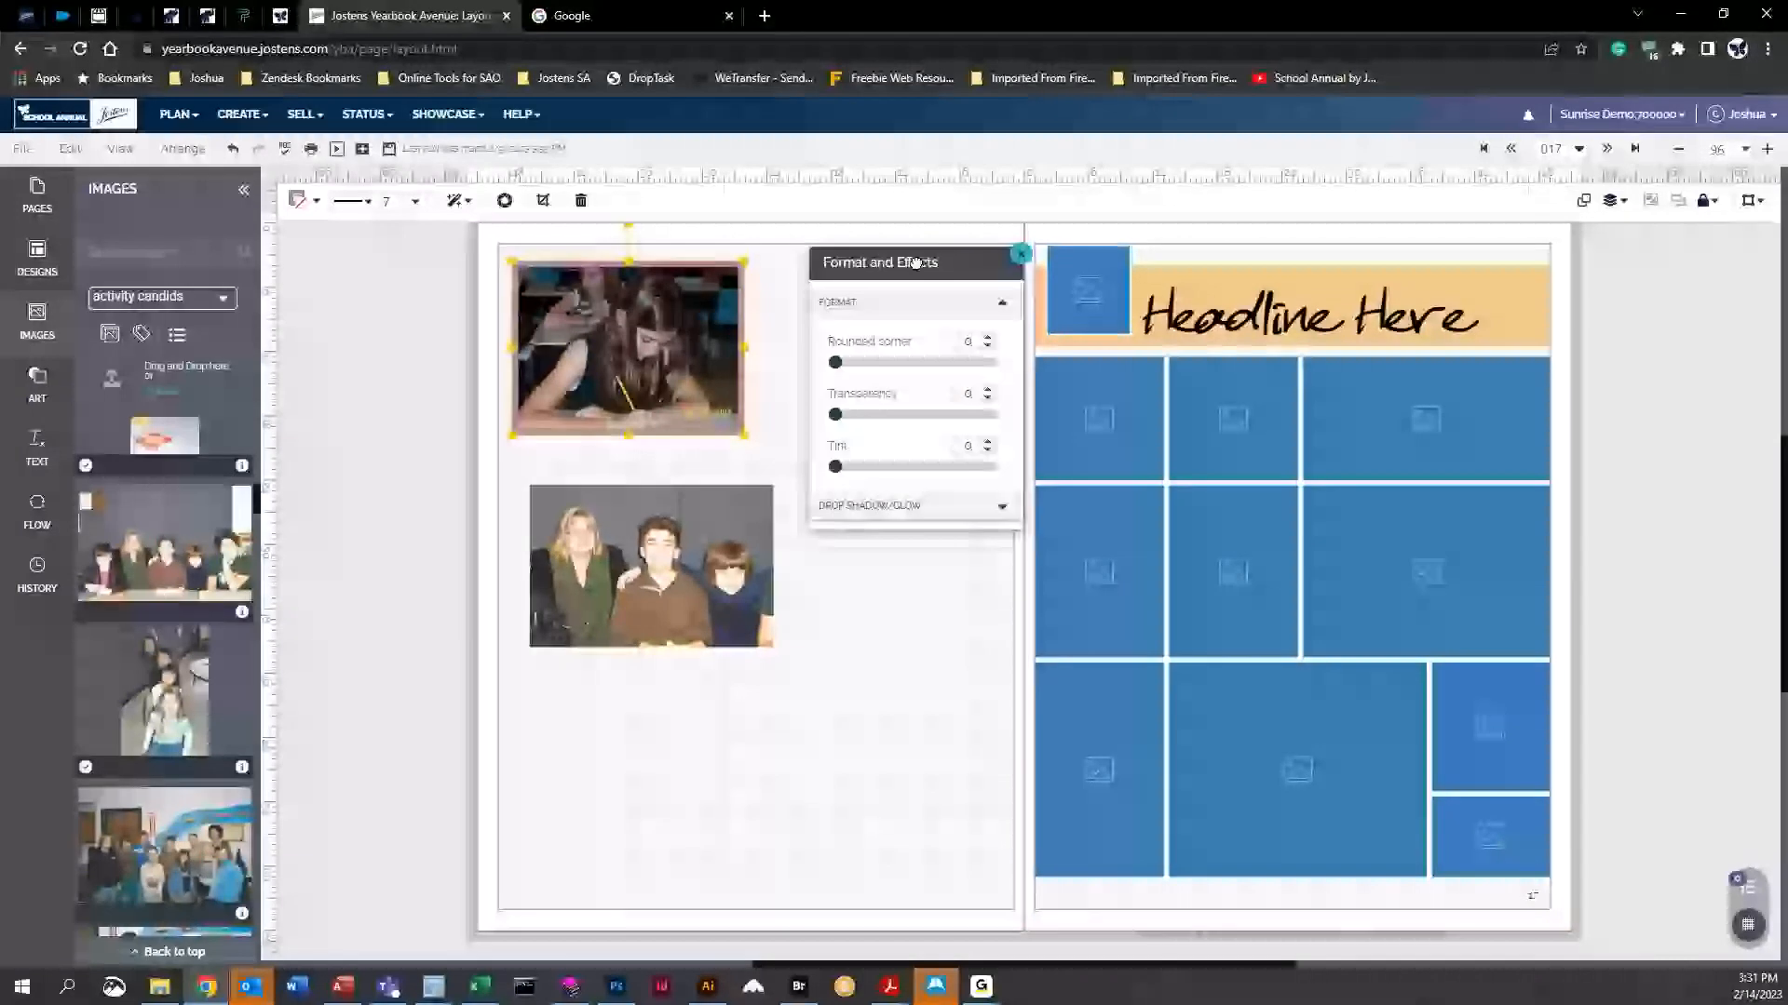
left_click_drag(835, 360, 835, 466)
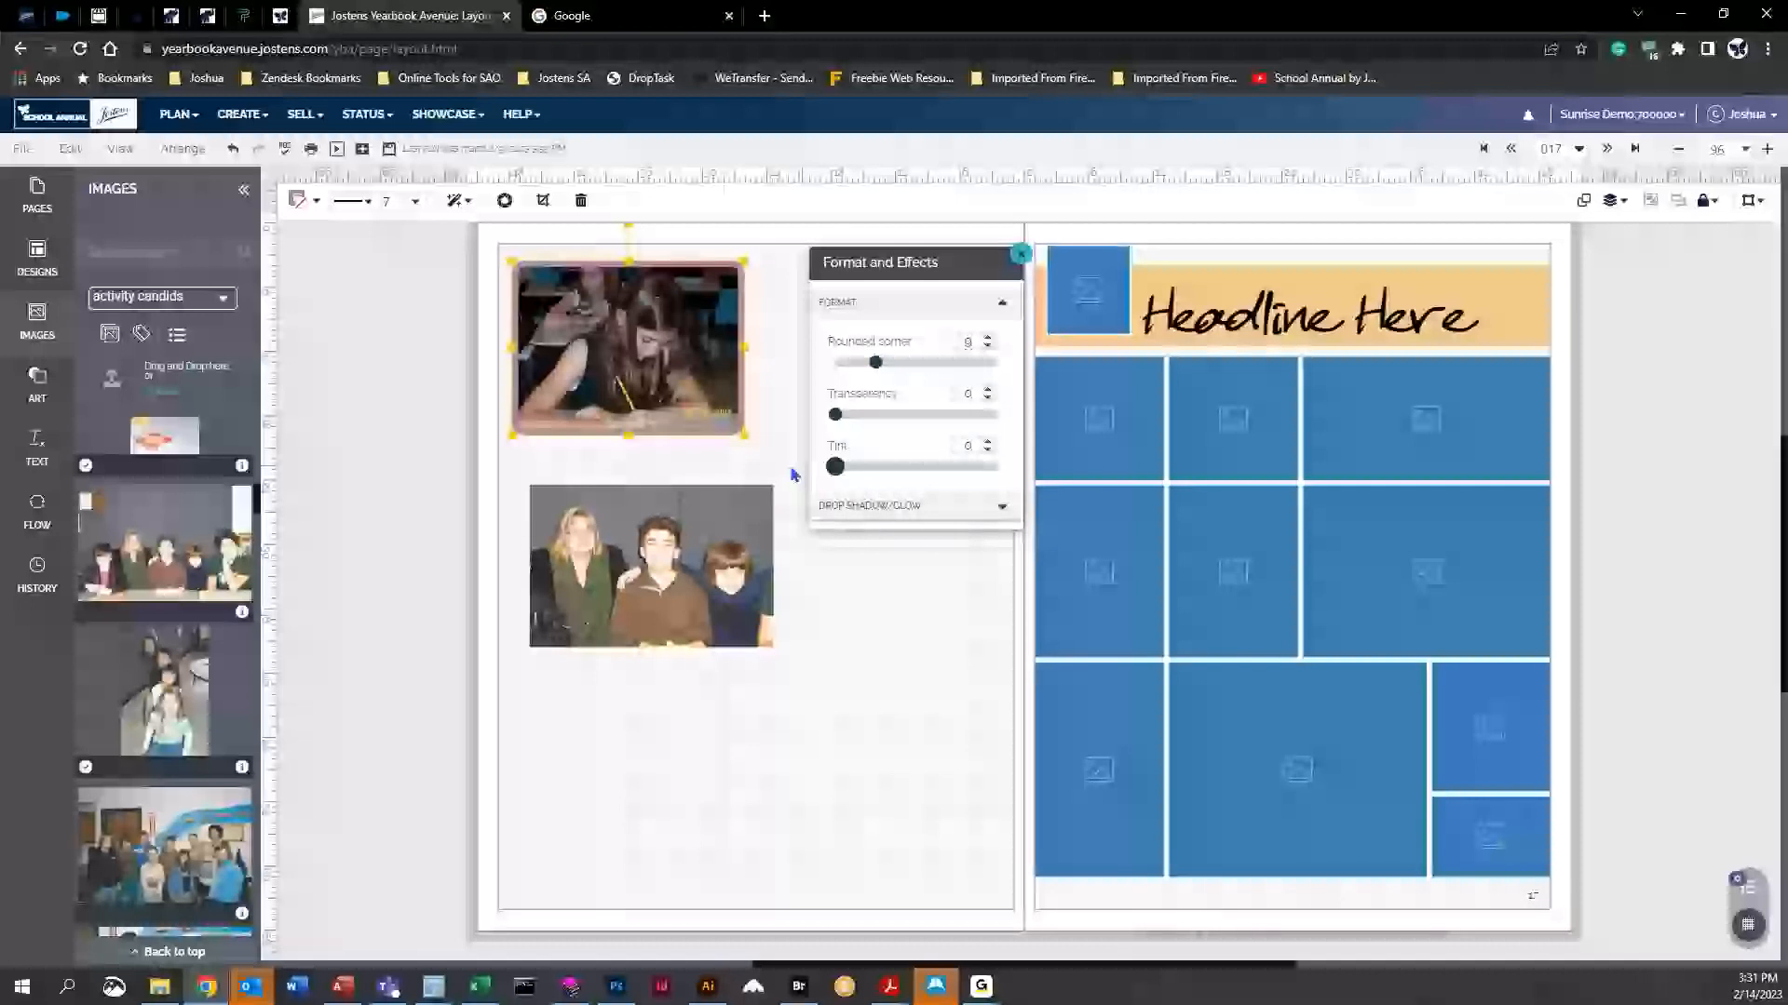
Add a drop shadow to the photo of the girl writing and set the shadow color to red from the Rainforest palette
left_click(894, 506)
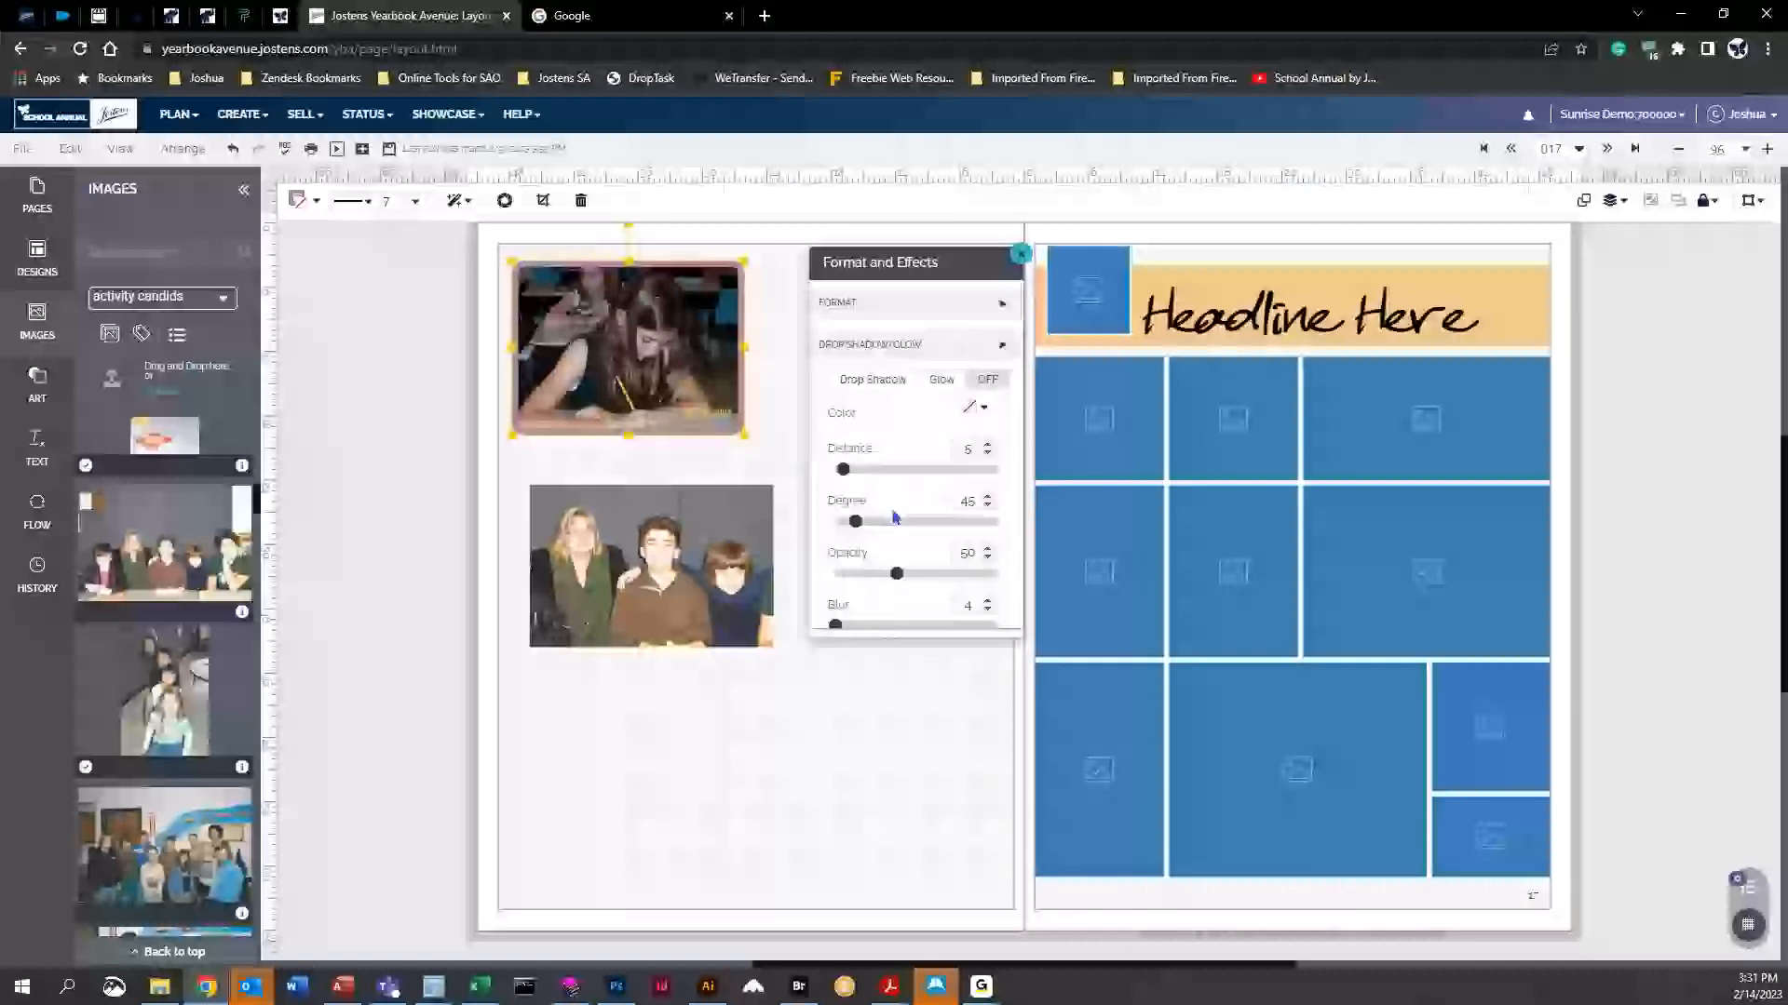
left_click(873, 365)
left_click(981, 399)
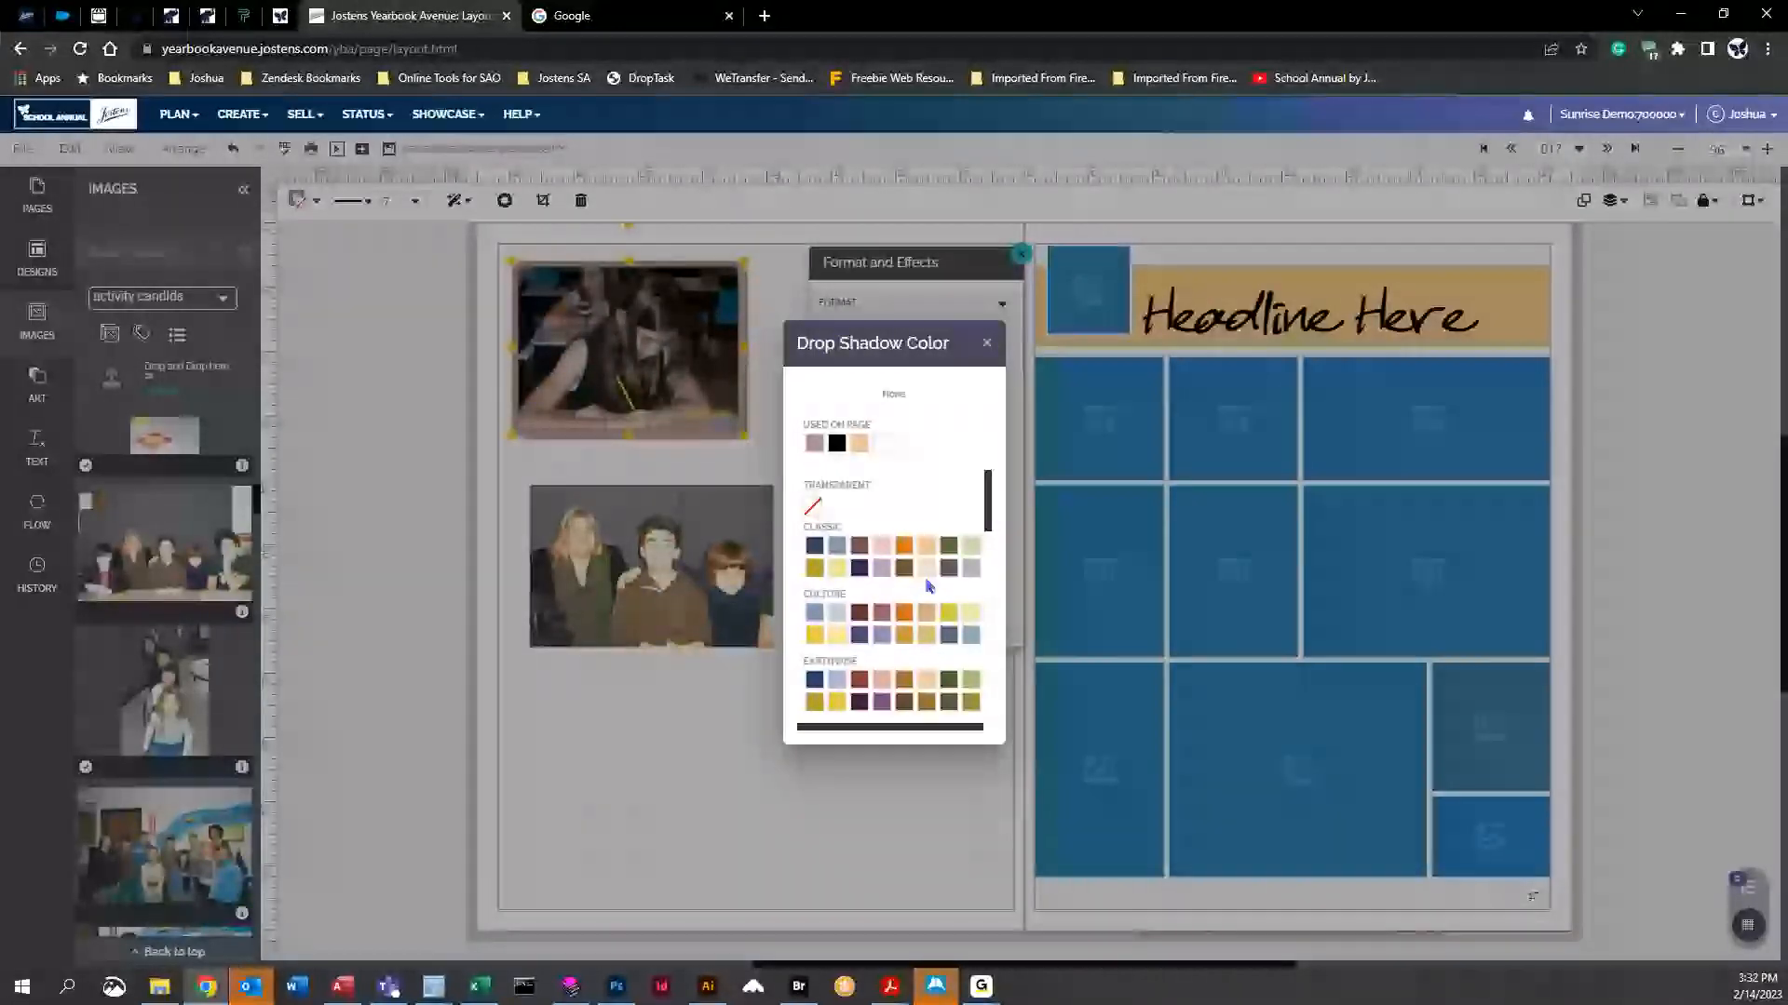
scroll(989, 540, "down", 1)
scroll(989, 558, "down", 3)
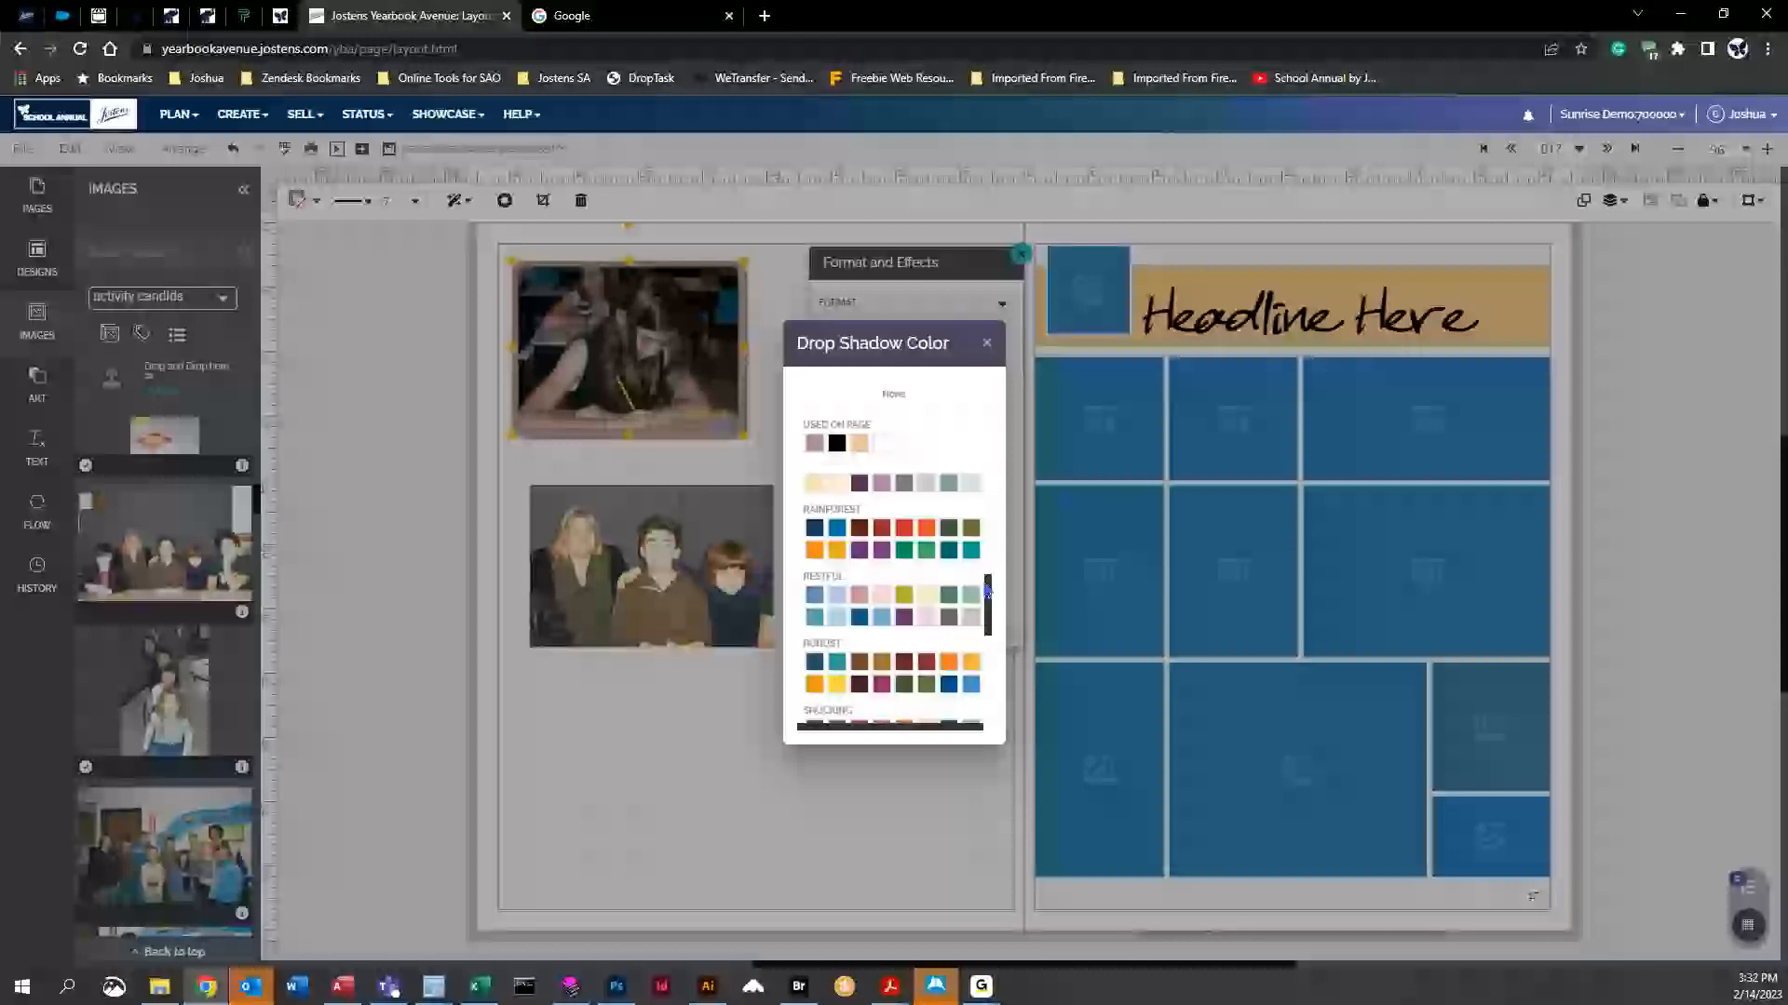
left_click(904, 528)
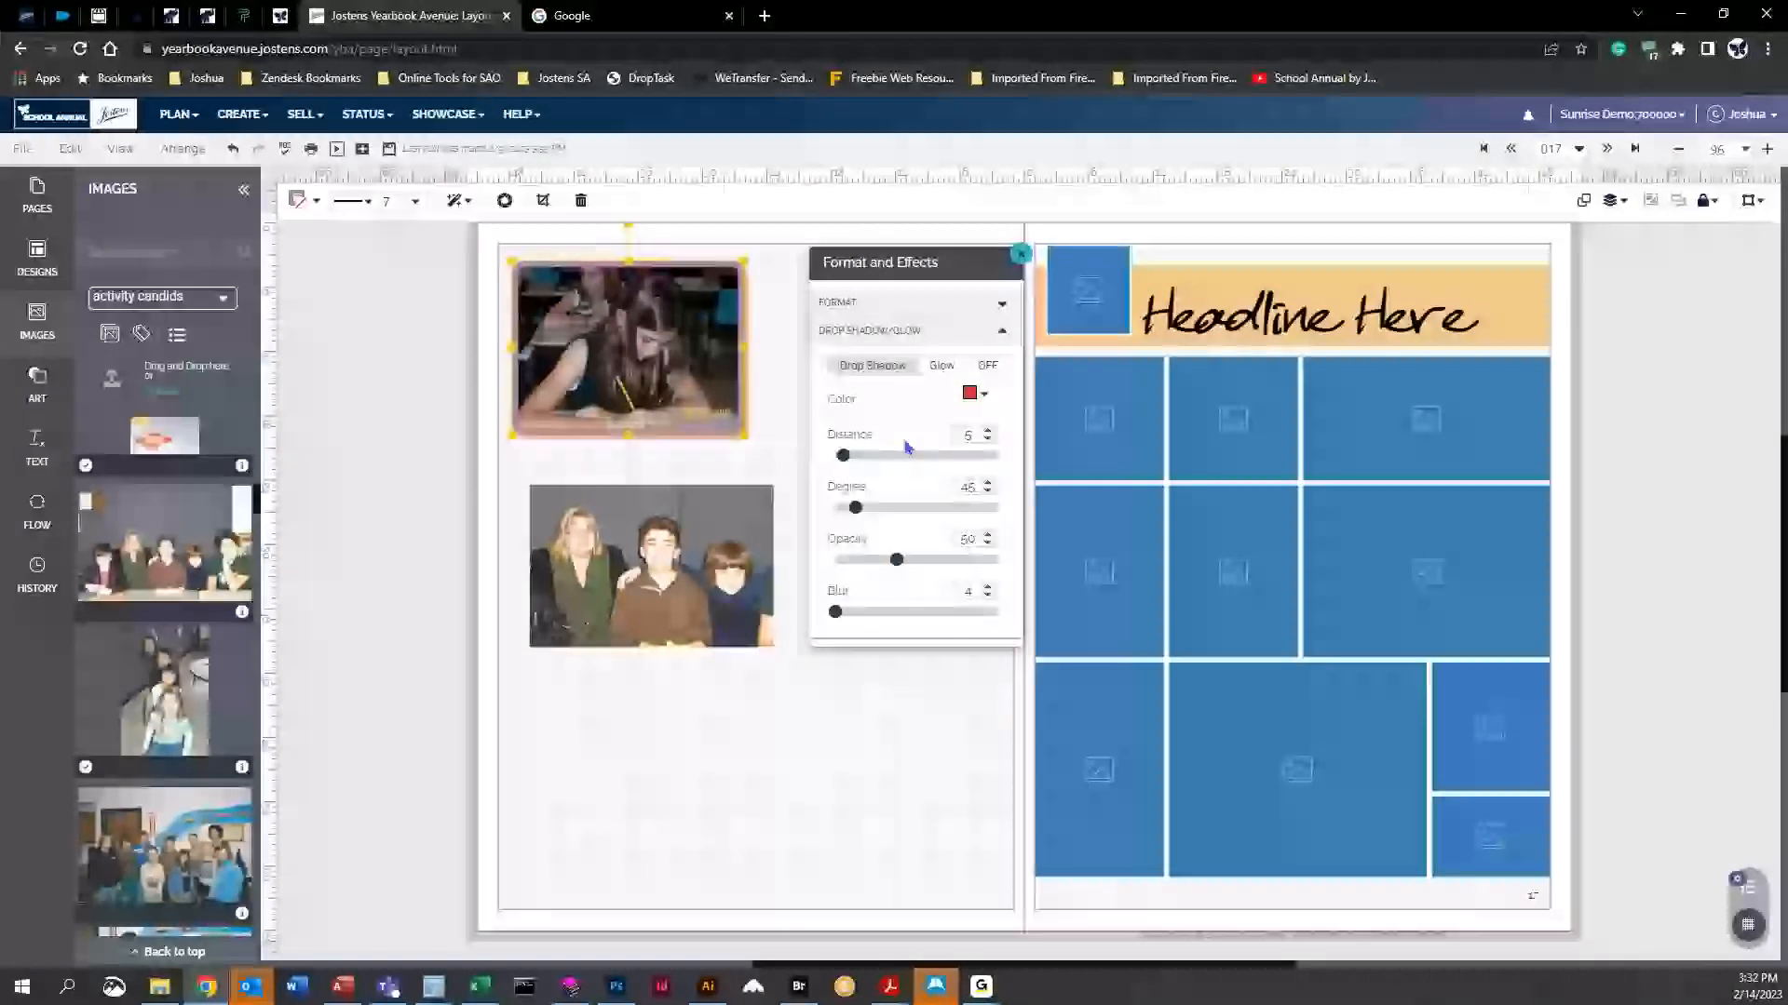
Set the red drop shadow's distance to 24, degree to 47, opacity to 41 and blur to 24
left_click_drag(842, 456, 997, 456)
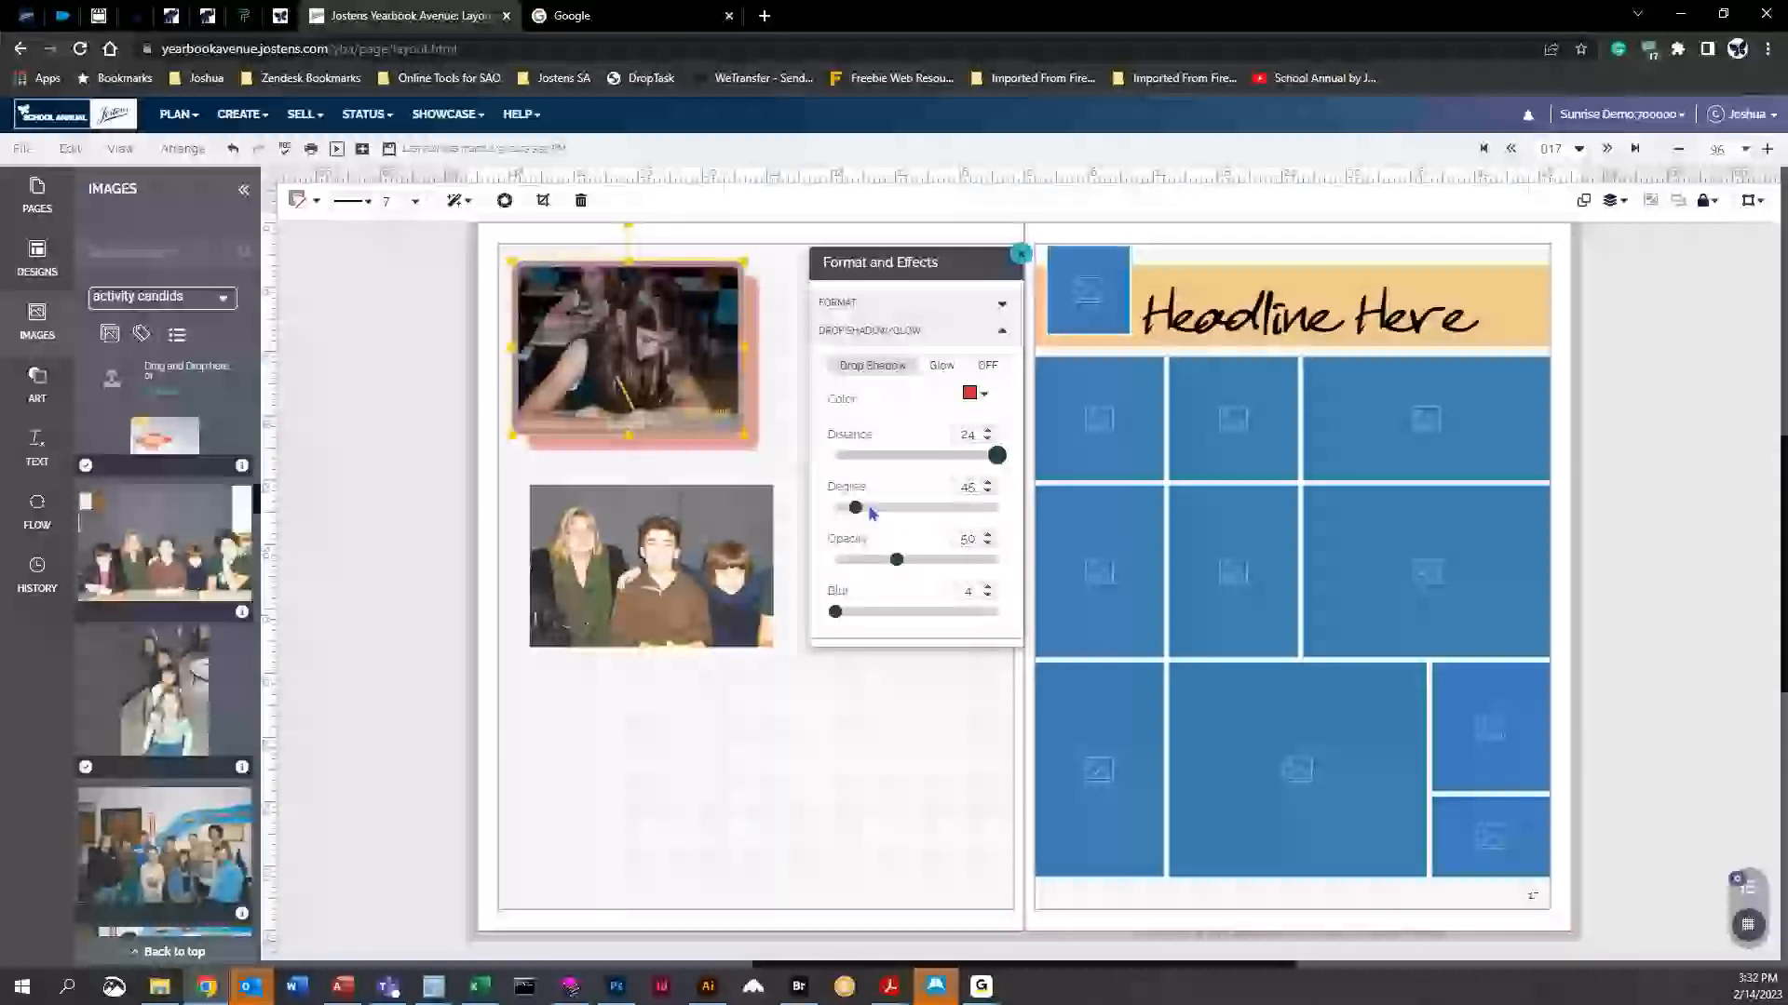
left_click_drag(856, 507, 1000, 565)
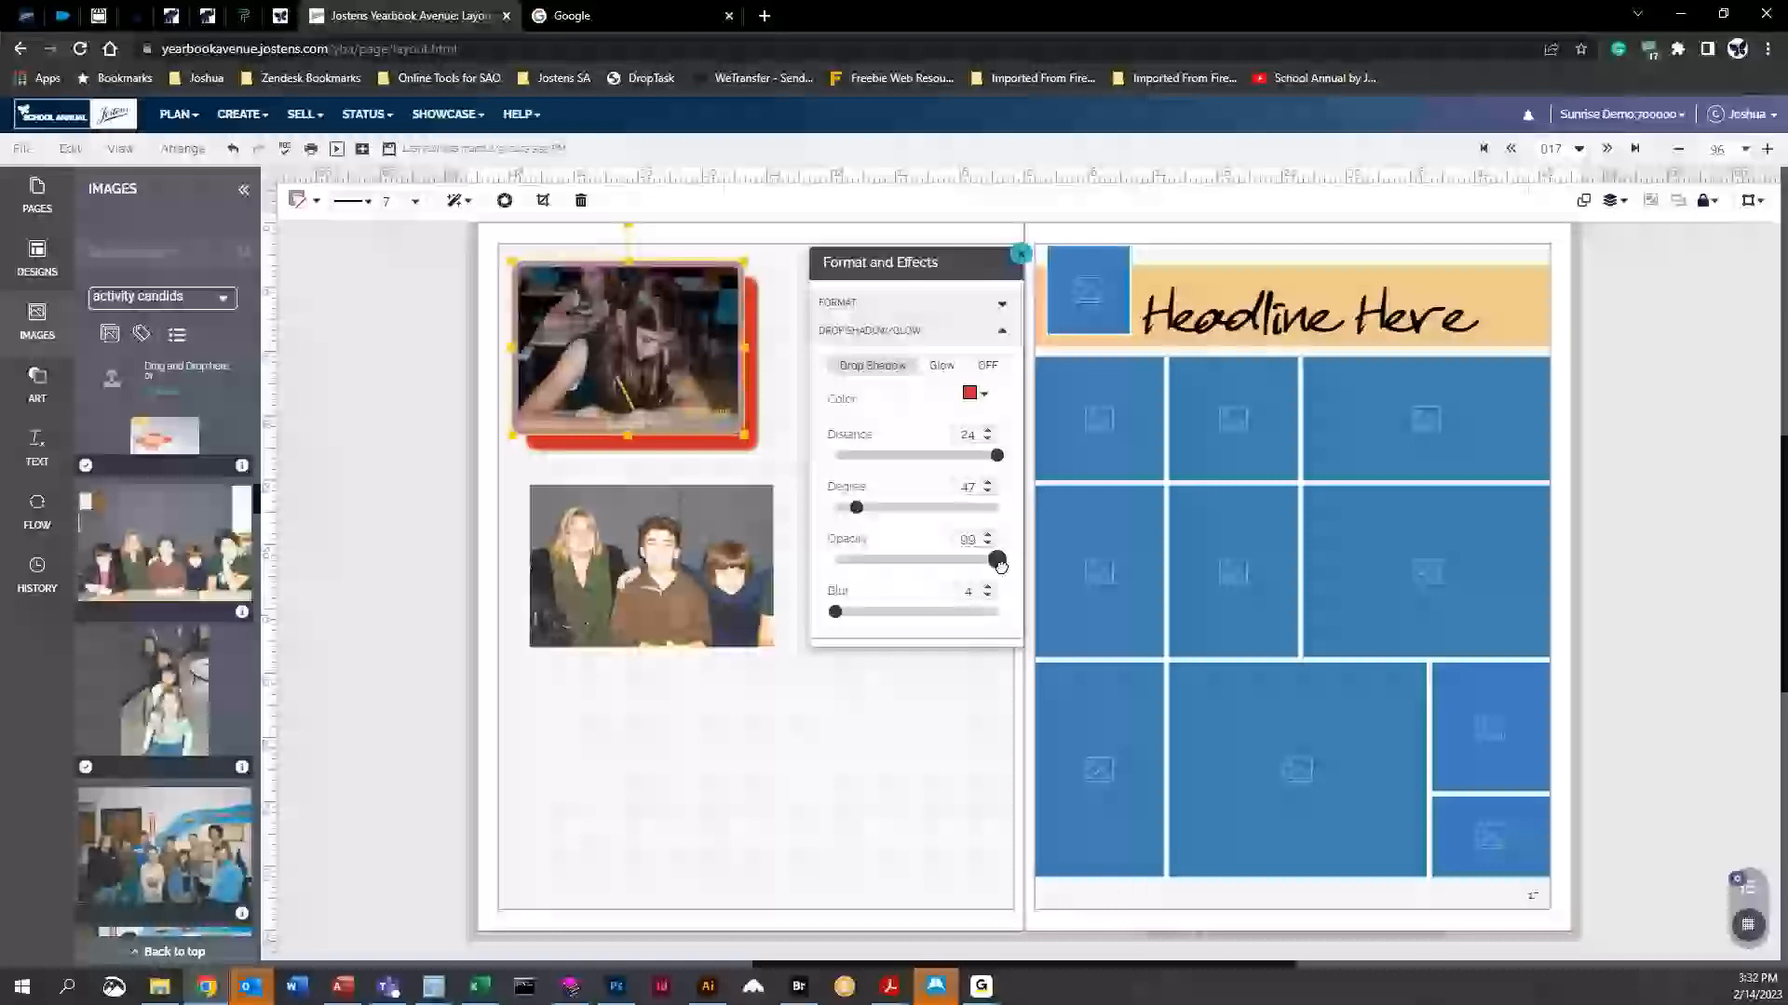
left_click_drag(1000, 565, 997, 612)
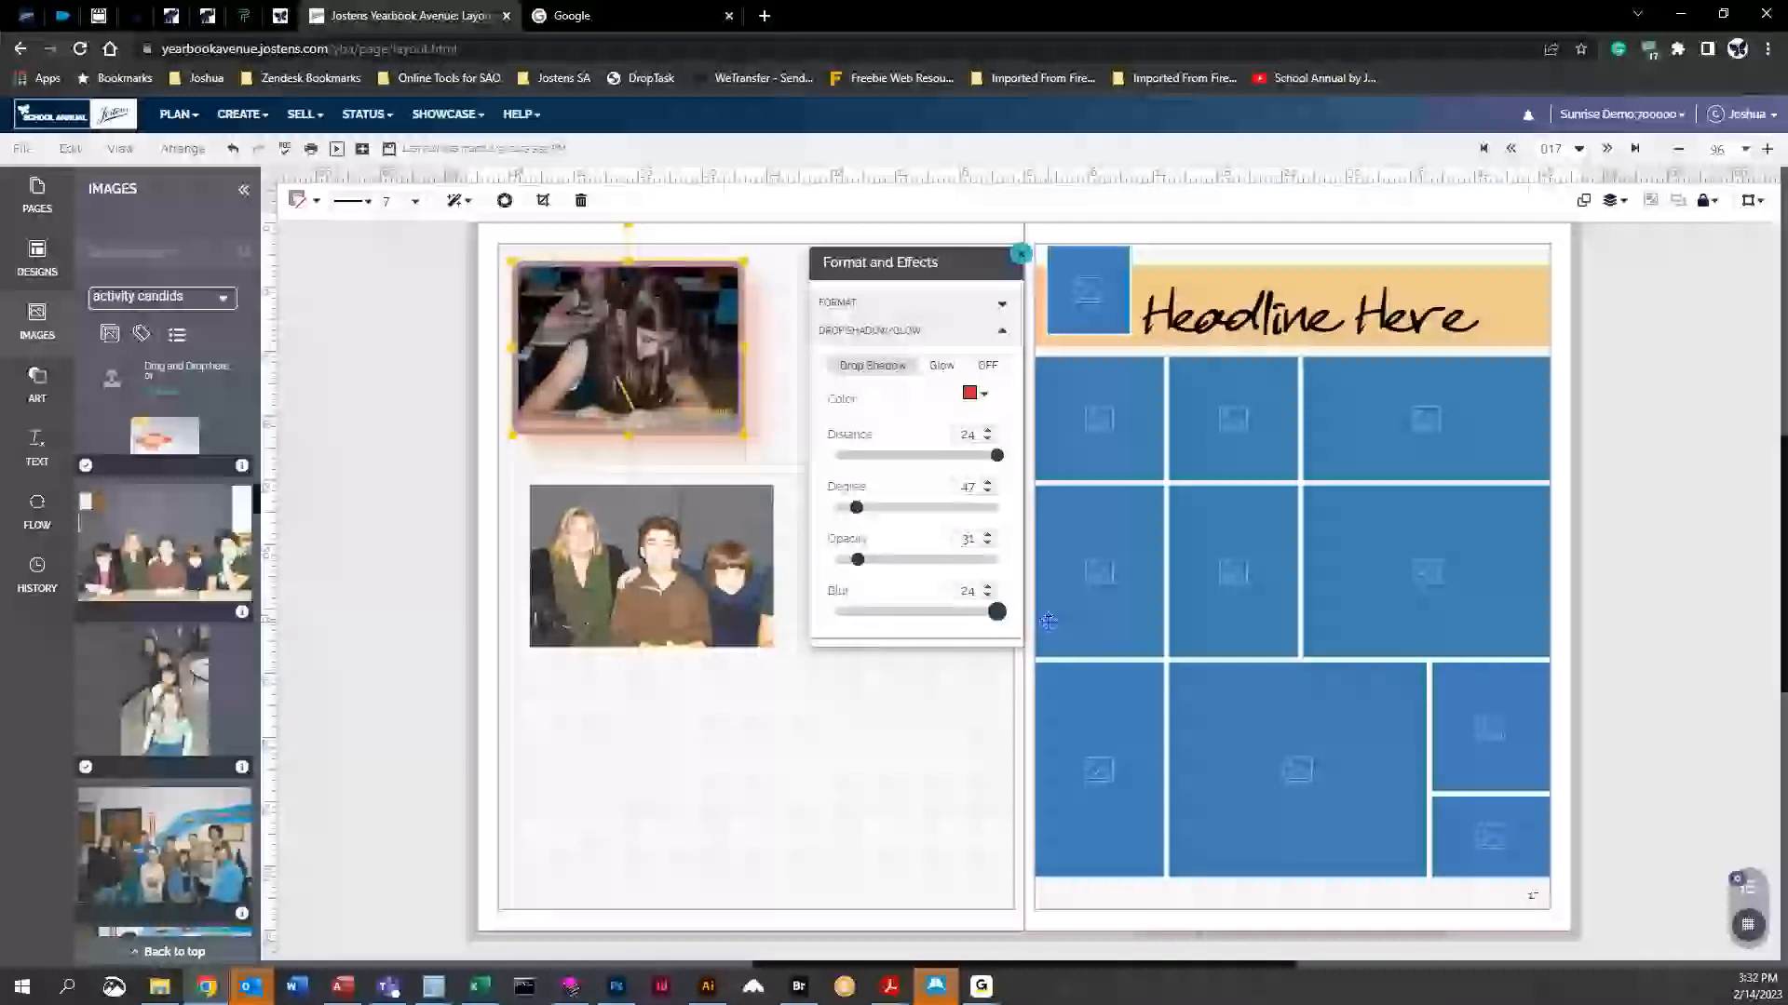
left_click_drag(857, 560, 878, 560)
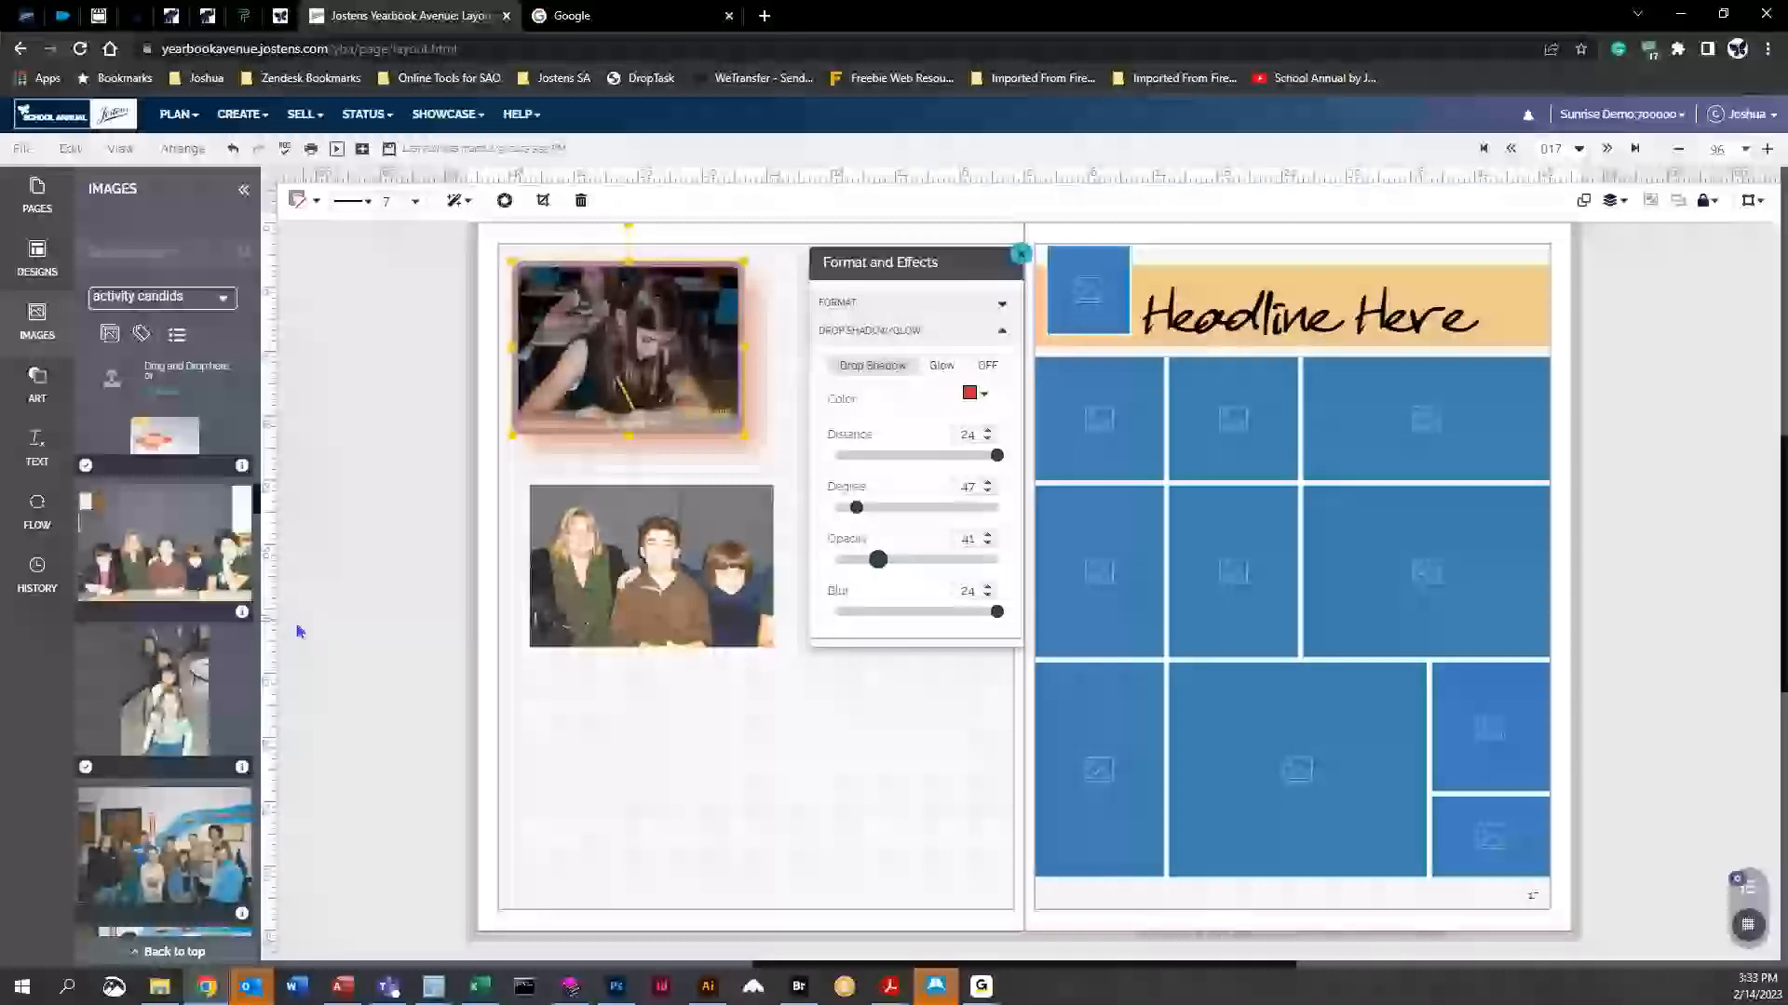
Place the activity candids photo of the line of children below the group photo and enlarge it across the left page
left_click_drag(158, 694, 596, 751)
left_click(855, 619)
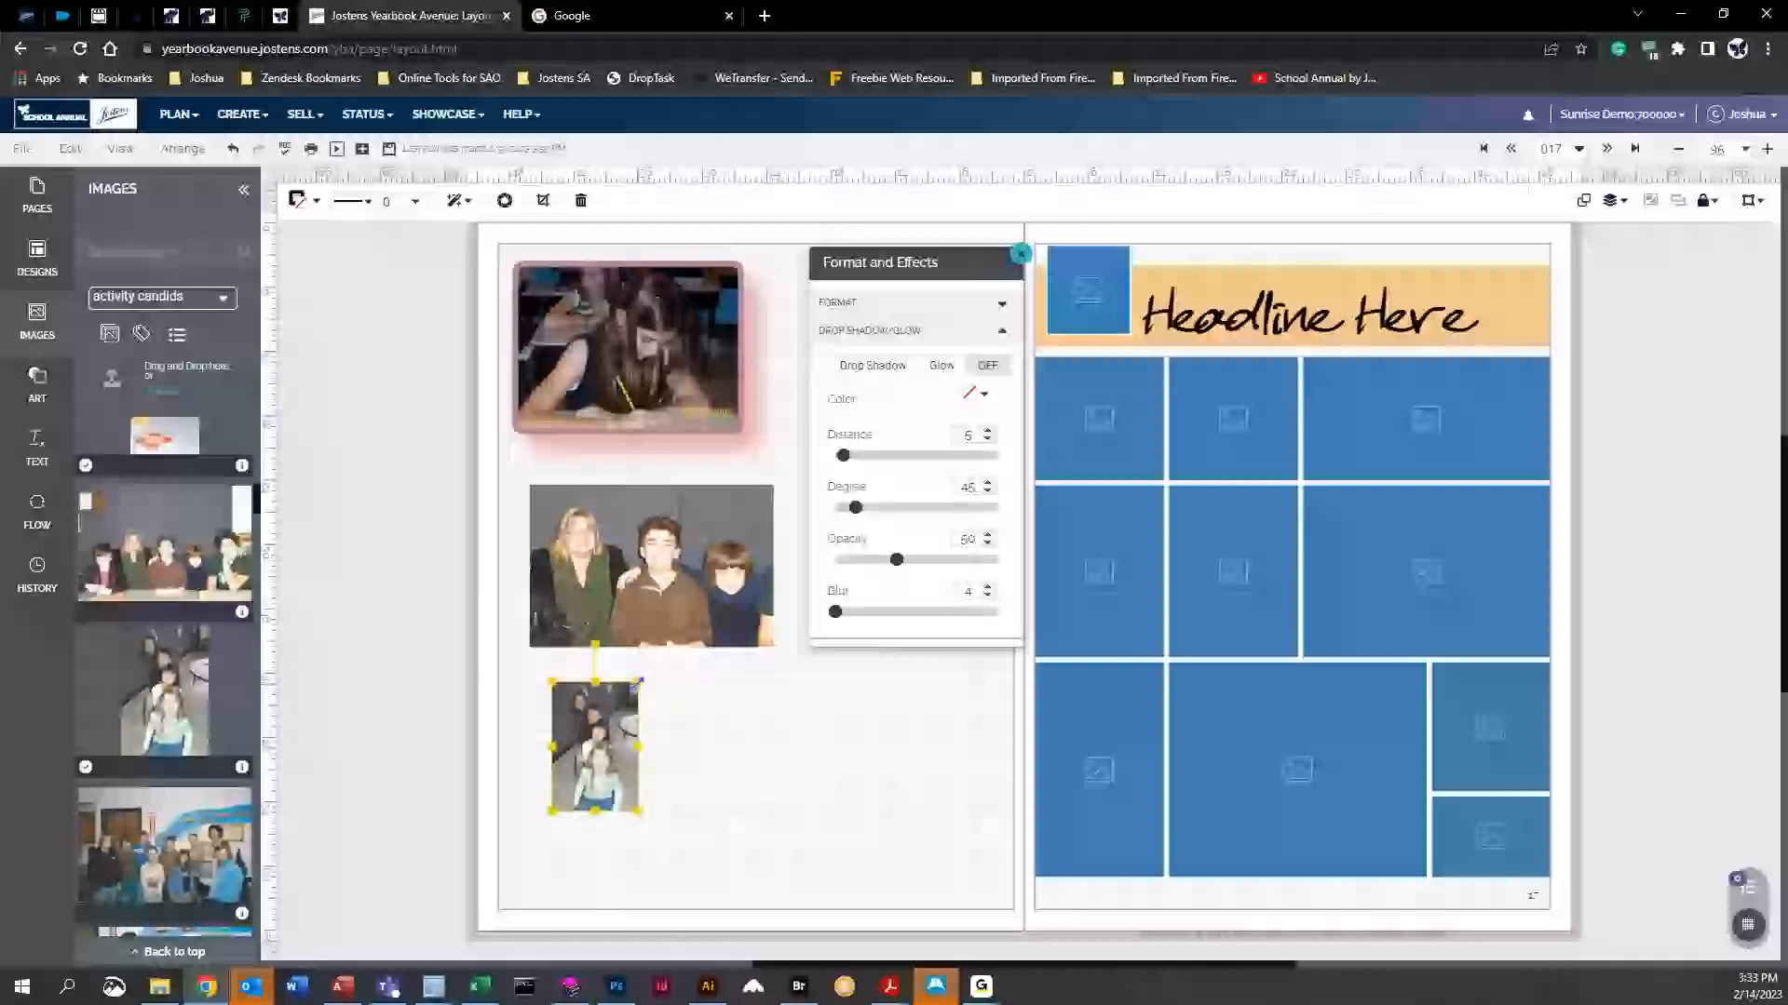
left_click_drag(637, 686, 1042, 253)
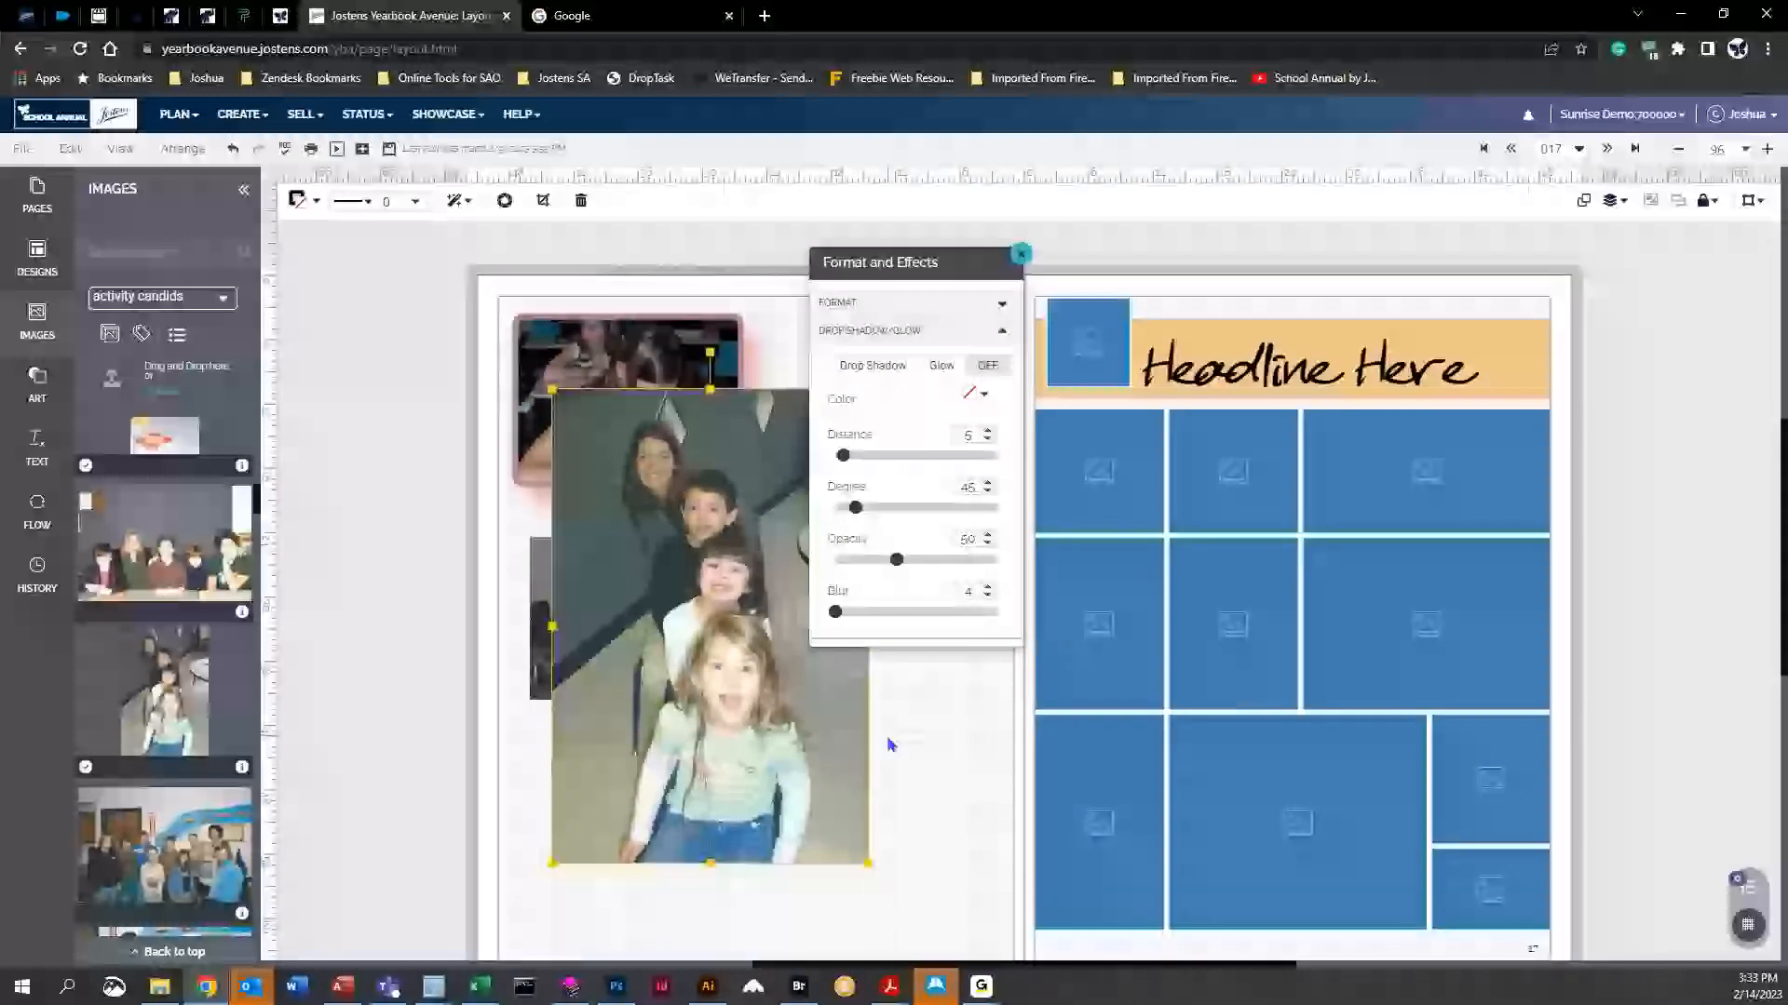
Try to enlarge the line-of-children image within its frame, and remove that photo from the page
scroll(891, 742, "down", 1)
double_click(714, 493)
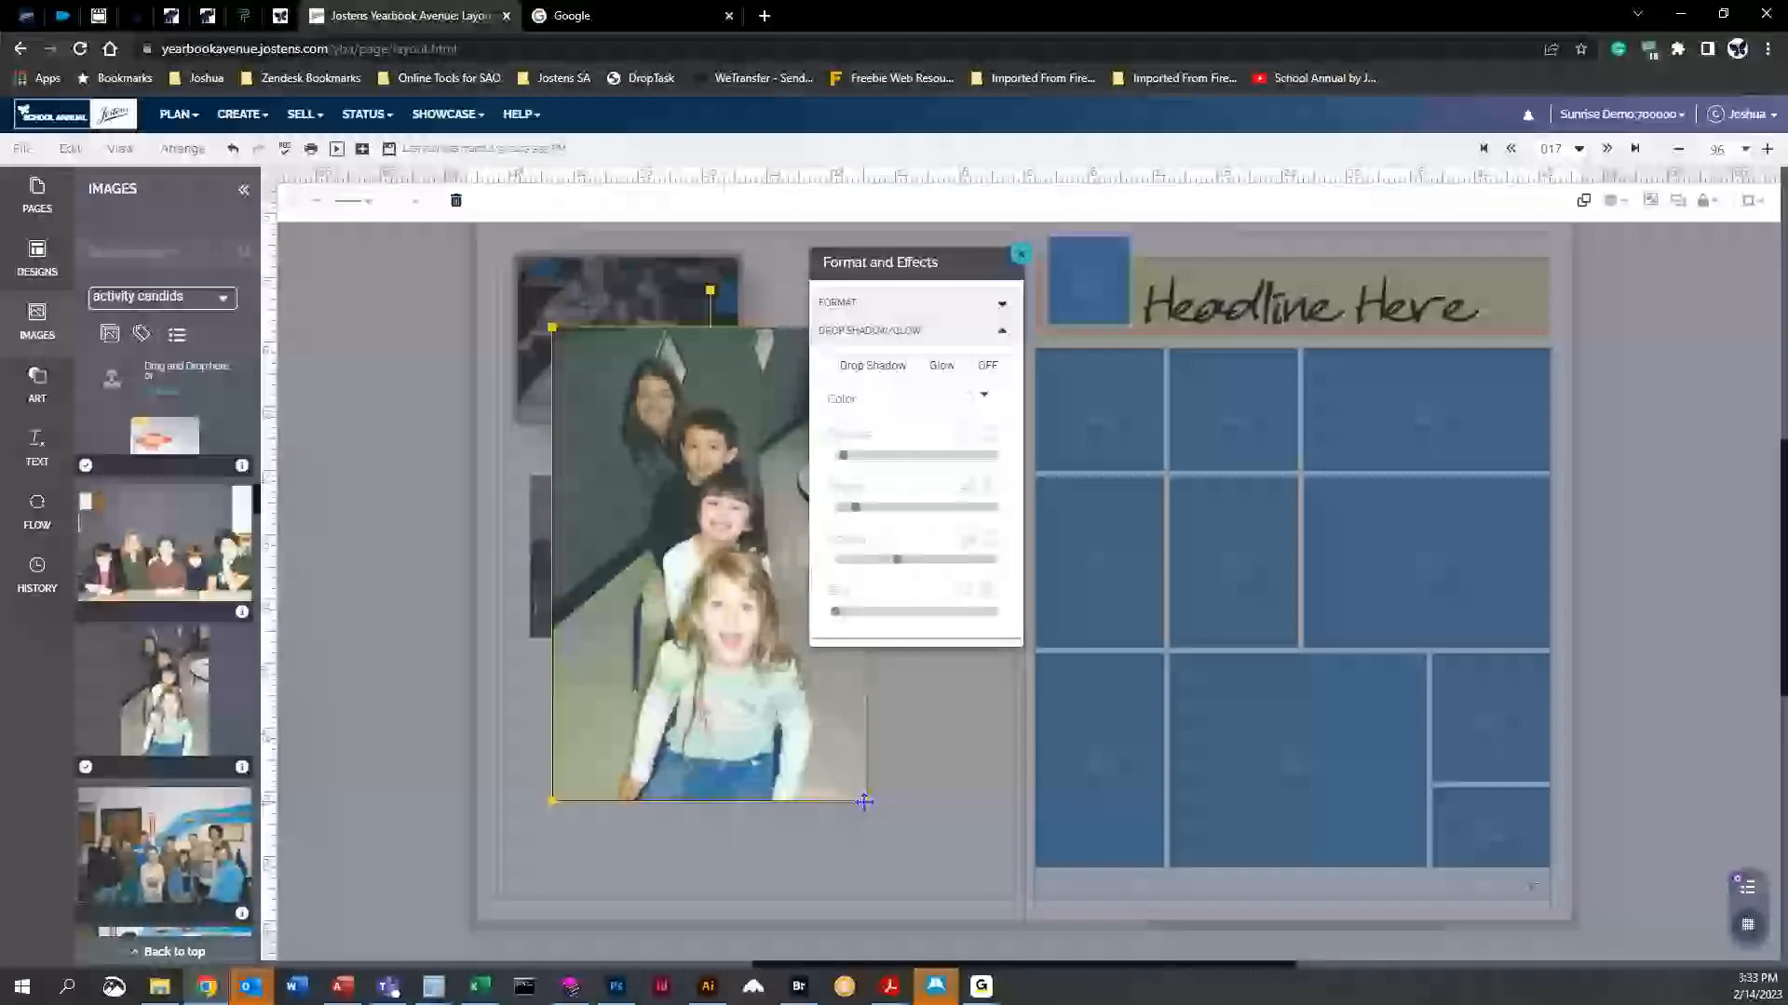
left_click_drag(868, 802, 906, 847)
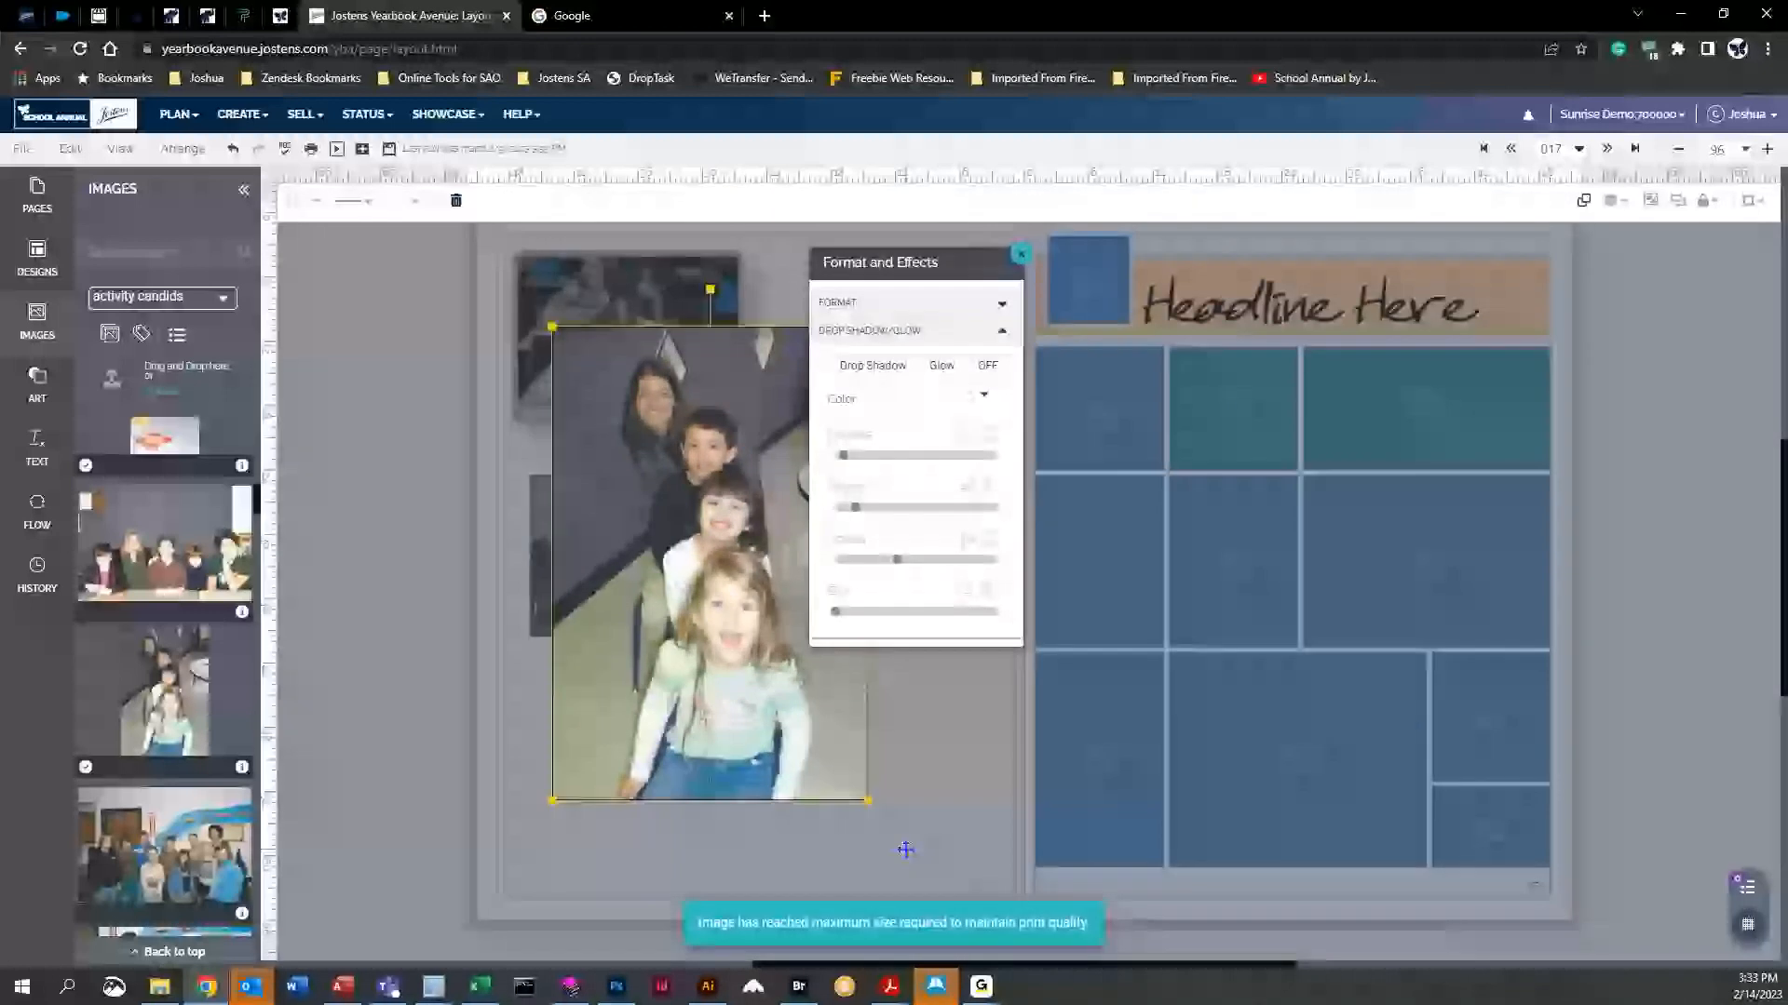
left_click(872, 810)
double_click(745, 643)
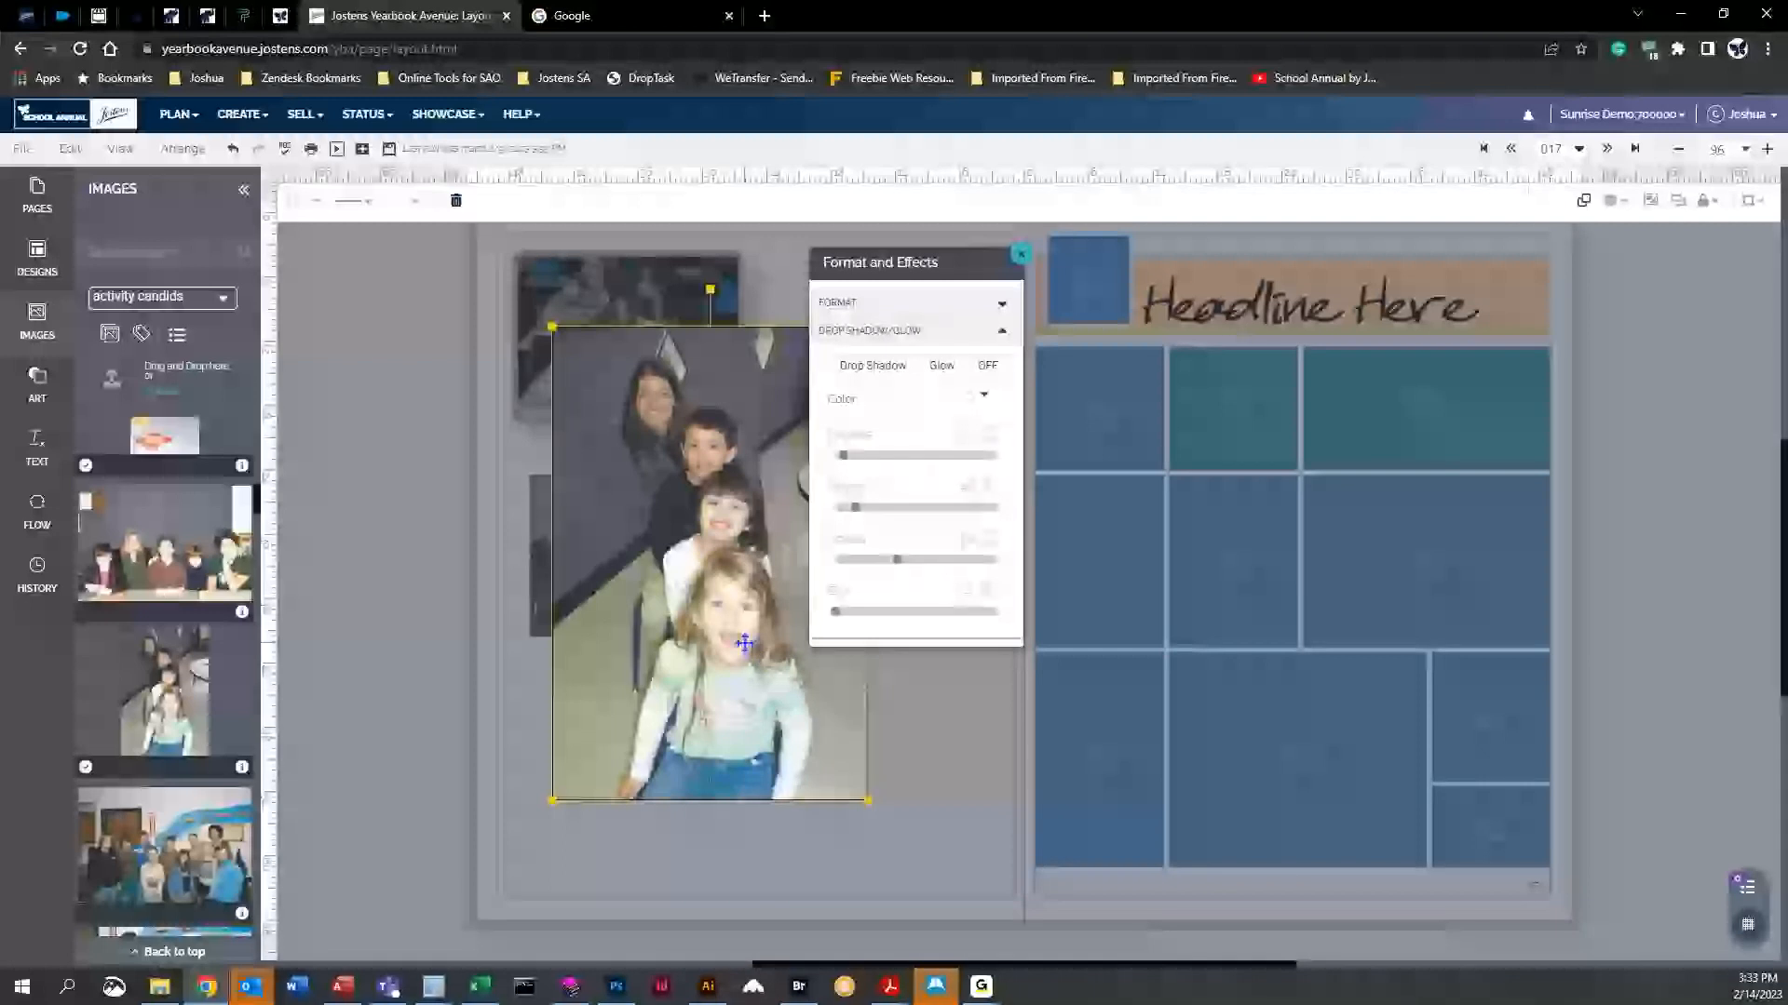
left_click(750, 870)
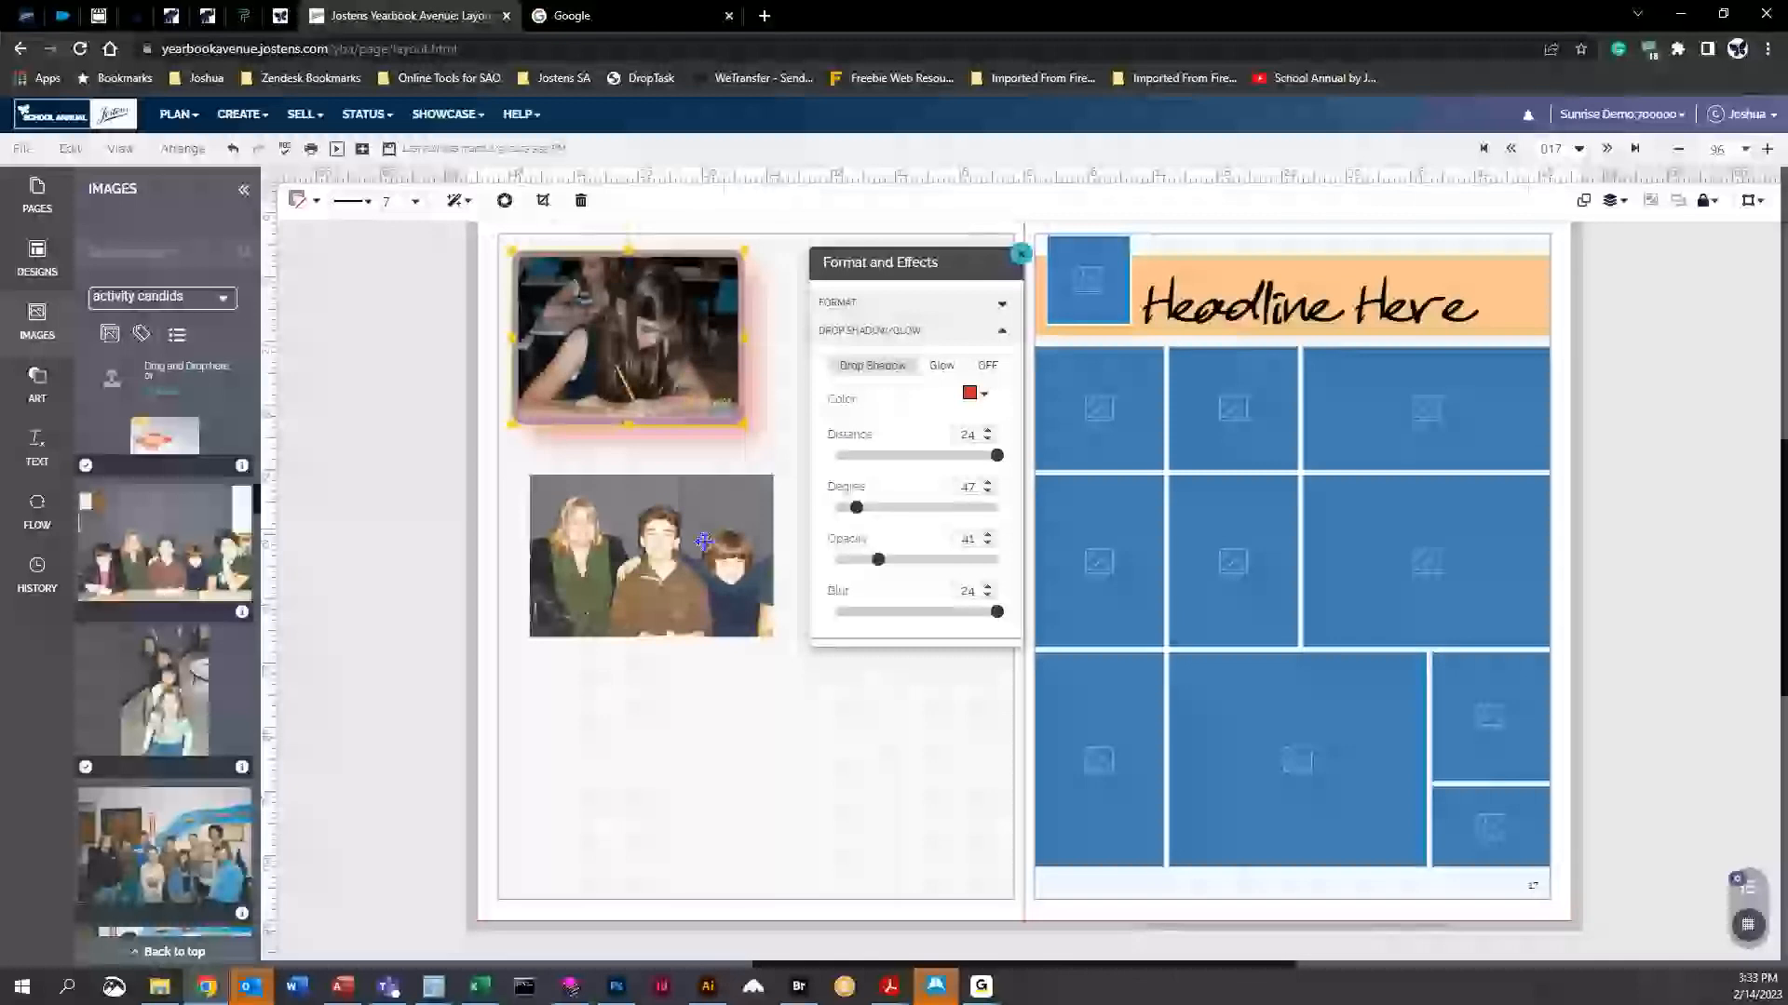
Try a red glow with opacity 99 and blur 24 on the group photo, and turn the glow off again
left_click(941, 367)
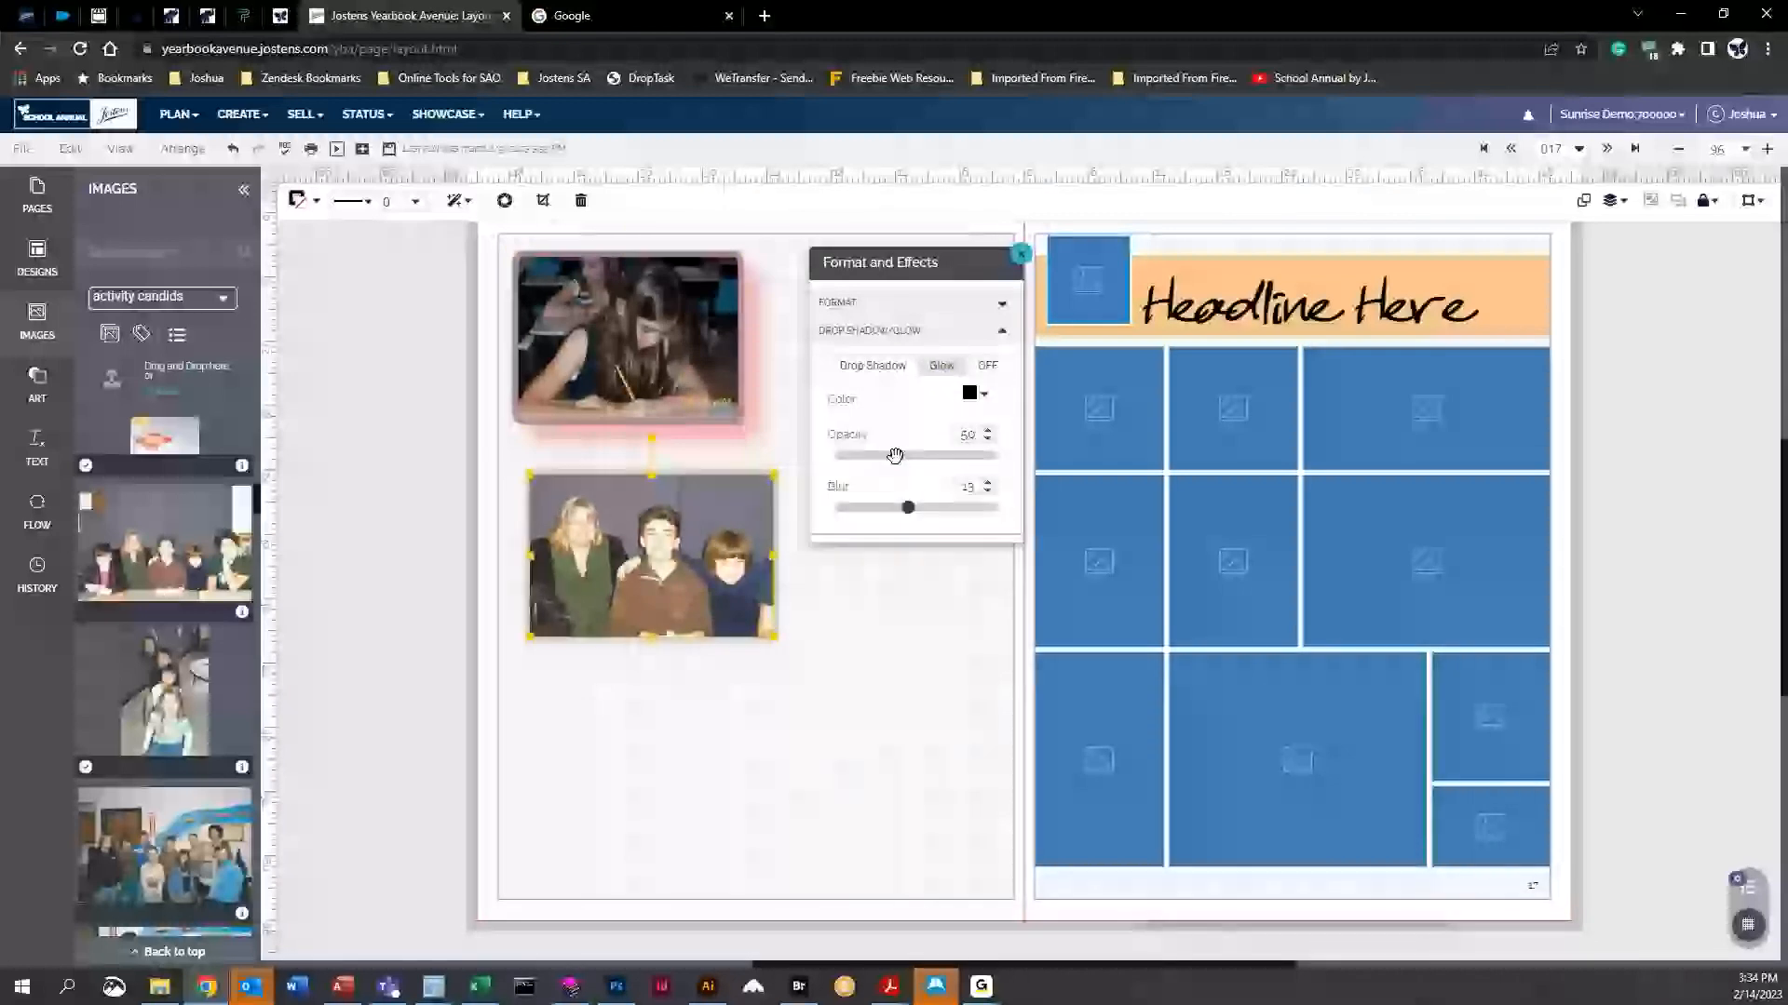
left_click(987, 403)
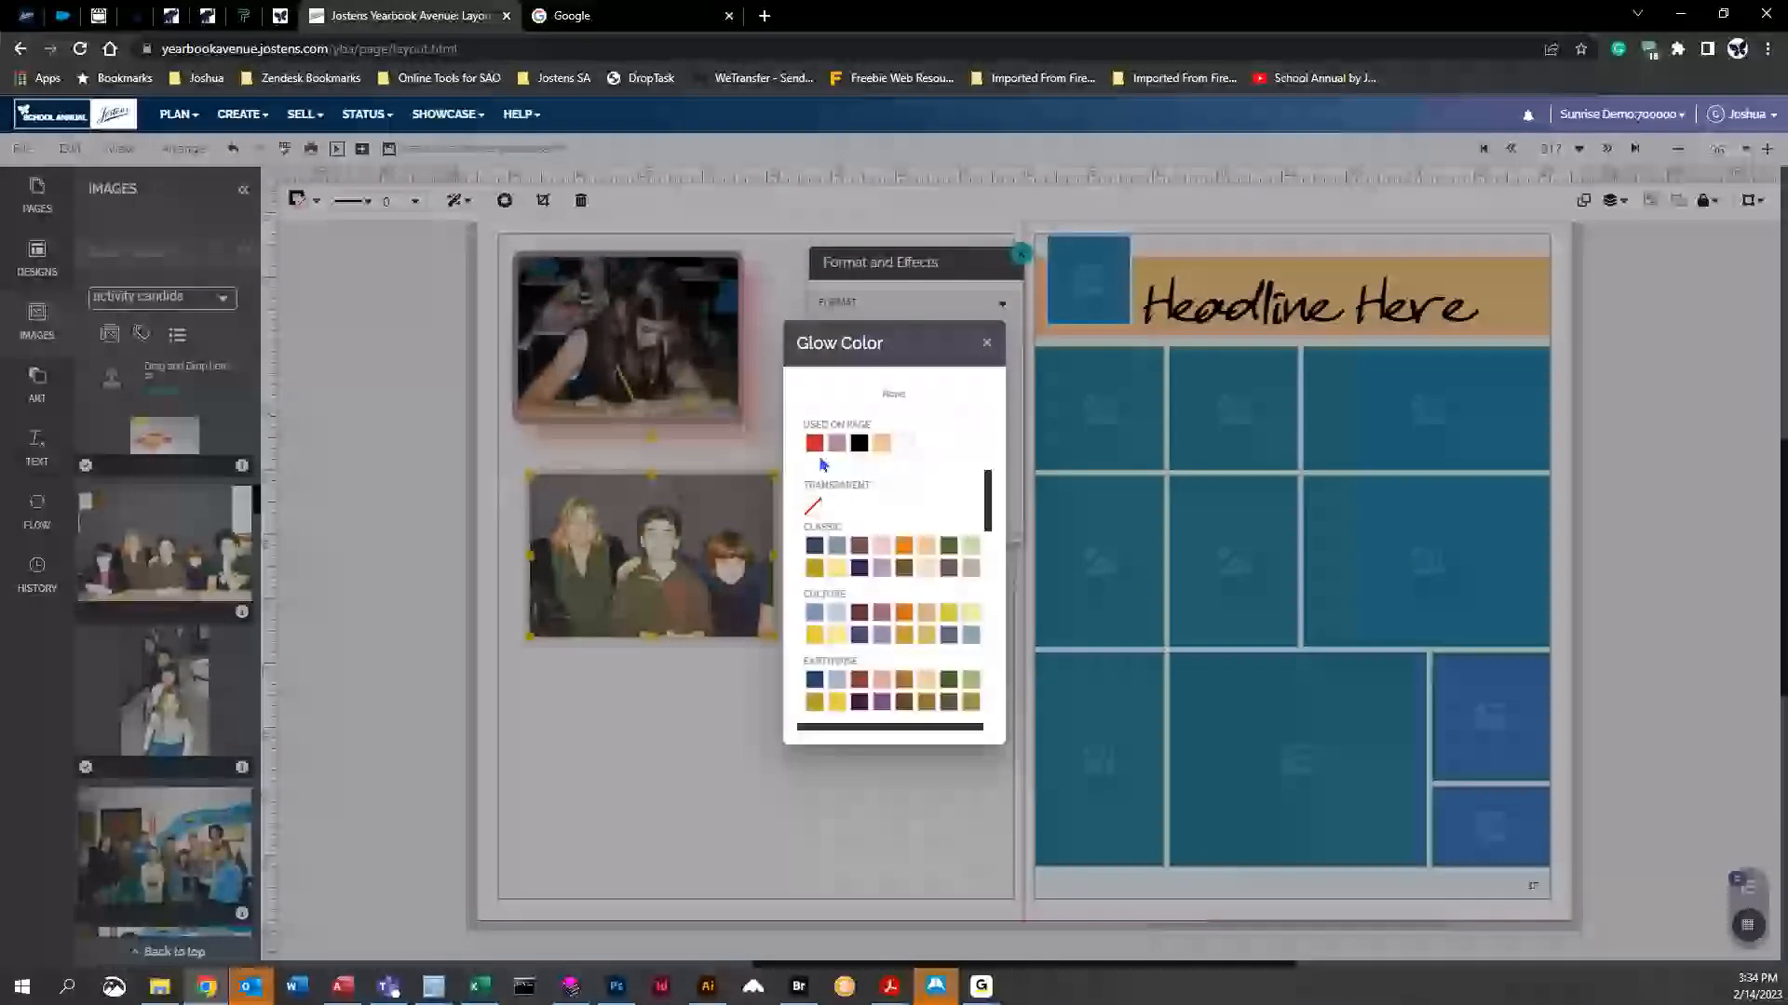
left_click(822, 451)
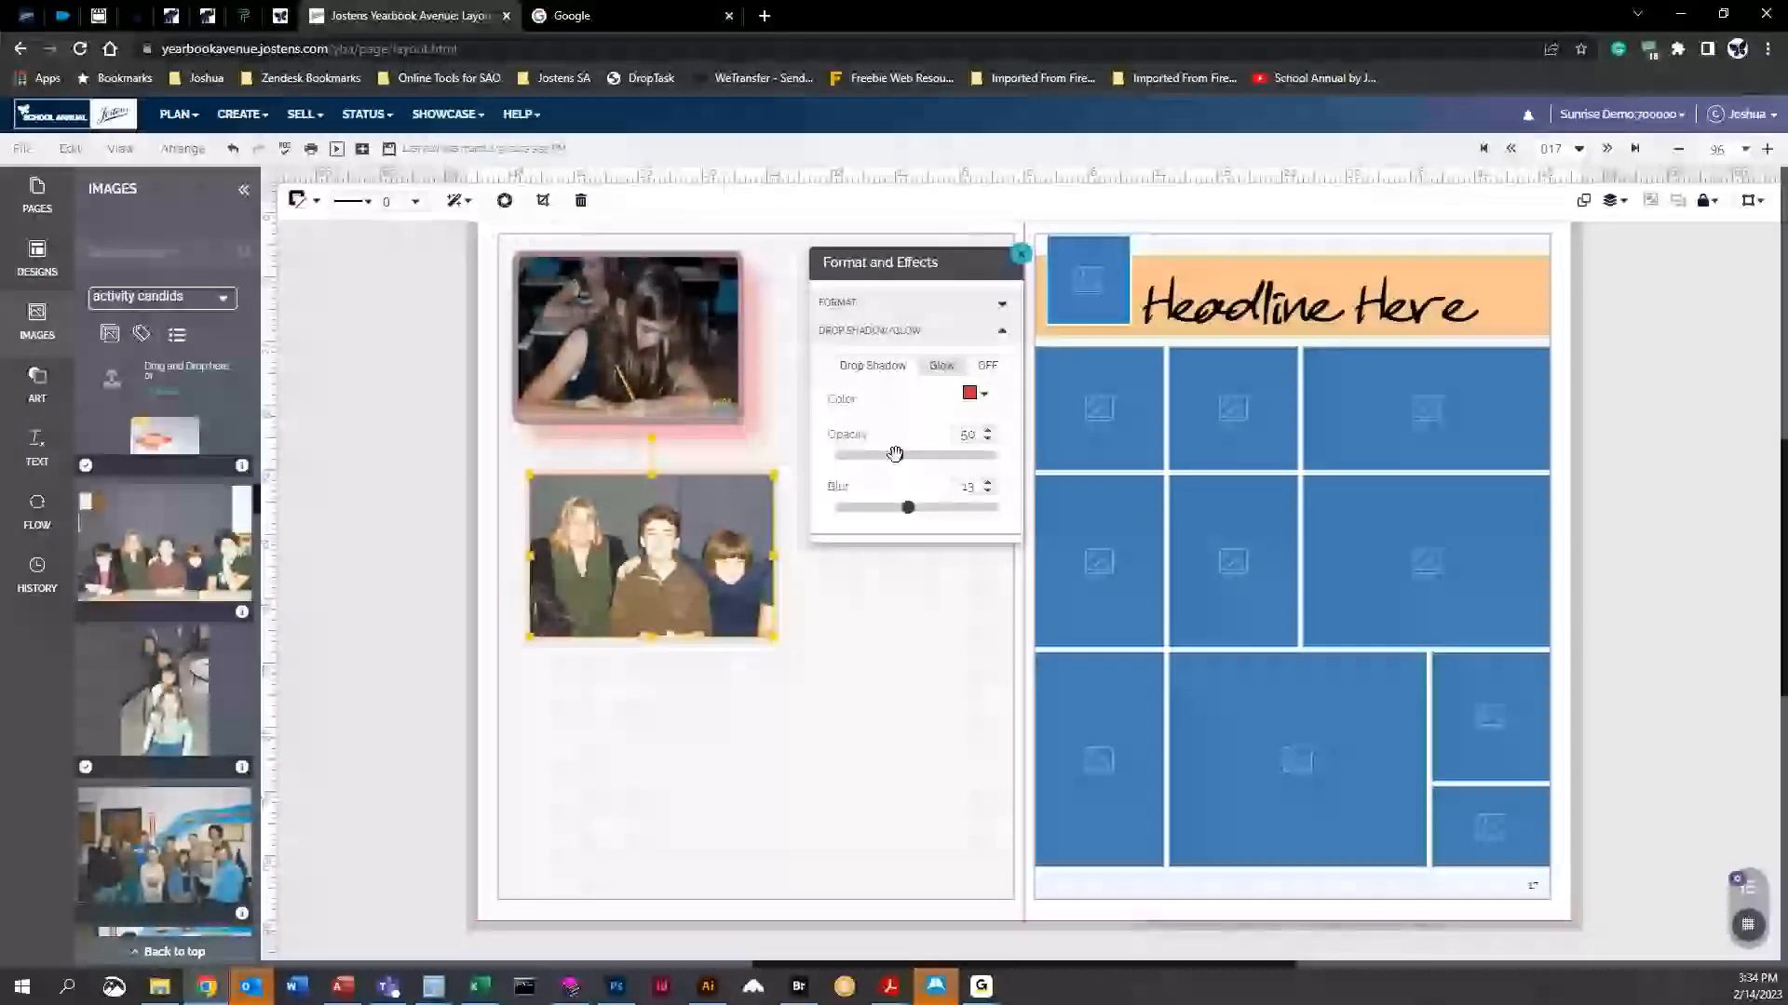
left_click_drag(897, 453, 1021, 470)
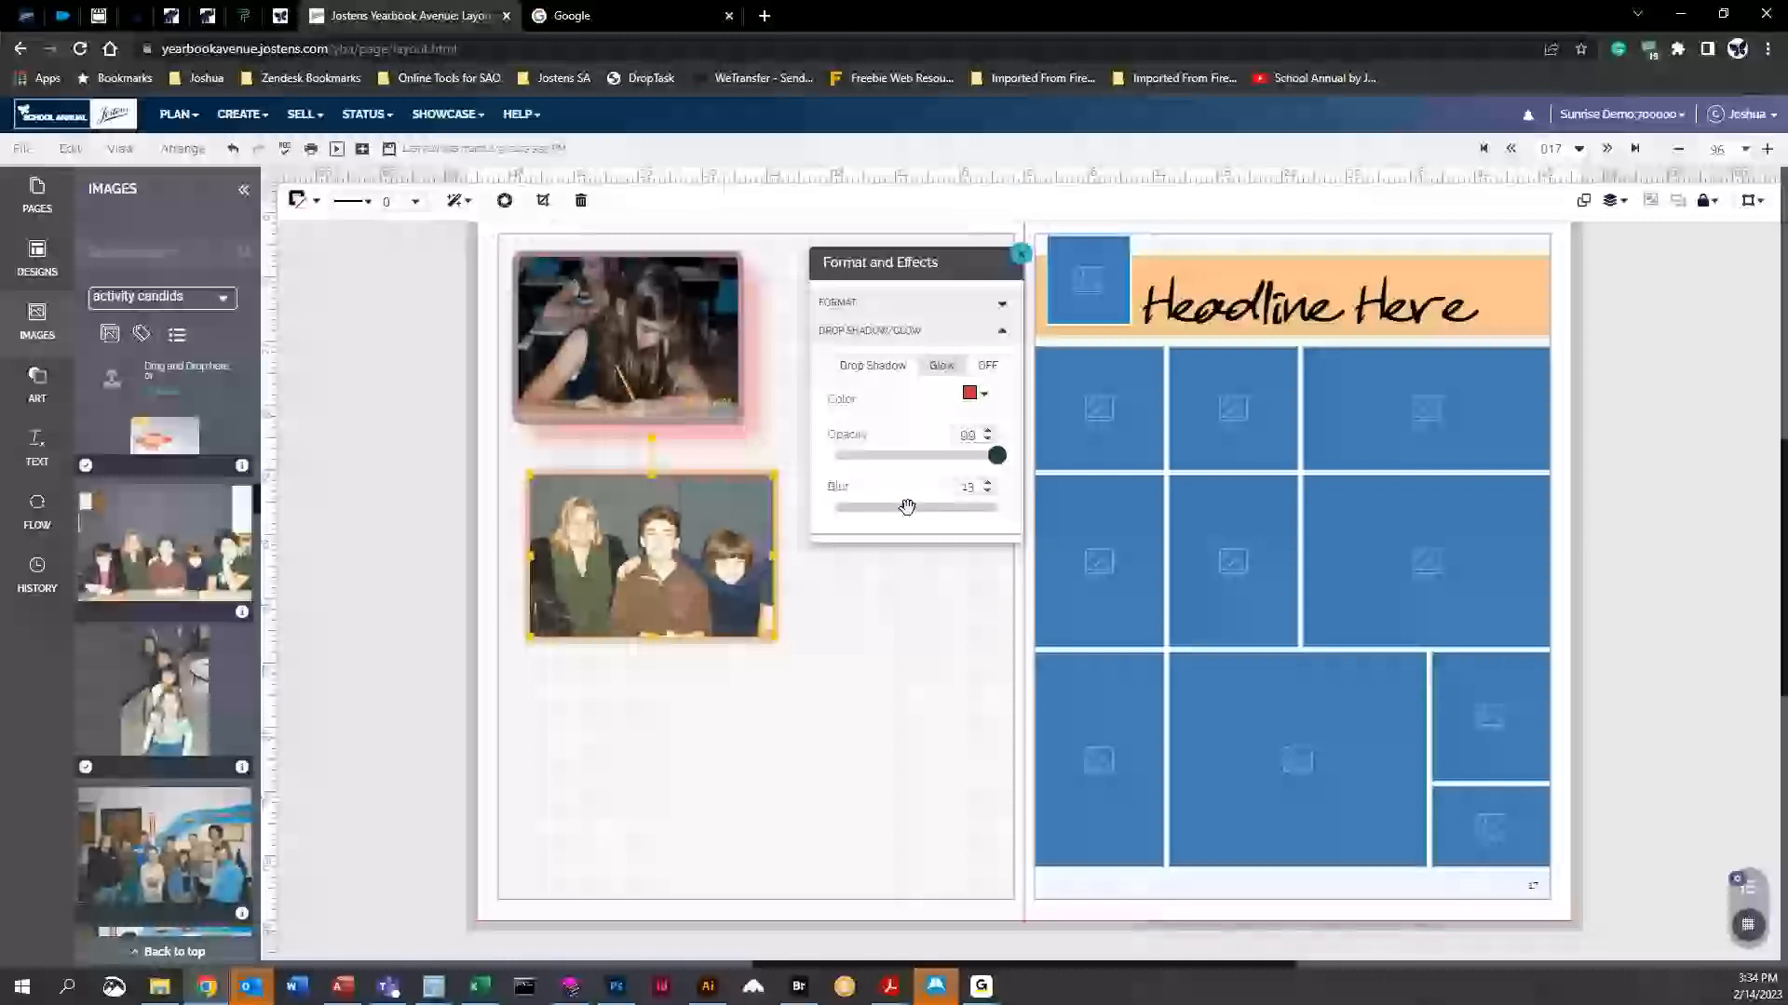
left_click_drag(910, 507, 1025, 514)
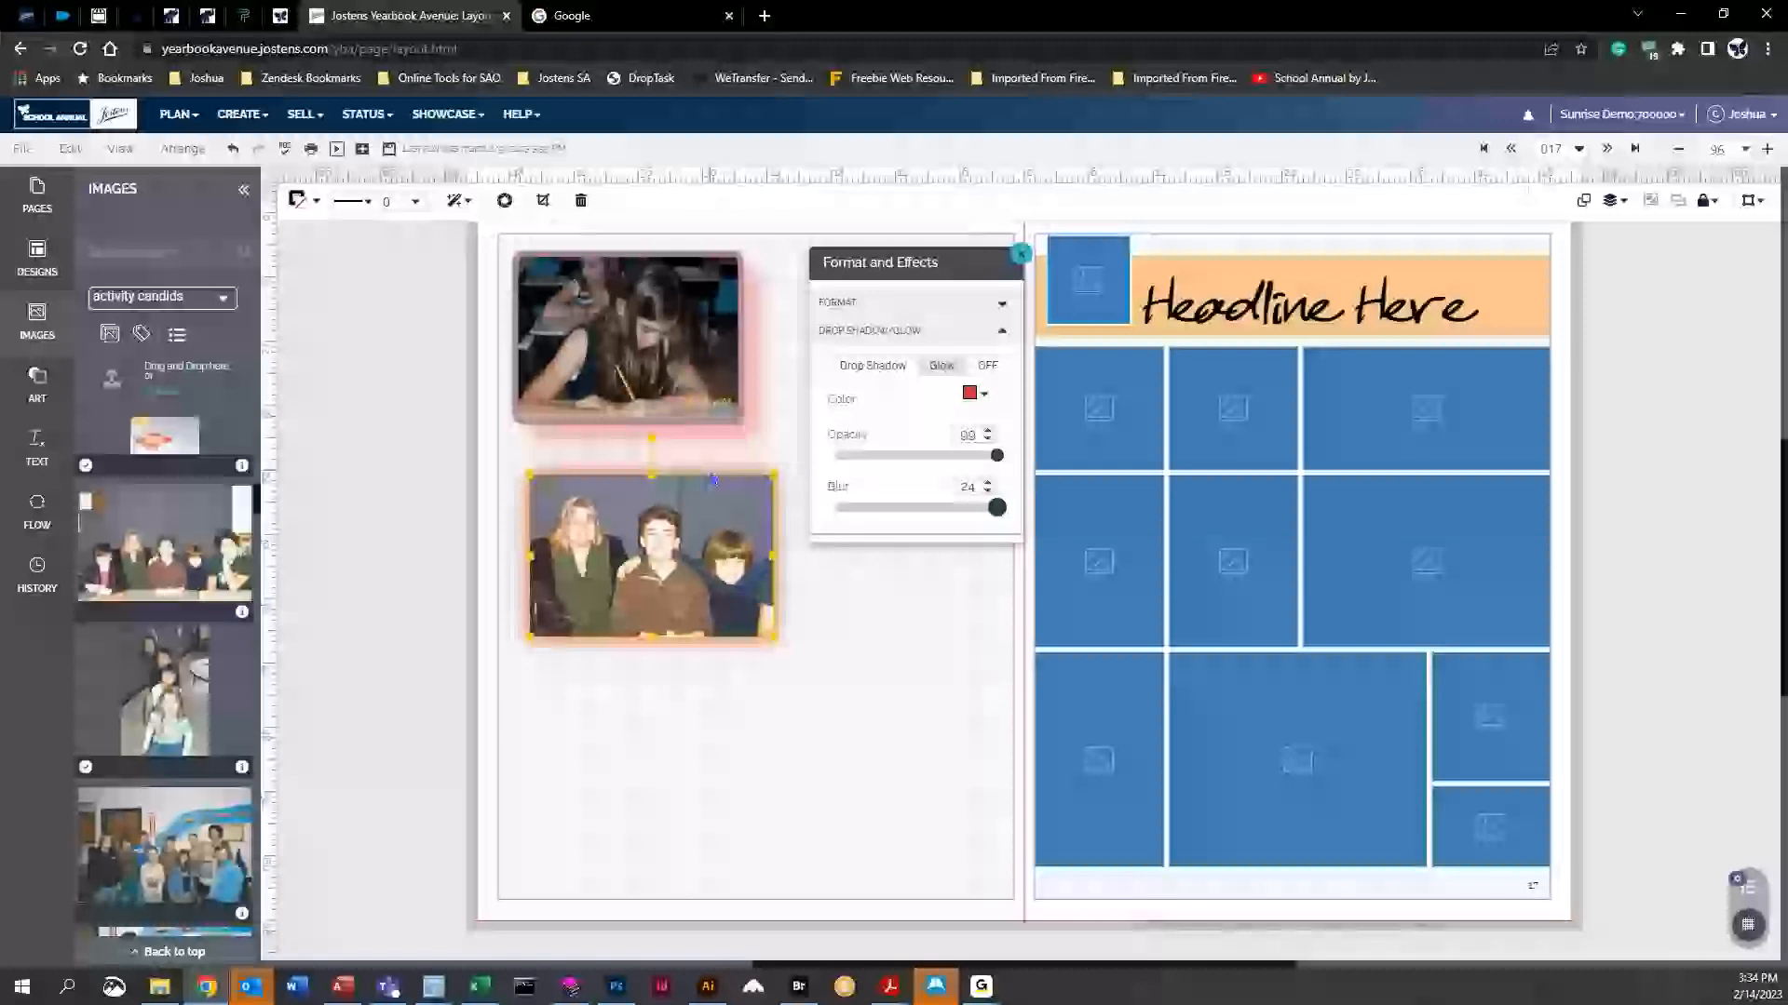
left_click(994, 369)
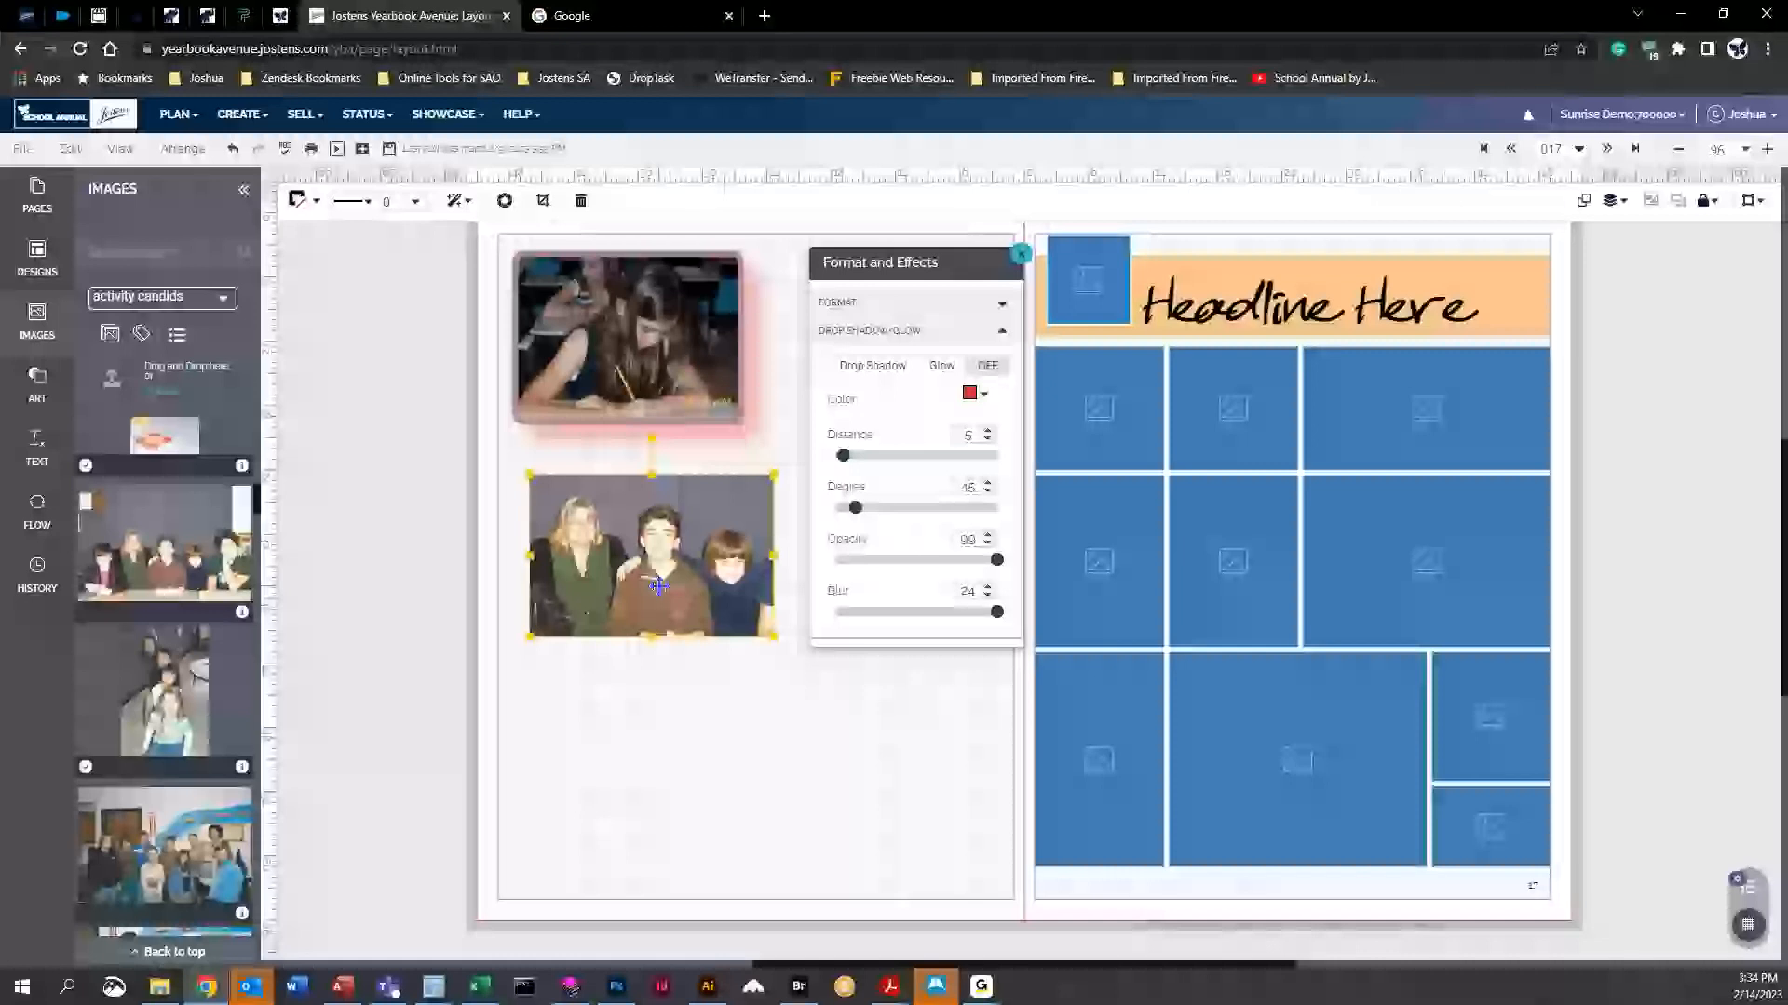
left_click(456, 202)
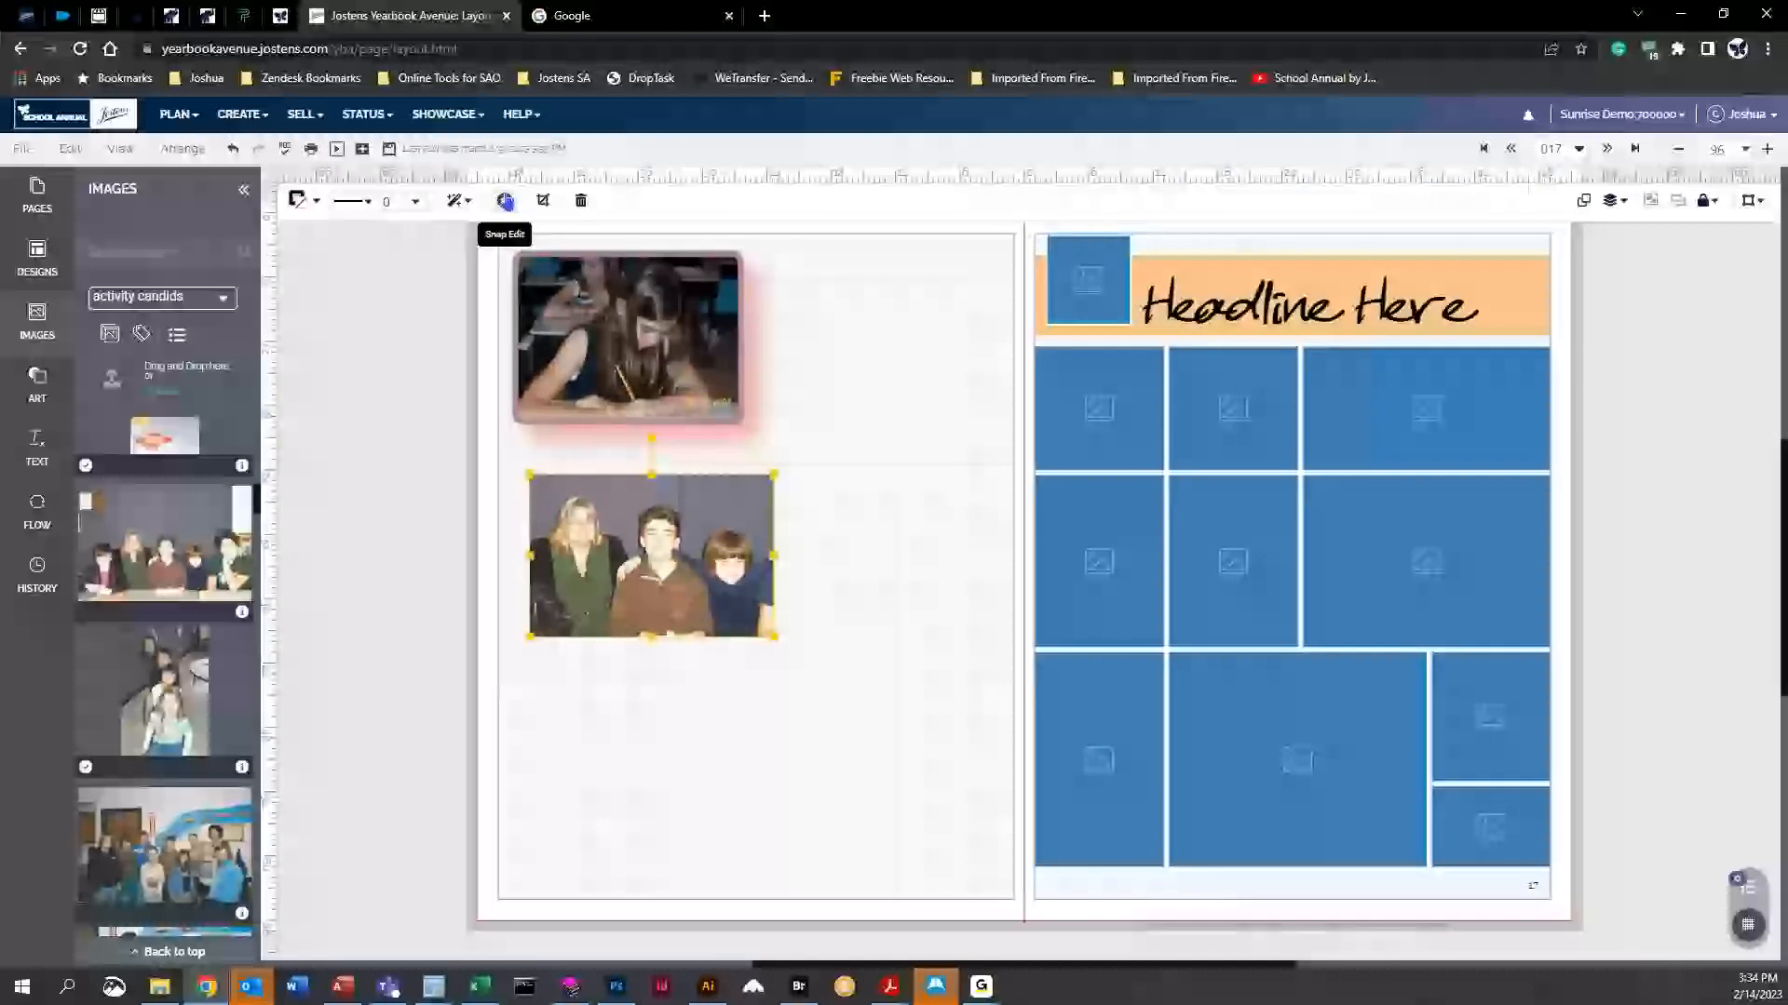
Shrink the group image within its frame so that all five people at the table fit inside the crop
double_click(654, 578)
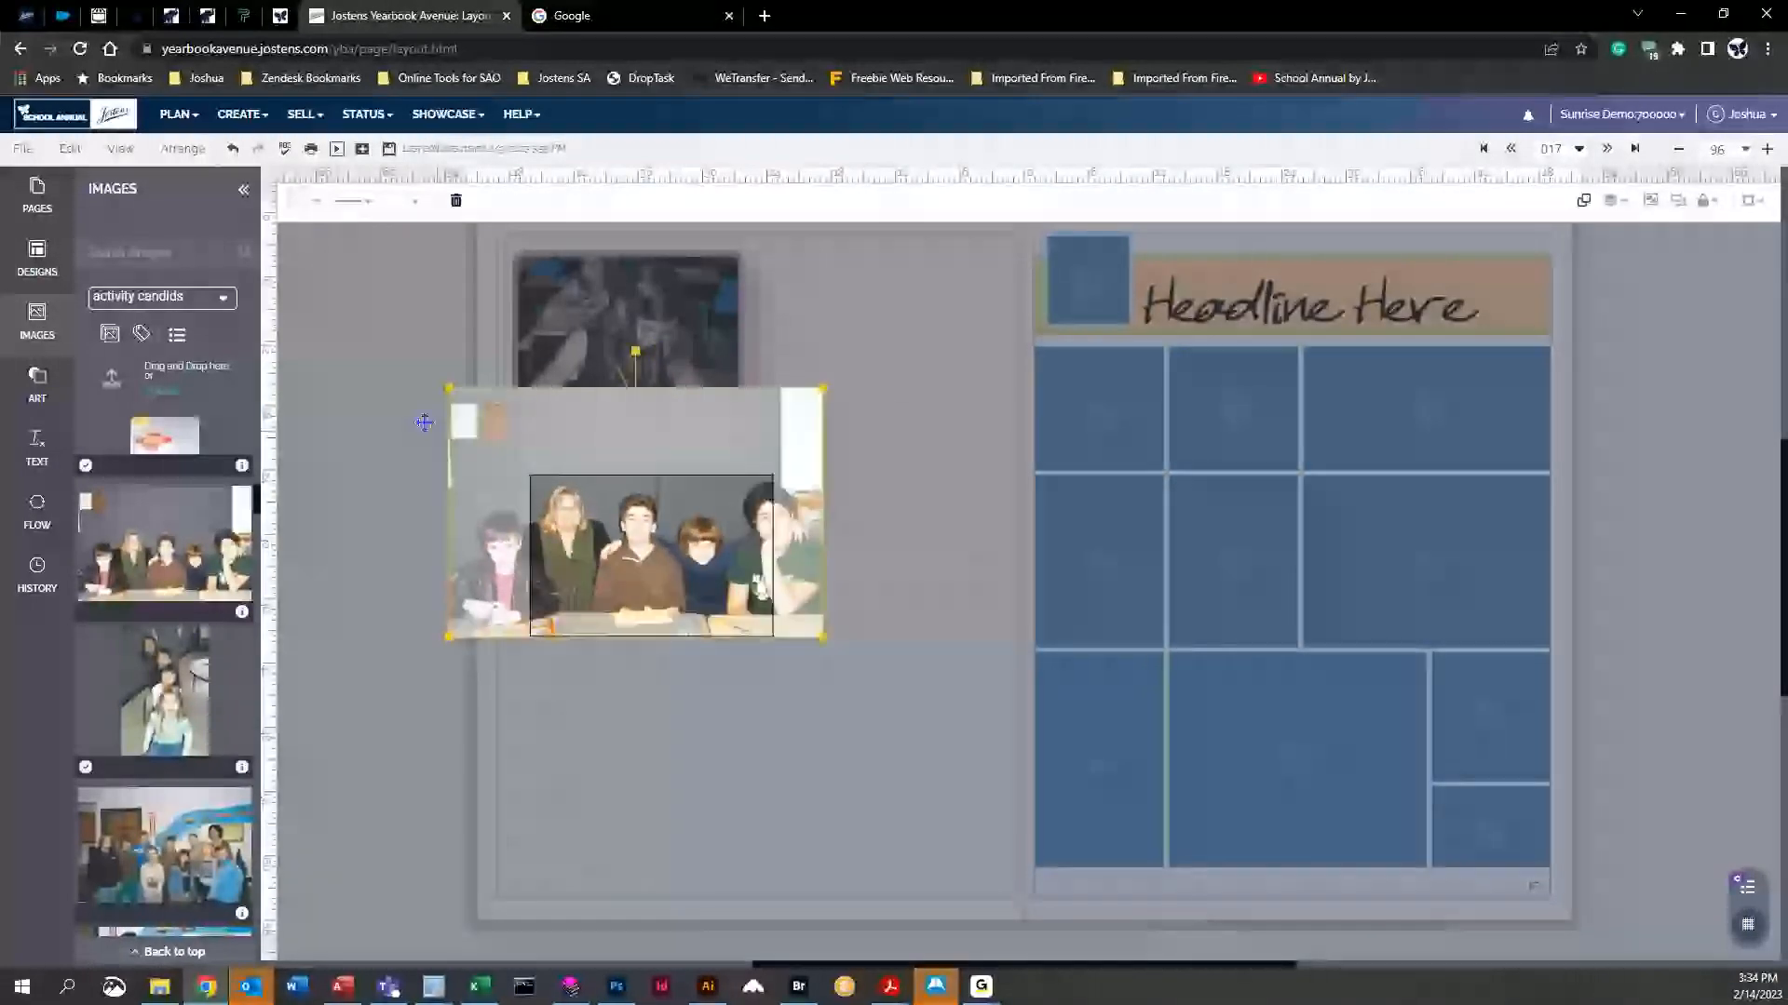
left_click_drag(449, 389, 519, 469)
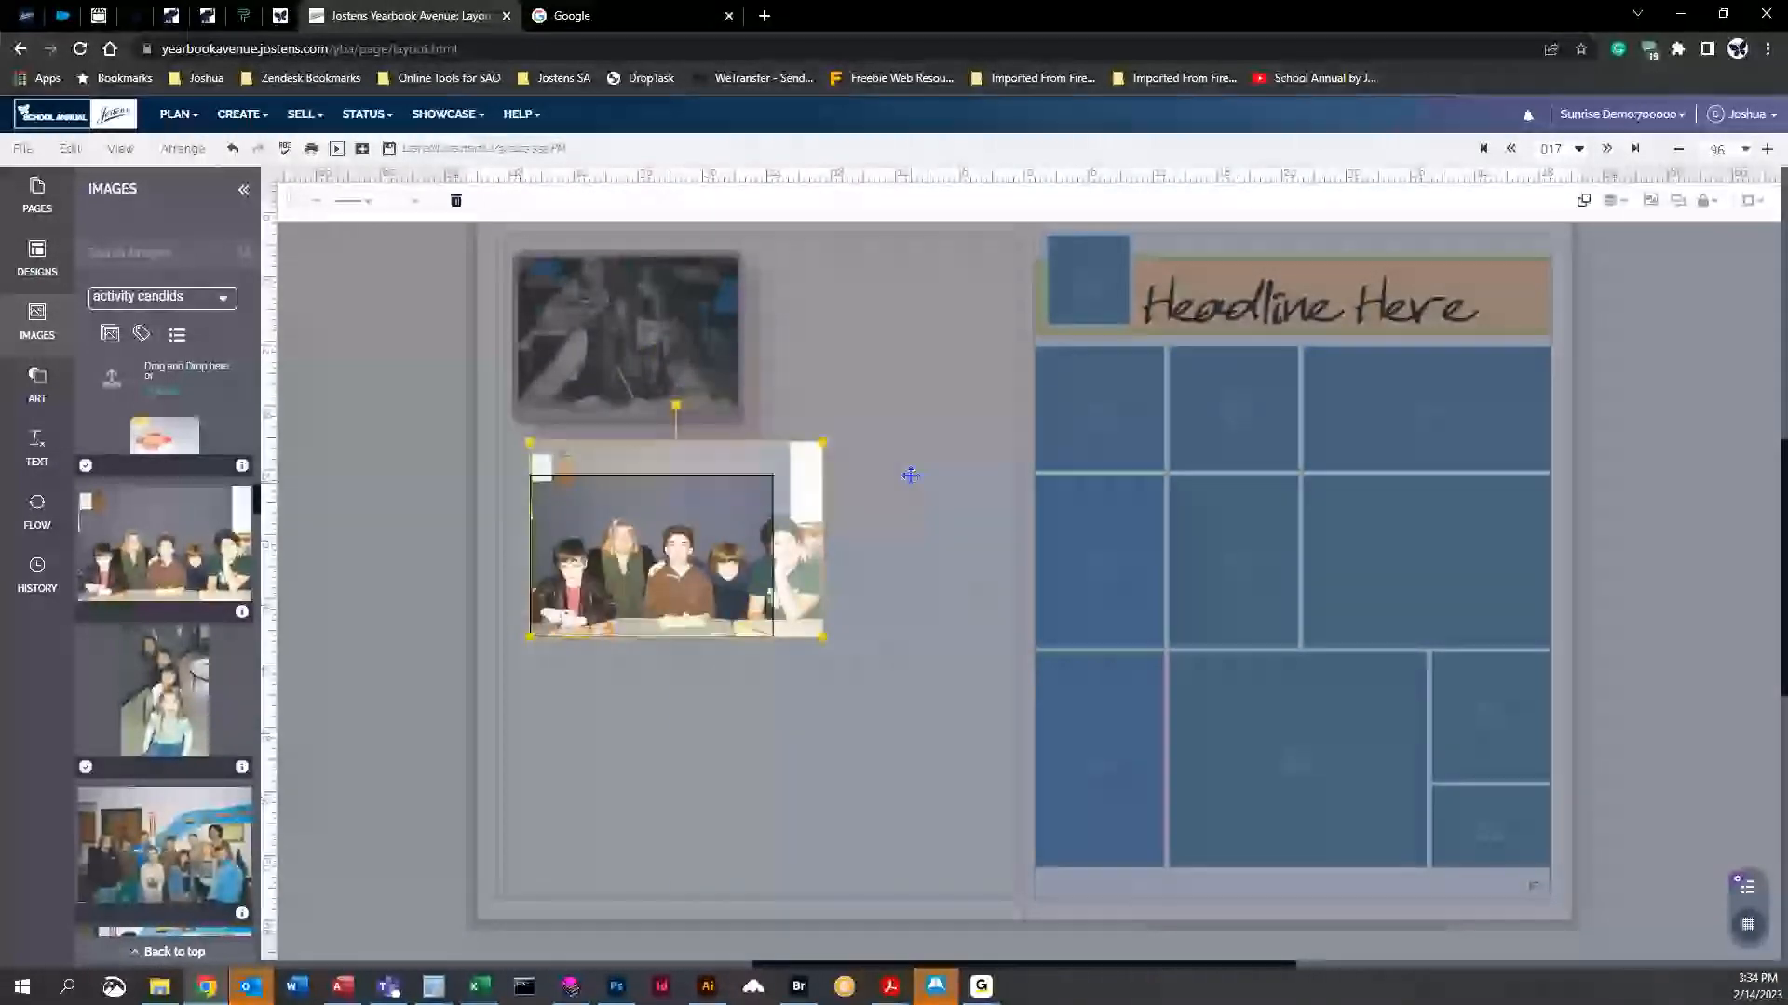
left_click_drag(822, 443, 712, 496)
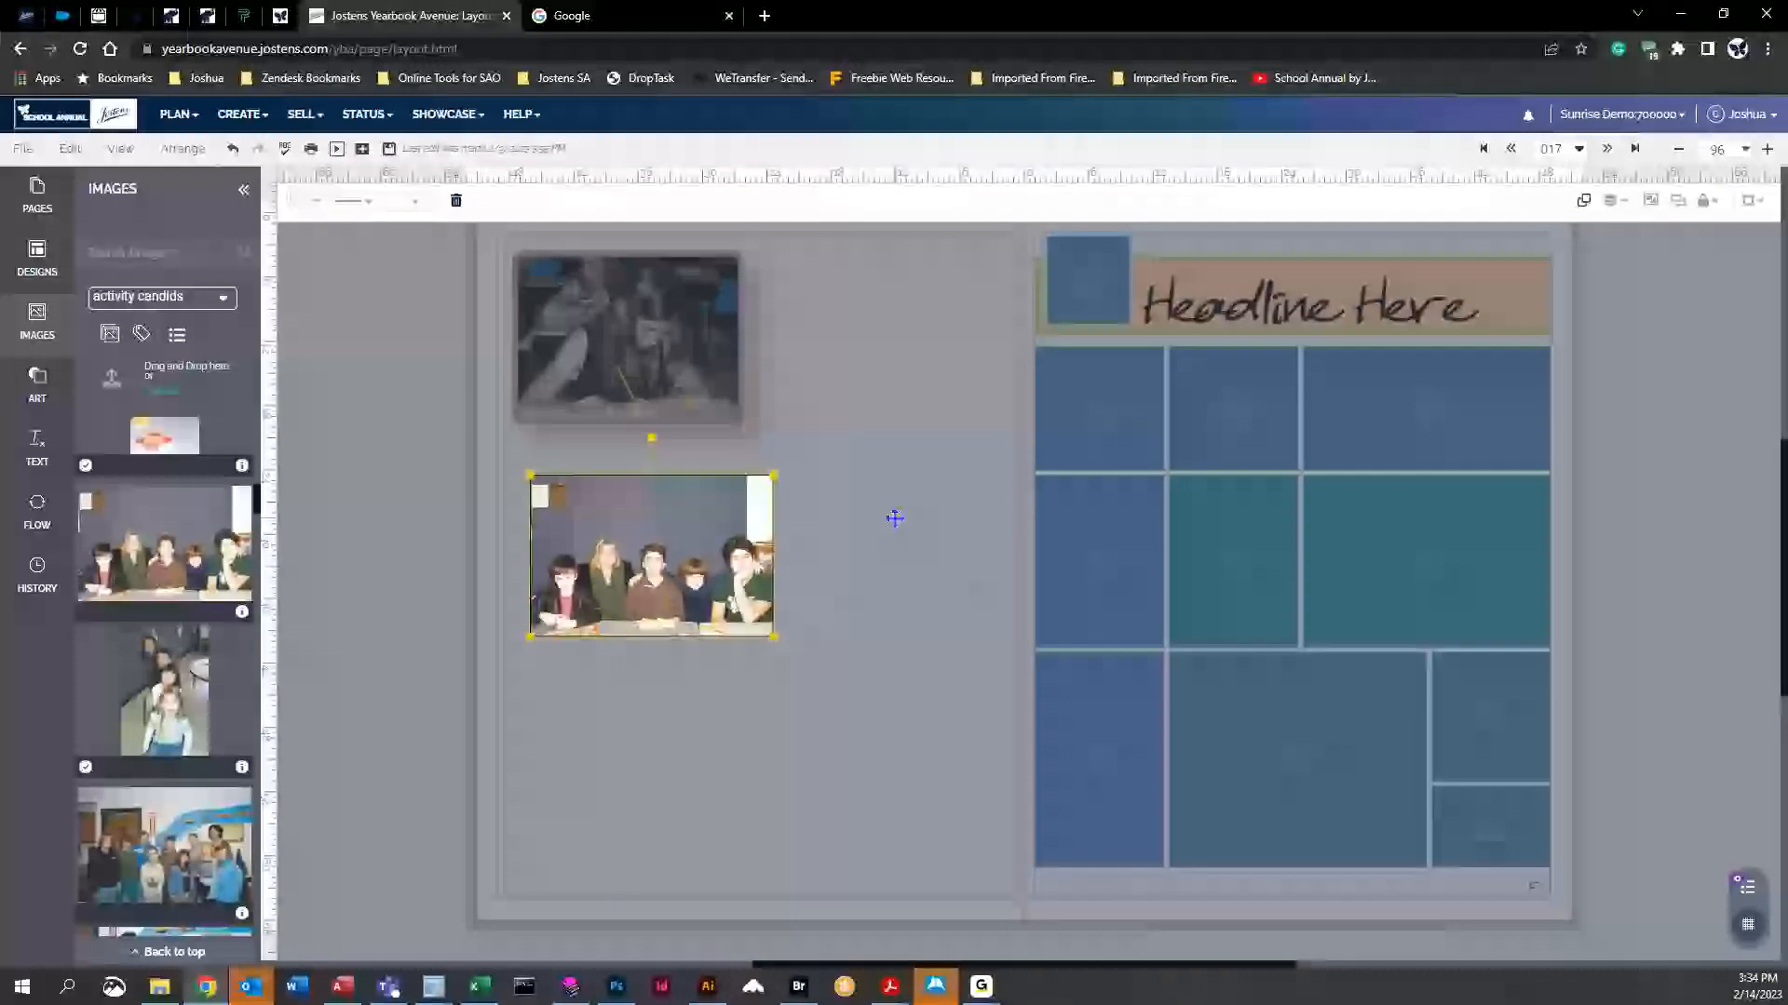
left_click(894, 518)
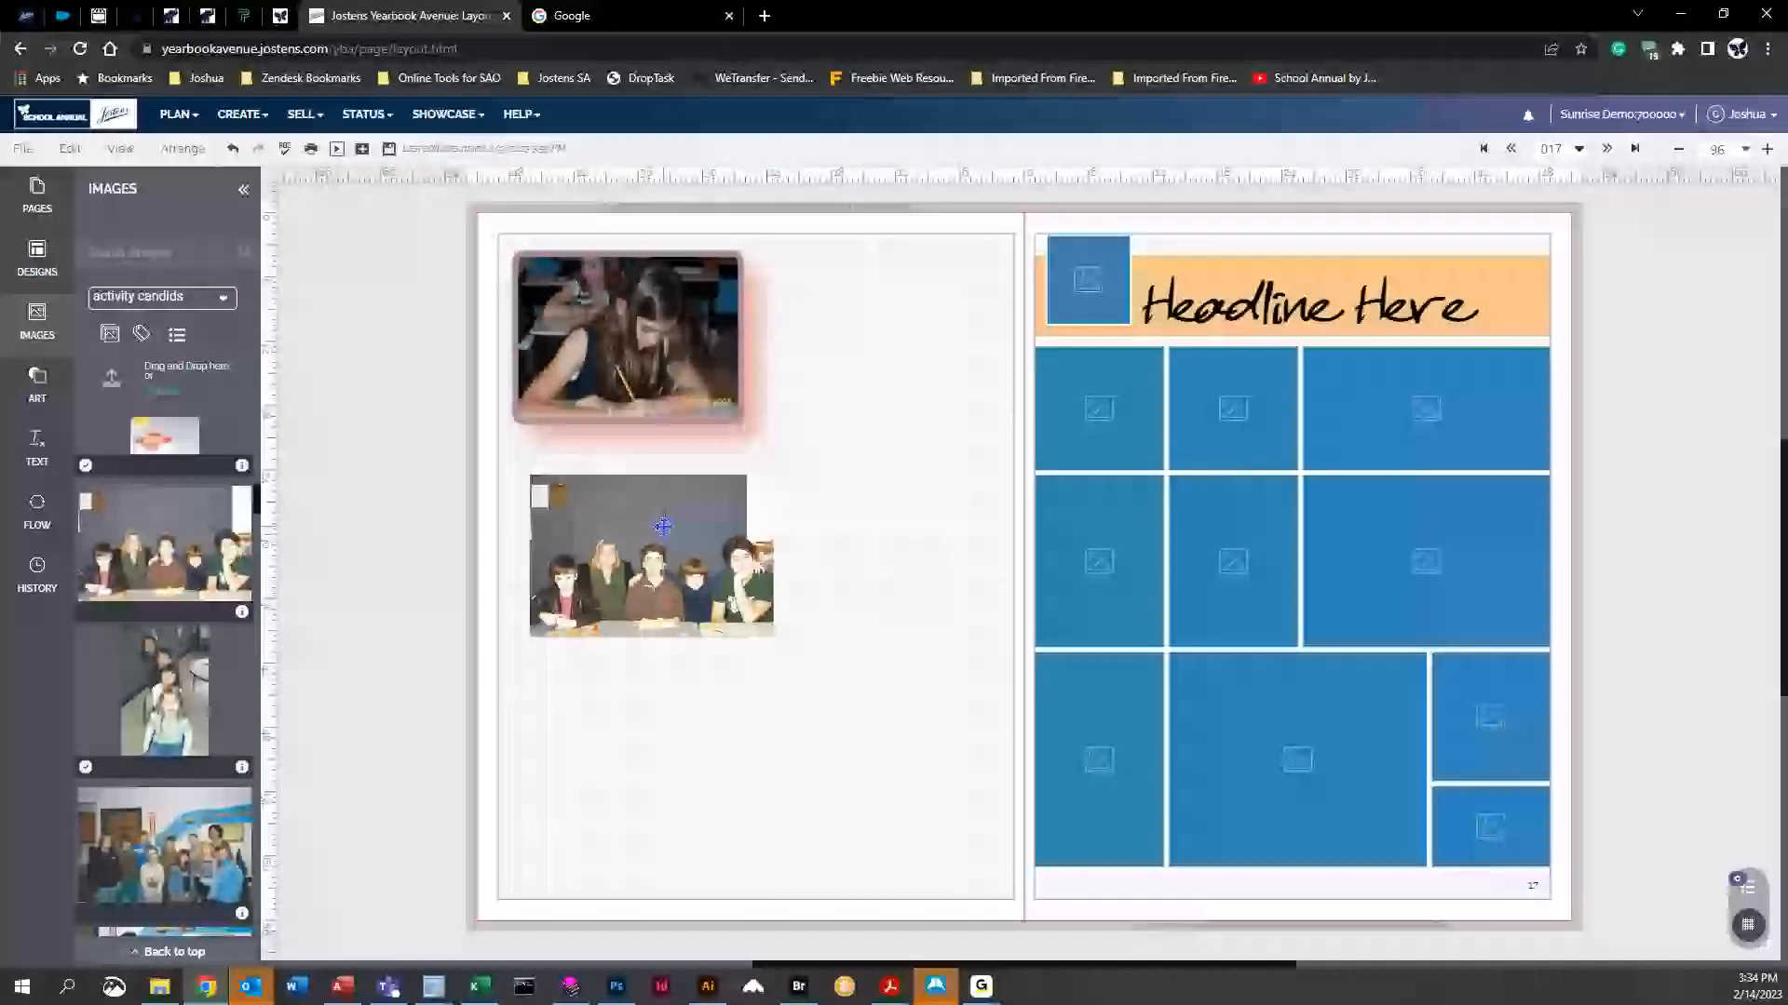
Enlarge the group photo to nearly the full width of the left page and nudge it slightly left
left_click(663, 527)
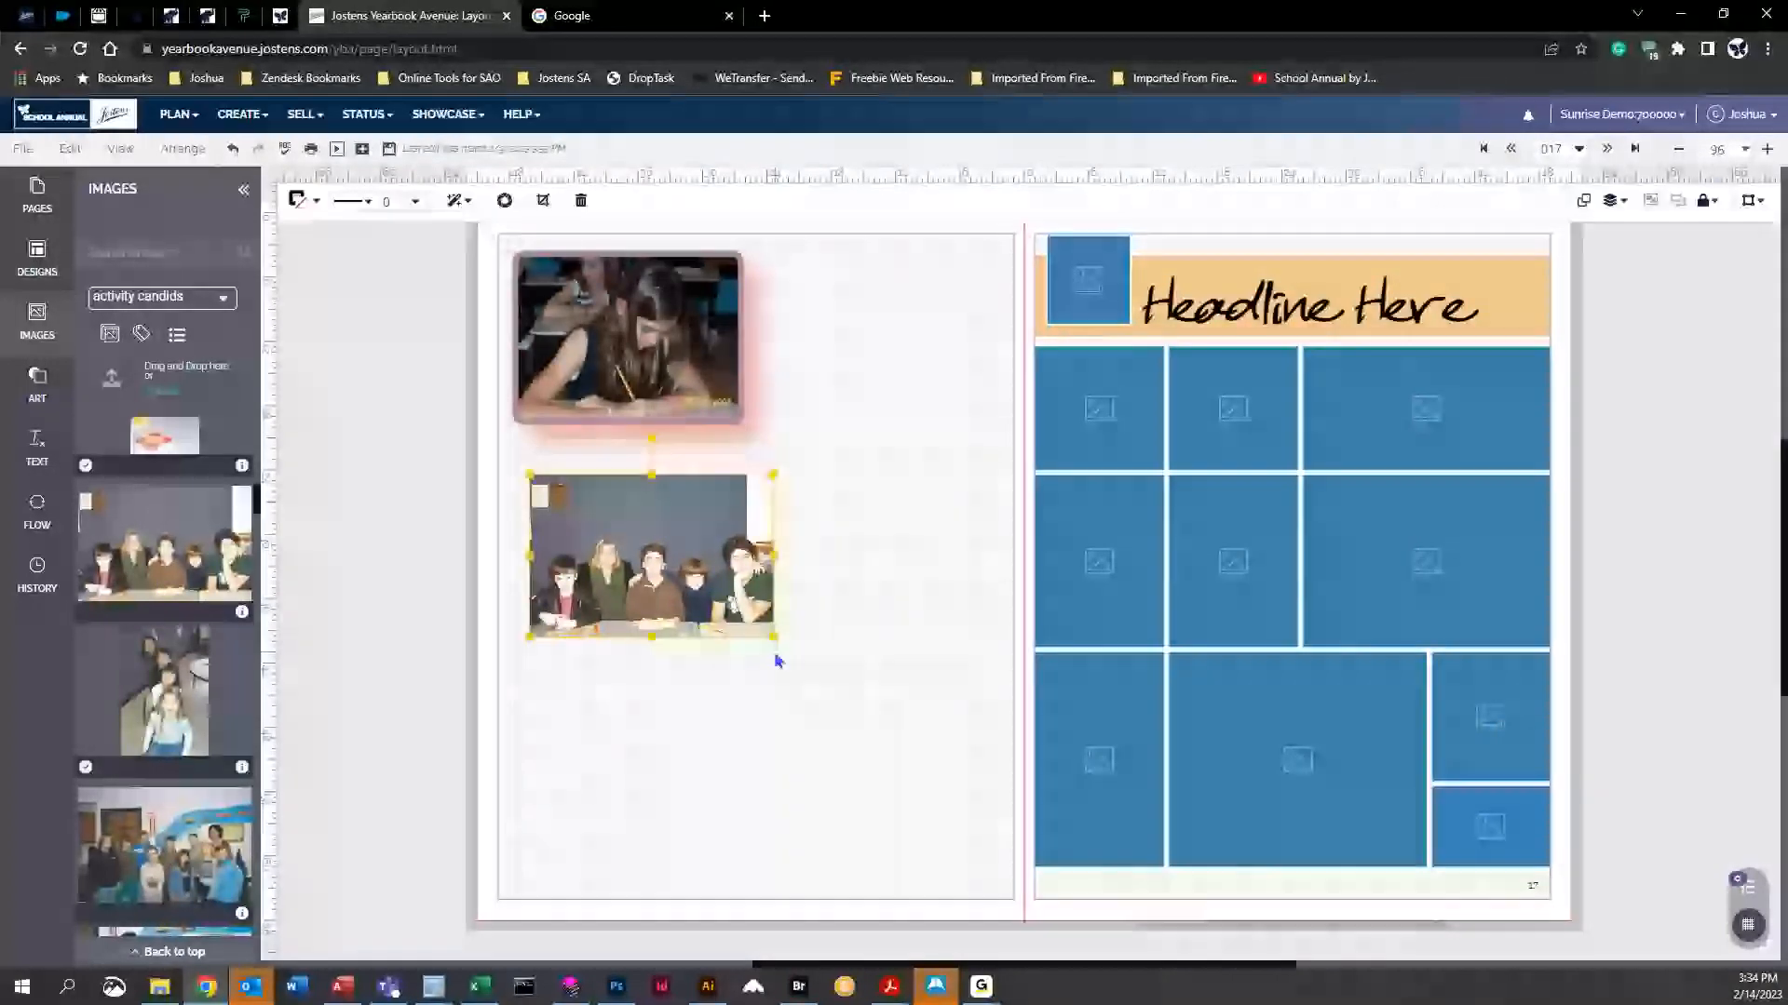
left_click_drag(773, 636, 979, 772)
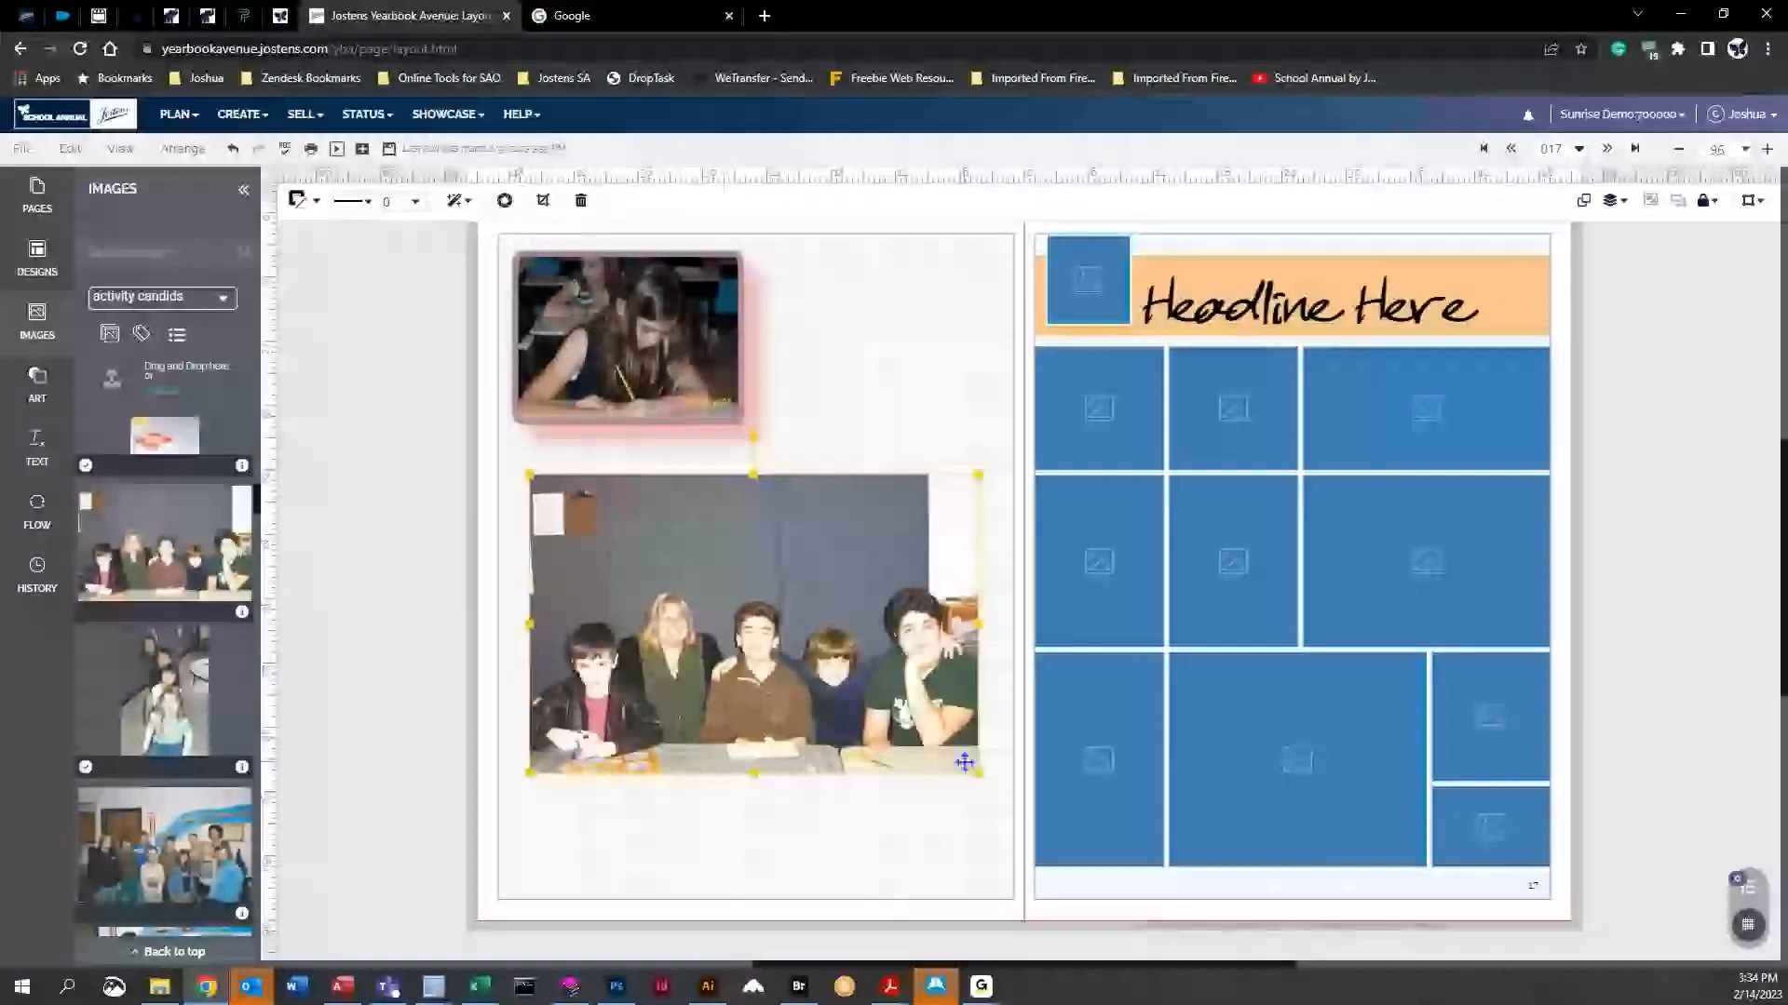
left_click_drag(835, 659, 830, 658)
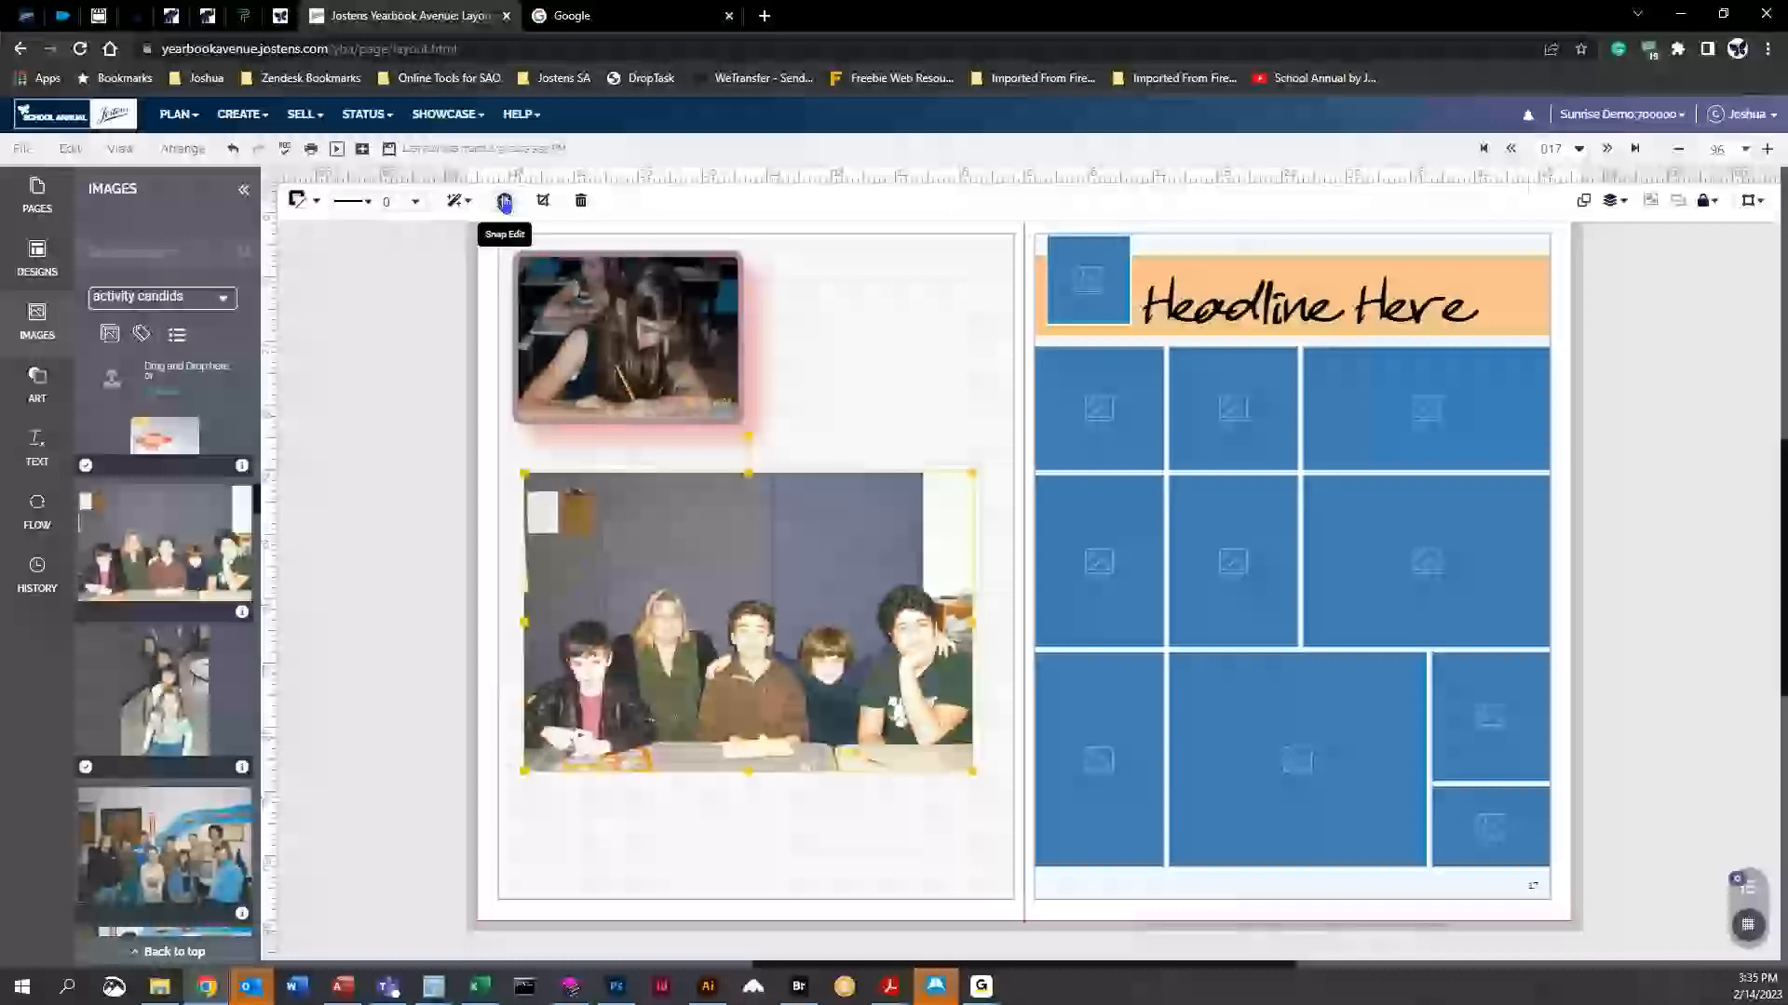
Open the group photo in Snap Edit and preview the B & W and Sepia filters, leaving both off
left_click(505, 201)
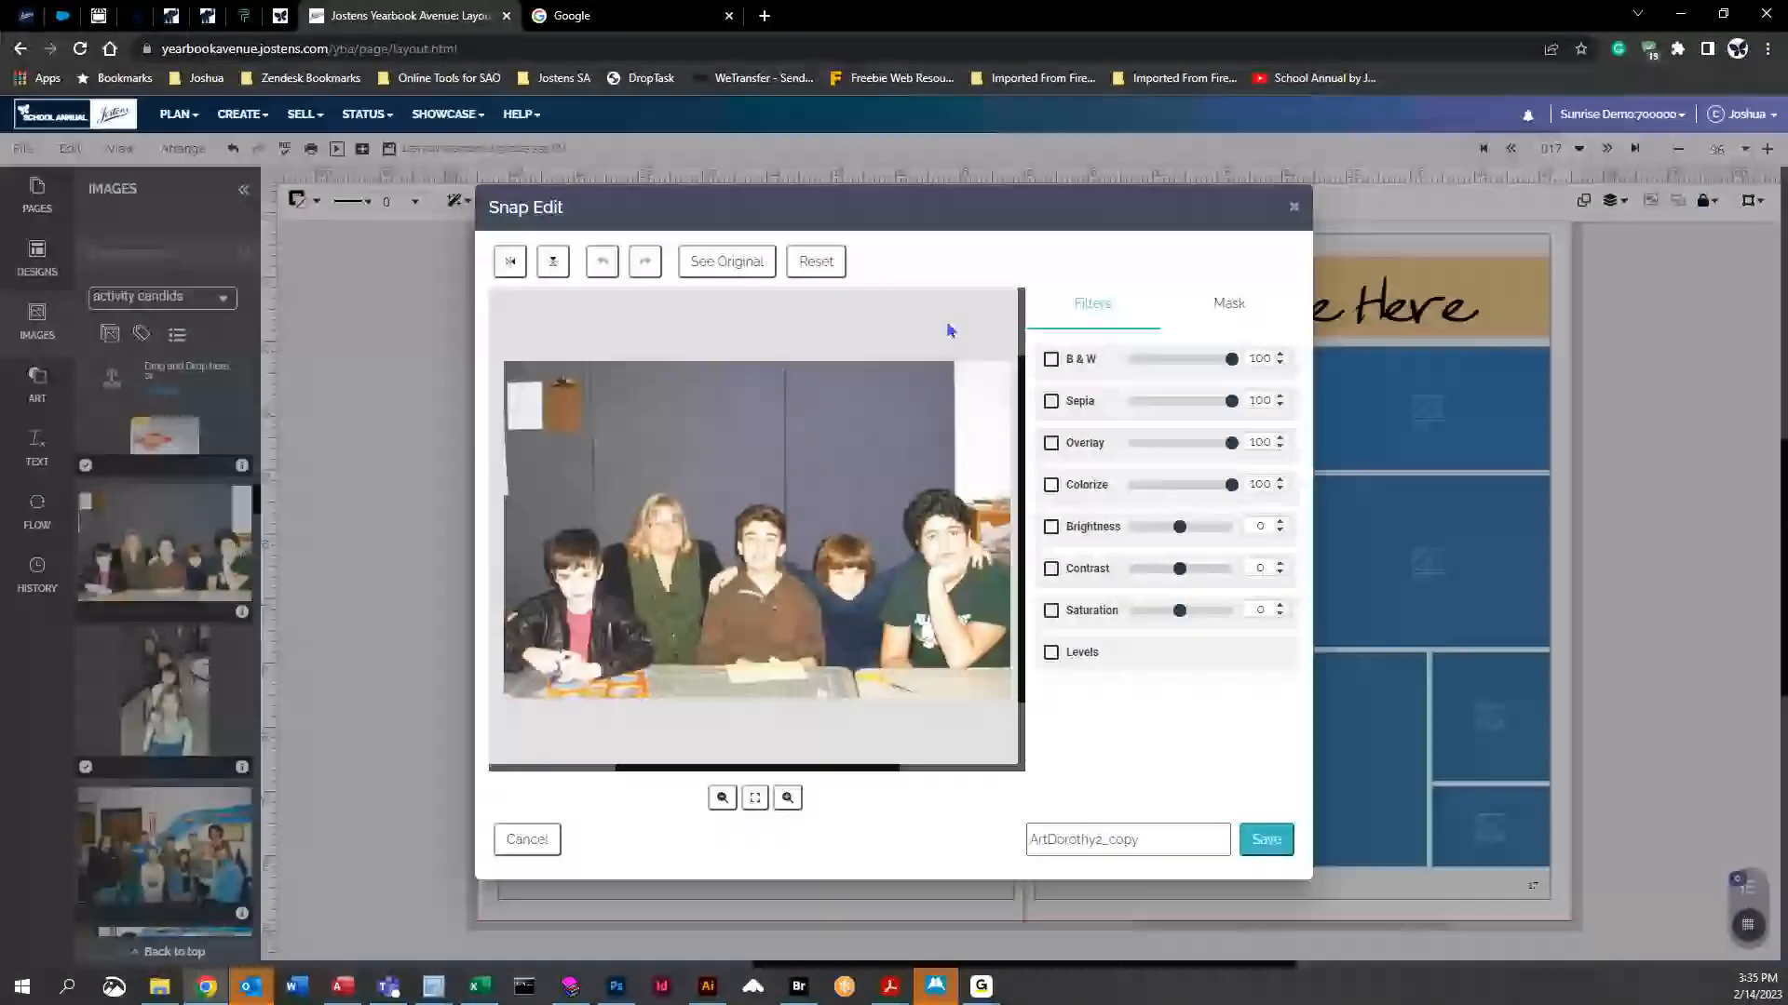
left_click(1052, 360)
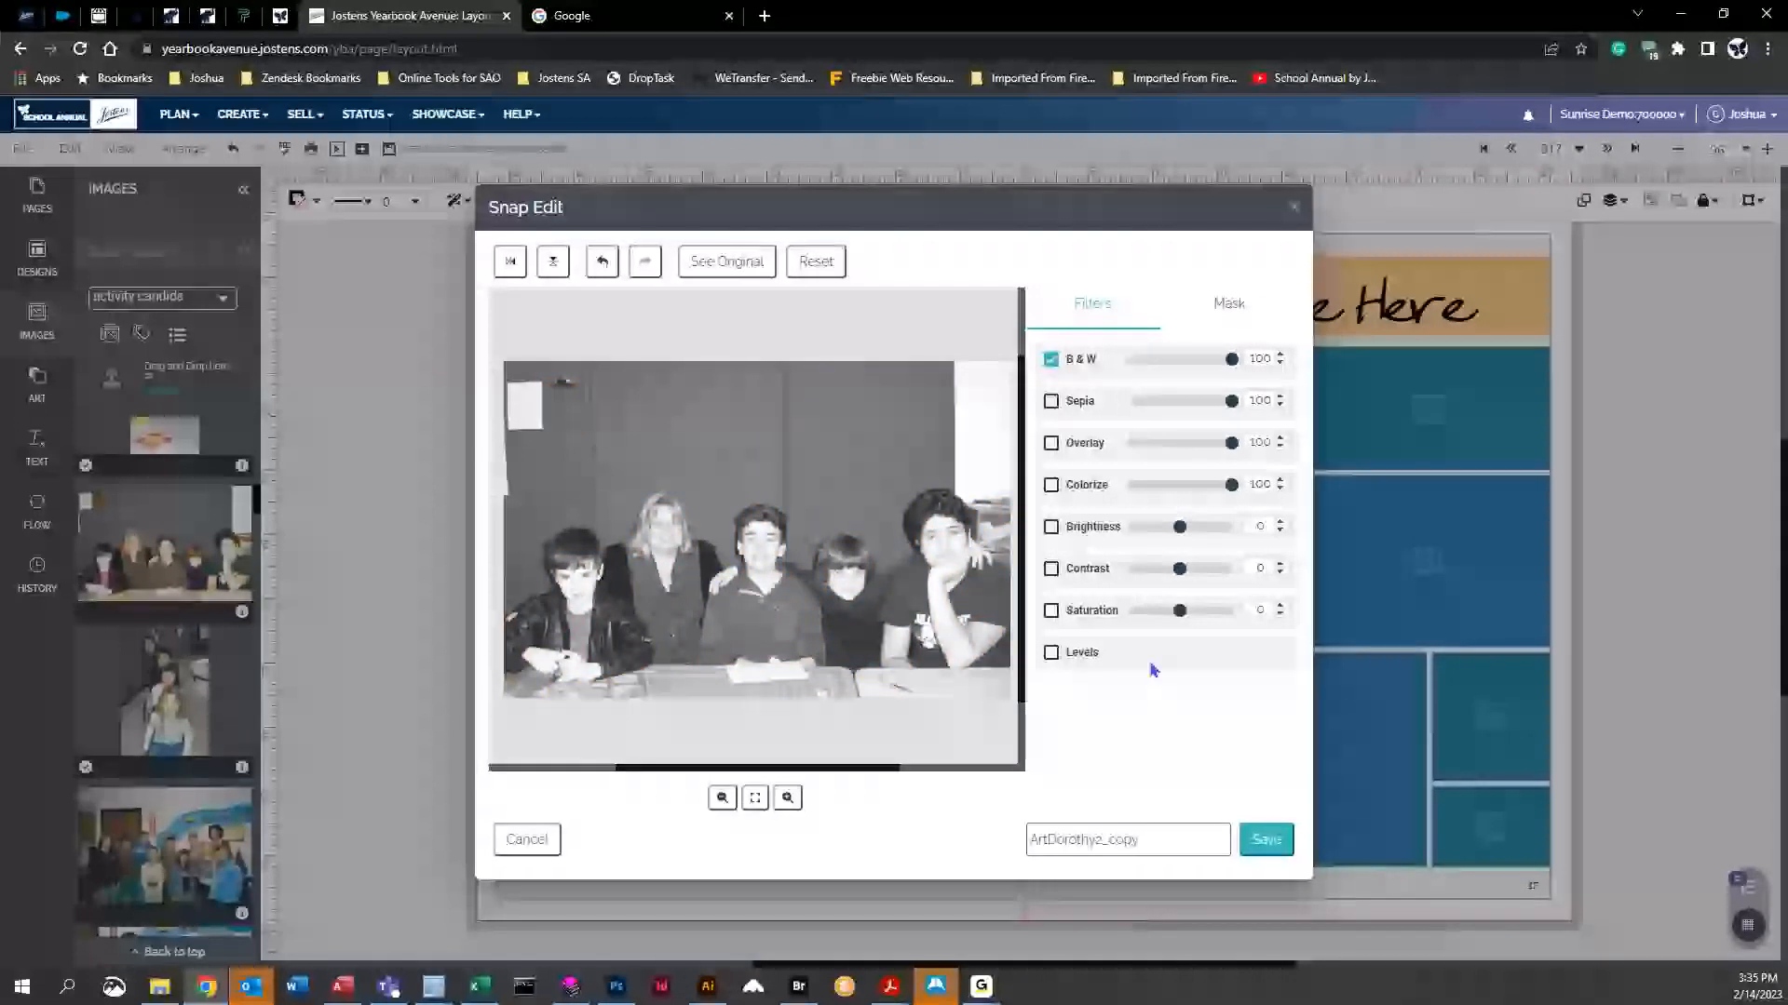
left_click(1051, 401)
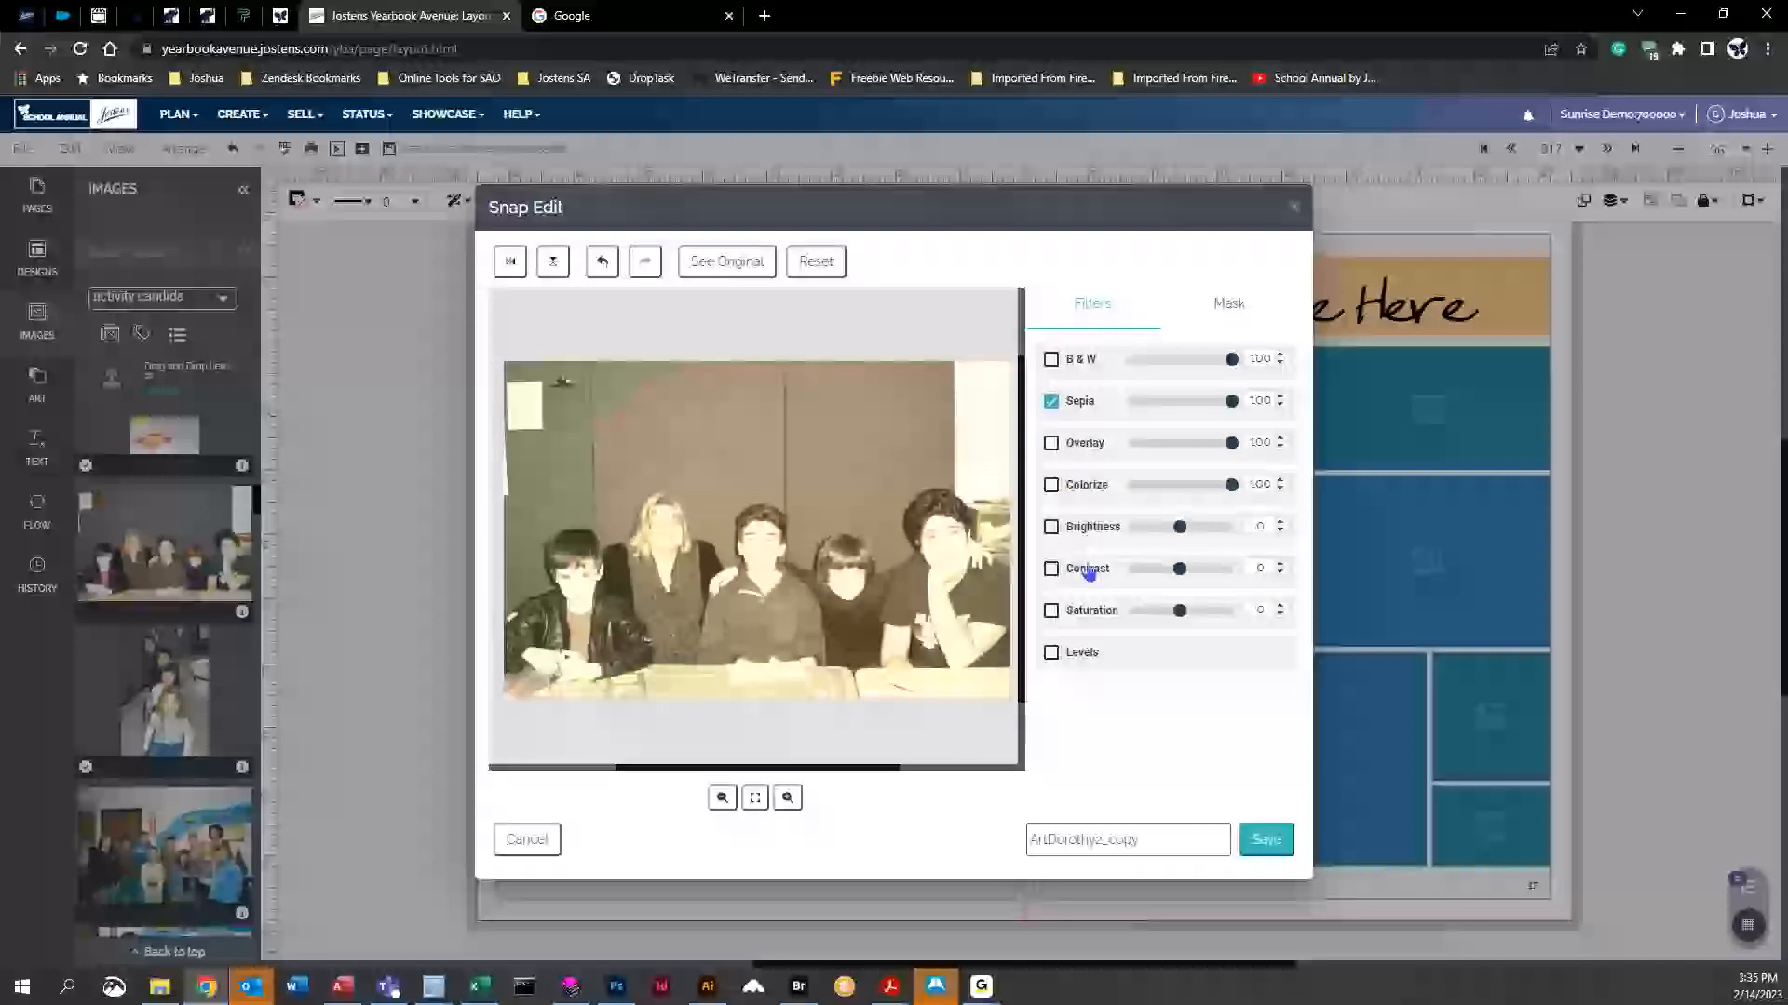
left_click(1051, 404)
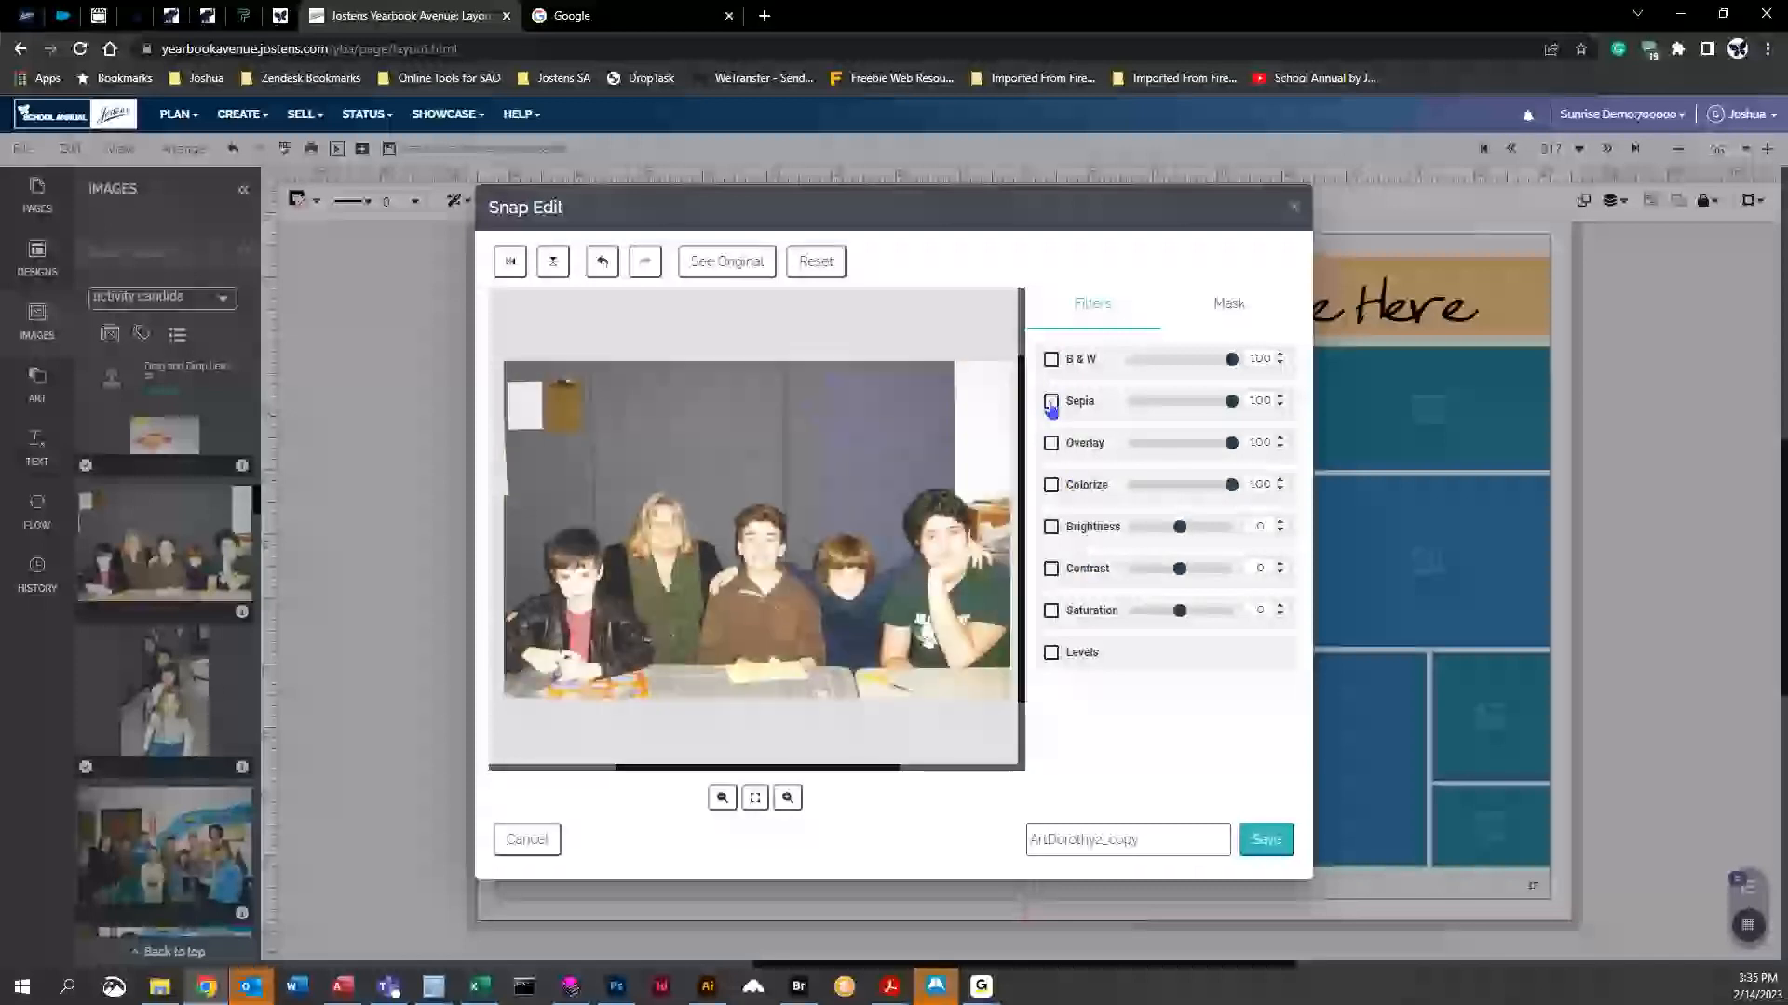
Apply a red overlay to the group photo and set brightness to 23, contrast to 16 and saturation to -12
left_click(1050, 444)
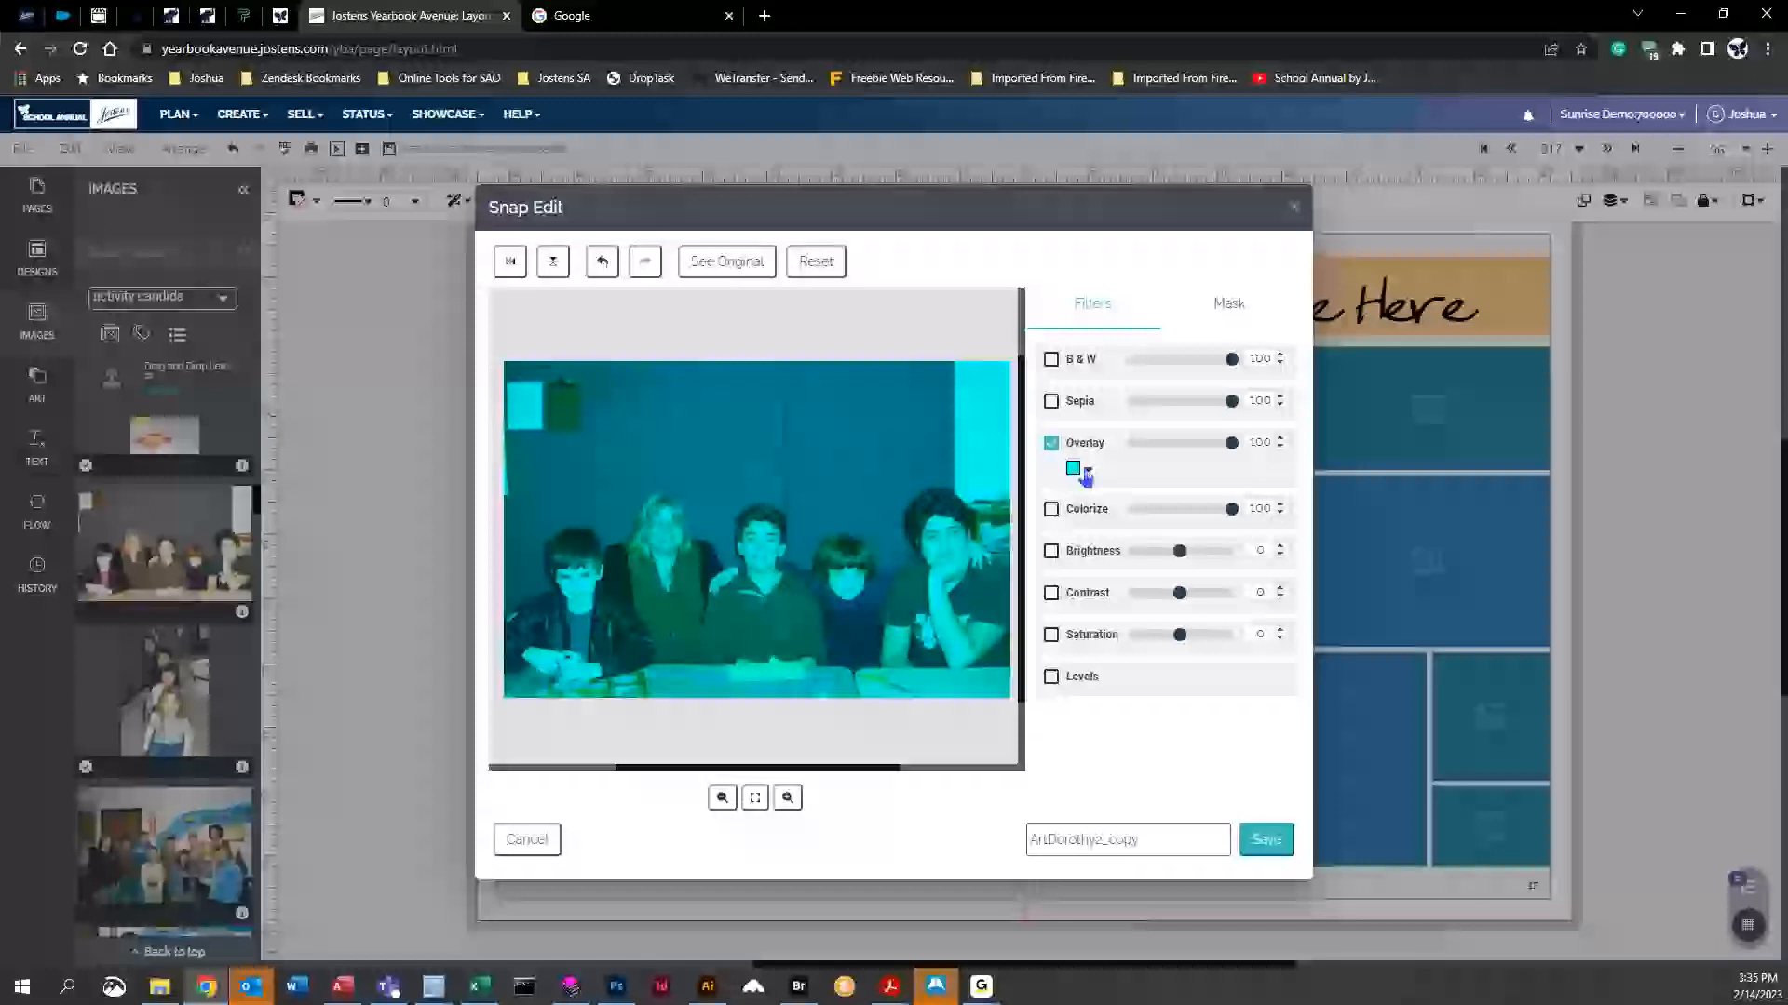
left_click(1075, 468)
left_click(814, 443)
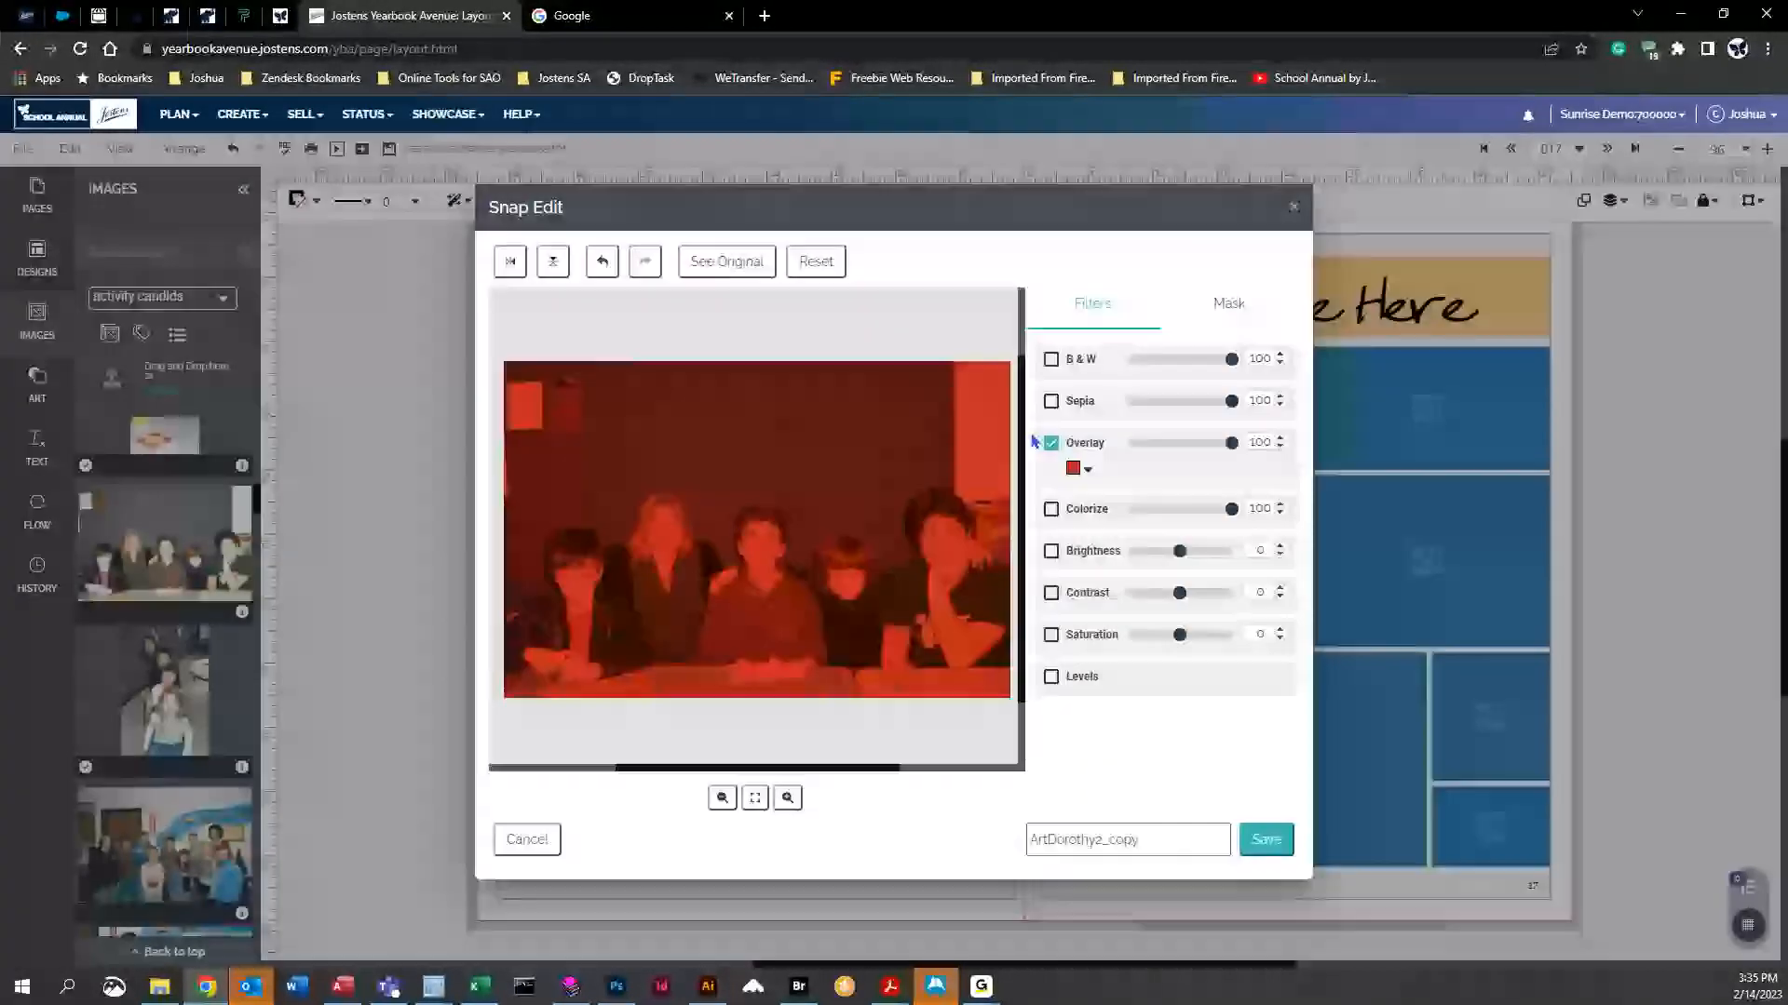
left_click_drag(1177, 553, 1172, 635)
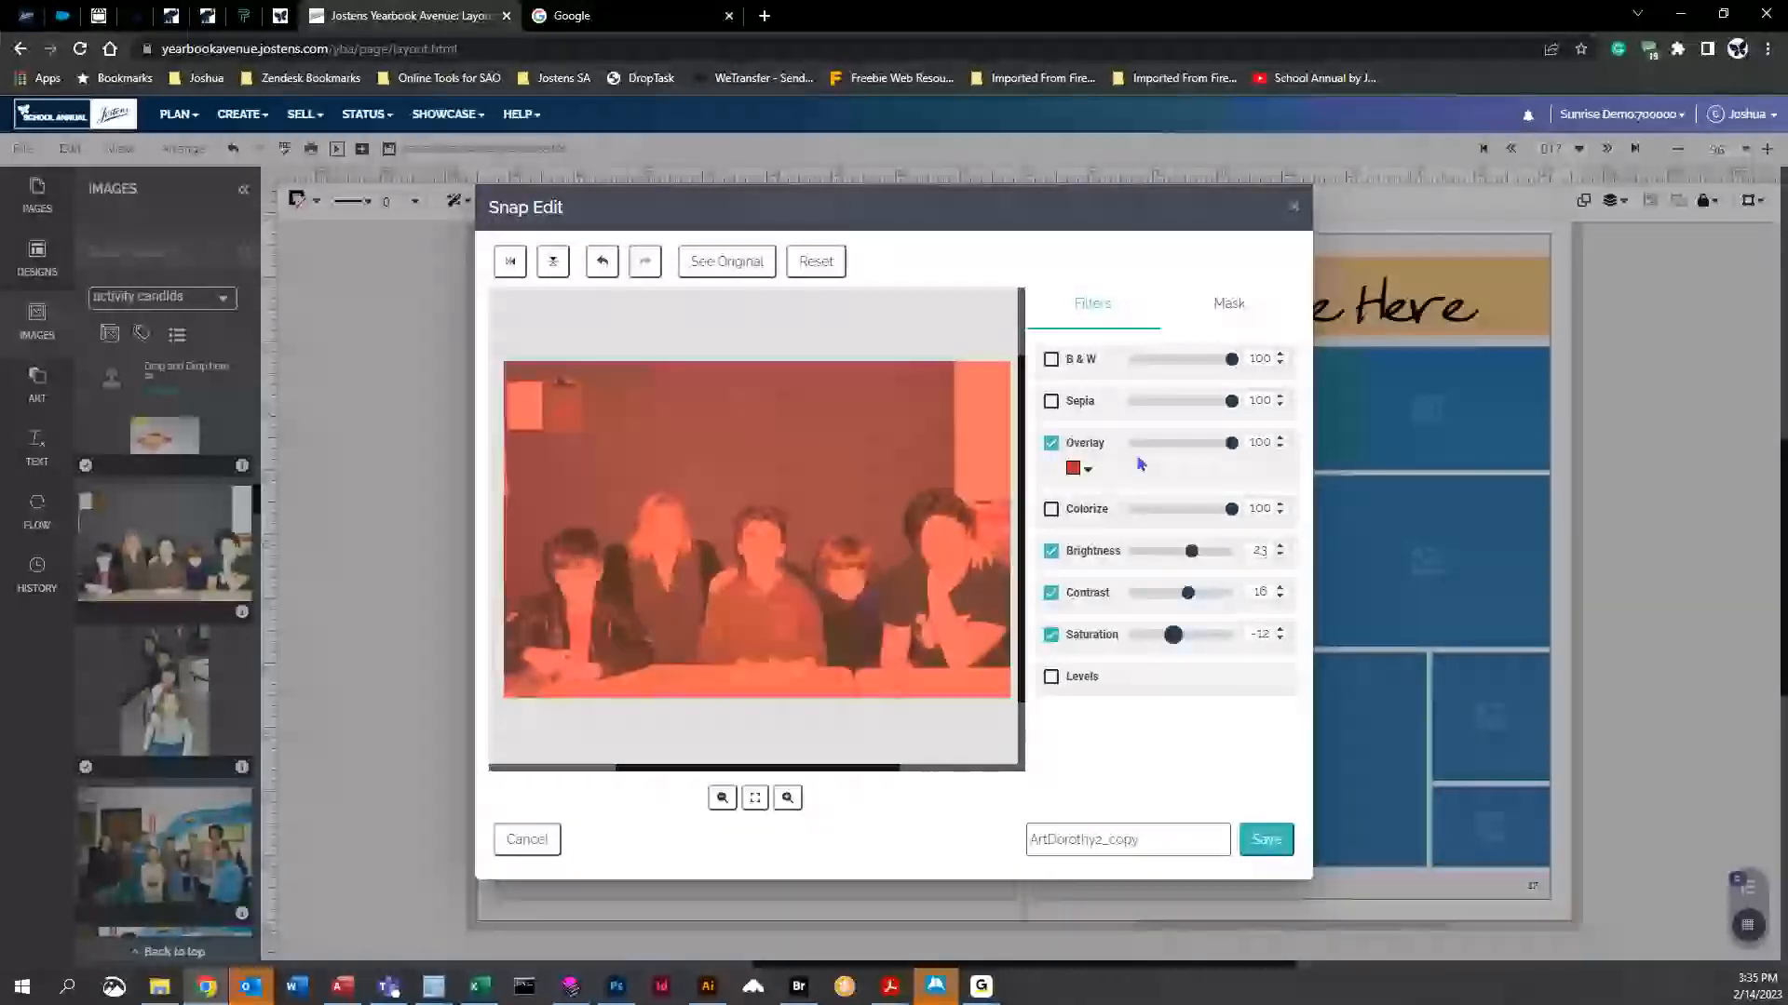
Turn off the overlay, brightness, contrast and saturation adjustments on the group photo, and preview the Colorize filter, leaving it off
left_click(1050, 443)
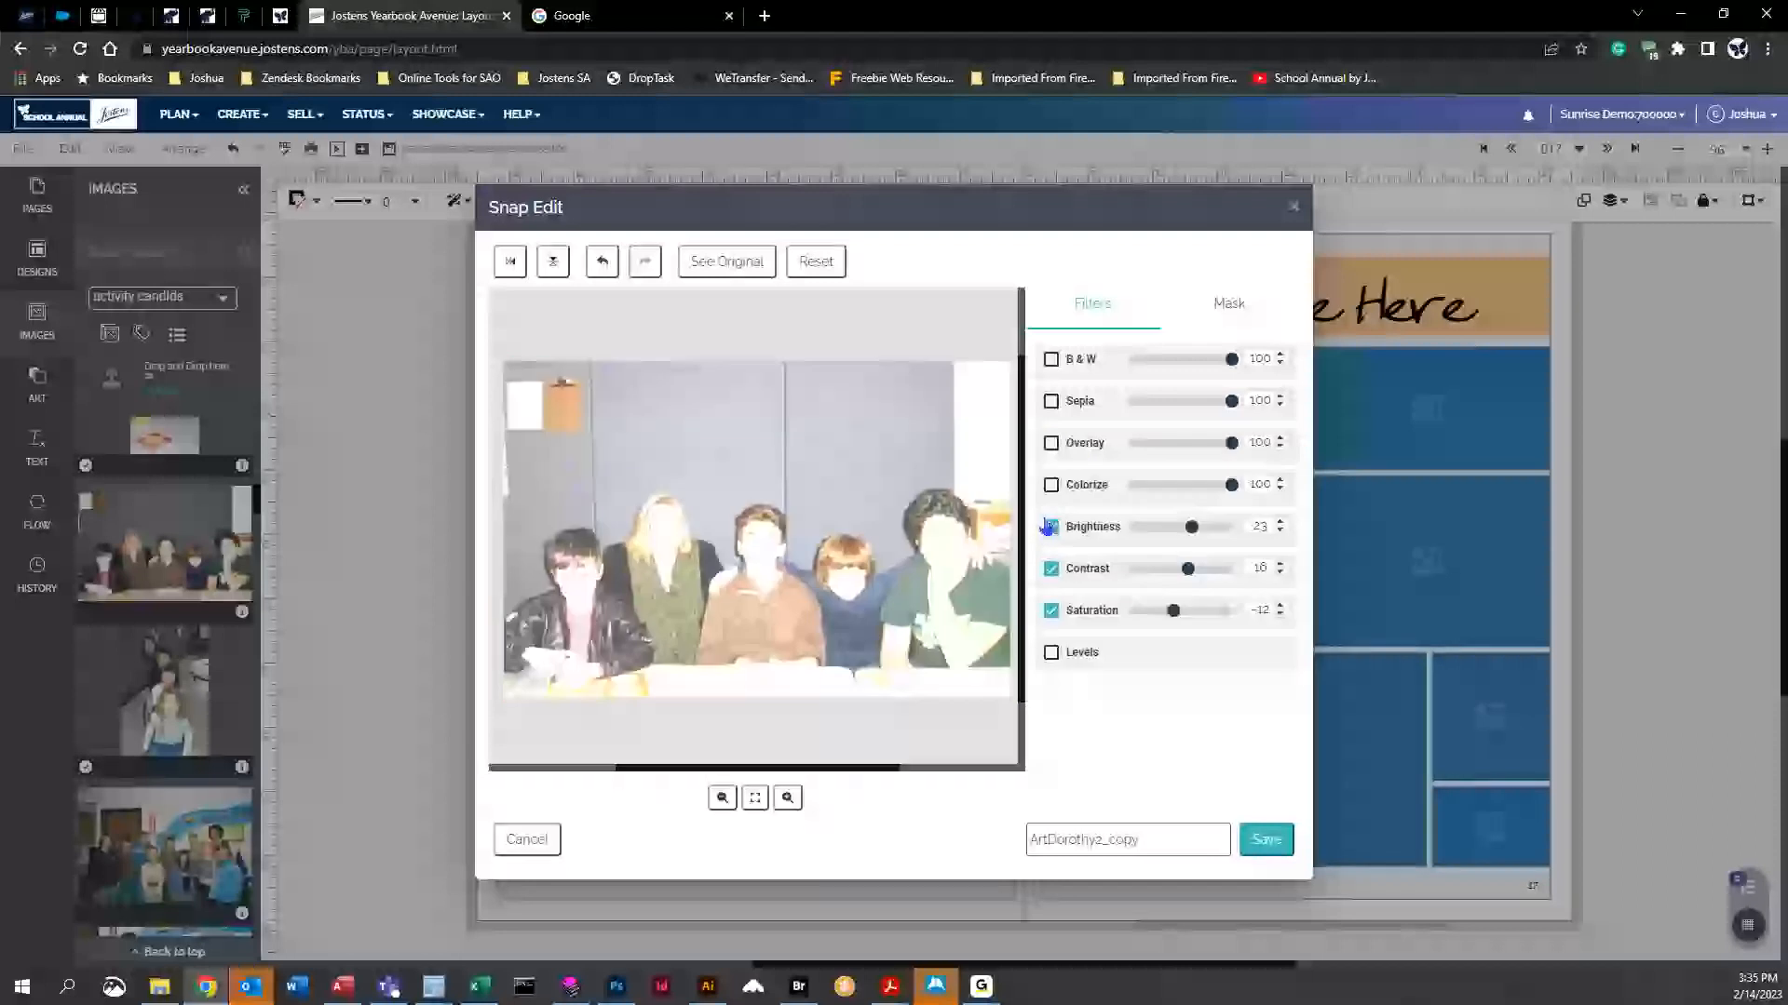
left_click(1051, 527)
left_click(1051, 569)
left_click(1051, 610)
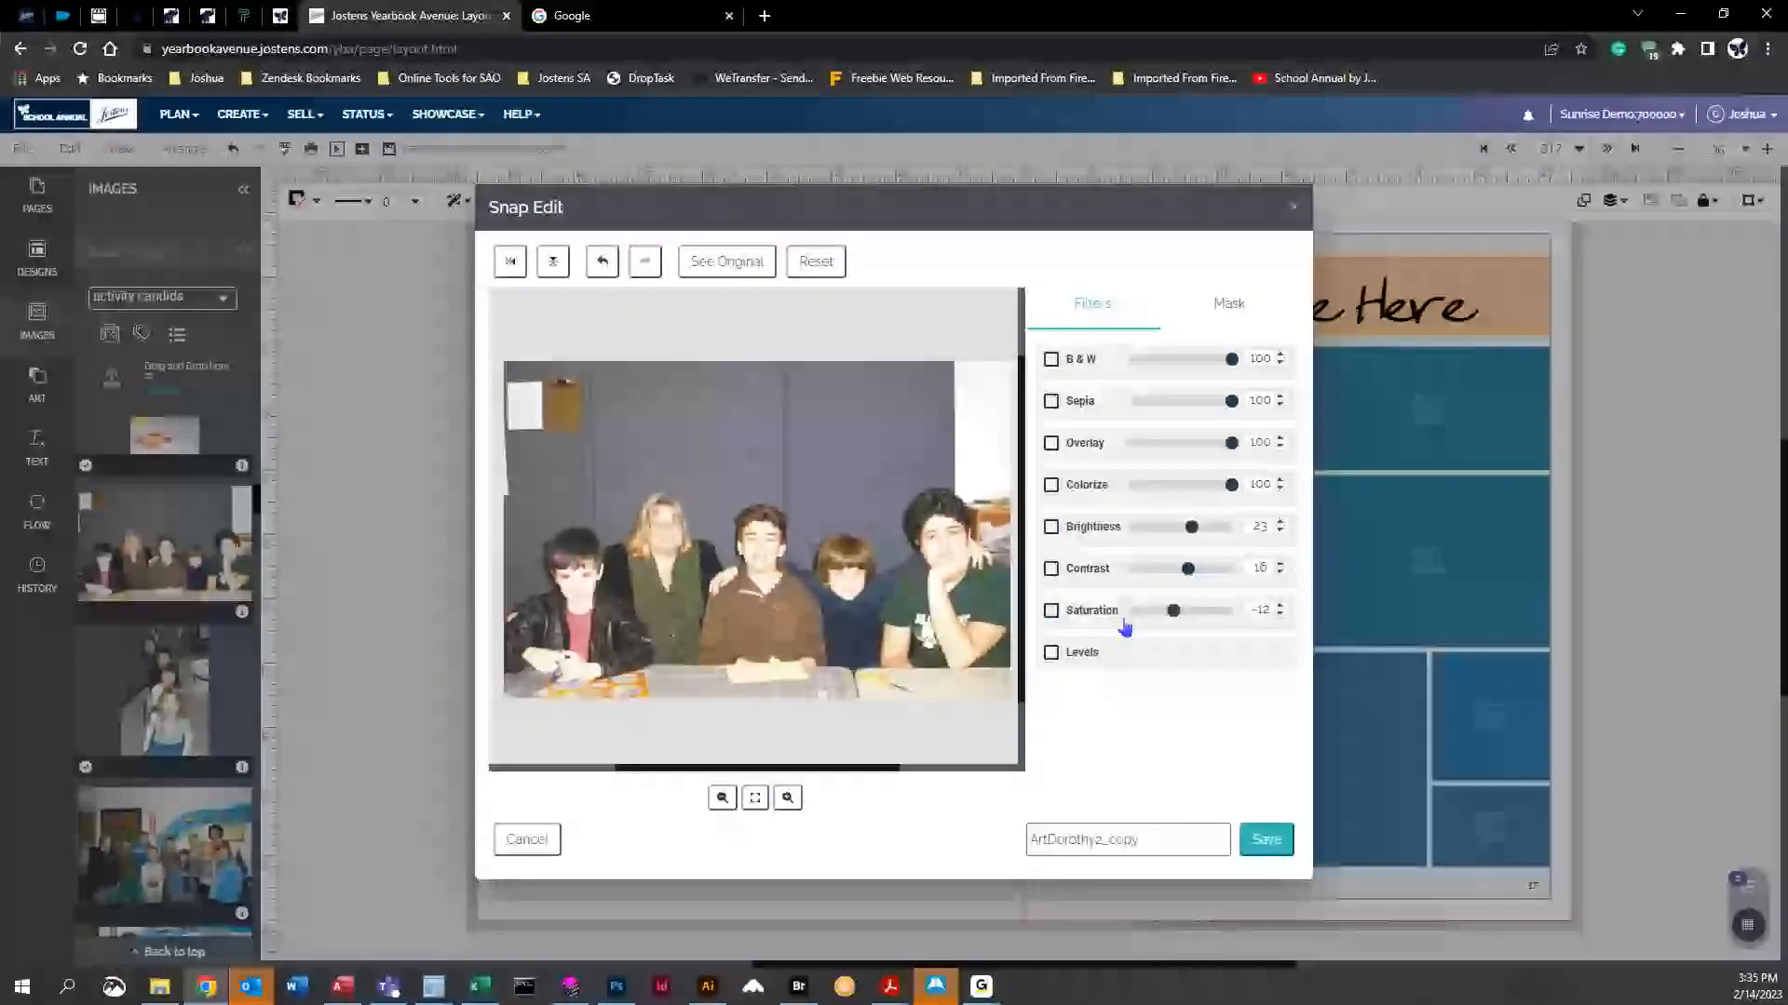
left_click(1050, 485)
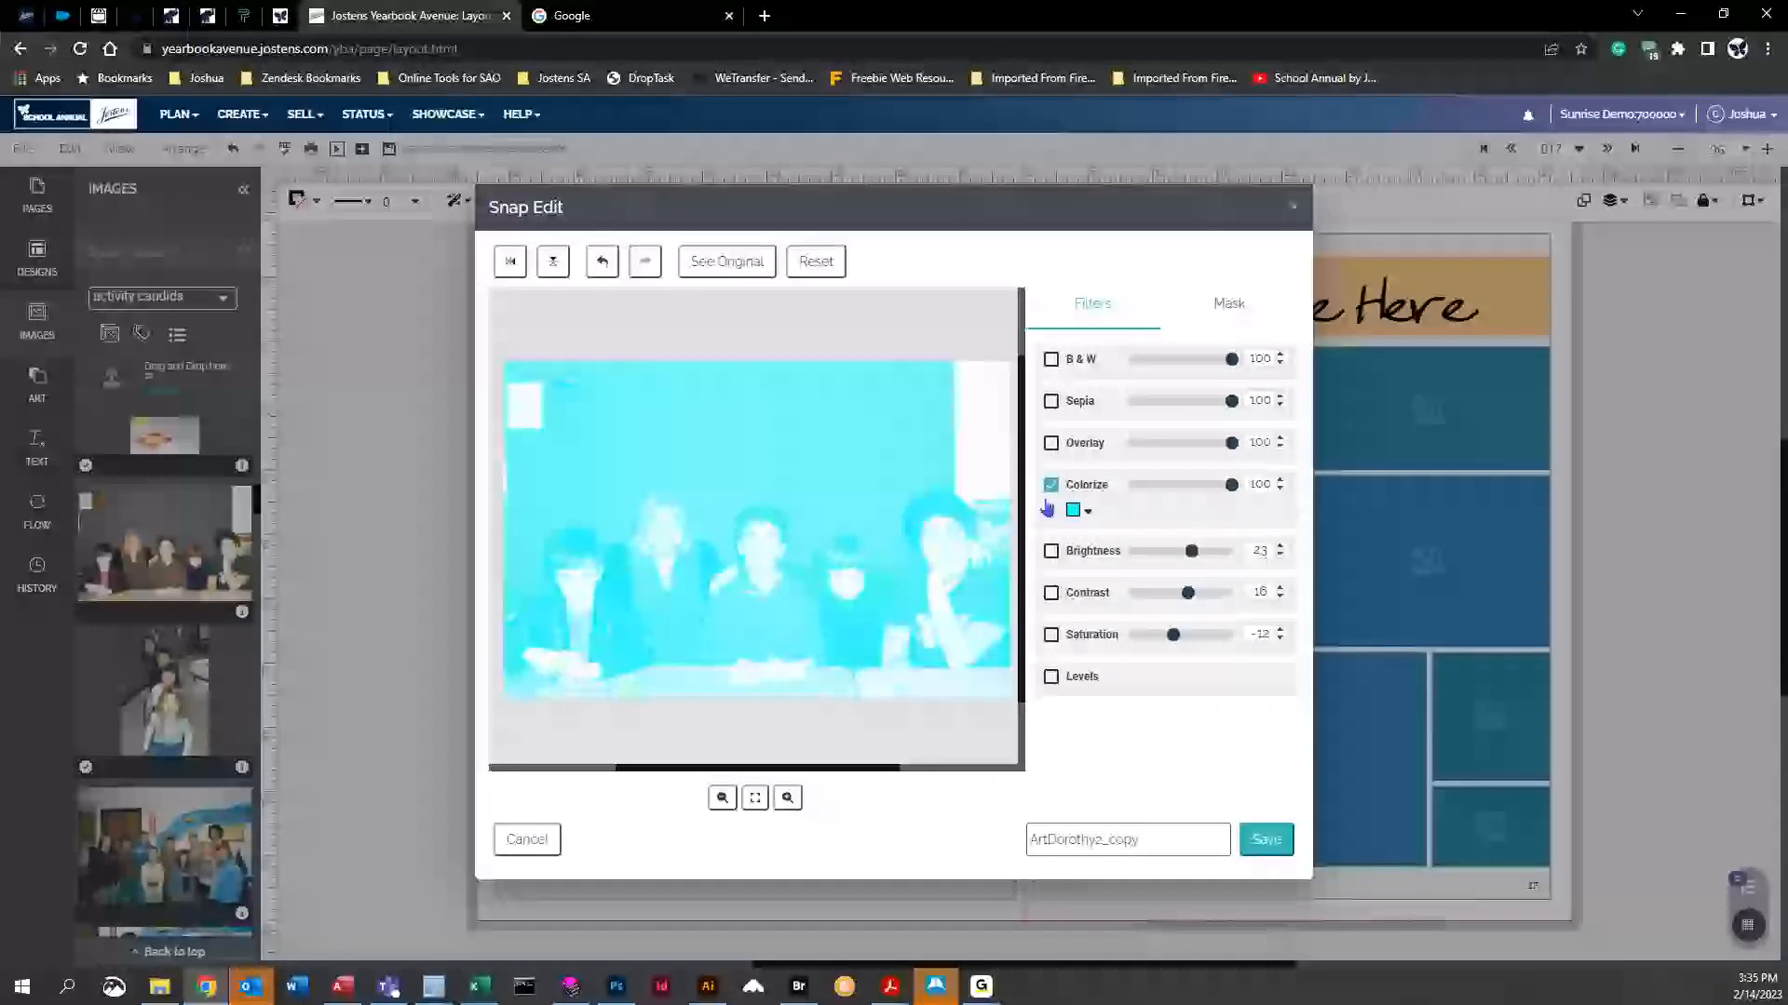
left_click(1050, 488)
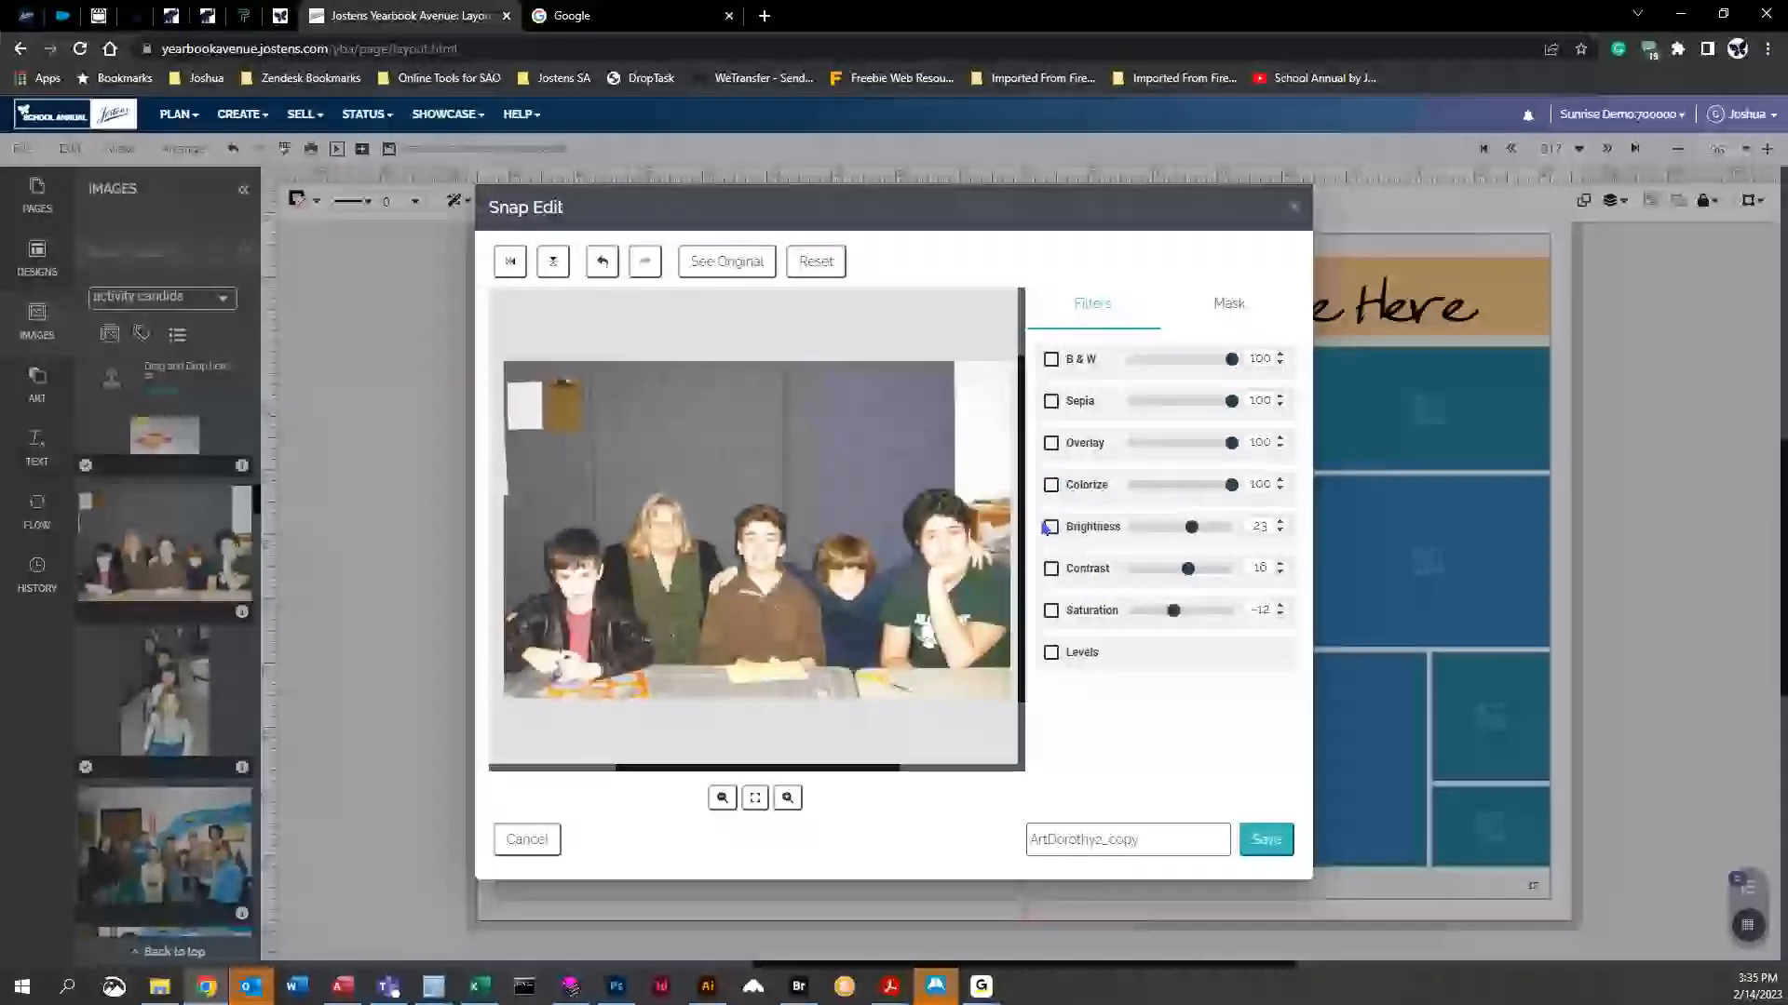
Try saturation 0 and brightness -7 on the group photo, and switch both adjustments off again
left_click(1053, 613)
mouse_move(1171, 612)
left_mouse_down()
mouse_move(1152, 611)
mouse_move(1196, 621)
mouse_move(1160, 627)
mouse_move(1181, 635)
left_mouse_up()
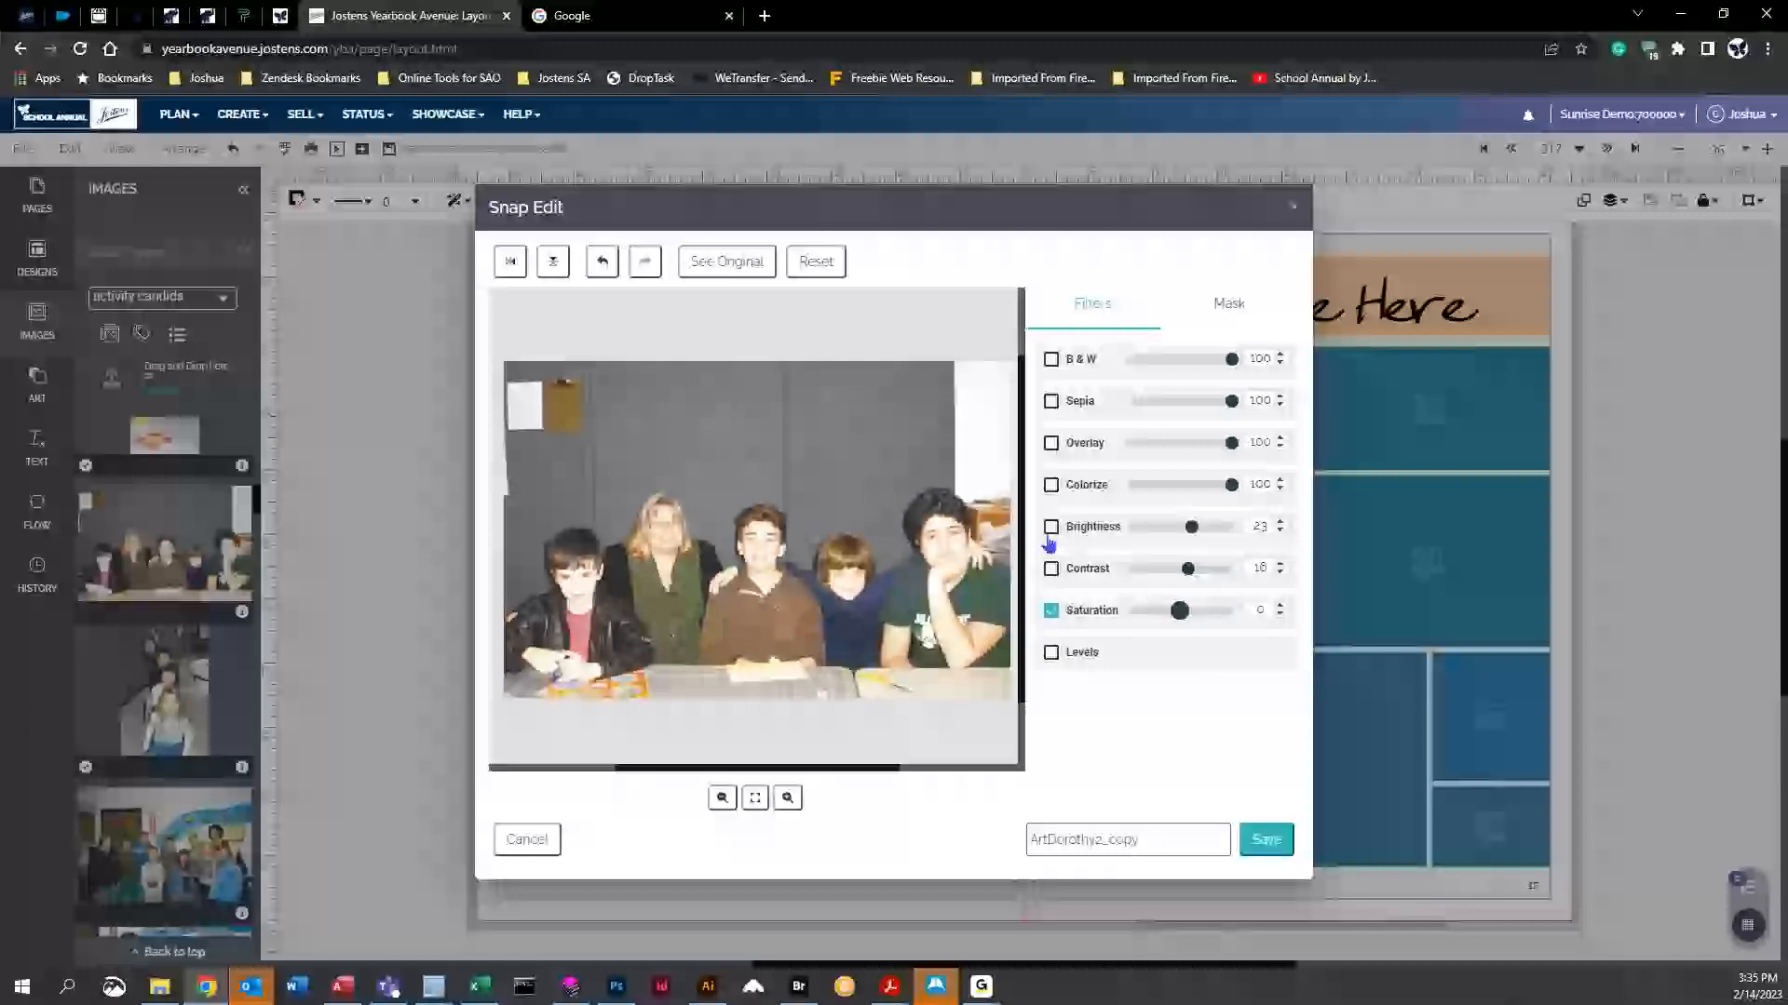
left_click(1052, 527)
mouse_move(1195, 524)
left_mouse_down()
mouse_move(1159, 524)
mouse_move(1175, 530)
left_mouse_up()
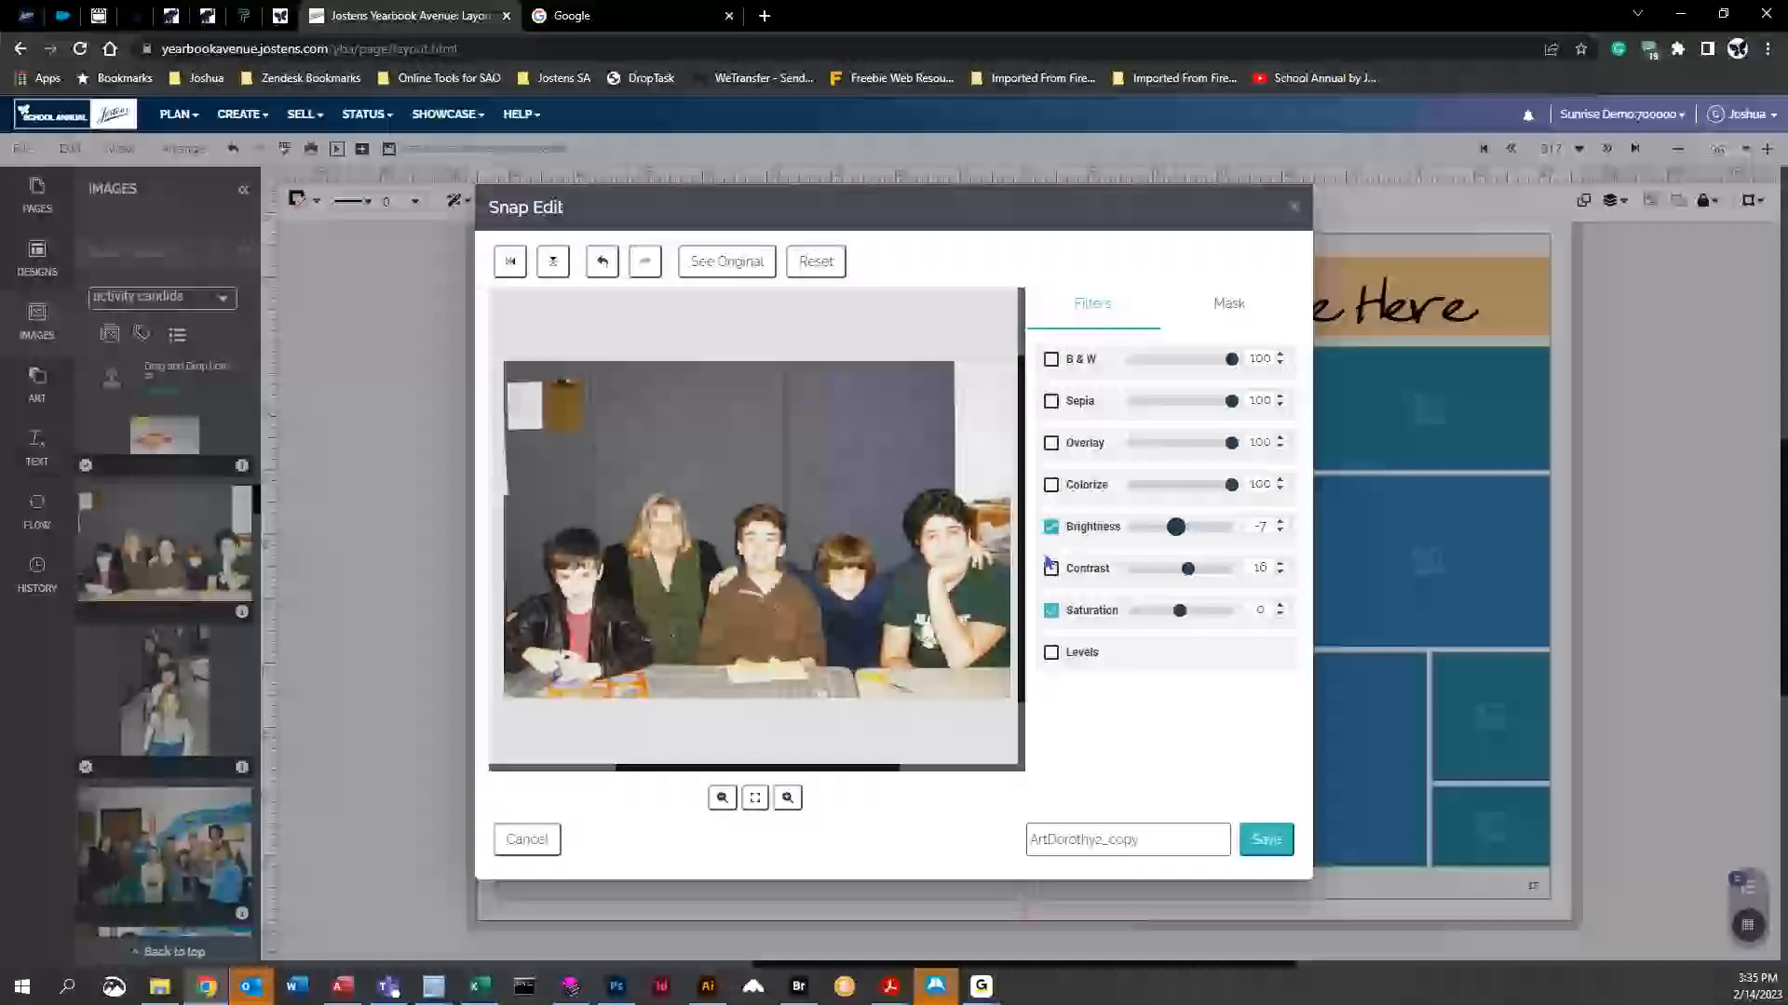
left_click(1051, 527)
left_click(1051, 610)
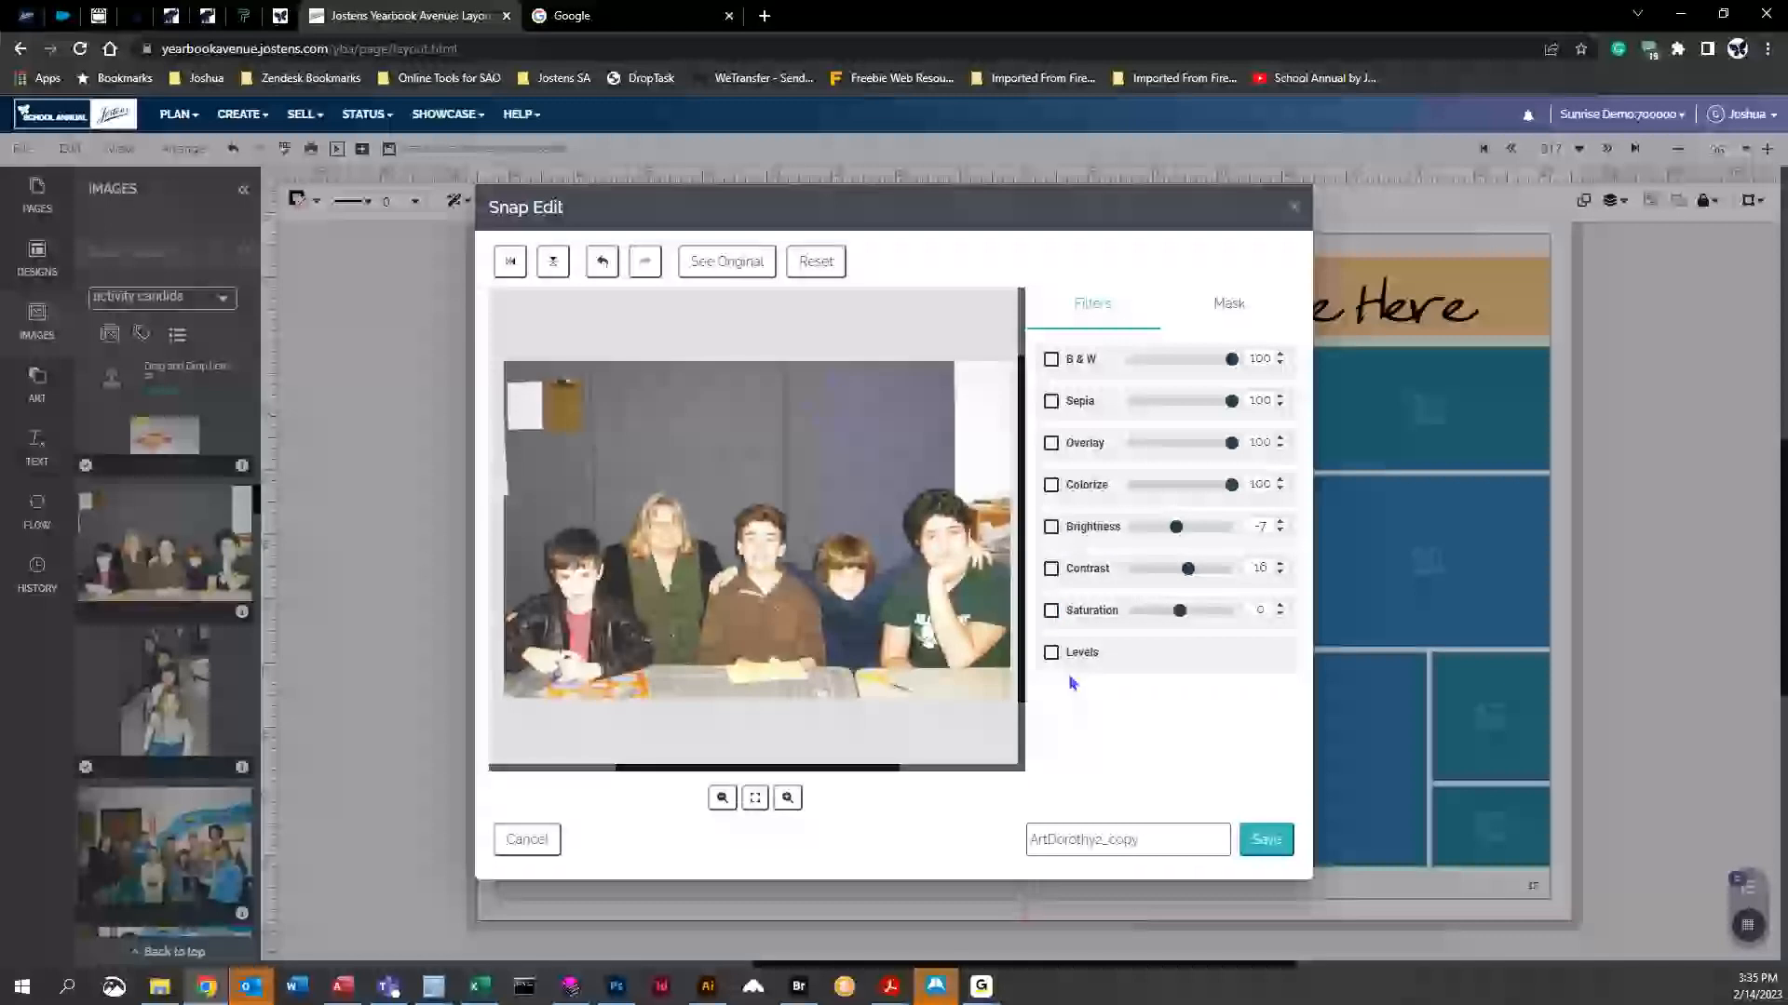
Mask out the wall above the group using brush size 83, refine around the heads at size 22, and save the transparent copy
left_click(1227, 303)
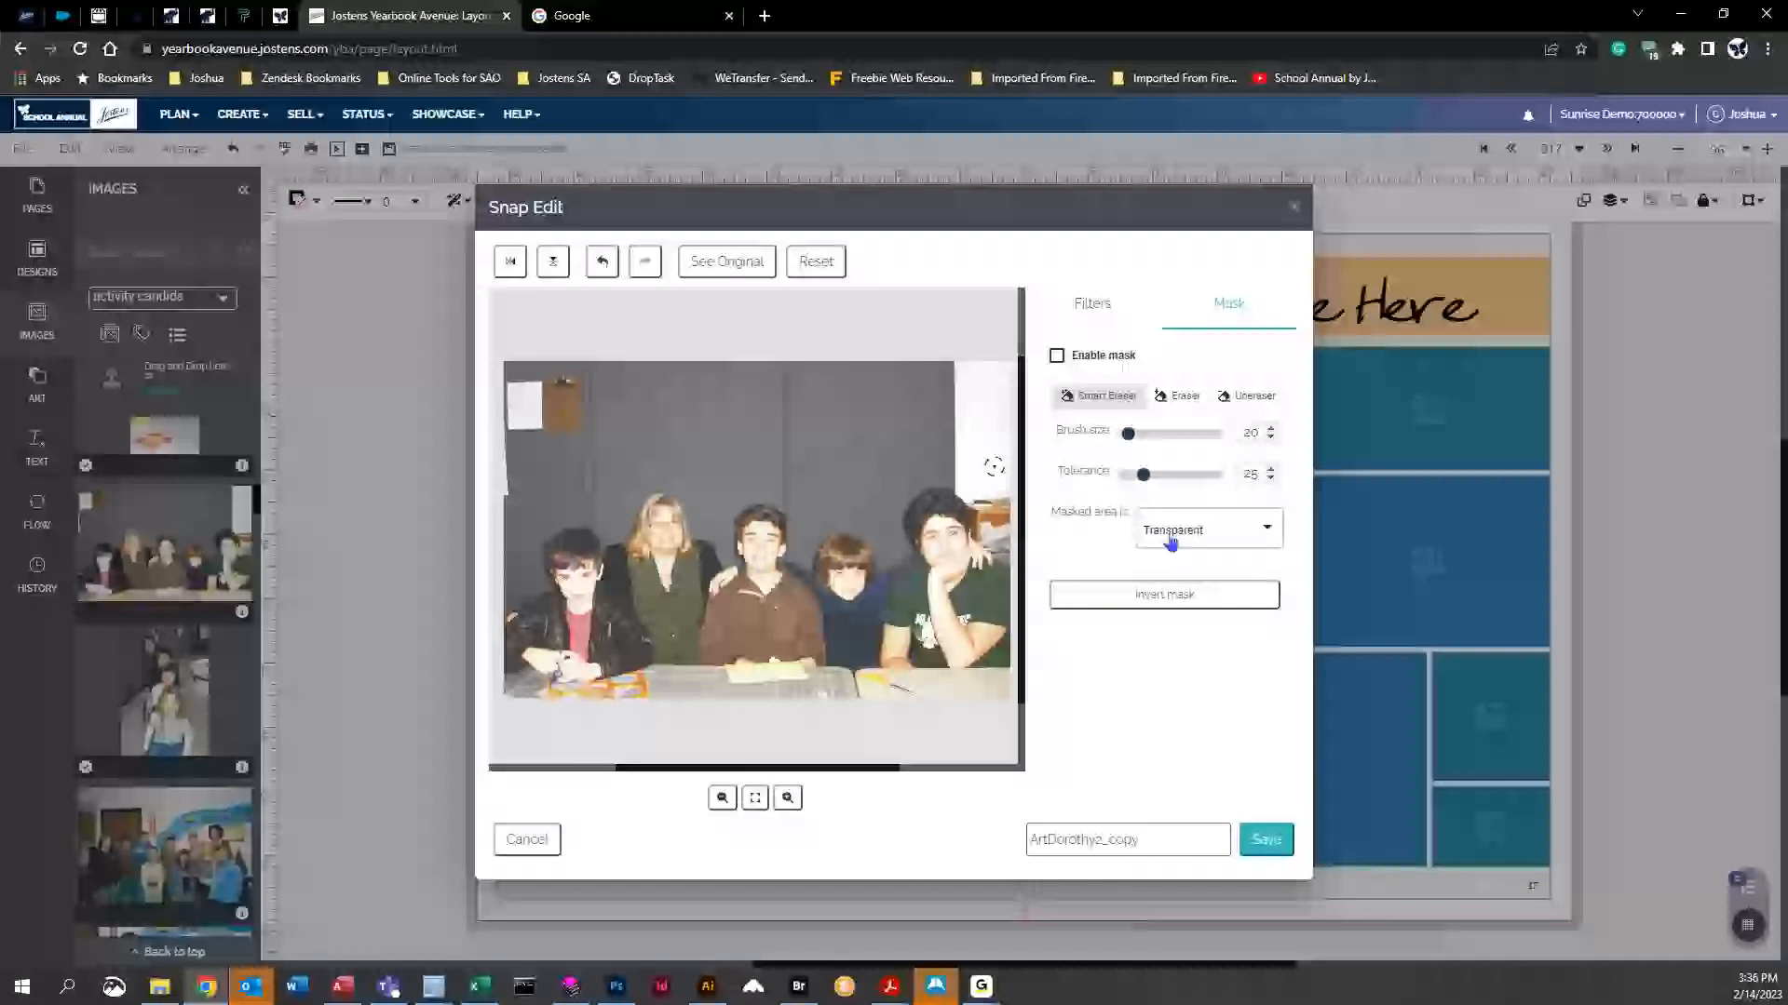
left_click_drag(1125, 434, 1160, 437)
mouse_move(989, 401)
left_mouse_down()
mouse_move(518, 380)
mouse_move(507, 400)
mouse_move(1097, 420)
left_mouse_up()
left_click(1175, 397)
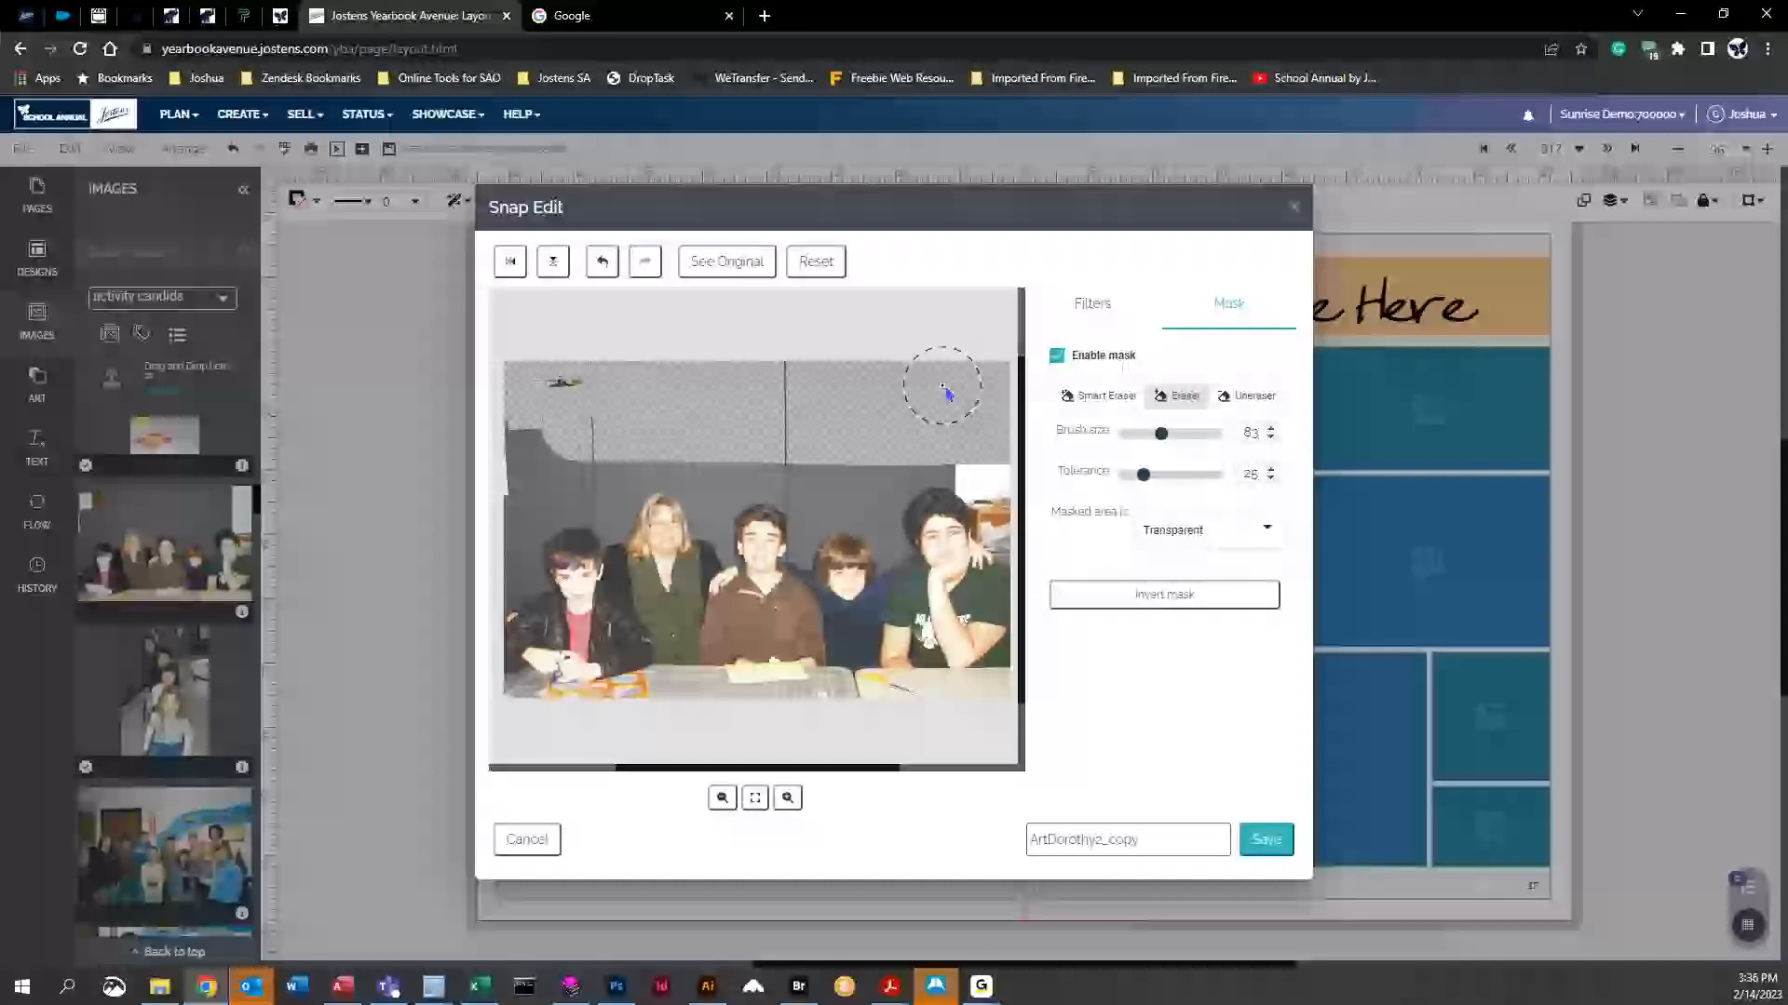
mouse_move(996, 398)
left_mouse_down()
mouse_move(476, 387)
mouse_move(526, 395)
mouse_move(507, 499)
mouse_move(622, 446)
mouse_move(823, 472)
mouse_move(935, 436)
mouse_move(1000, 461)
mouse_move(1000, 523)
left_mouse_up()
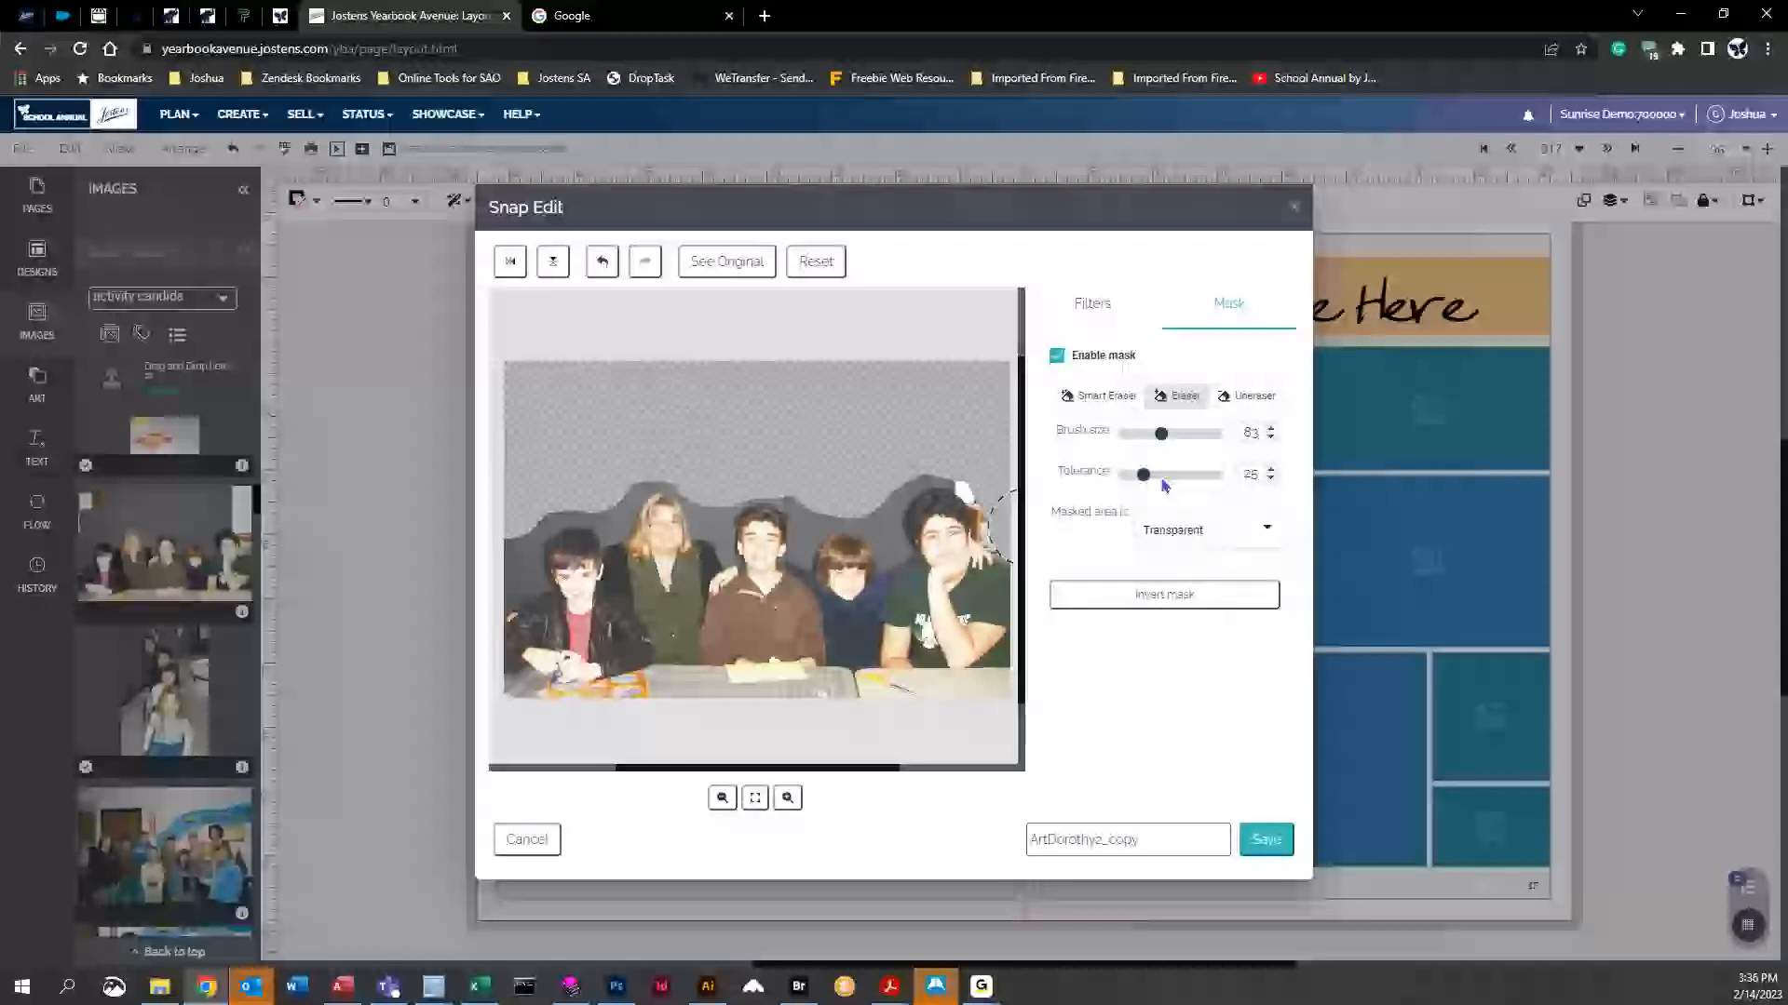
left_click_drag(1157, 435, 1129, 435)
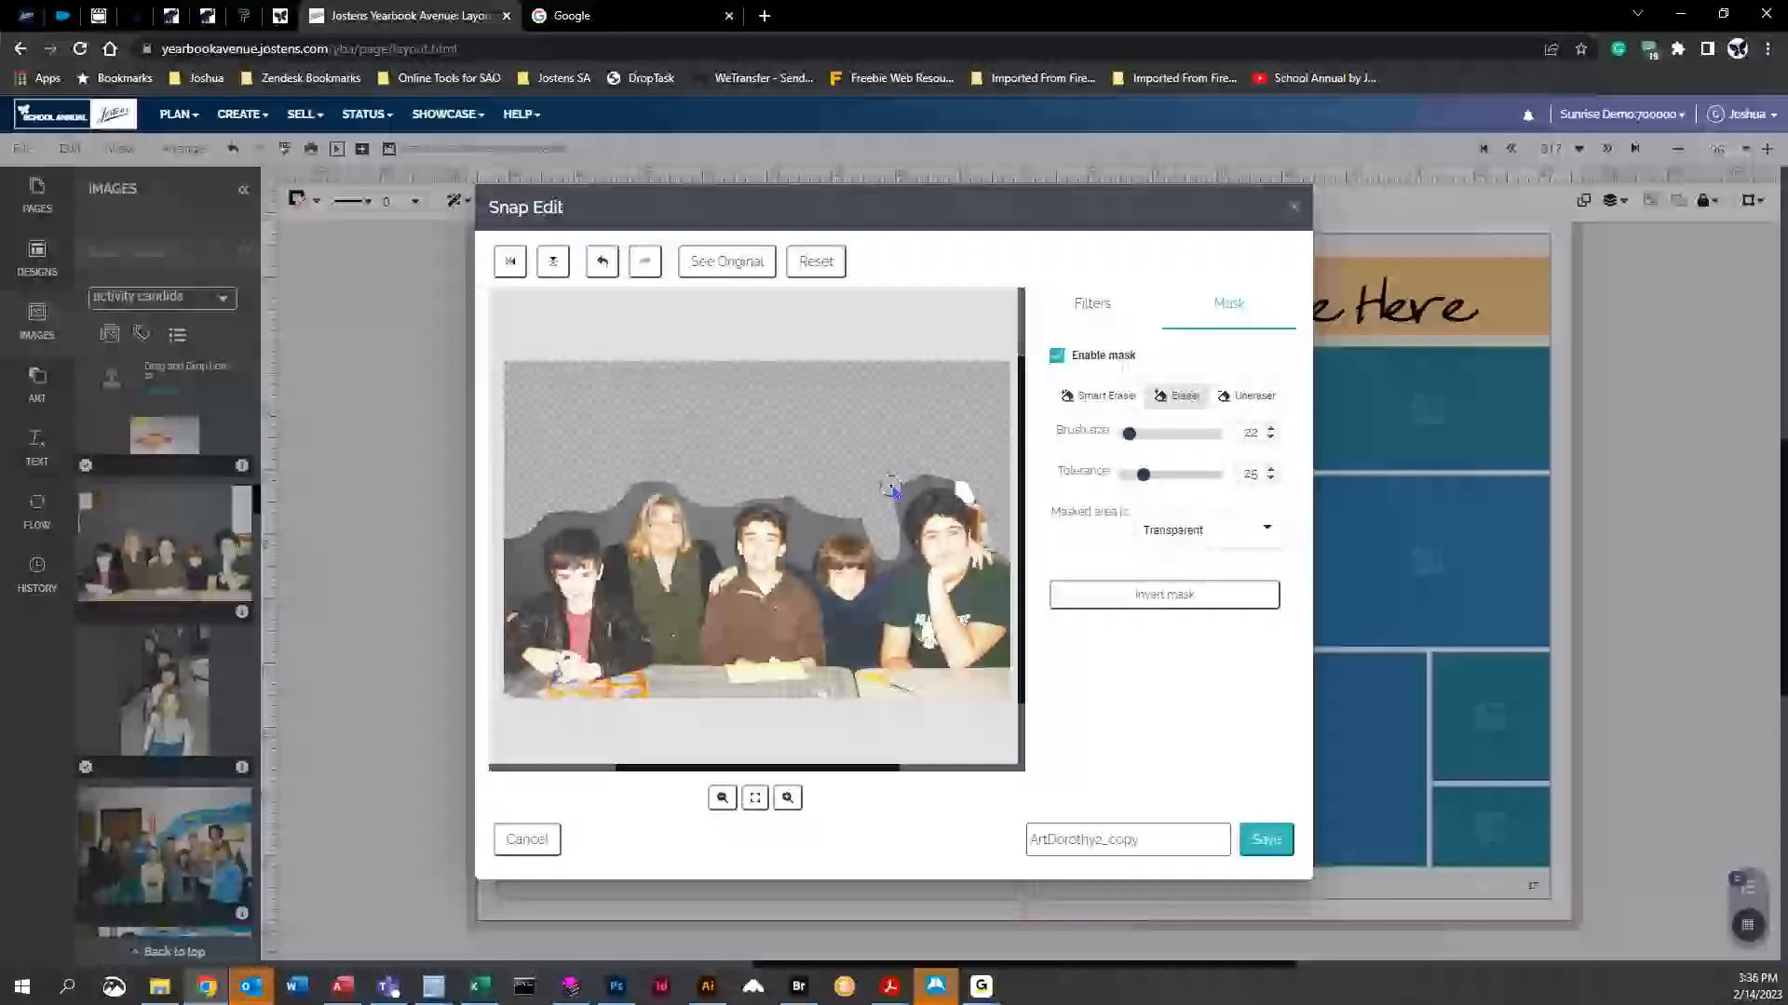
left_click(1268, 841)
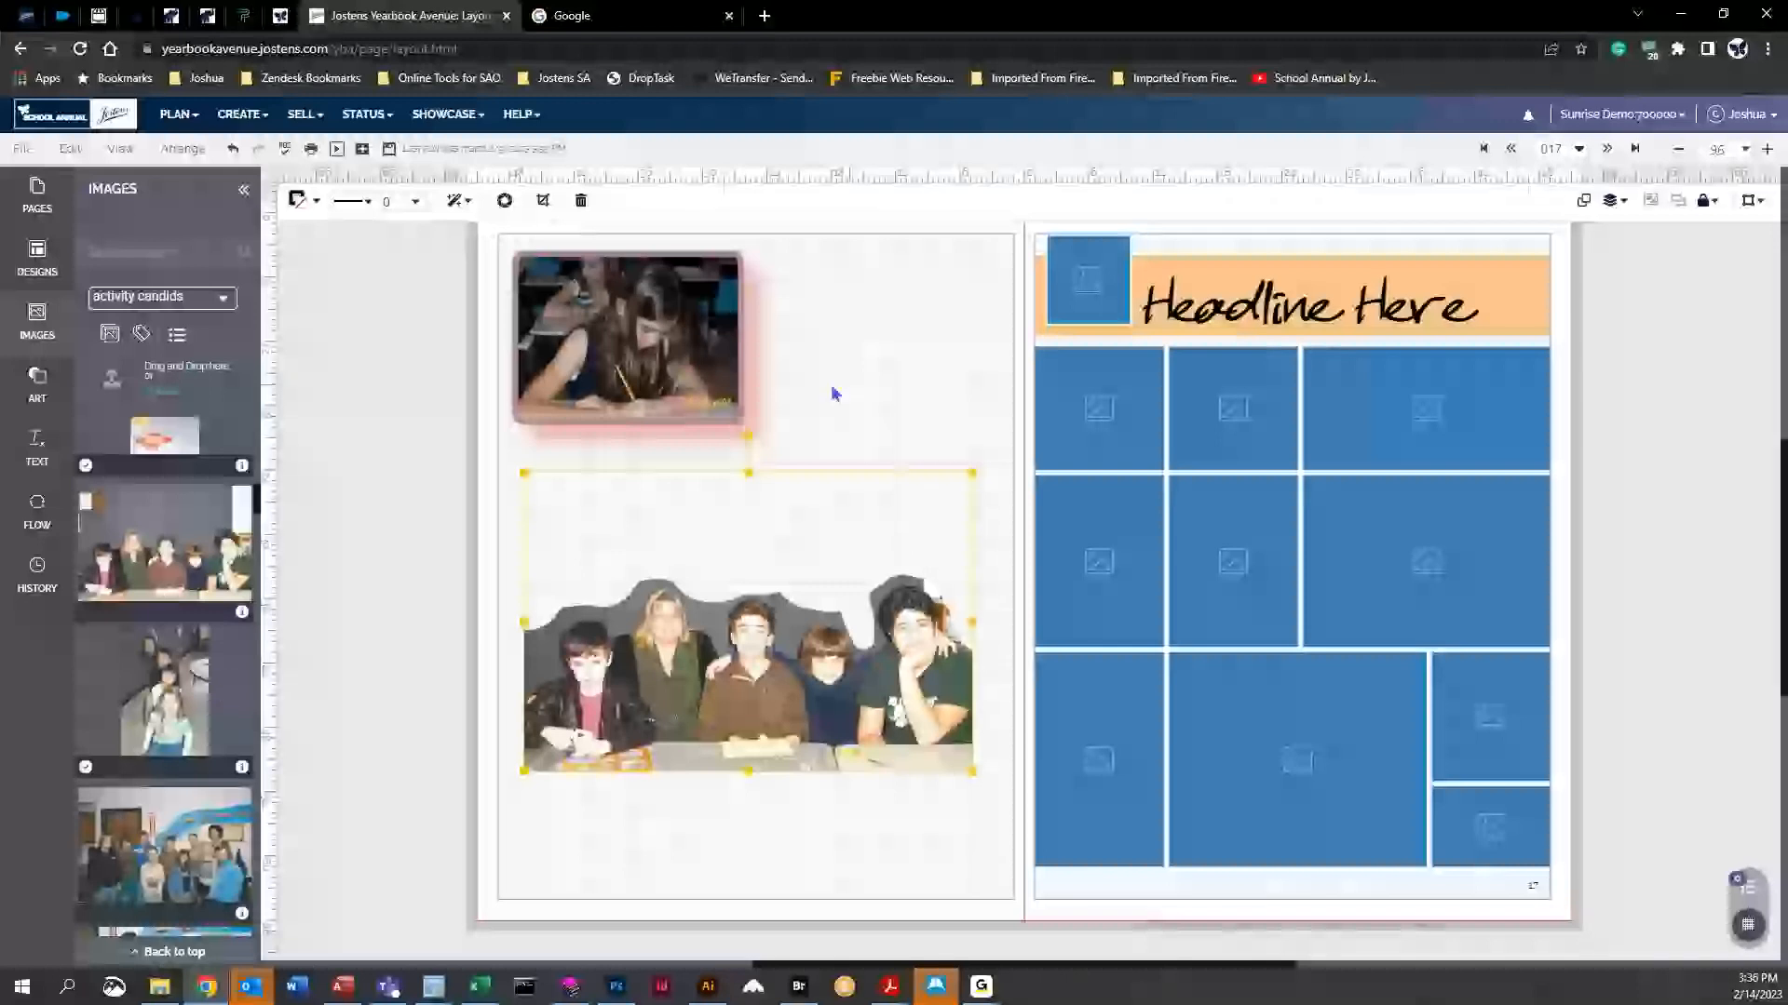
Try the framed student photo behind the cut-out group, move the group lower, and return the framed photo to the page's upper corner
left_click(406, 562)
left_click_drag(673, 333, 686, 553)
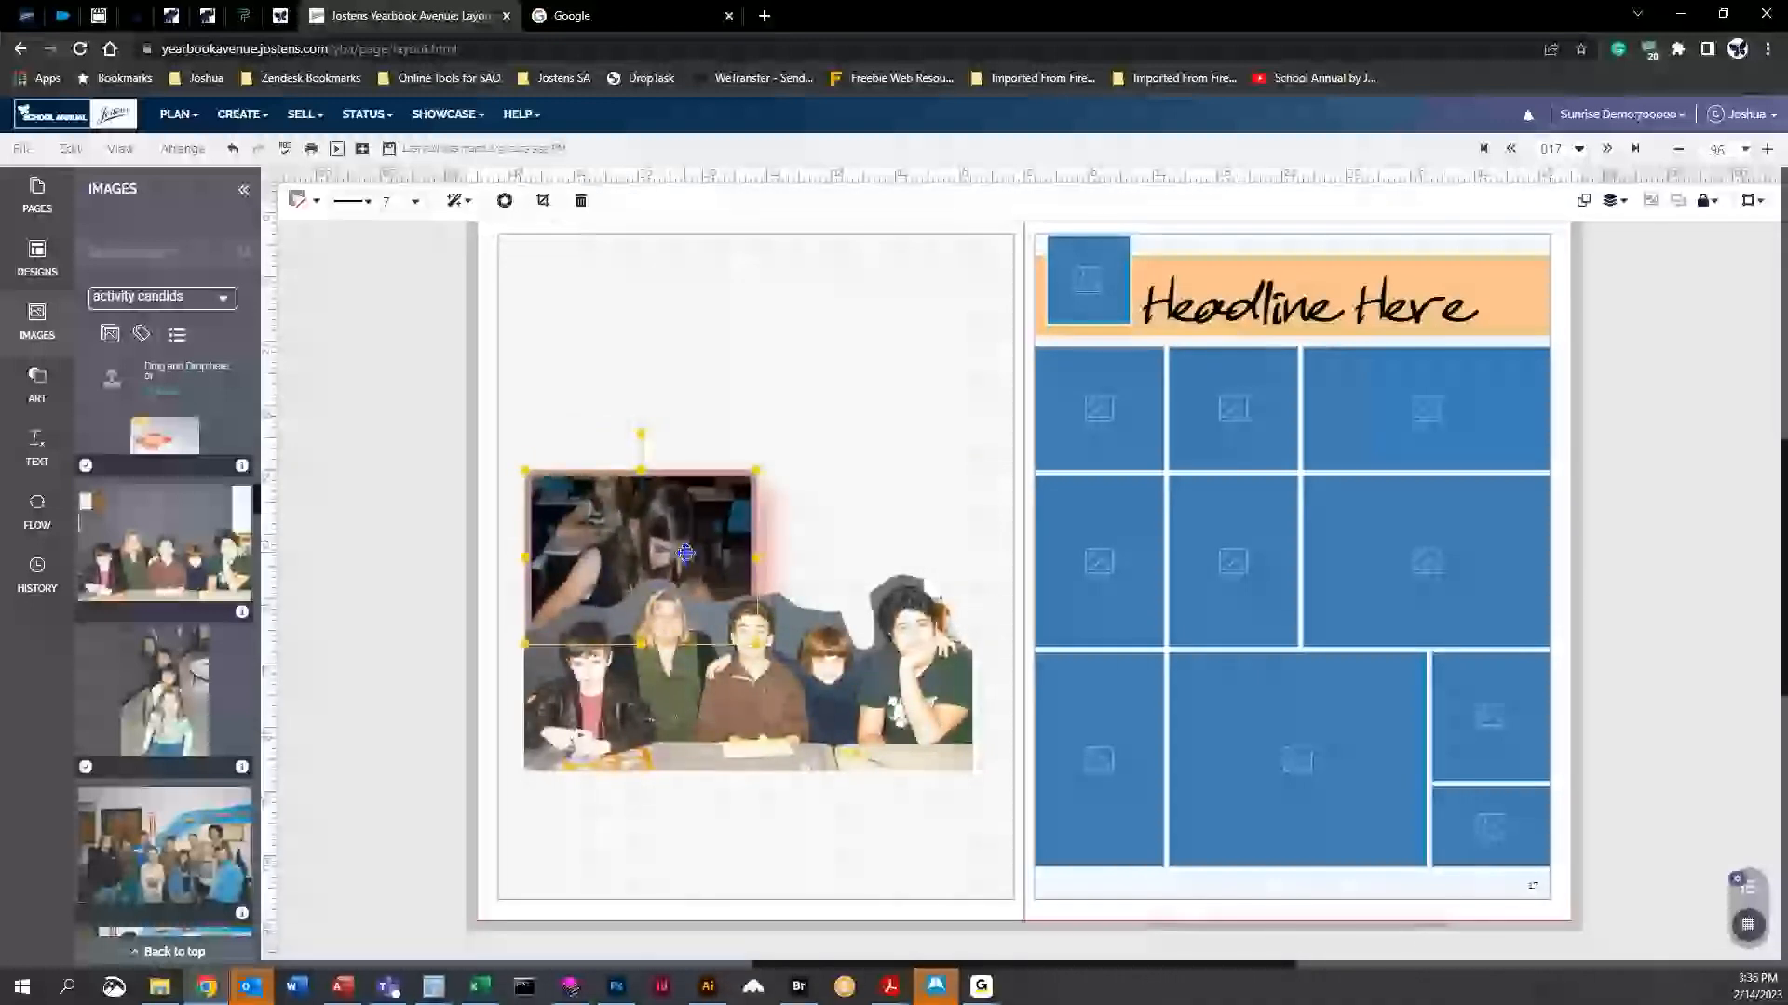
left_click(869, 351)
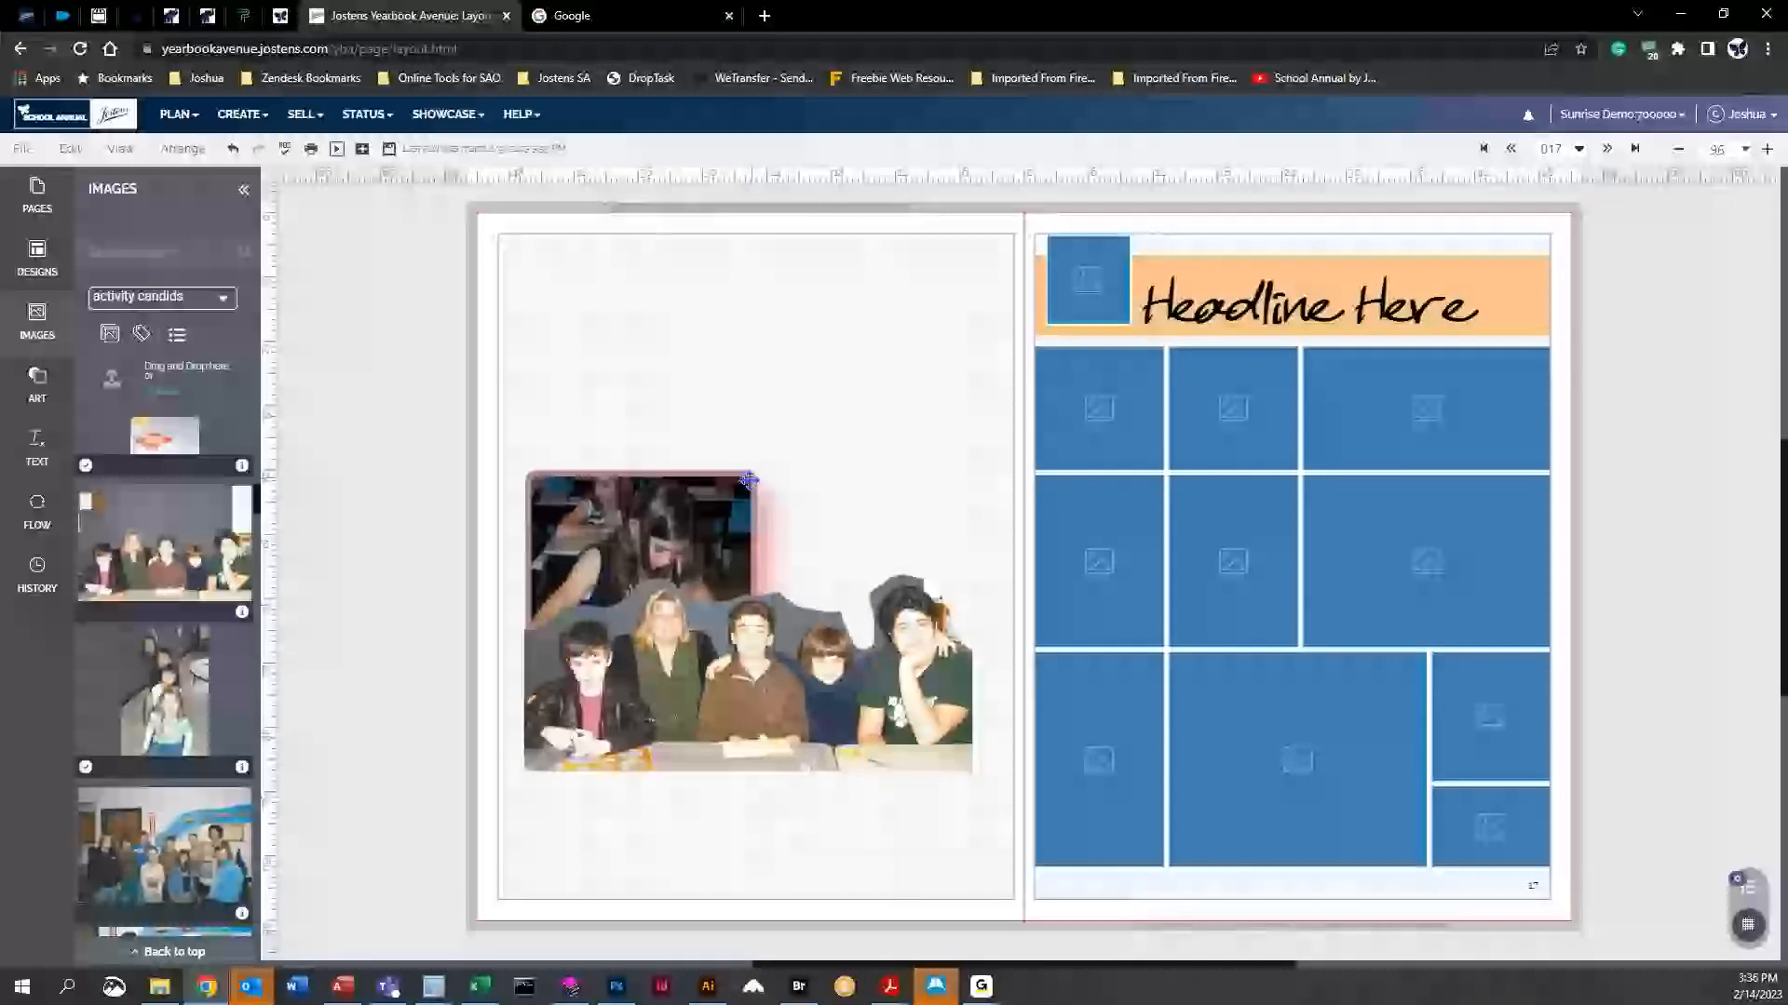
left_click_drag(750, 481, 756, 556)
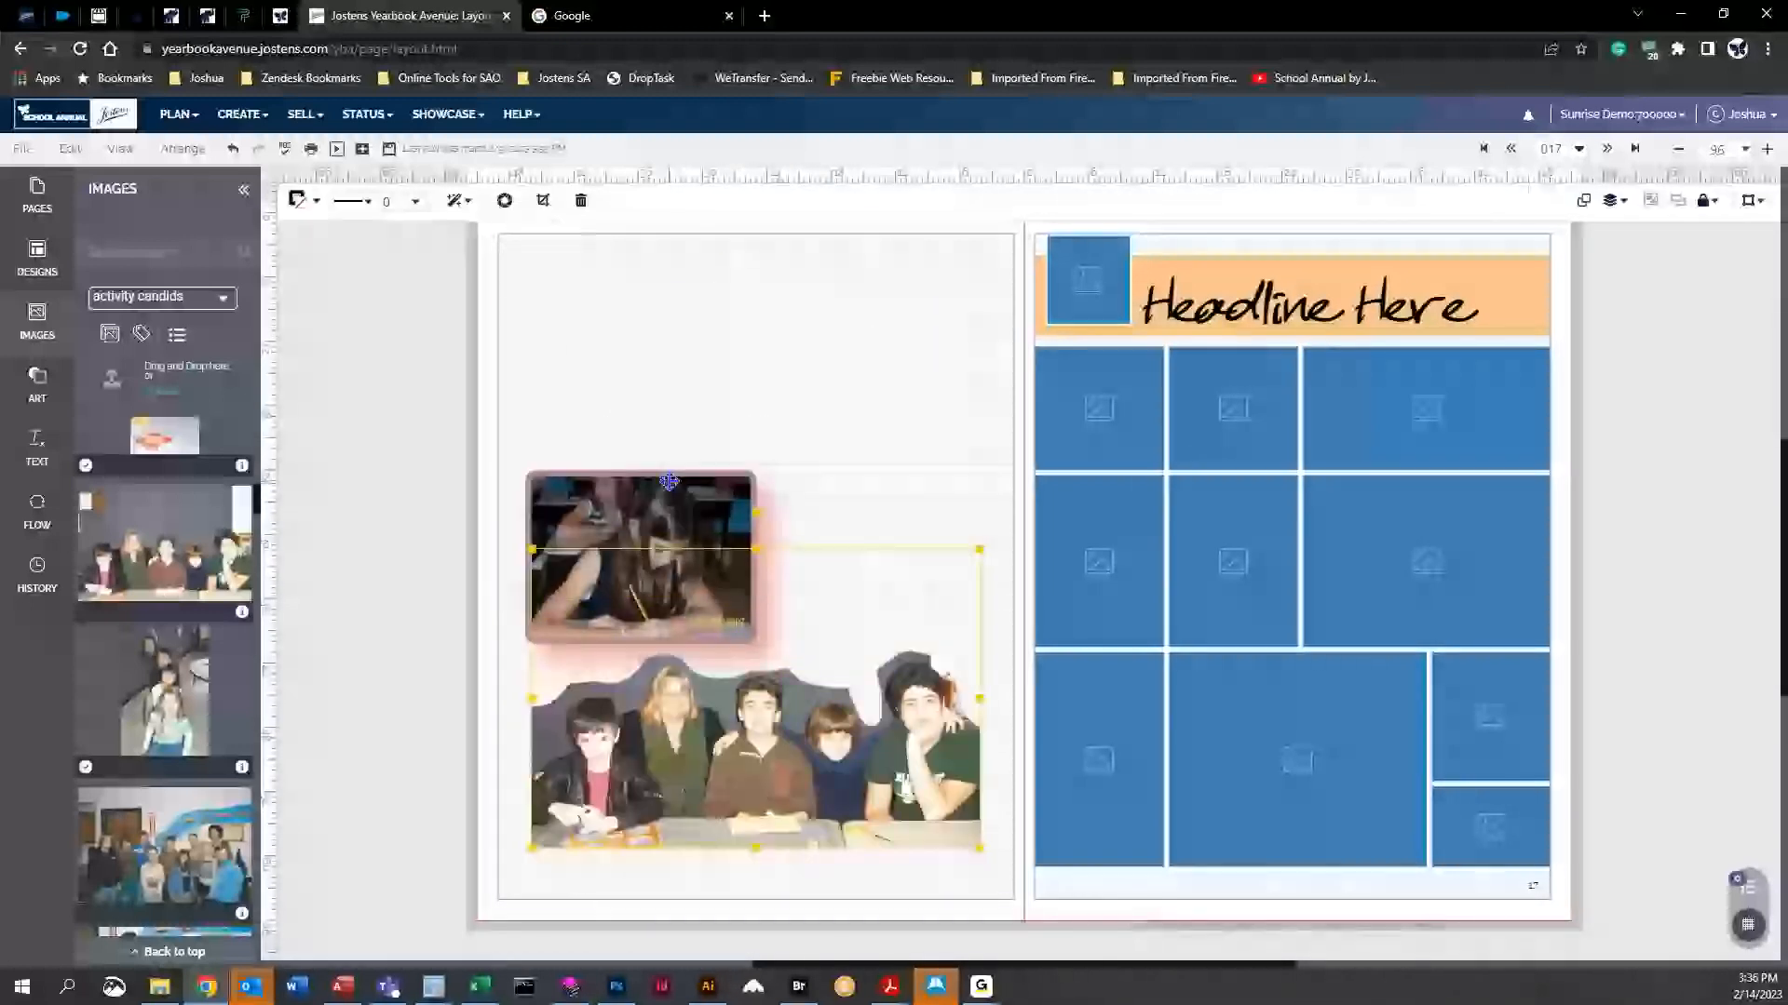
left_click_drag(669, 481, 653, 254)
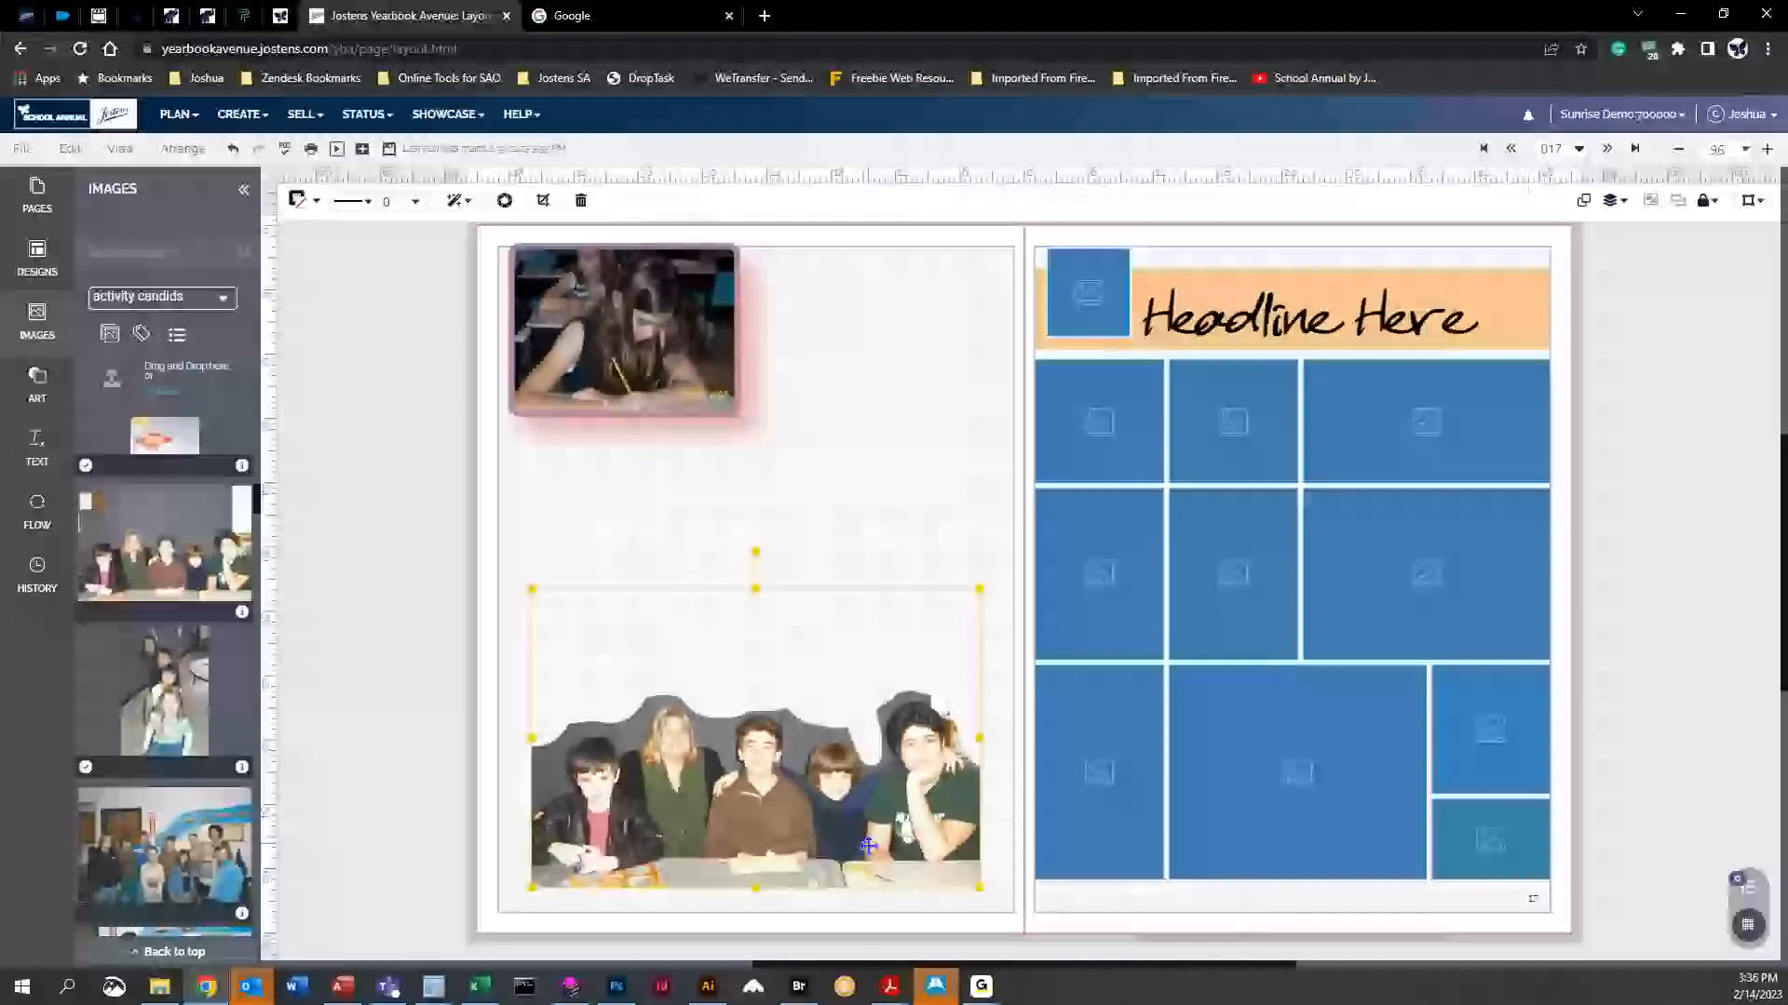
Align the cut-out group photo with the left page's lower margin corner and enlarge it to span the full width between the margins
left_click_drag(868, 845, 831, 867)
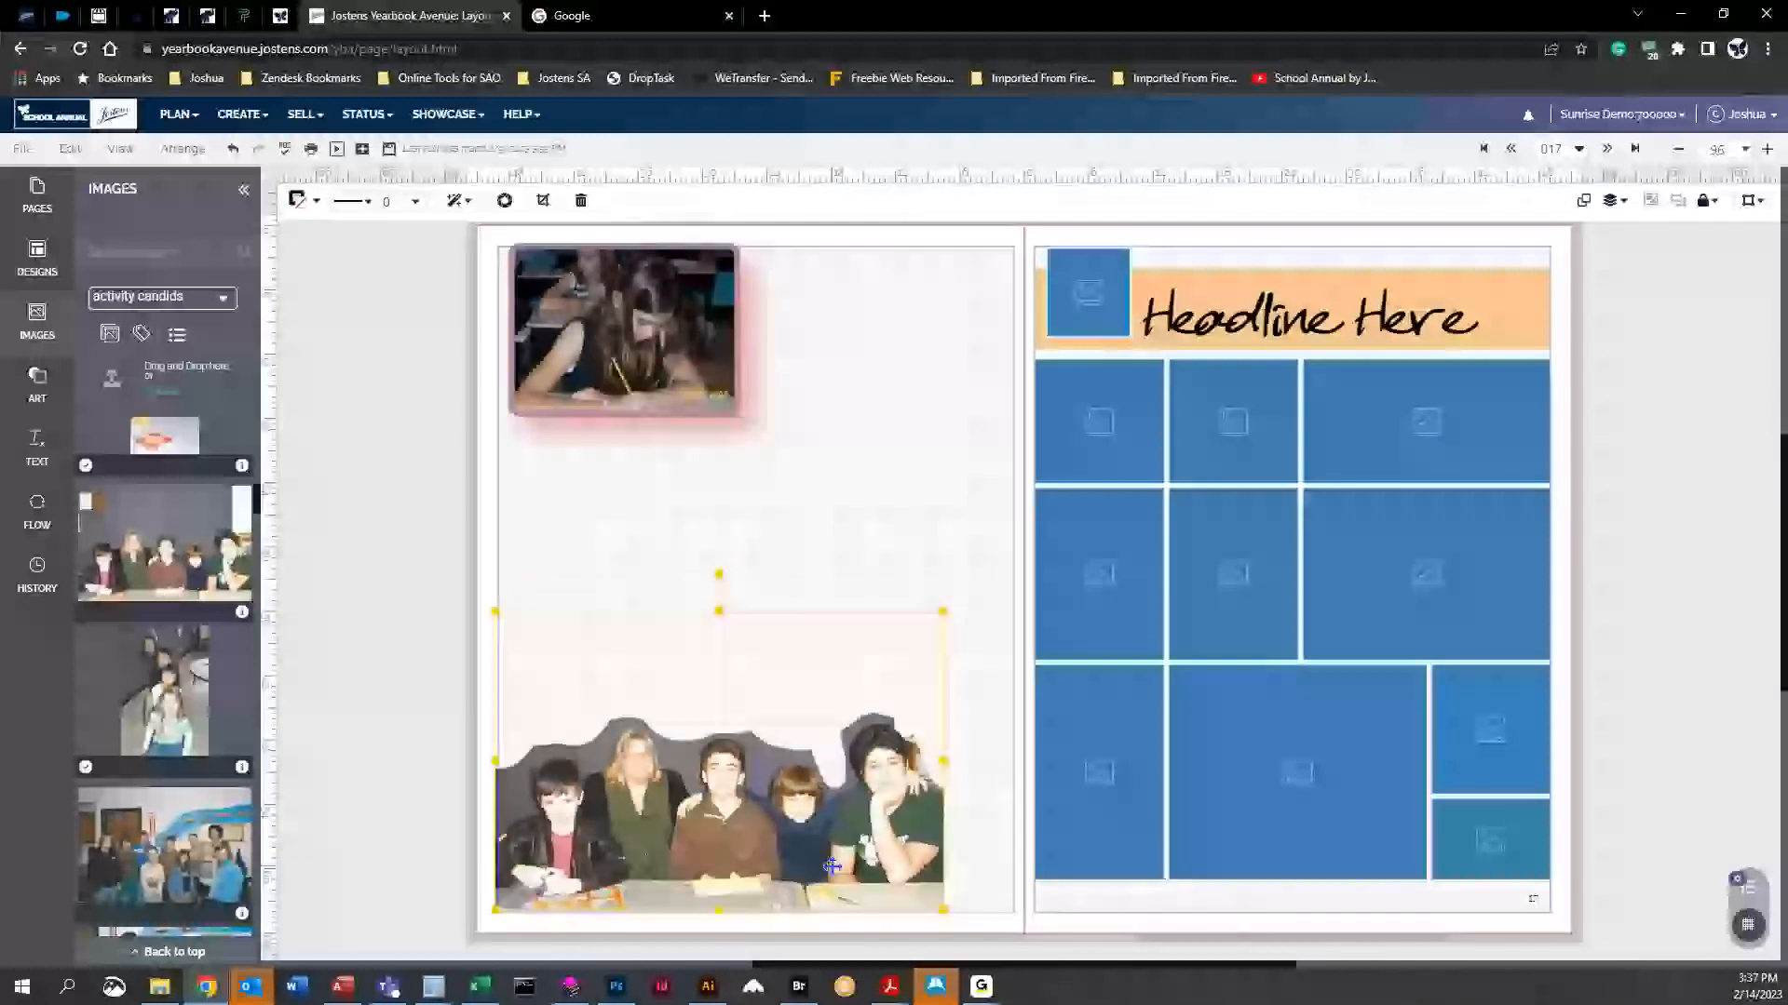
left_click_drag(943, 611, 1008, 557)
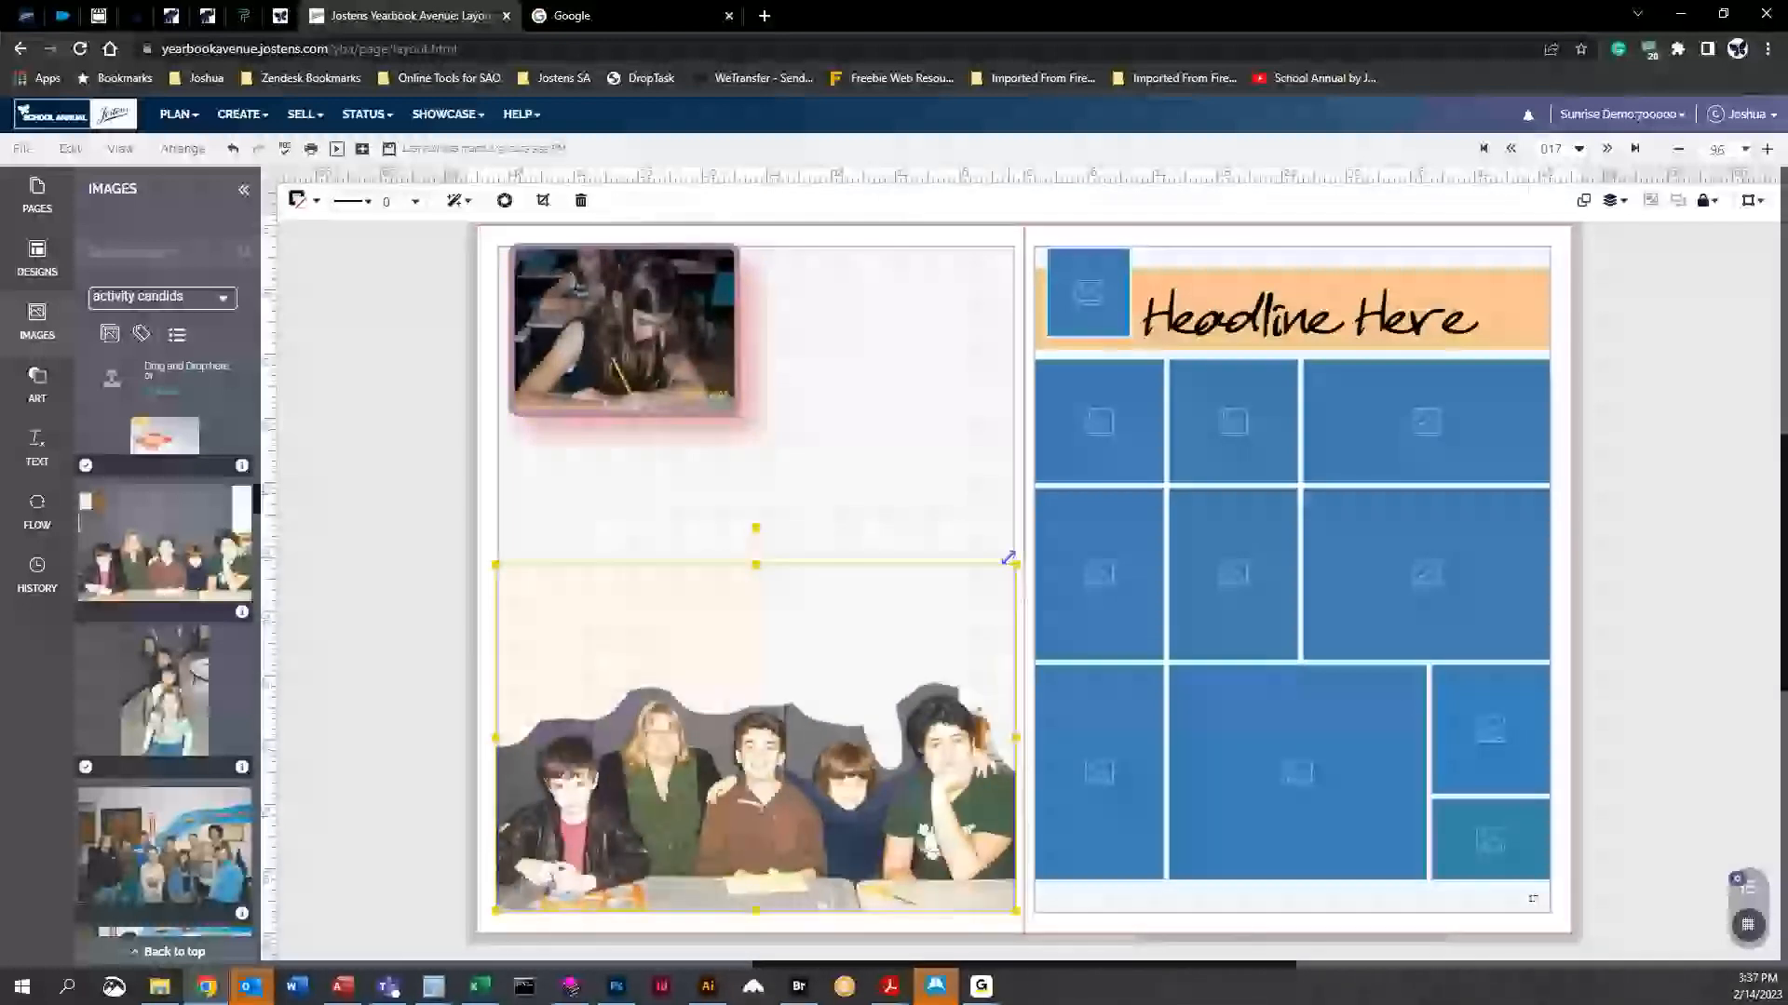
left_click(925, 505)
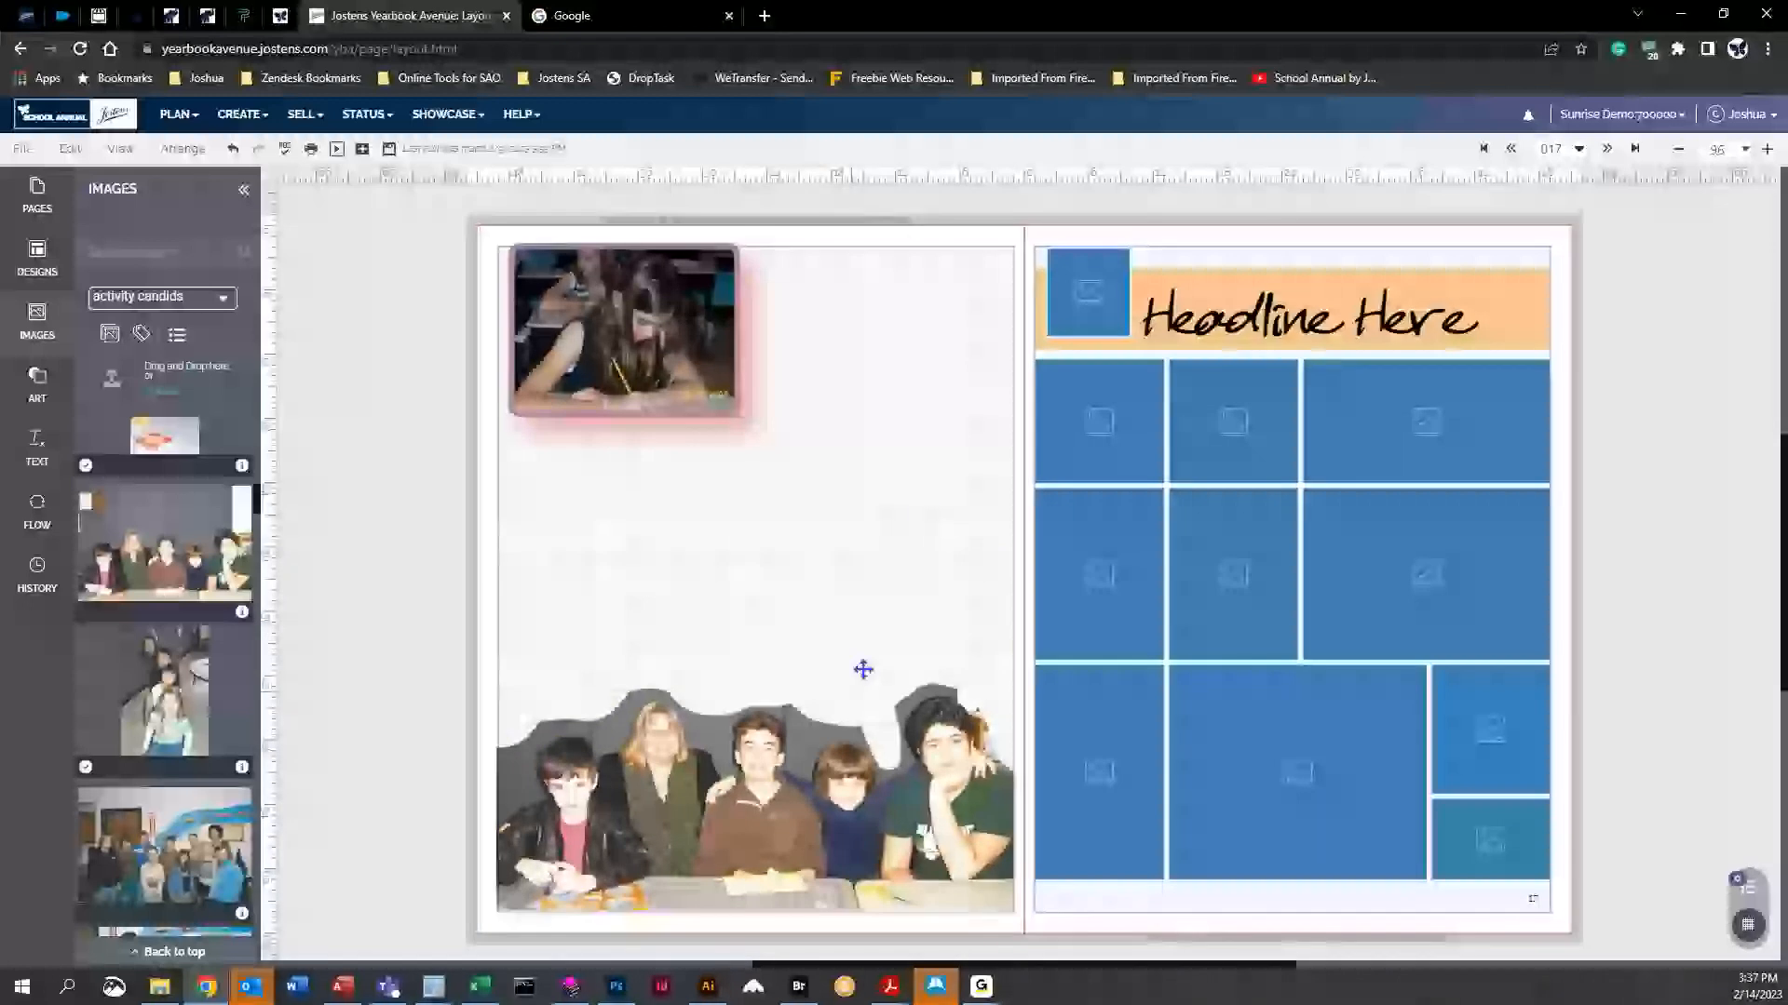
Delete the cut-out group photo and place the original group photo, enlarged, in the lower half of the left page
left_click(742, 560)
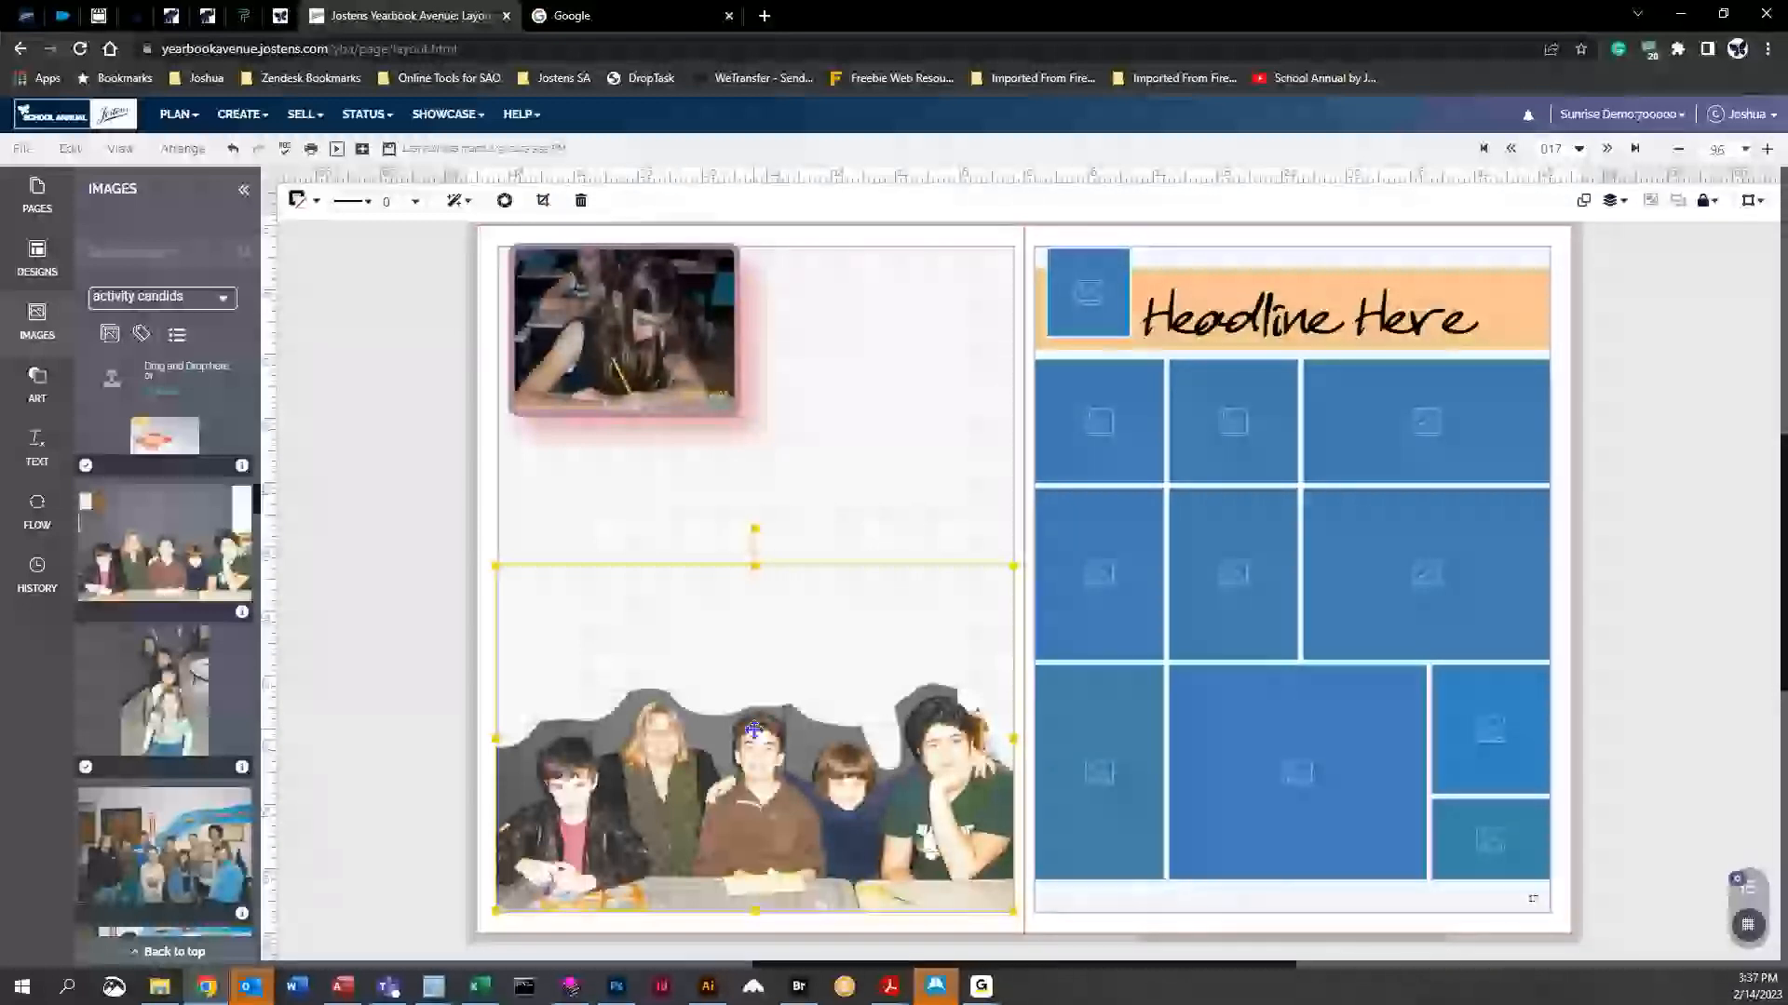
key("Delete")
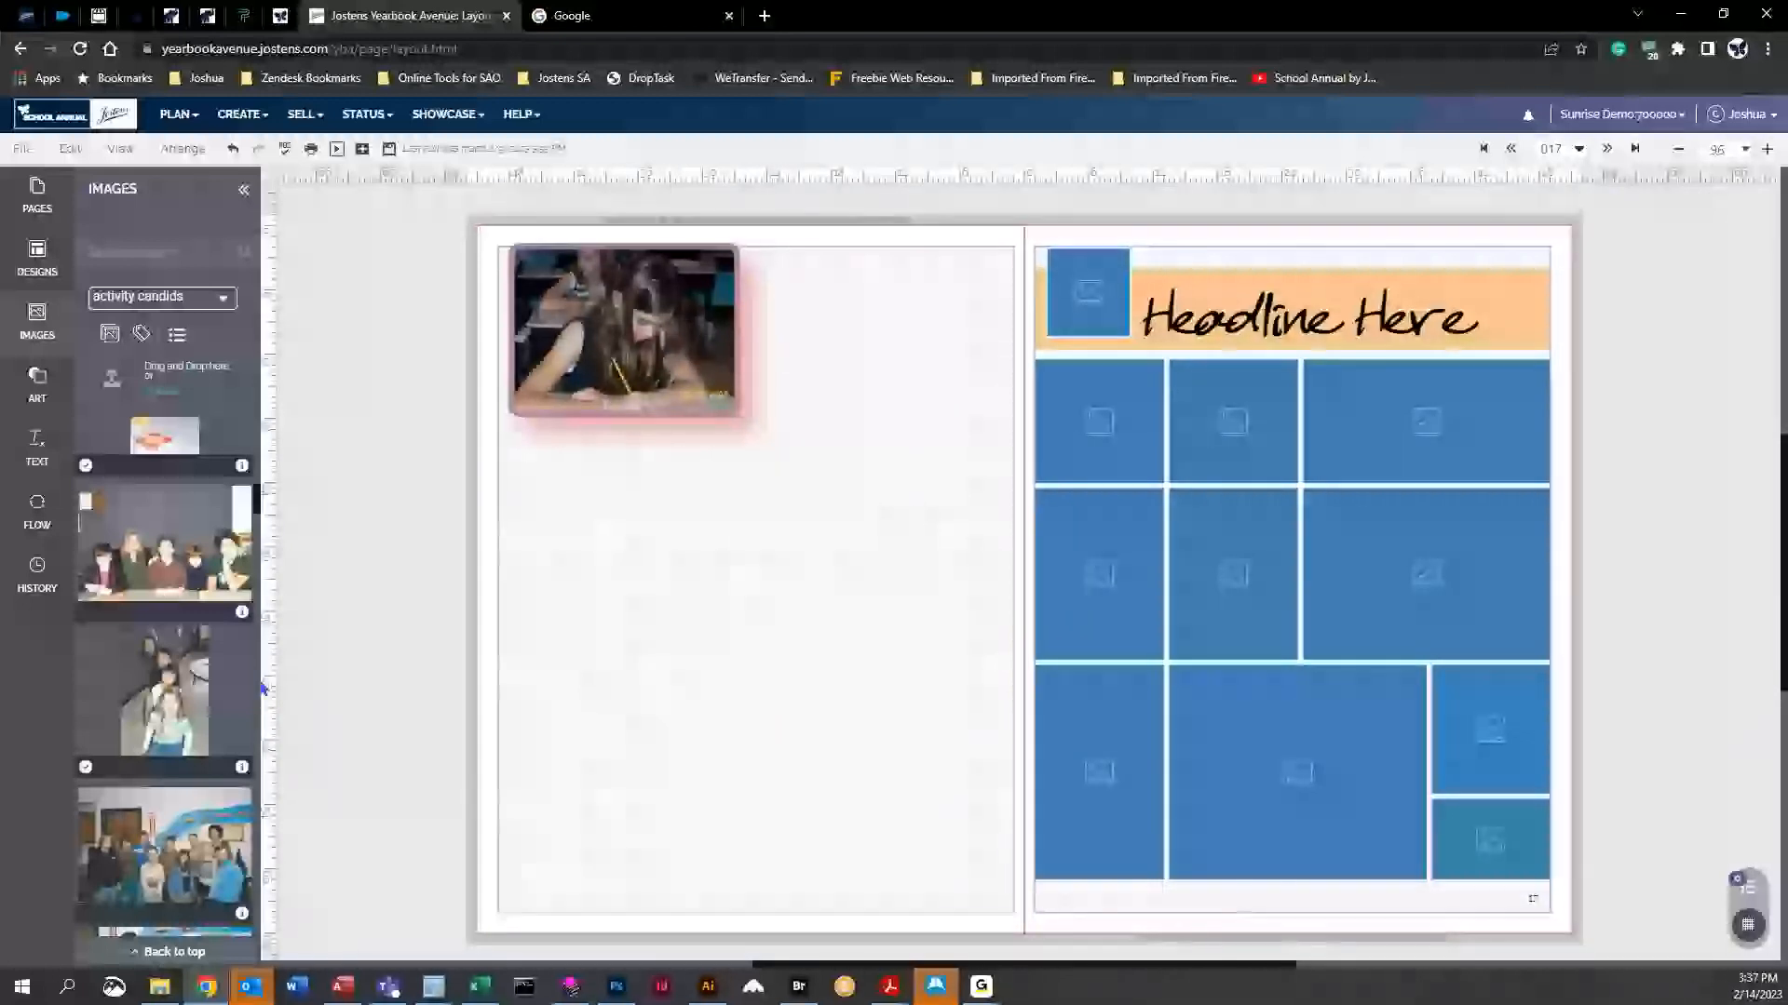
left_click_drag(884, 622, 533, 859)
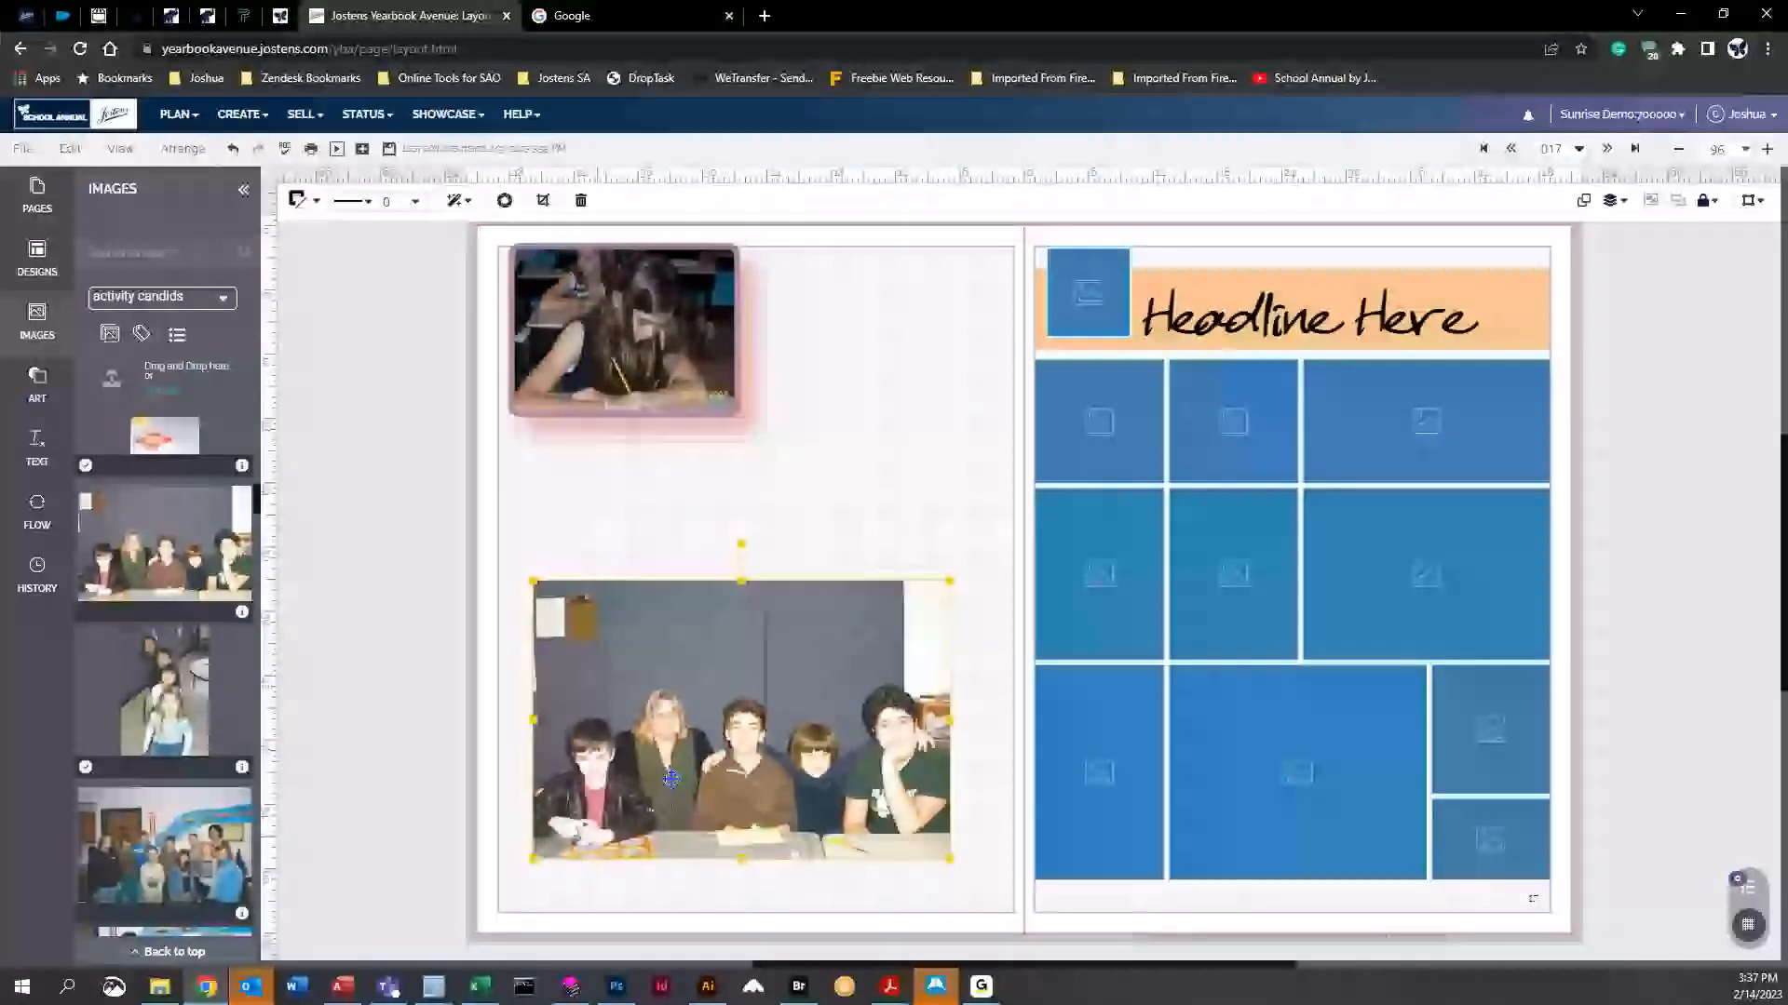
Open the group photo's mask in Snap Edit, with the masked area set to Black & White and the Eraser brush size at 102
left_click(504, 200)
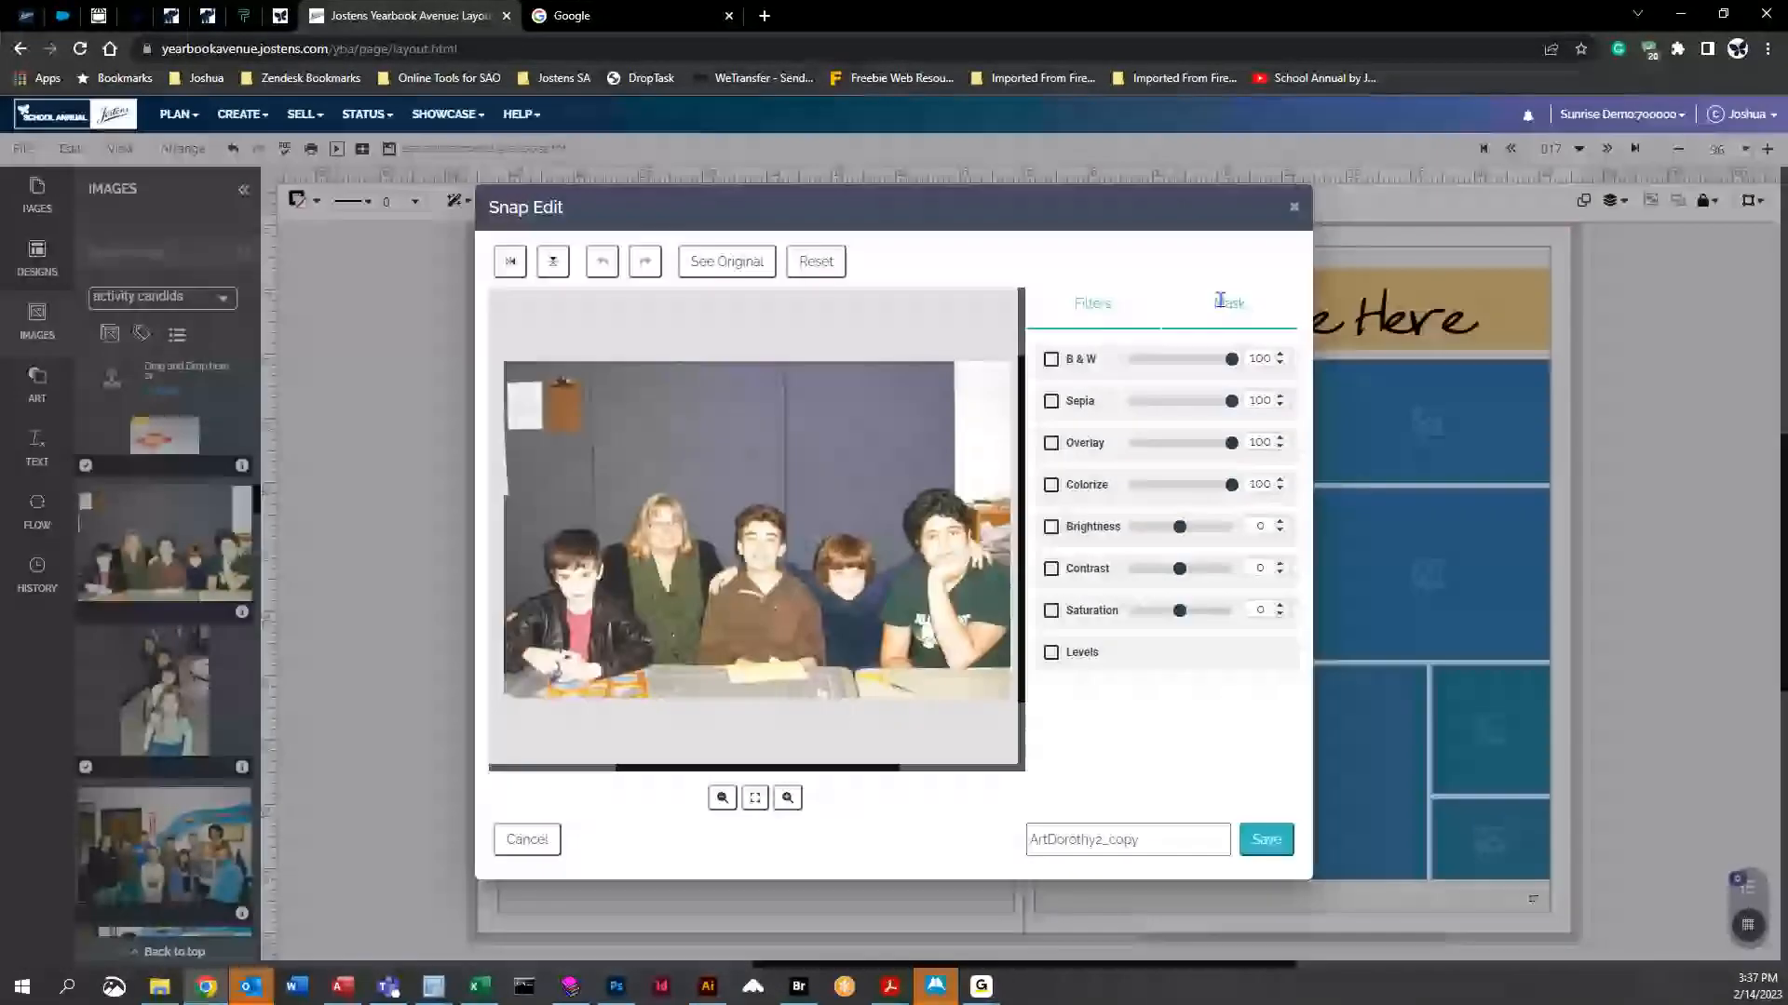
left_click(1227, 304)
left_click(1211, 528)
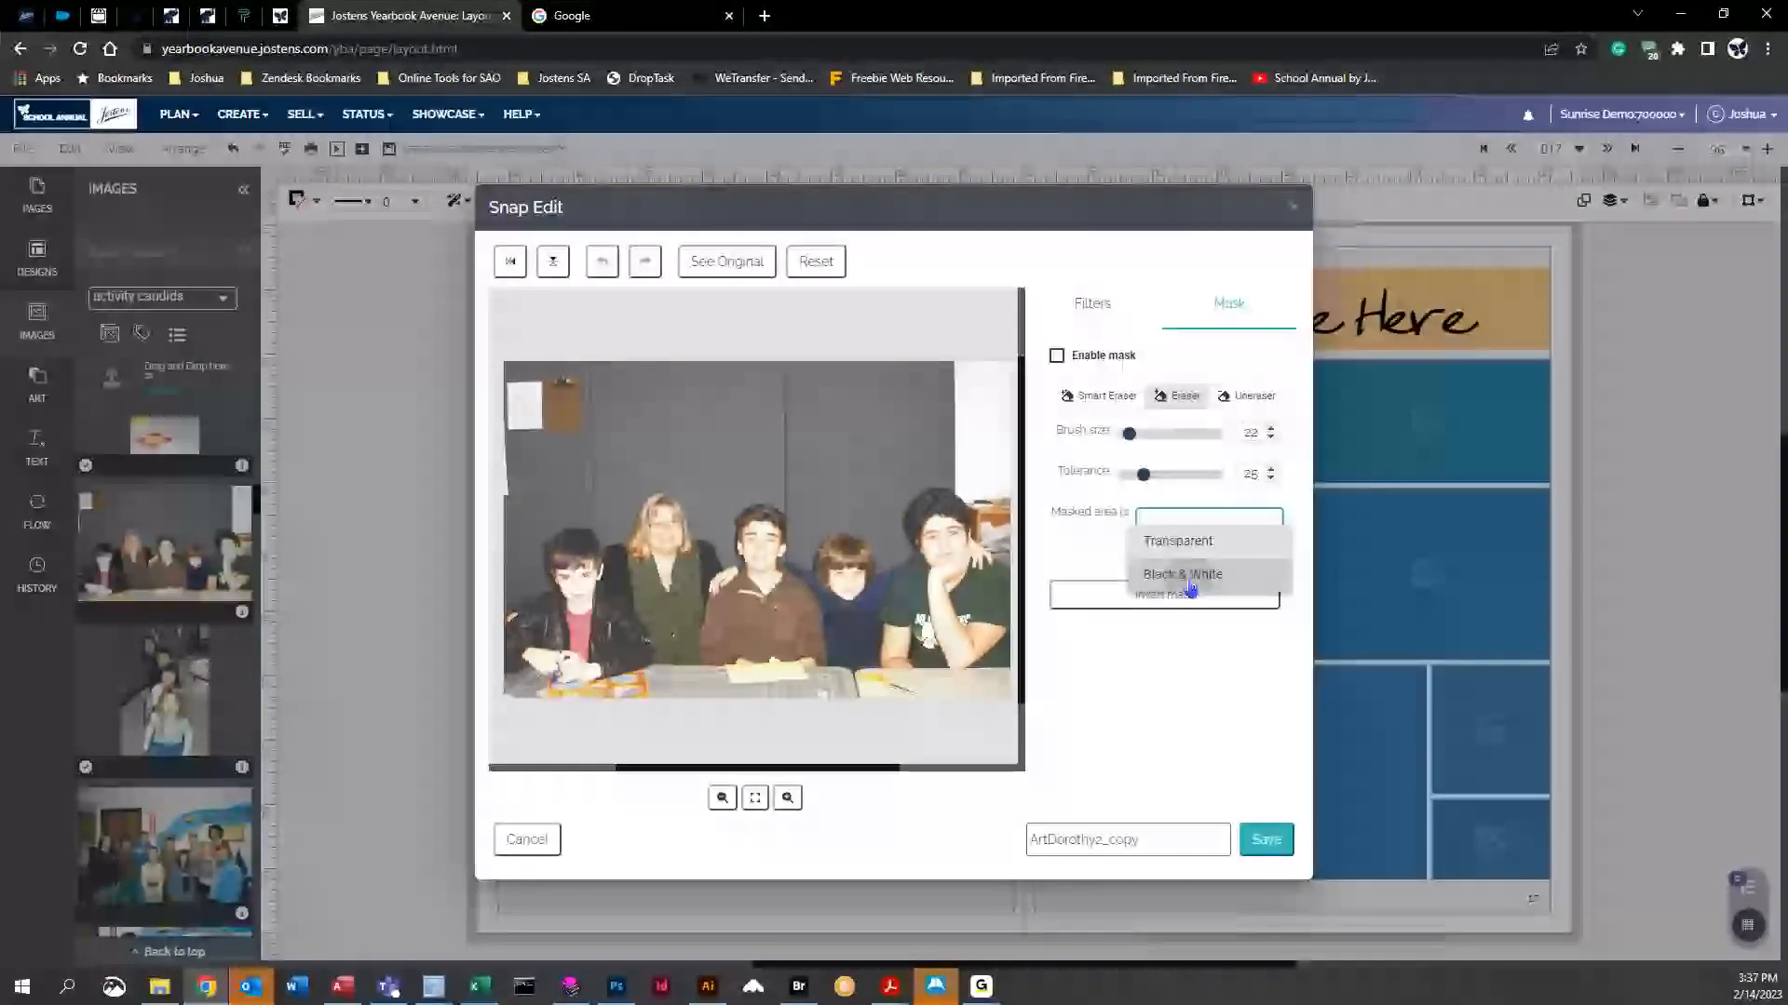
left_click(1187, 577)
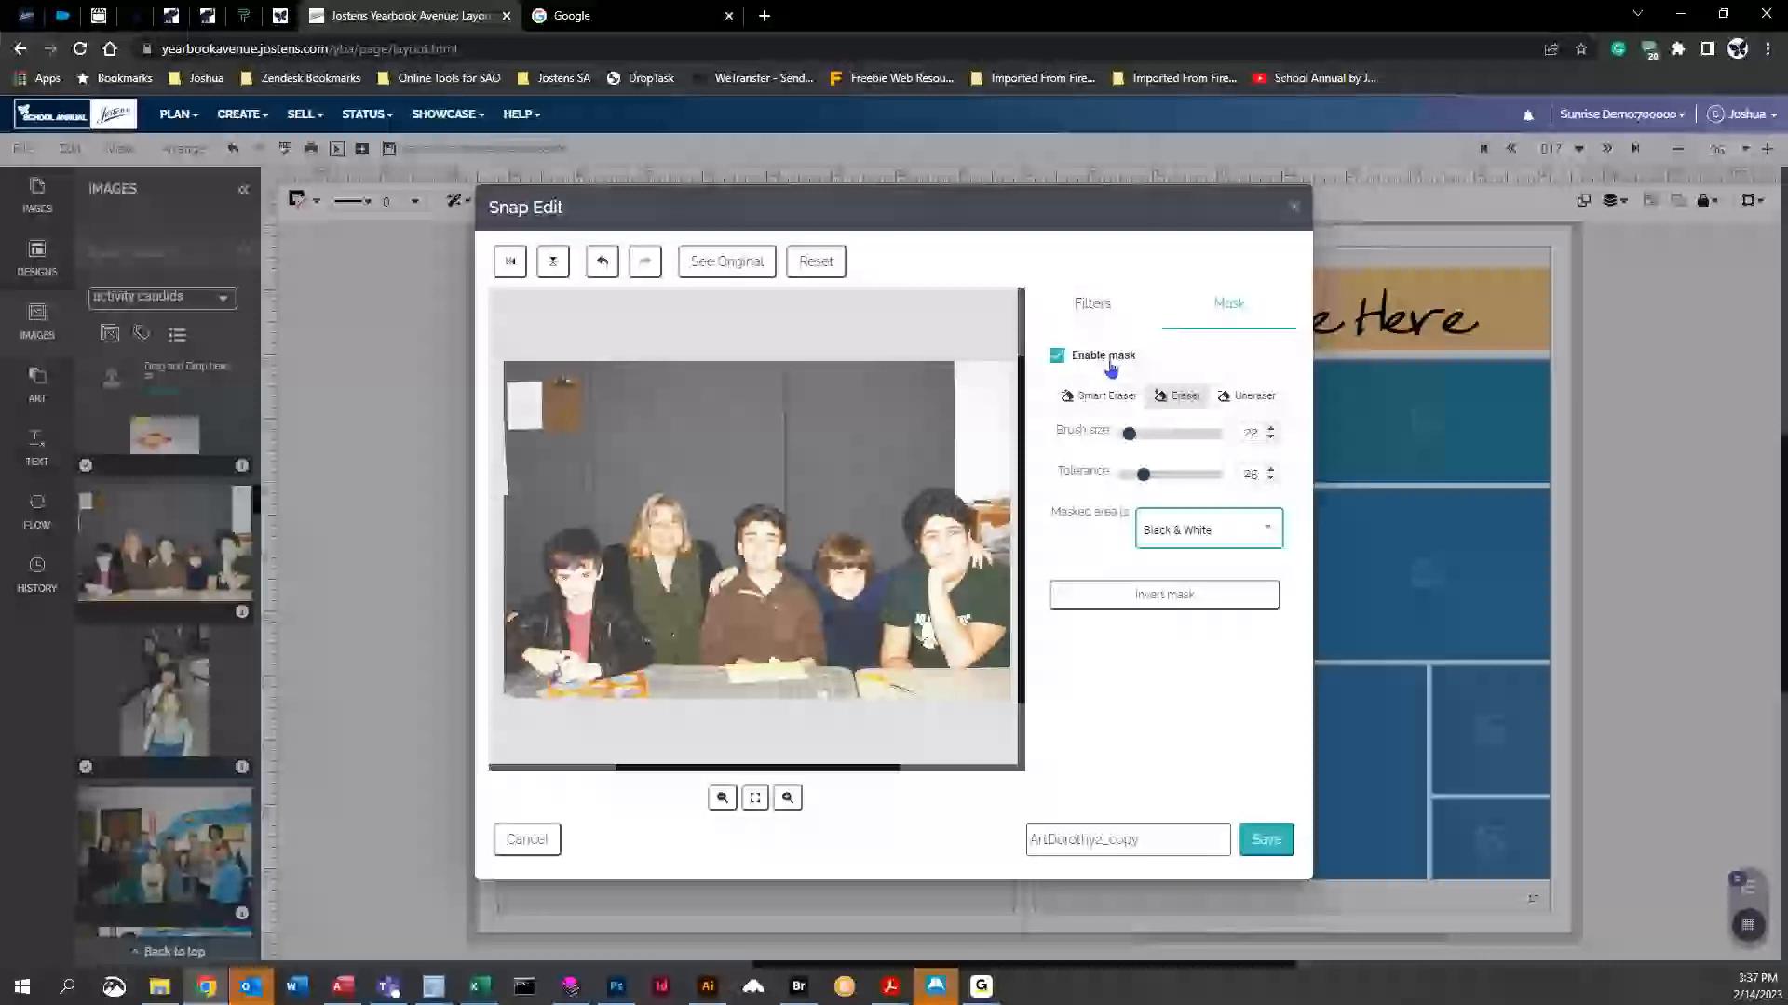
left_click(1185, 397)
left_click_drag(1129, 434, 1171, 434)
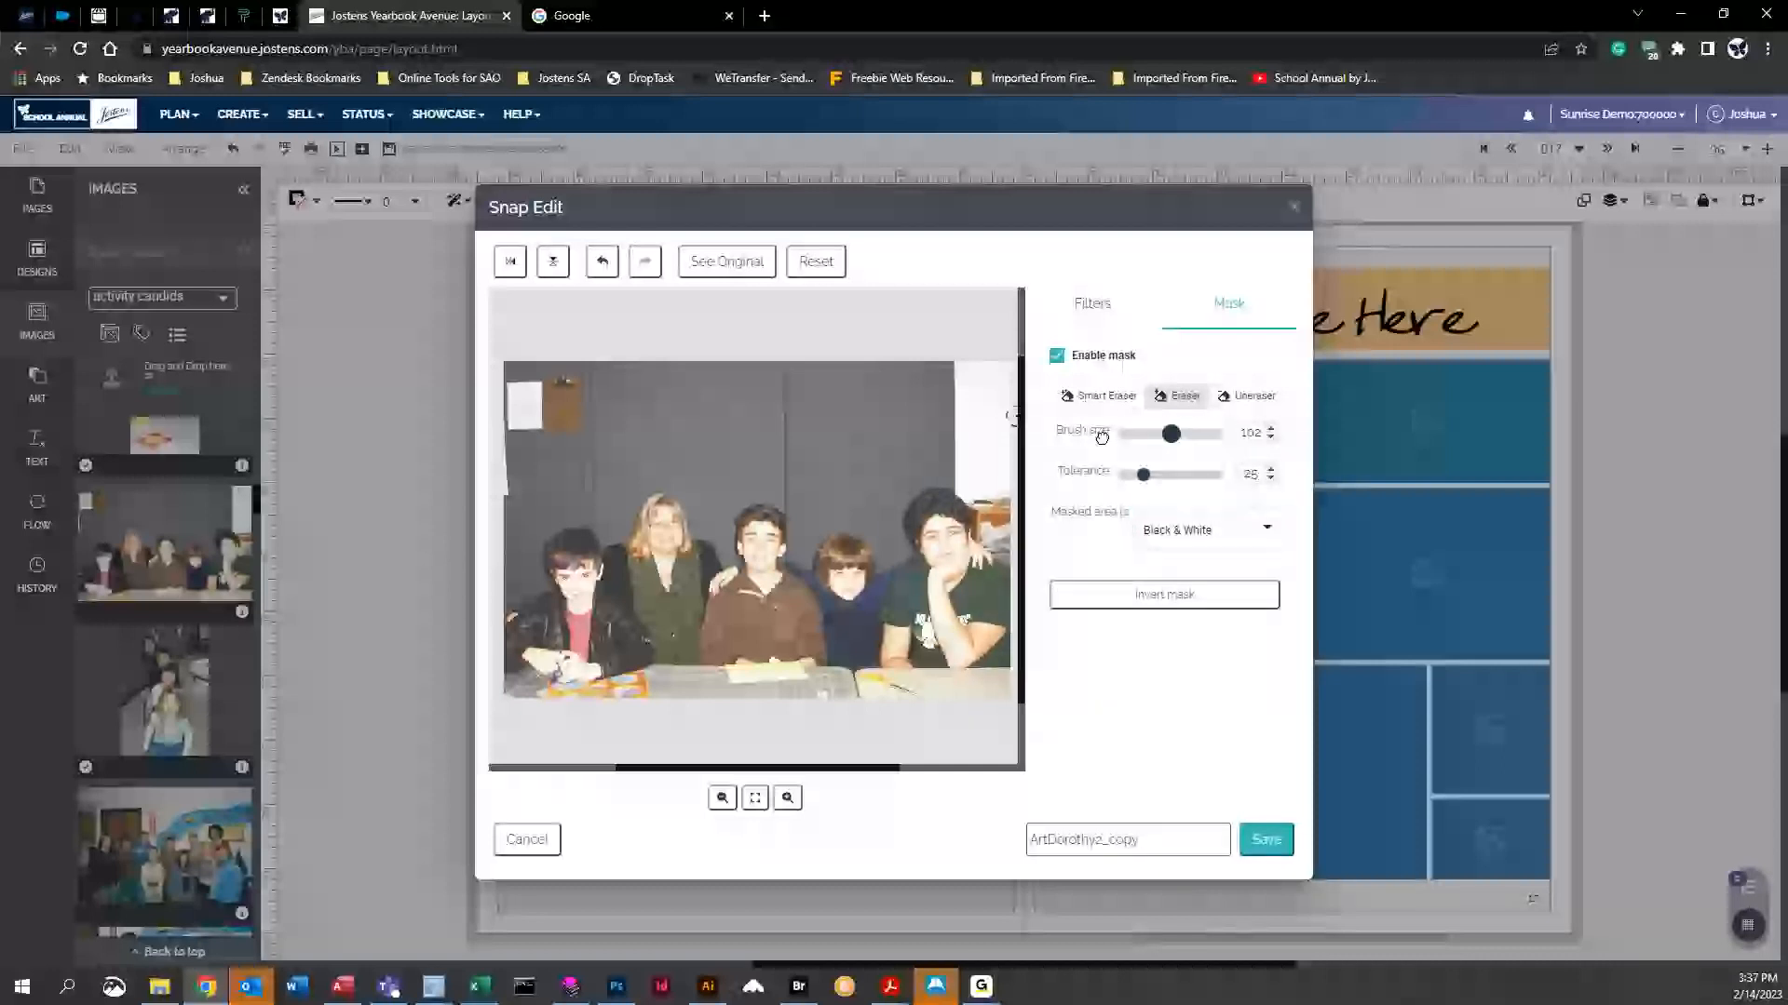
Brush the wall behind the group to black and white, reduce the brush size to 13, and save the copy
mouse_move(970, 397)
left_mouse_down()
mouse_move(499, 395)
mouse_move(493, 549)
mouse_move(558, 442)
mouse_move(604, 458)
mouse_move(733, 438)
mouse_move(736, 456)
mouse_move(990, 432)
mouse_move(1026, 519)
mouse_move(1033, 398)
left_mouse_up()
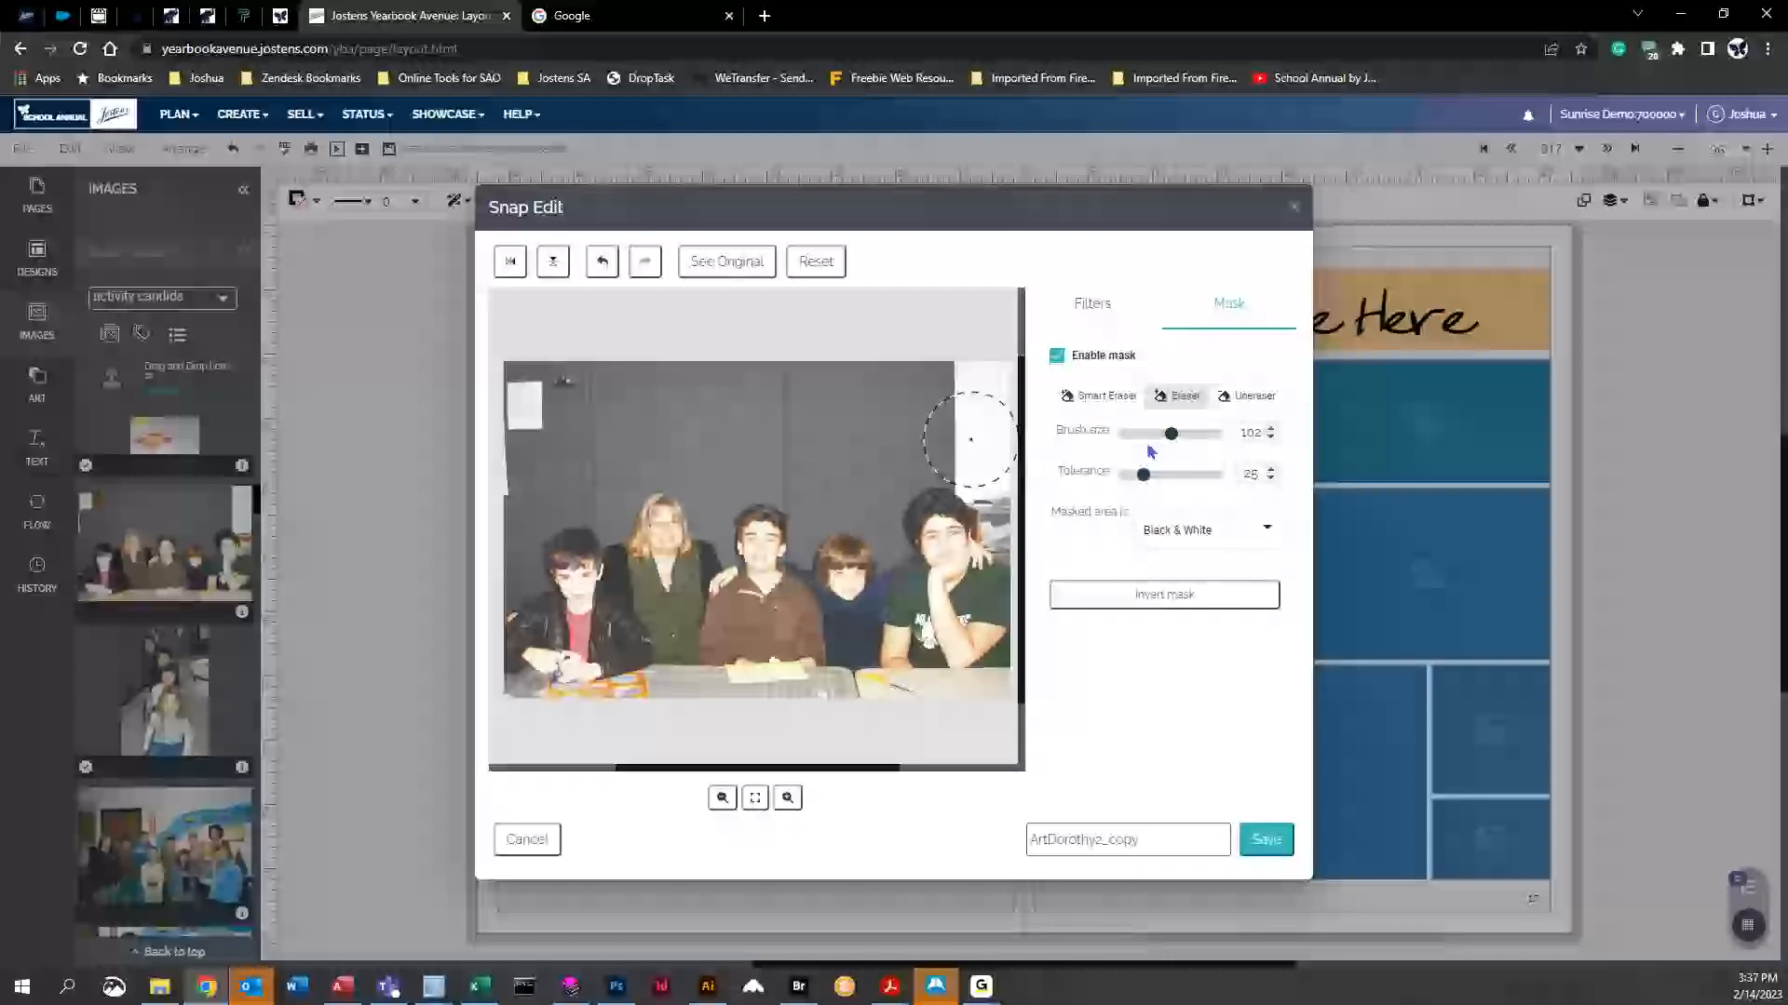
left_click_drag(1171, 434, 1127, 441)
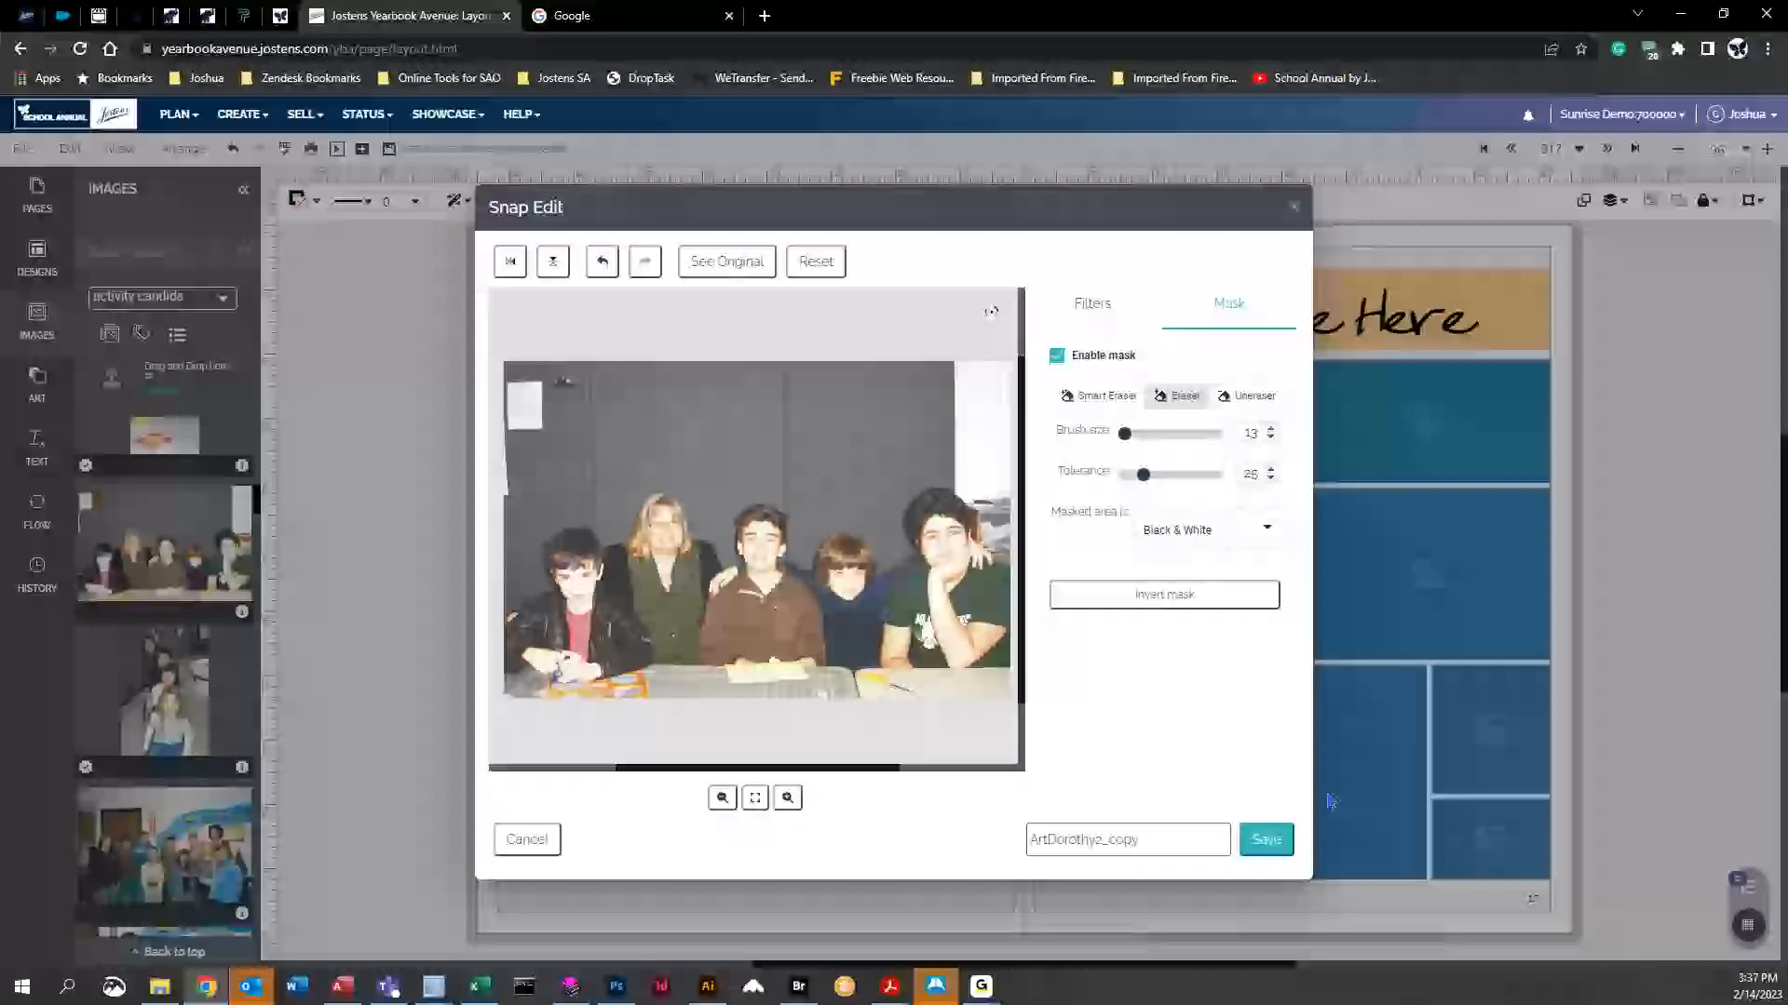
left_click(1266, 841)
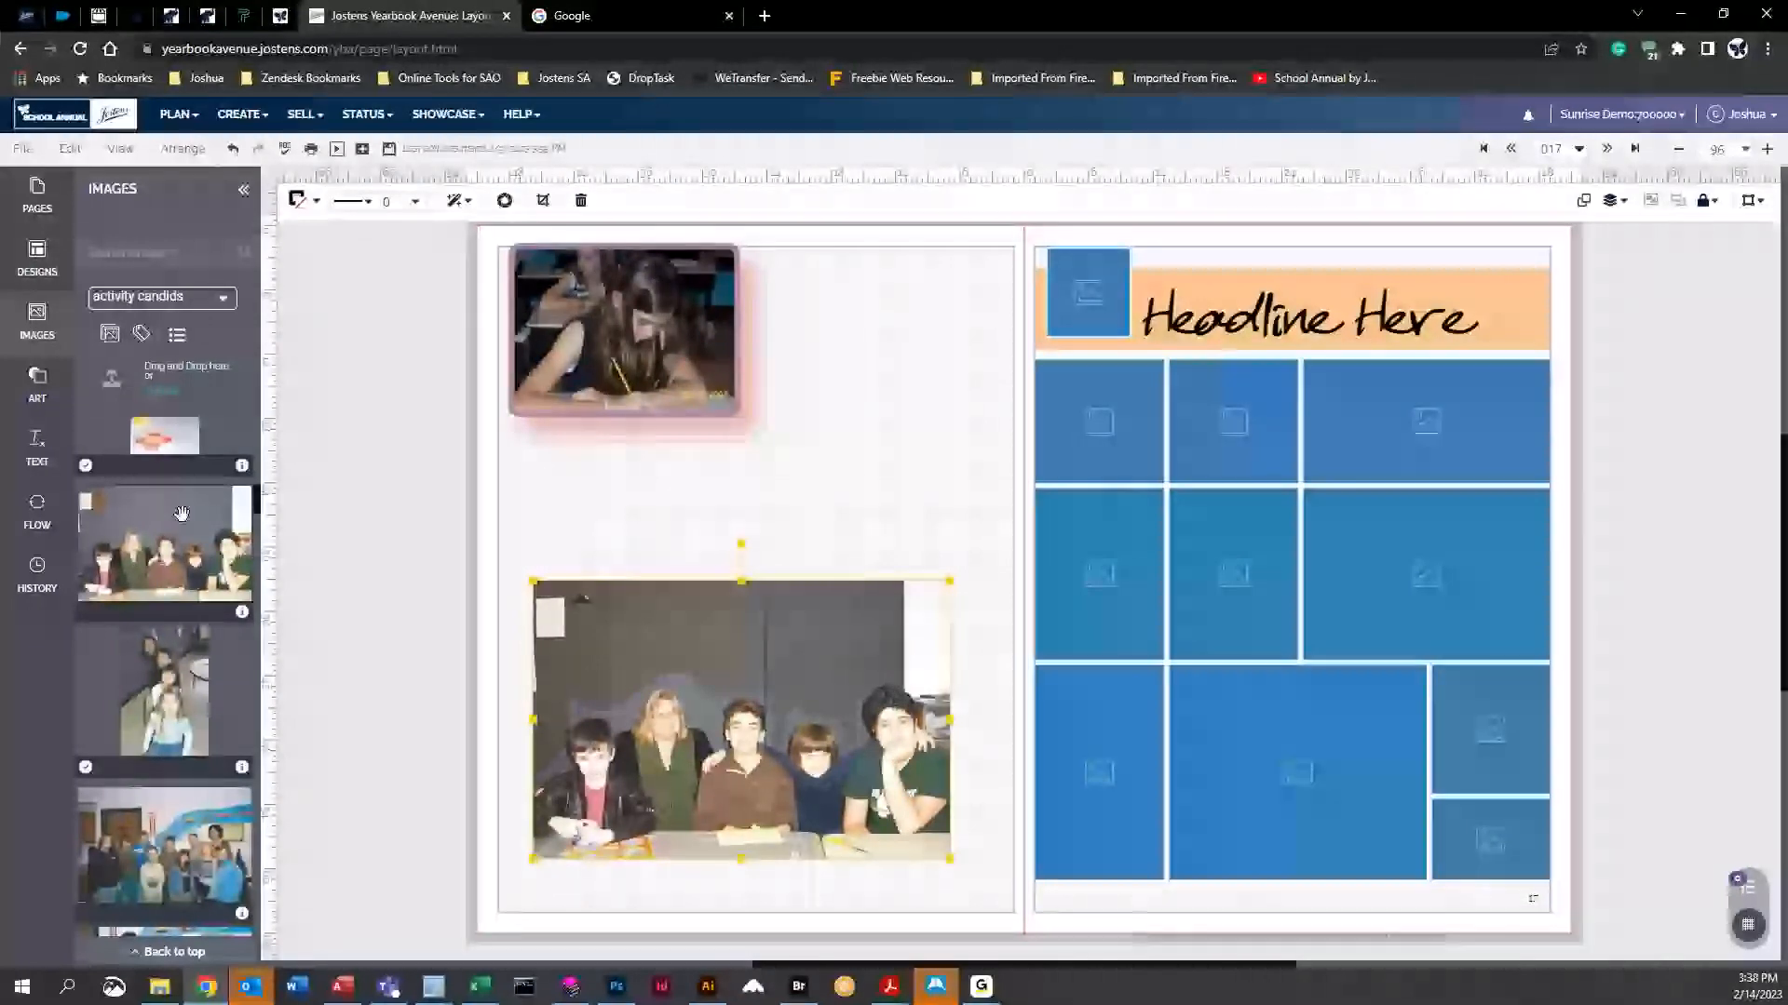
Place an enlarged original color group photo directly above the edited one for comparison, and delete it
left_click_drag(162, 535, 814, 487)
left_click_drag(834, 478, 1036, 611)
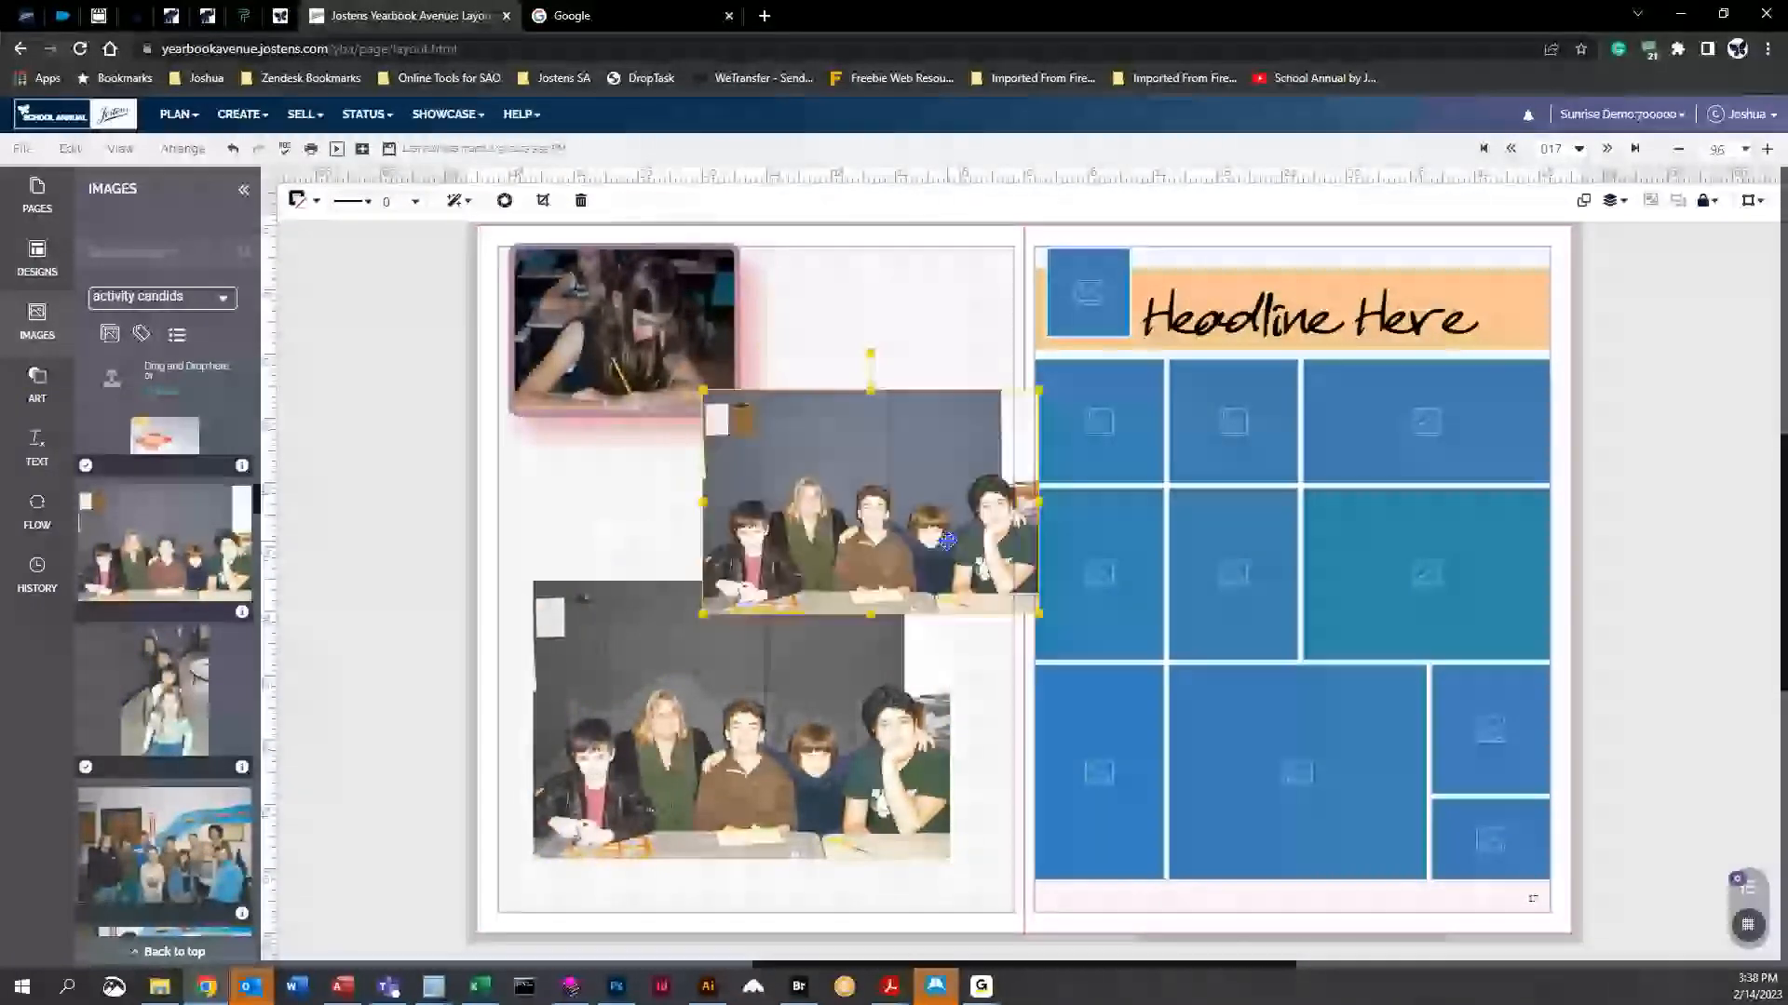
left_click_drag(947, 534, 802, 503)
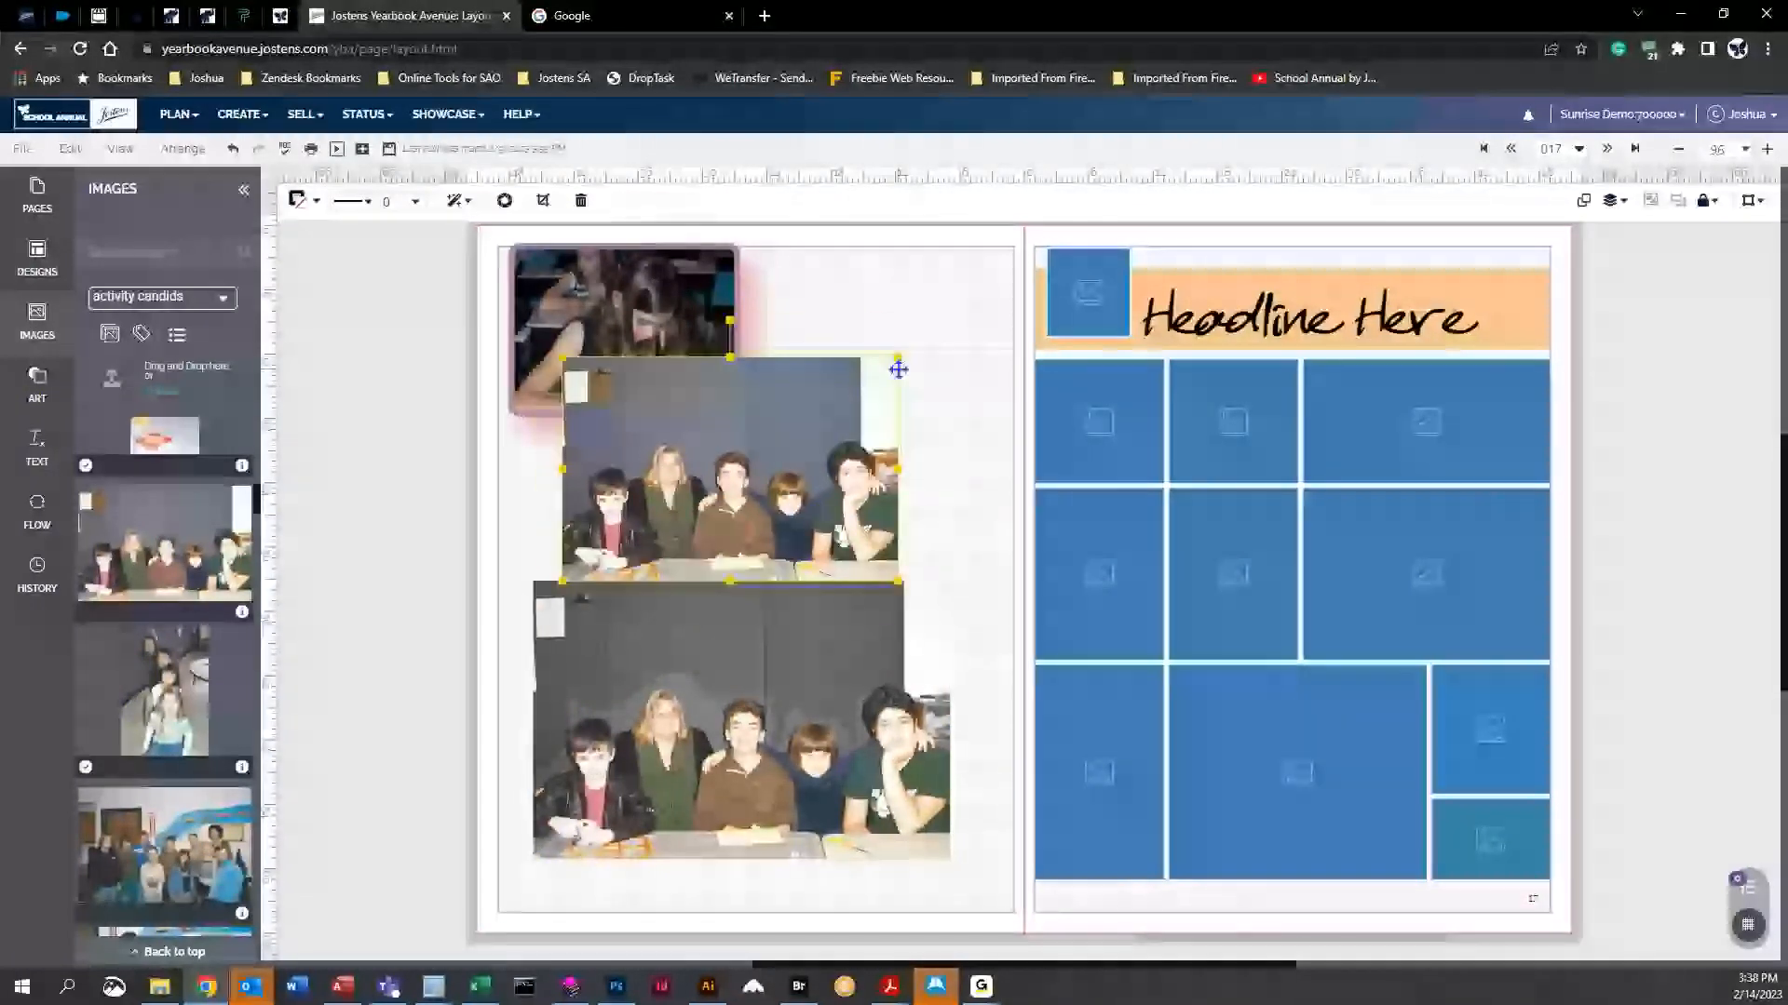
key("Delete")
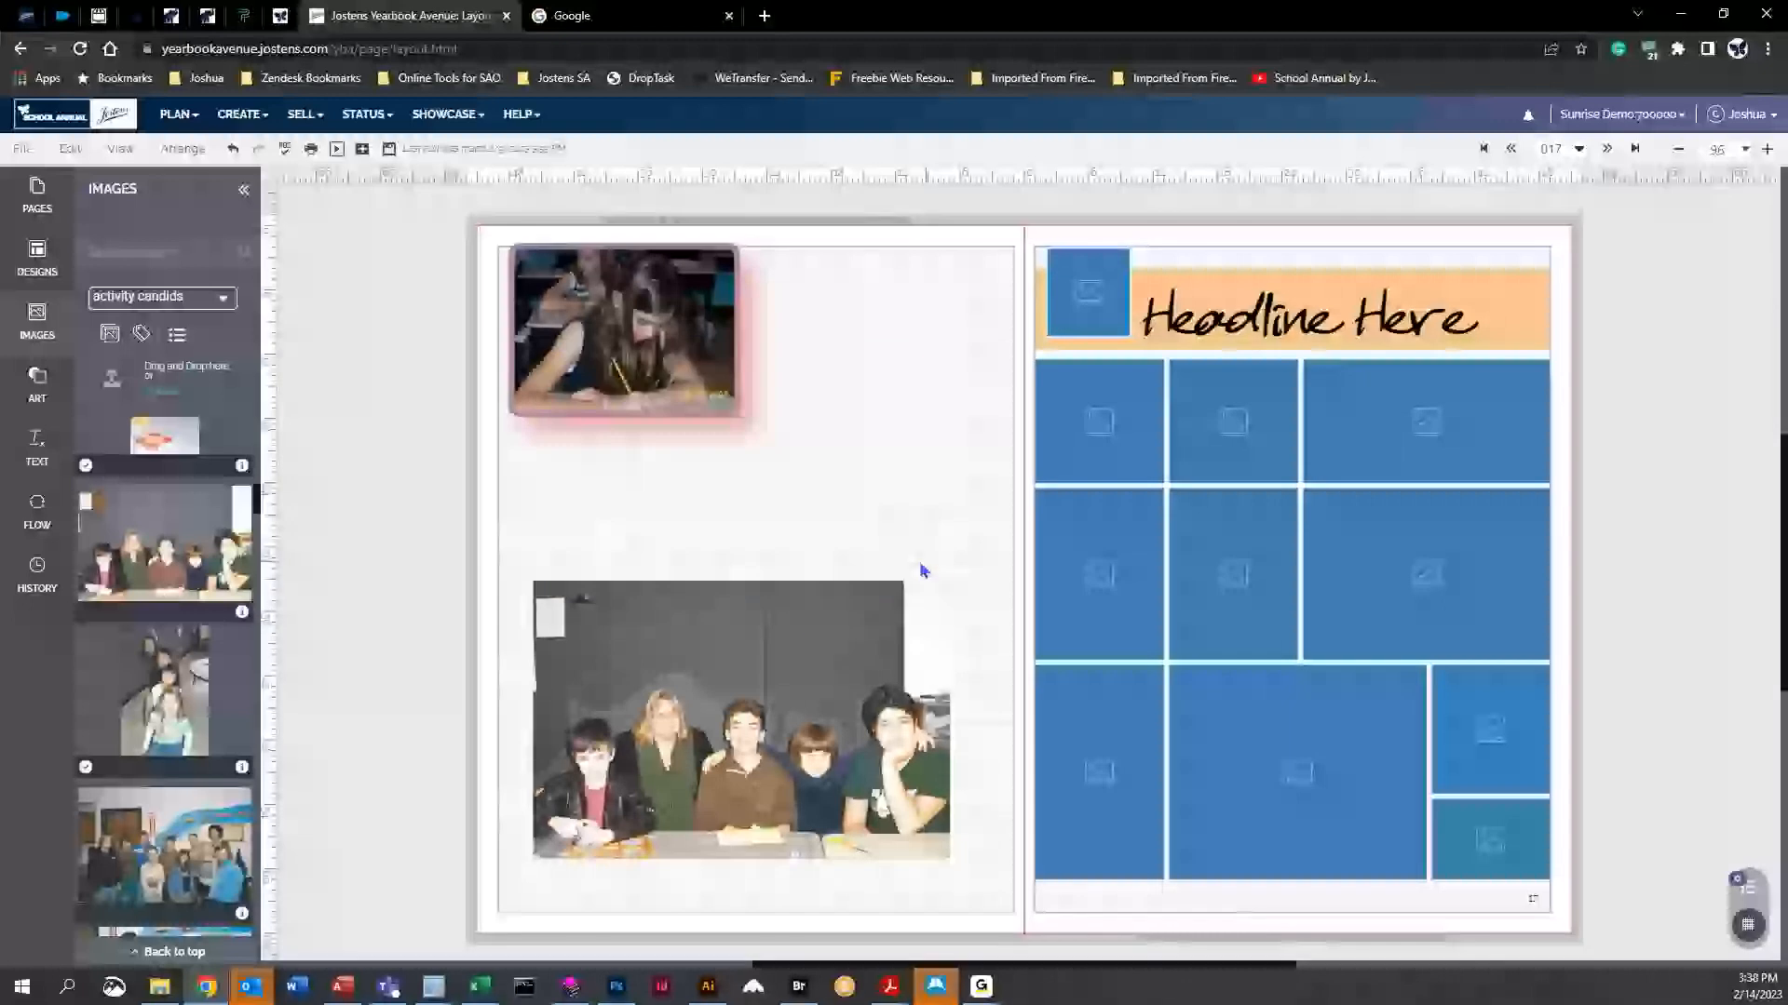
Delete the group photo with the black-and-white background, place the photo of the children lined up behind one another, and enlarge it
left_click(818, 657)
key("Delete")
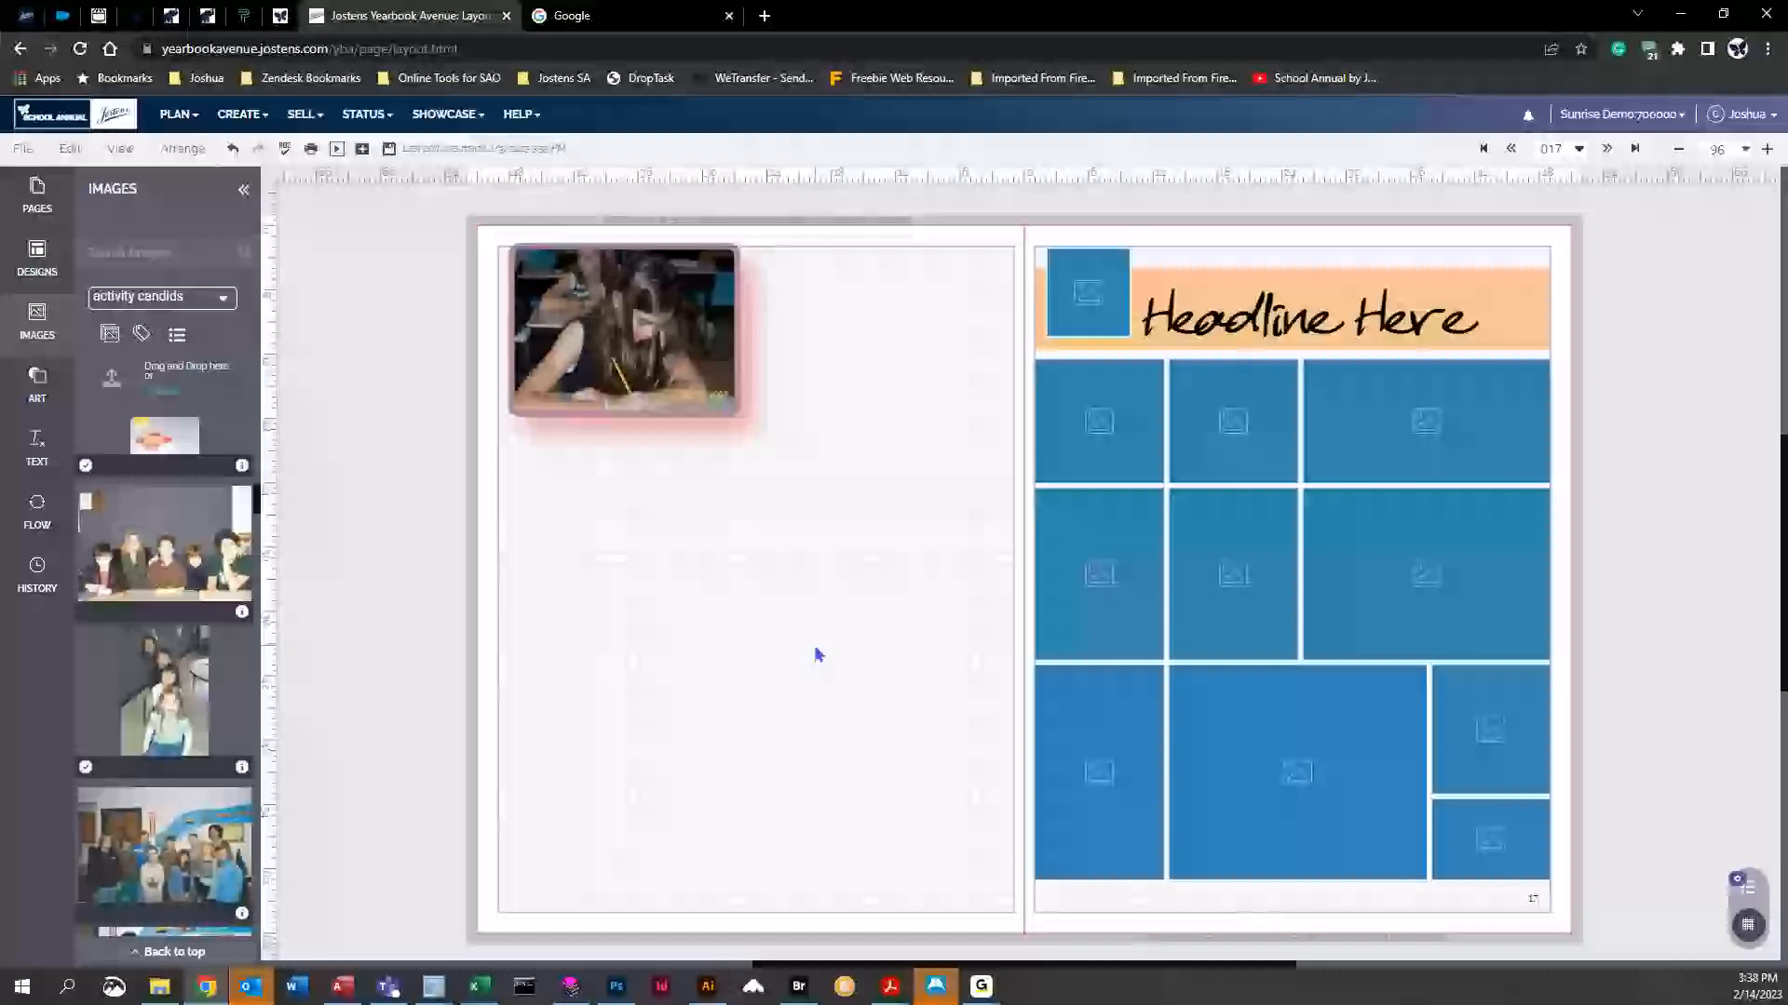
left_click_drag(159, 713, 755, 627)
left_click(856, 613)
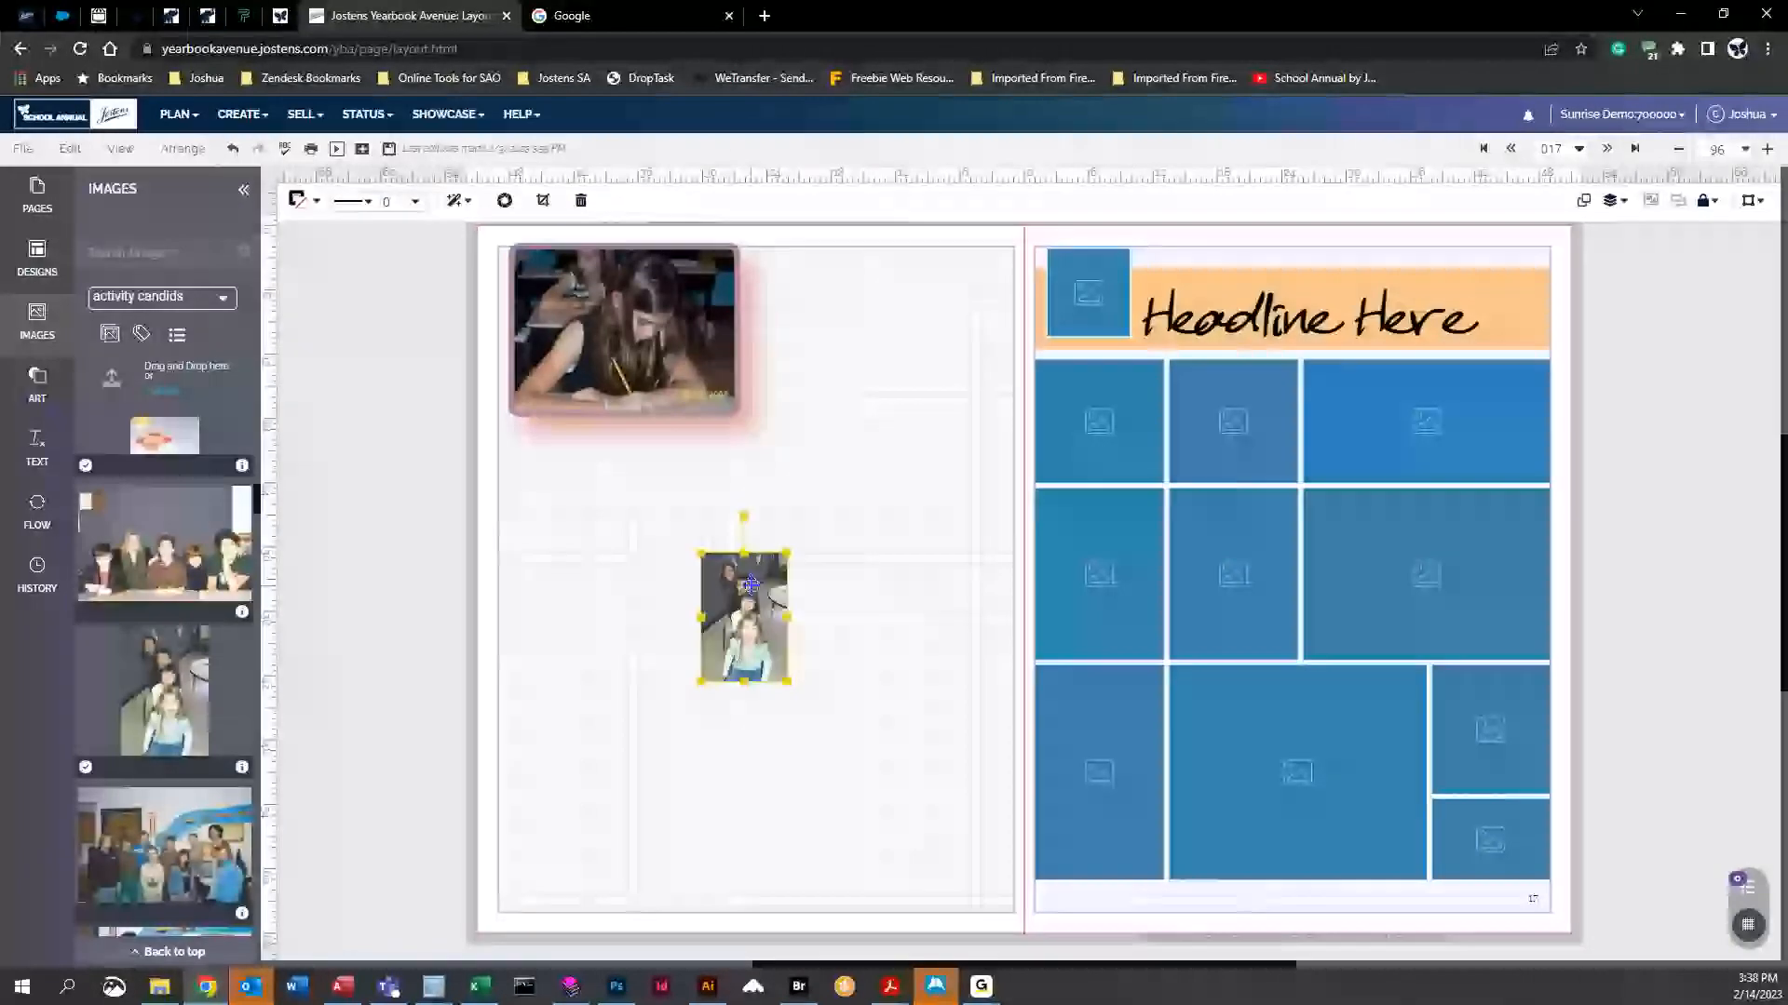
left_click_drag(798, 686, 950, 830)
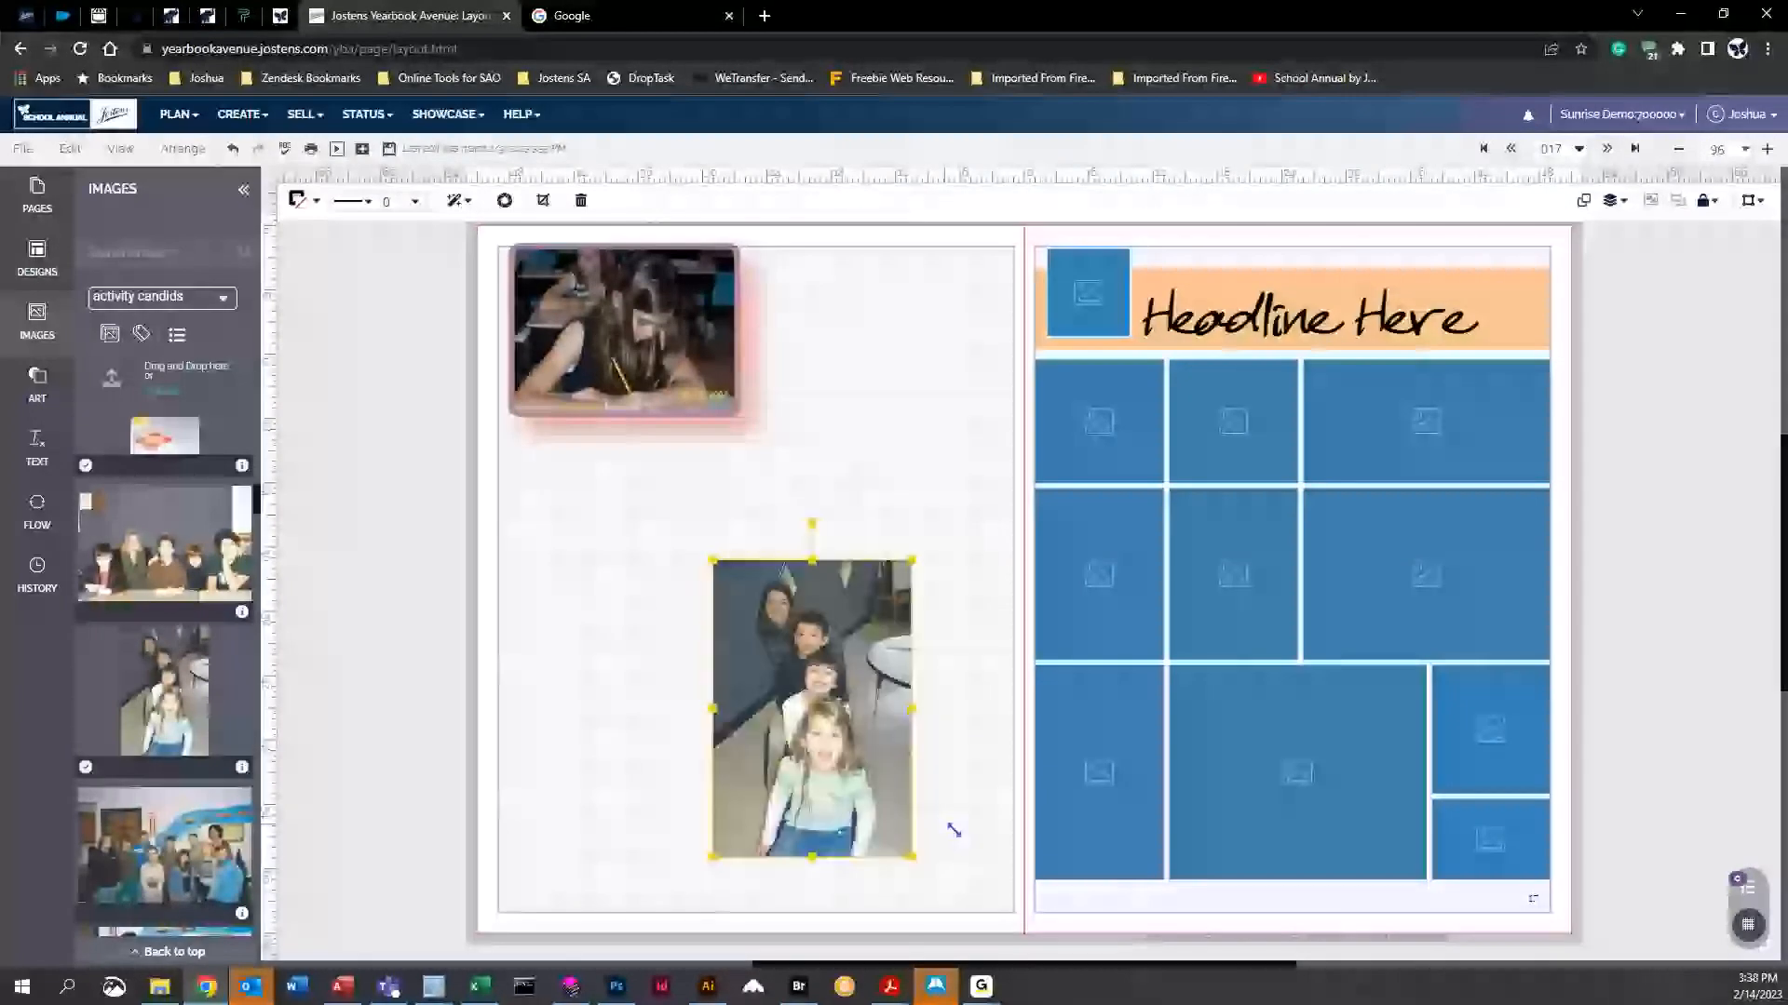
Reposition the photo of the lined-up children, then place a square shape over it and stretch it slightly larger than the photo
left_click_drag(834, 726, 699, 667)
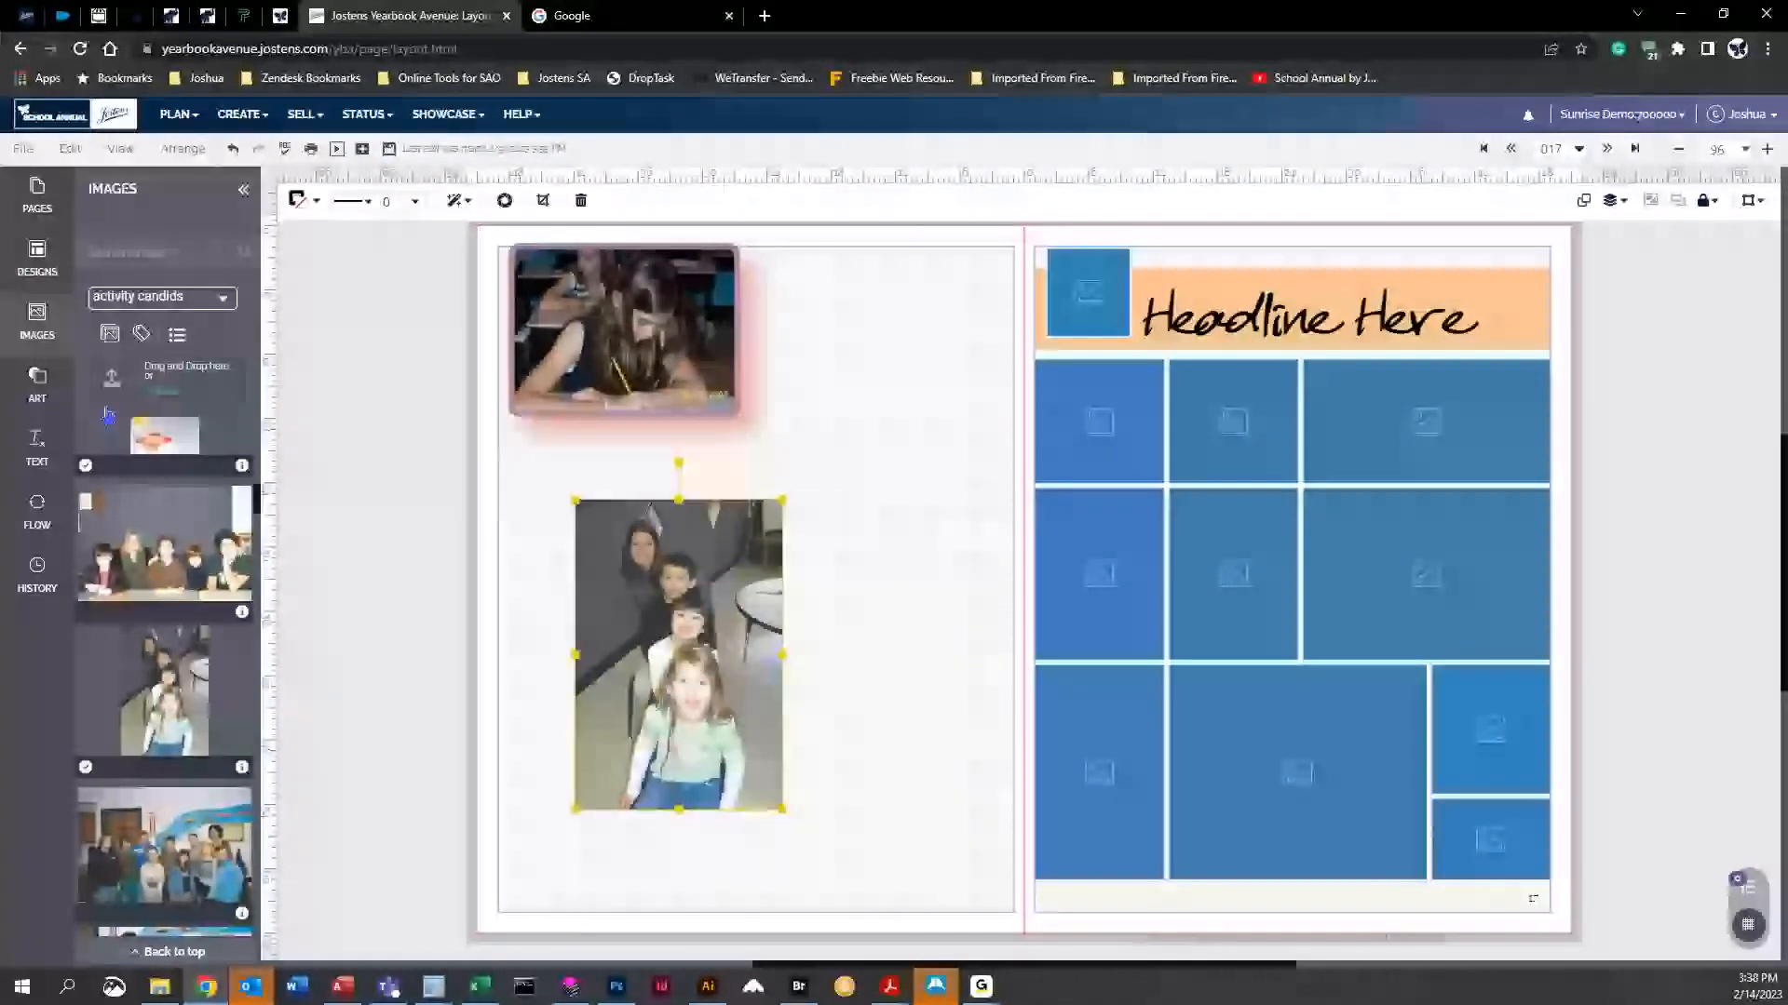
left_click(608, 312)
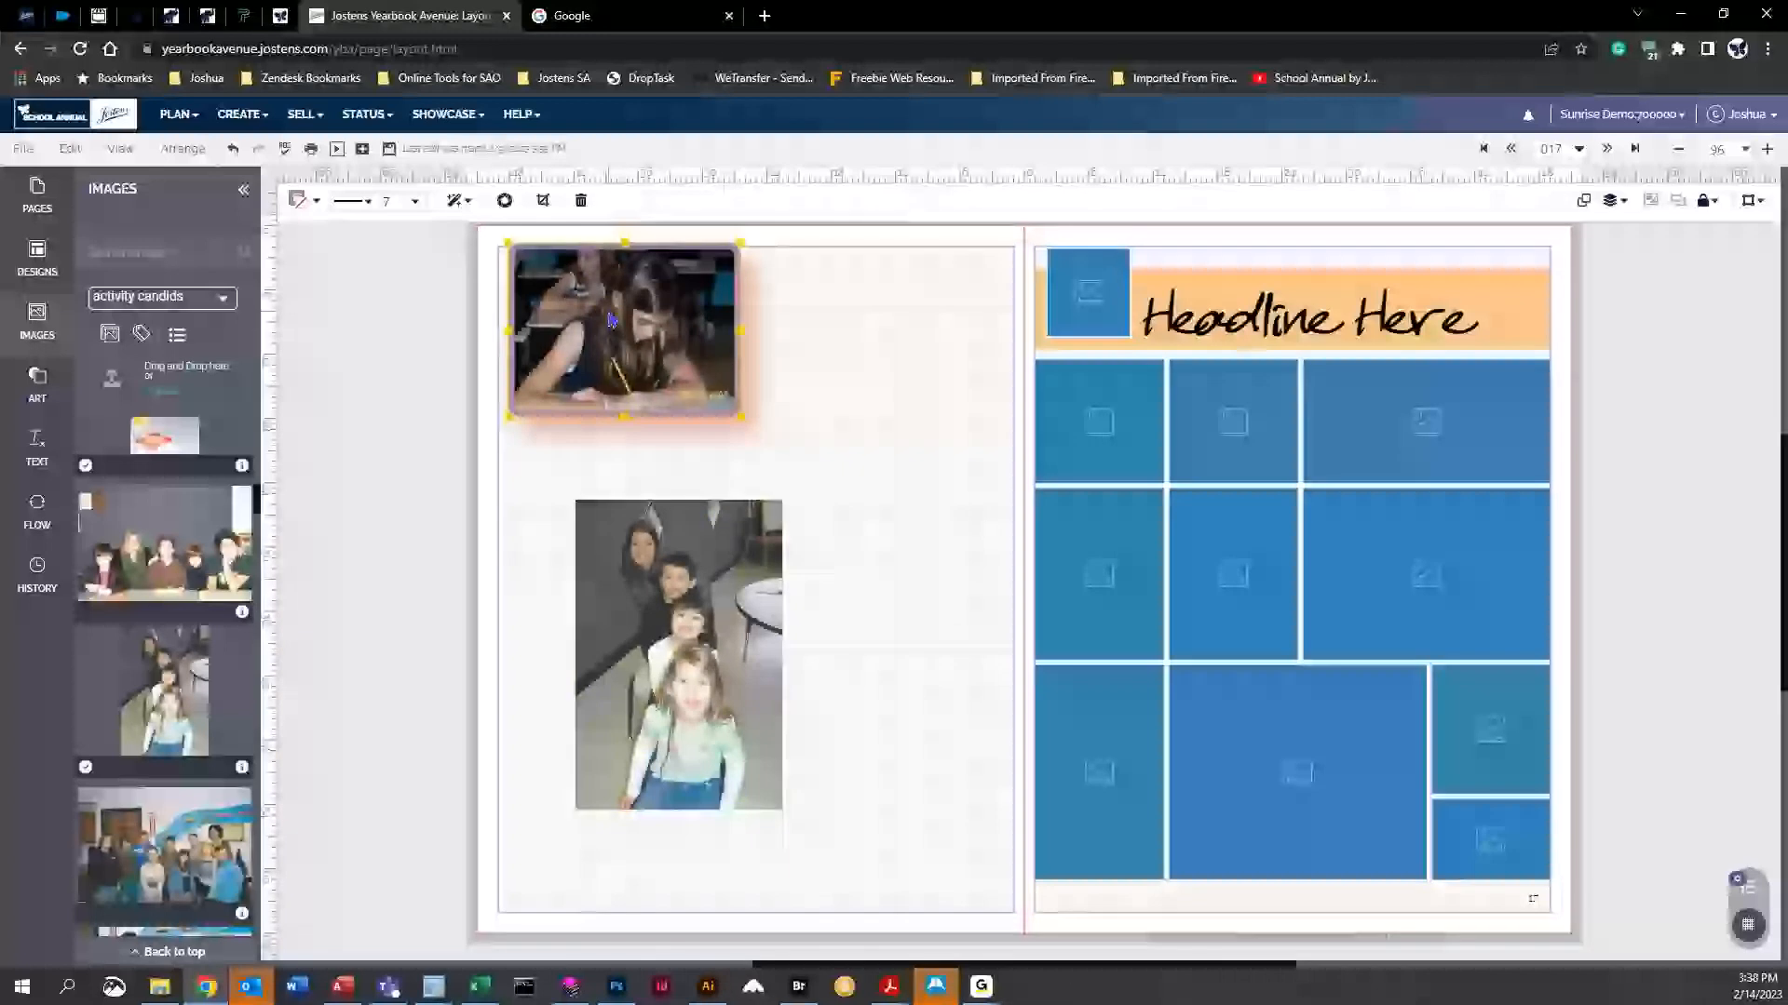
left_click(38, 384)
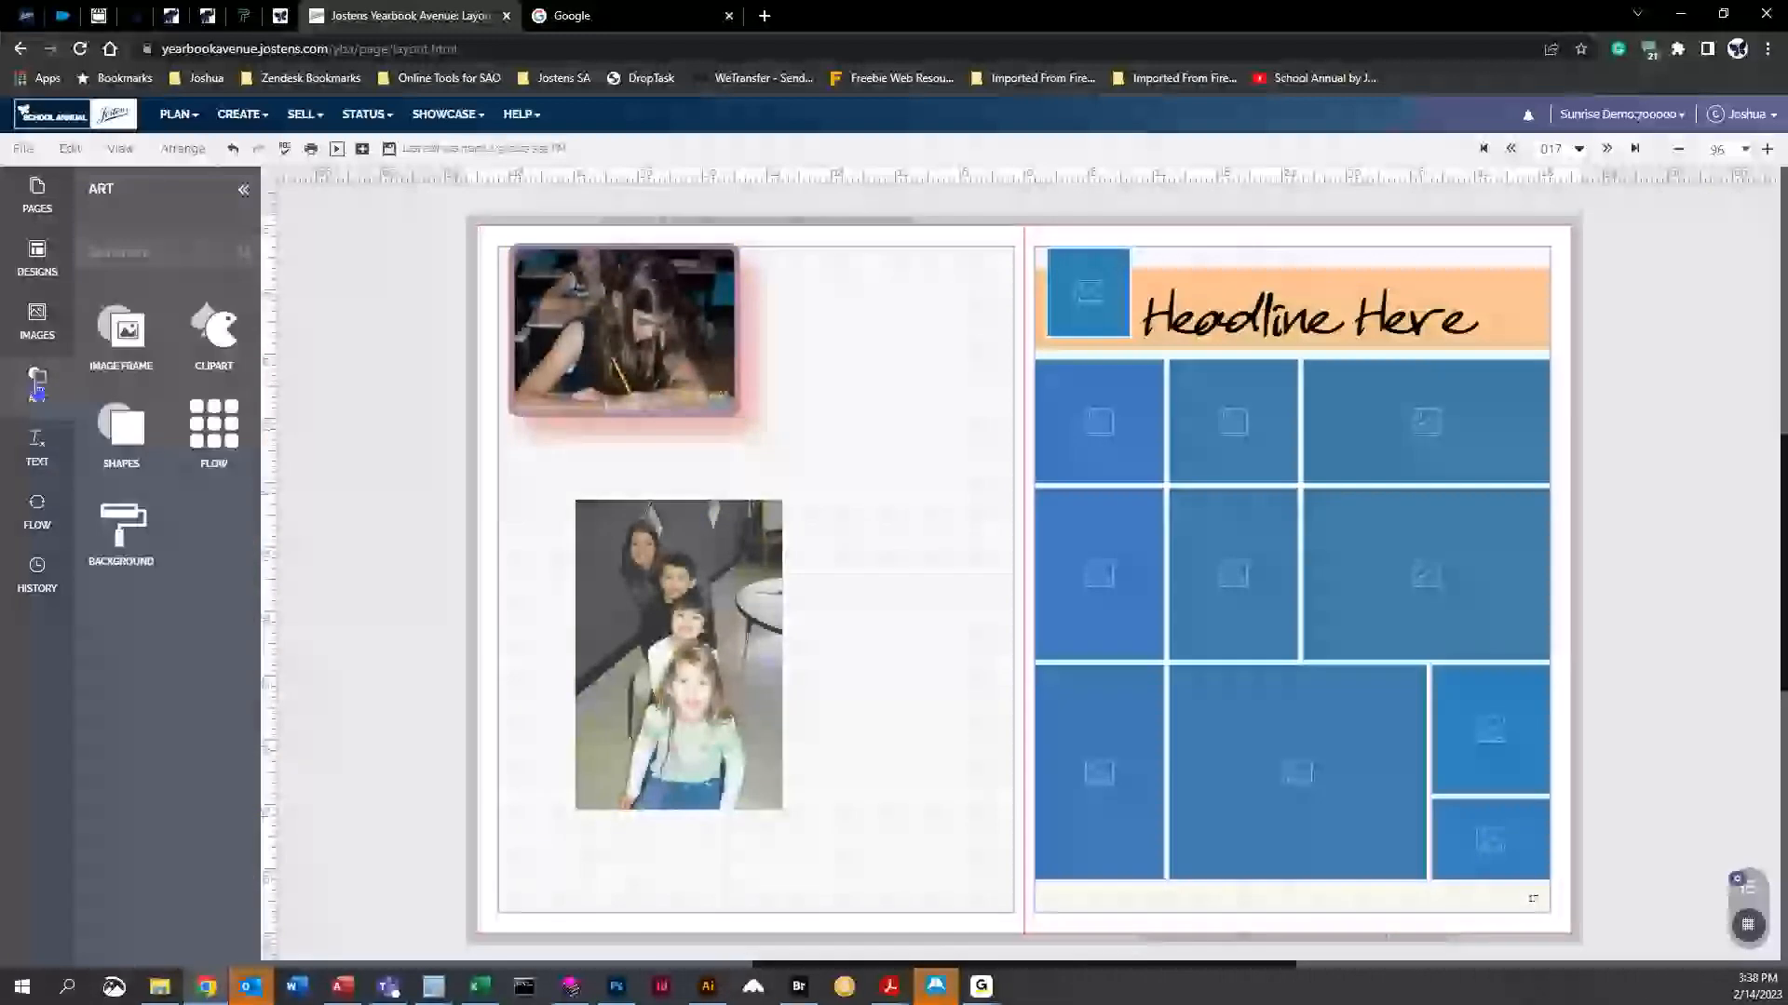
left_click(130, 411)
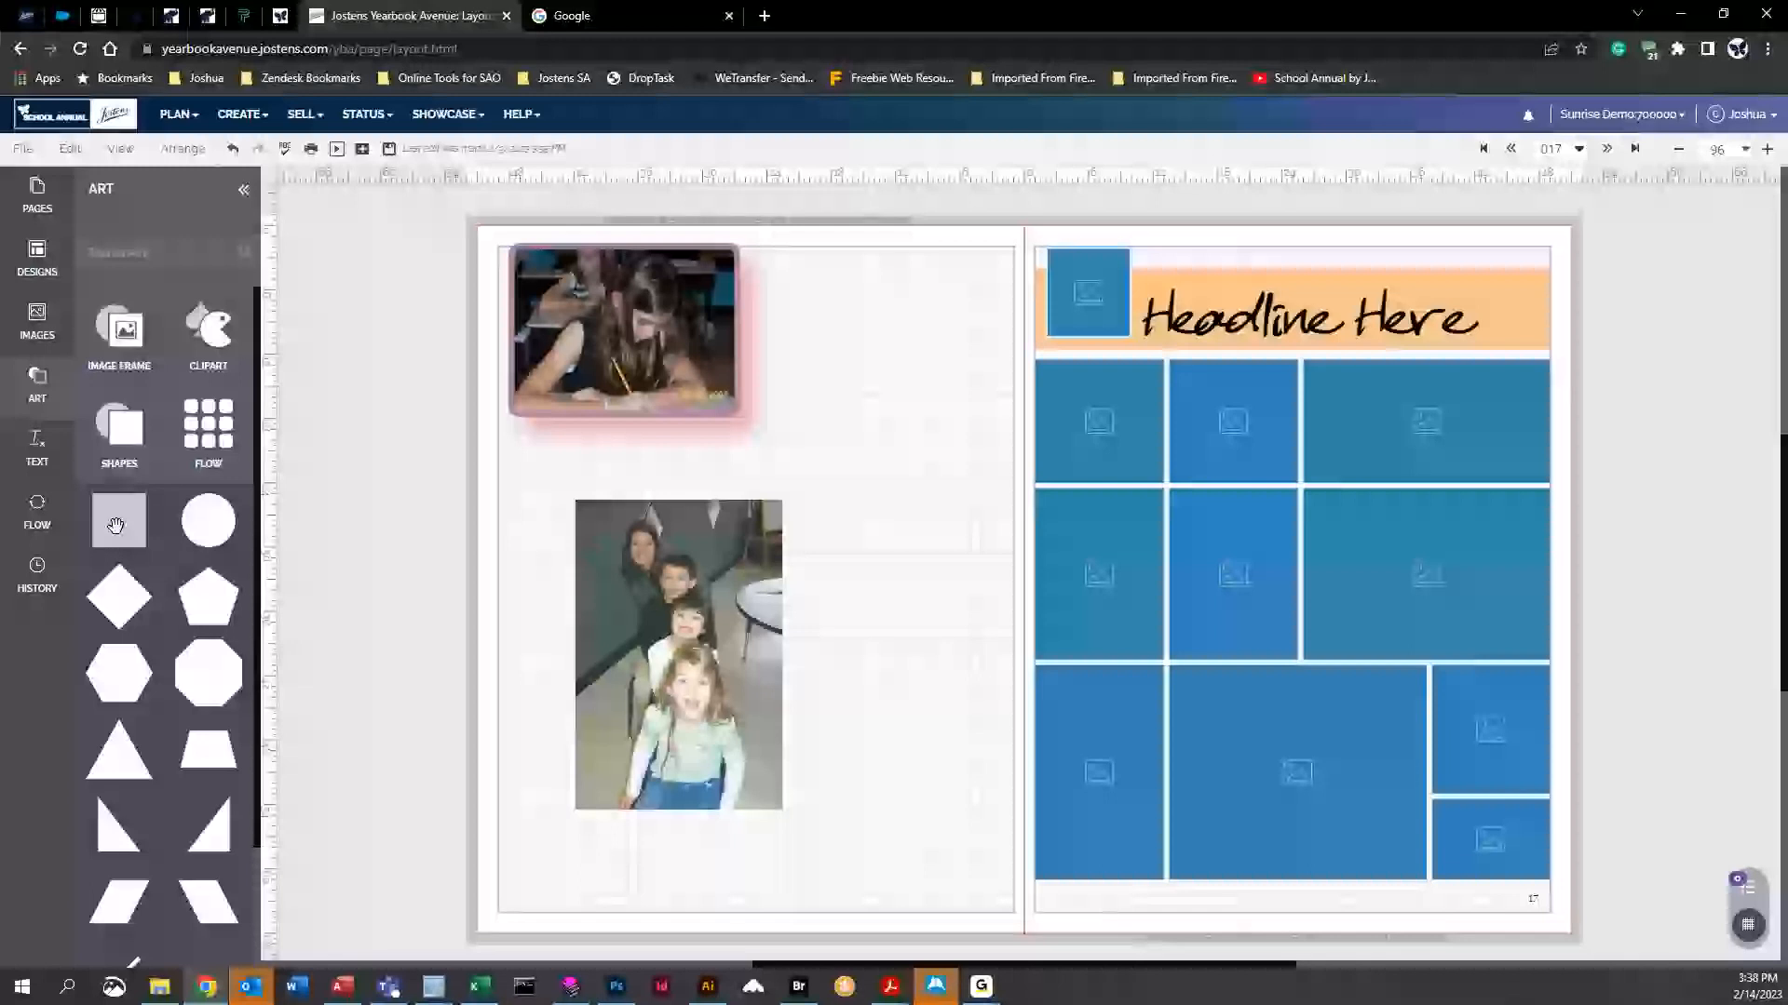
left_click_drag(867, 639, 623, 564)
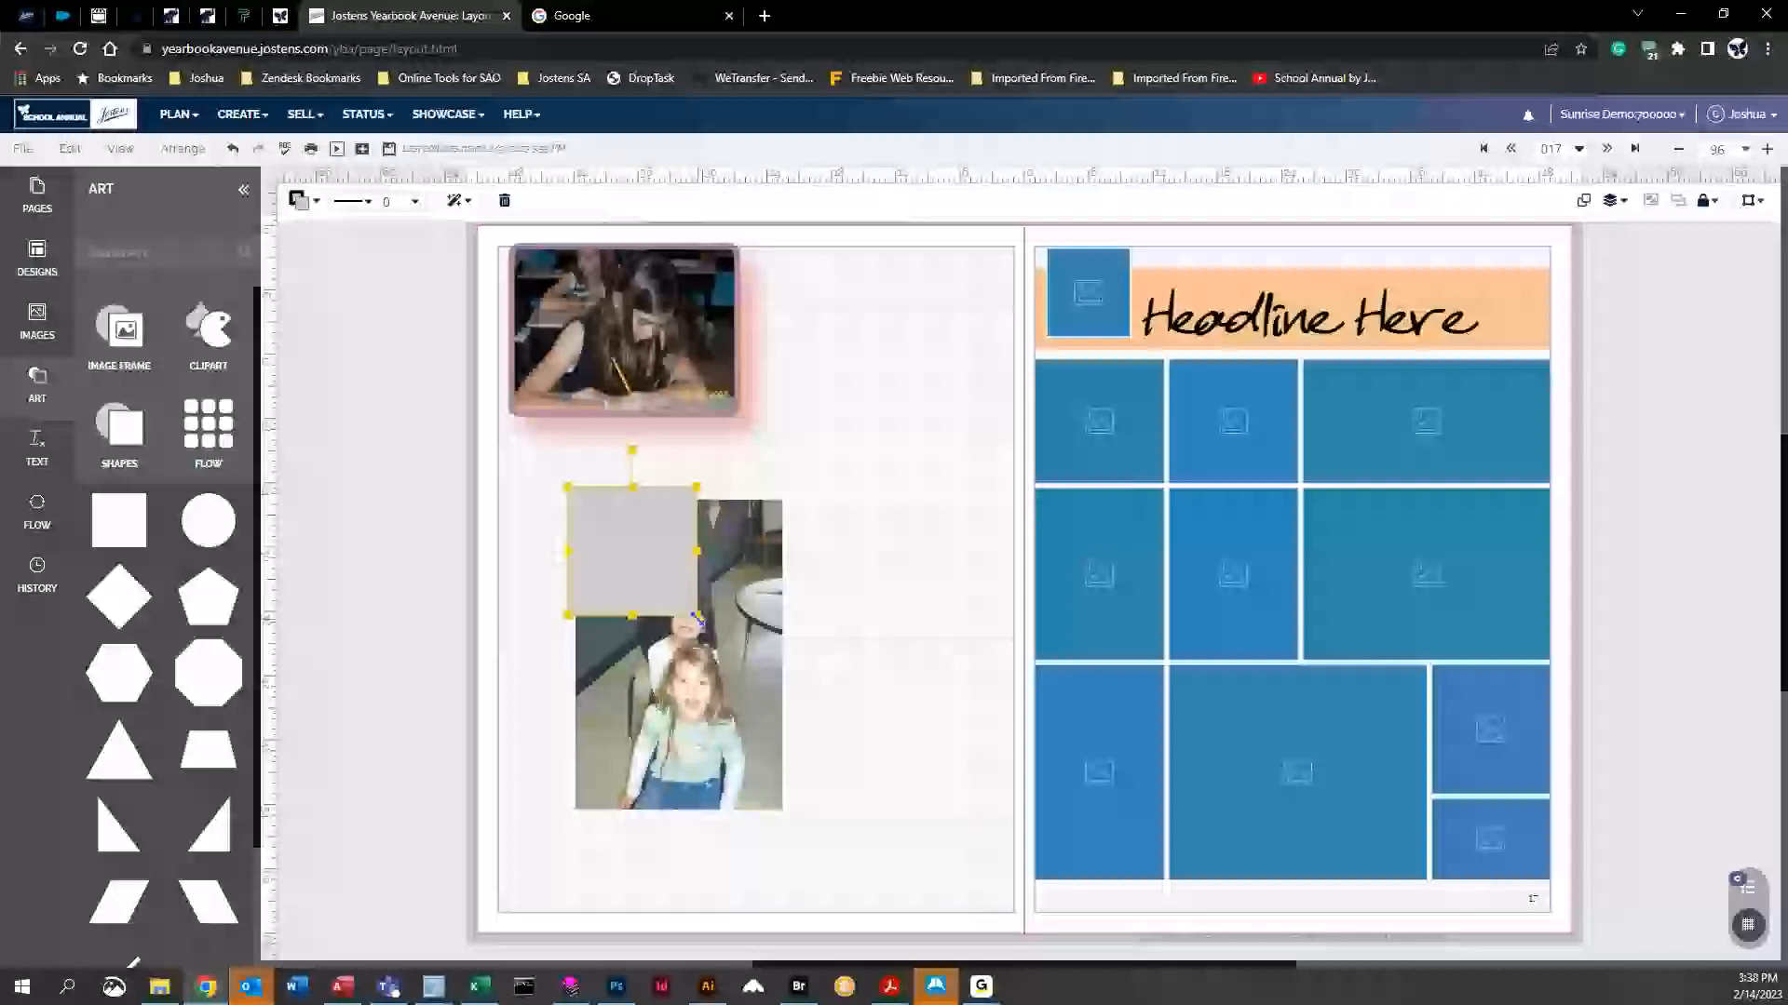
left_click_drag(698, 616, 787, 825)
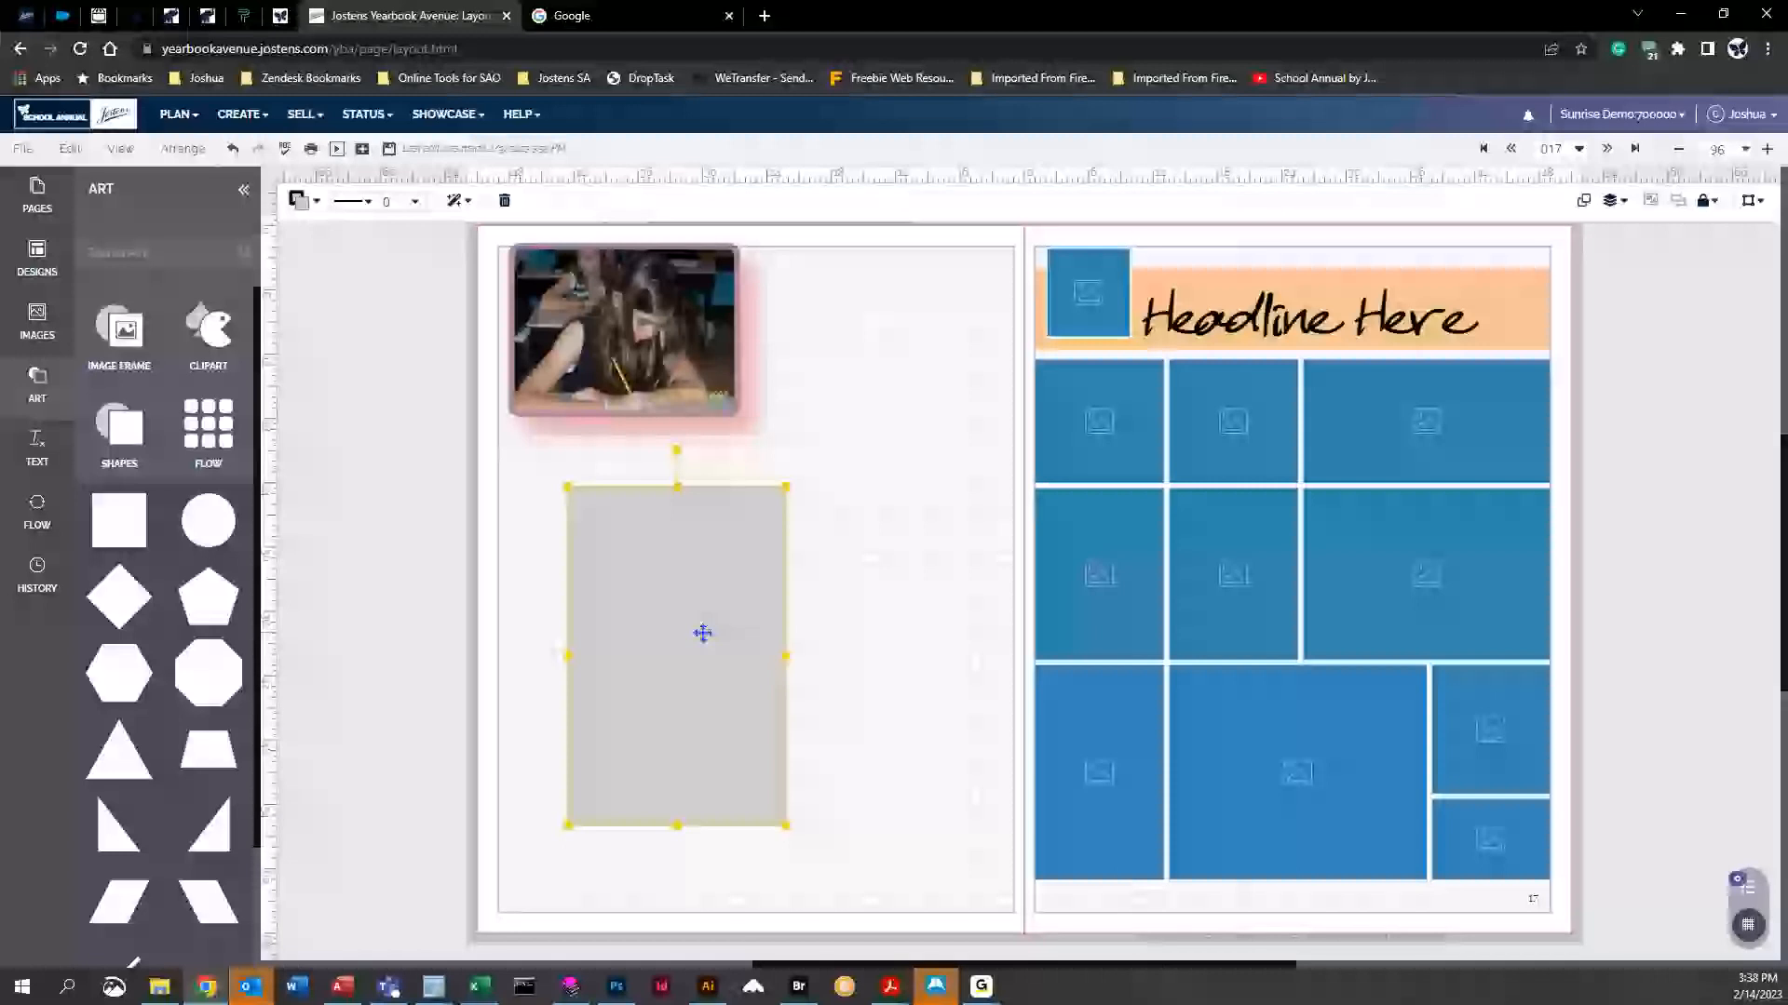
Send the gray rectangle to the back and extend its edges so it frames the children's photo on all sides
left_click(183, 148)
mouse_move(205, 341)
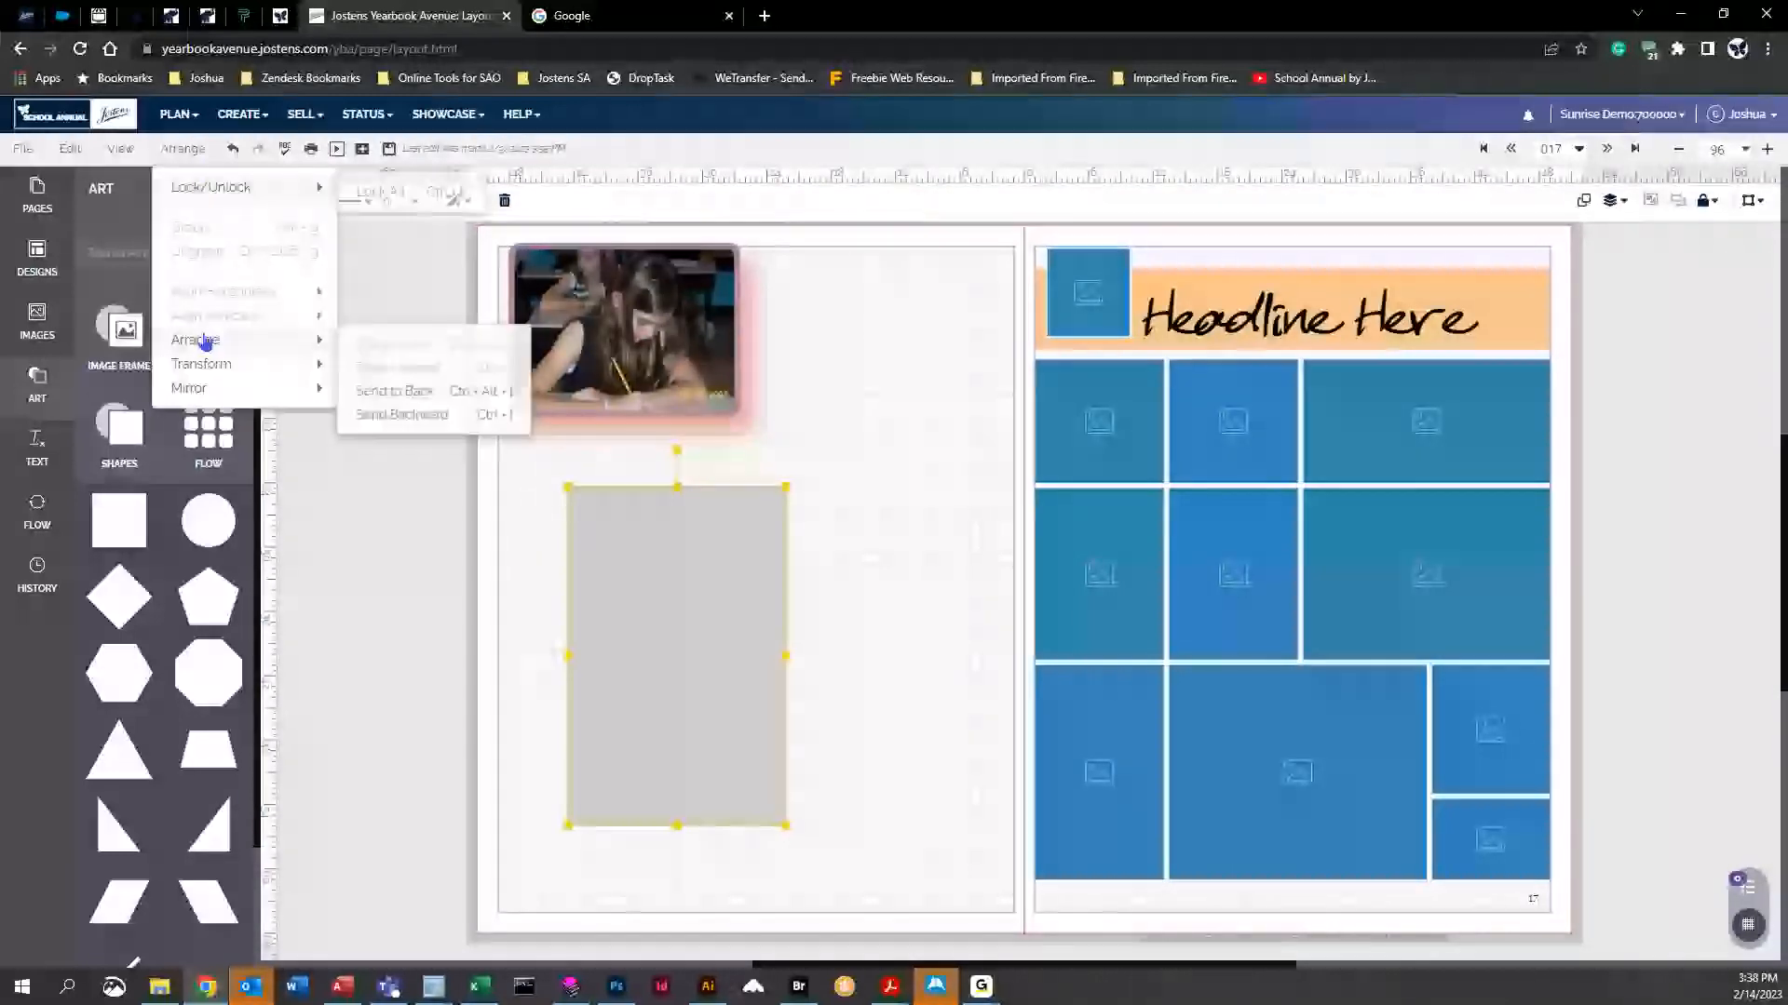
left_click(414, 395)
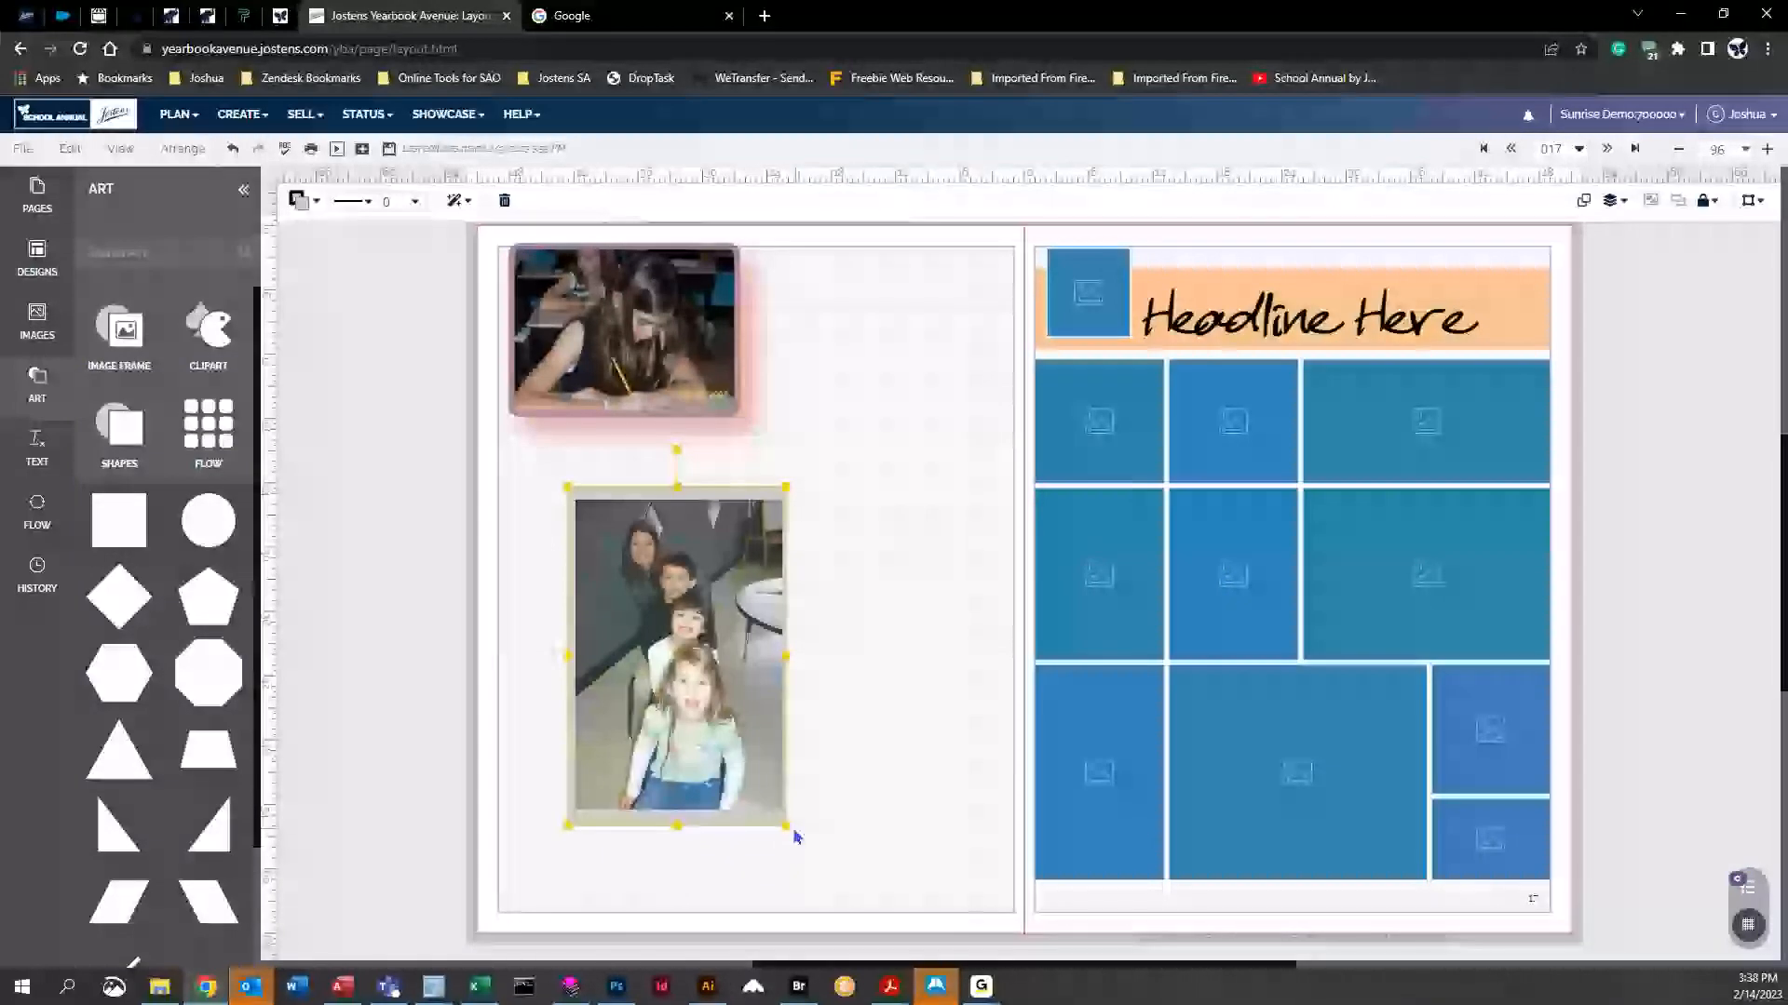
left_click_drag(787, 825, 800, 827)
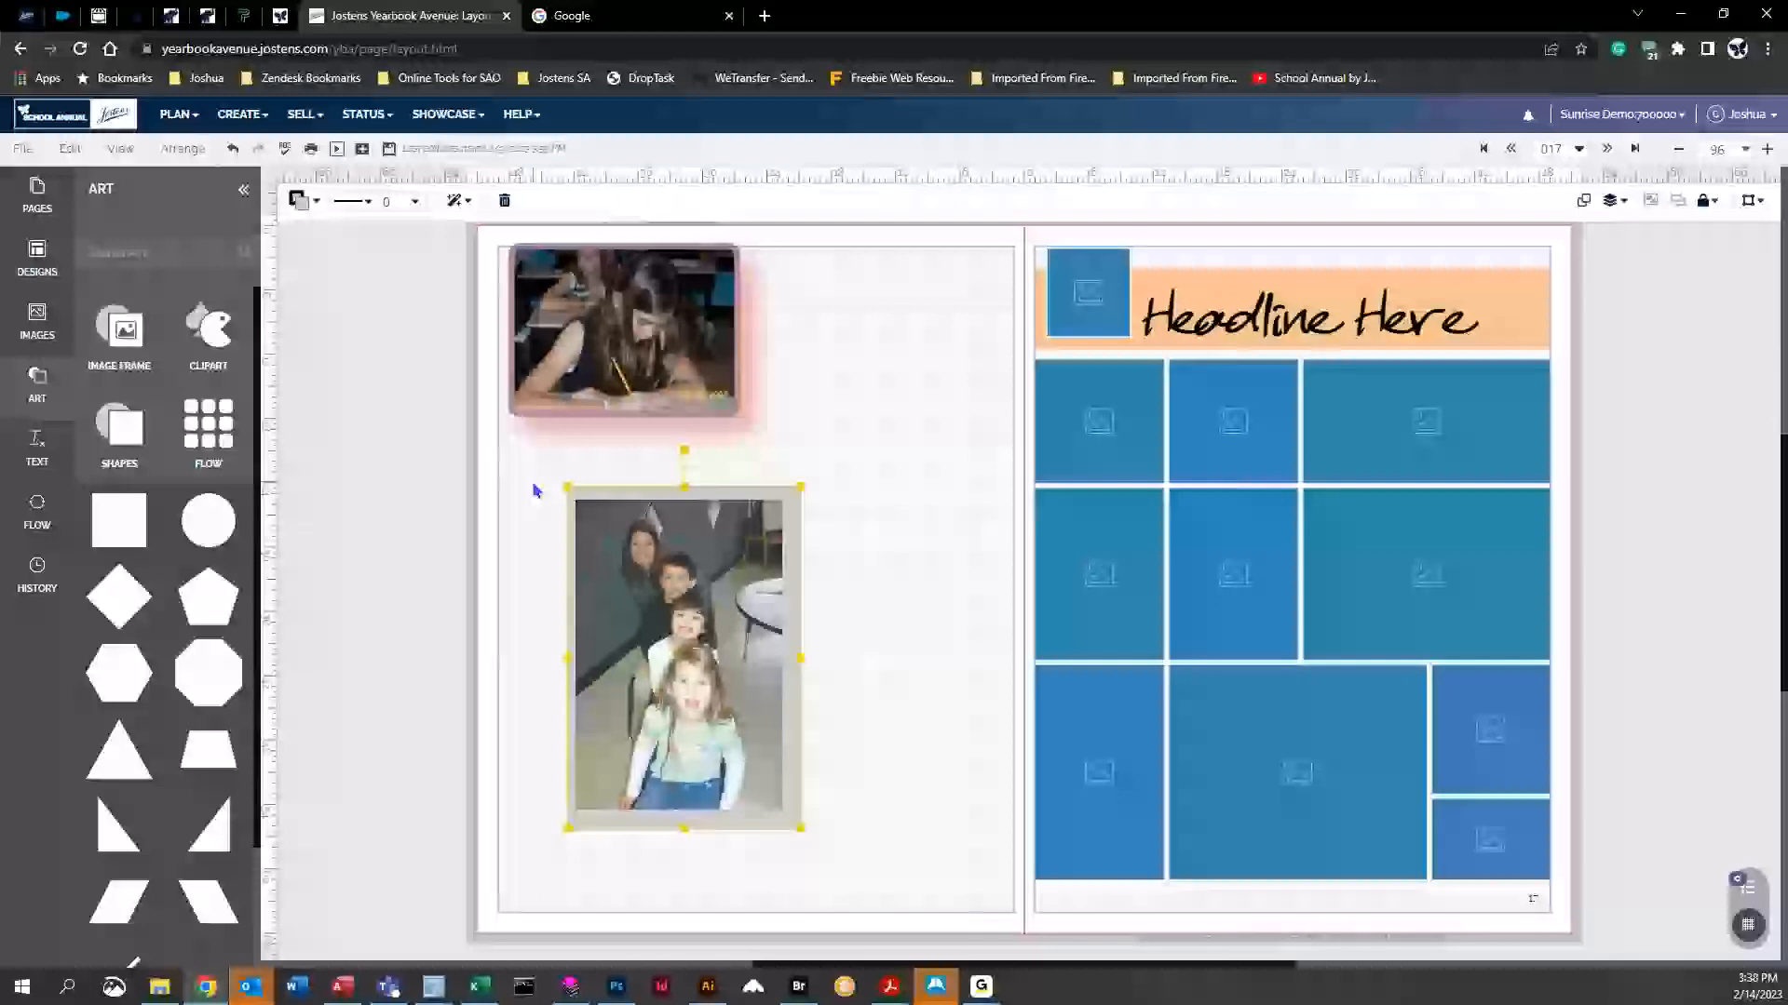
left_click(564, 488)
left_click(565, 491)
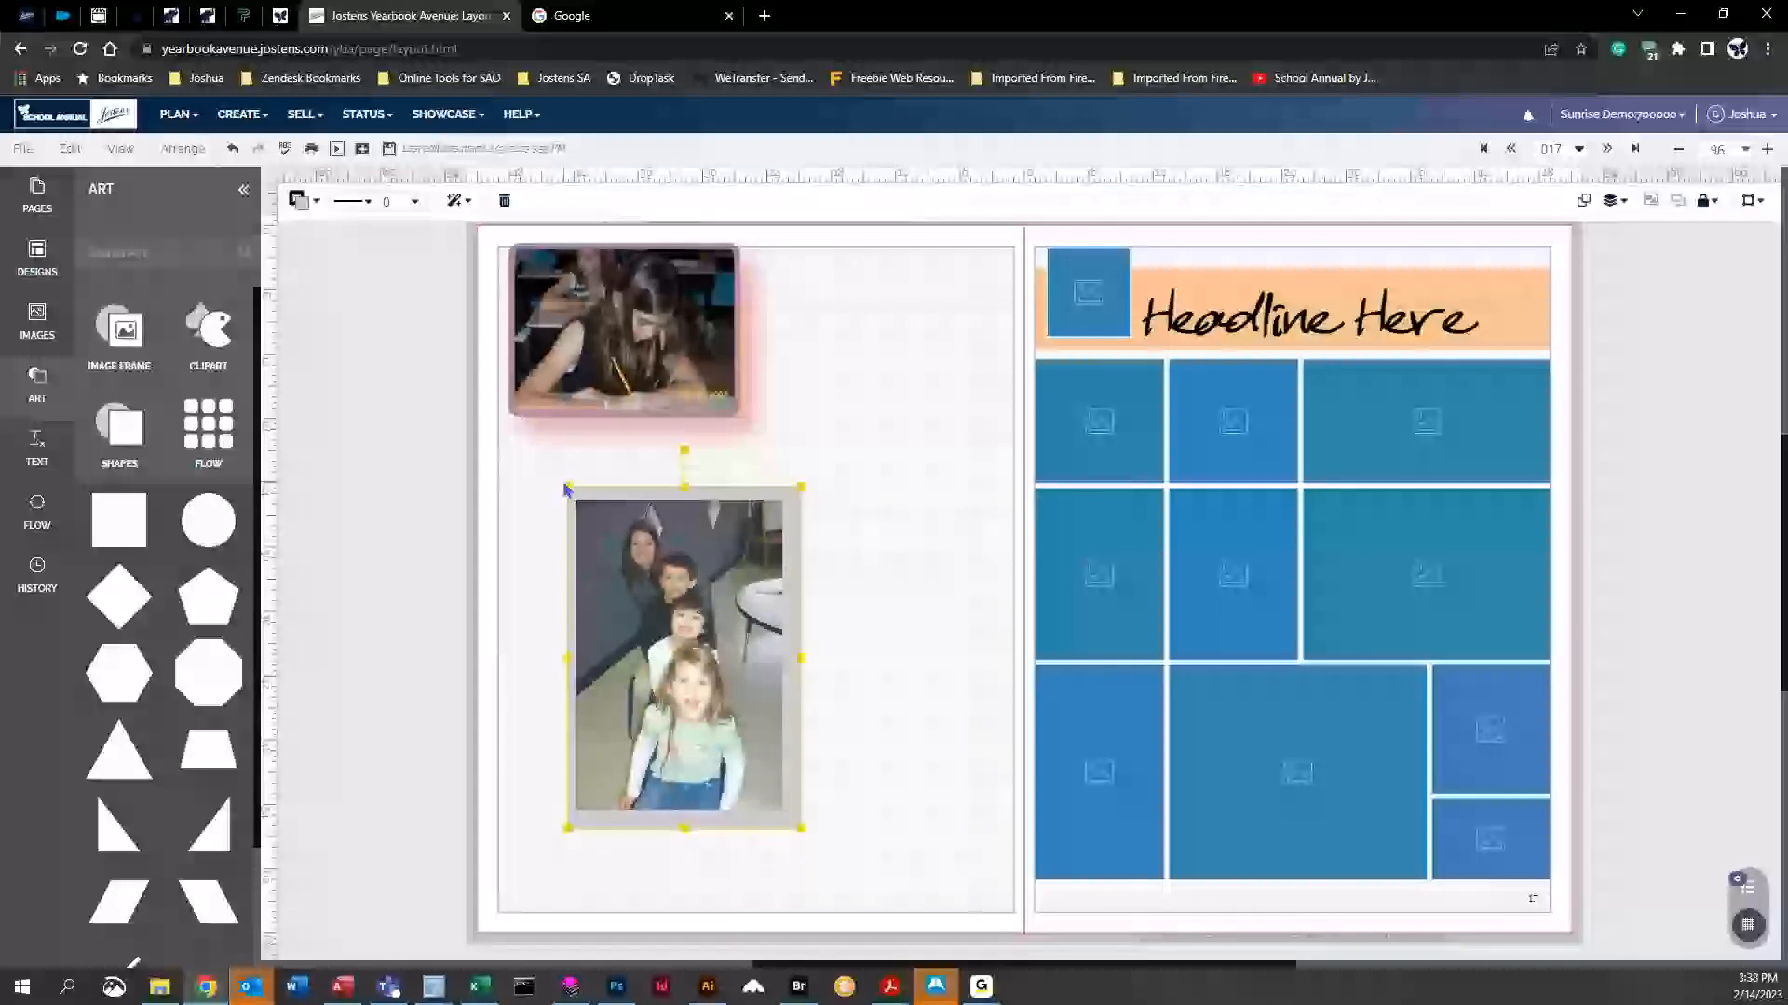
left_click(565, 488)
left_click(565, 487)
left_click_drag(565, 487, 560, 484)
left_click(942, 875)
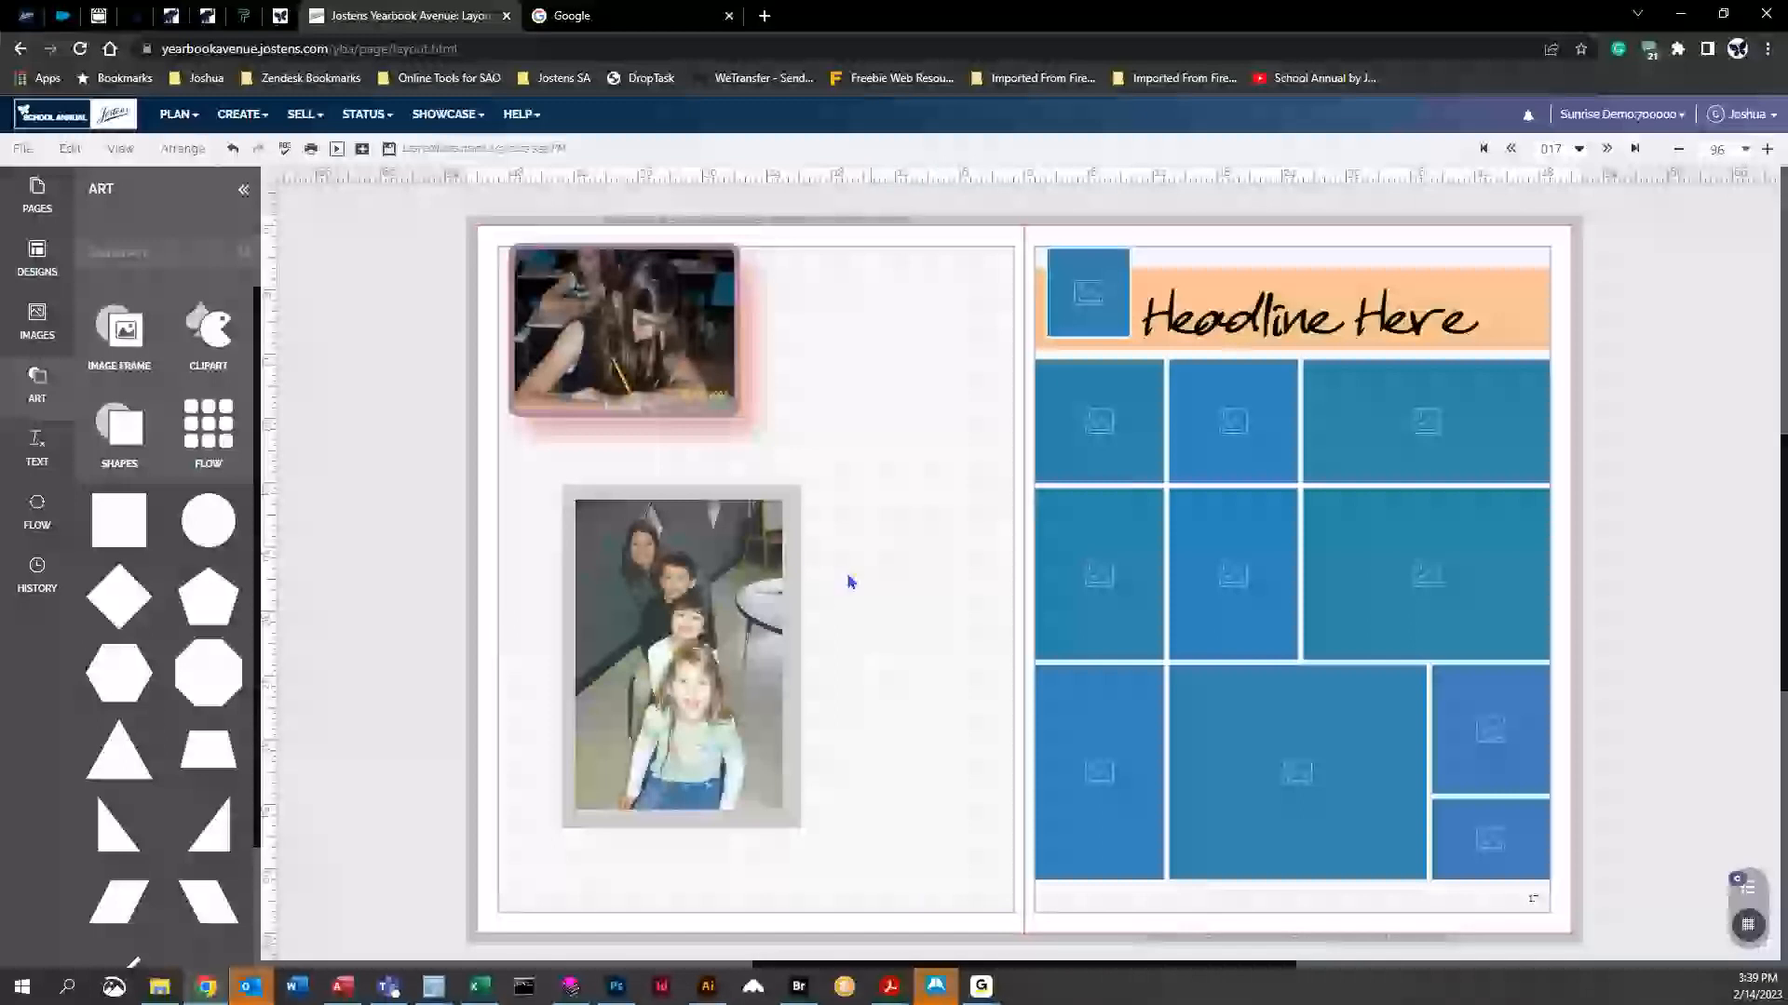
Move the photo of the girl writing slightly down and set its border thickness to 9 pt
left_click_drag(576, 295, 583, 315)
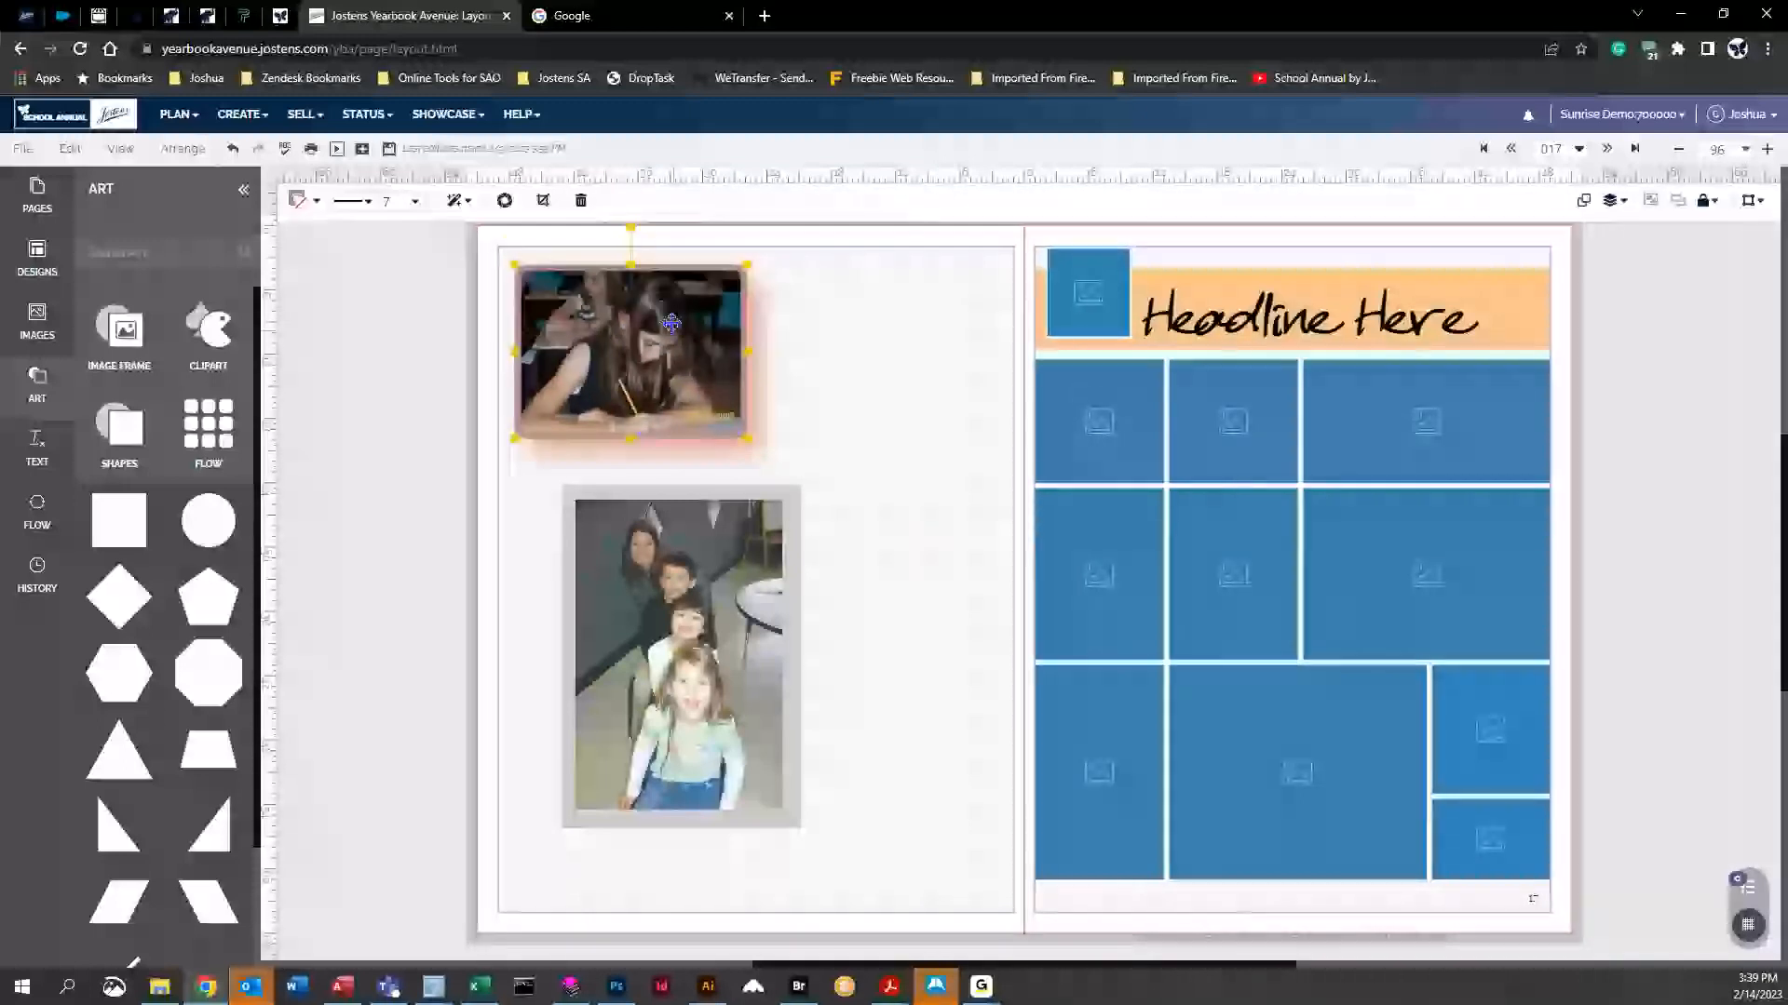
left_click(414, 201)
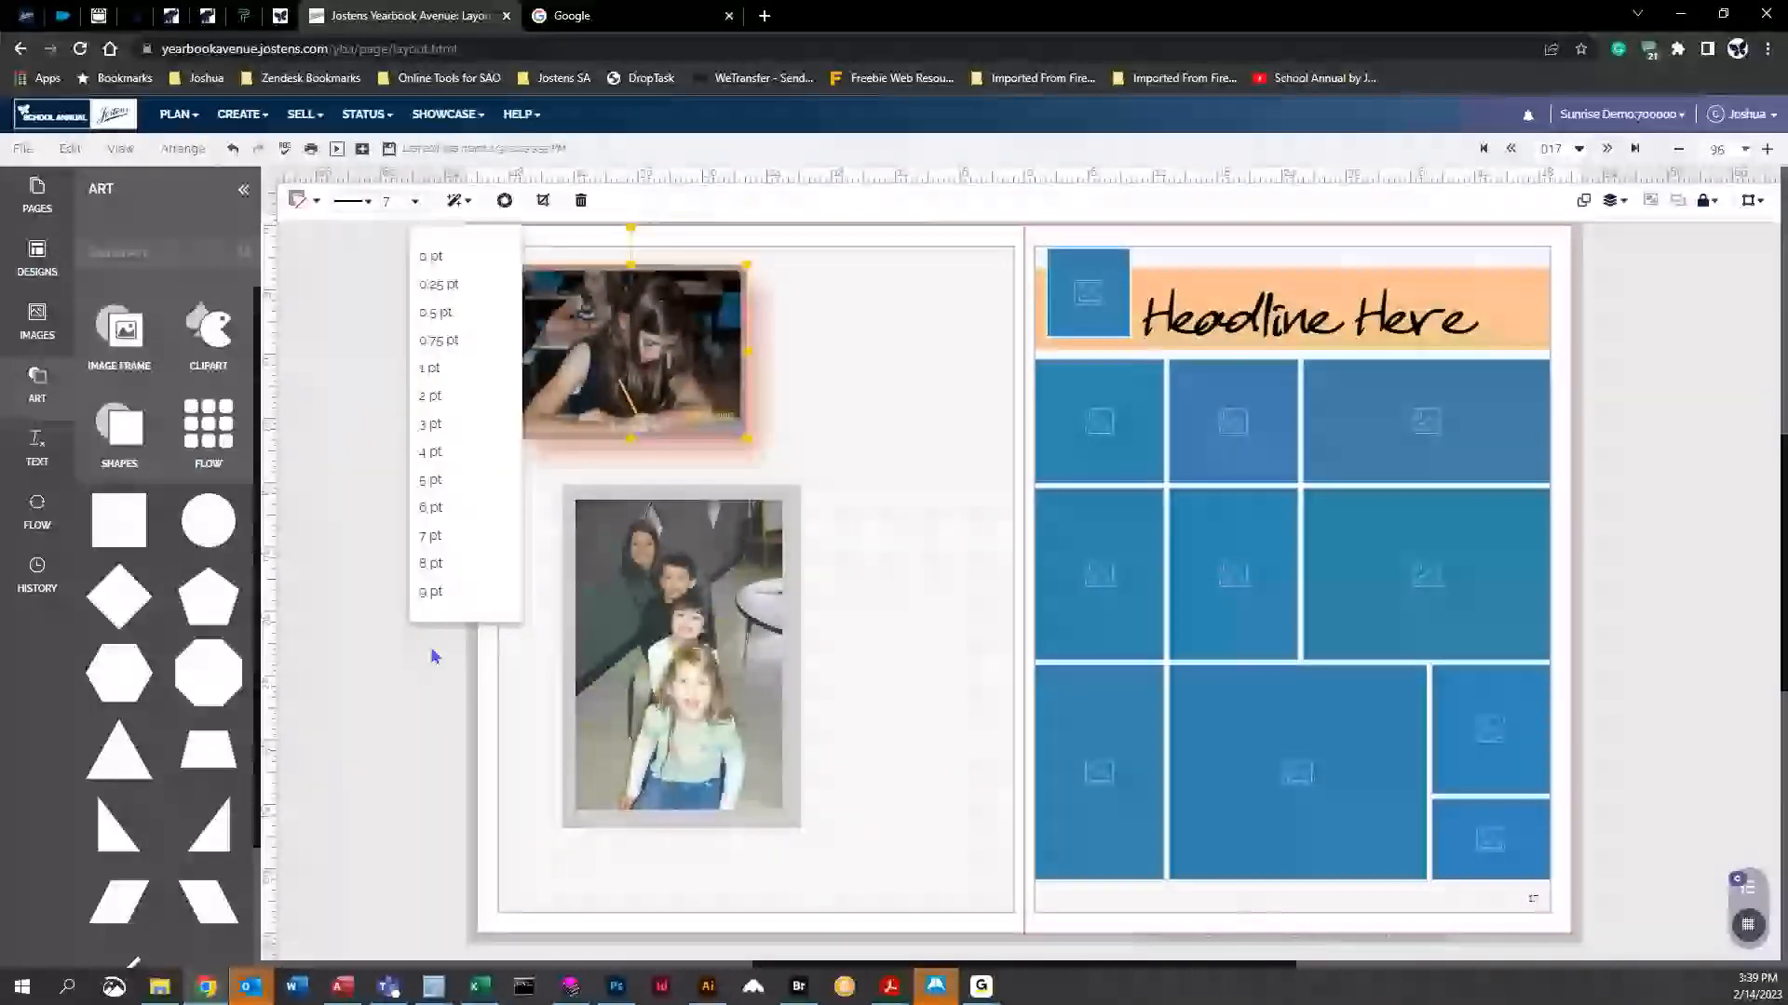
left_click(445, 592)
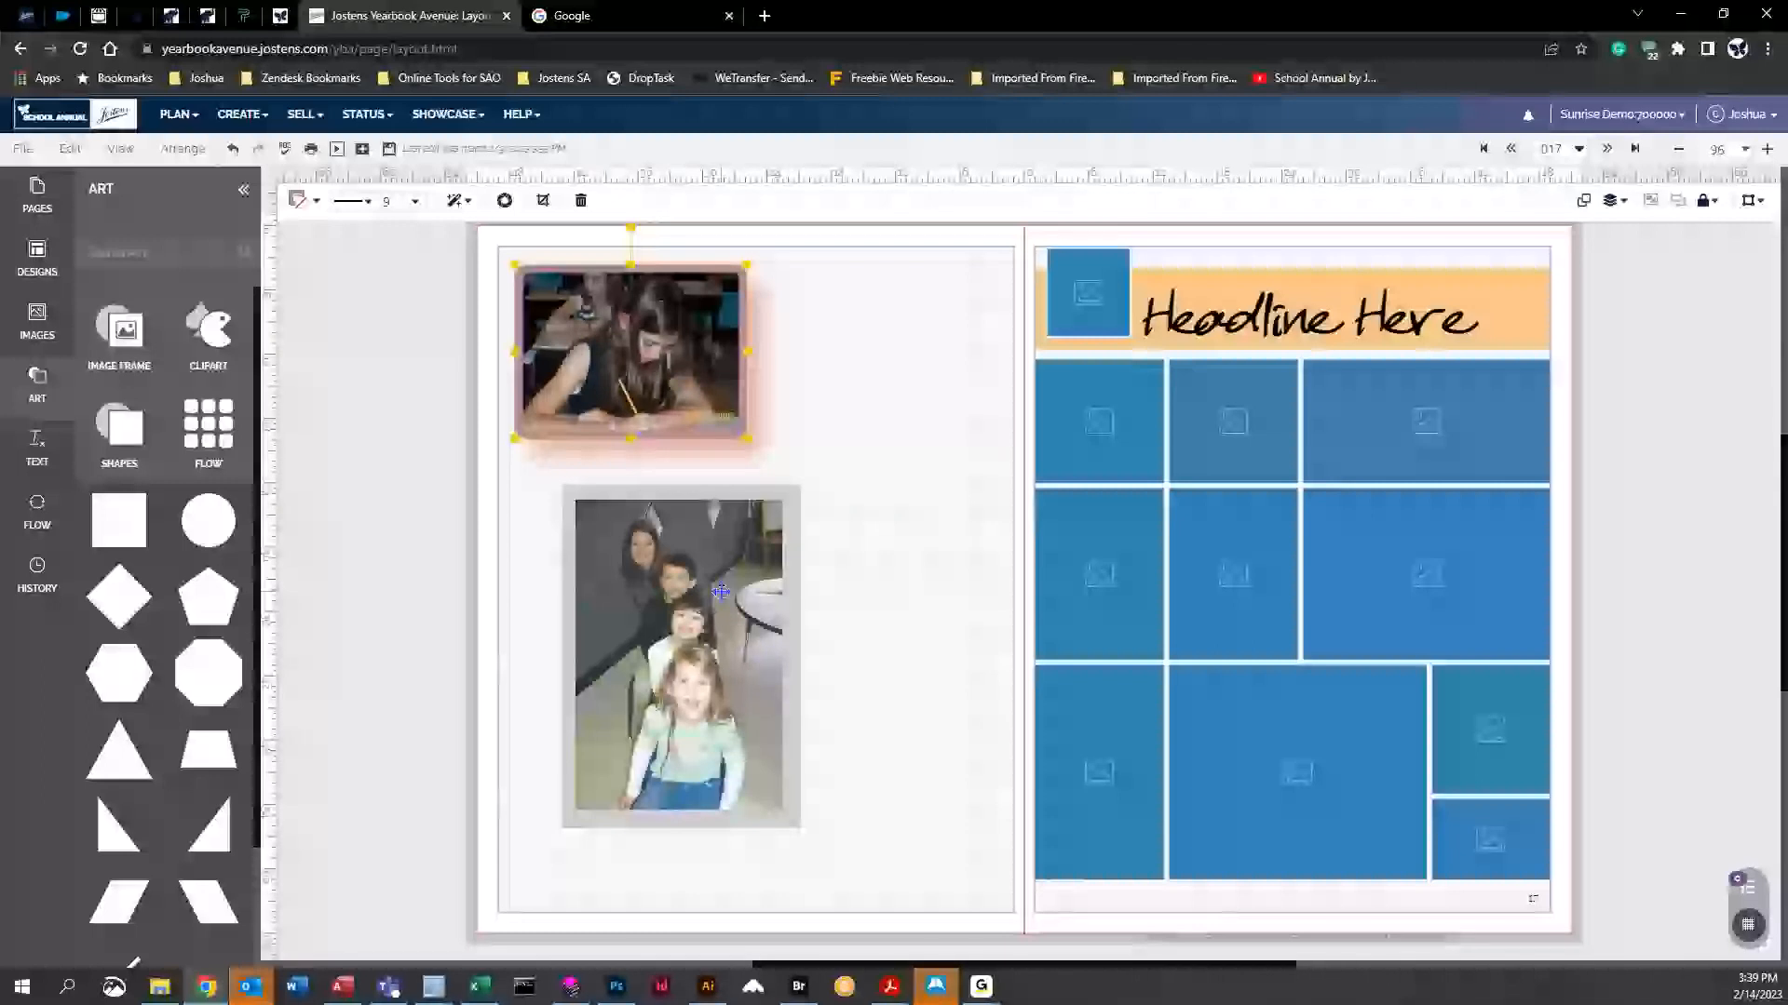
left_click(825, 549)
Fill the rectangle behind the children's photo with dark purple
left_click(798, 520)
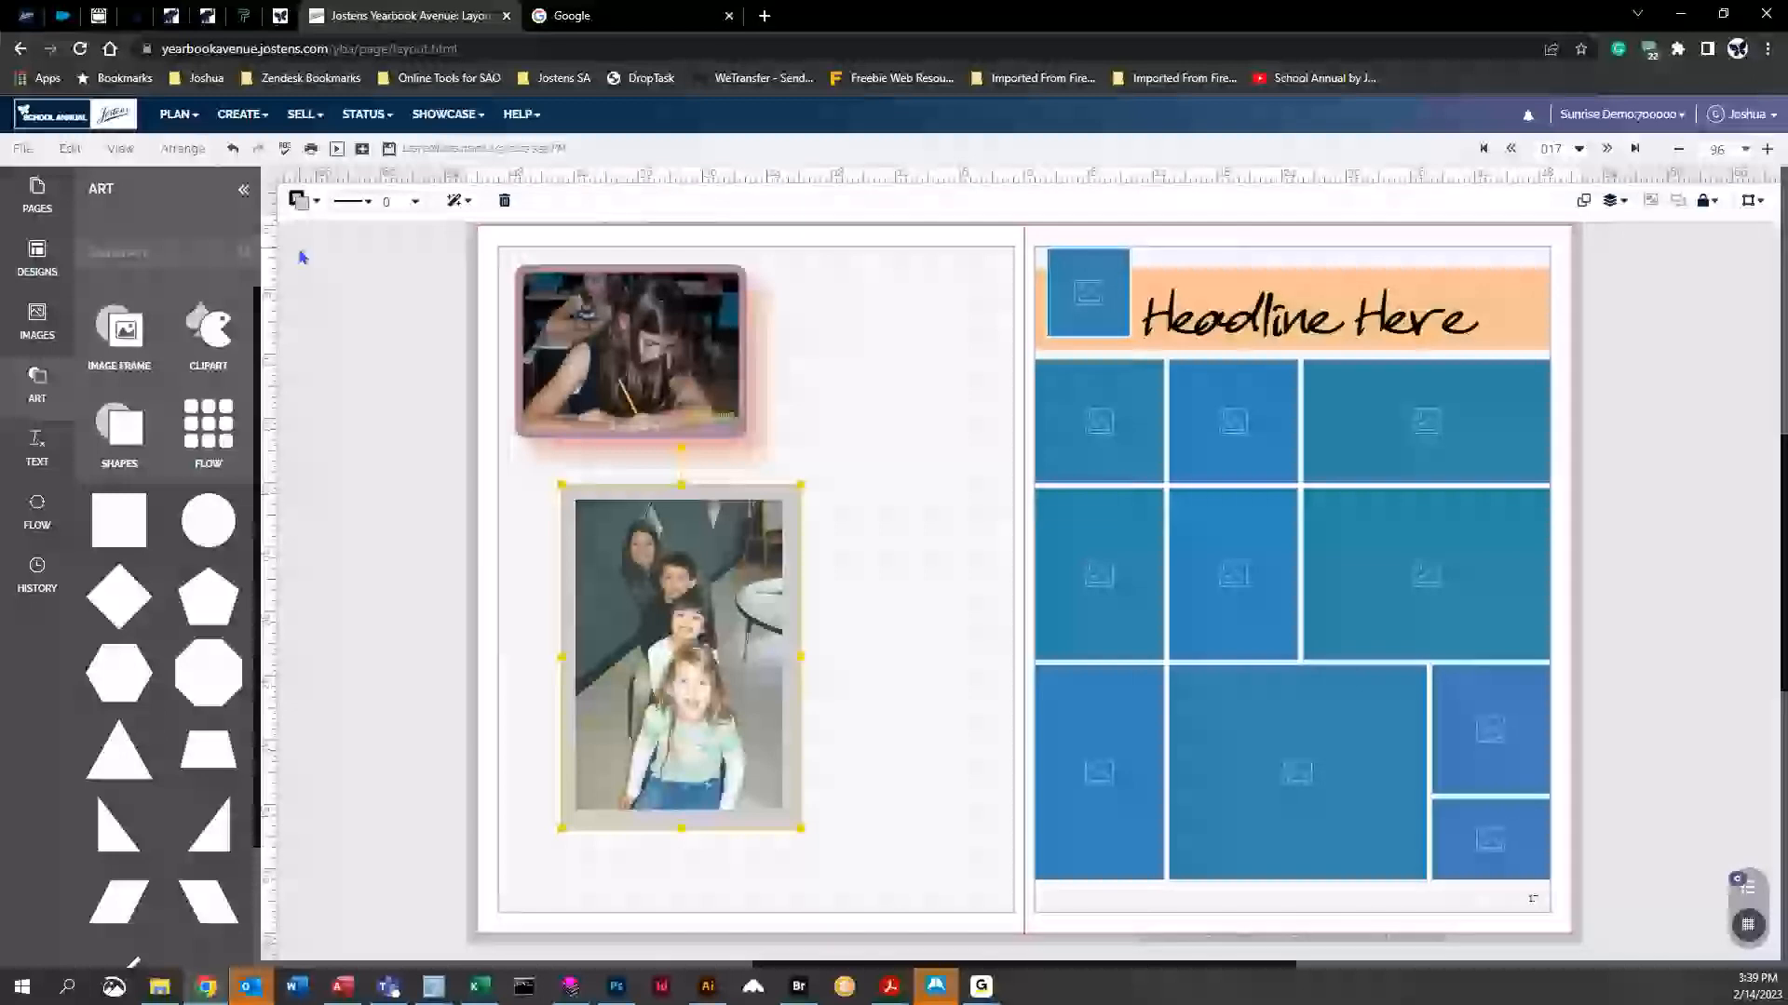
left_click(321, 206)
left_click(395, 511)
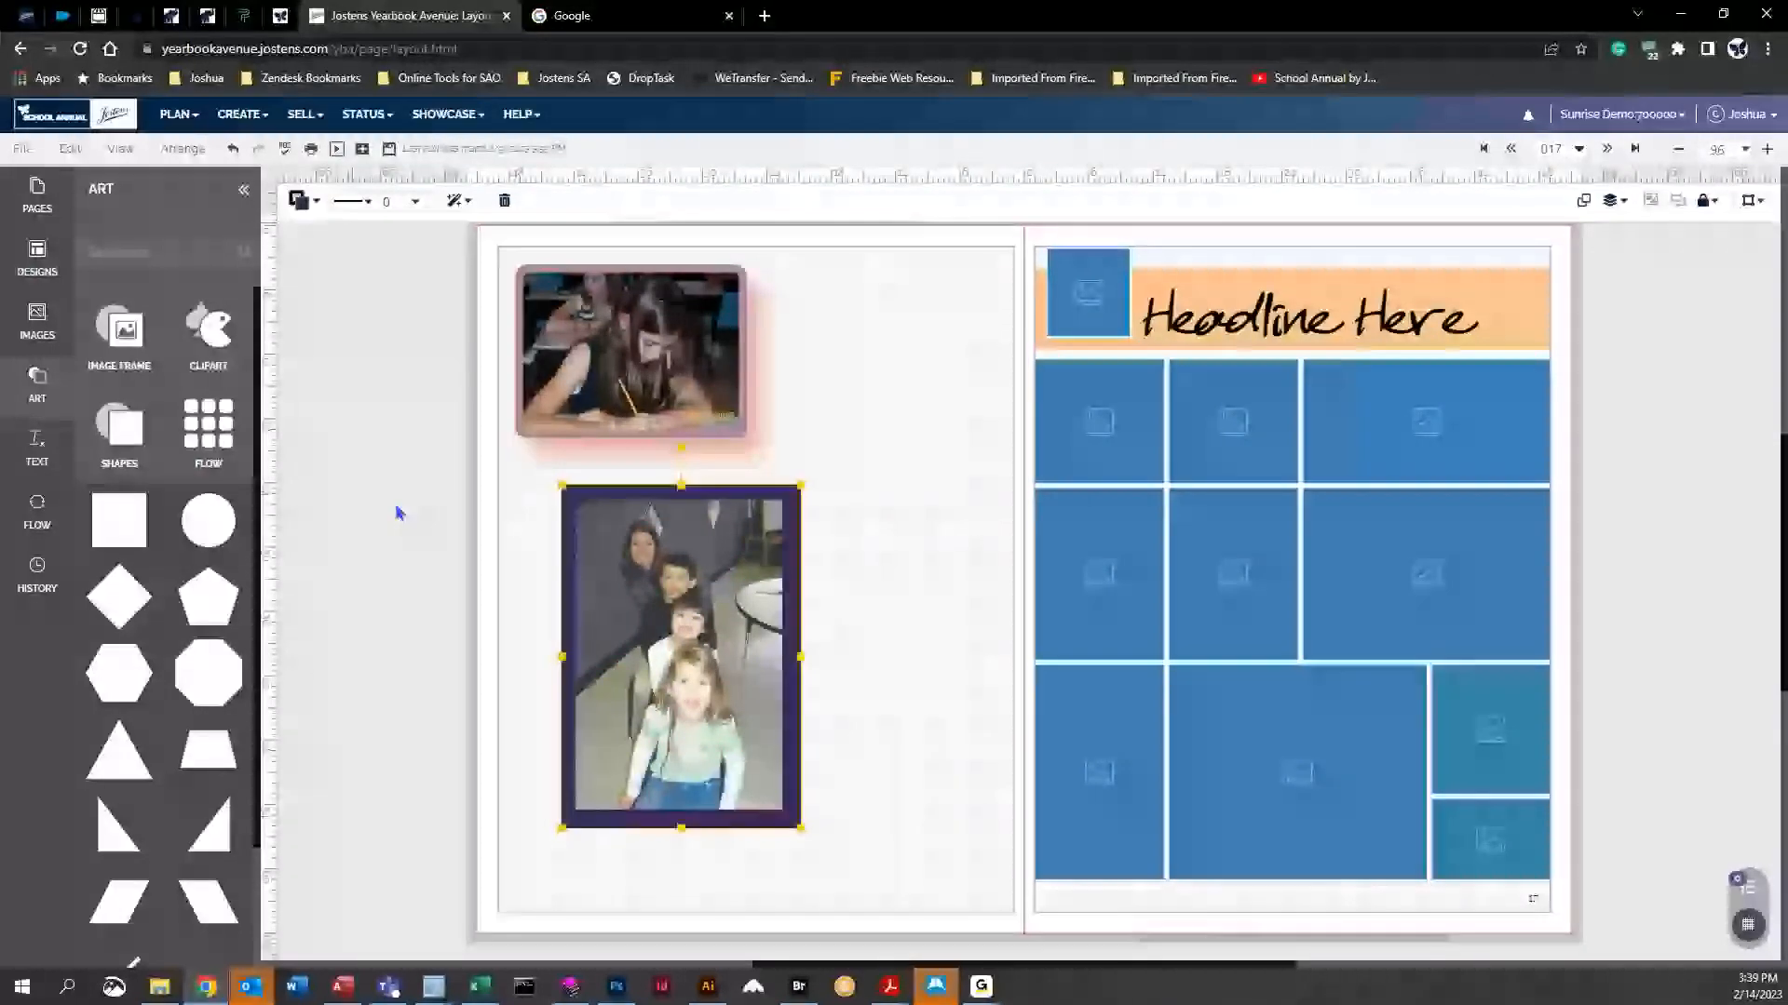
Add a black drop shadow to the purple rectangle with distance 13, blur 17 and a higher opacity
left_click(458, 200)
left_click(521, 488)
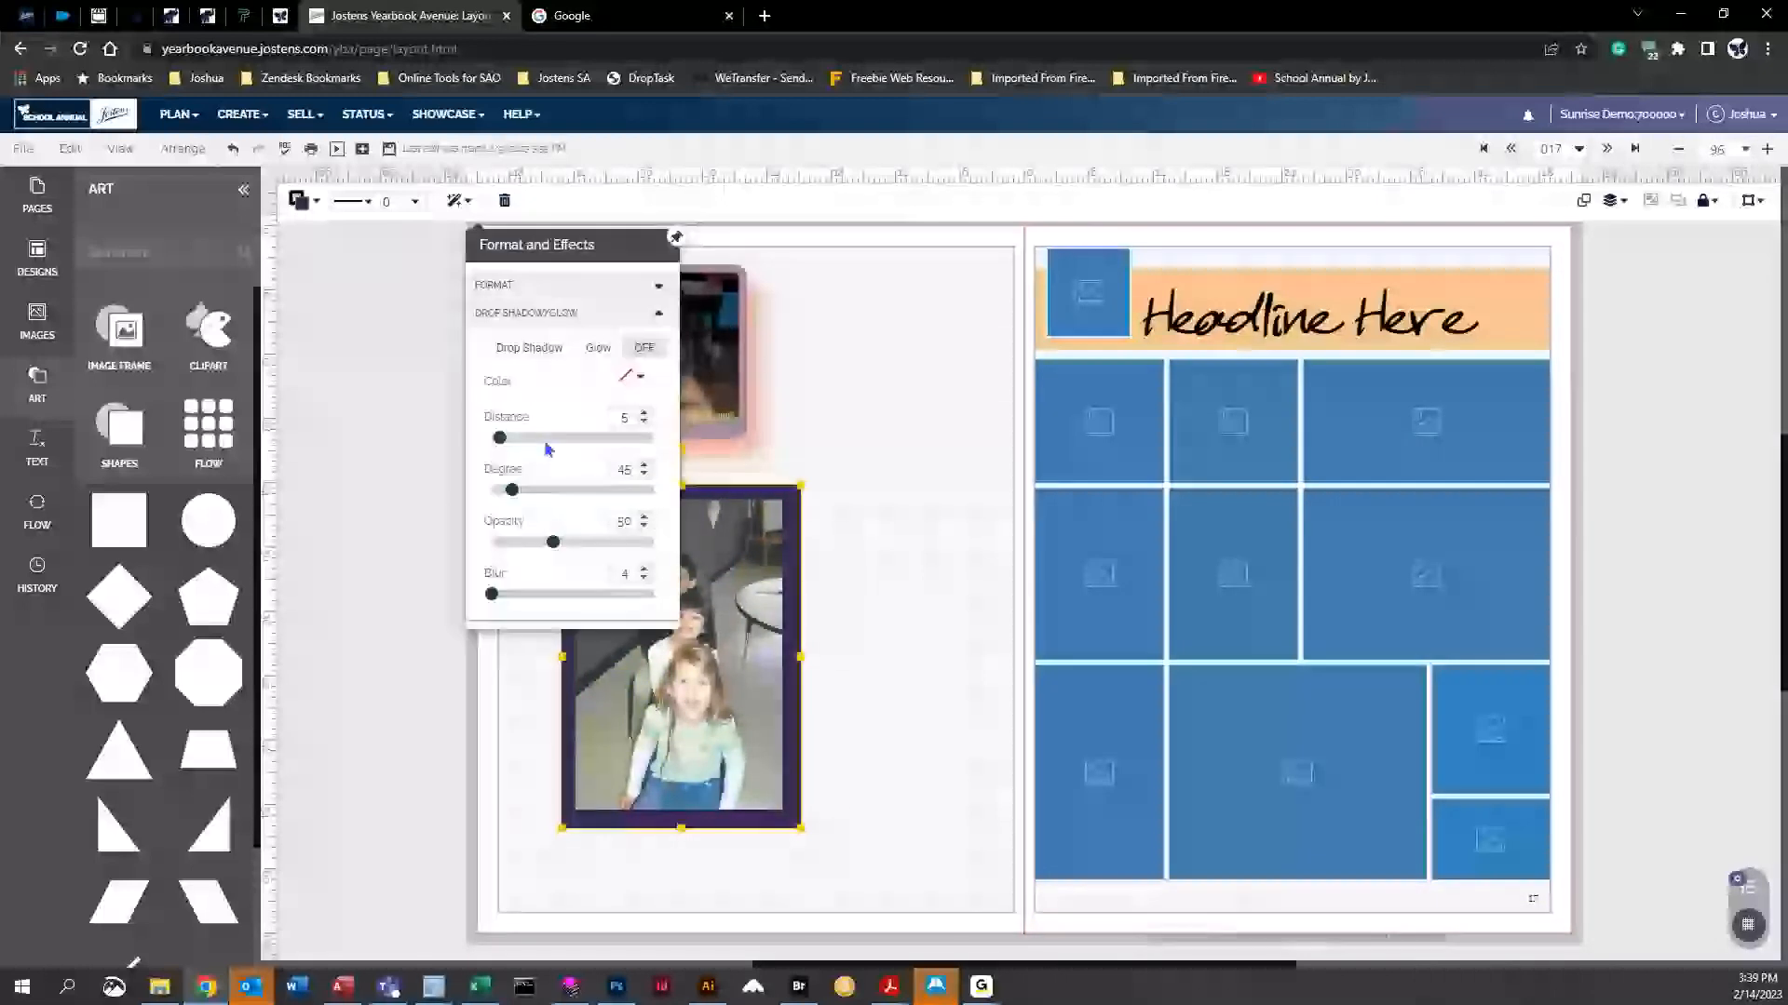
left_click_drag(503, 436, 564, 438)
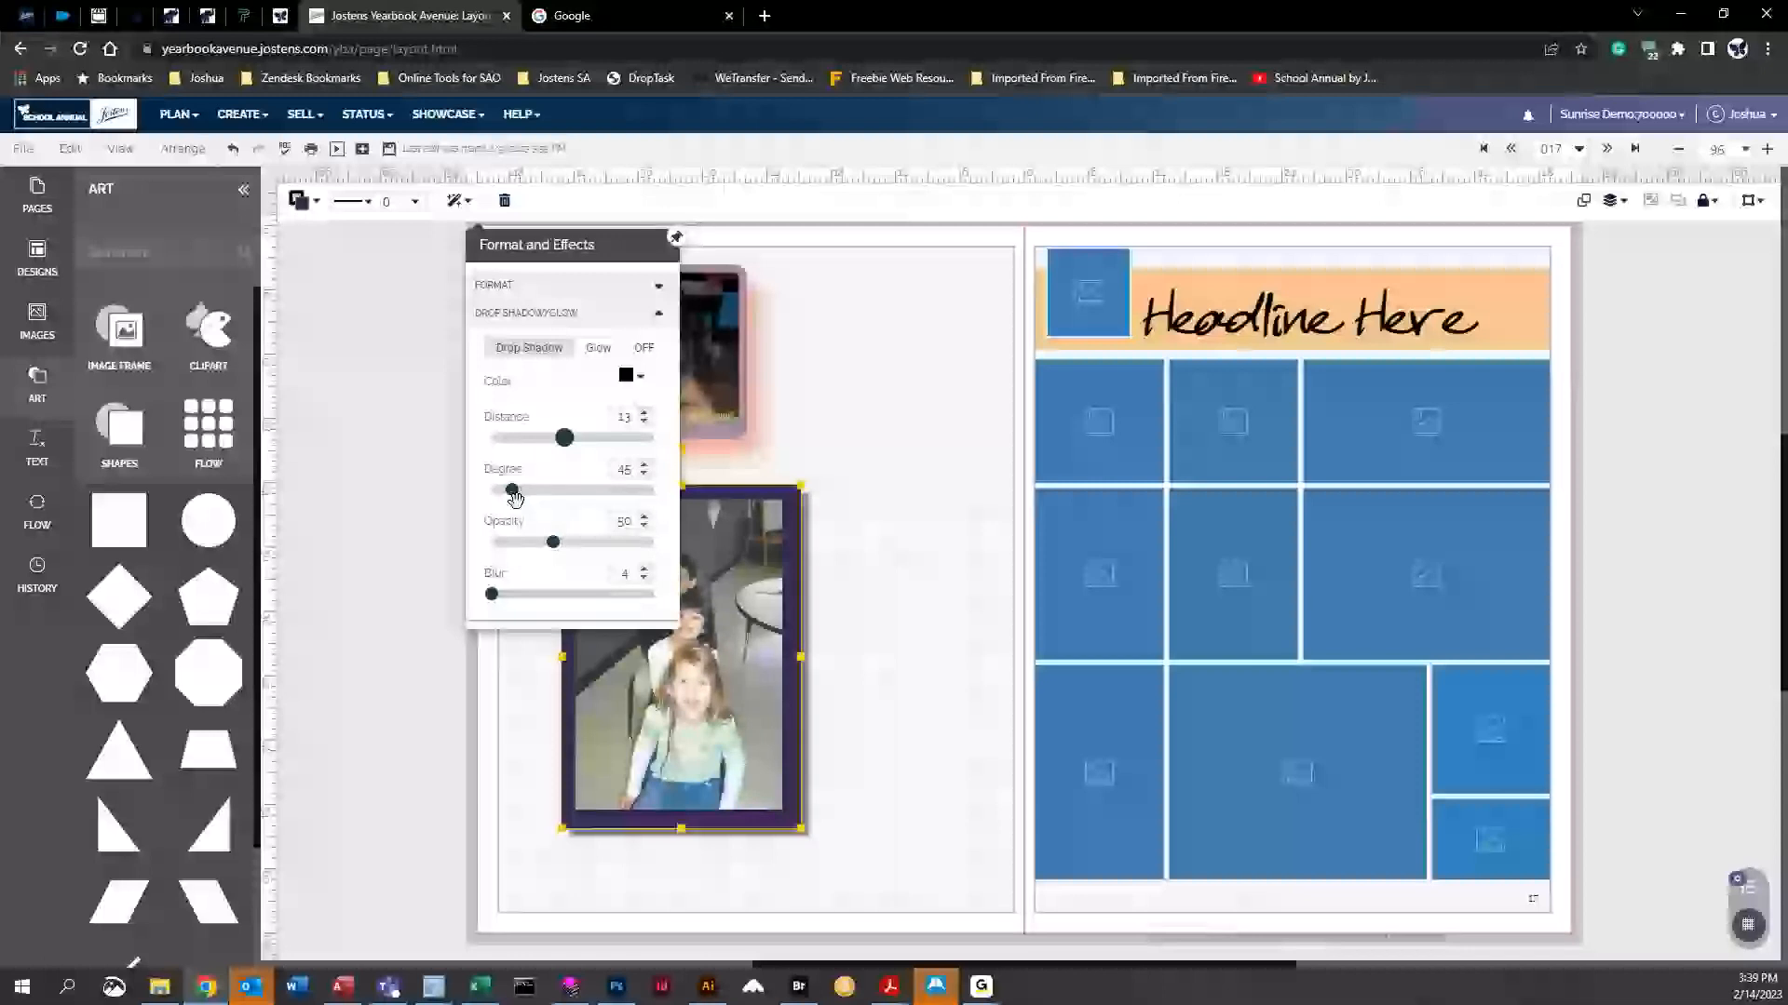
left_click_drag(500, 606, 596, 600)
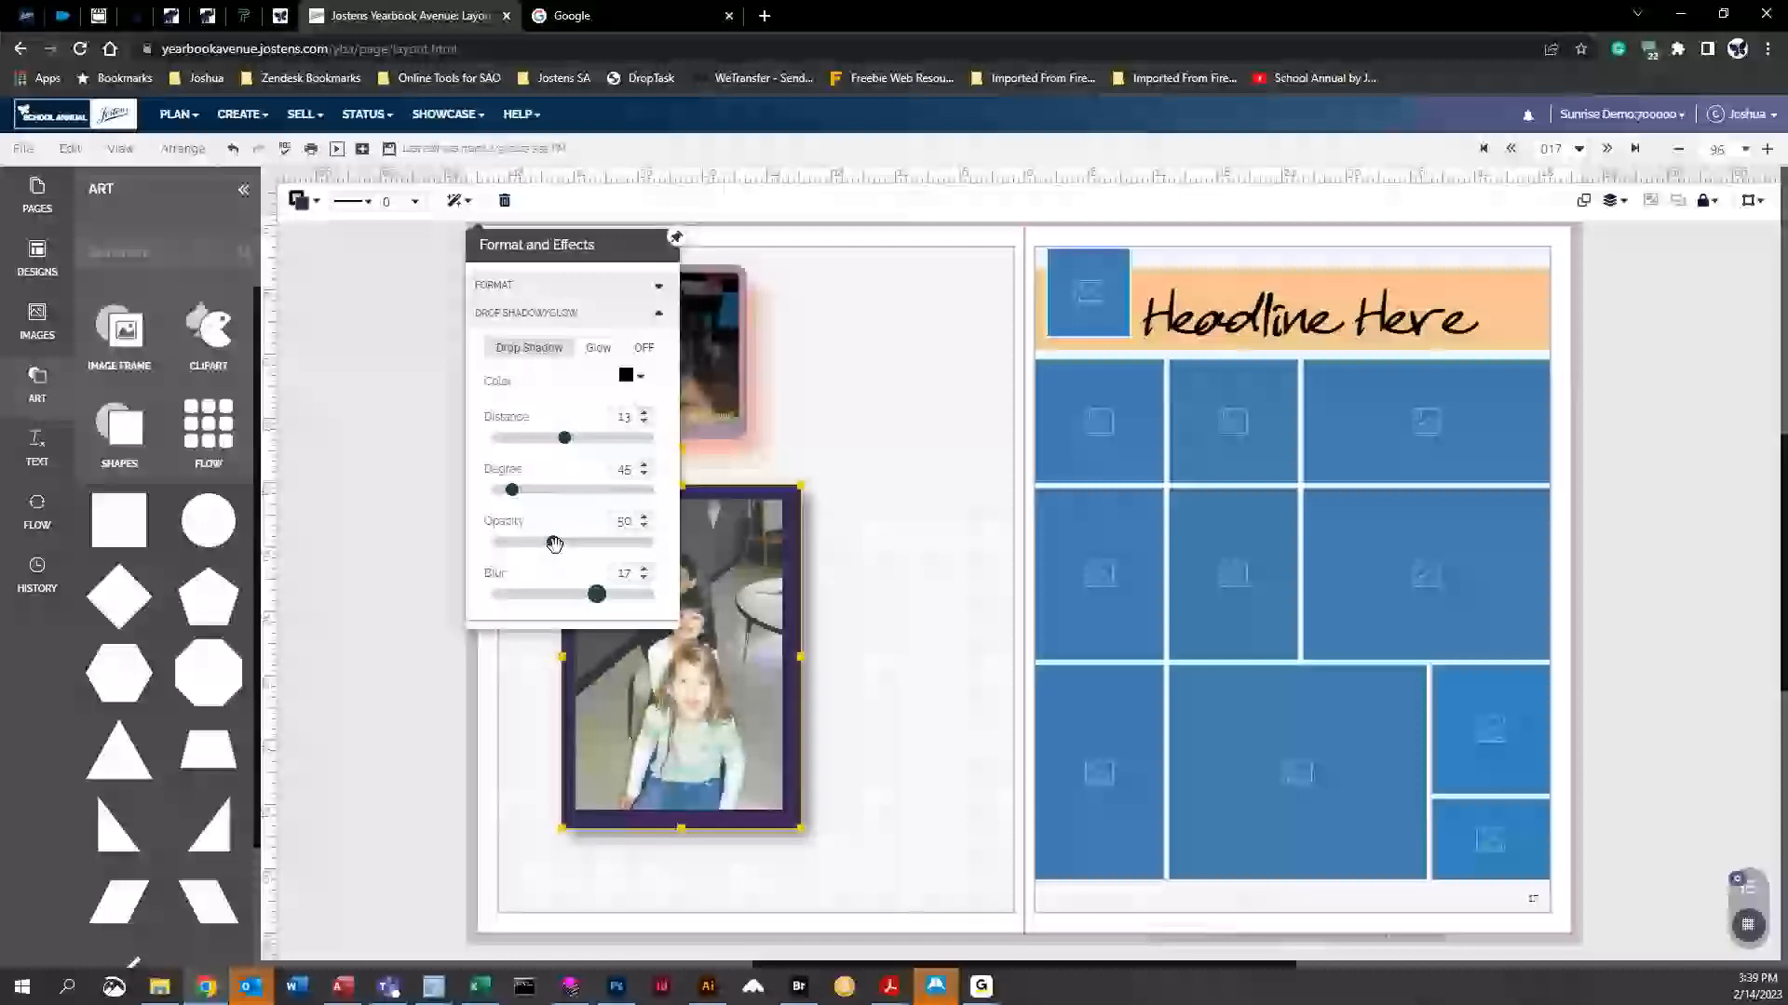
left_click_drag(554, 545, 582, 543)
left_click(922, 394)
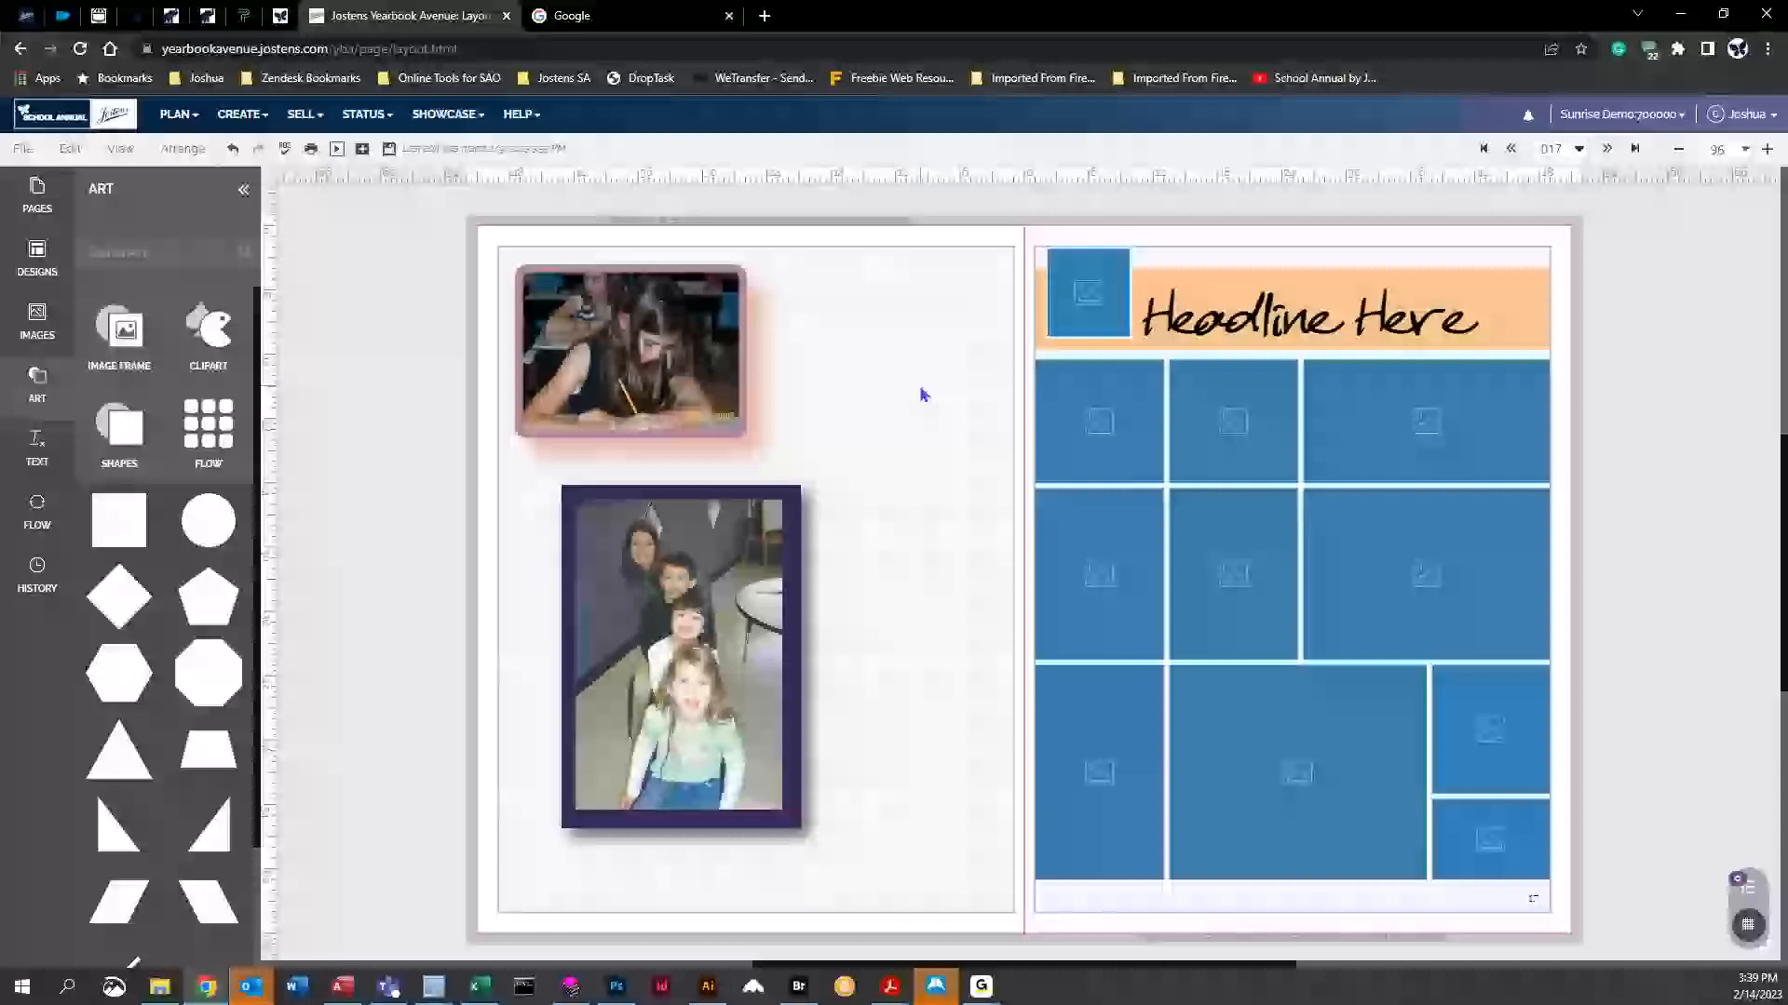
Add a Headline text box beside the photo of the girl writing and select its placeholder text
left_click(37, 446)
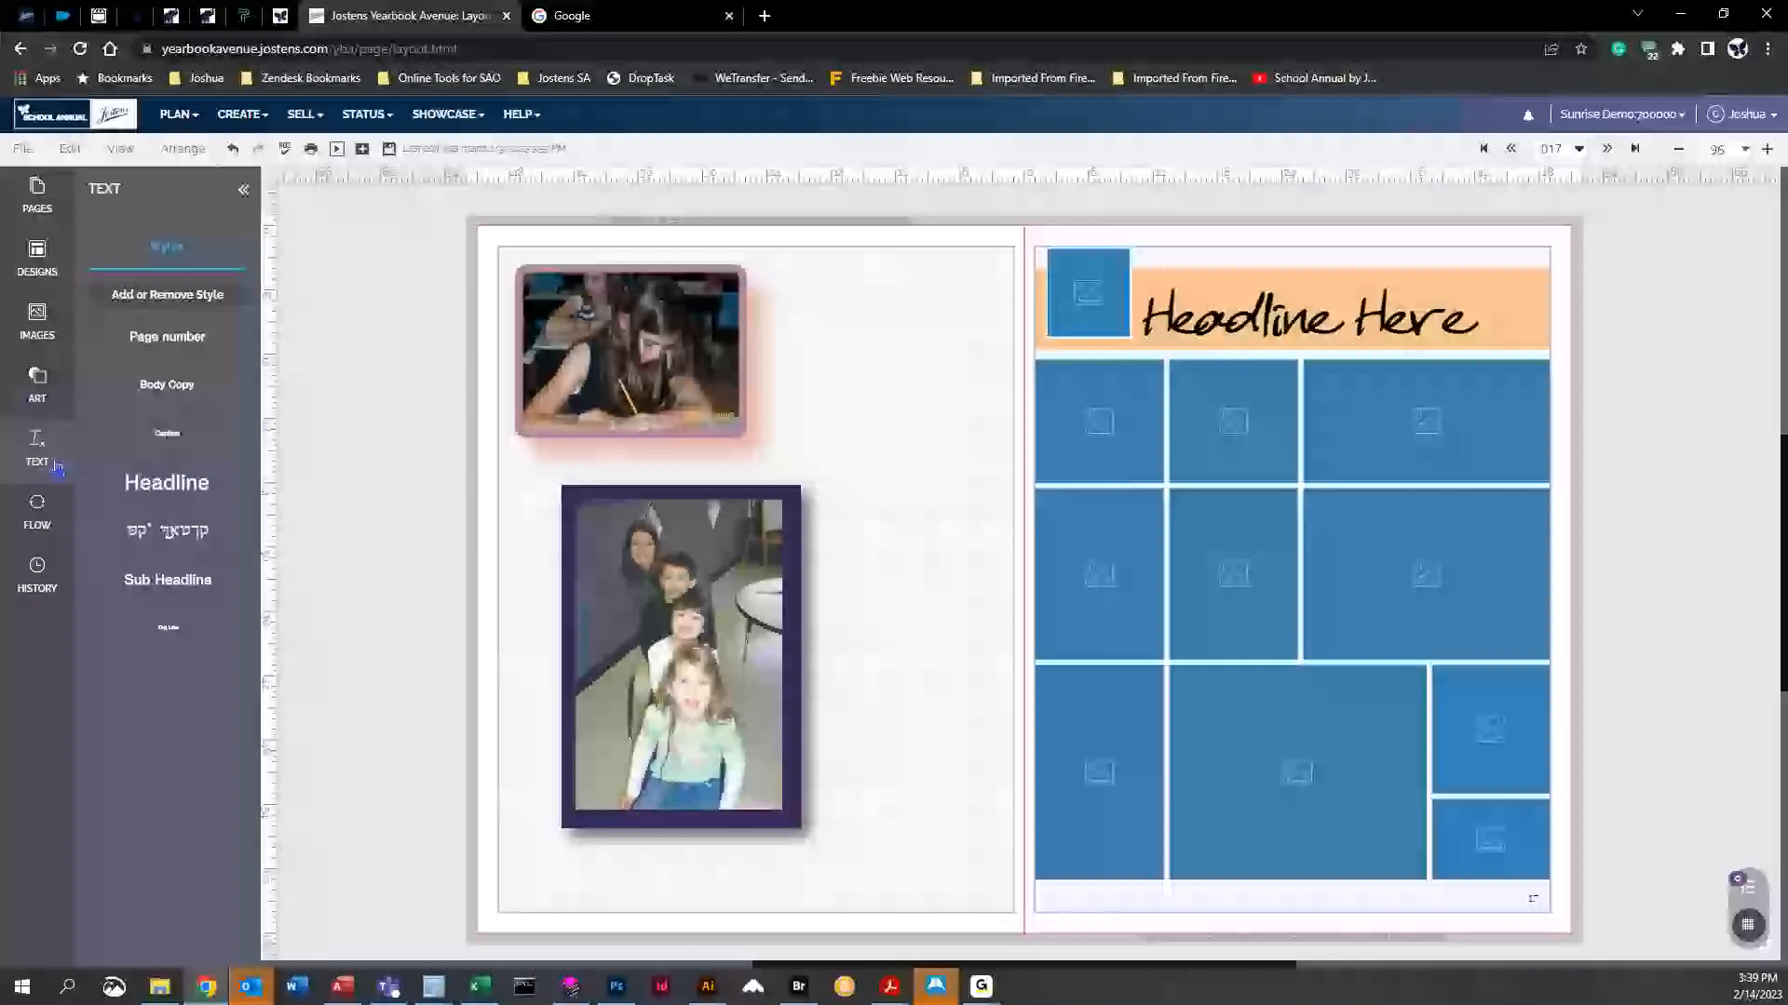
left_click_drag(163, 491, 1018, 487)
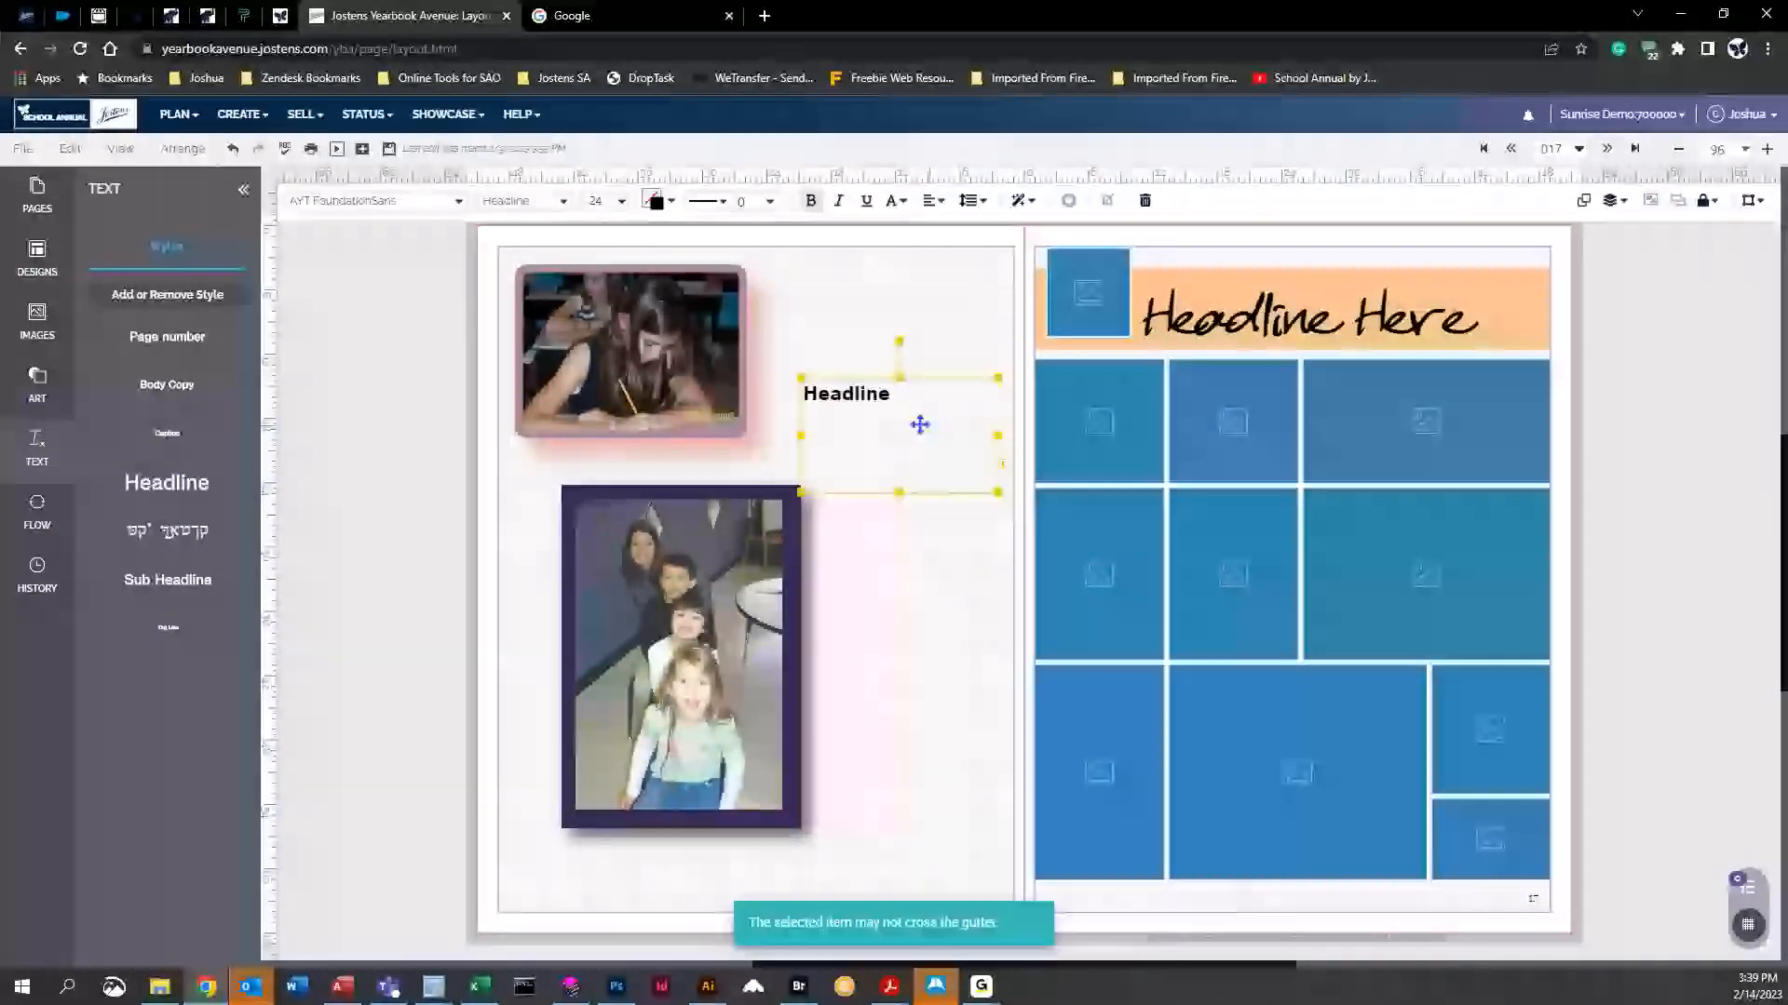
left_click_drag(922, 423, 747, 328)
double_click(898, 333)
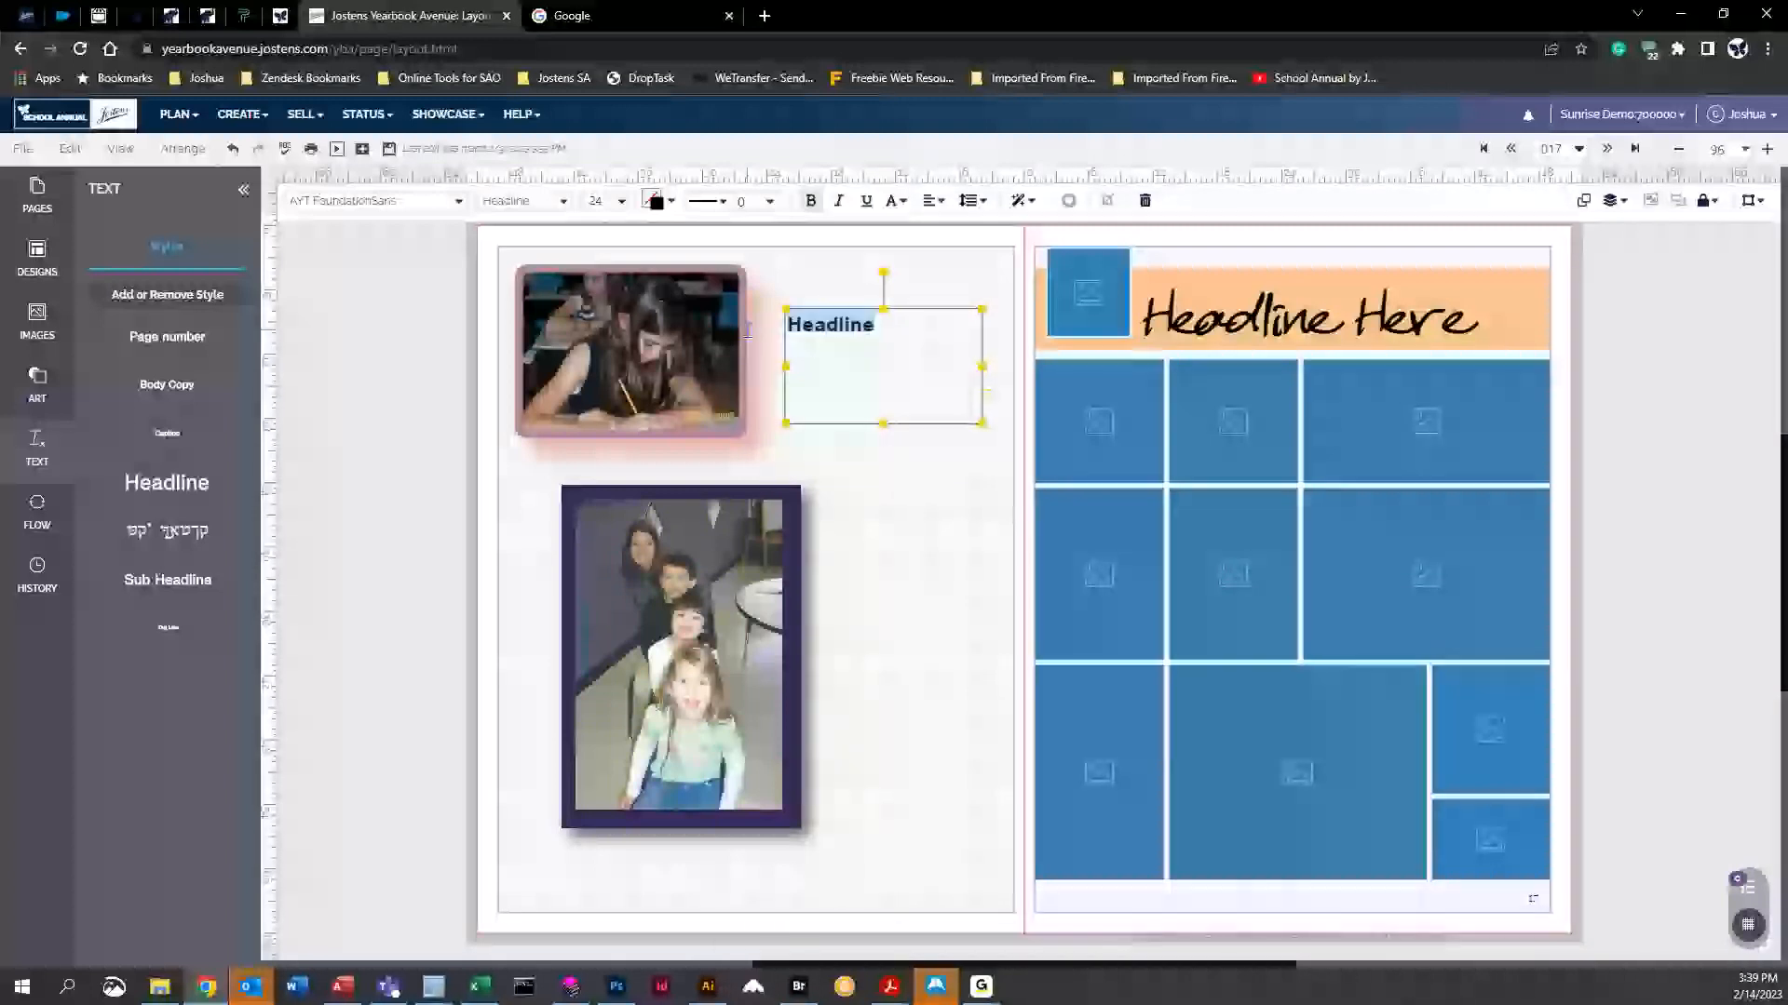
Replace the placeholder with the filler text "hsthnaetnartnartnafeFvzdbxzdtbxfgbbaerbadrebsryjnsty" and enlarge the text box
type("hsthnaetnart")
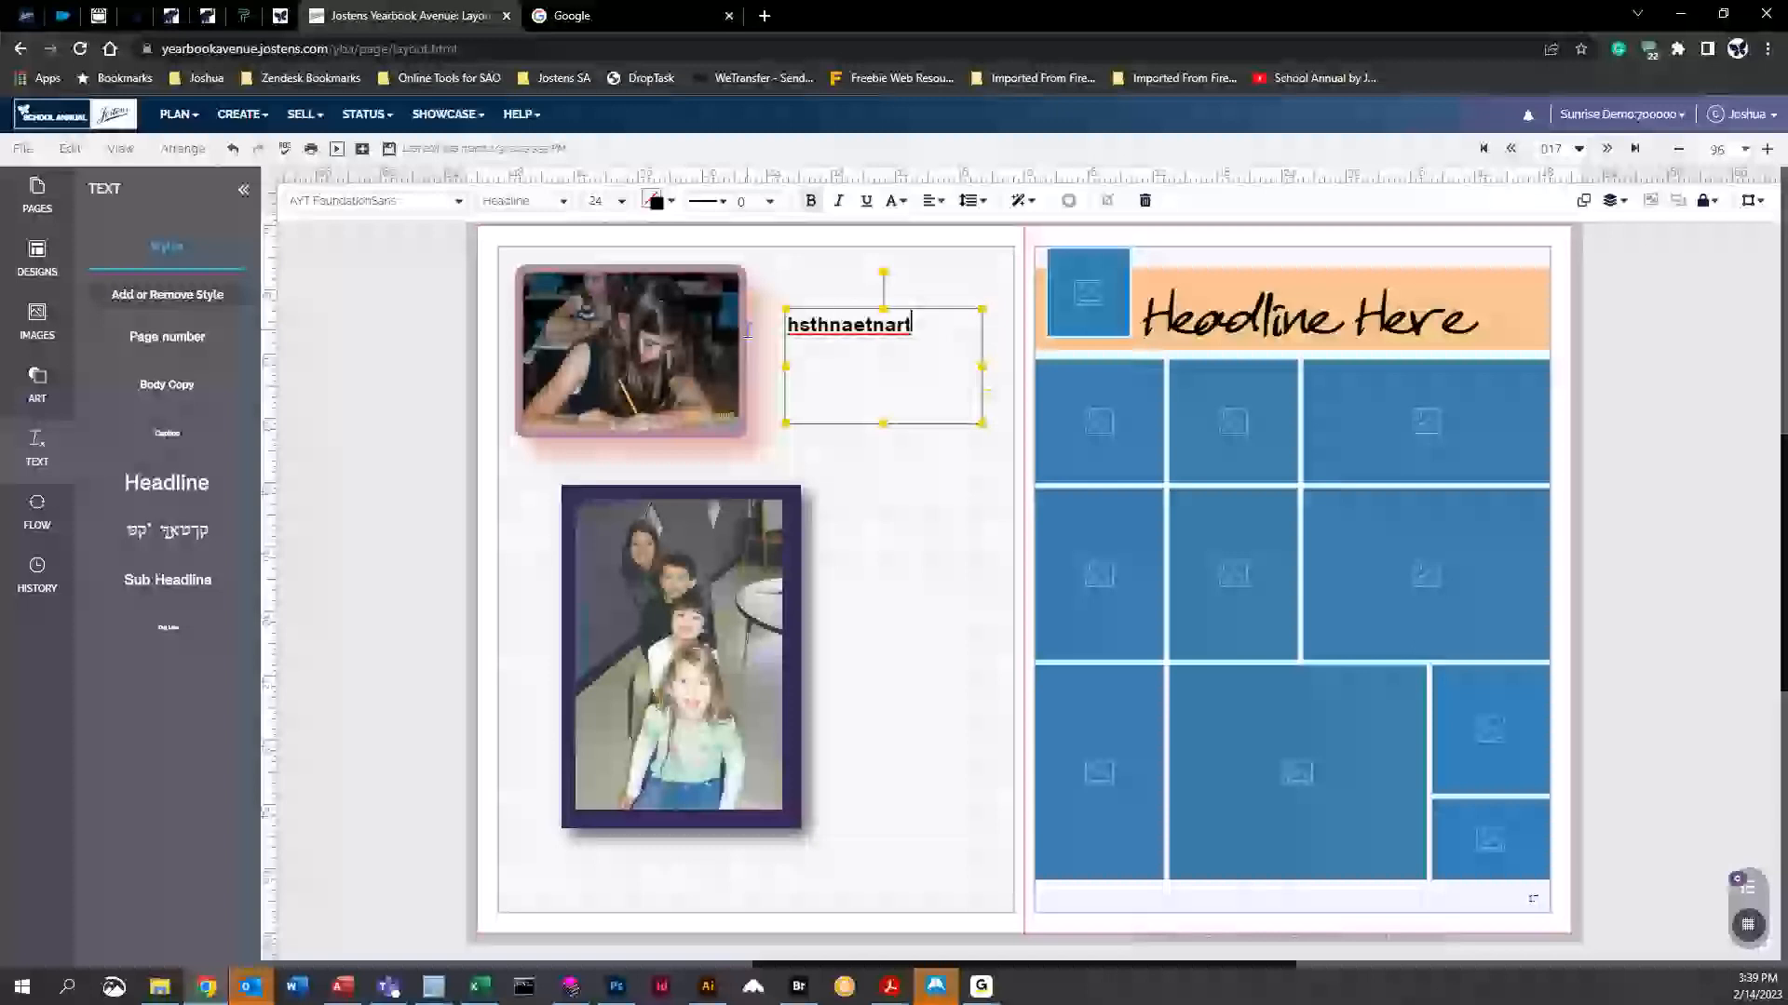
type("nartnafeFvzdbxzdtbxfgb")
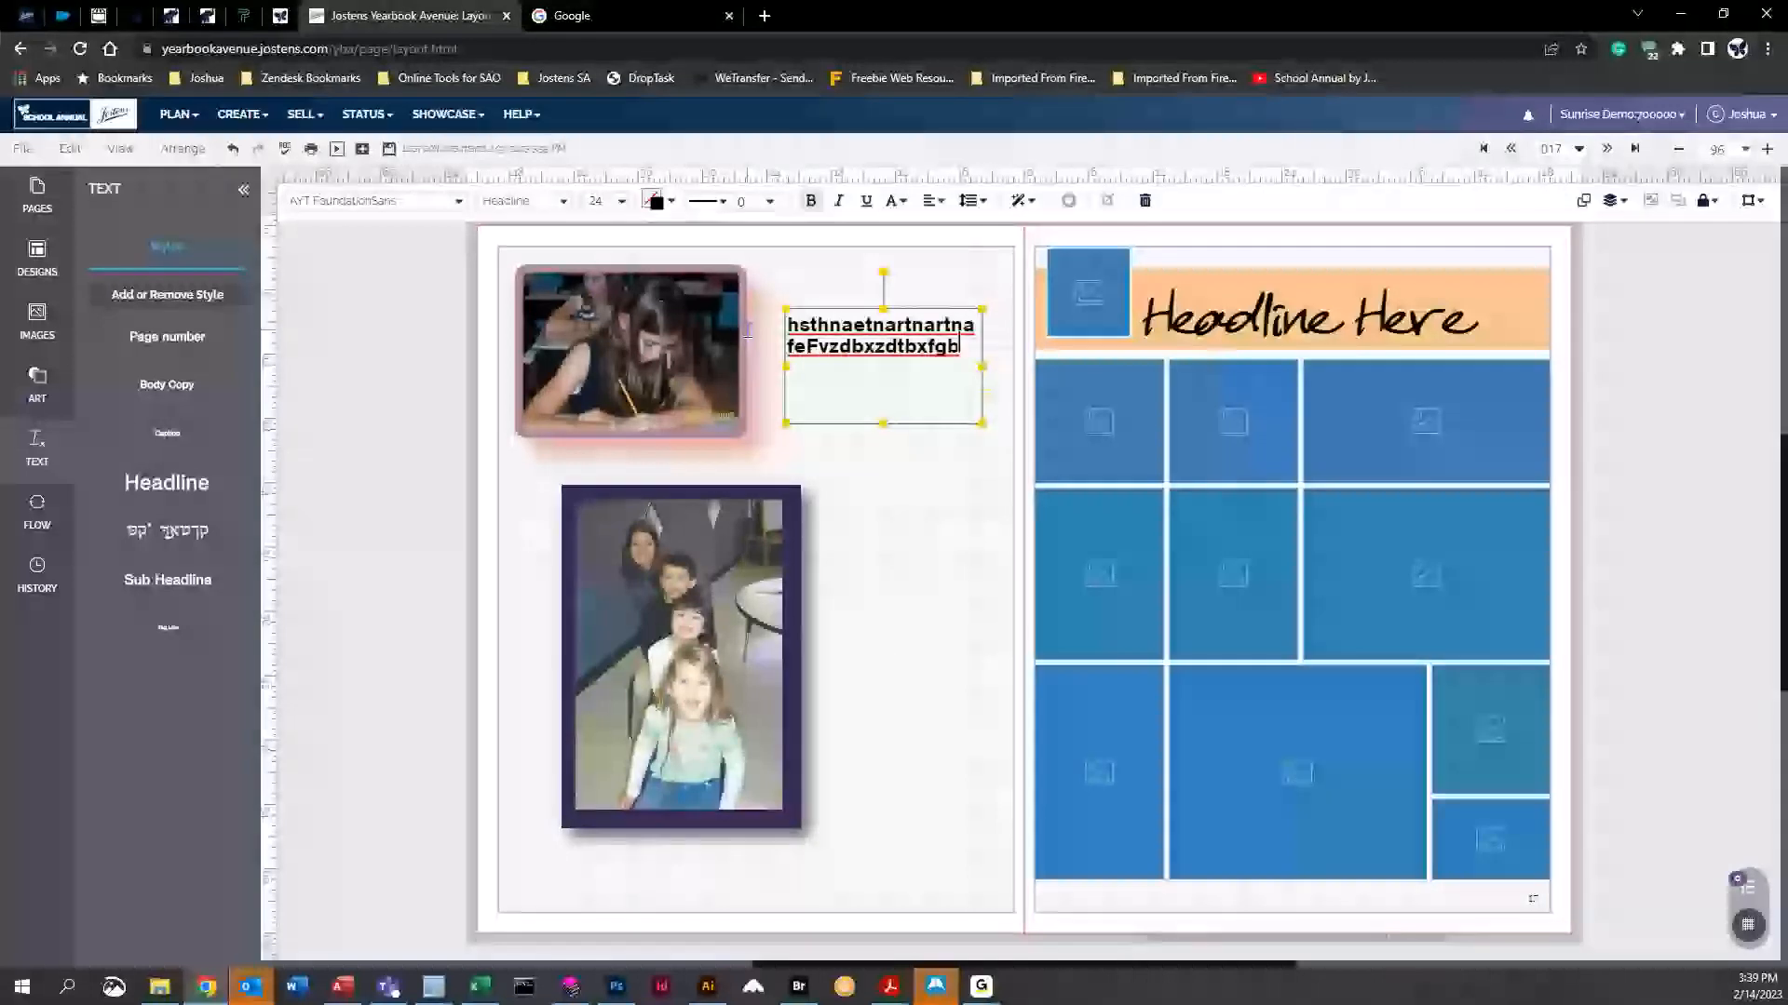
type("baerbadrebsryjnsty")
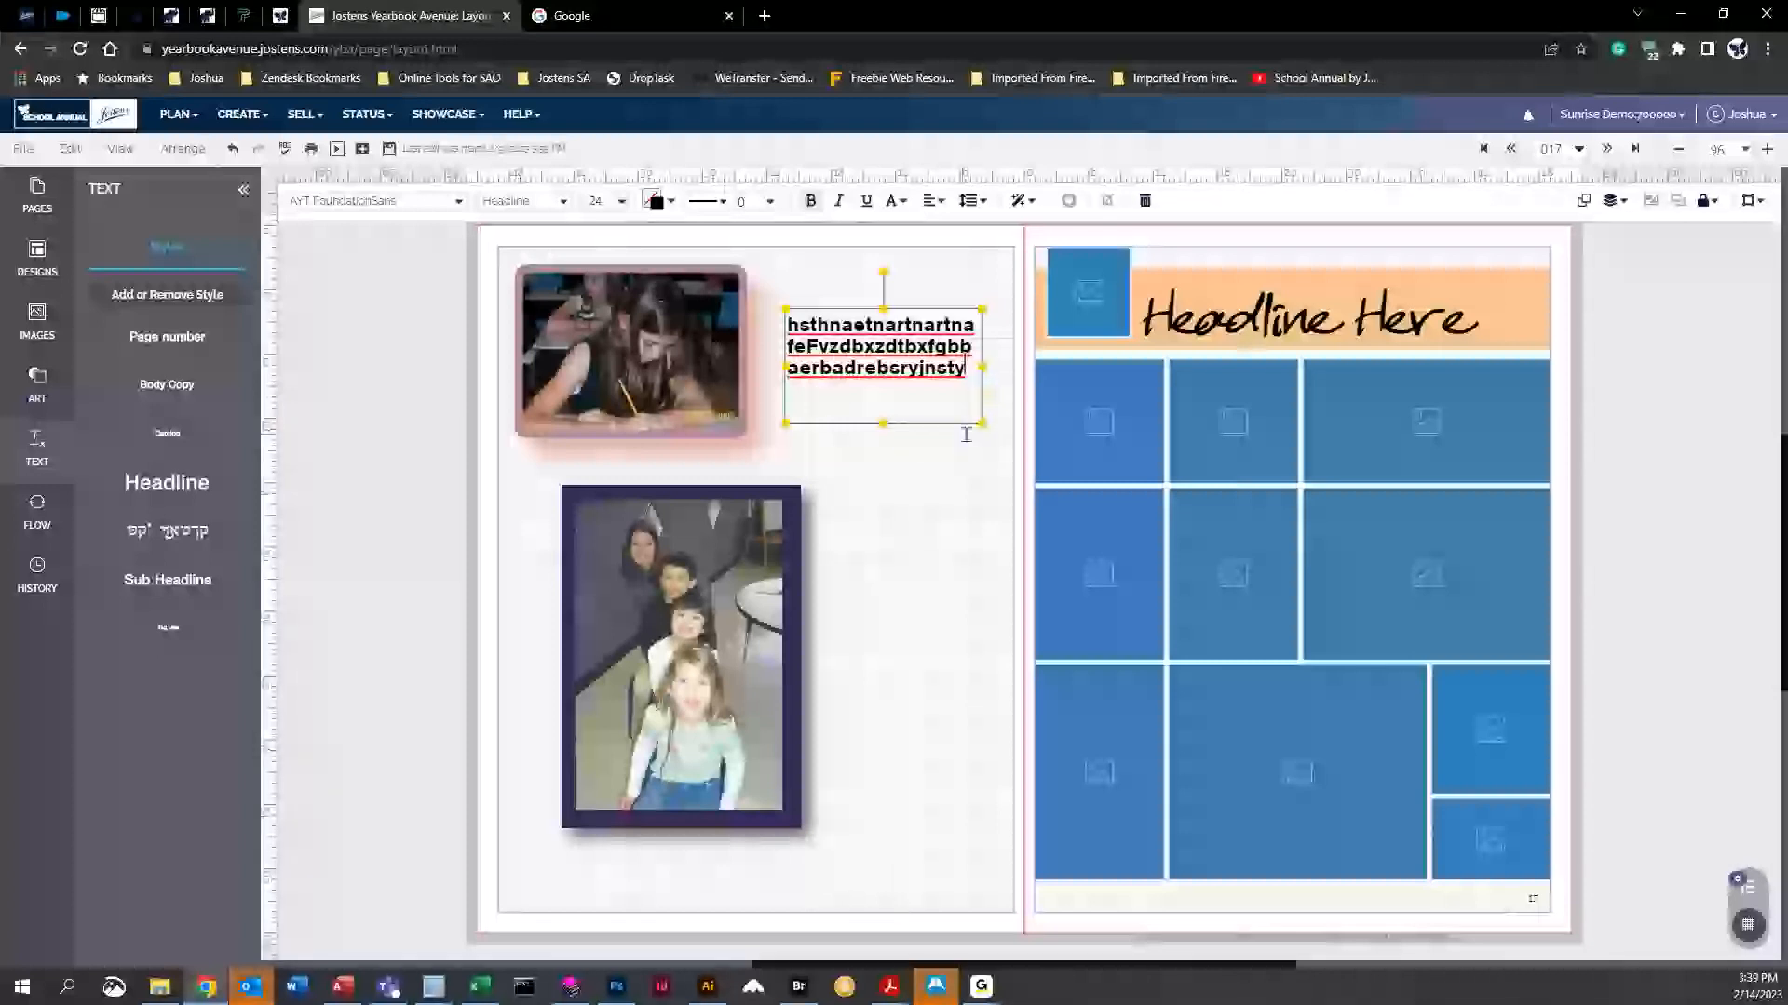
left_click_drag(784, 423, 718, 471)
left_click_drag(820, 326, 809, 352)
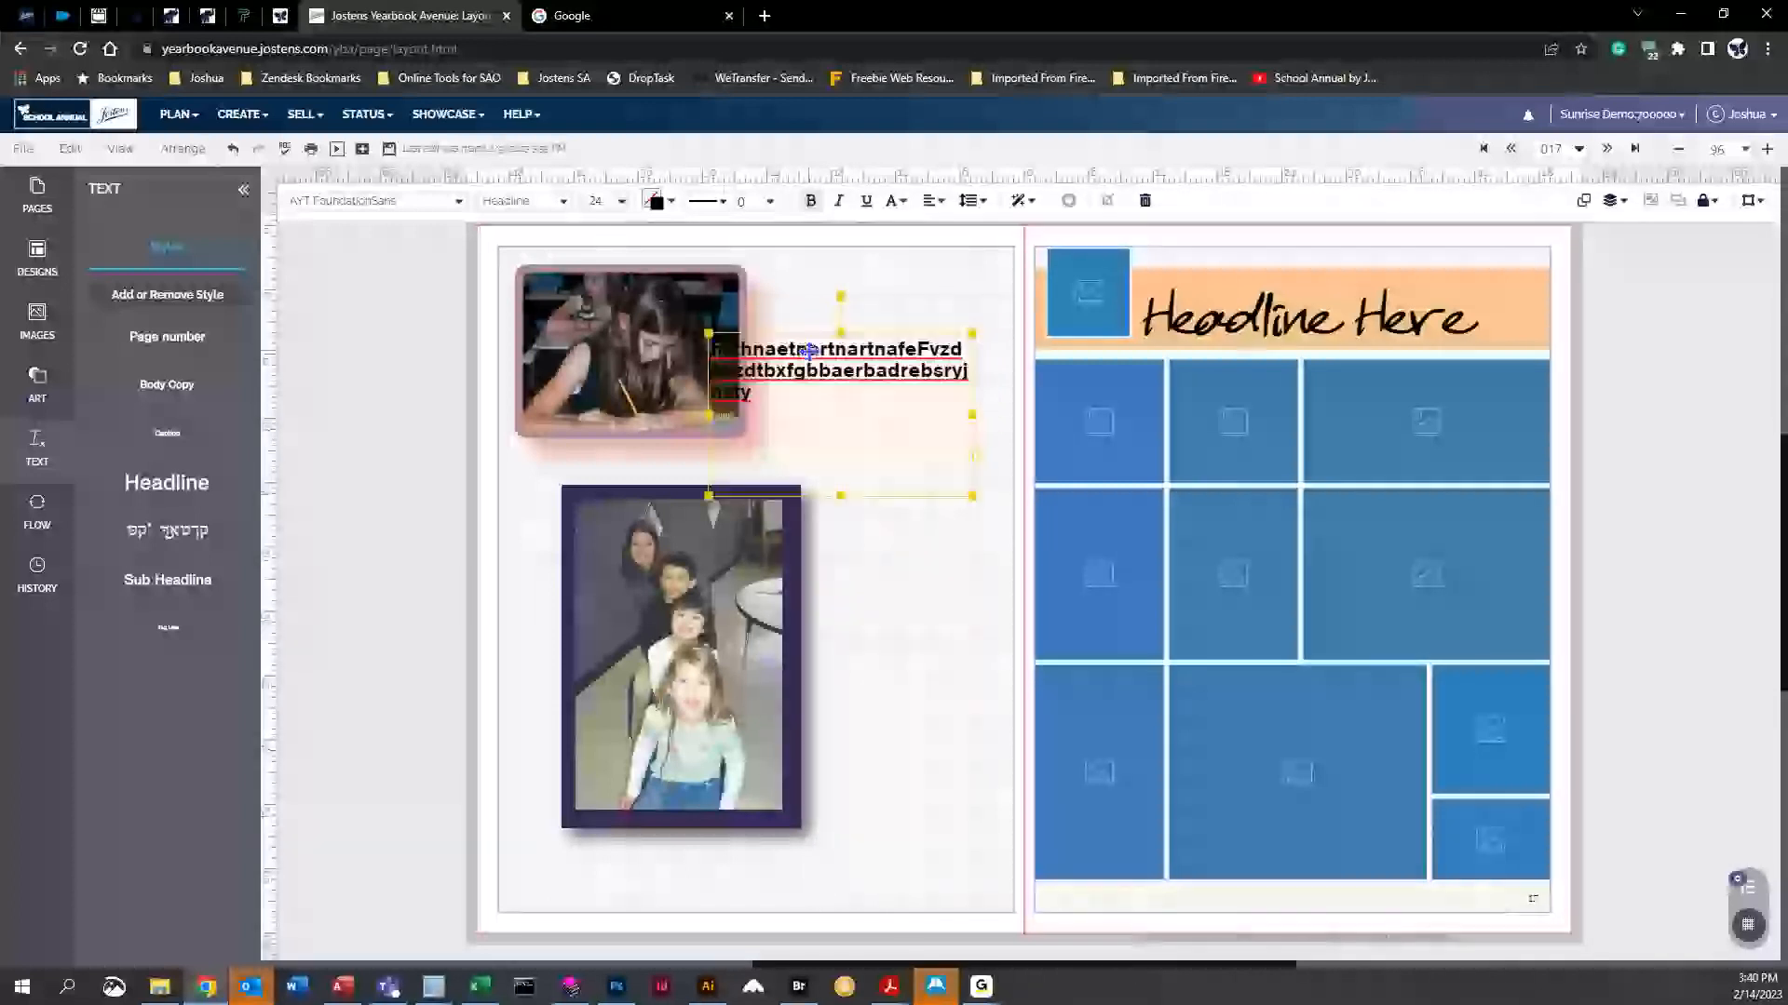
Delete the photo of the girl writing, the children's photo and the purple rectangle from the left page
left_click(536, 314)
key("Delete")
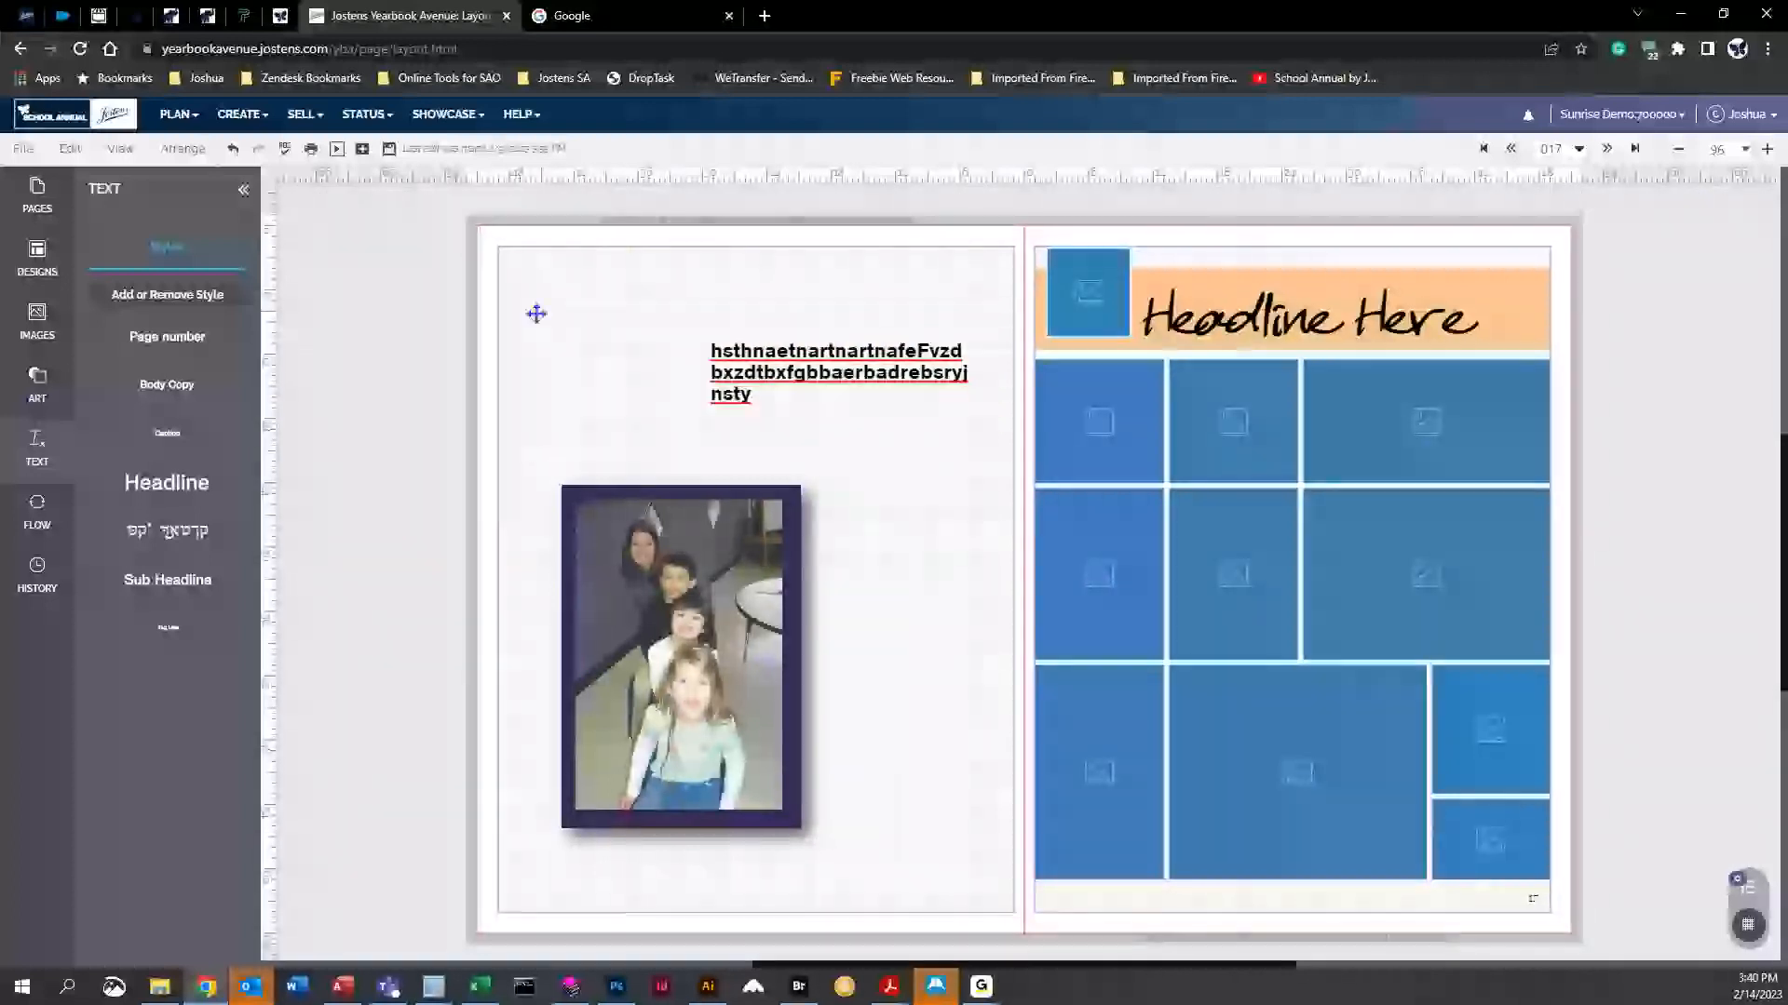
left_click(559, 610)
key("Delete")
left_click(599, 590)
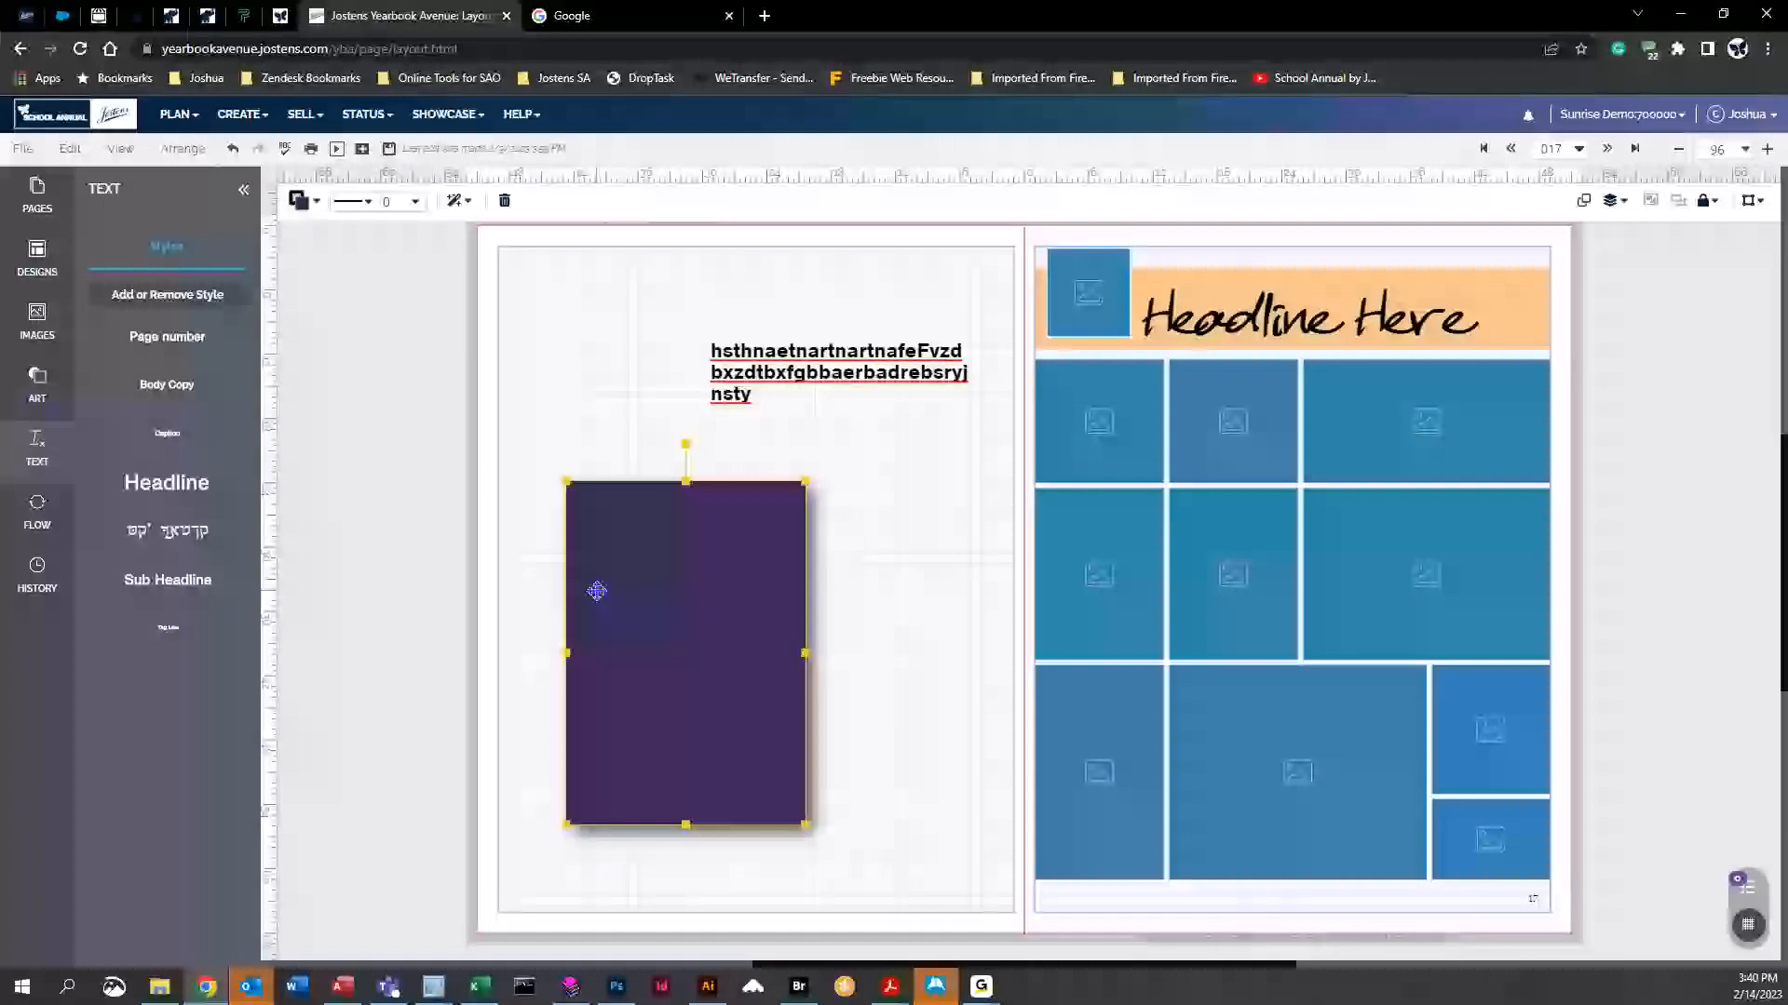
key("Delete")
Move the headline text box toward the upper middle of the left page and set its font to AYT Amigo
left_click(847, 363)
left_click_drag(848, 362, 732, 335)
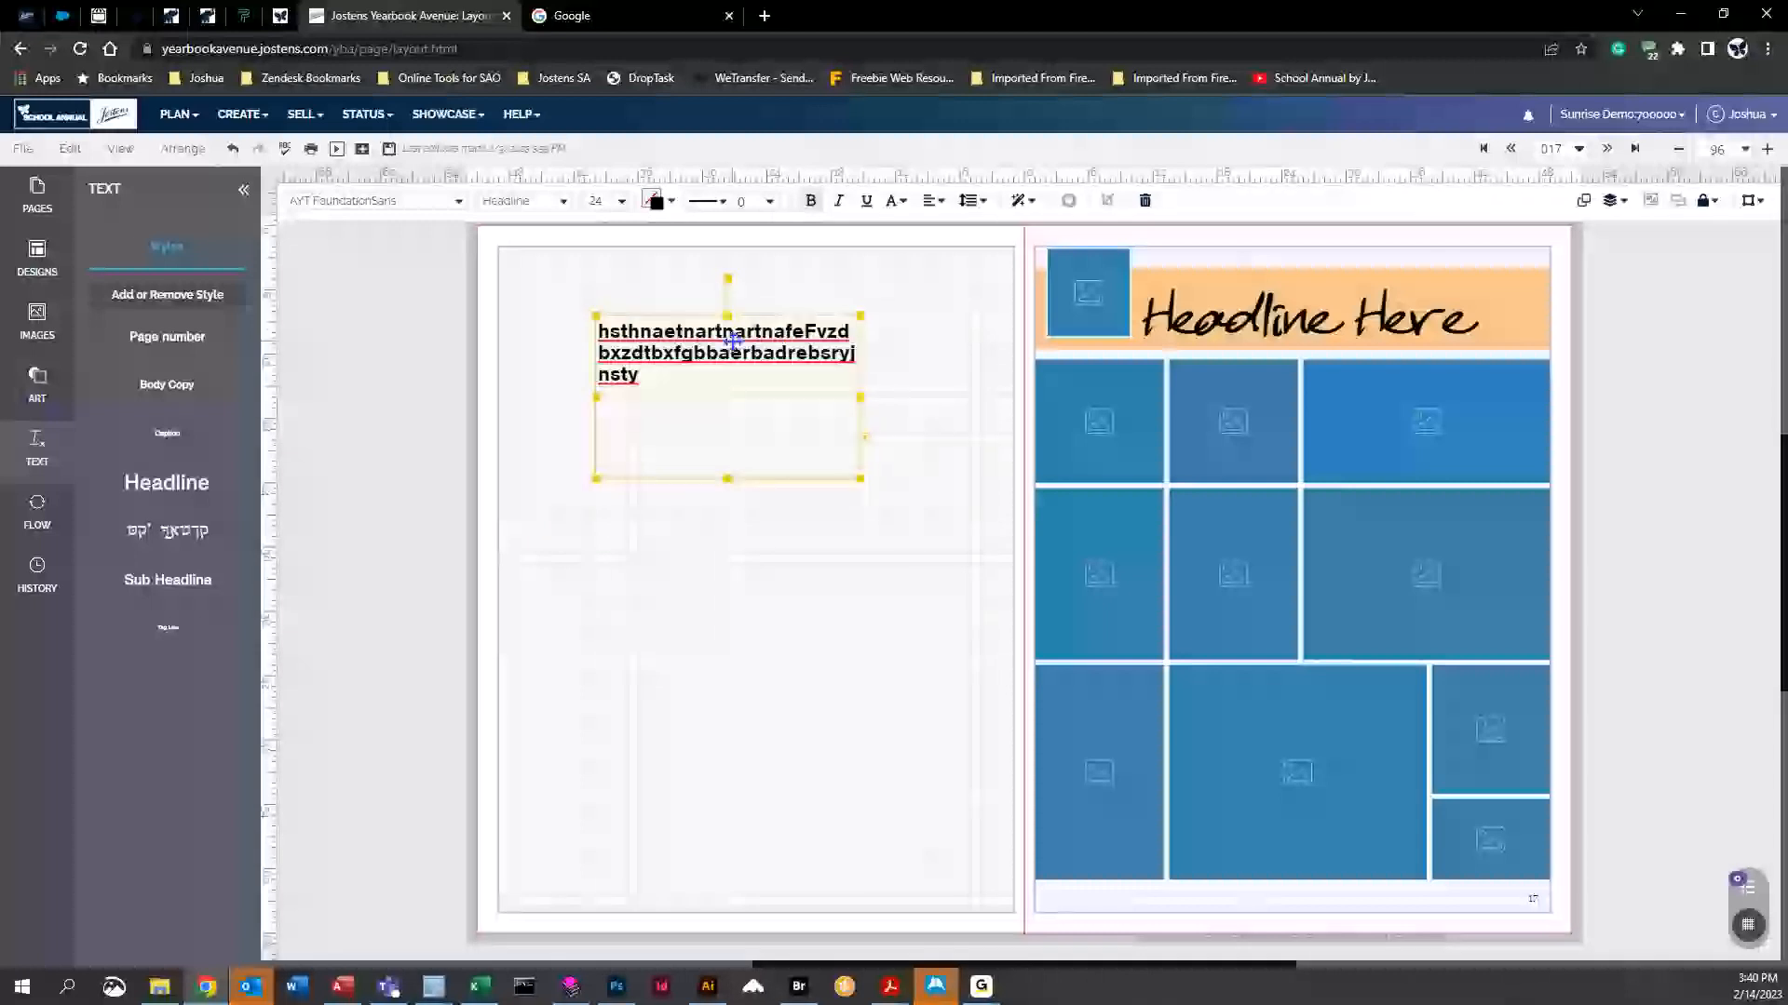
left_click(458, 203)
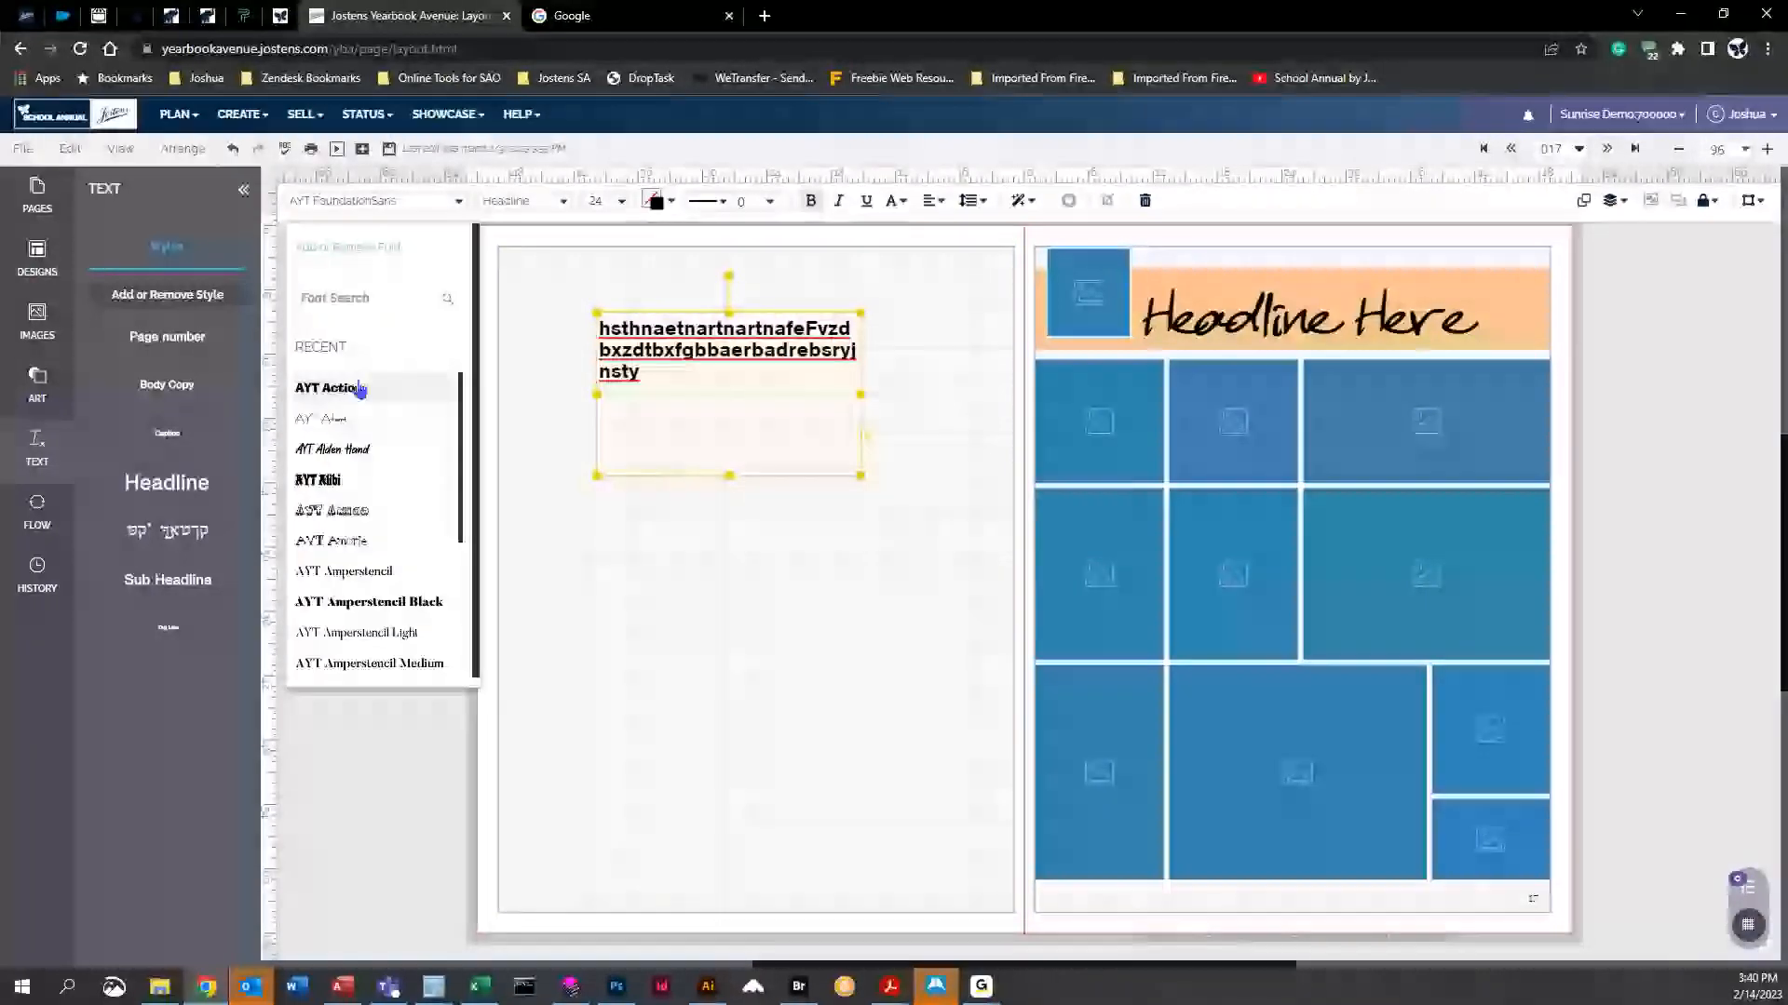
scroll(359, 521, "down", 1)
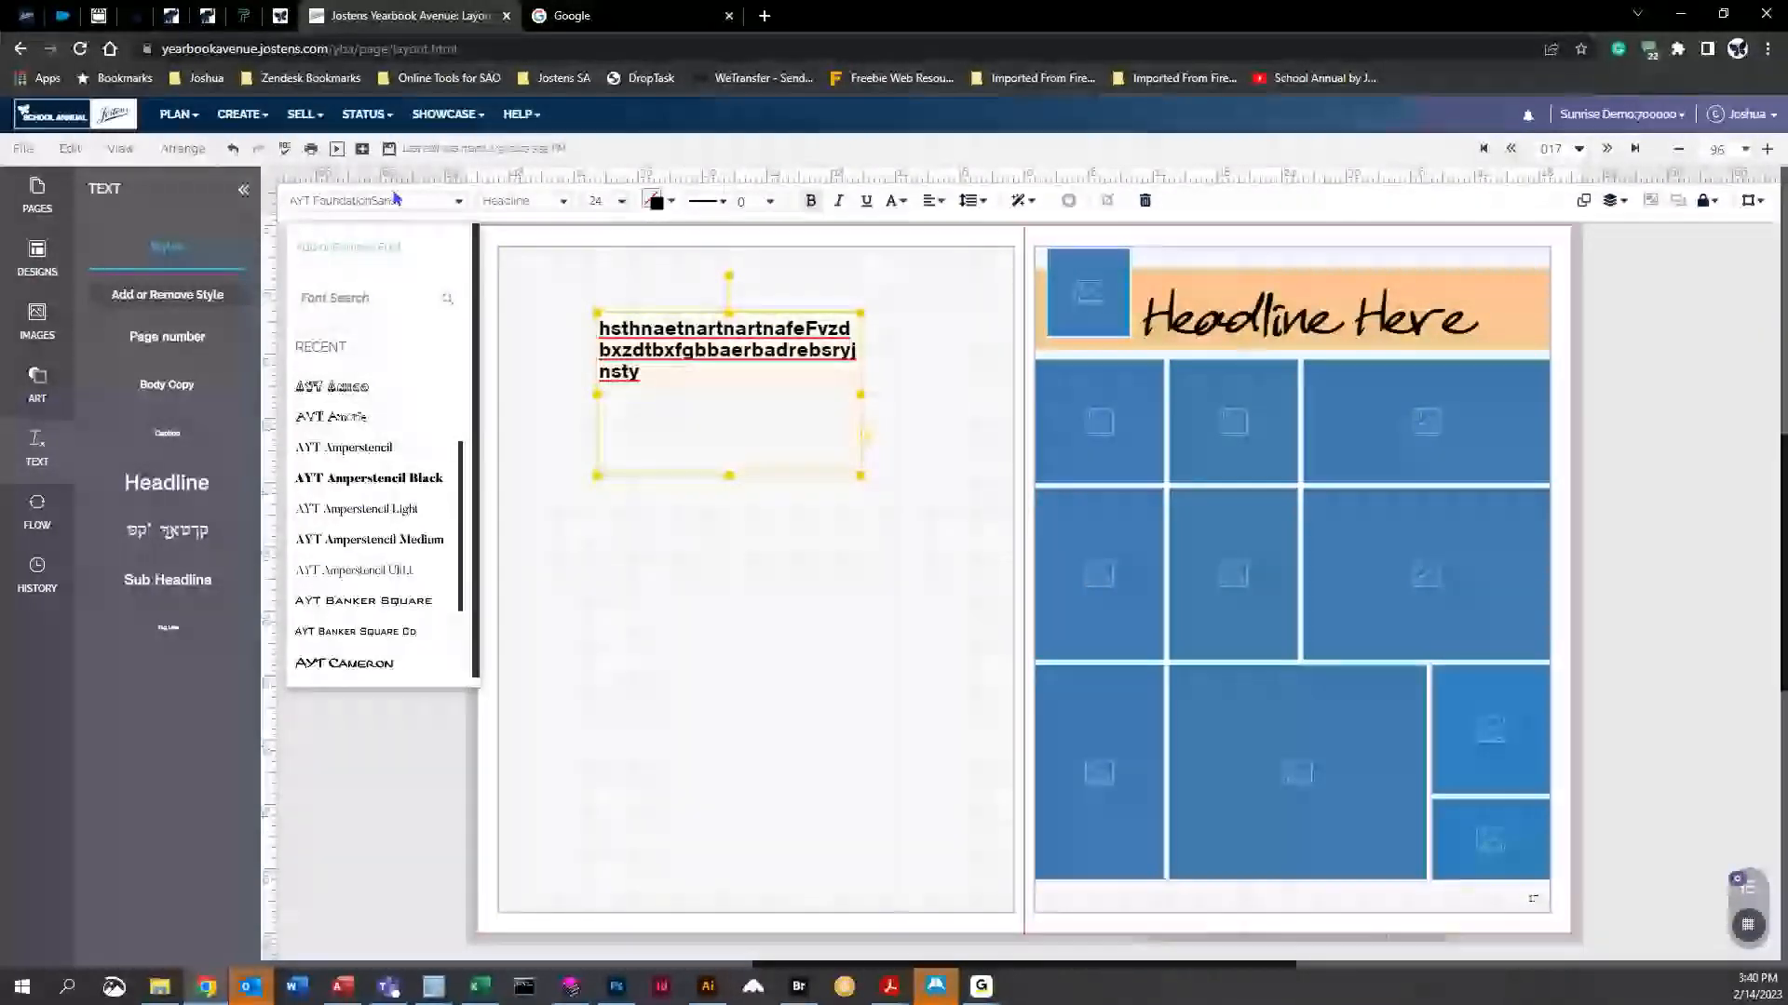
left_click(346, 412)
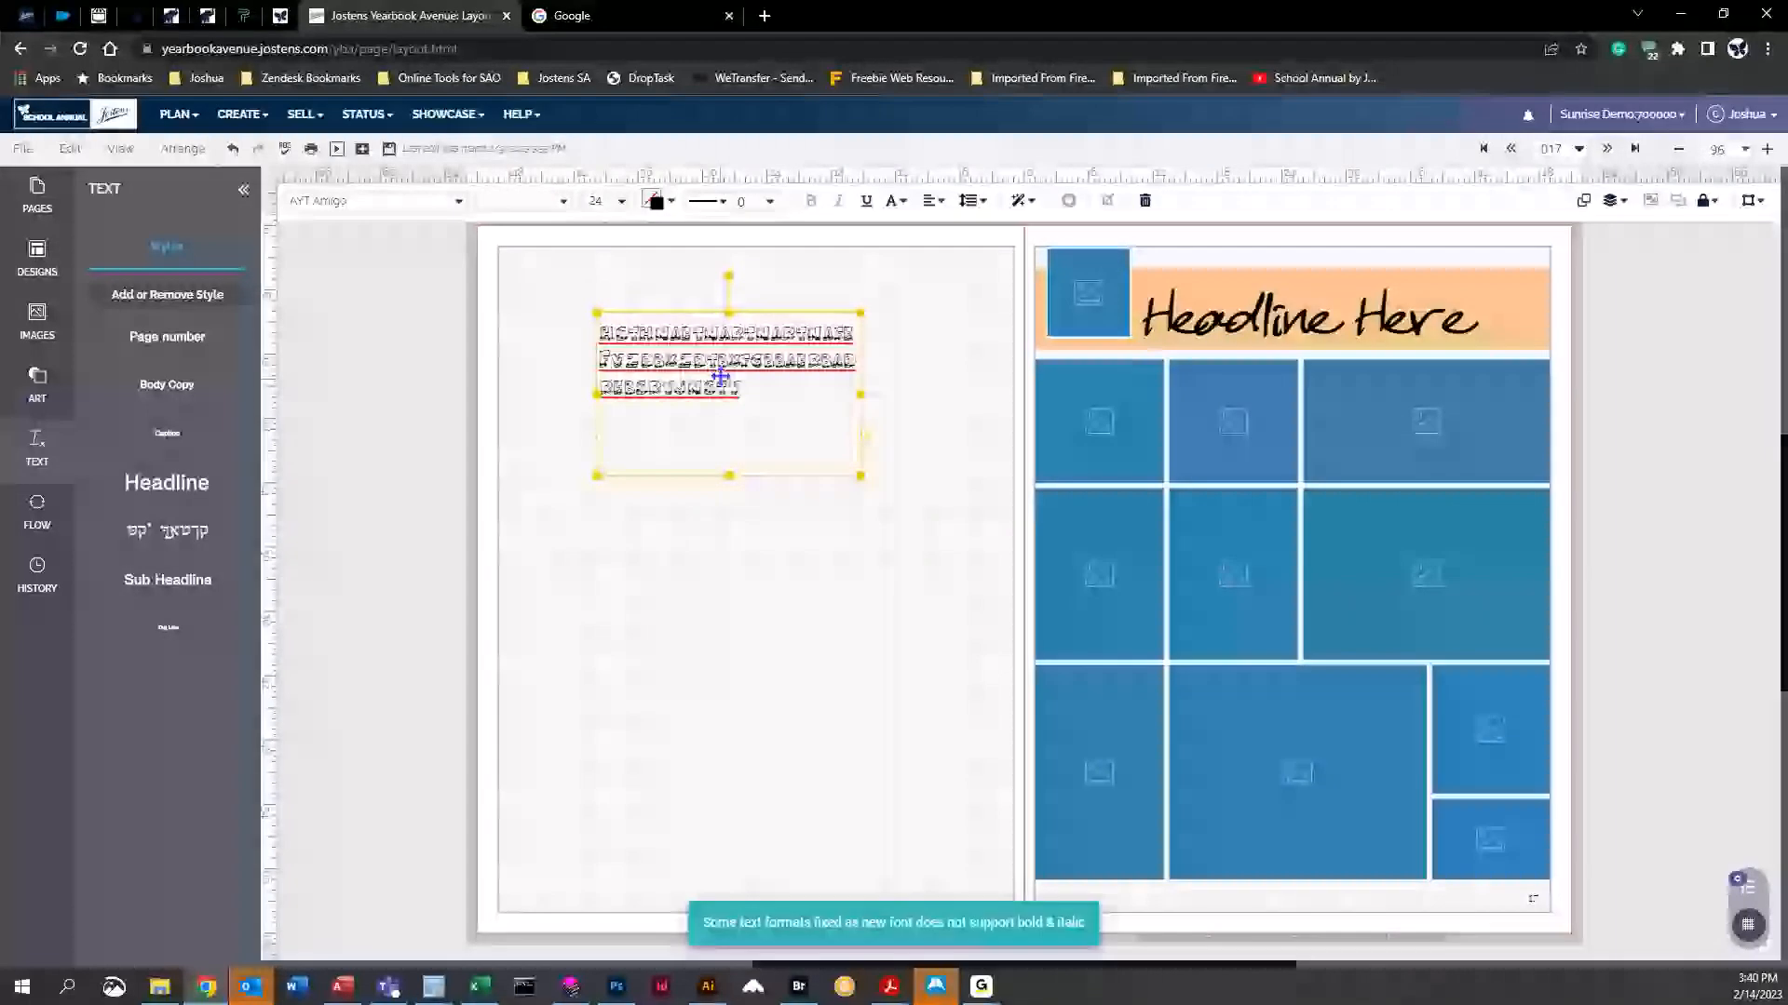
Try the AYT Alibi font on the filler text, followed by the Hebrew text style
left_click(387, 202)
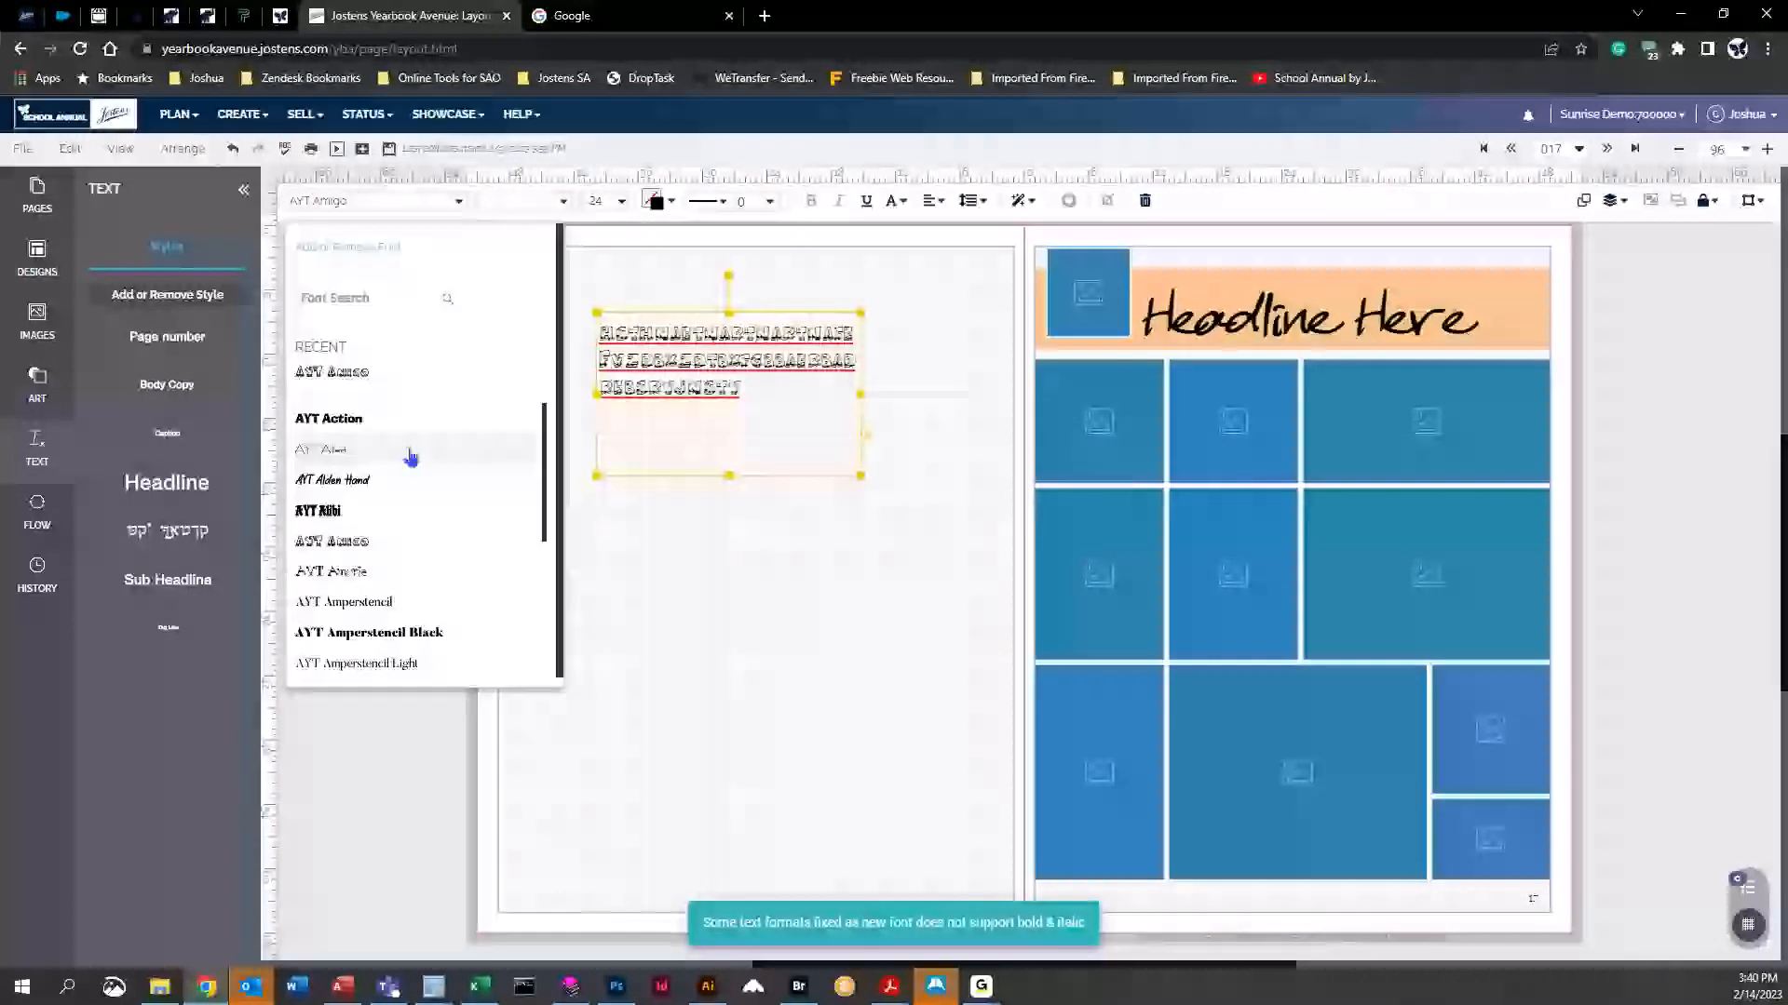
left_click(349, 512)
left_click(562, 201)
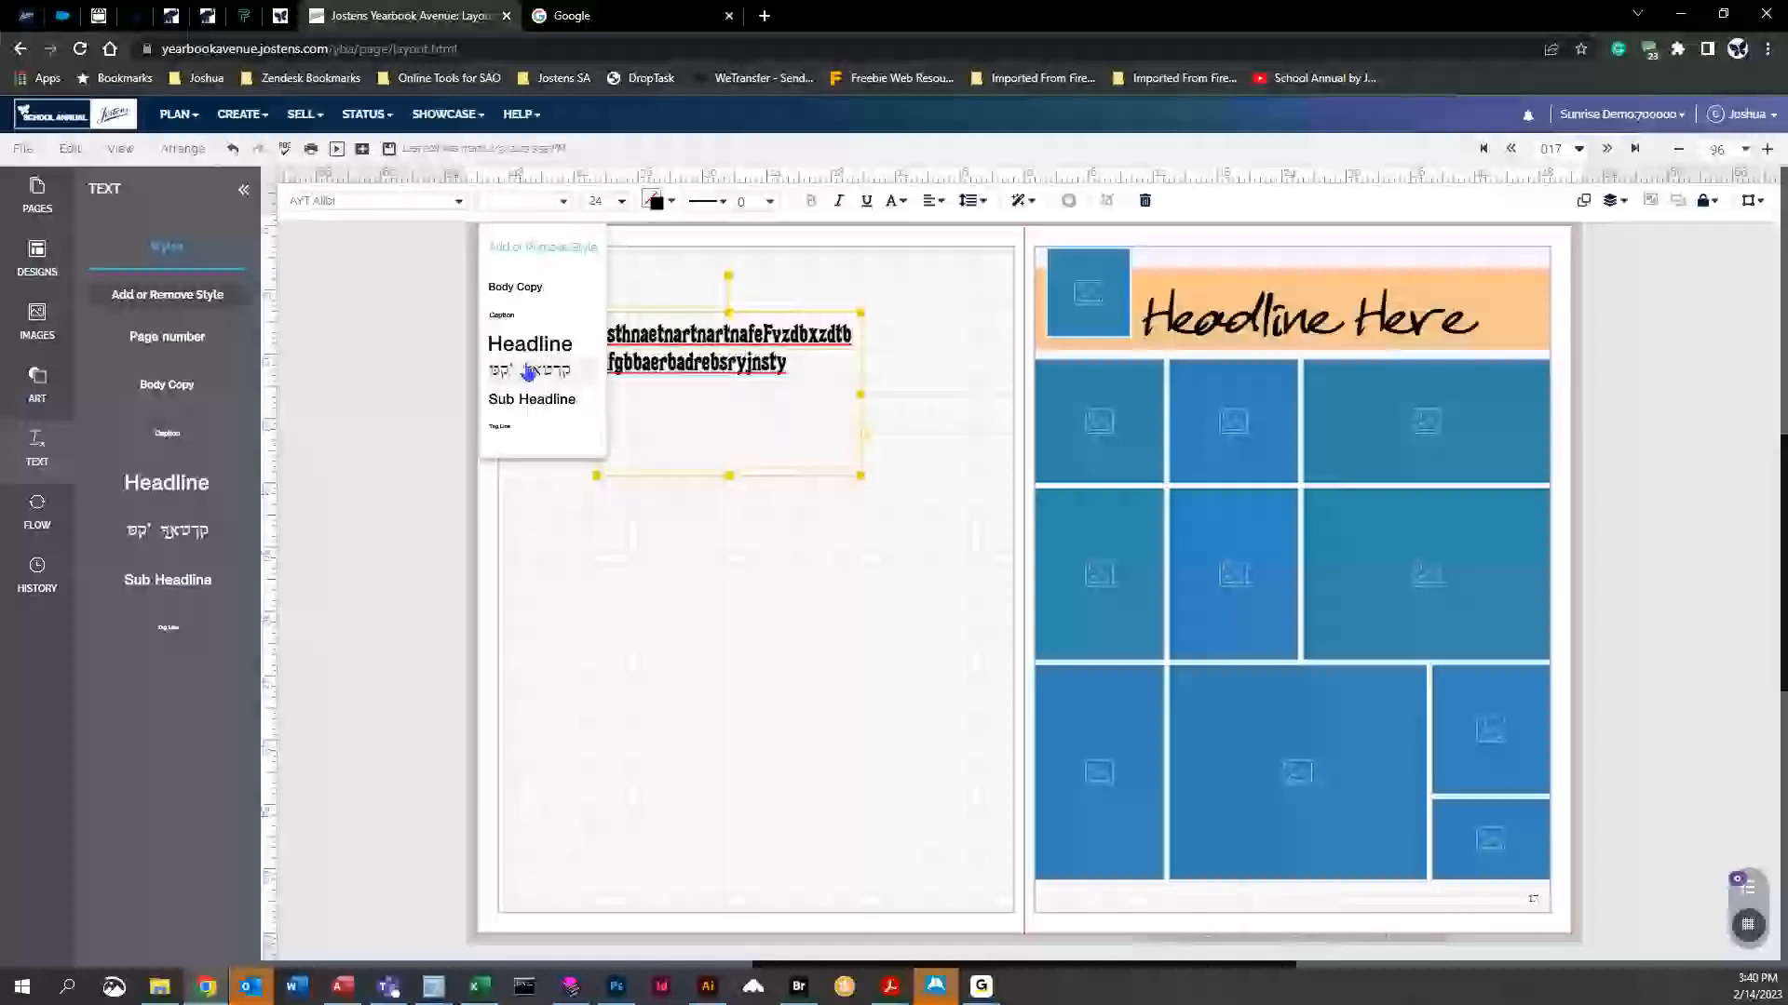
left_click(529, 369)
Apply the Headline style to the filler text and set its font size to 44
left_click(526, 202)
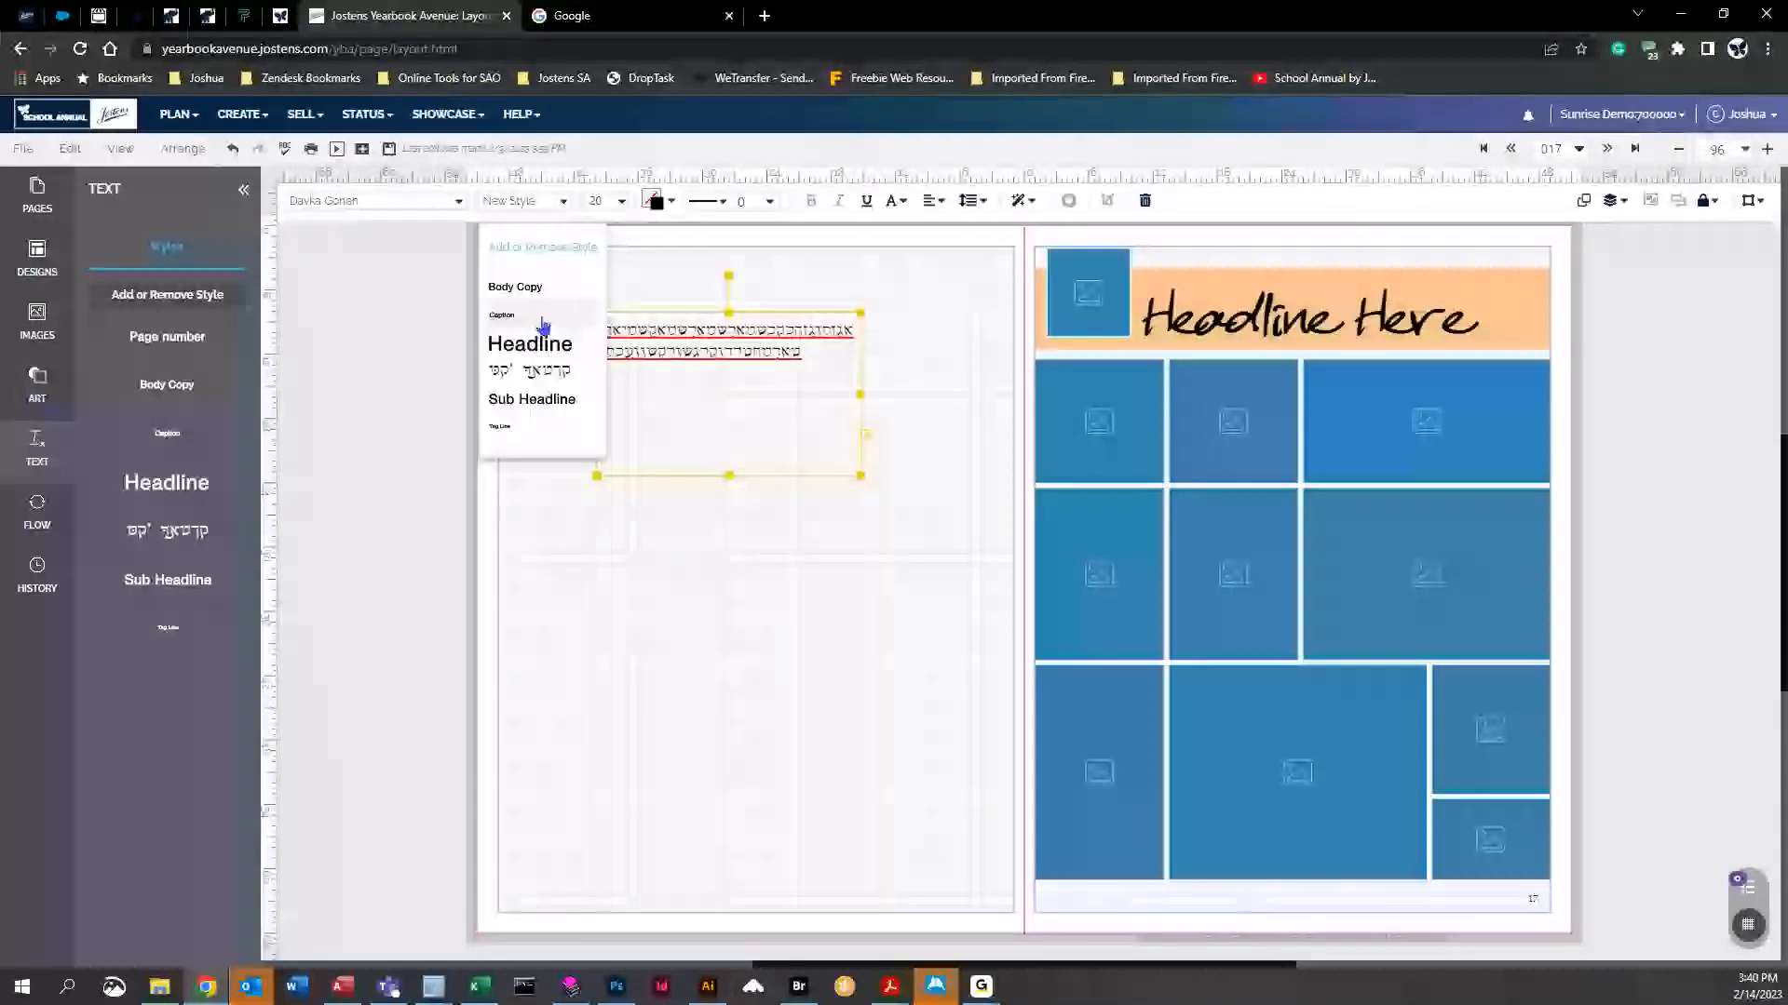
left_click(526, 337)
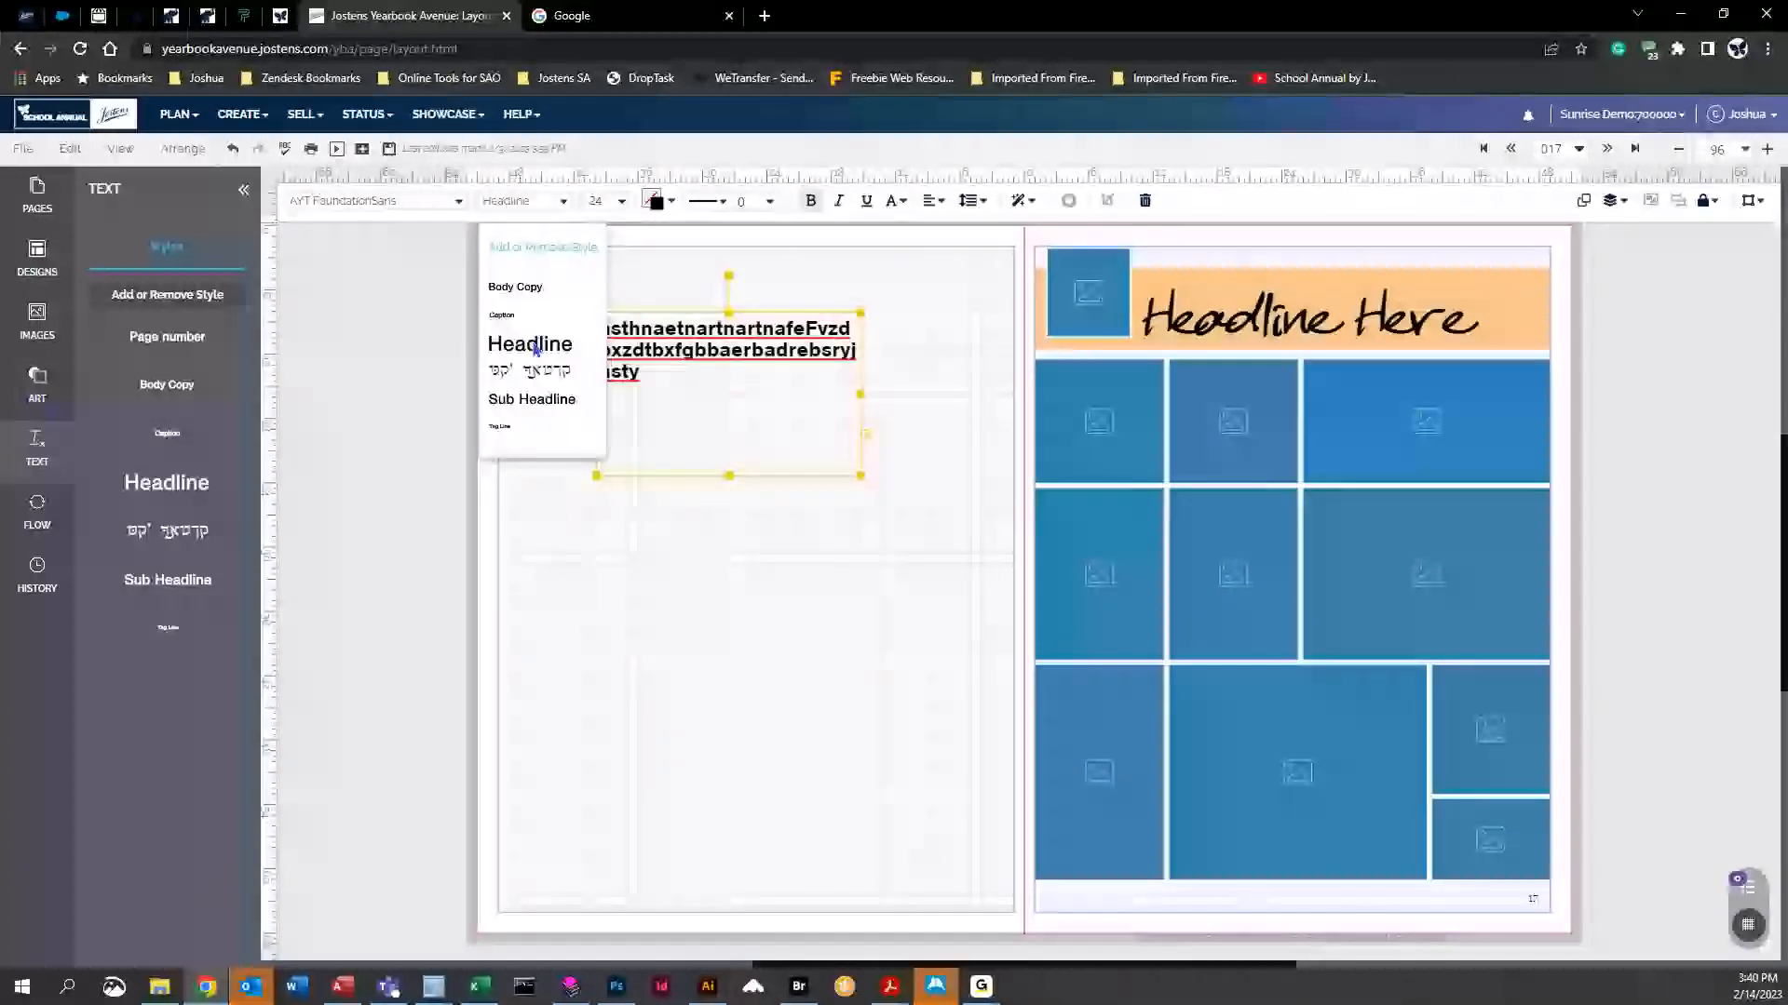
left_click(621, 201)
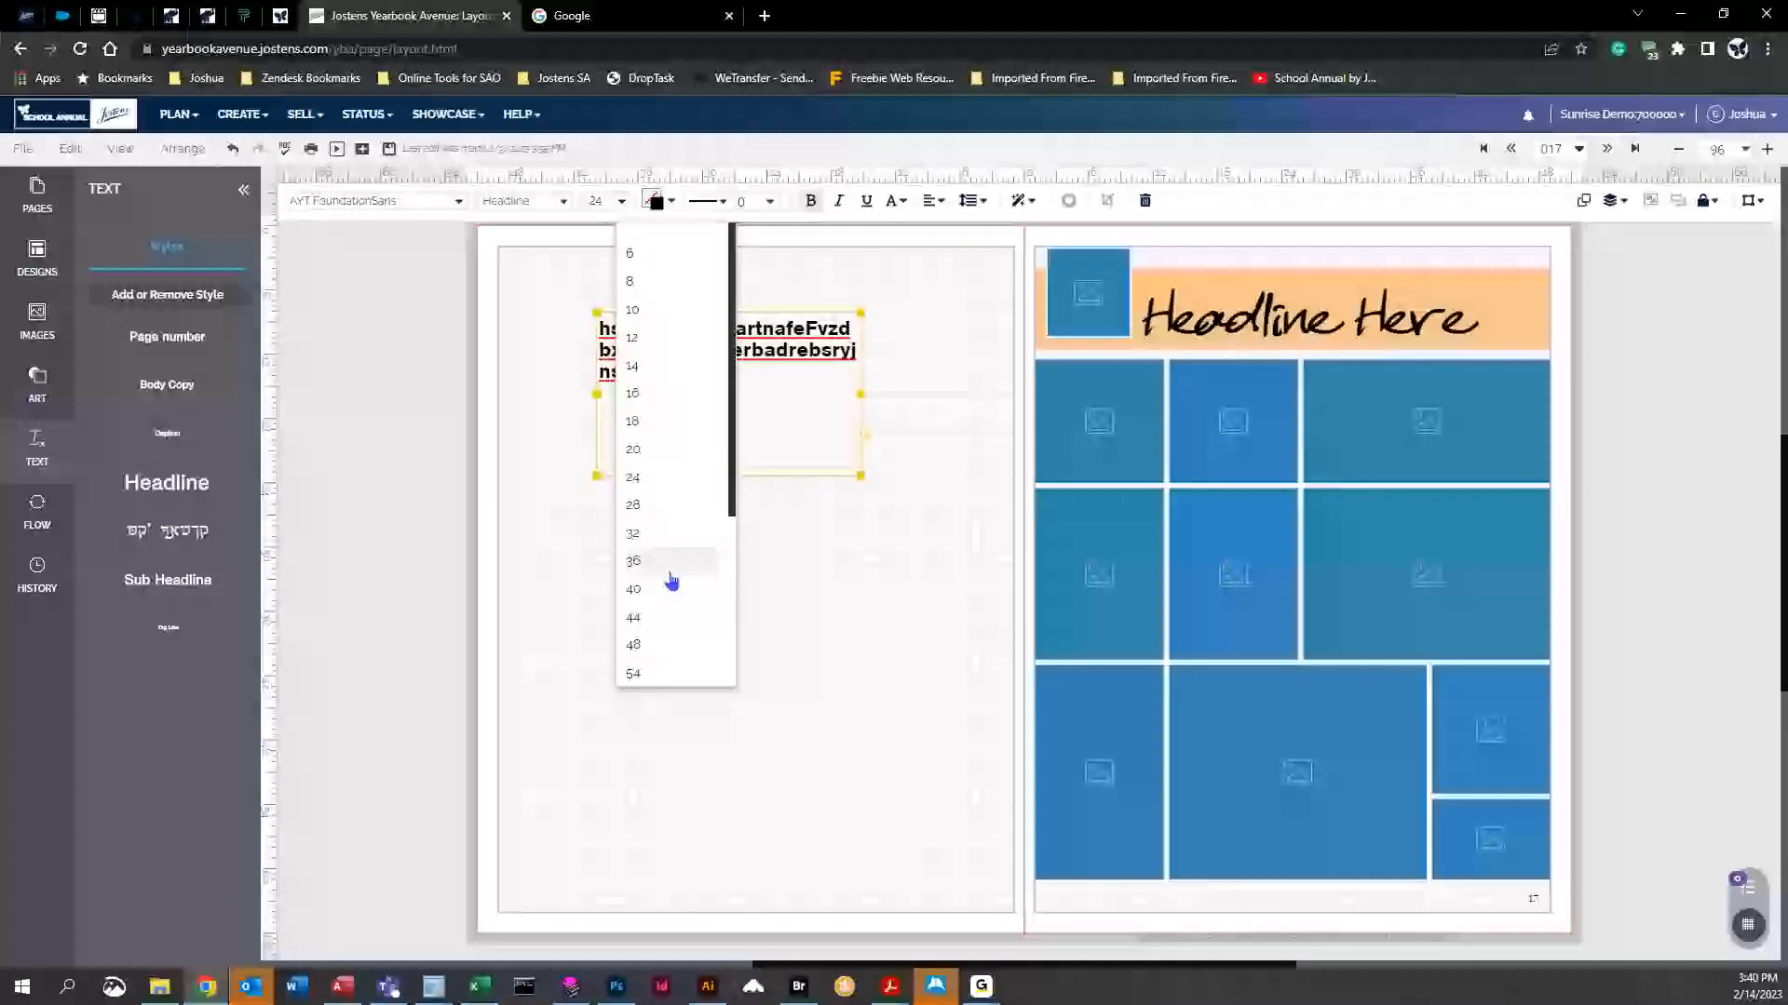
left_click(671, 569)
left_click(619, 201)
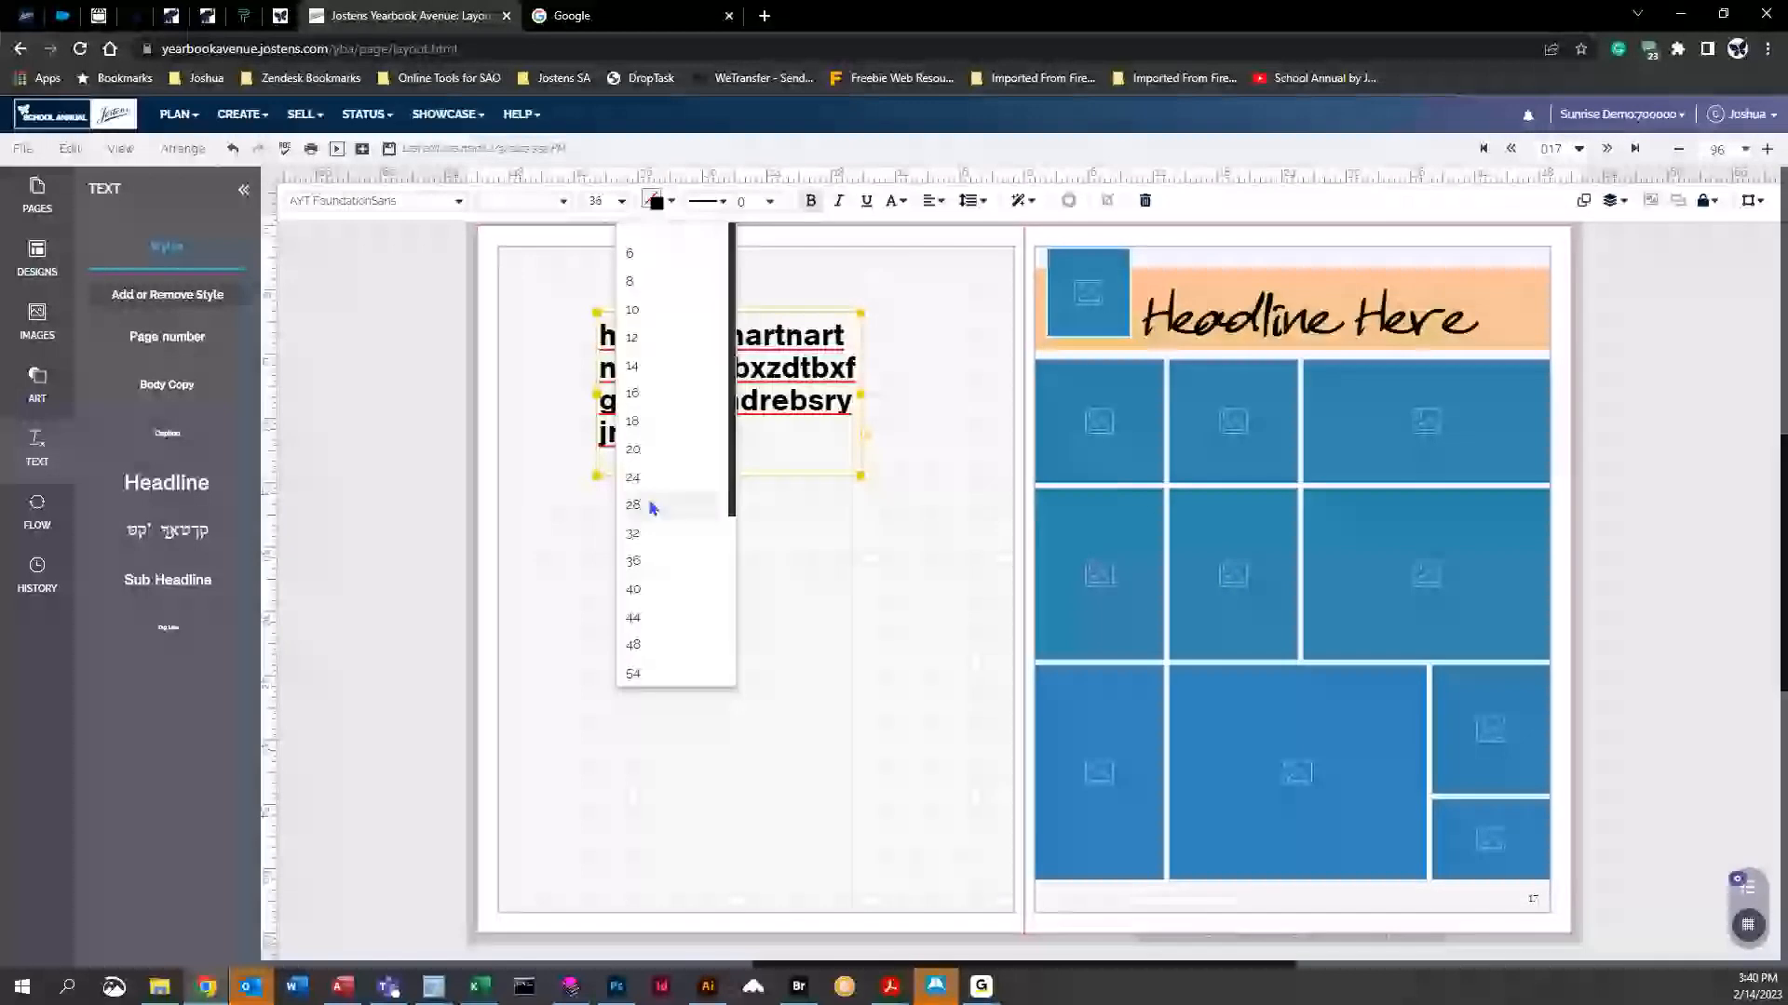
left_click(667, 619)
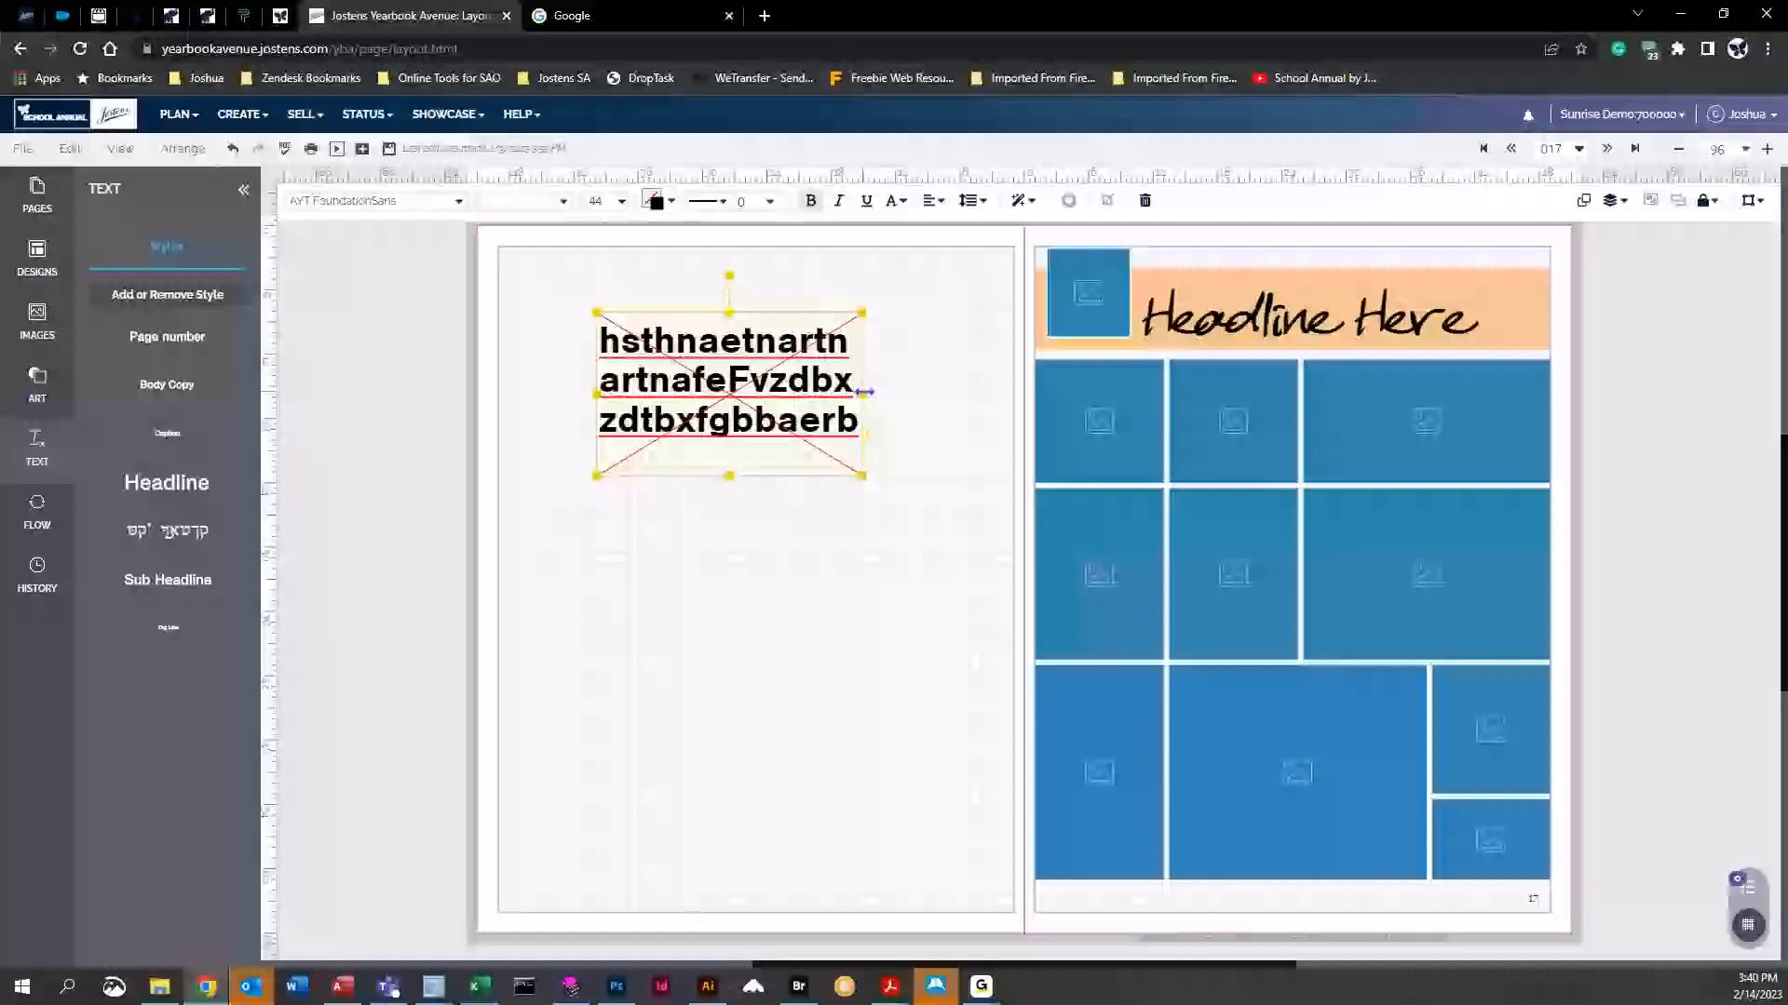
Widen the text box and move it up to the top margin of the left page
left_click_drag(864, 395, 969, 395)
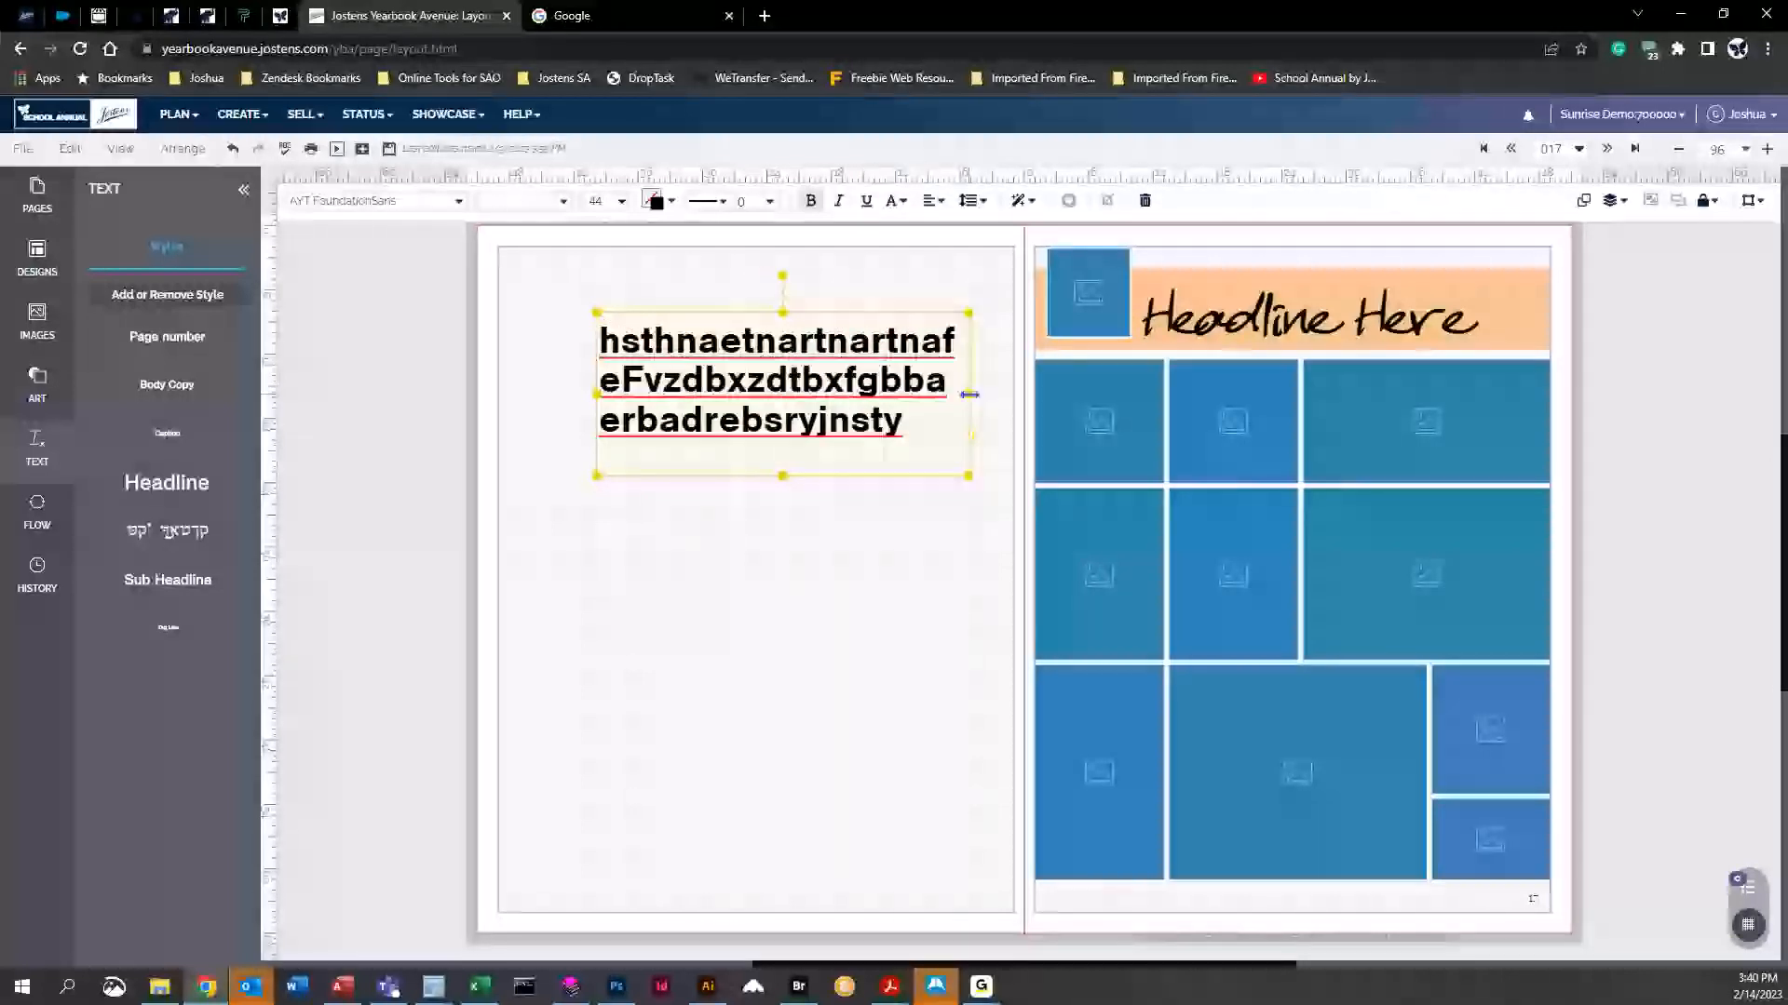
left_click_drag(796, 399, 760, 336)
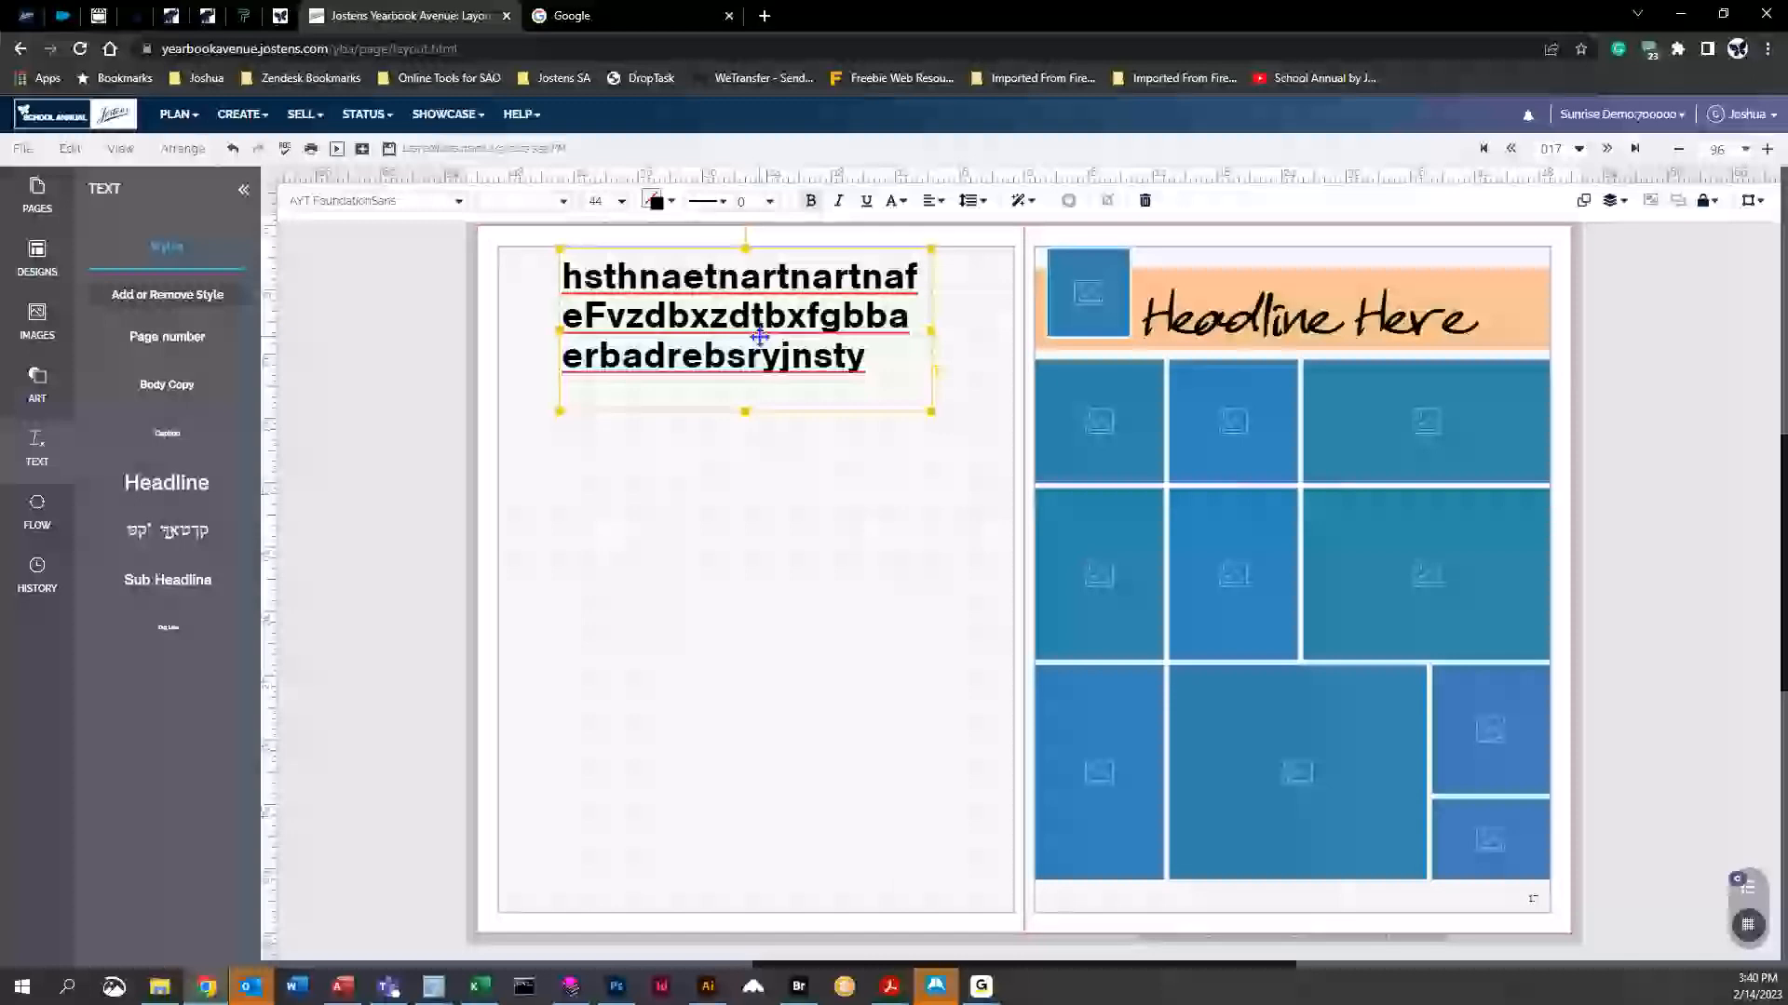
Try a Classic pink as the headline's text fill, settling on the firebrick red from the Earthwise palette
left_click(672, 204)
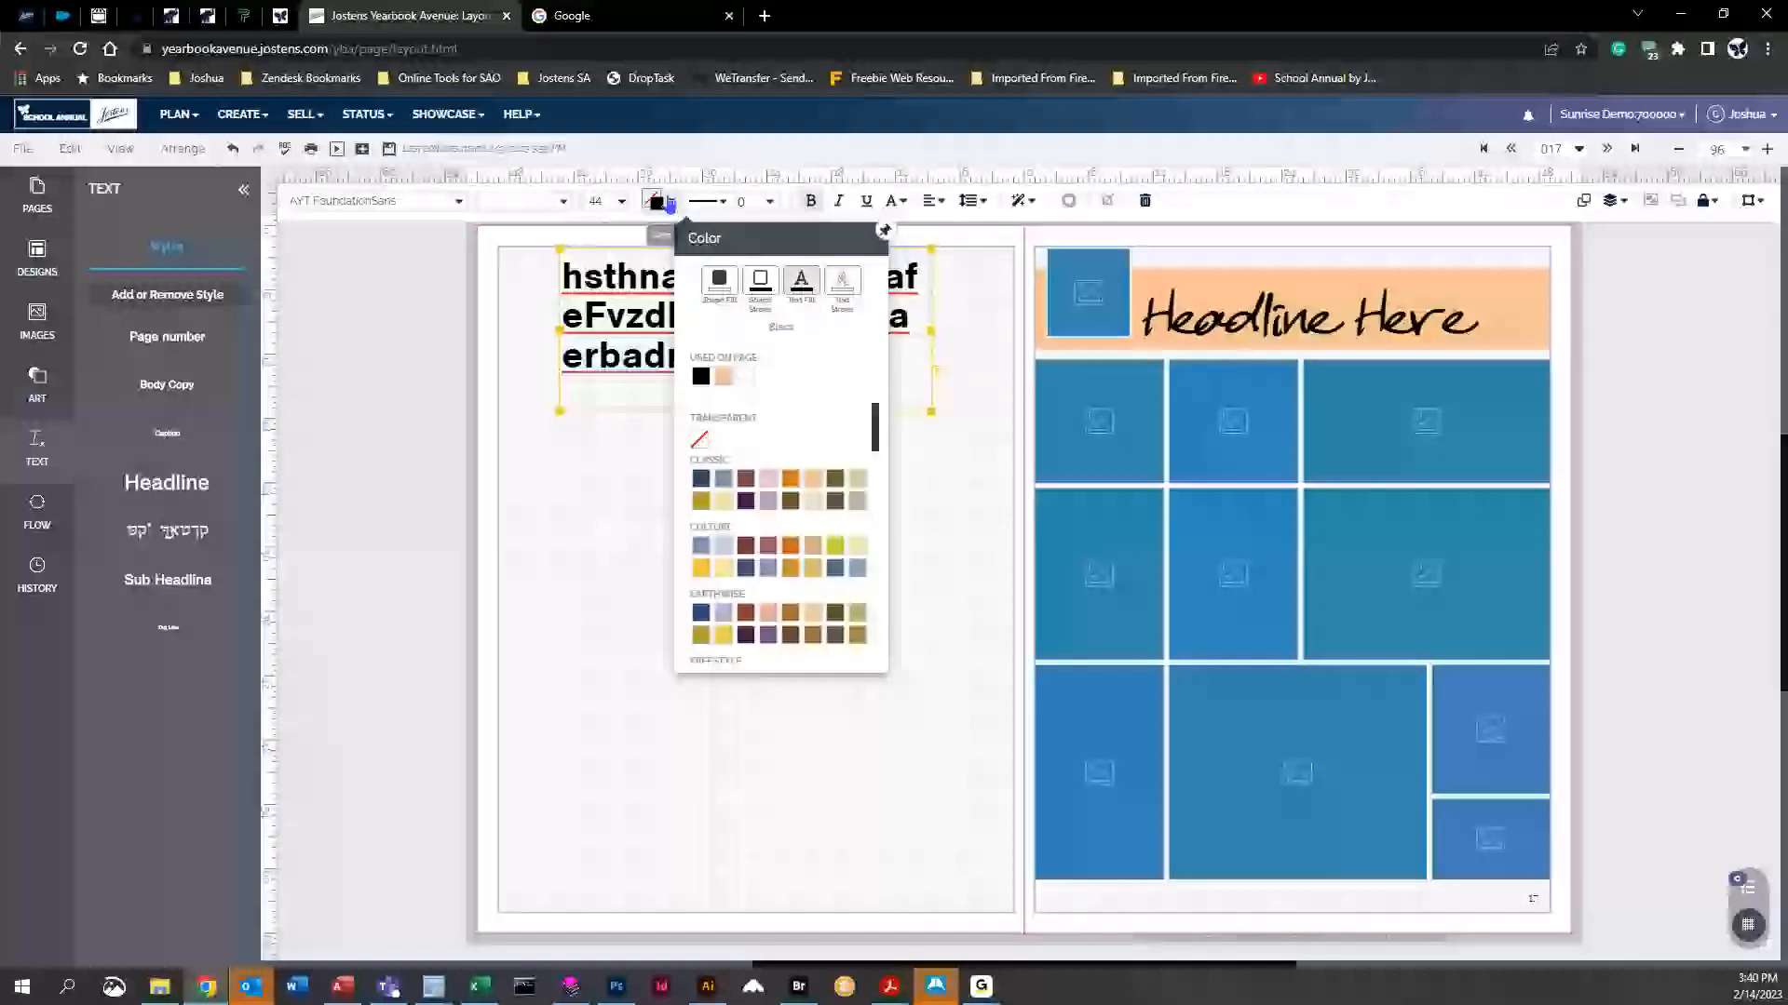
left_click(772, 493)
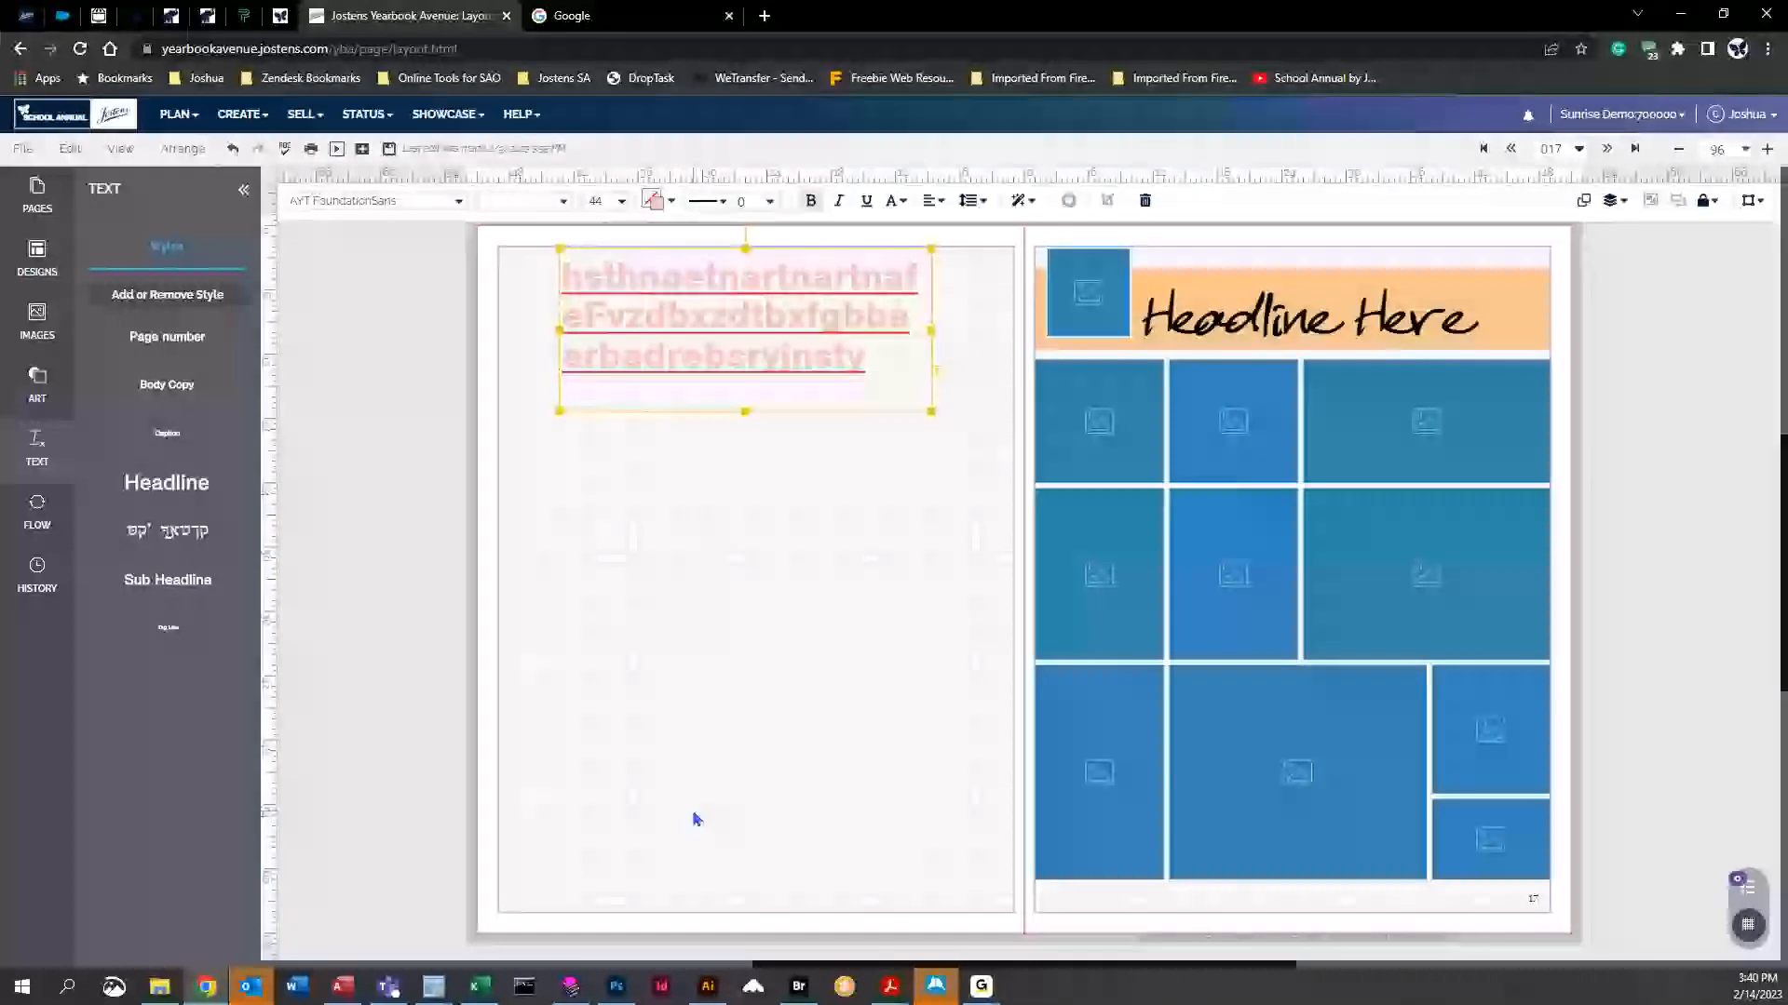
left_click(664, 197)
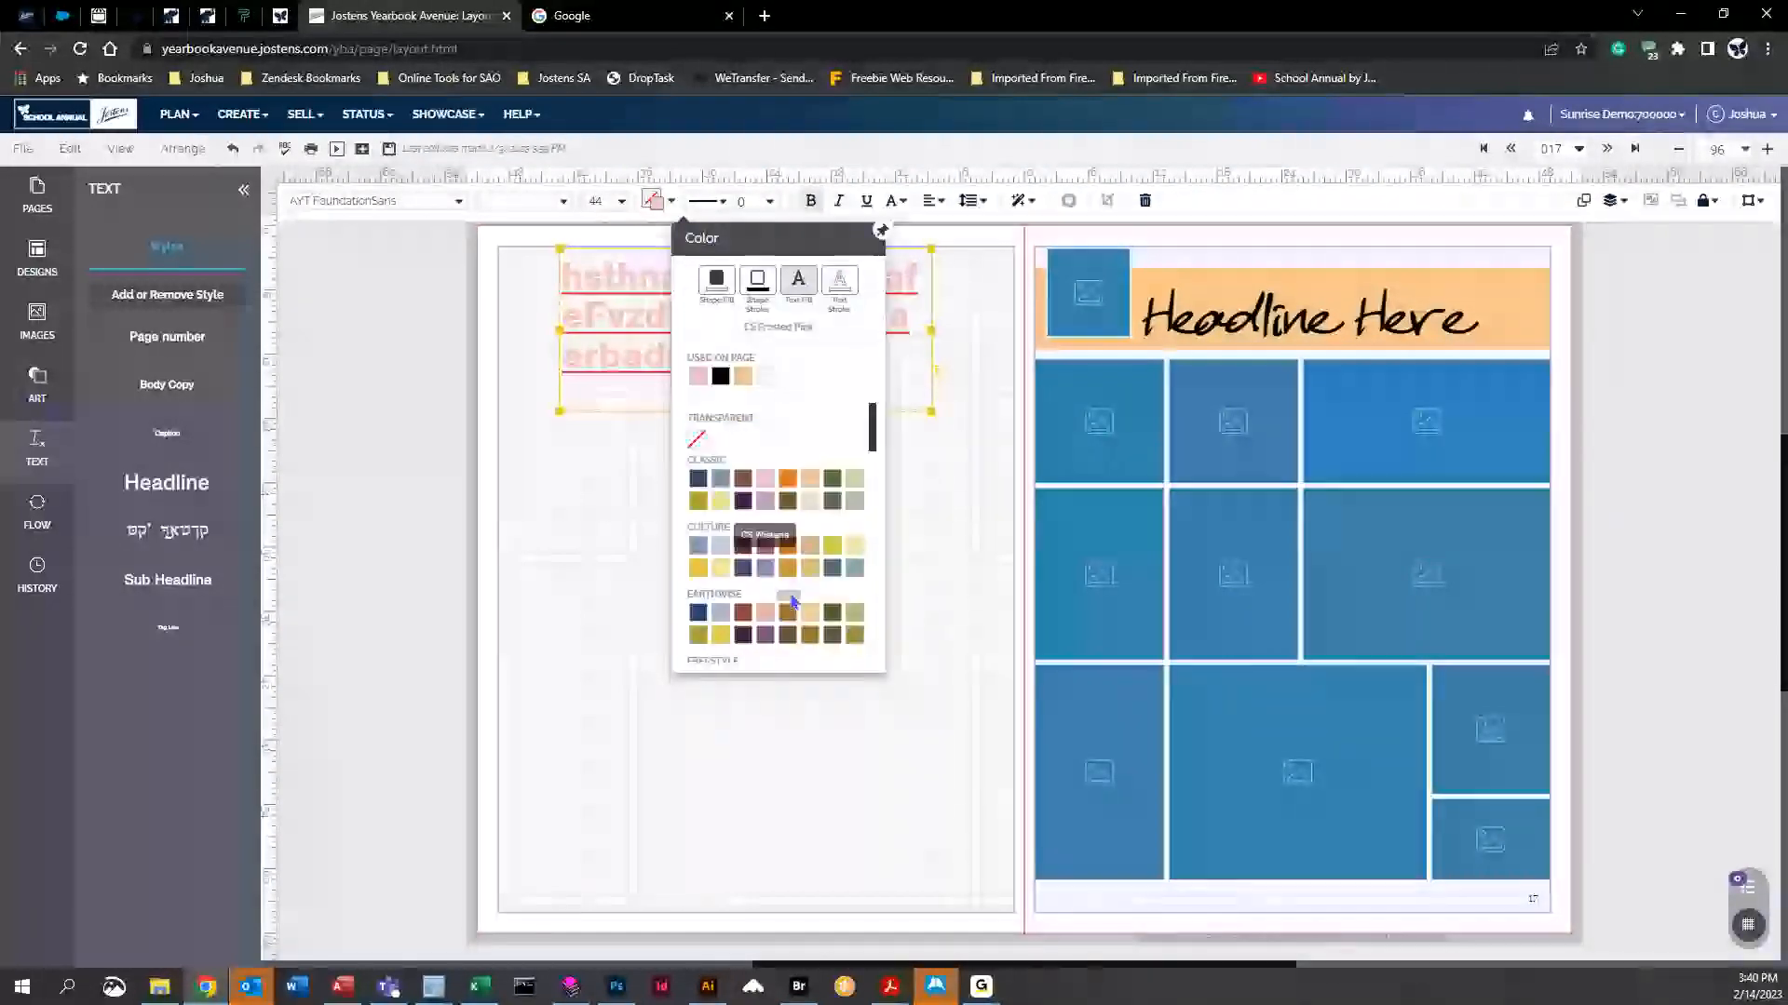
left_click(742, 612)
Add a text stroke to the headline in the dark blue swatch of the Classic palette
left_click(665, 200)
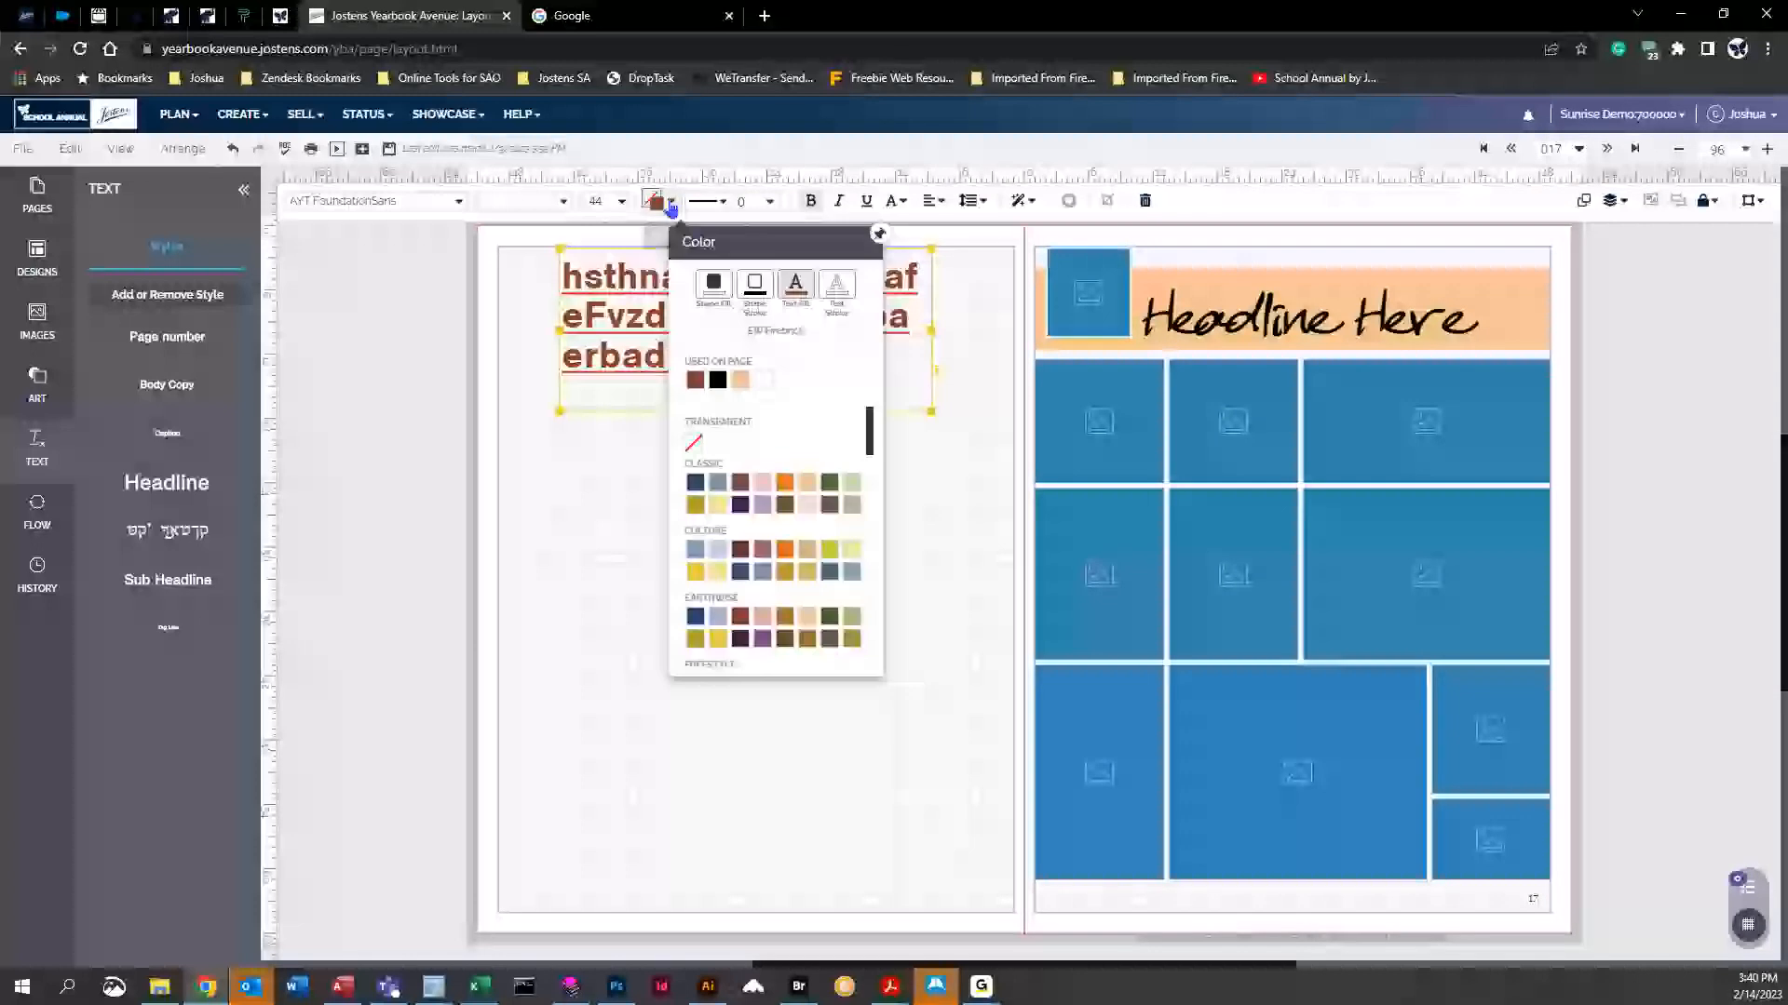
left_click(842, 288)
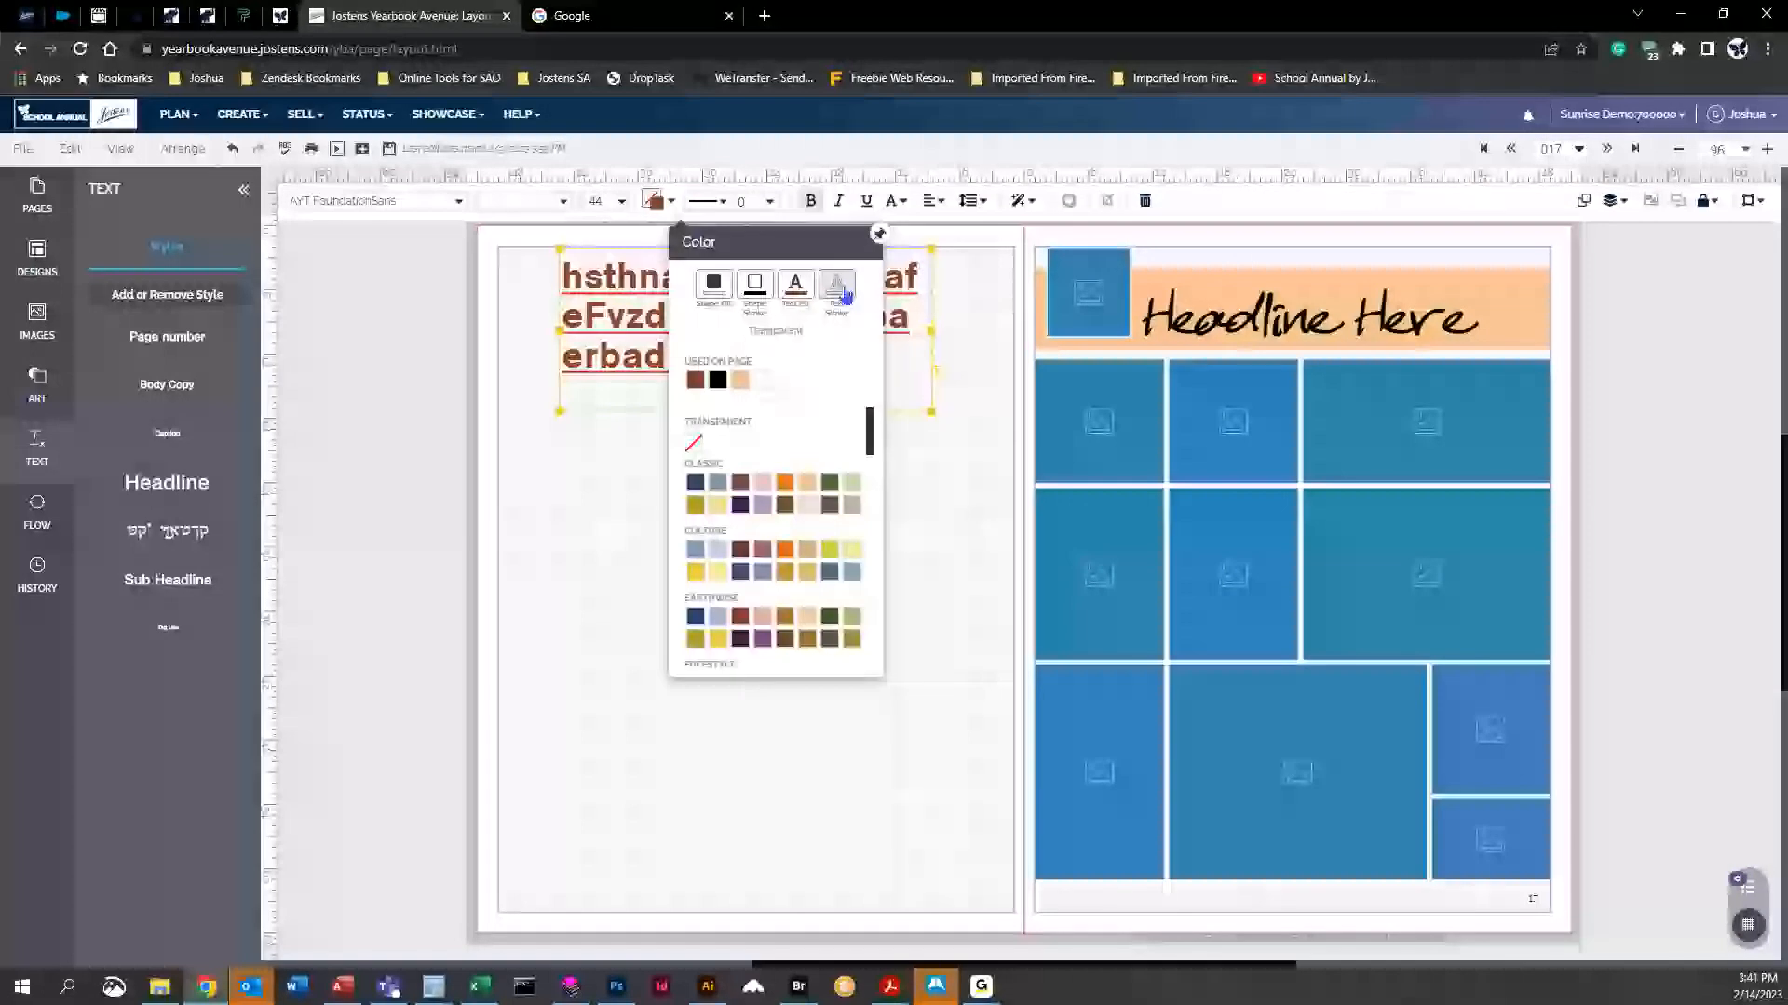
left_click(707, 491)
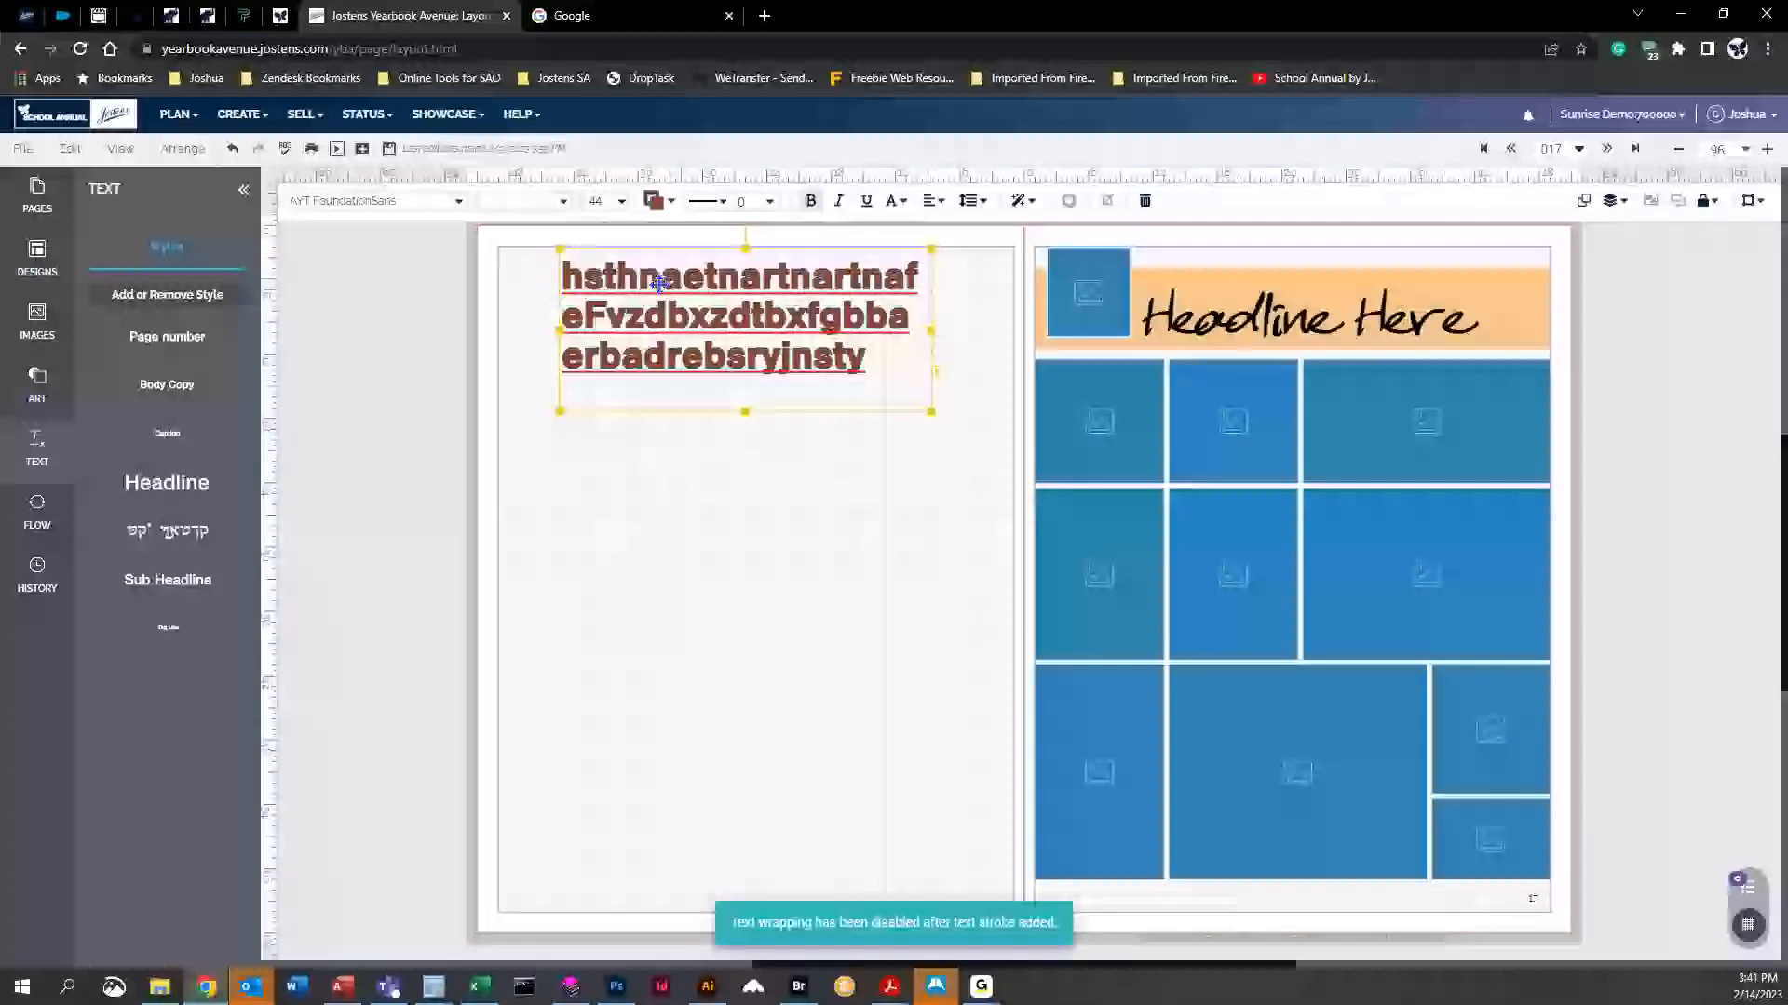
Give the headline text box a shape stroke in the Classic palette's orange and deselect the box
left_click(657, 199)
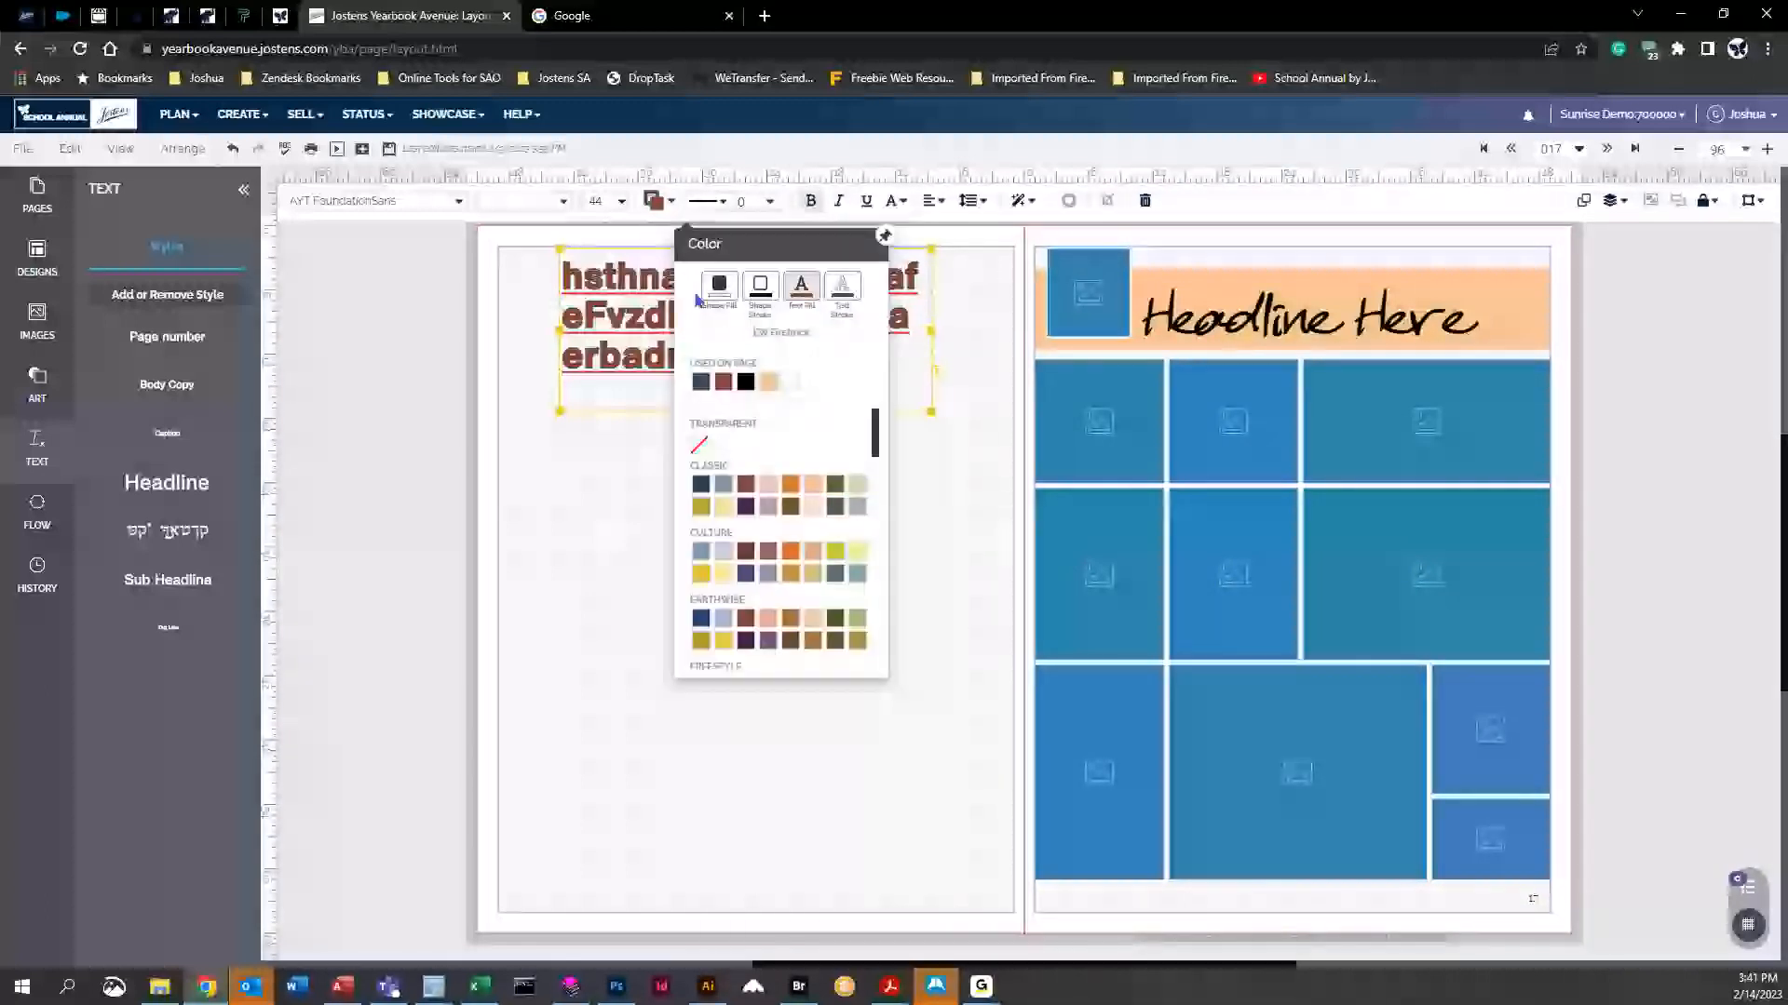
left_click(761, 298)
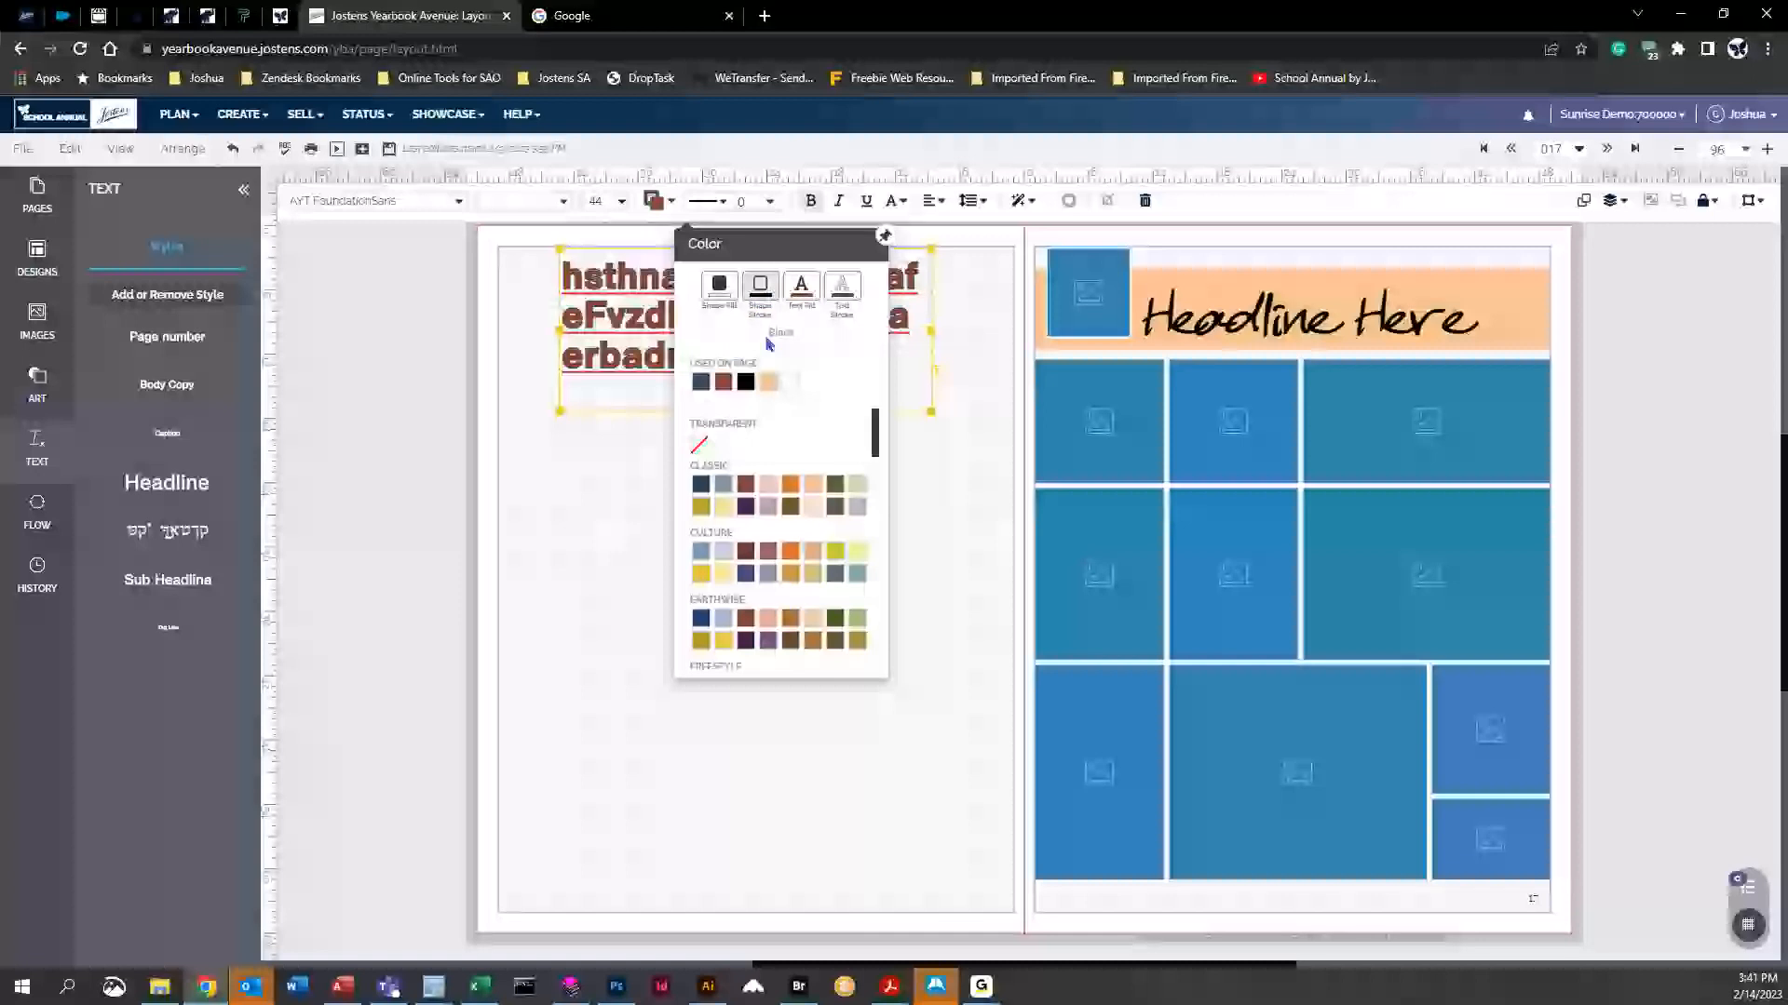
left_click(796, 494)
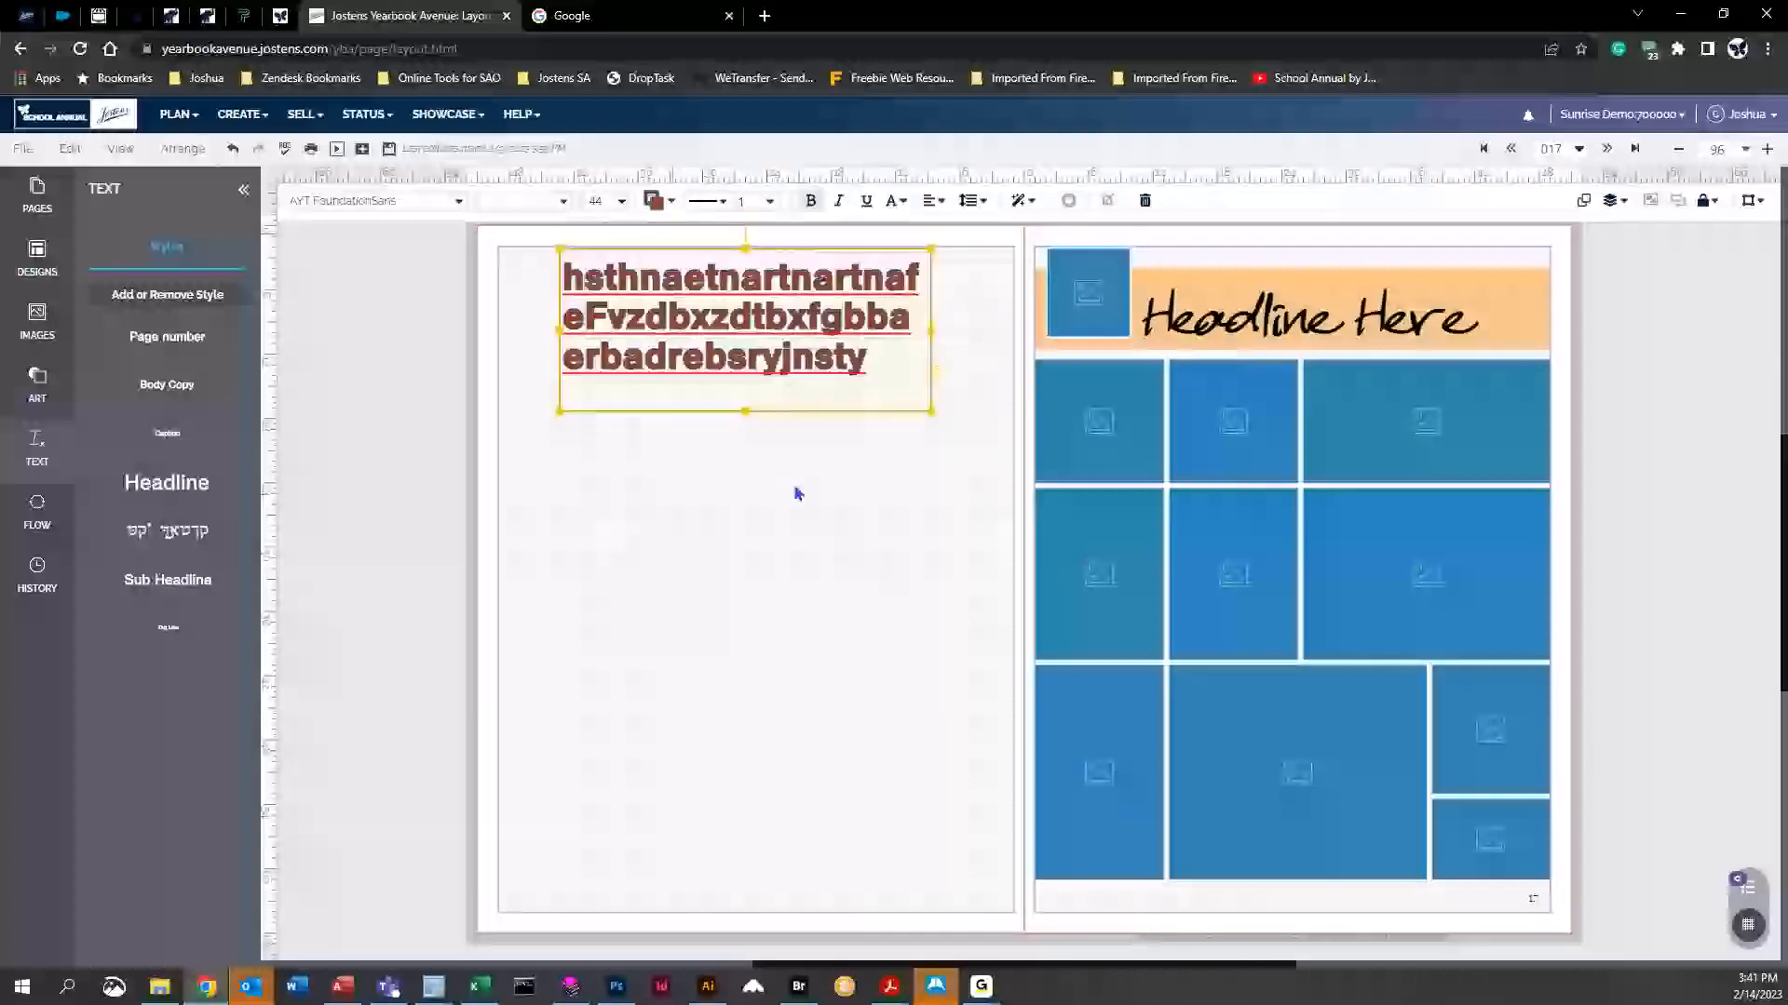
left_click(754, 511)
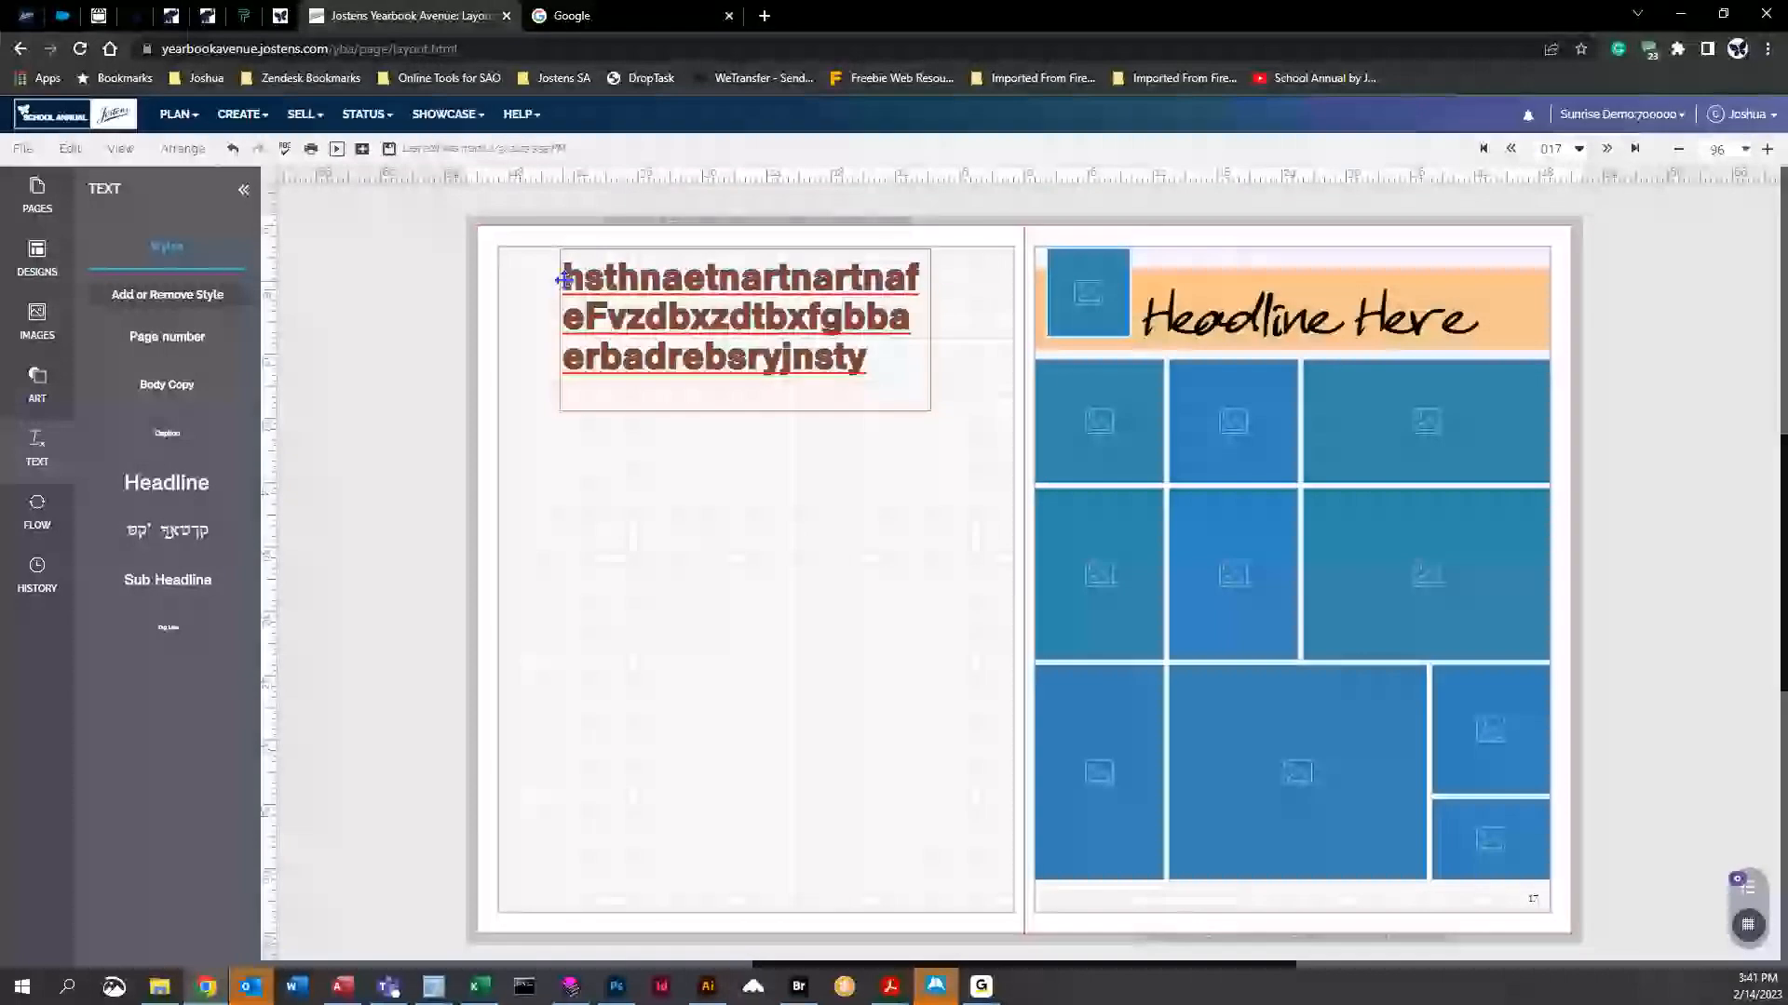
Set the headline text box's stroke size to 0 pt and deselect the box
left_click(744, 316)
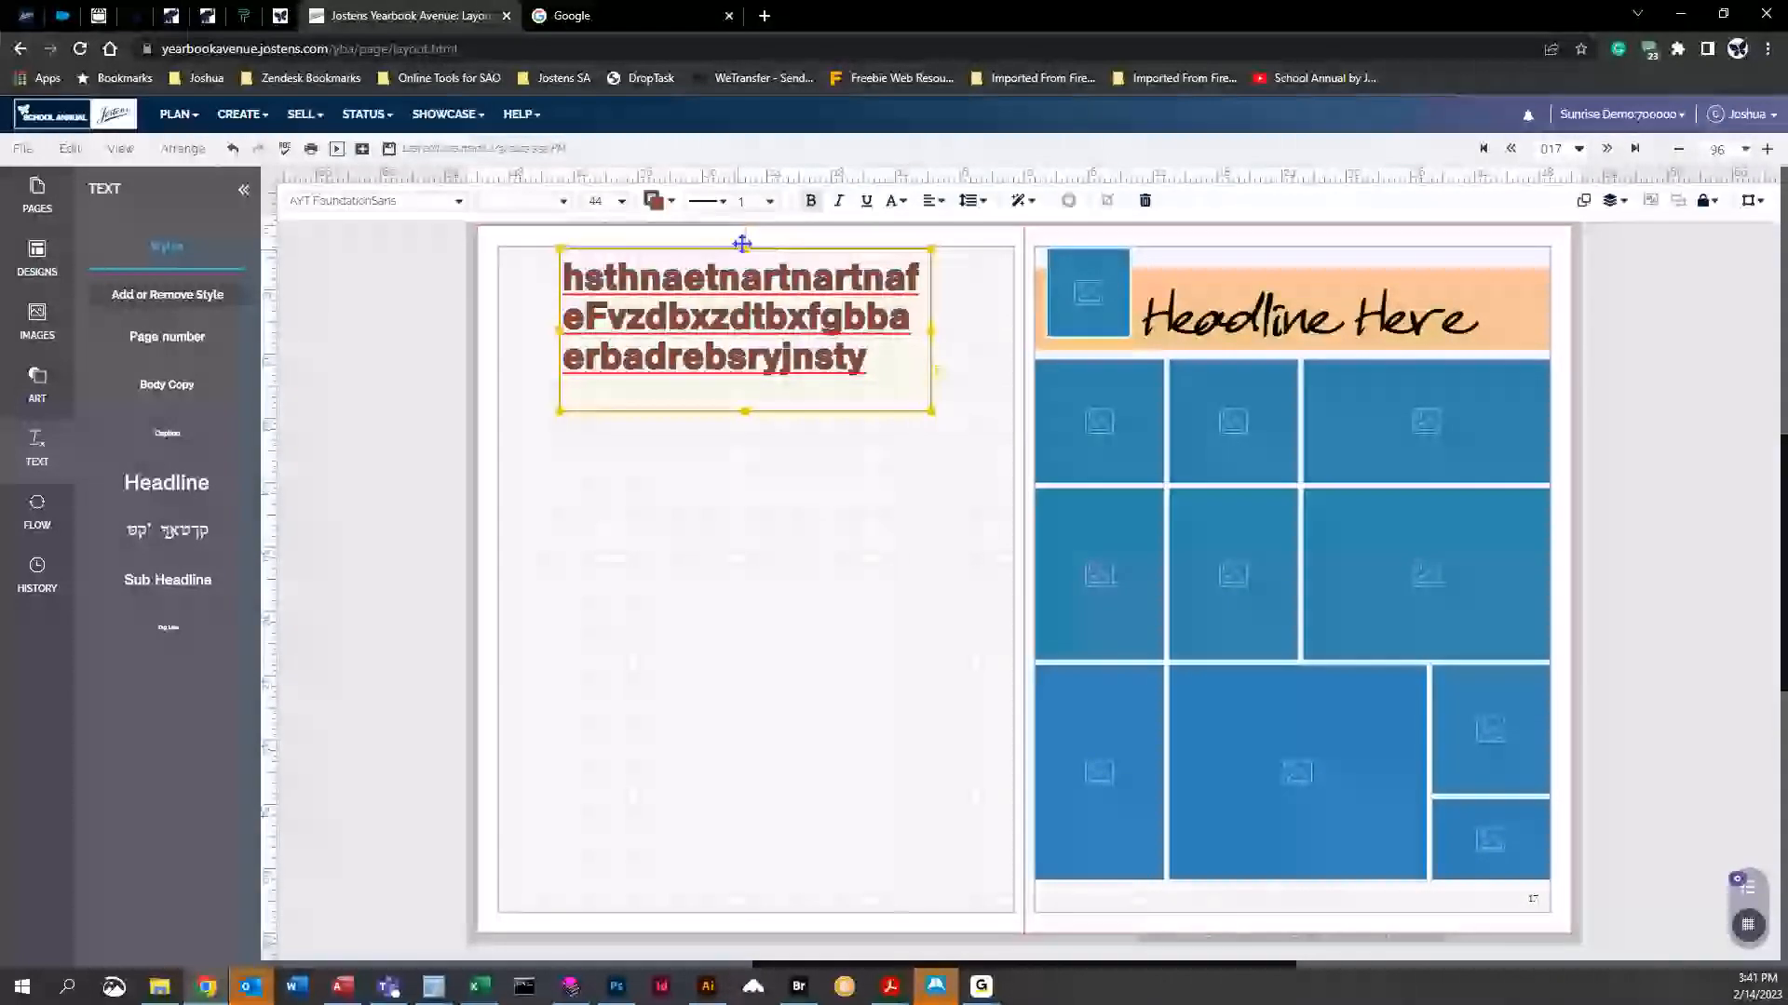
left_click(748, 204)
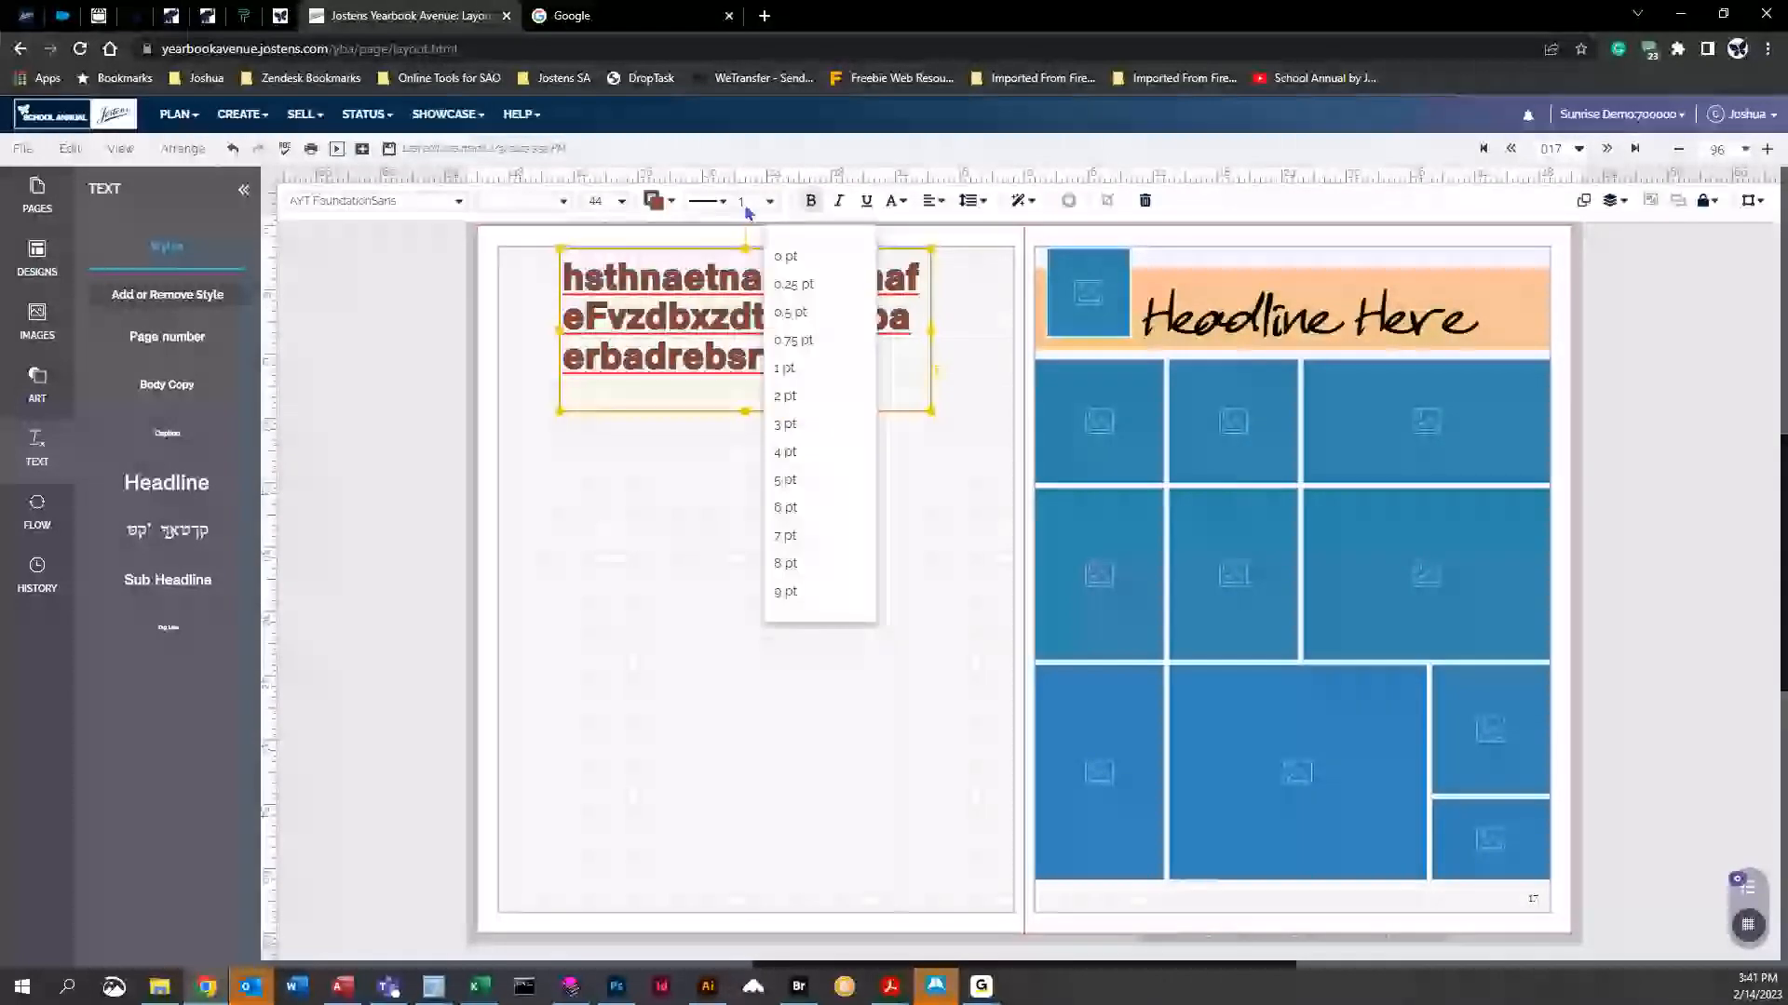
left_click(812, 264)
key("Escape")
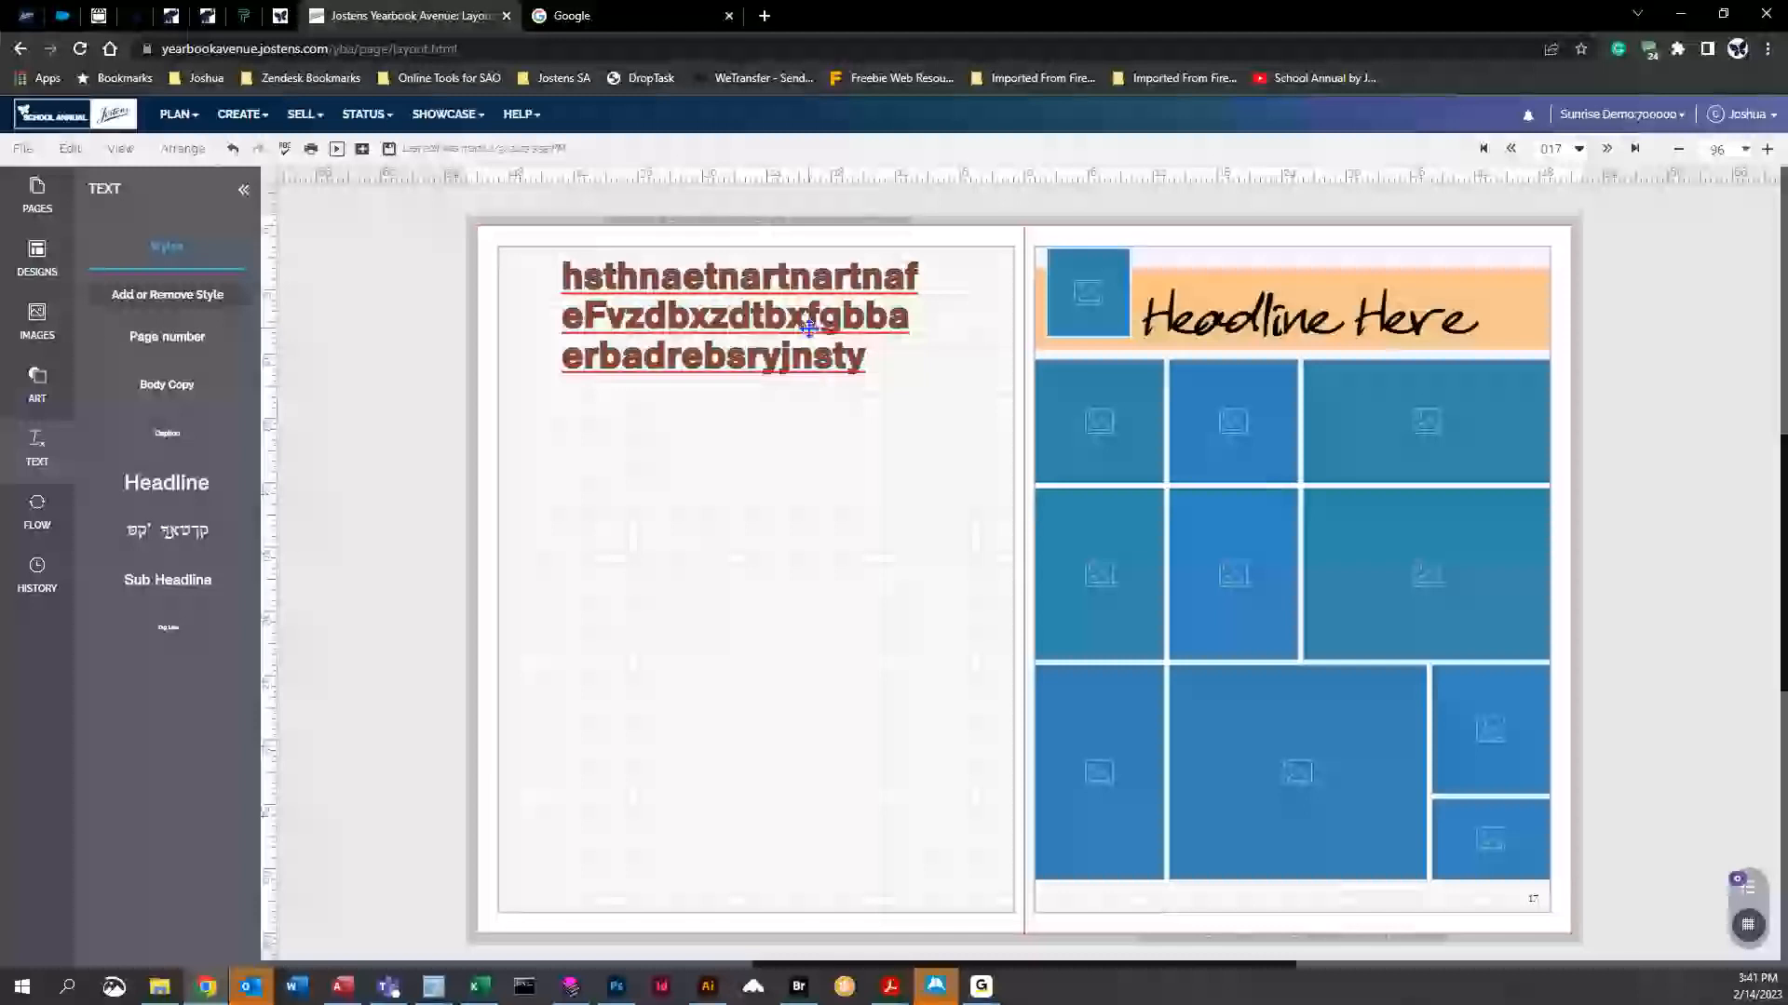
Set the headline text box's stroke size to 6 pt
left_click(841, 344)
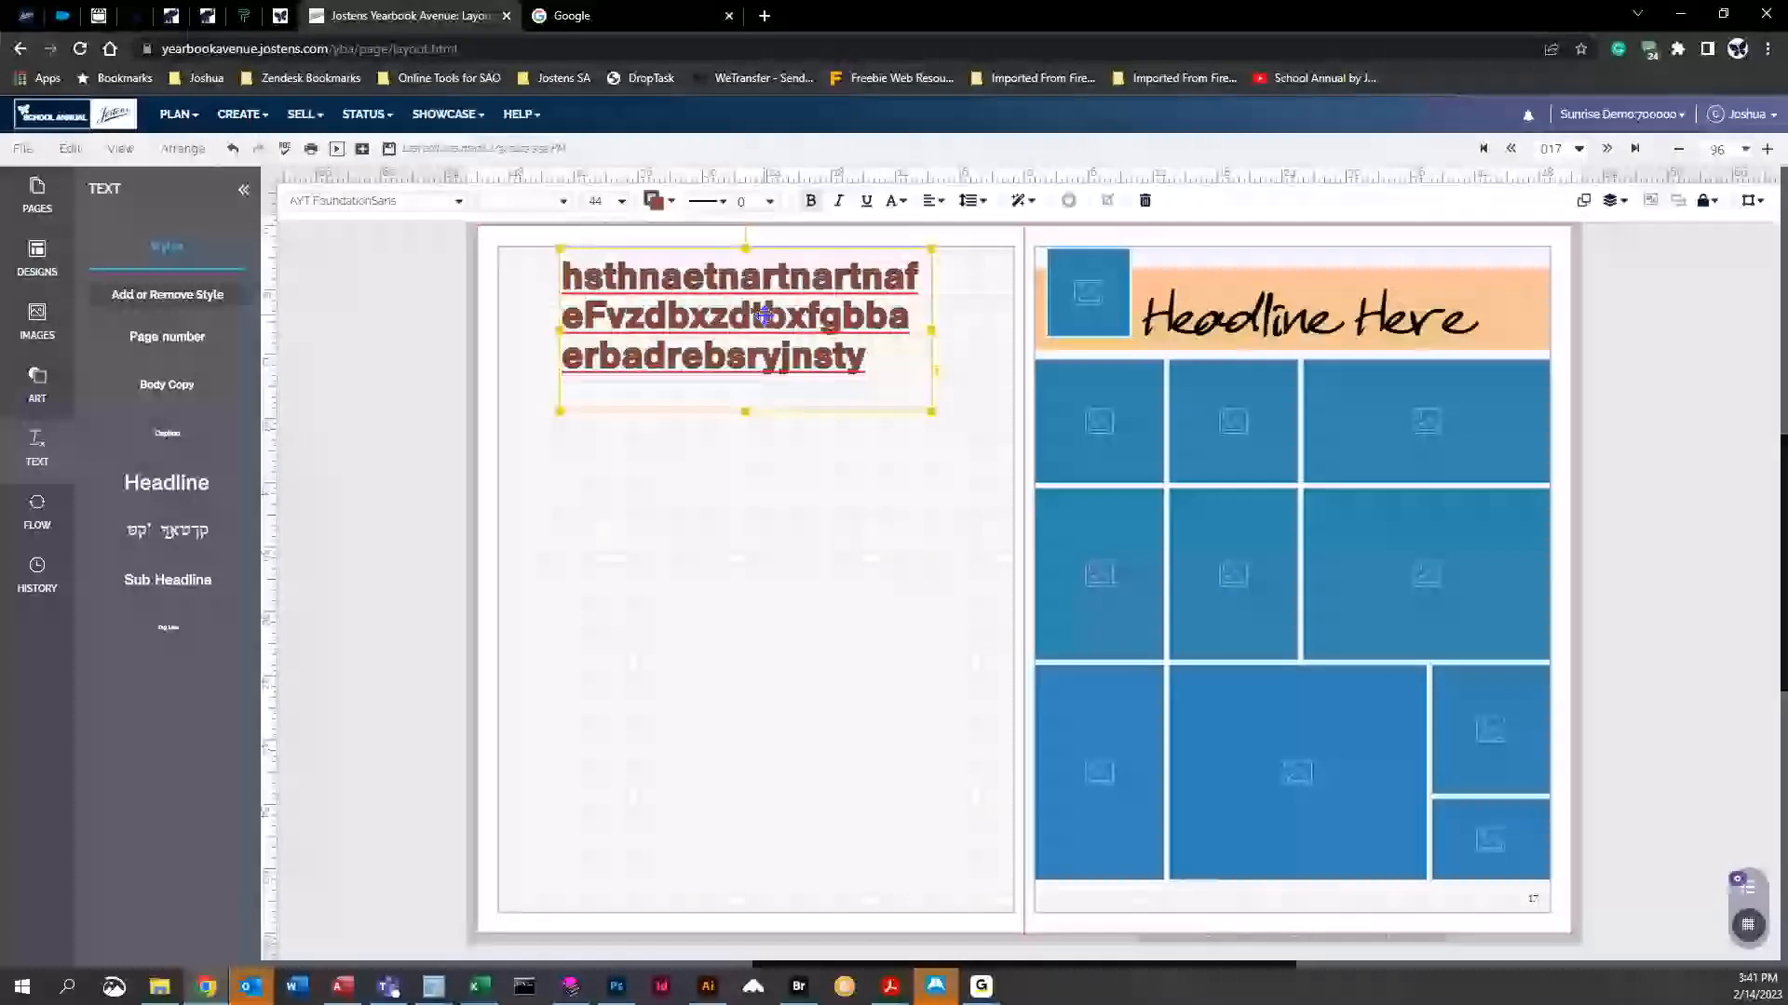
left_click(769, 201)
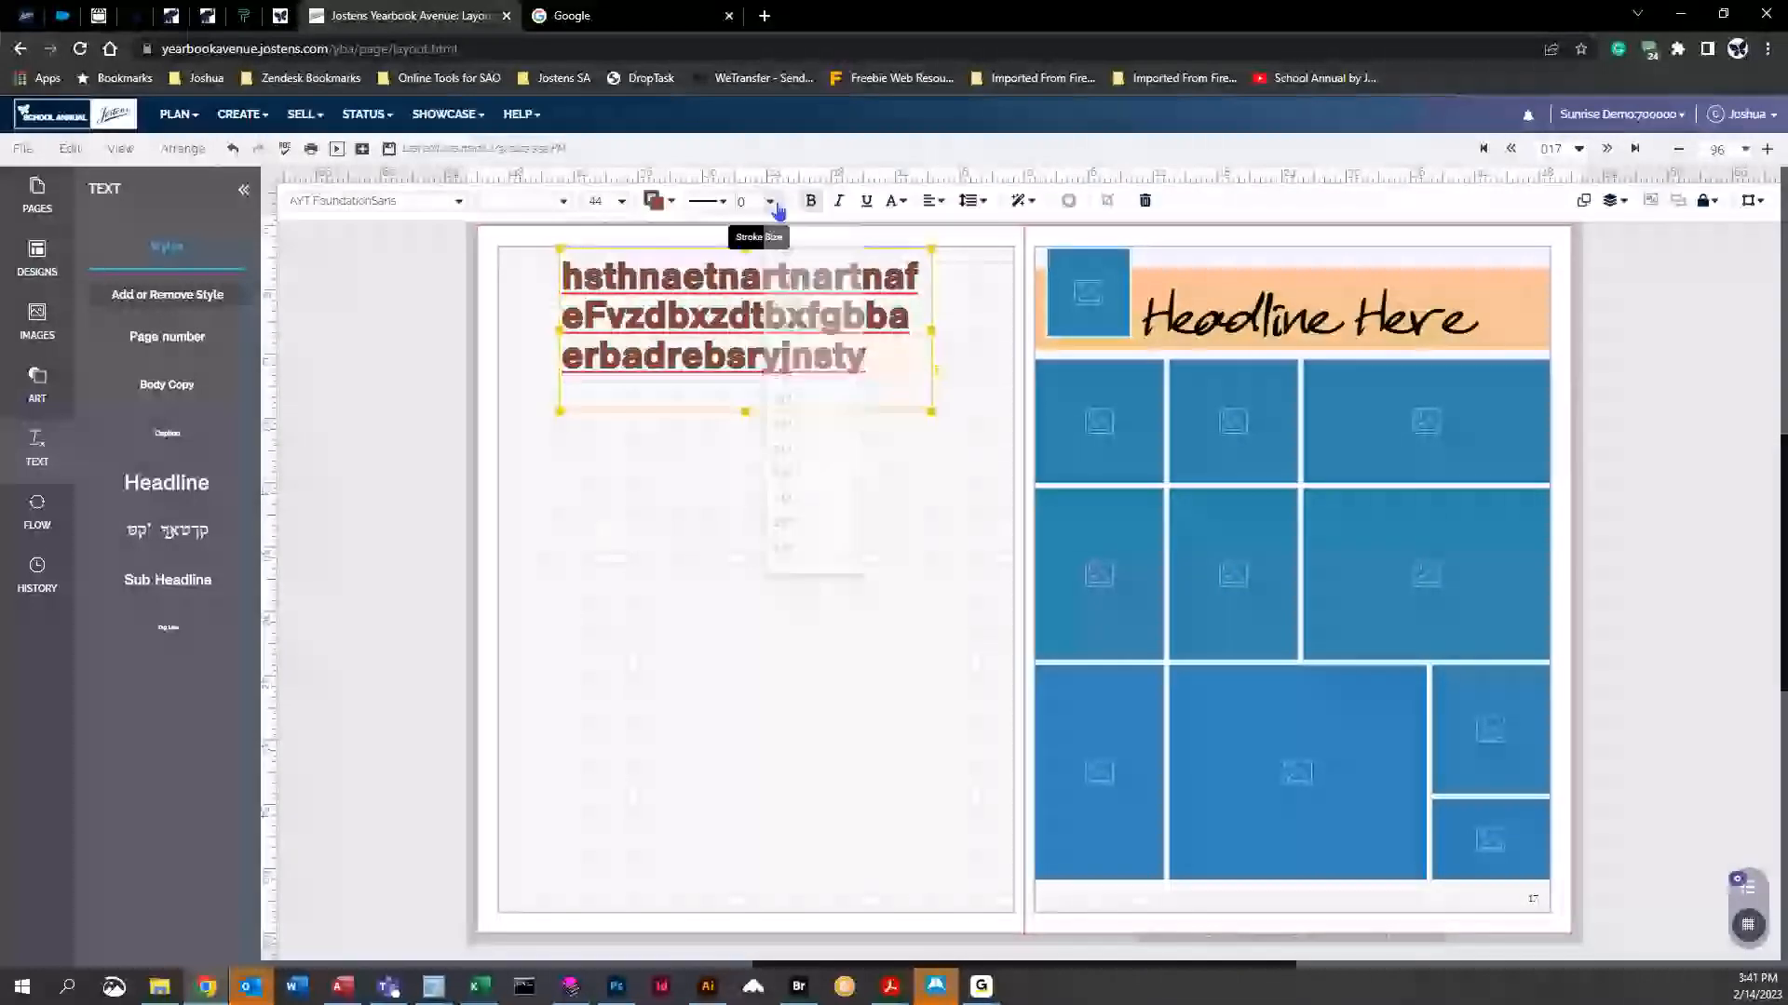
left_click(816, 512)
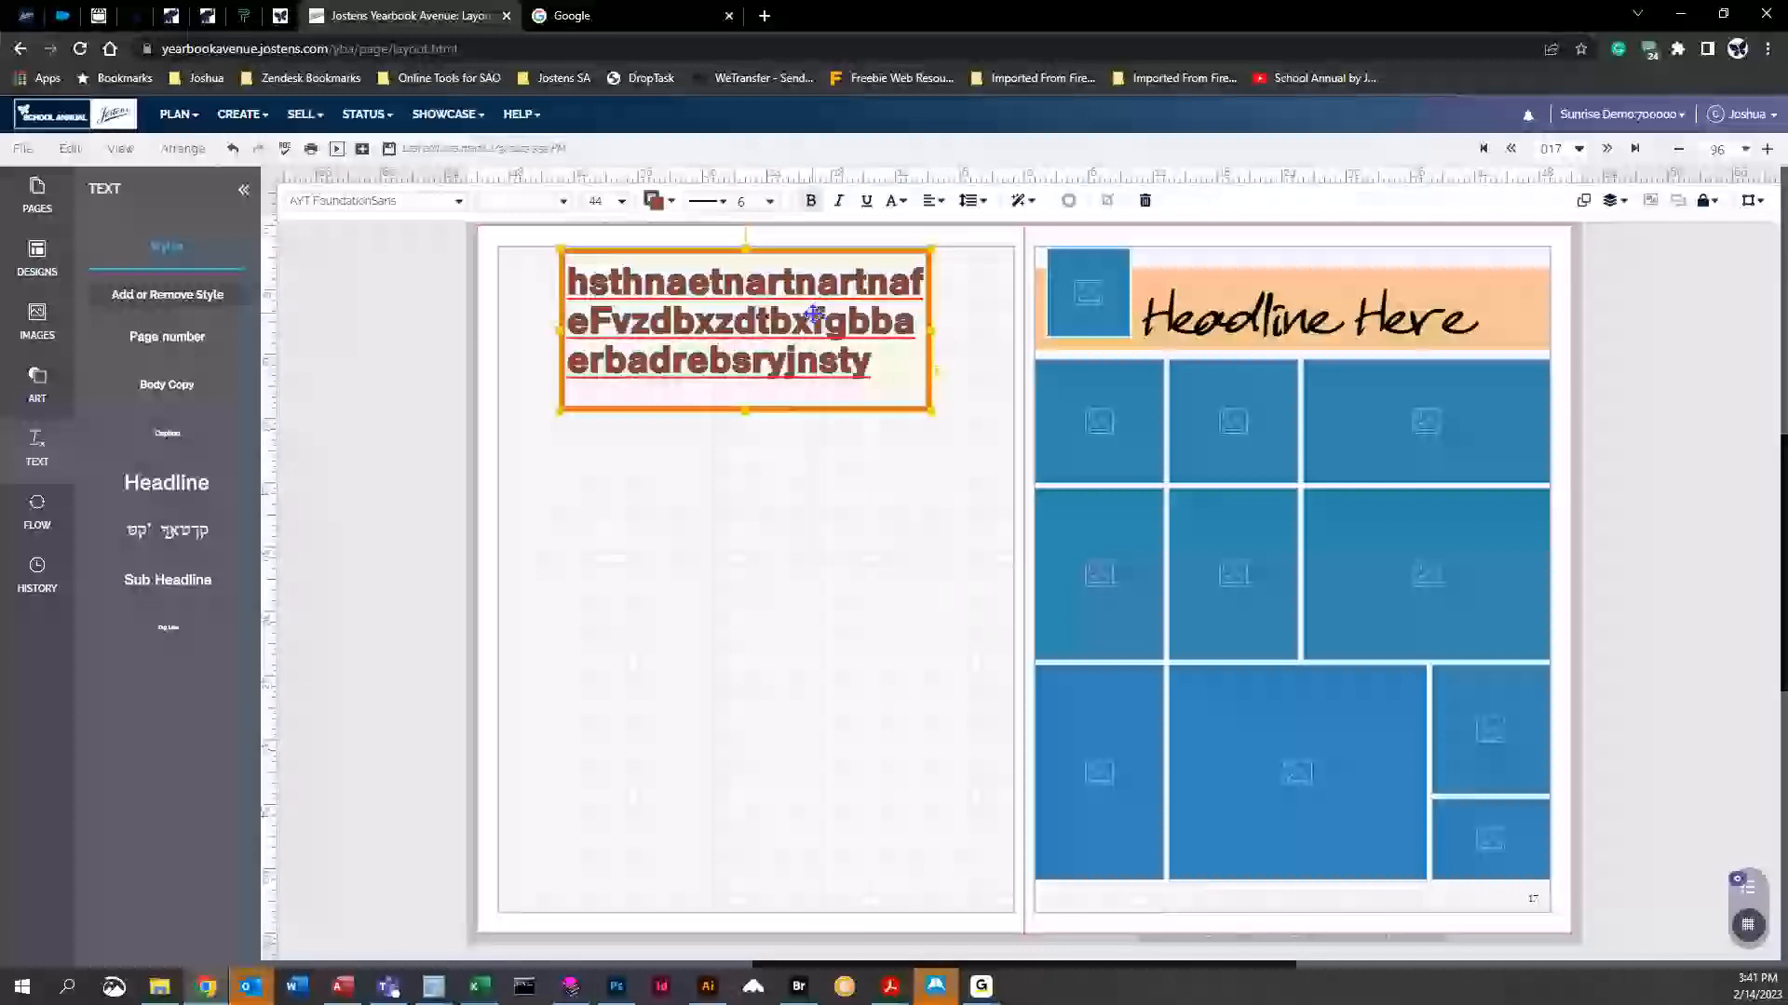
Set the headline text box's shape fill to black and deselect the box
left_click(663, 201)
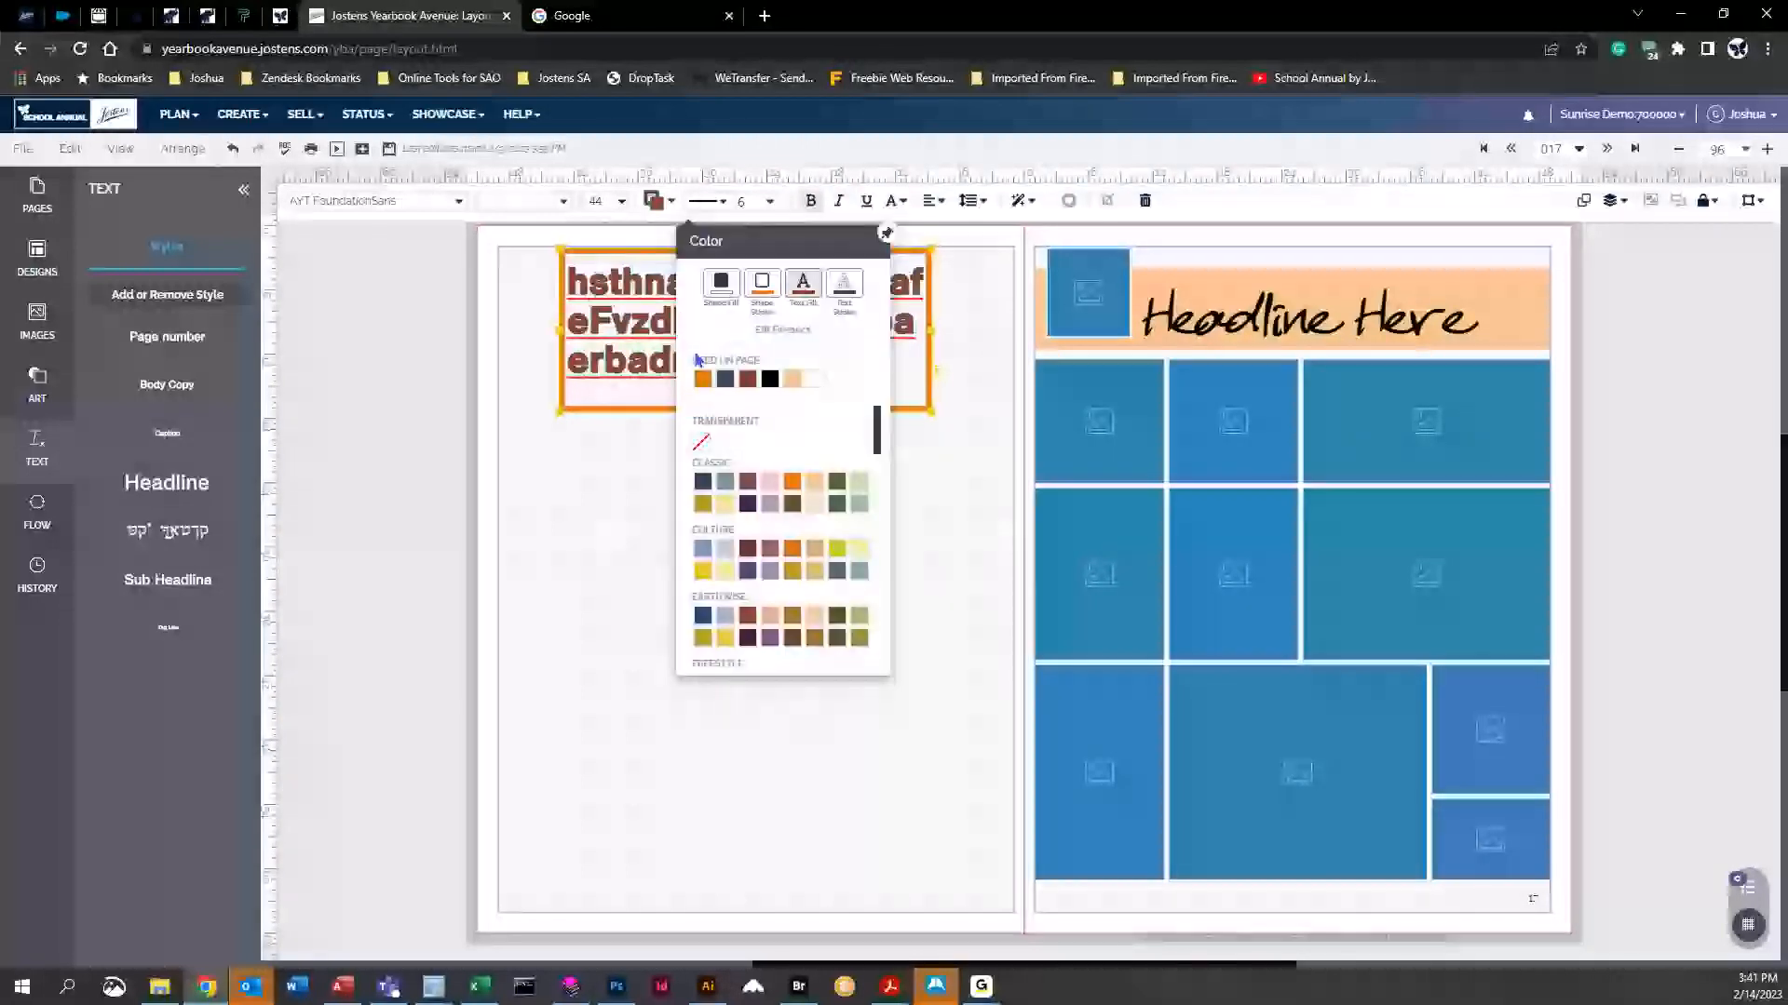
left_click(724, 289)
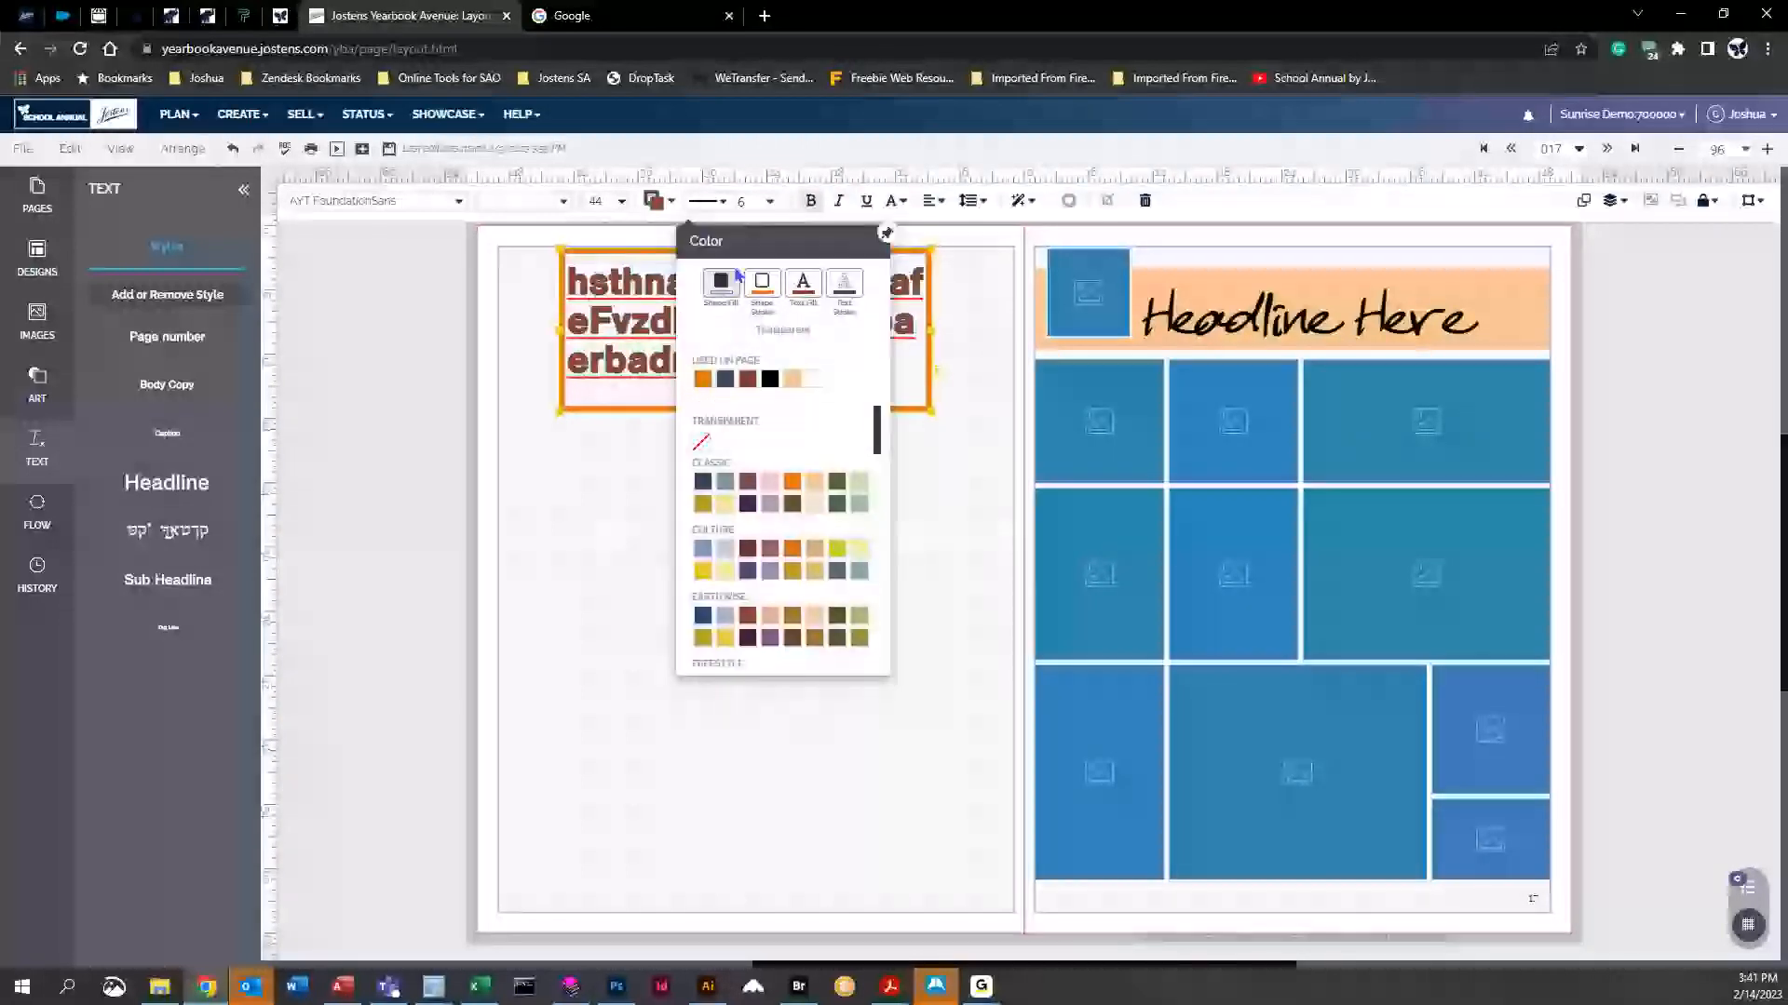
left_click(770, 378)
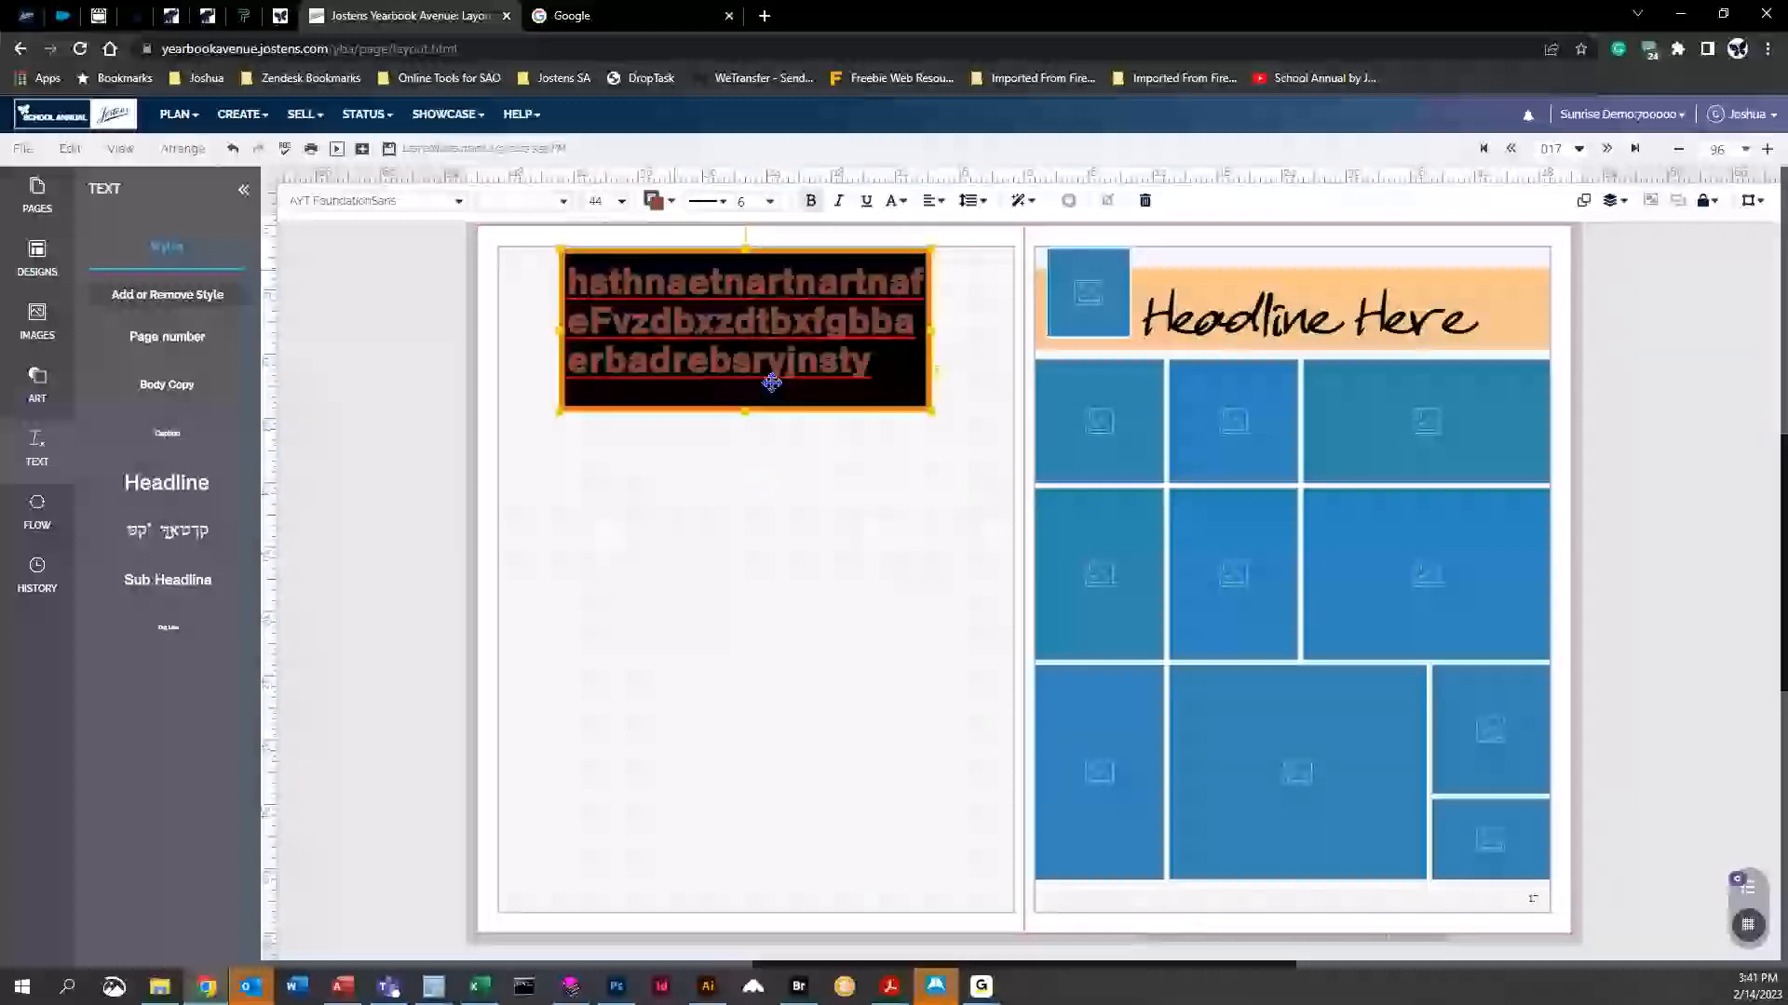
left_click(731, 633)
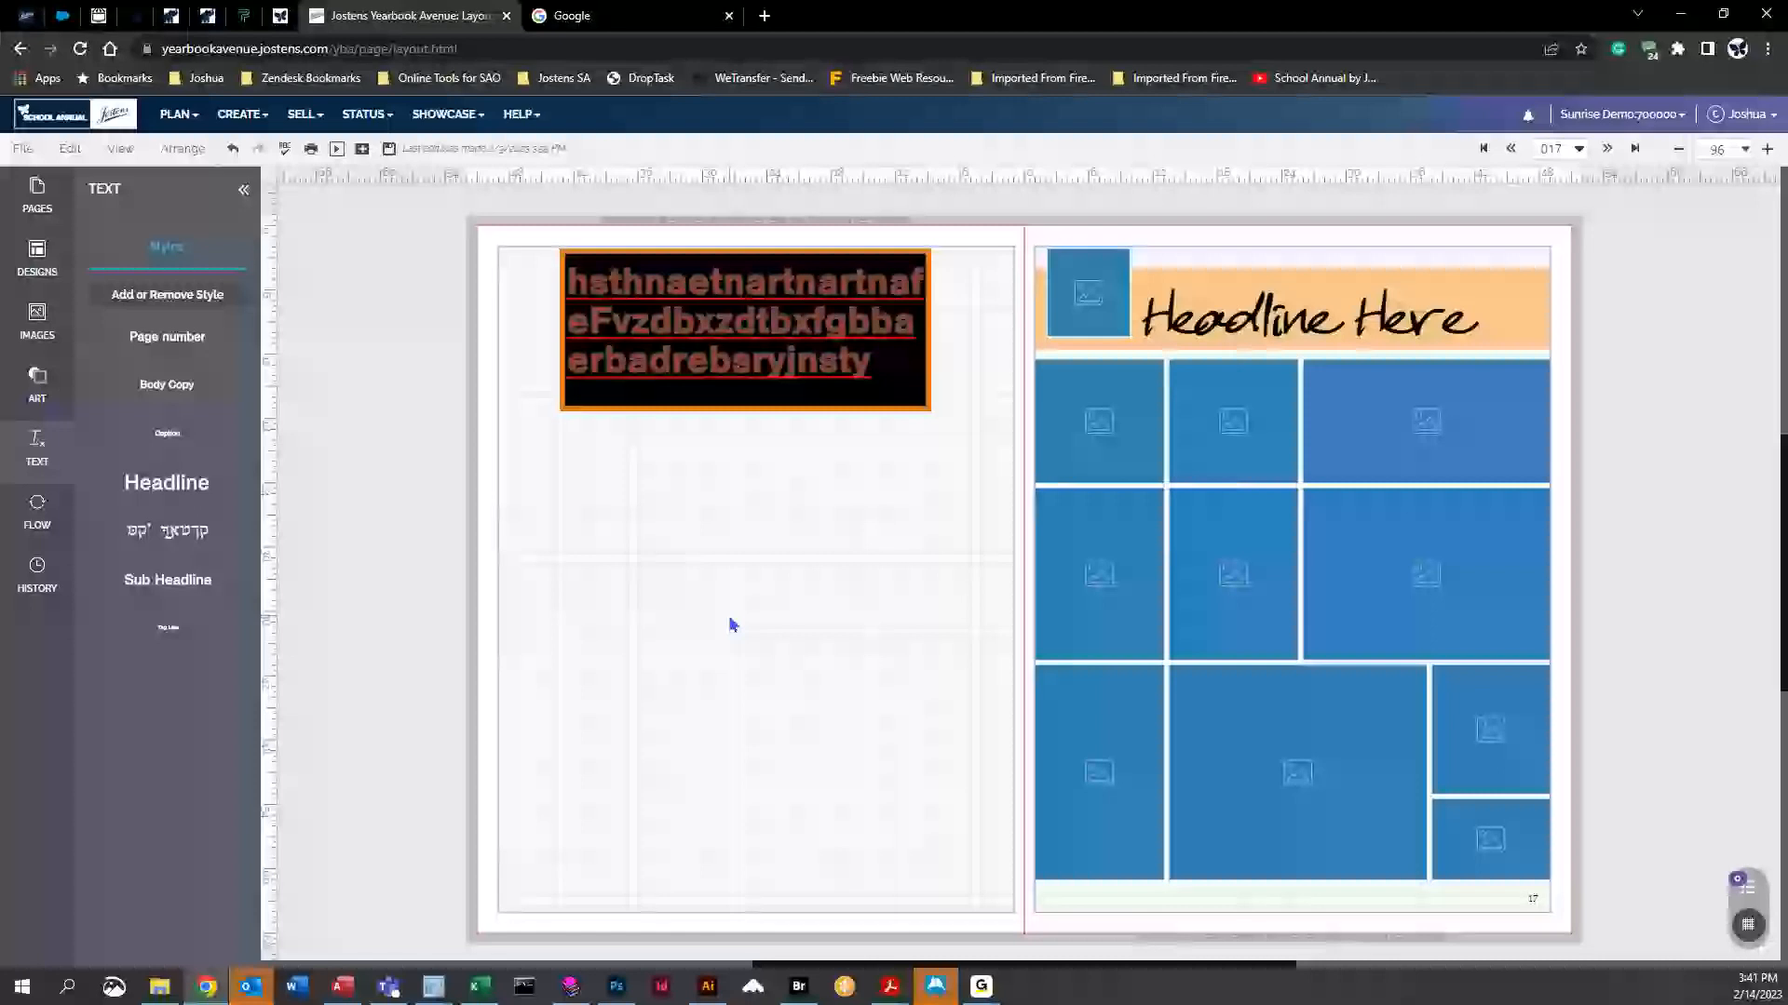
Toggle bold off and back on for the headline text and make it italic
left_click(722, 353)
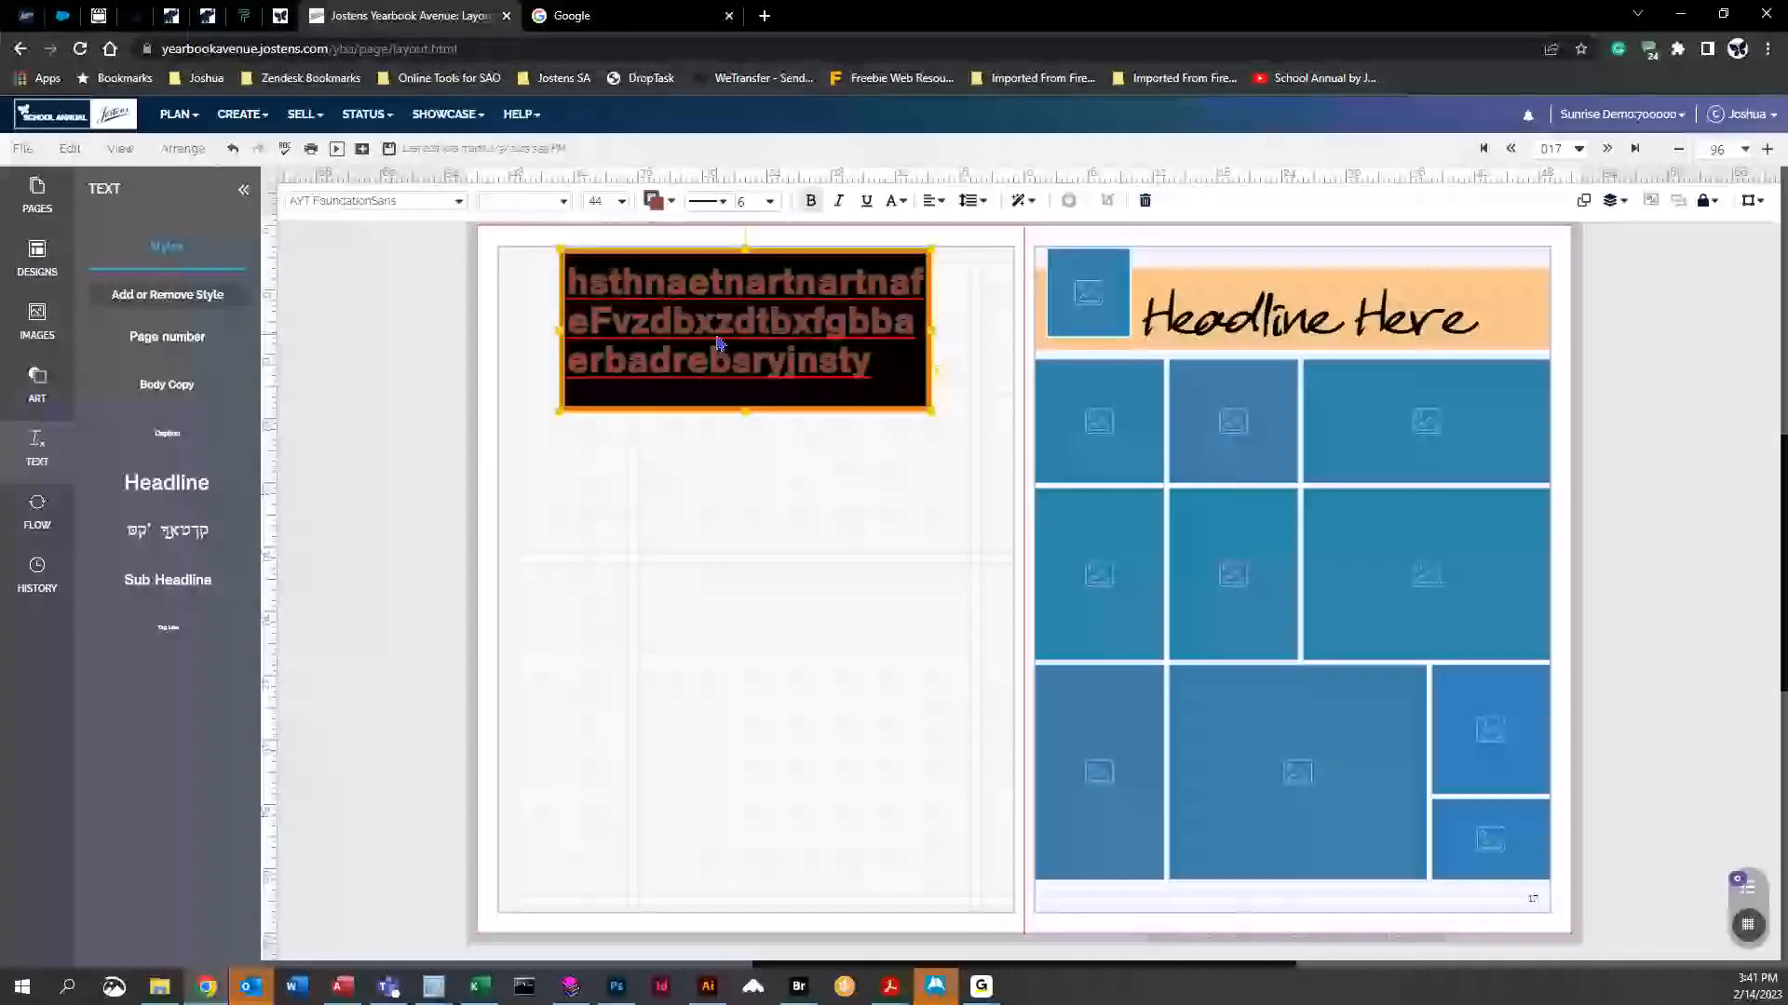
left_click(811, 201)
left_click(811, 201)
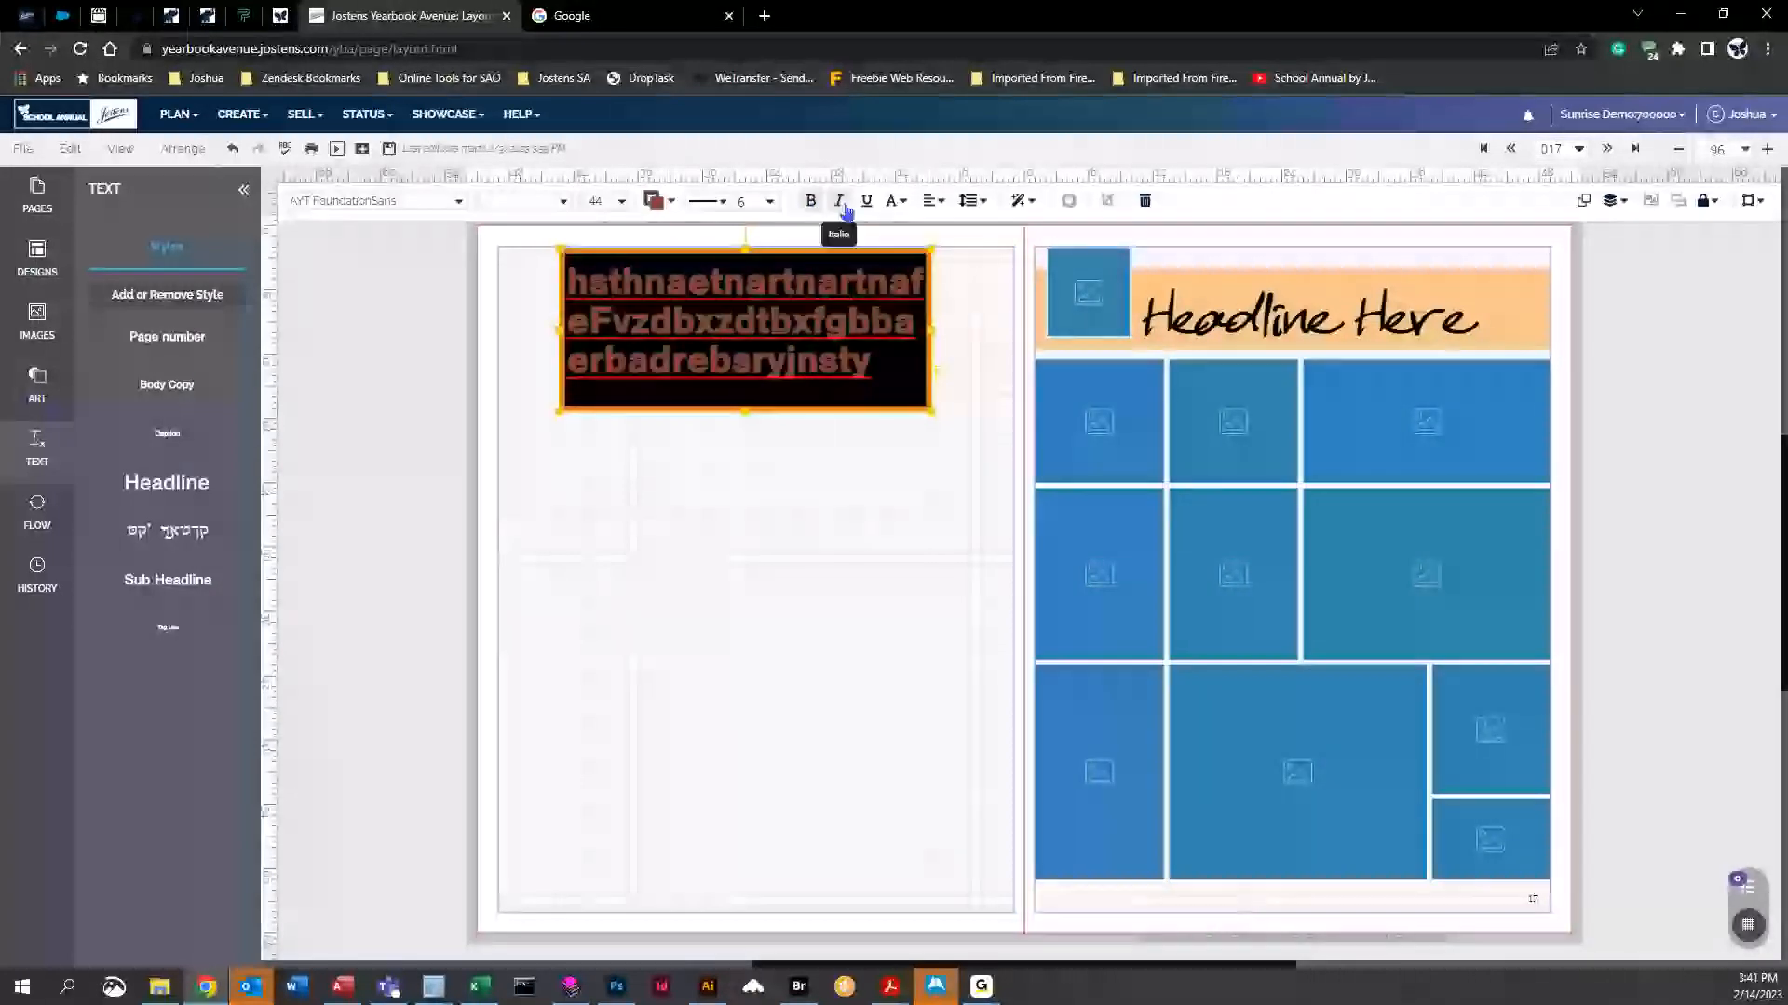
left_click(839, 201)
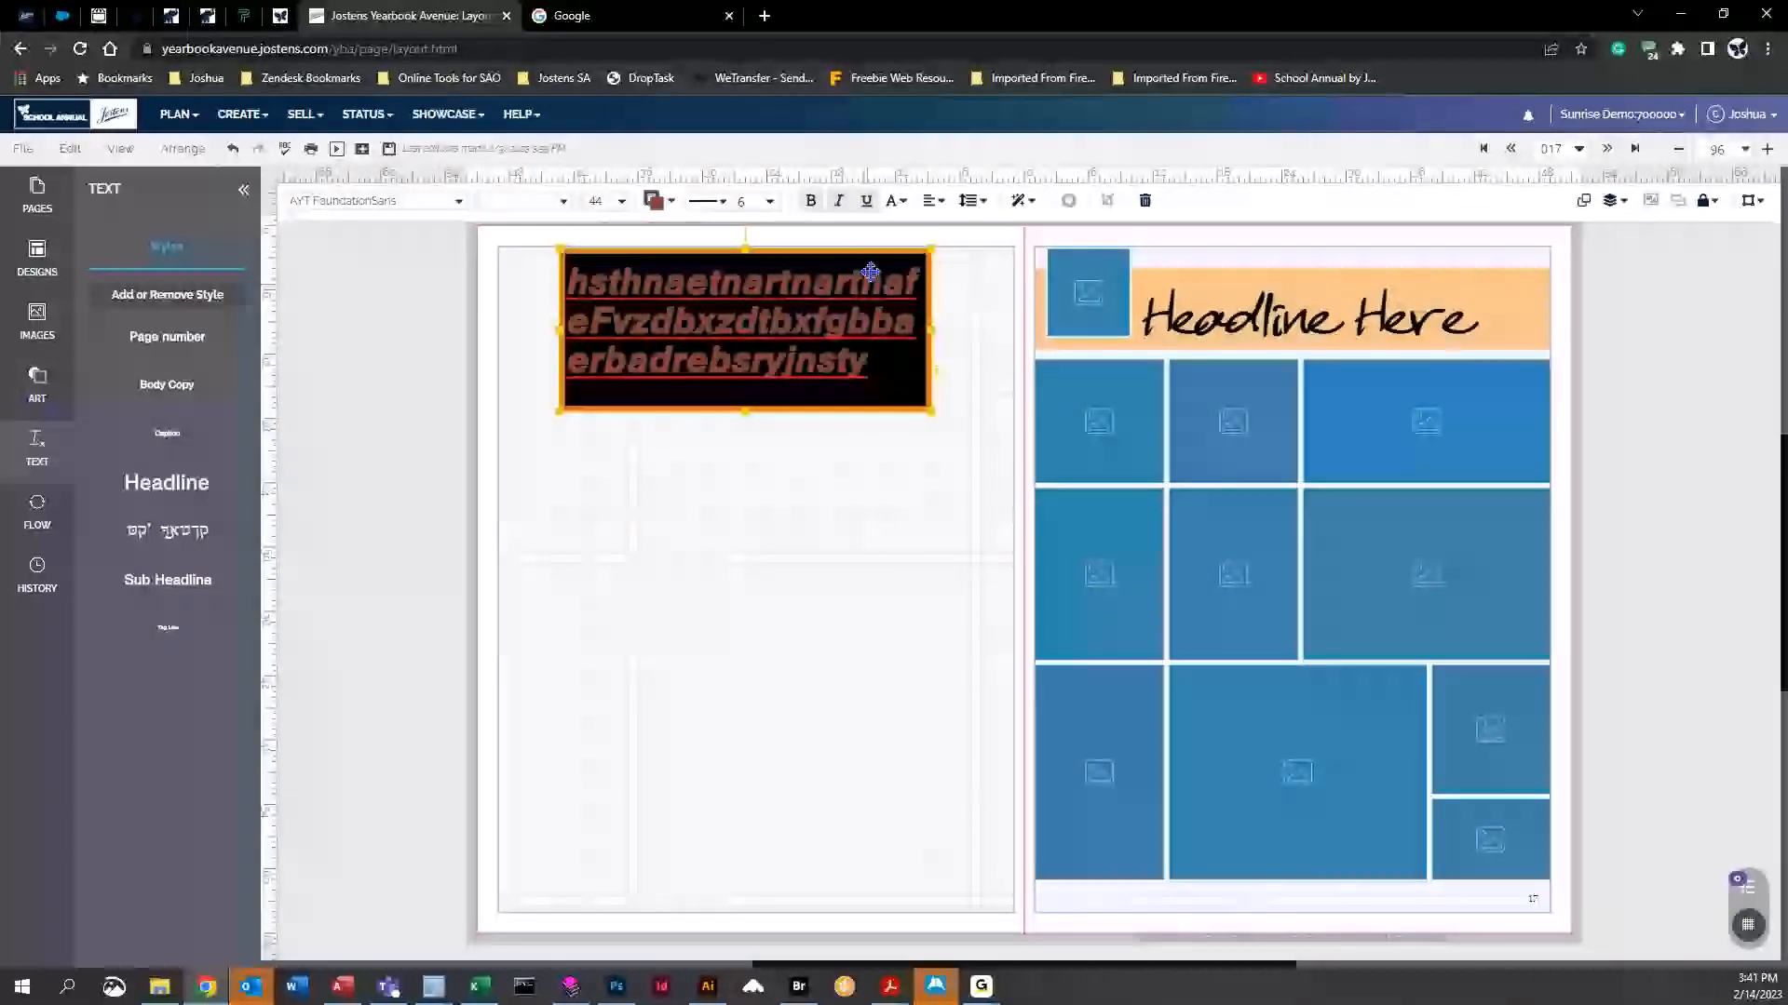
Try lowercase and uppercase on the headline text, ending with only its first letter capitalized
left_click(901, 202)
left_click(924, 231)
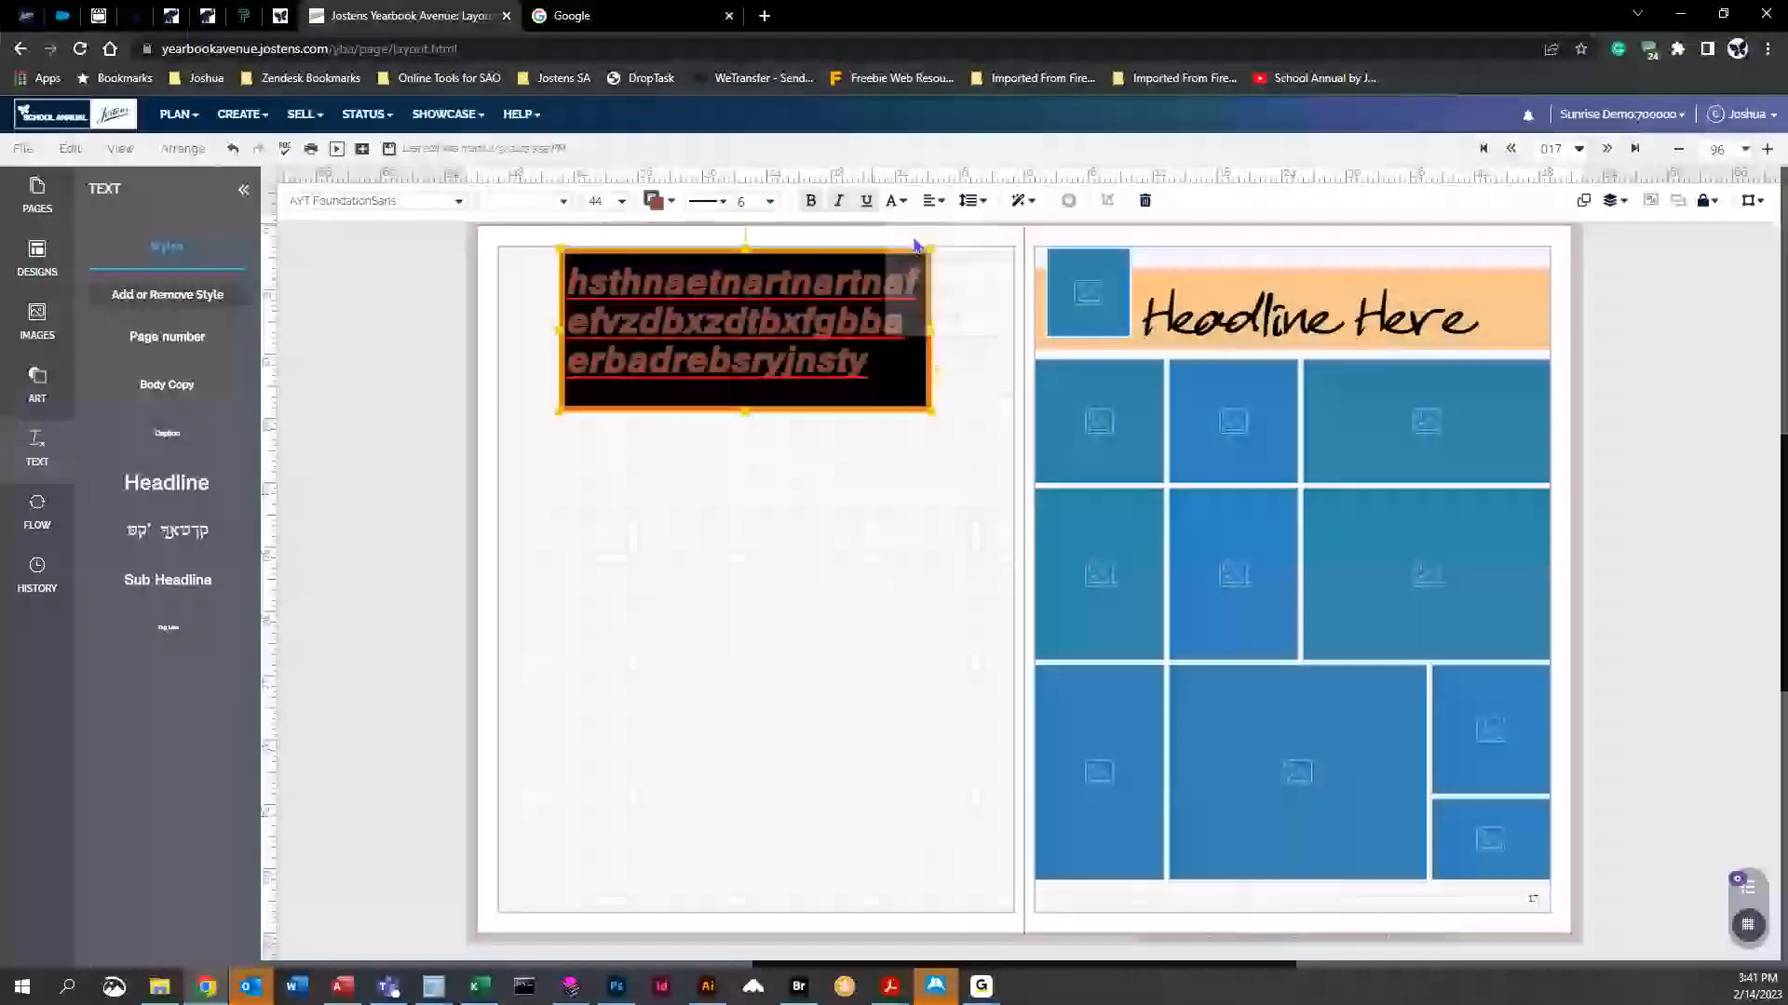
left_click(901, 203)
left_click(926, 258)
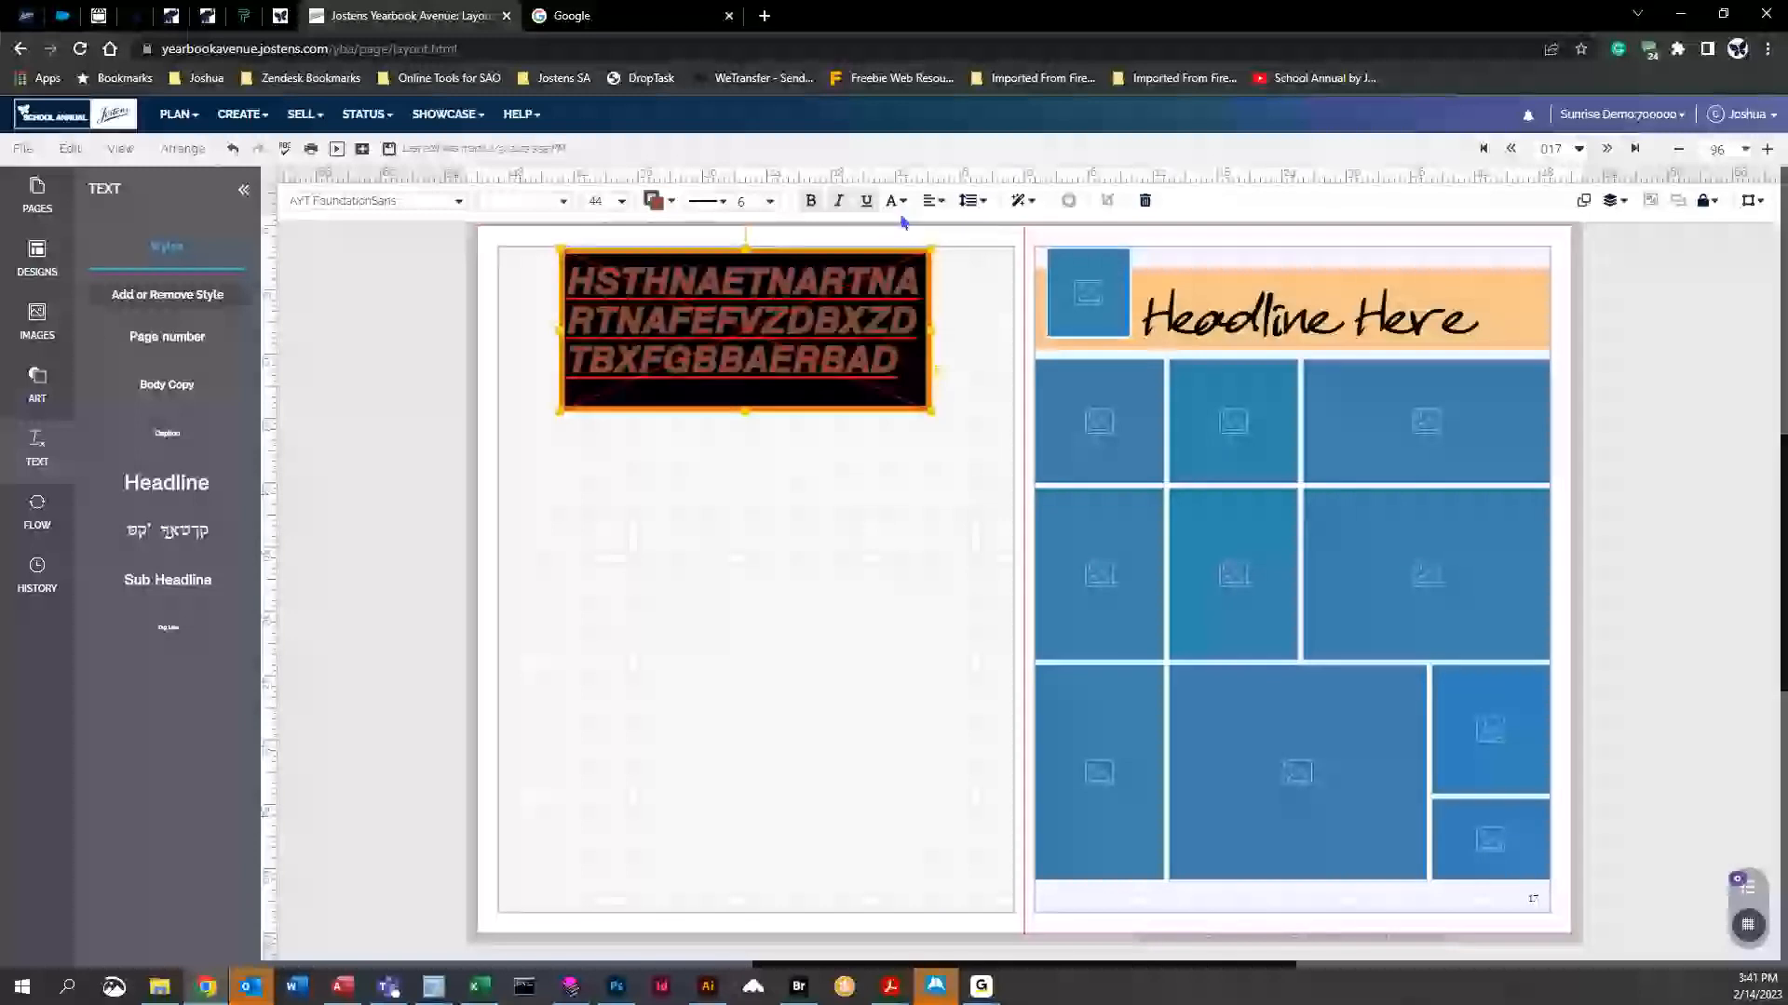
left_click(897, 202)
left_click(934, 317)
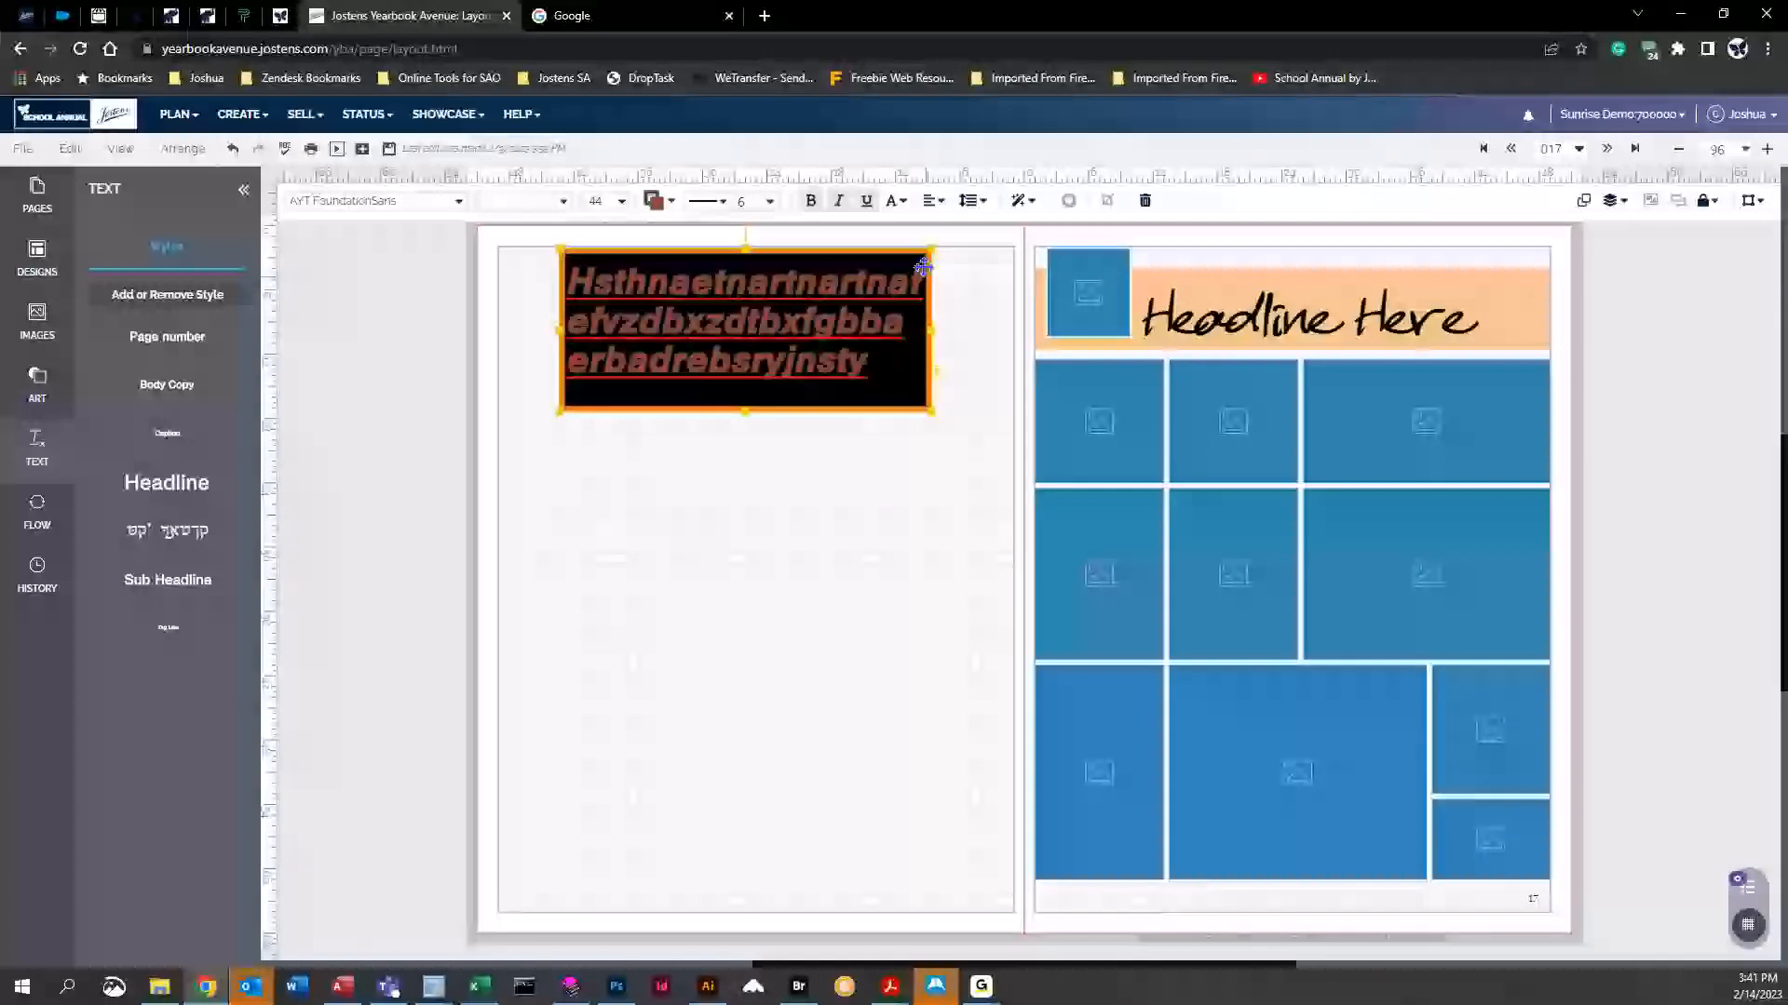
Apply the Capitalized case to the headline text and try left, center and right alignment, ending with justified
left_click(899, 202)
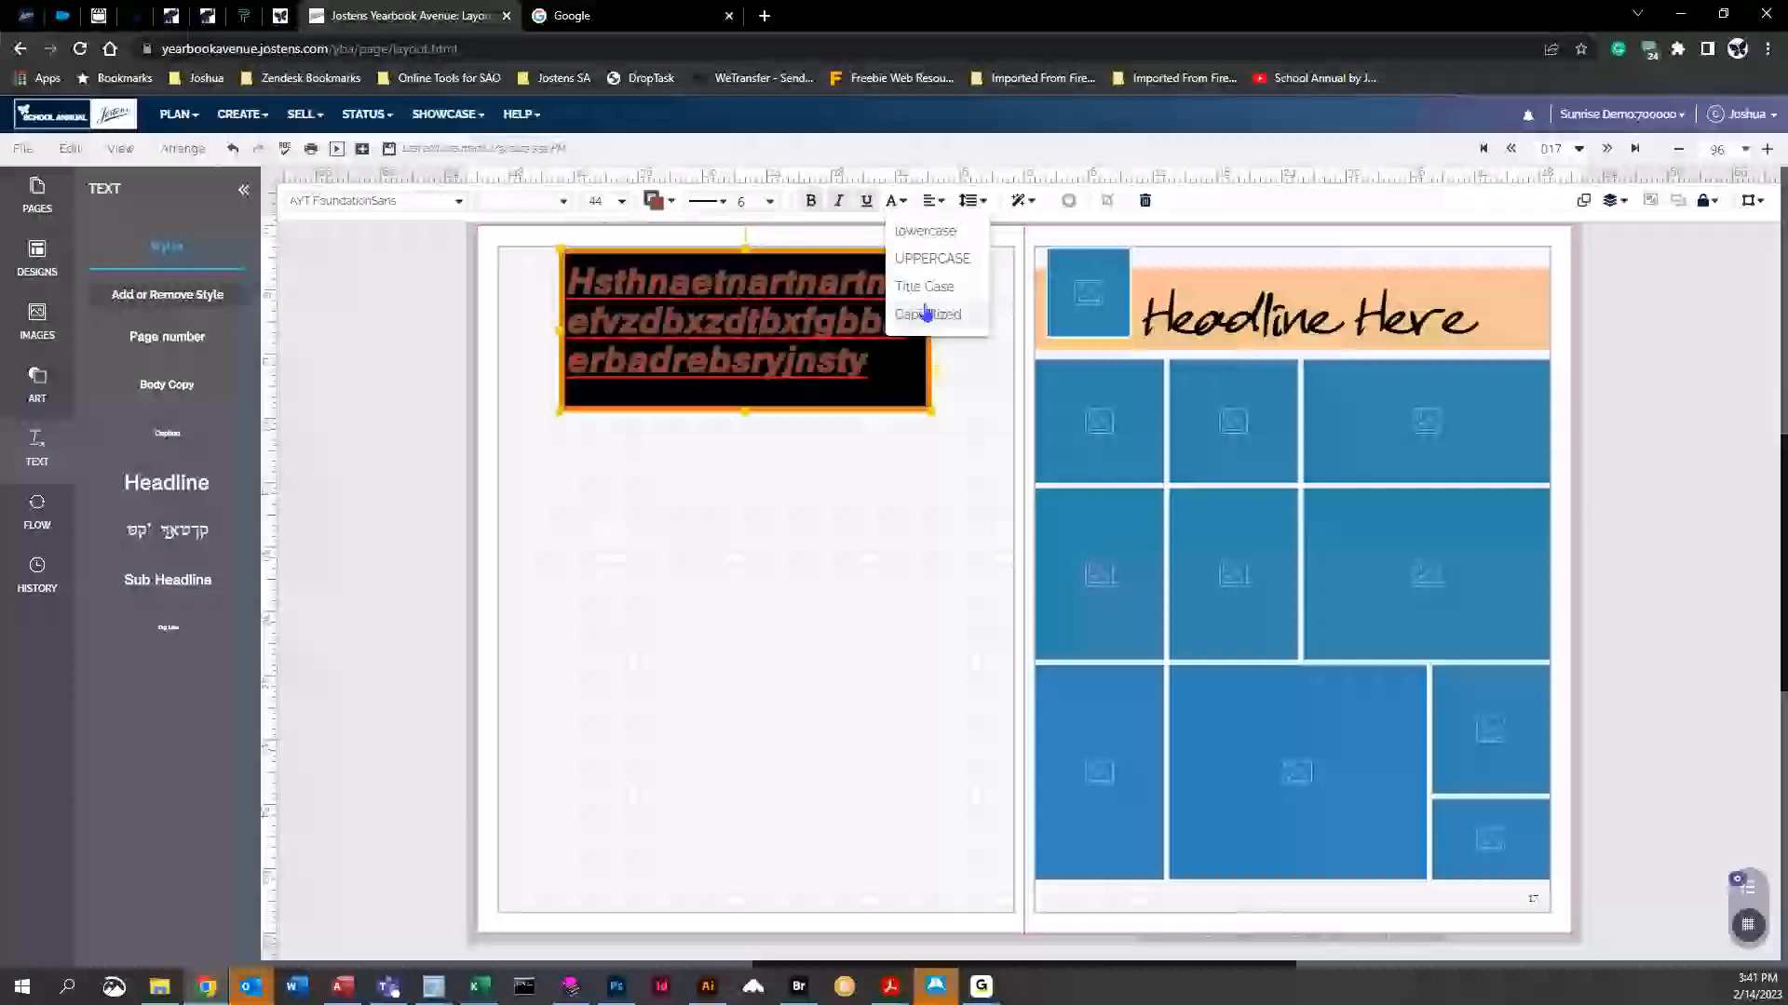
left_click(932, 325)
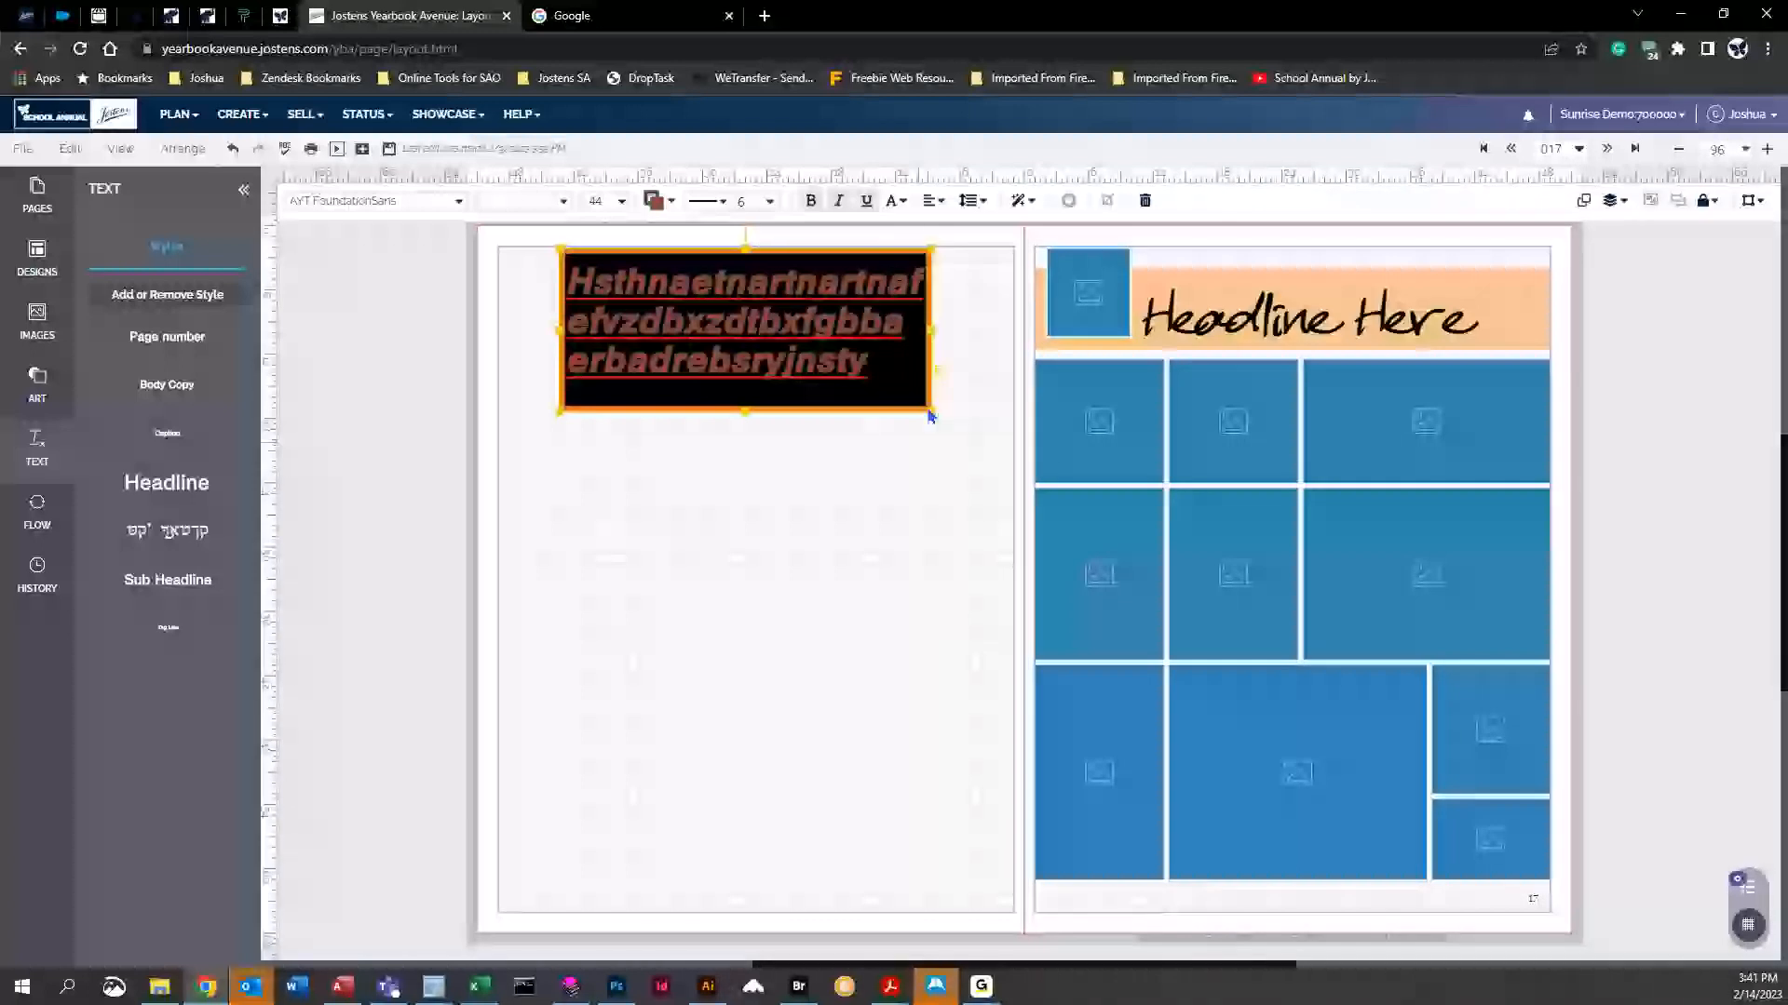
left_click(933, 202)
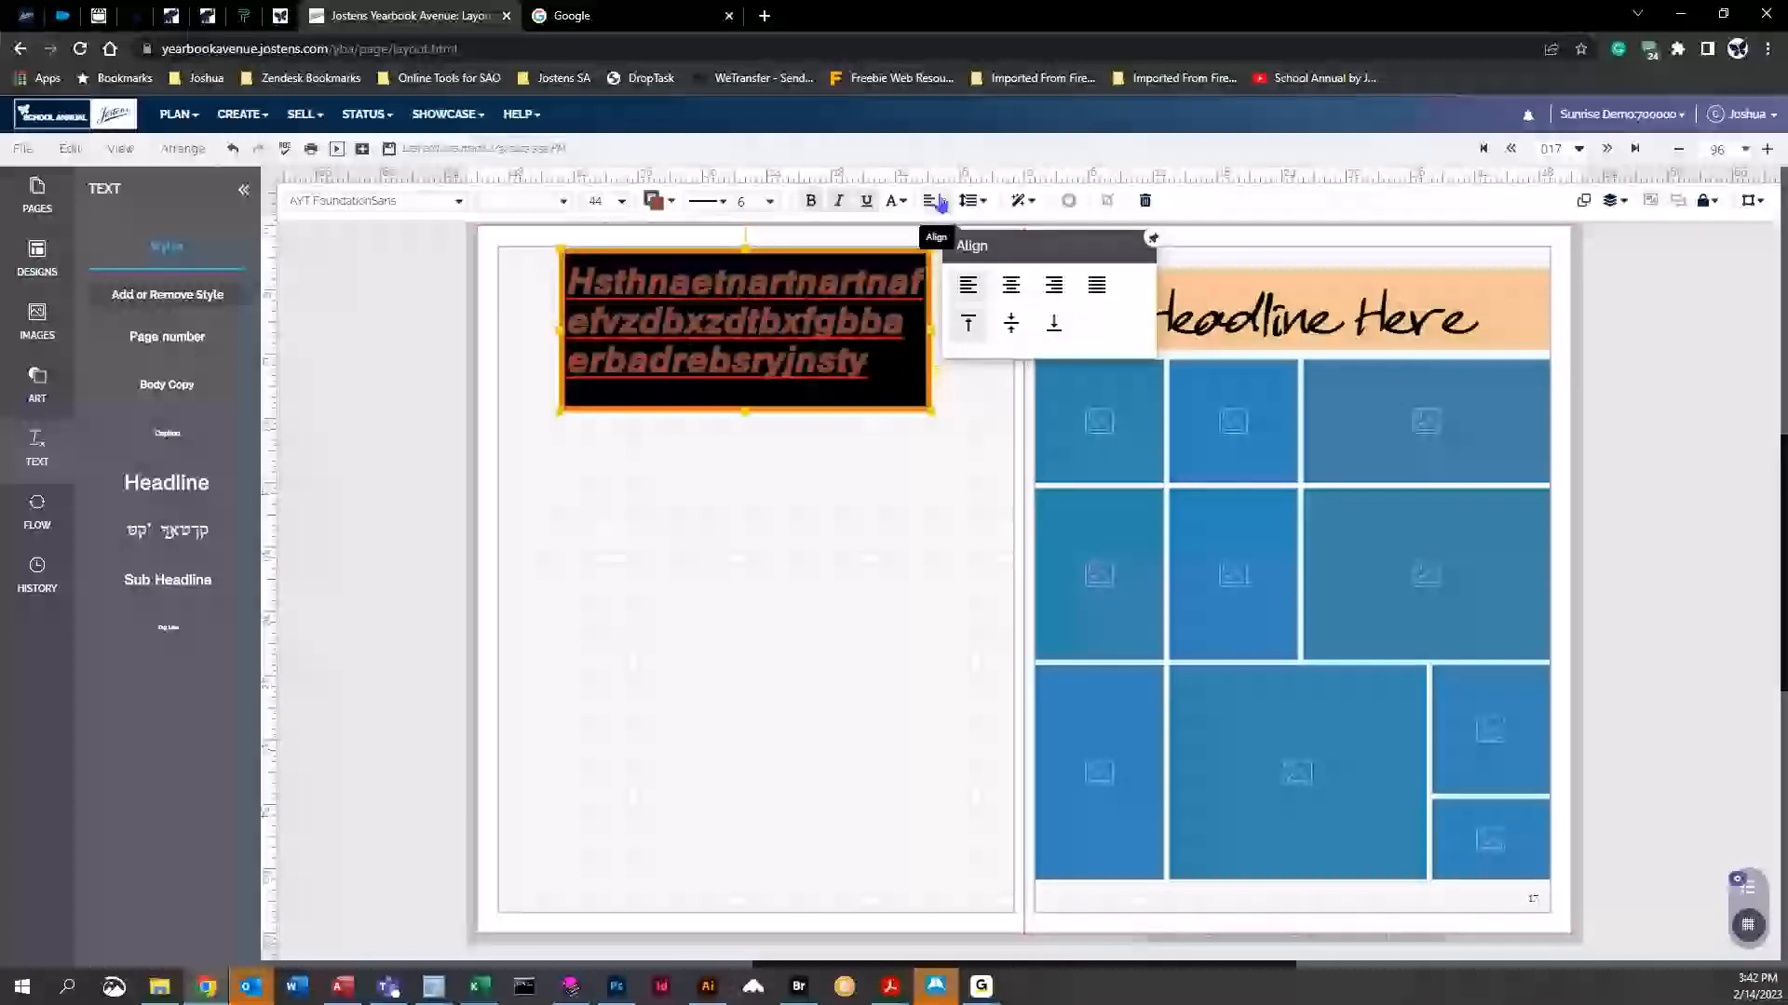
left_click(1011, 286)
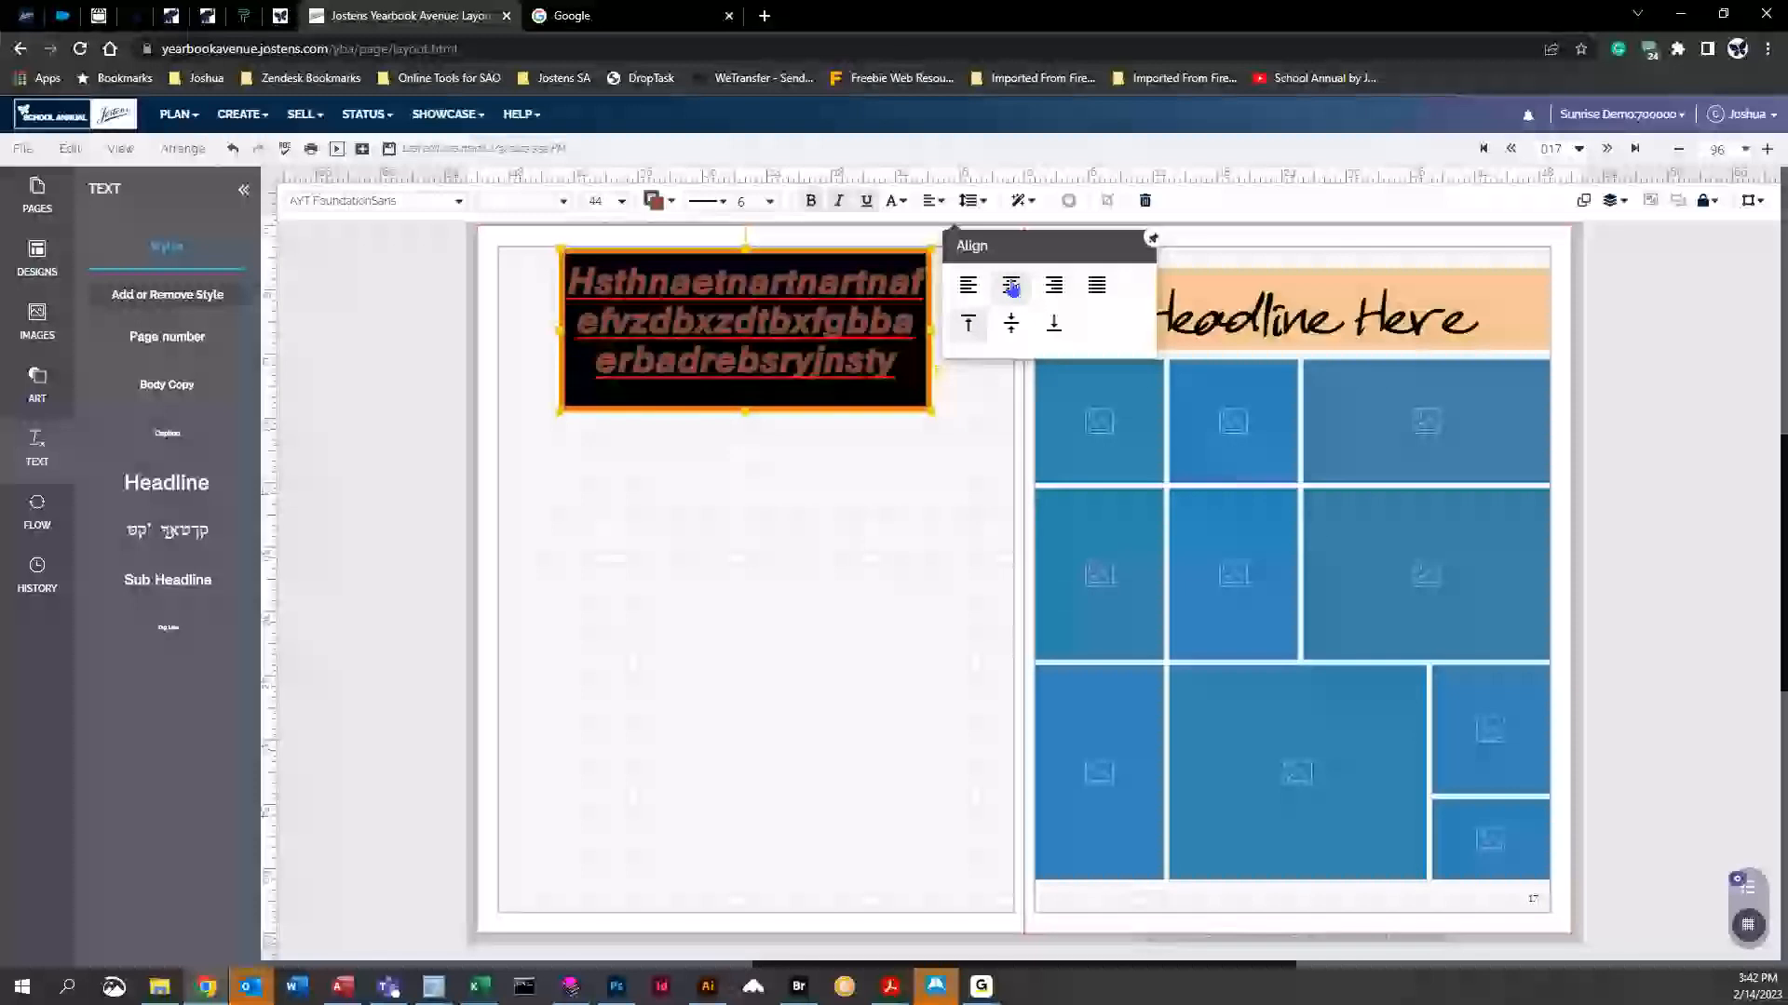
left_click(968, 286)
left_click(1011, 286)
left_click(1054, 286)
left_click(1097, 285)
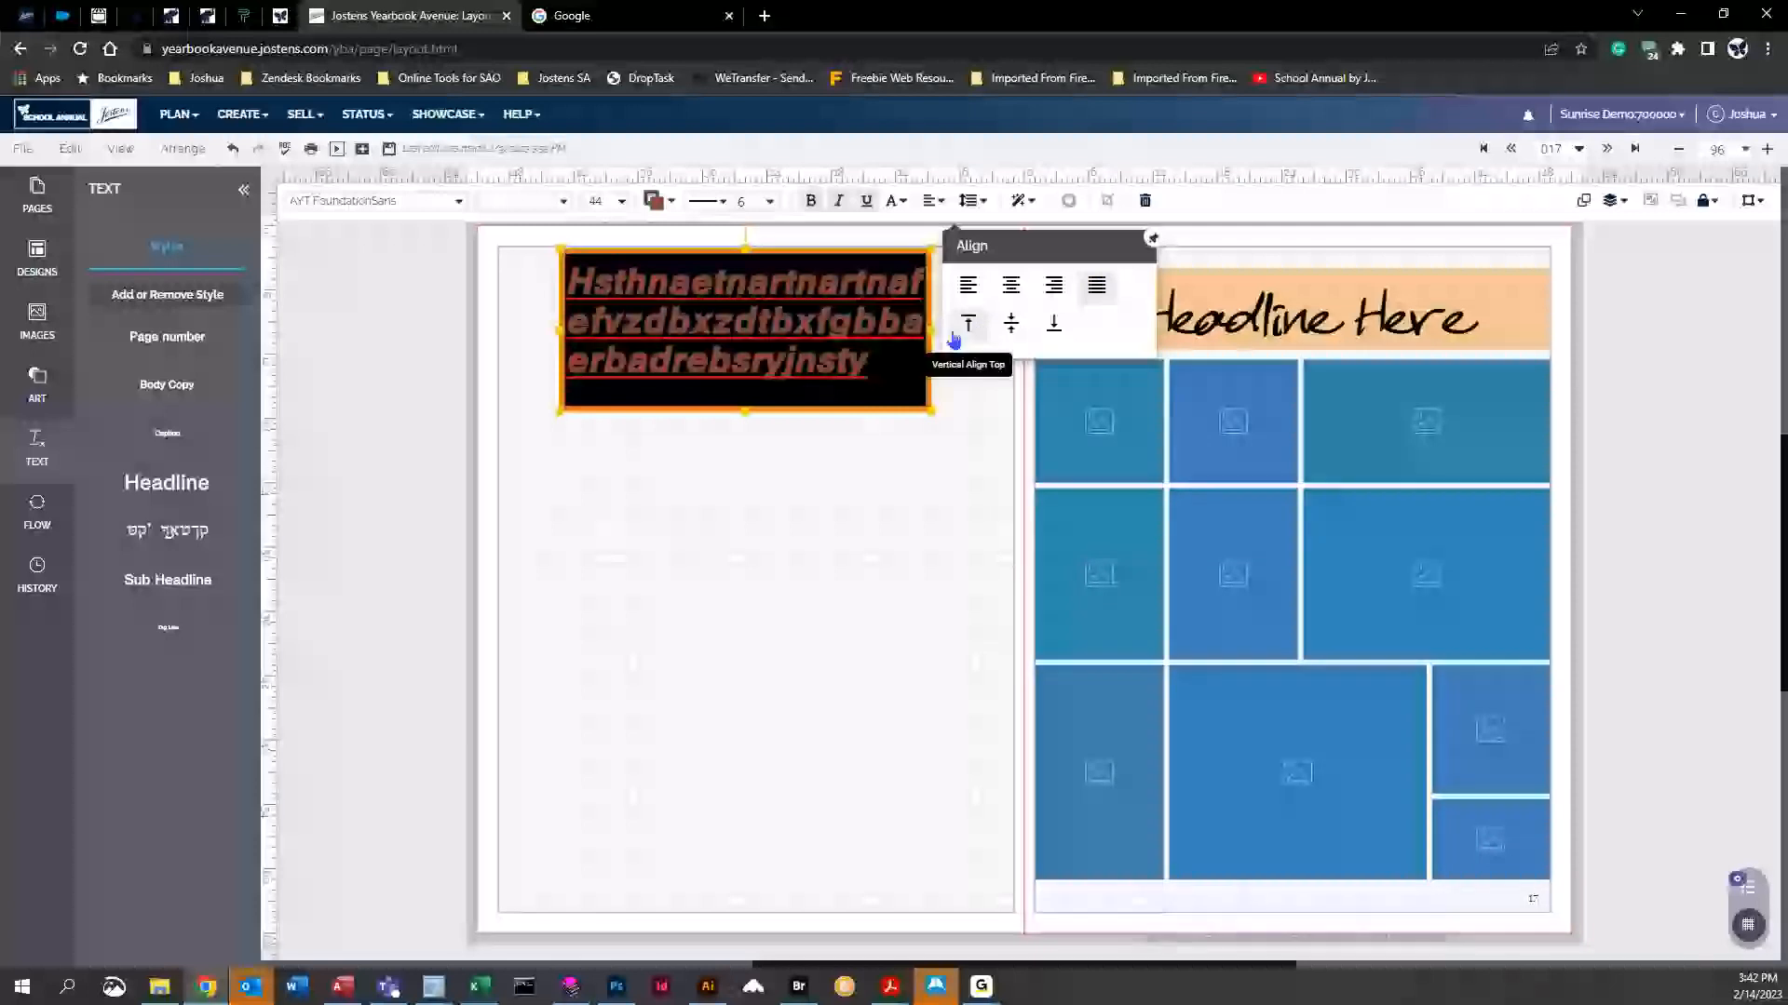
Enlarge the headline text box to span the page width and insert spaces at several points in the text
left_click_drag(557, 414, 481, 463)
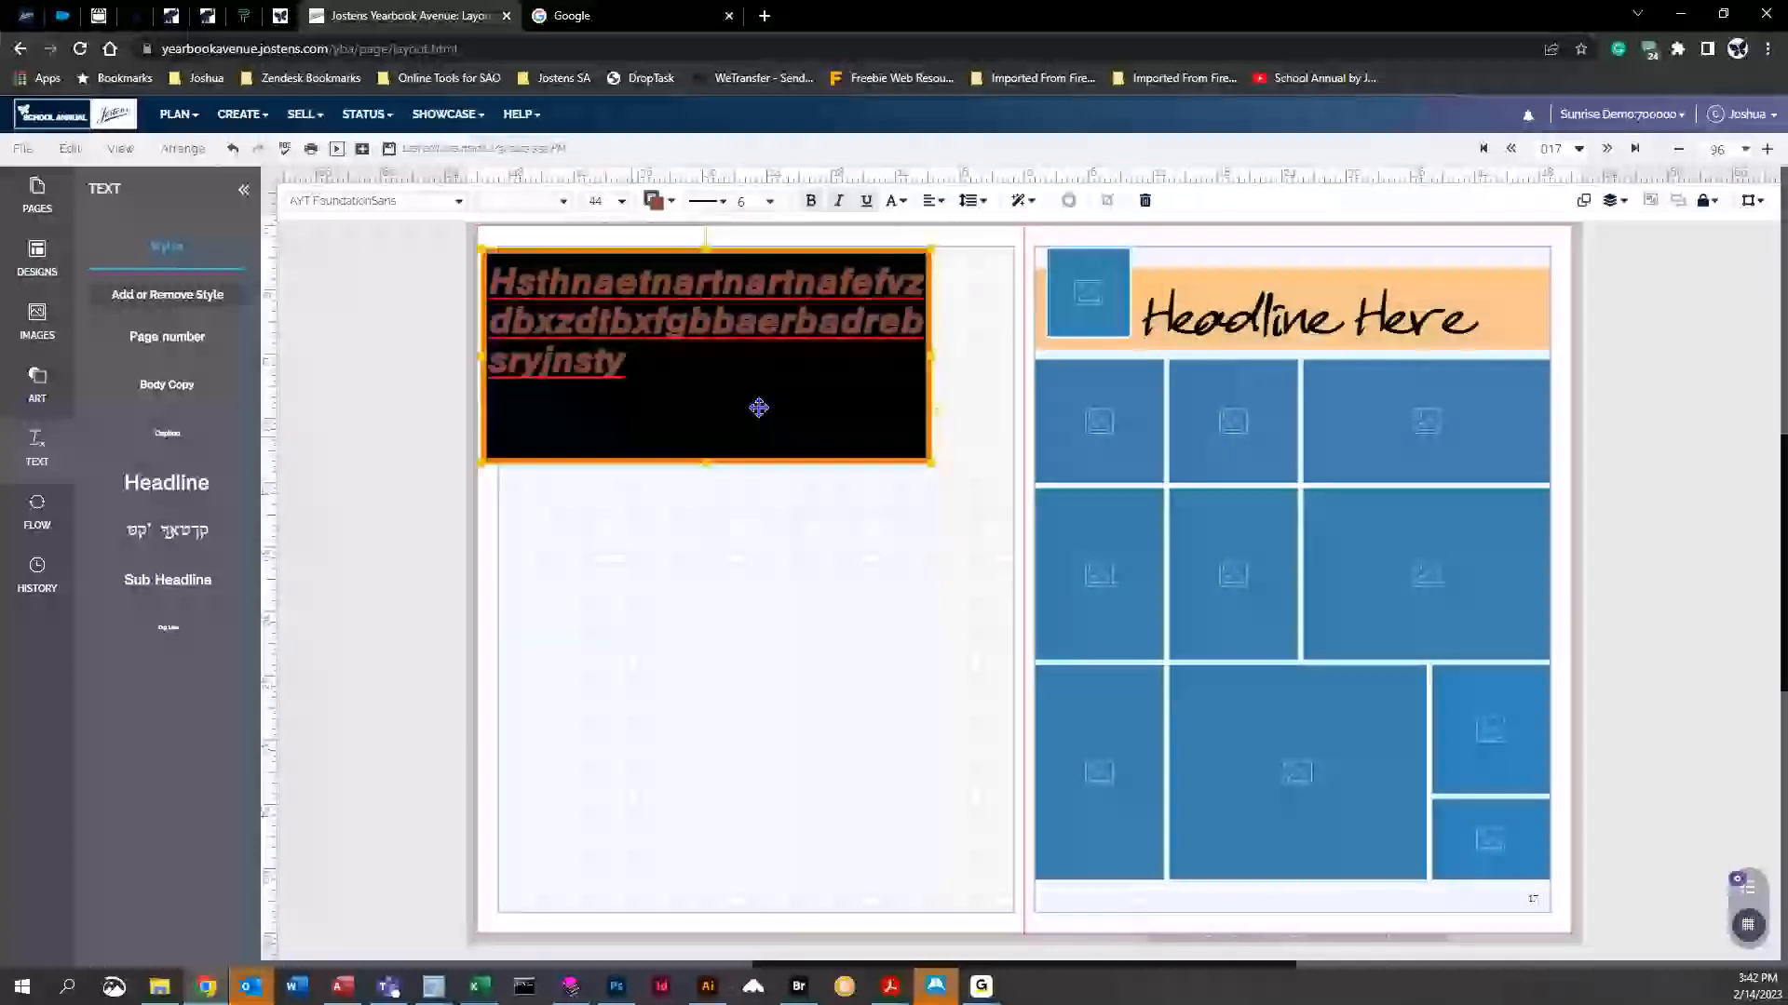
left_click_drag(941, 354, 1018, 354)
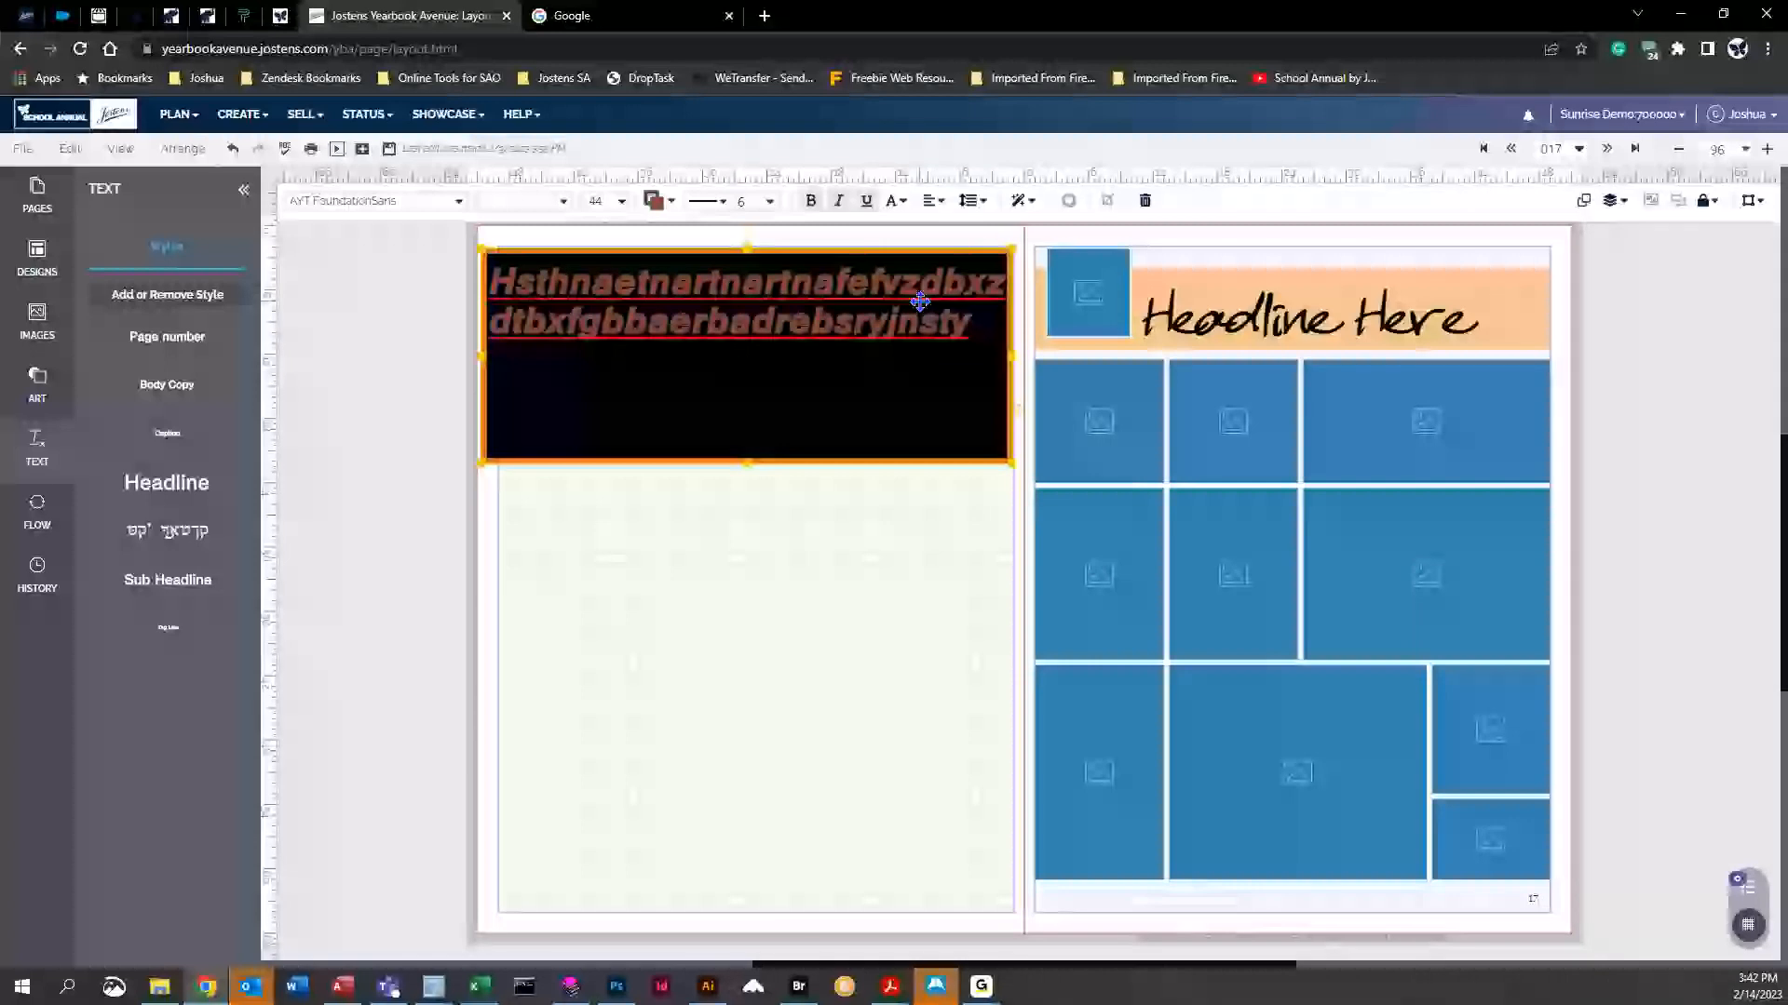
left_click(641, 320)
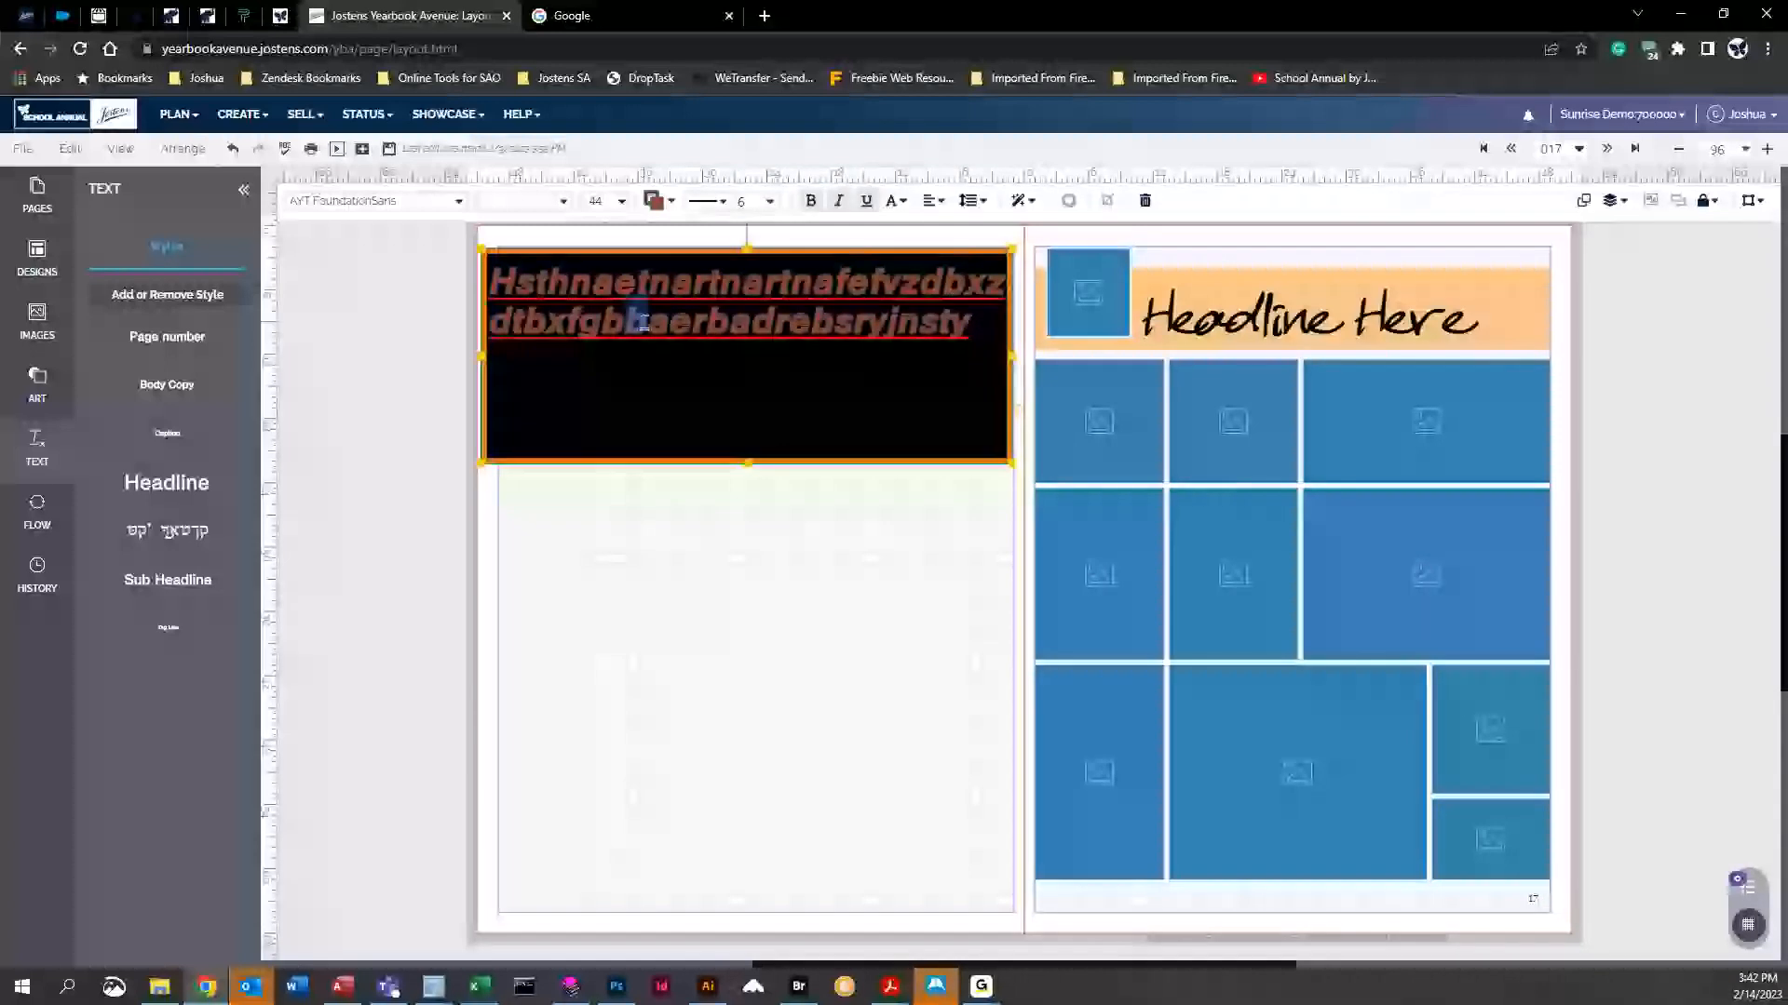
left_click(644, 319)
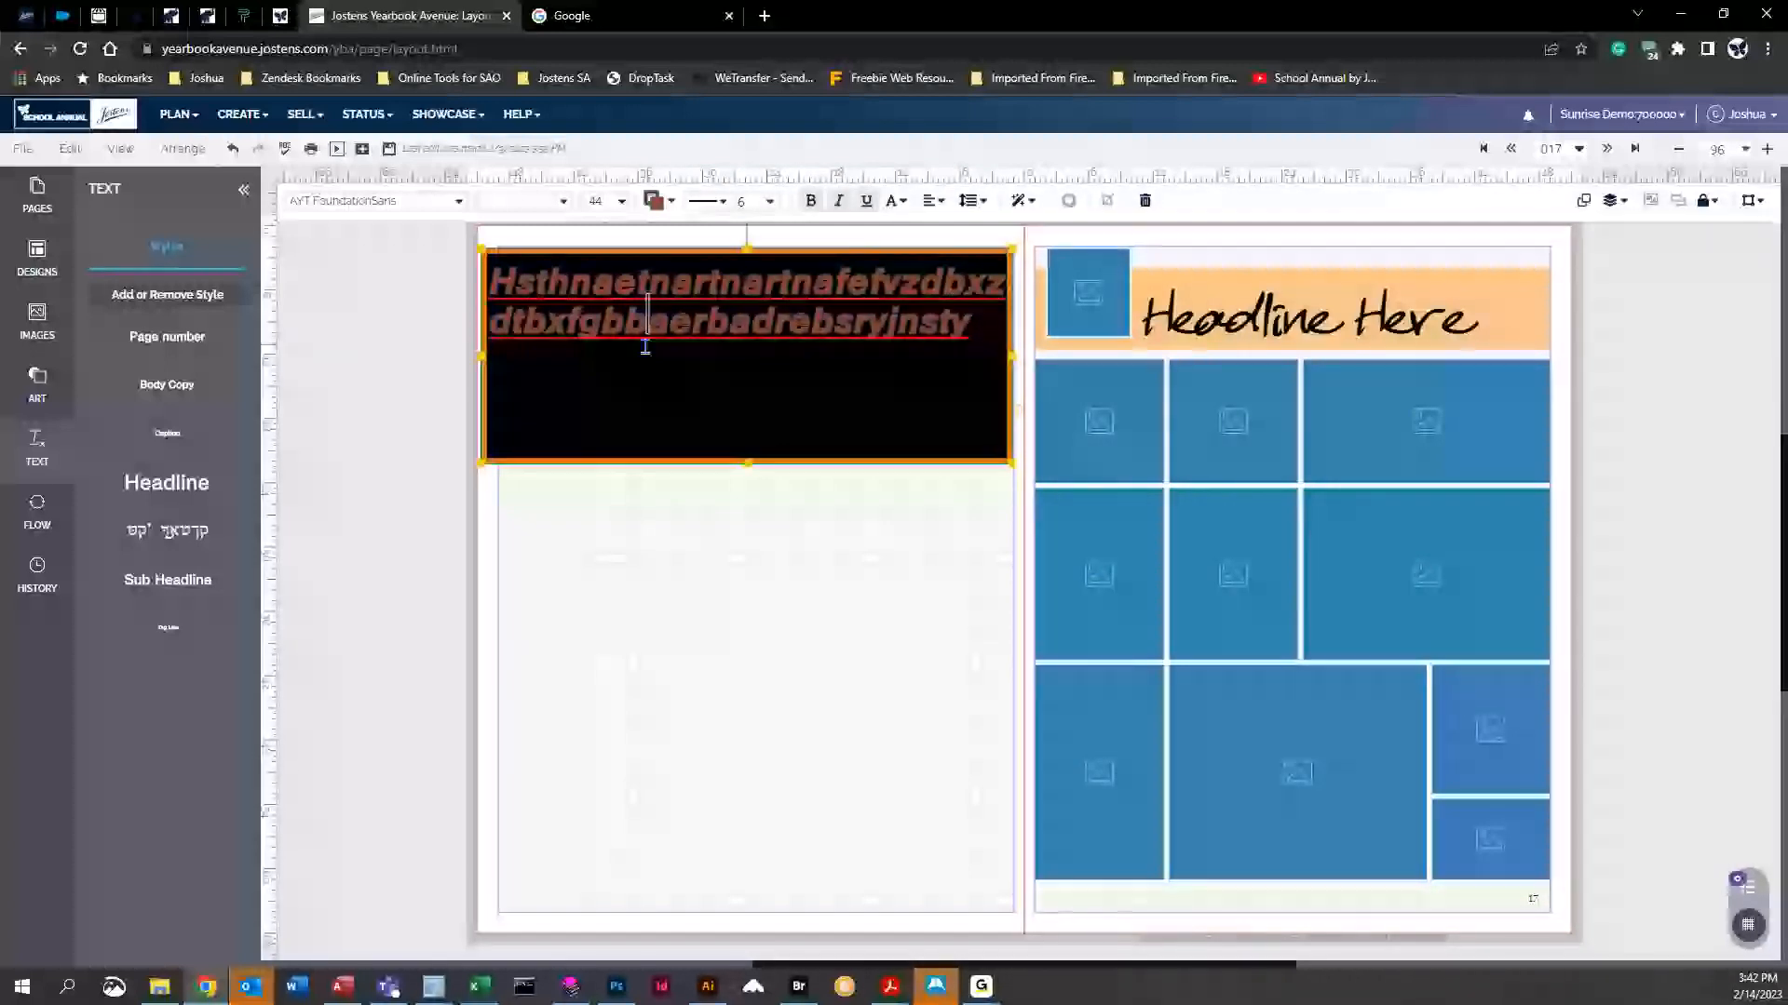
left_click(746, 285)
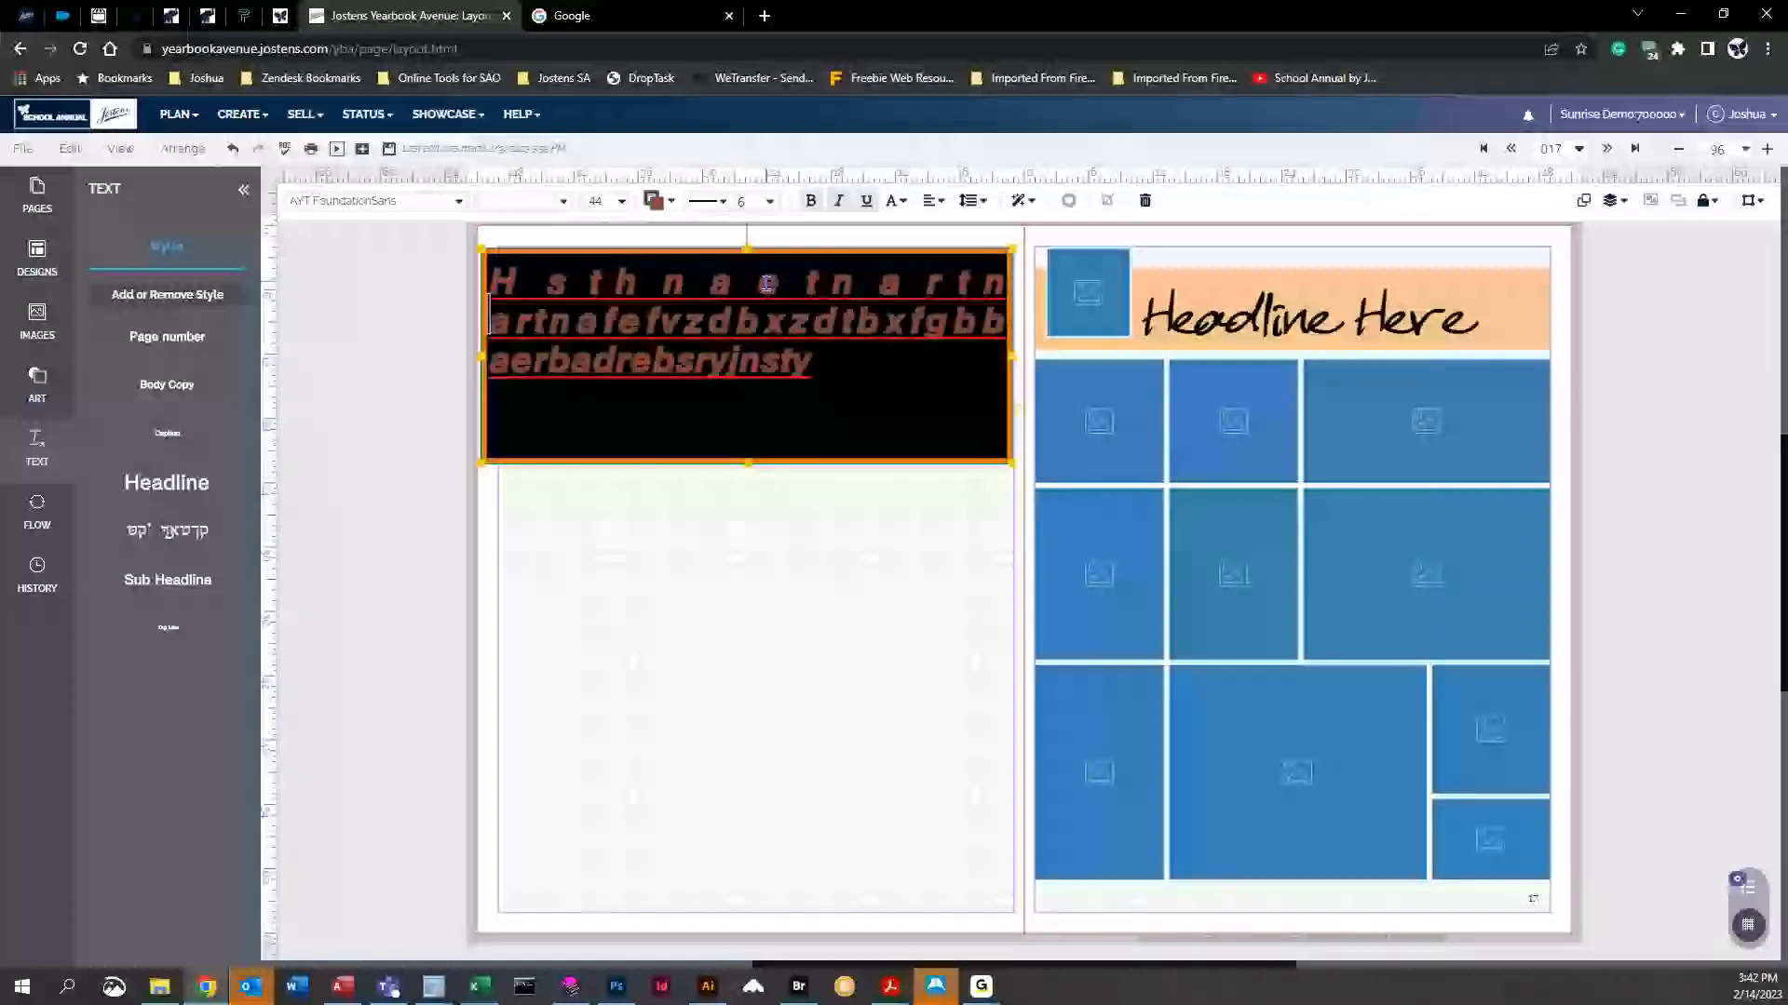
left_click(731, 362)
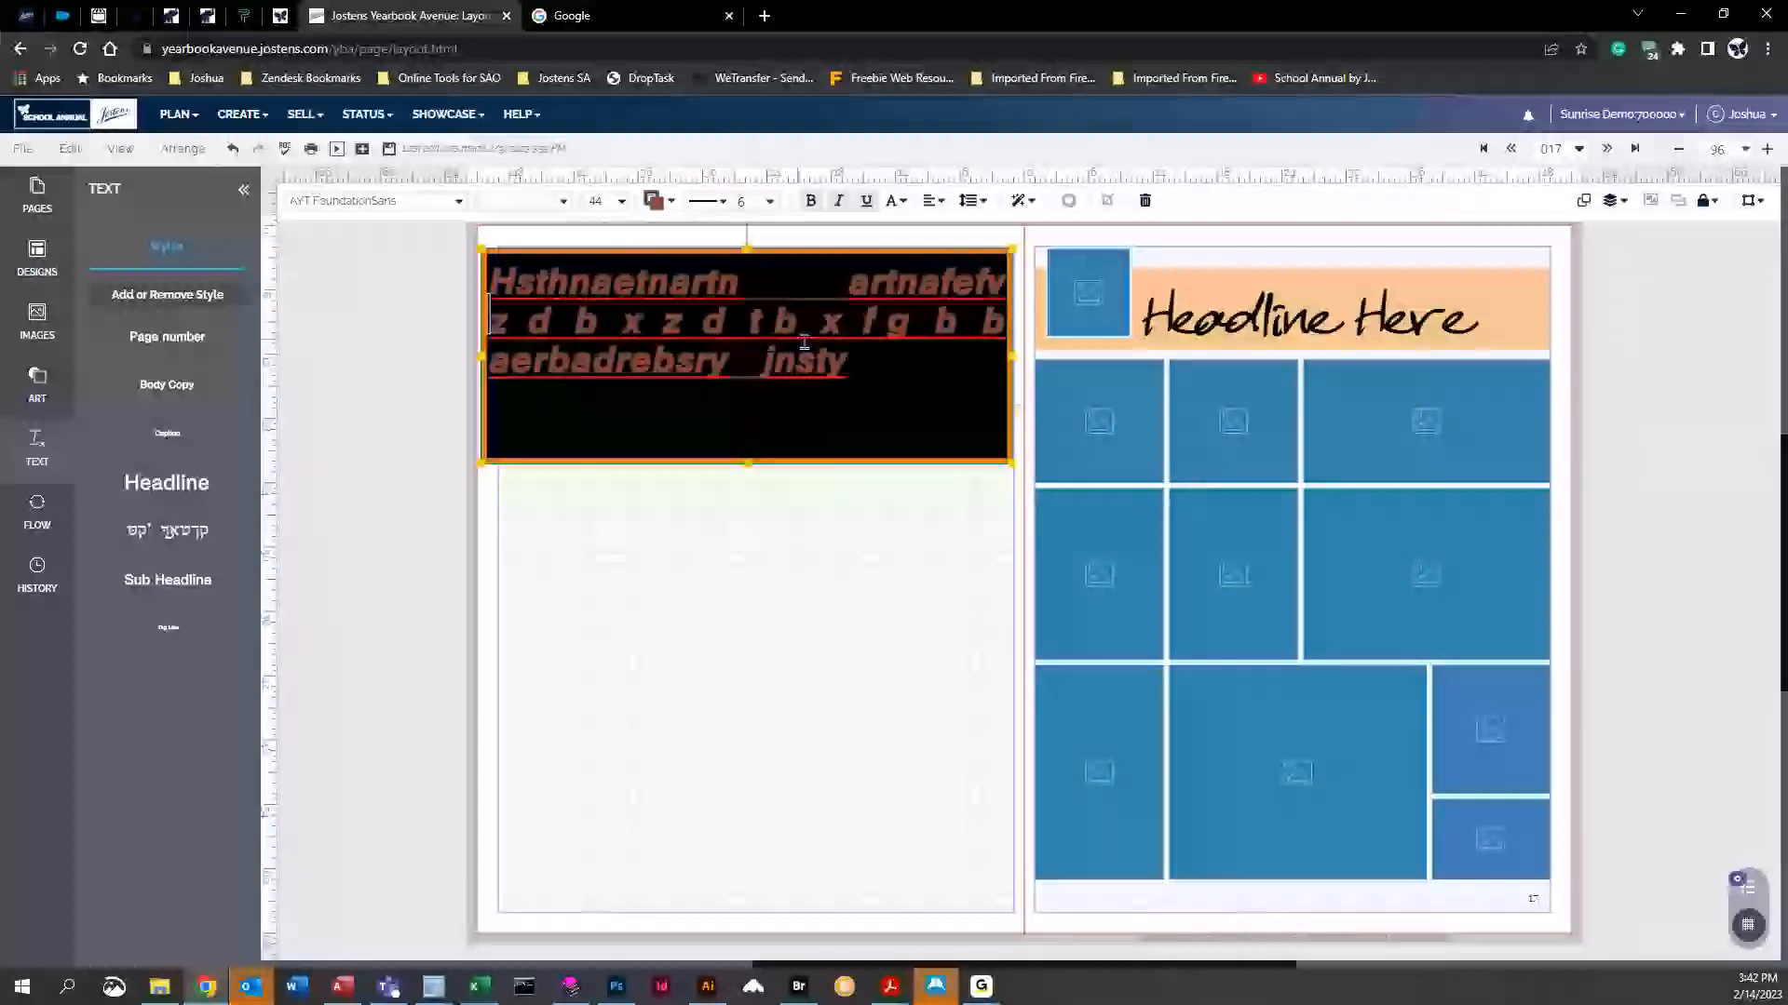
left_click(899, 541)
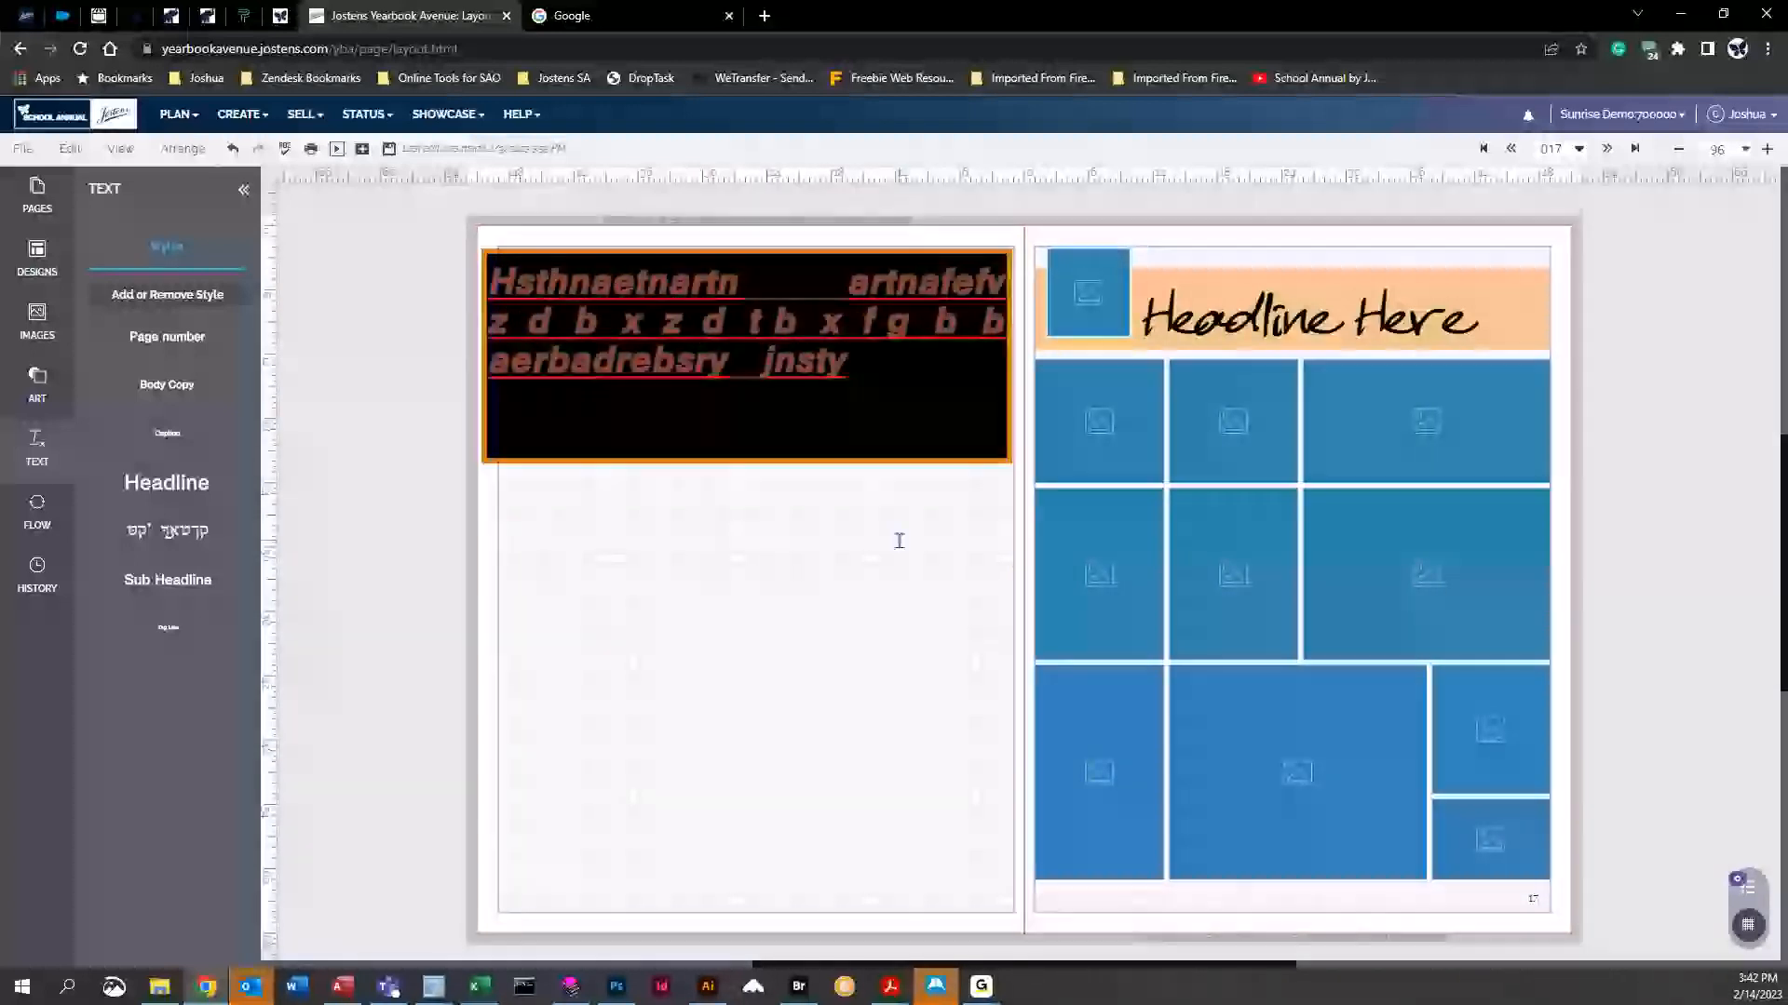
Check the line spacing options of the headline text box and align its text to the left
left_click(921, 429)
left_click(973, 200)
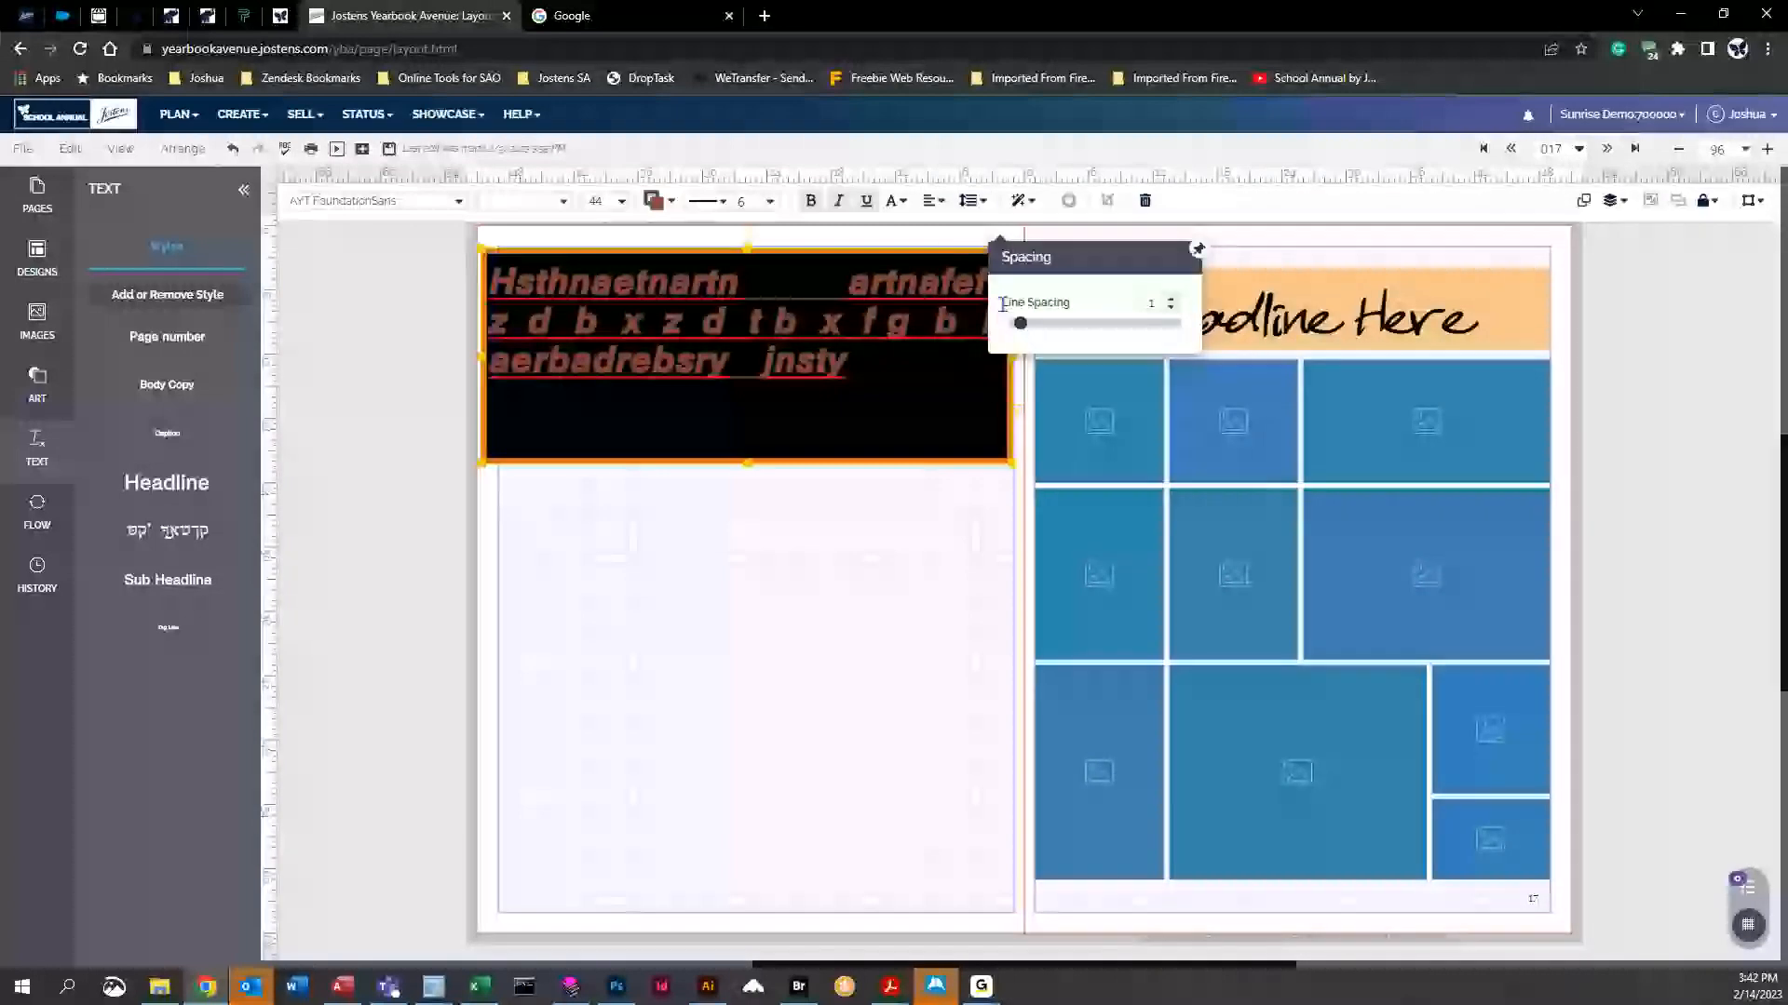
left_click(938, 203)
left_click(962, 316)
left_click(766, 511)
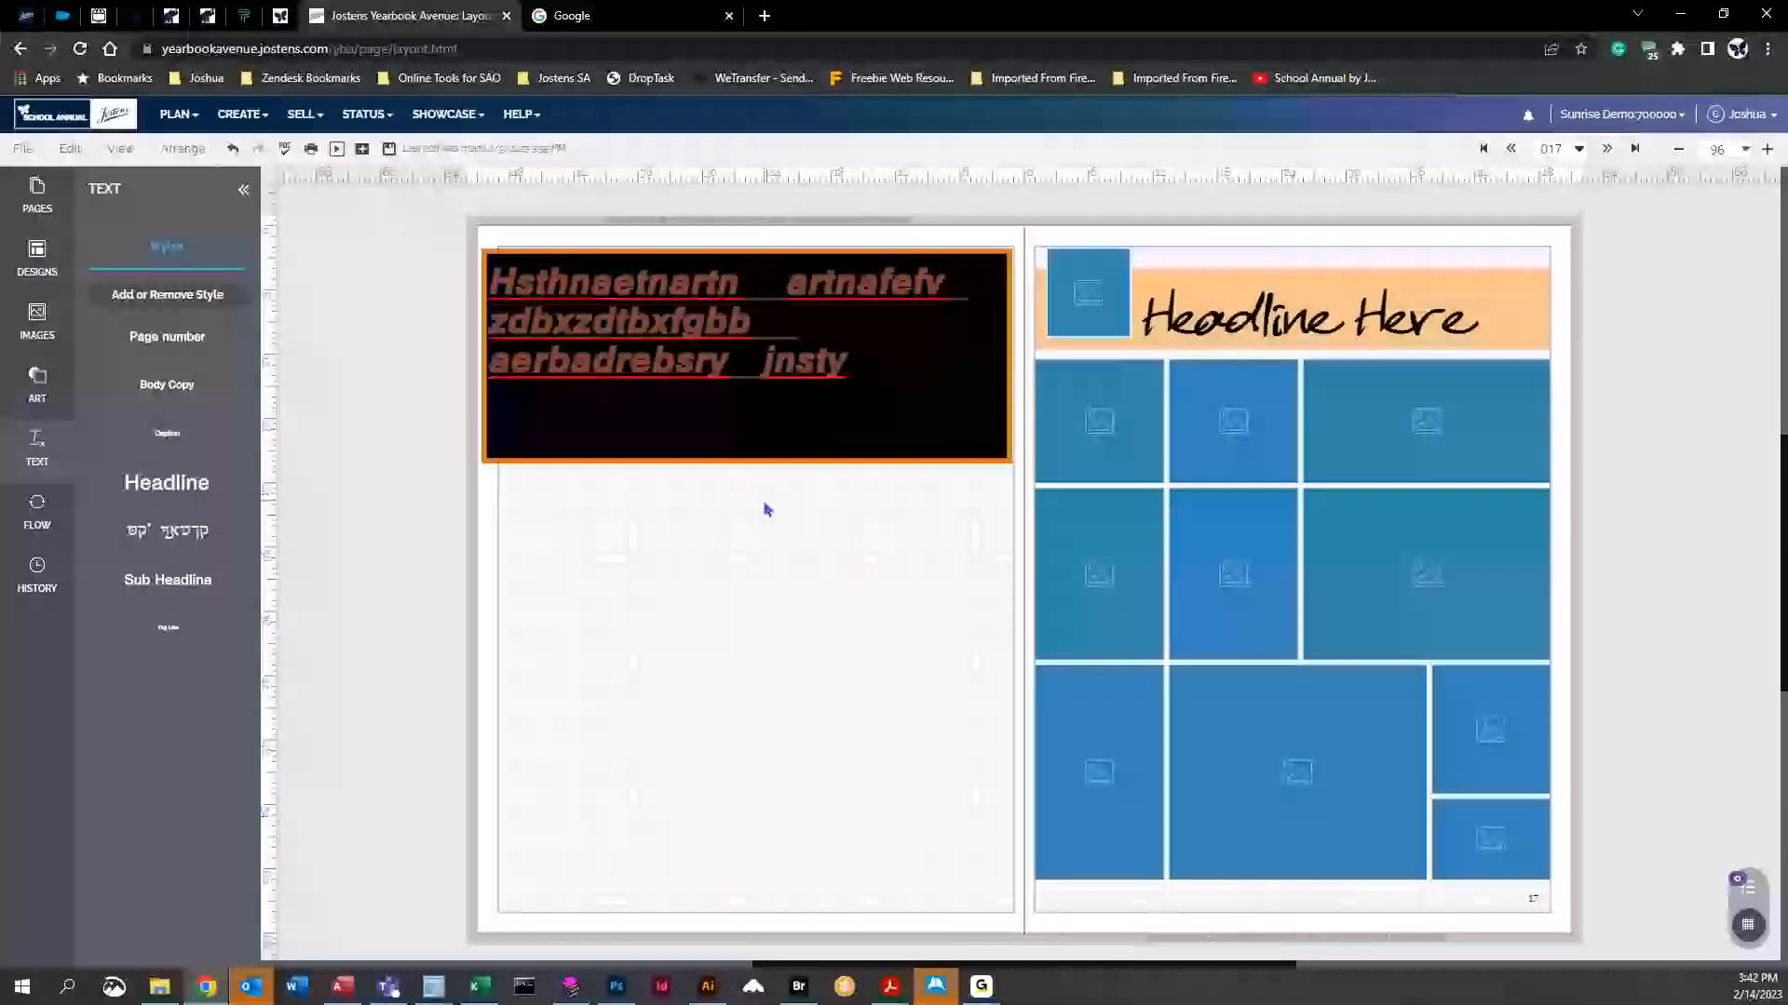
Try middle and bottom vertical alignment on the headline text, ending with it centered both vertically and horizontally in the box
left_click(697, 327)
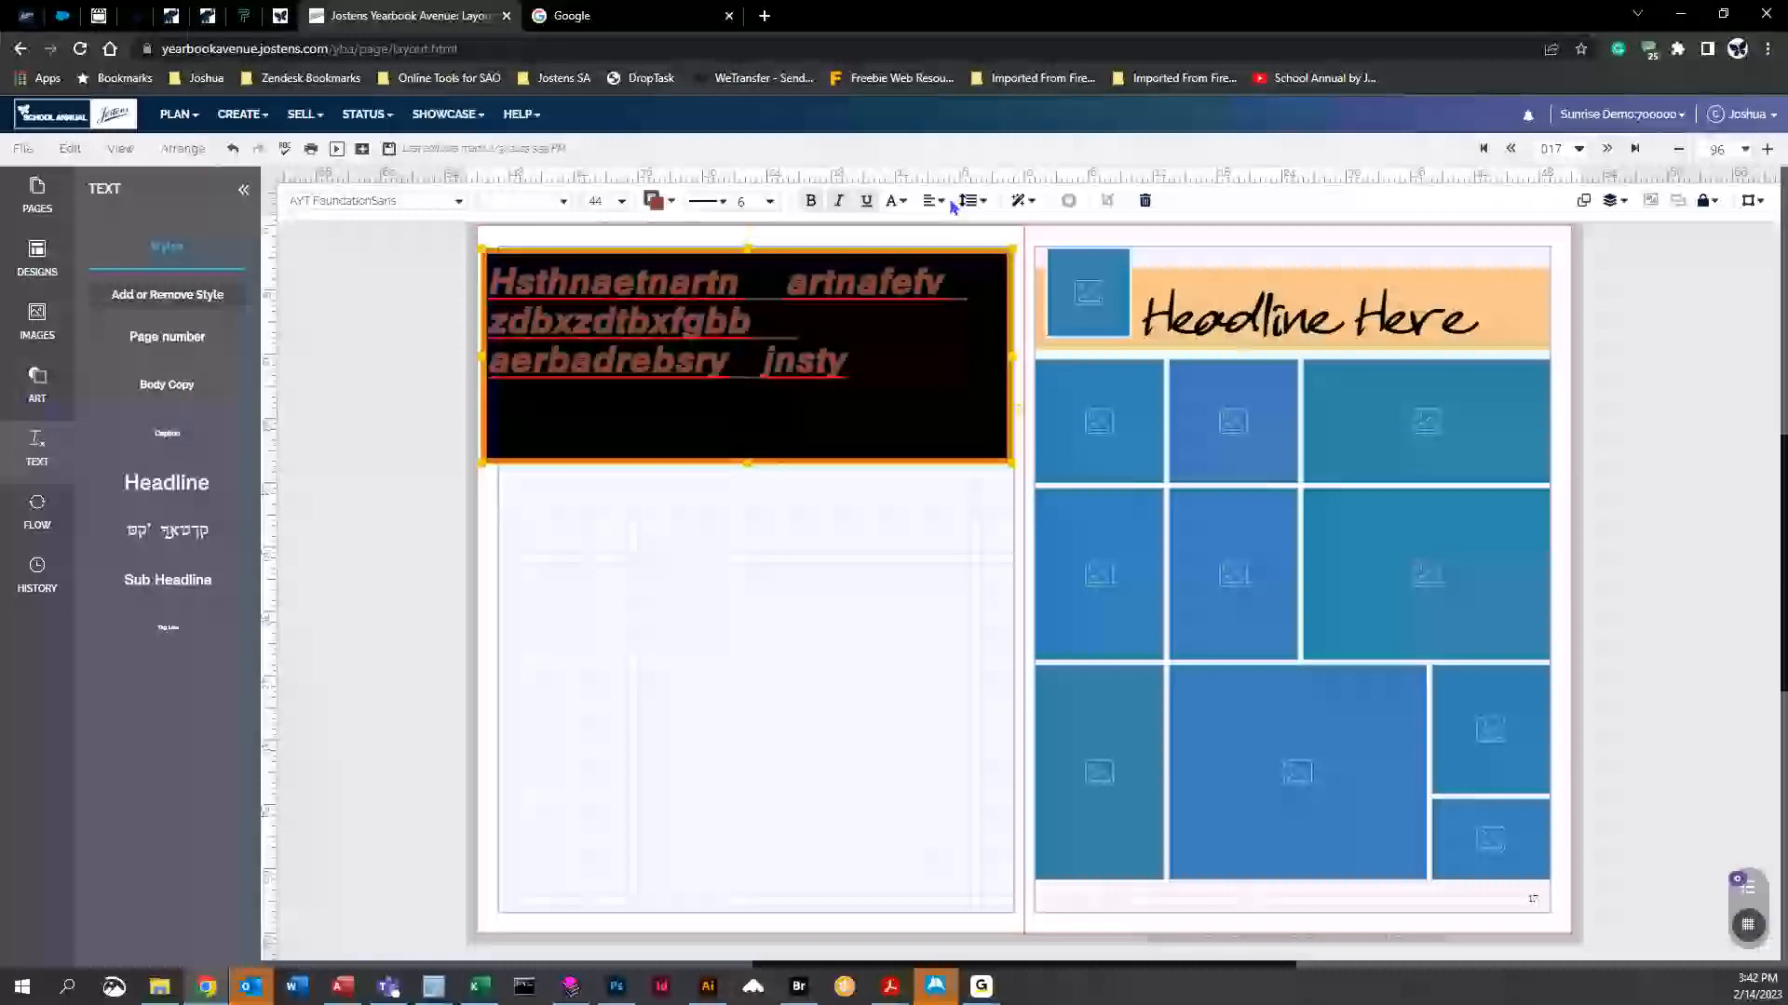
left_click(934, 200)
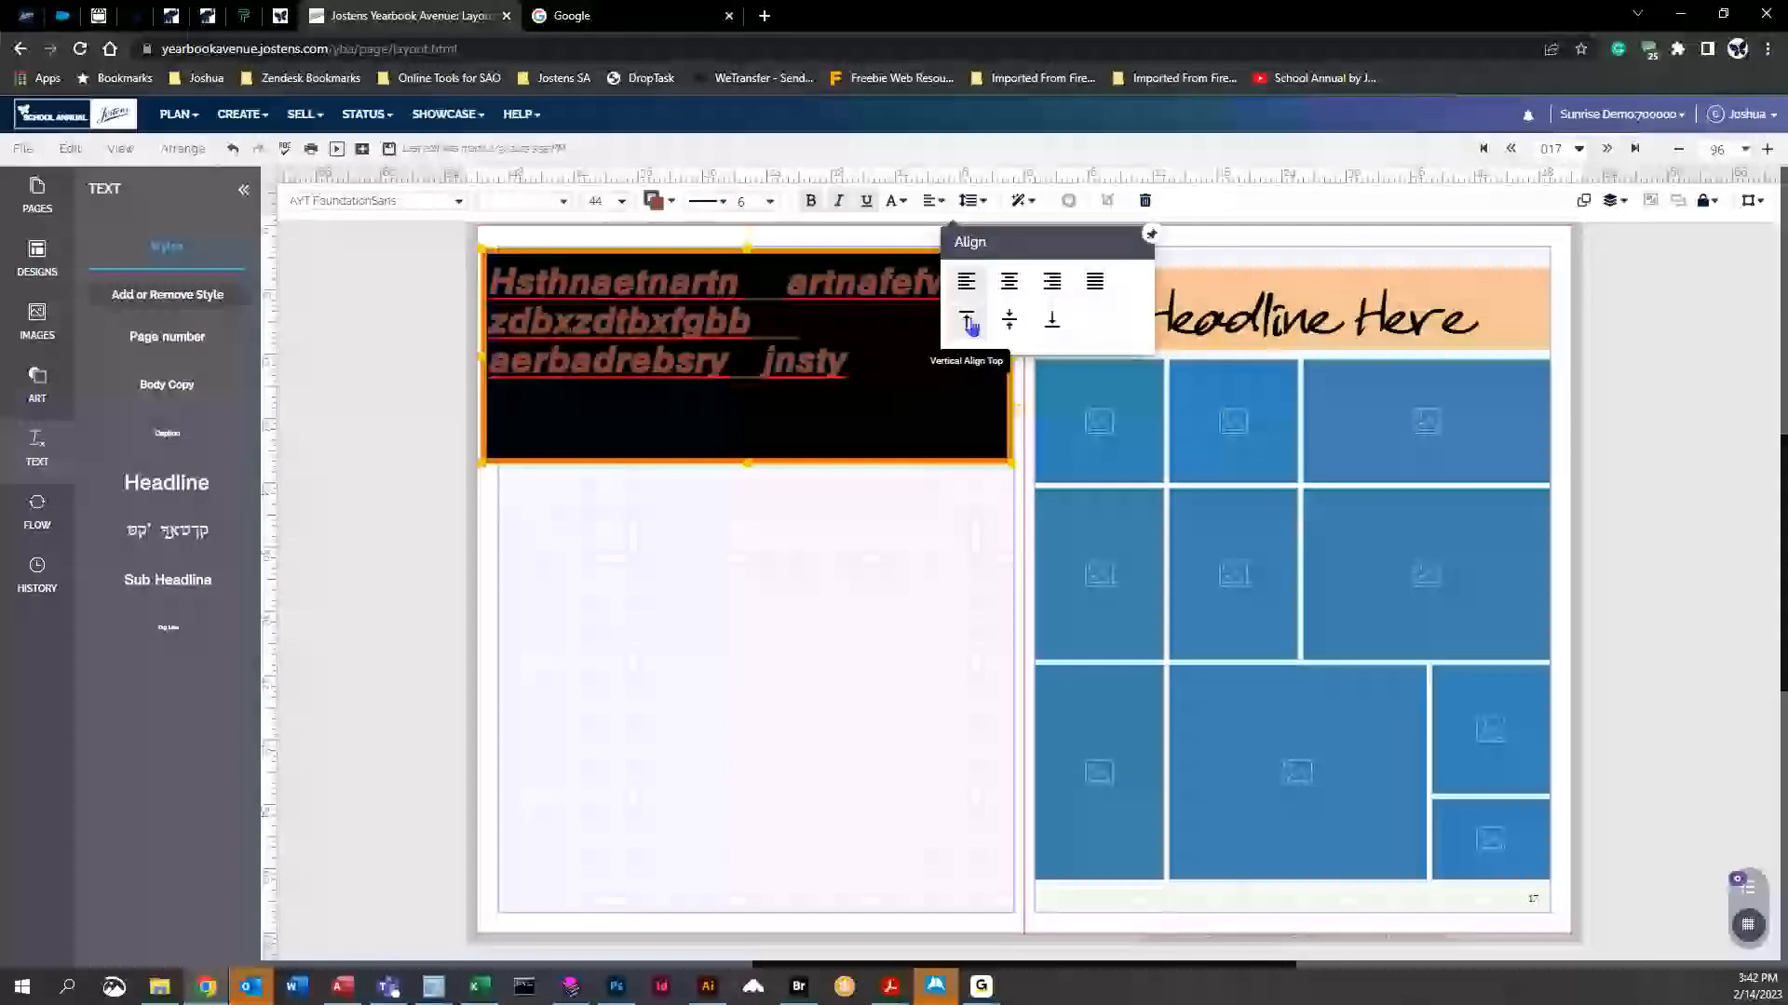
left_click(1009, 319)
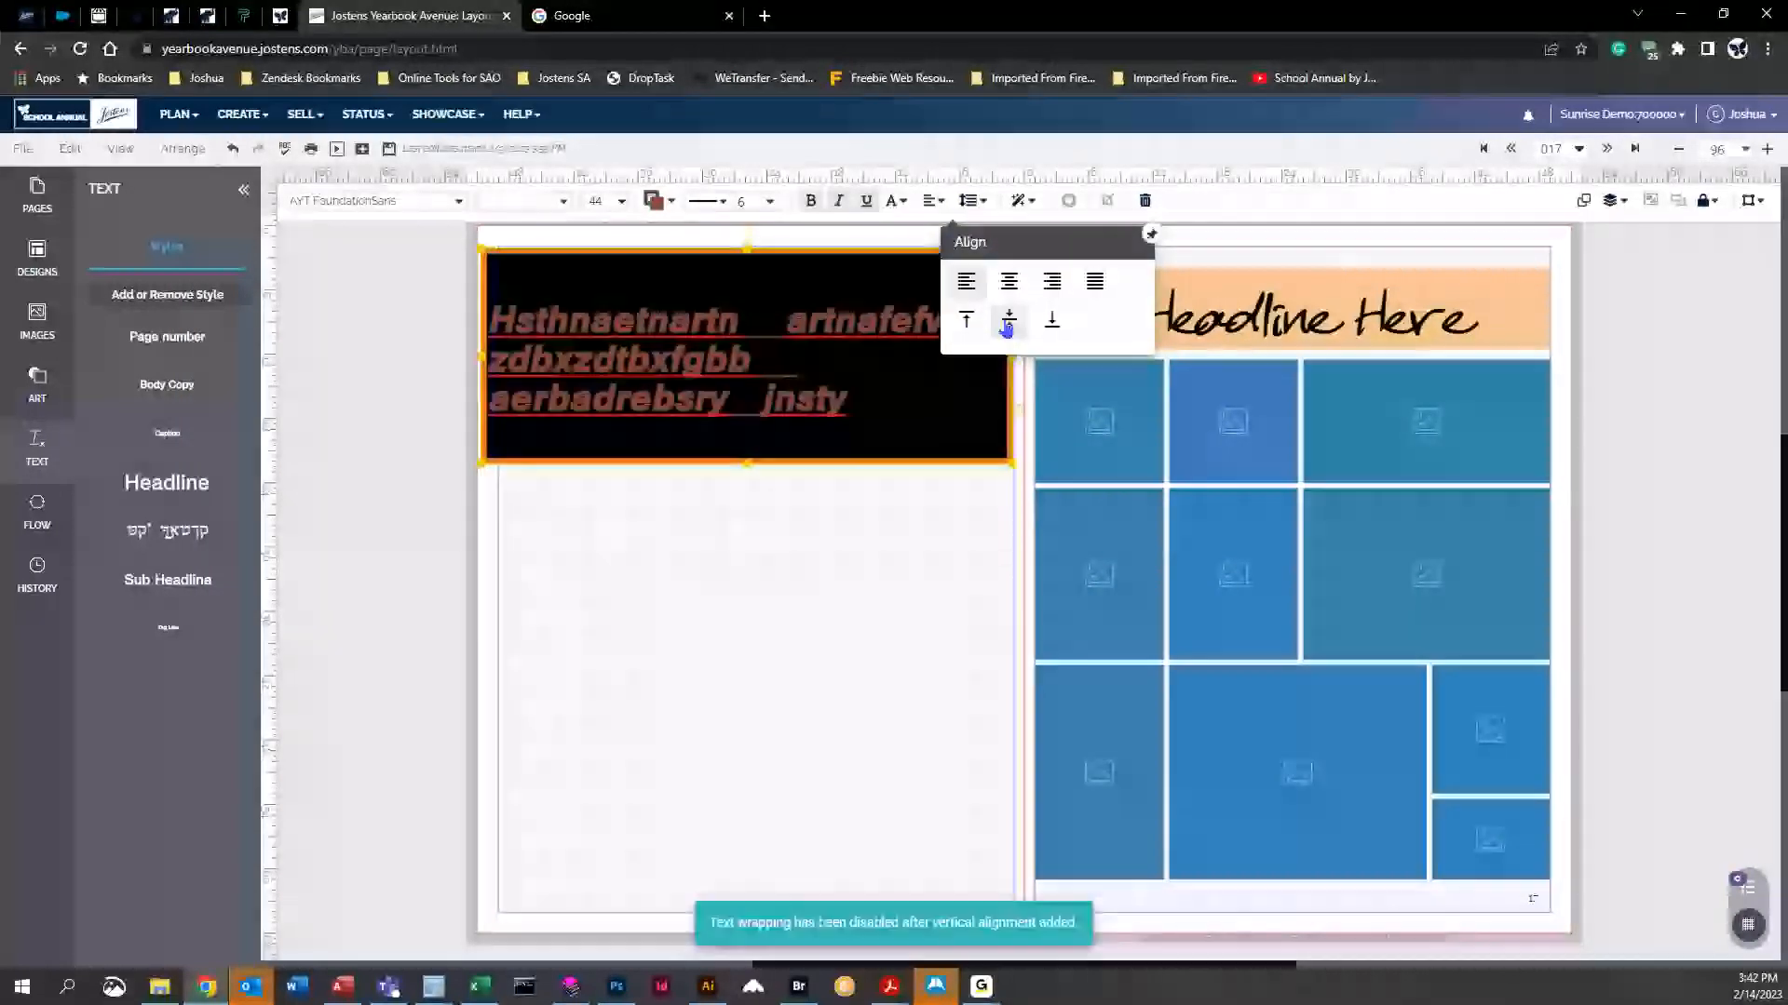
left_click(1053, 321)
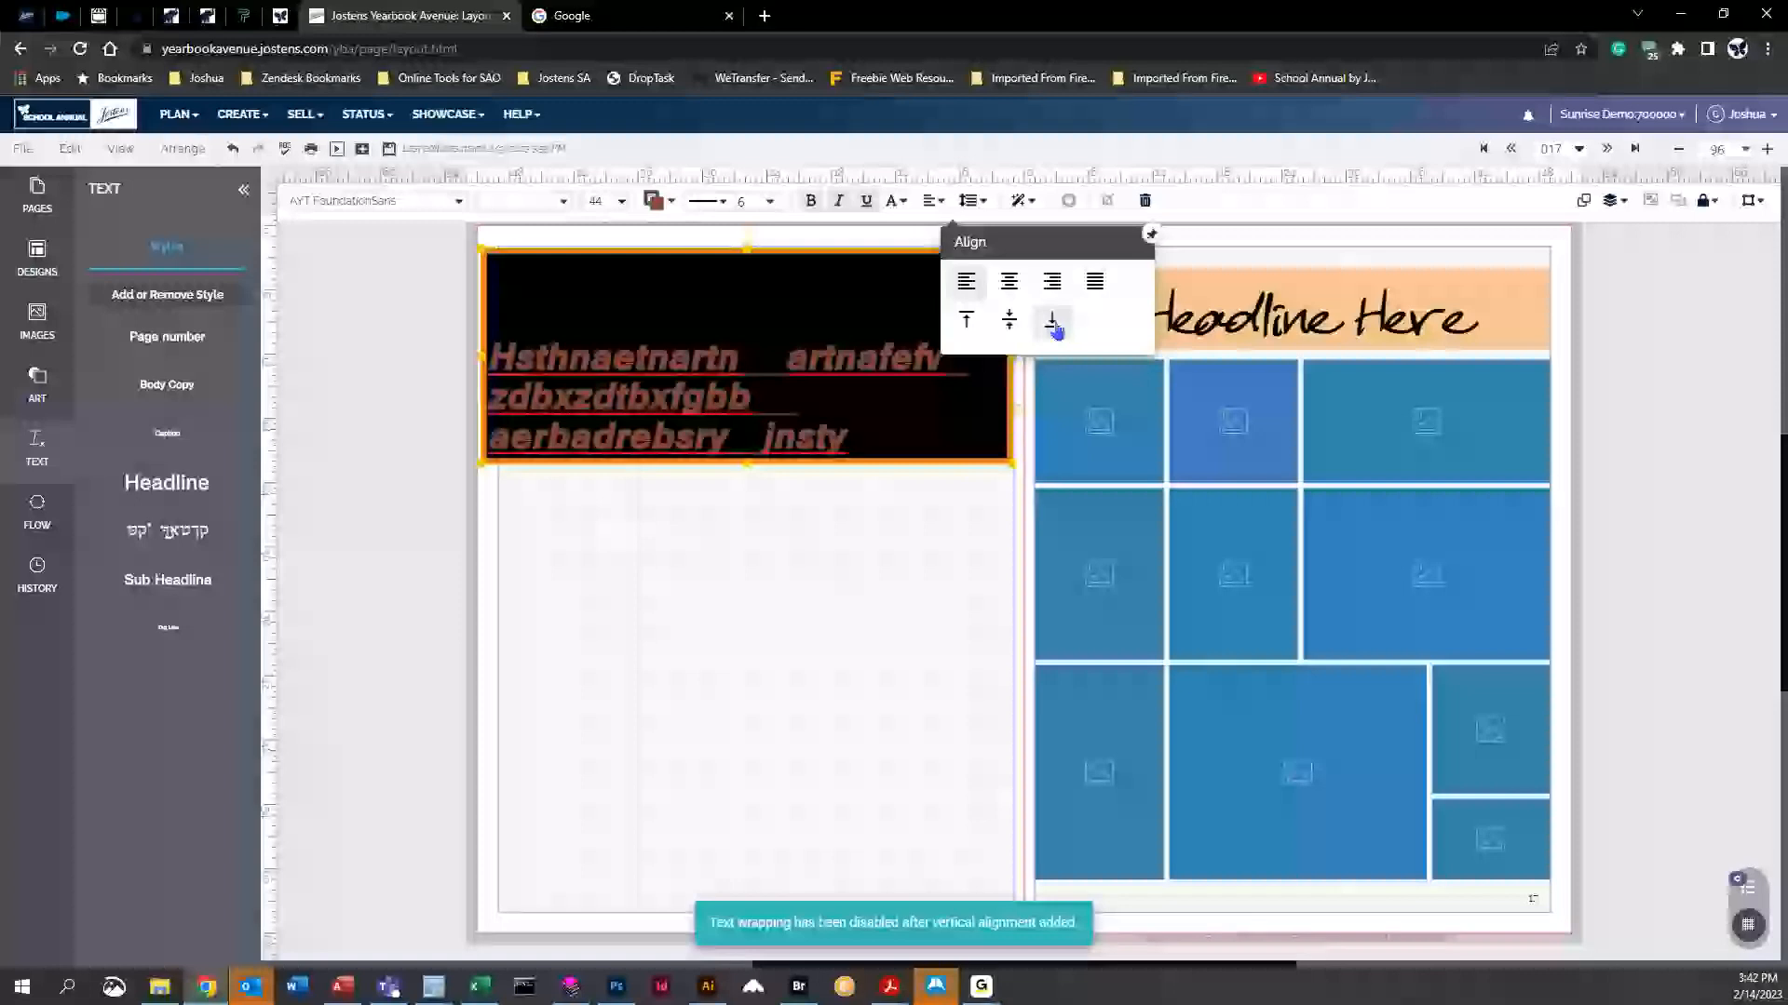
left_click(1009, 320)
left_click(1009, 281)
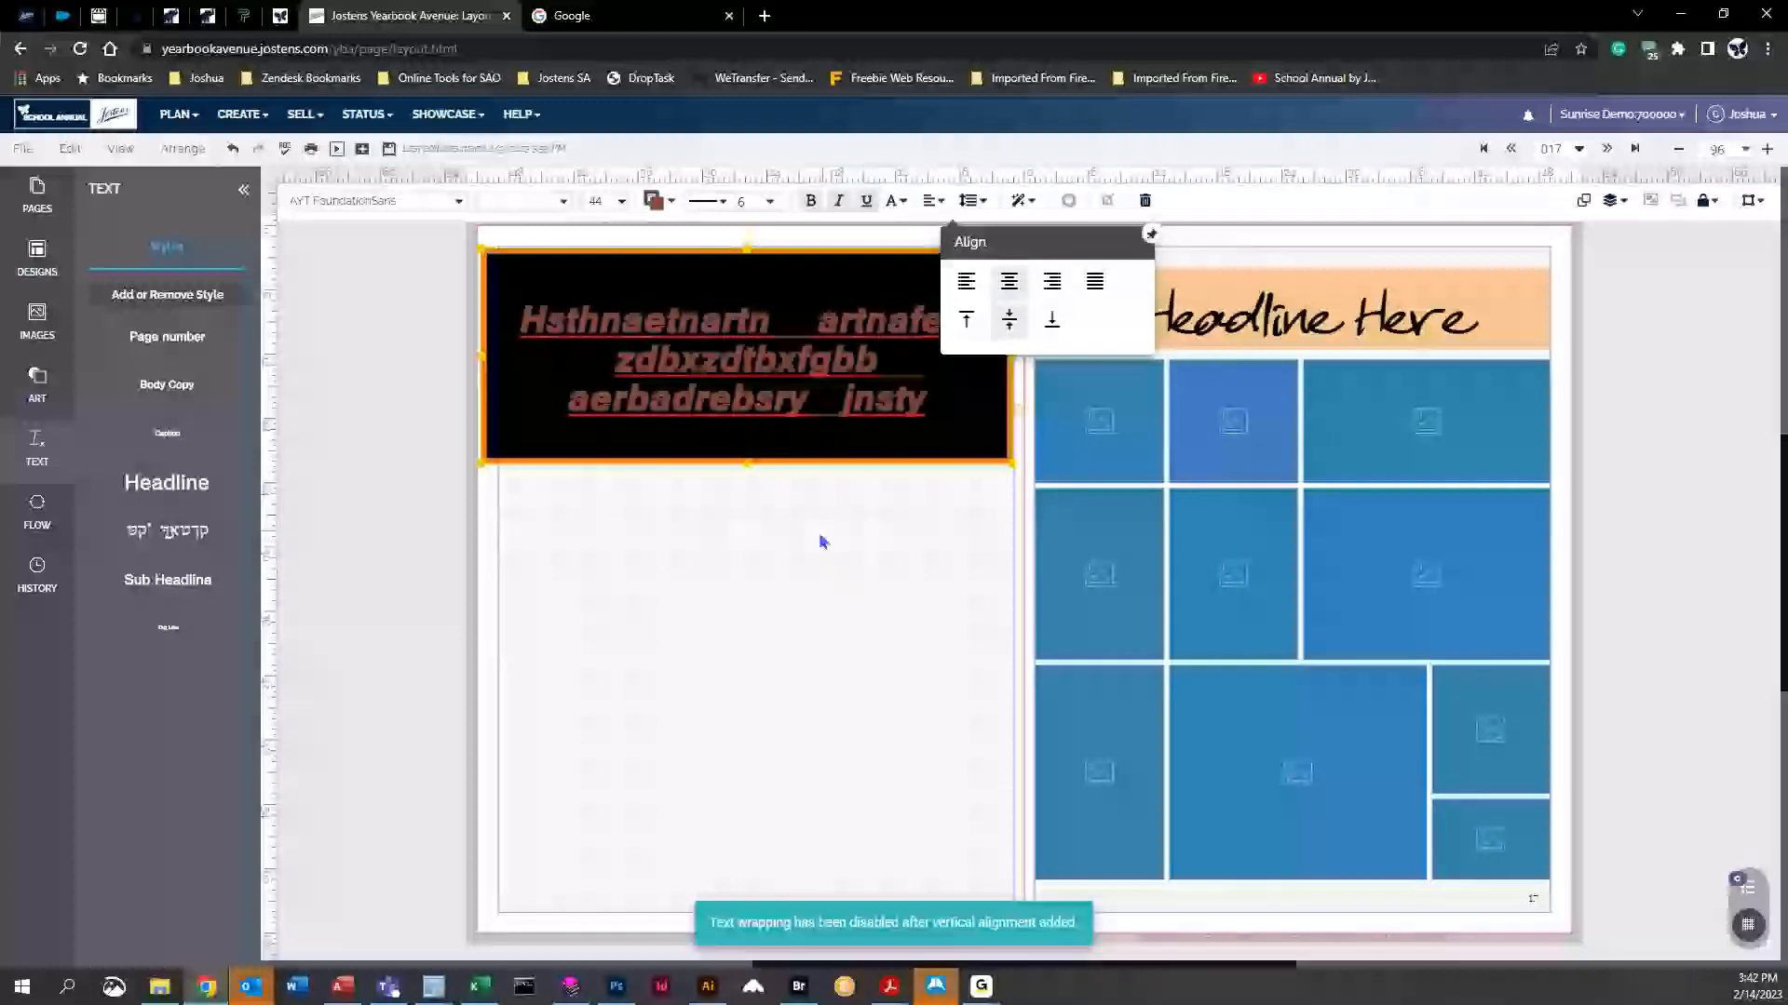
Slightly increase the headline's line spacing and try transparency on the text box, returning it to 0
left_click(971, 200)
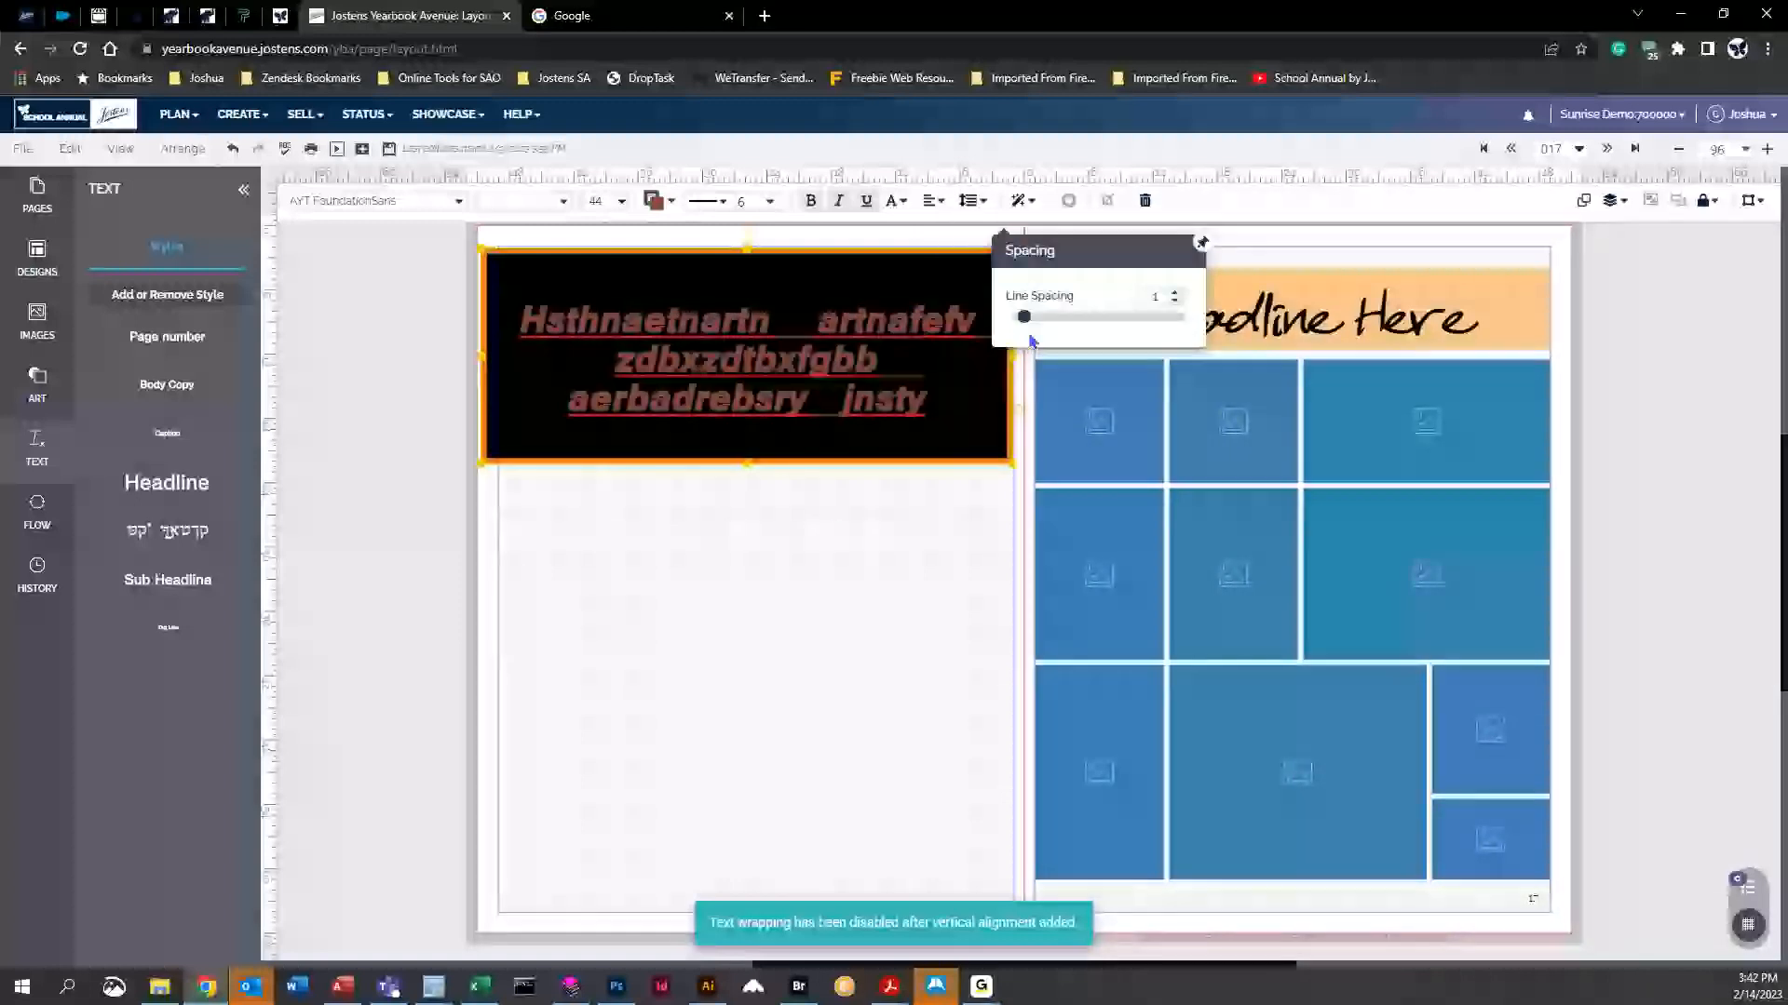
mouse_move(1024, 316)
left_mouse_down()
mouse_move(1157, 326)
mouse_move(1022, 320)
mouse_move(1077, 319)
mouse_move(1037, 319)
left_mouse_up()
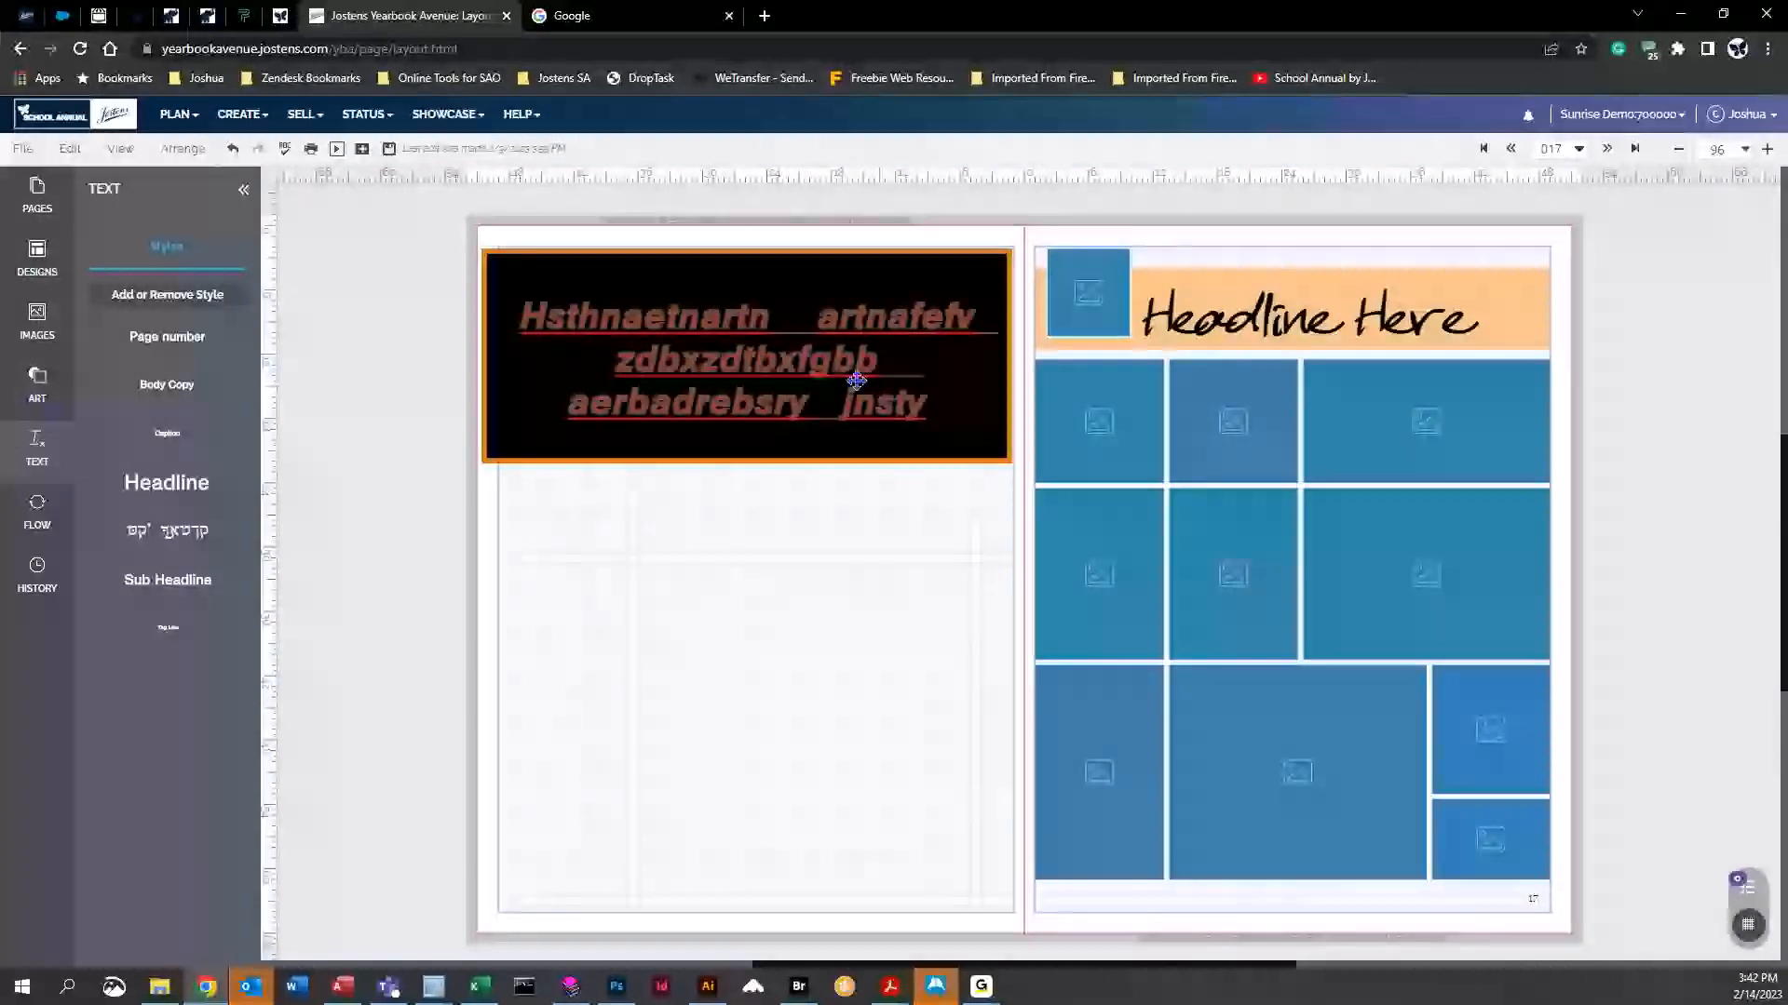
left_click(1026, 202)
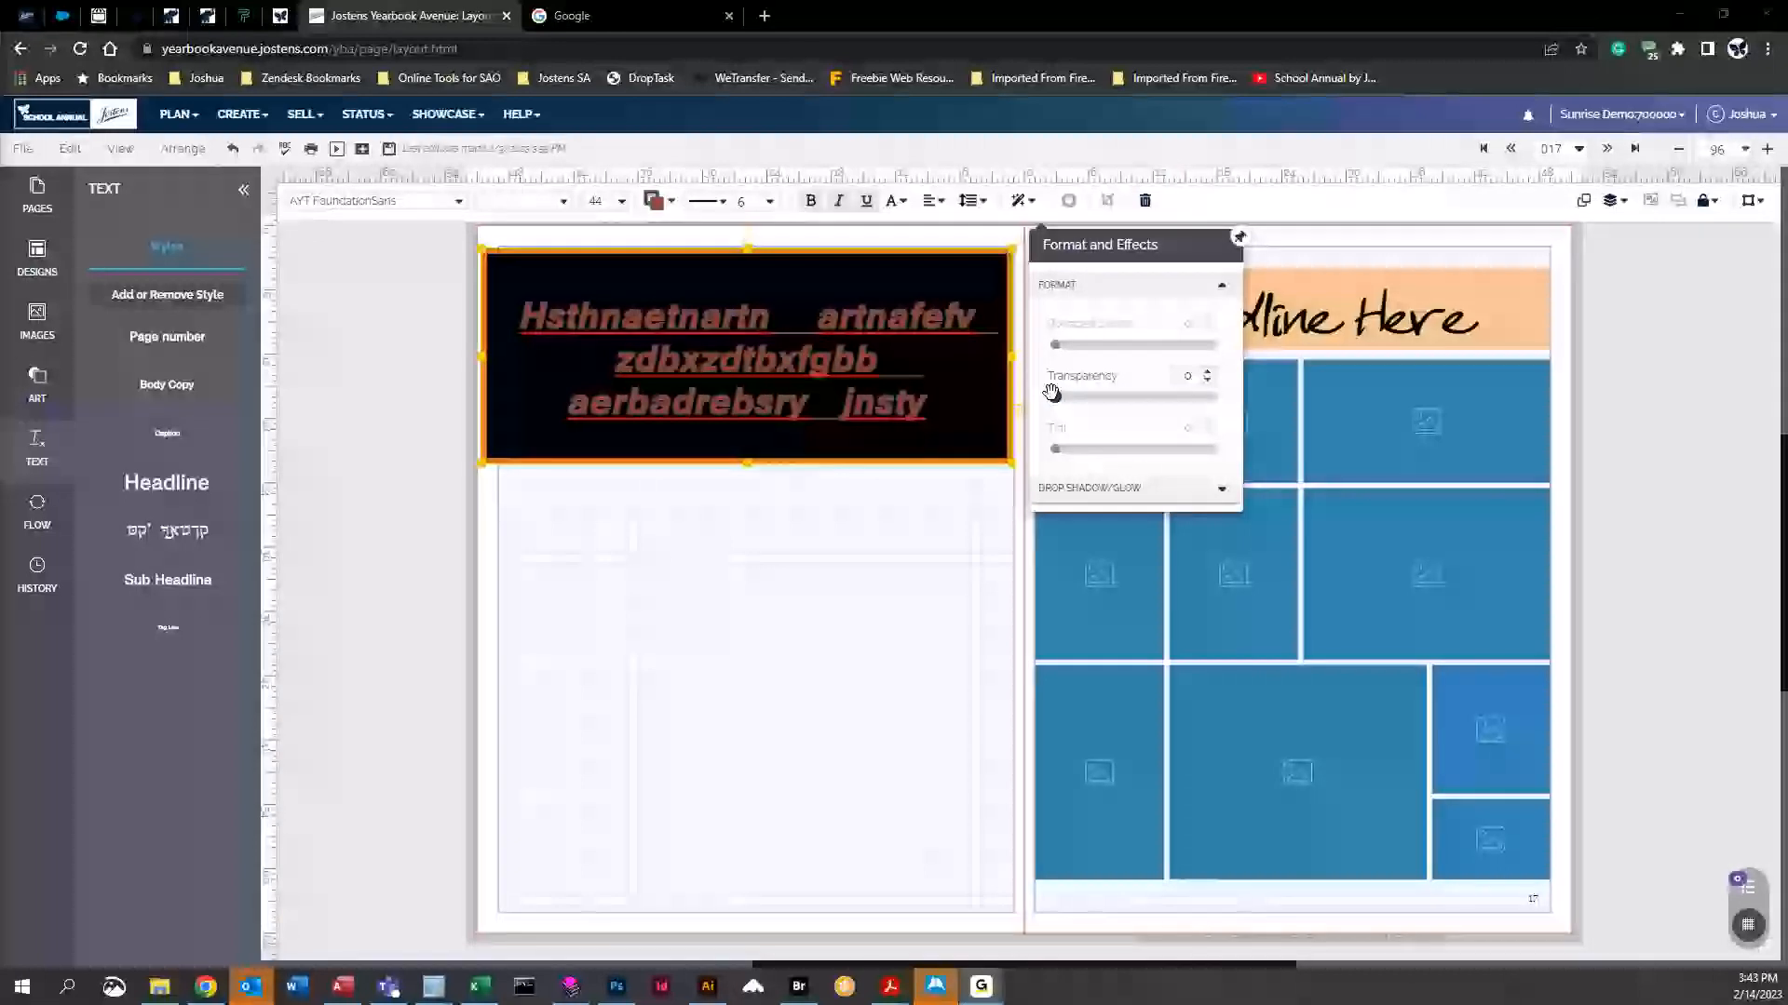
left_click_drag(1055, 396, 1098, 398)
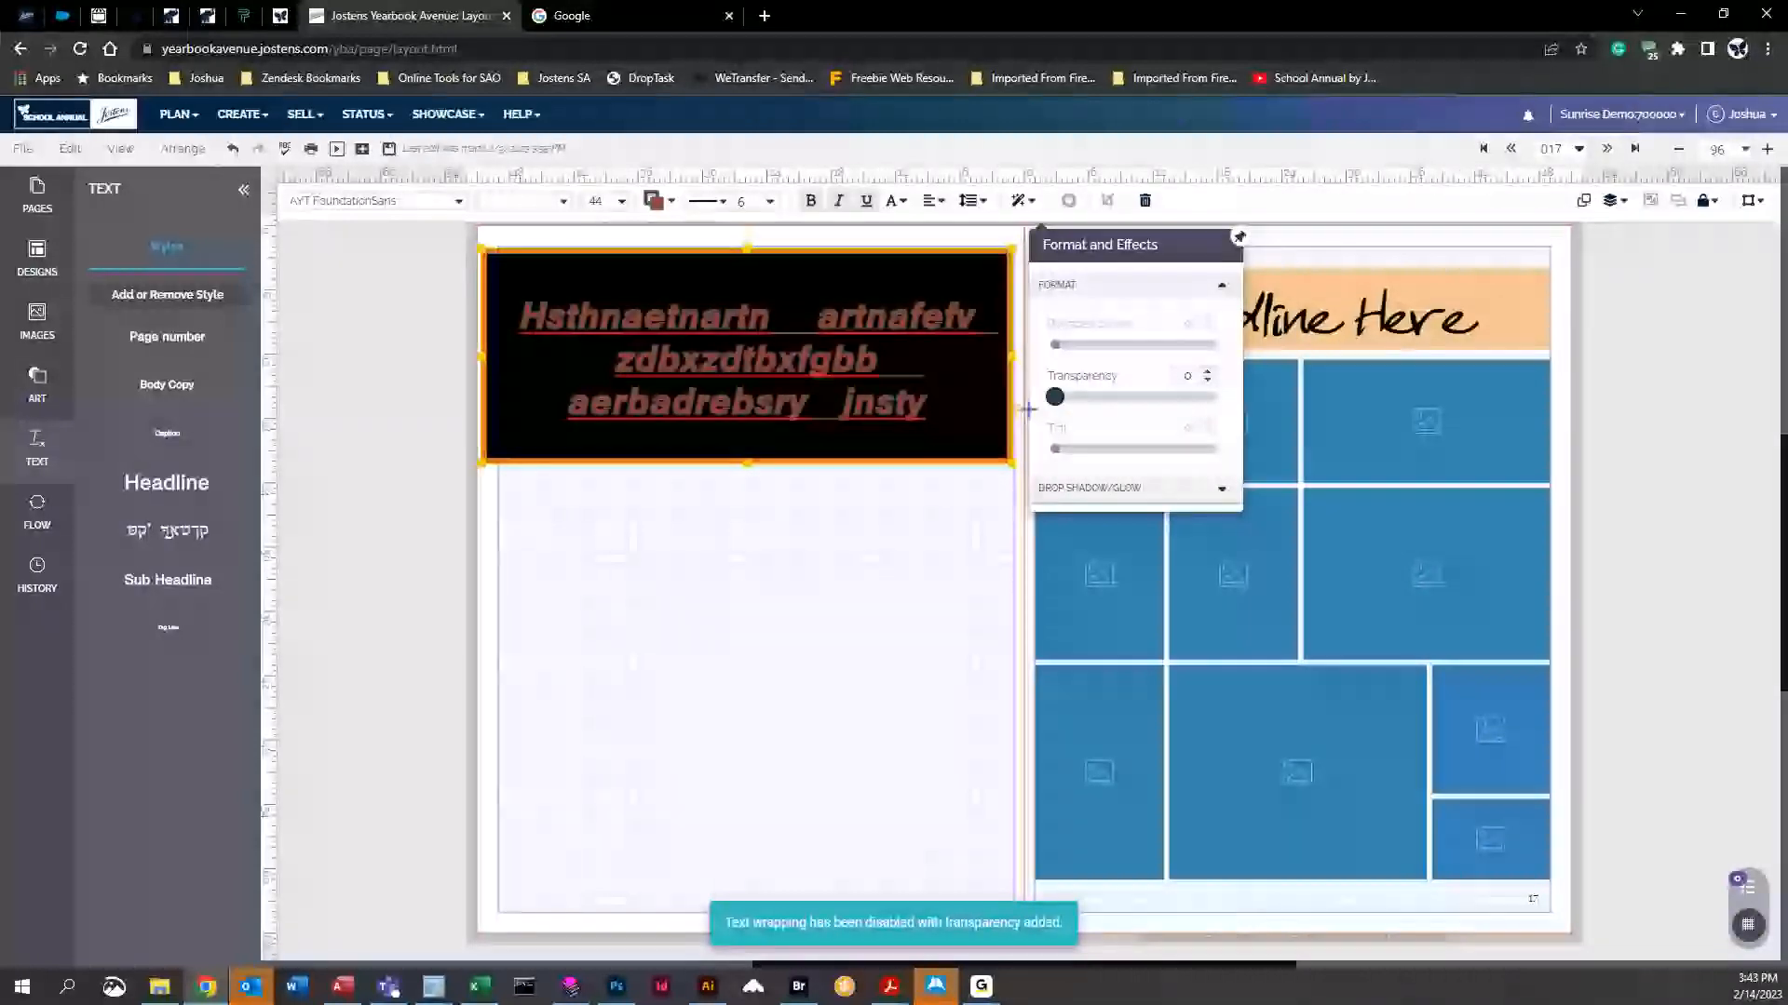
Add a black drop shadow to the headline text box with degree 35, opacity 78 and blur about 21
left_click(1103, 488)
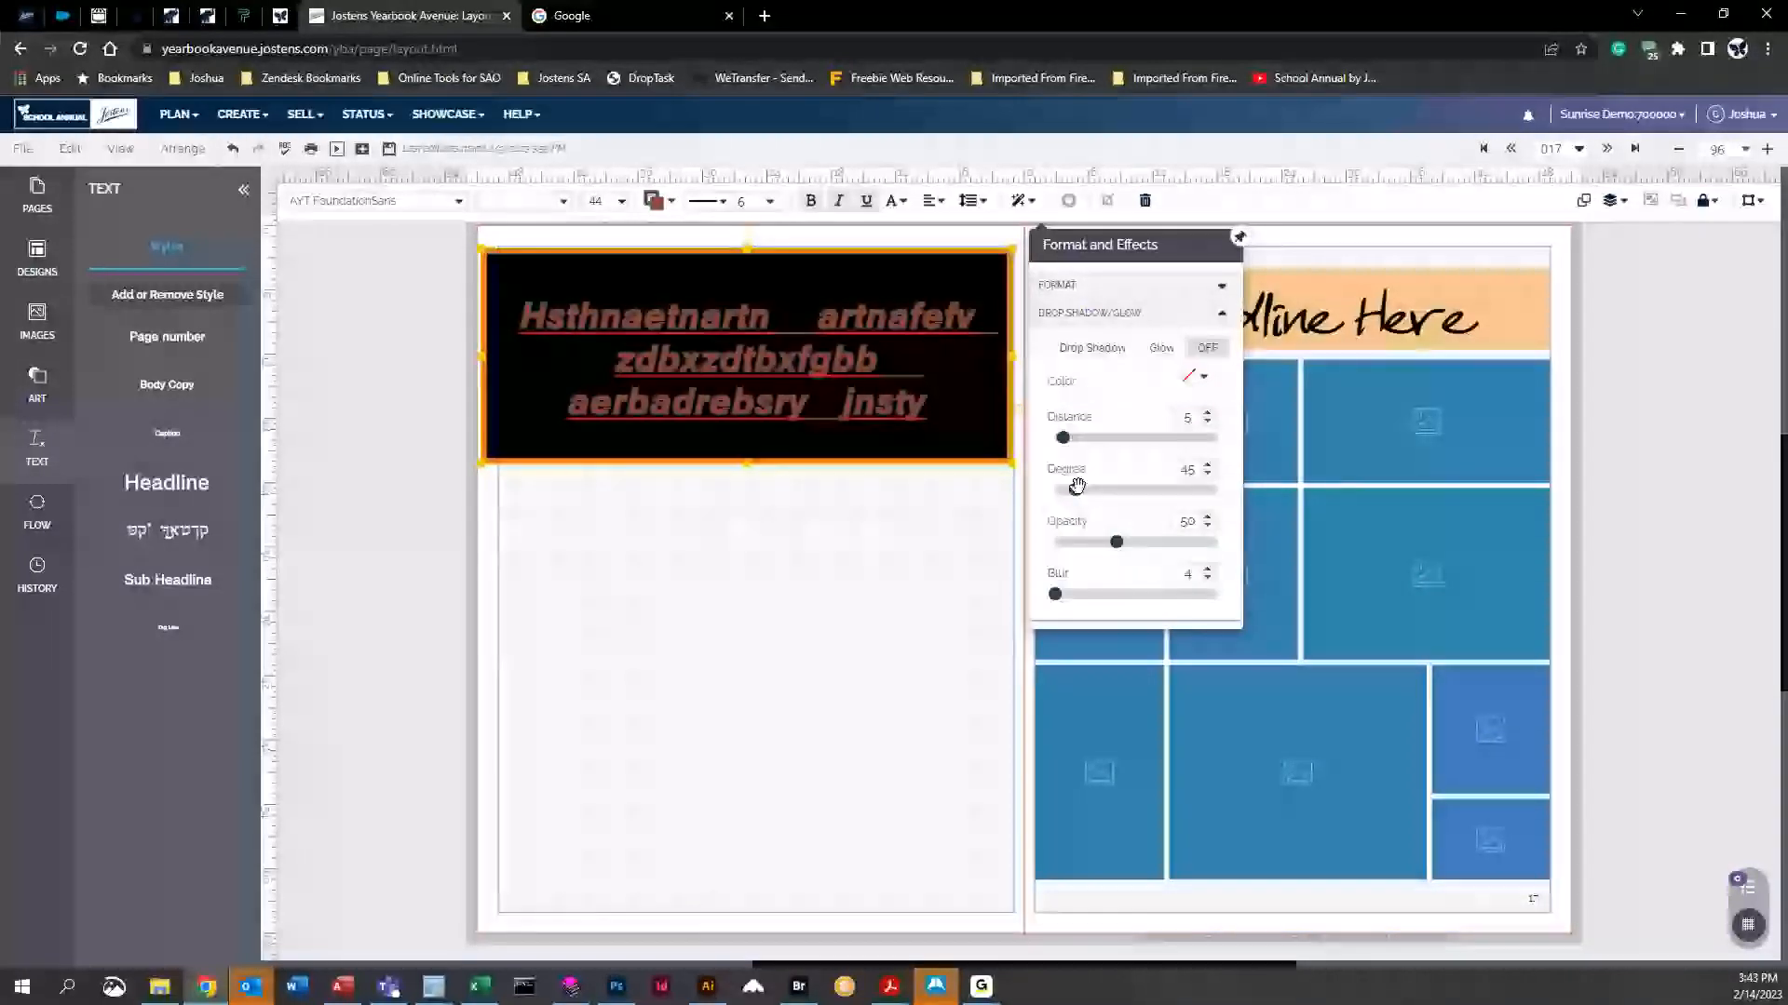
left_click_drag(1072, 488, 1173, 543)
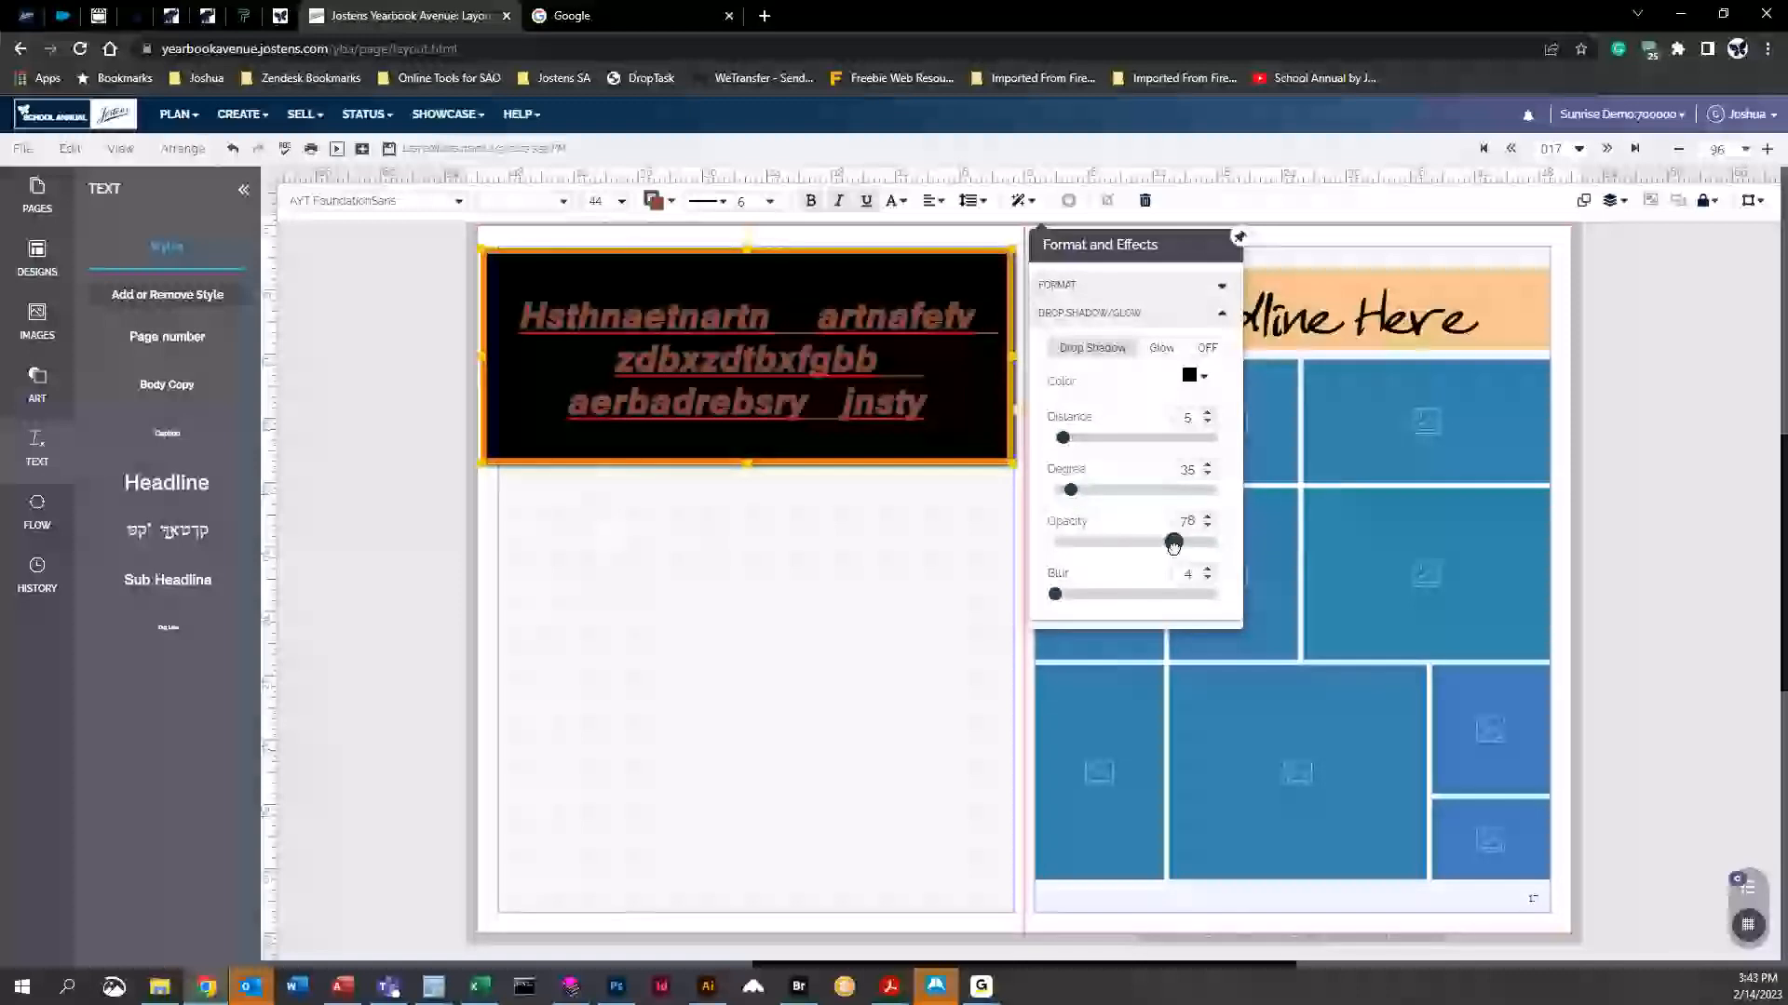
left_click_drag(1055, 594, 1176, 594)
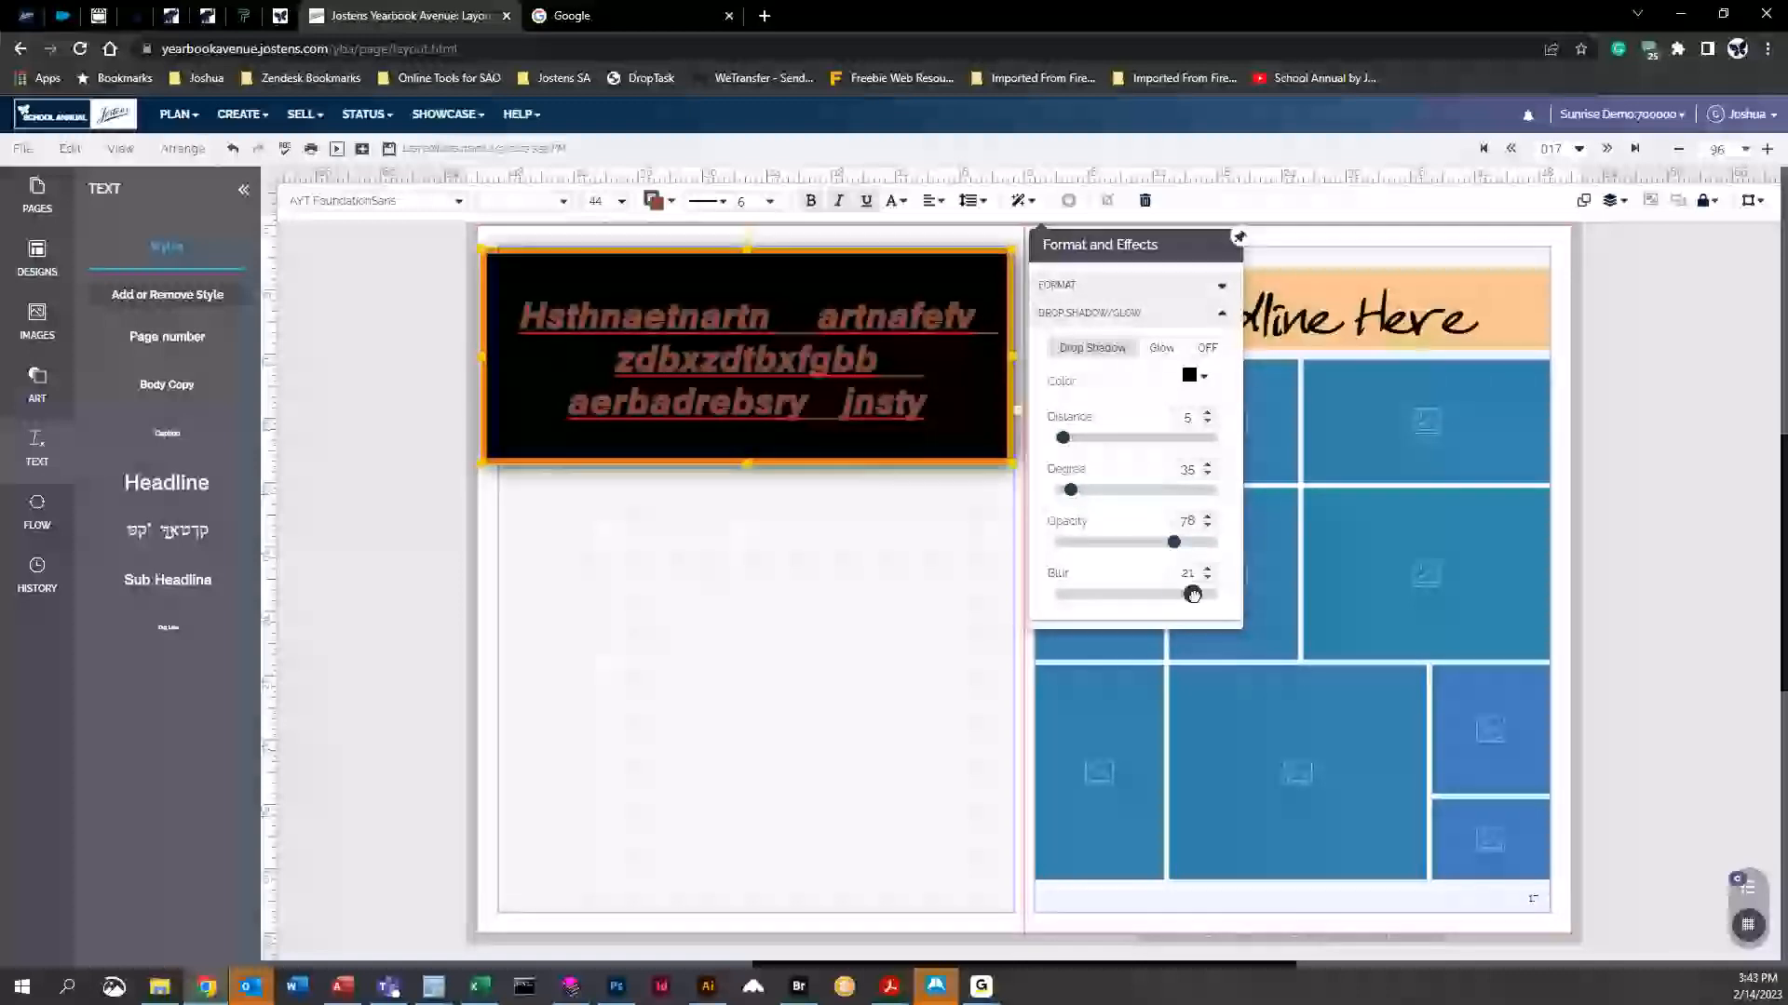
Shrink and reposition the headline text box on the left page, and delete it
left_click(926, 426)
left_click_drag(1021, 472, 926, 423)
left_click_drag(835, 375, 873, 388)
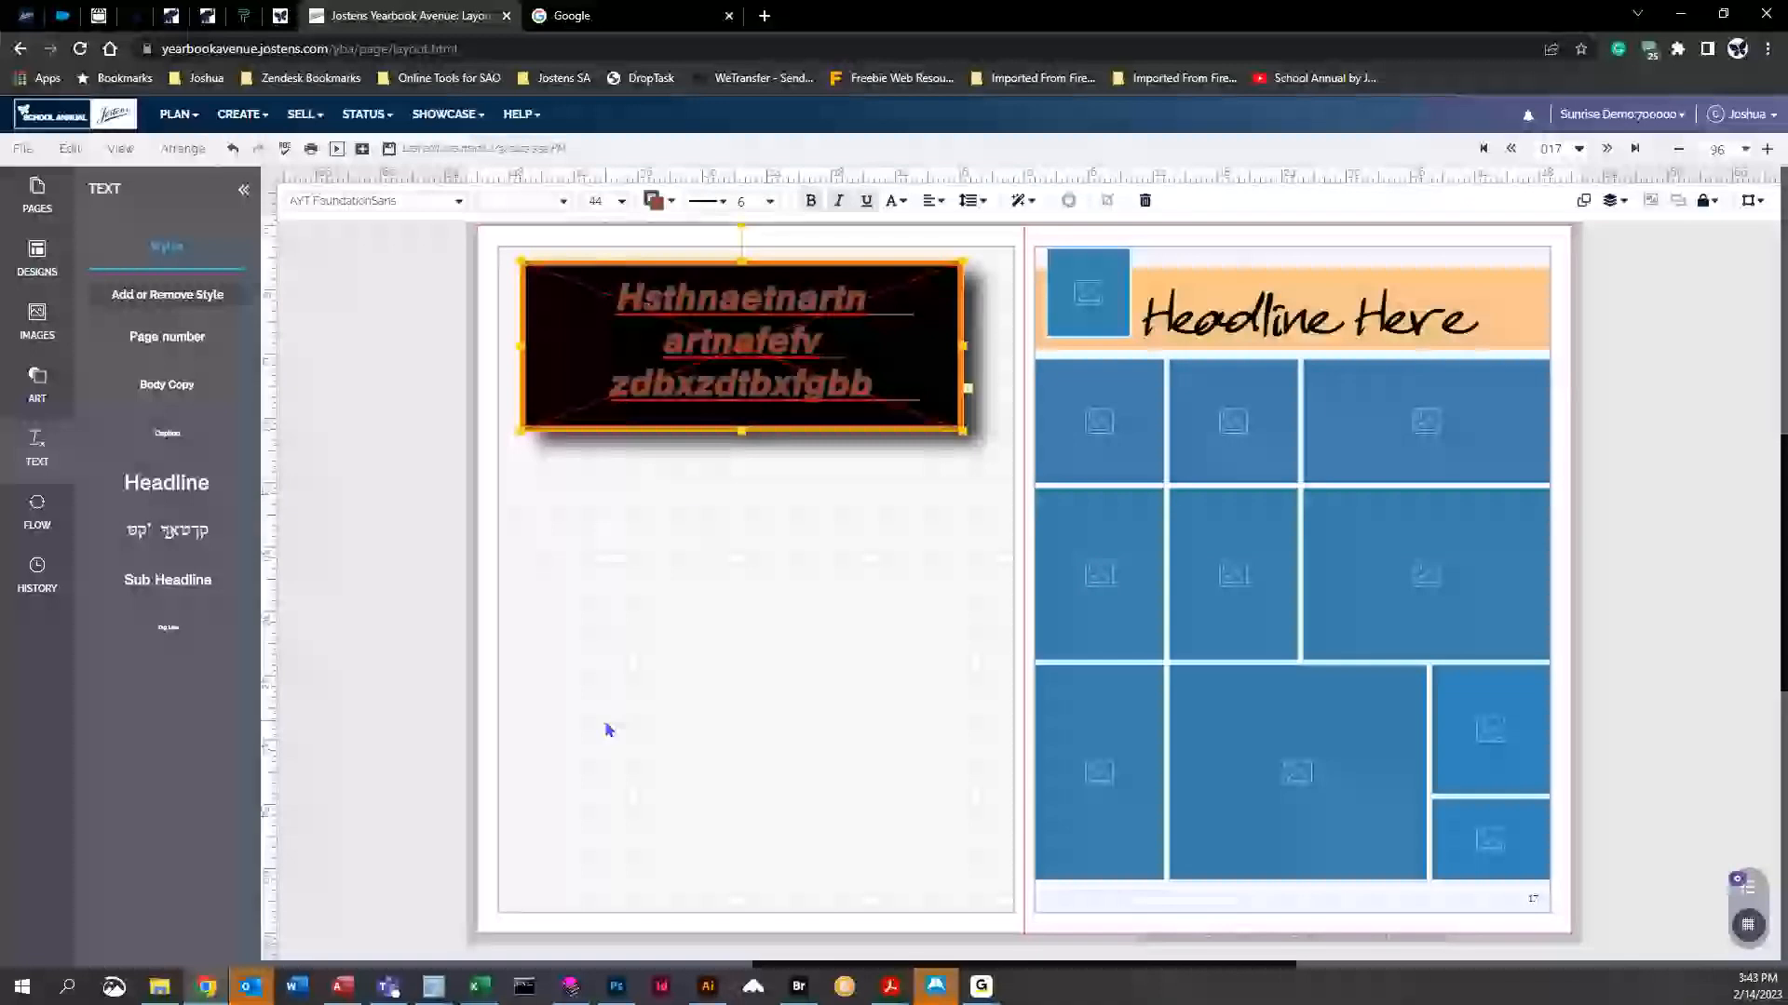
key("Delete")
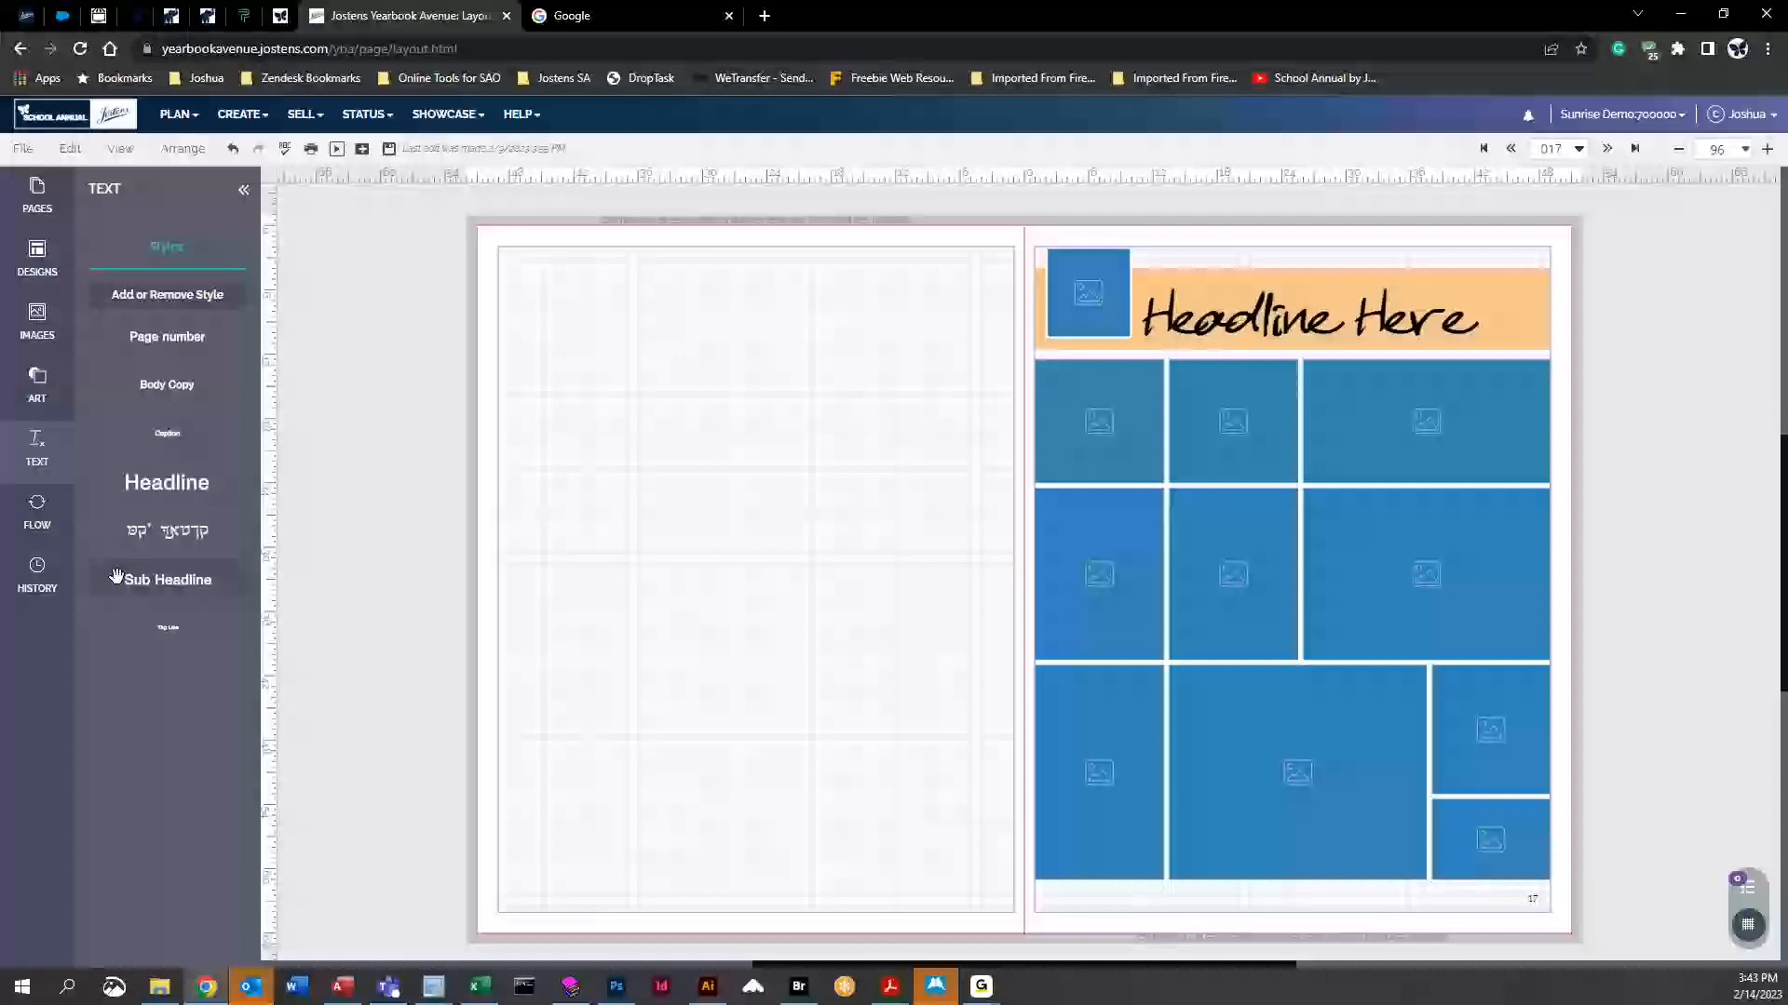
Save the layout and browse page 017's version history from Today through Older Versions
left_click(38, 577)
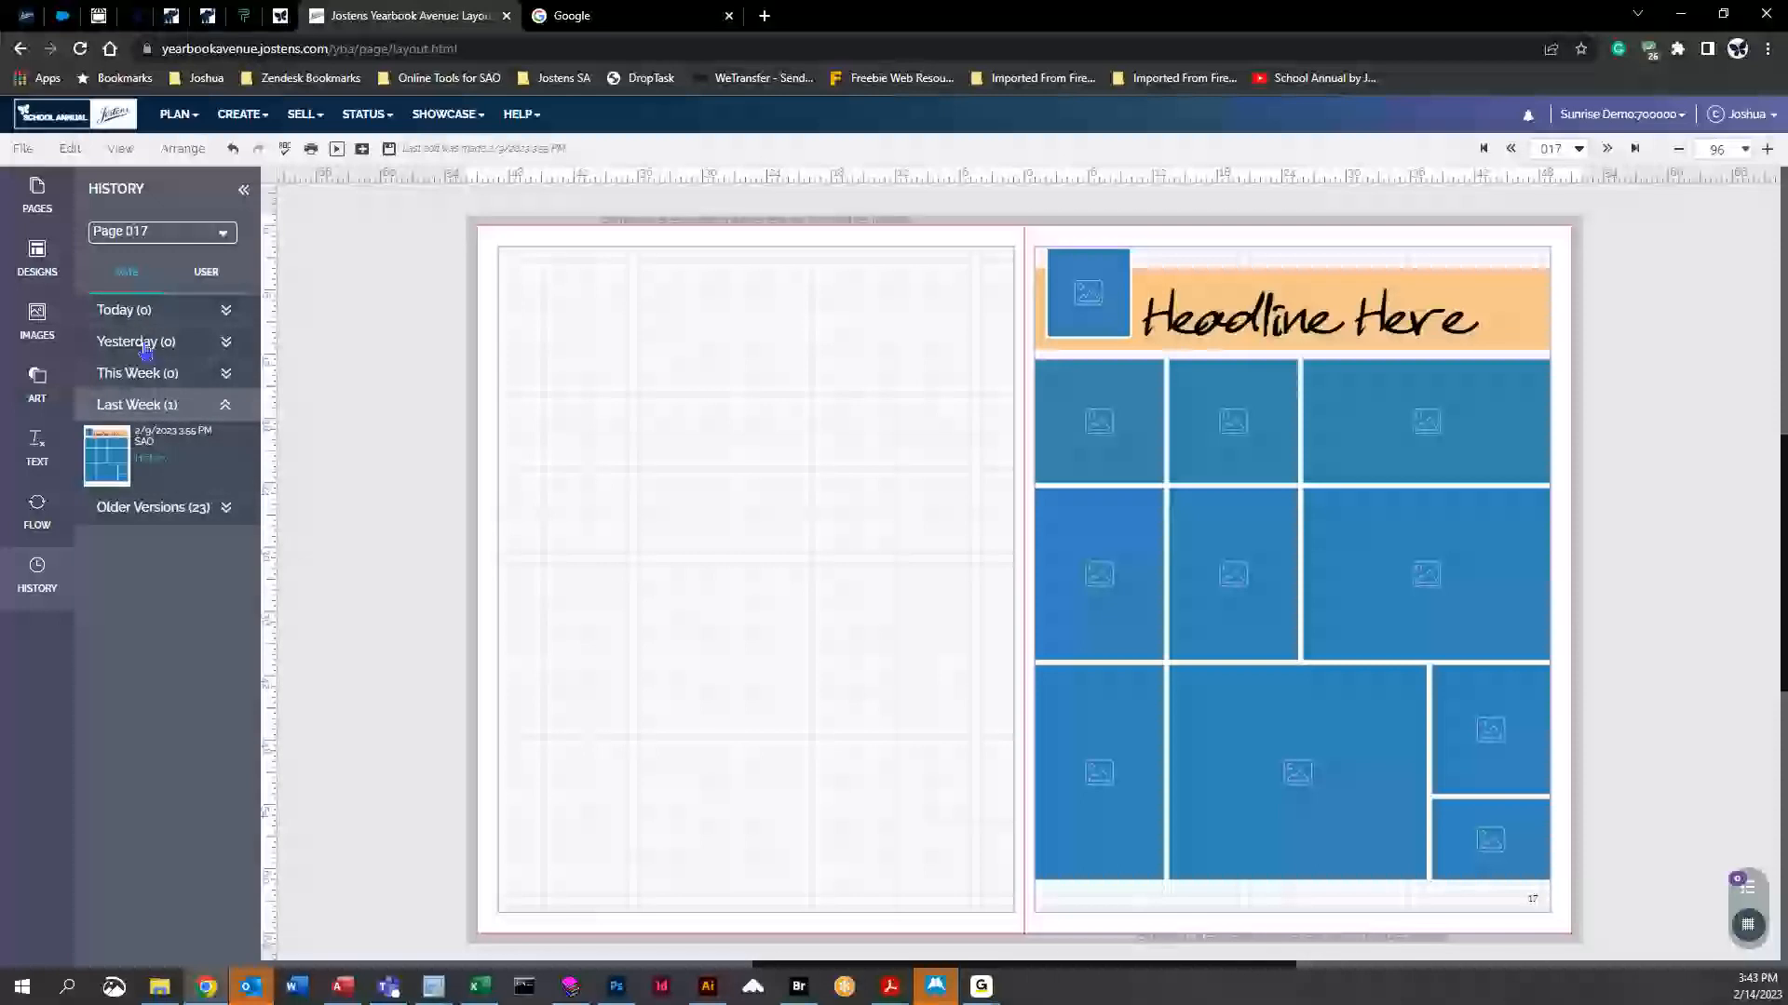
left_click(389, 148)
left_click(180, 325)
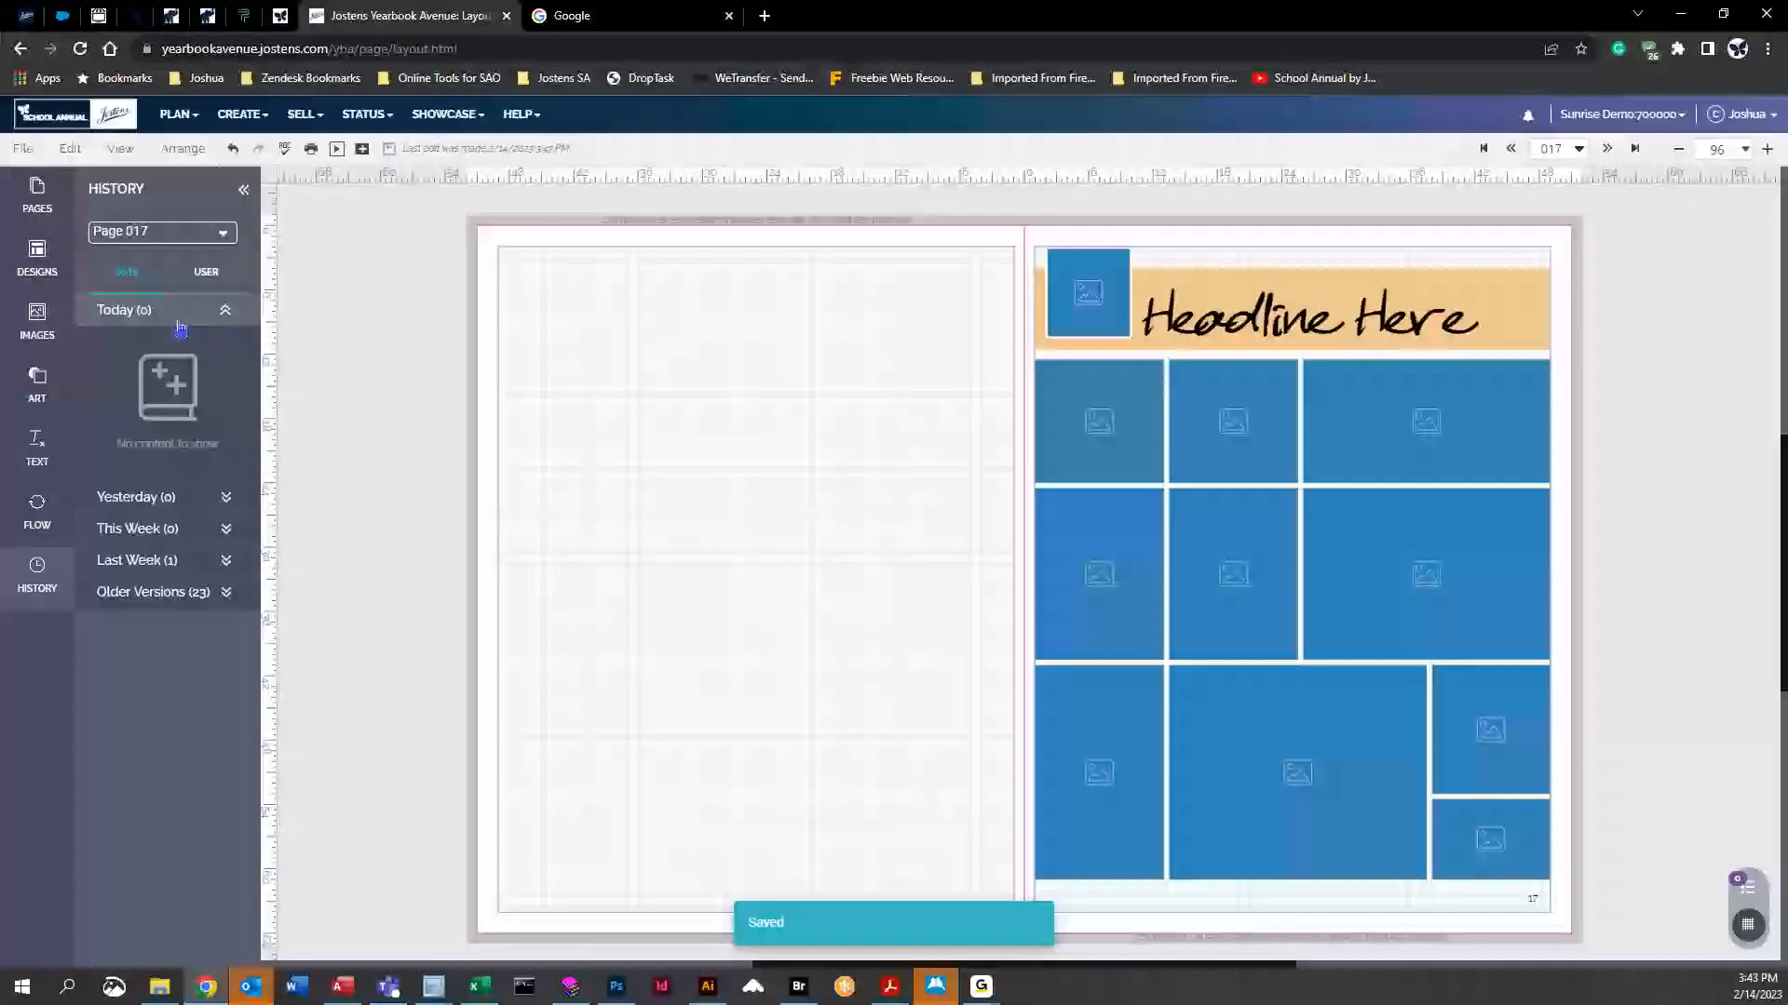
left_click(183, 497)
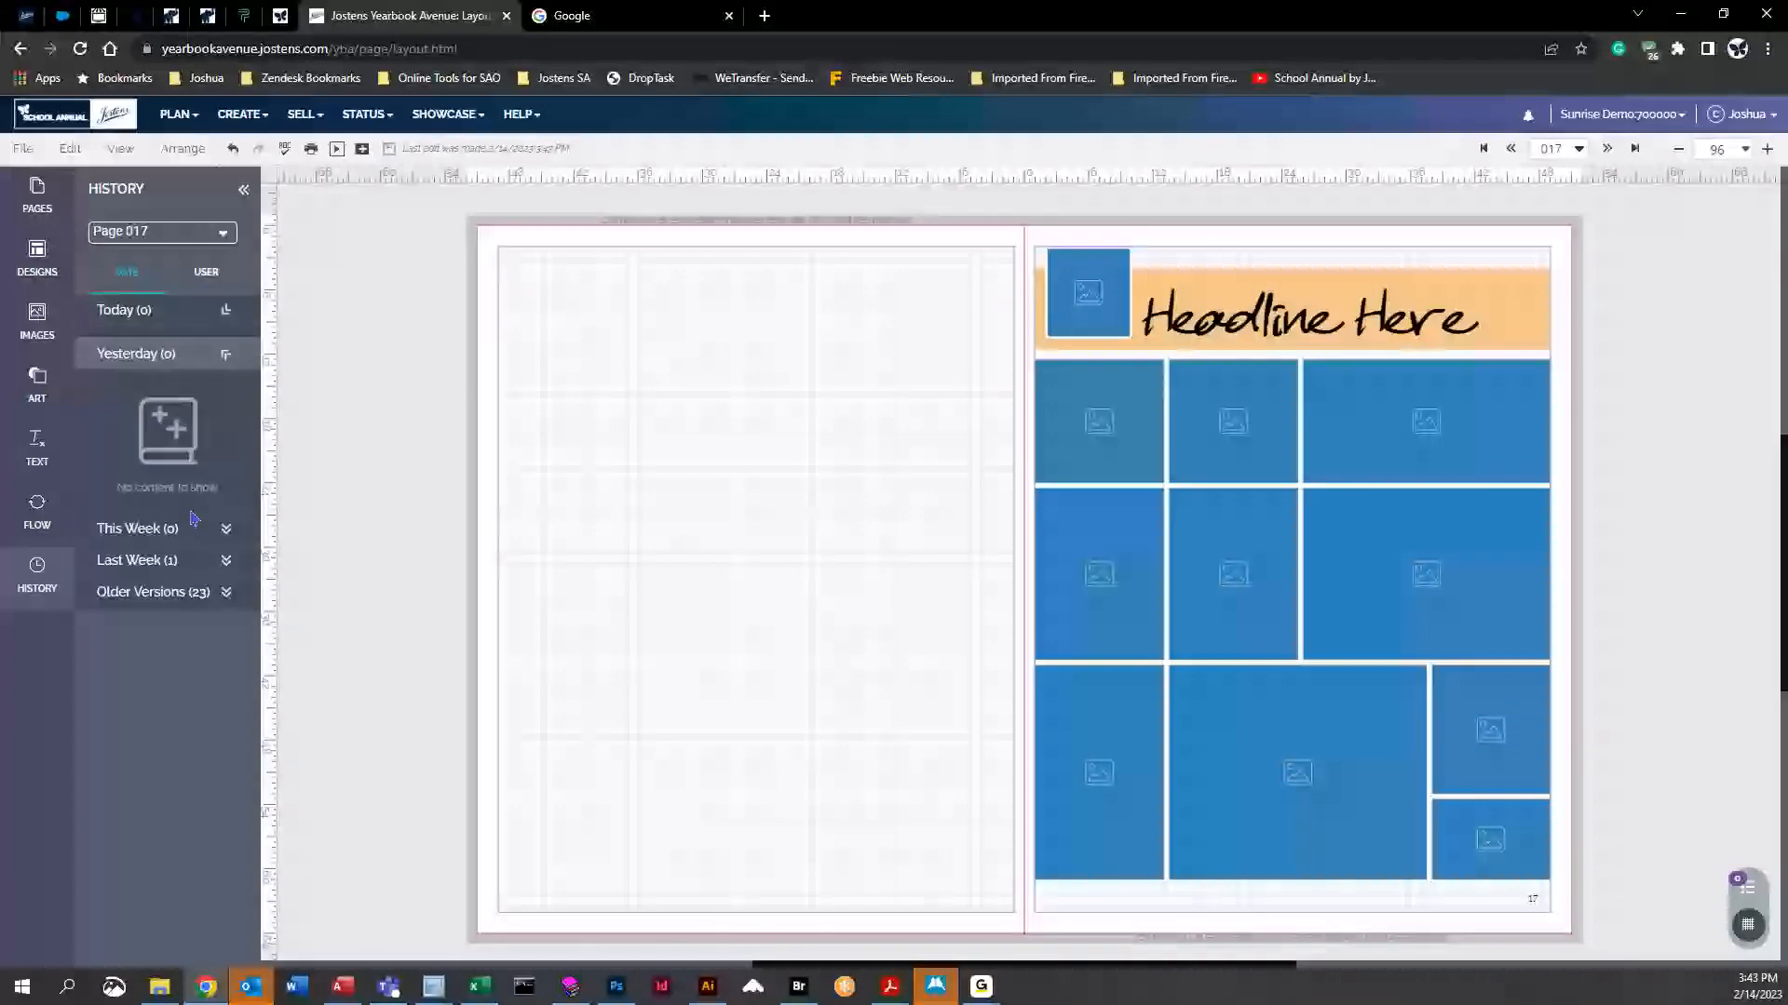
left_click(185, 528)
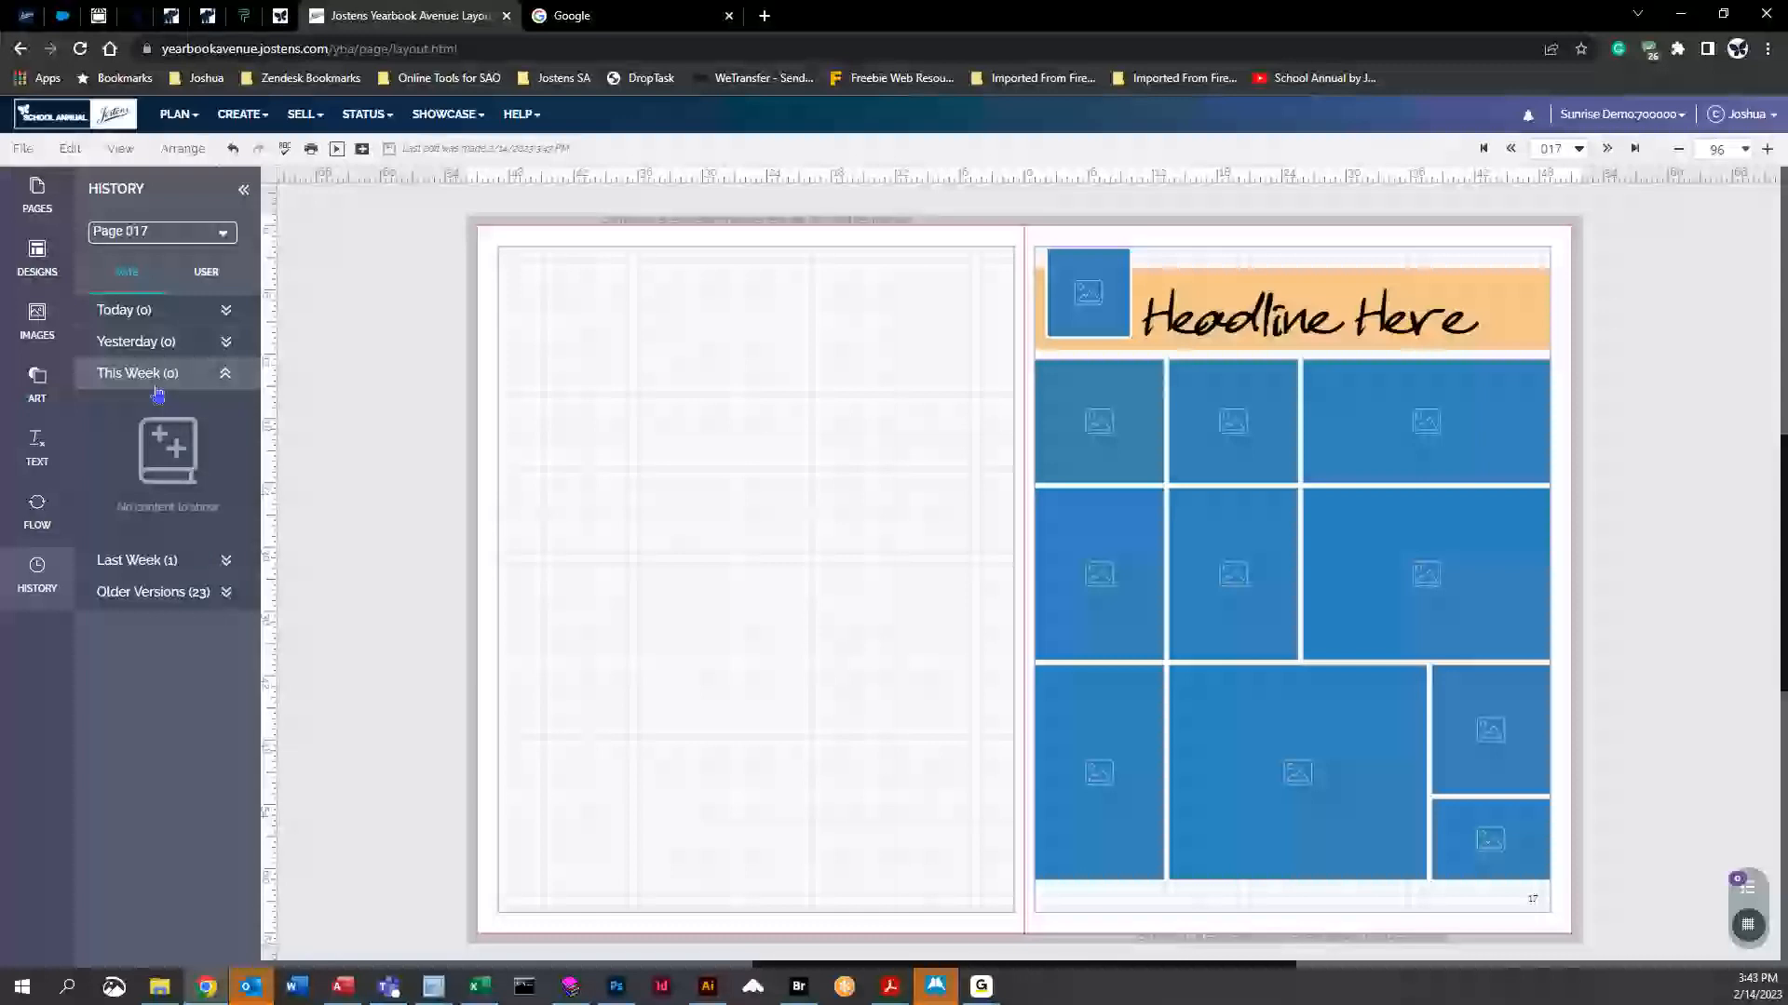
left_click(177, 563)
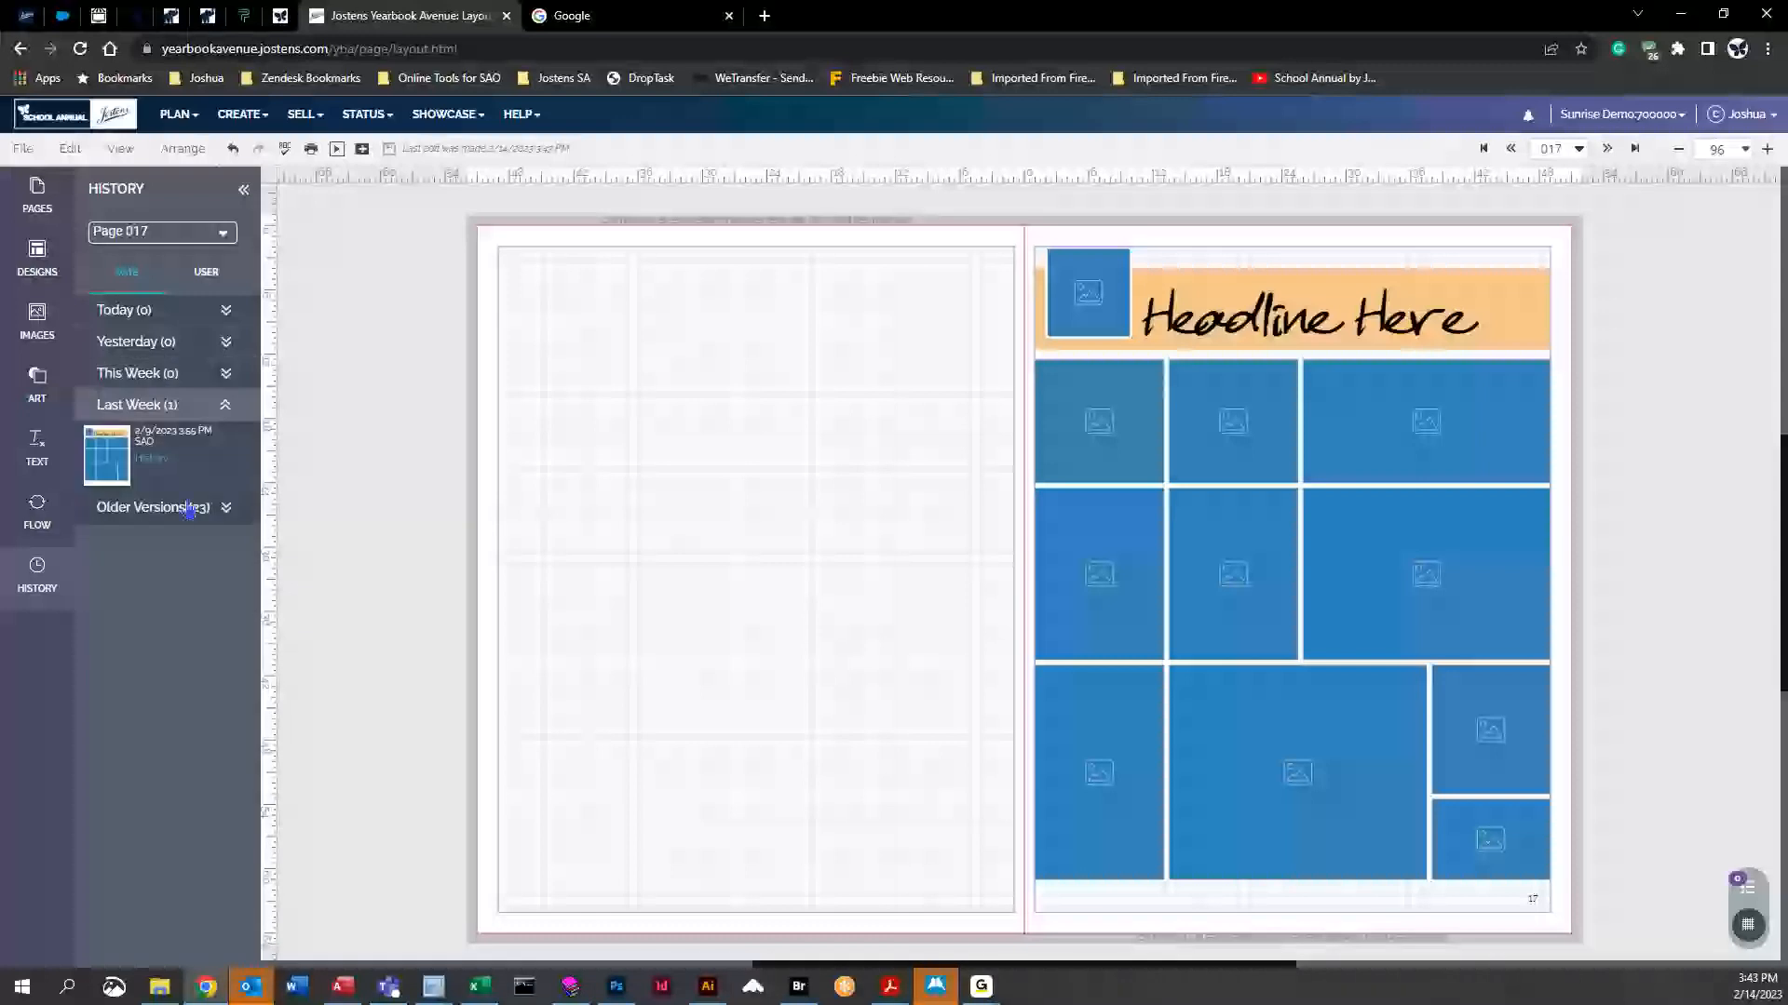
left_click(140, 511)
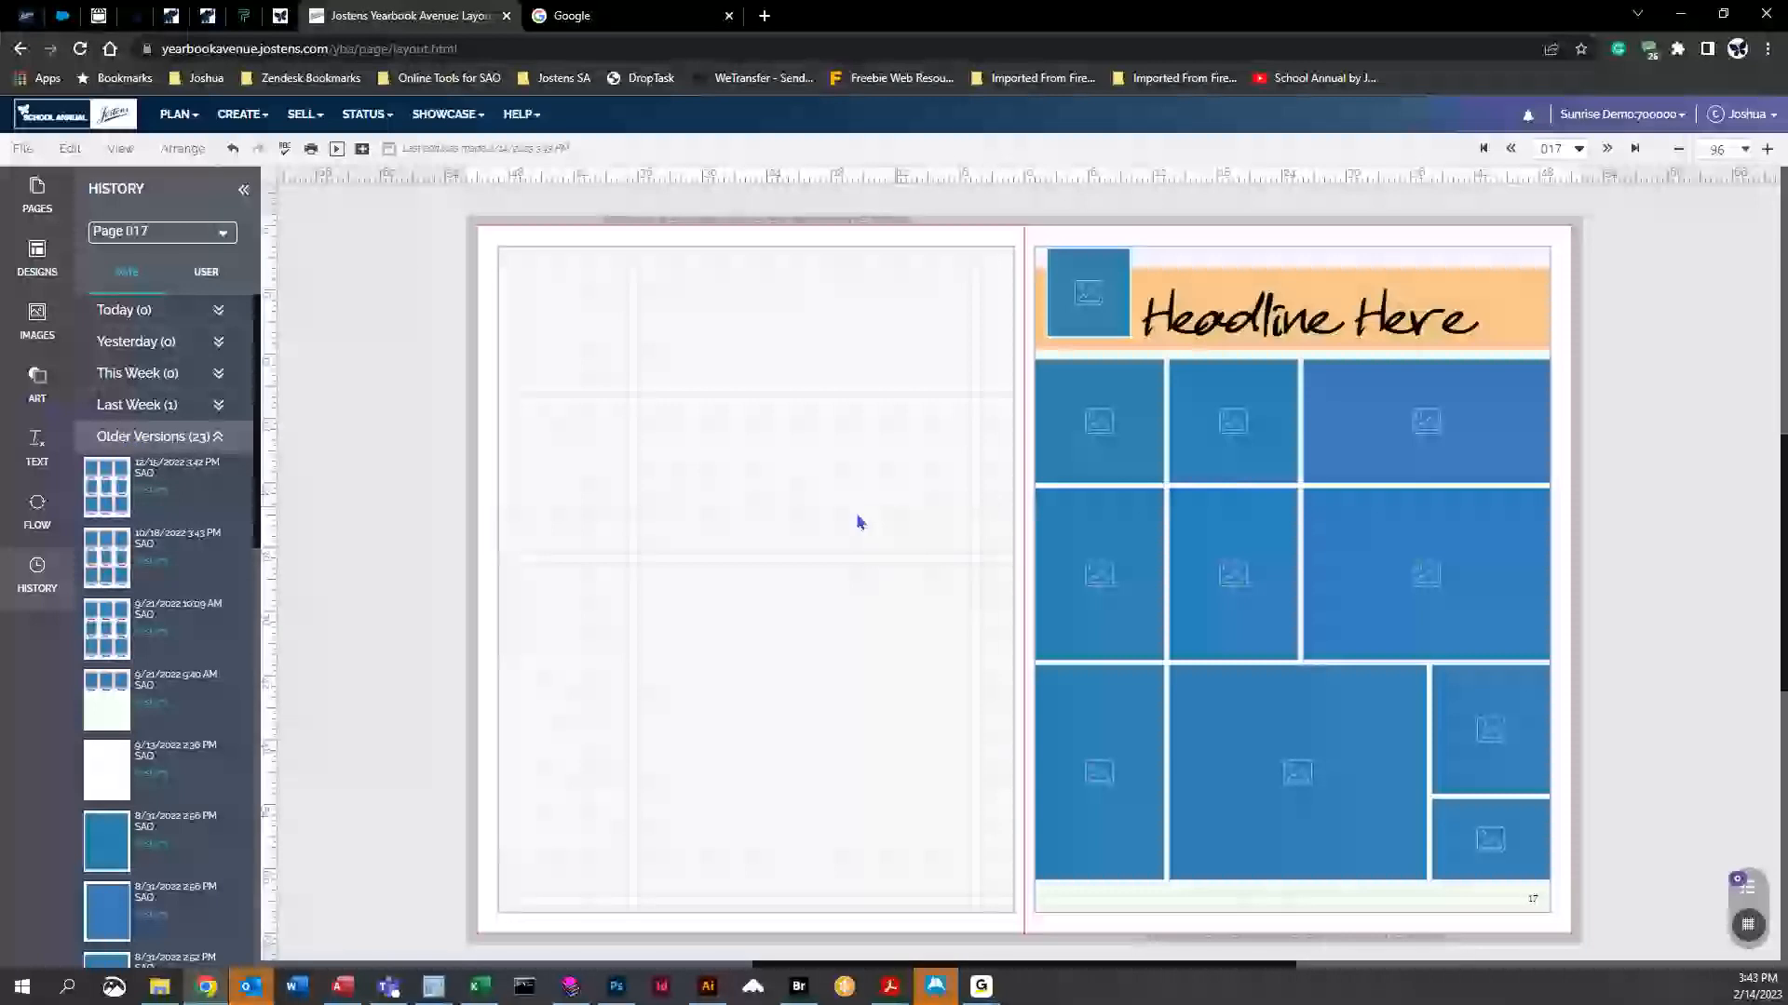
scroll(177, 727, "down", 6)
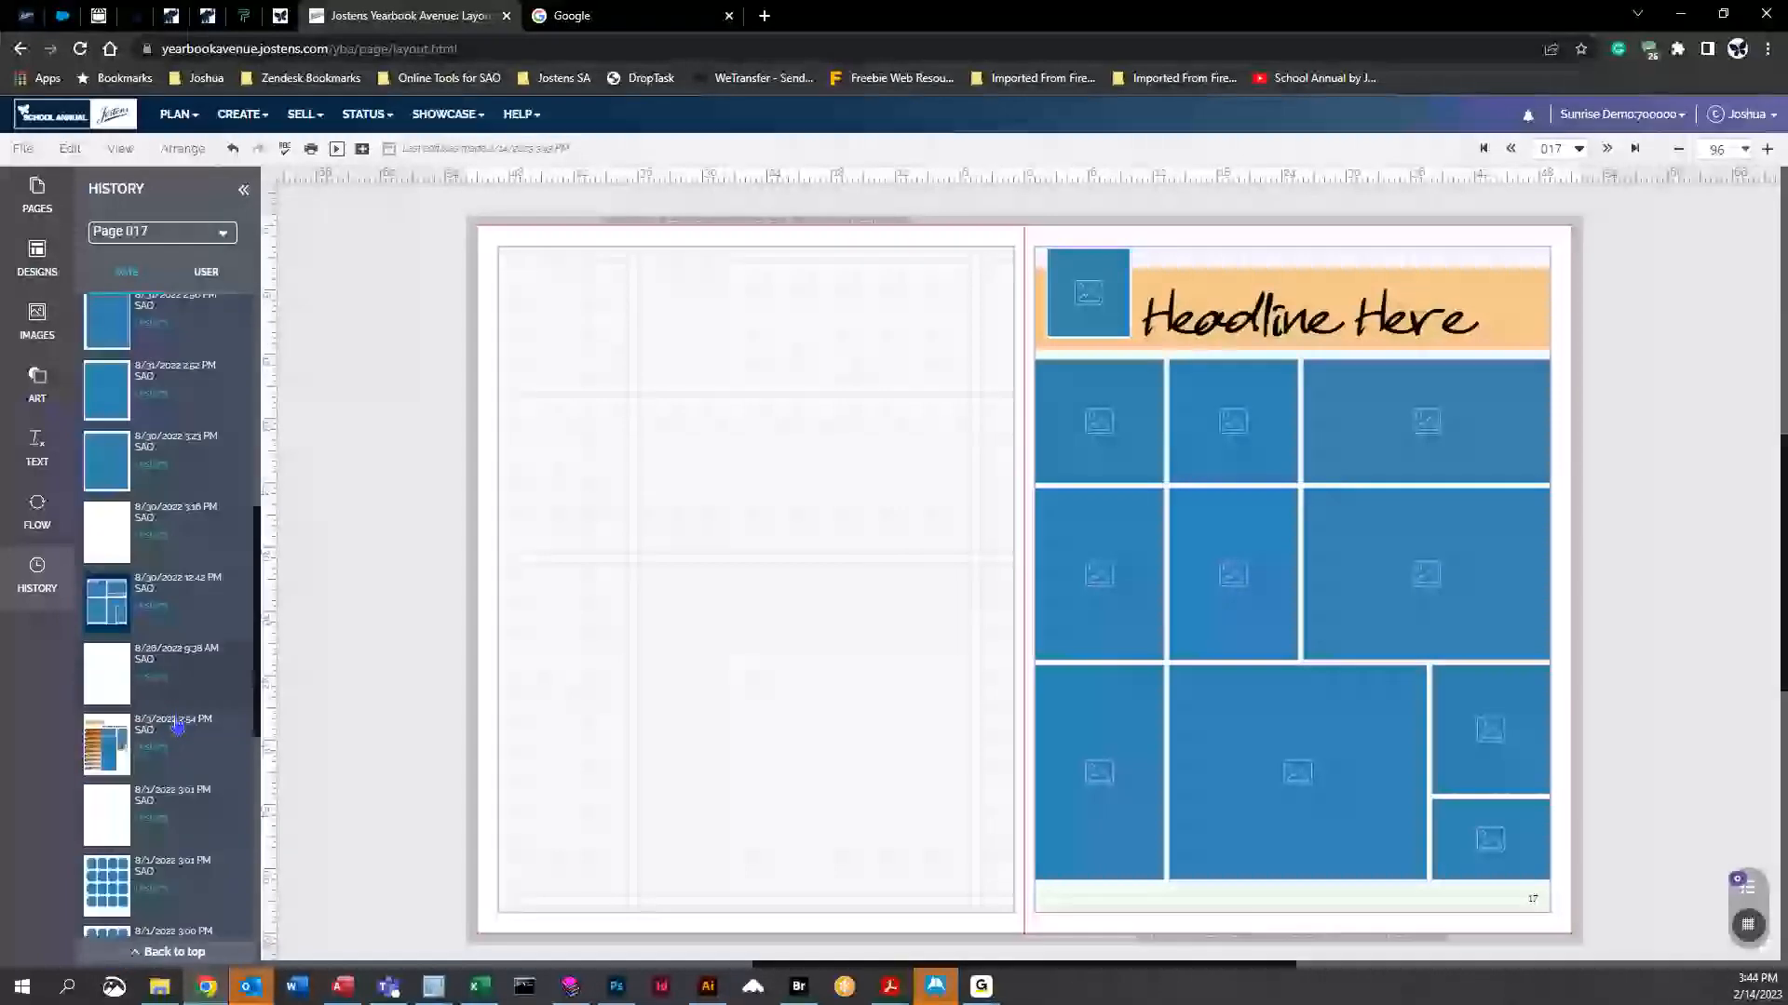
Restore the 8/1/2022 3:01 PM portrait grid version from page 017's history onto the left page, and undo it
scroll(177, 727, "down", 3)
mouse_move(105, 606)
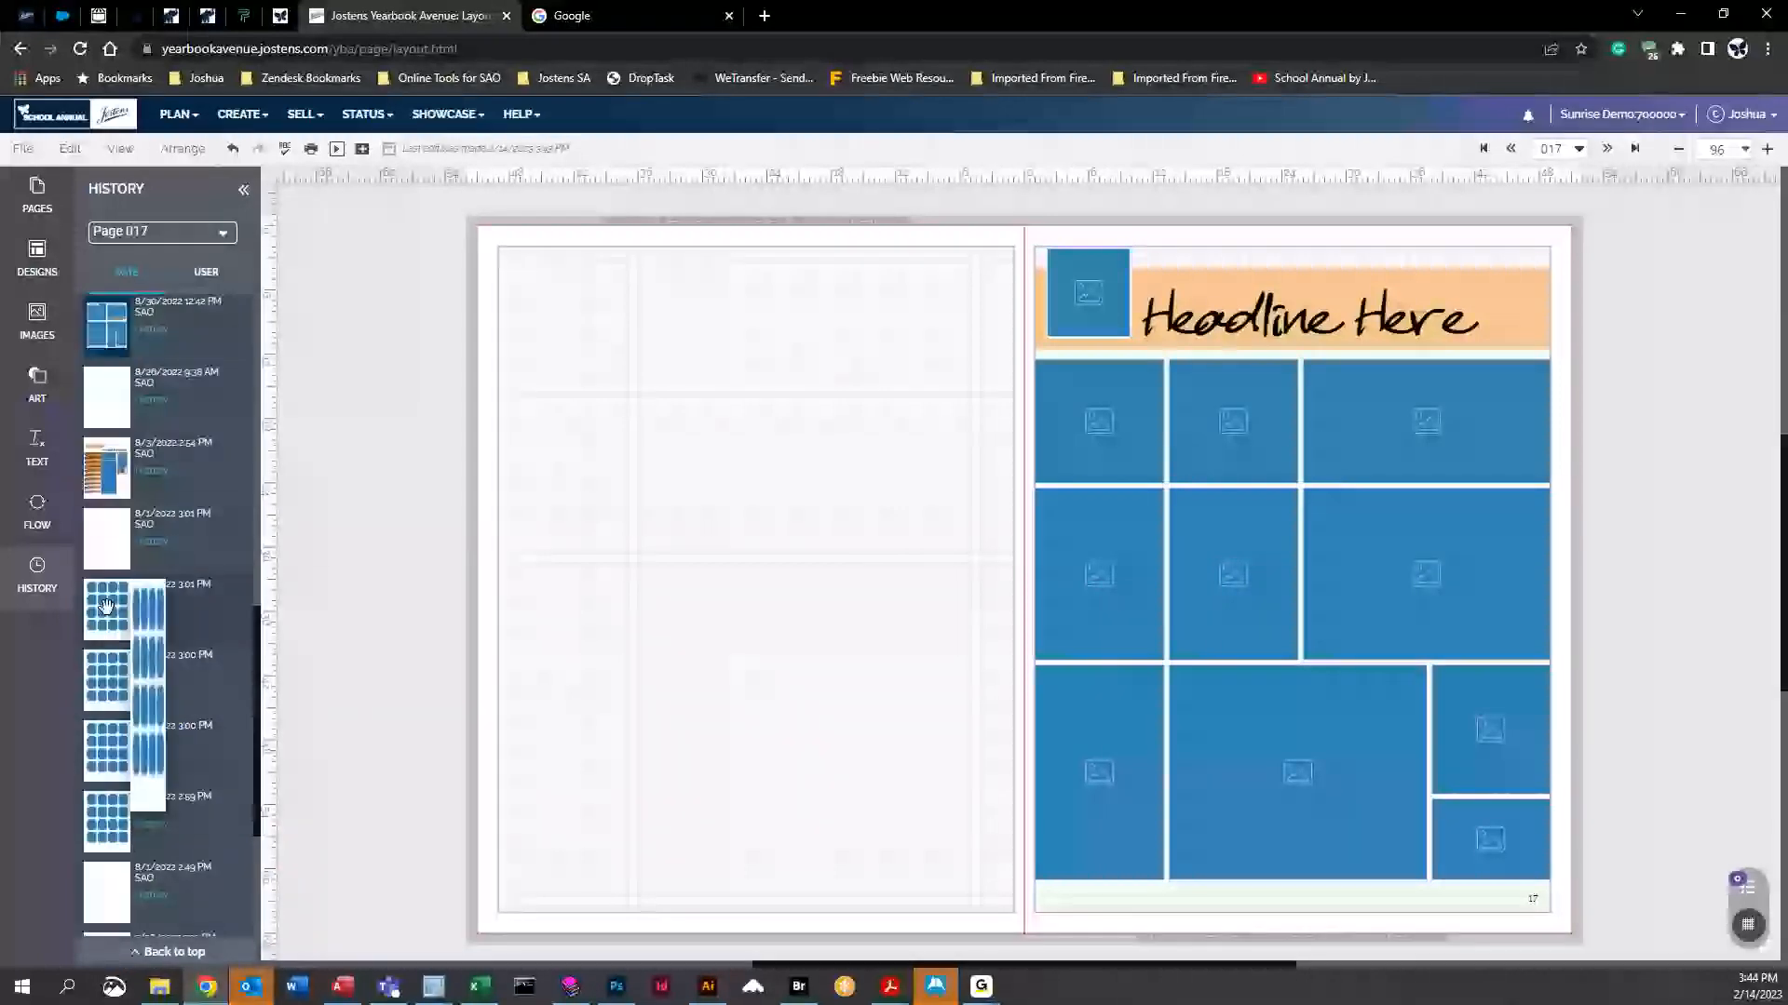
left_click_drag(105, 608, 731, 689)
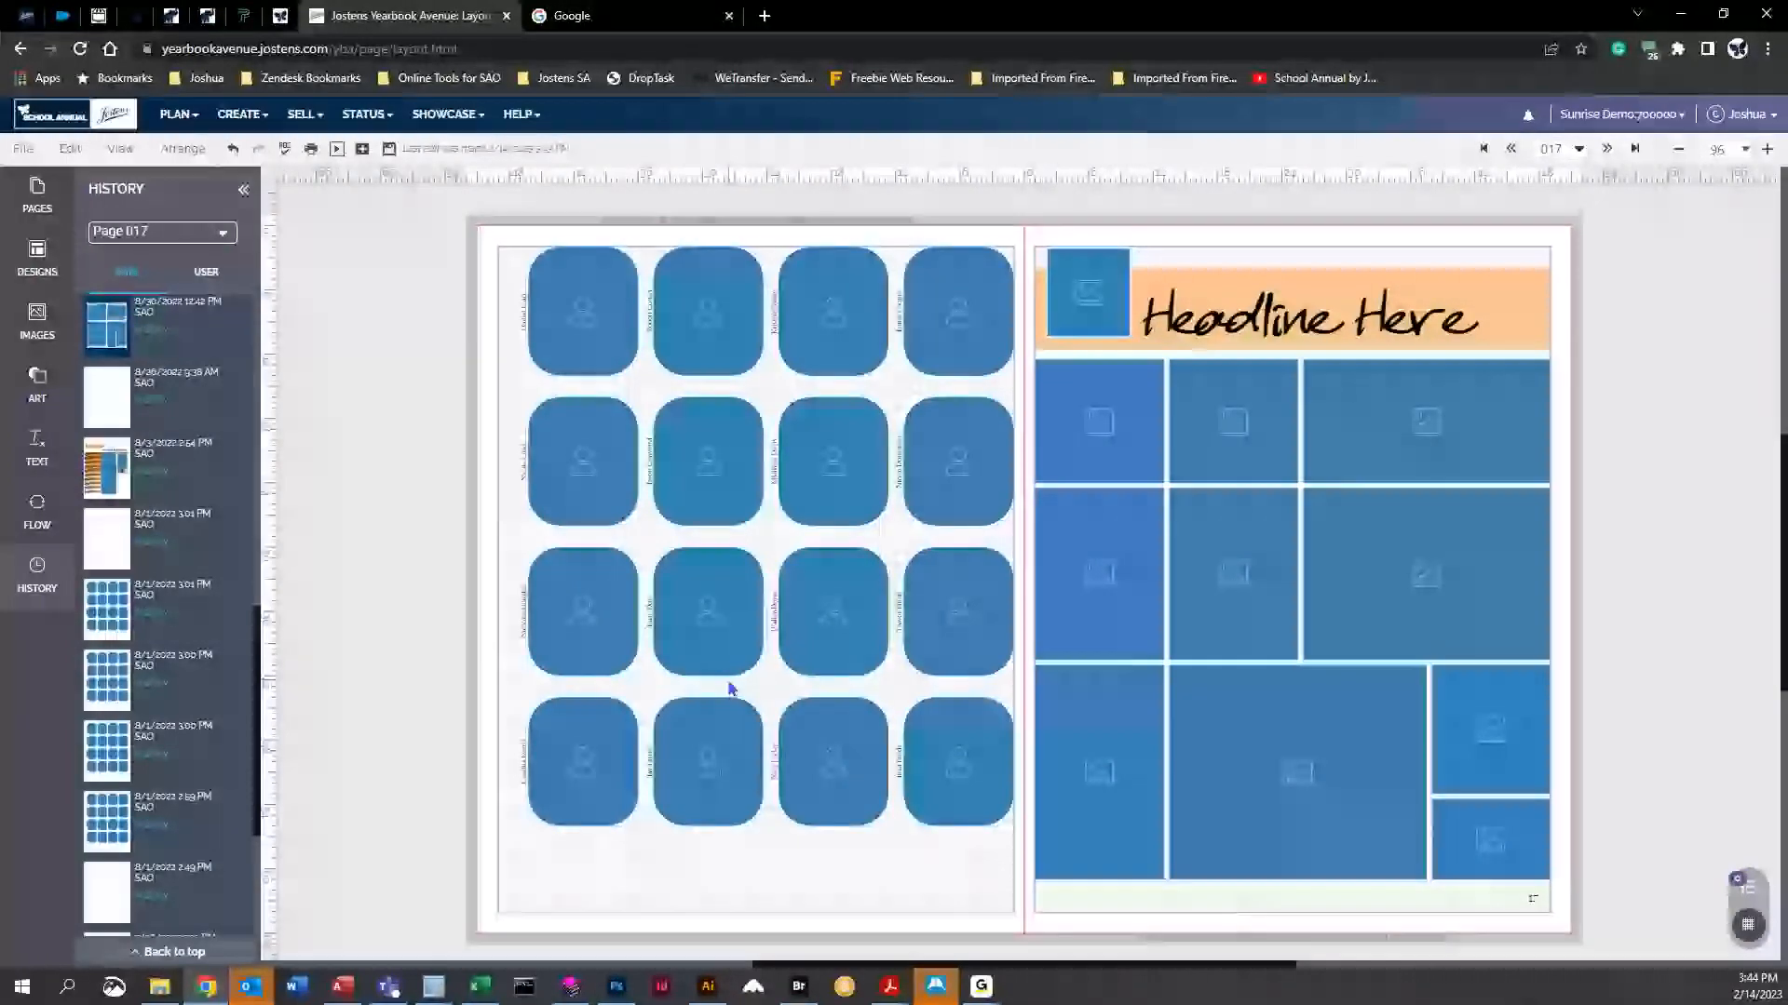
scroll(184, 810, "down", 3)
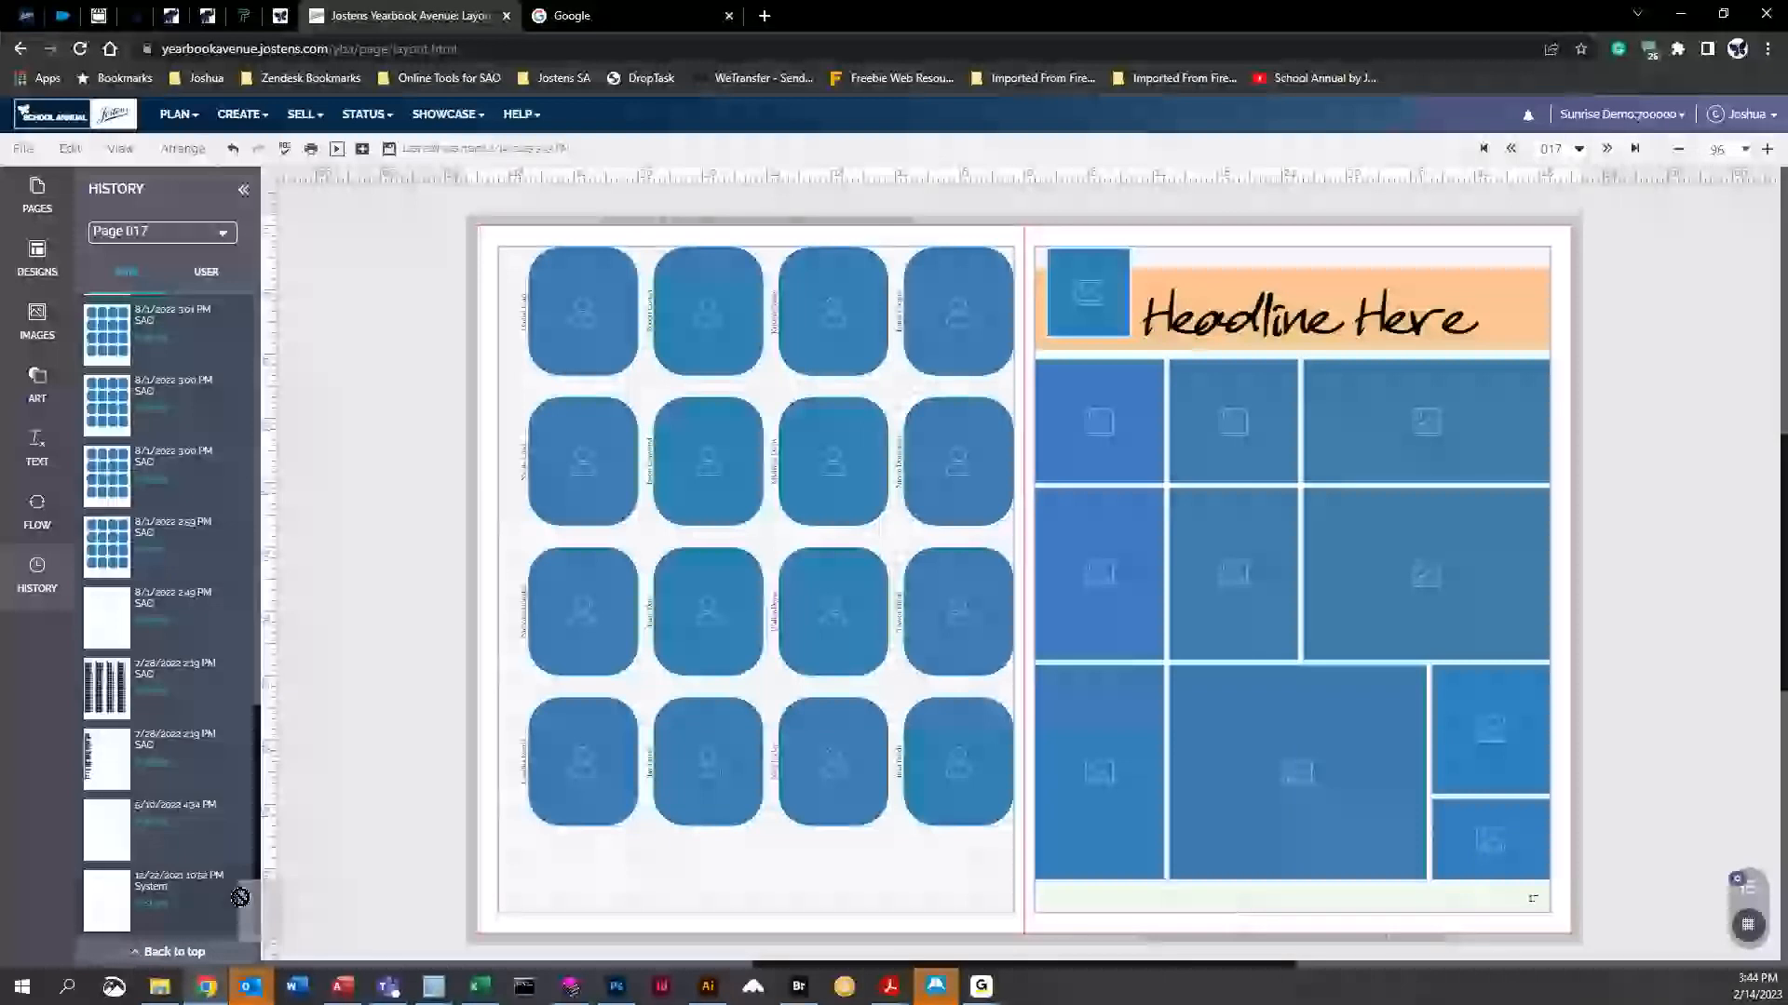
key("ctrl+z")
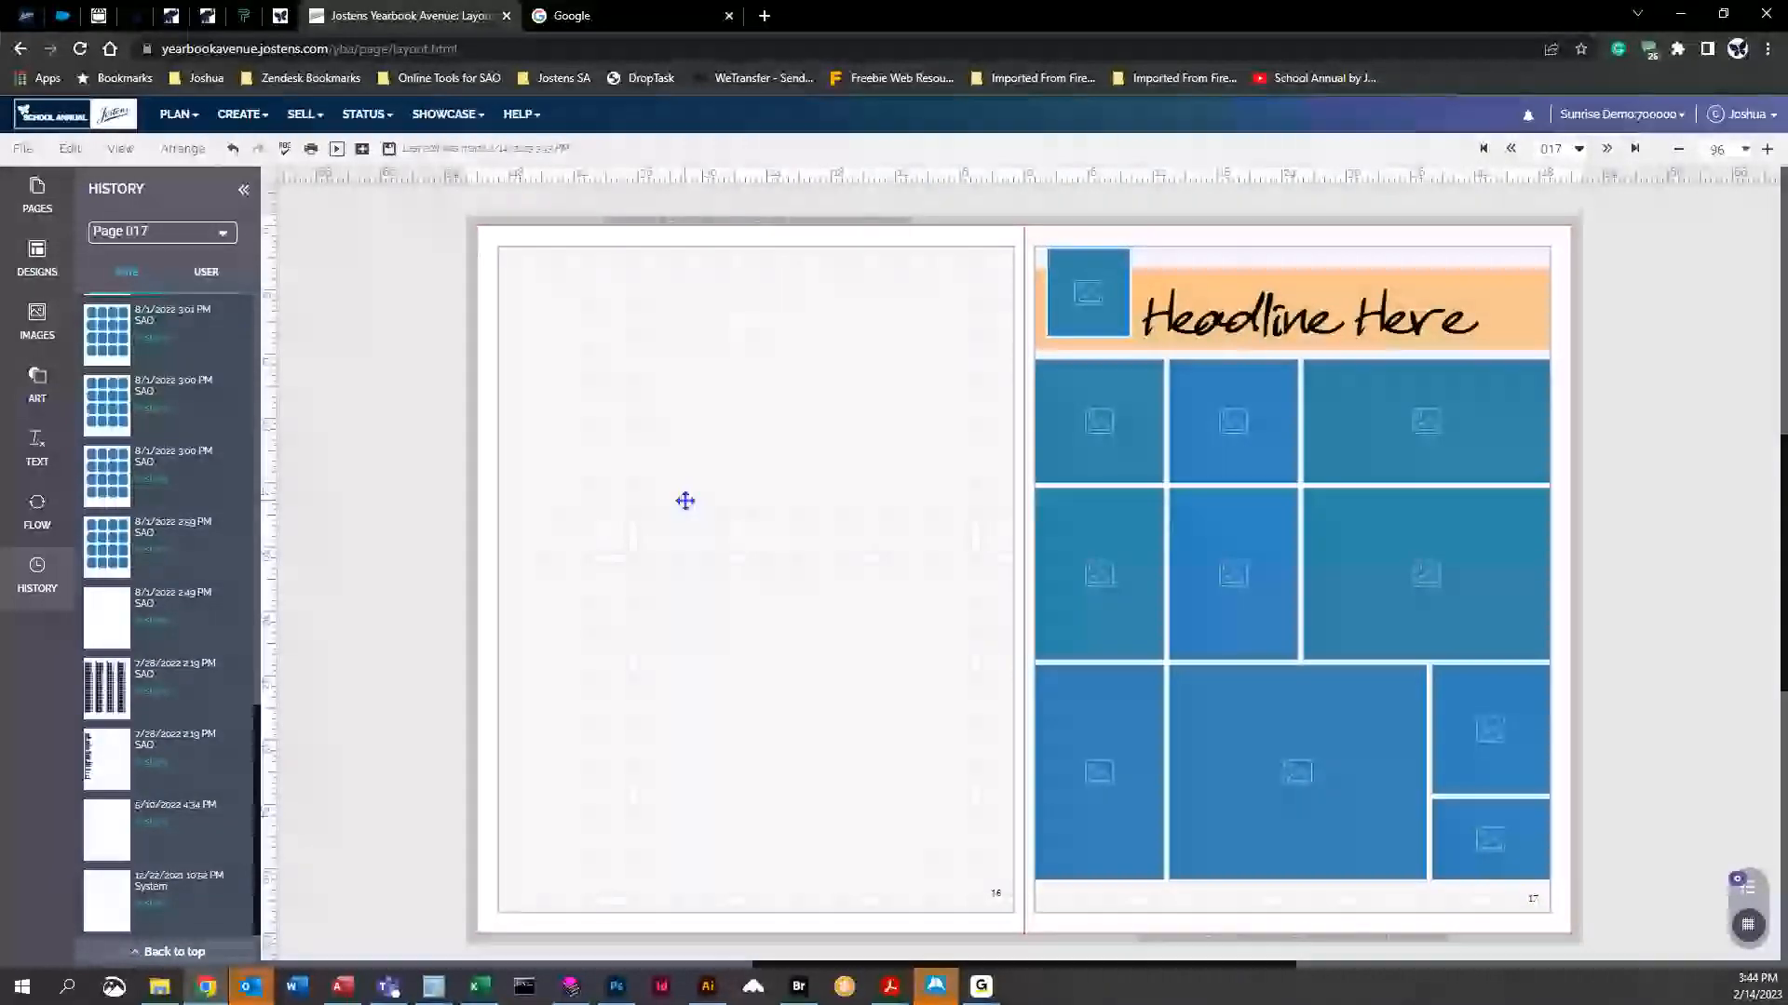
scroll(73, 663, "up", 2)
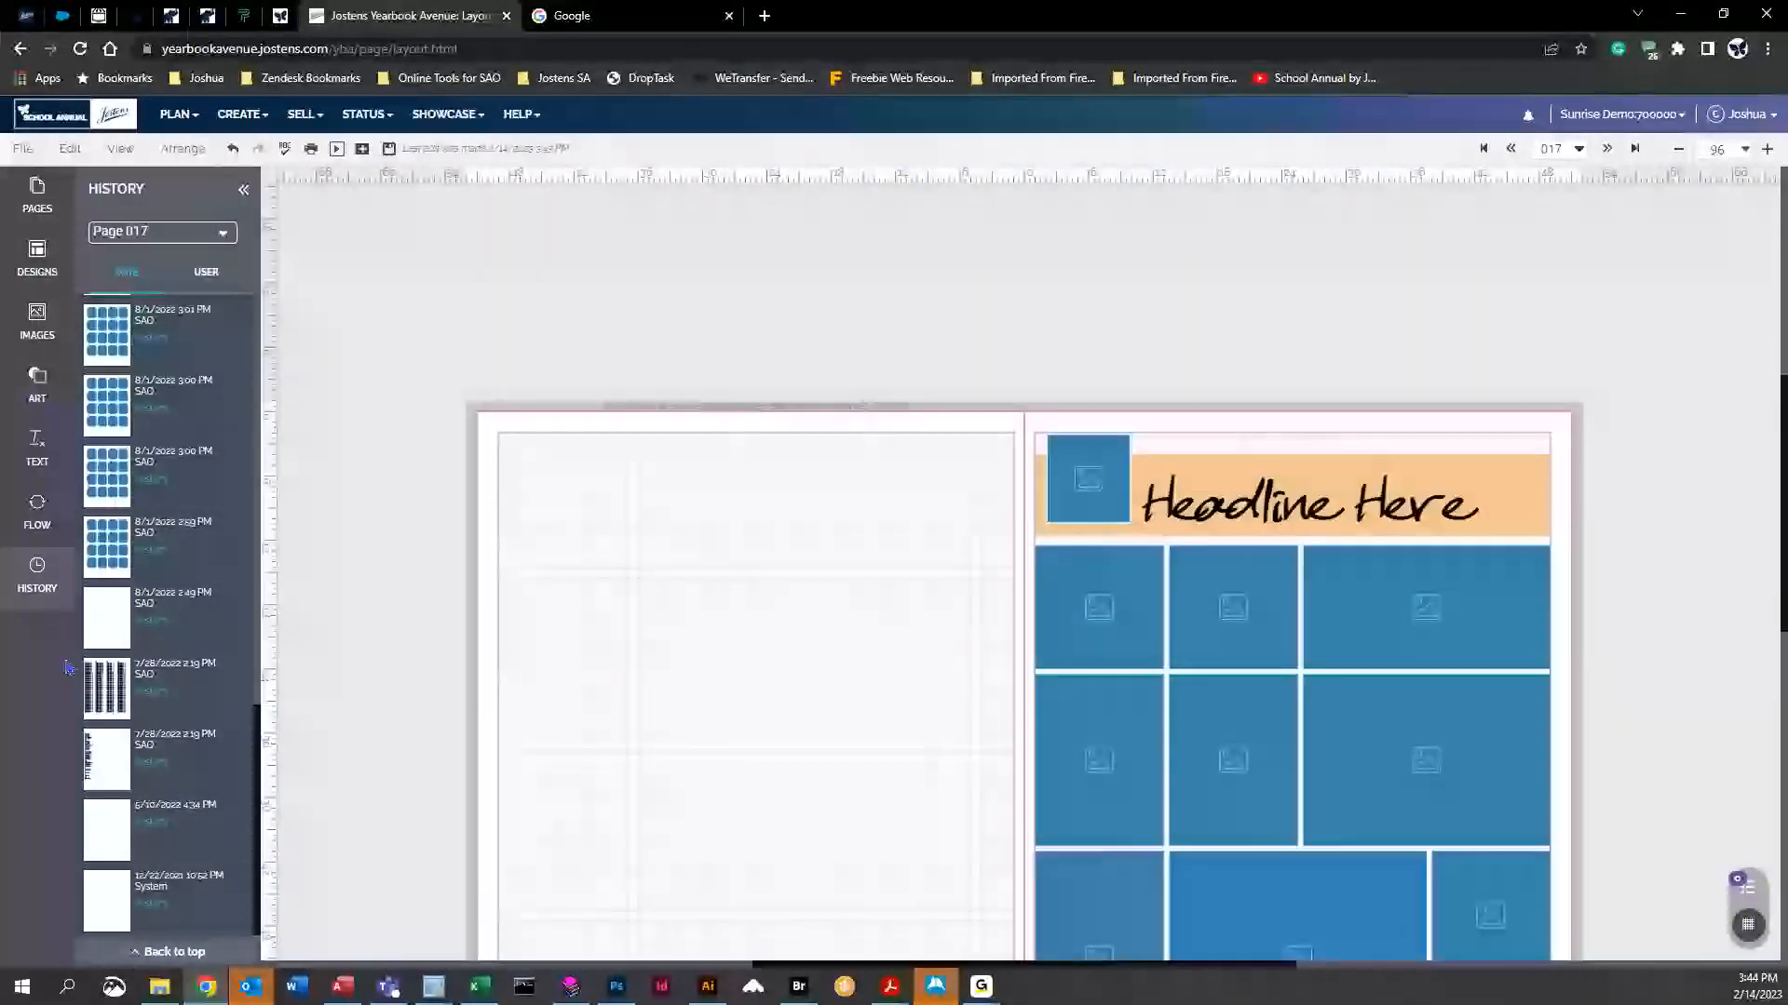
scroll(525, 575, "down", 2)
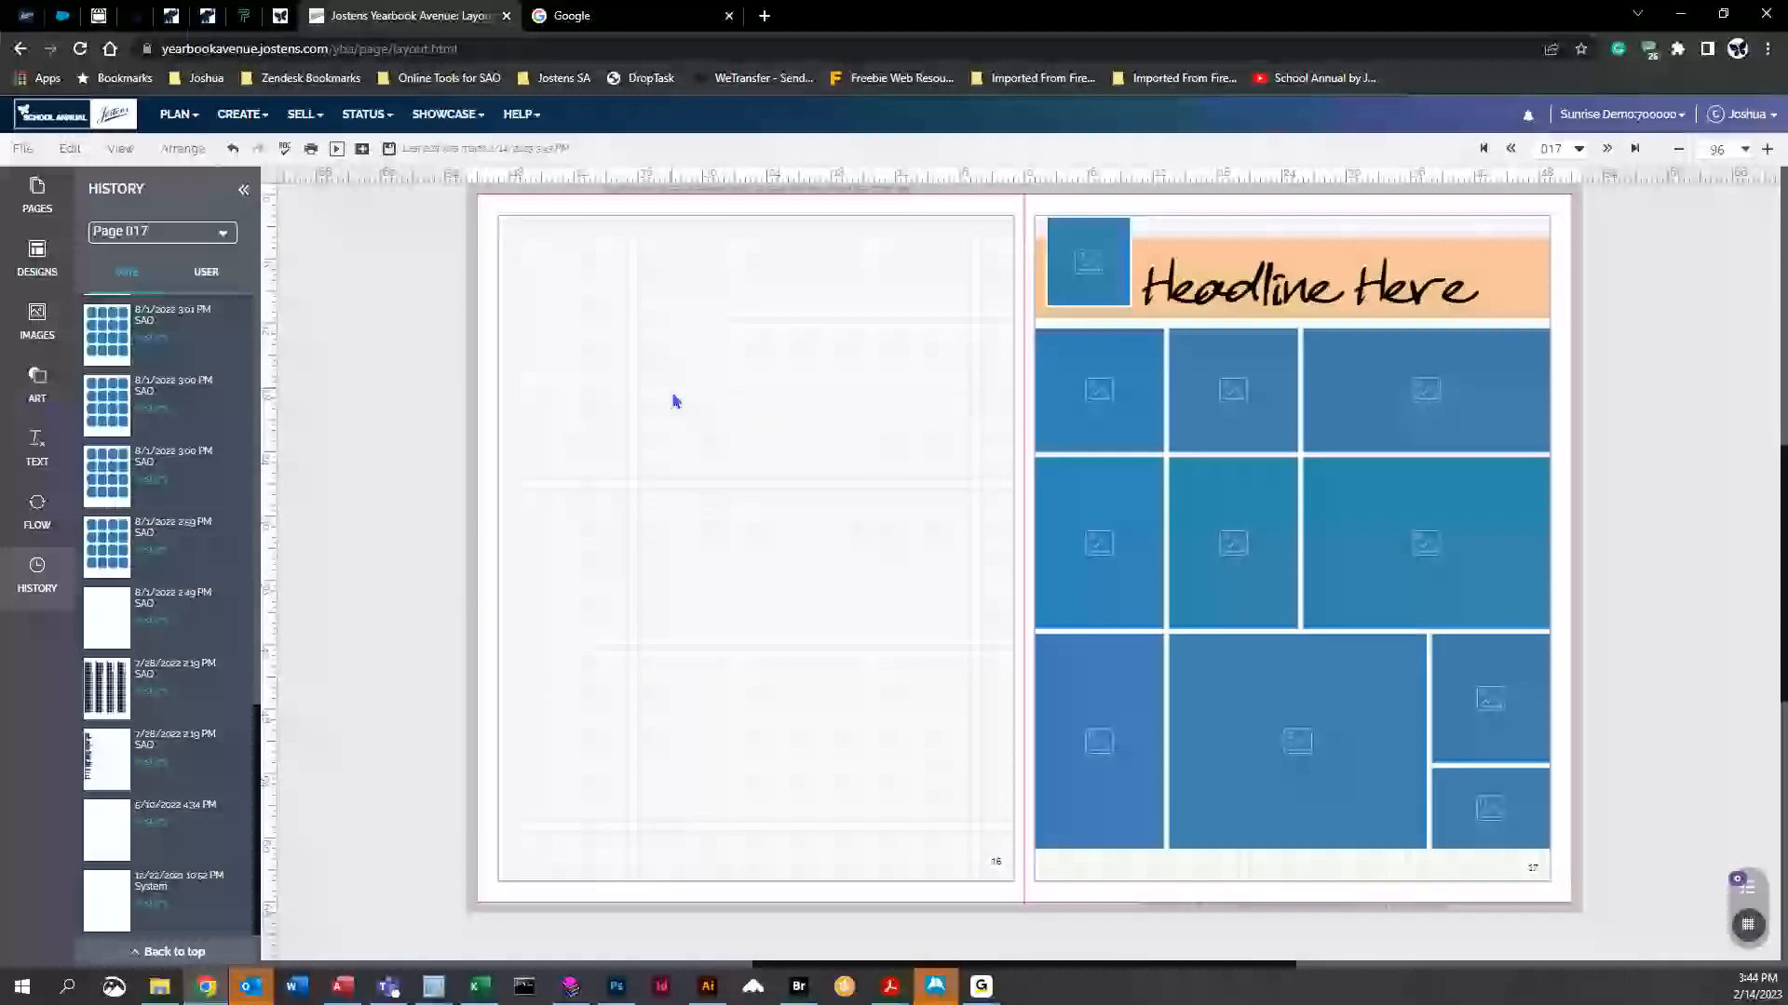
Restore the two newest entries under Older Versions of page 017 onto the left page, one after the other
scroll(213, 654, "up", 10)
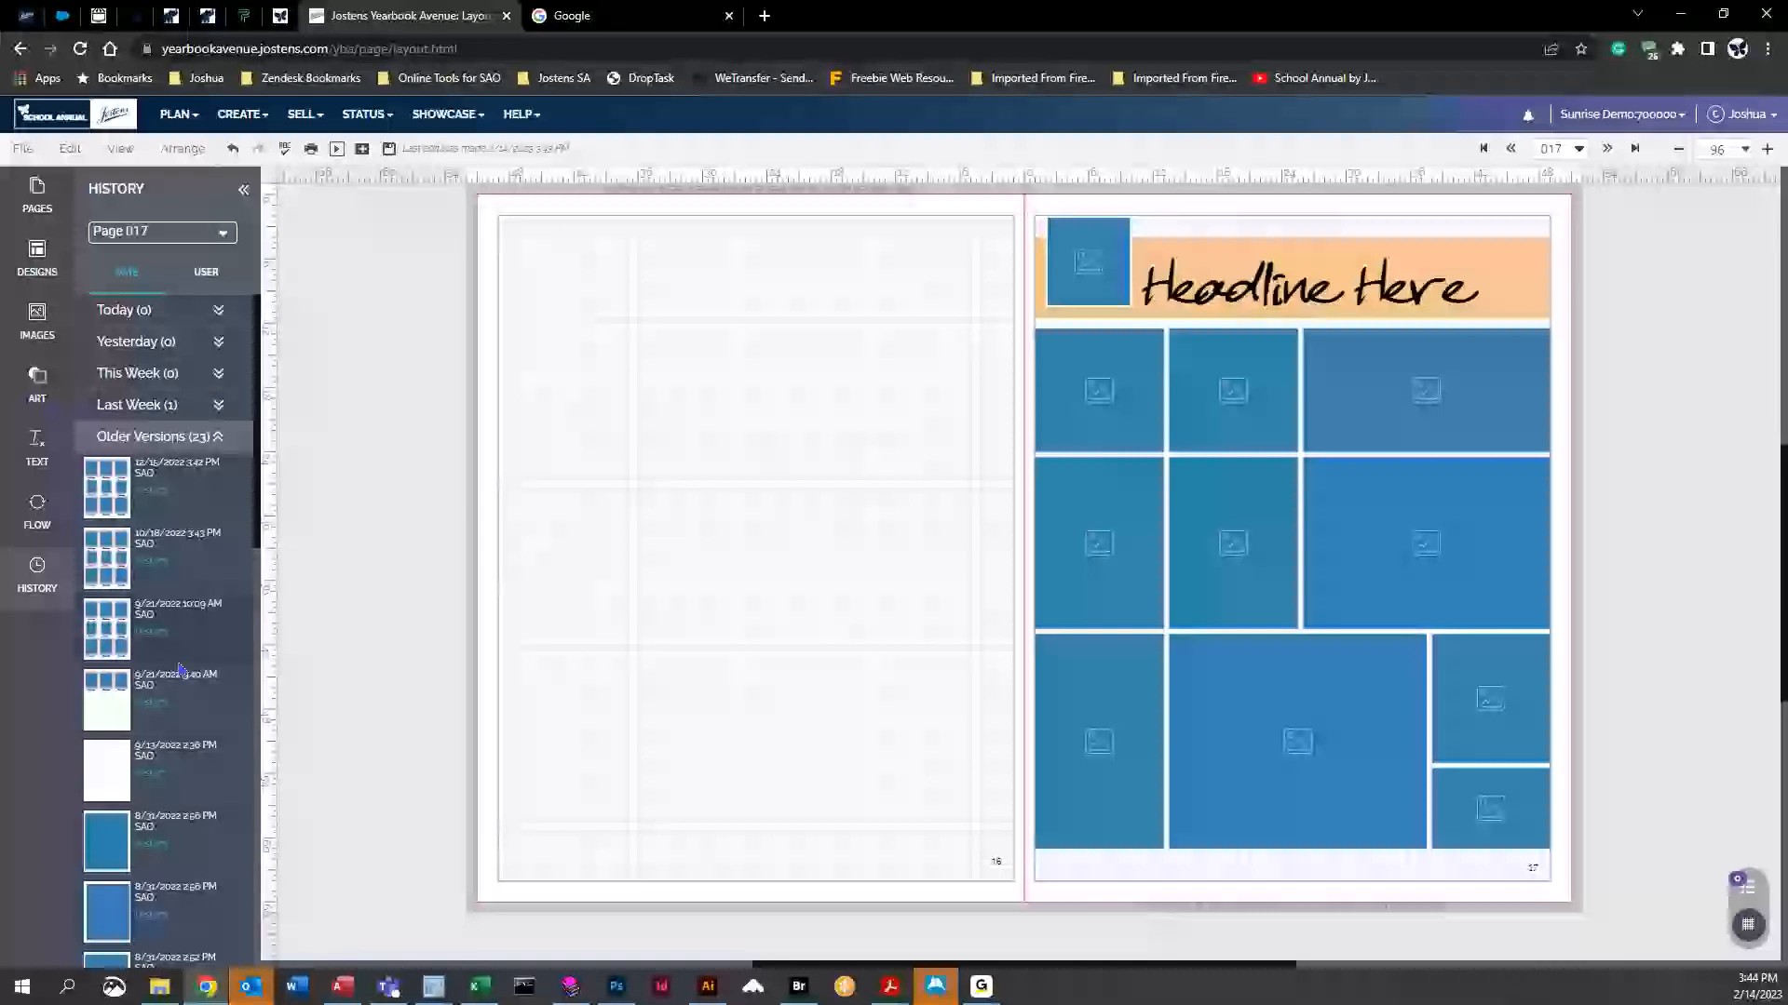
left_click_drag(106, 495, 915, 533)
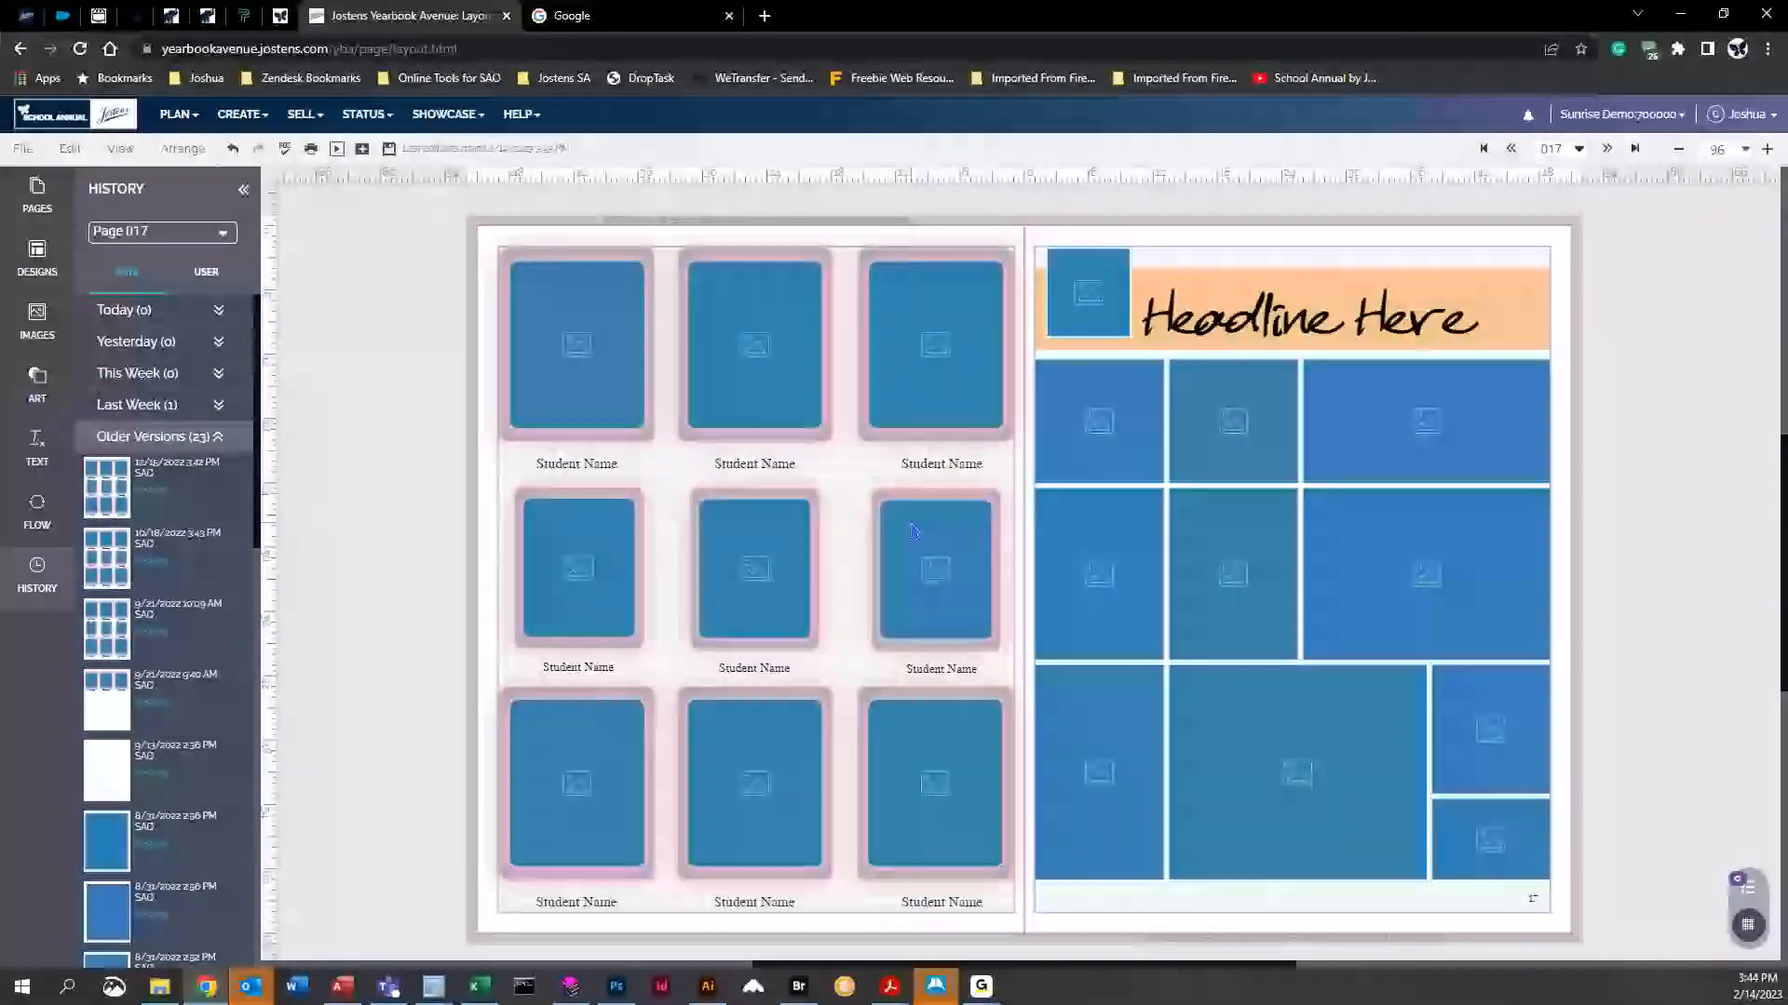
left_click_drag(123, 565, 720, 489)
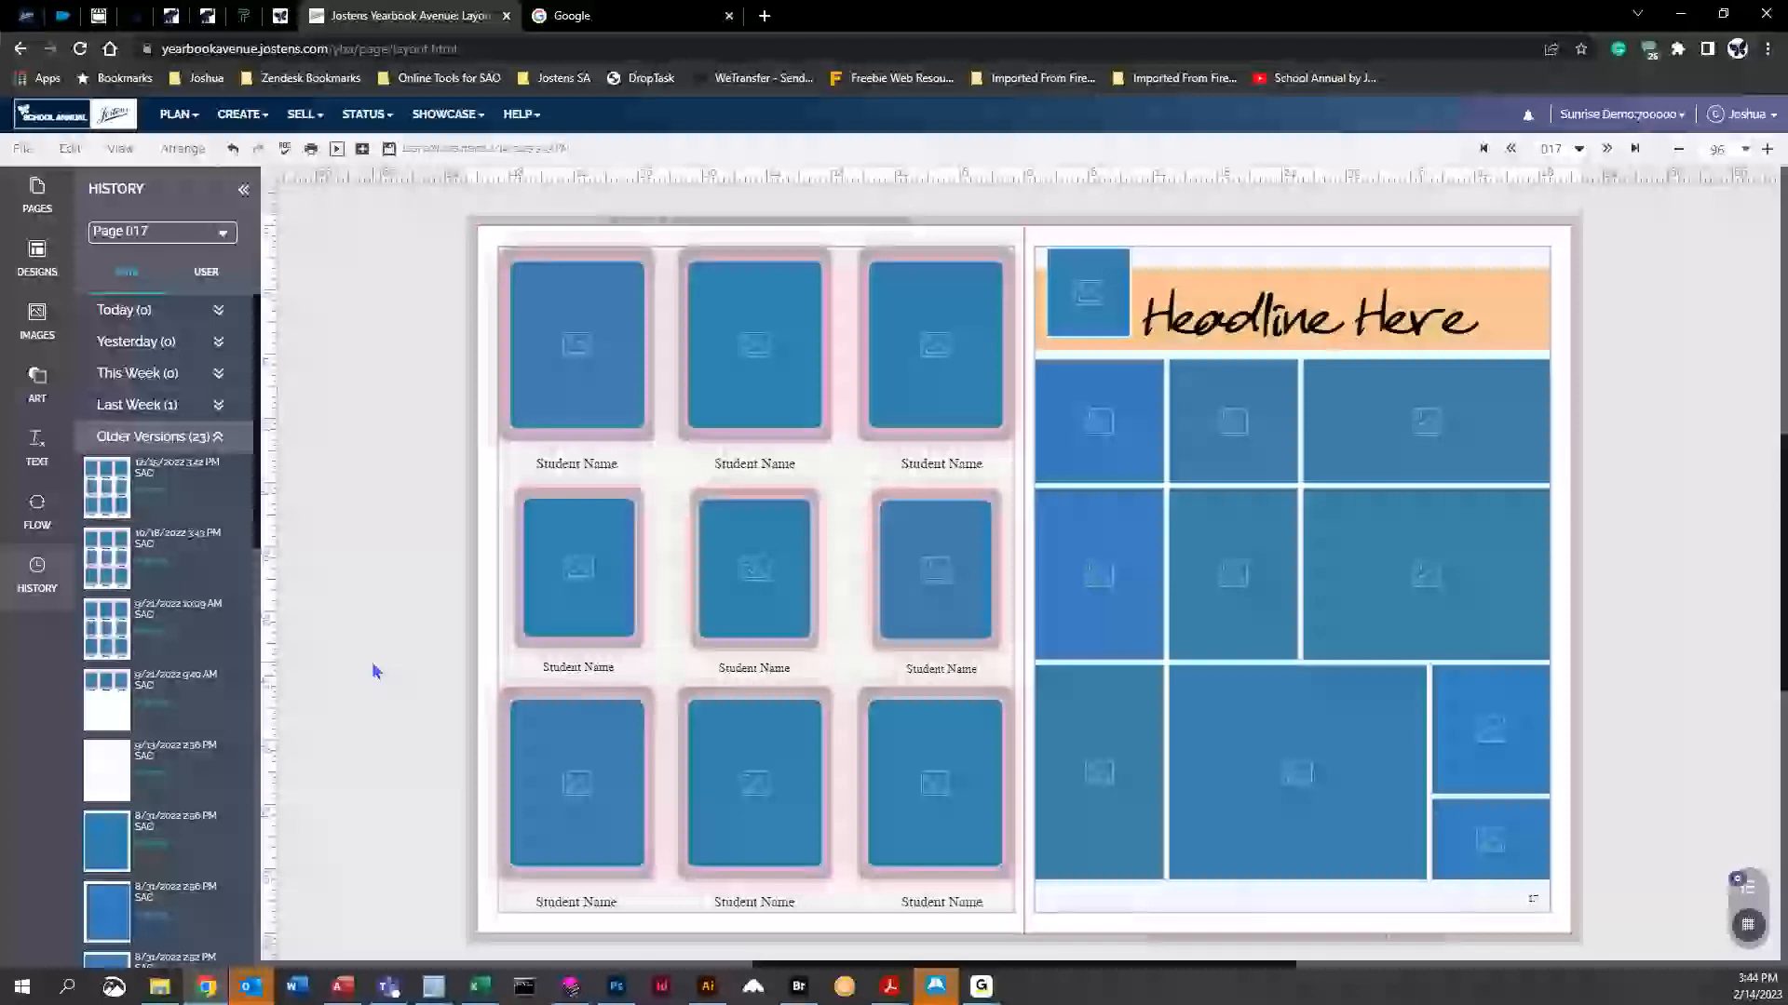
Undo the restored page versions and return the left page to blank
left_click(233, 149)
left_click(233, 149)
left_click(233, 149)
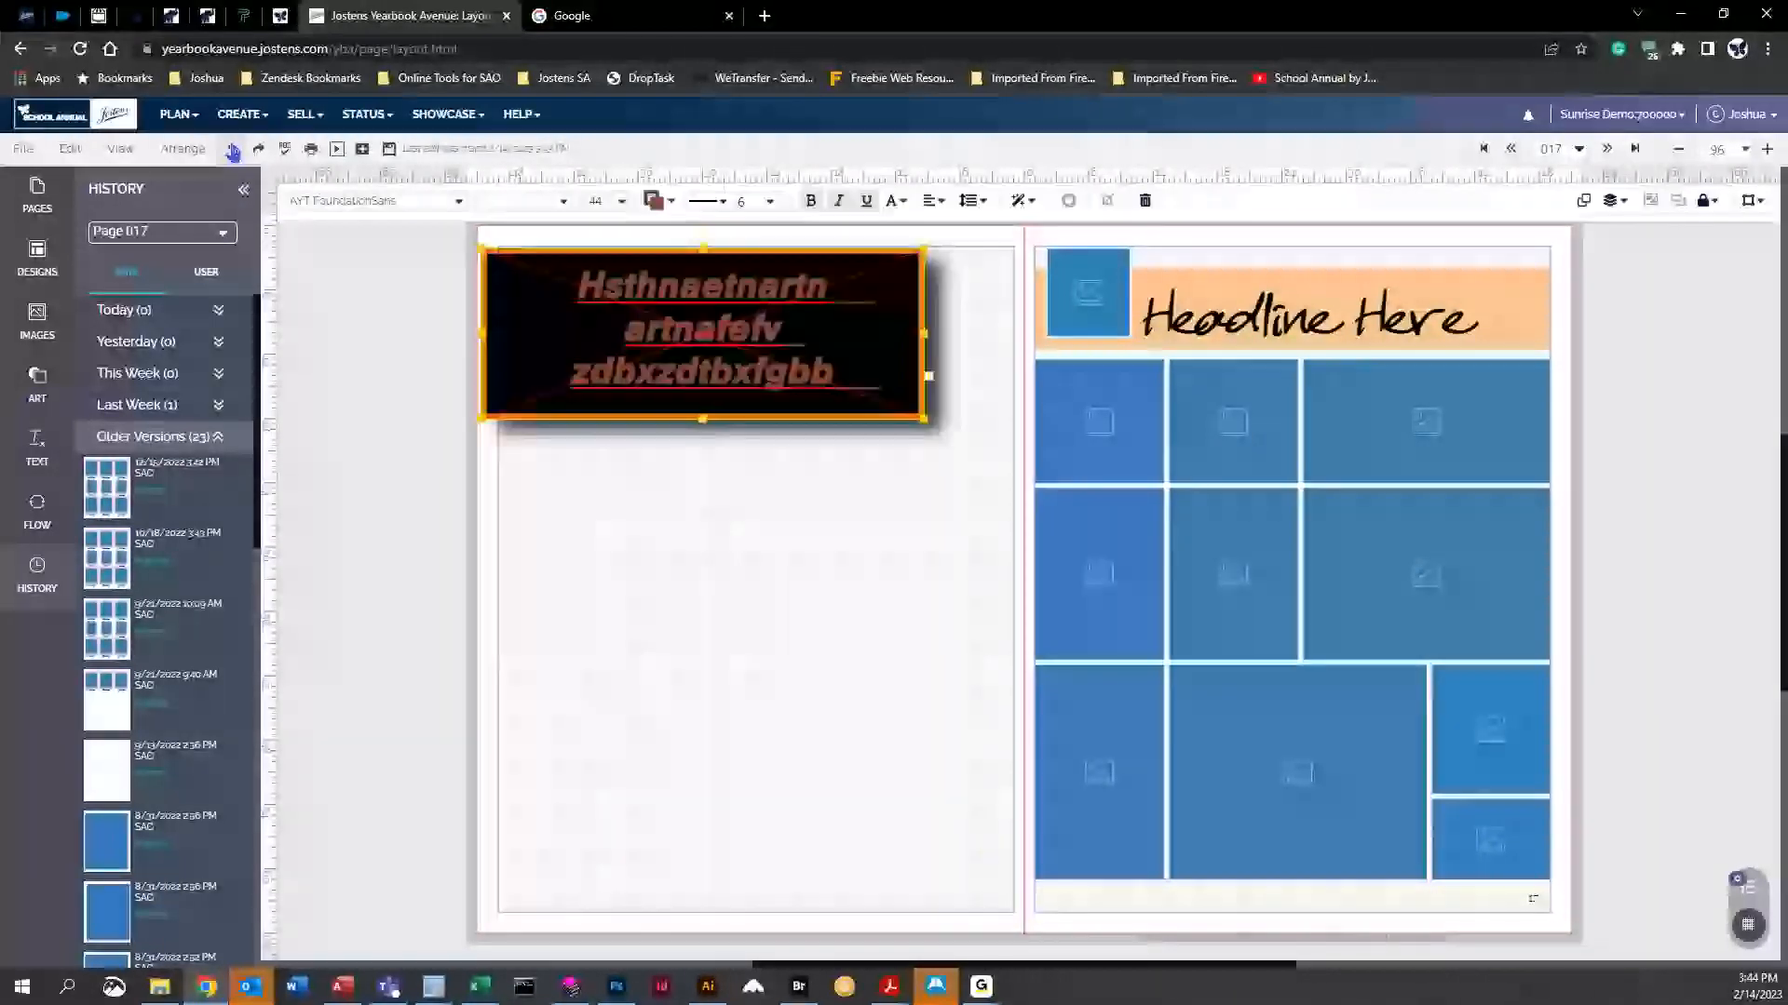
left_click(233, 149)
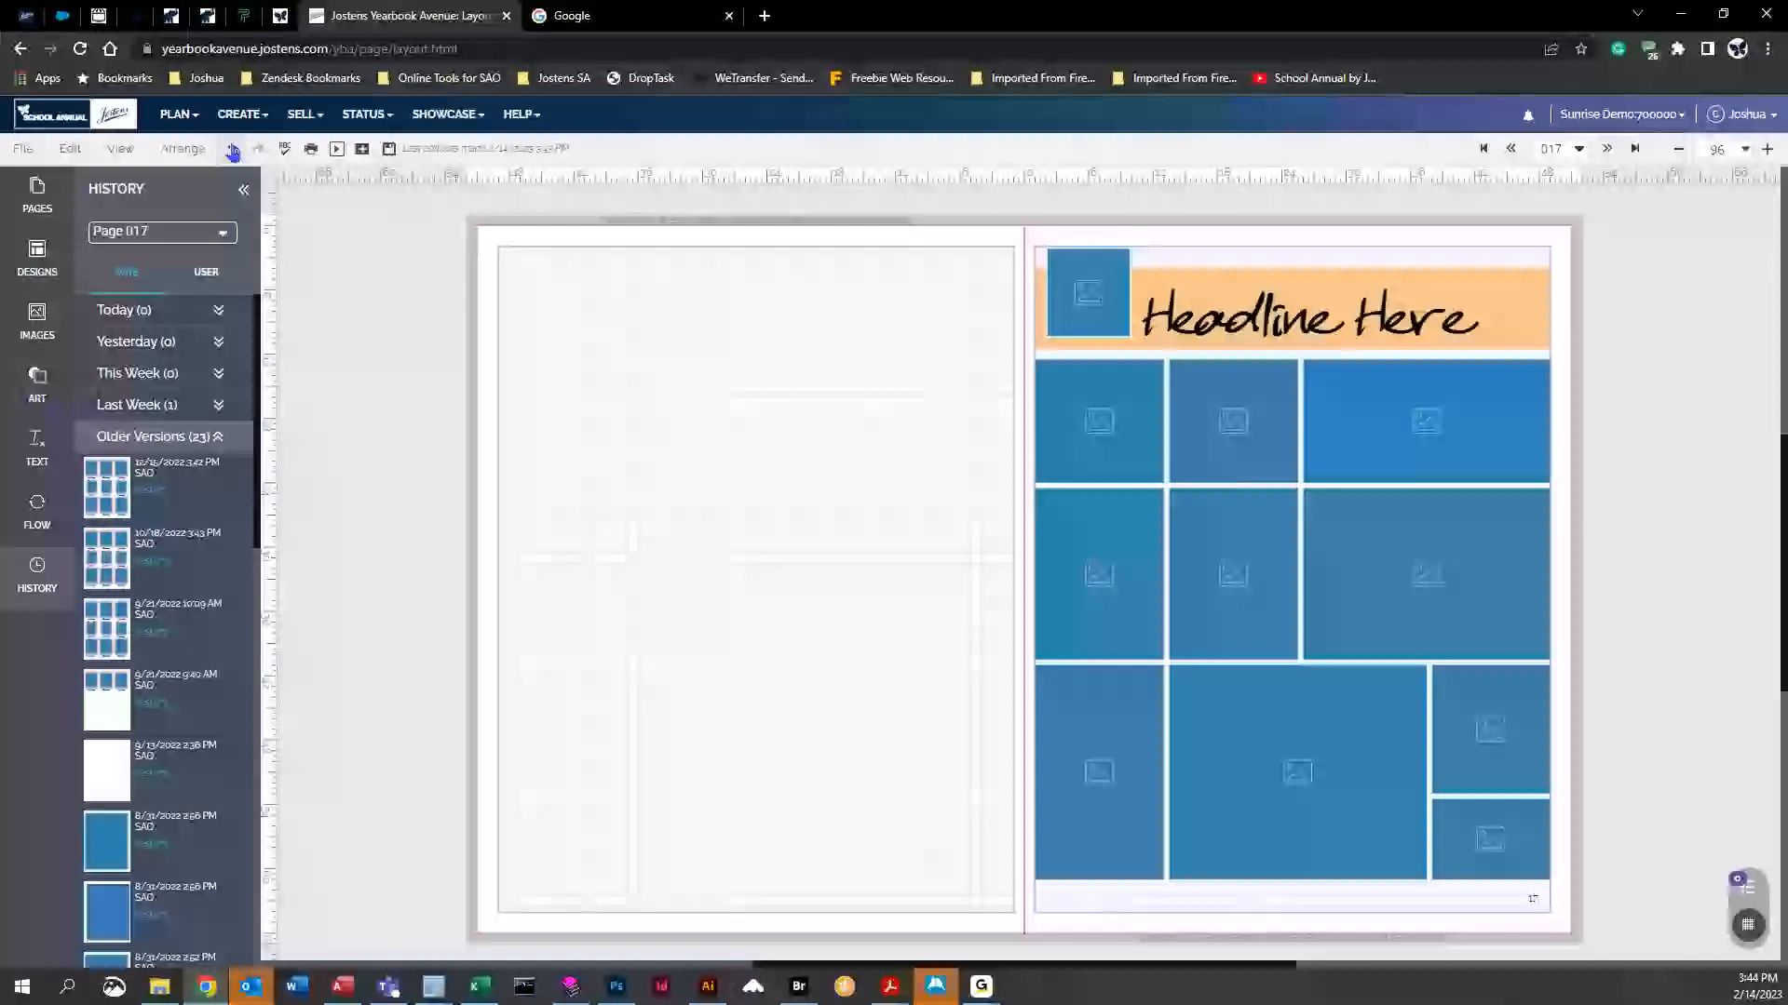
Add a large rectangular image frame to the upper part of the blank left page
left_click(38, 321)
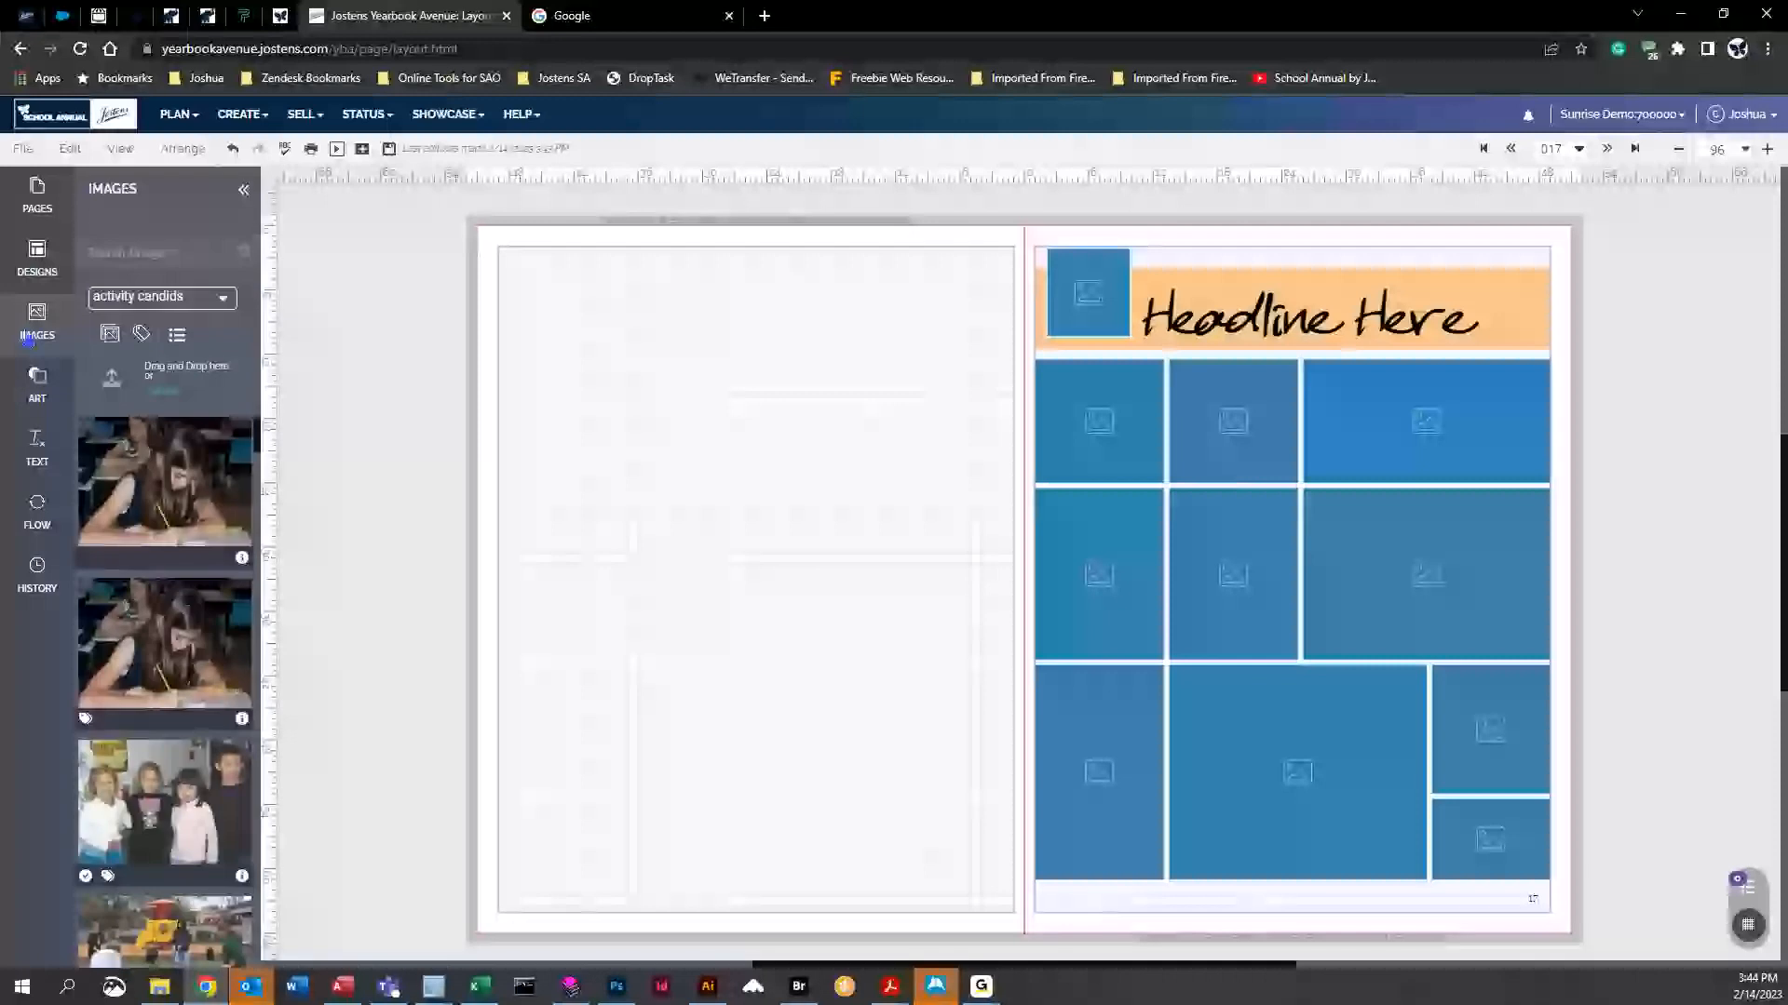
left_click(41, 396)
left_click(128, 336)
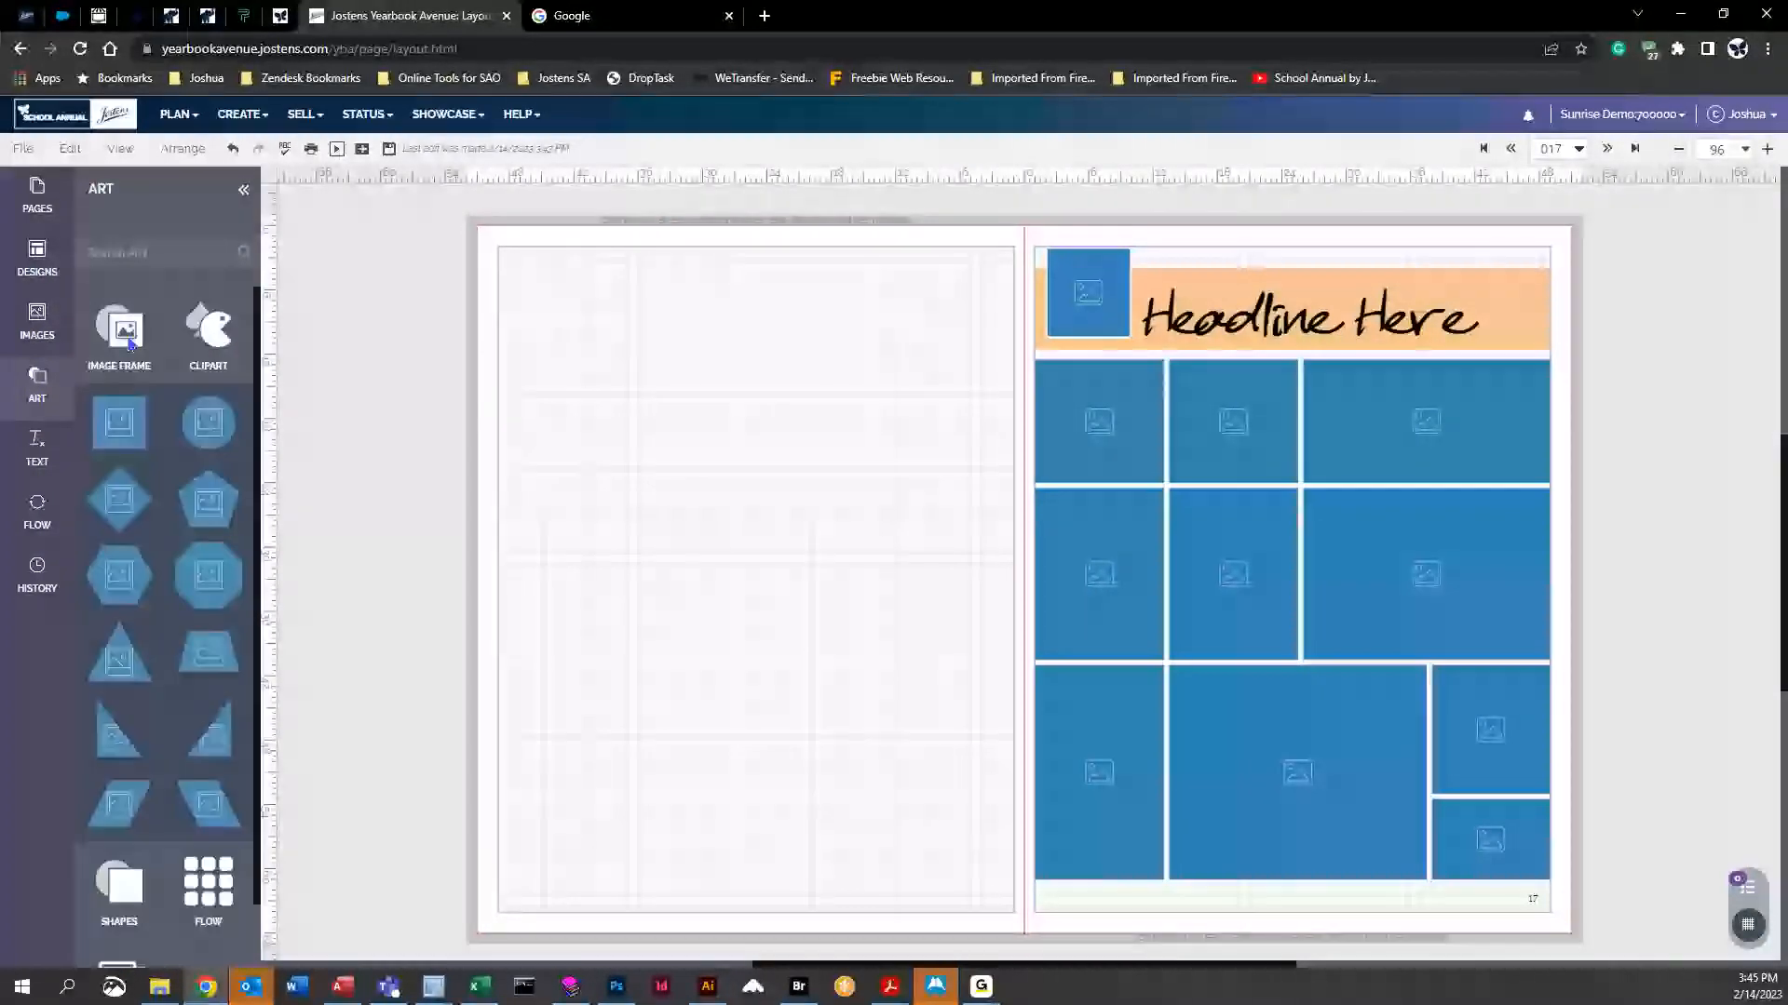
left_click_drag(122, 441, 840, 655)
Place the activity candids photo of the girl writing over the image frame, enlarge it and shift it past the frame's right edge
left_click(37, 321)
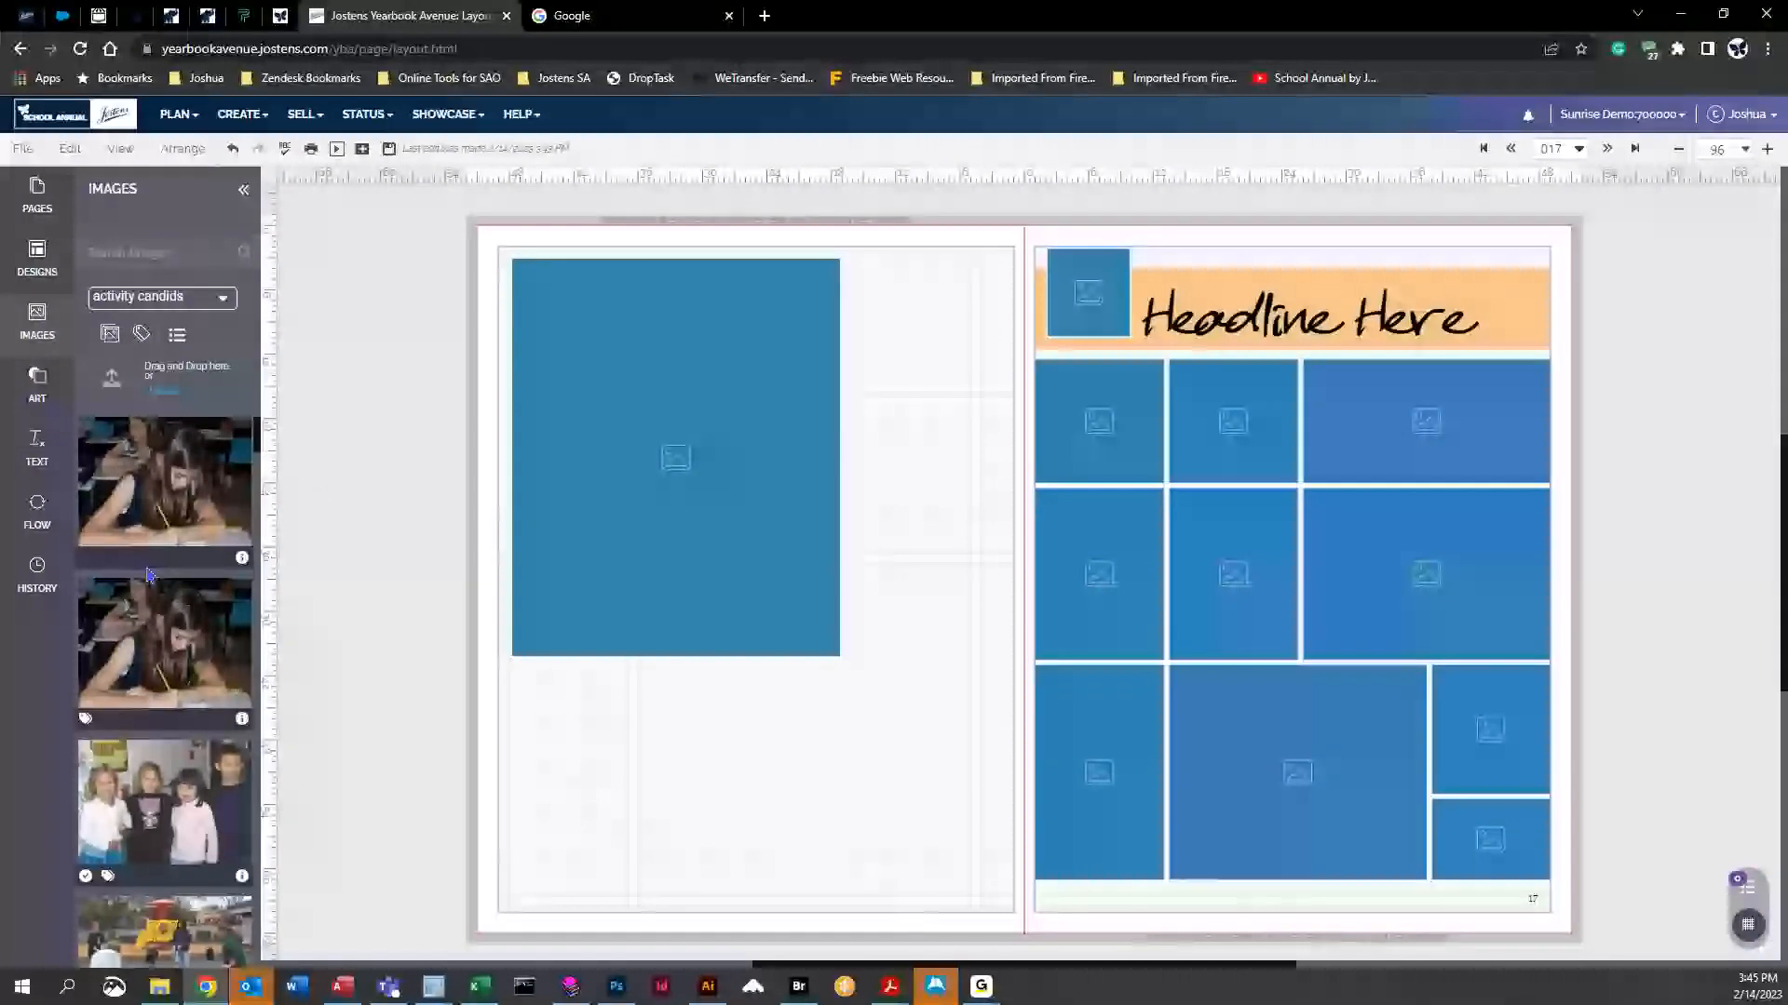
left_click_drag(127, 641, 626, 430)
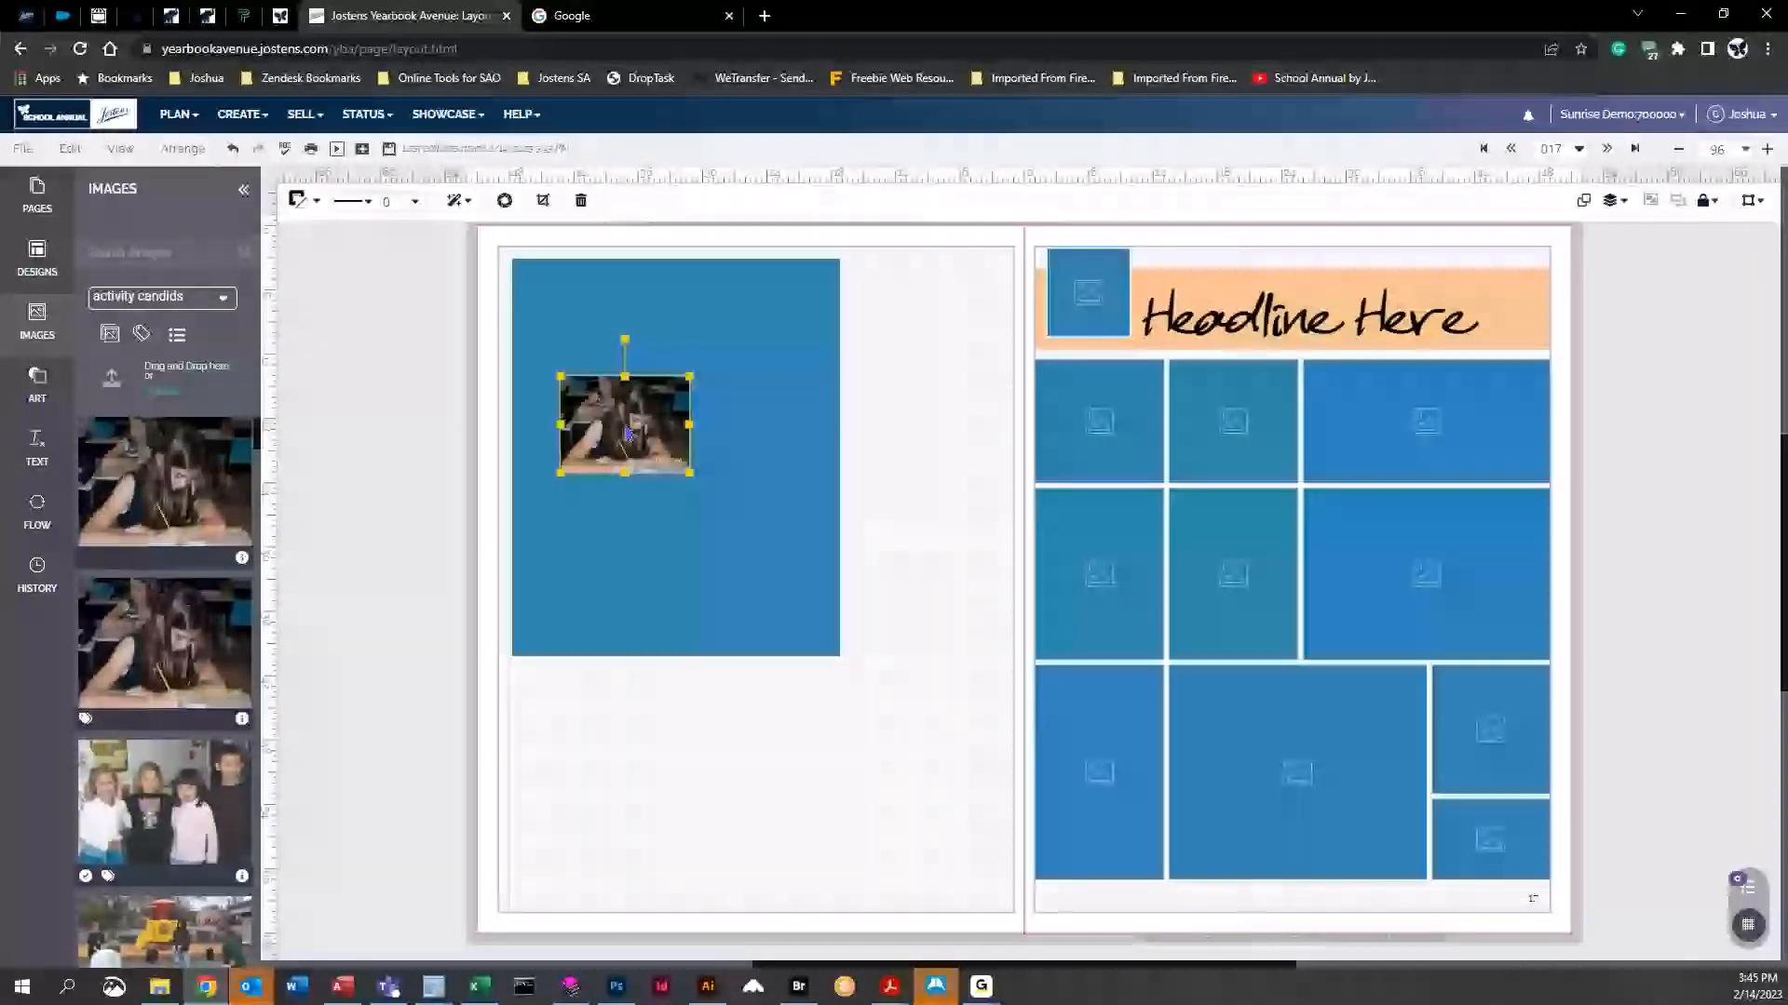
left_click_drag(689, 473, 648, 451)
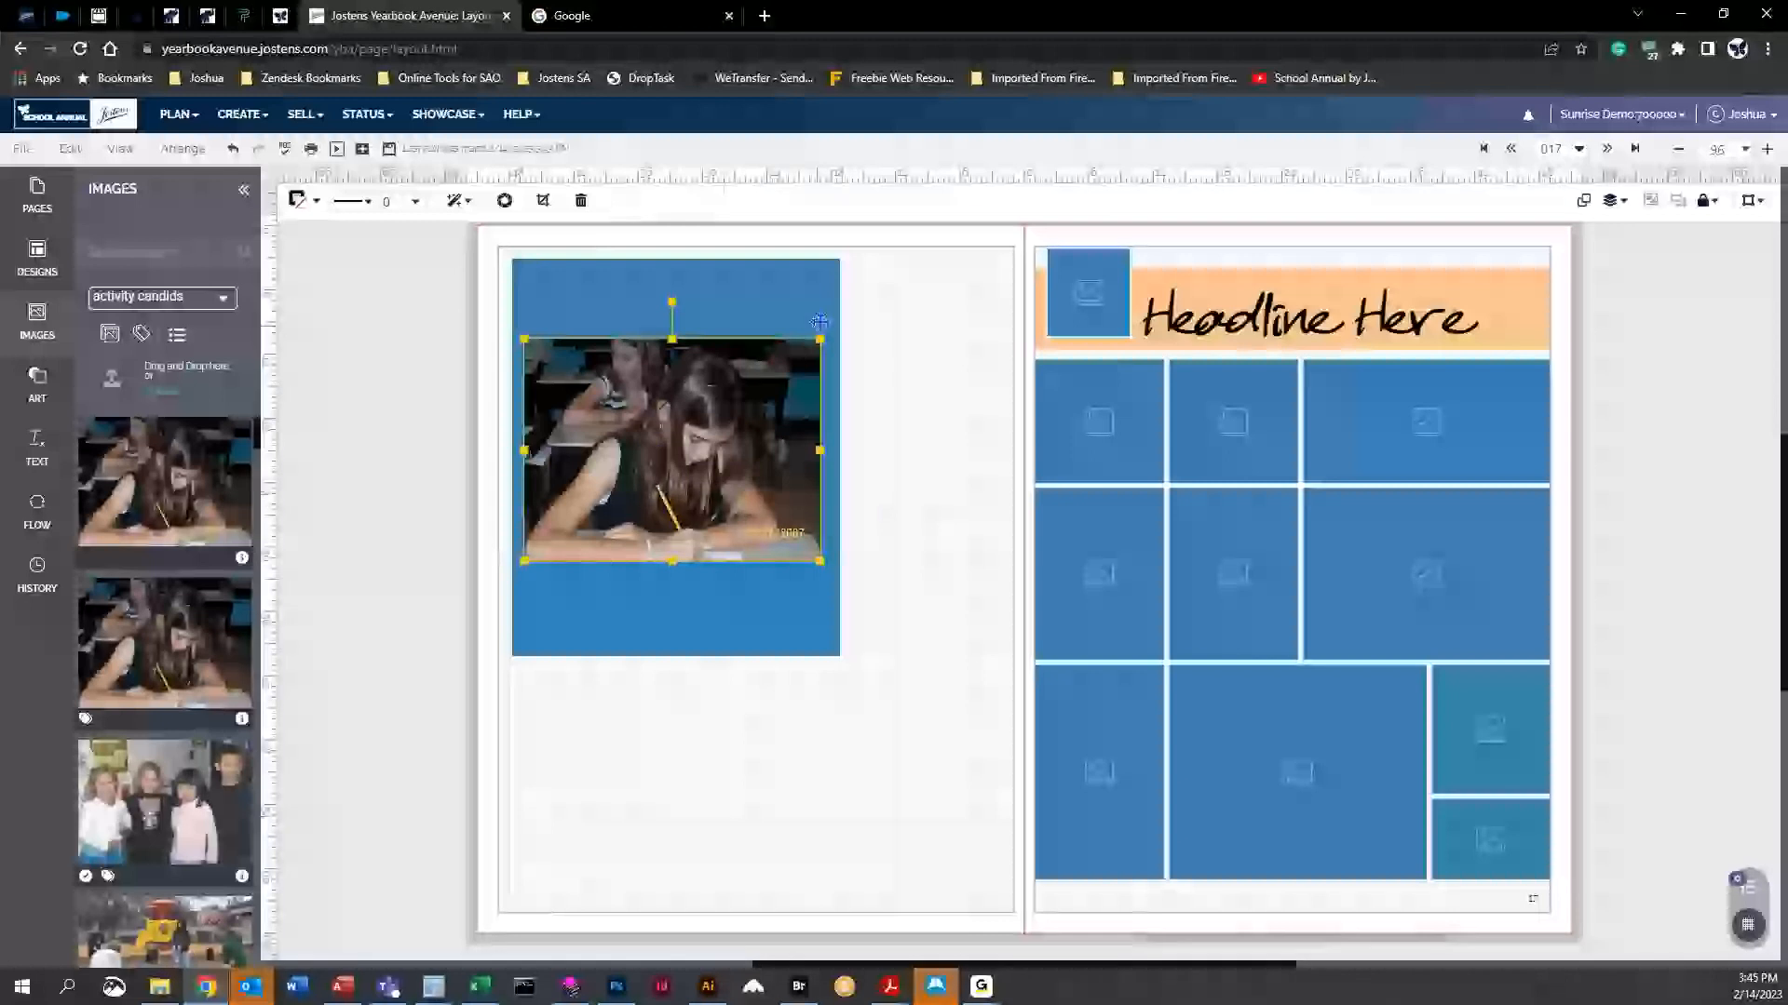
left_click_drag(656, 414, 710, 456)
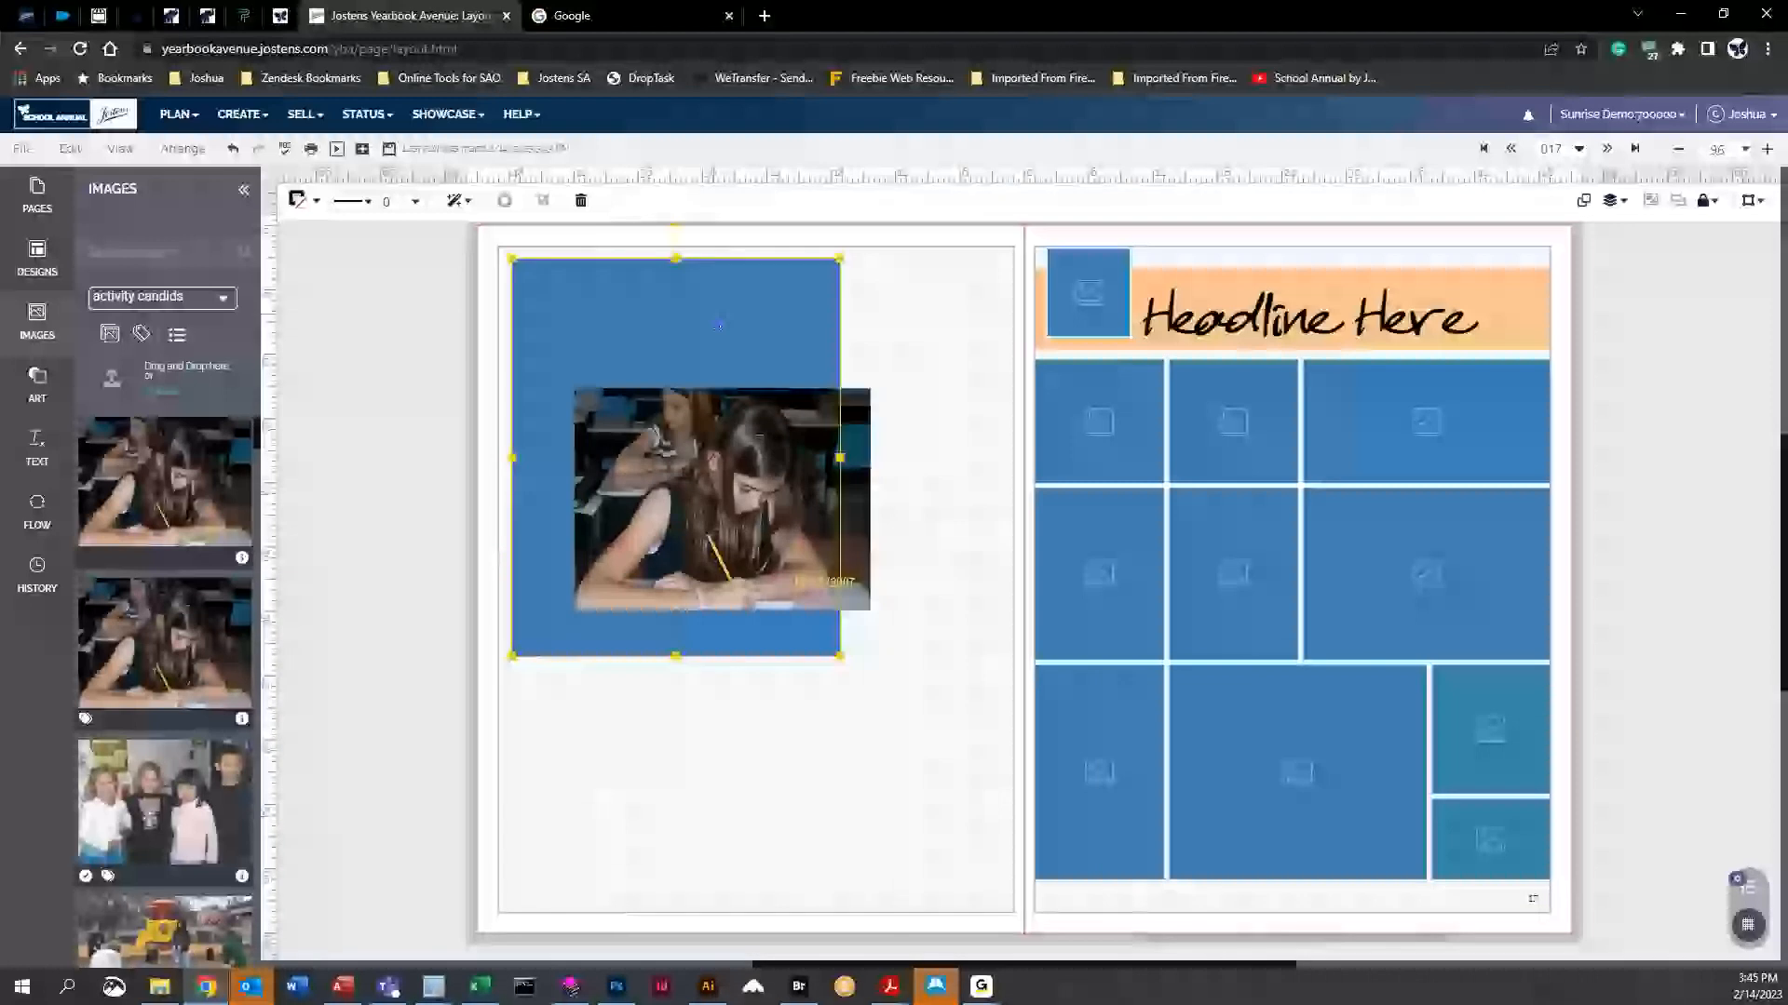
Delete the image frame and the loose photo from the left page
key("Delete")
left_click(747, 487)
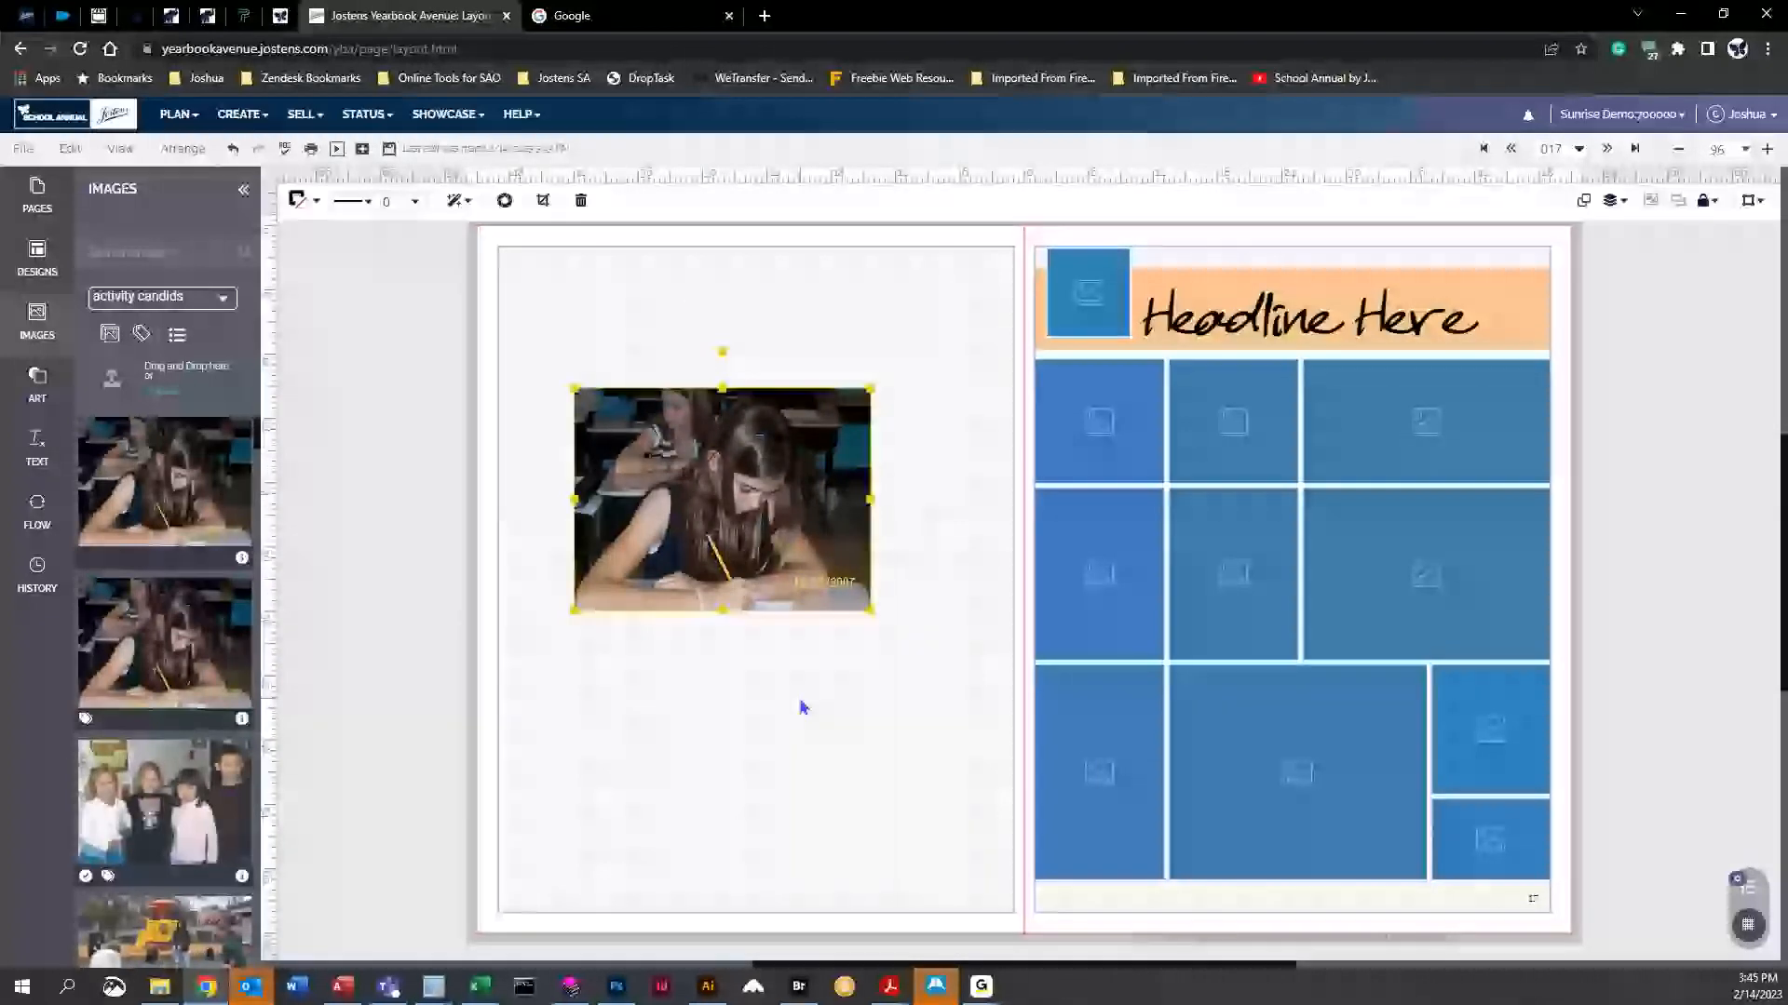
key("Delete")
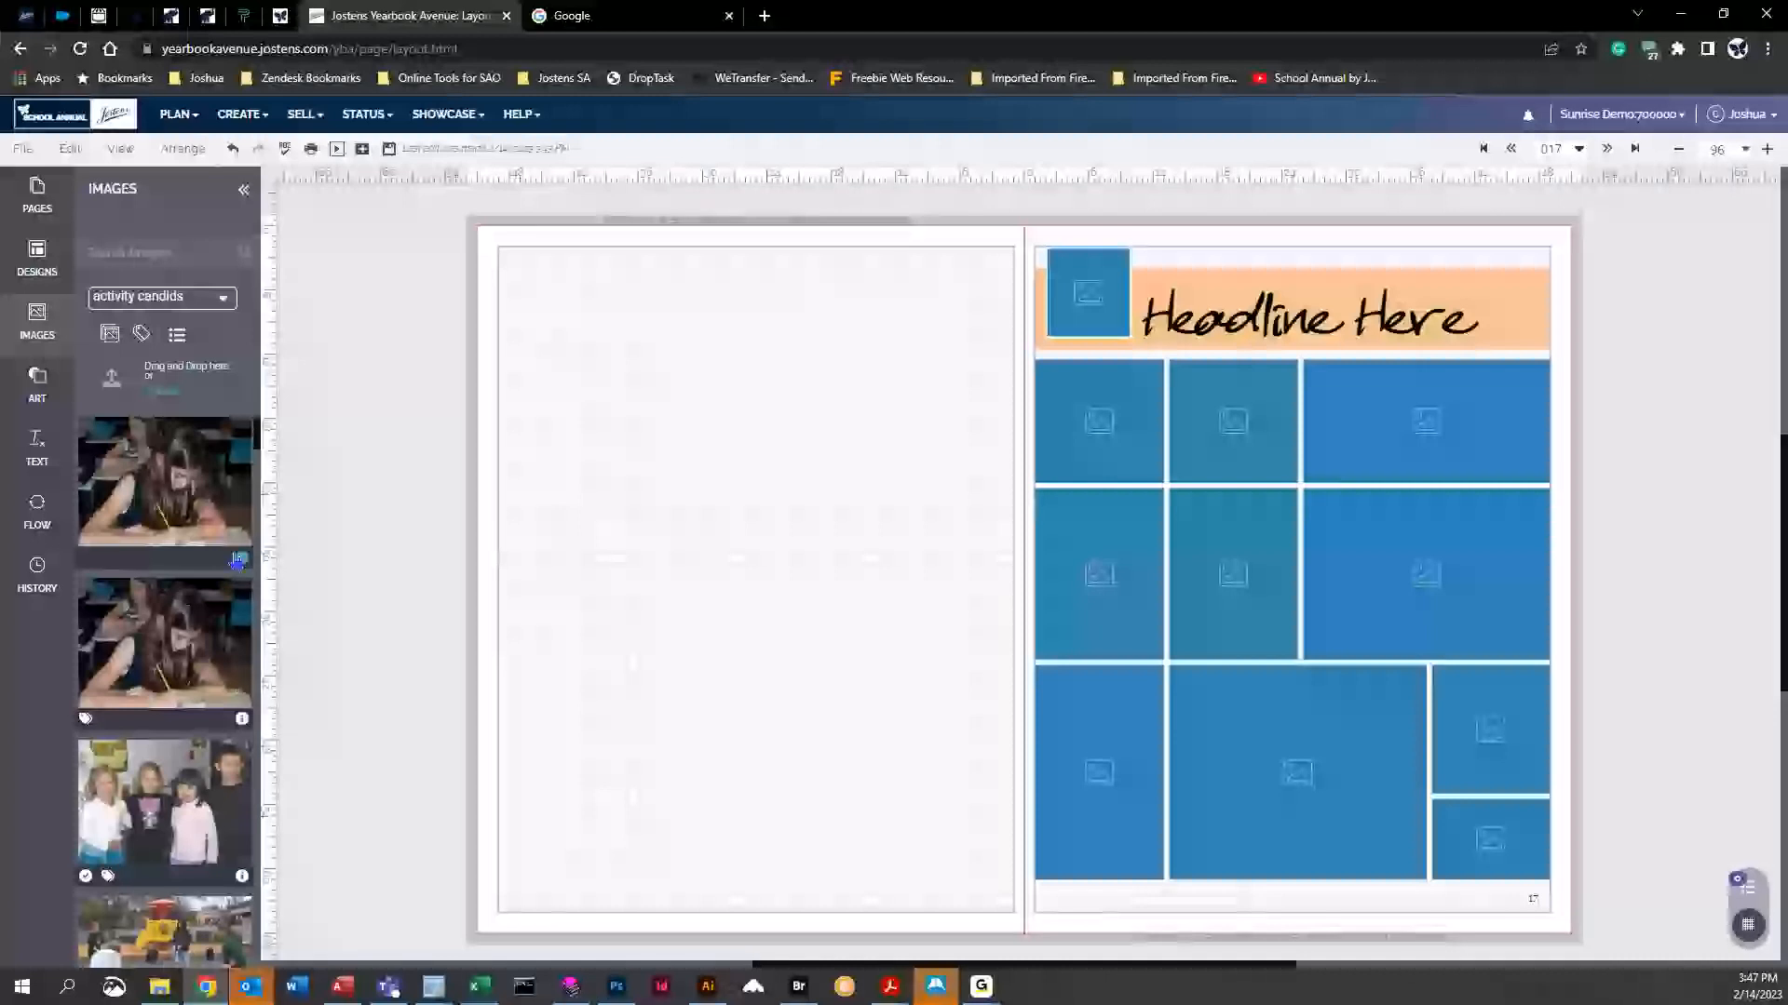
left_click(37, 517)
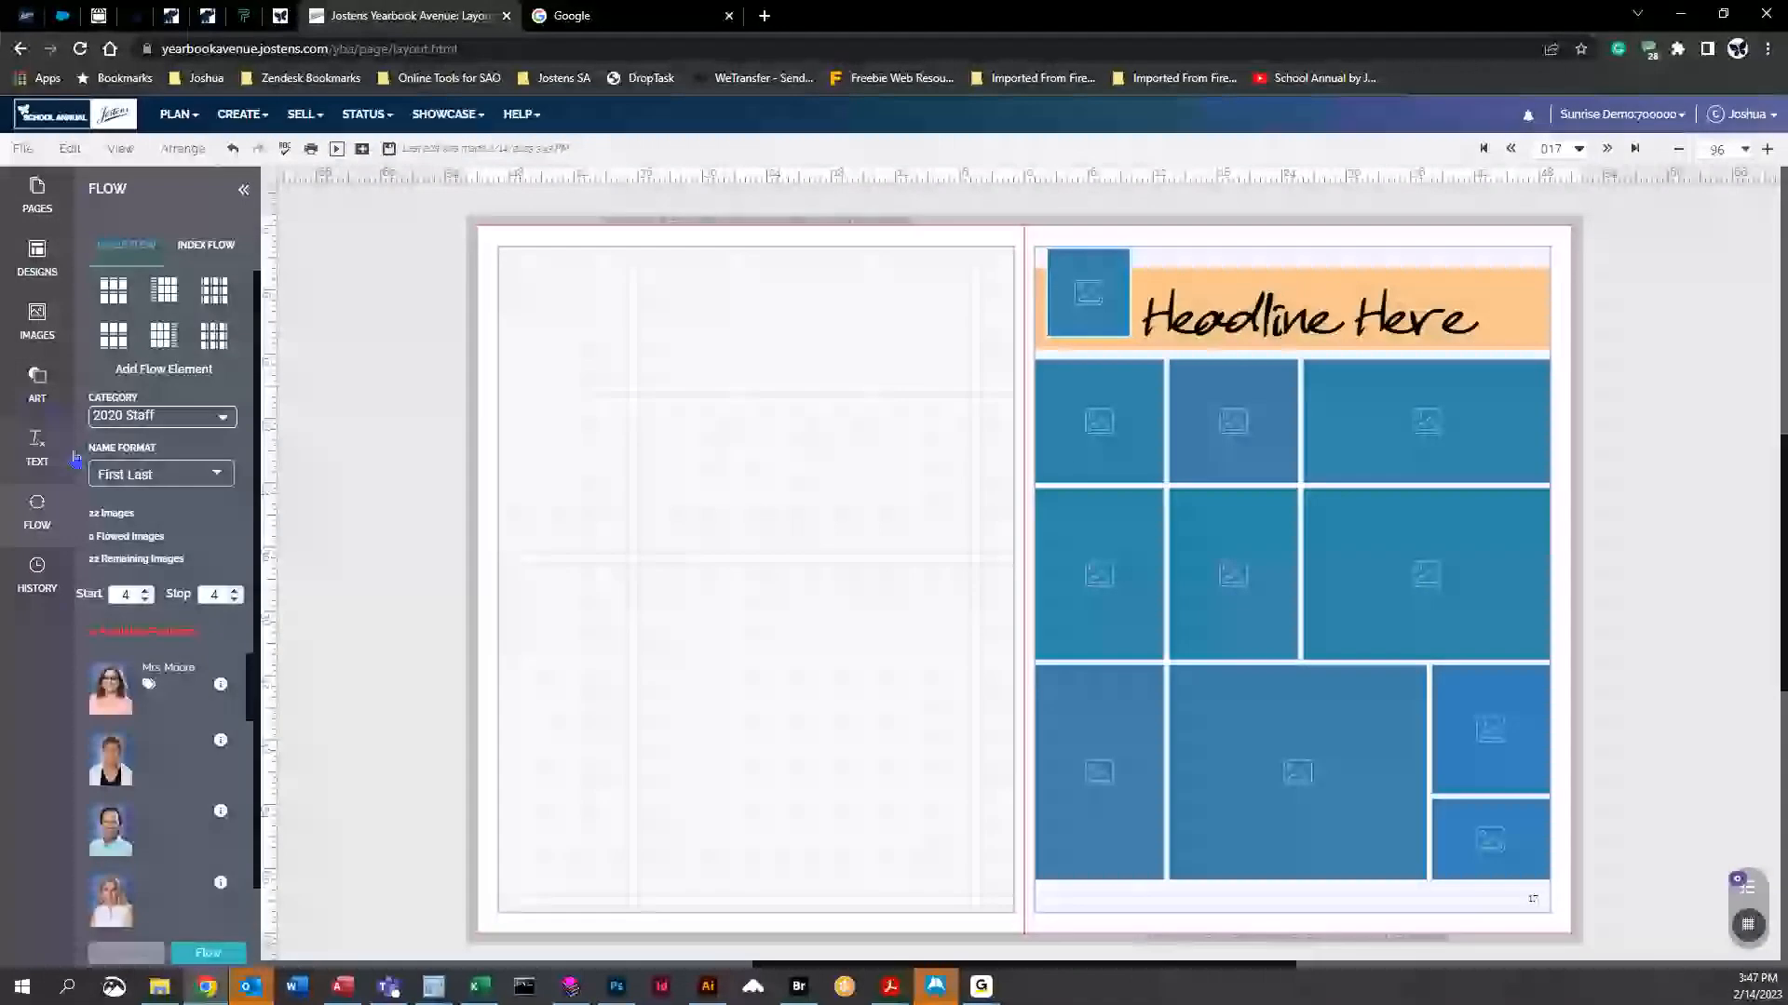
left_click(38, 449)
left_click(37, 385)
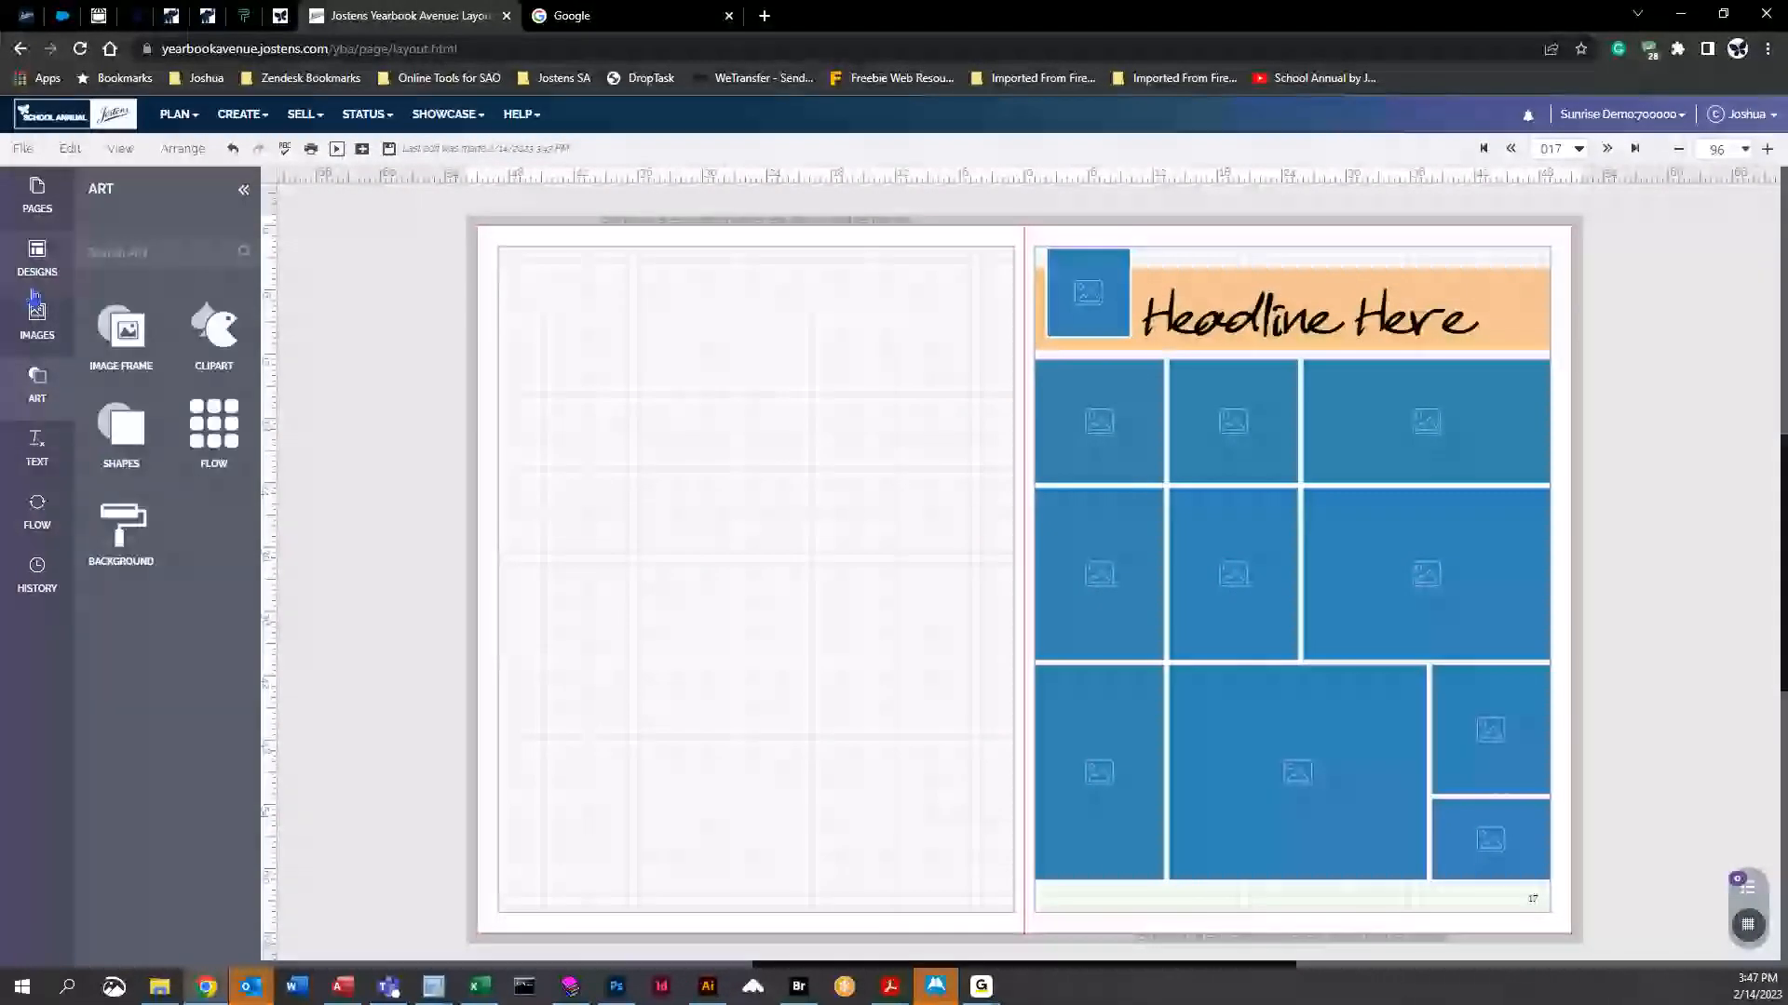
left_click(37, 259)
left_click(37, 321)
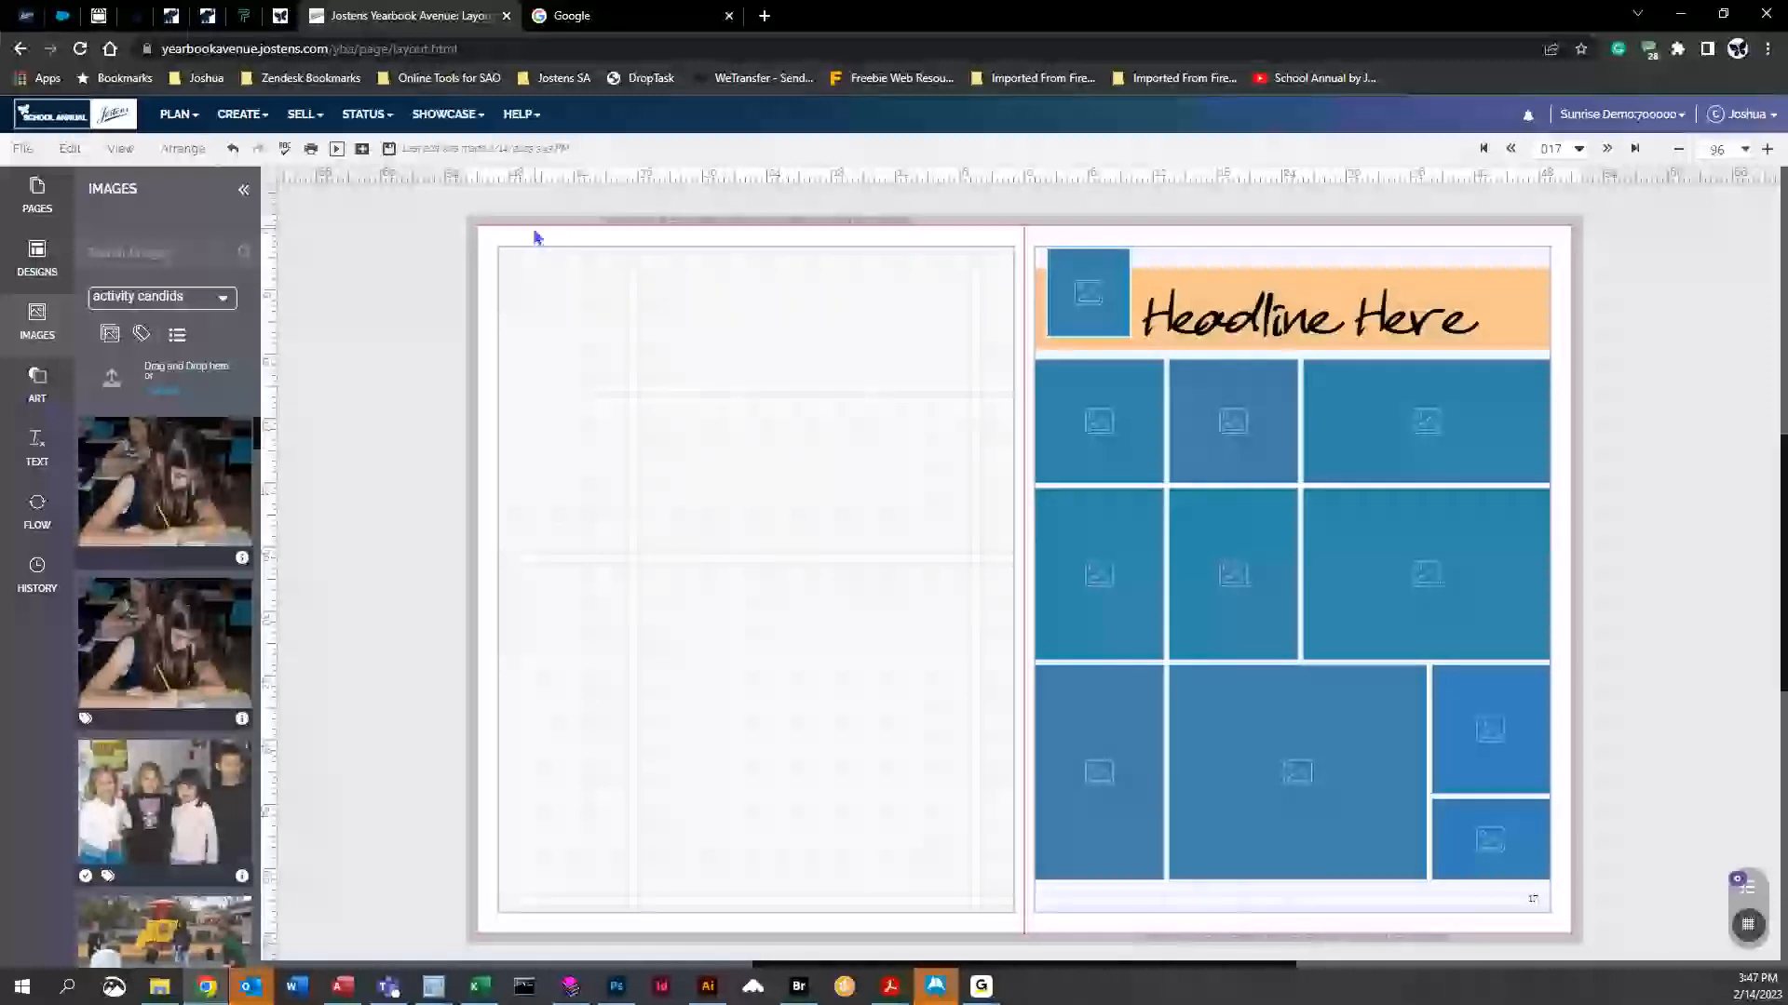
Save the current layout and go back to the spread containing page 011
left_click(1510, 149)
left_click(810, 578)
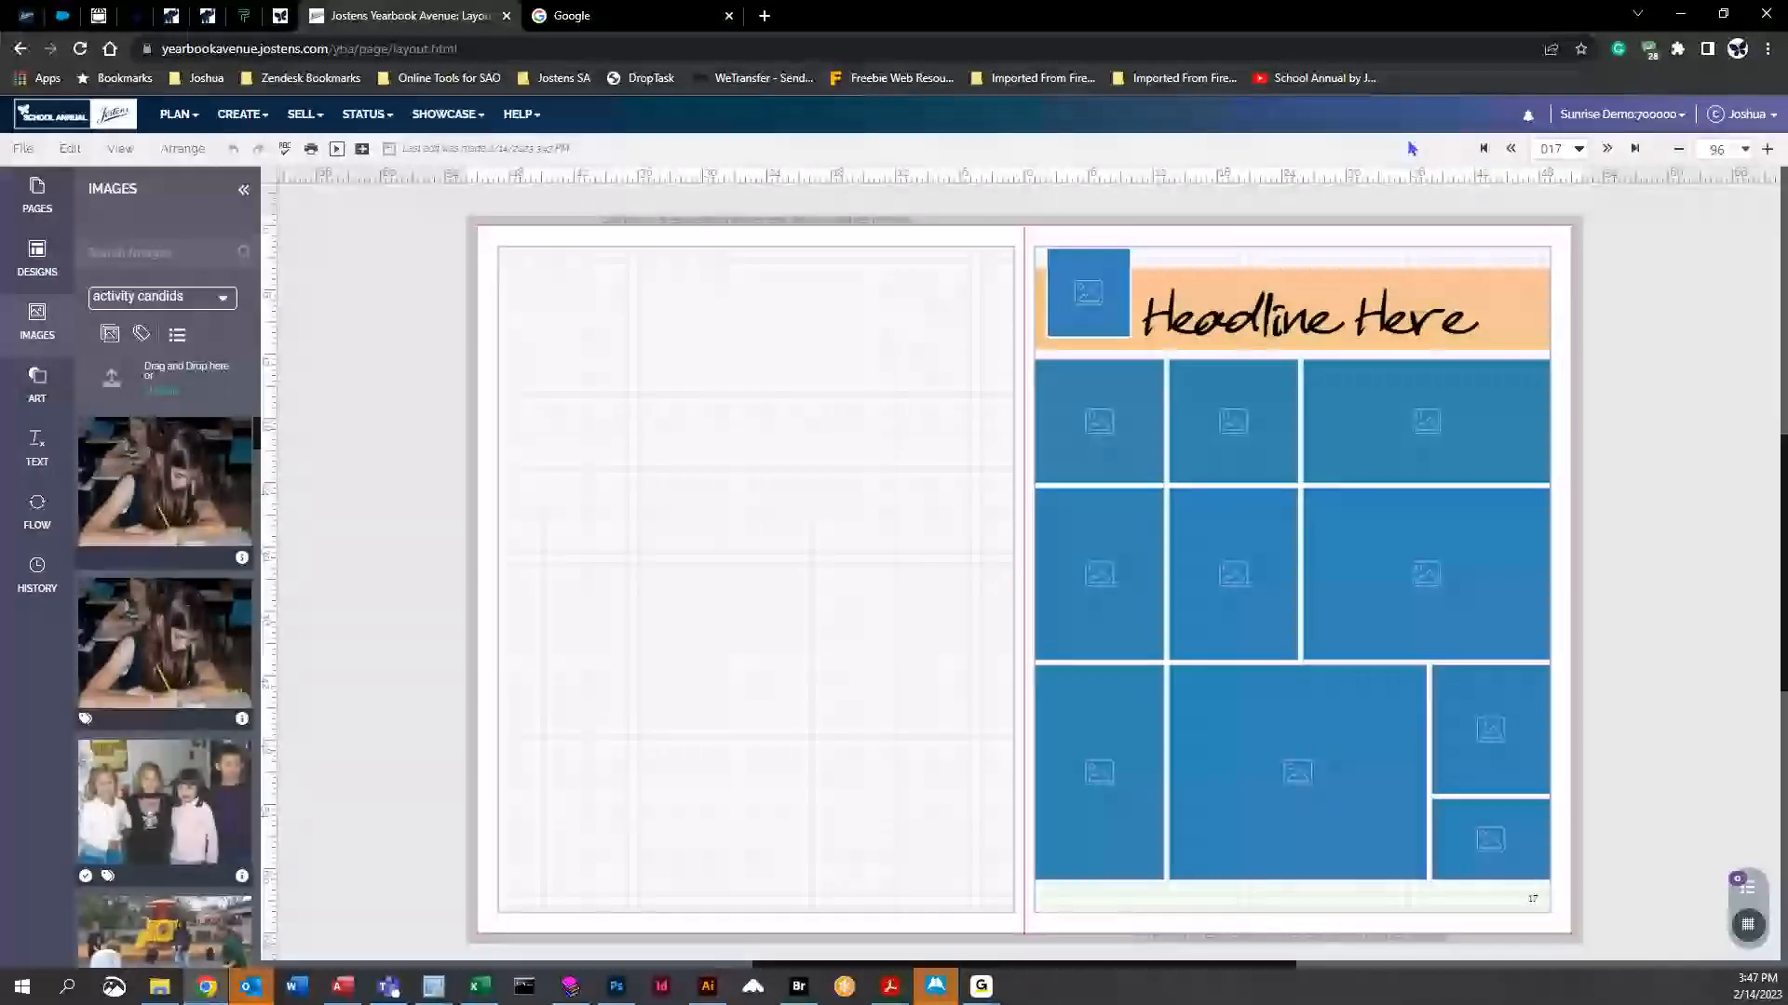
left_click(1510, 149)
left_click(1510, 148)
left_click(1510, 149)
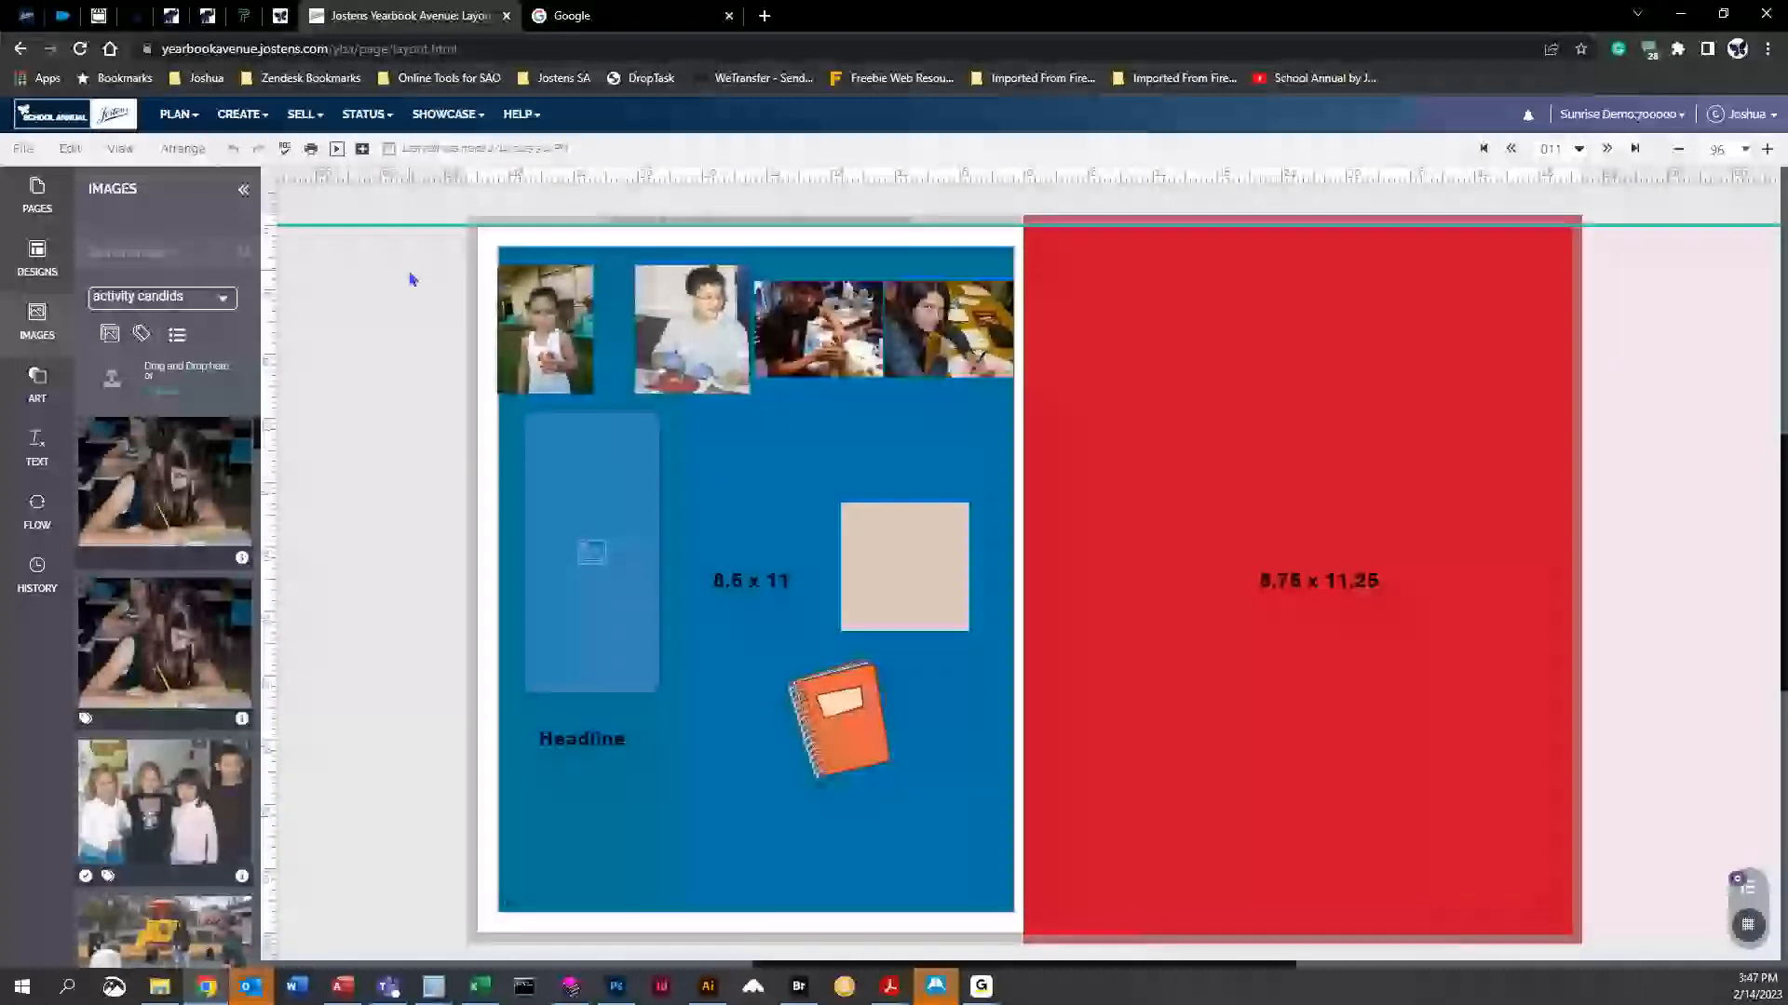
Delete all photos, frames, text and clip art from the left page, keeping its blue background
left_click_drag(411, 279, 958, 847)
key("Delete")
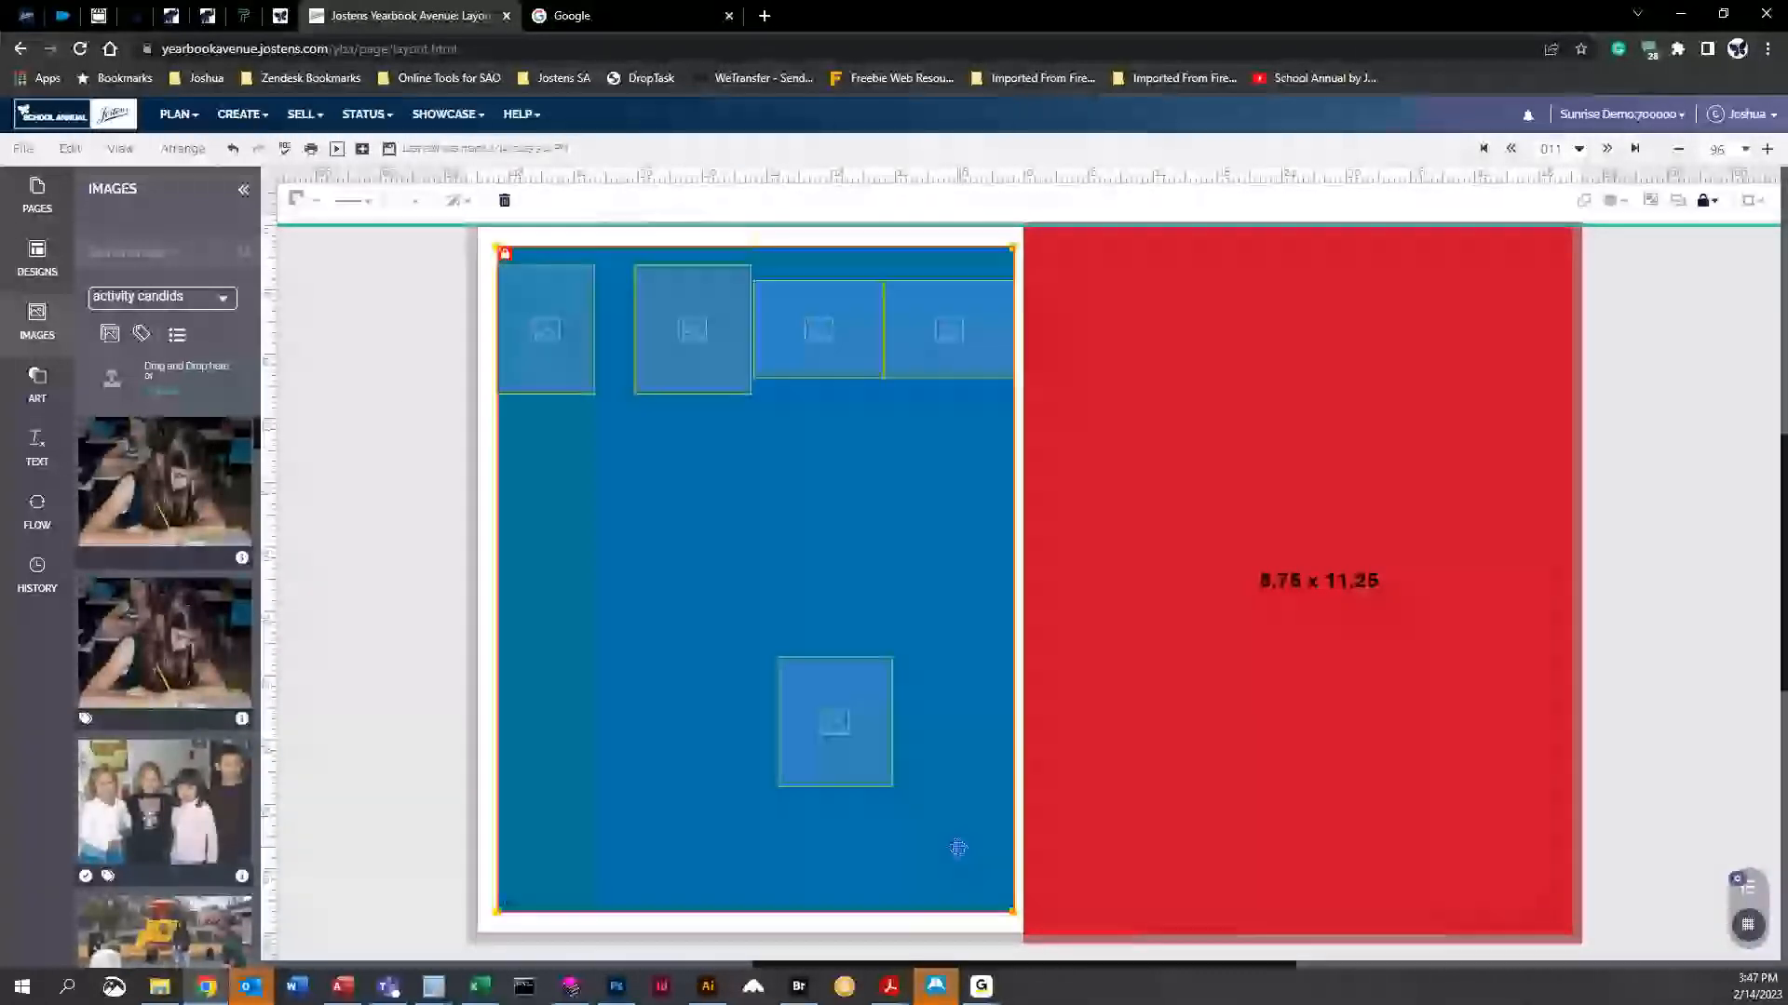
left_click(396, 617)
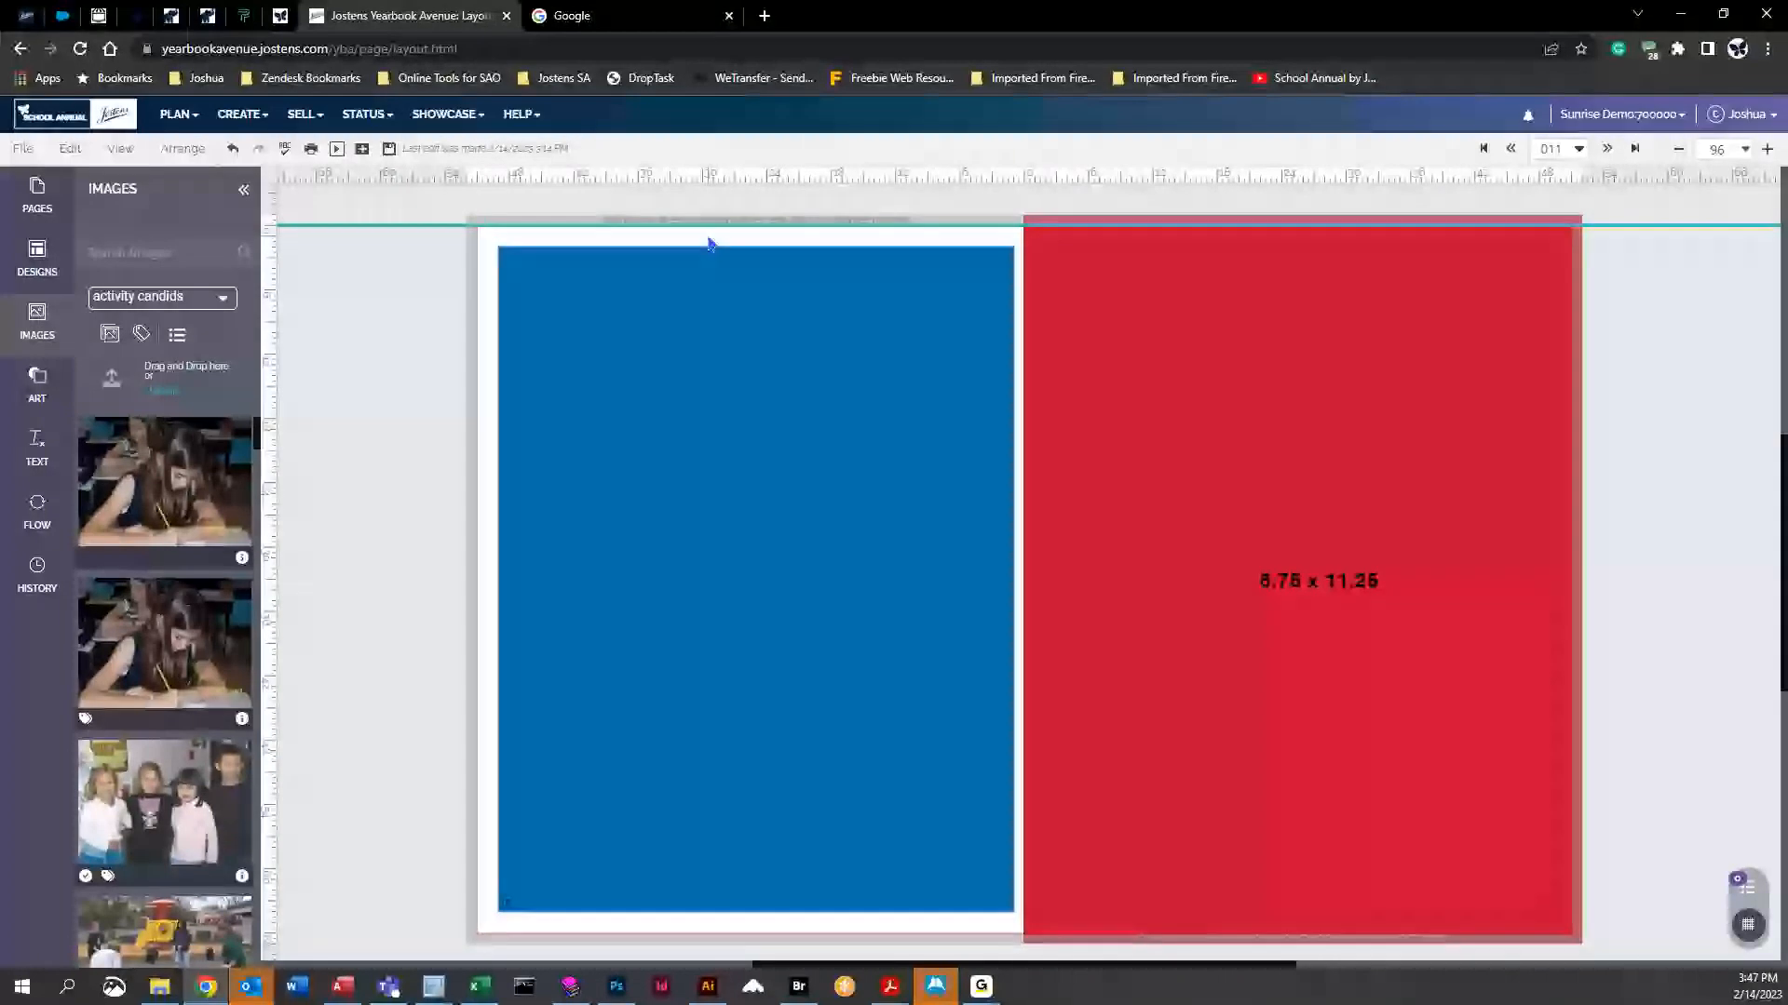
scroll(411, 265, "up", 1)
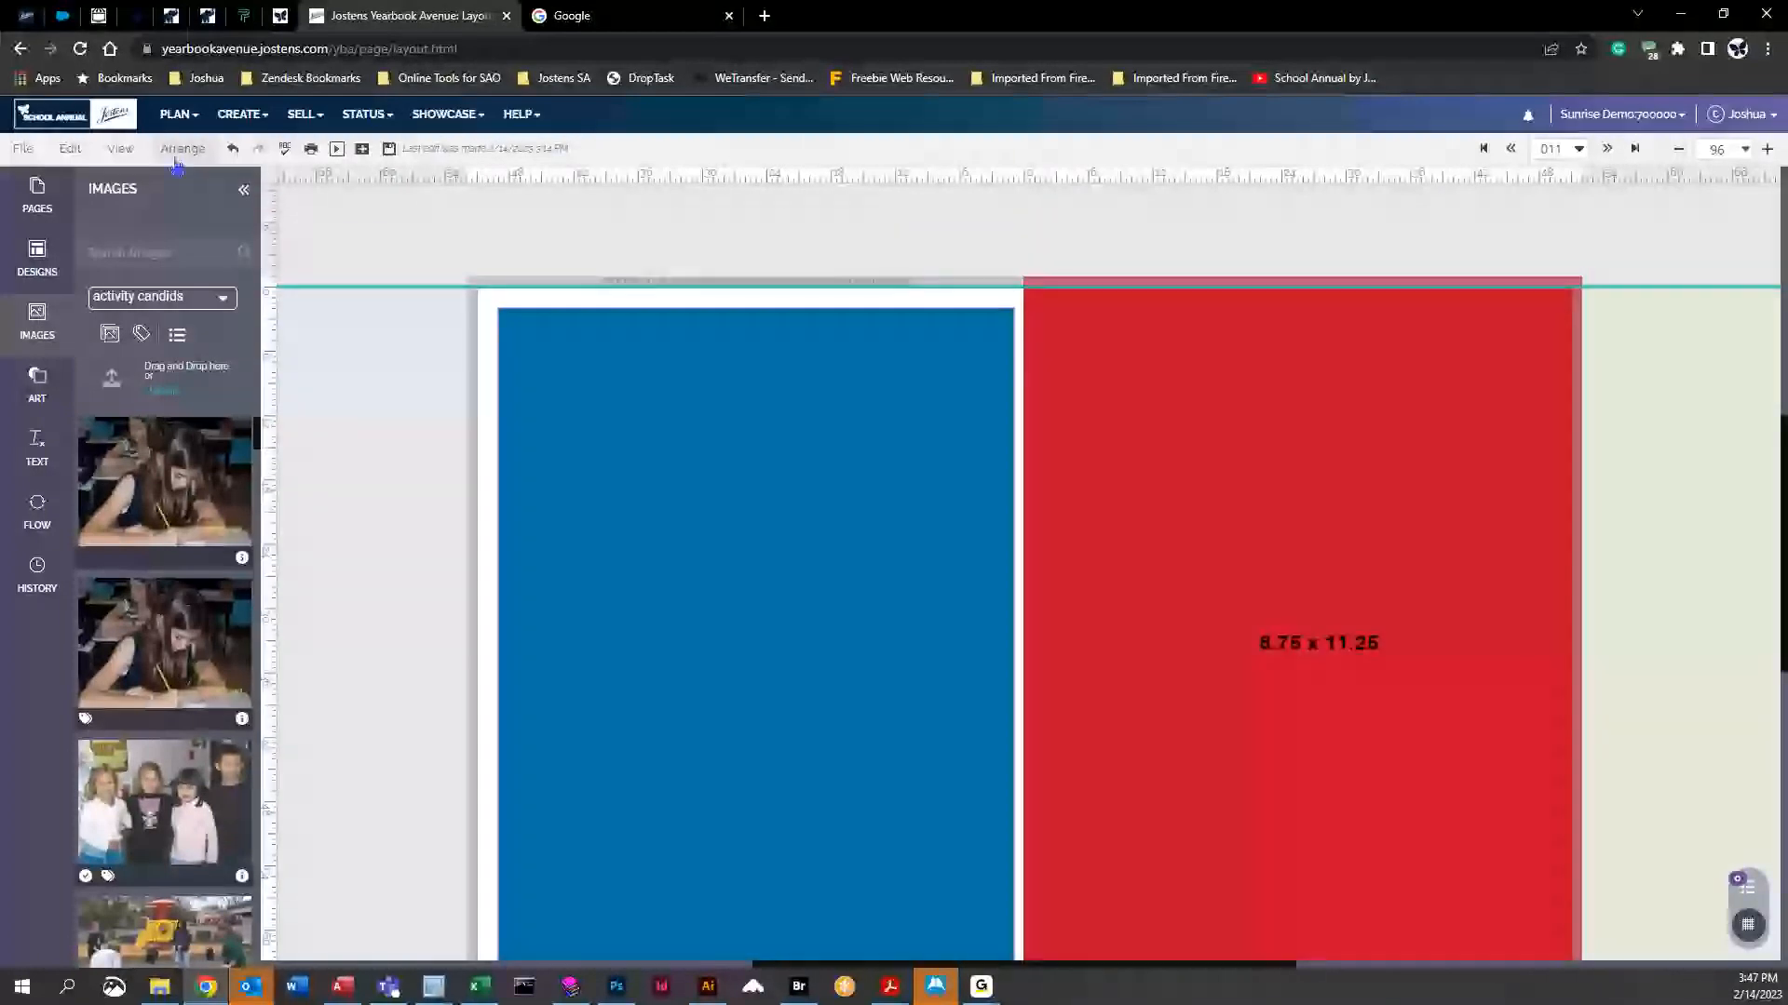
scroll(466, 678, "down", 1)
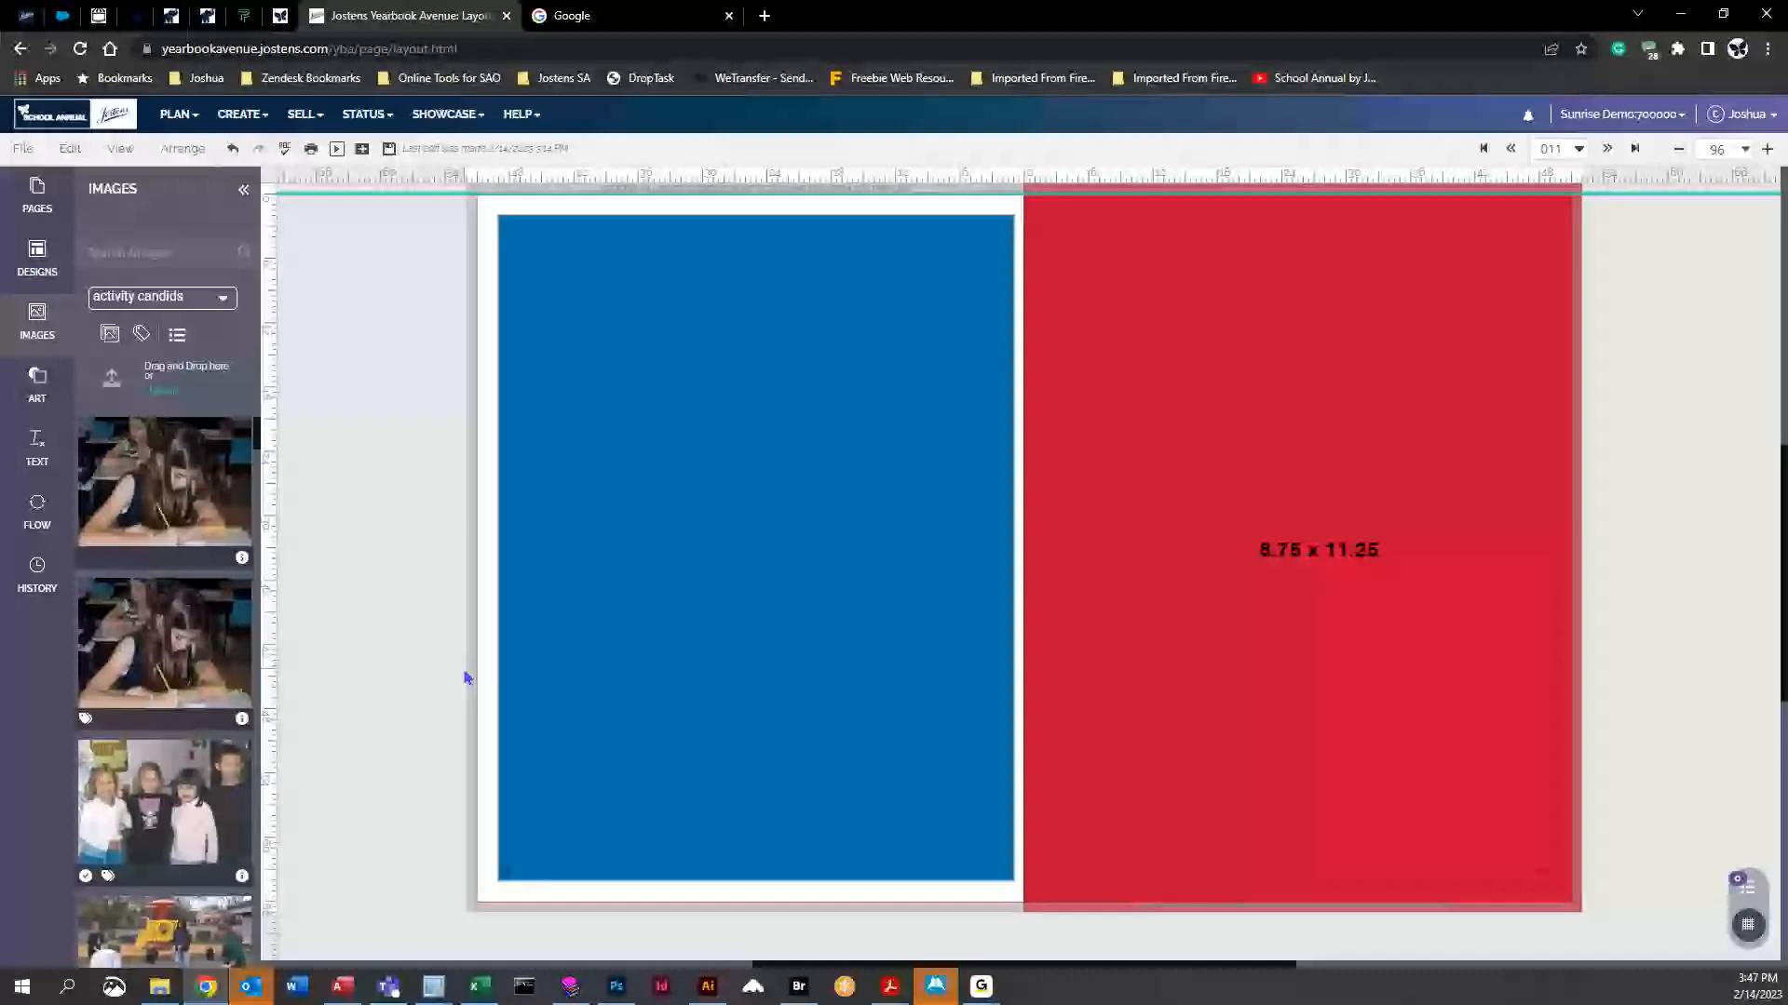
scroll(466, 677, "up", 1)
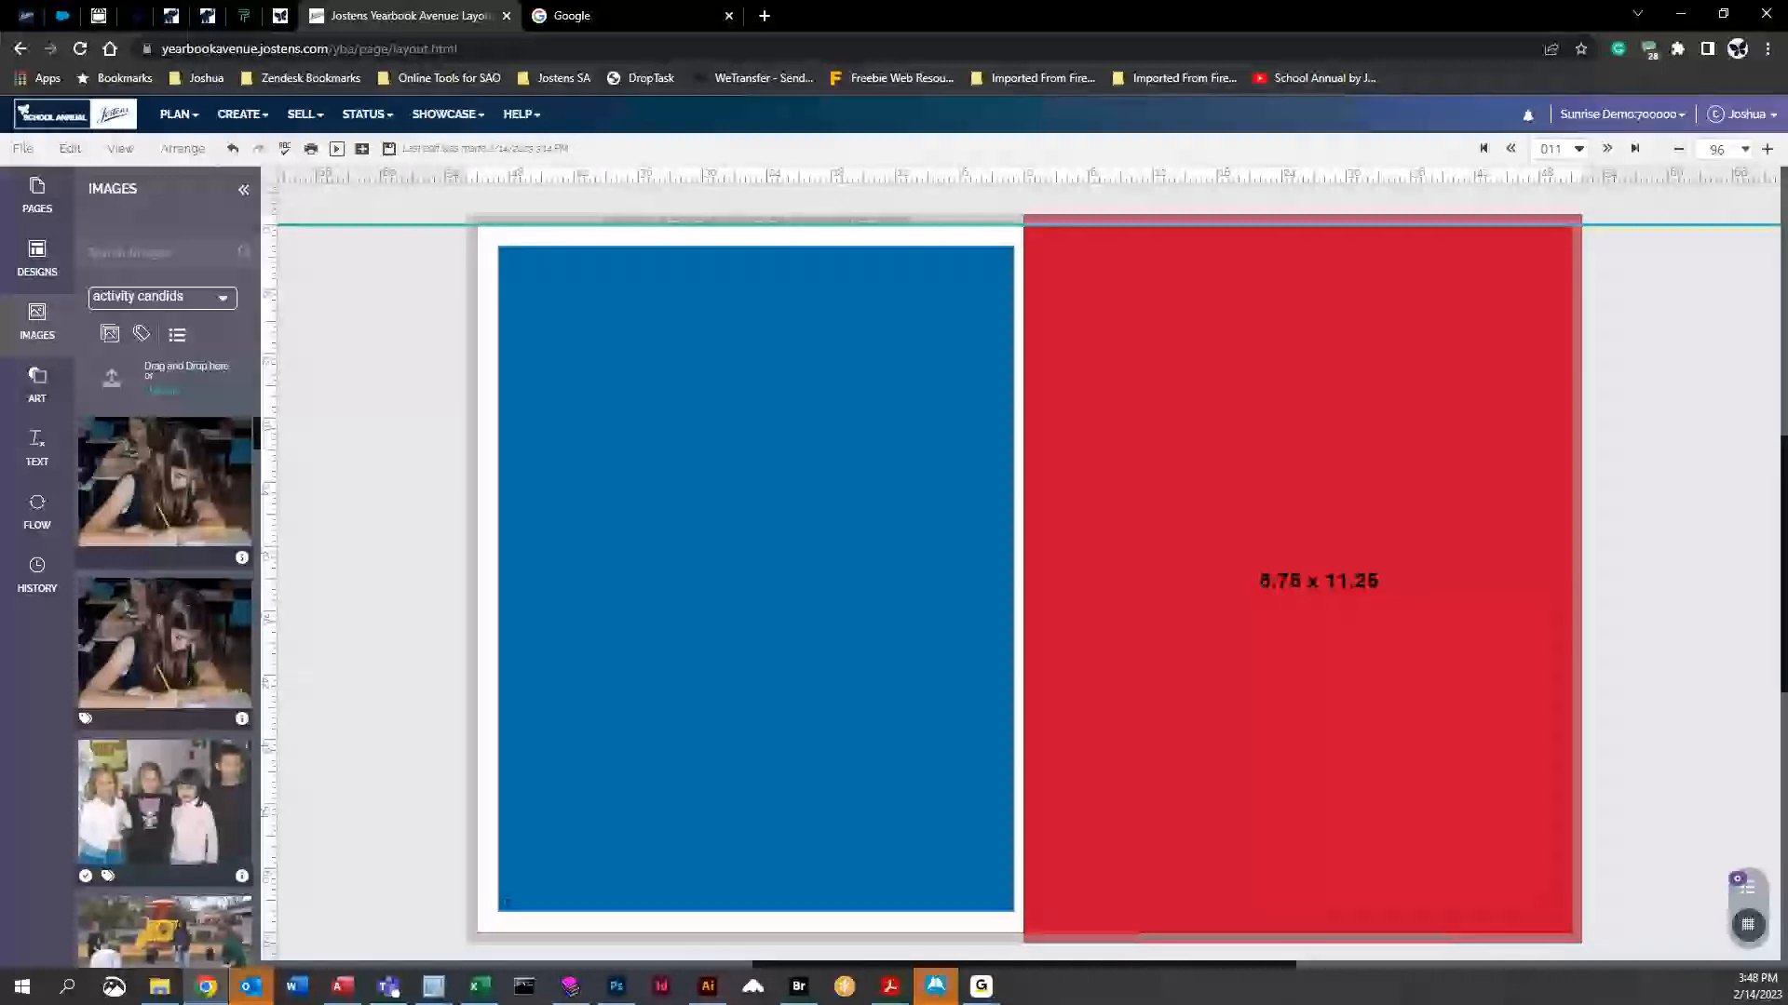
Show the version history of page 010 and view its versions from Today
left_click(37, 572)
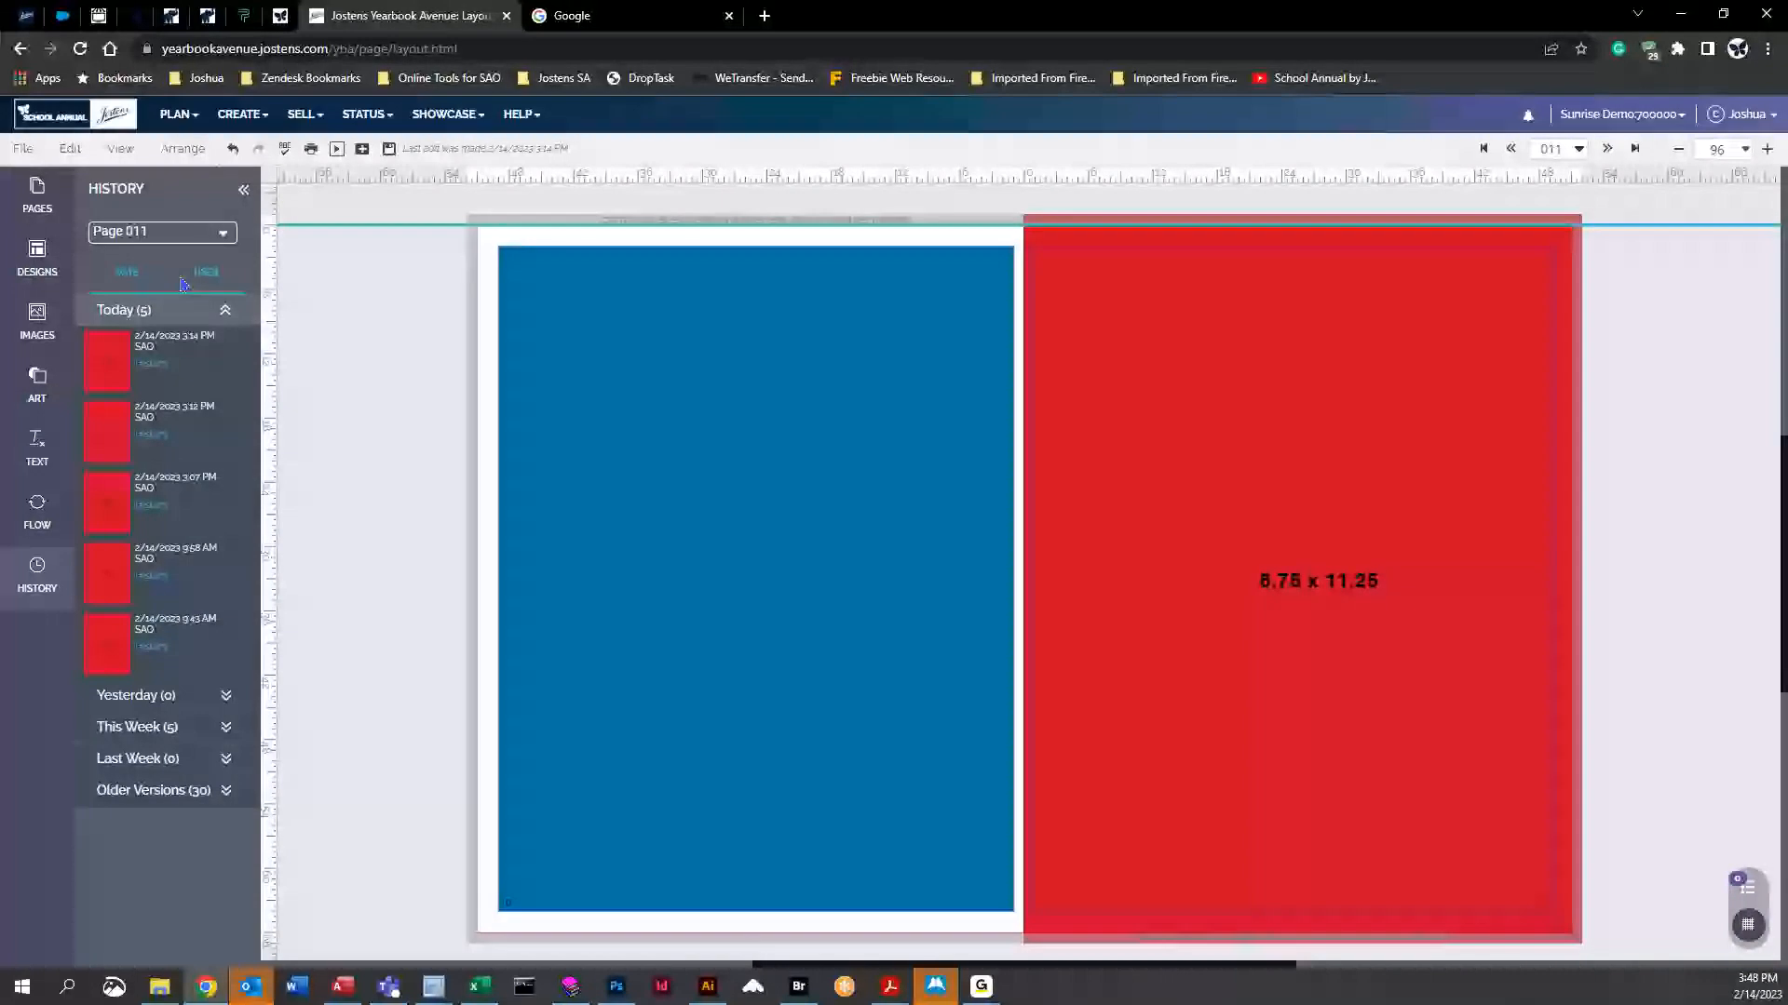
left_click(219, 236)
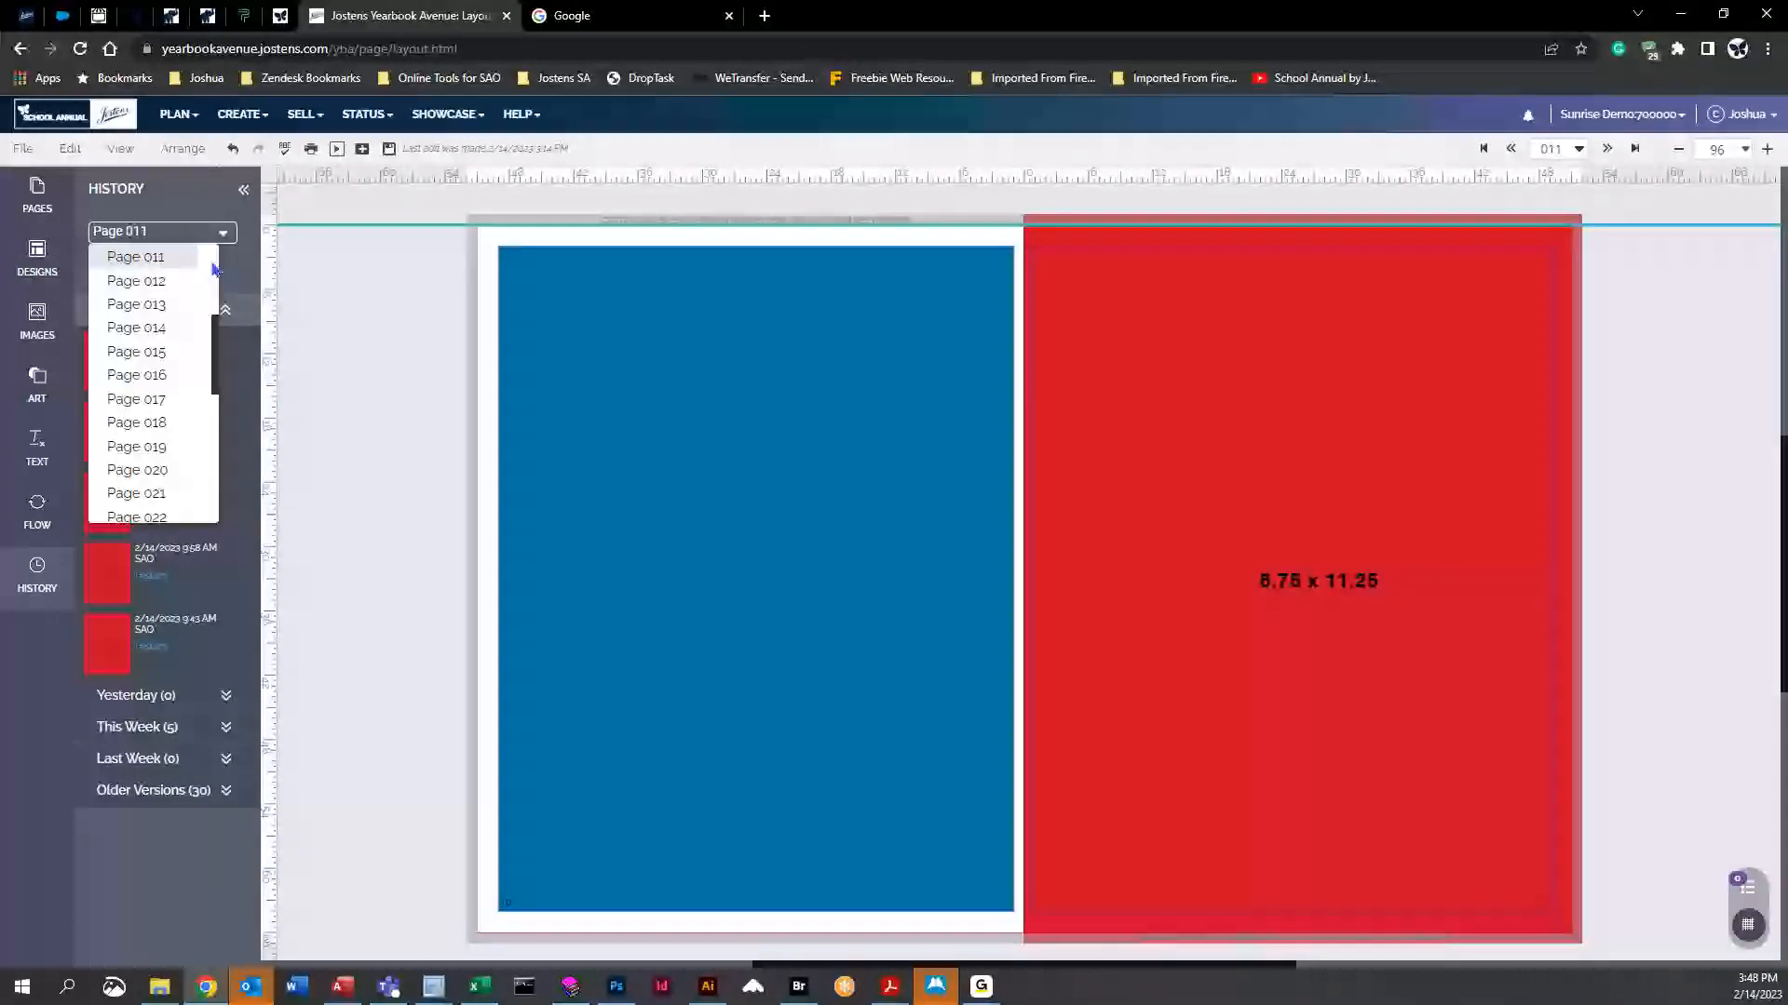
scroll(172, 296, "up", 3)
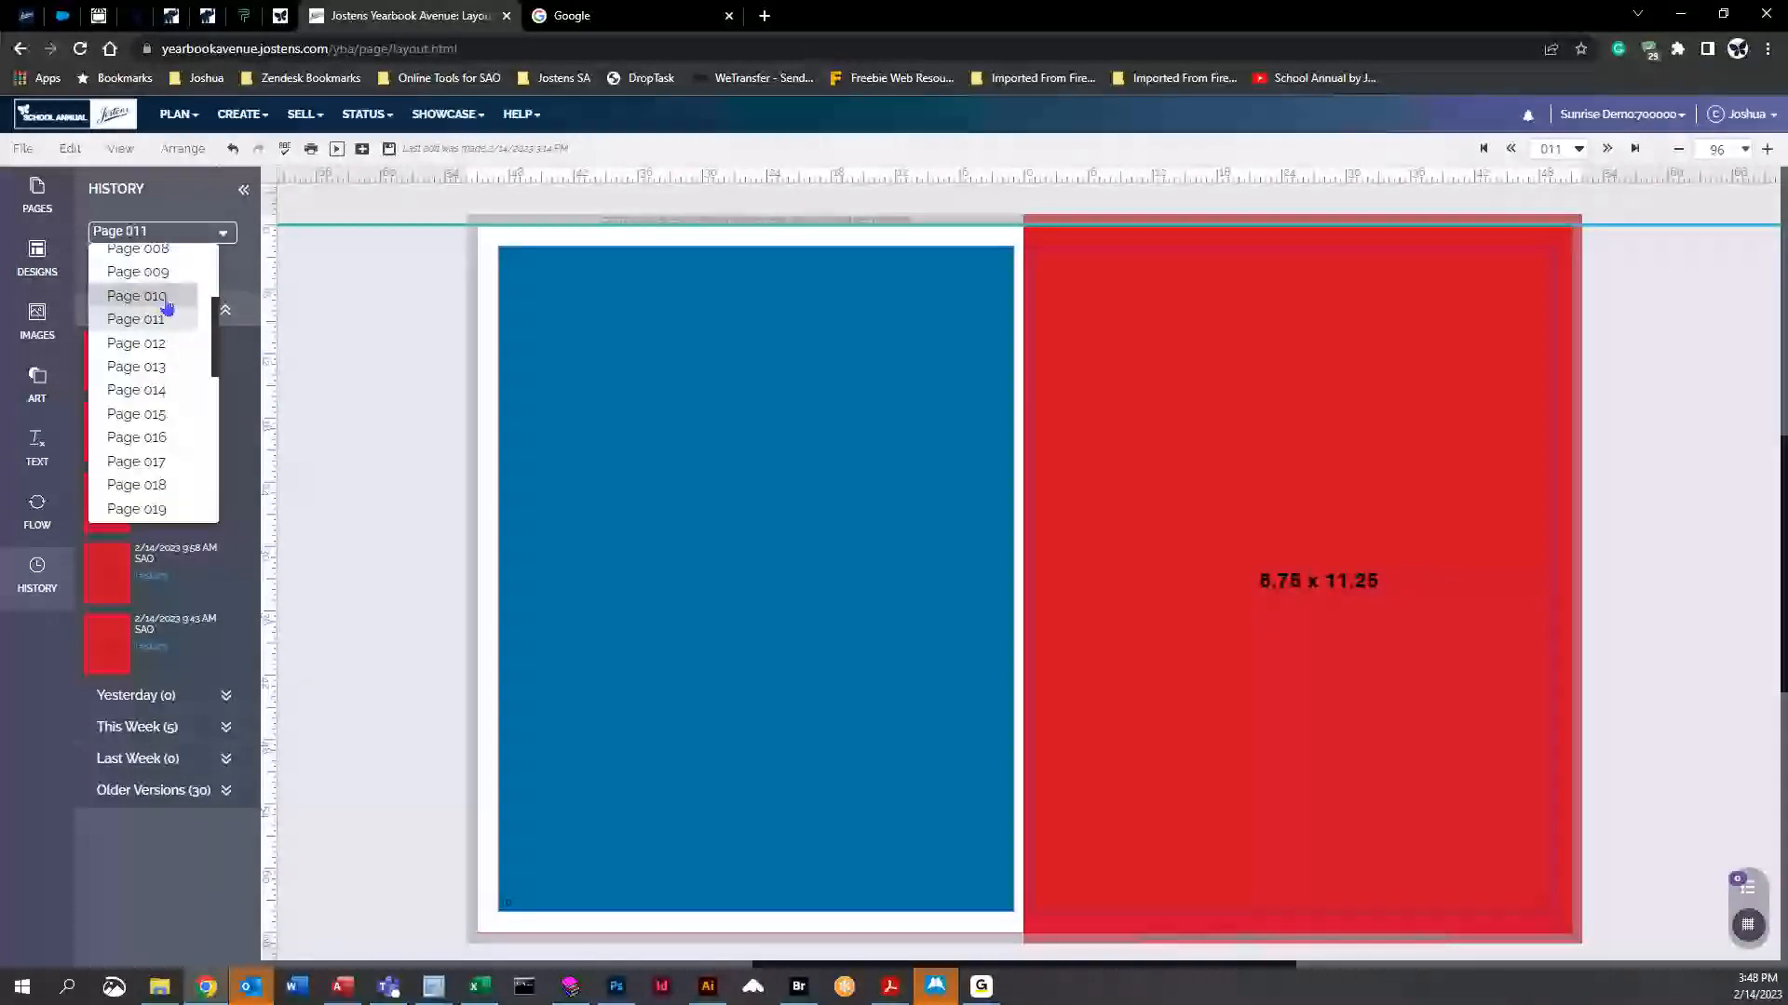
left_click(166, 309)
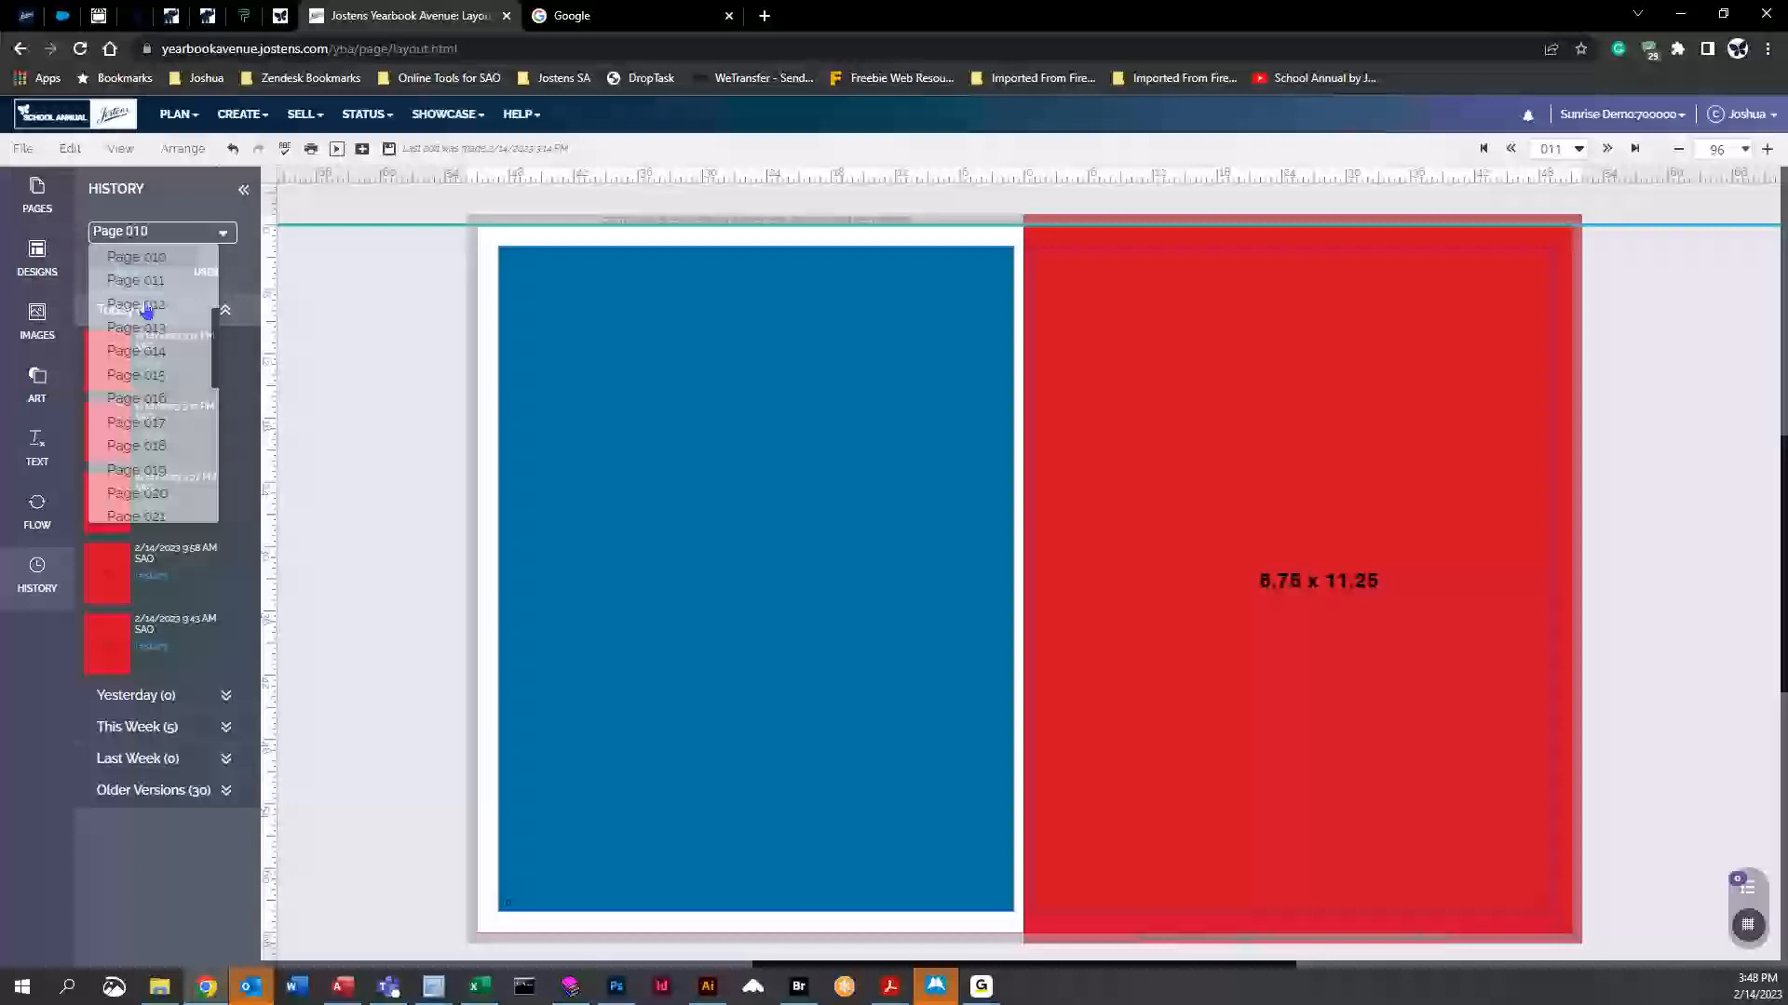
left_click(1250, 585)
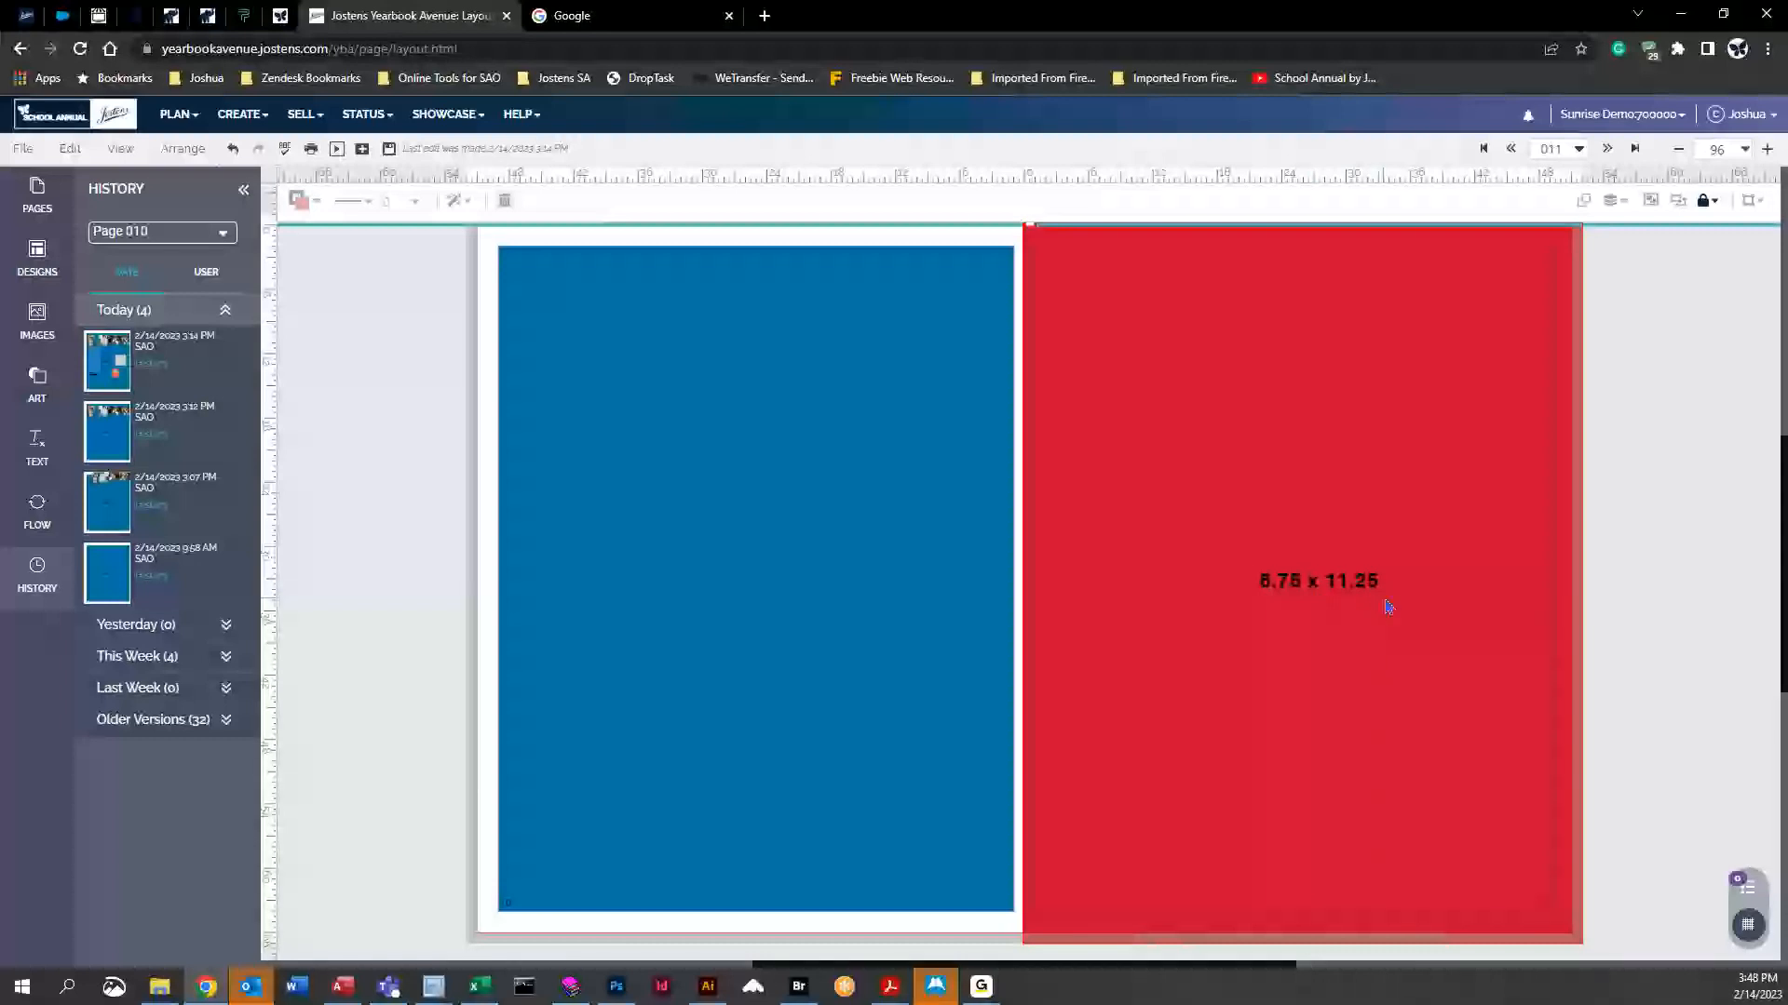
left_click(405, 431)
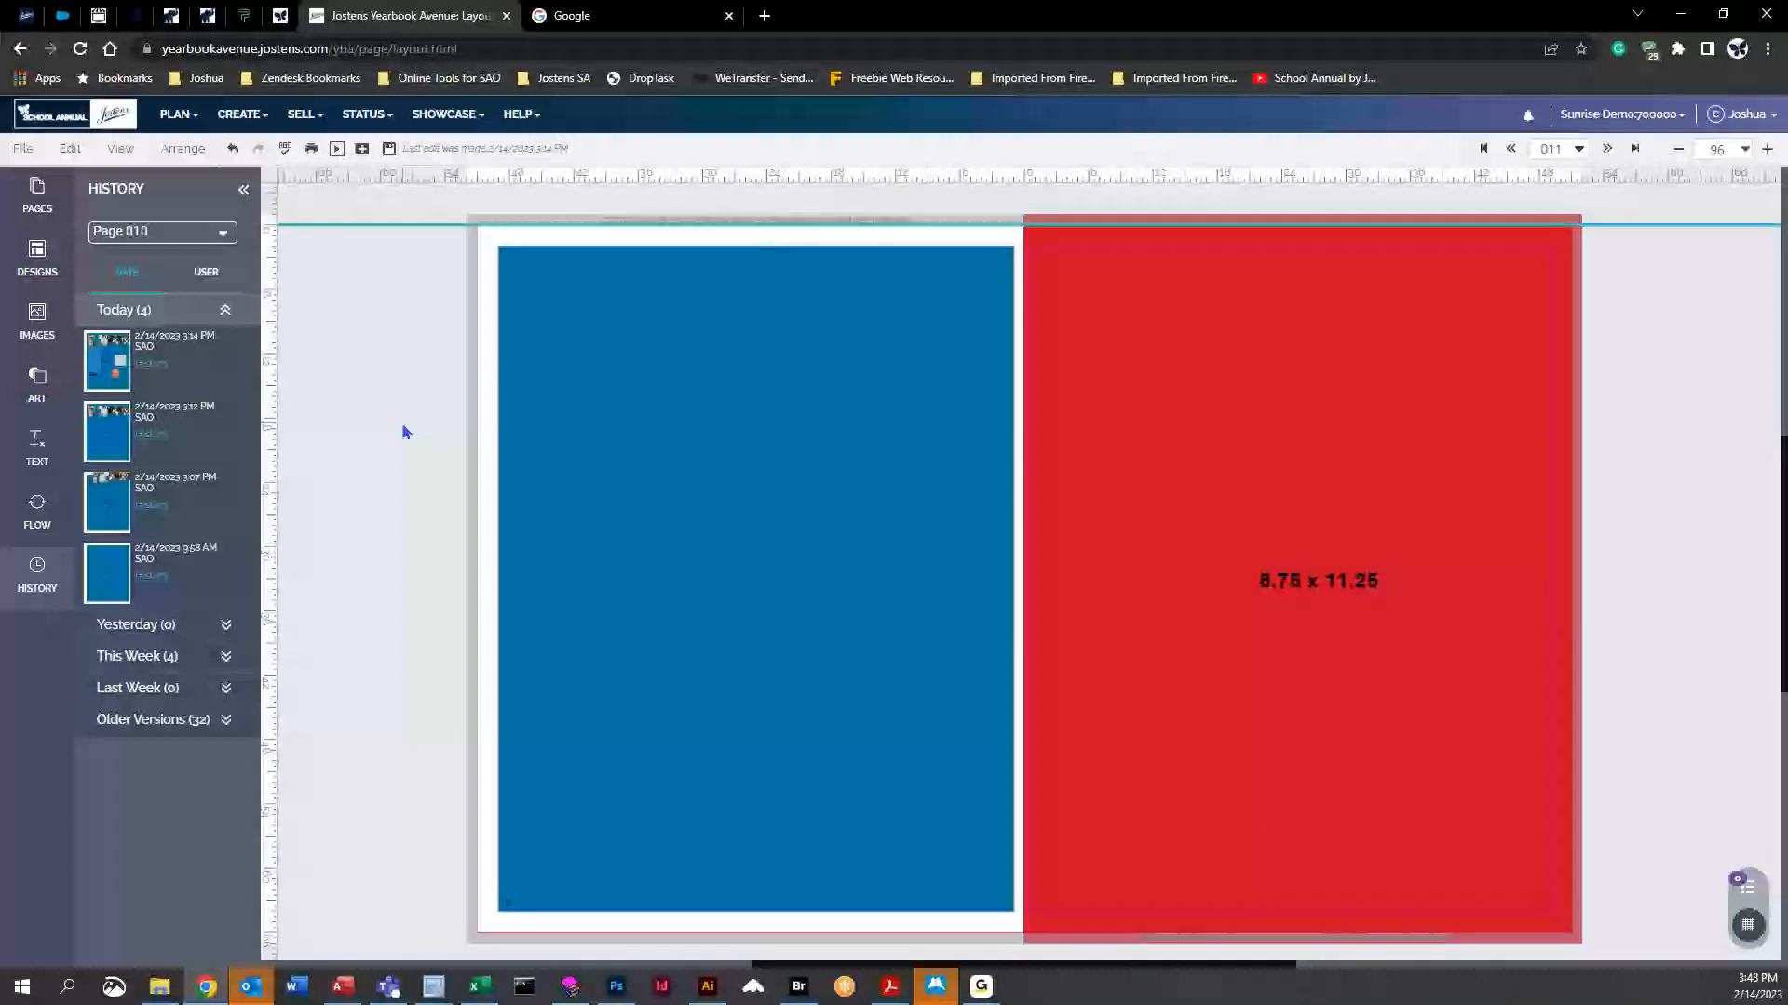
Apply the 2/14/2023 9:58 AM version of page 010 from the history to the left page
left_click(705, 459)
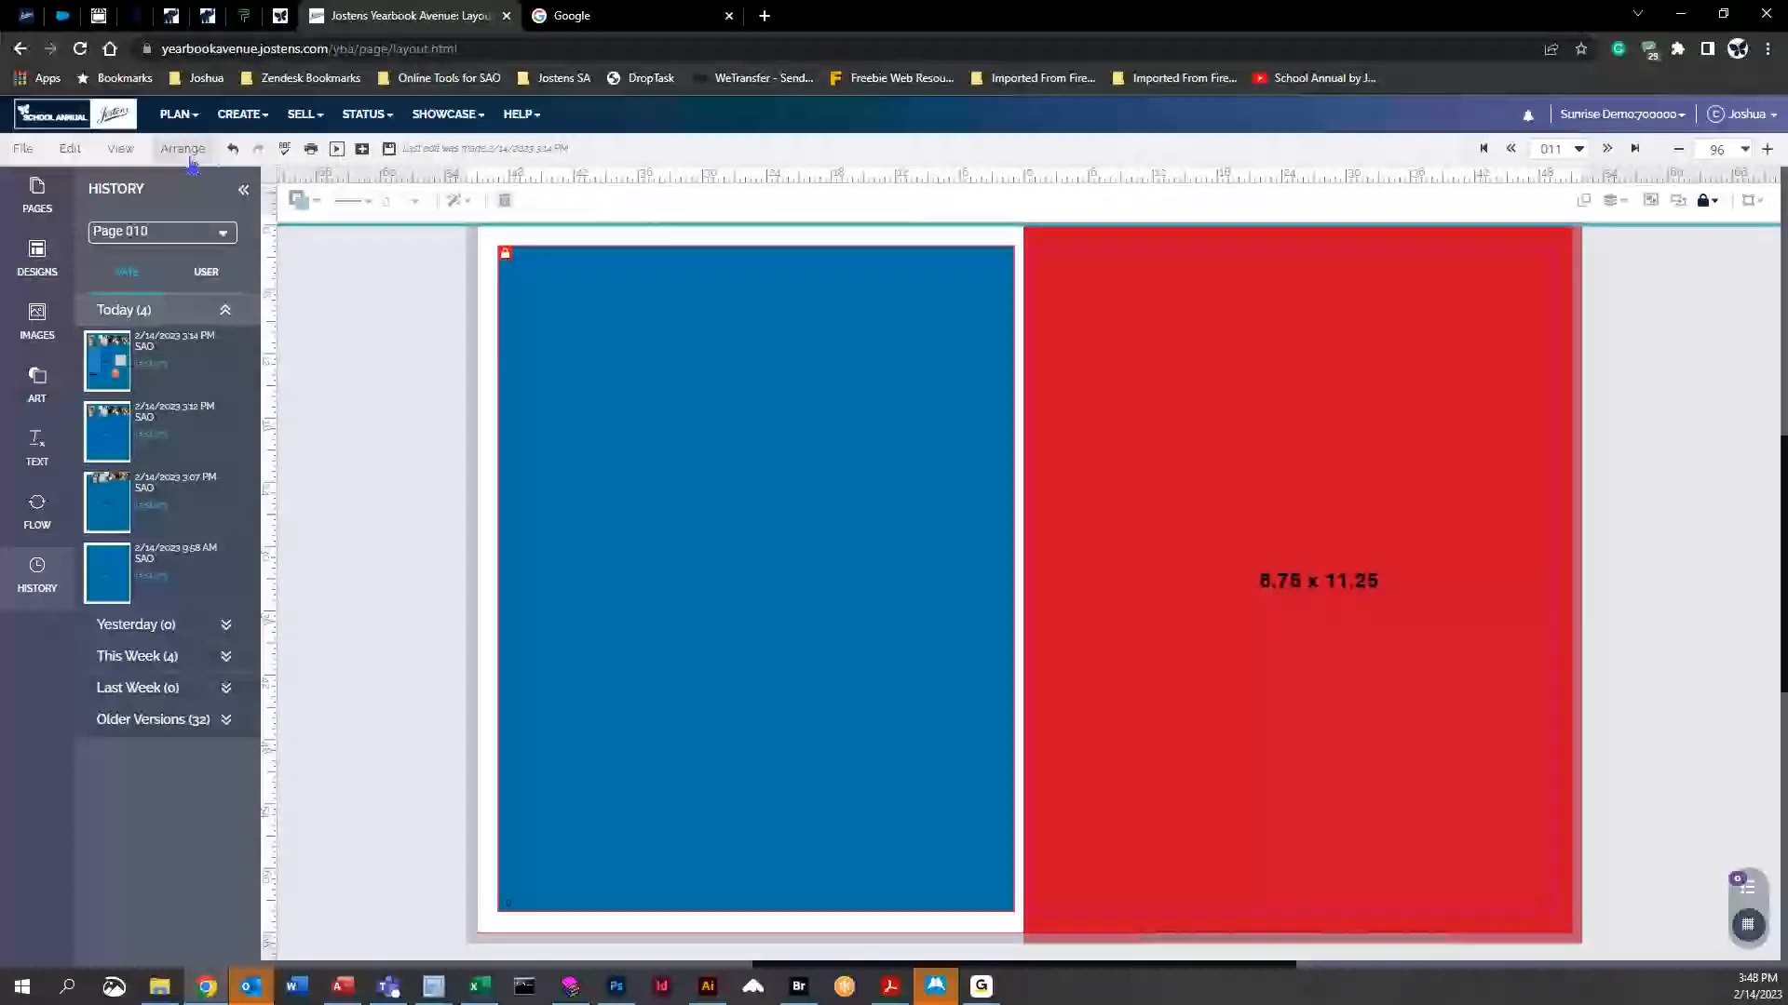
left_click(182, 149)
left_click(370, 566)
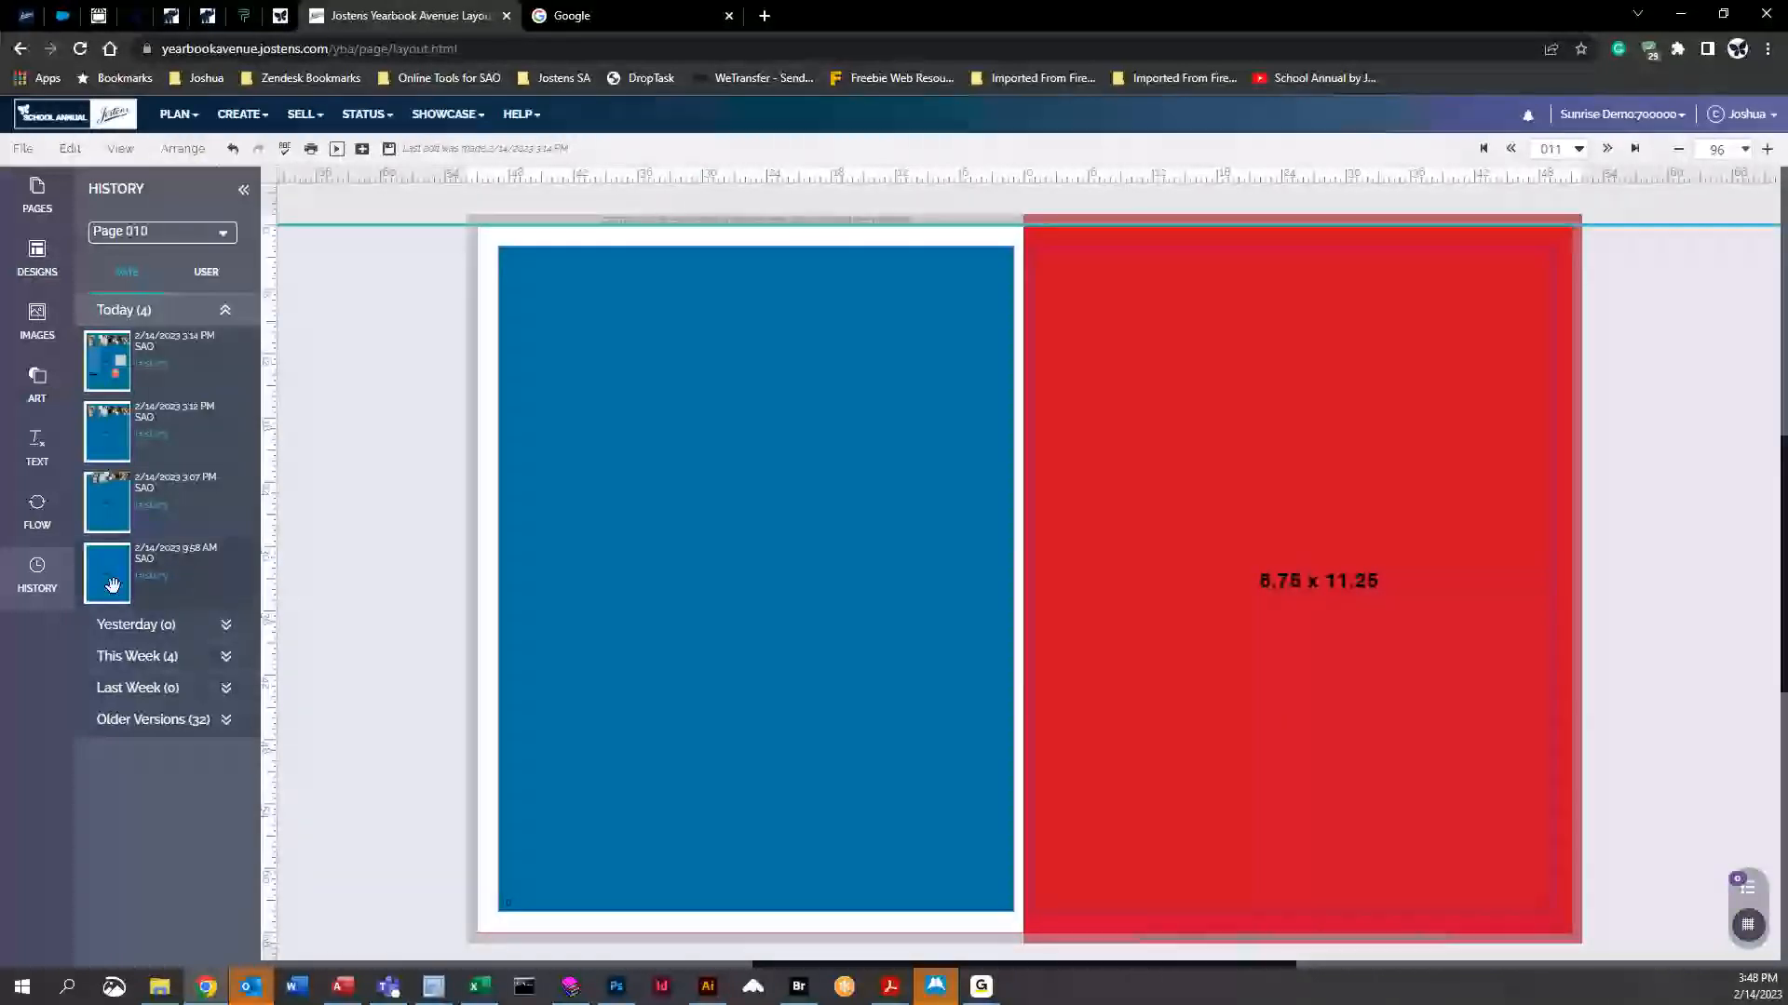
left_click_drag(110, 589, 657, 601)
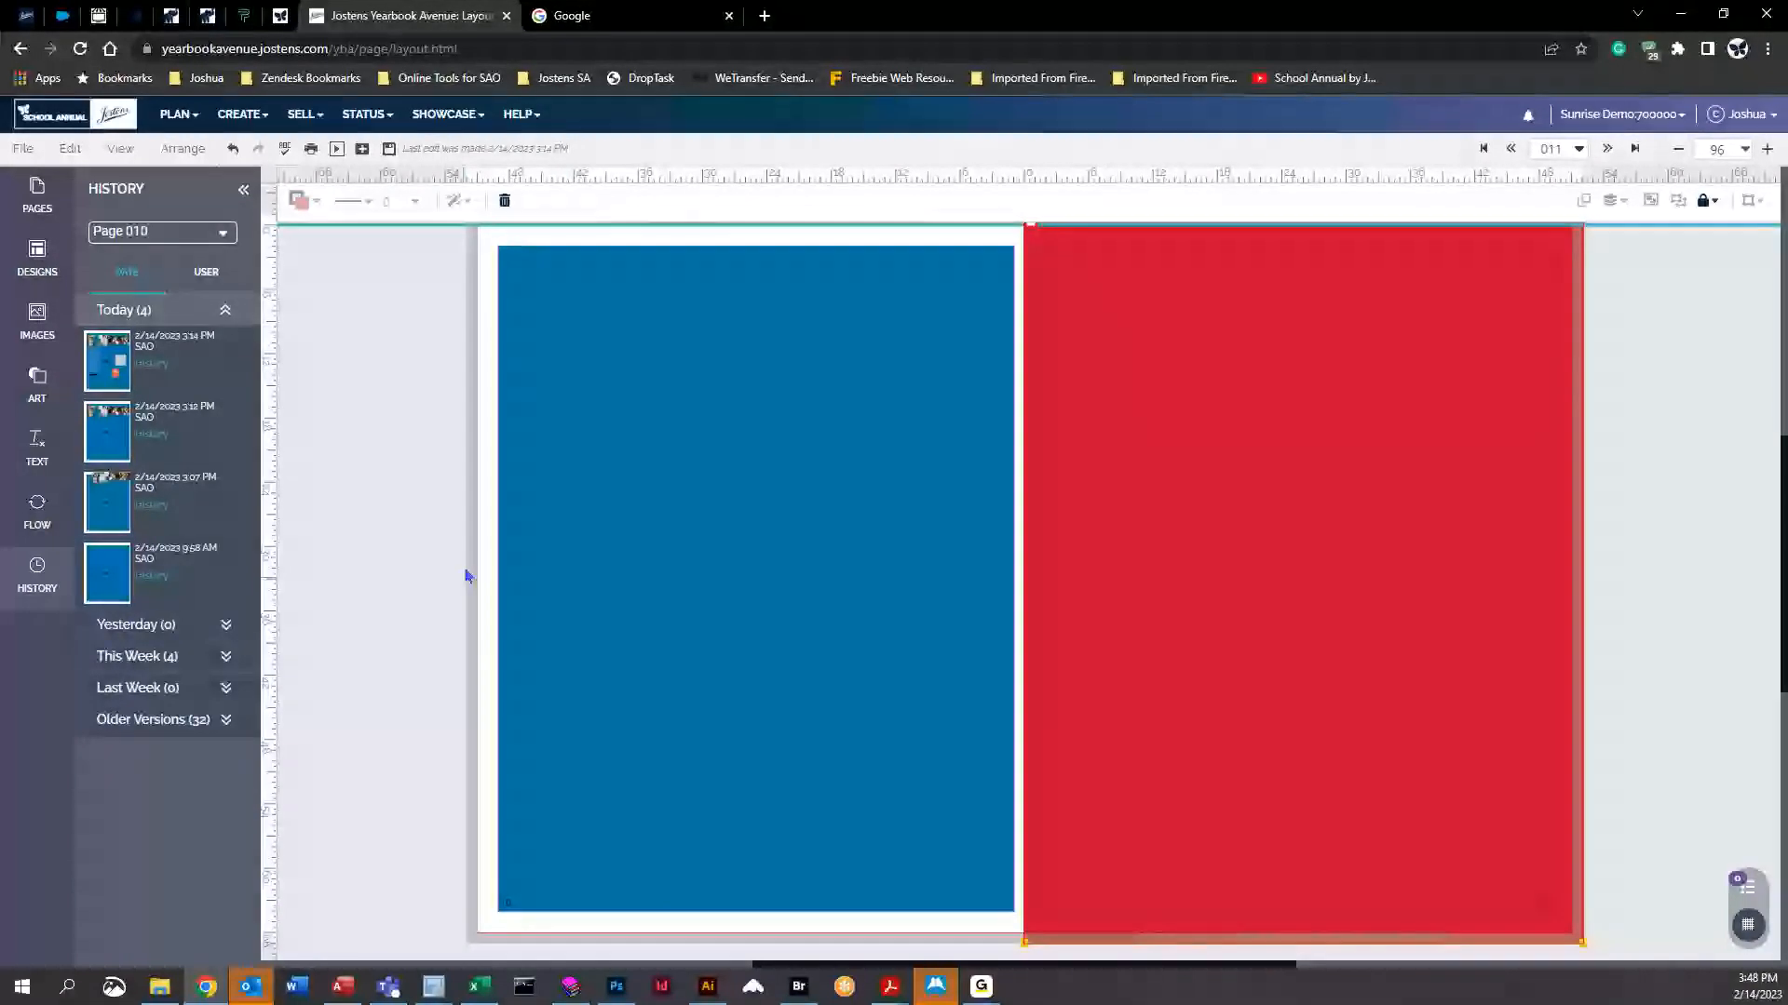
Unlock all objects on the spread and send the left page's blue background to the back
left_click(582, 487)
left_click(182, 148)
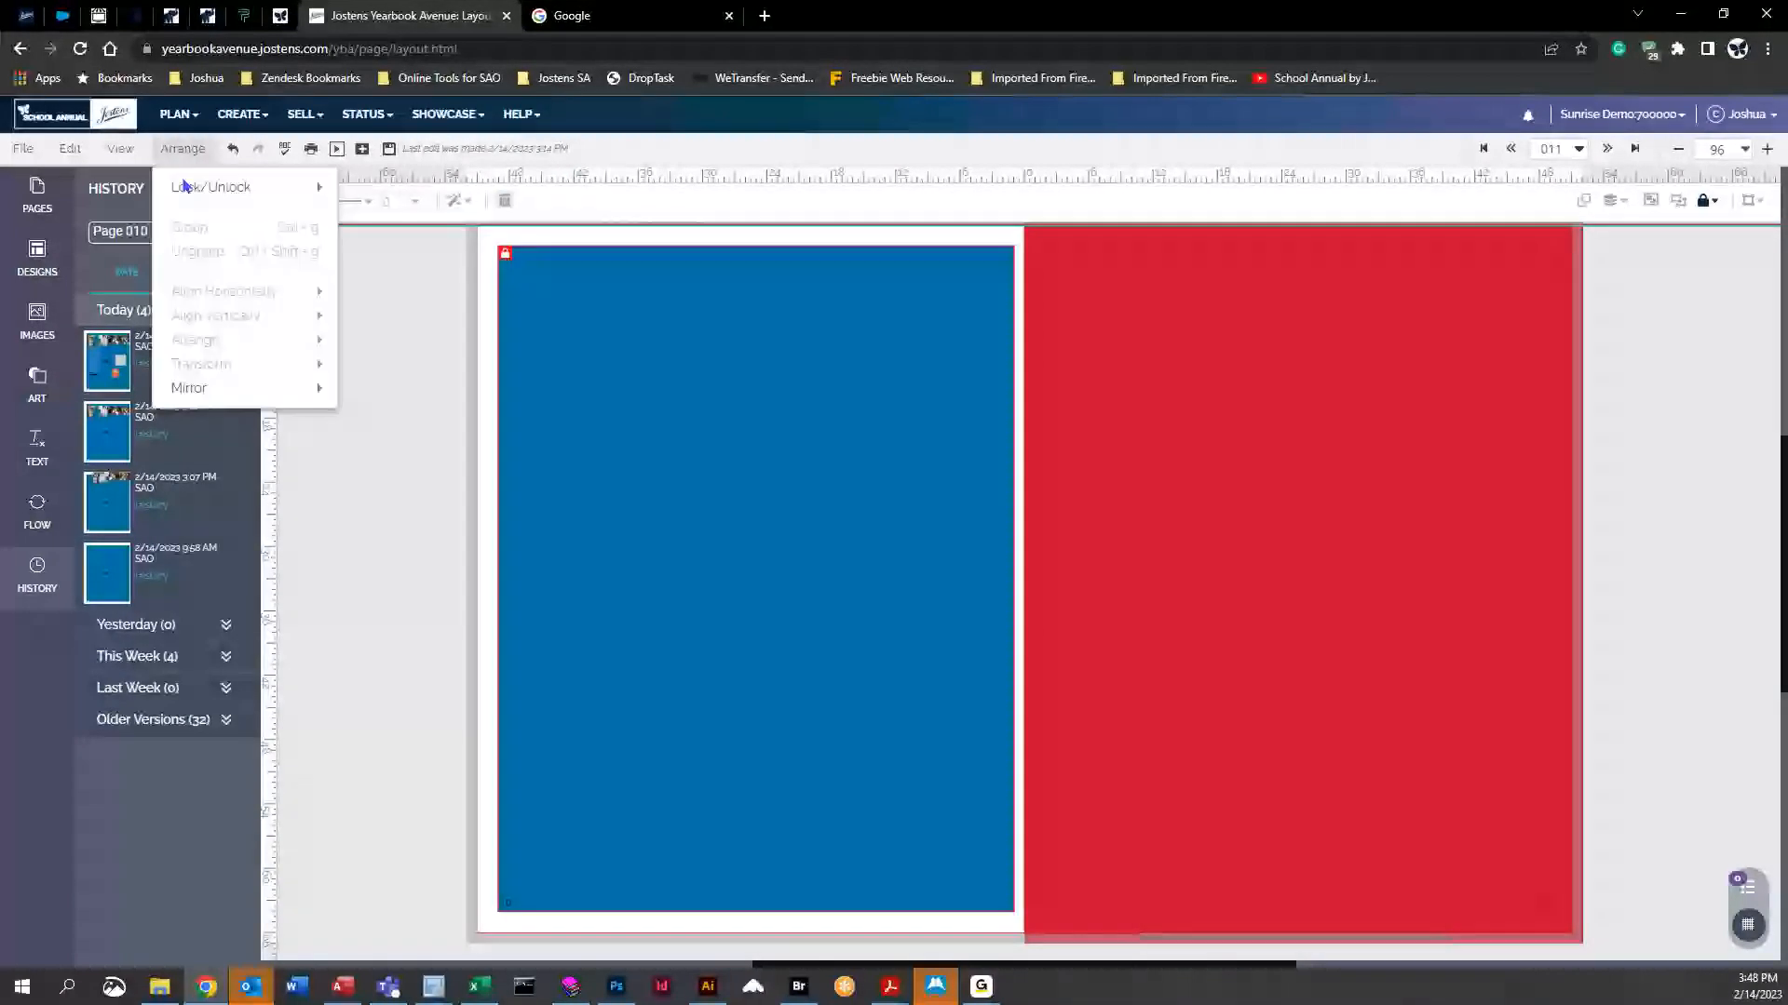
left_click(388, 192)
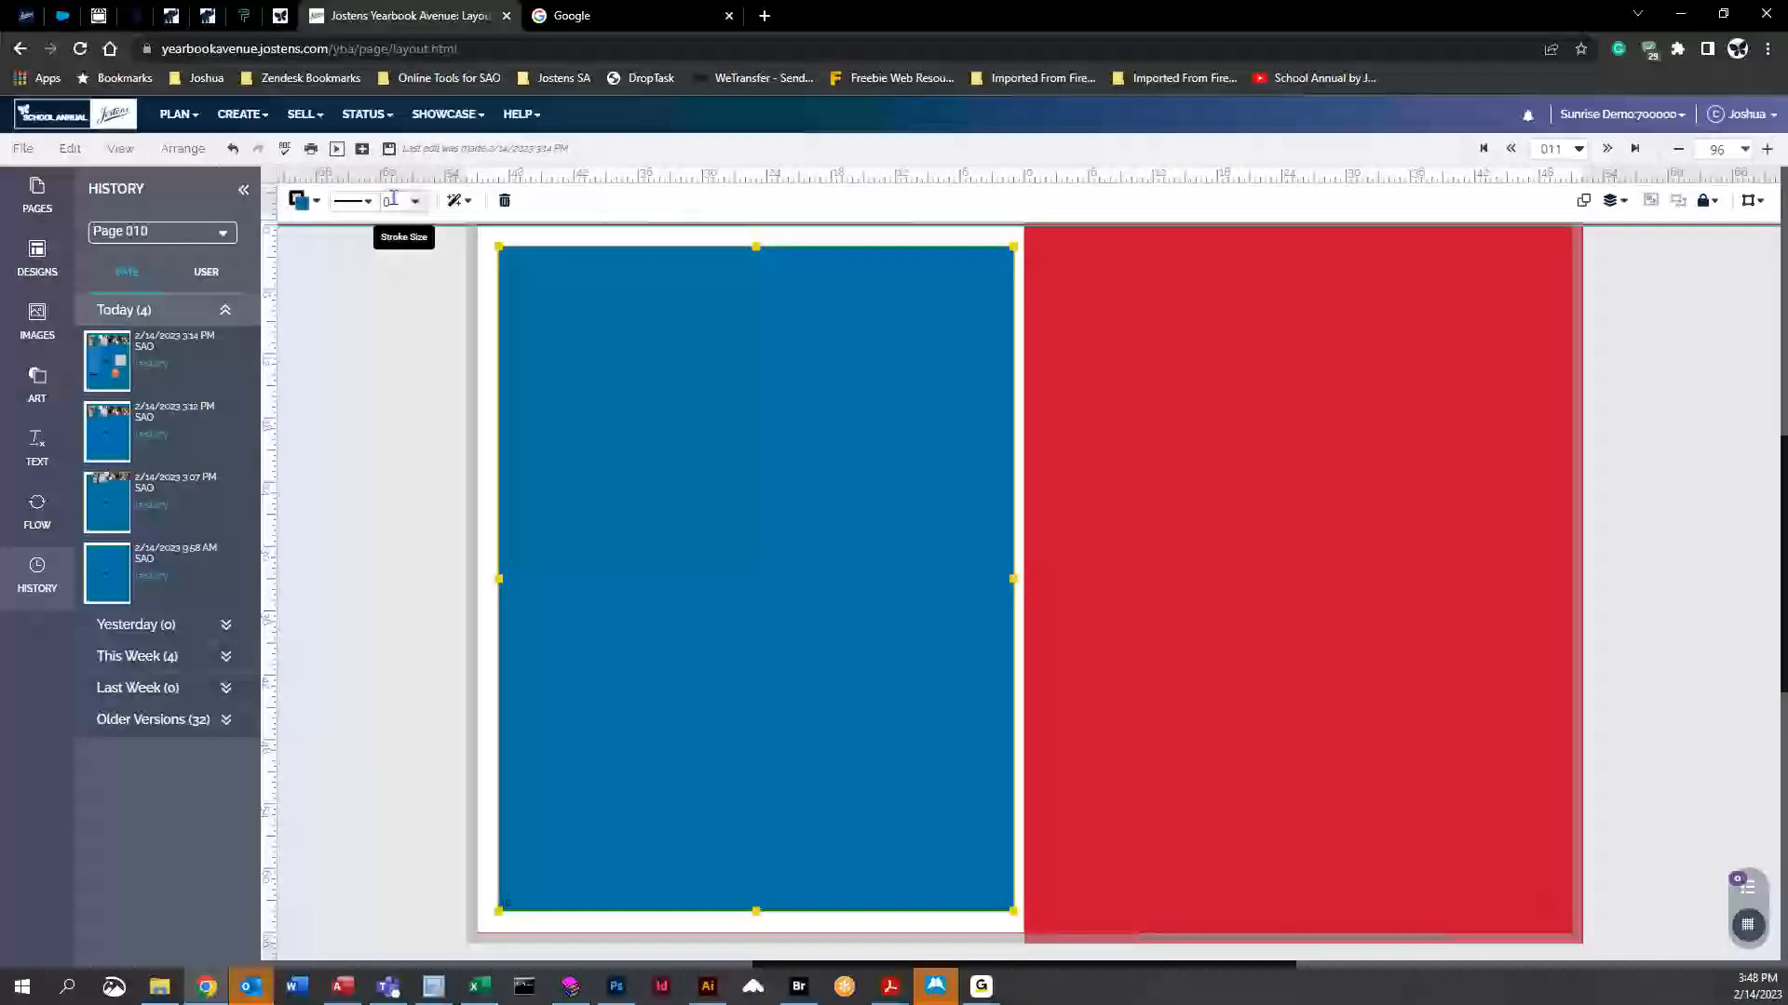
left_click(1615, 200)
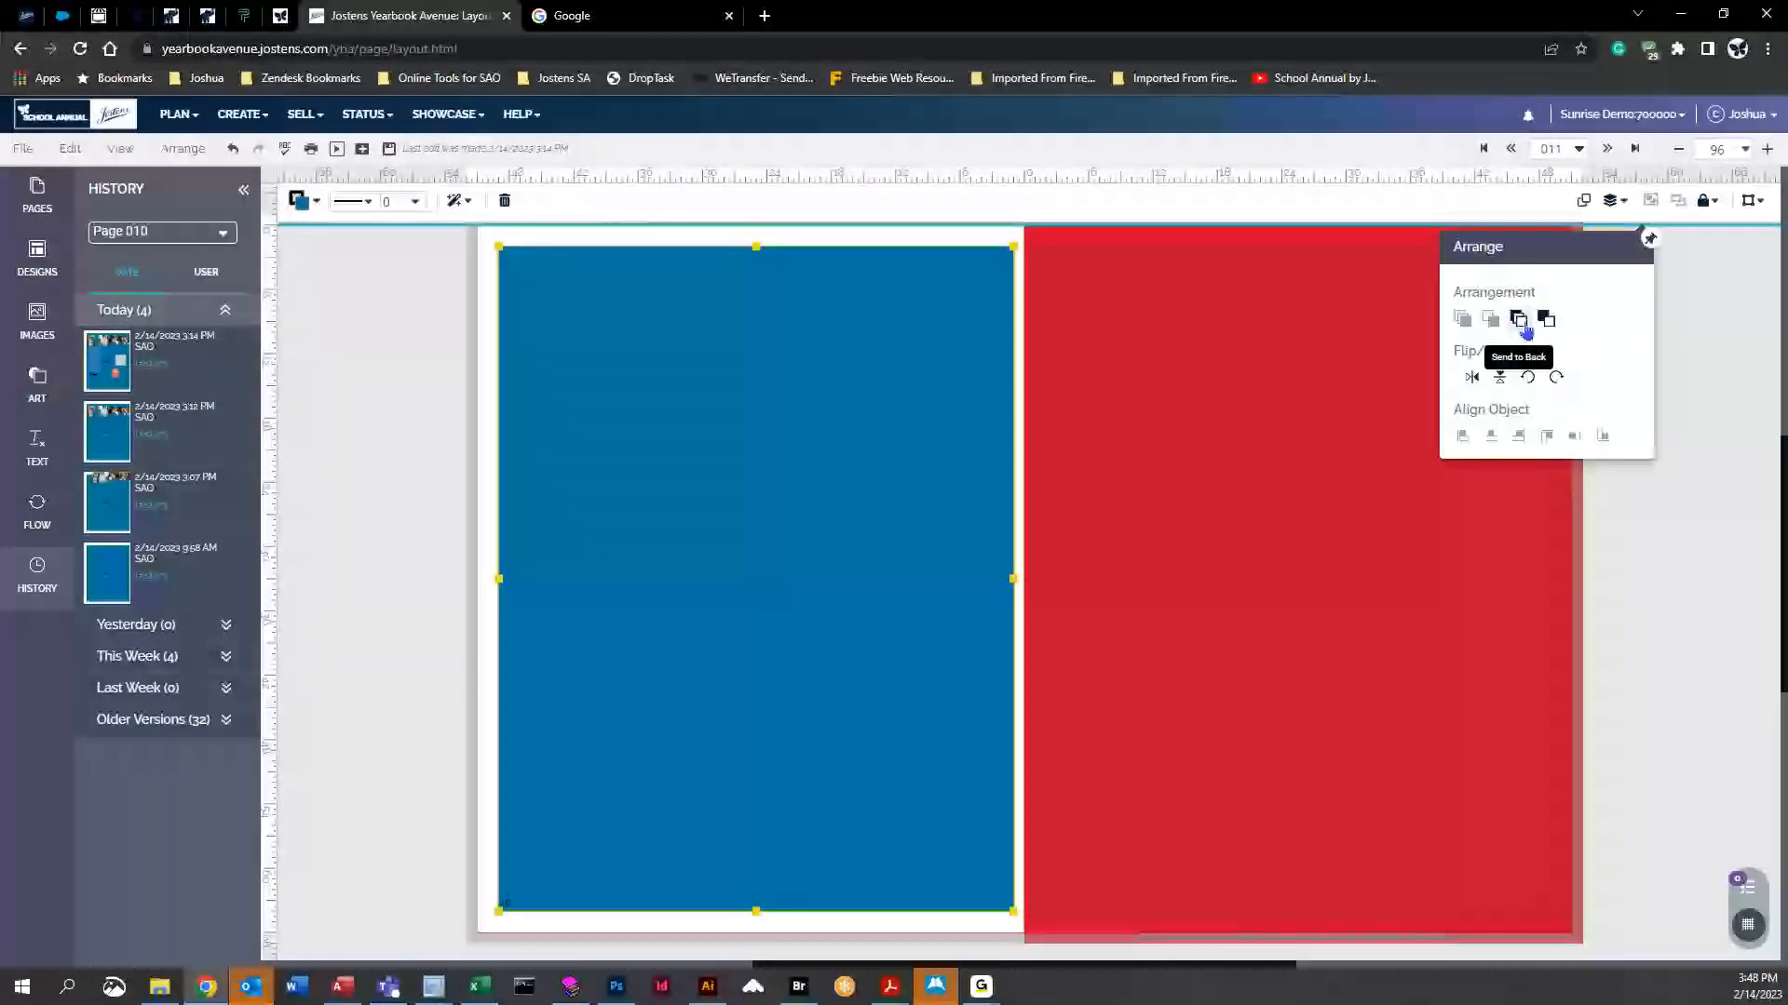
left_click(1527, 326)
left_click(387, 415)
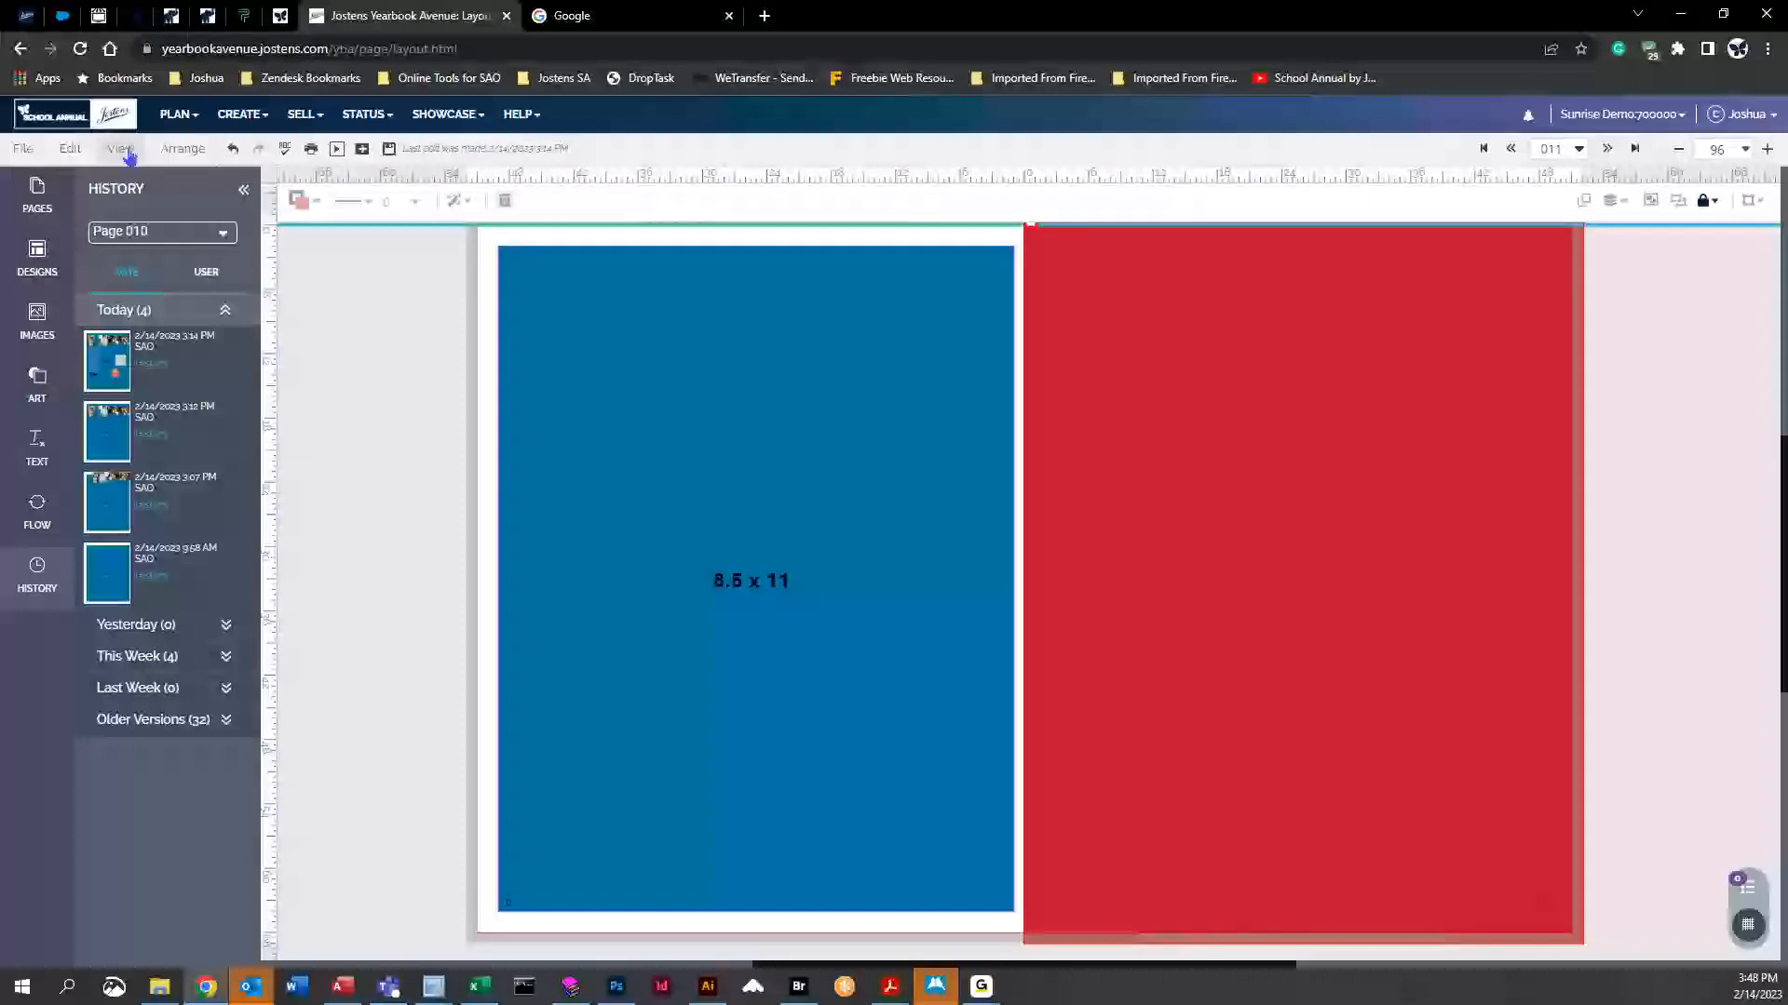
Unlock all objects again and send the right page's red background to the back
left_click(178, 160)
mouse_move(224, 194)
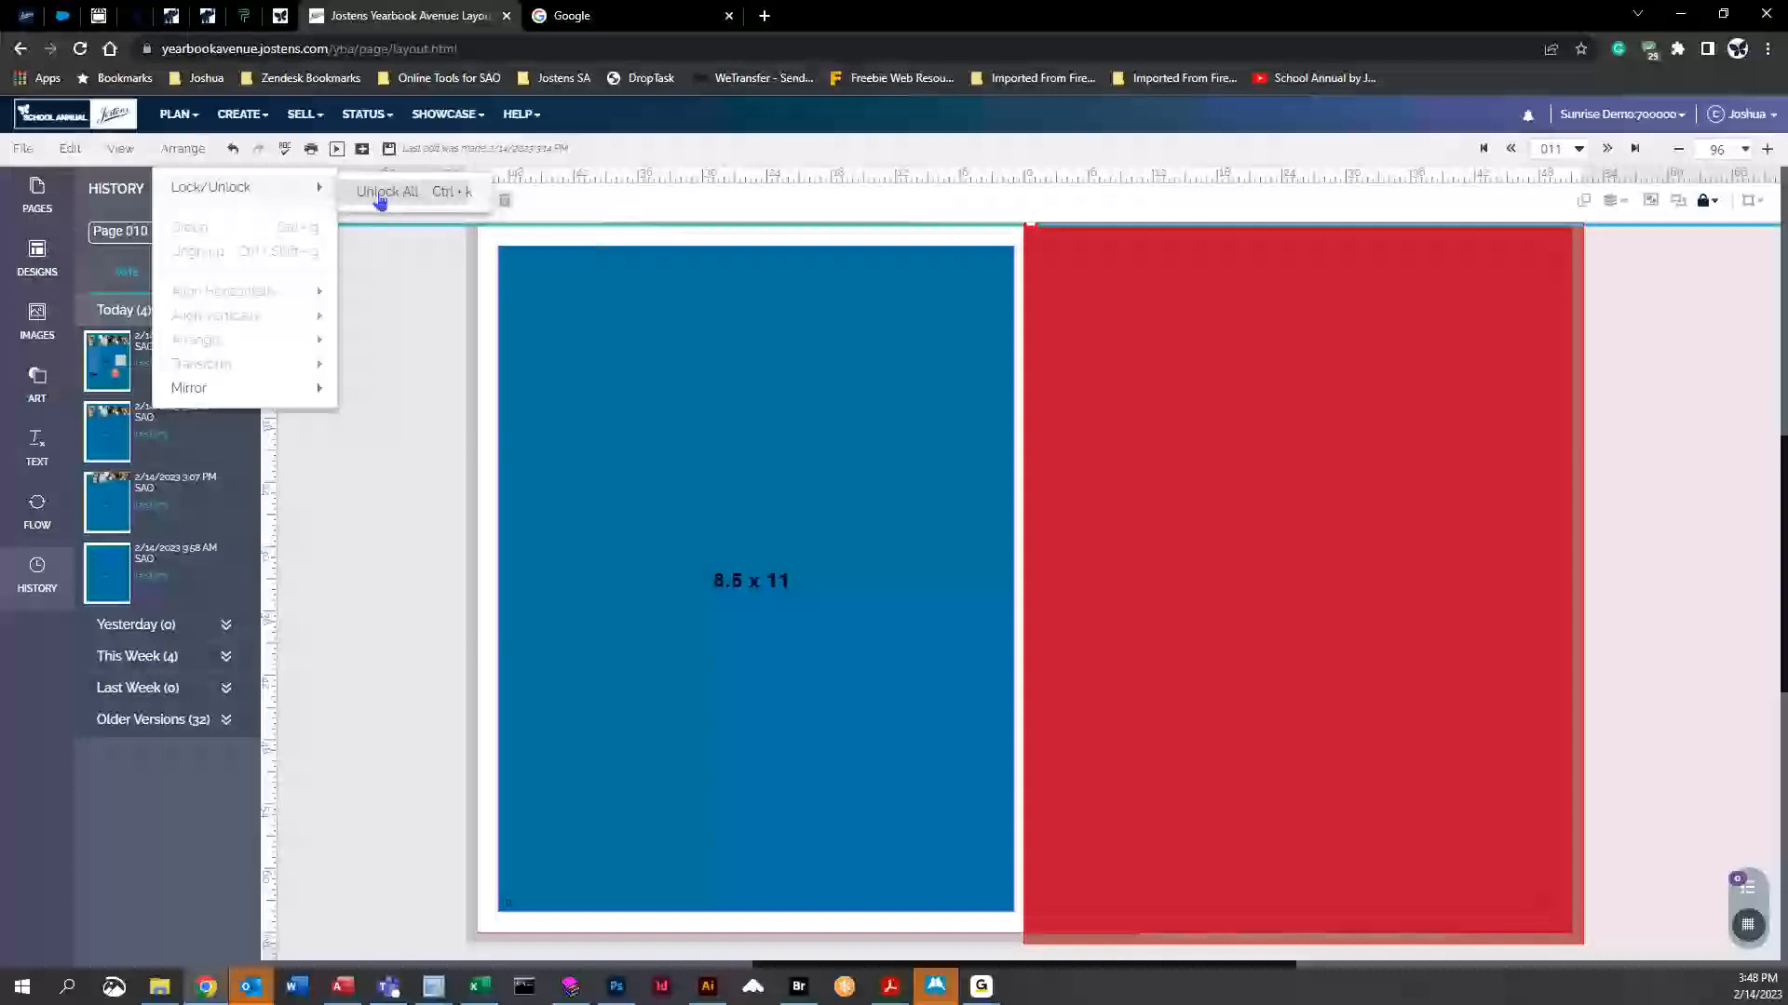
left_click(379, 195)
left_click(1649, 200)
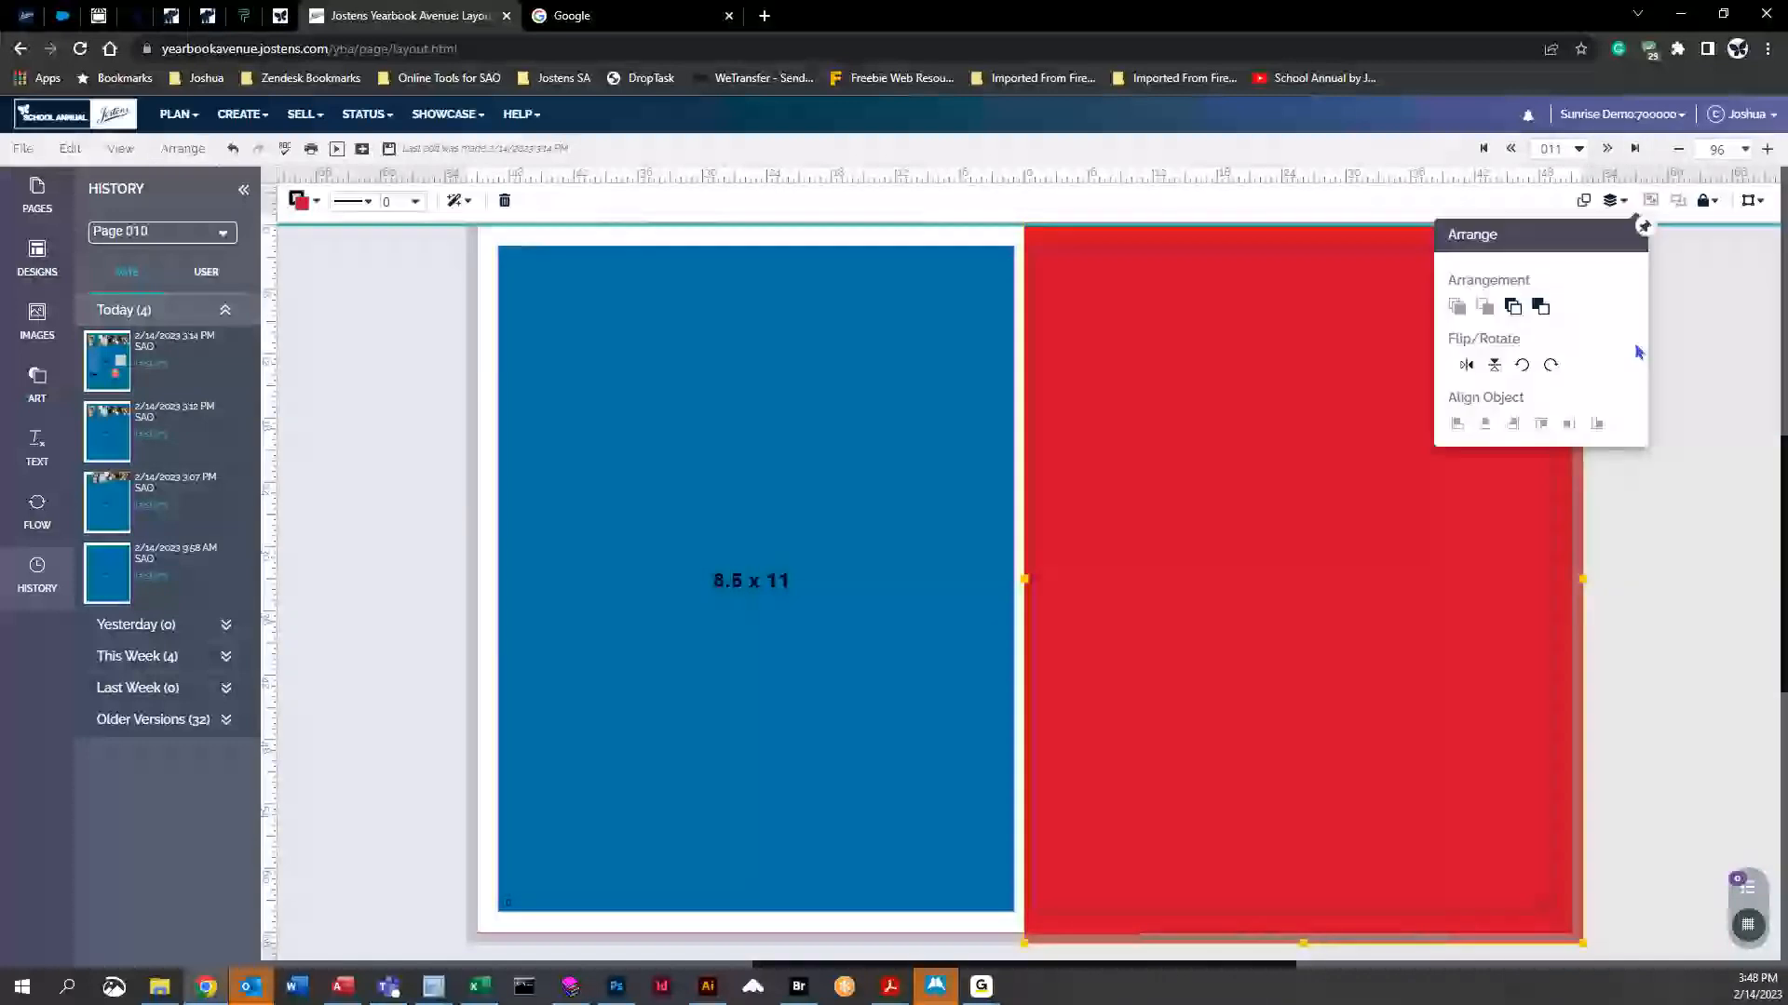
left_click(1514, 308)
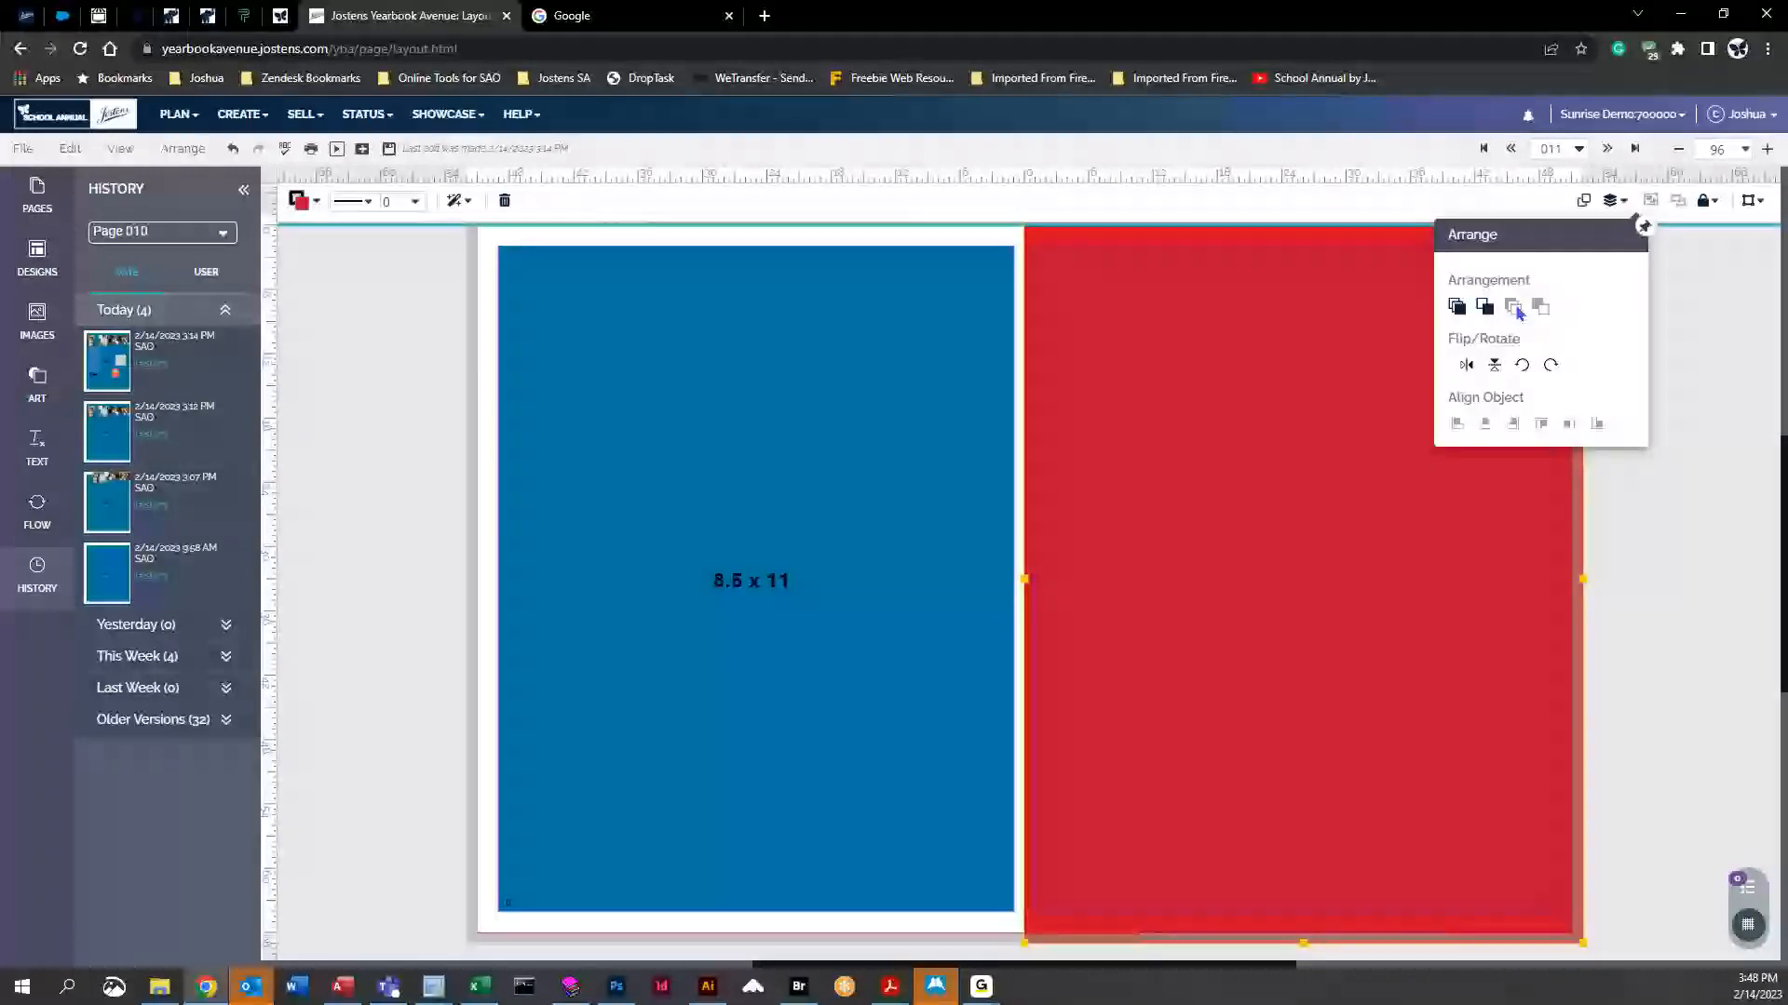
left_click(1754, 567)
scroll(414, 500, "up", 1)
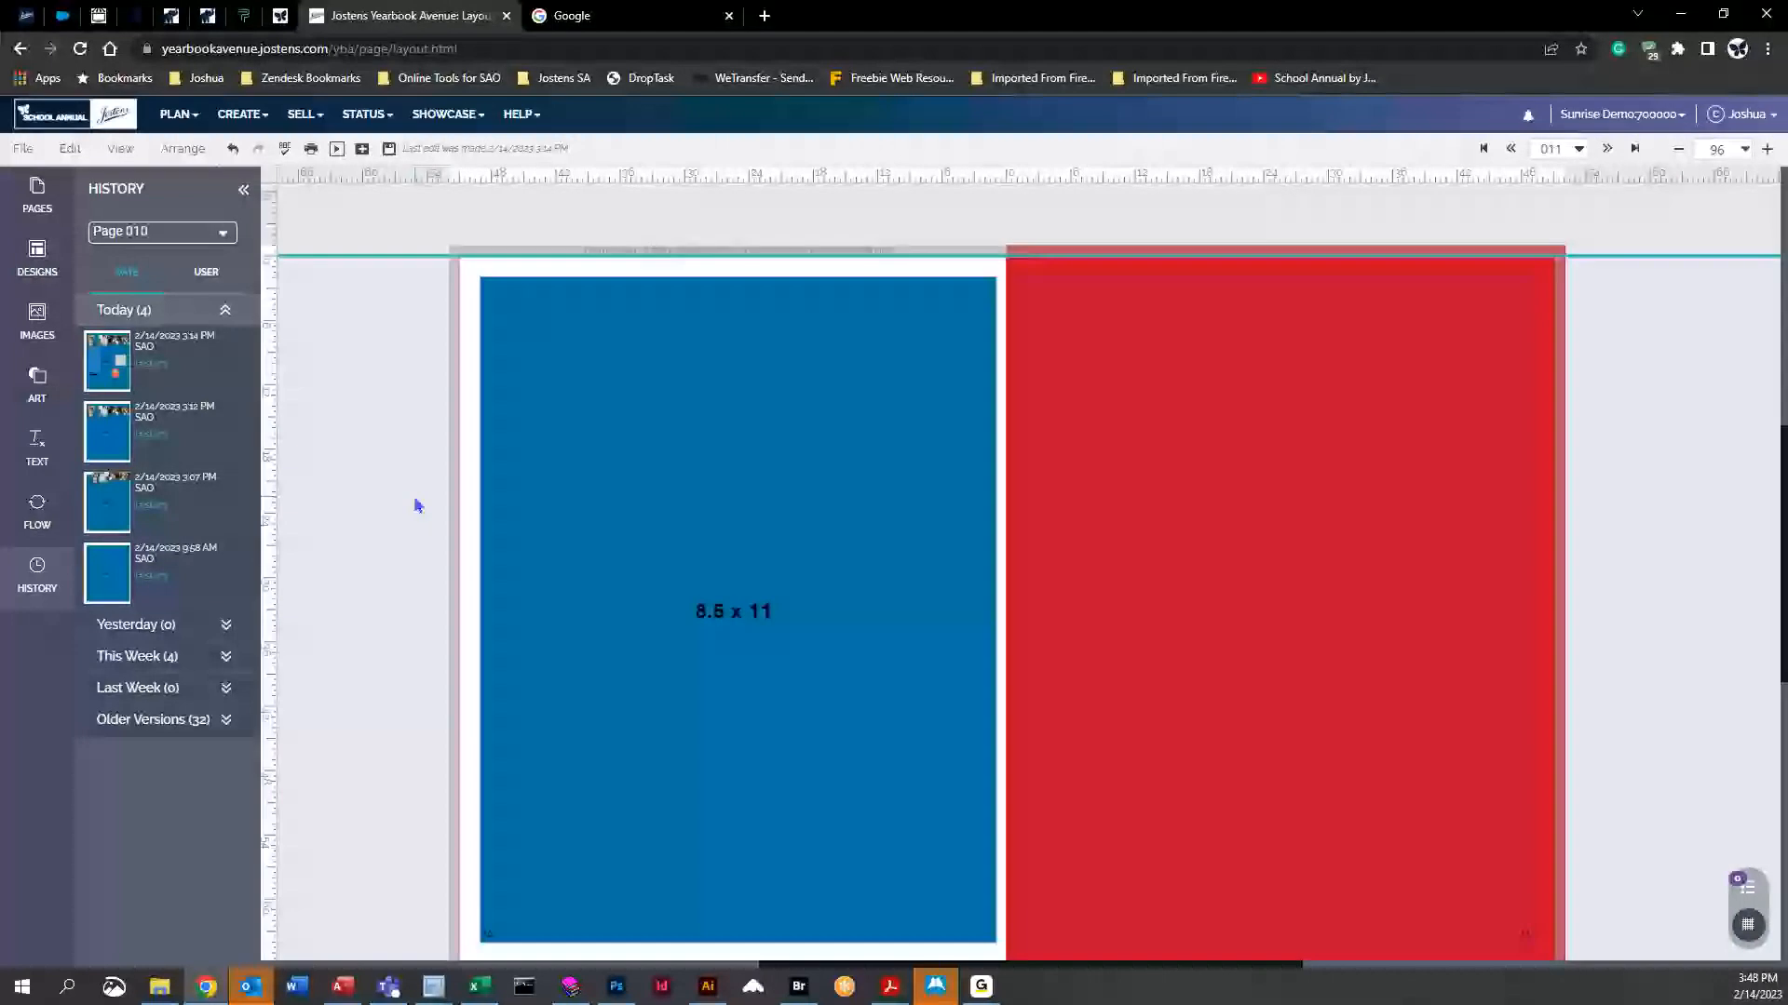
scroll(414, 495, "down", 1)
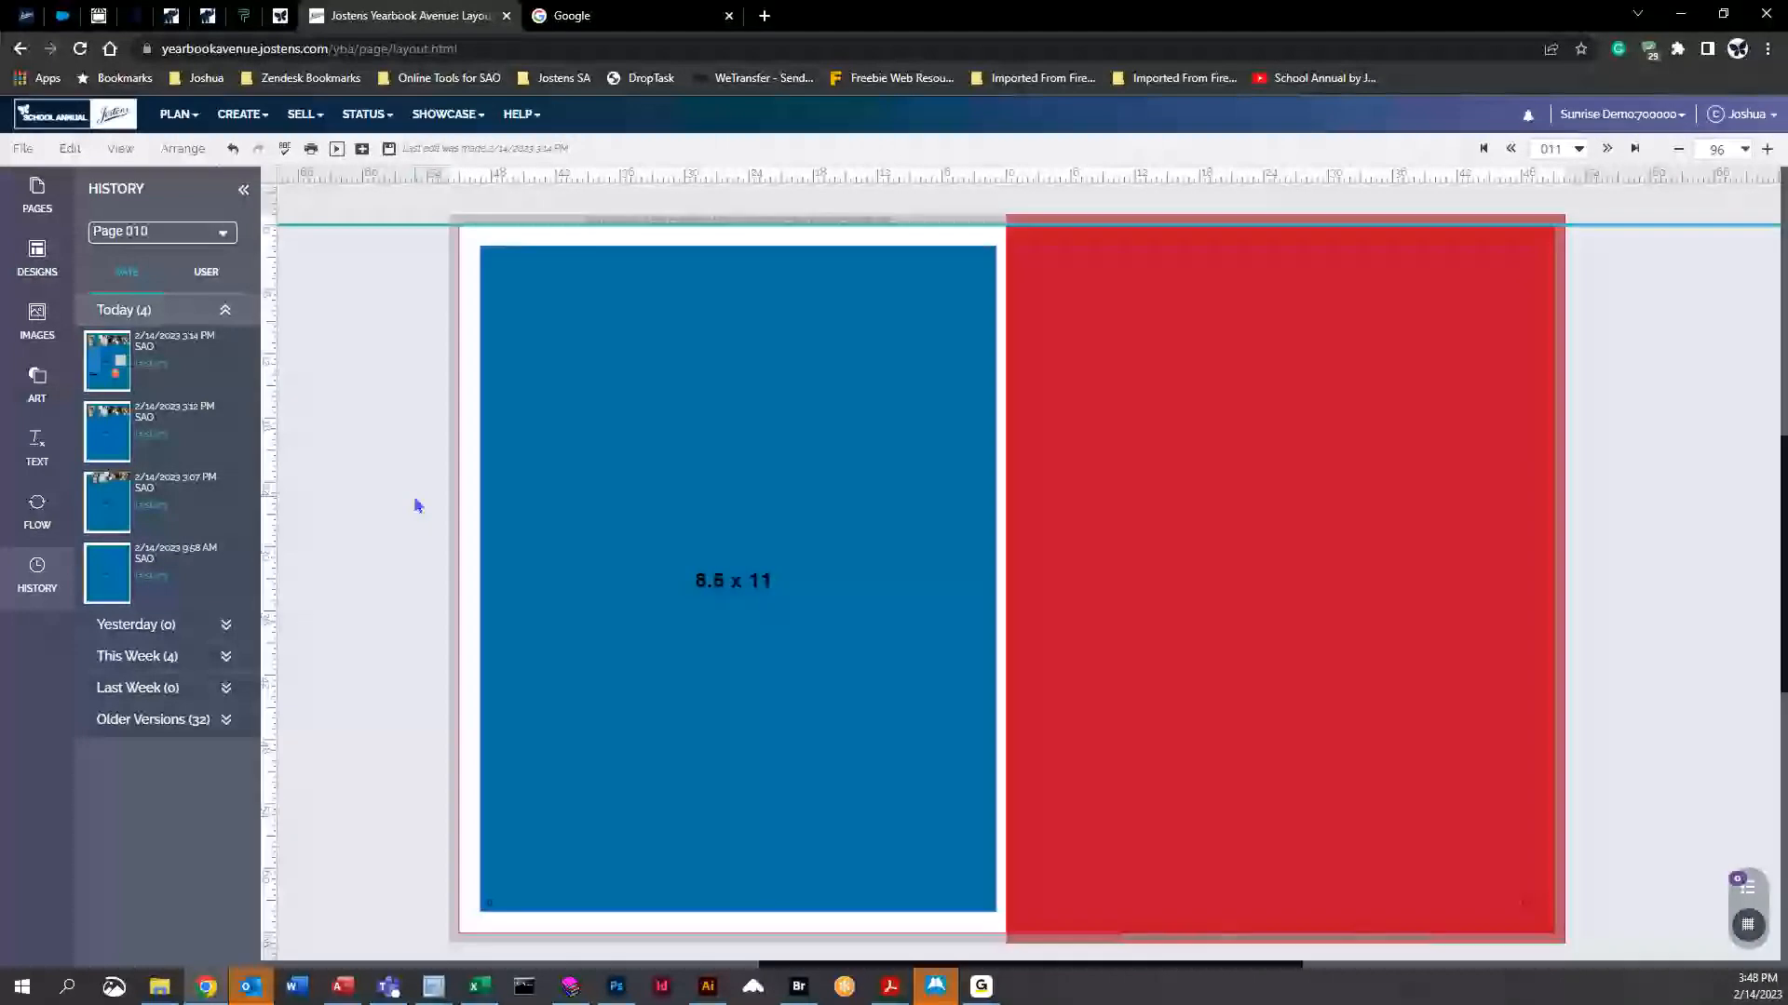
View the older versions of page 010, and switch the version history to page 011
left_click(166, 719)
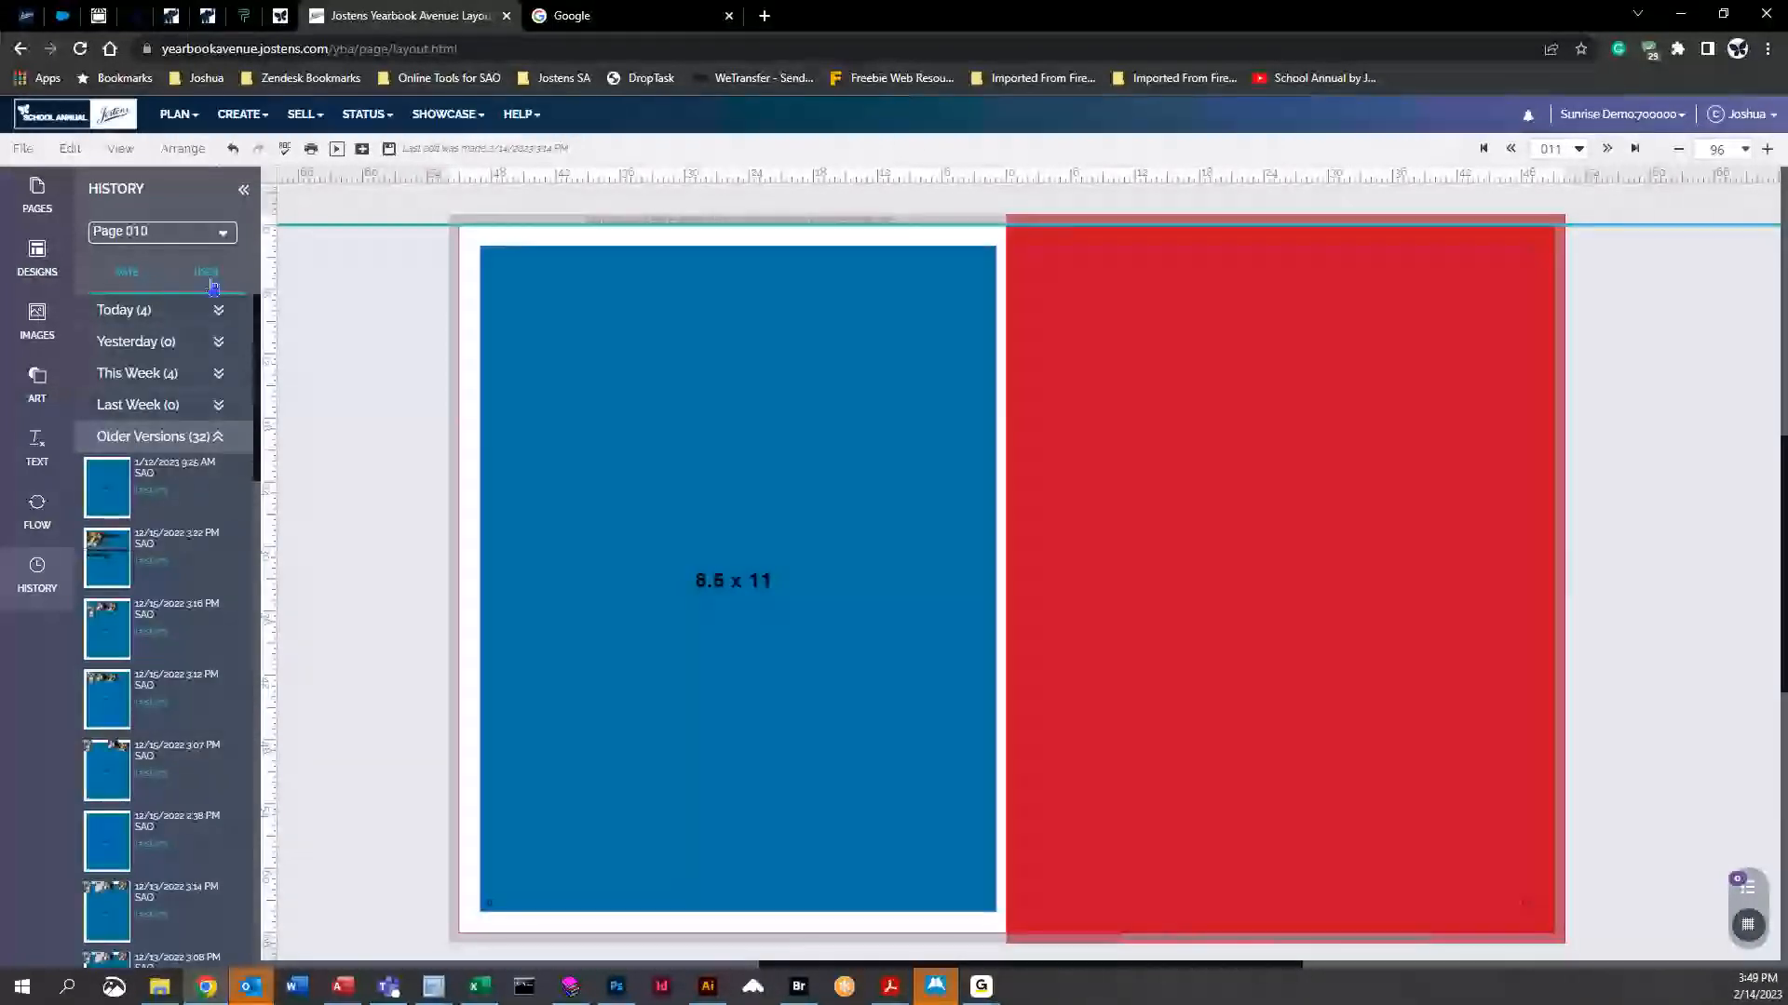
left_click(204, 233)
left_click(187, 277)
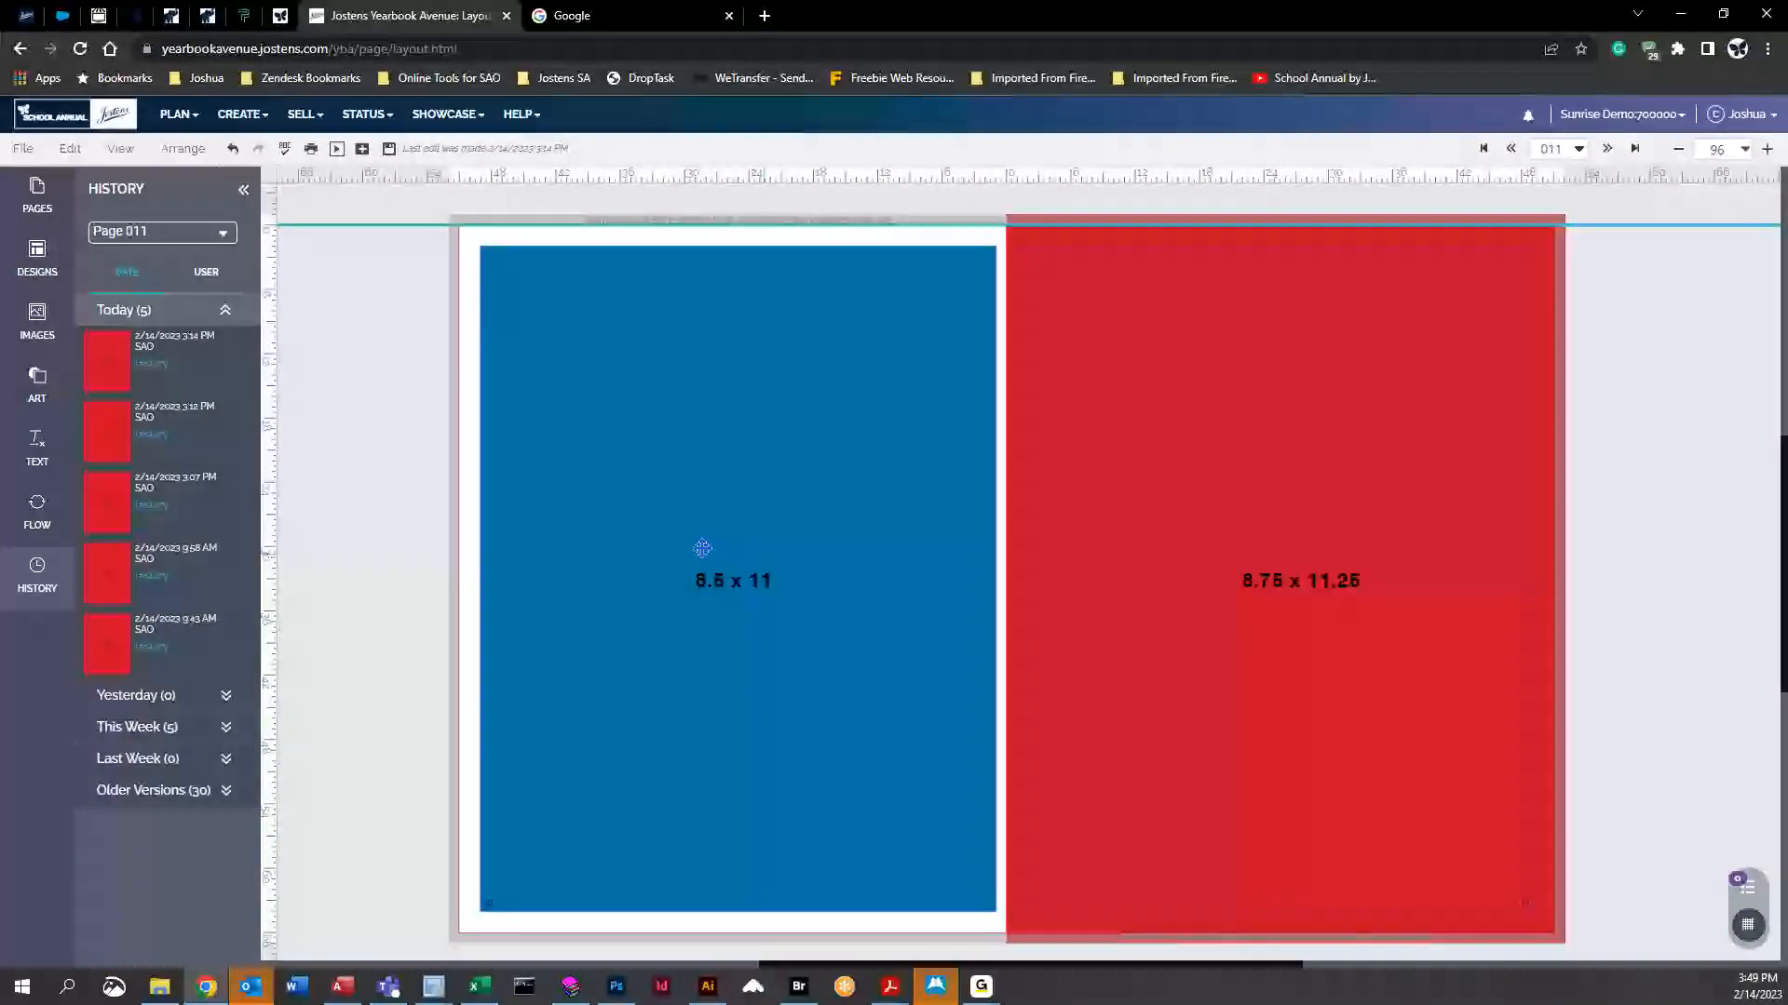
left_click(578, 327)
left_click(419, 334)
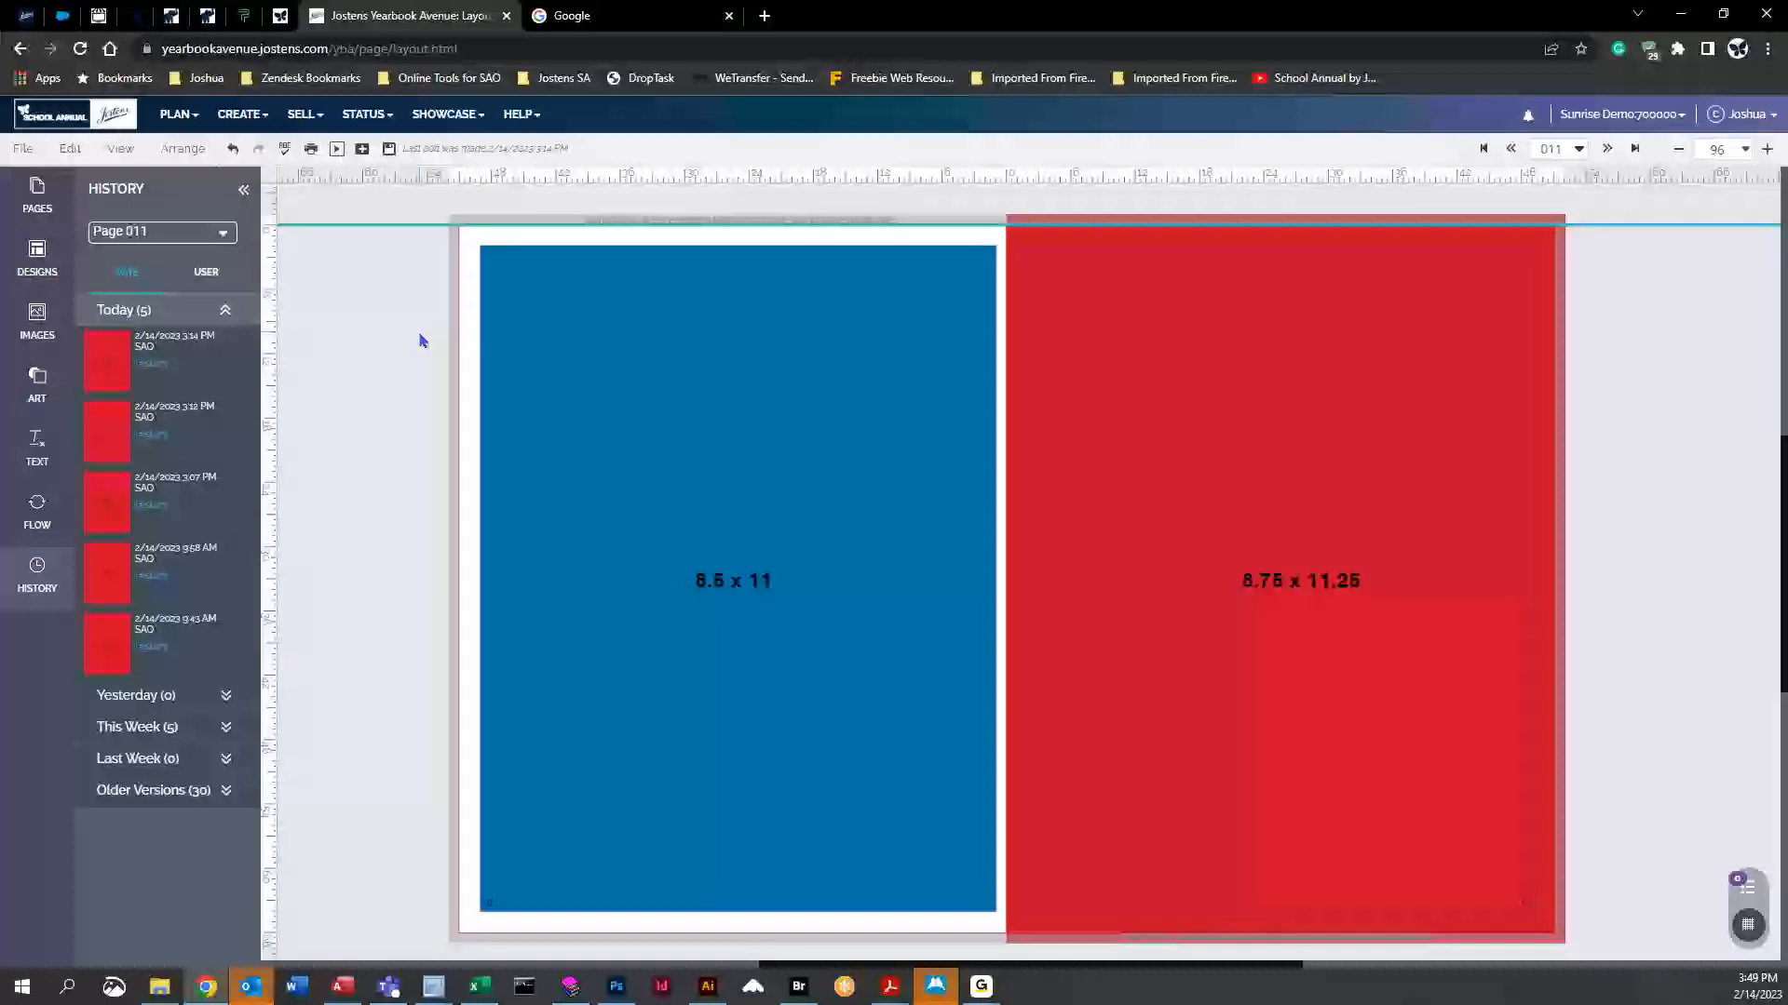
Select the backgrounds and size labels on both pages and lock them all
left_click_drag(402, 312, 1720, 783)
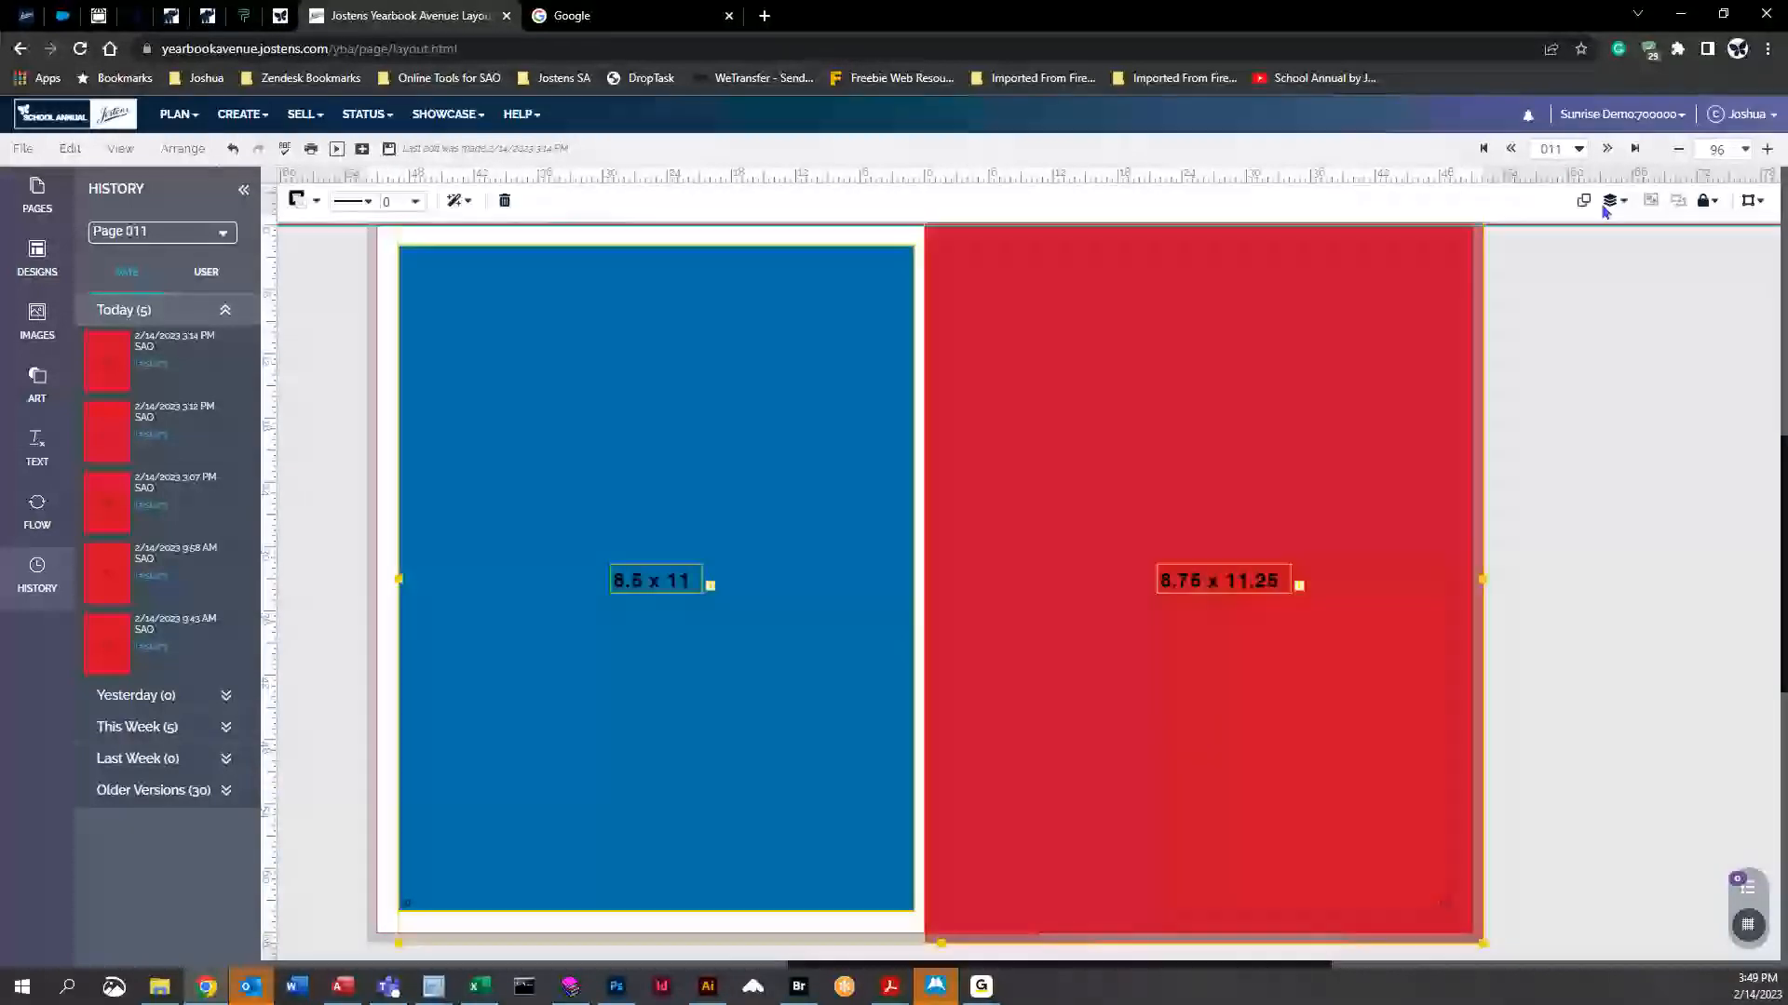
left_click(1705, 202)
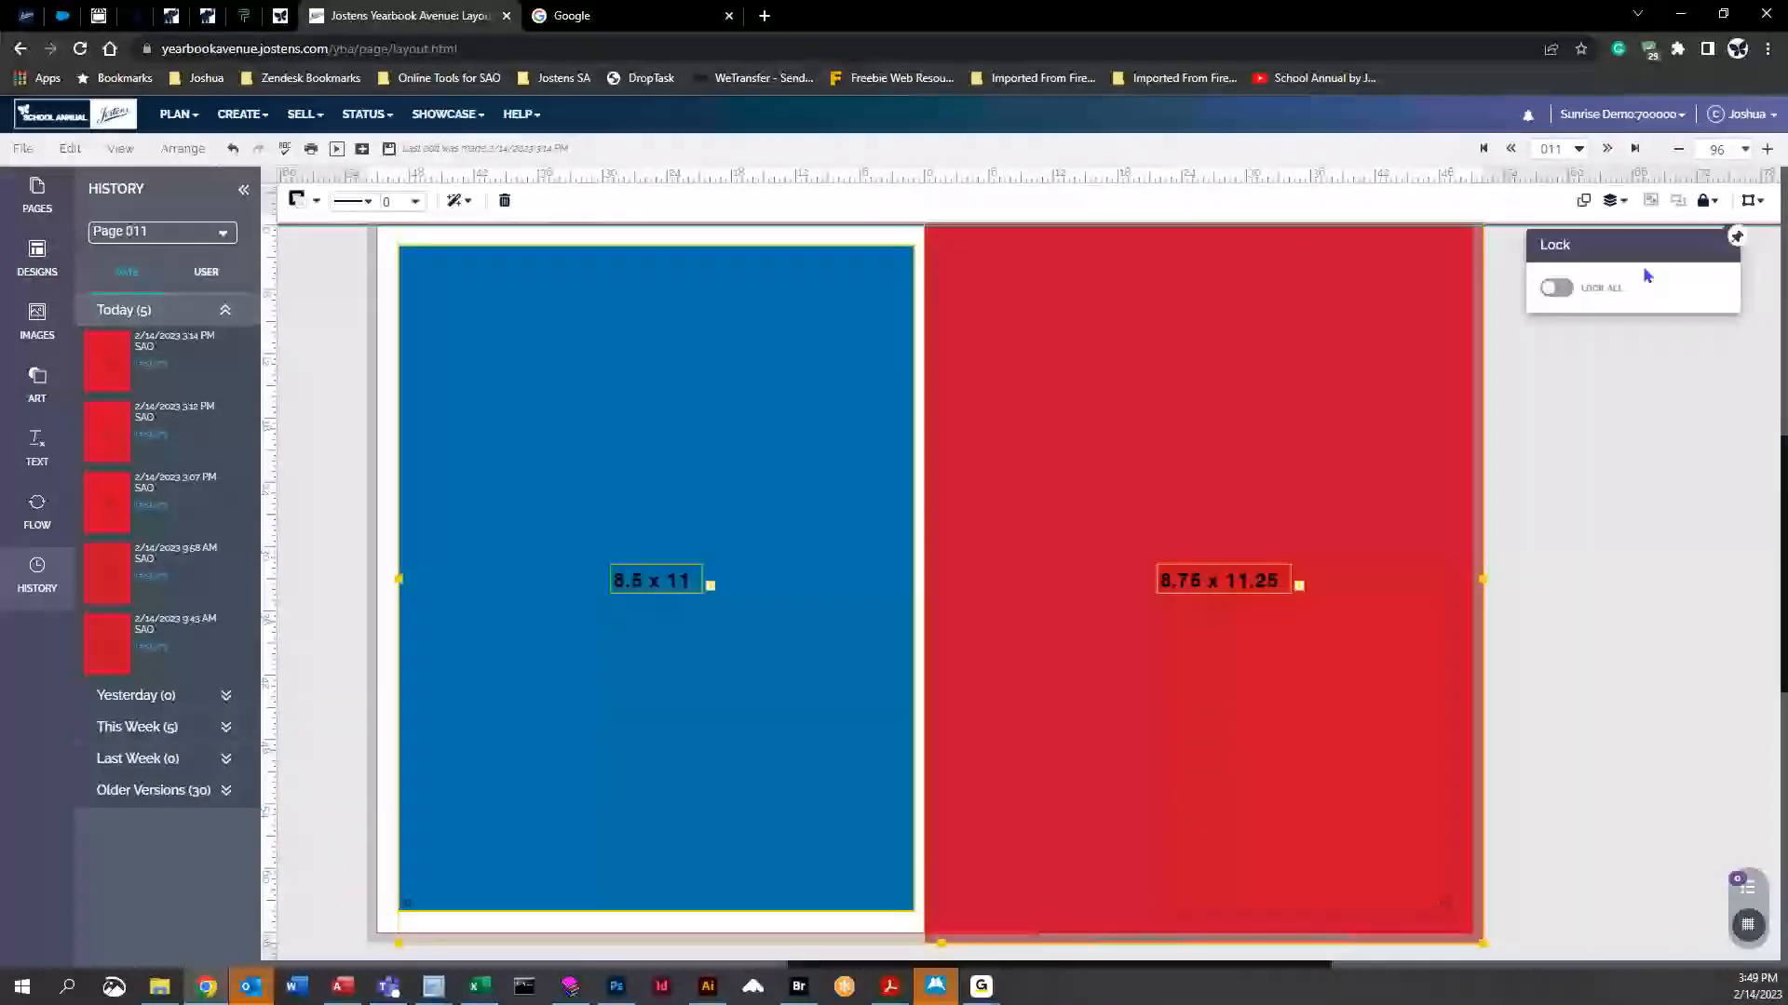
left_click(1554, 287)
left_click(1567, 319)
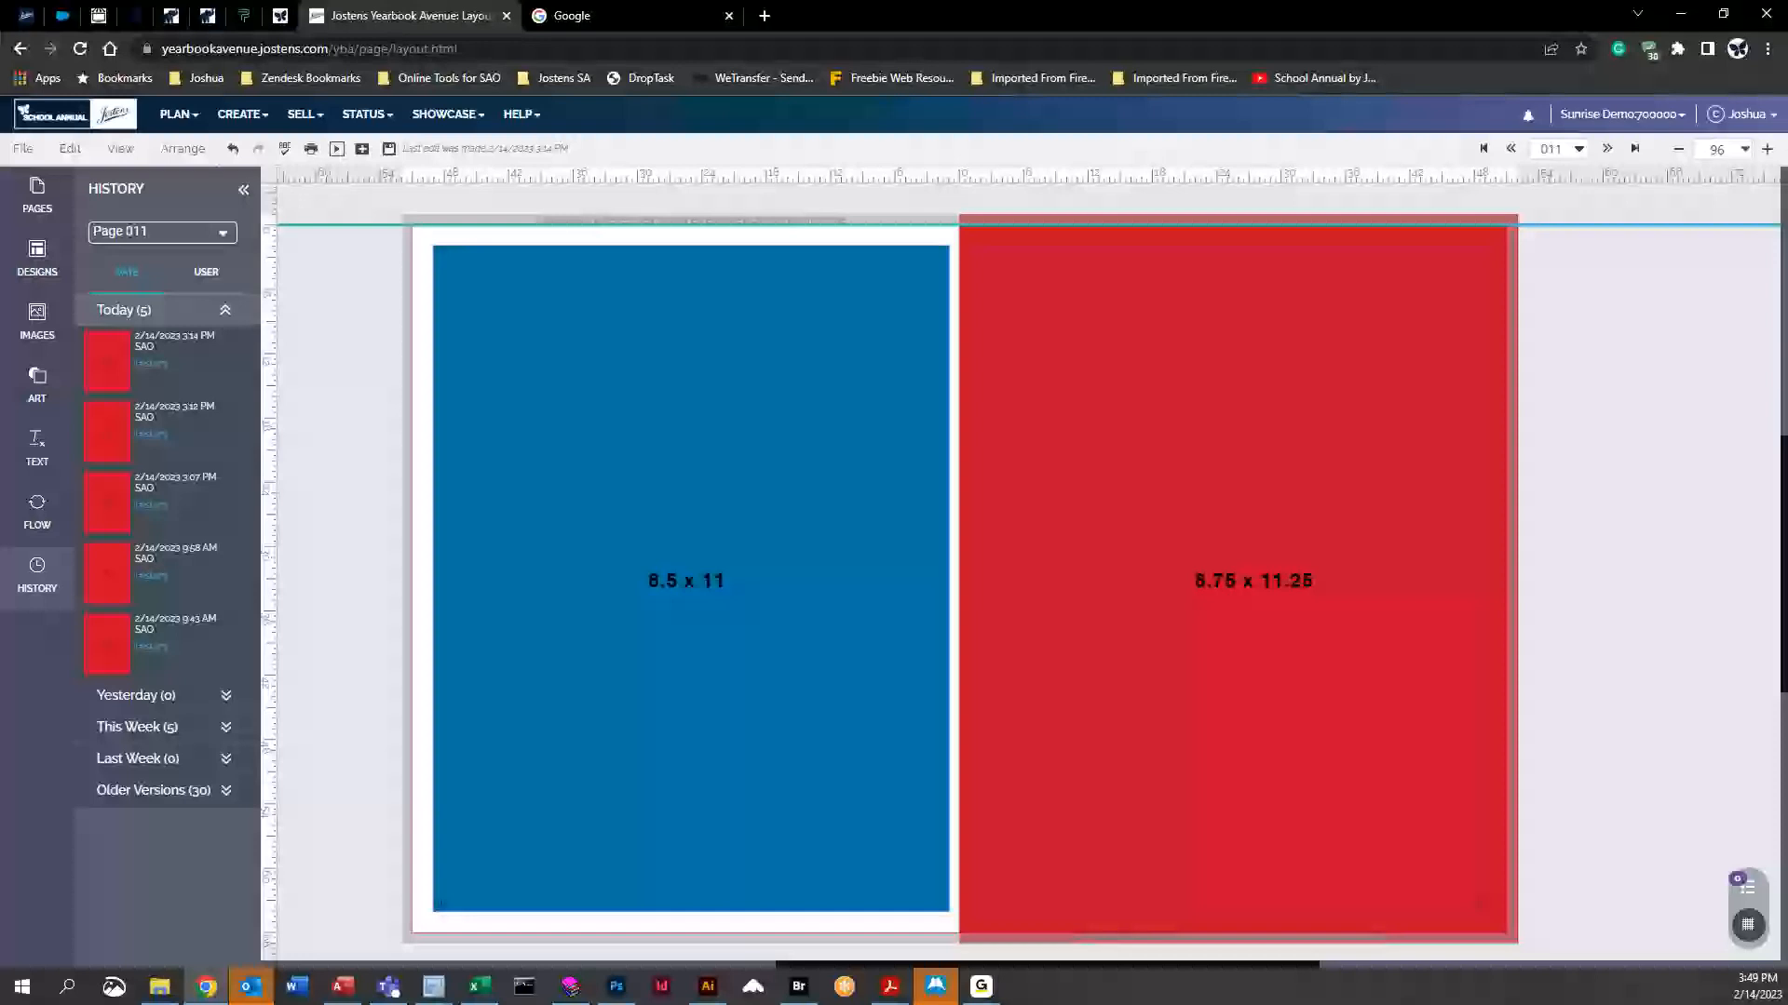
Go to the School Annual by Jostens YouTube channel and look through its 2022 / 2023 Live Webinars playlist
left_click(524, 124)
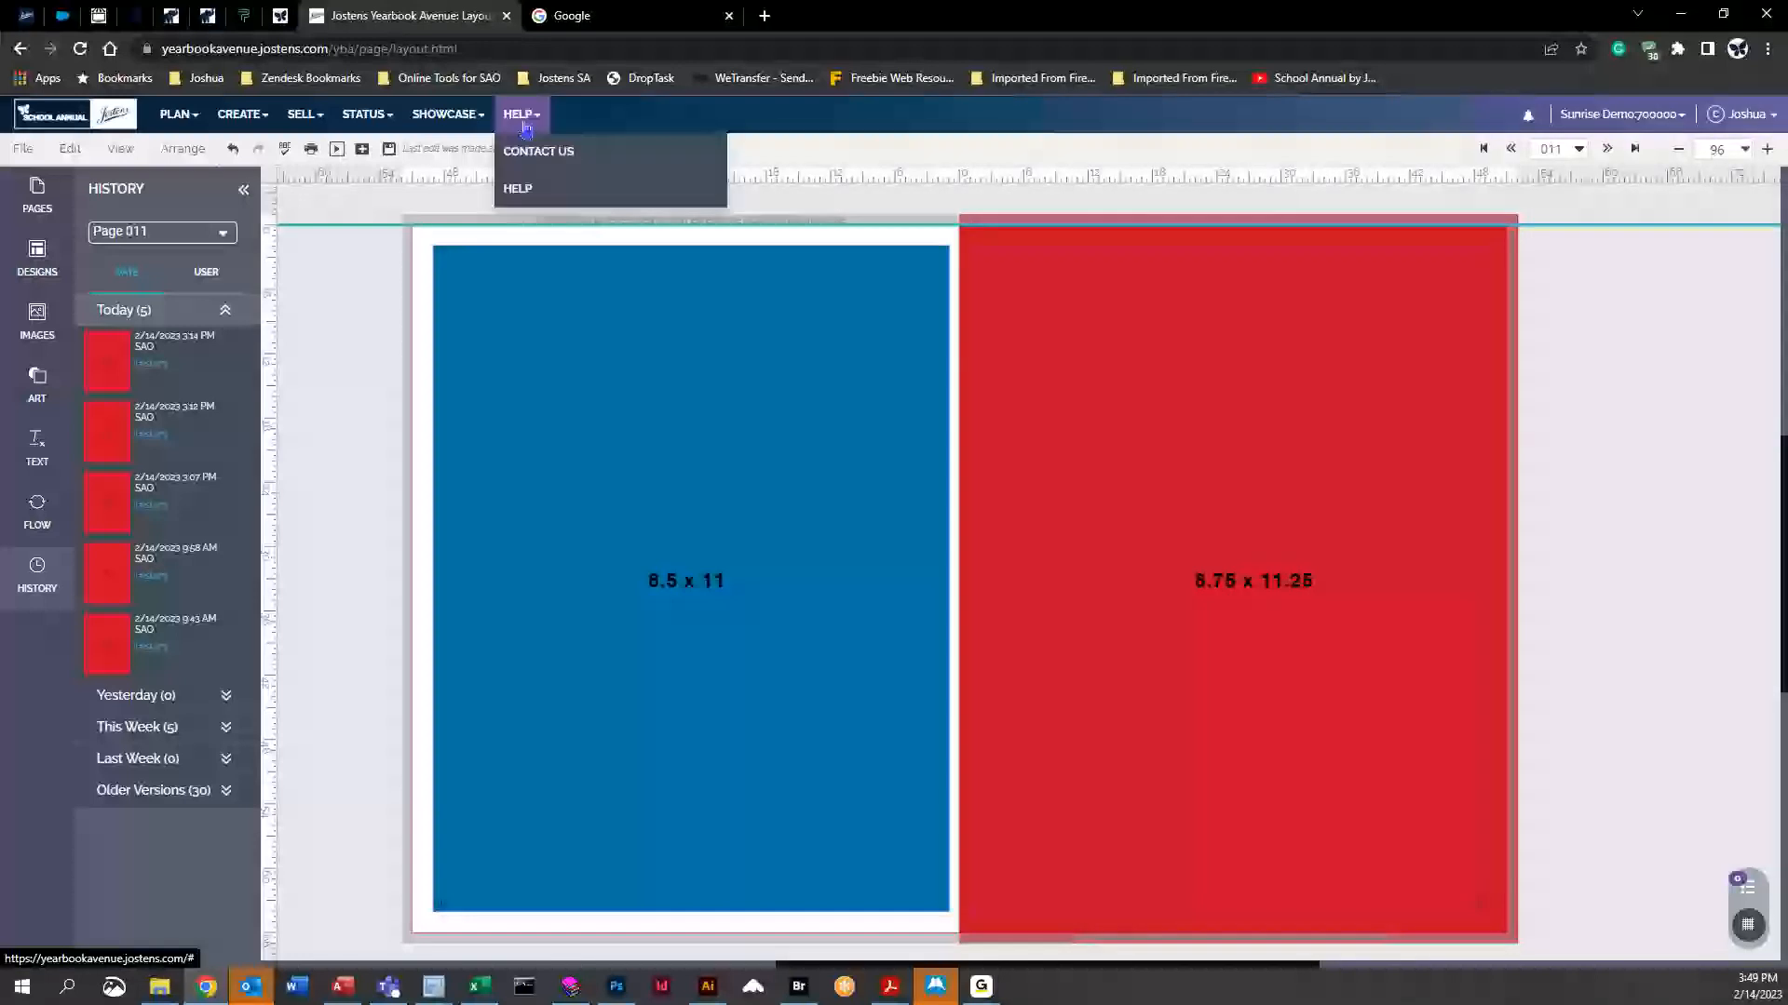
left_click(559, 198)
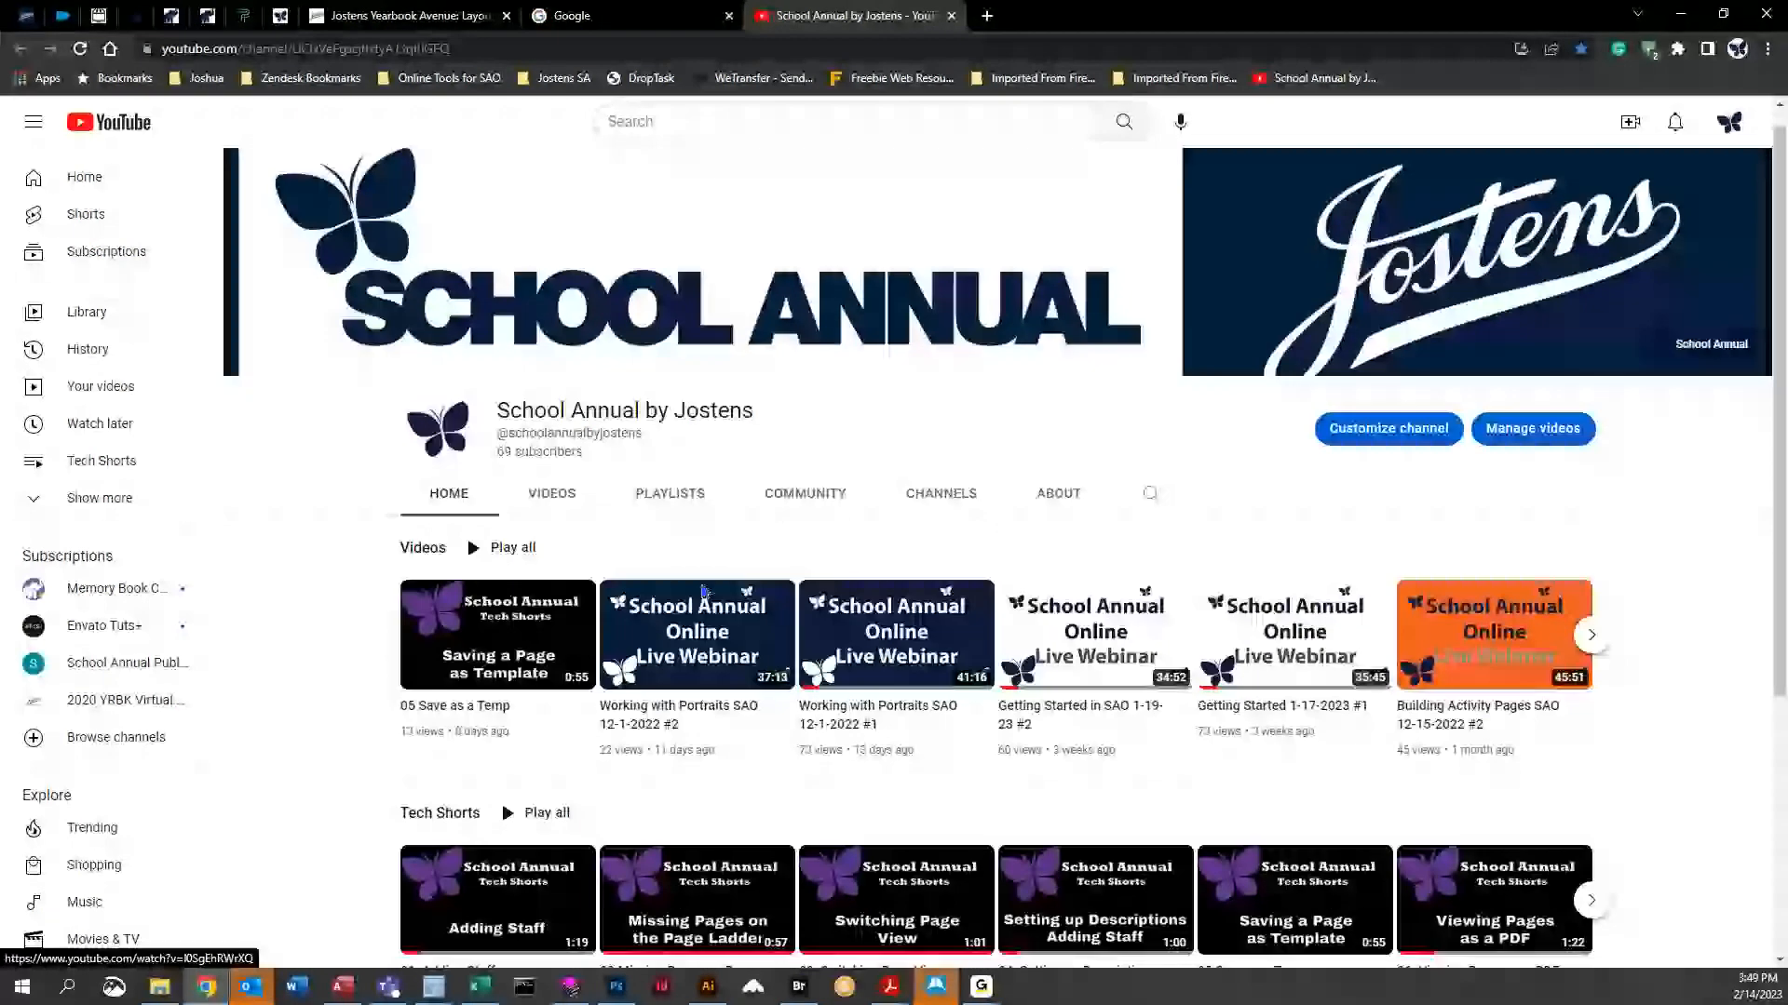
scroll(931, 596, "down", 5)
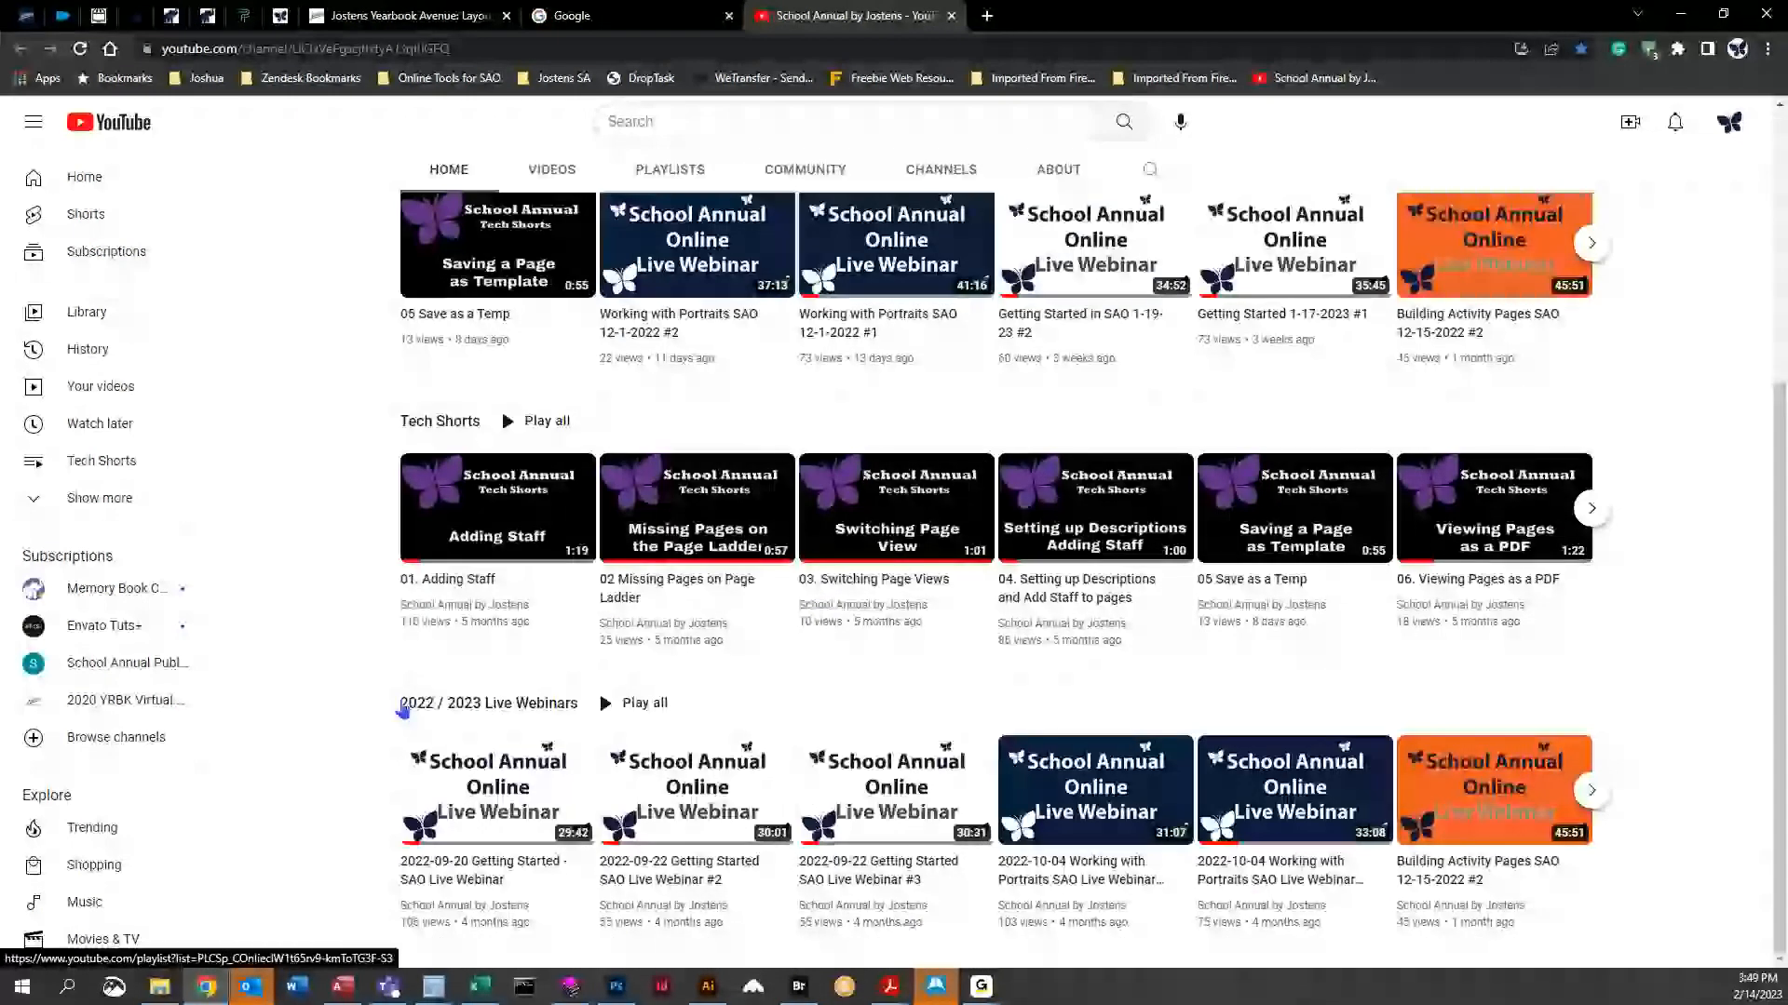
left_click(506, 704)
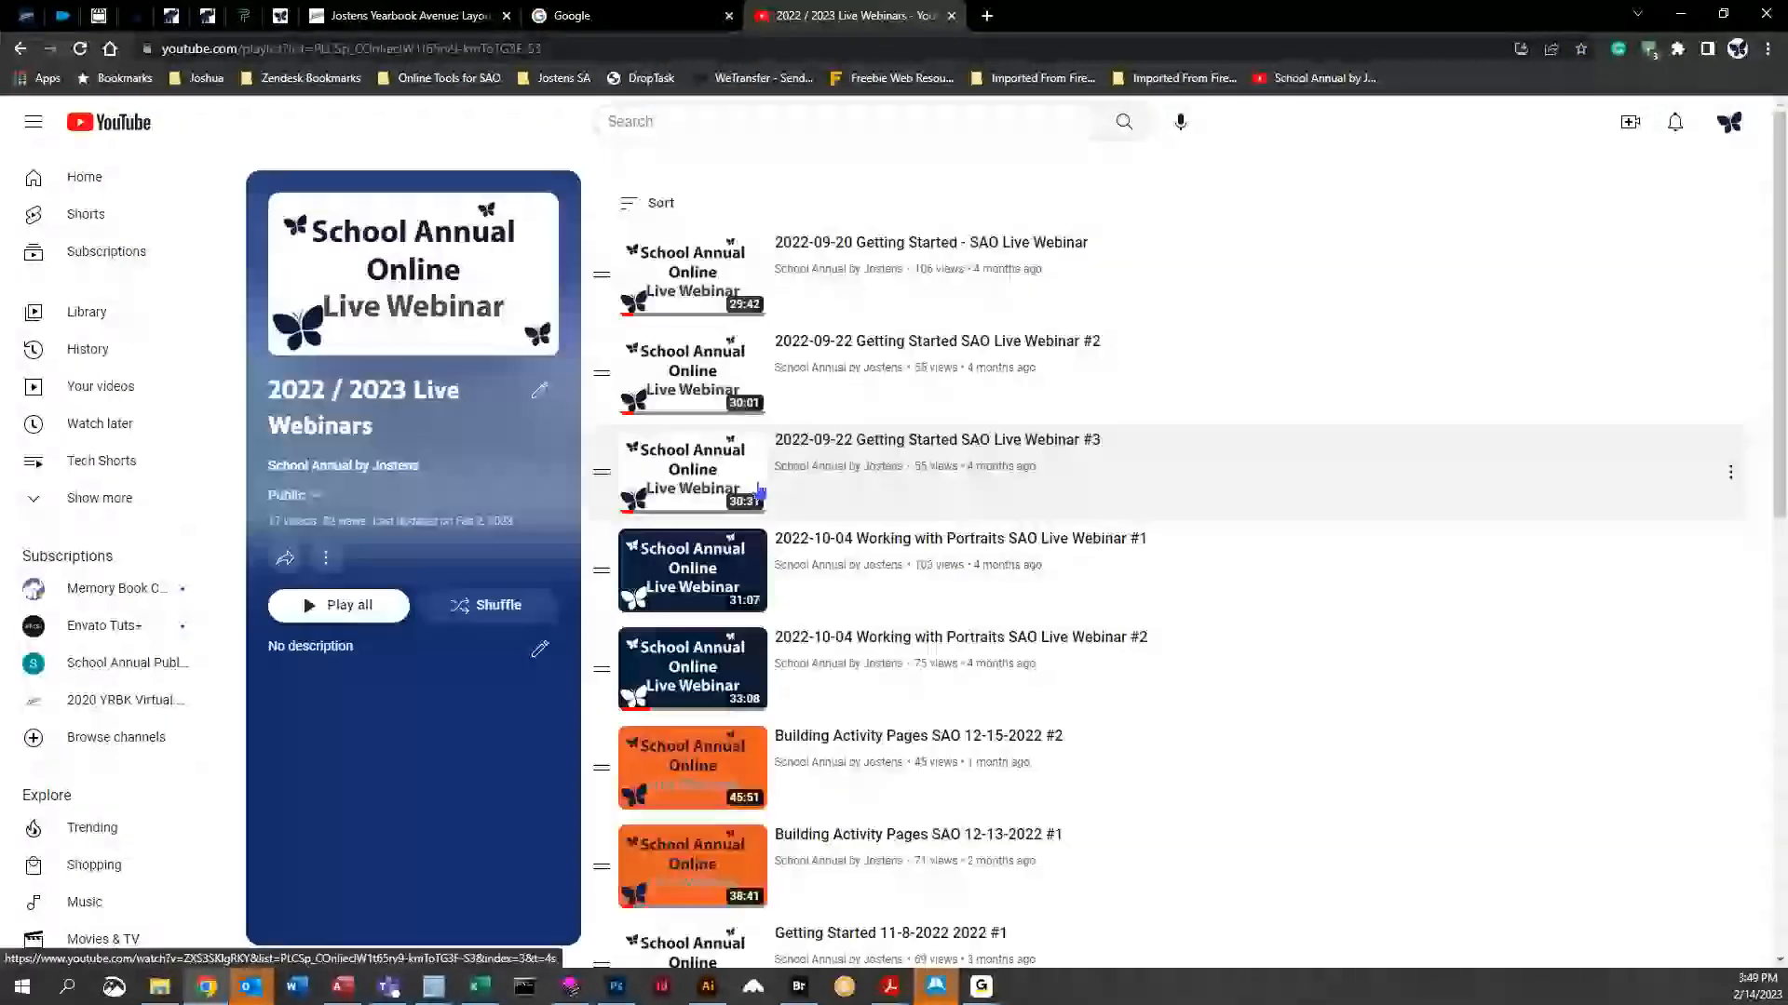
scroll(959, 554, "down", 4)
scroll(954, 558, "down", 6)
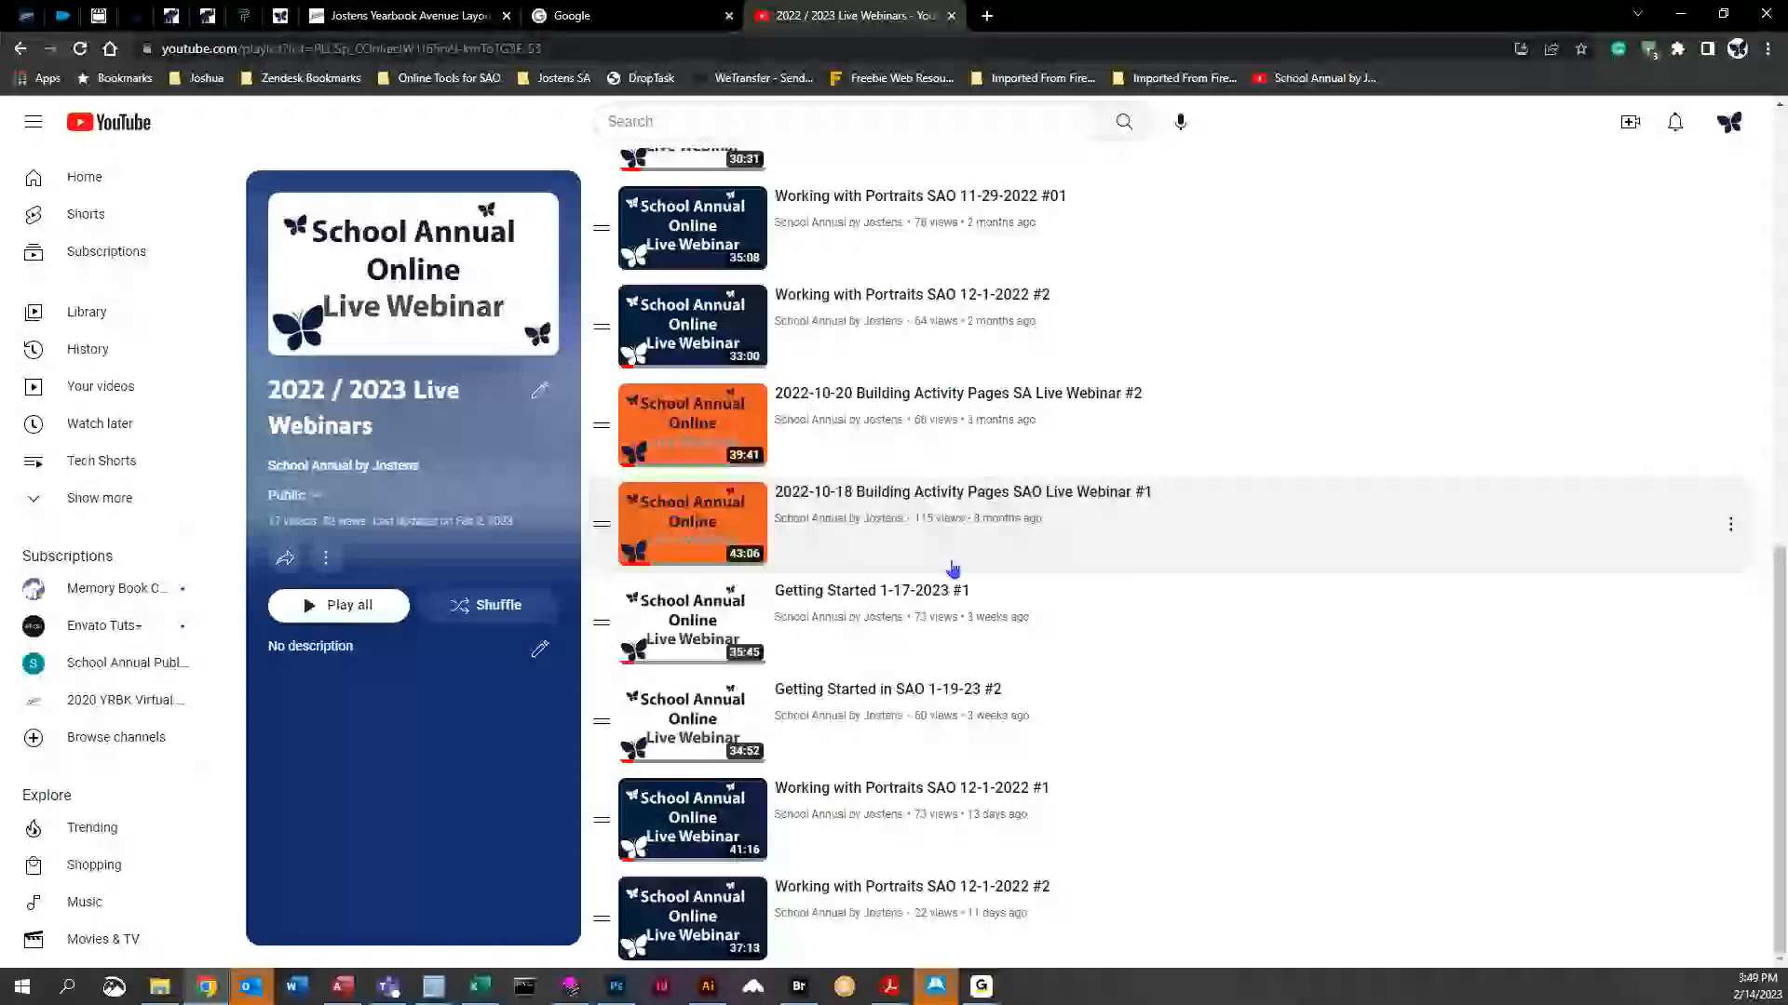
scroll(950, 562, "up", 10)
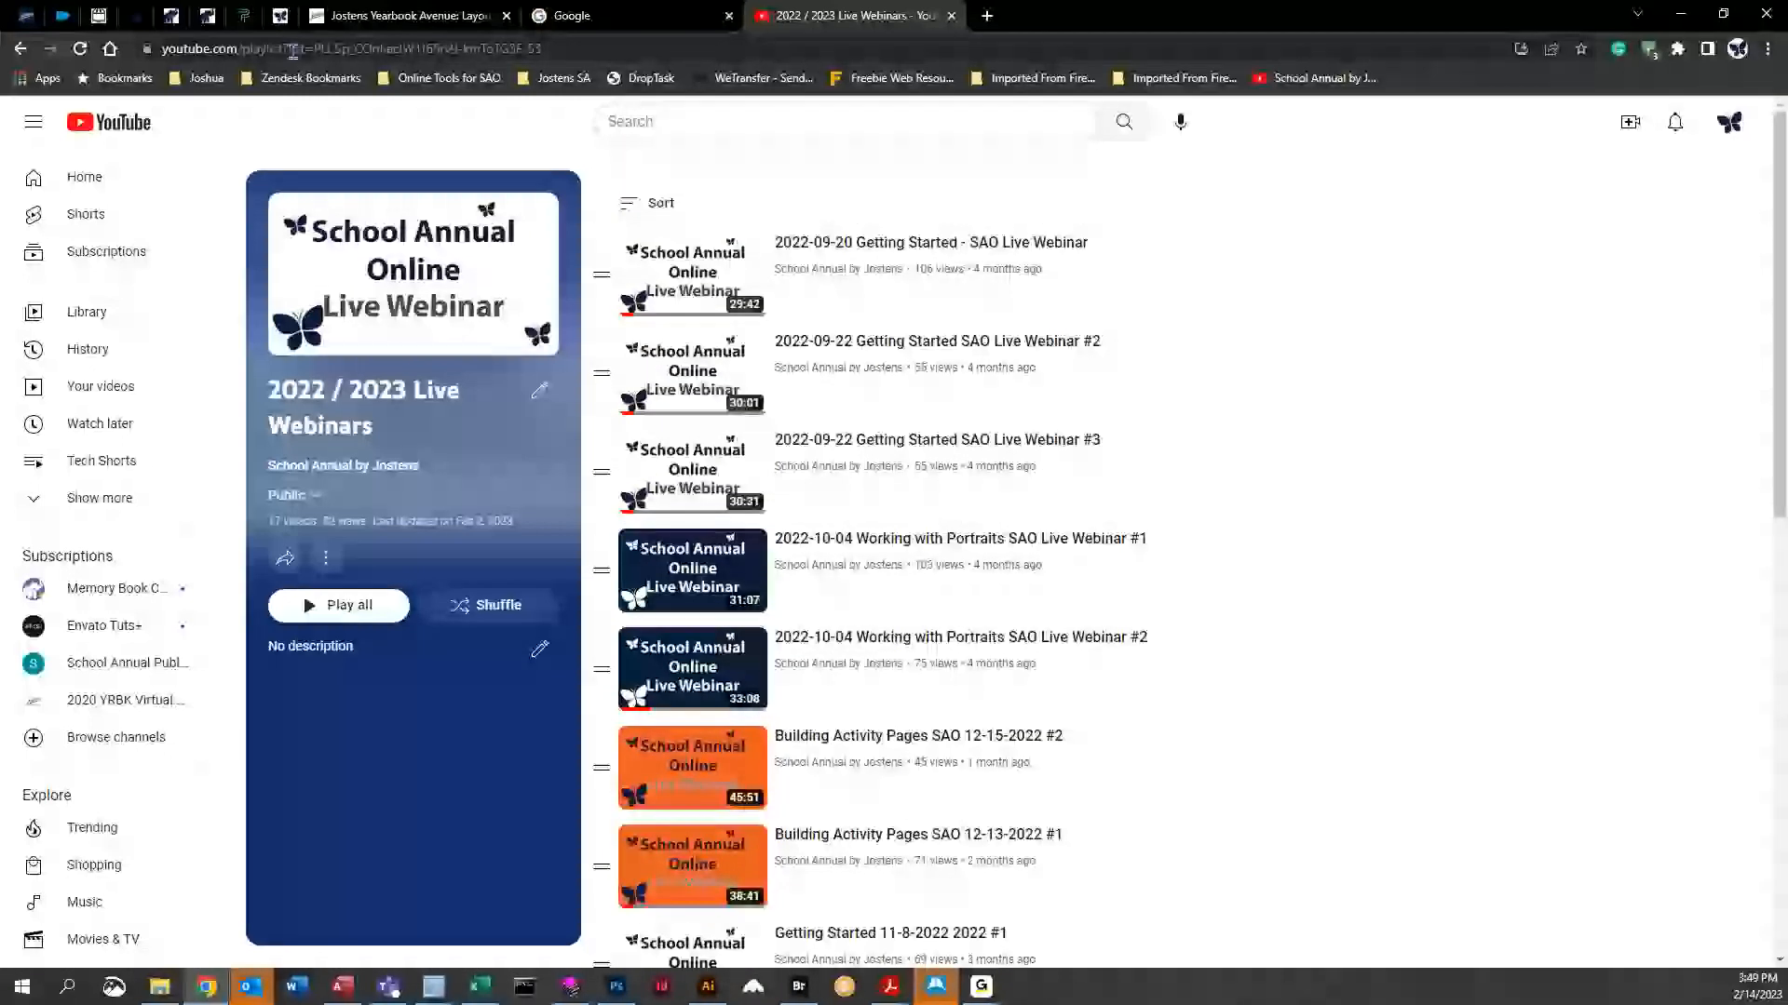
Return to Yearbook Avenue, go to its help site and show all Quick Videos articles from the Video Tutorials category
left_click(410, 15)
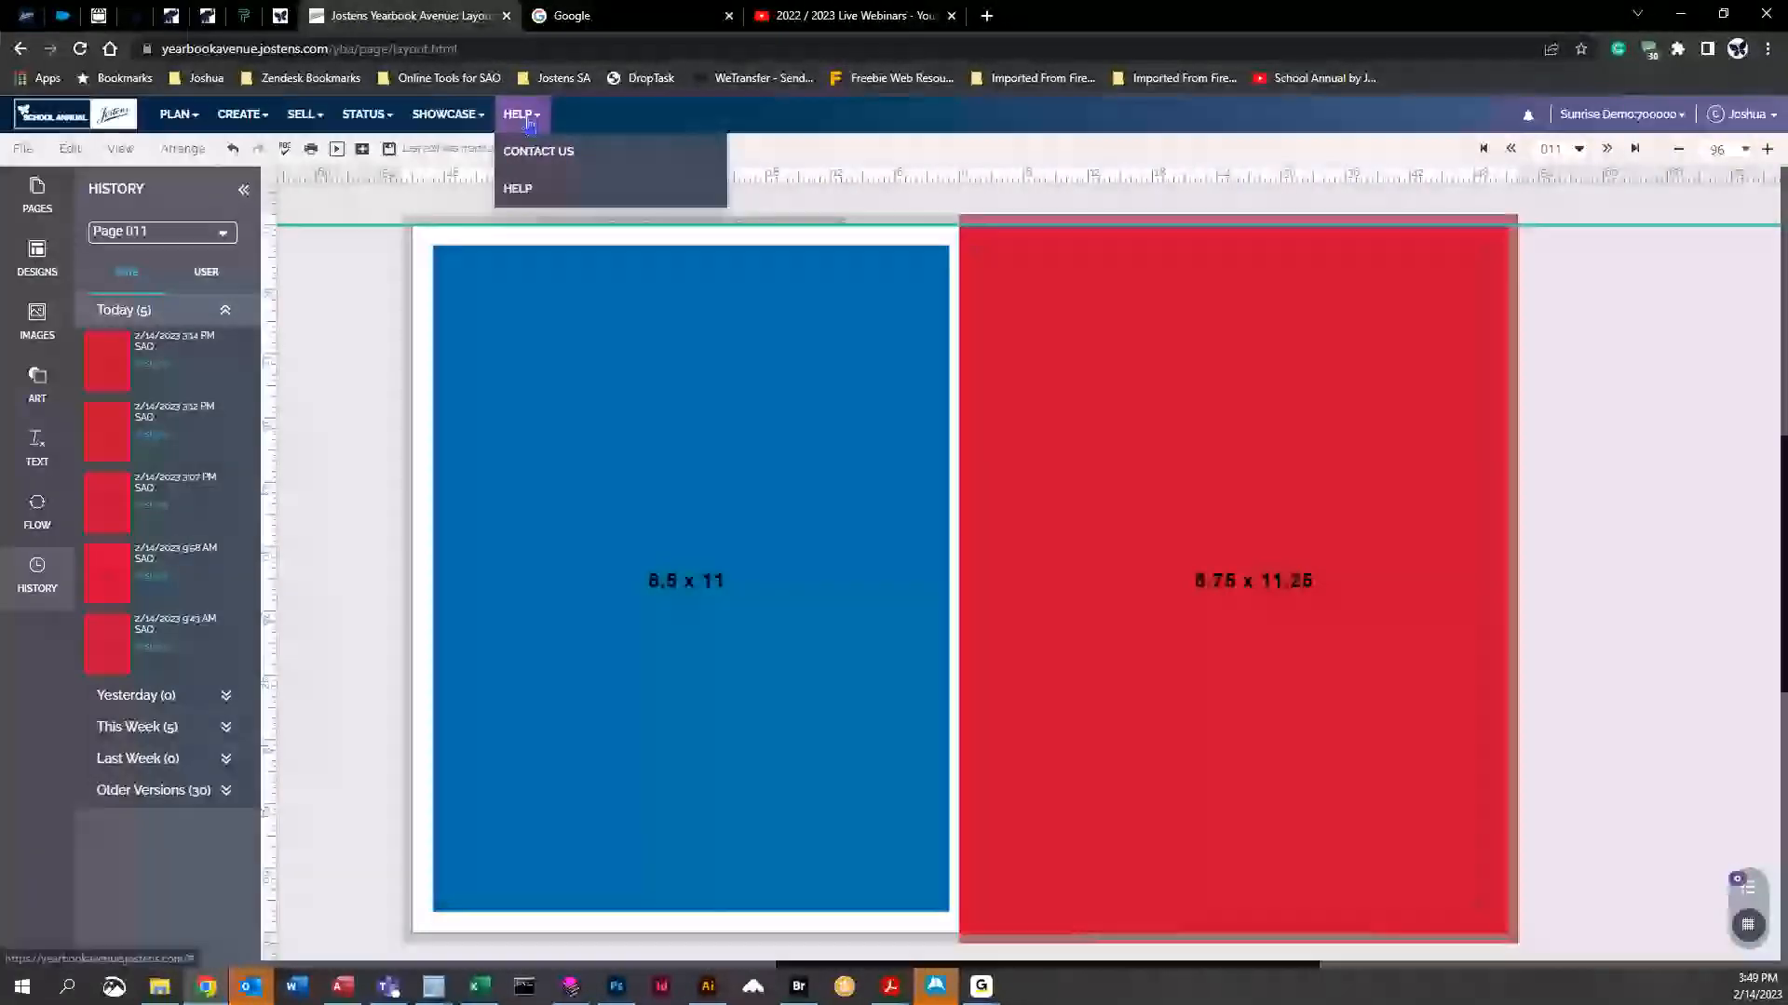
left_click(524, 193)
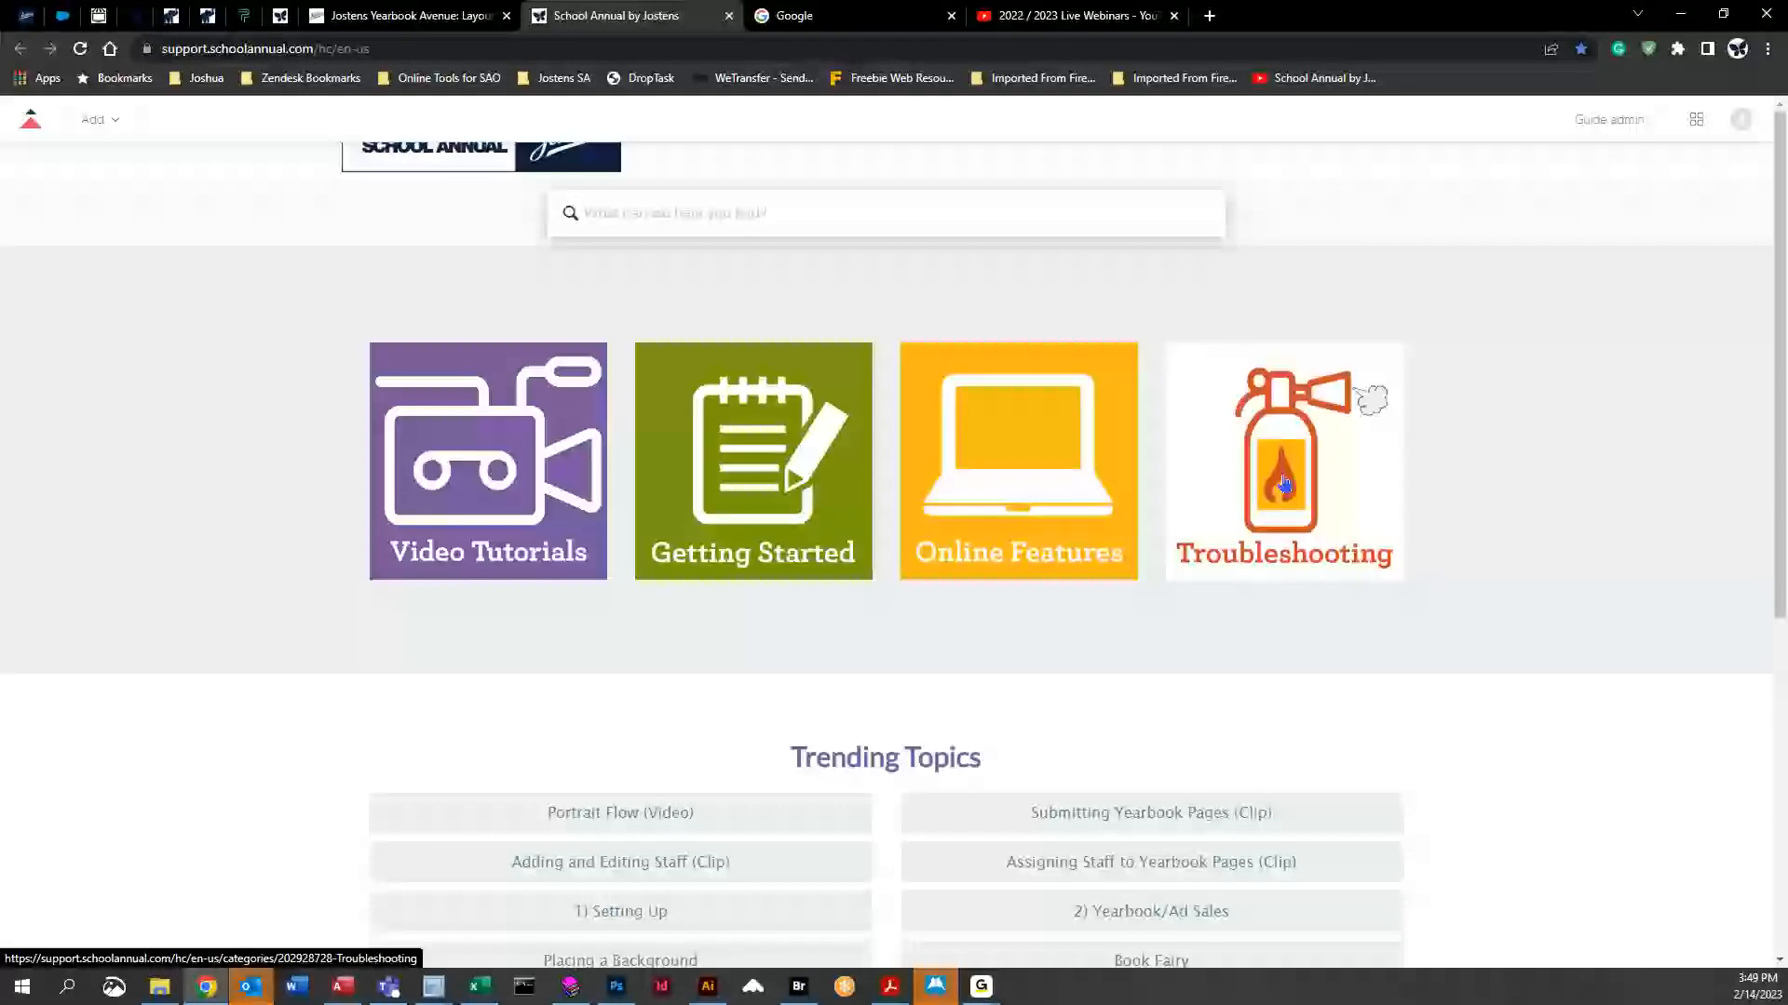
left_click(501, 489)
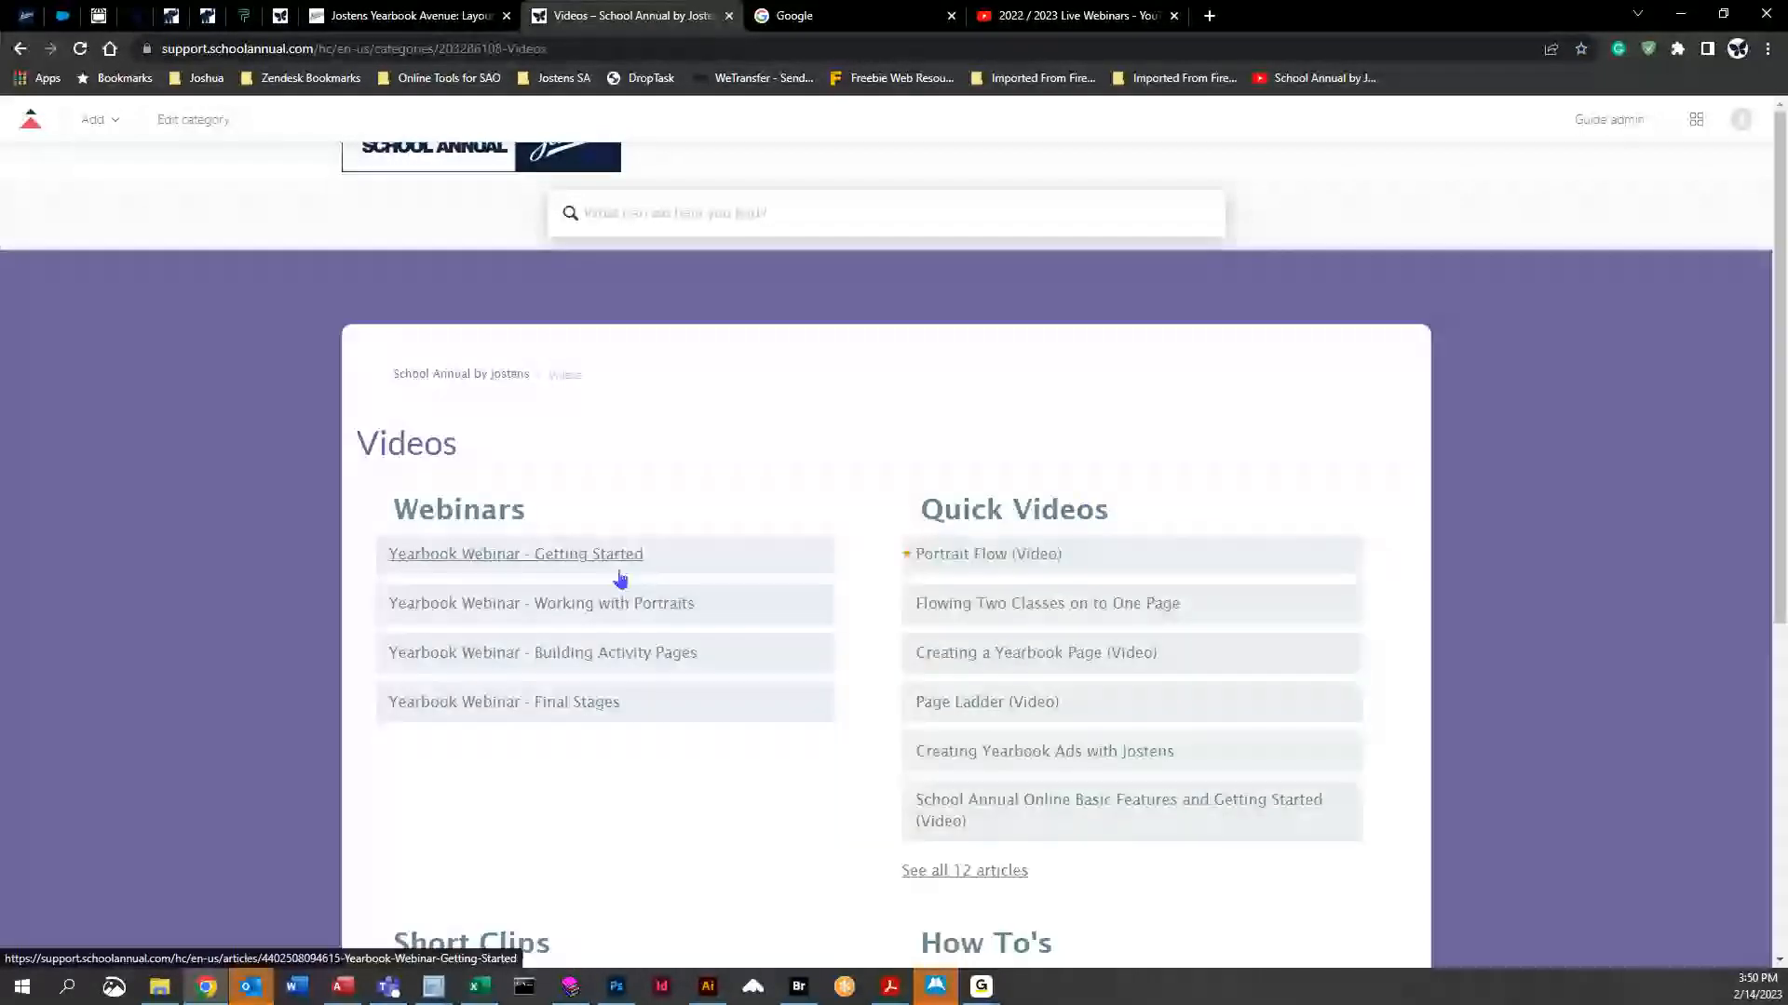
scroll(875, 484, "down", 2)
left_click(968, 624)
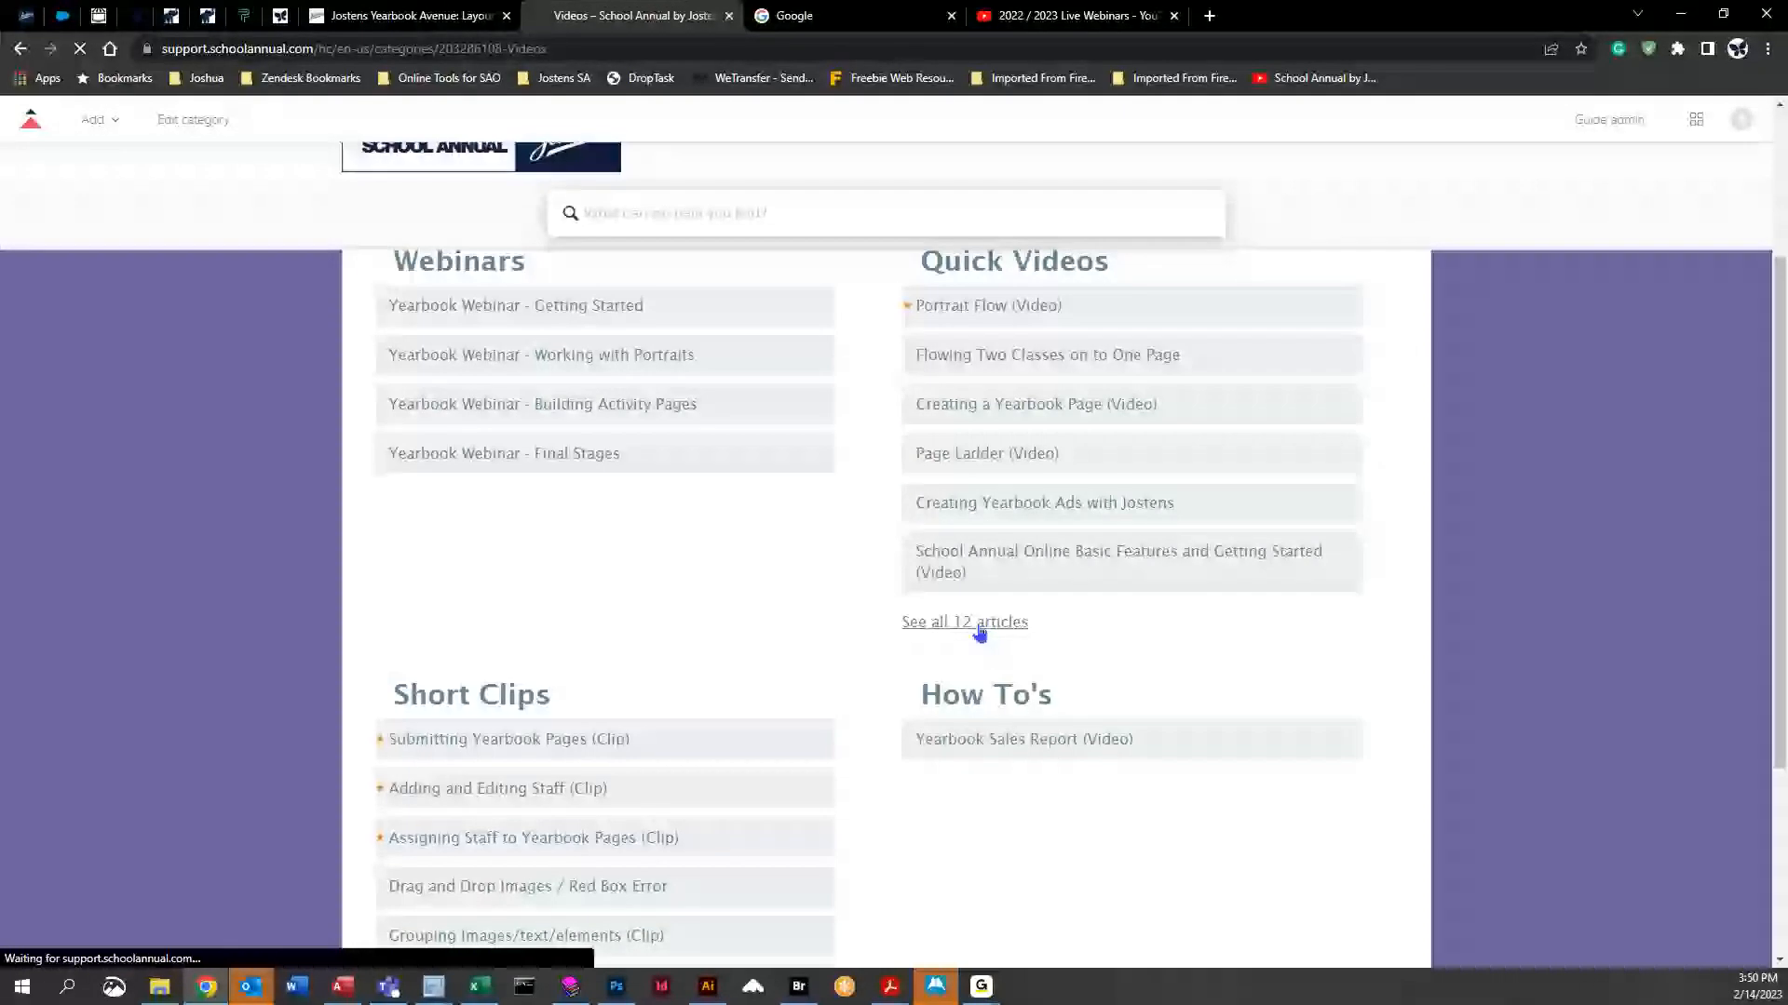
scroll(624, 622, "down", 3)
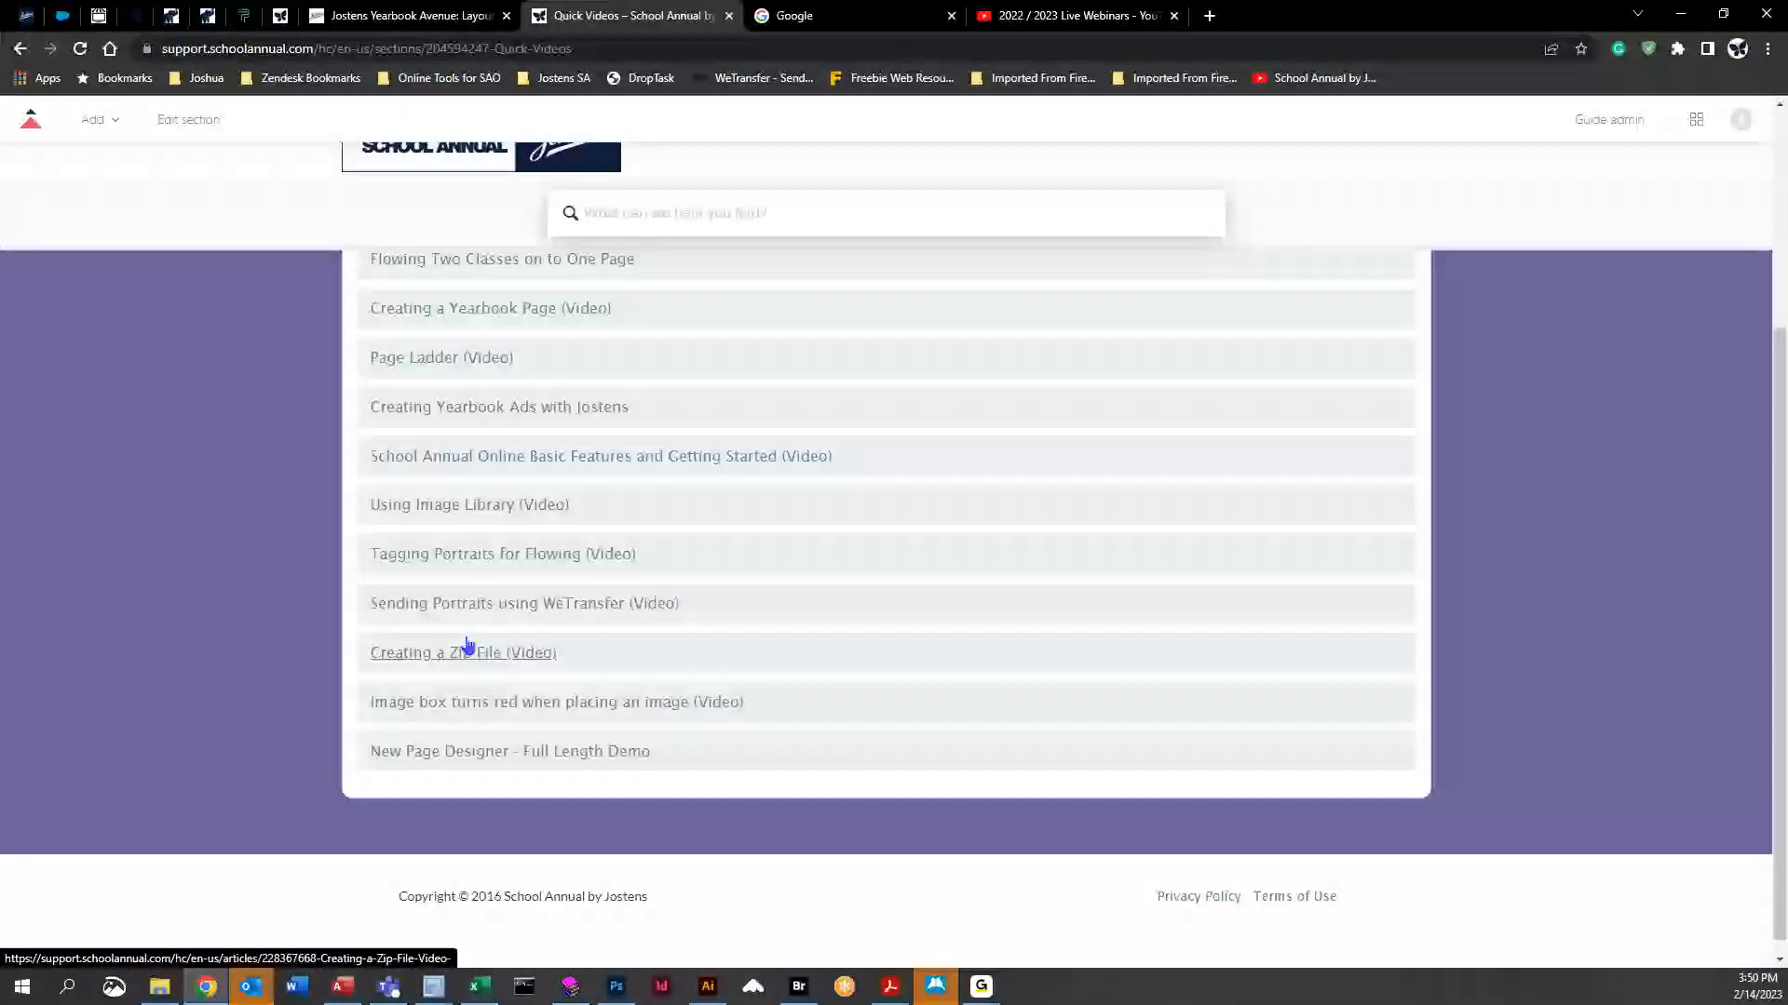
View the Using Image Library (Video) and Page Ladder (Video) articles in separate browser tabs, closing each one
scroll(559, 689, "up", 1)
left_click(428, 628)
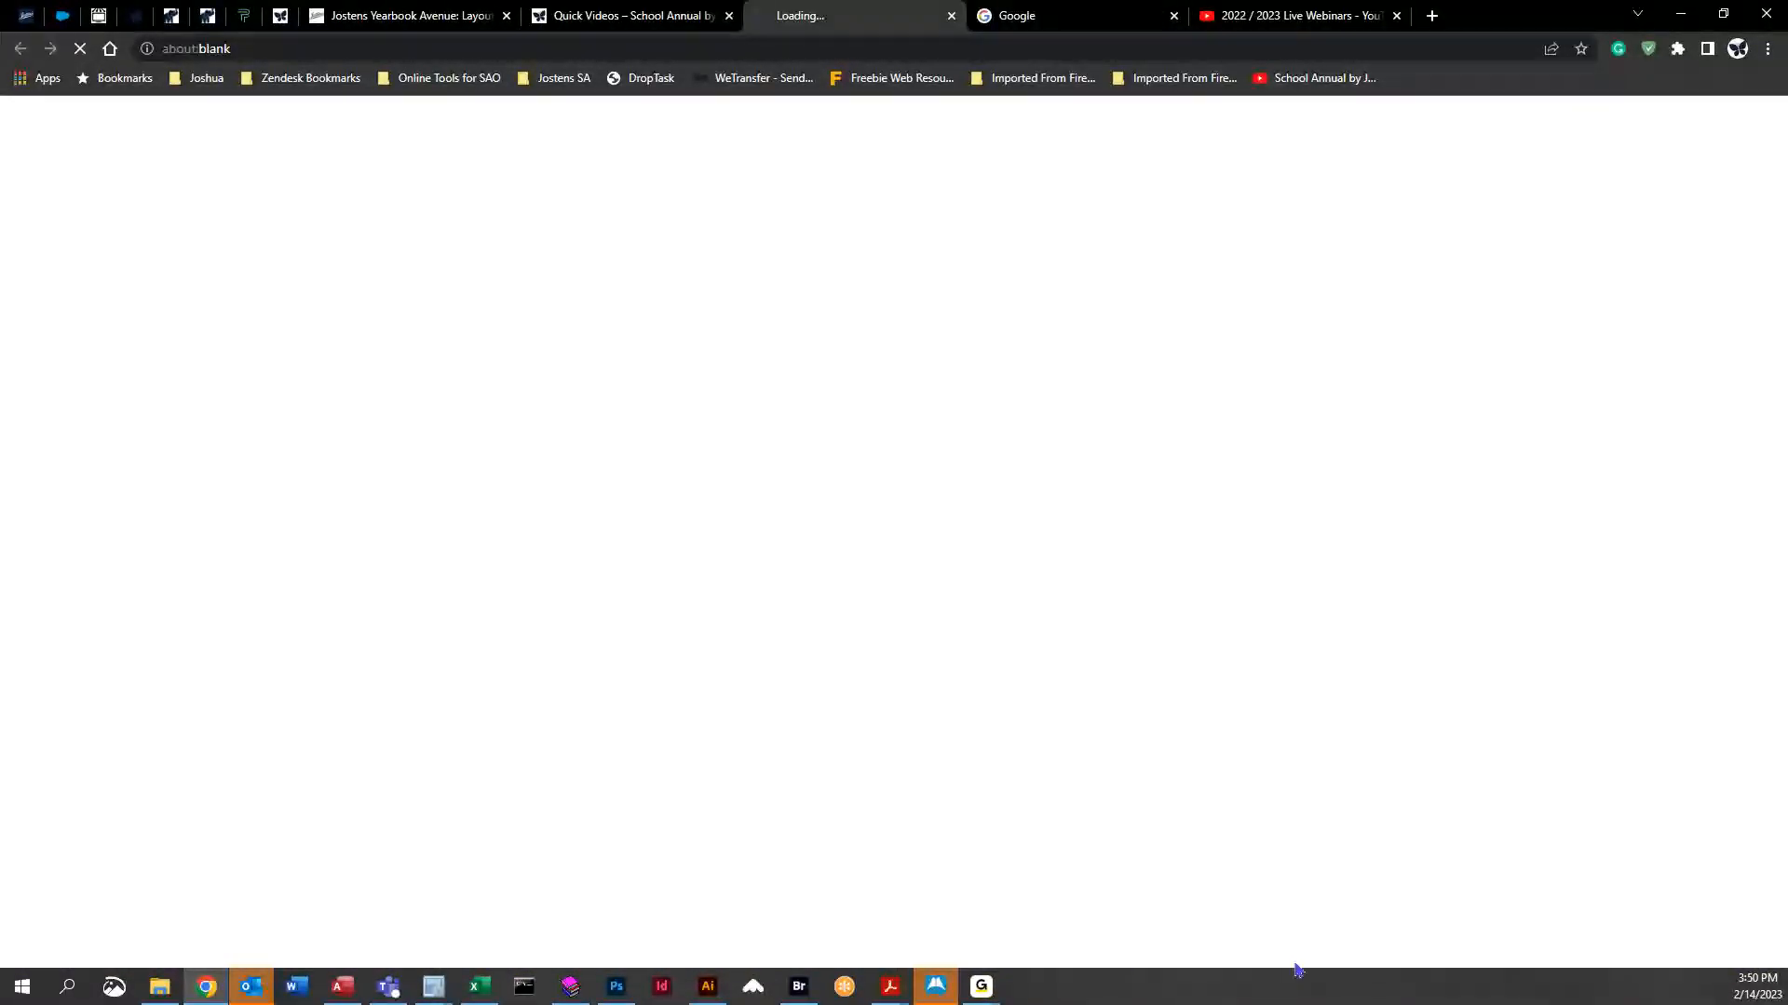
scroll(440, 693, "down", 2)
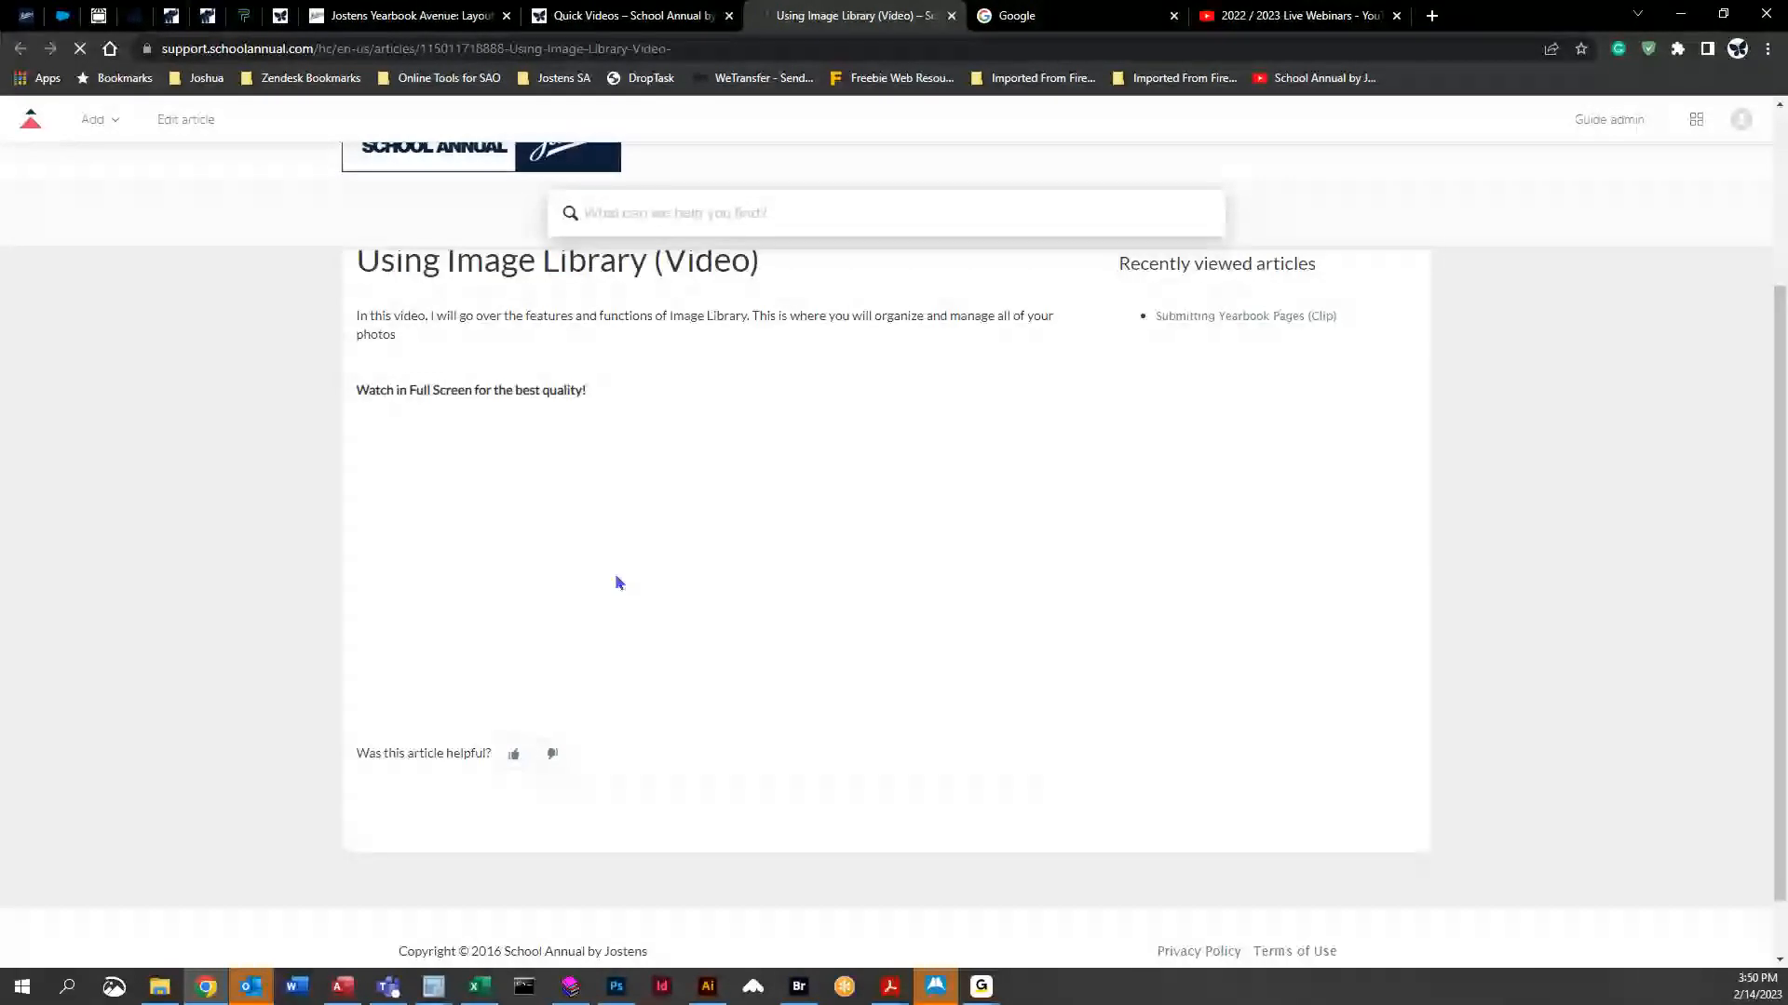
scroll(562, 539, "up", 1)
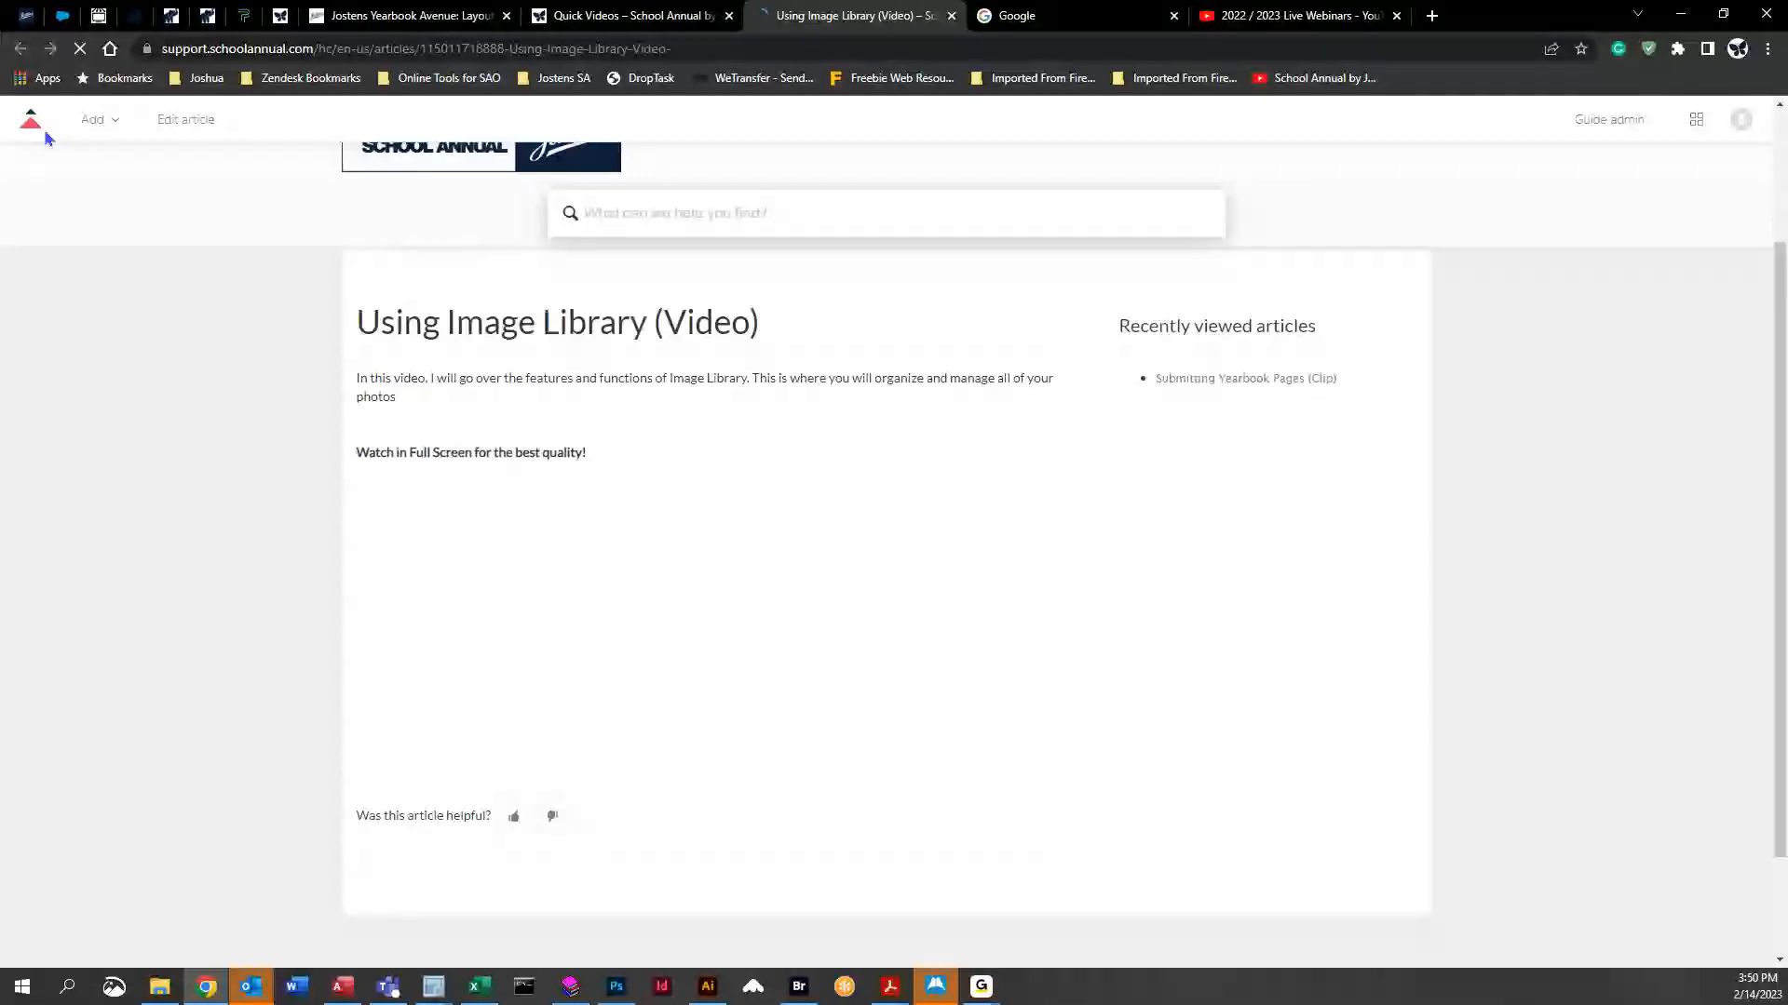
middle_click(835, 11)
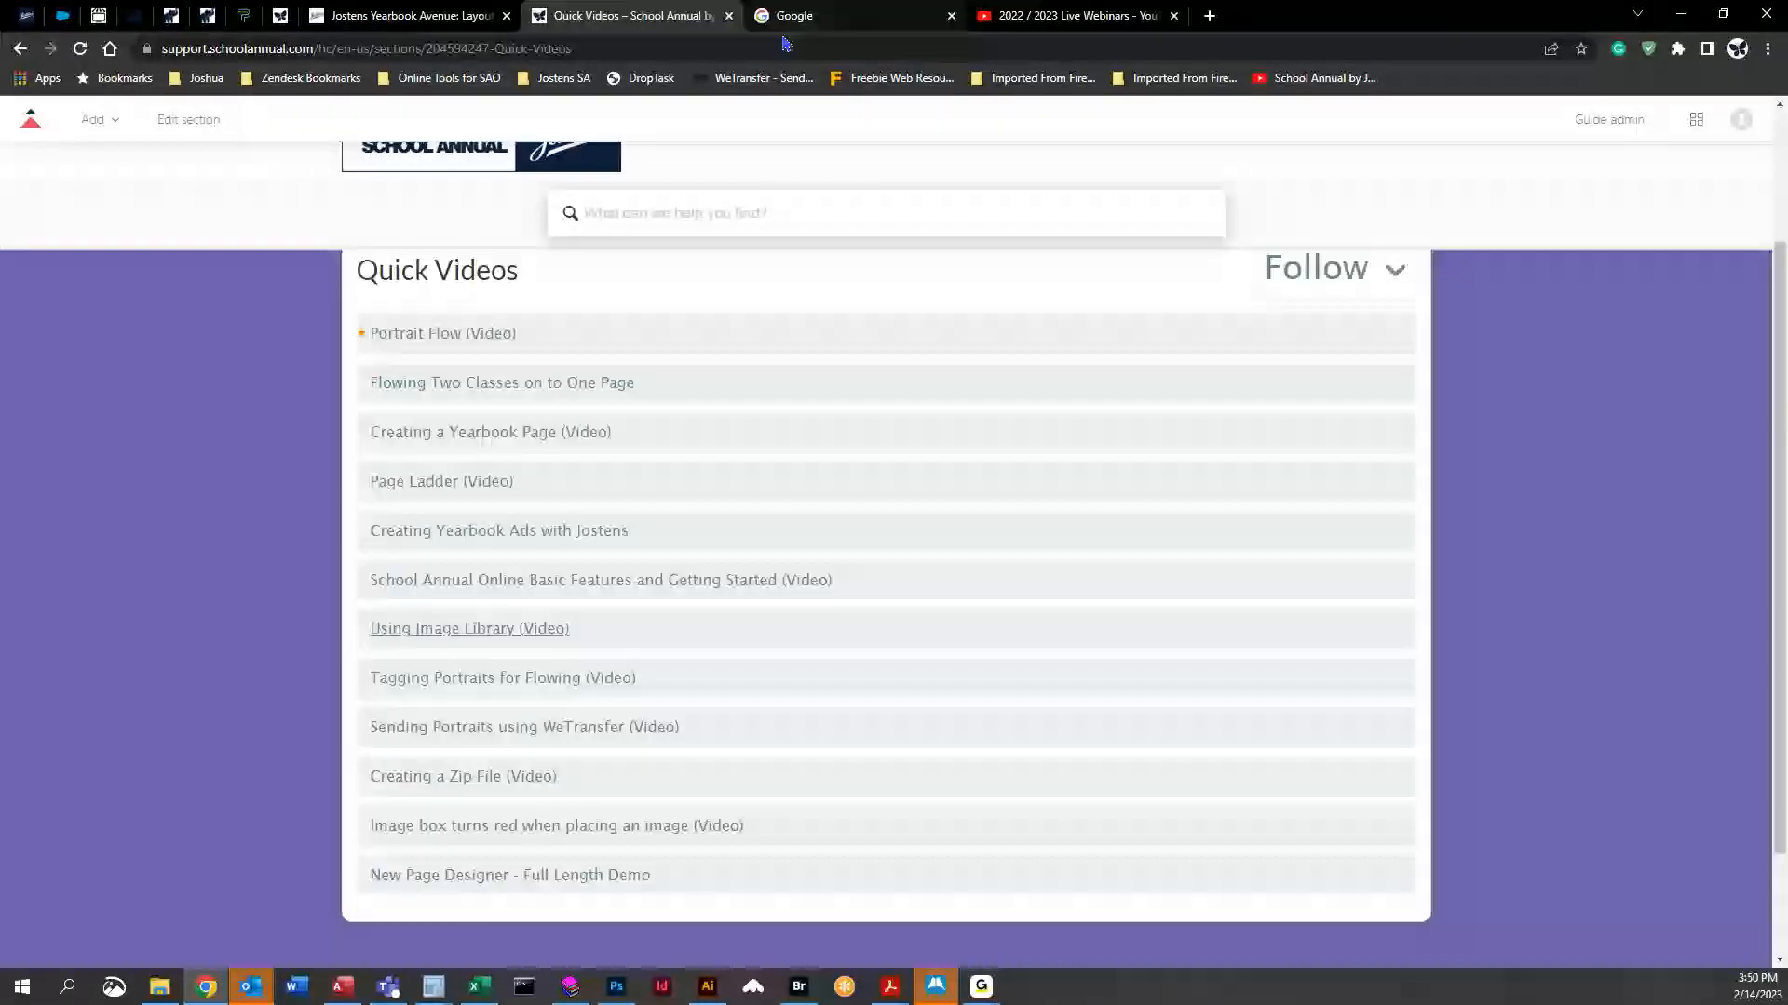
left_click(445, 545)
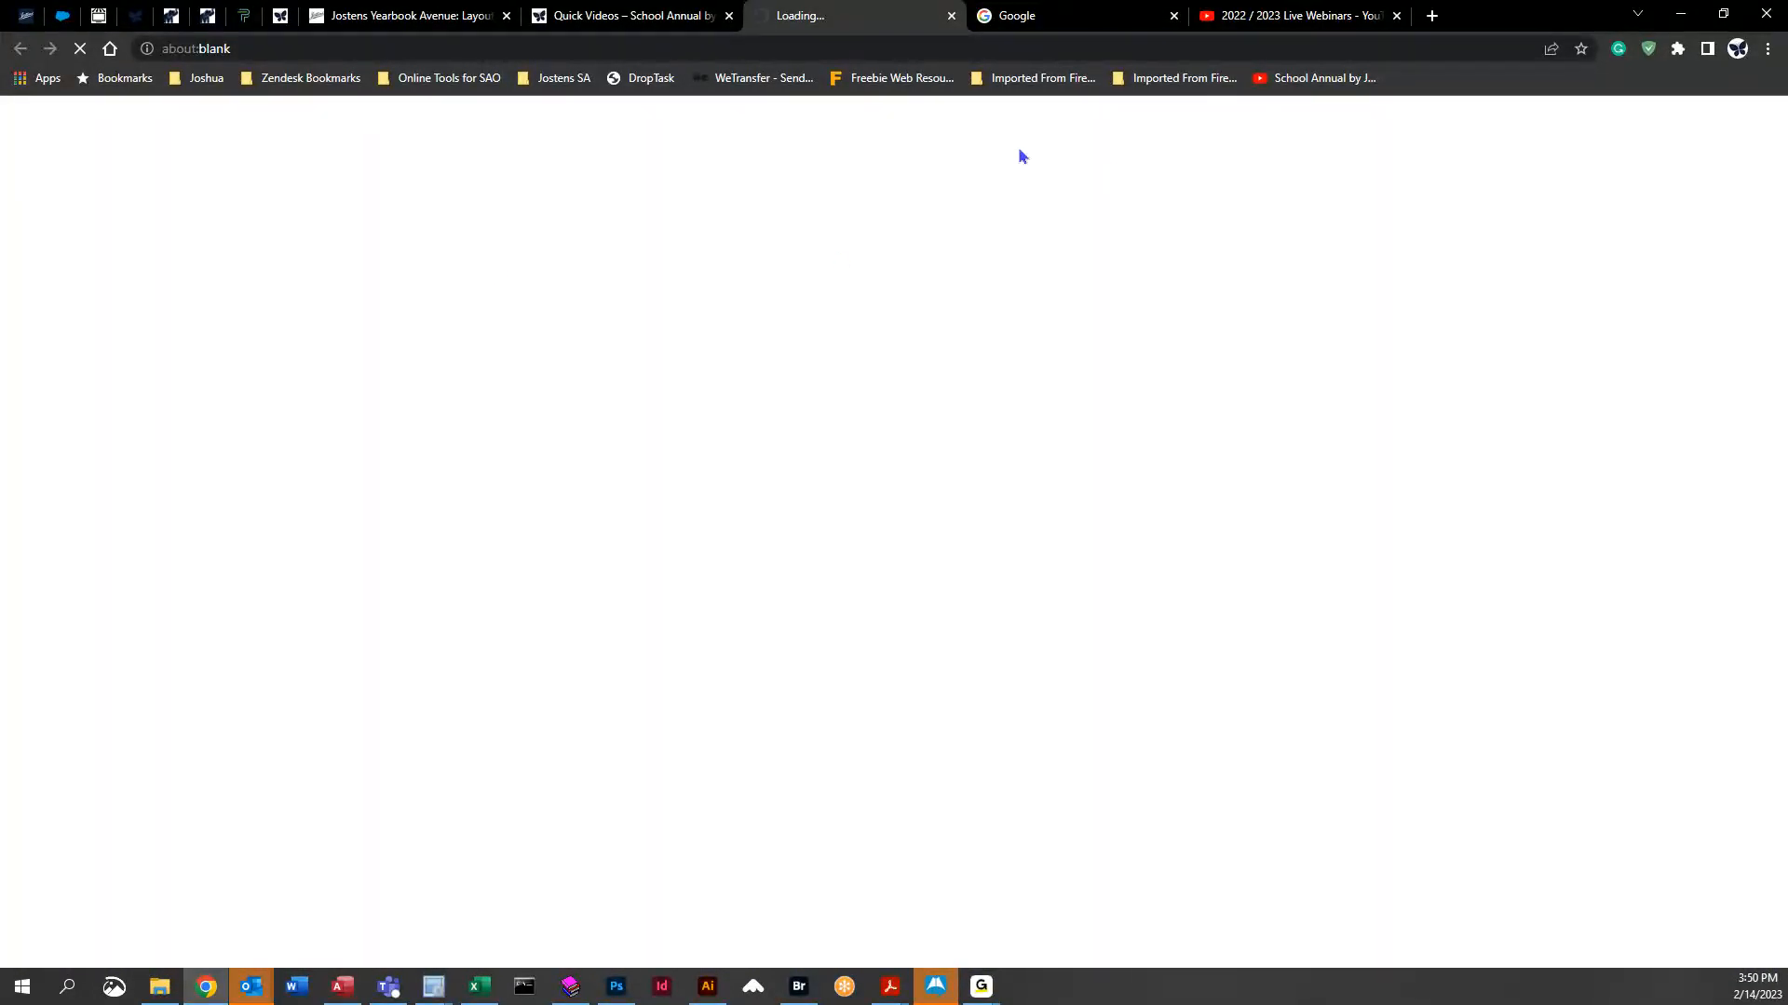
middle_click(821, 22)
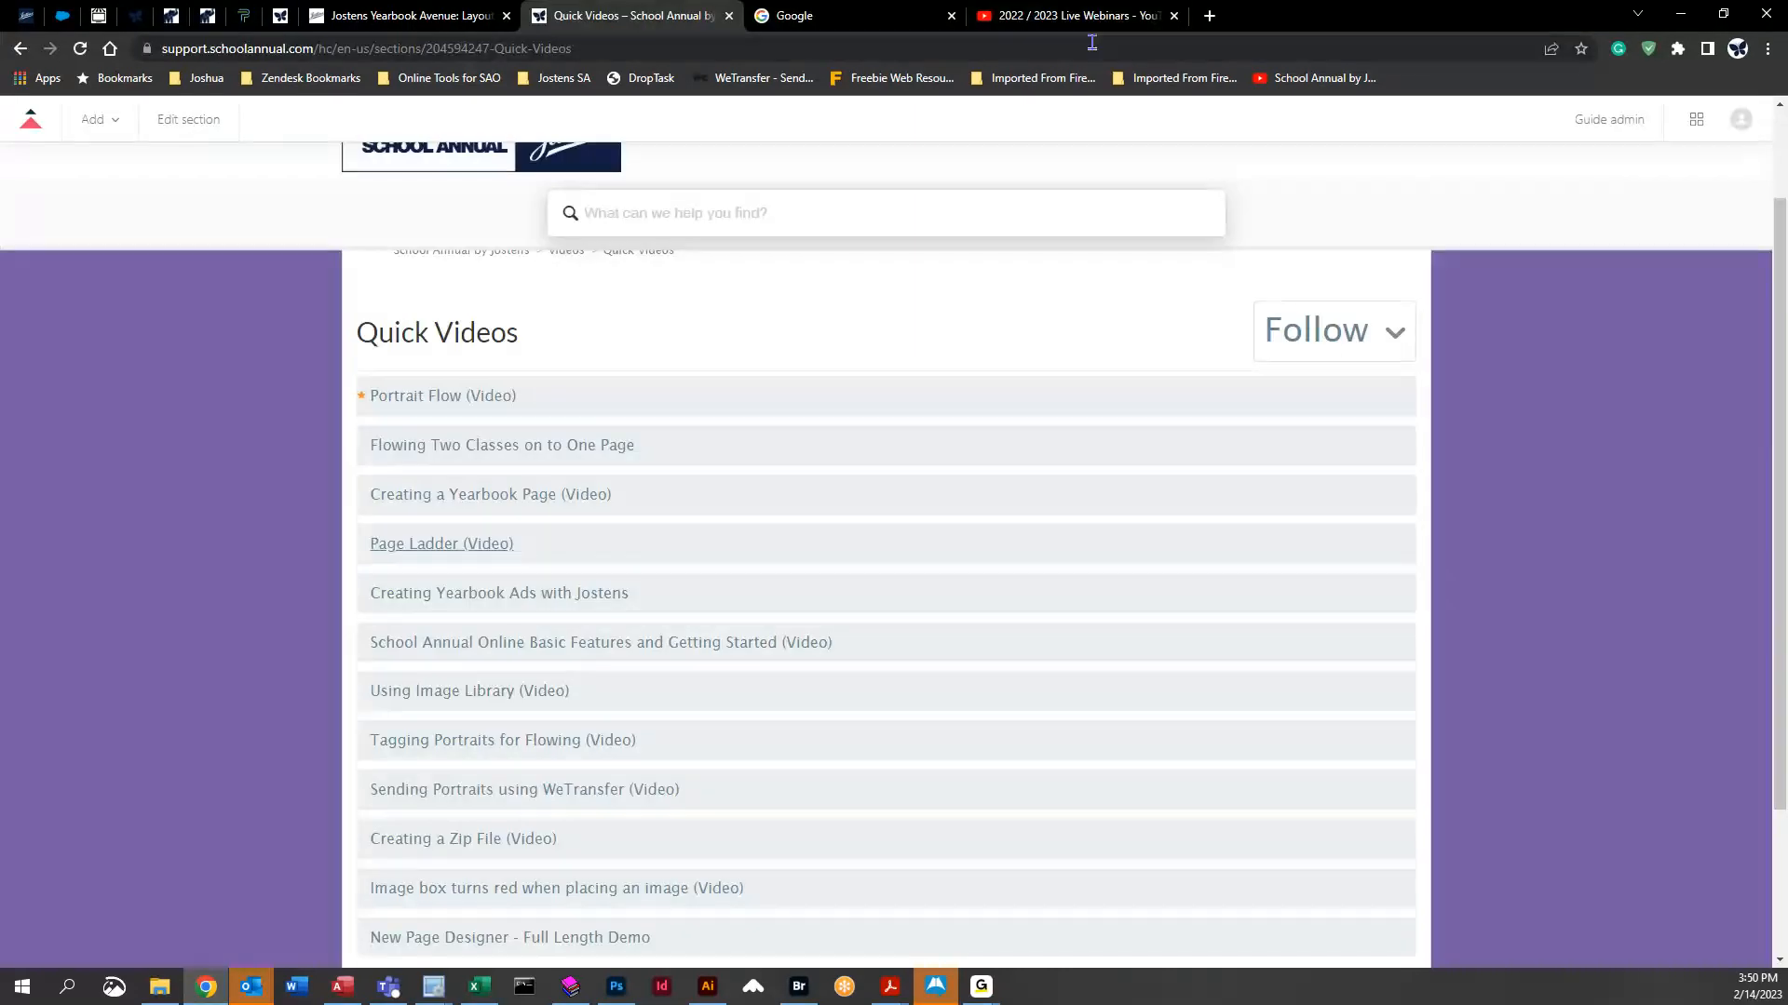
Switch back to YouTube and review the webinar recordings in the 2022 / 2023 Live Webinars playlist
left_click(1050, 18)
scroll(818, 430, "down", 7)
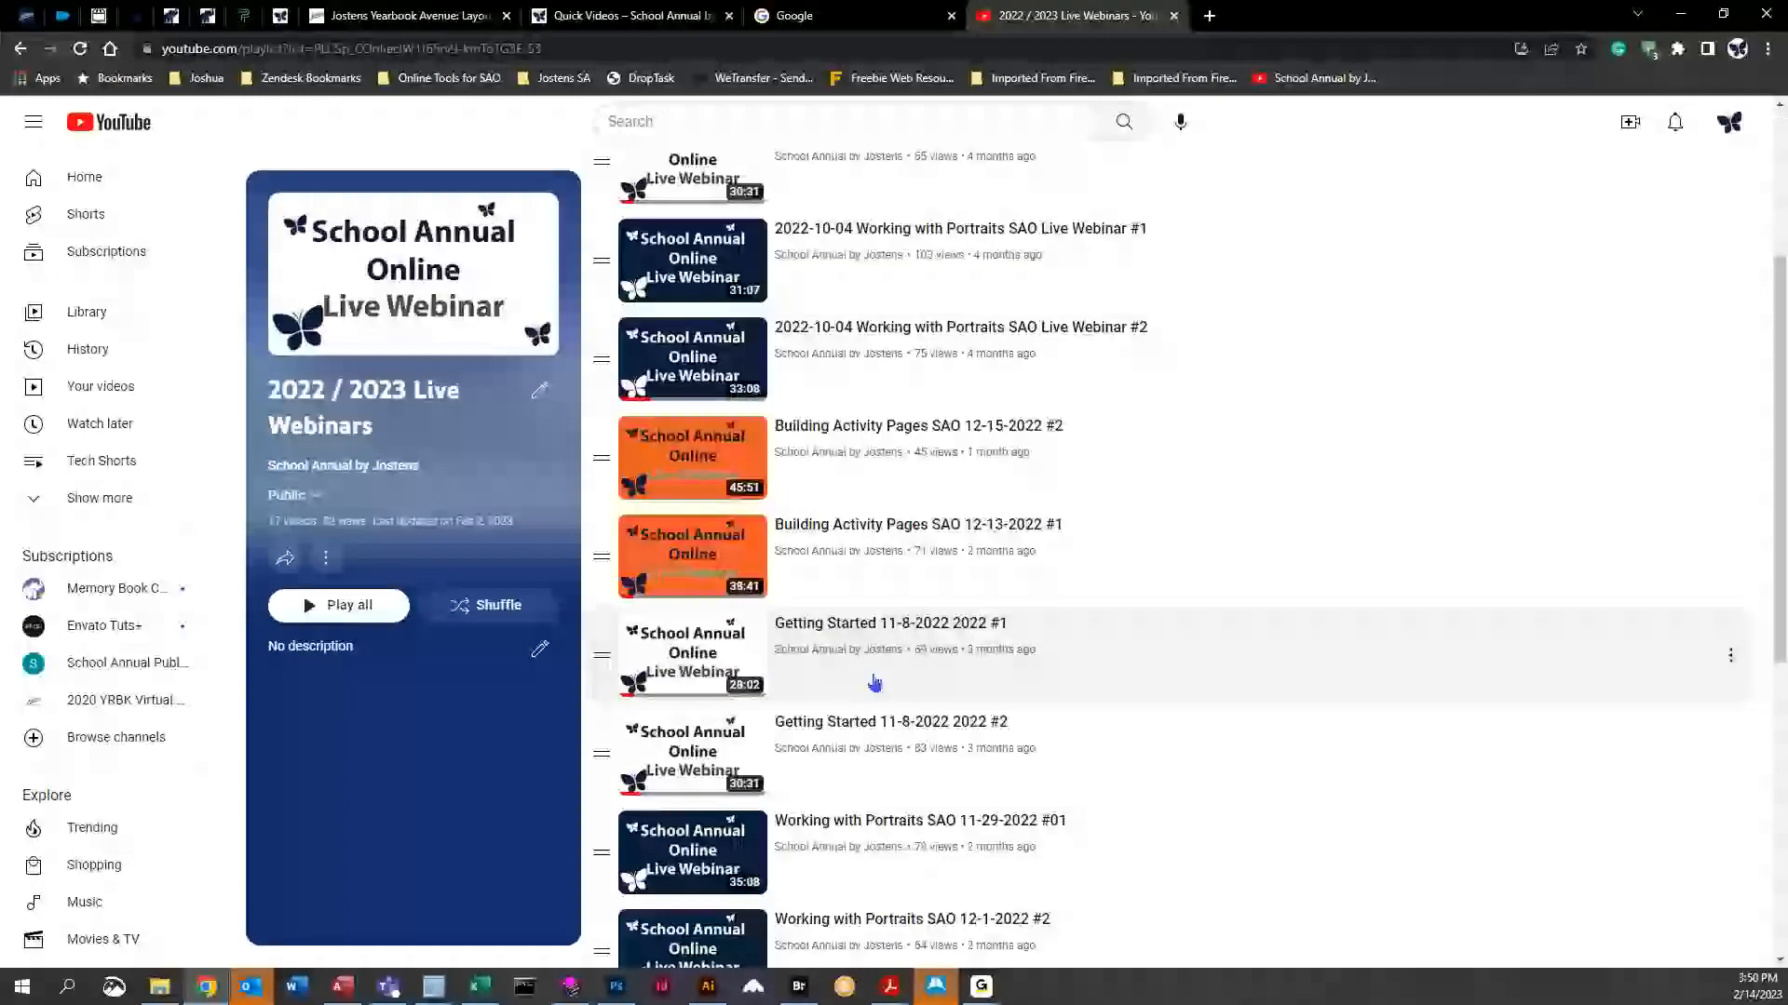
scroll(814, 773, "up", 7)
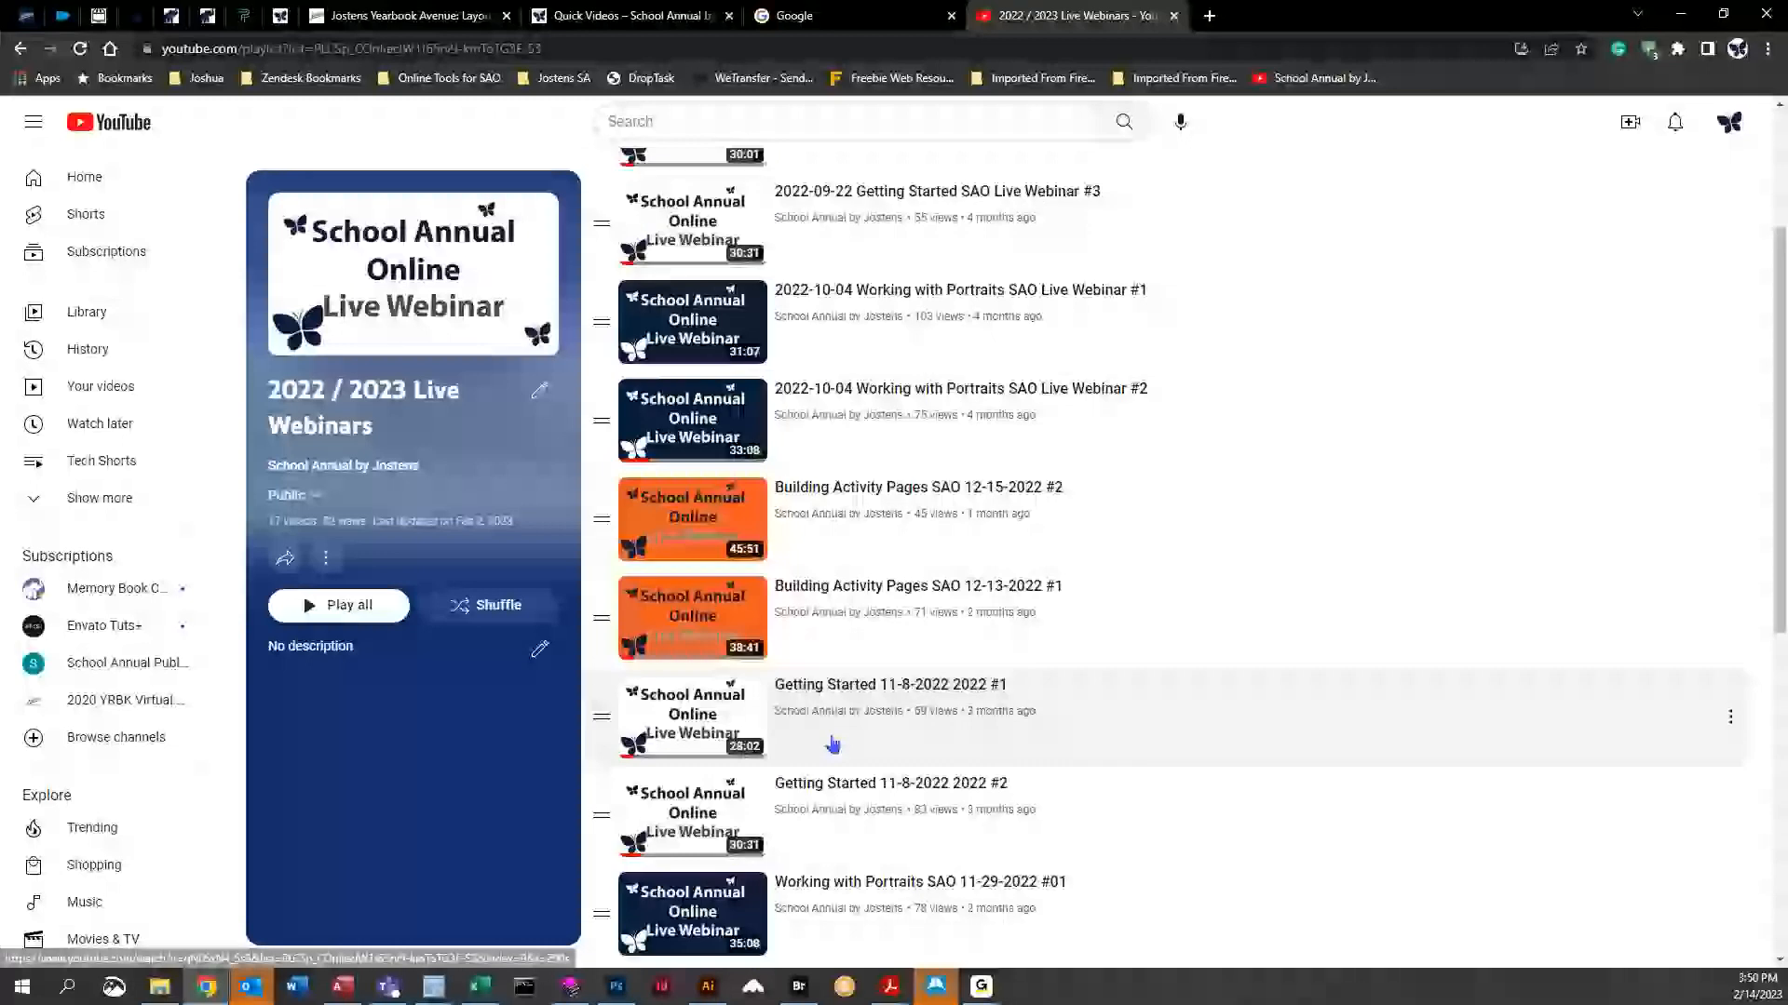
Leave the webinars for the School Annual by Jostens Tech Shorts playlist and look through its videos from first to last
left_click(20, 48)
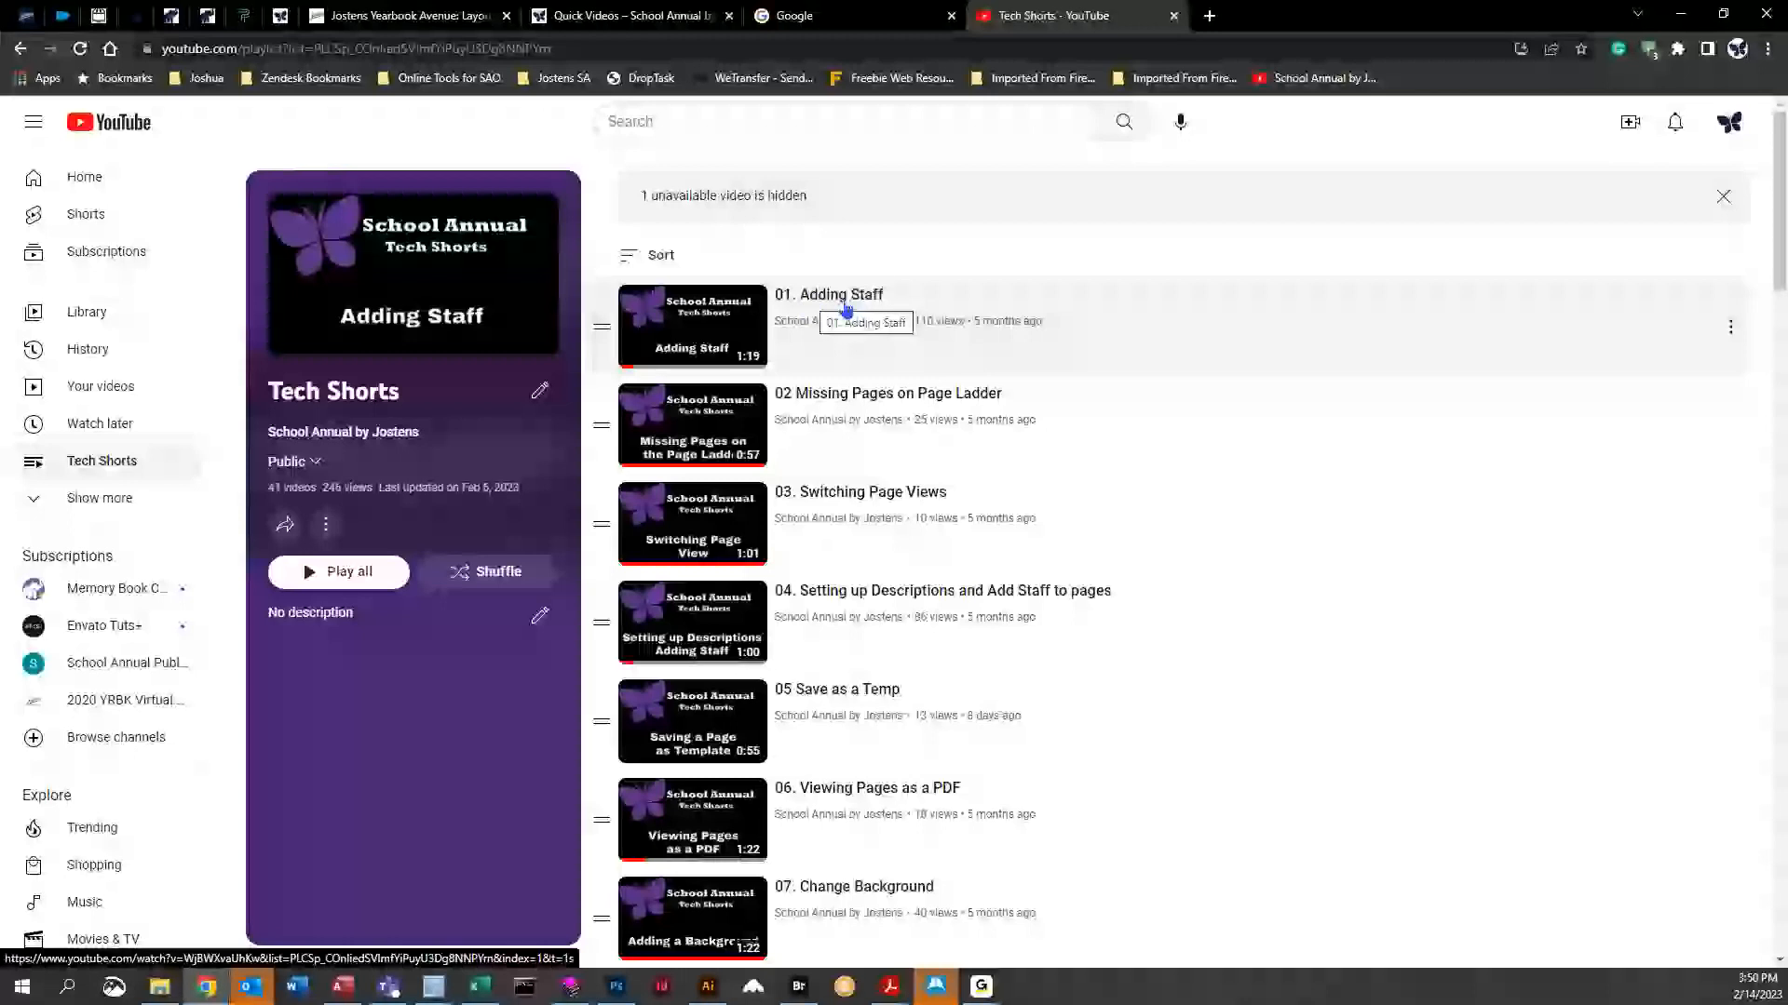
scroll(854, 606, "down", 2)
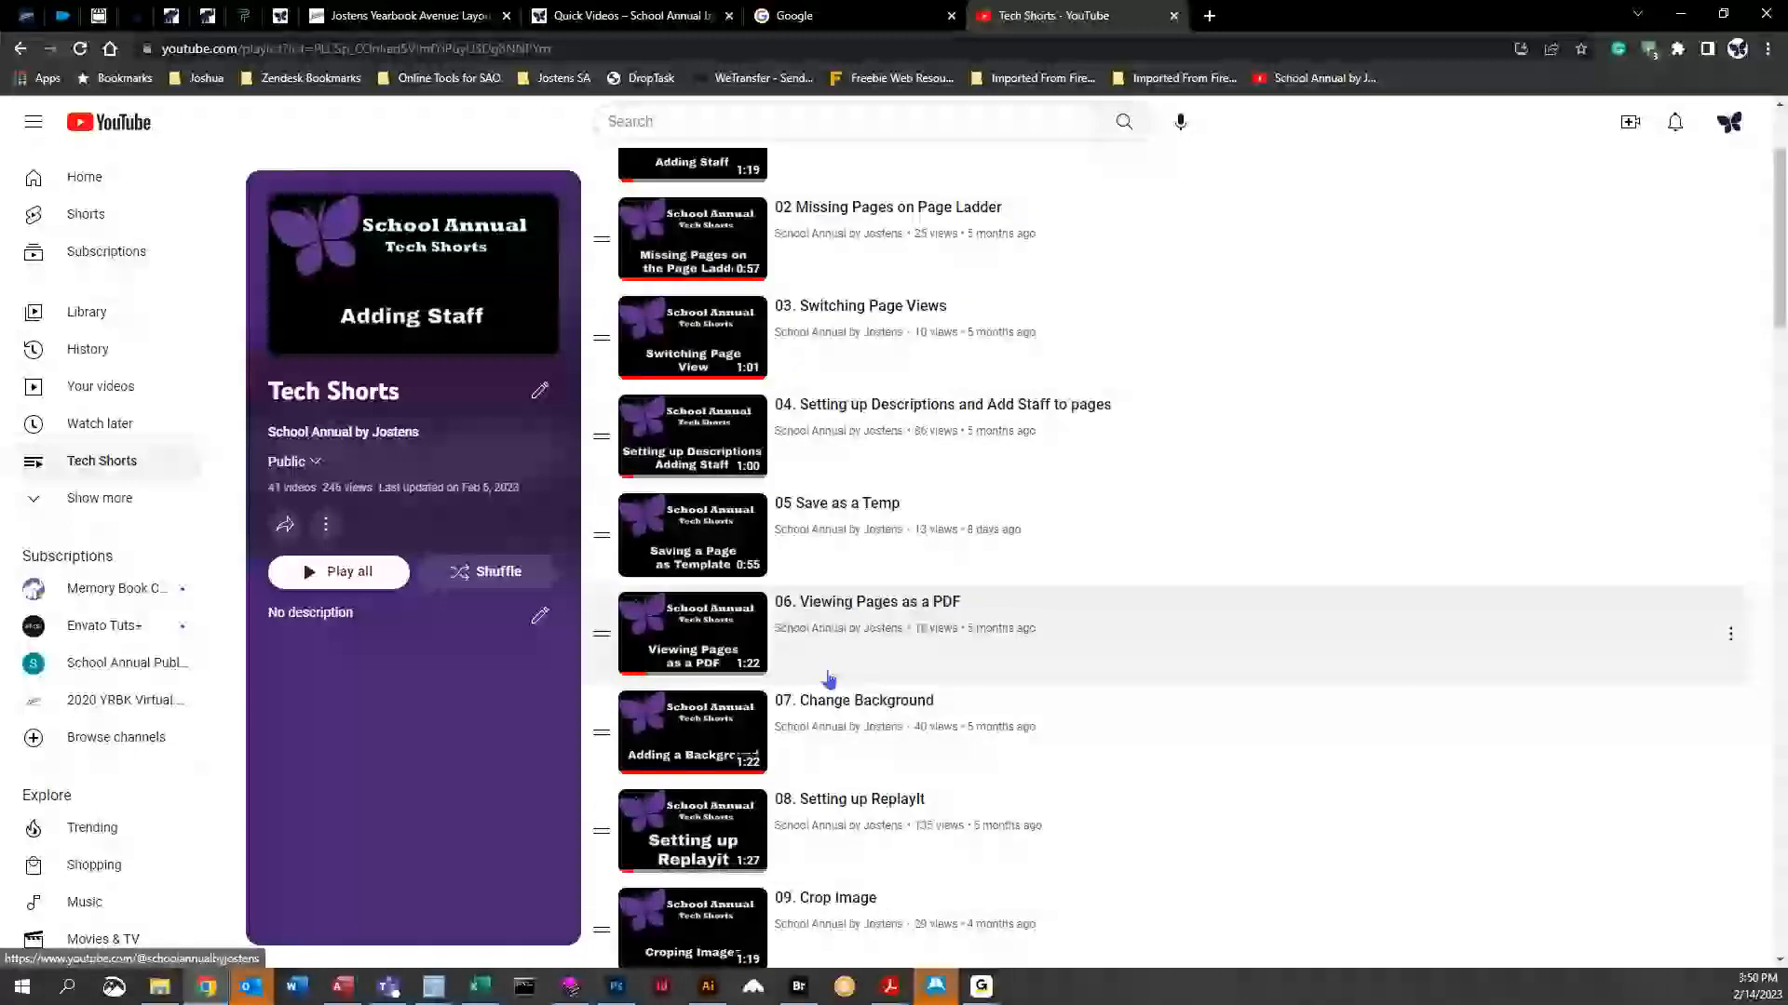
scroll(829, 678, "down", 10)
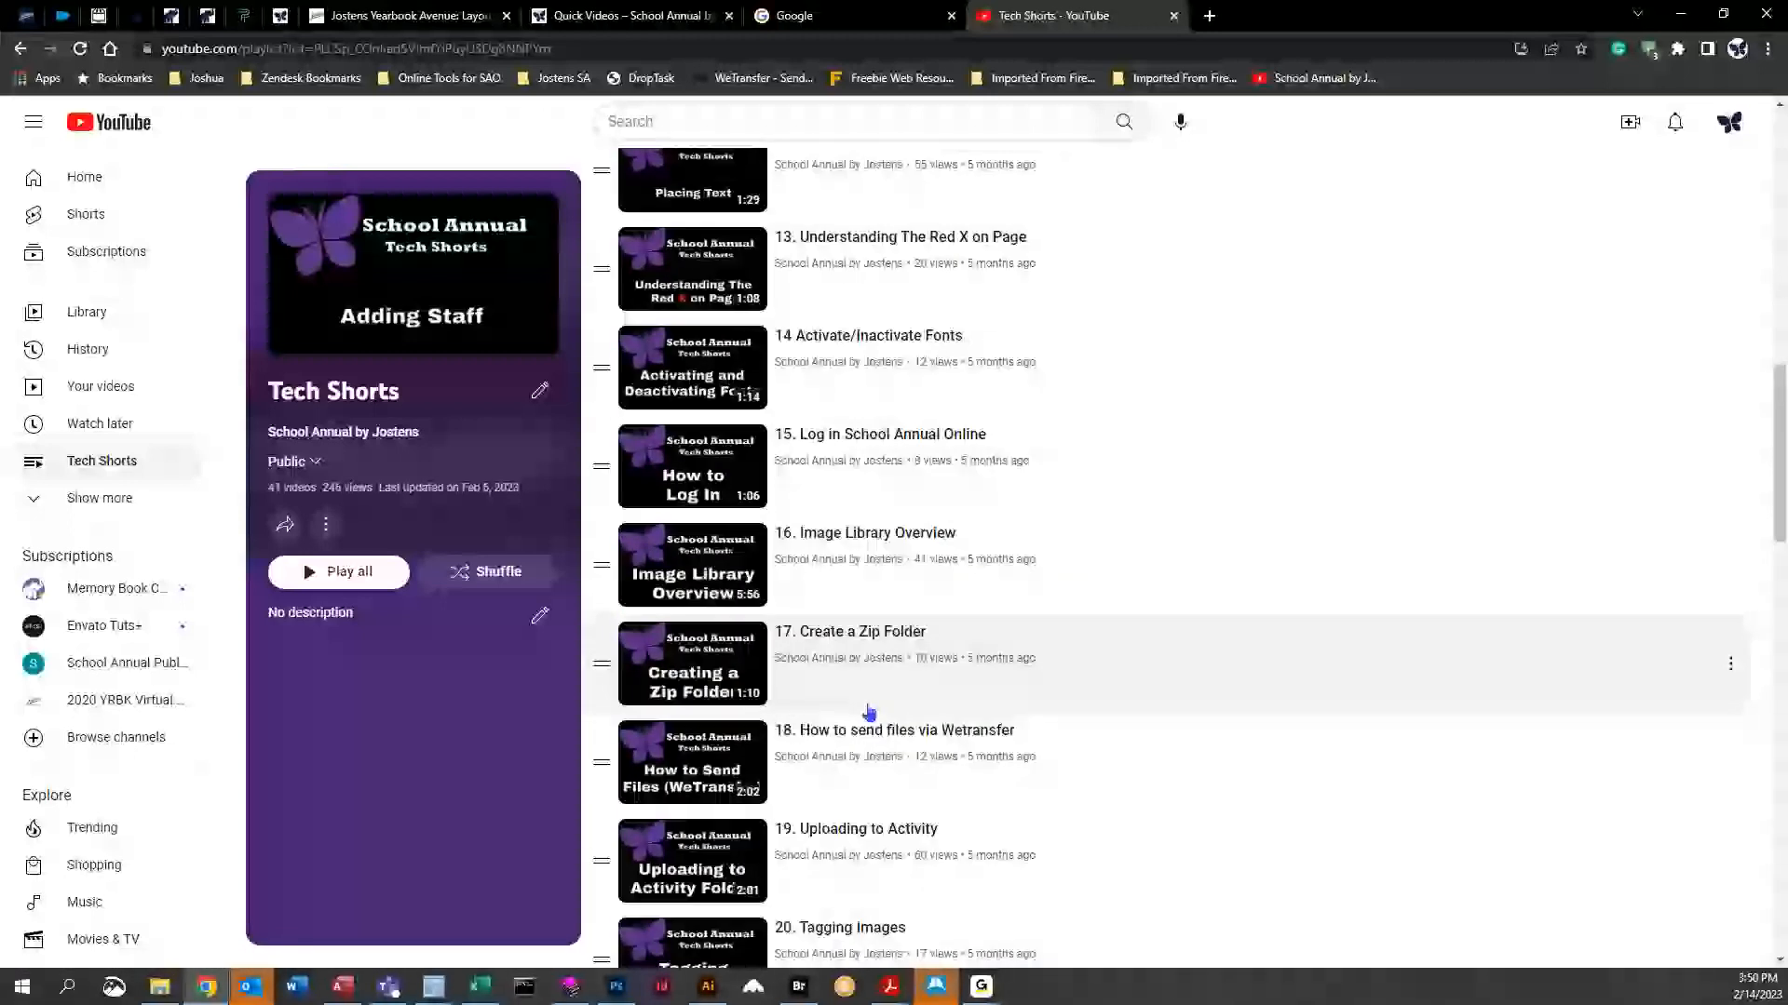
scroll(871, 715, "down", 3)
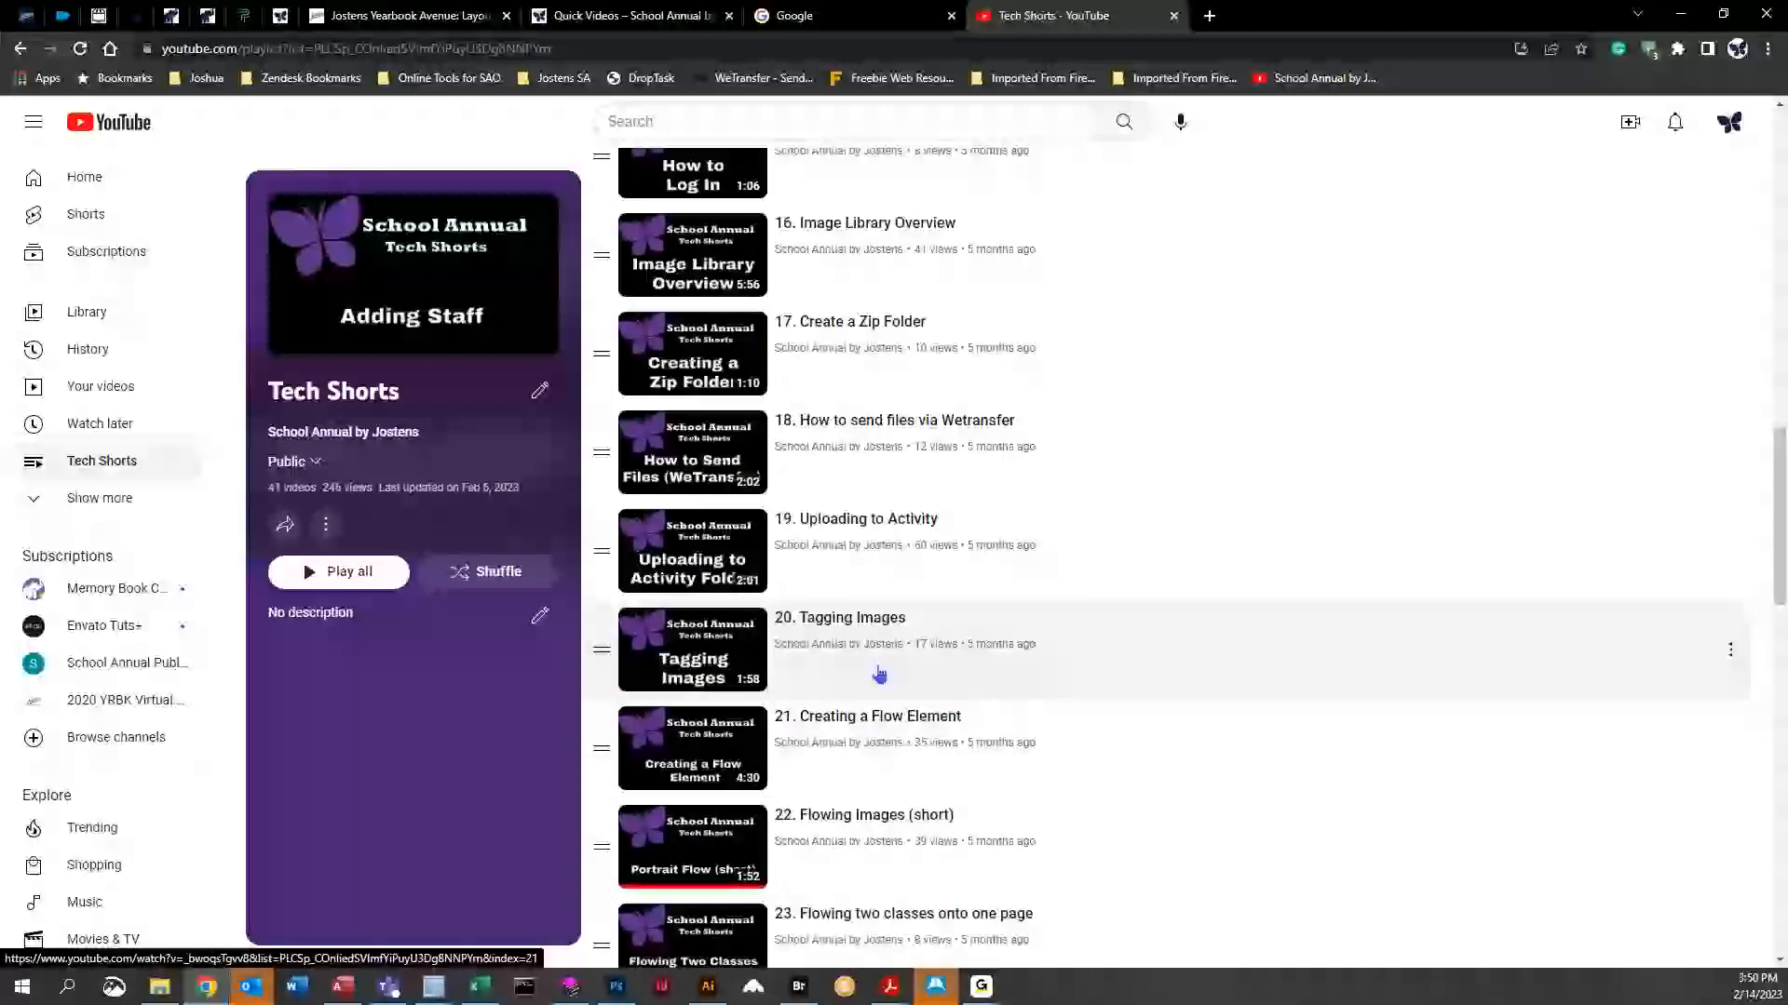
scroll(879, 674, "down", 2)
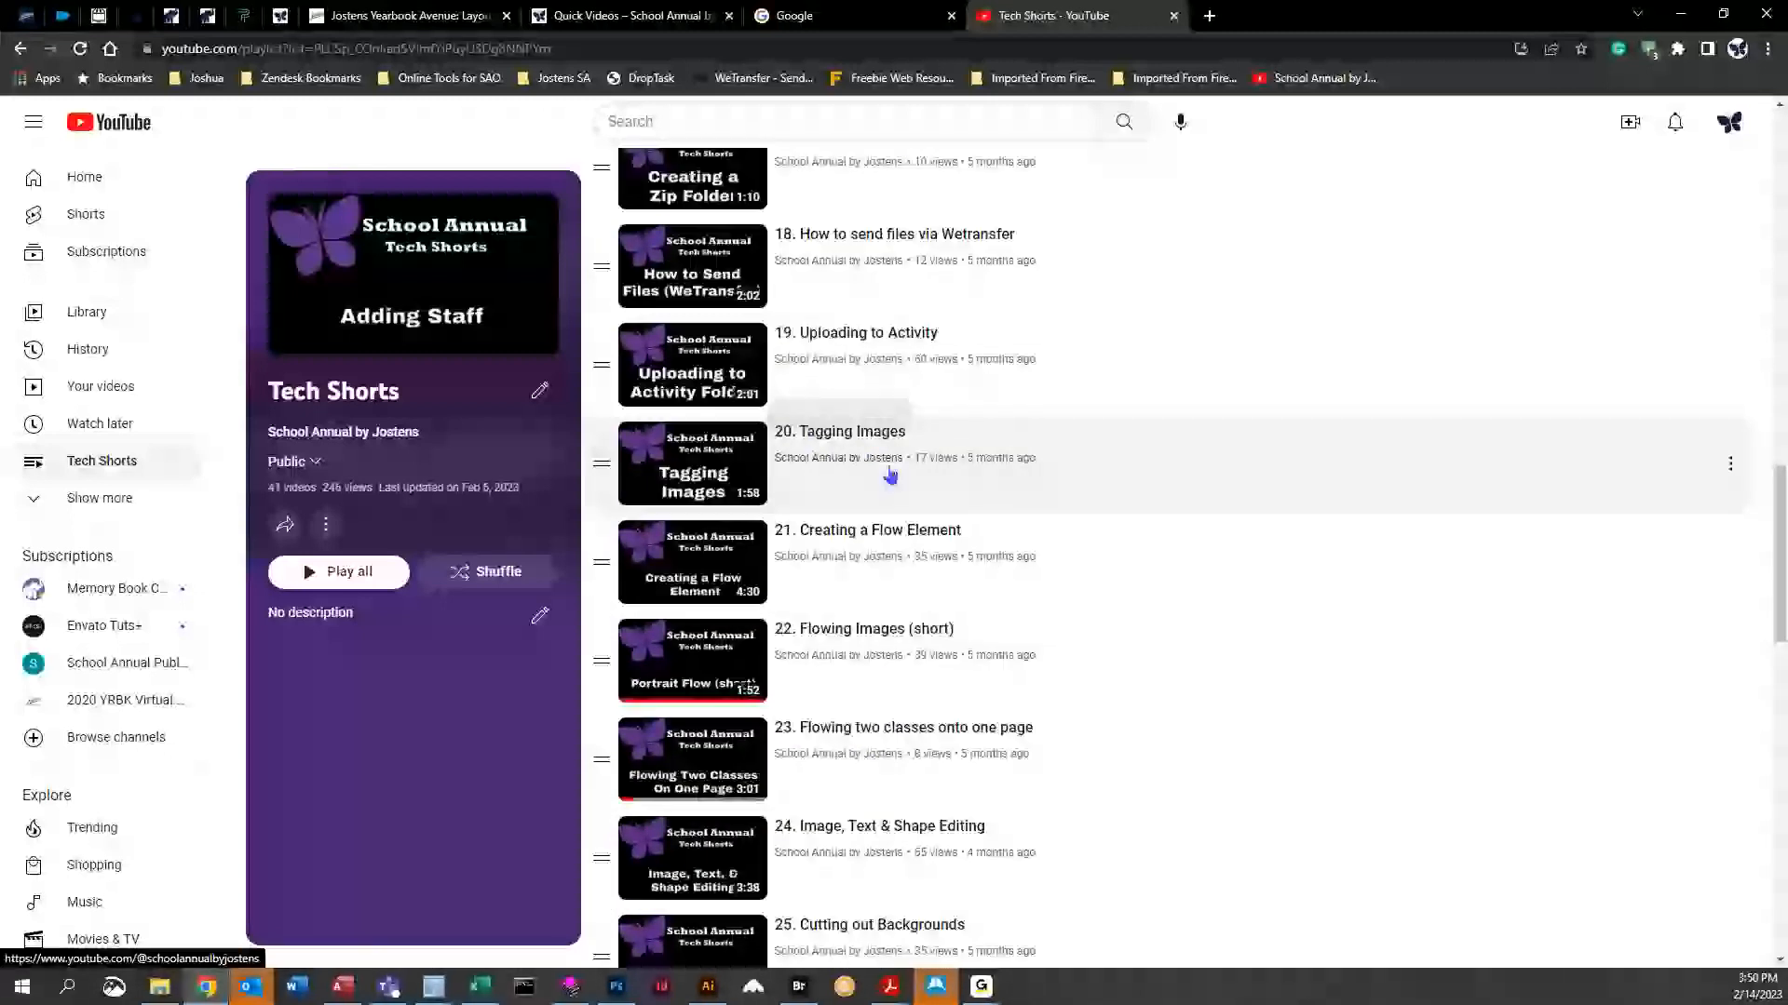
scroll(889, 475, "down", 4)
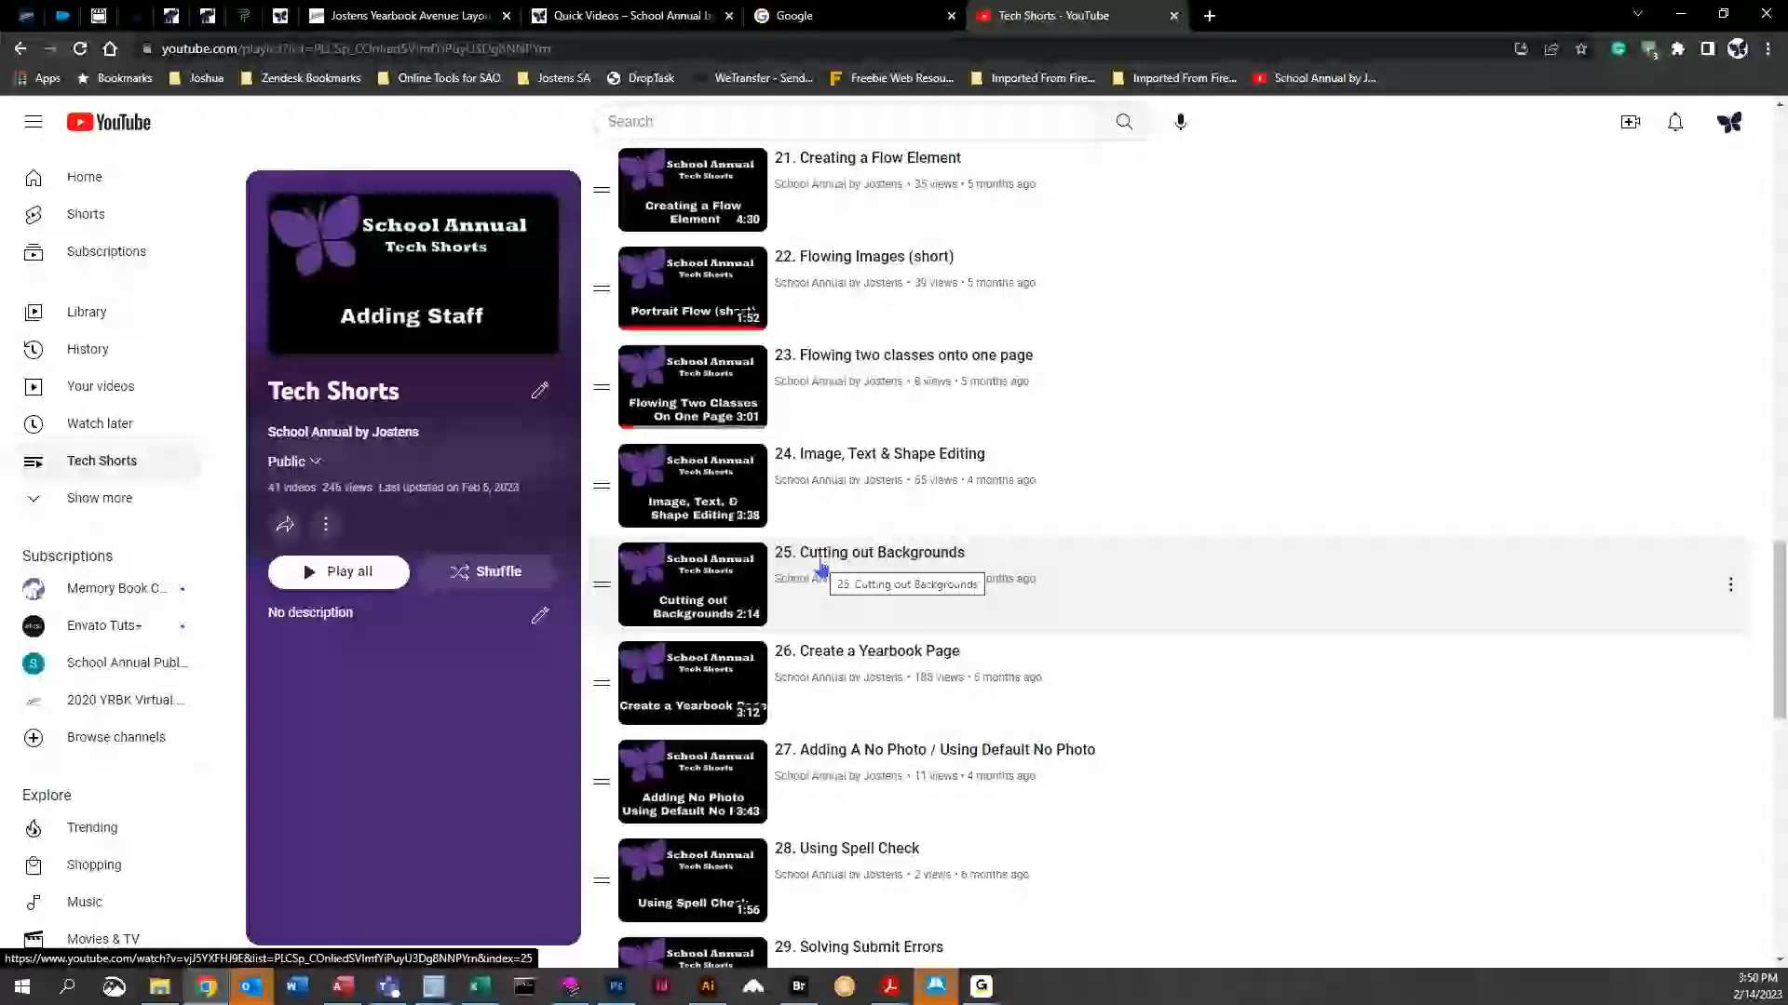
scroll(842, 850, "down", 8)
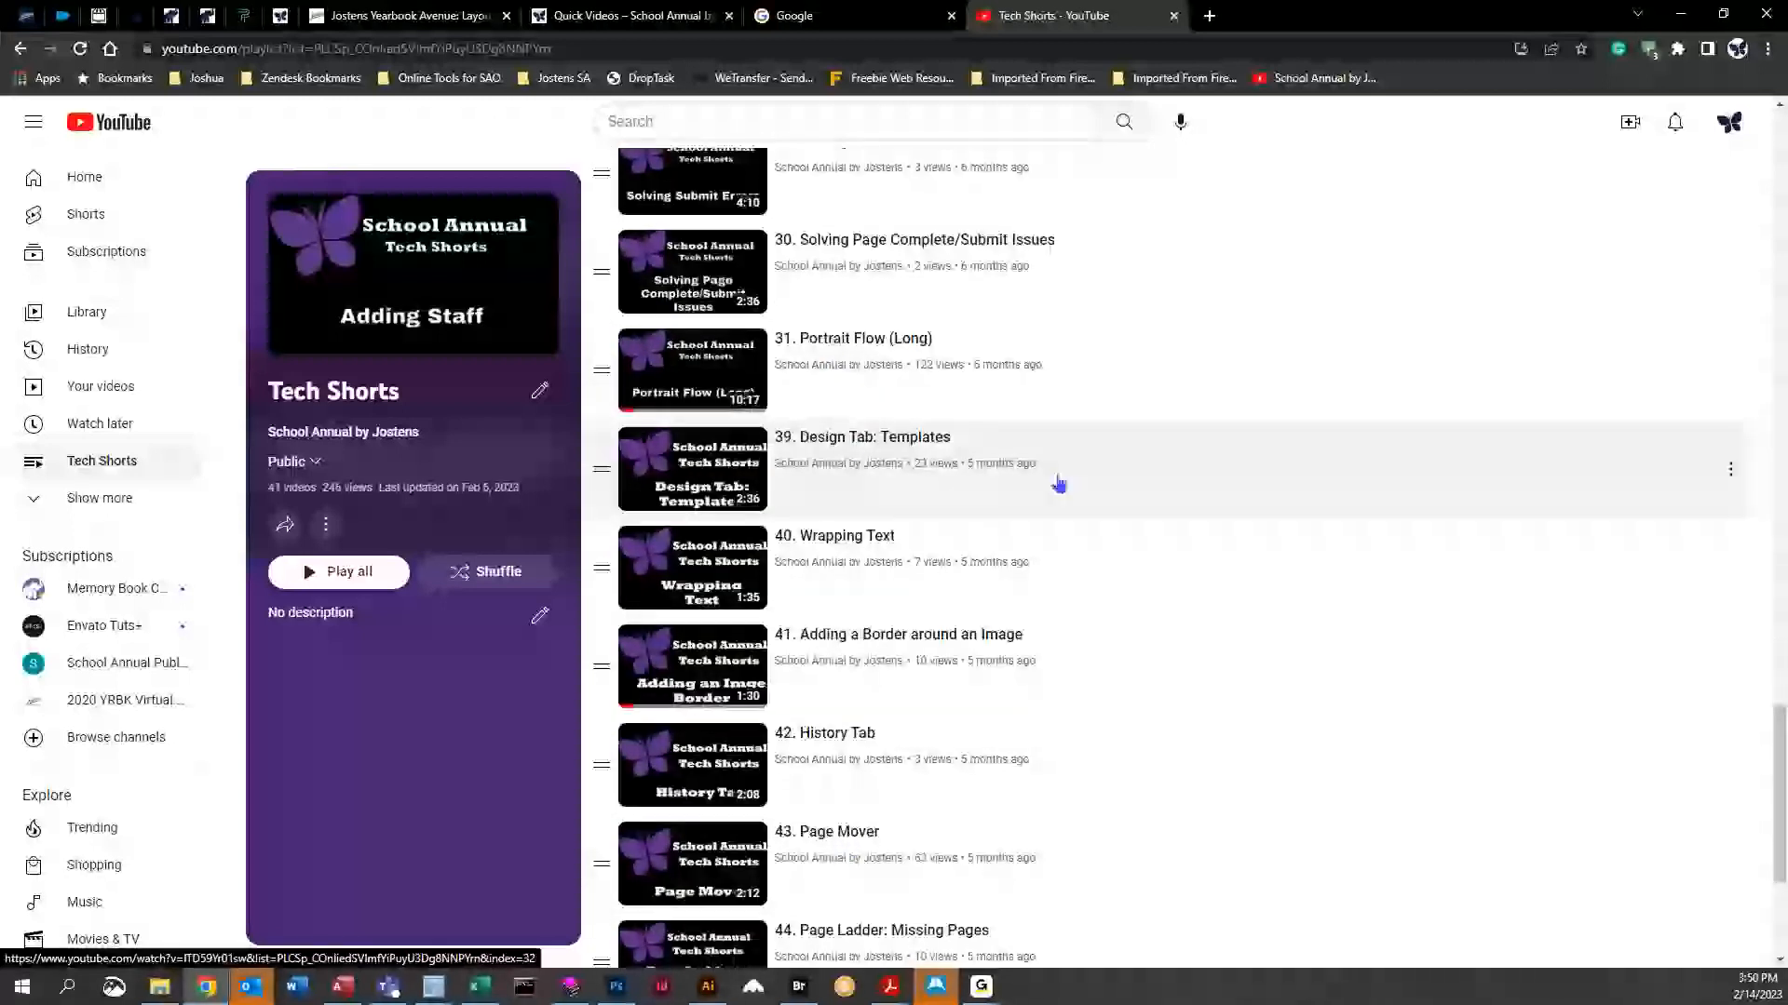
scroll(949, 782, "down", 3)
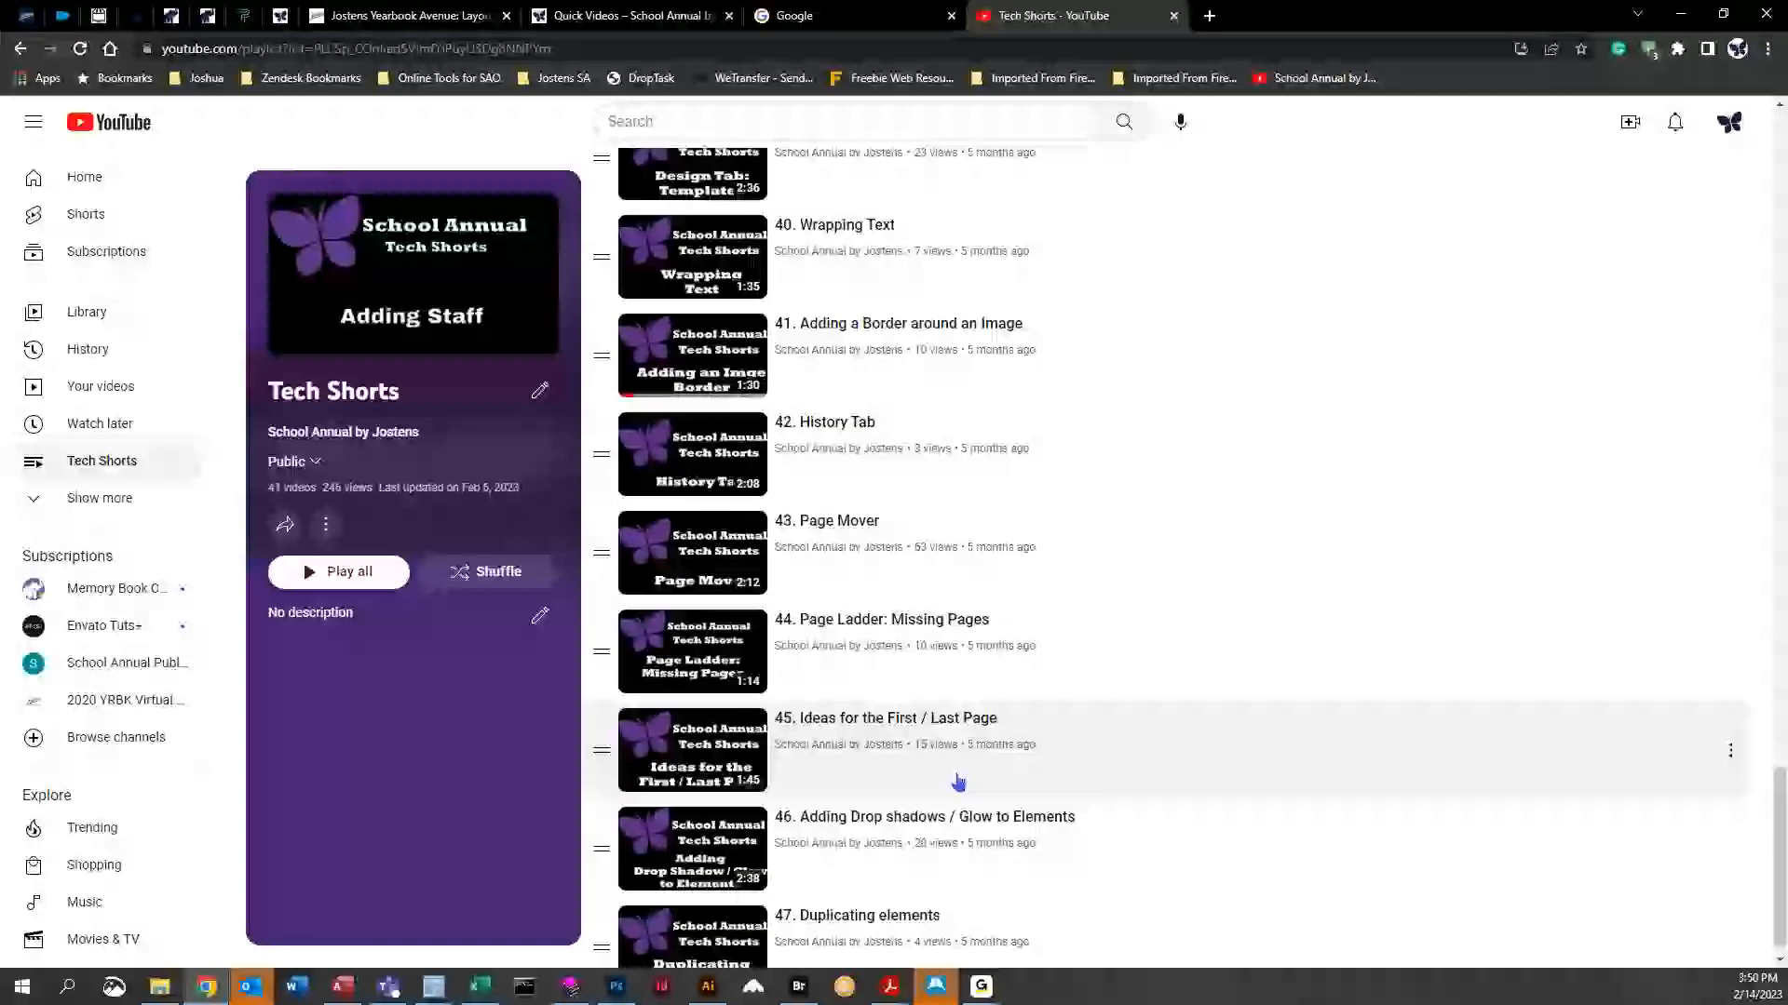
scroll(942, 827, "down", 1)
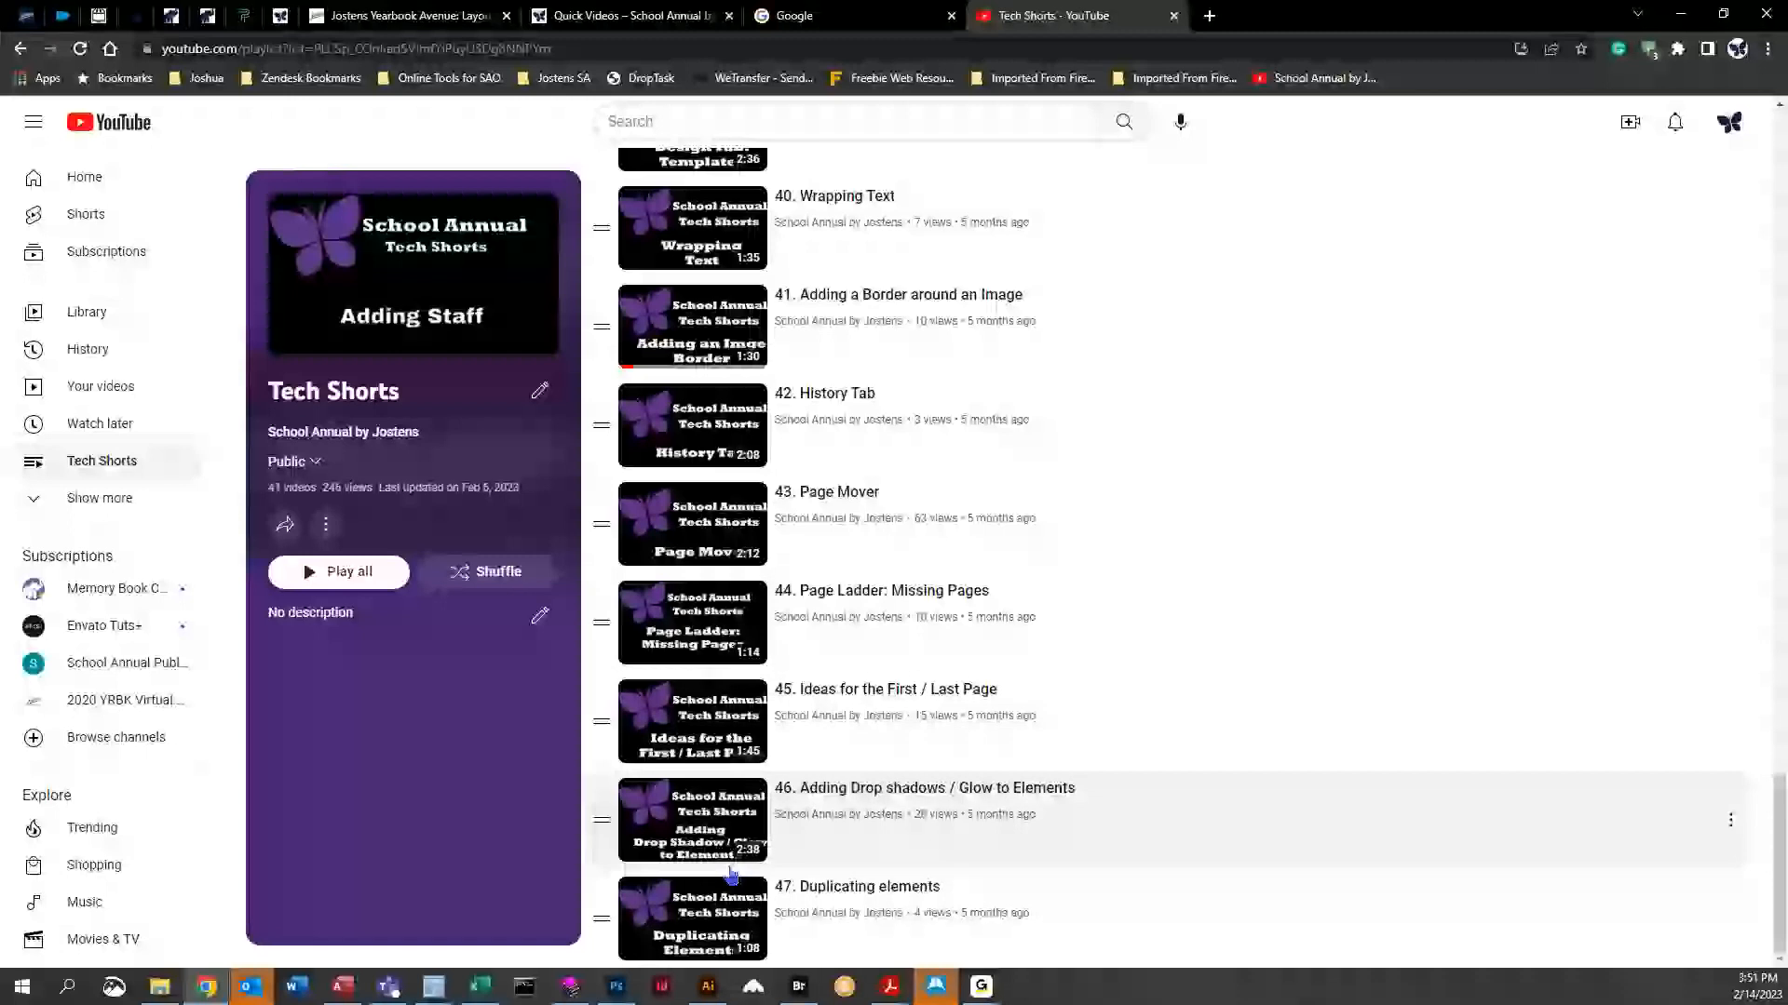
scroll(925, 654, "up", 20)
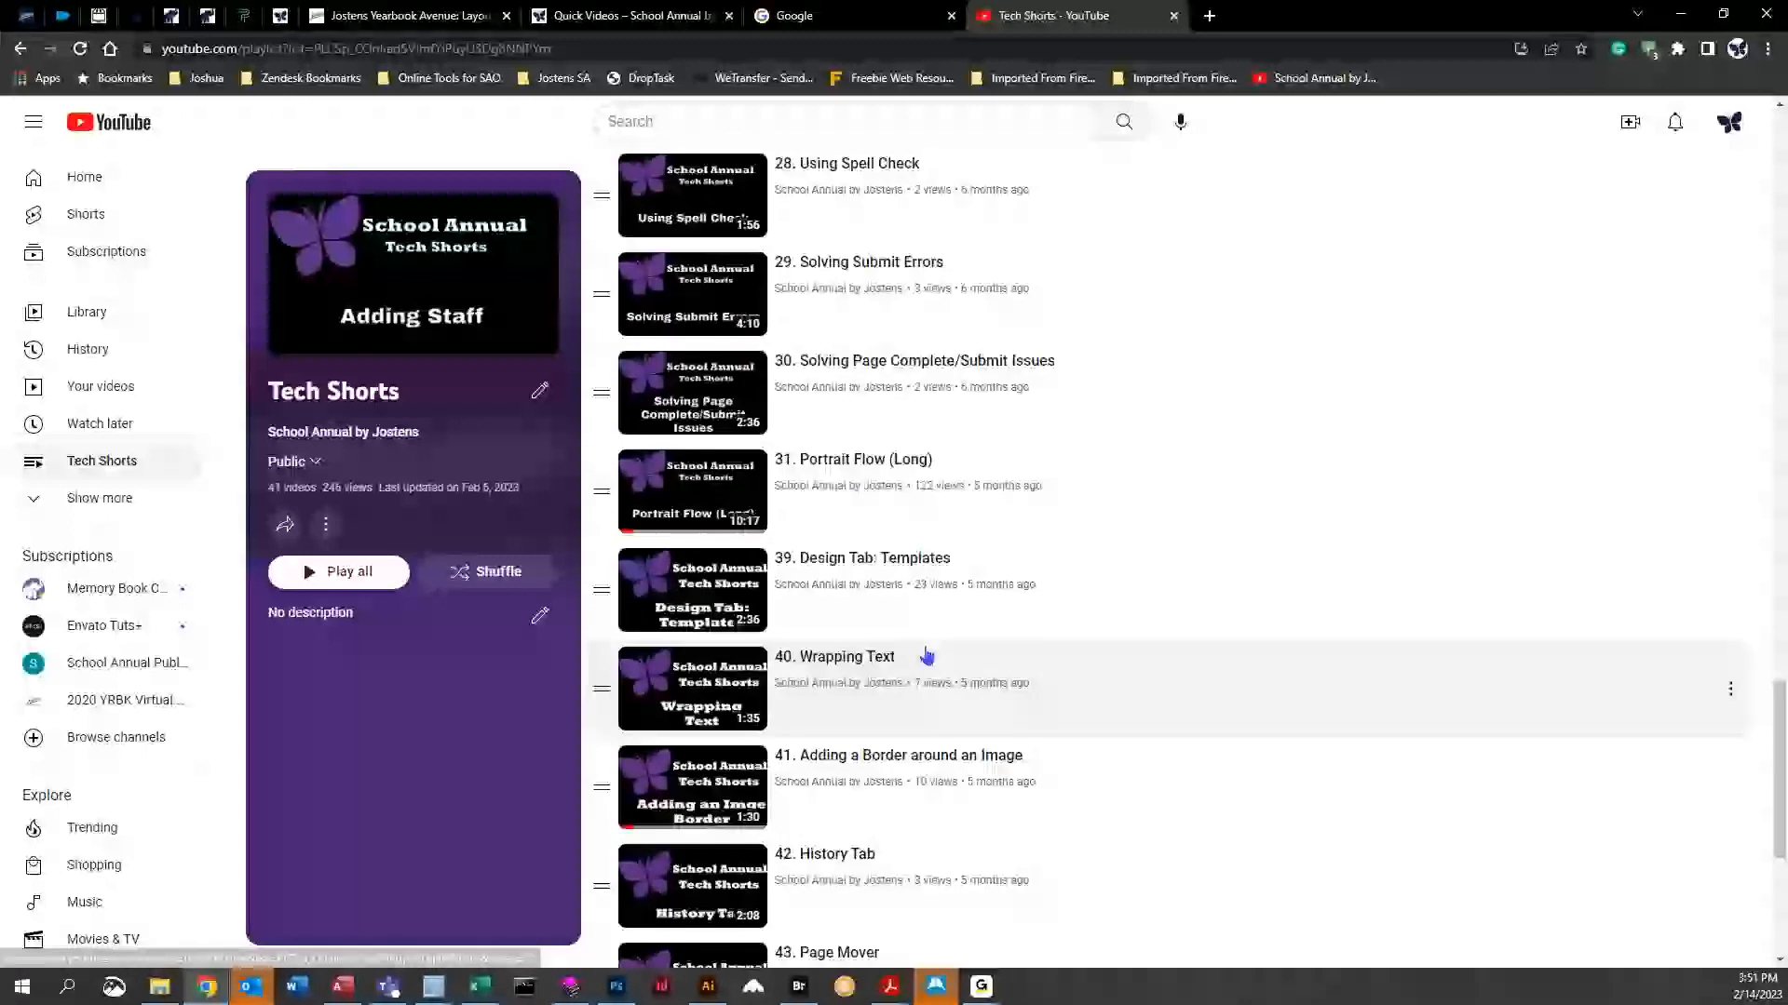
scroll(957, 654, "up", 15)
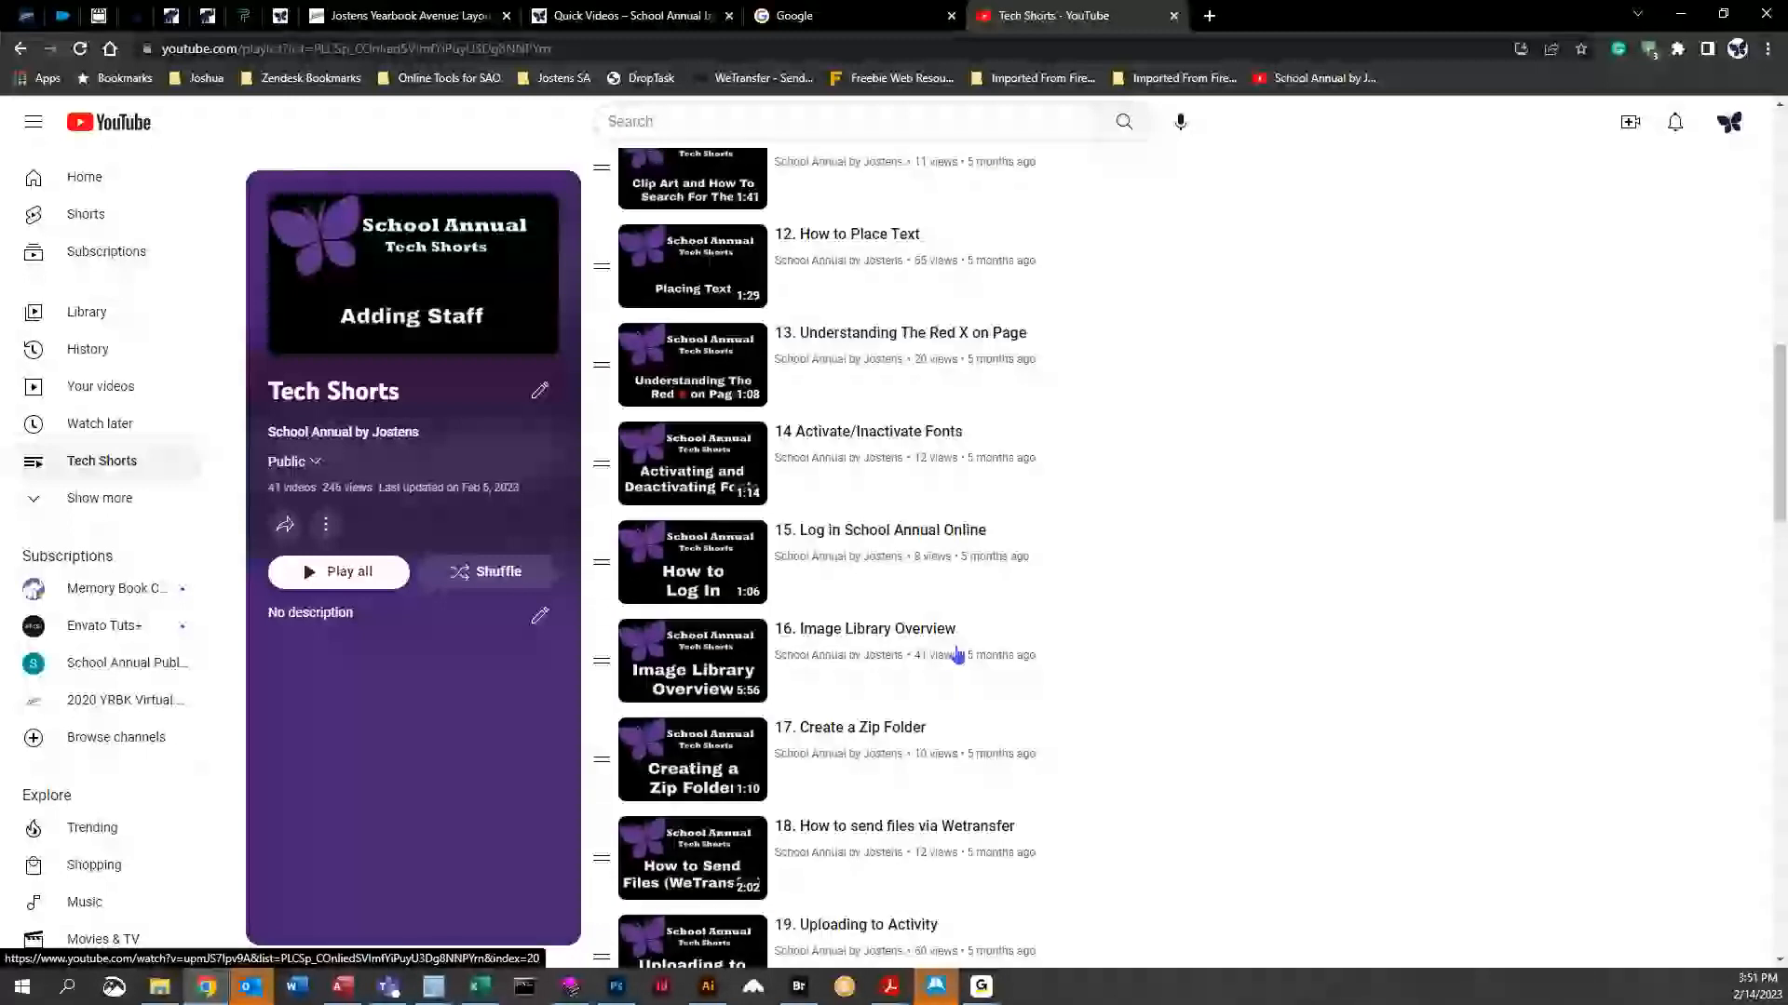
scroll(1008, 797, "up", 3)
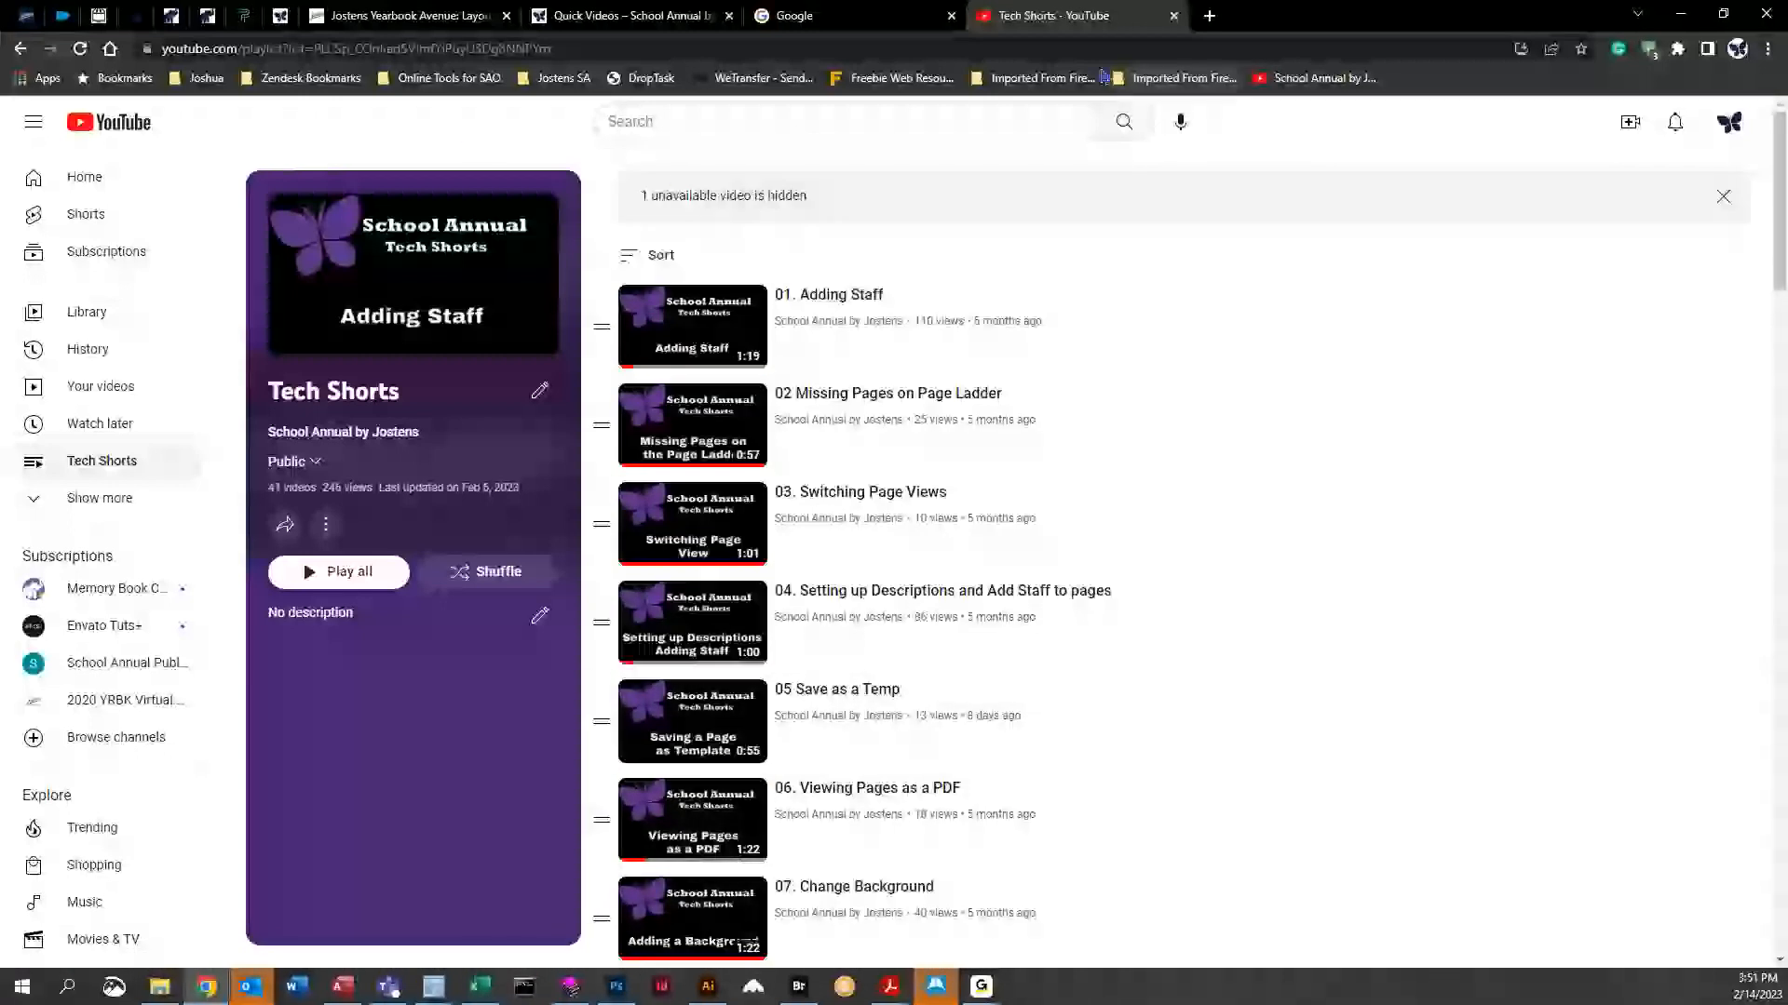
Return to the Yearbook Avenue page layout and close the Tech Shorts browser tab
left_click(566, 23)
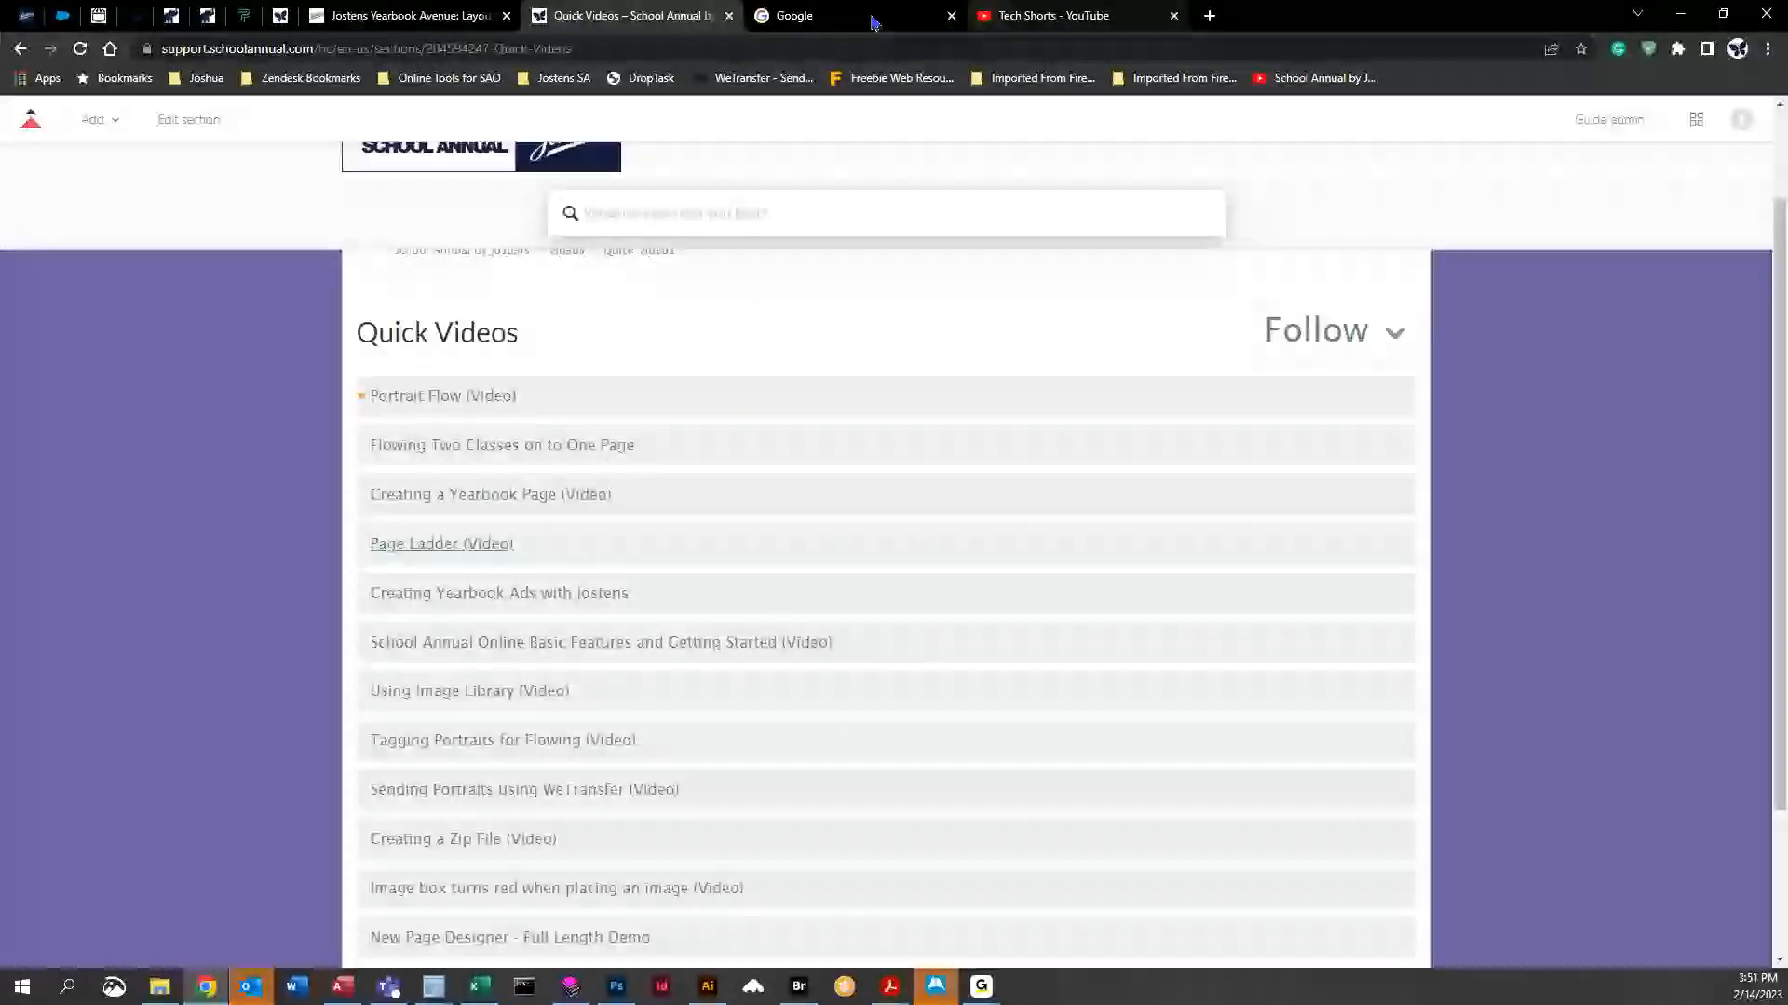
key("ctrl+shift+Tab")
middle_click(1081, 25)
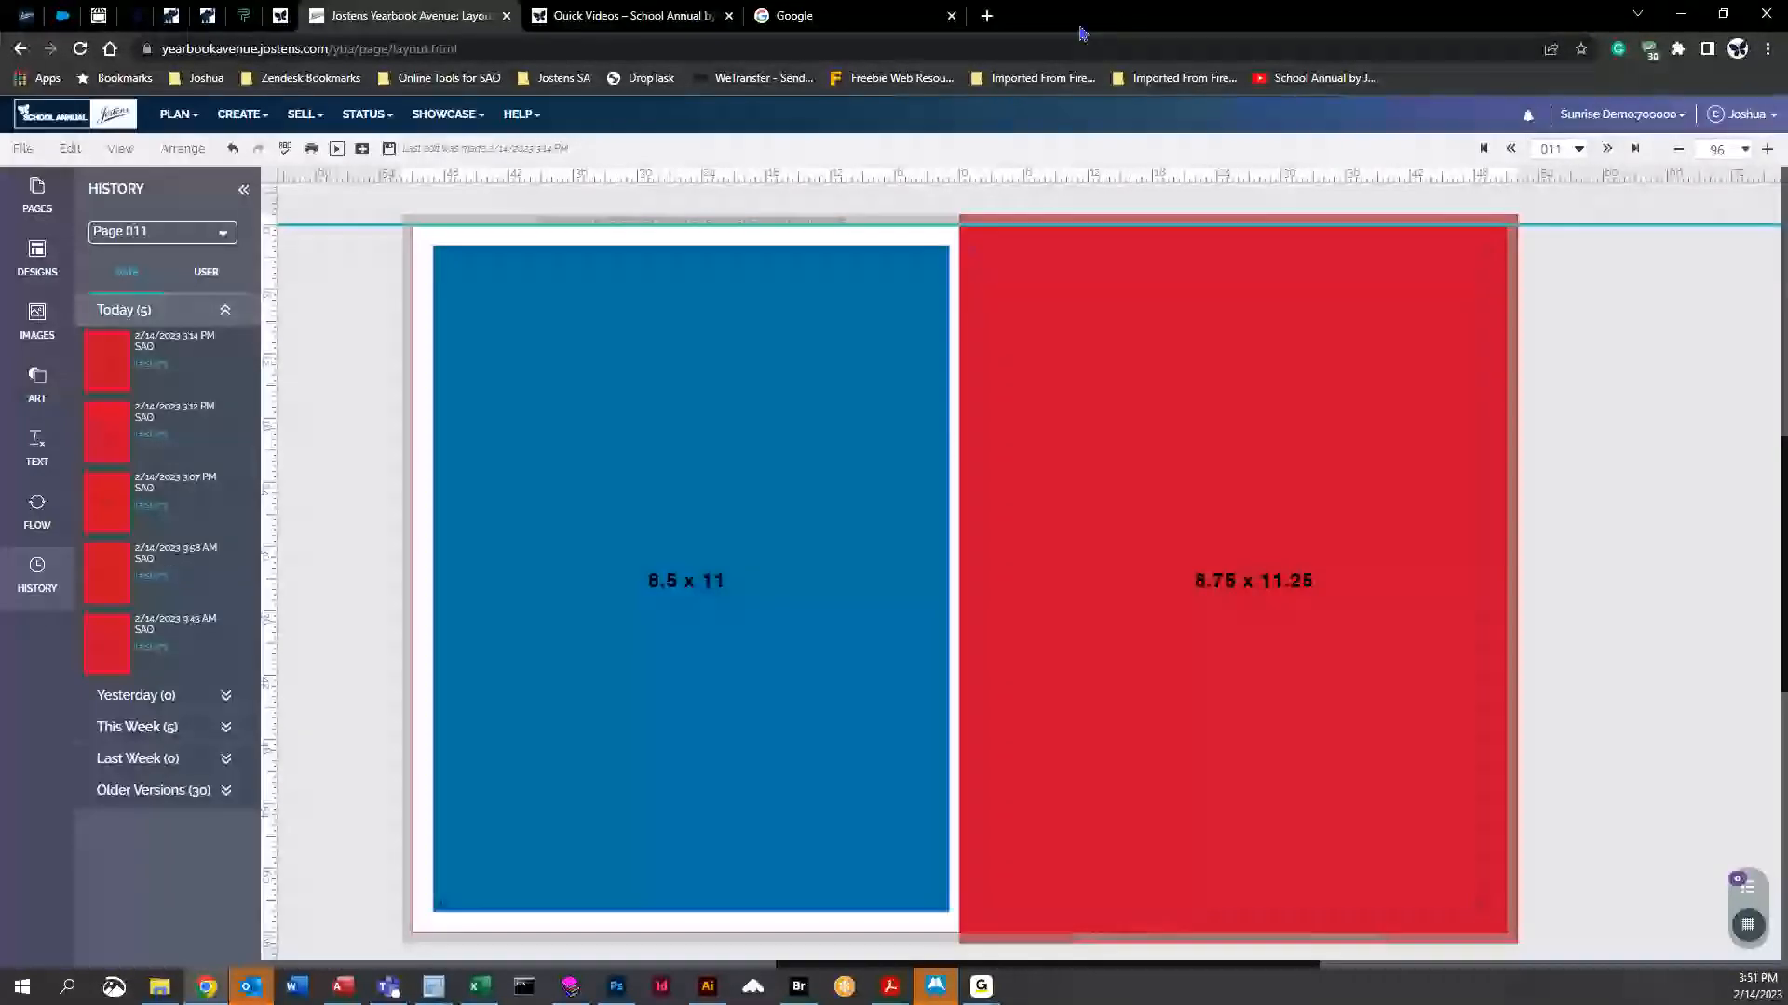